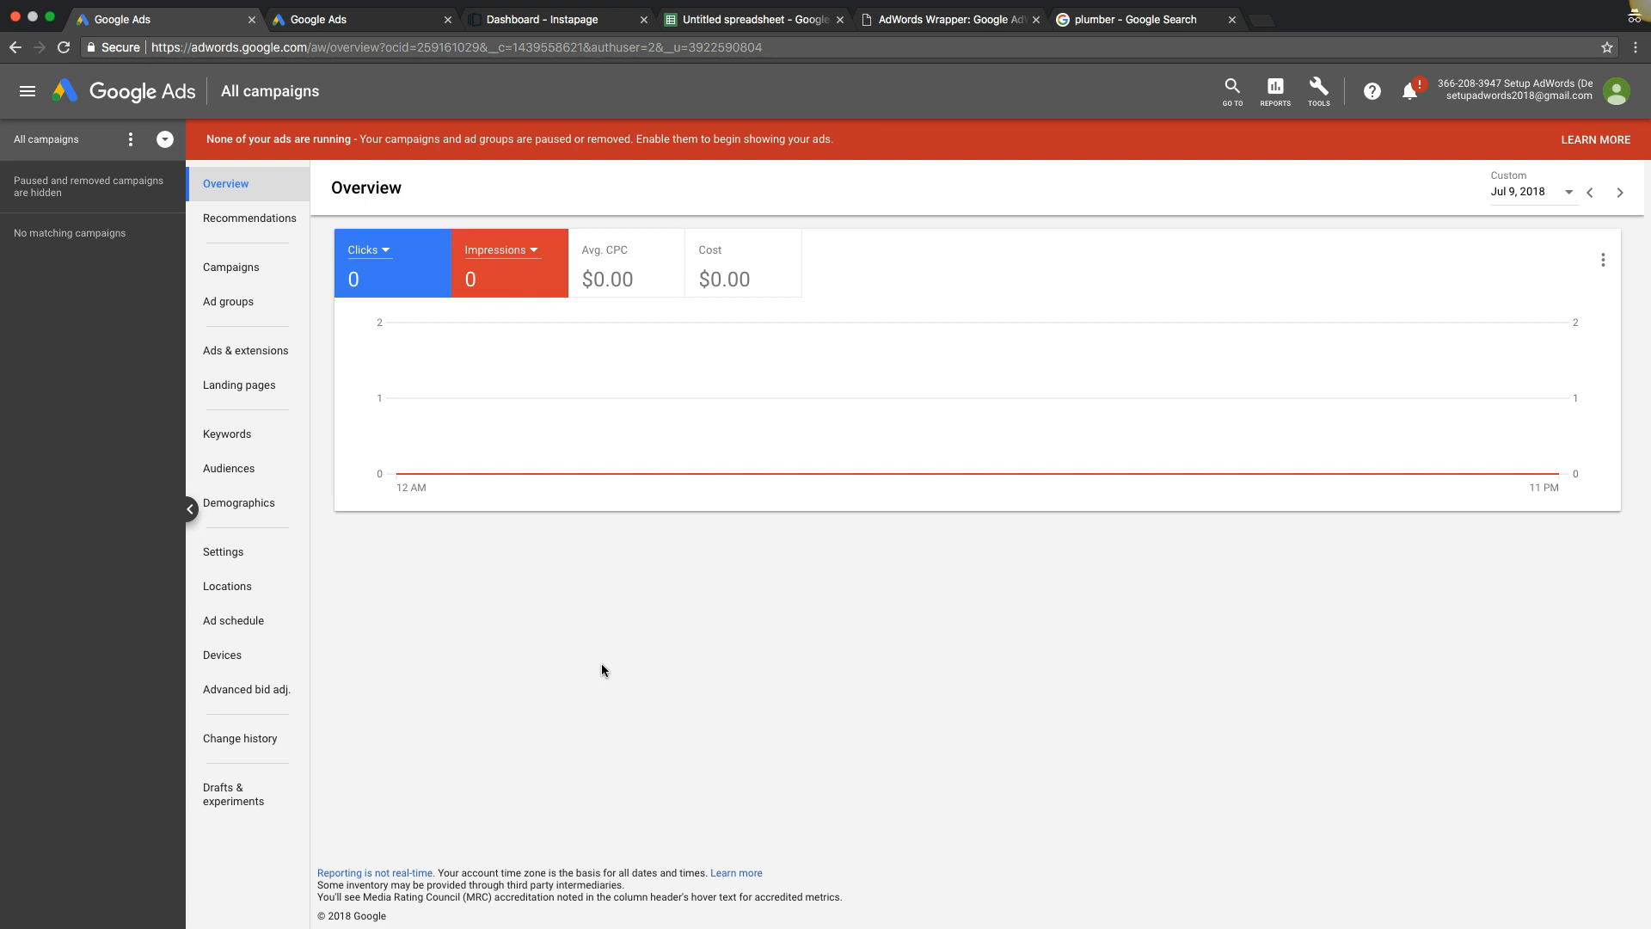
# Switch to Instapage, expand the (Generic) AdWords Training Pages group and open the published Generic Landing Page.
pyautogui.moveTo(502, 481)
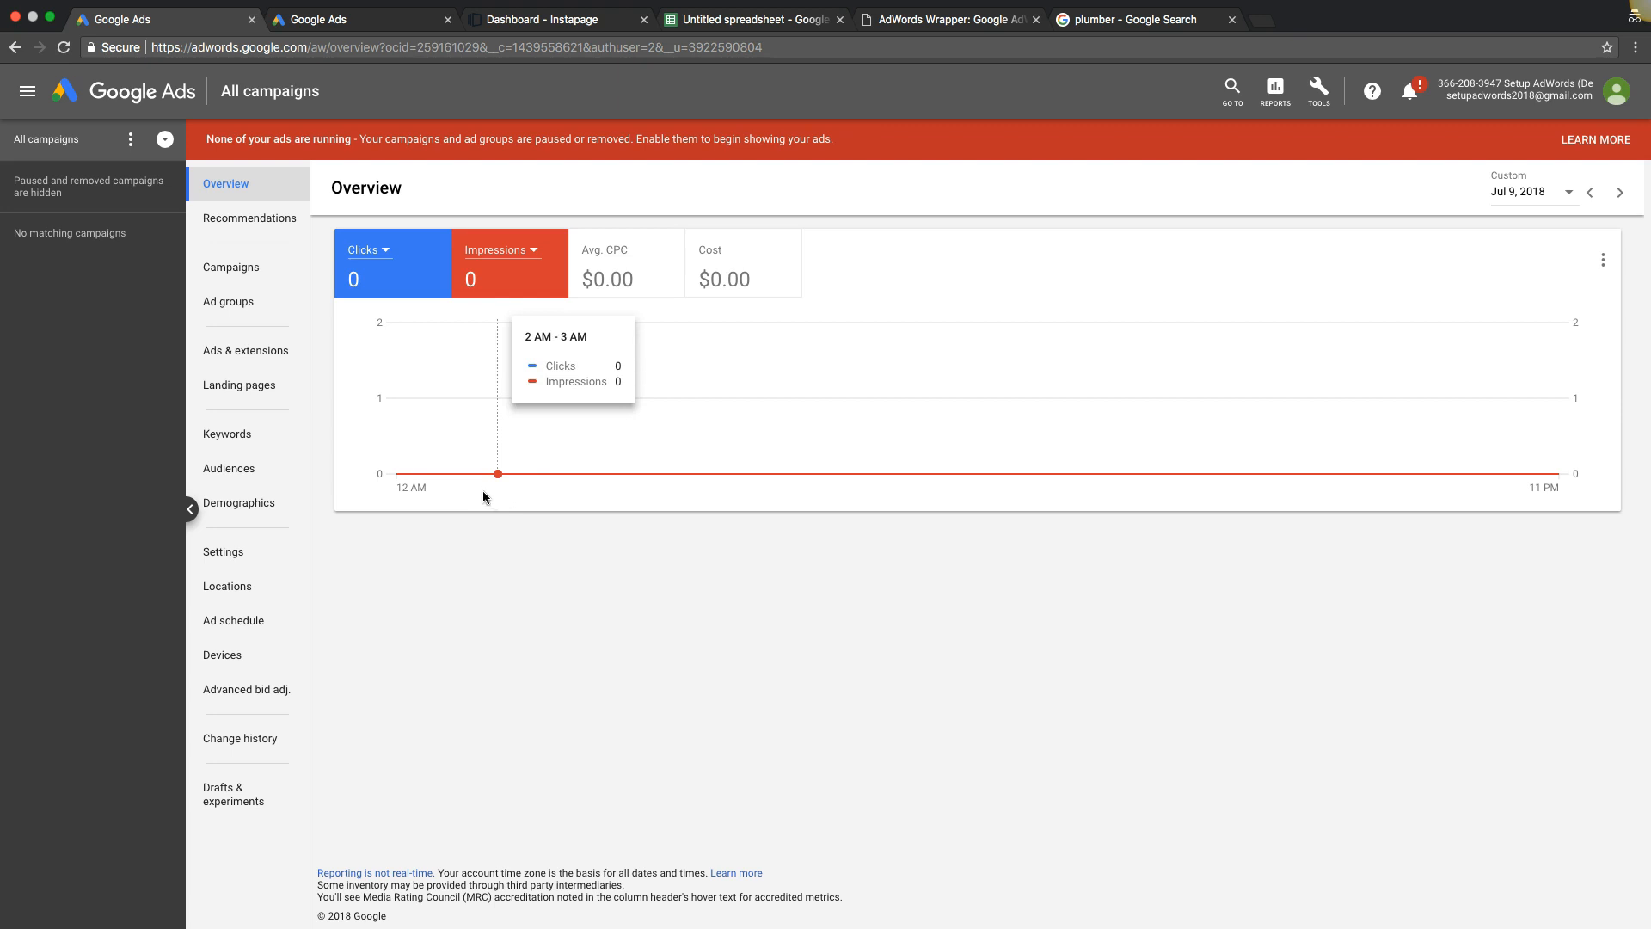
pyautogui.click(556, 26)
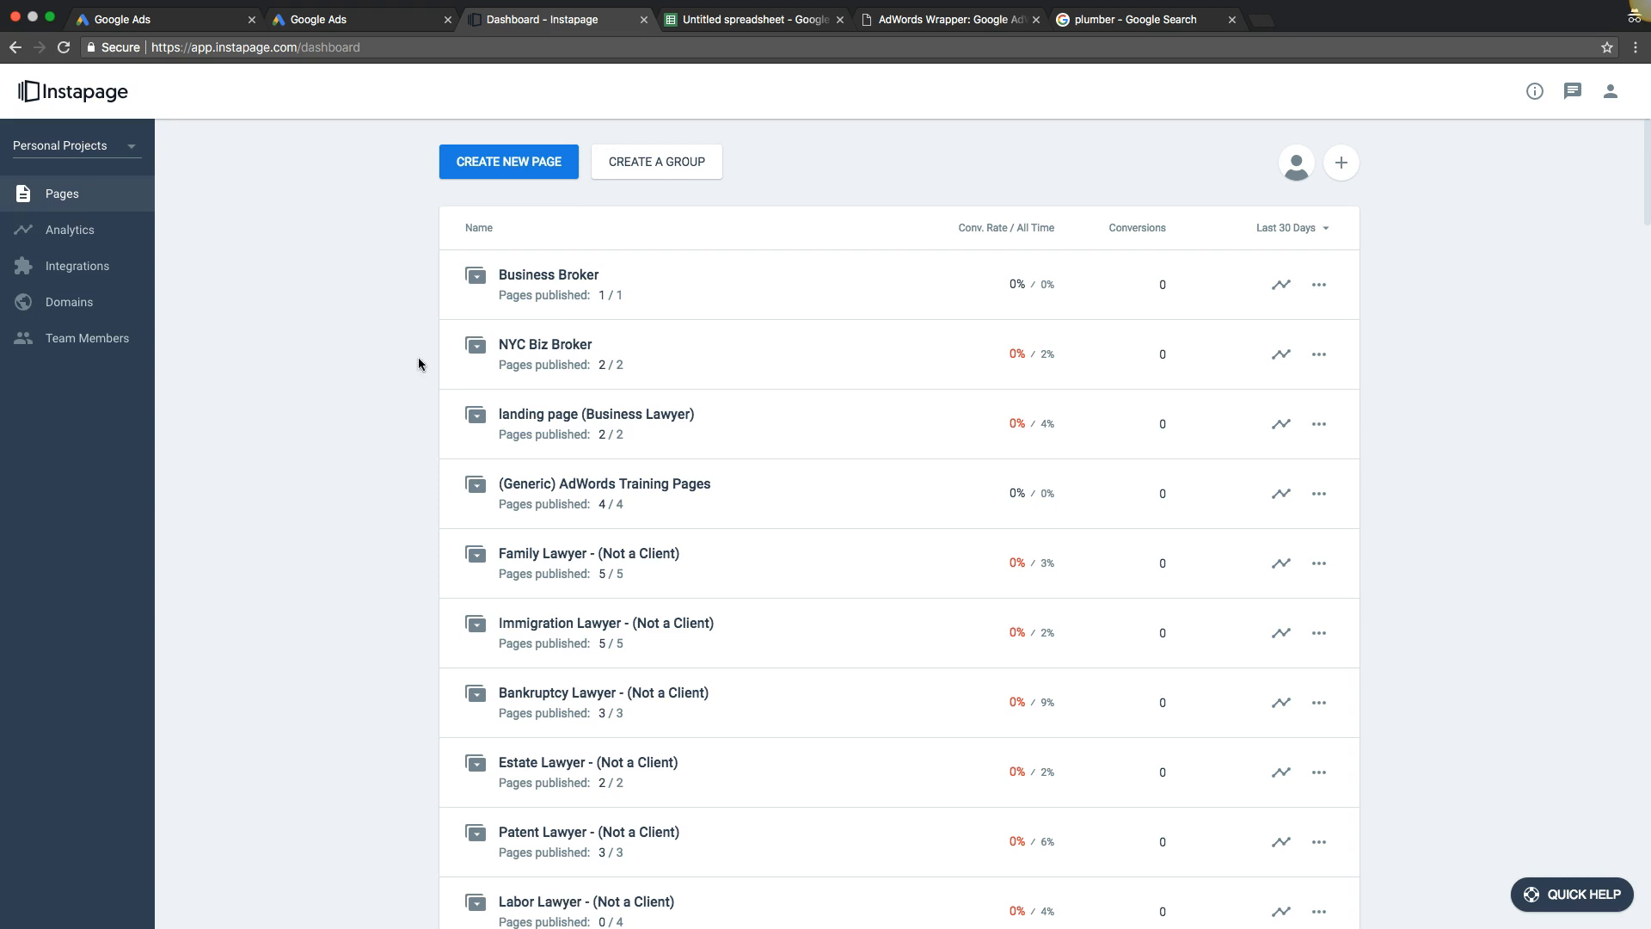
pyautogui.click(476, 485)
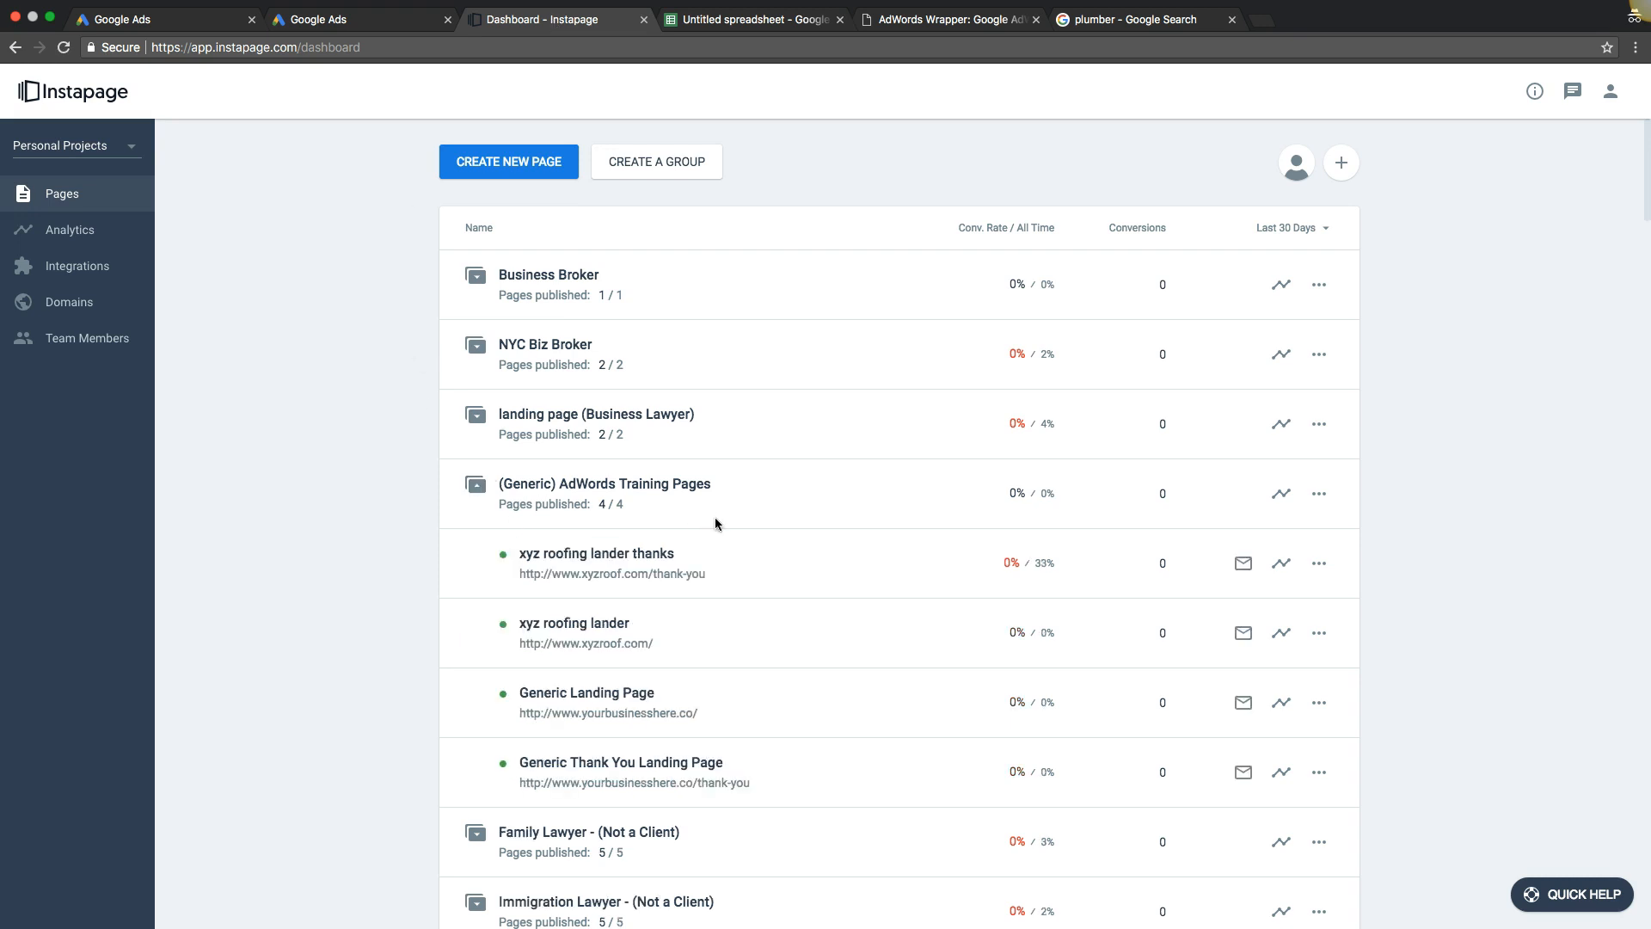
pyautogui.click(586, 712)
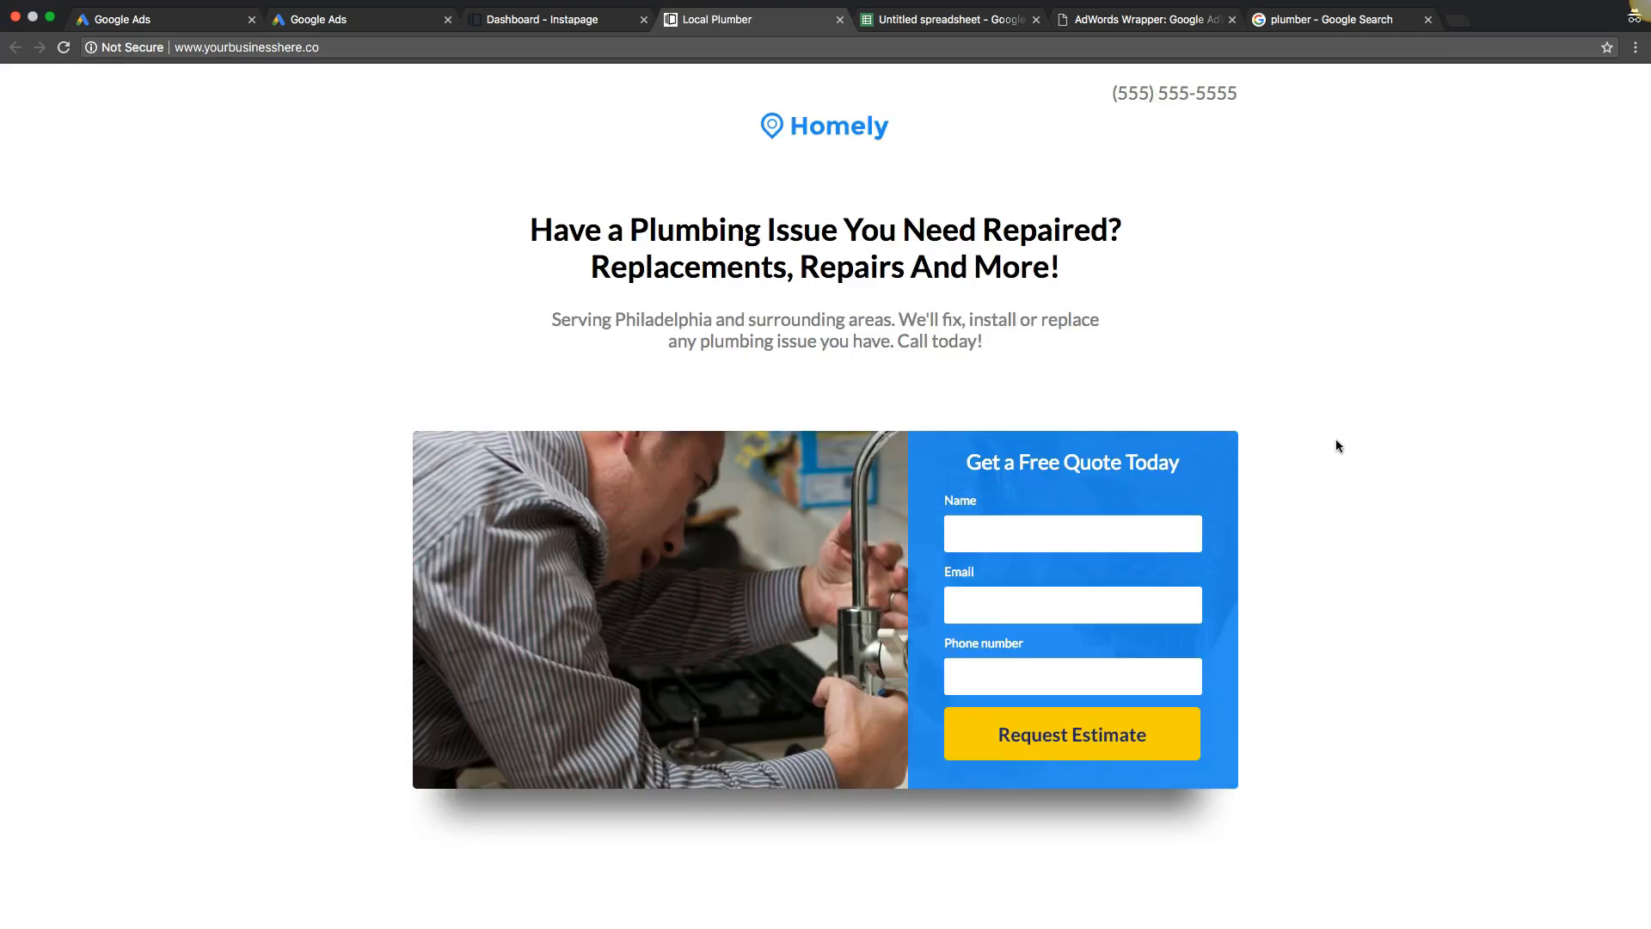
# Review the plumbing landing page from its quote form through the services and testimonials to the closing call-to-action section.
pyautogui.scroll(-6, 1336, 443)
pyautogui.scroll(-8, 1336, 444)
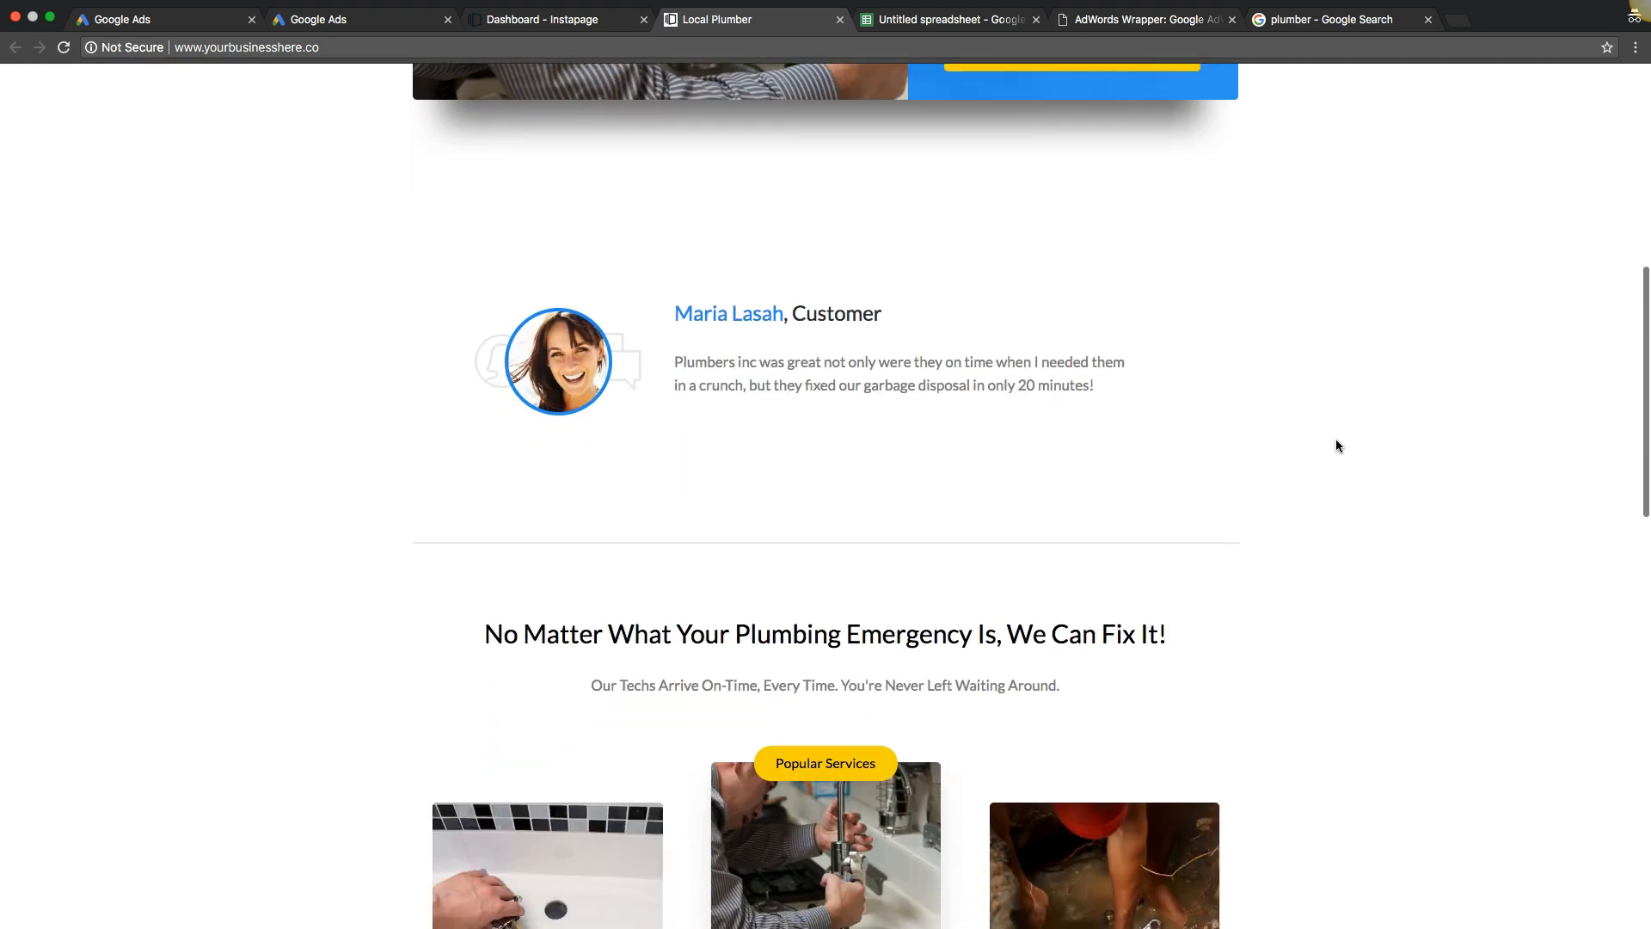
pyautogui.scroll(-10, 1337, 444)
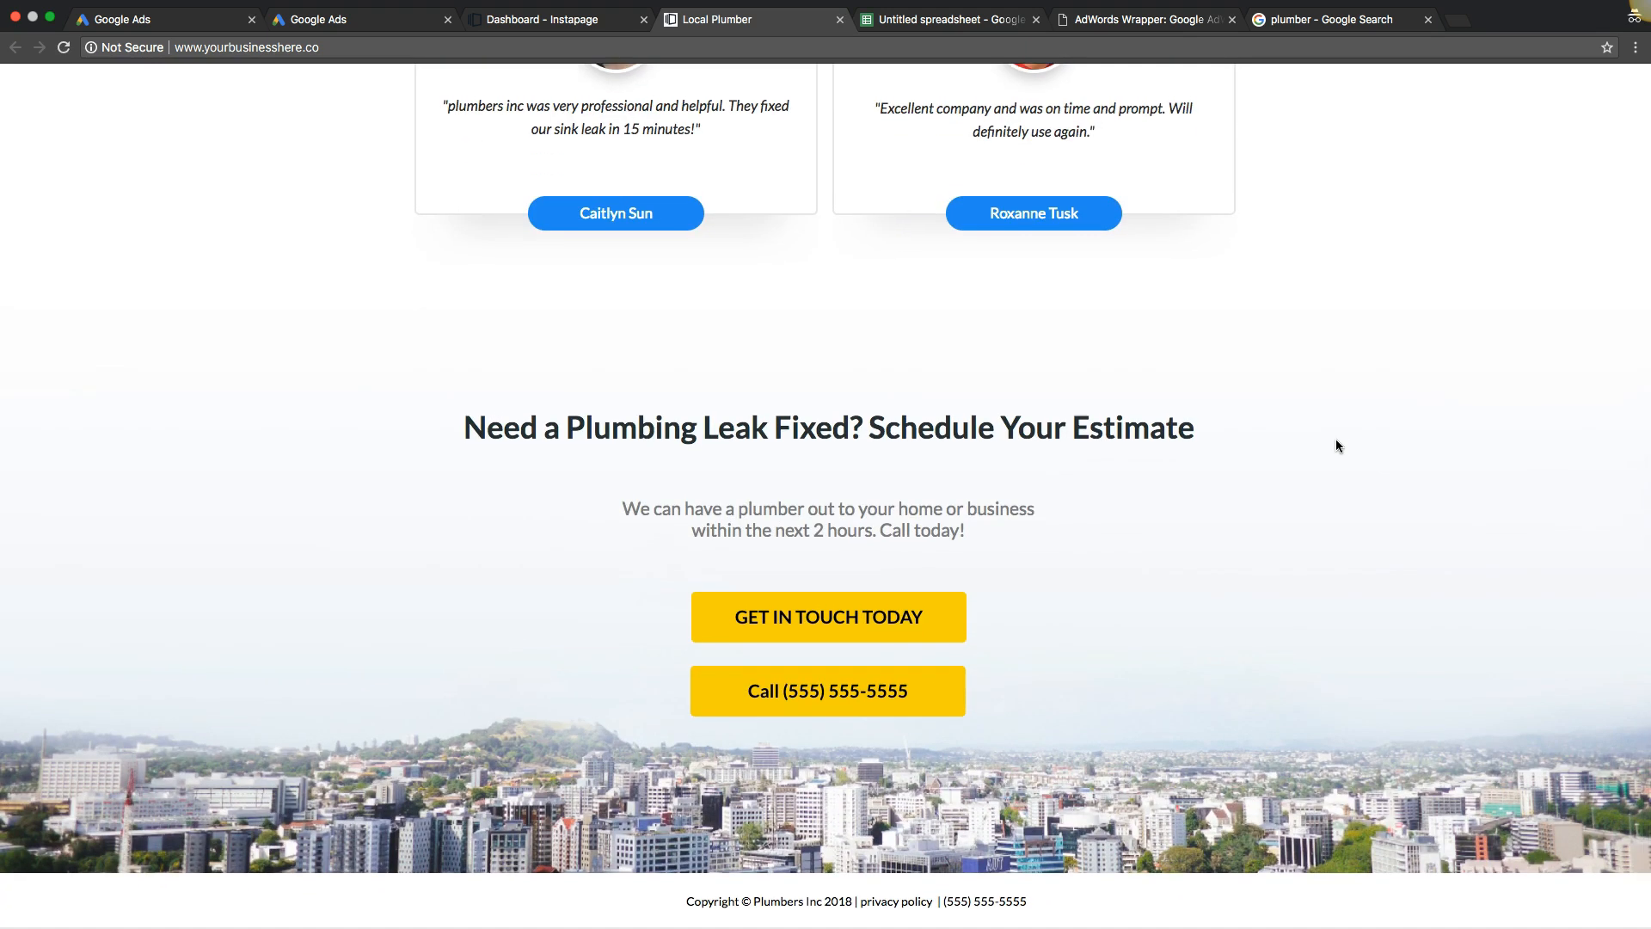
pyautogui.scroll(1, 1312, 430)
pyautogui.scroll(-1, 1312, 430)
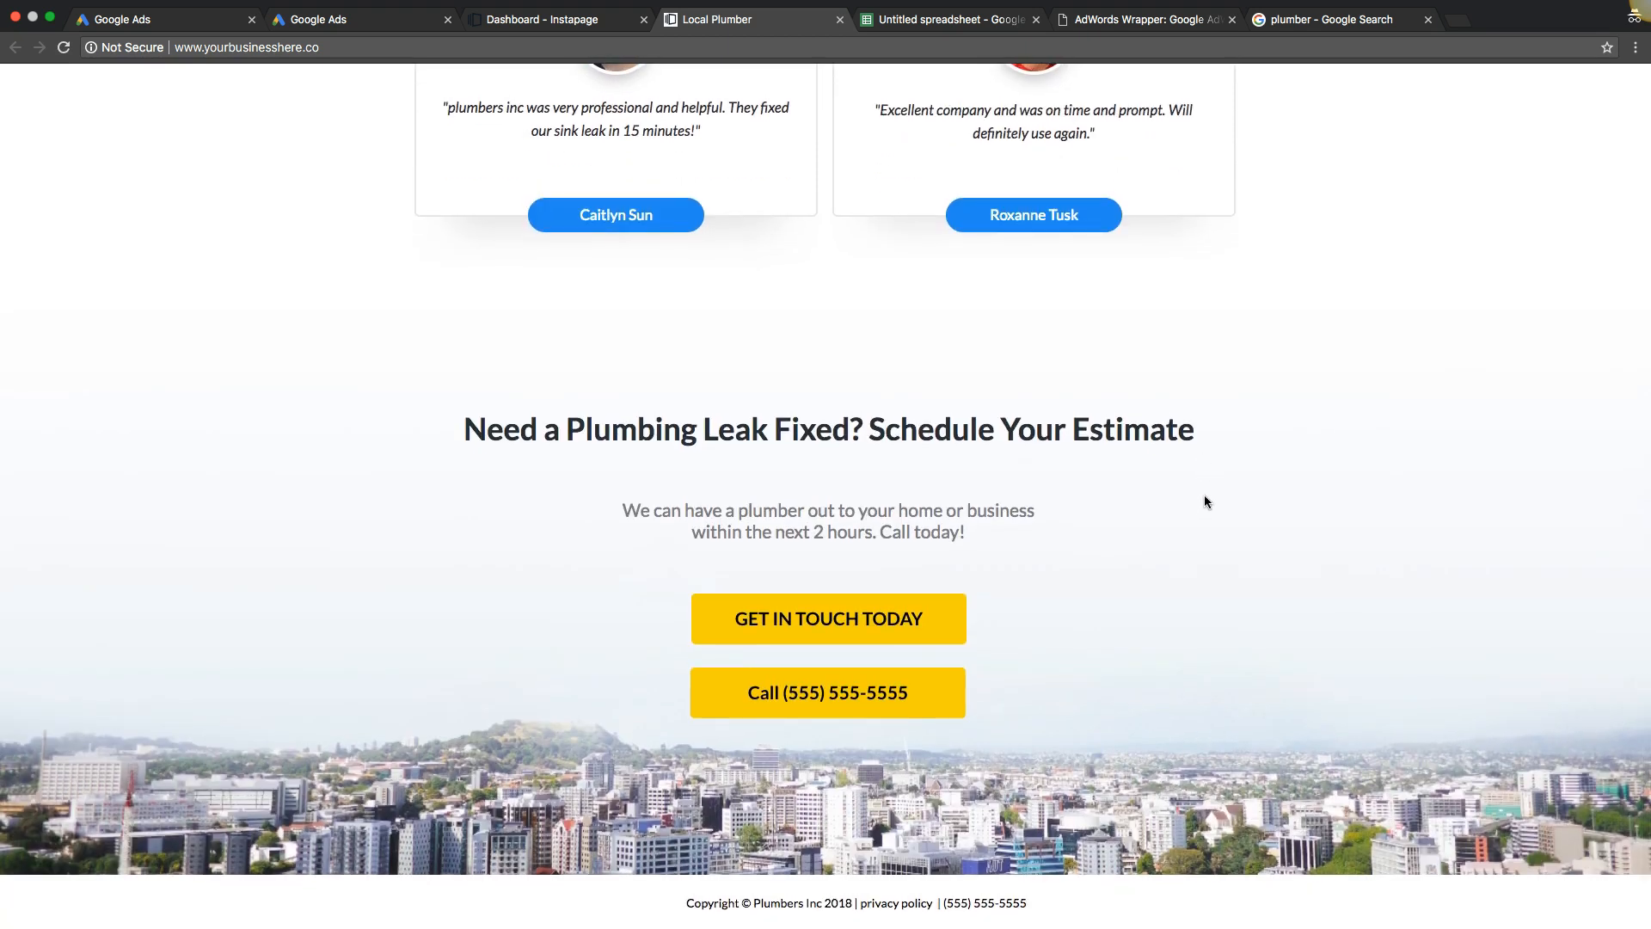
pyautogui.scroll(5, 1205, 472)
pyautogui.scroll(15, 1210, 467)
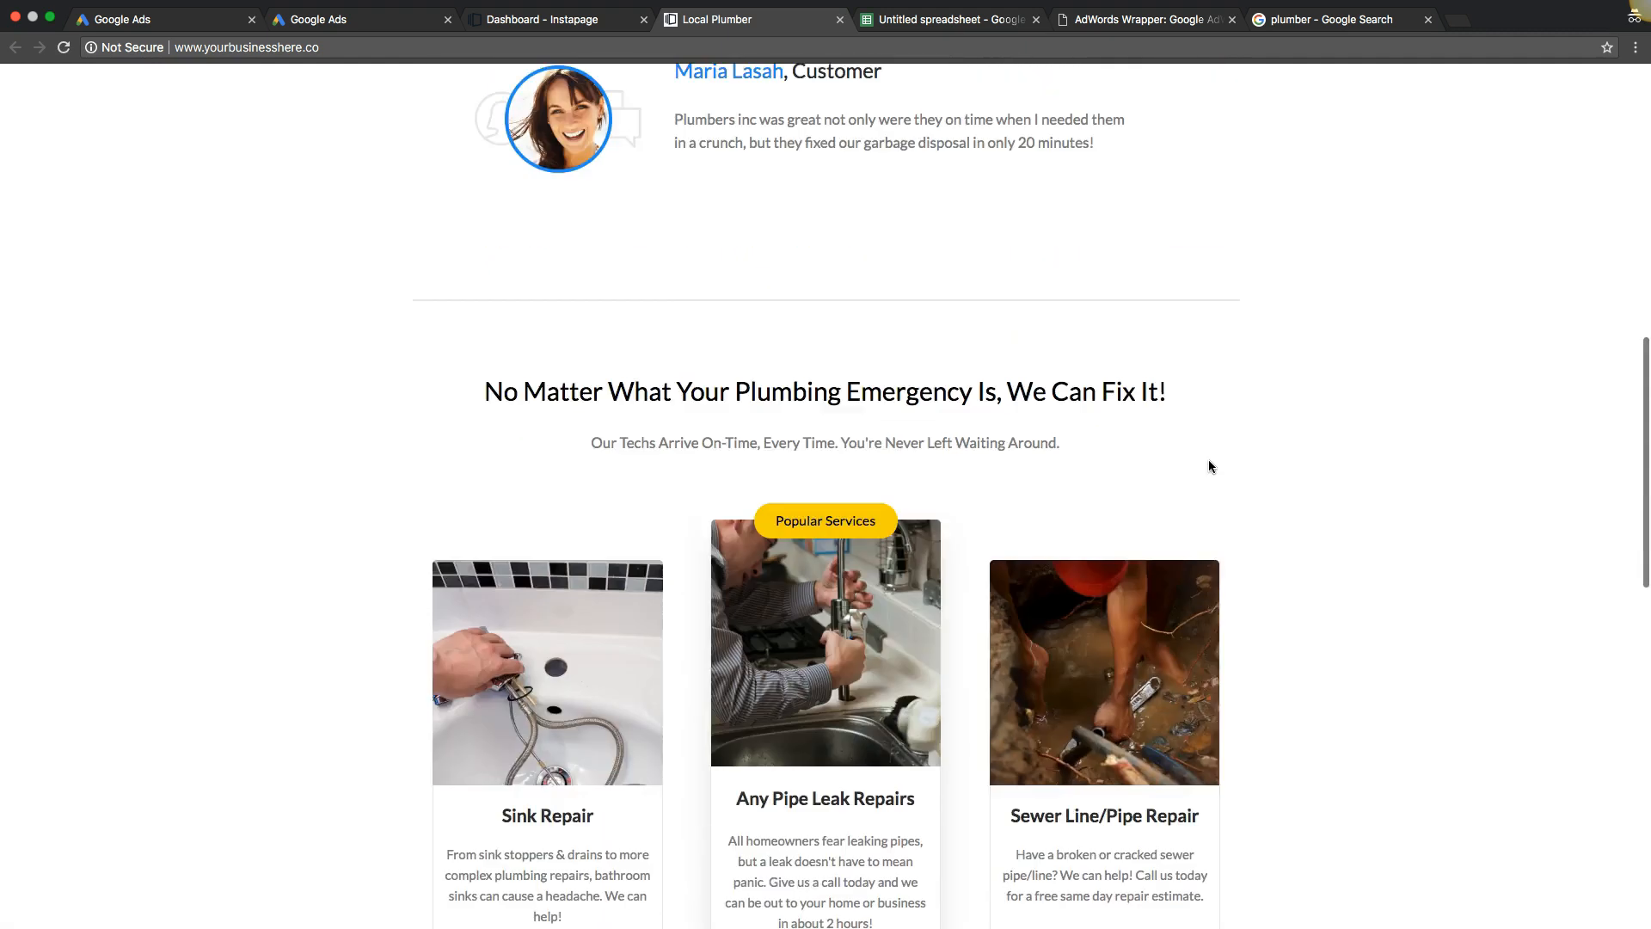
pyautogui.scroll(-9, 1203, 469)
pyautogui.scroll(10, 1201, 469)
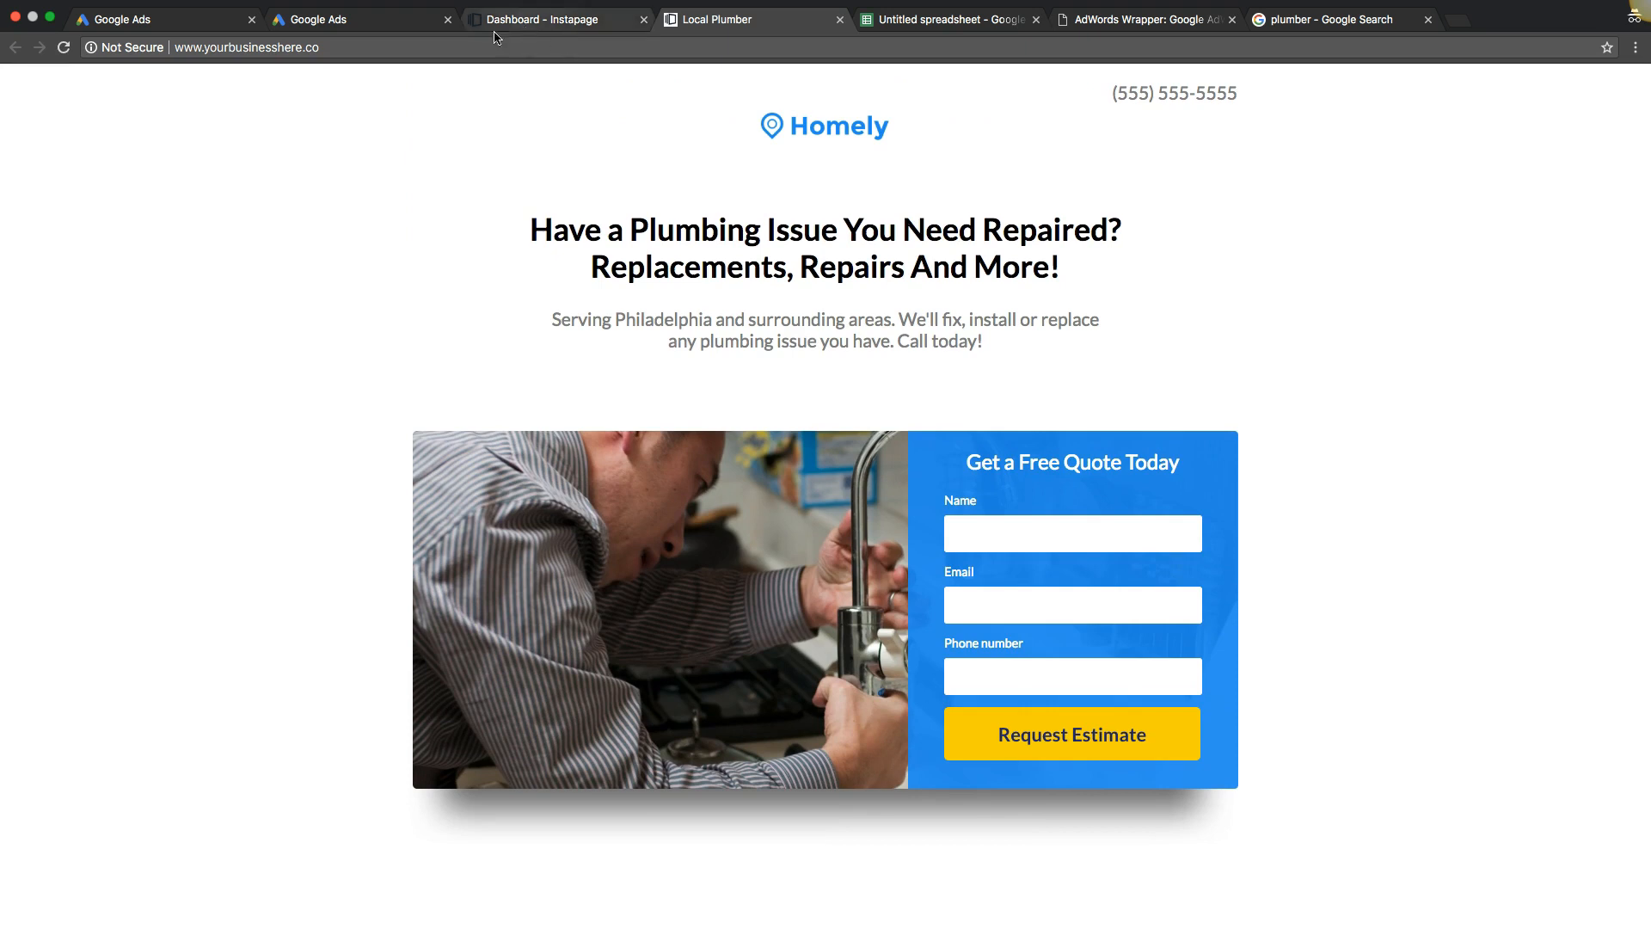
# Switch to Google Ads and look over the account overview, the available tools and the Keyword Planner start page.
pyautogui.click(166, 21)
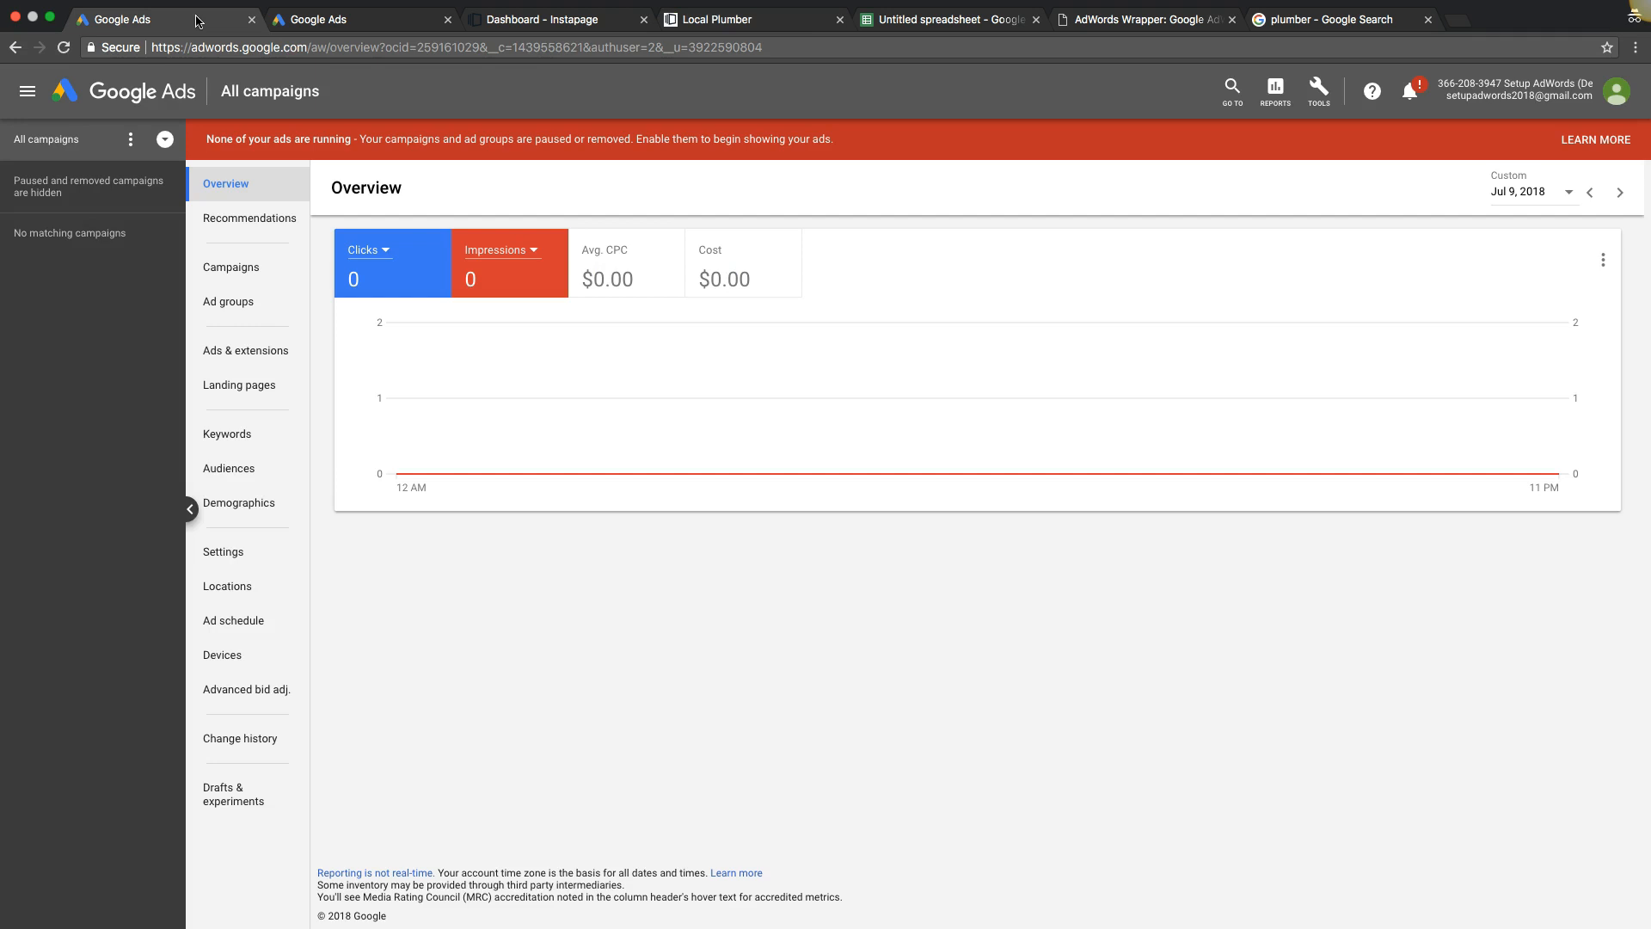
pyautogui.click(337, 26)
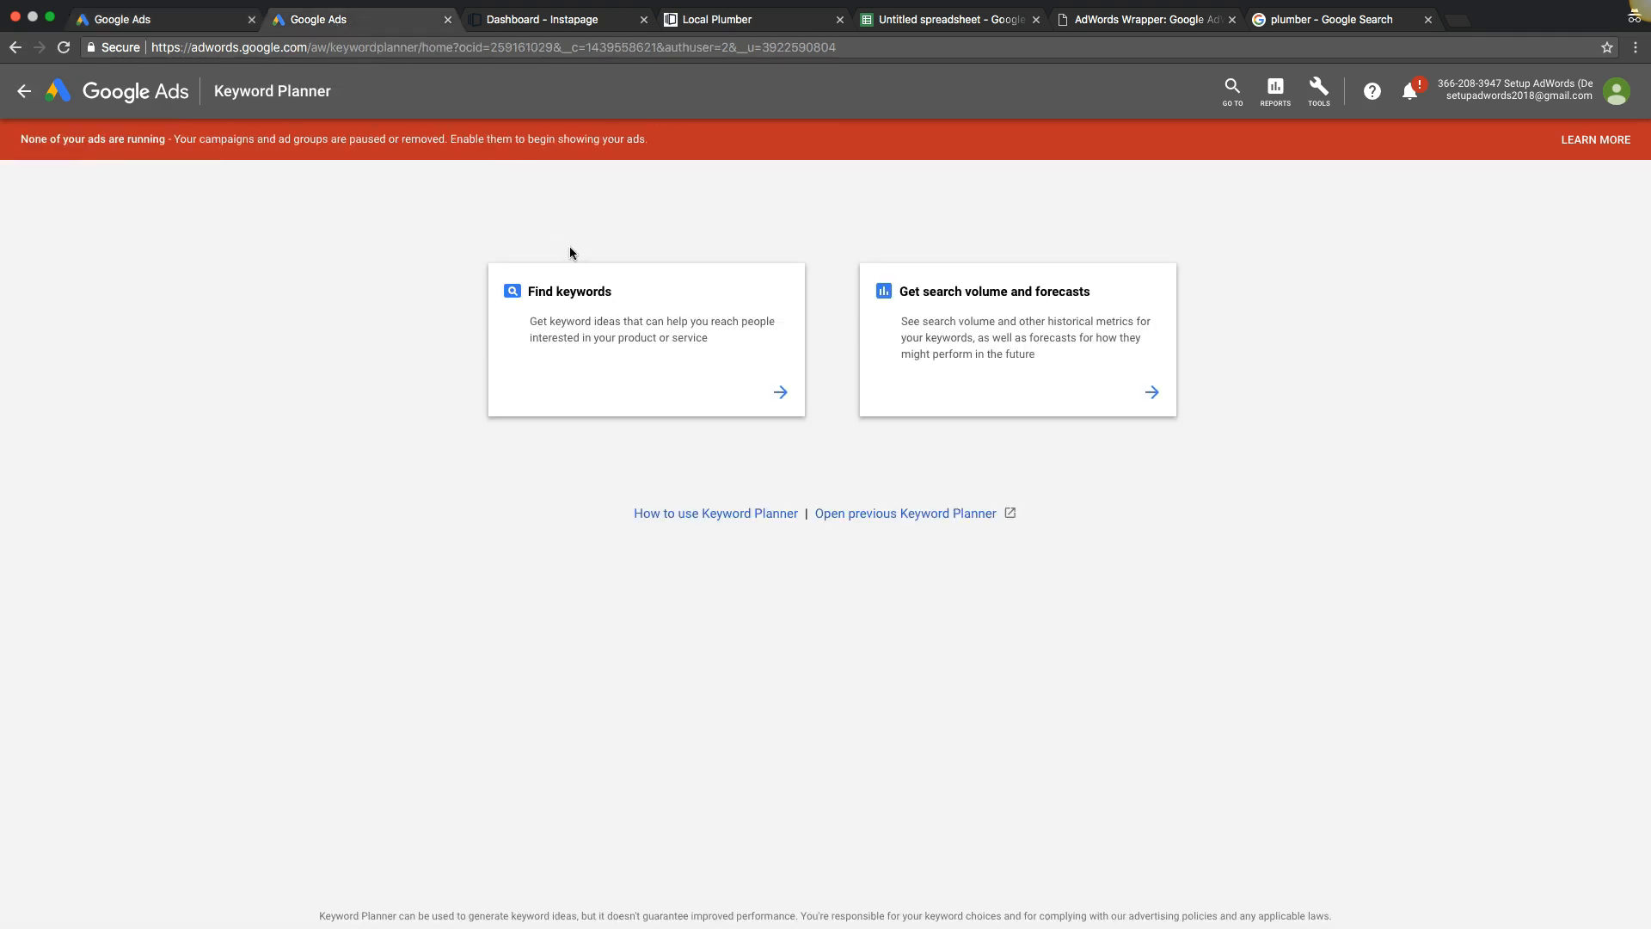
pyautogui.click(185, 21)
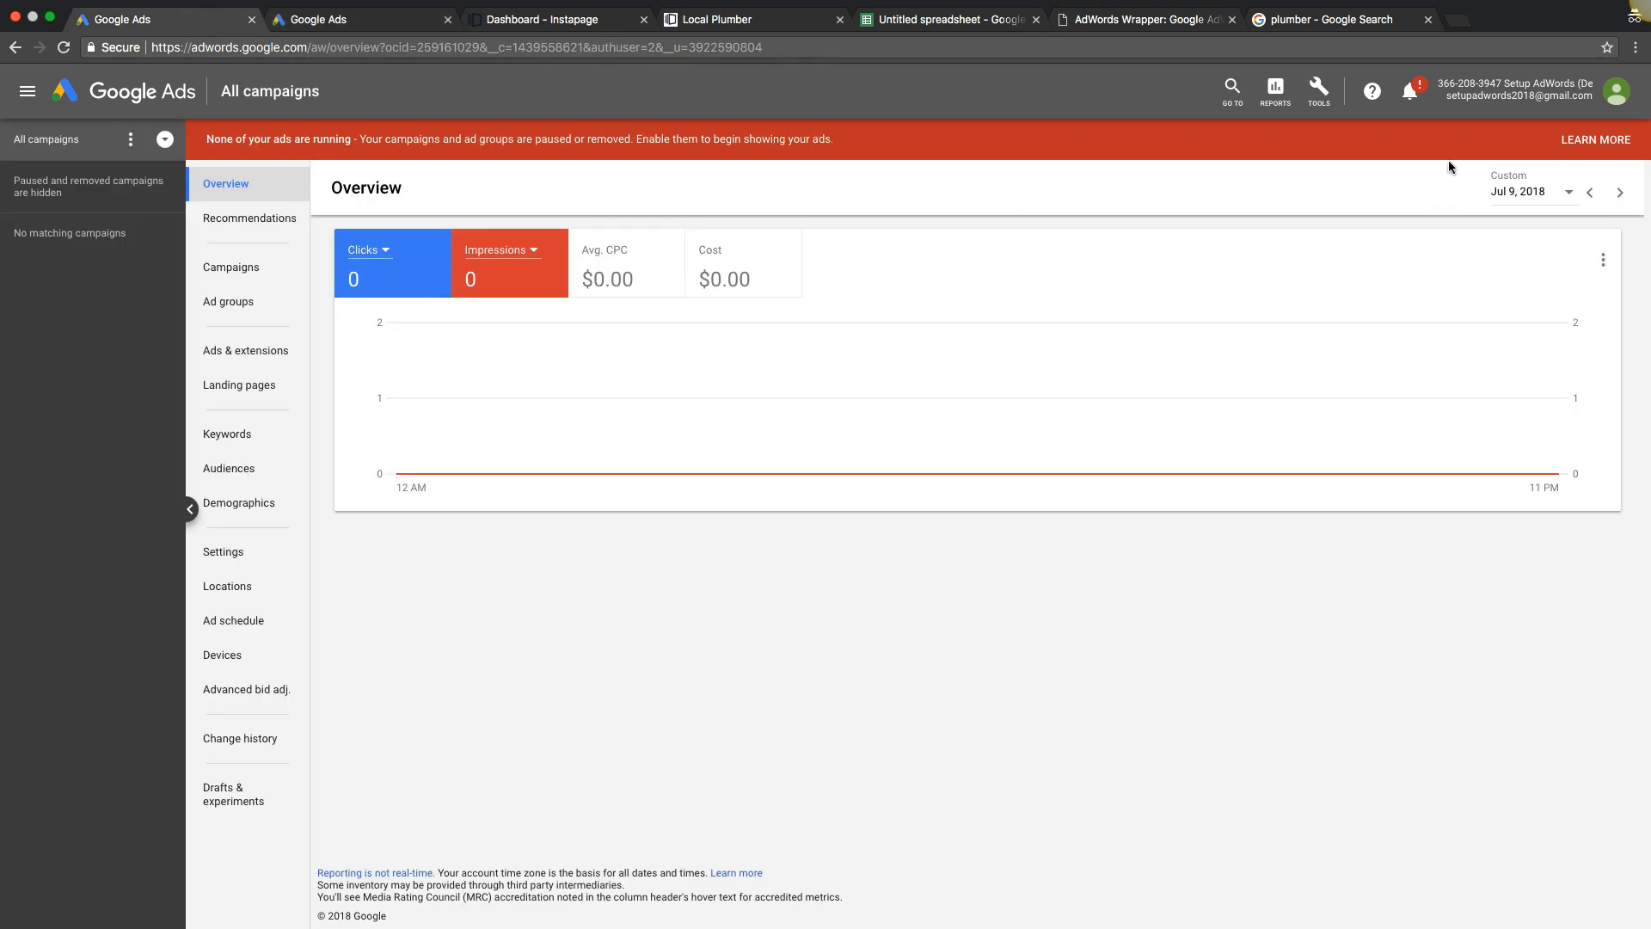
pyautogui.click(1320, 95)
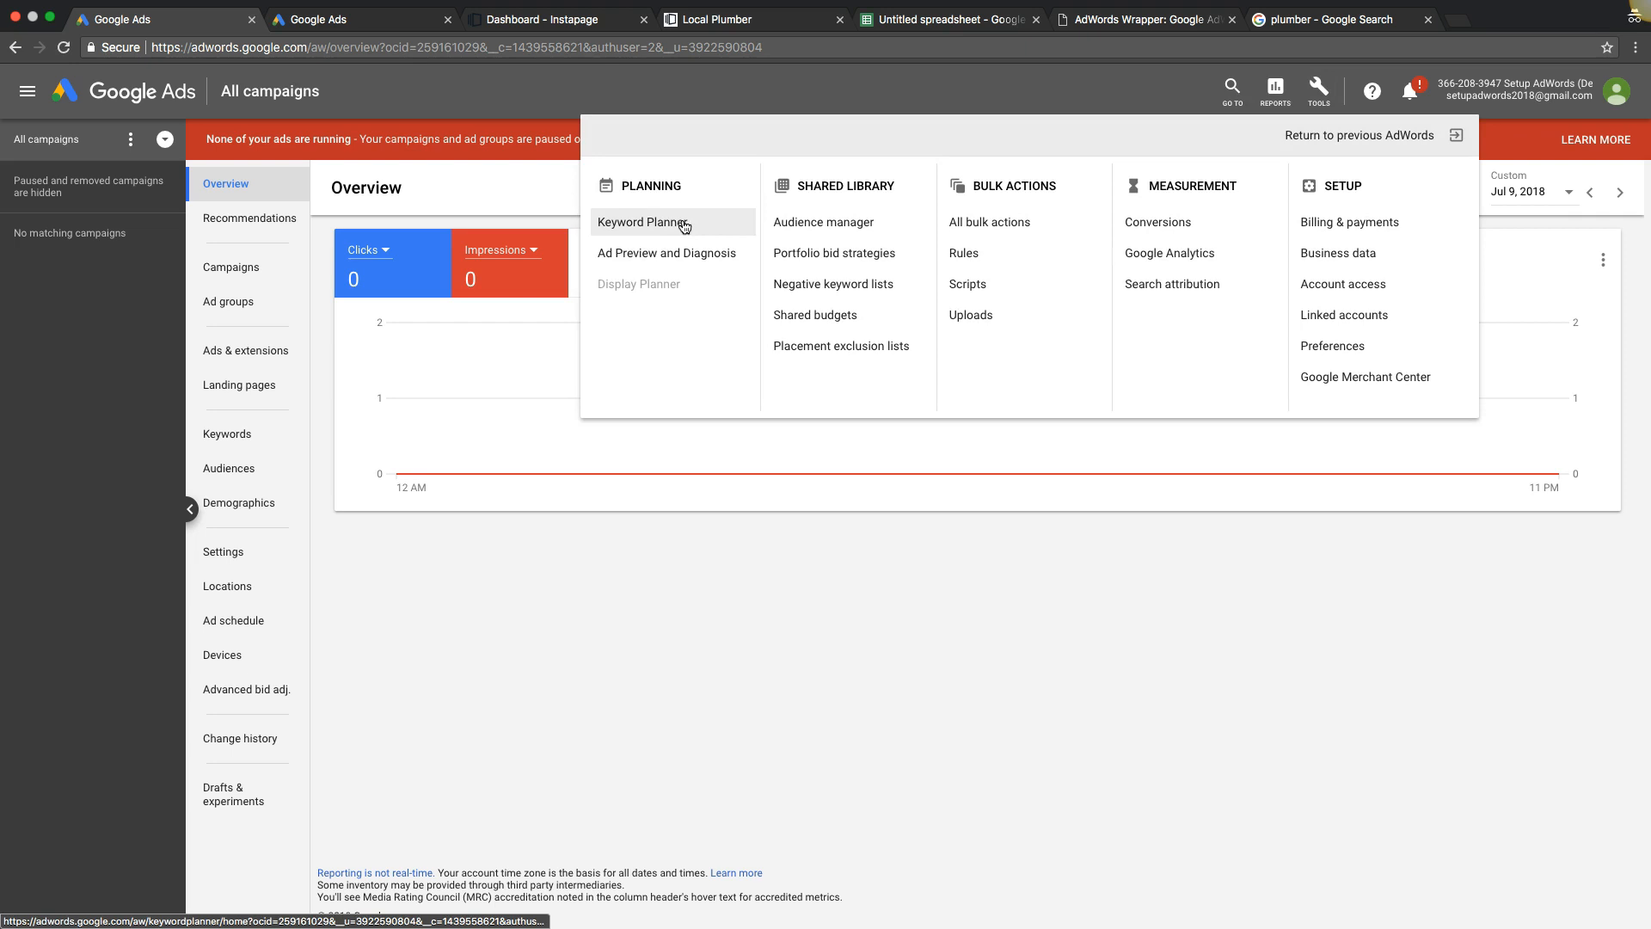
pyautogui.click(989, 562)
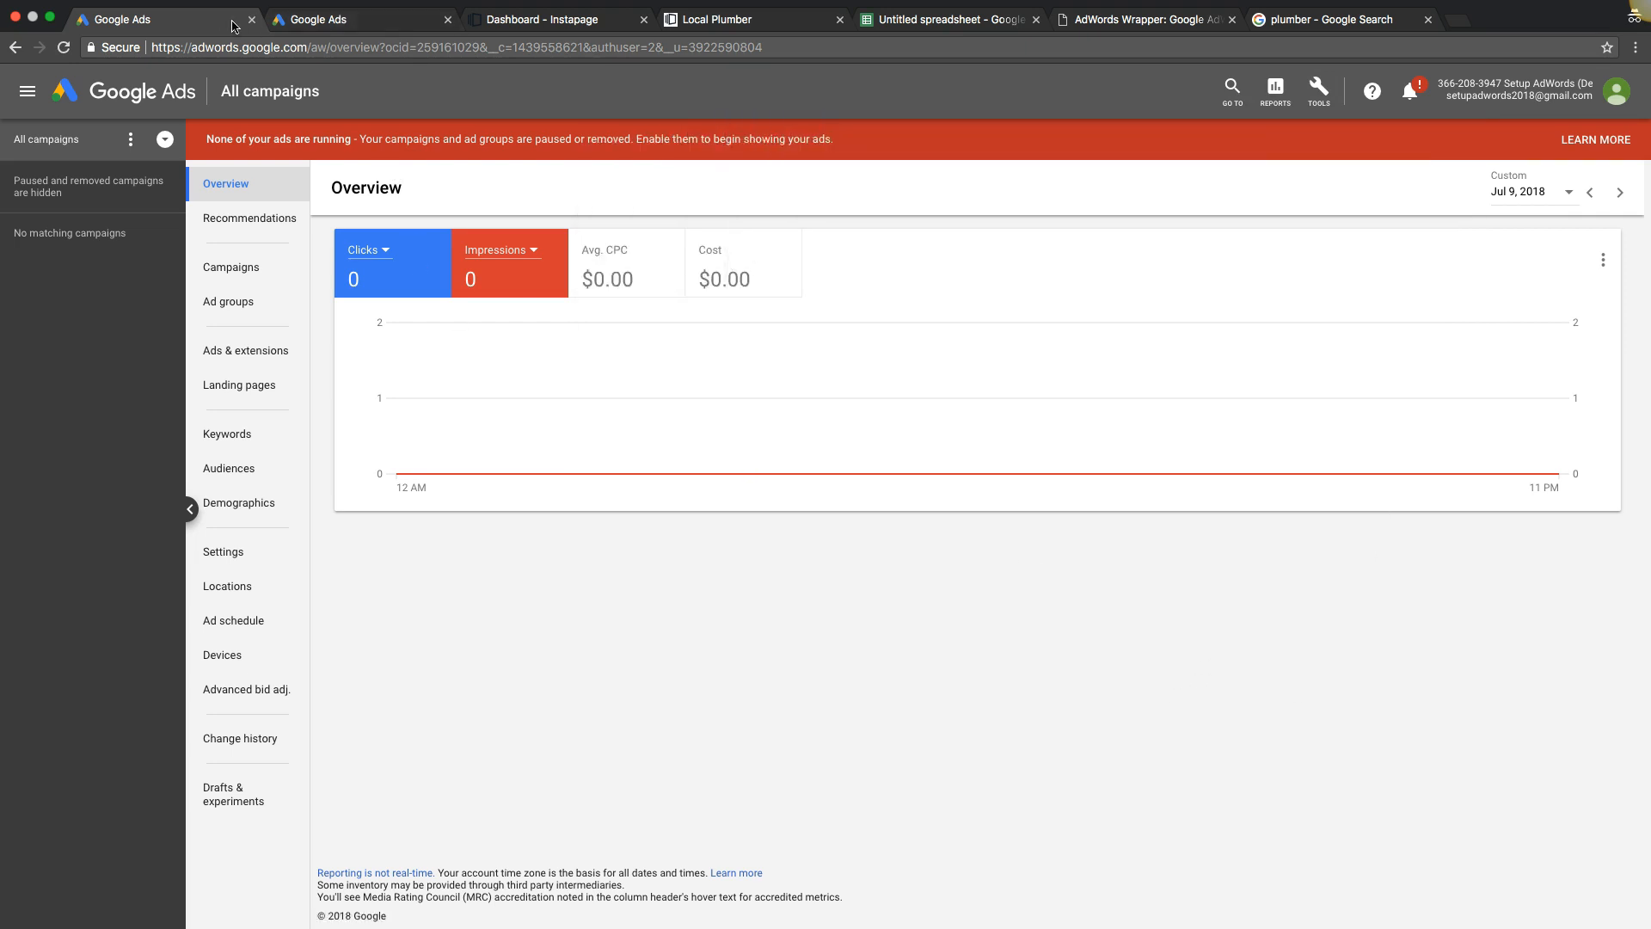
pyautogui.click(325, 28)
pyautogui.click(219, 21)
# Look over the Instapage dashboard, the blank Google Sheets spreadsheet and the AdWords Wrapper page with its keyword entry box.
pyautogui.click(535, 26)
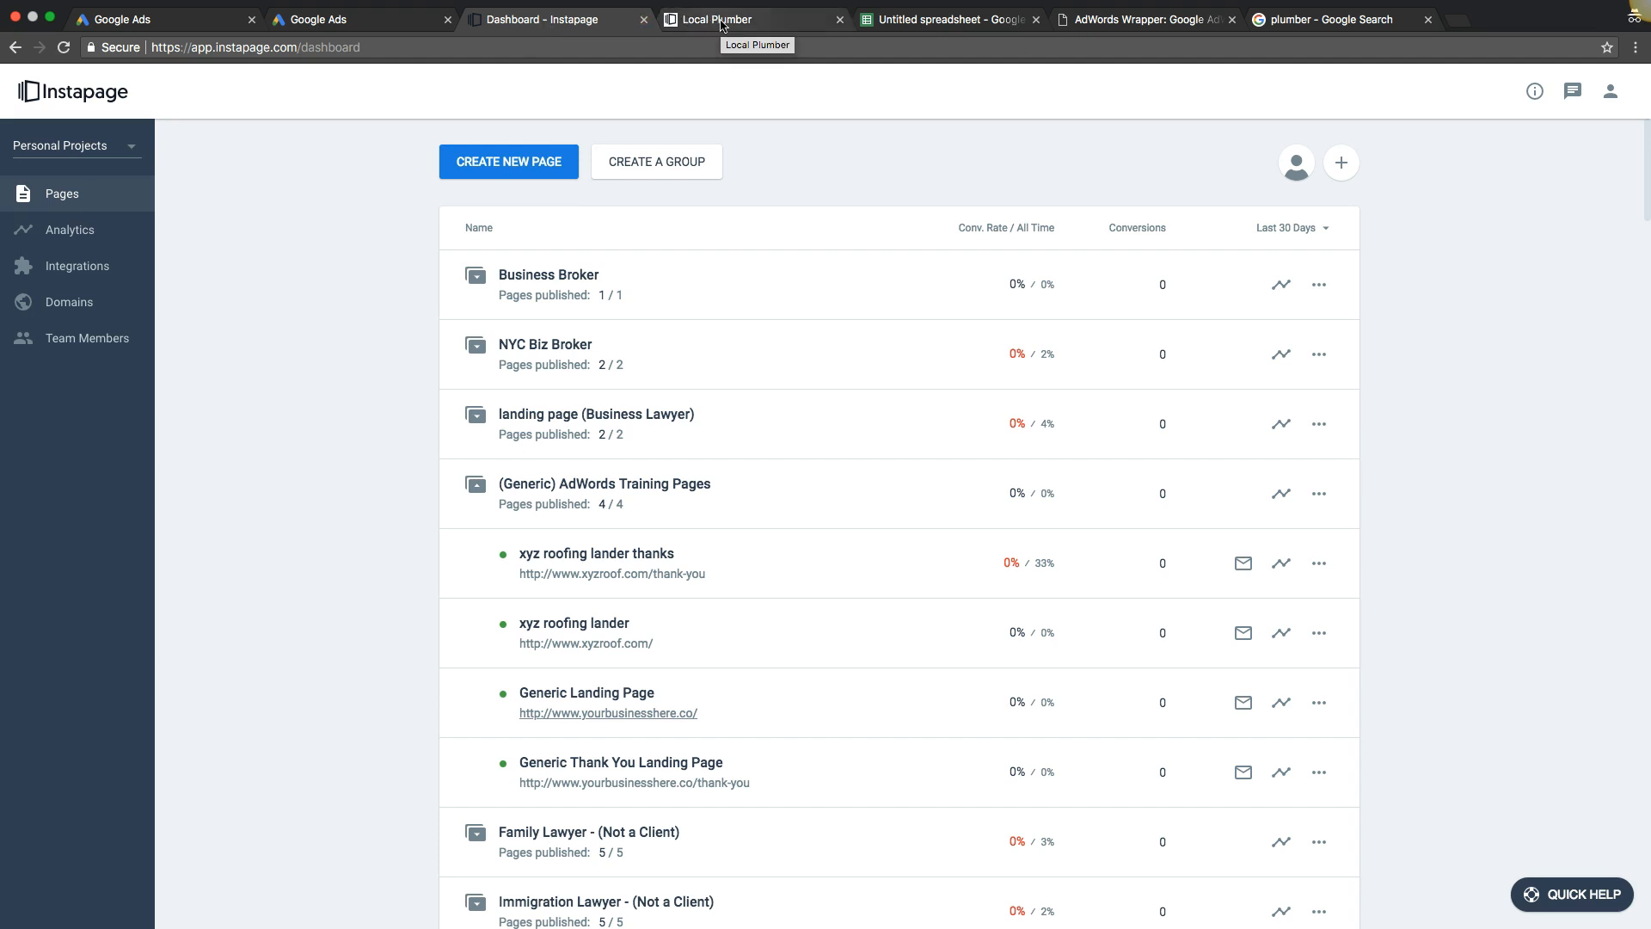
pyautogui.click(889, 24)
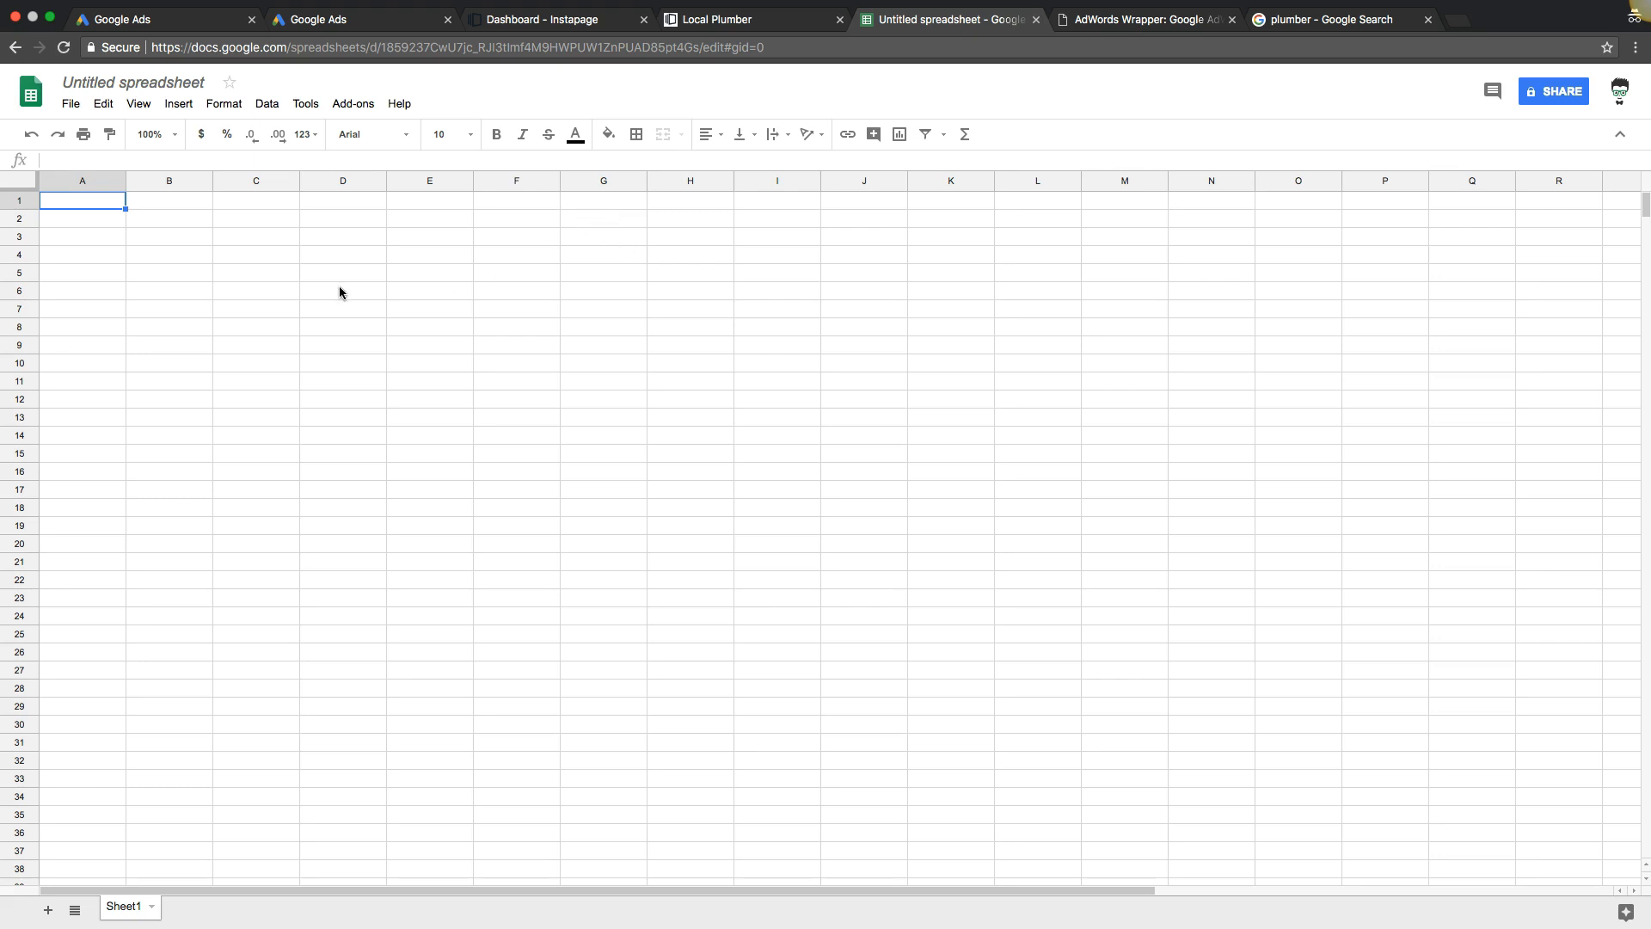
pyautogui.click(1139, 21)
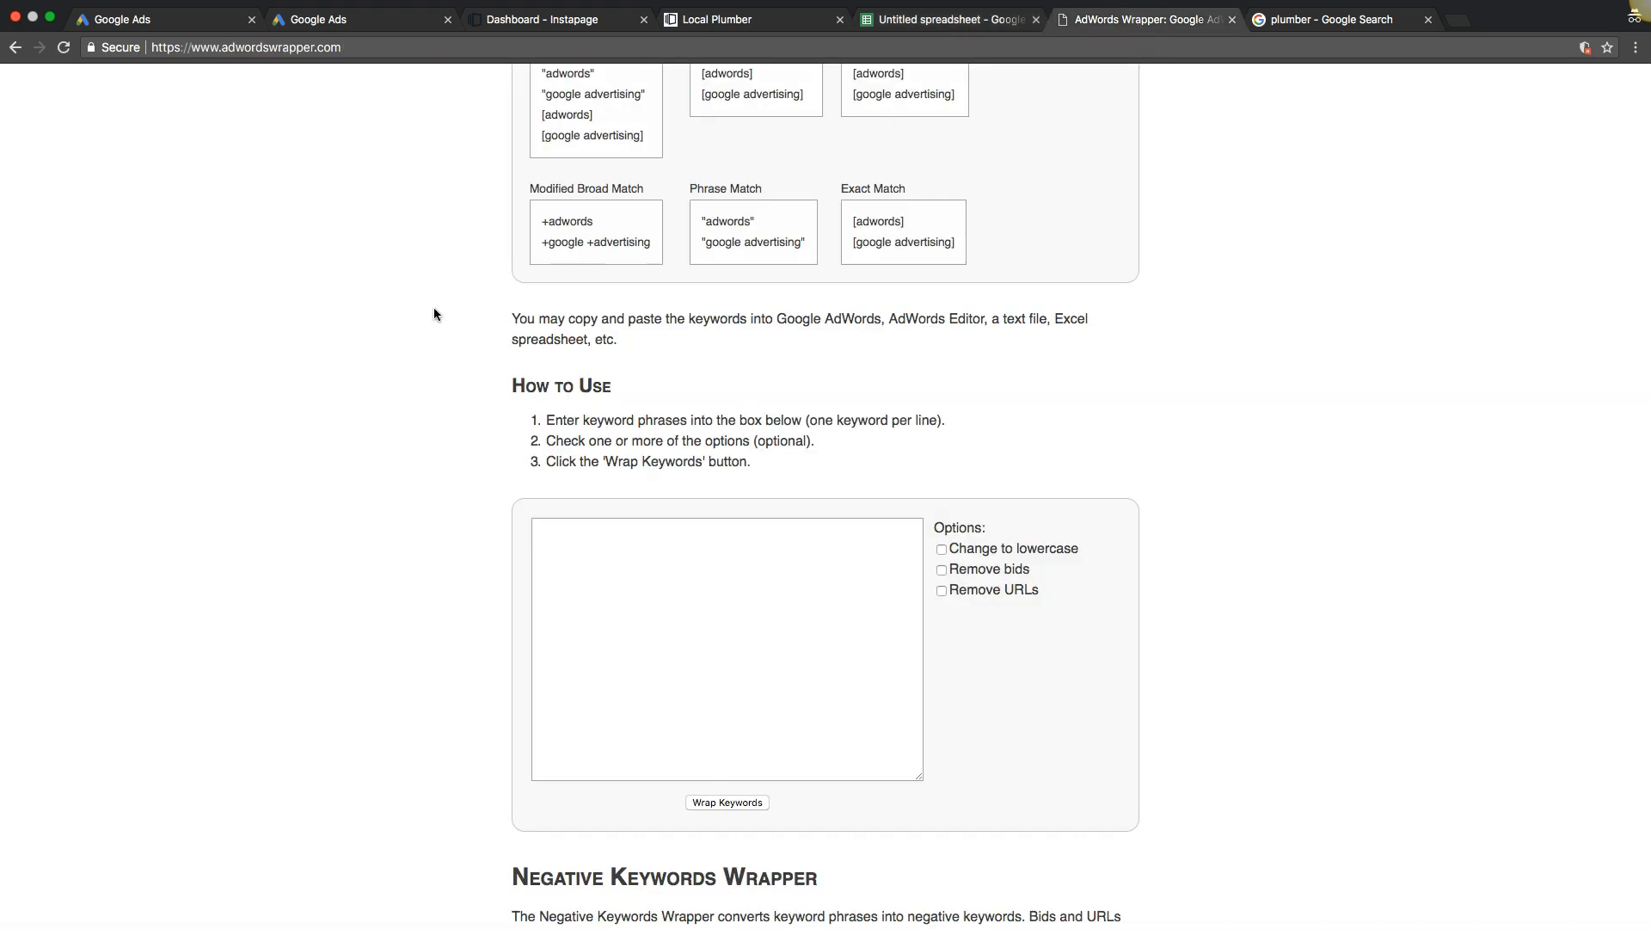
pyautogui.scroll(15, 434, 314)
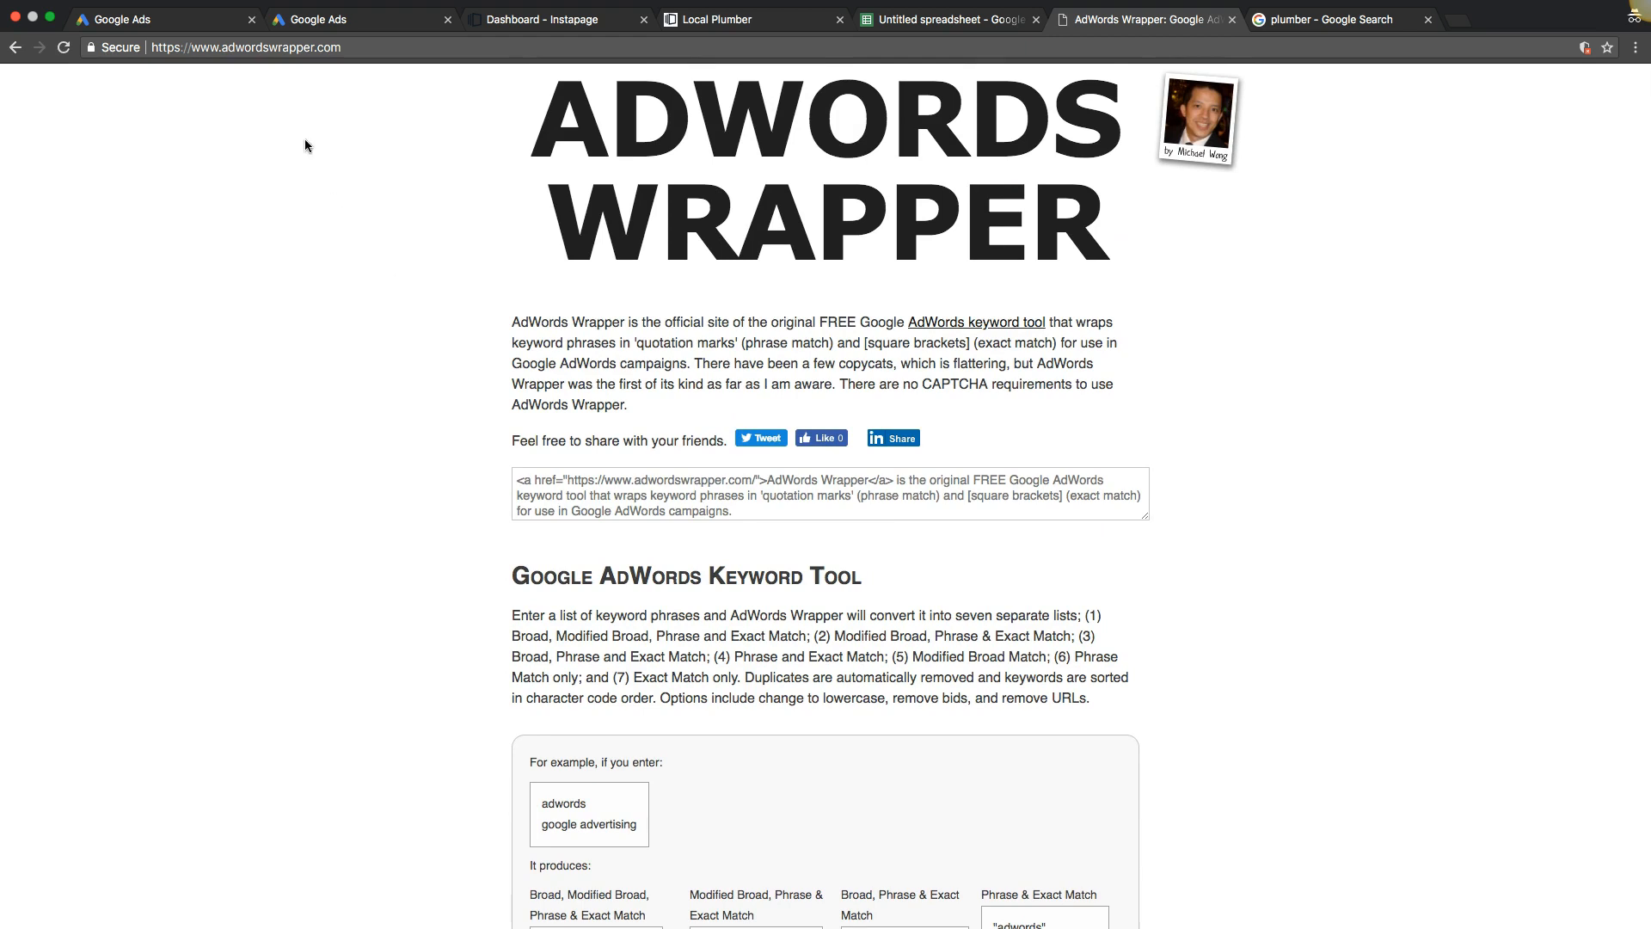
pyautogui.scroll(-5, 430, 369)
pyautogui.scroll(-6, 430, 368)
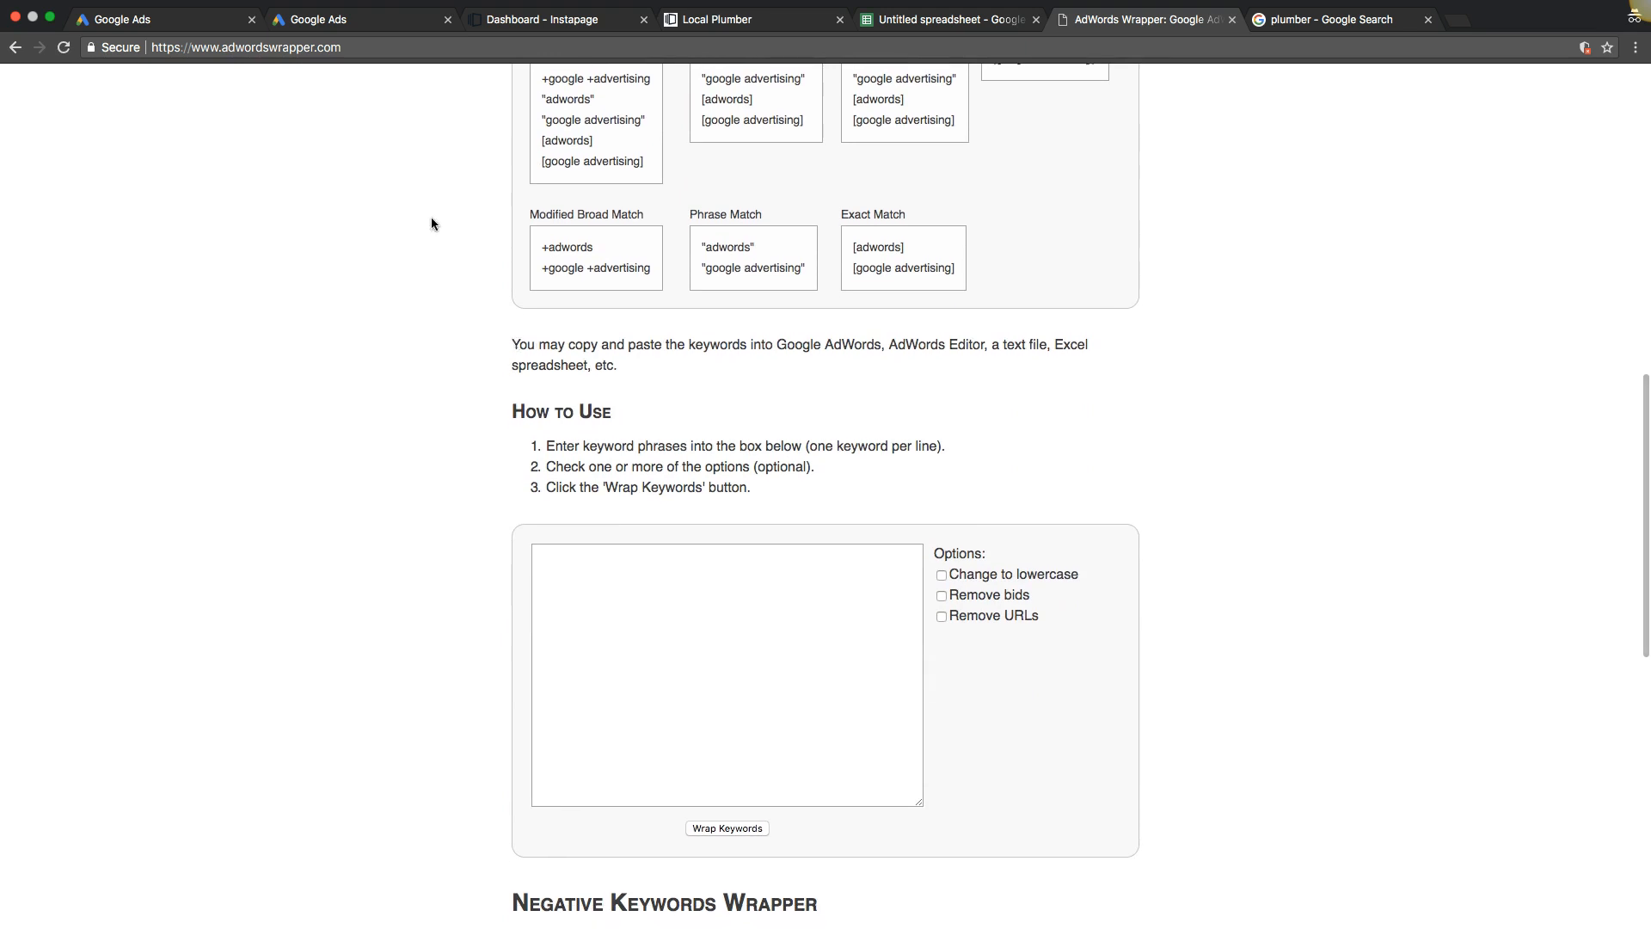
# Return to Google Ads and start a new conversion action of the Website kind.
pyautogui.click(168, 19)
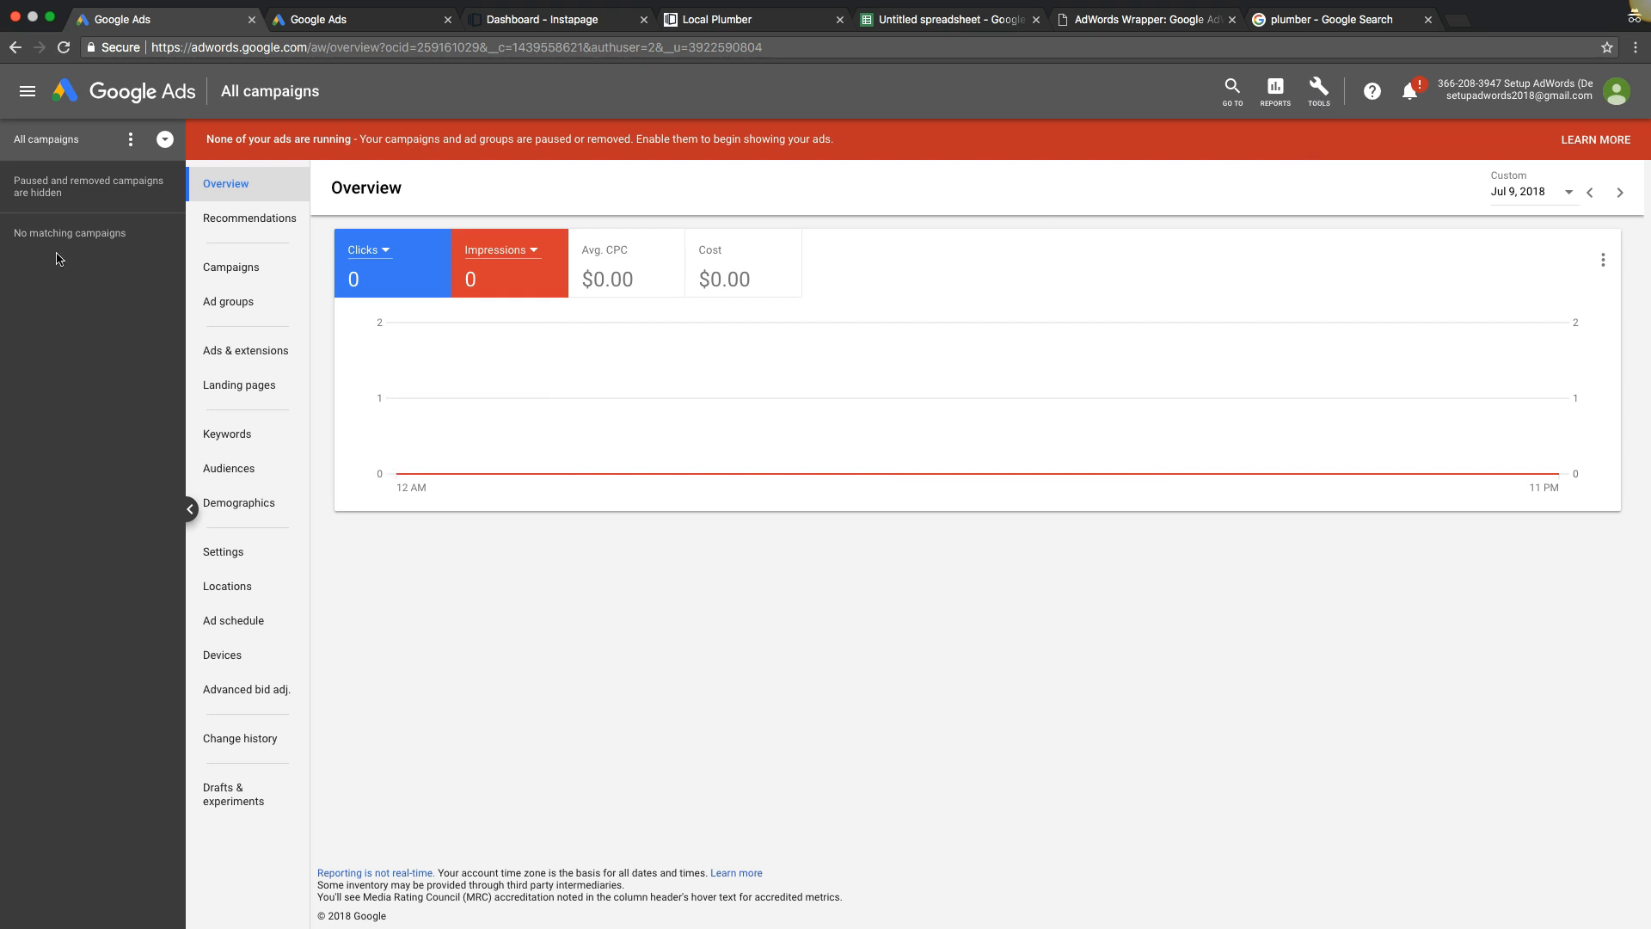
pyautogui.click(240, 268)
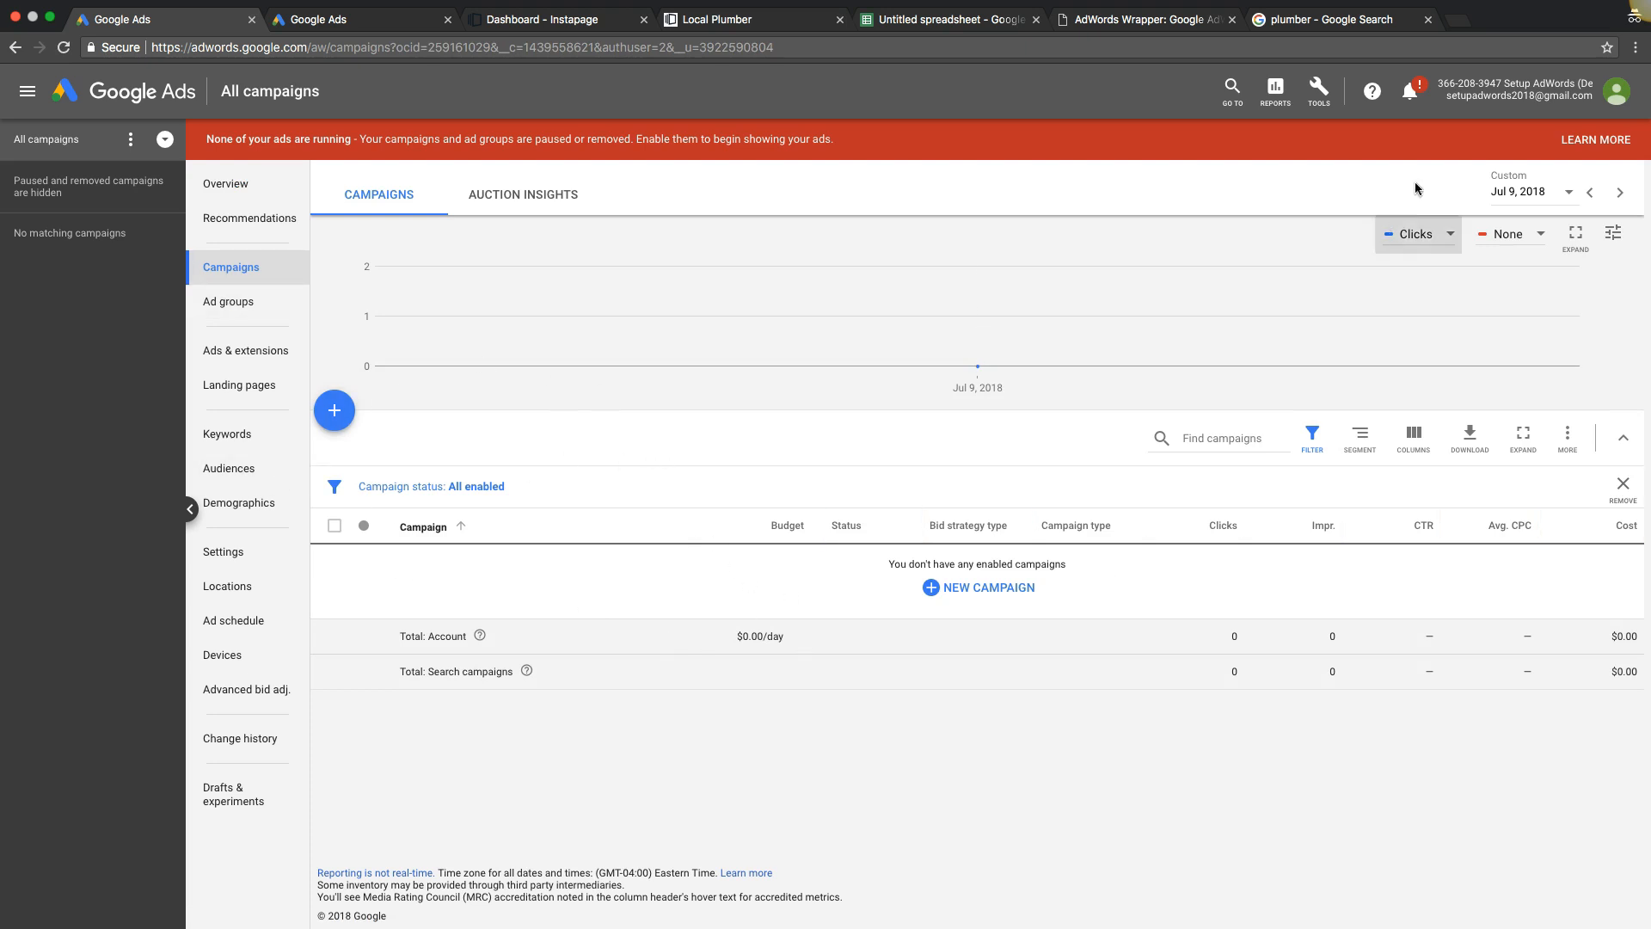
pyautogui.click(1322, 96)
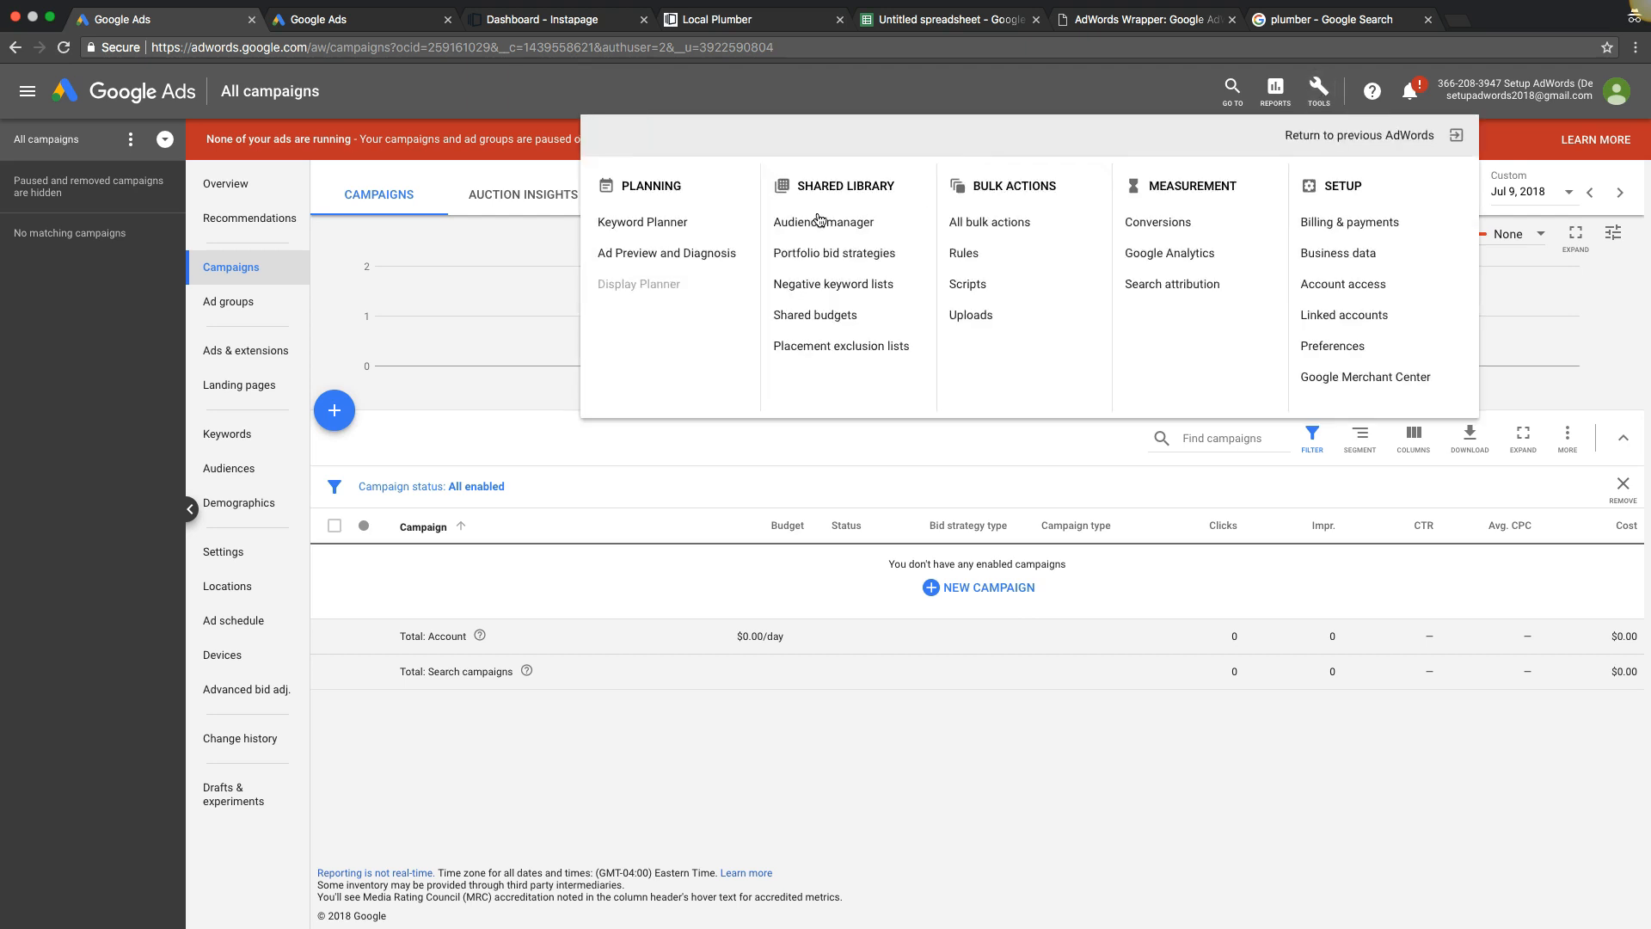
pyautogui.click(1173, 229)
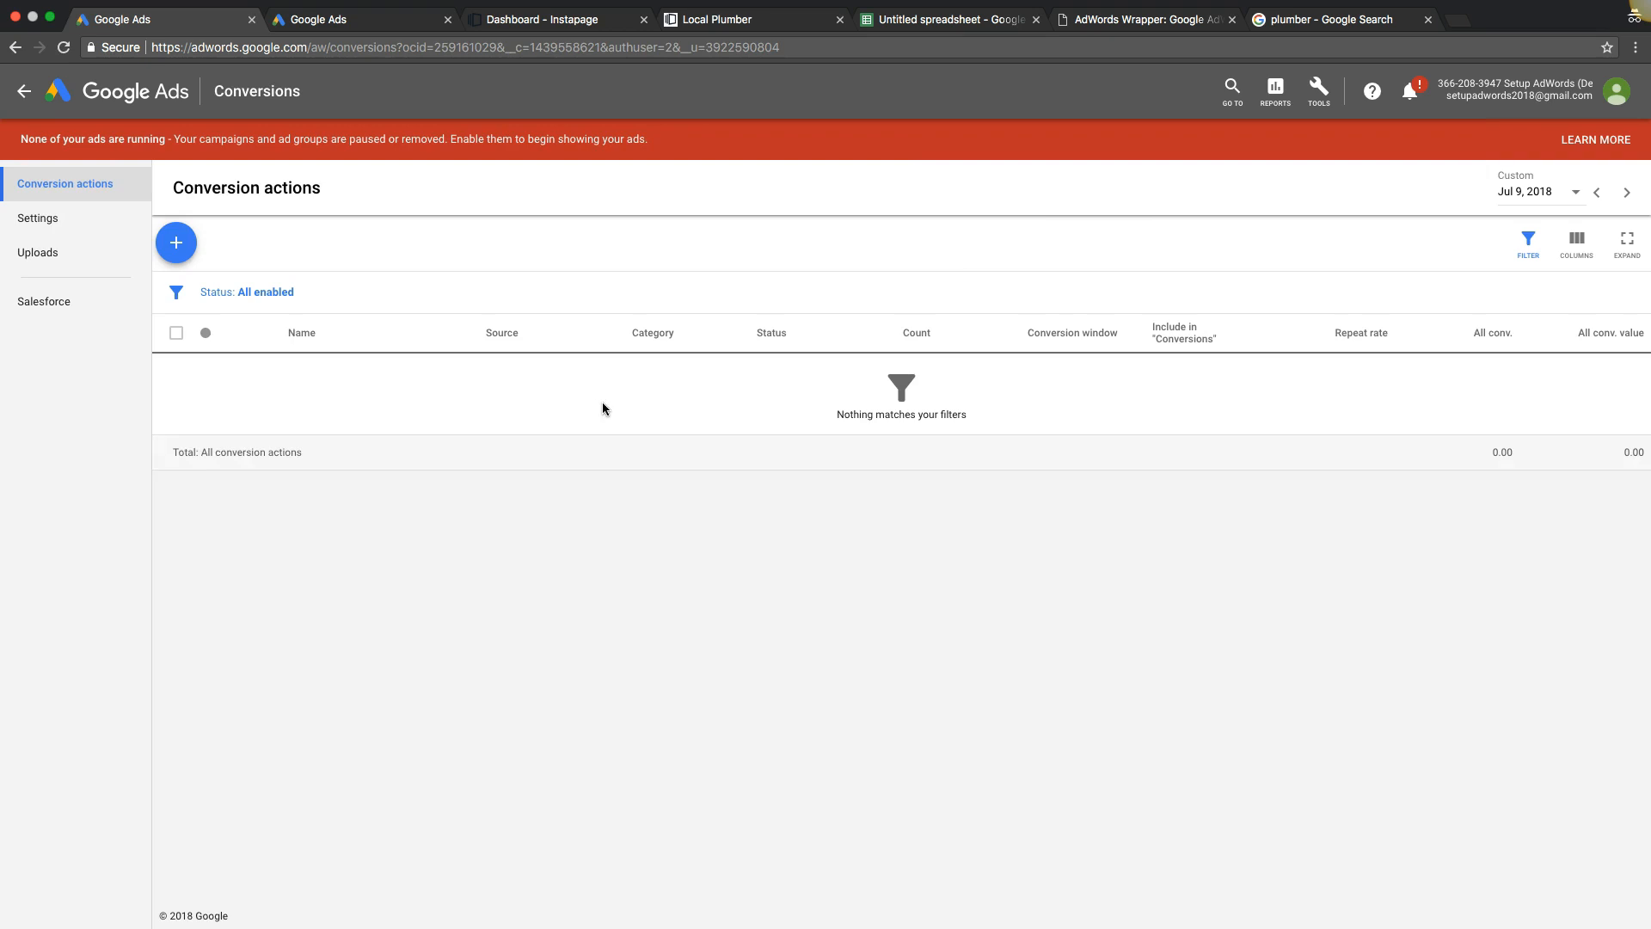
pyautogui.click(183, 258)
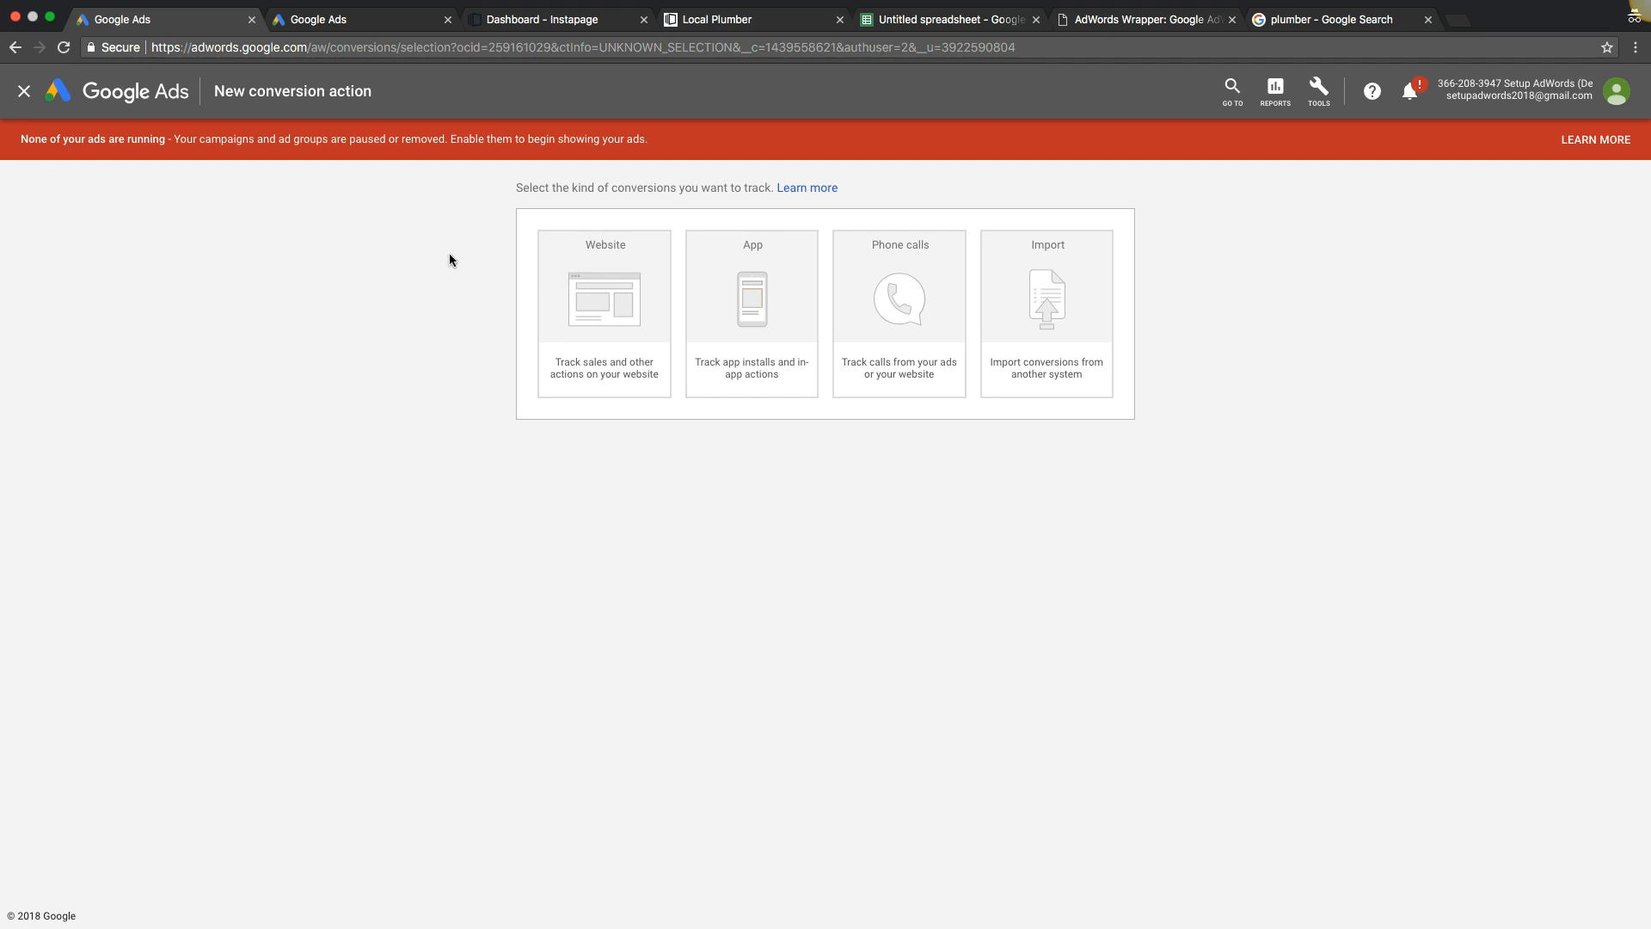
pyautogui.click(591, 277)
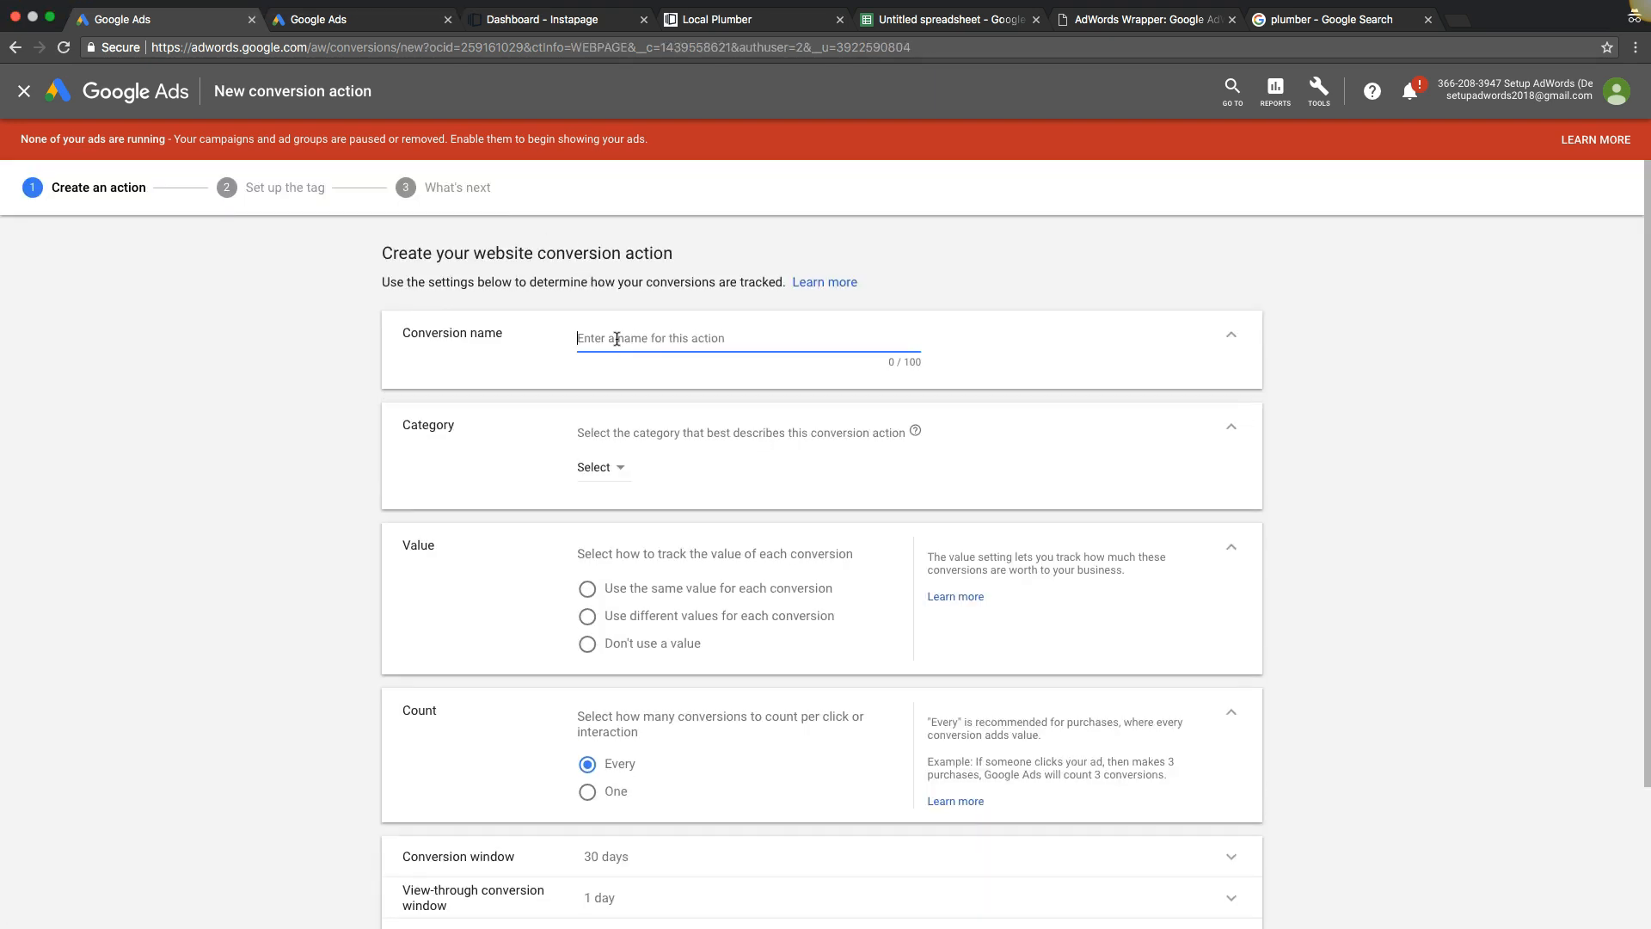
# Name the conversion action "plumber form sub", with category Lead and the value option "Don't use a value".
pyautogui.write('plumber form sub')
pyautogui.click(600, 468)
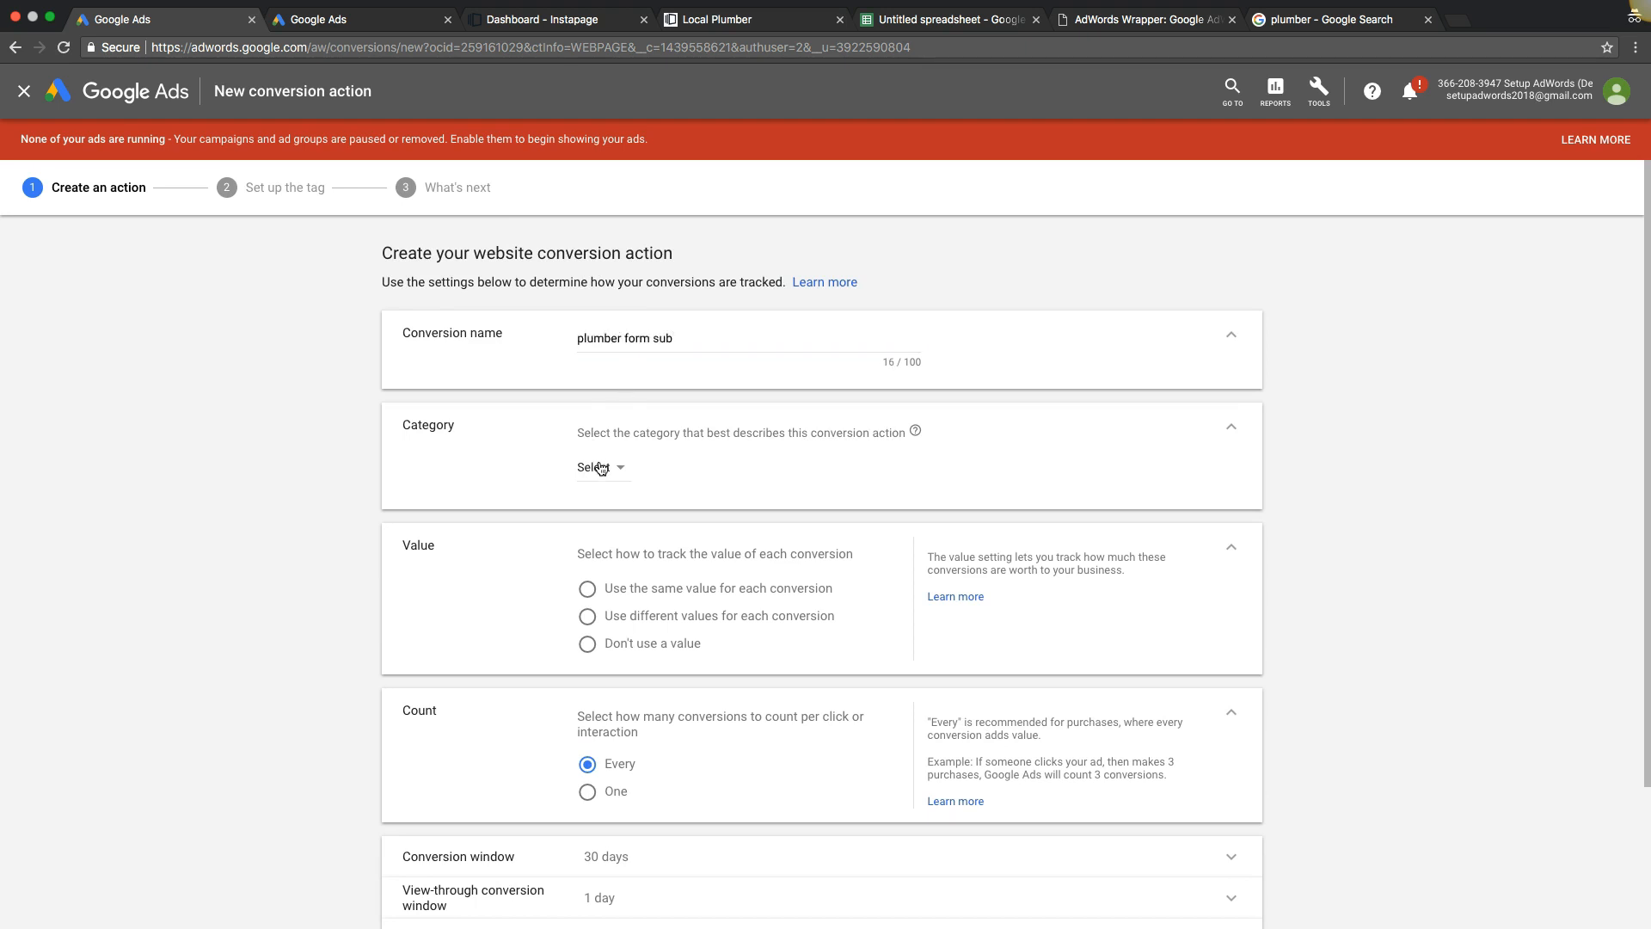
pyautogui.click(614, 545)
pyautogui.scroll(-3, 337, 482)
pyautogui.click(617, 493)
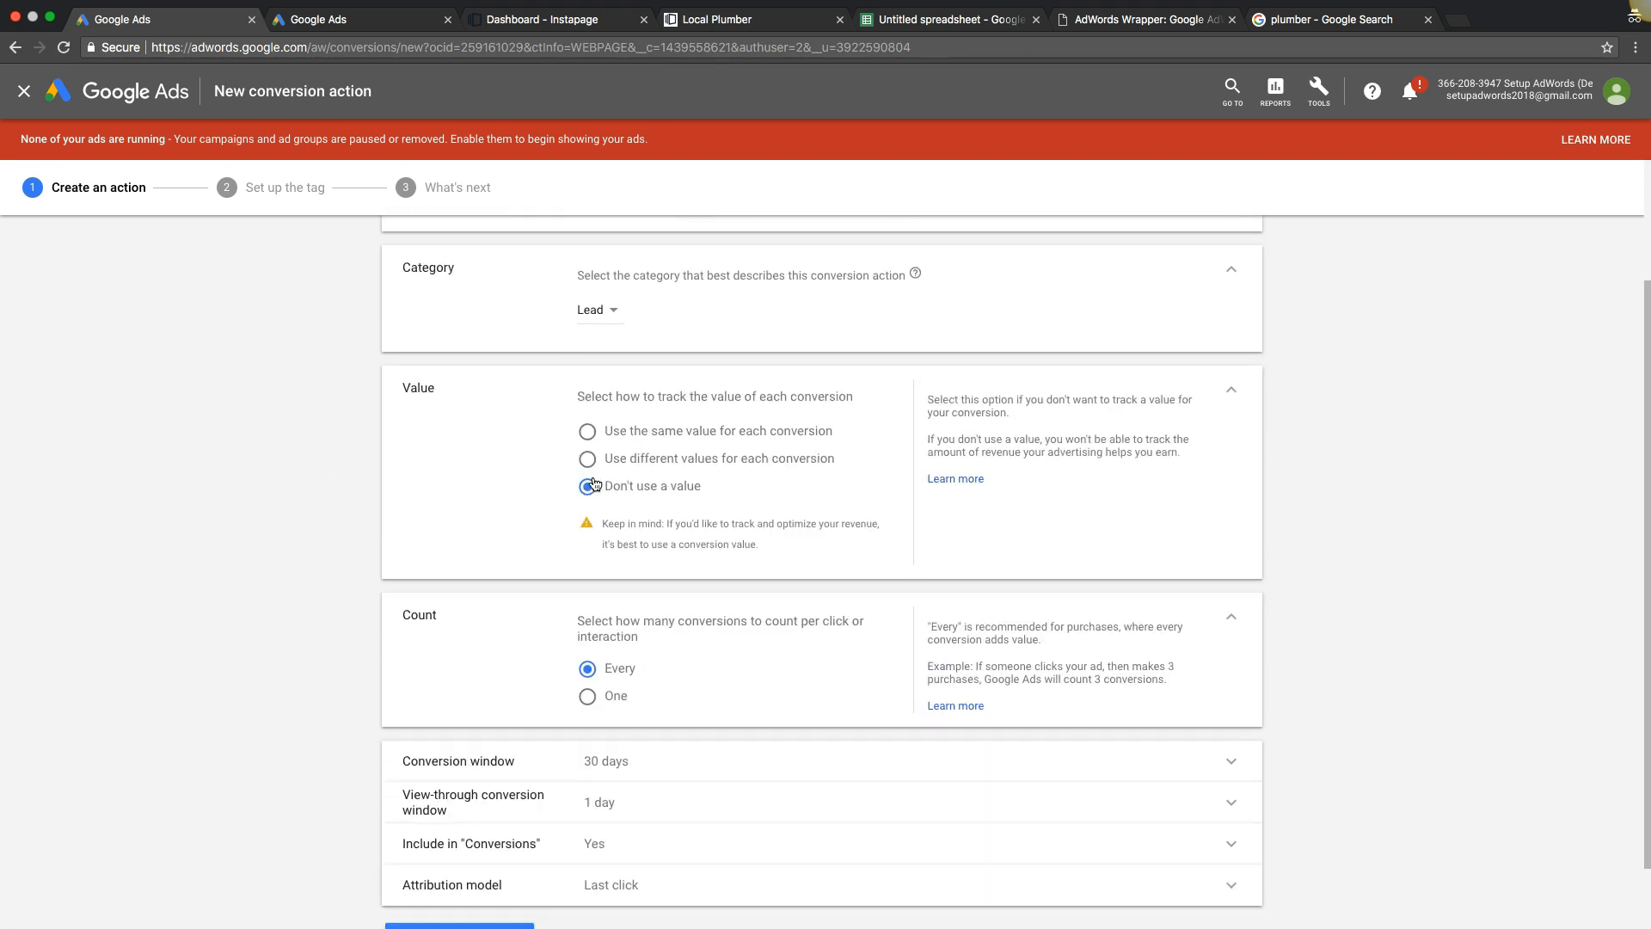
# Set the conversion count to One and create the conversion action.
pyautogui.scroll(-2, 310, 516)
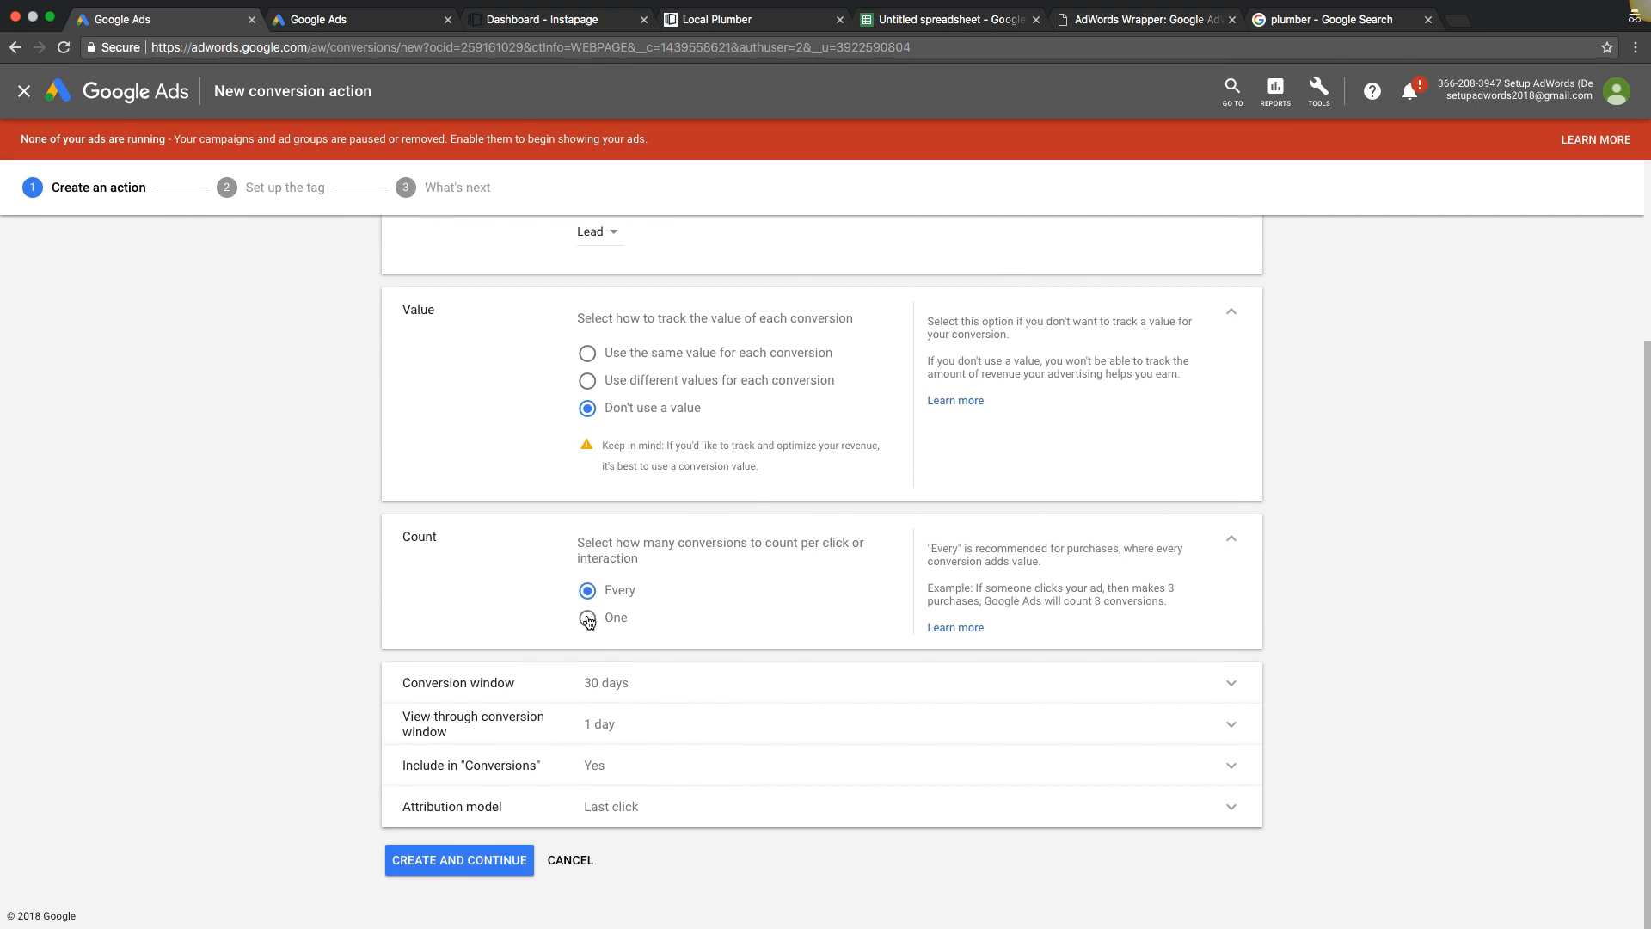
pyautogui.click(588, 619)
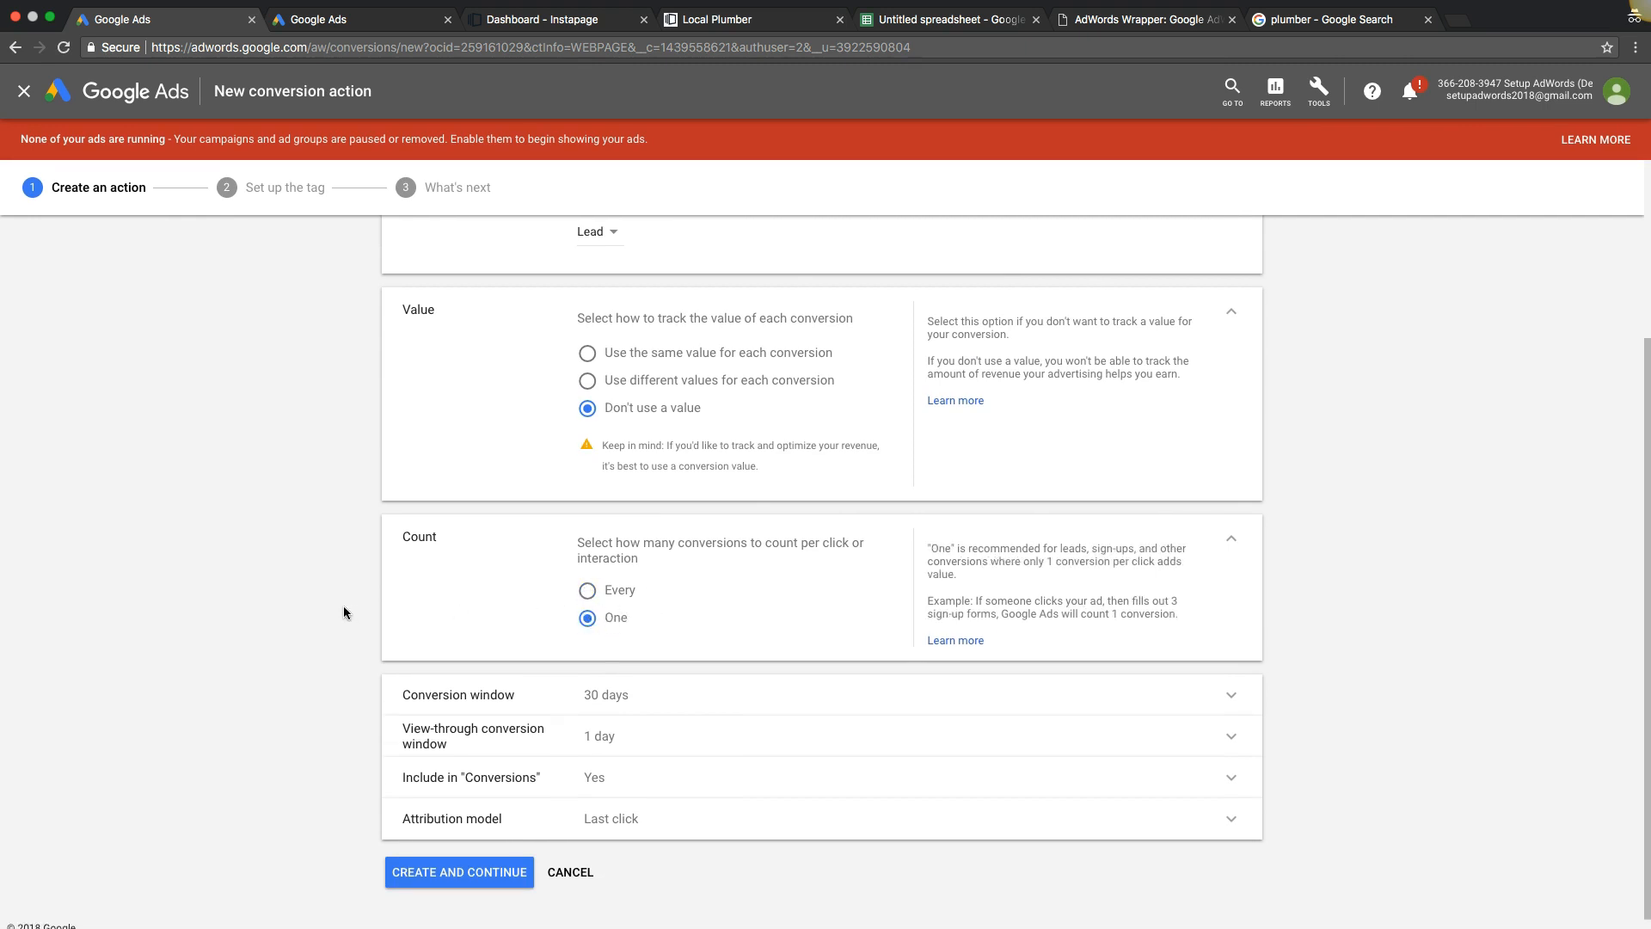
pyautogui.scroll(-1, 343, 605)
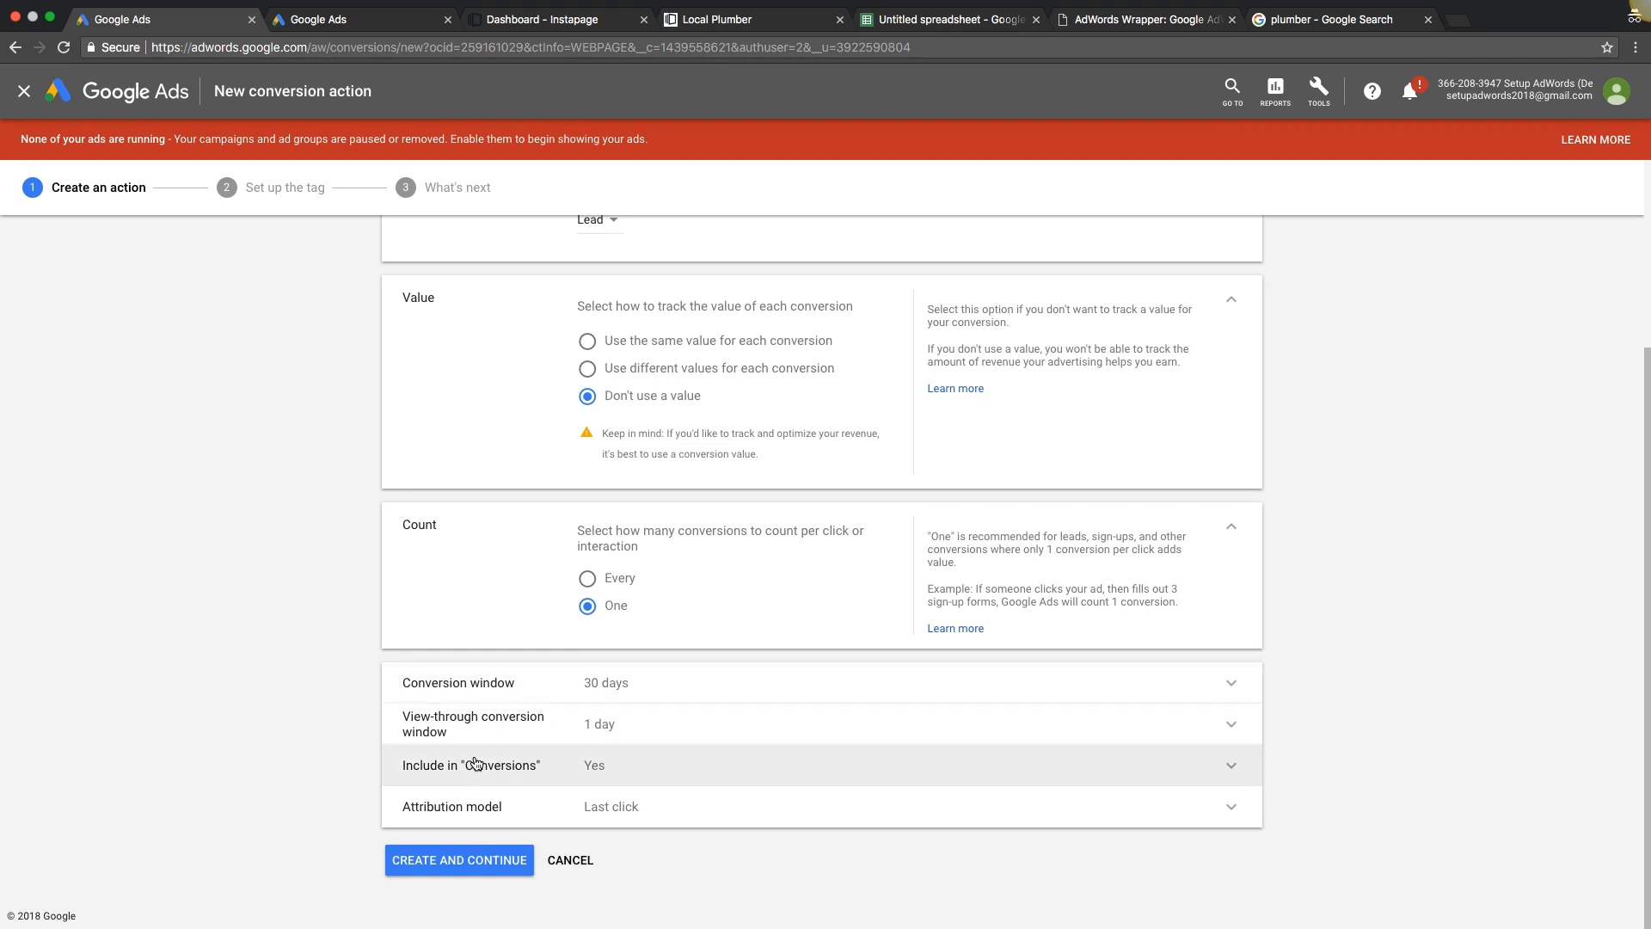
pyautogui.click(458, 861)
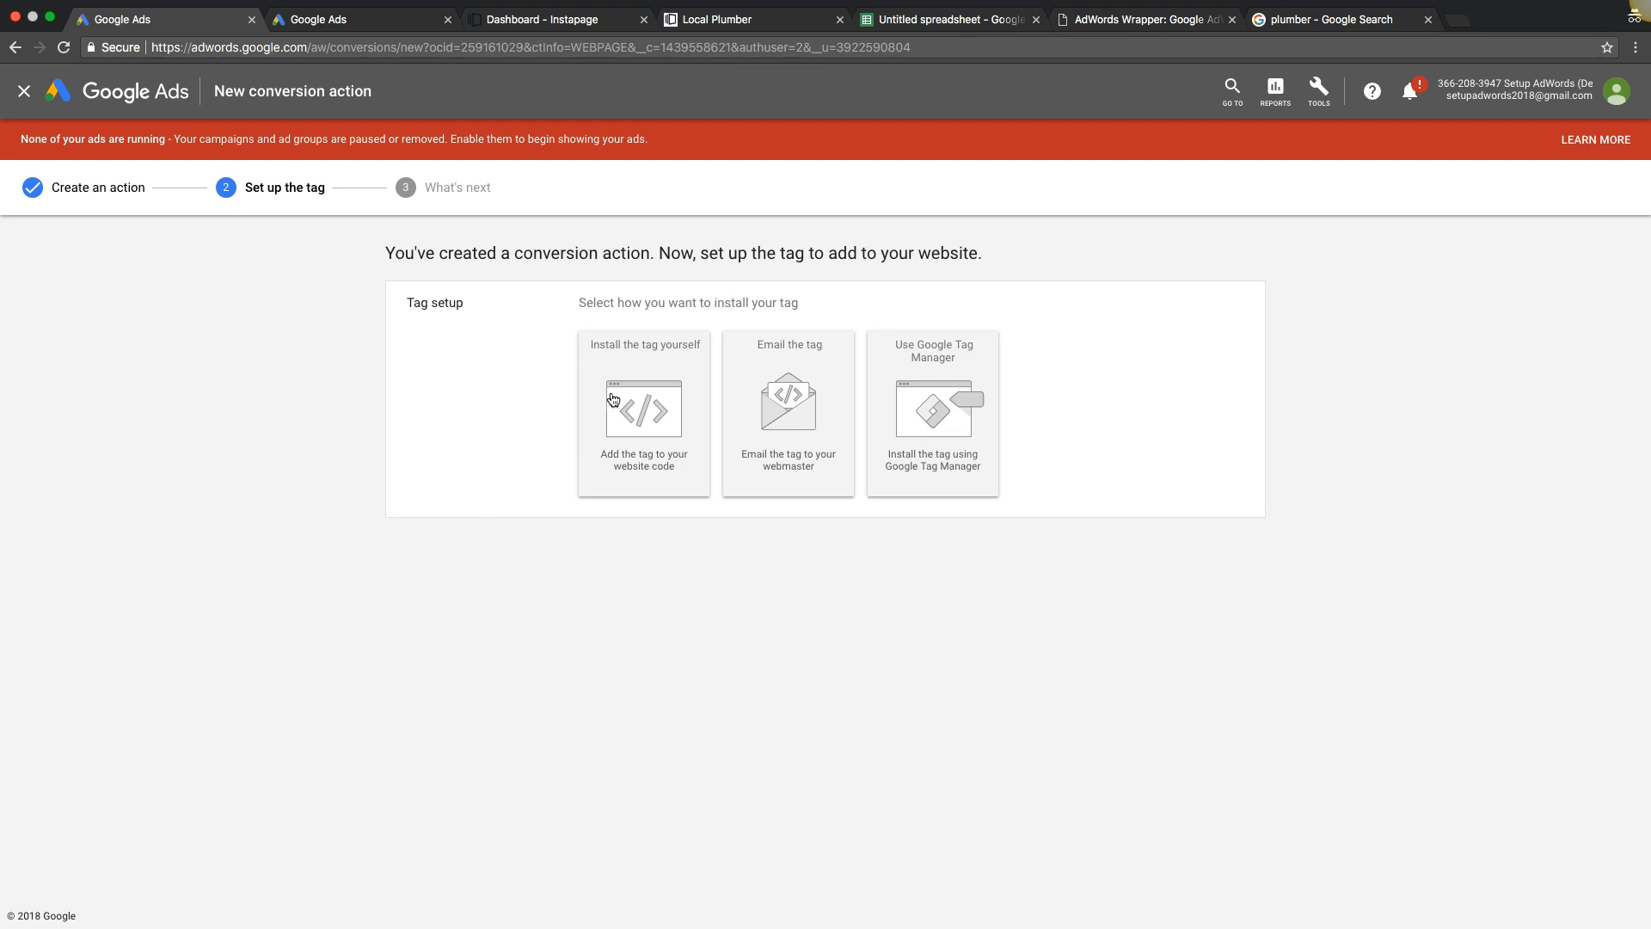
# Choose to install the tag yourself and copy the complete global site tag code.
pyautogui.click(635, 385)
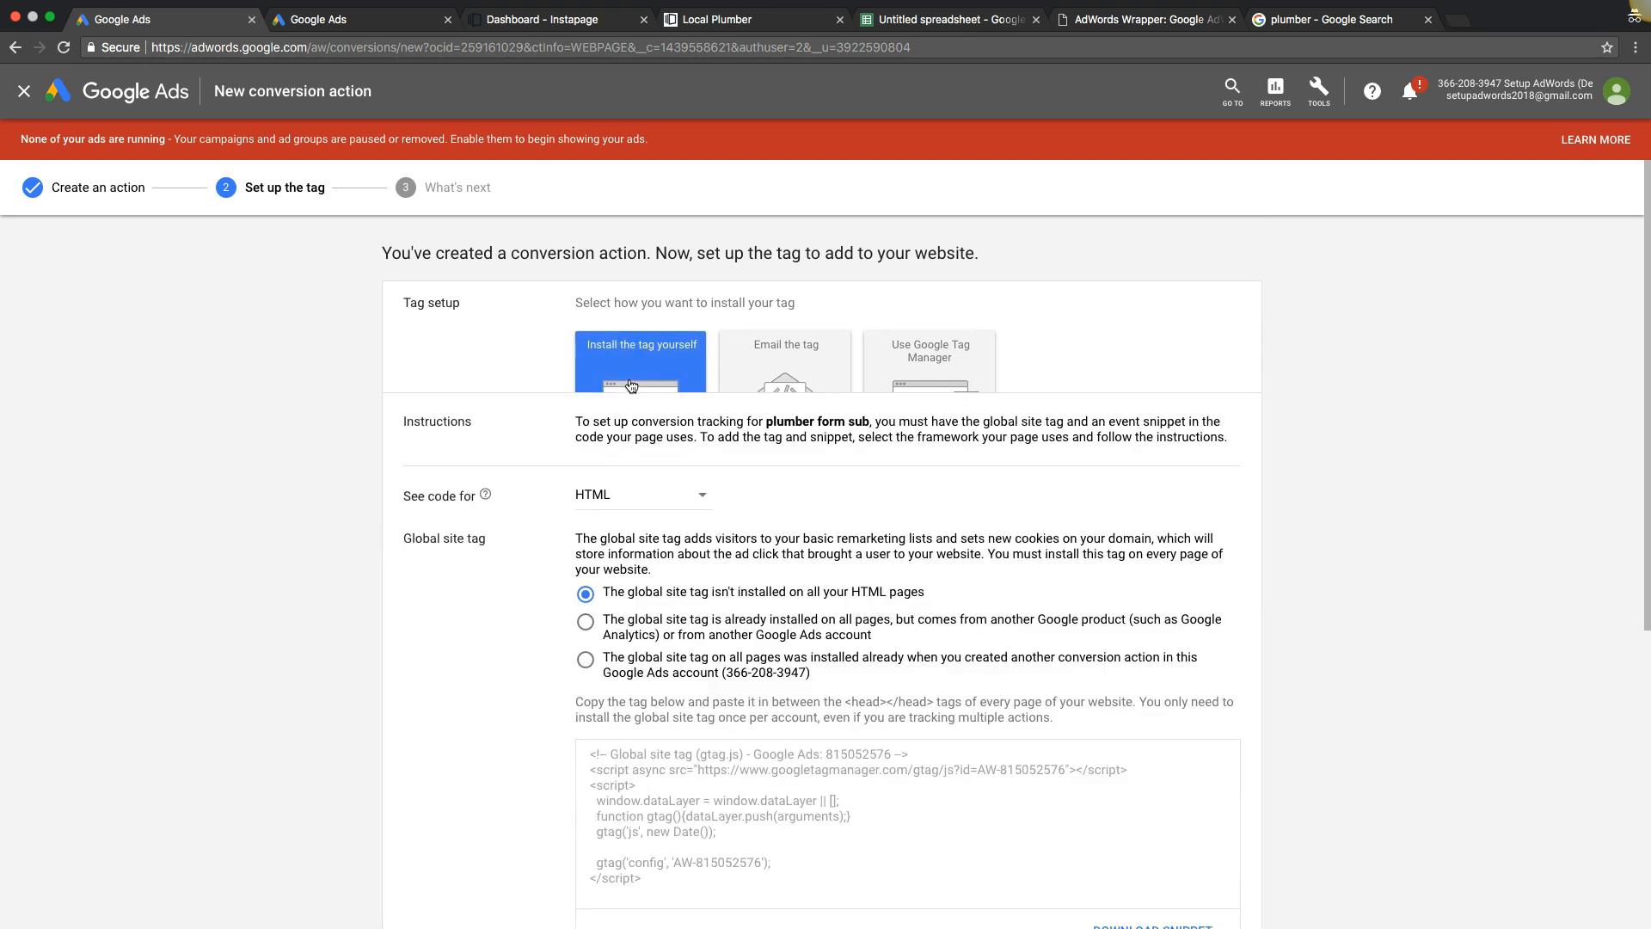
pyautogui.scroll(-3, 347, 497)
pyautogui.scroll(-2, 347, 503)
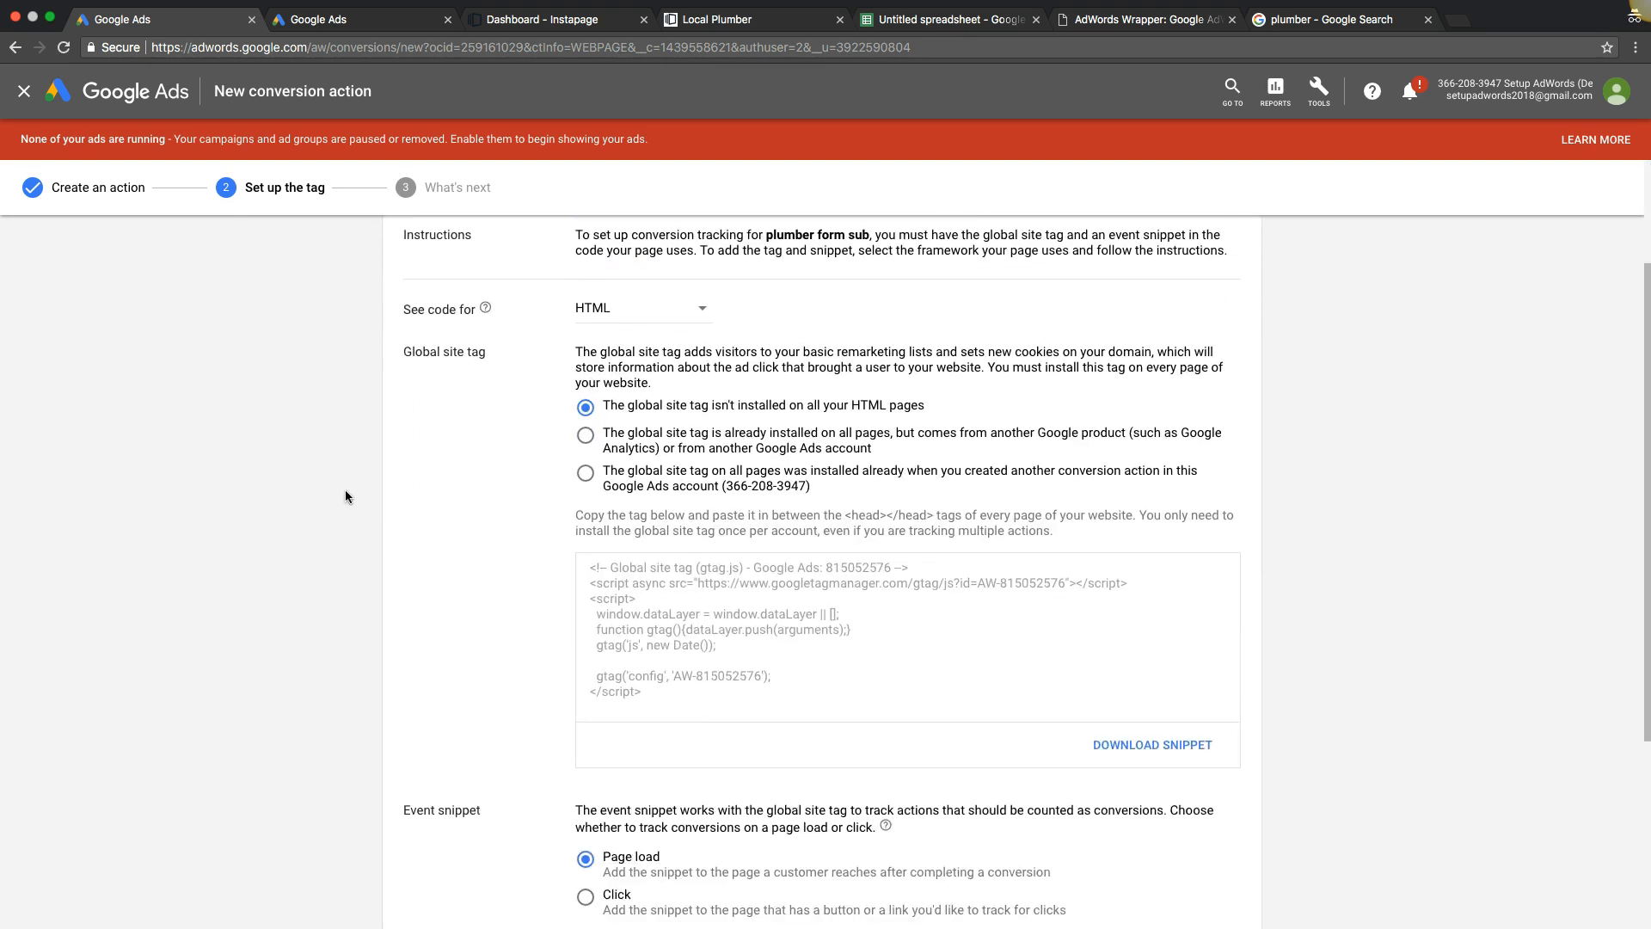
pyautogui.click(622, 564)
pyautogui.press('super+c')
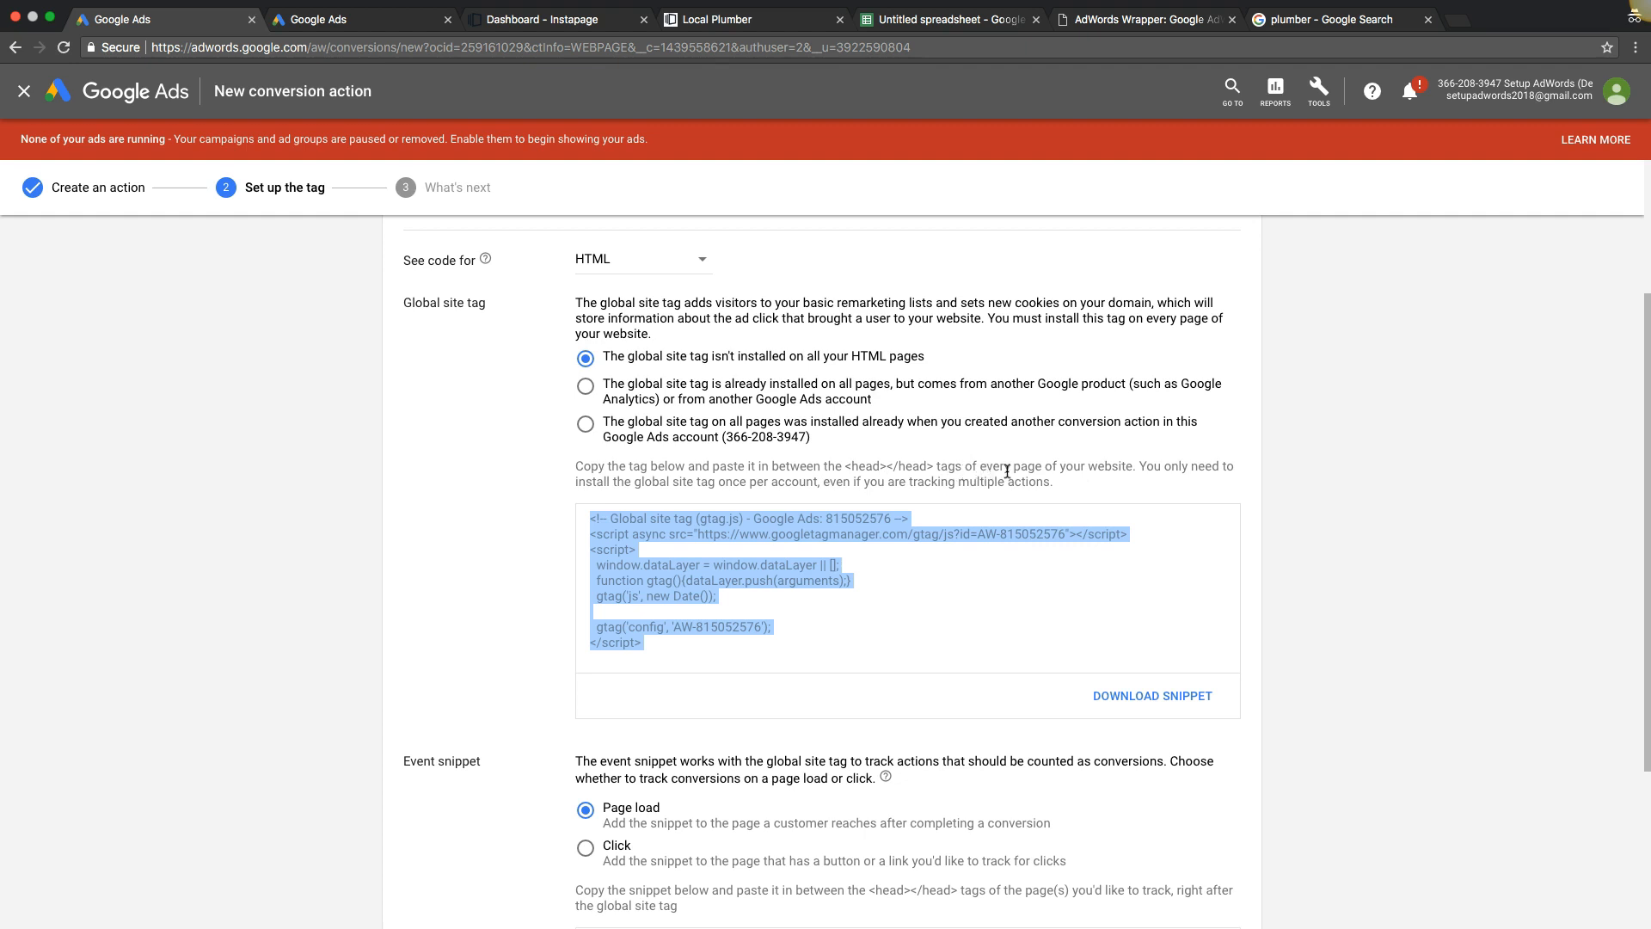
# Switch to Instapage and open the head code settings of the Generic Landing Page.
pyautogui.click(534, 25)
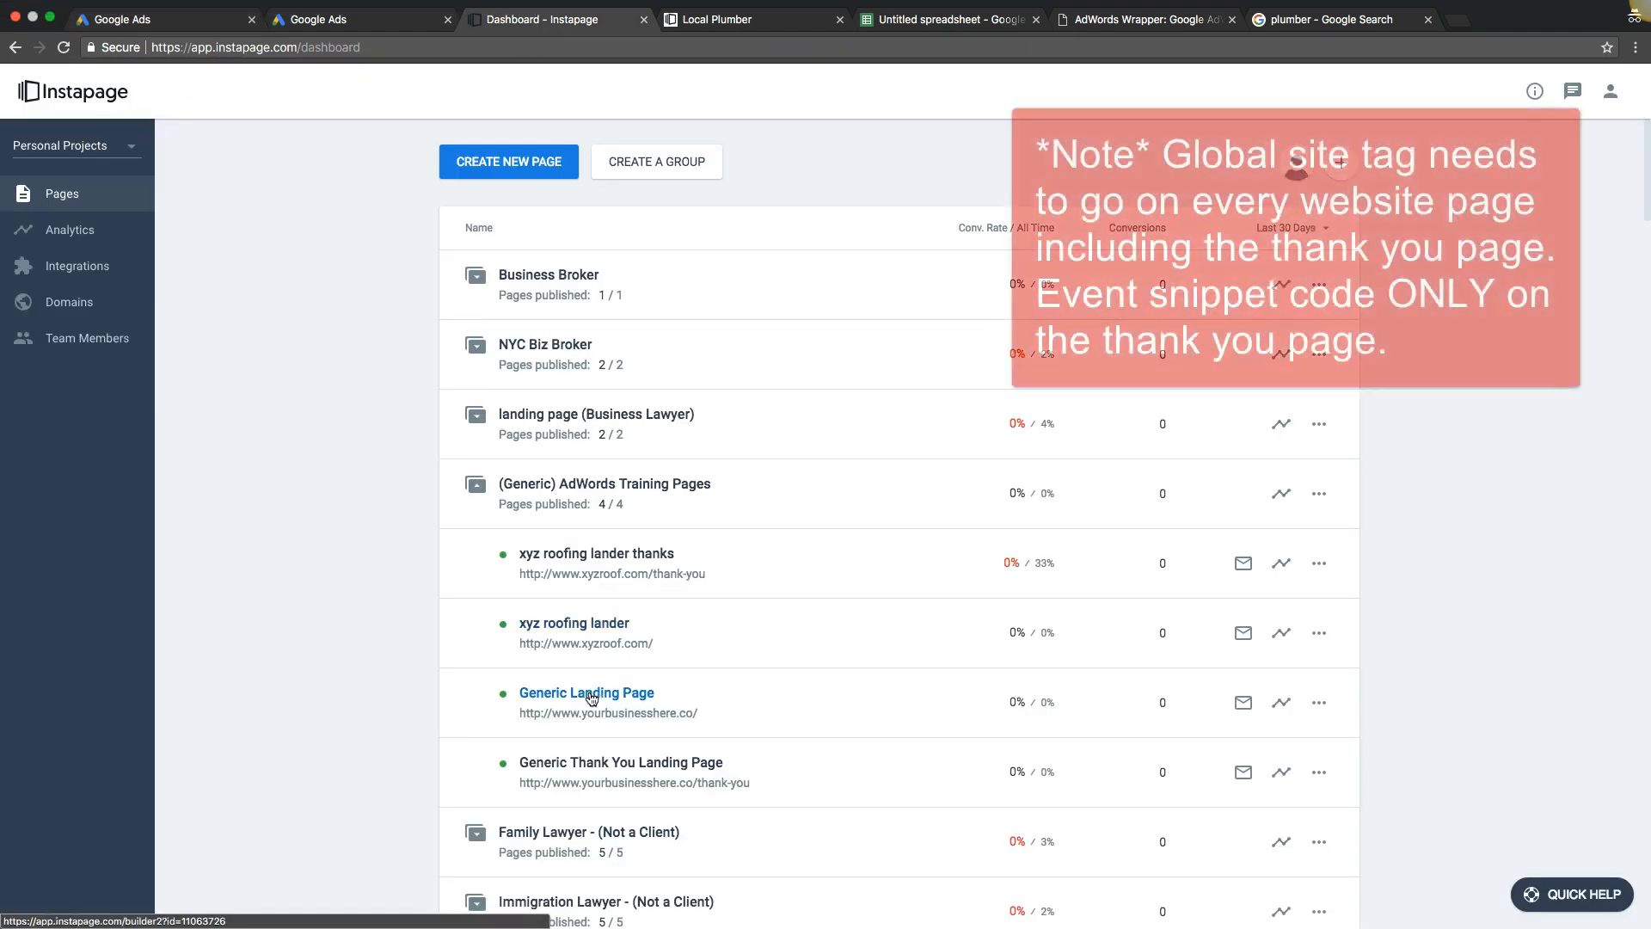
pyautogui.click(590, 698)
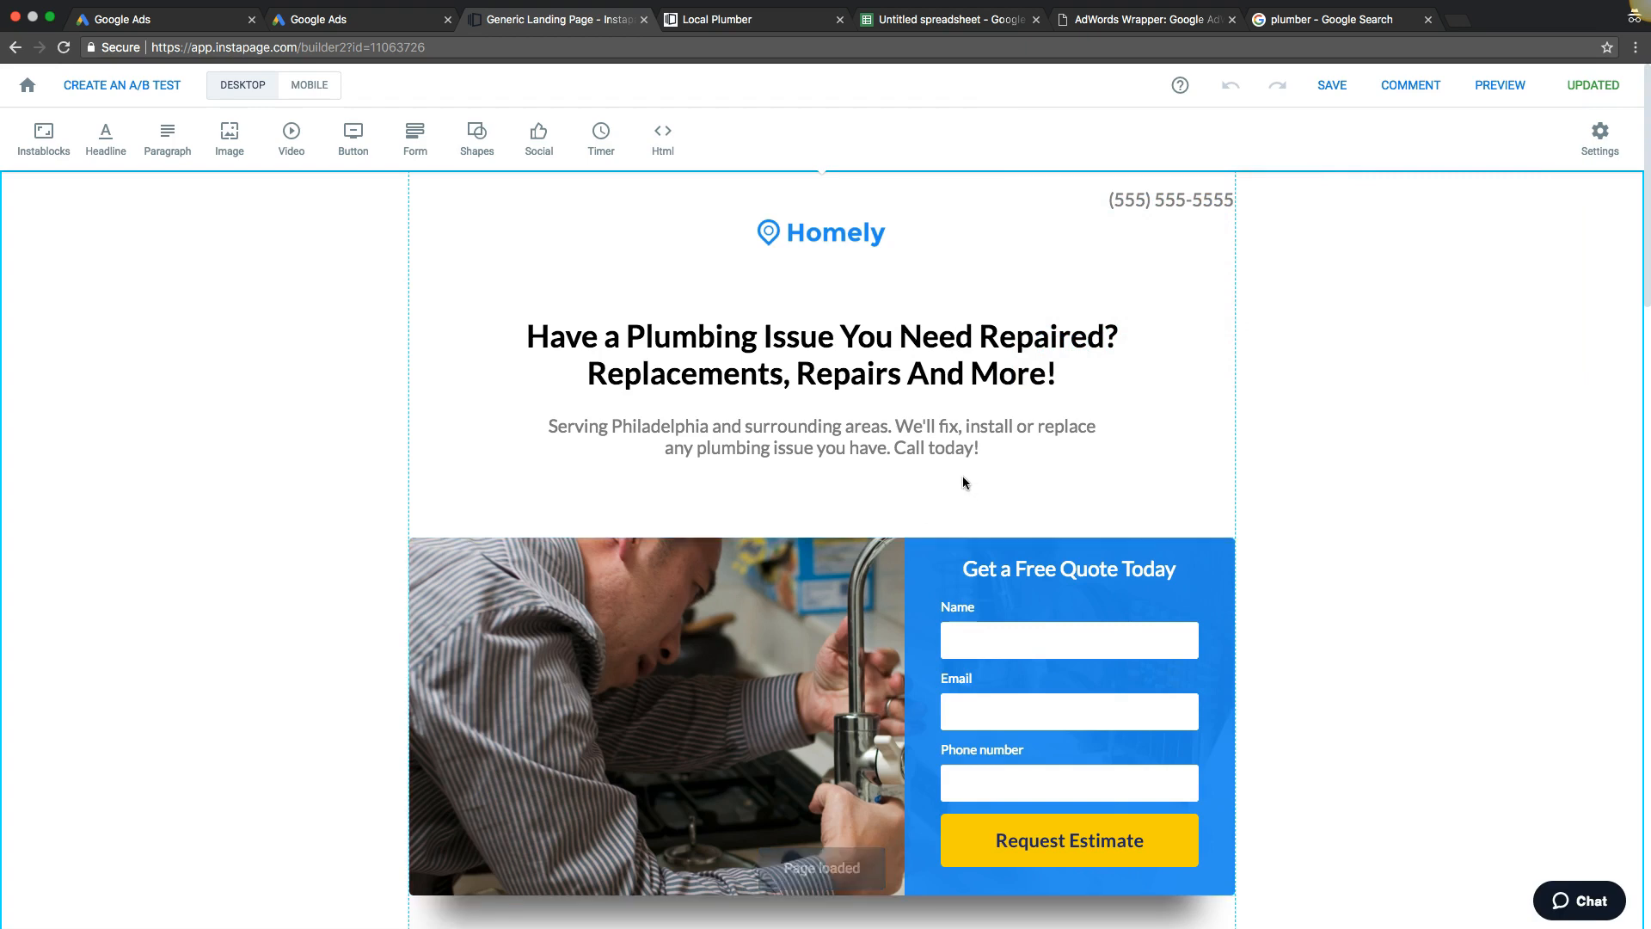
pyautogui.click(1600, 137)
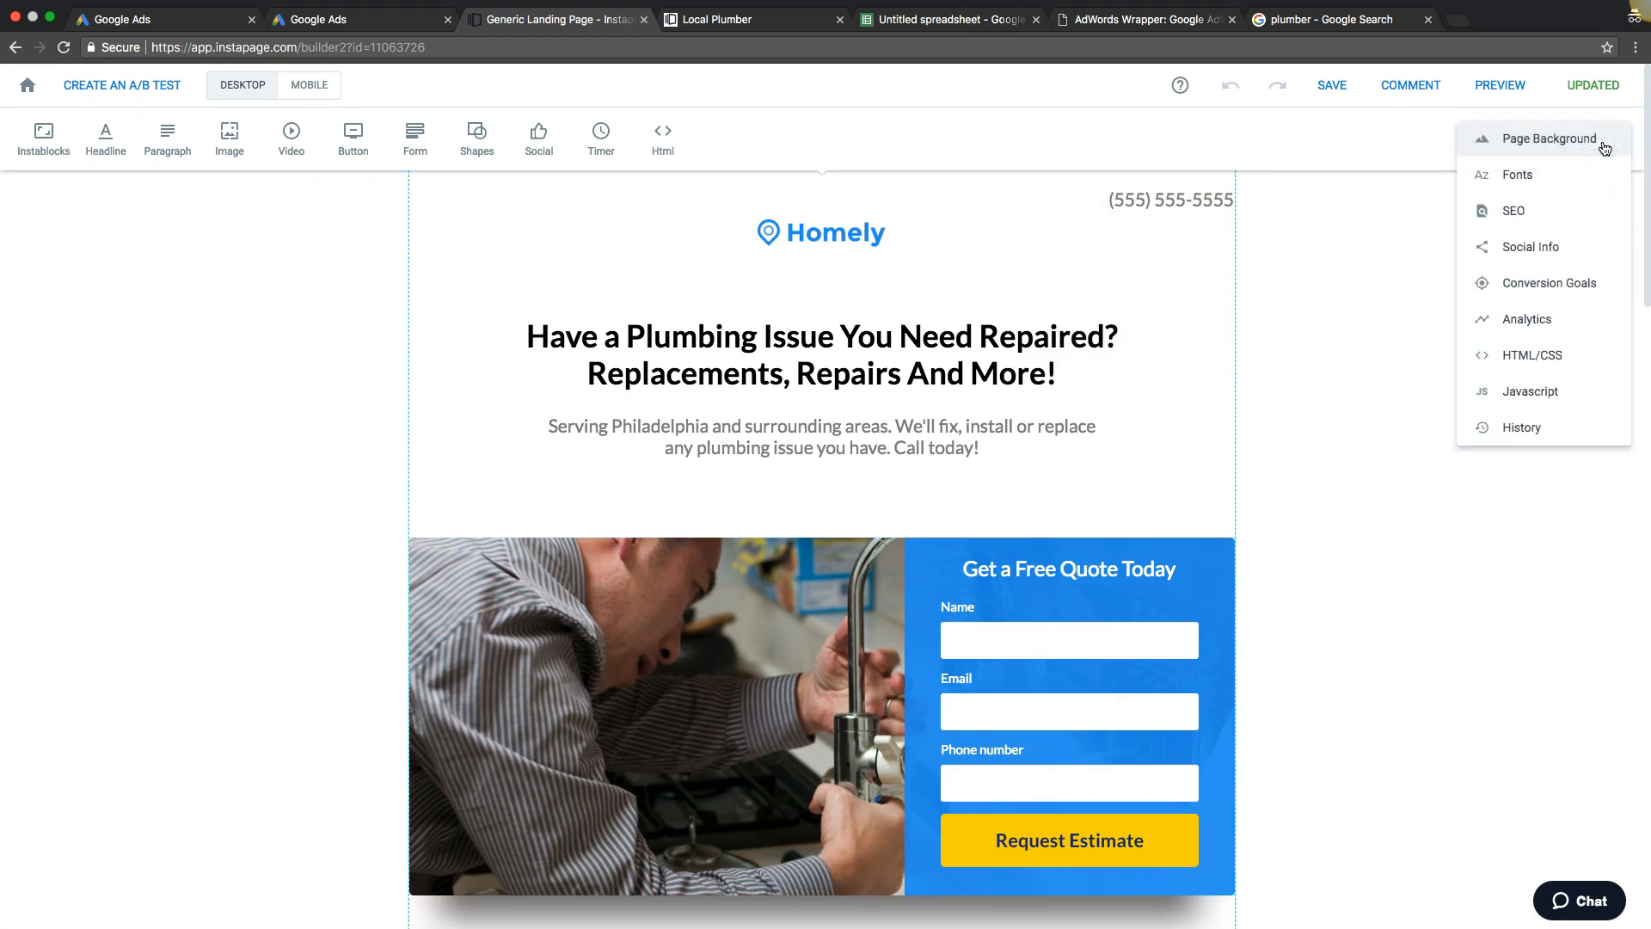
pyautogui.click(1522, 361)
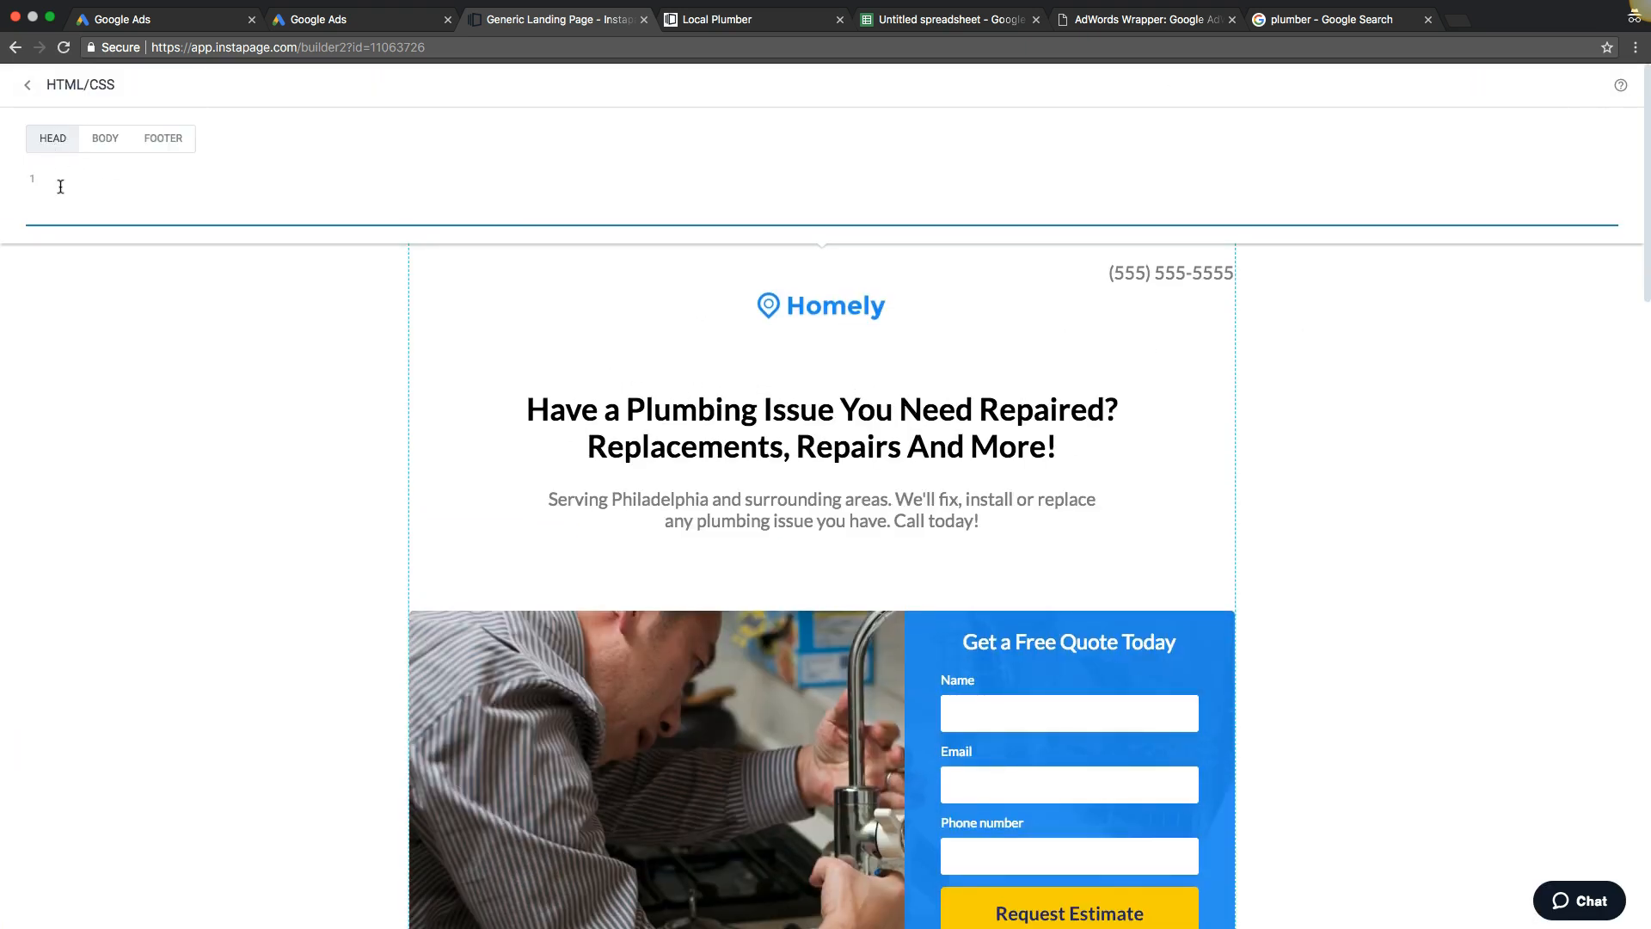
# Paste the global site tag into the landing page's head code, remove the leading blank lines, and update the live page.
pyautogui.press('super+v')
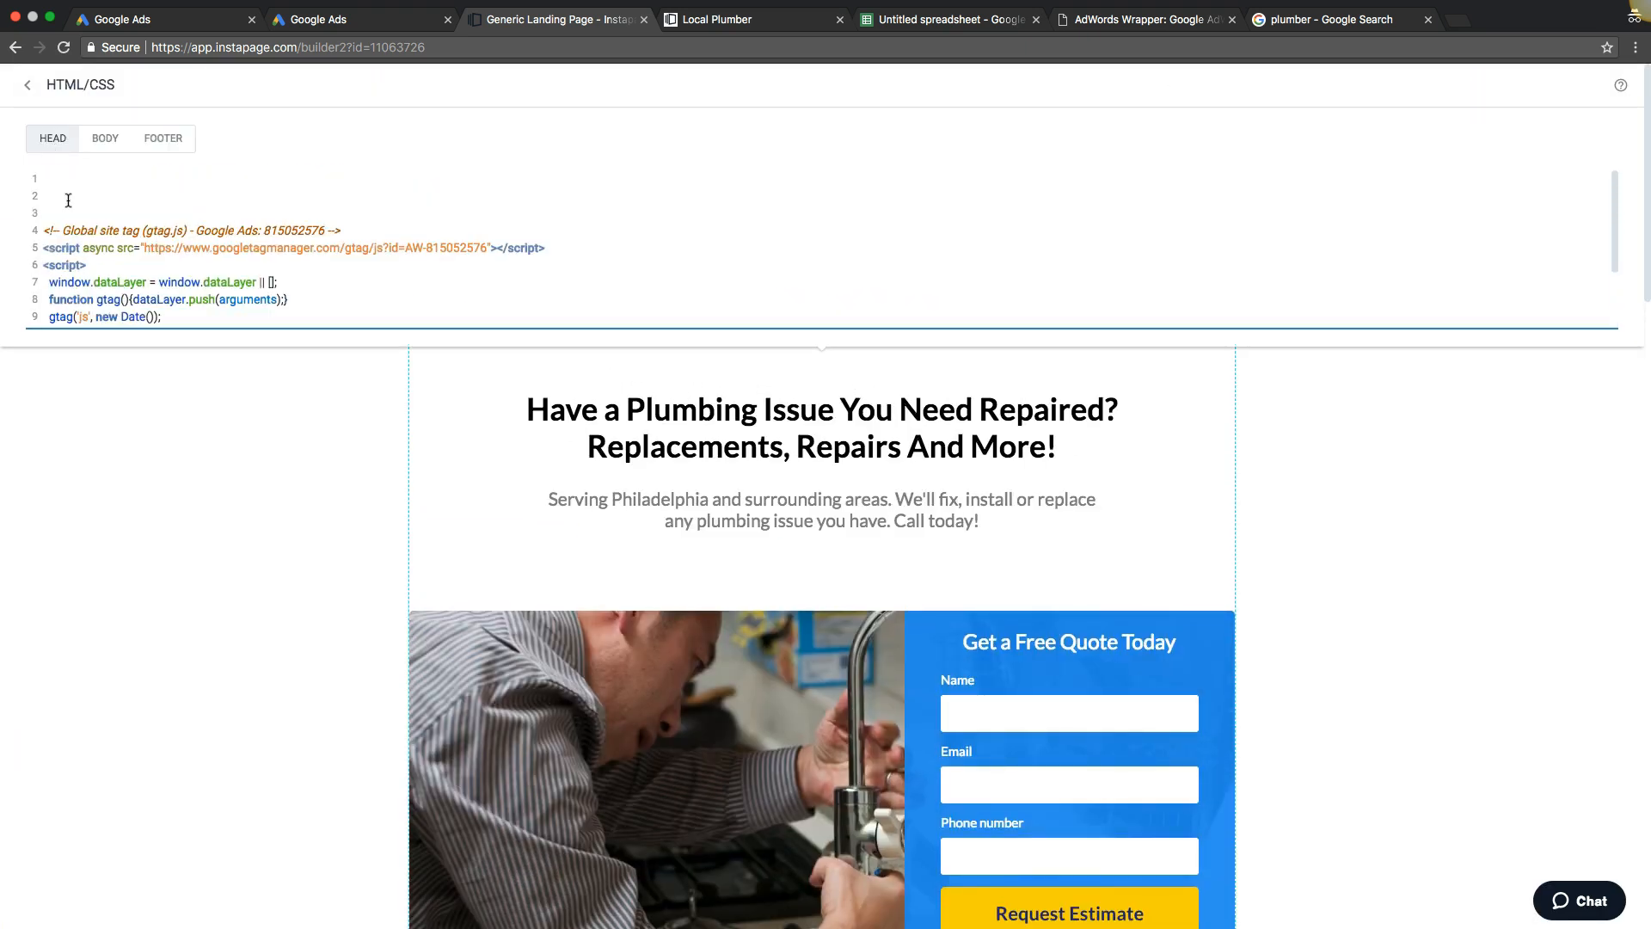
pyautogui.press('BackSpace')
pyautogui.press('BackSpace')
pyautogui.press('BackSpace')
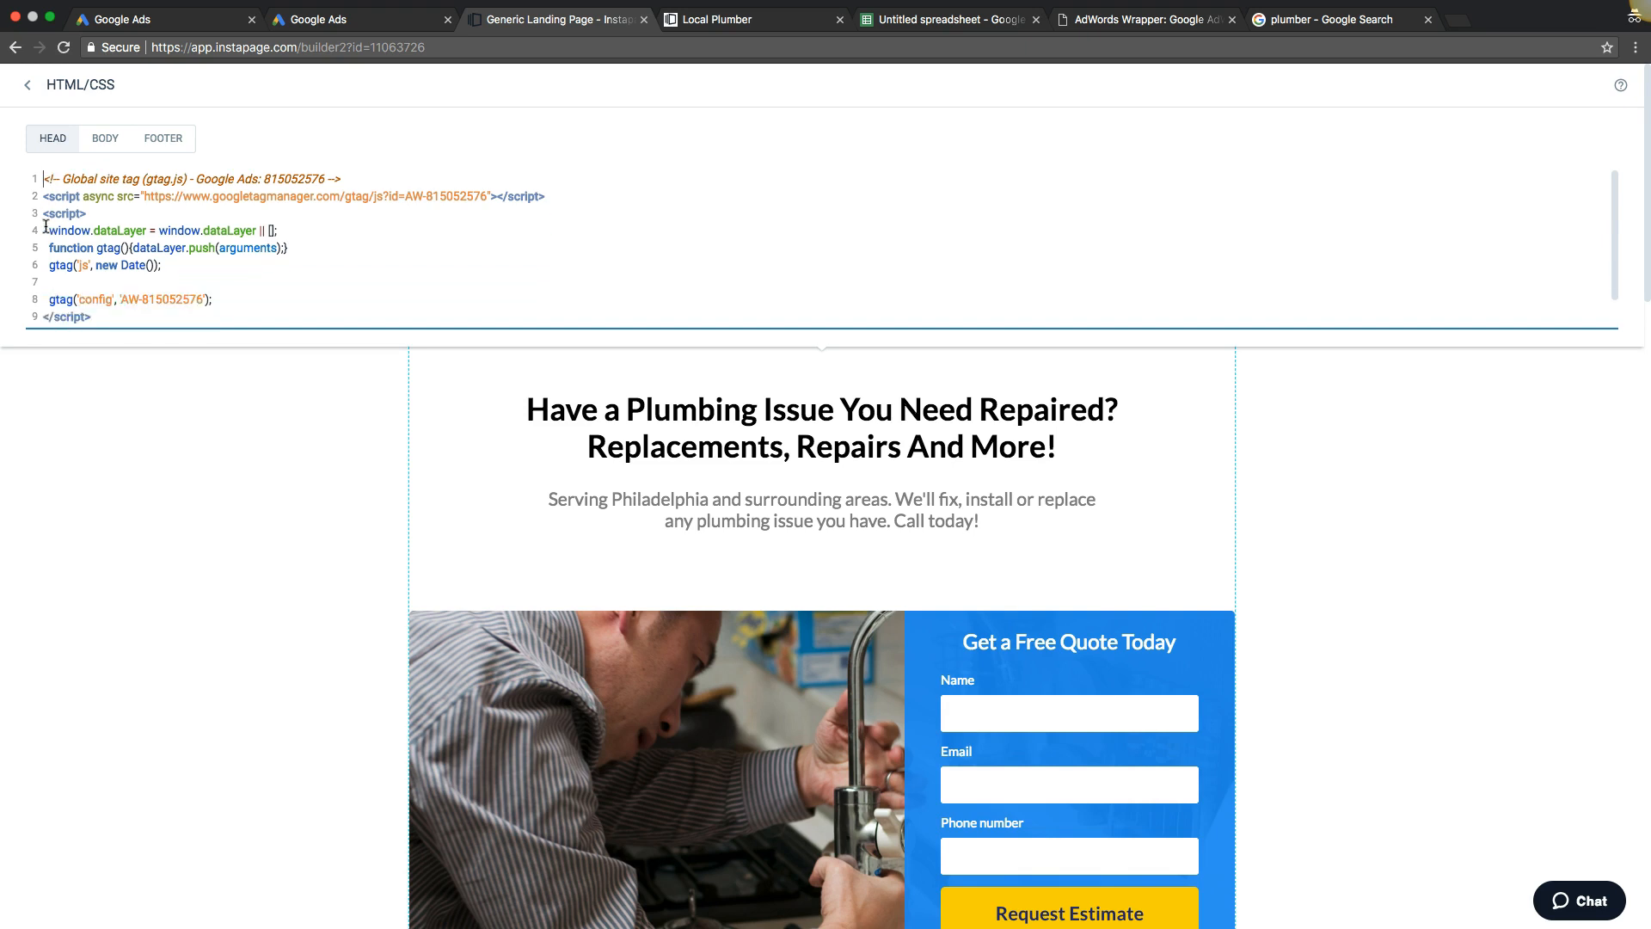
pyautogui.click(127, 422)
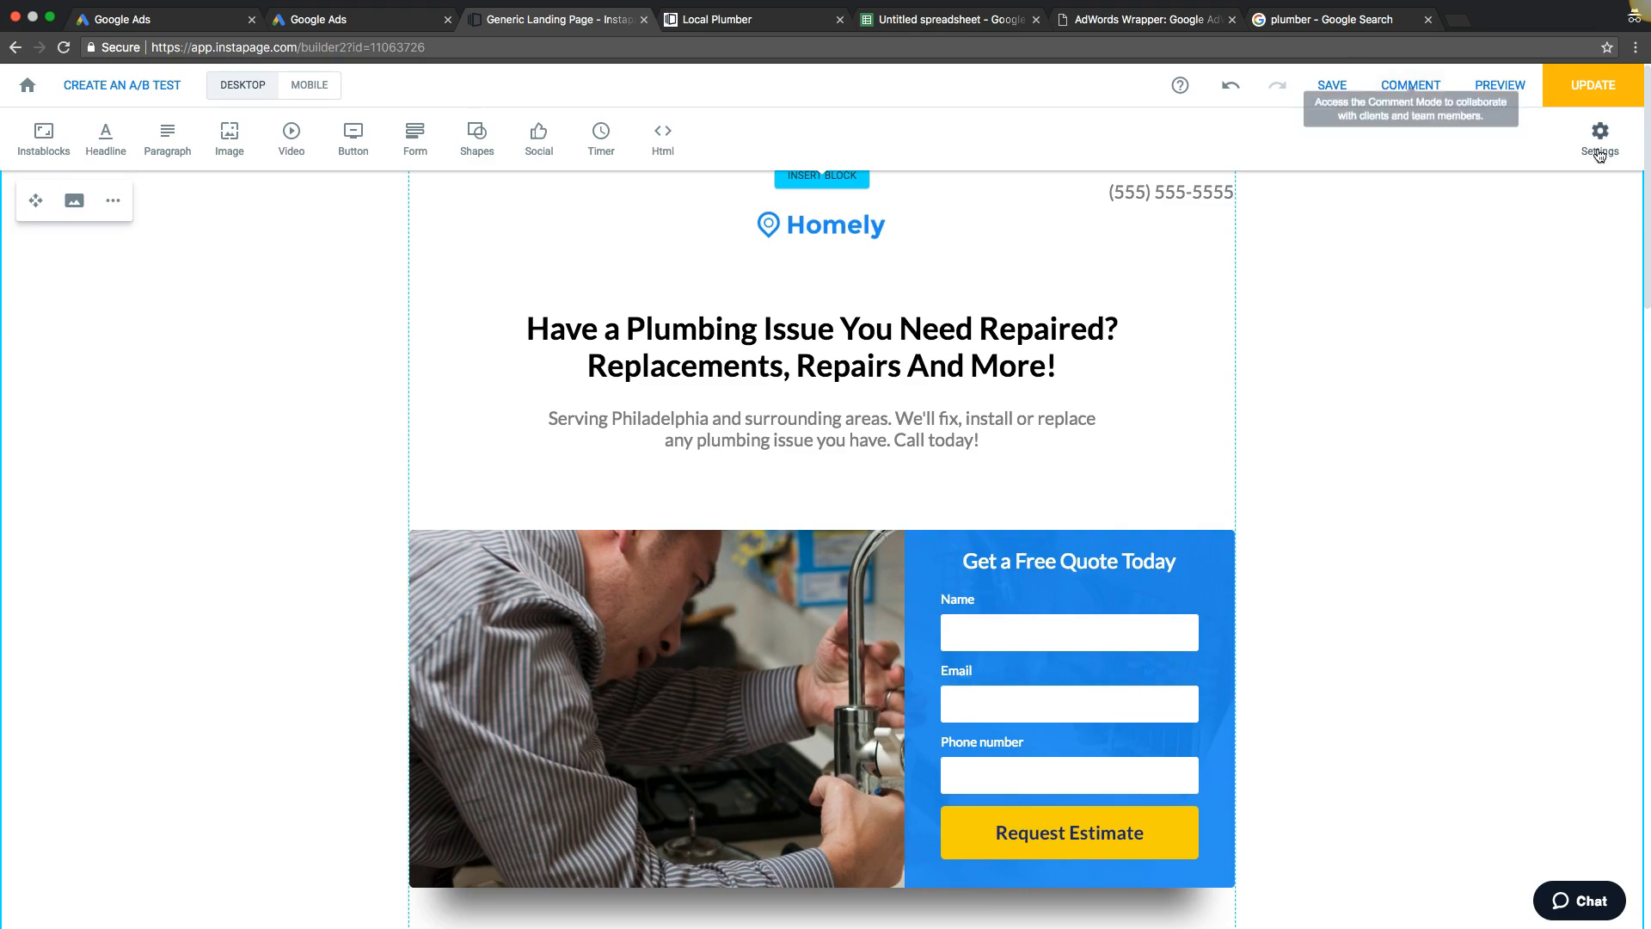
pyautogui.click(1595, 104)
pyautogui.click(963, 539)
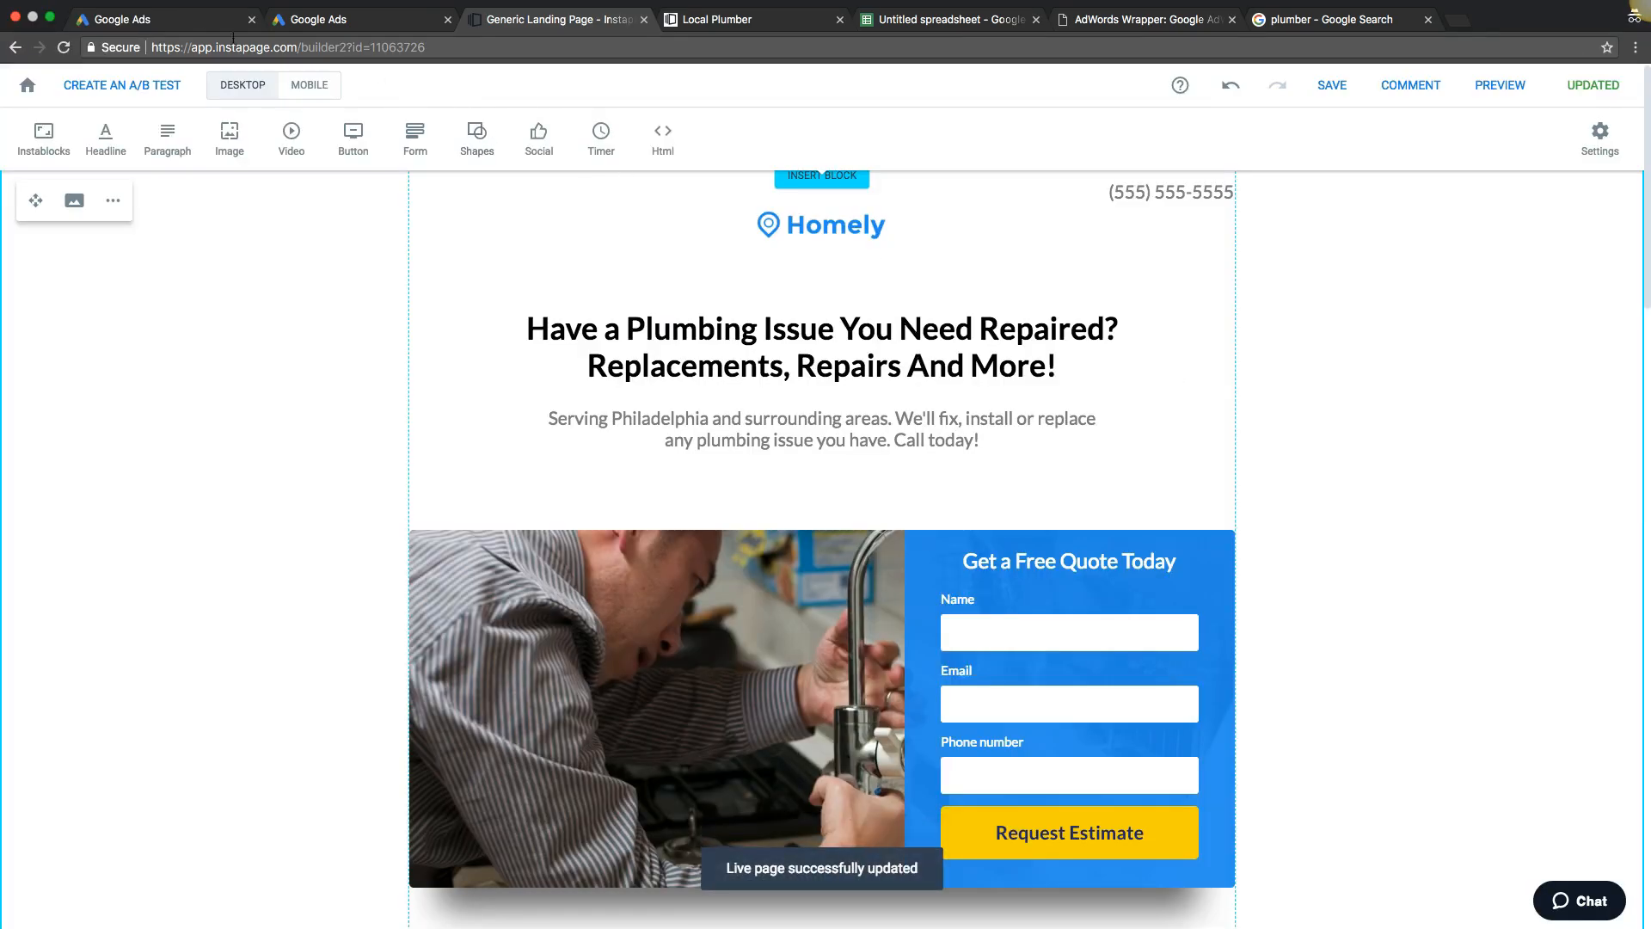
# Return to Google Ads and copy the complete event snippet for the plumber form sub conversion page.
pyautogui.click(172, 19)
pyautogui.click(478, 497)
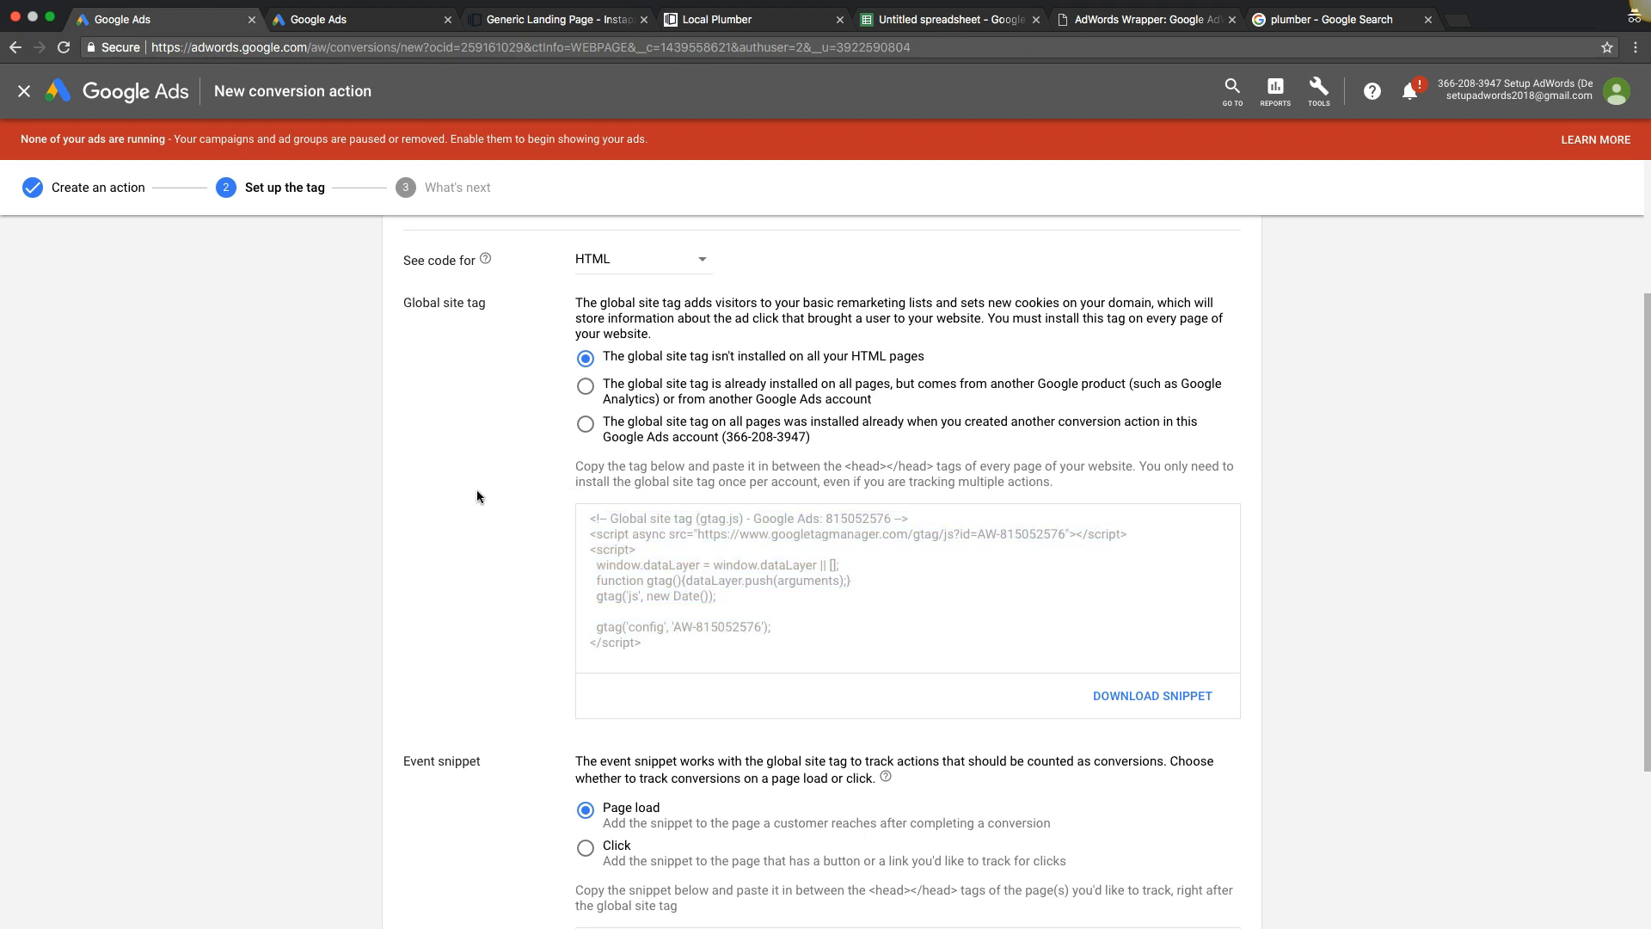
pyautogui.scroll(-3, 478, 497)
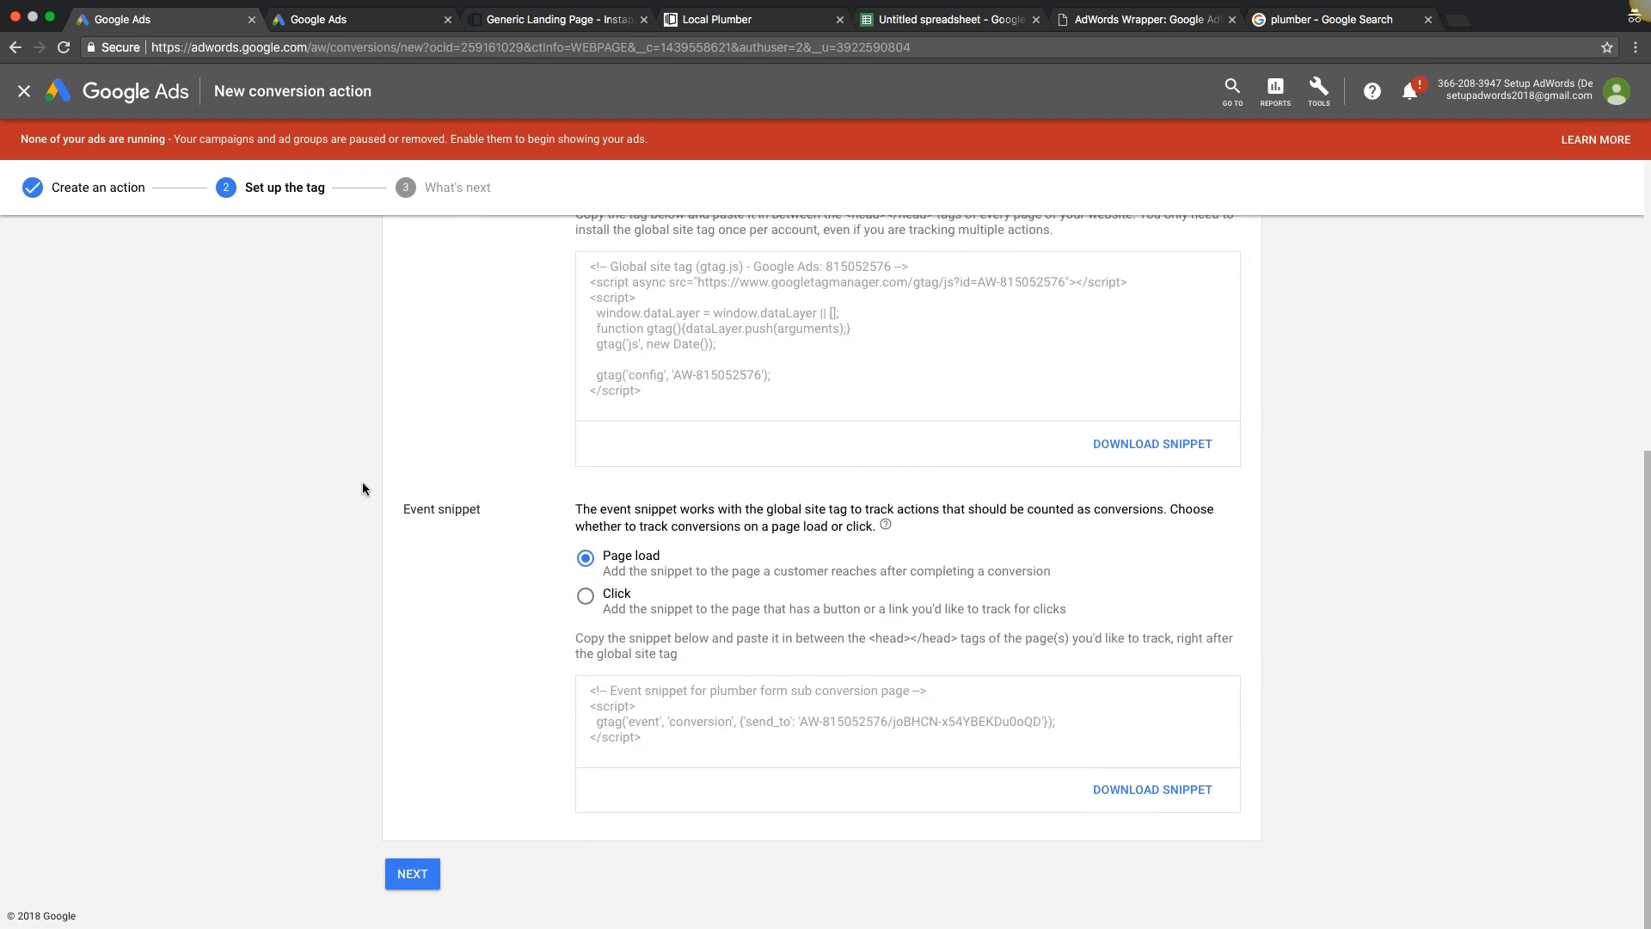
pyautogui.tripleClick(404, 513)
pyautogui.click(470, 539)
pyautogui.scroll(2, 459, 460)
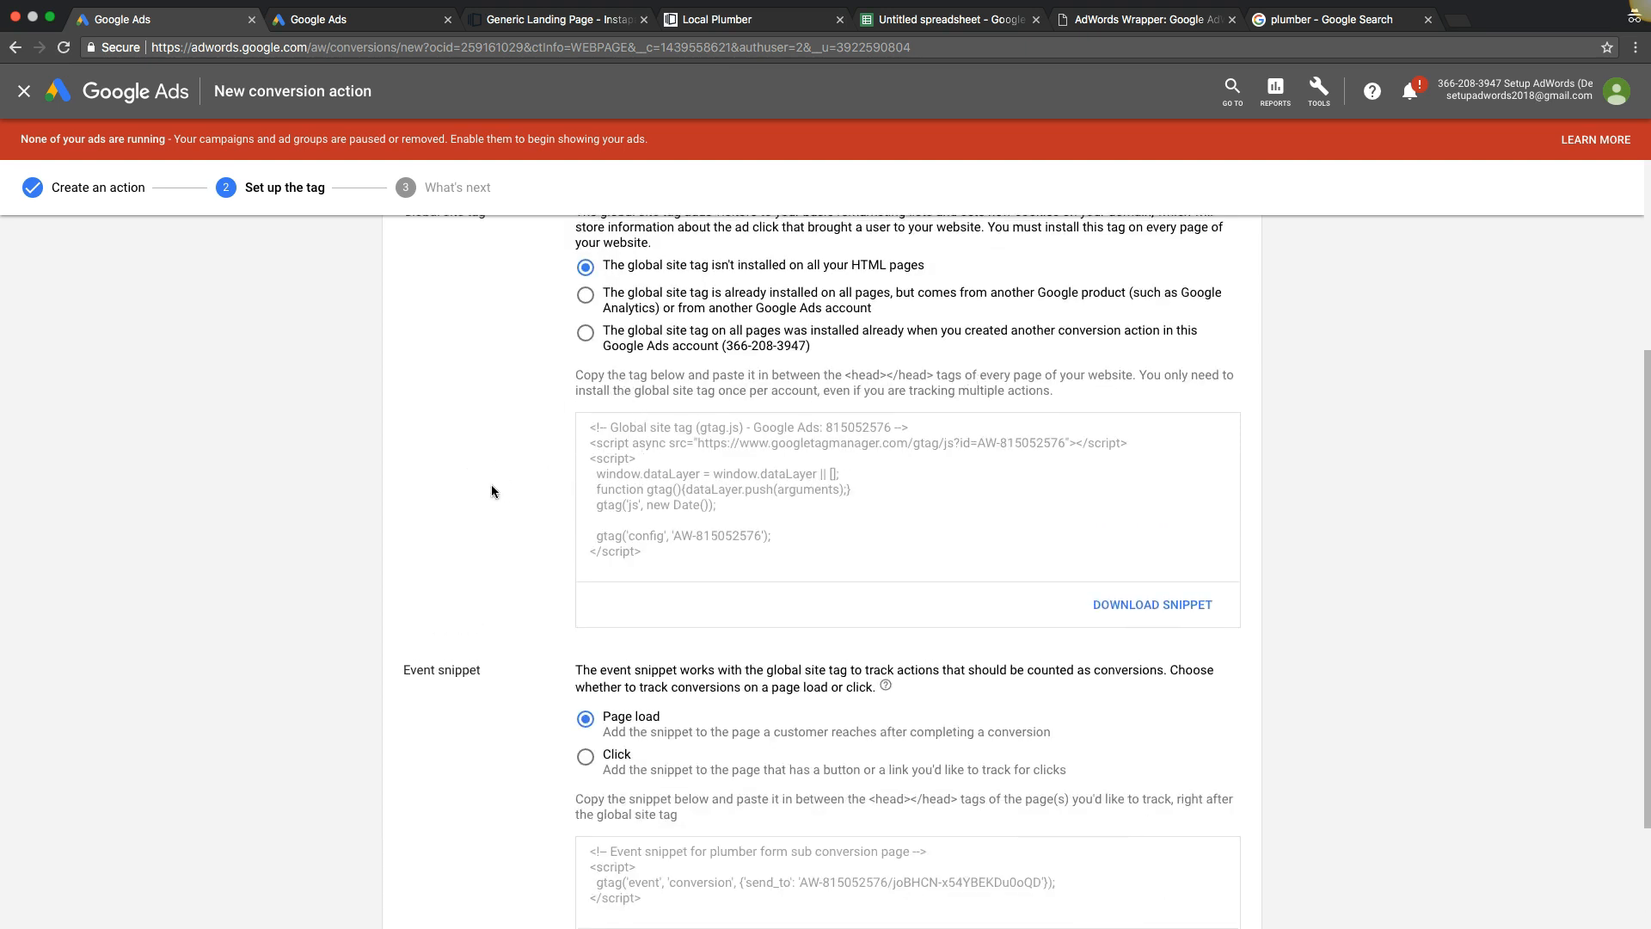
pyautogui.scroll(-2, 492, 491)
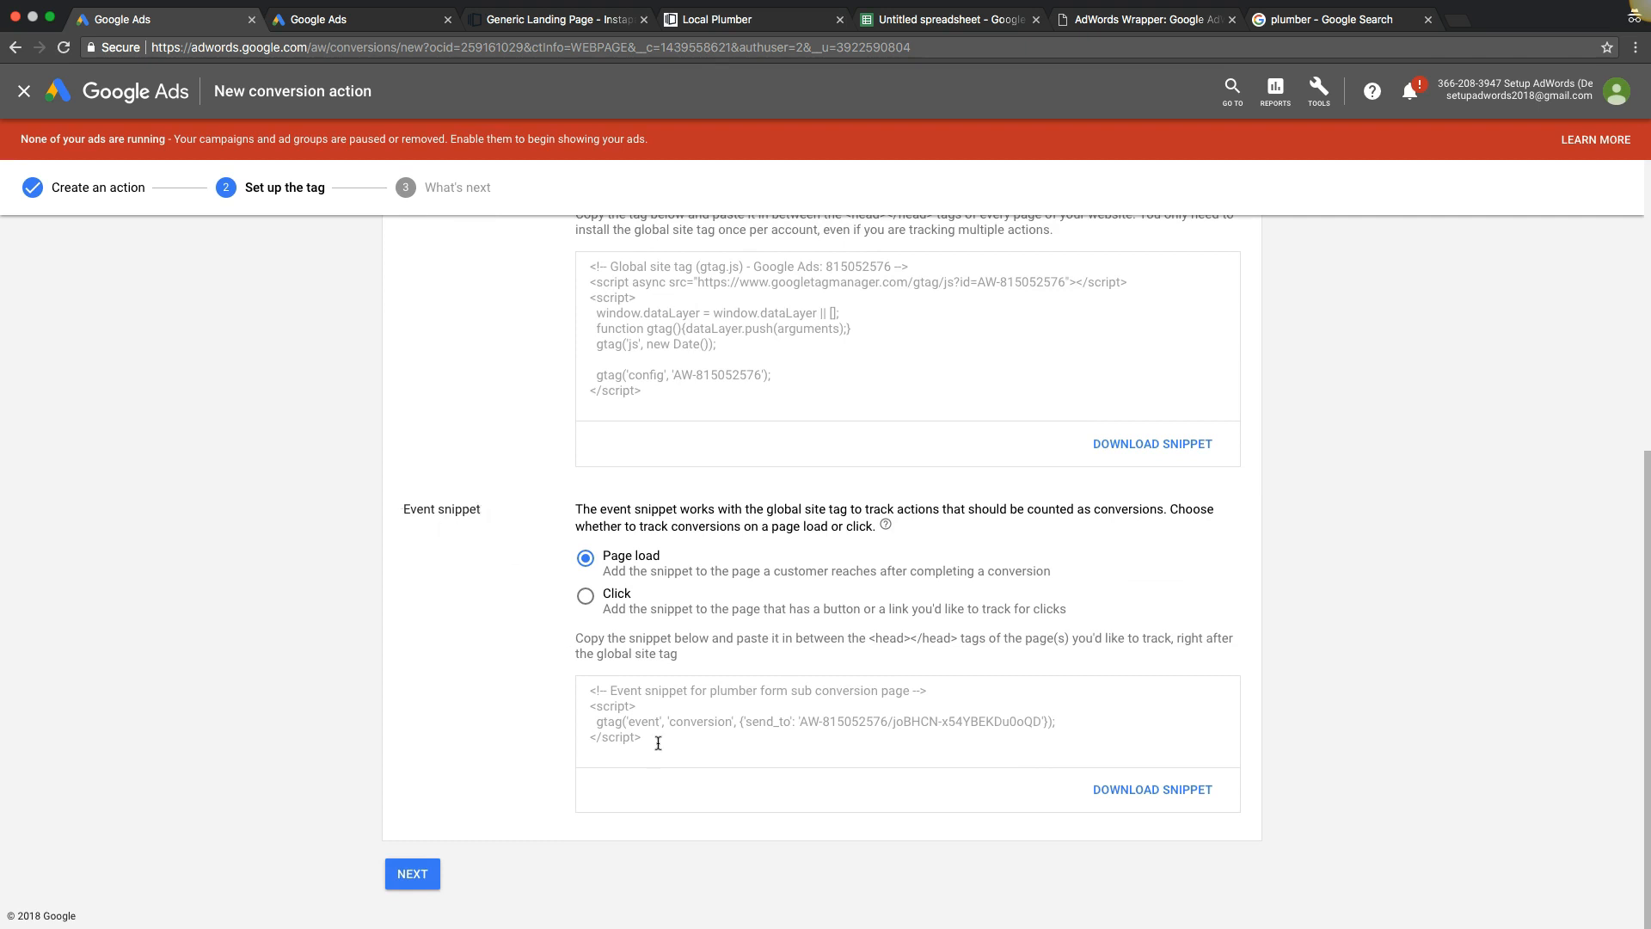
pyautogui.click(641, 714)
pyautogui.press('super+c')
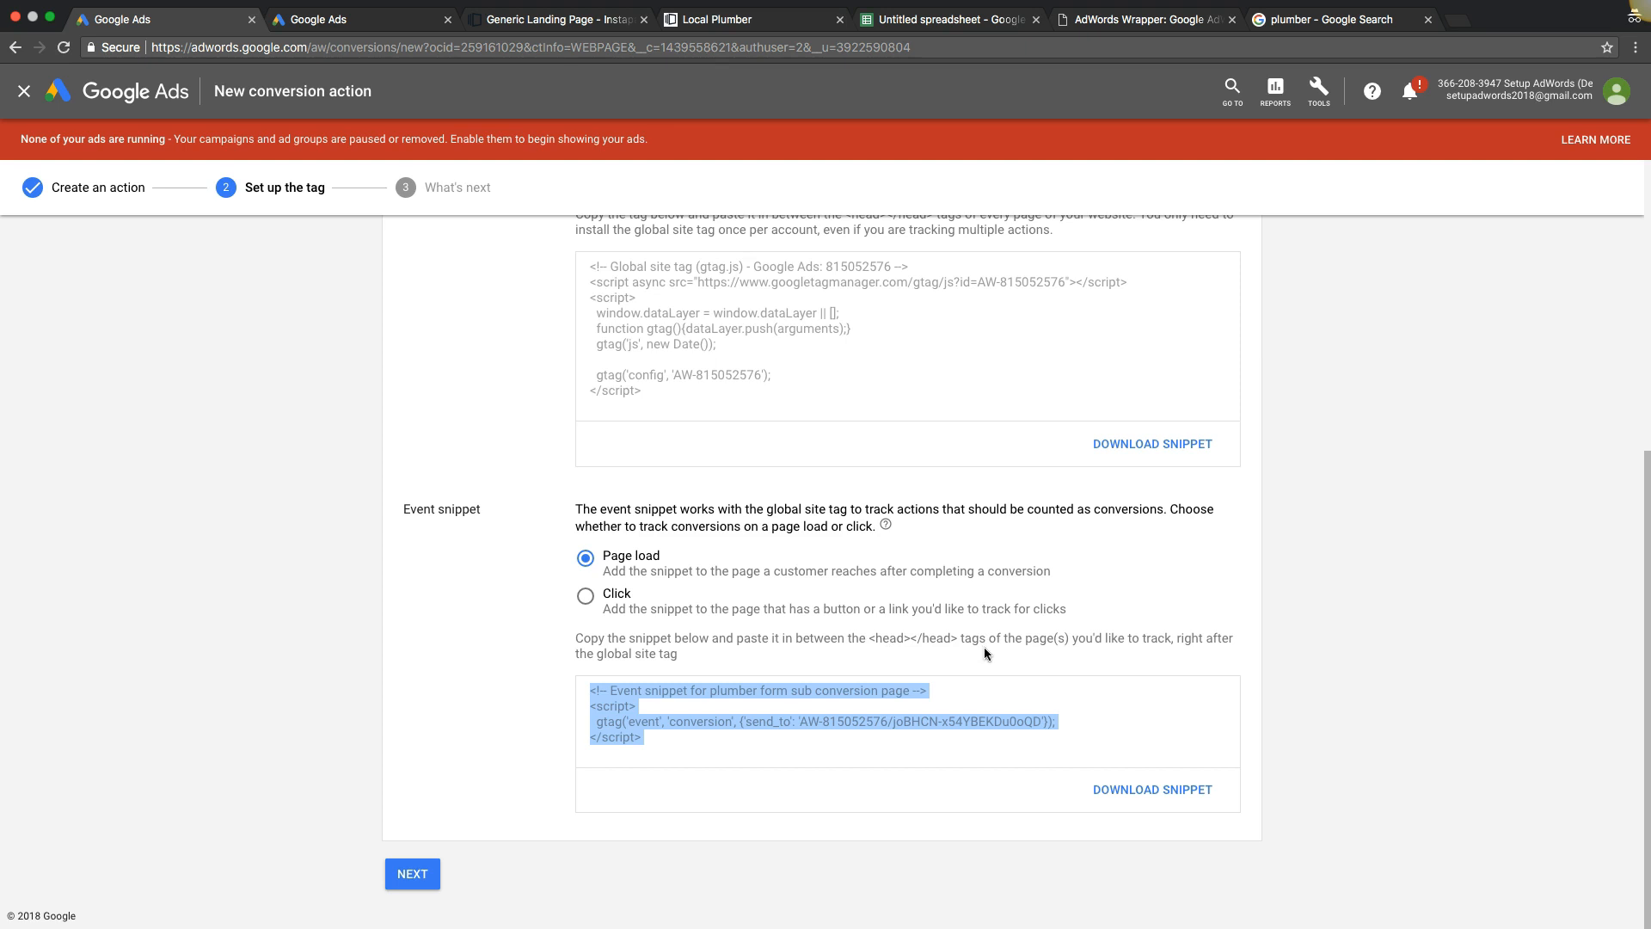
pyautogui.click(642, 719)
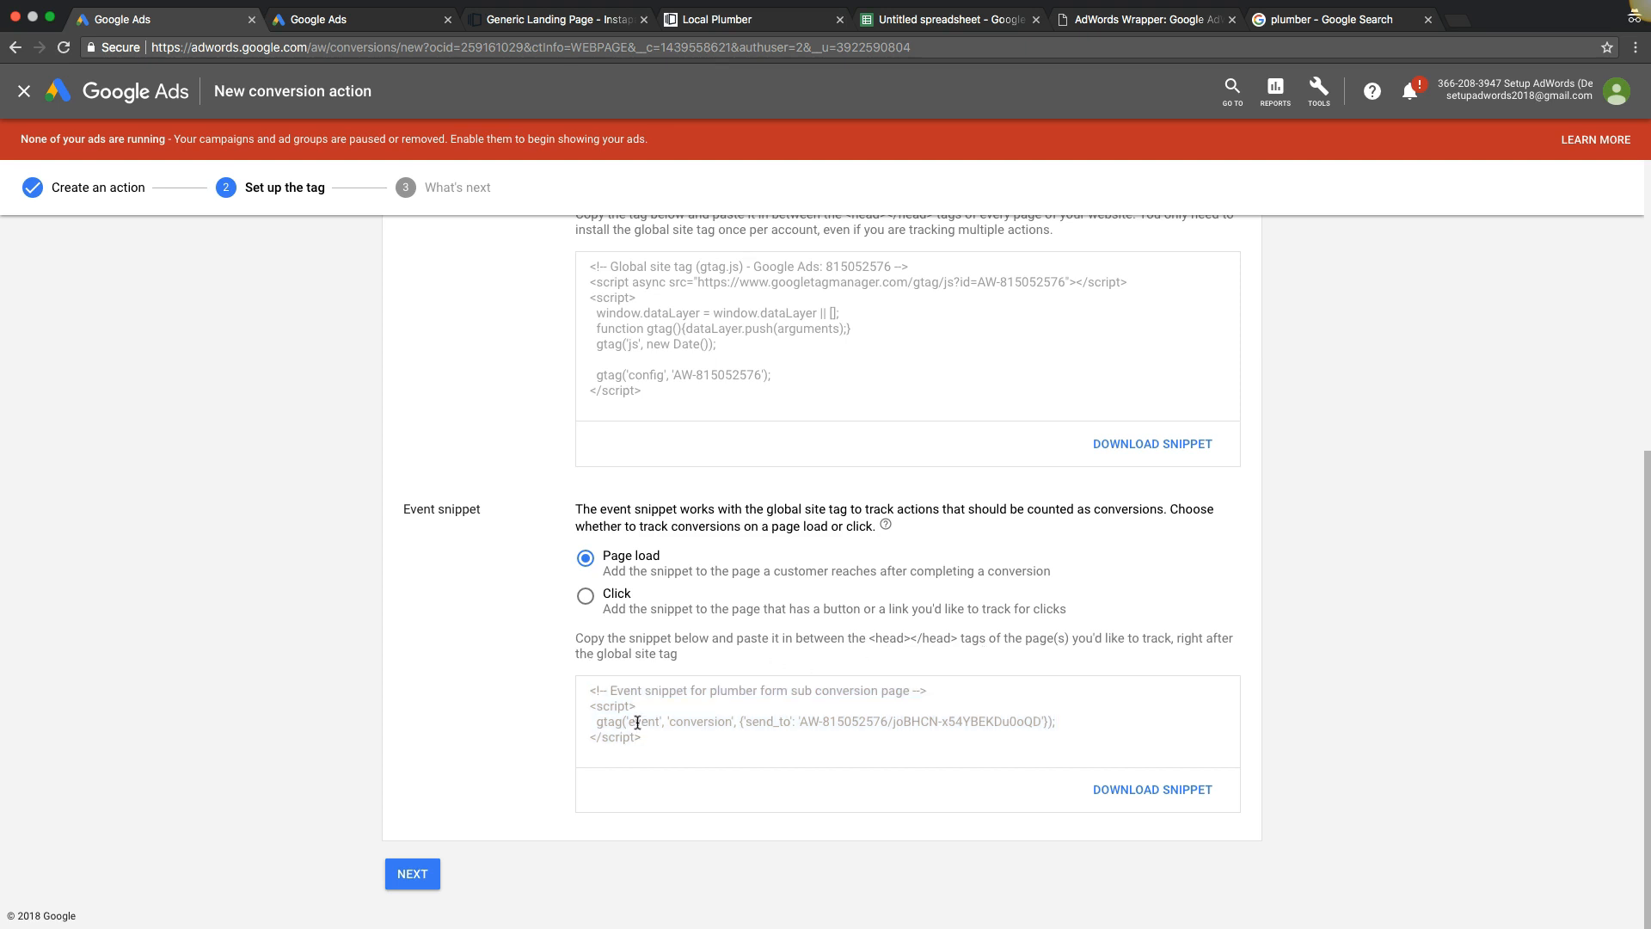
# Switch to Instapage and open the Generic Thank You Landing Page from the (Generic) AdWords Training Pages group.
pyautogui.click(549, 27)
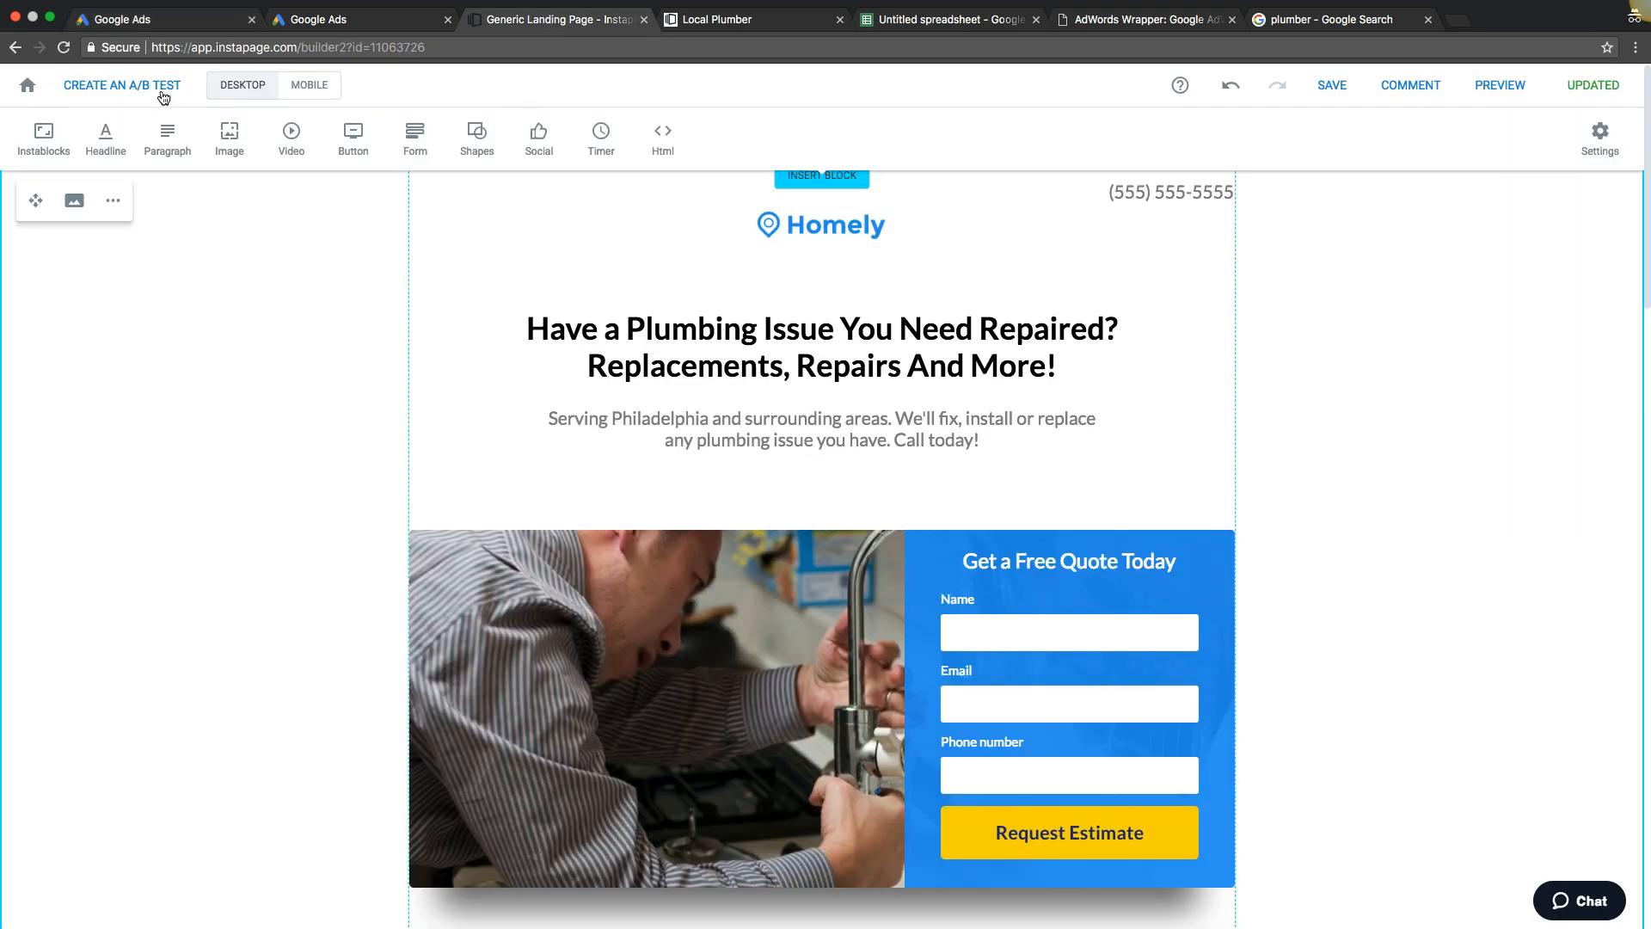
pyautogui.click(28, 88)
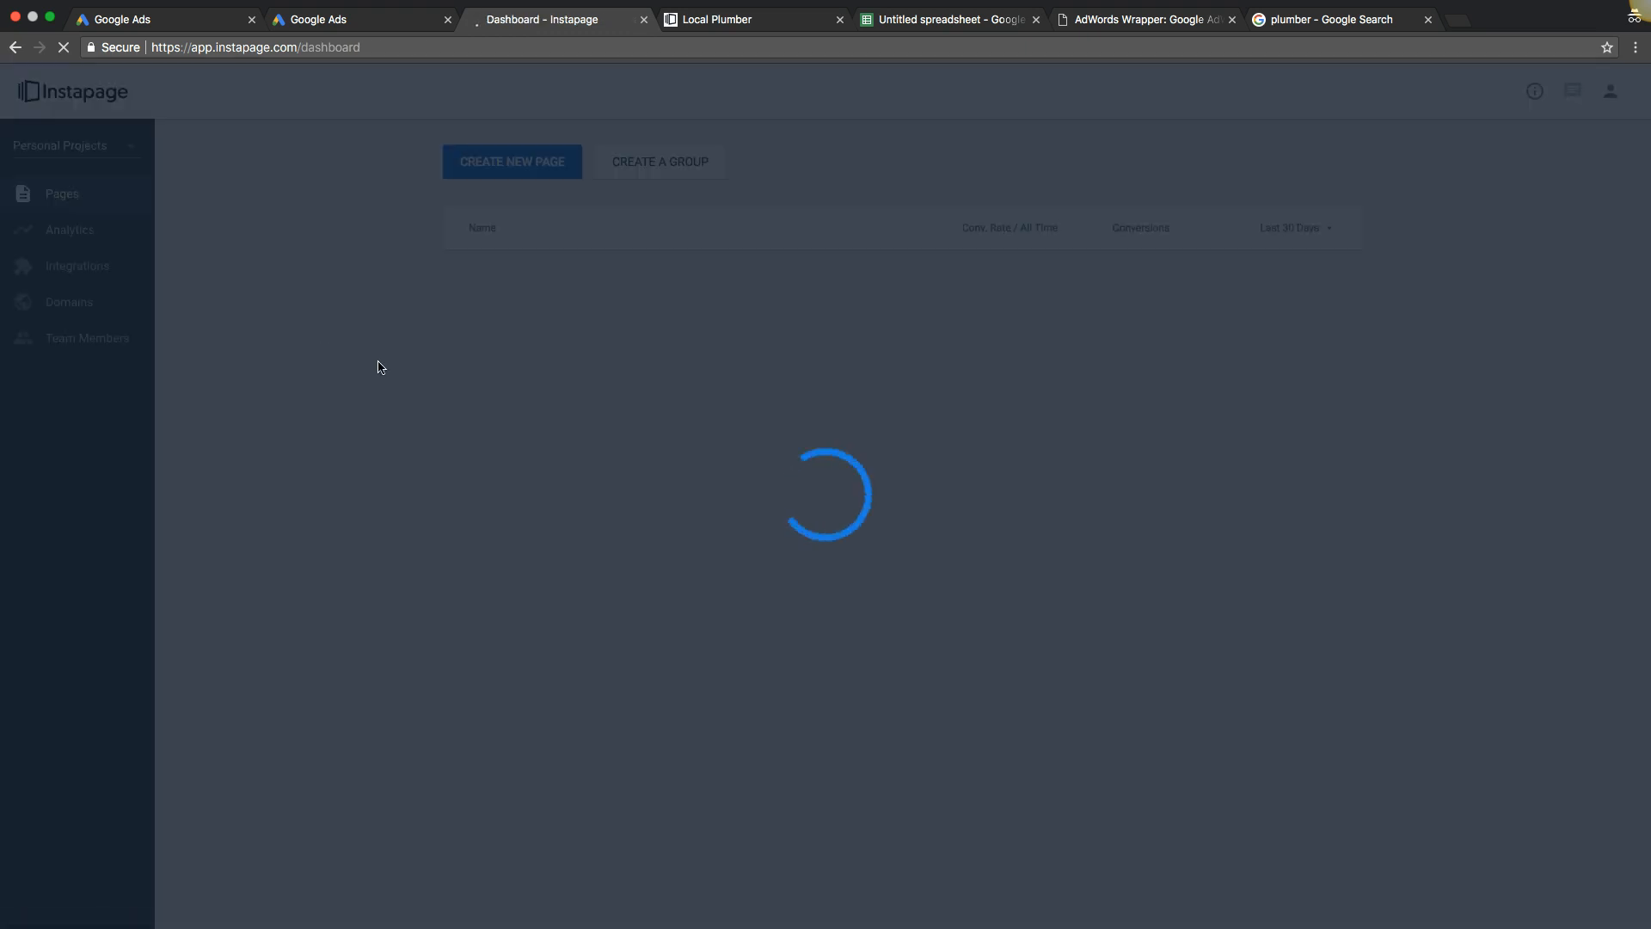
pyautogui.scroll(-2, 378, 360)
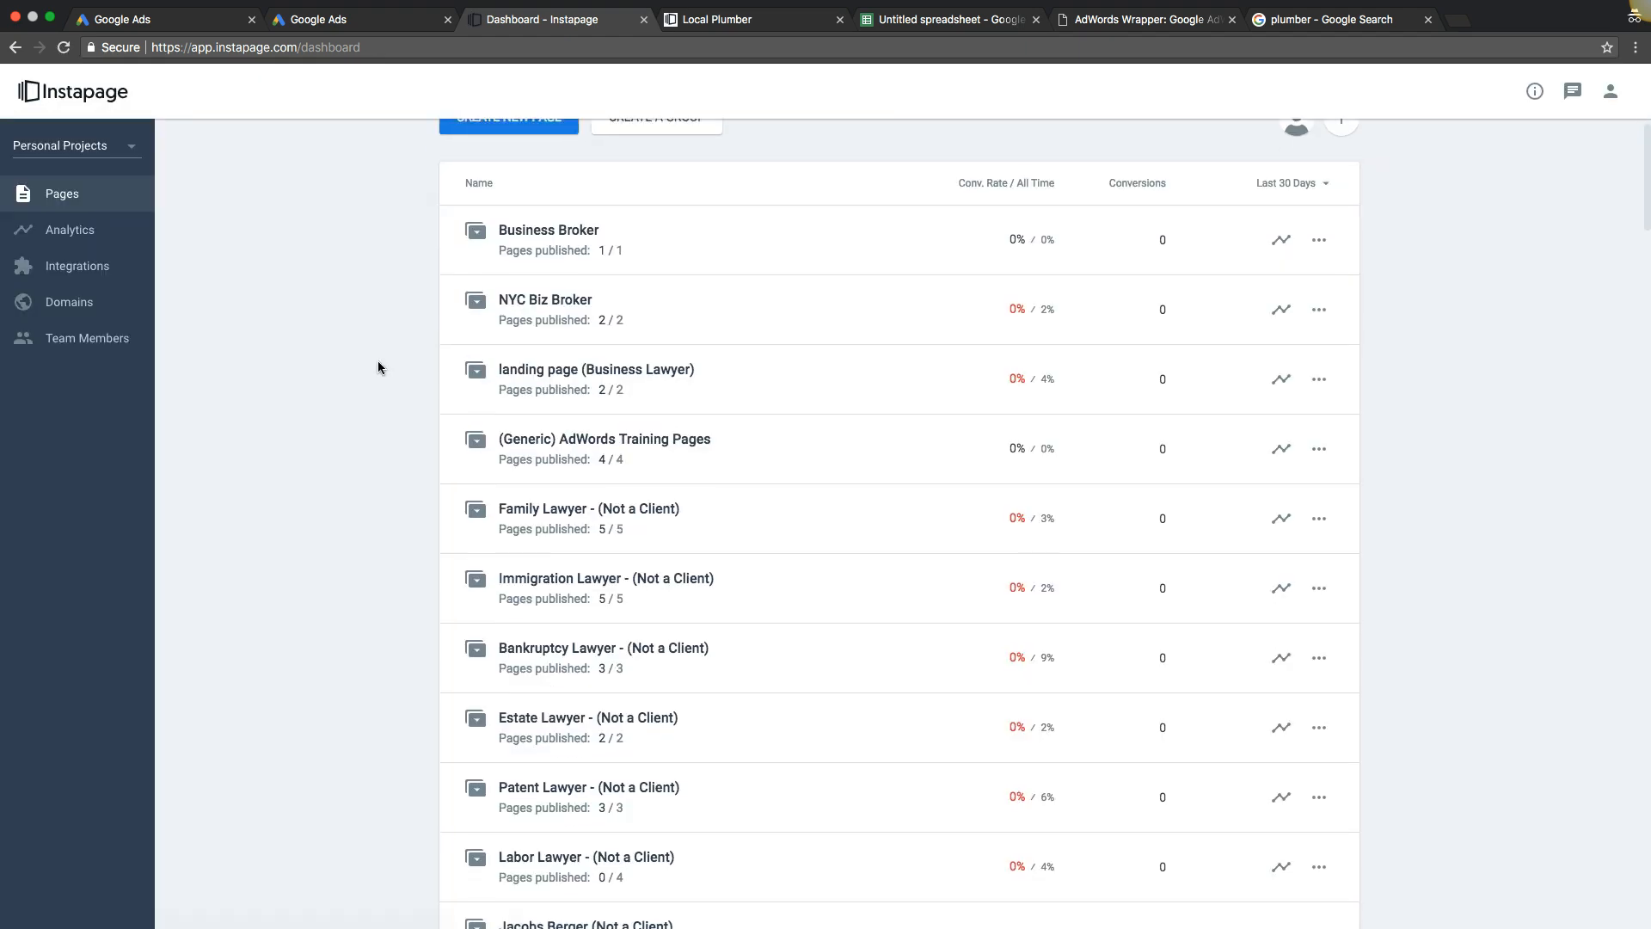
pyautogui.click(475, 413)
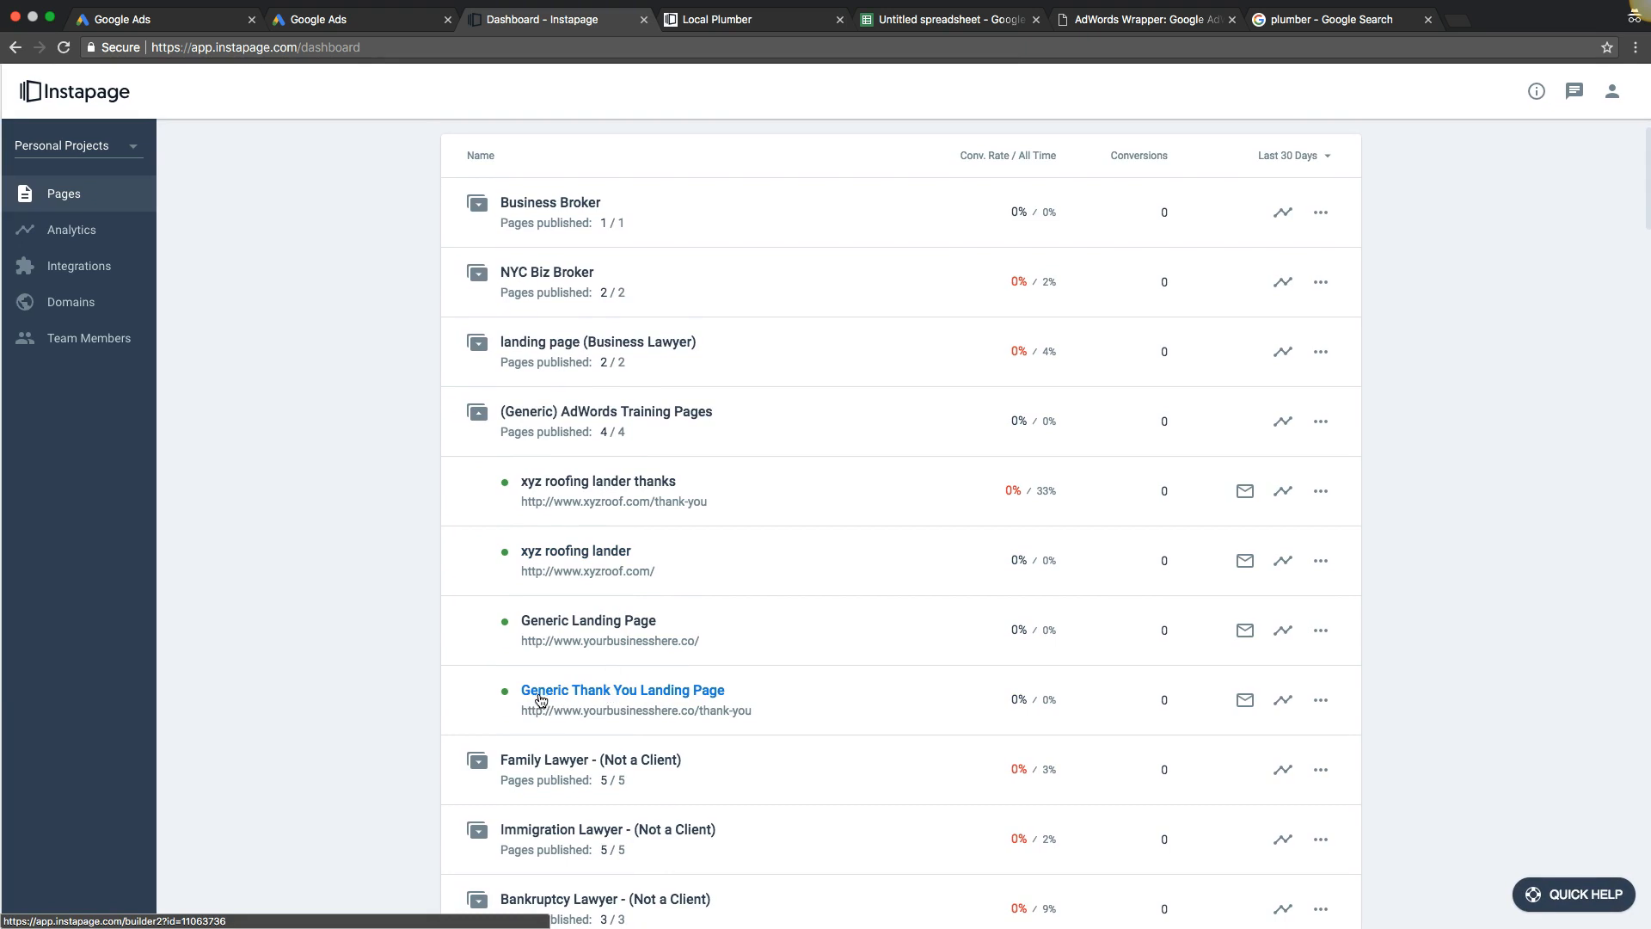
pyautogui.click(625, 697)
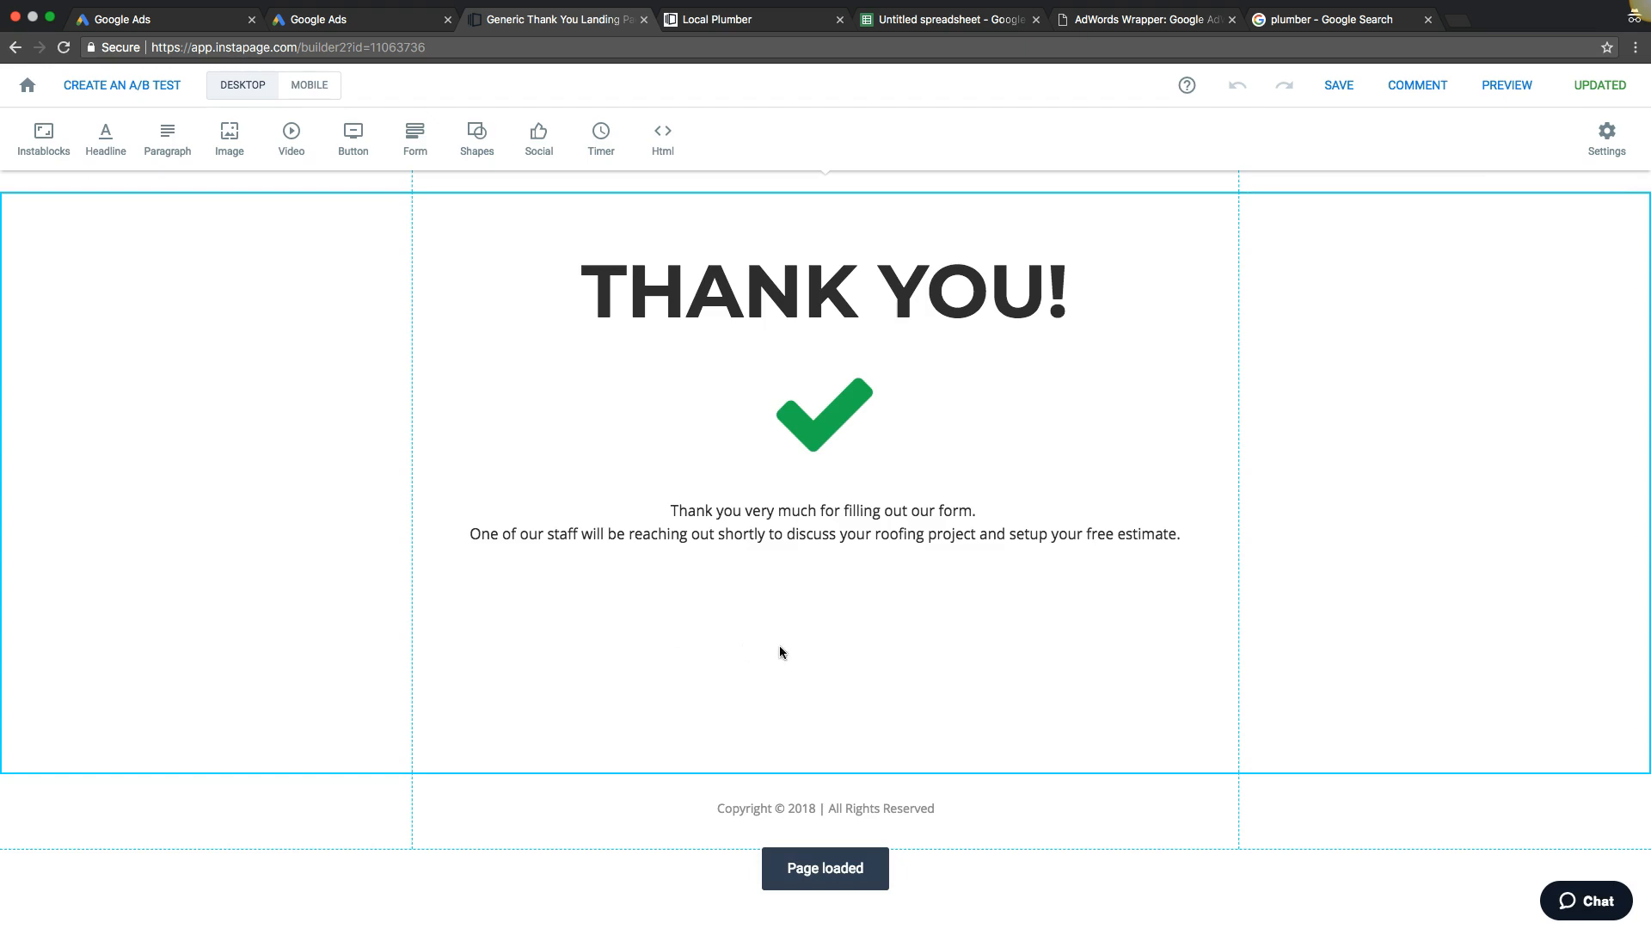
# Replace the word "roofing" with "plumbing" in the thank-you page's message.
pyautogui.click(949, 540)
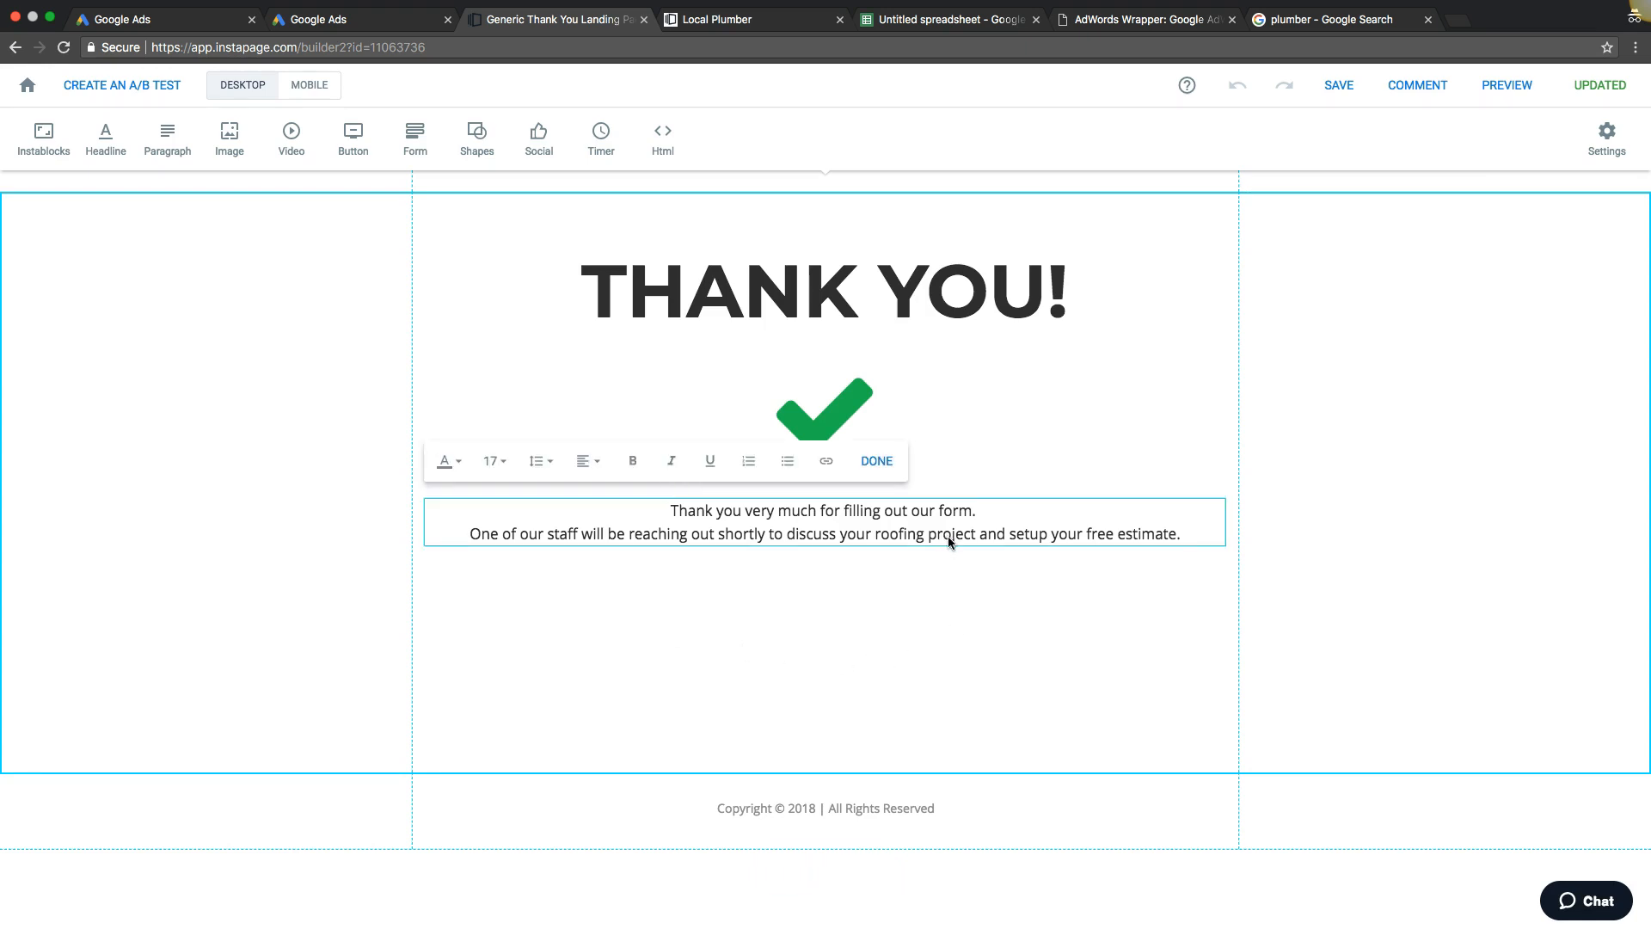
pyautogui.moveTo(920, 534); pyautogui.dragTo(879, 535)
pyautogui.write('plumbing')
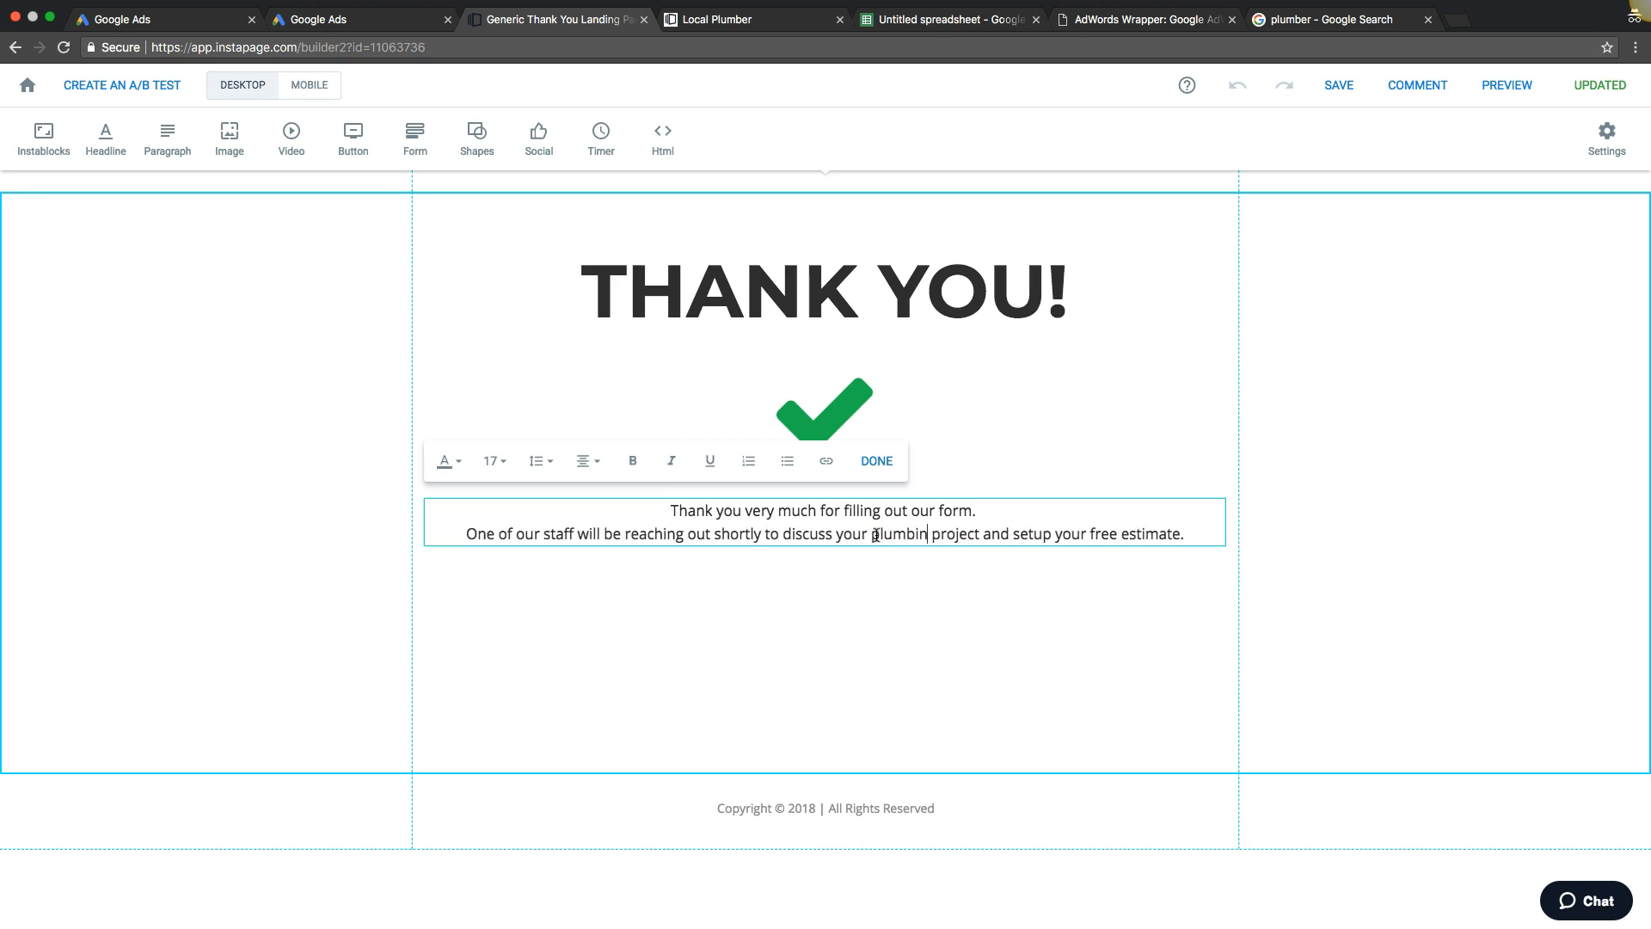
pyautogui.click(934, 603)
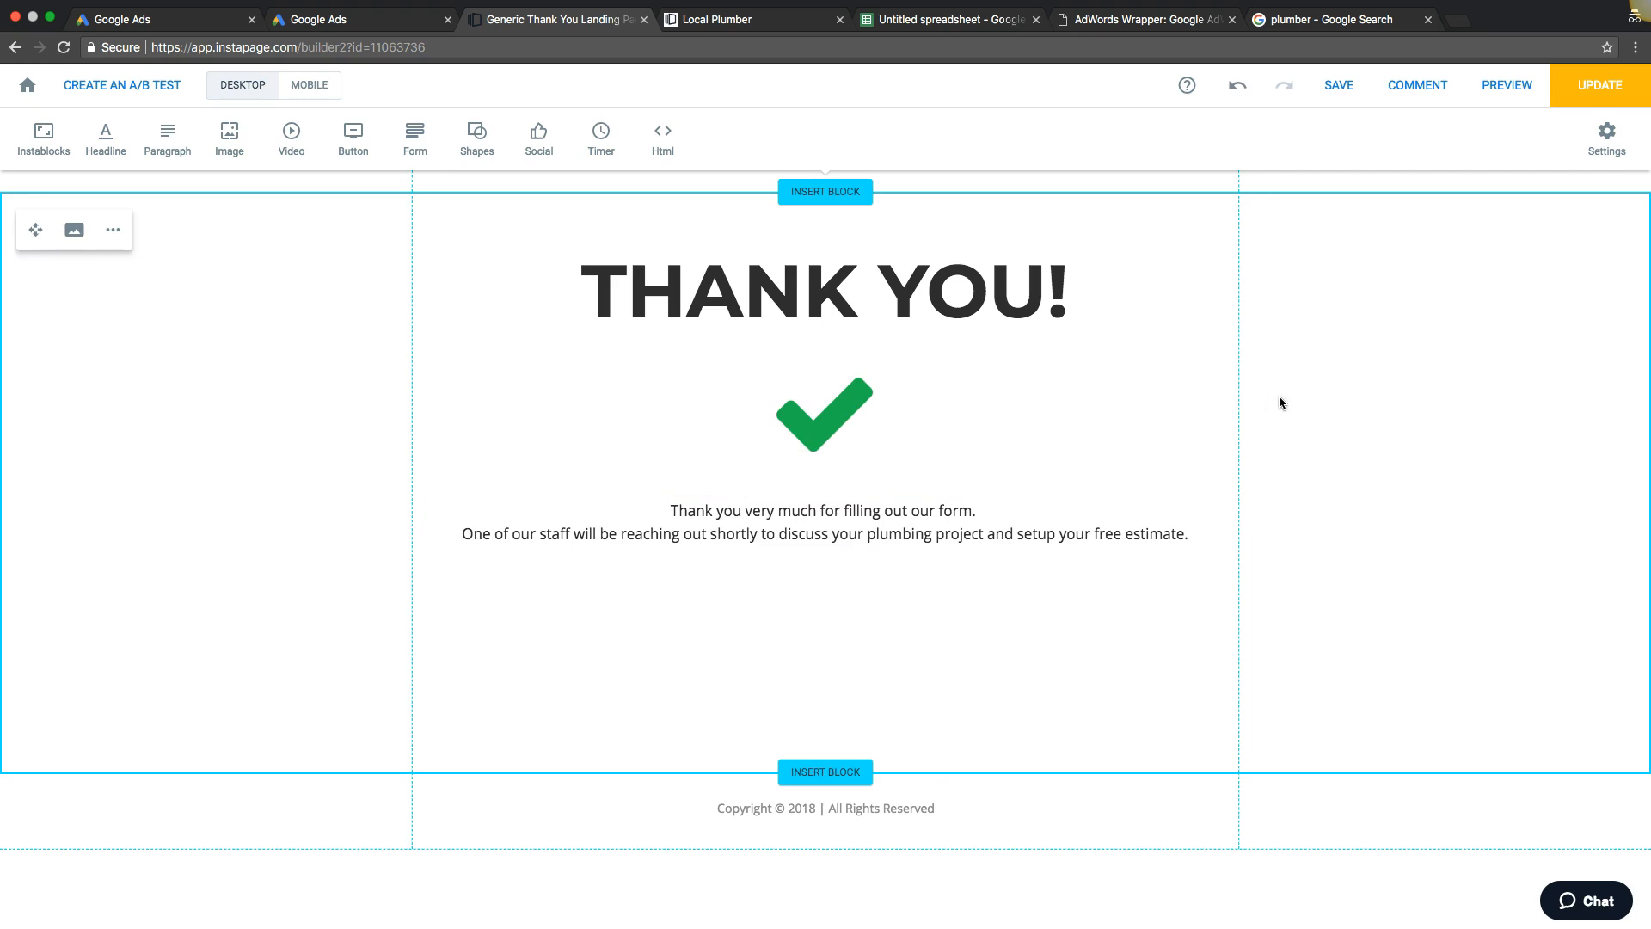
# Paste the event snippet into the thank-you page's head code, remove the leading blank lines, and update the live page.
pyautogui.click(1604, 137)
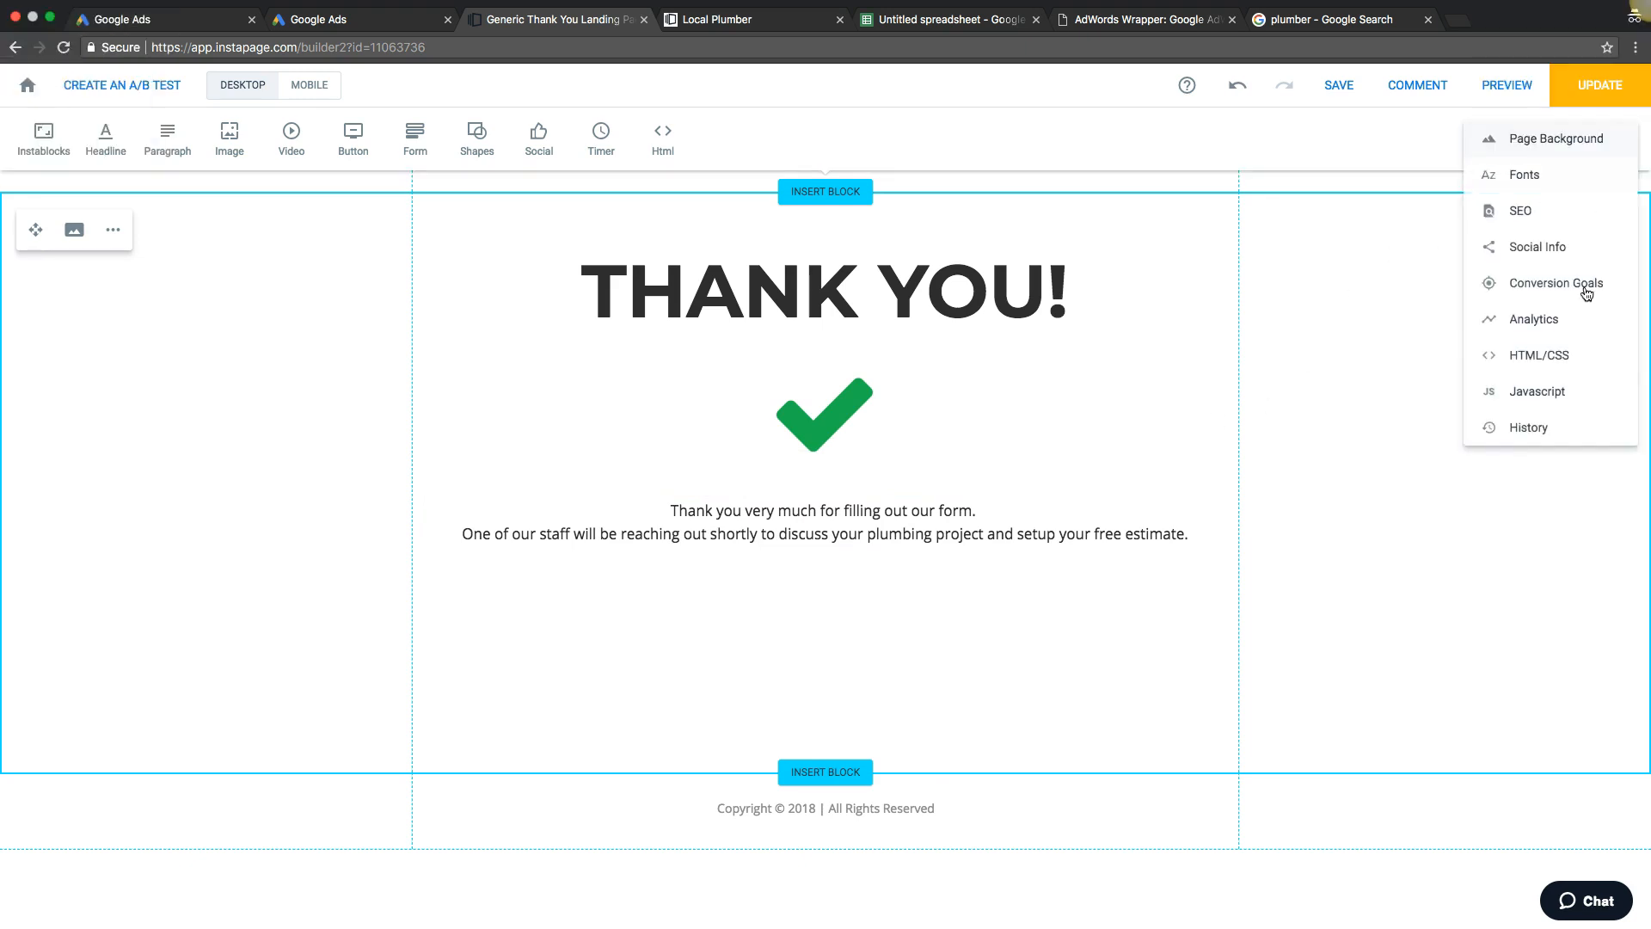
pyautogui.click(1533, 358)
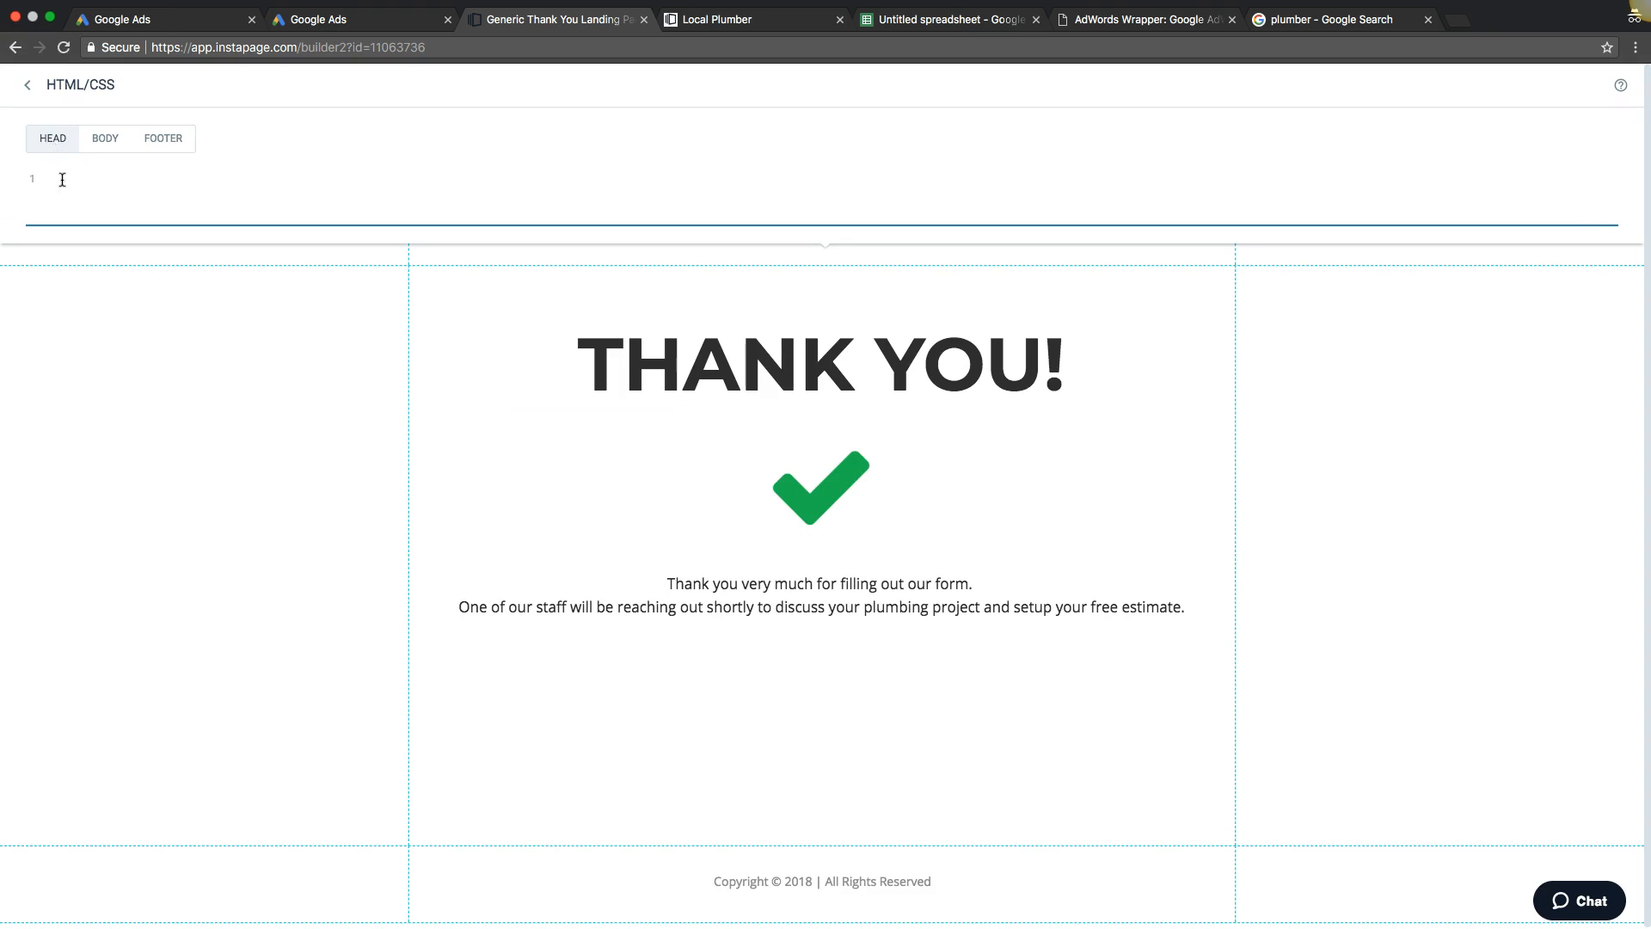
pyautogui.press('super+v')
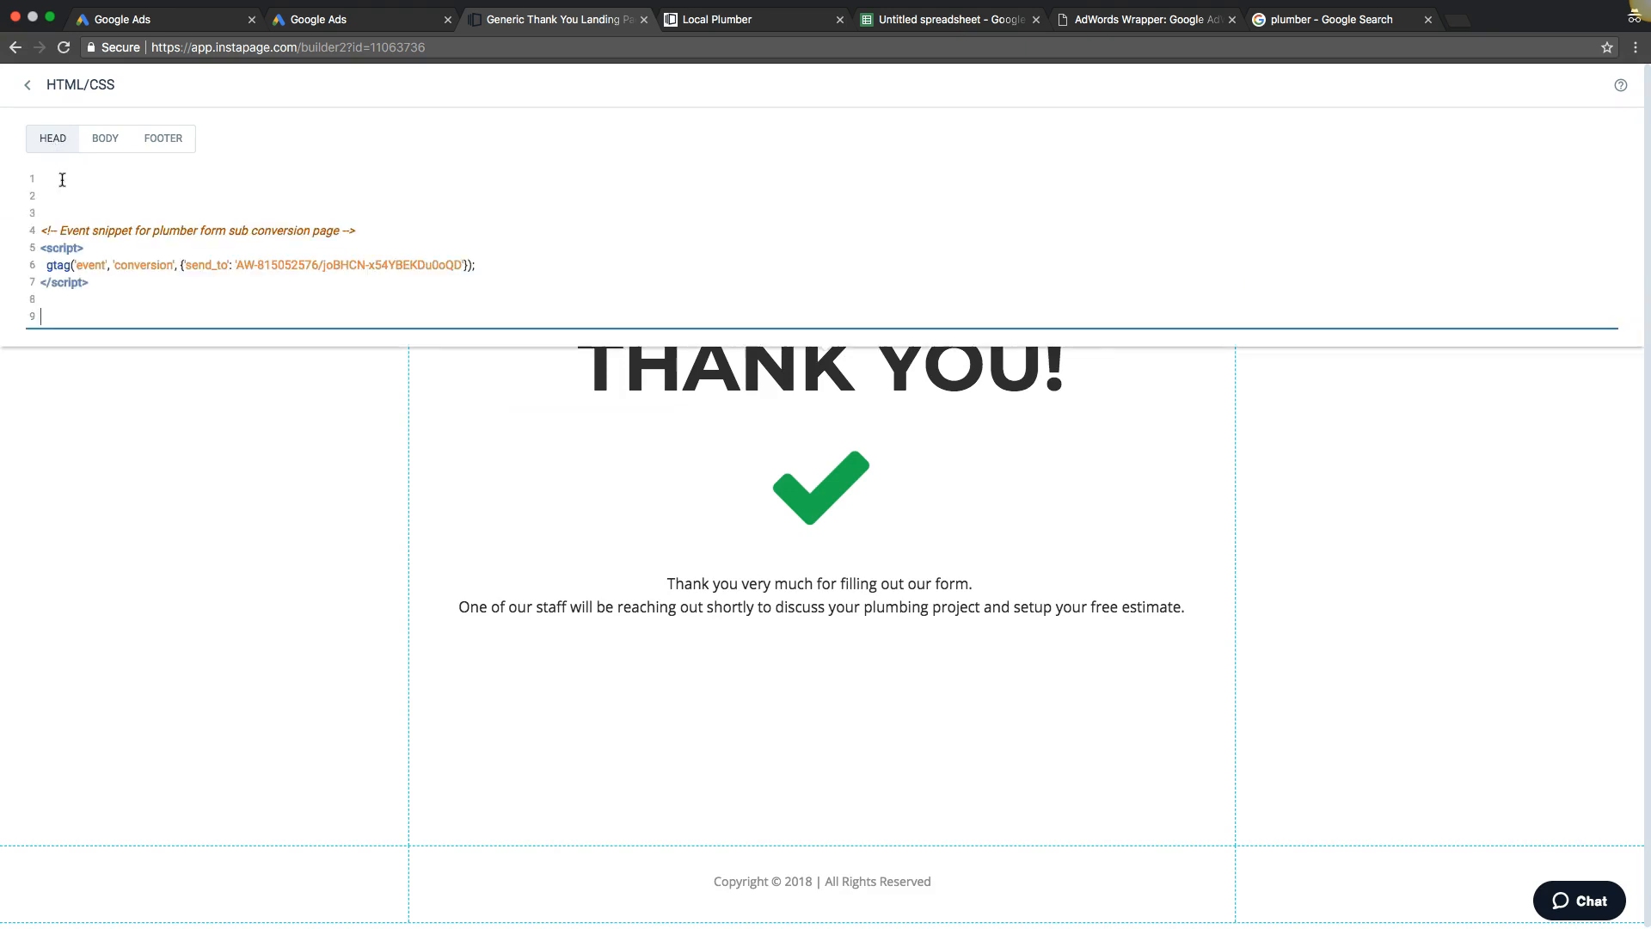
pyautogui.click(43, 231)
pyautogui.press('BackSpace')
pyautogui.press('BackSpace')
pyautogui.press('BackSpace')
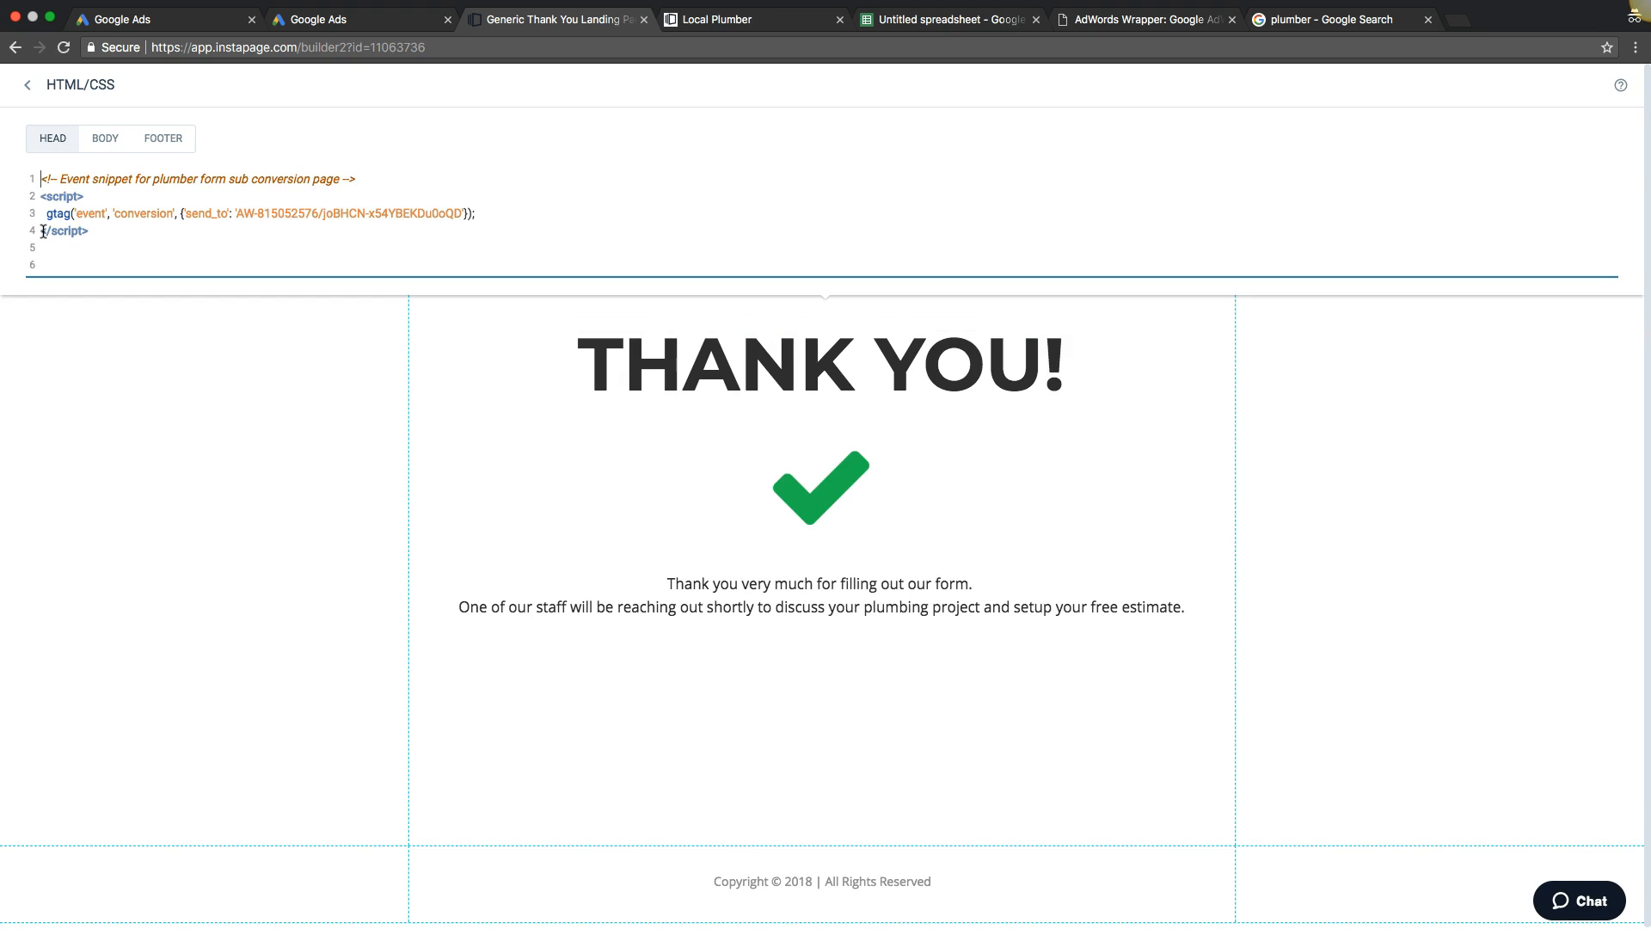
pyautogui.click(220, 436)
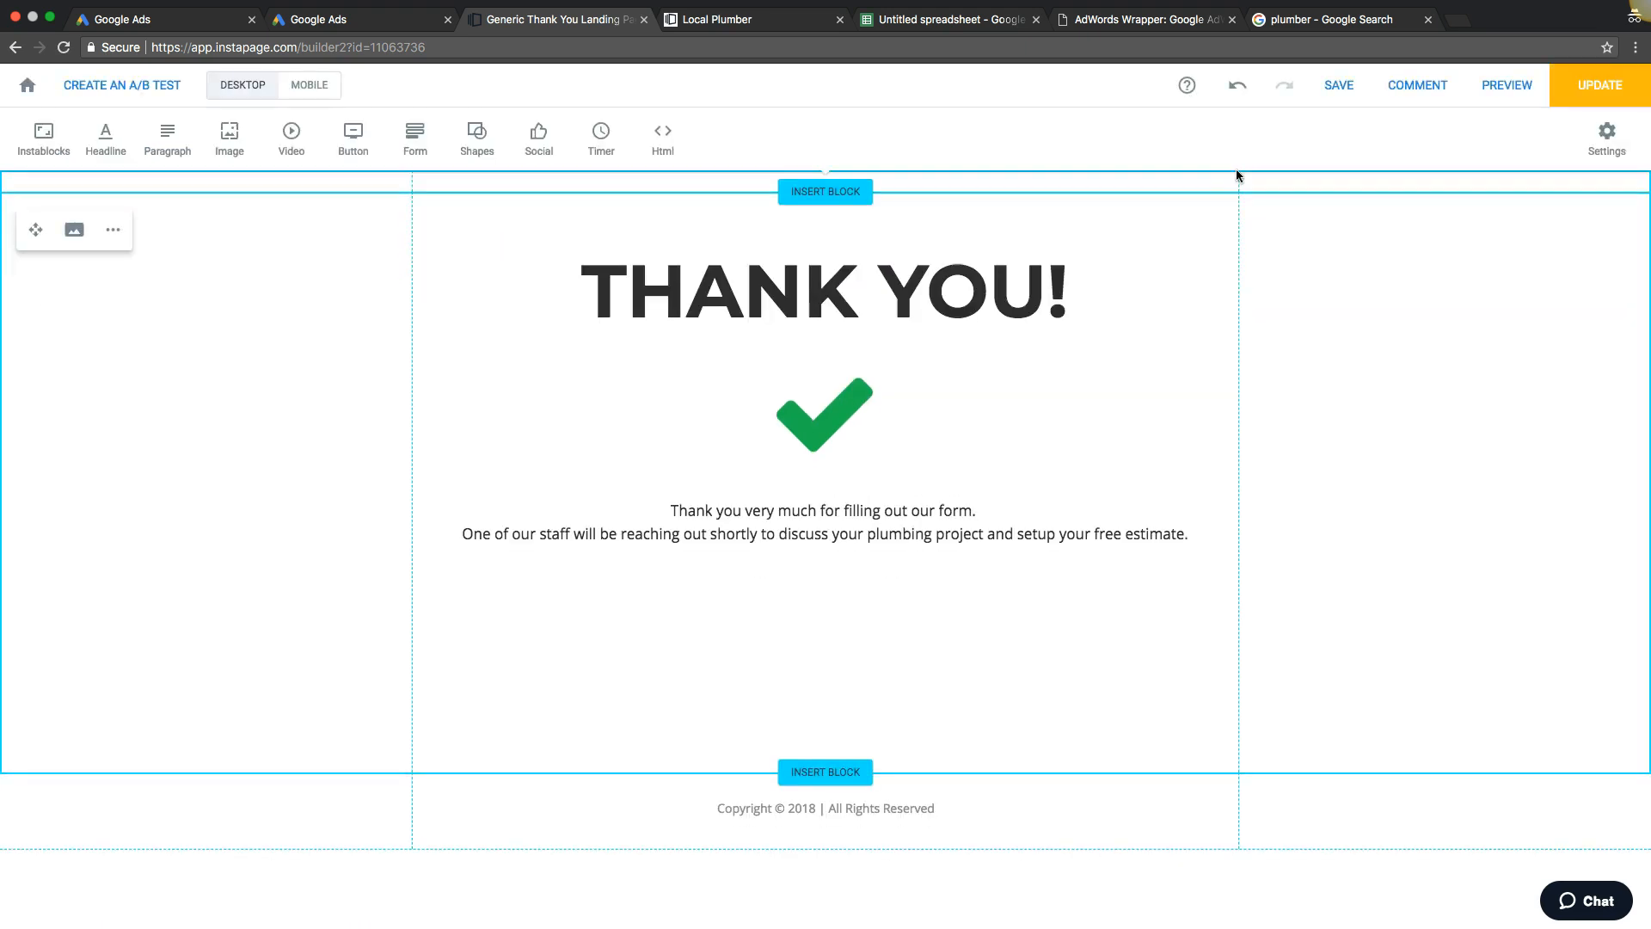
pyautogui.click(1601, 102)
pyautogui.click(956, 542)
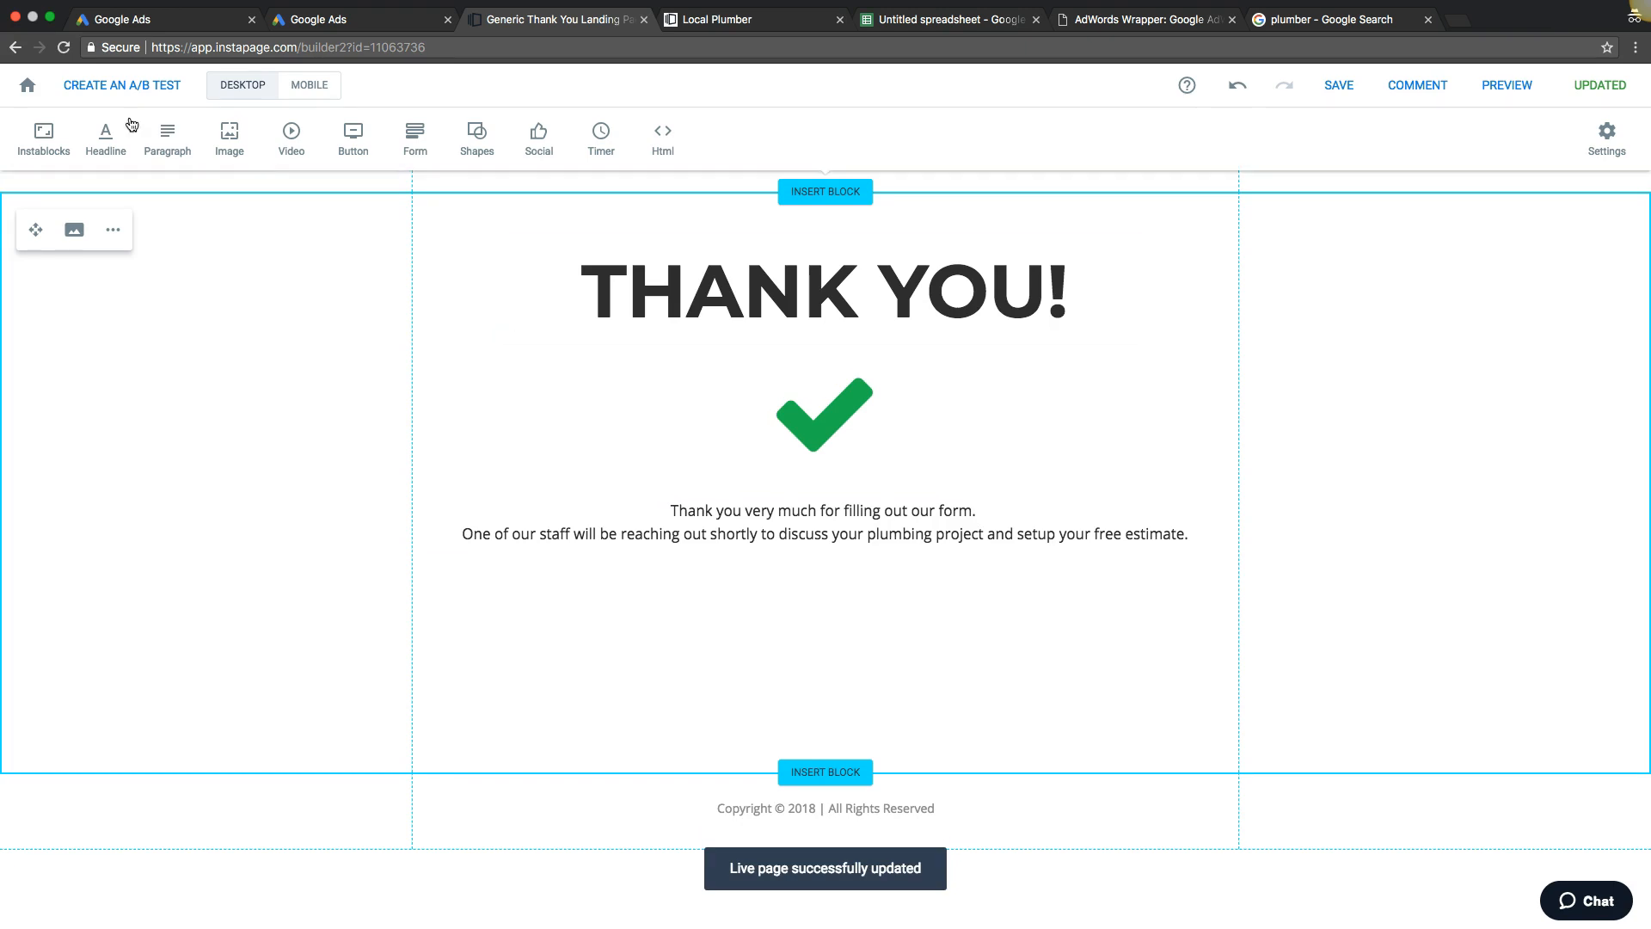
# Leave the thank-you page editor, return to Google Ads, and finish the tag setup to reach the conversion actions list.
pyautogui.click(26, 88)
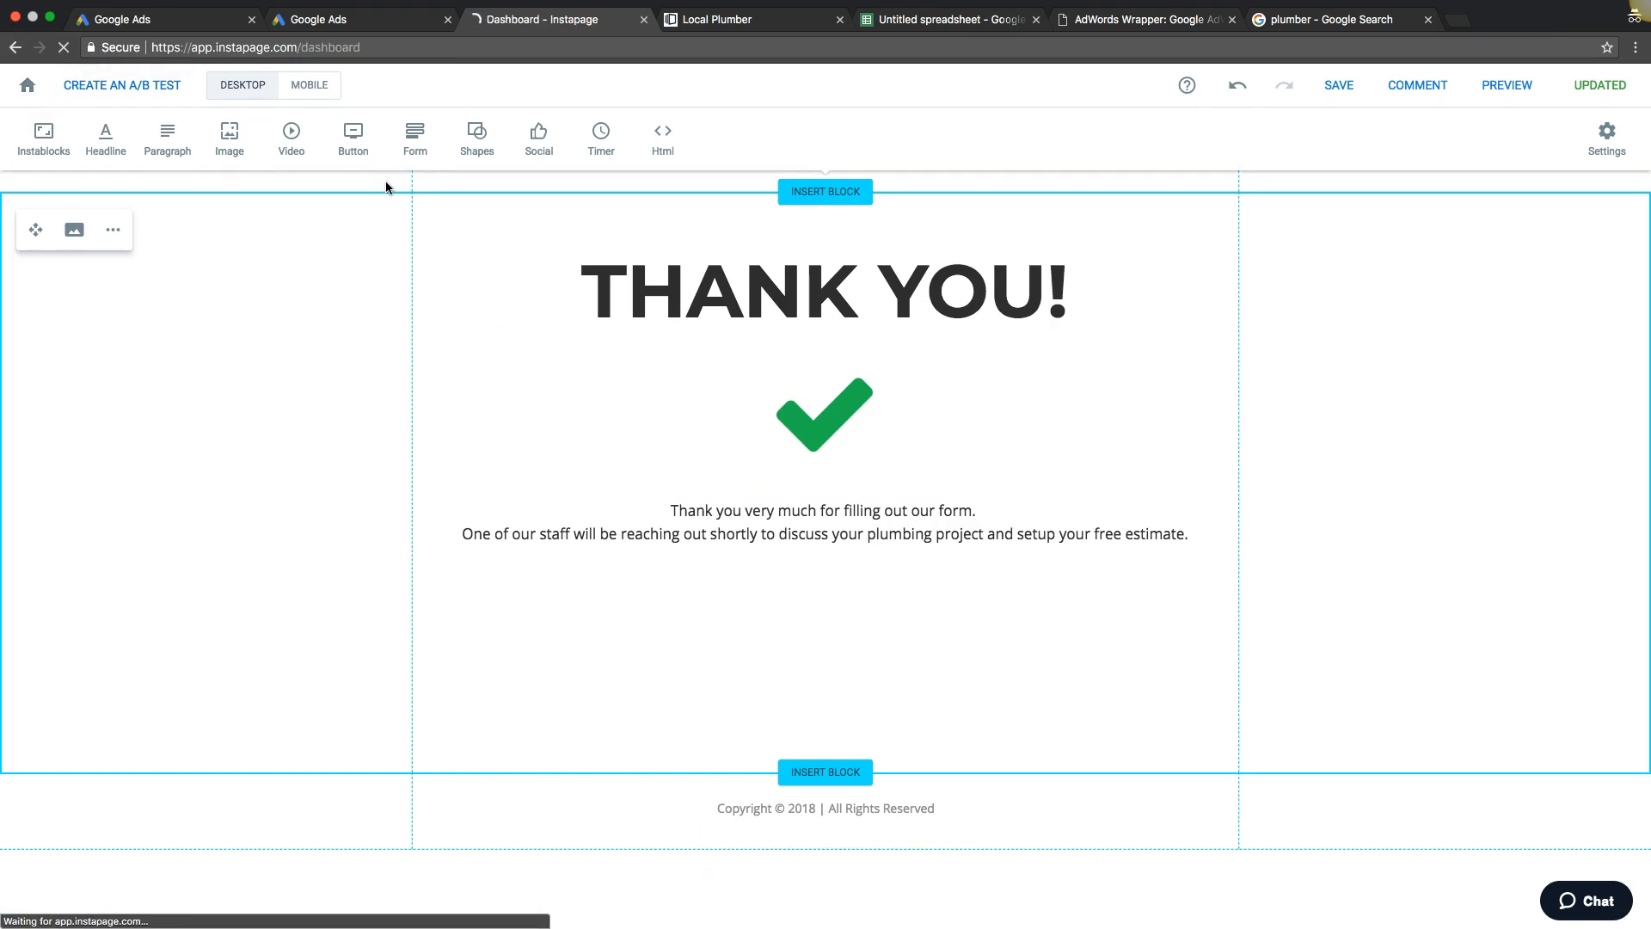
pyautogui.click(155, 19)
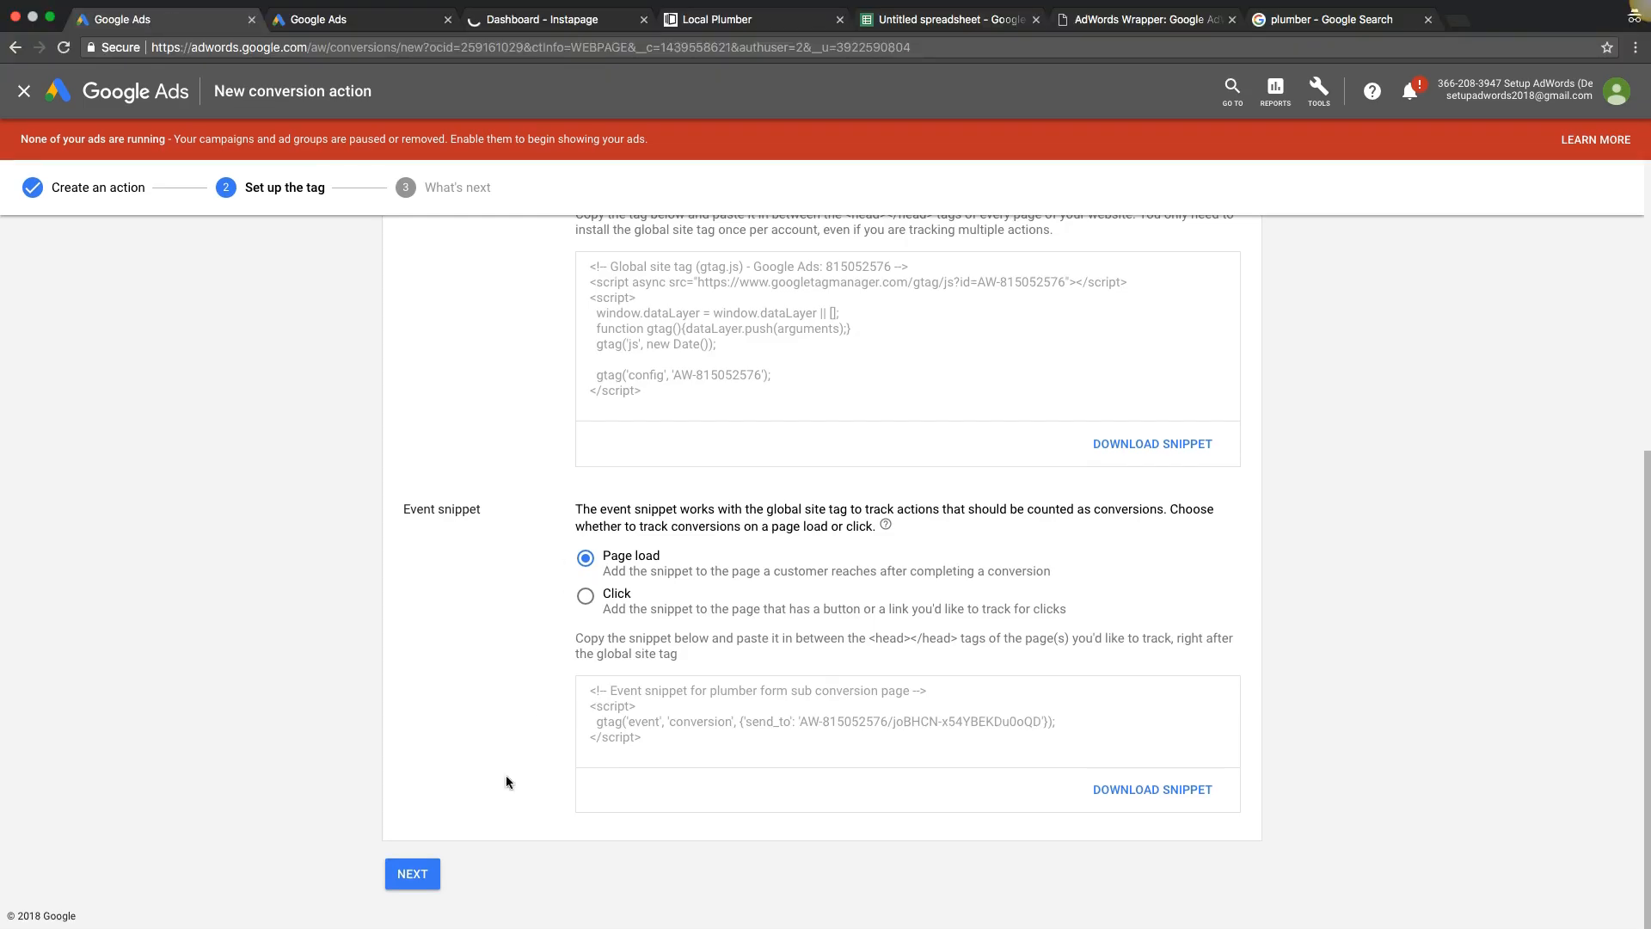
pyautogui.click(410, 882)
pyautogui.click(429, 447)
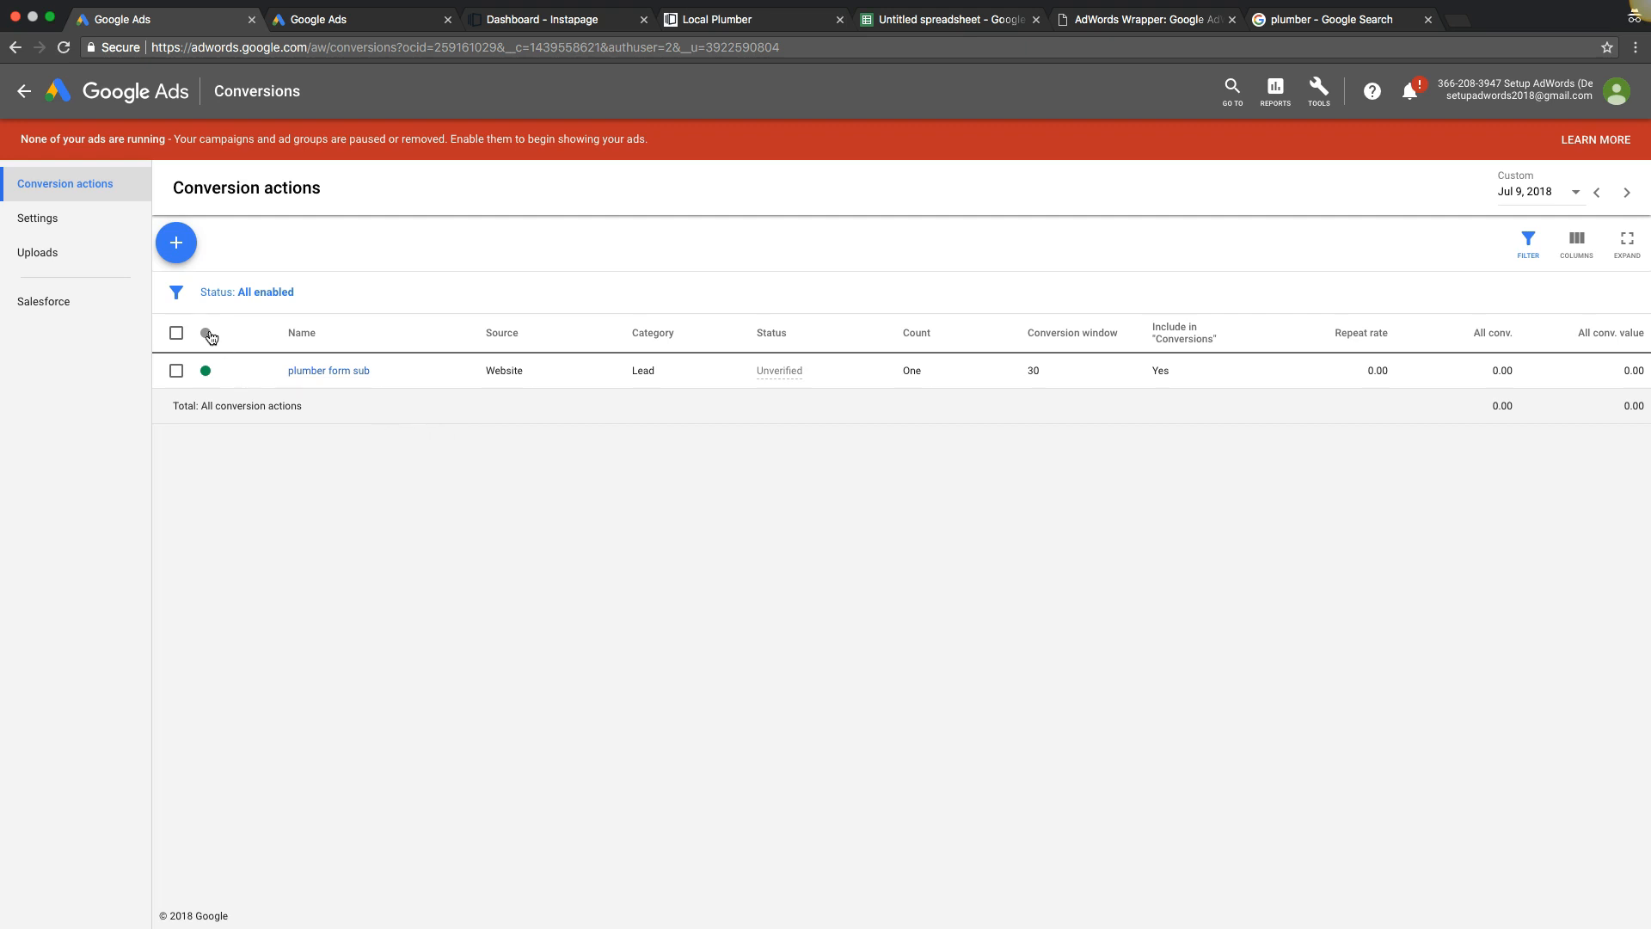
# Start a new Phone calls conversion action with the source "Calls from ads using call extensions or call-only ads".
pyautogui.click(178, 246)
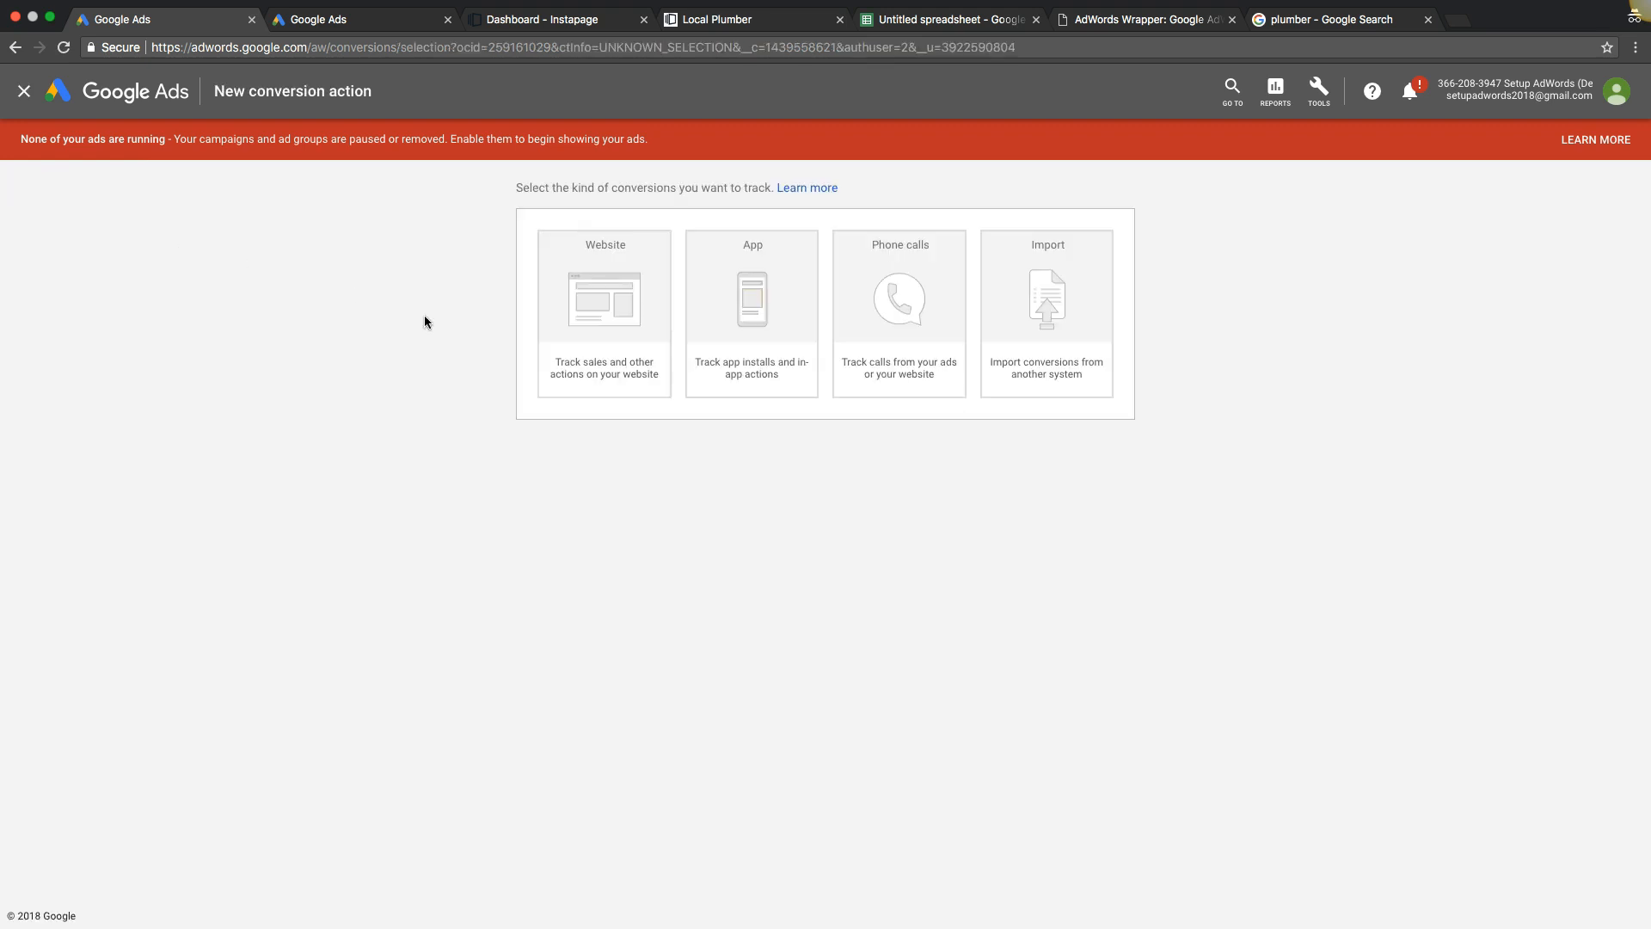
pyautogui.click(918, 301)
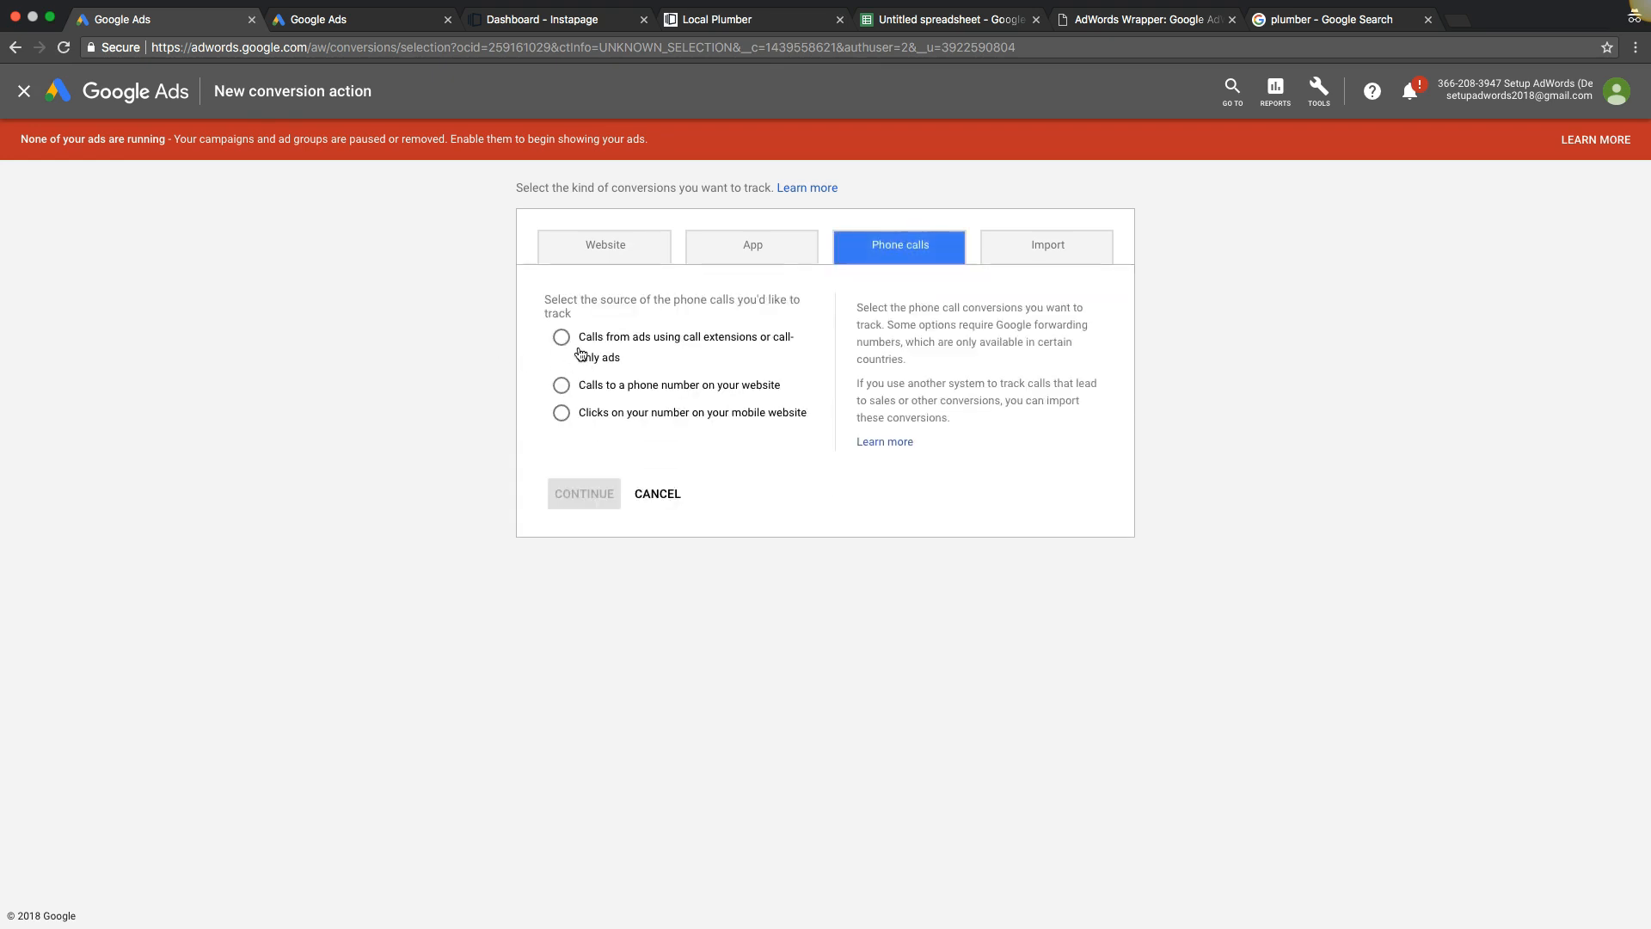
pyautogui.click(563, 339)
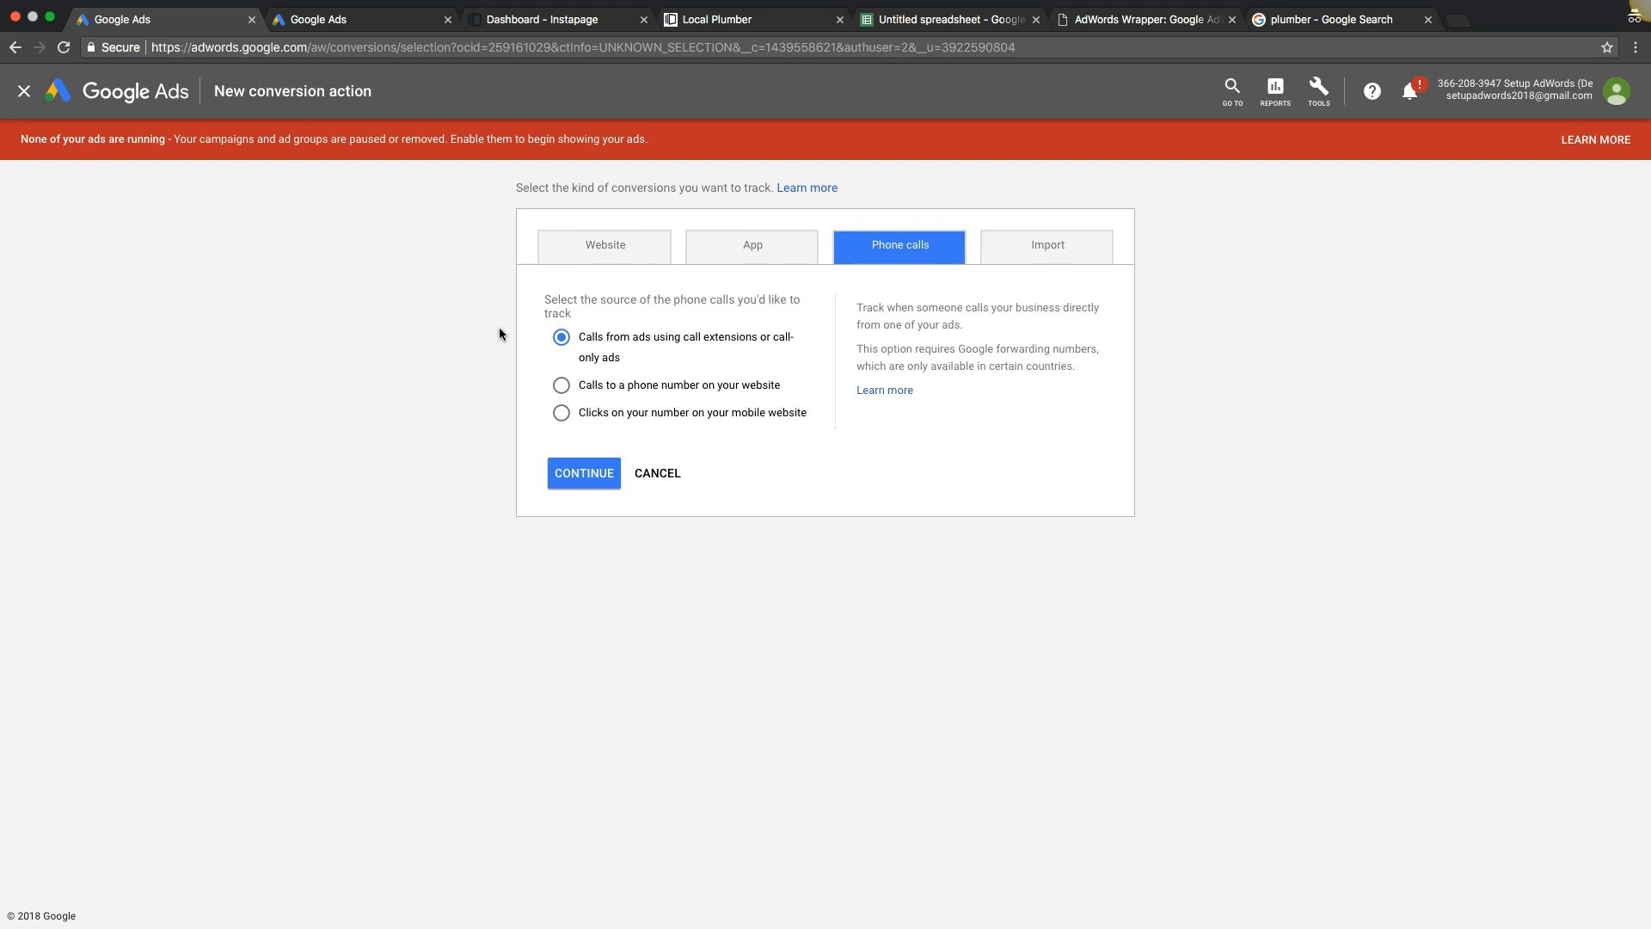
pyautogui.click(571, 474)
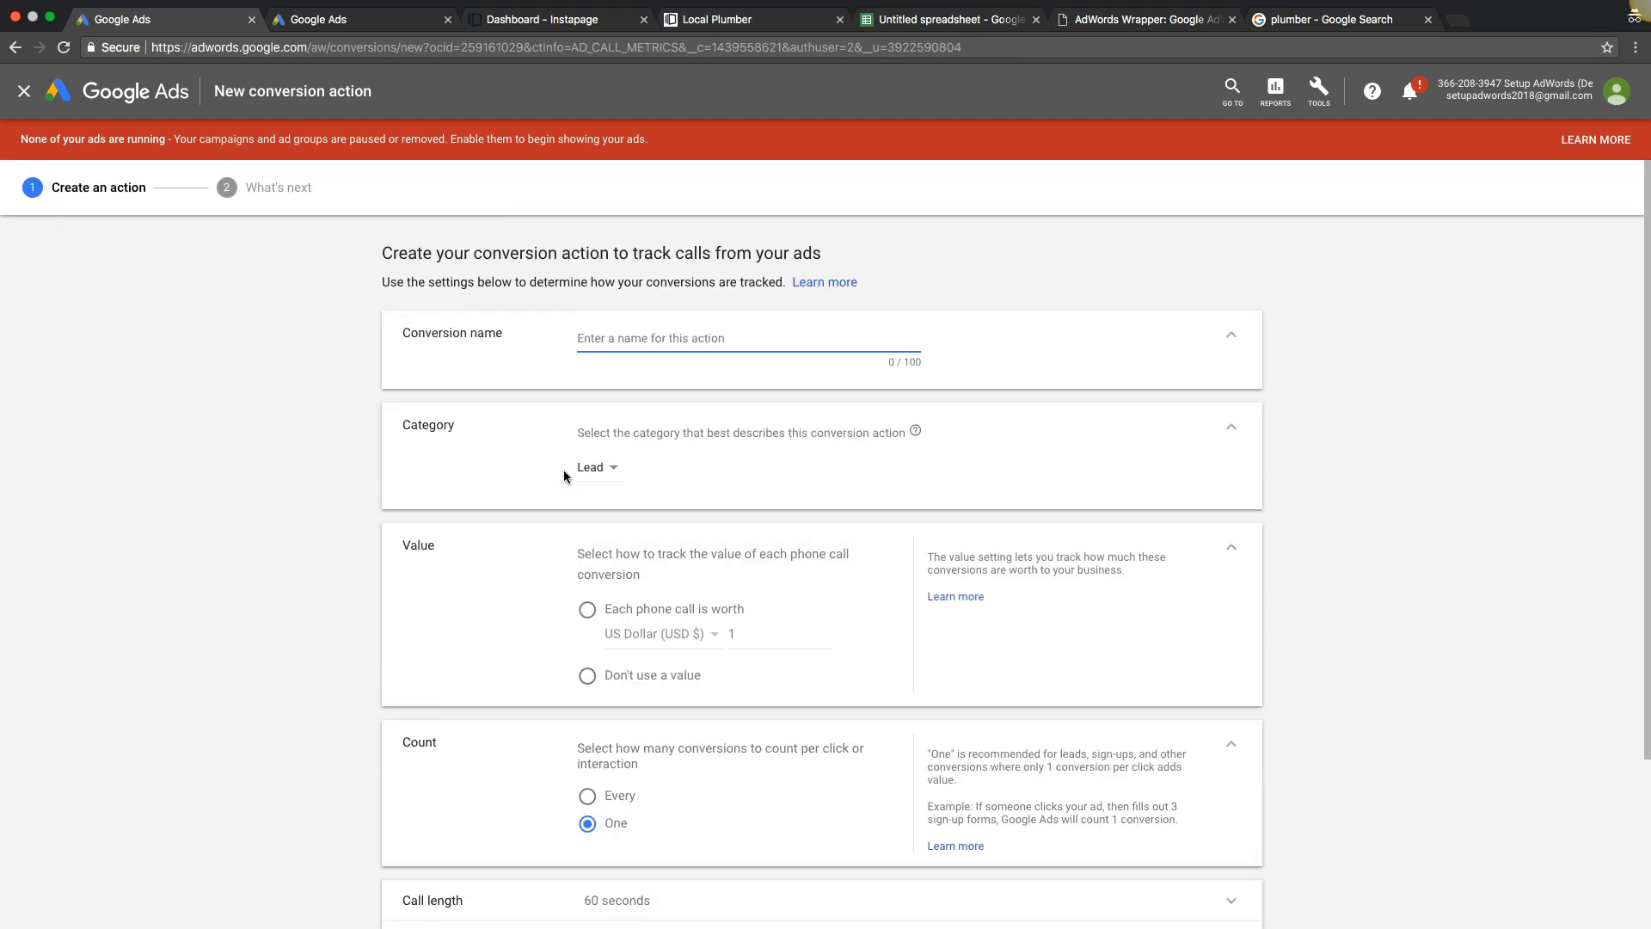
# Name the conversion action "plumber ad extension call" and choose not to use a value.
pyautogui.write('plu')
pyautogui.write('extension call')
pyautogui.scroll(-2, 353, 540)
pyautogui.click(589, 520)
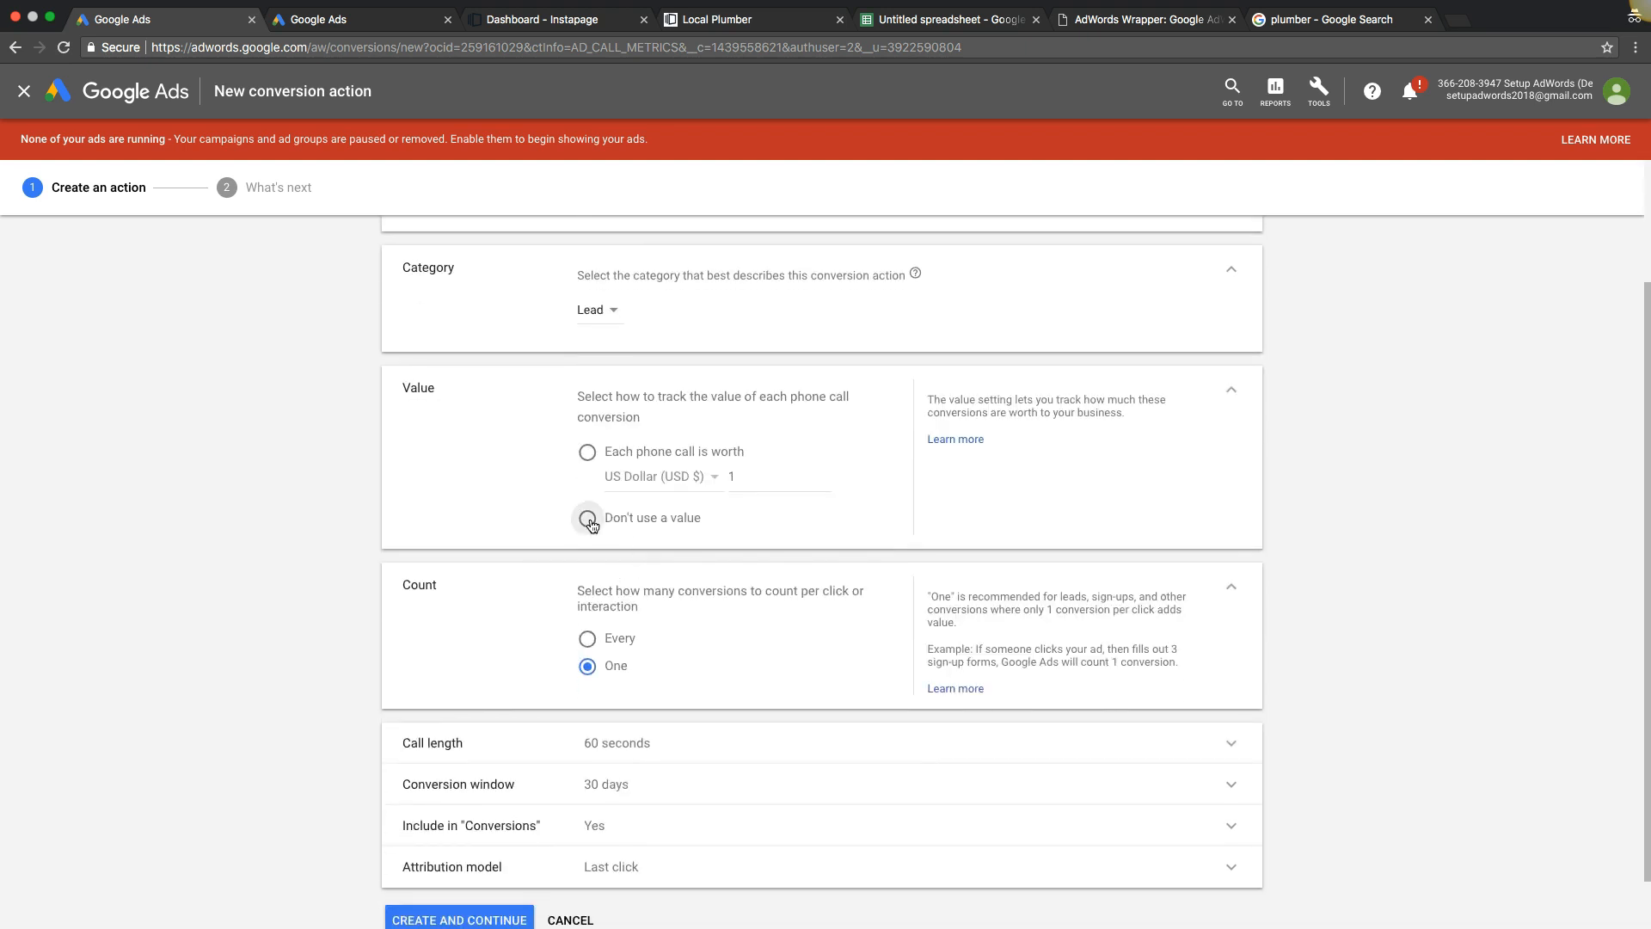
# Set the minimum call length to 10 seconds, then create the conversion action and finish to return to the conversion actions list.
pyautogui.scroll(-2, 310, 576)
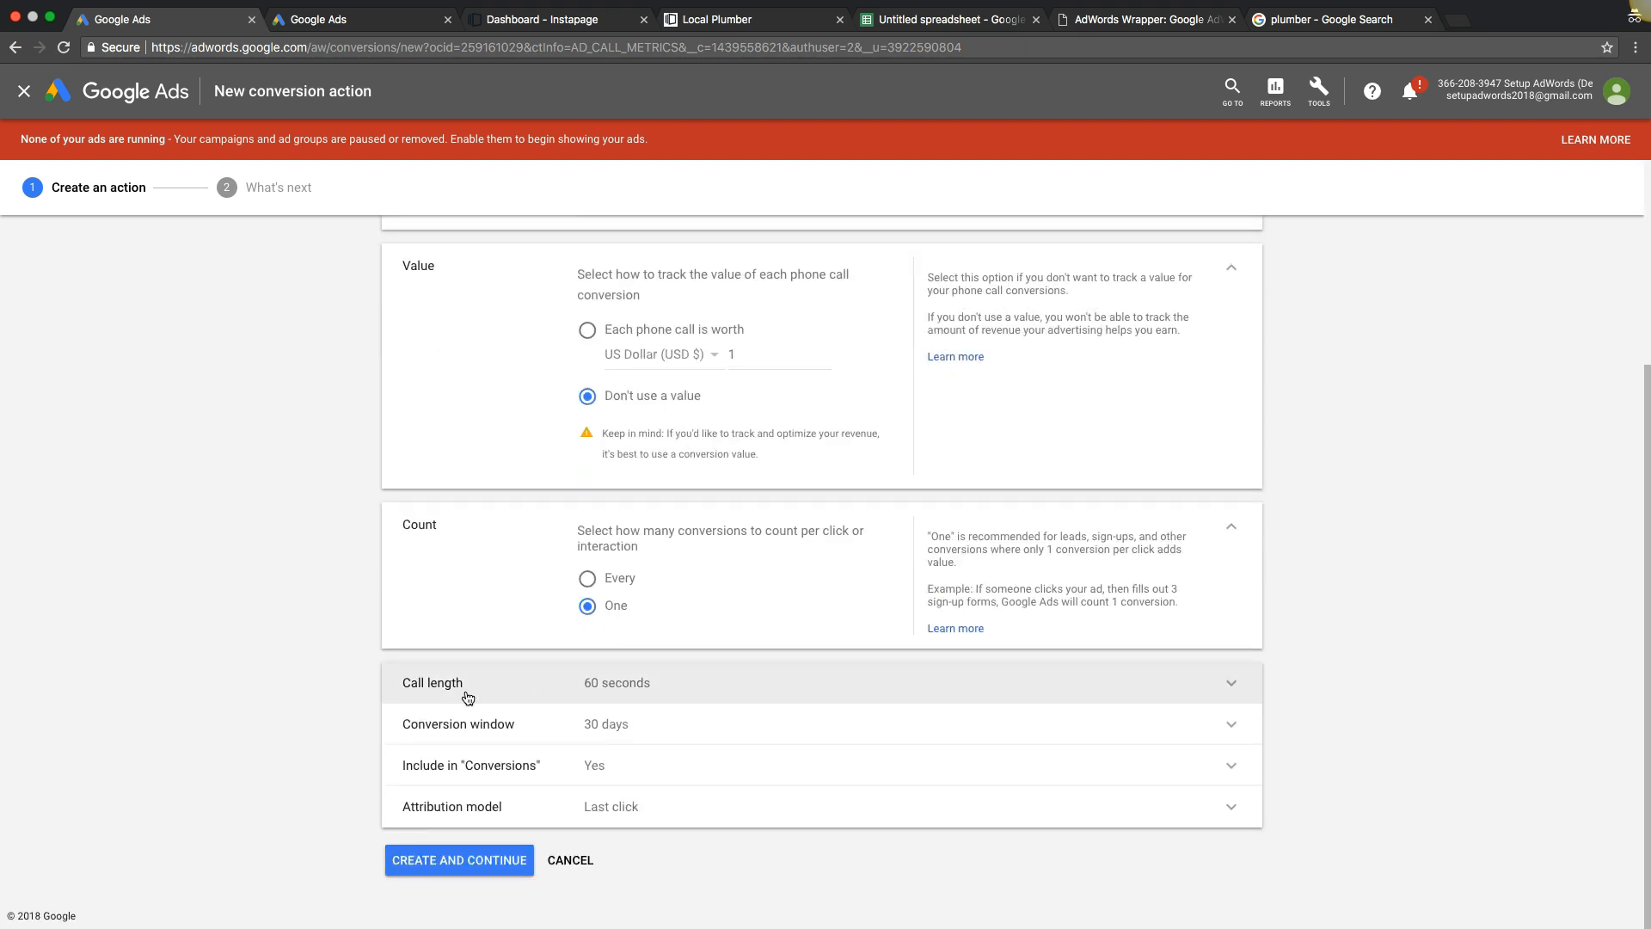
pyautogui.click(685, 689)
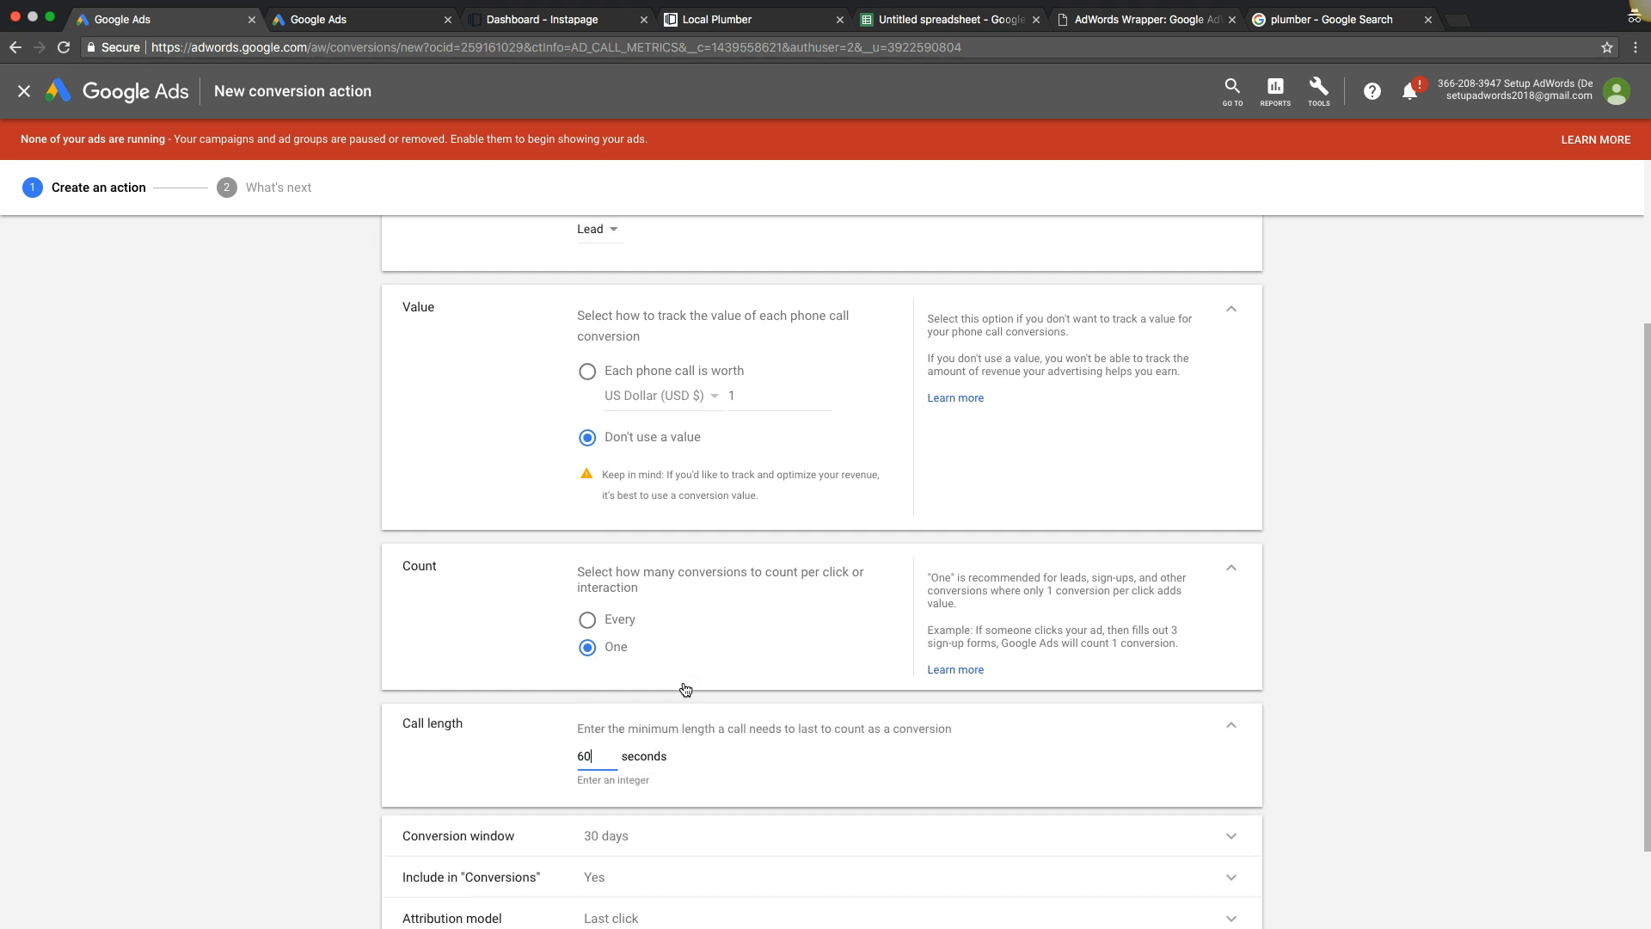
pyautogui.scroll(-1, 354, 642)
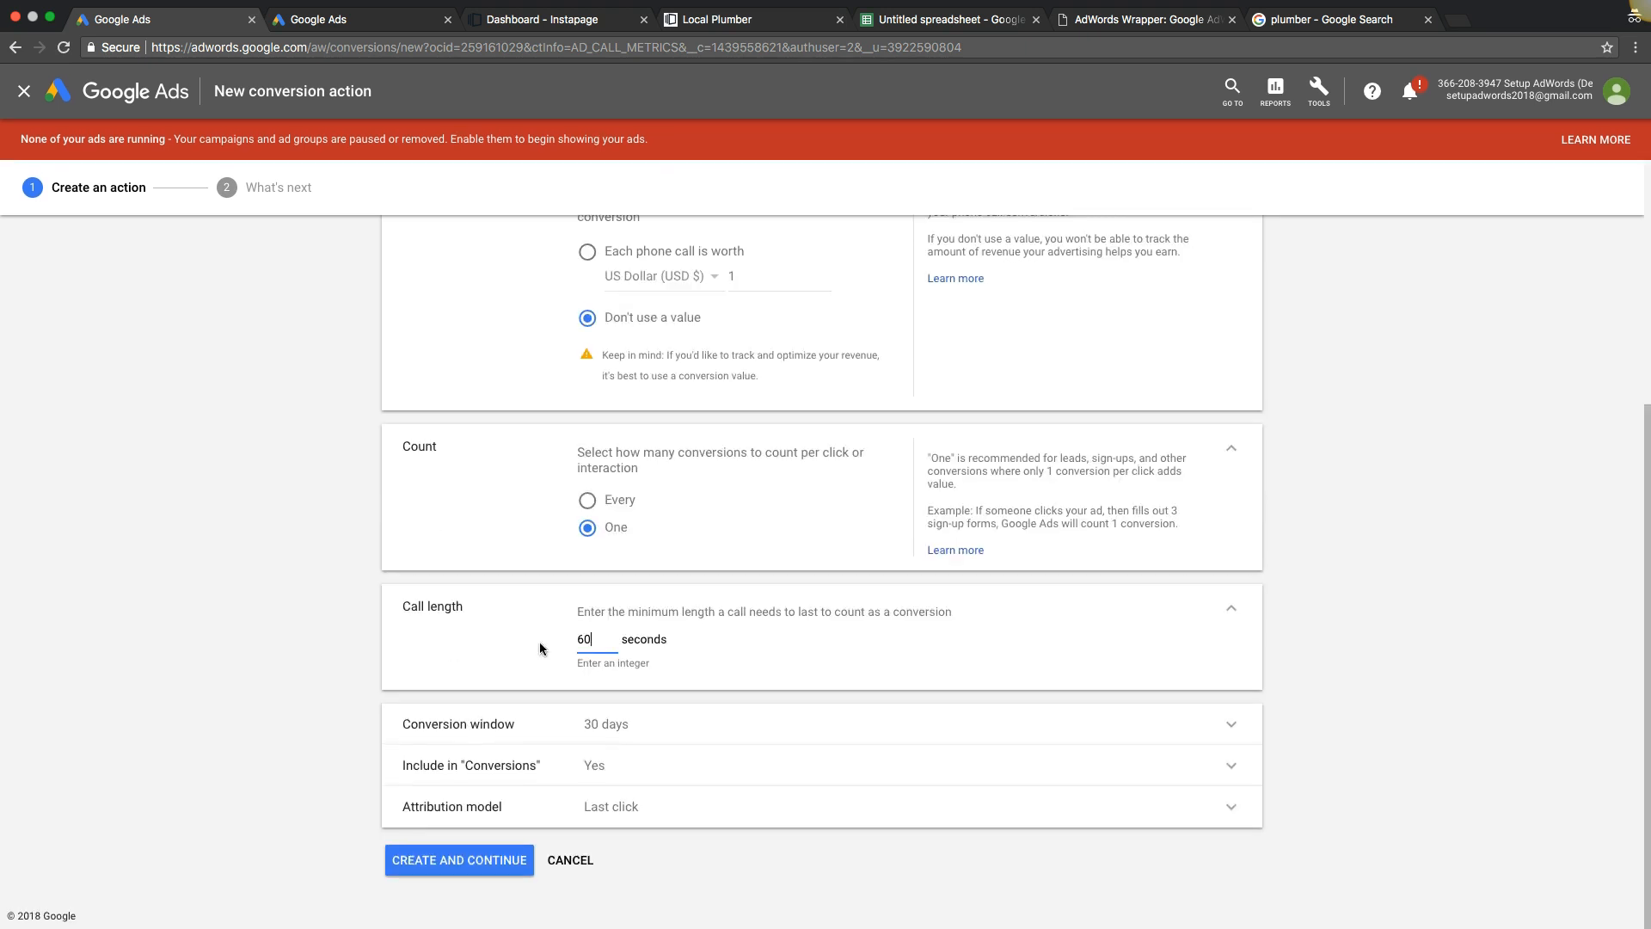
pyautogui.doubleClick(584, 640)
pyautogui.click(590, 641)
pyautogui.press('BackSpace')
pyautogui.press('BackSpace')
pyautogui.write('10')
pyautogui.click(326, 599)
pyautogui.click(442, 860)
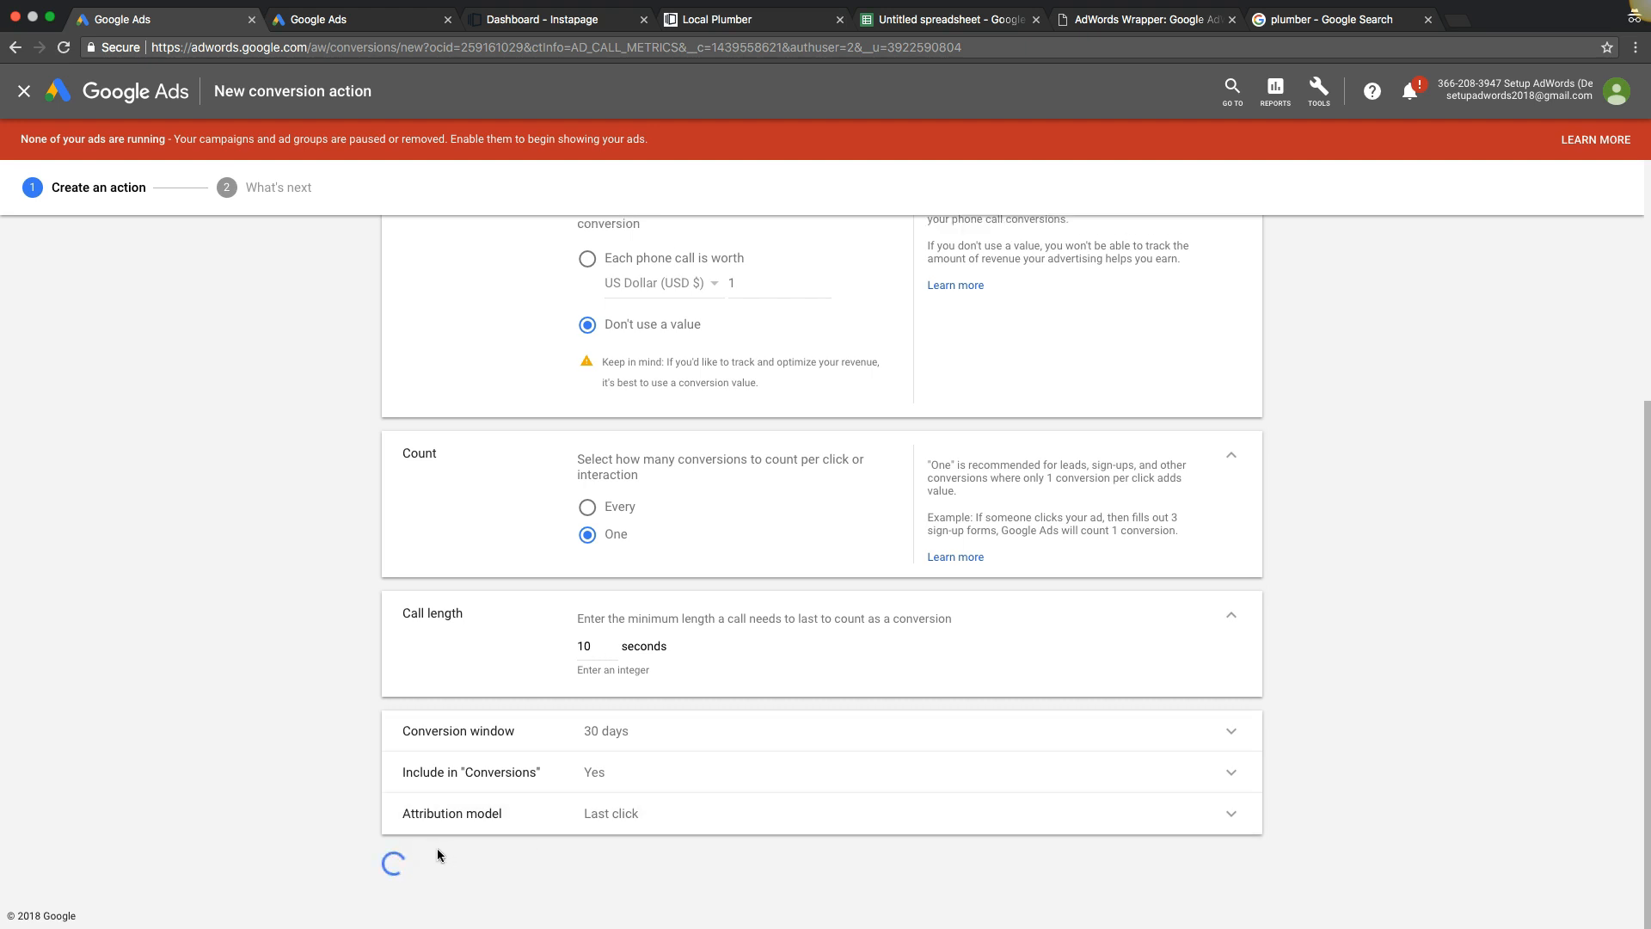
pyautogui.click(416, 419)
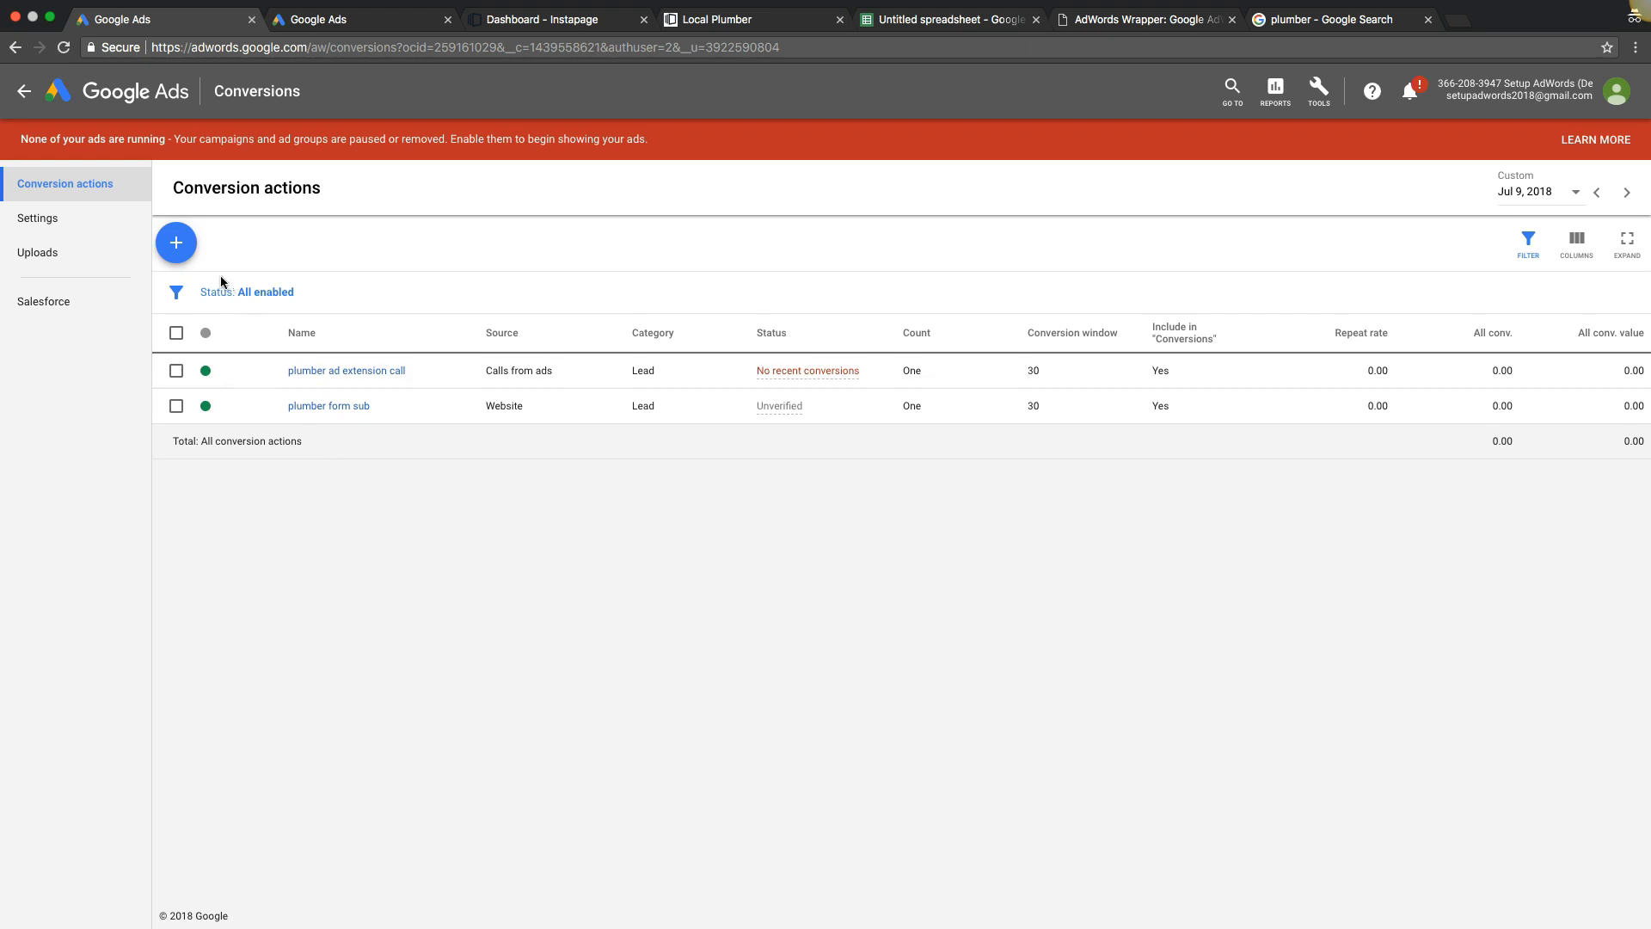
# Start another Phone calls conversion action with the source "Calls to a phone number on your website".
pyautogui.click(185, 255)
pyautogui.click(870, 286)
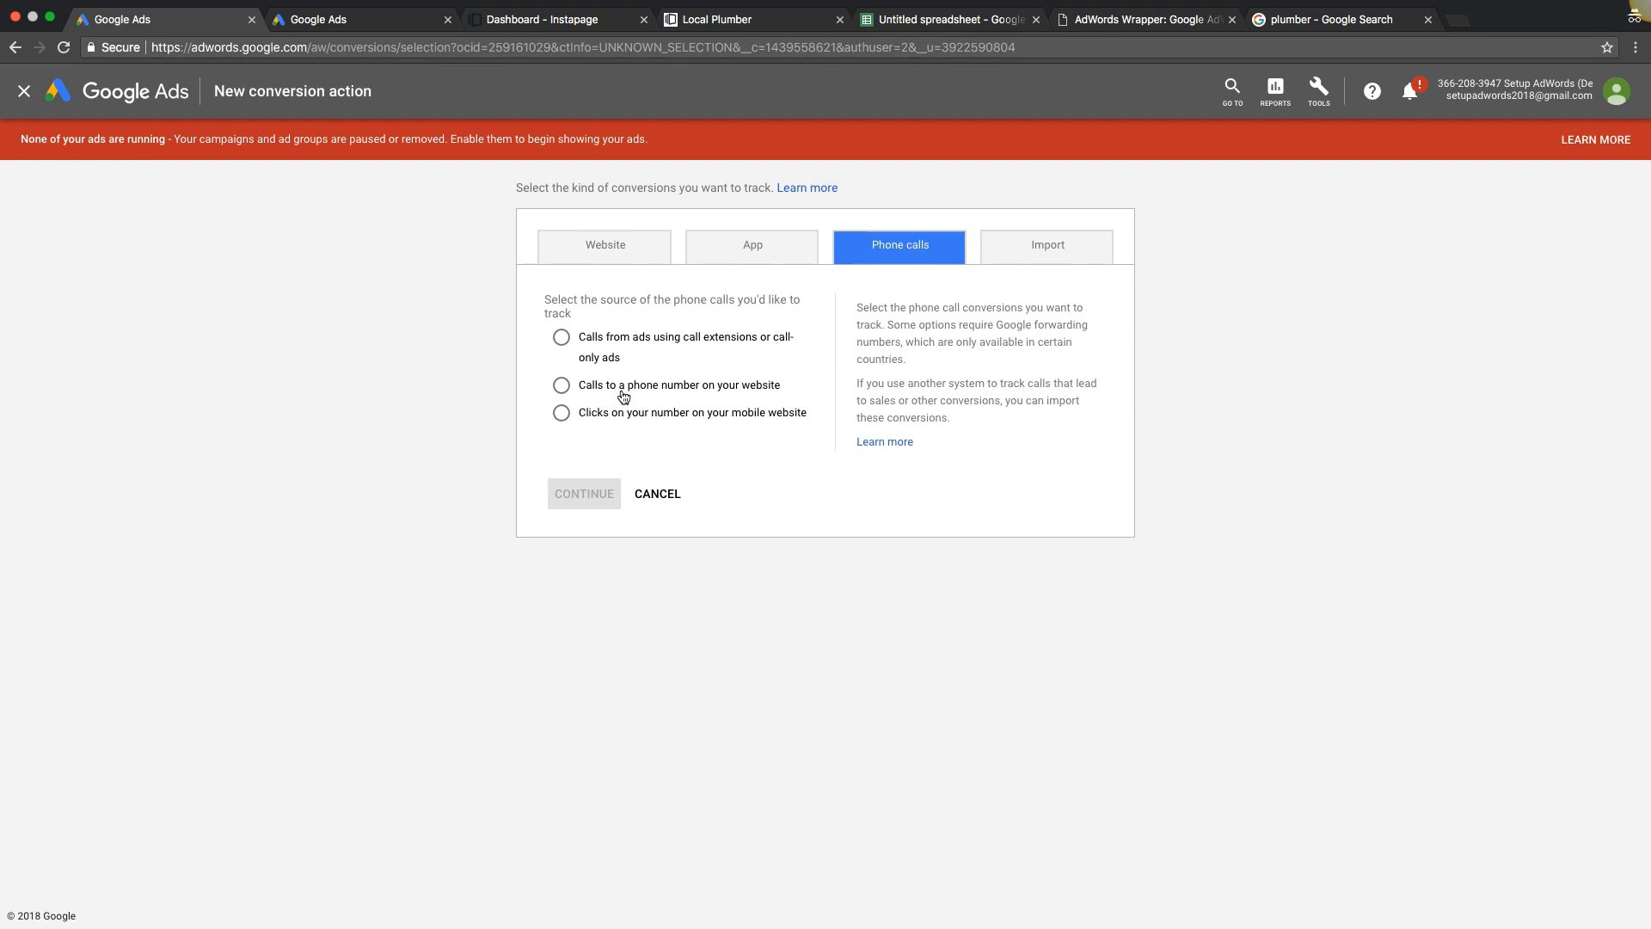
pyautogui.click(561, 385)
pyautogui.click(593, 486)
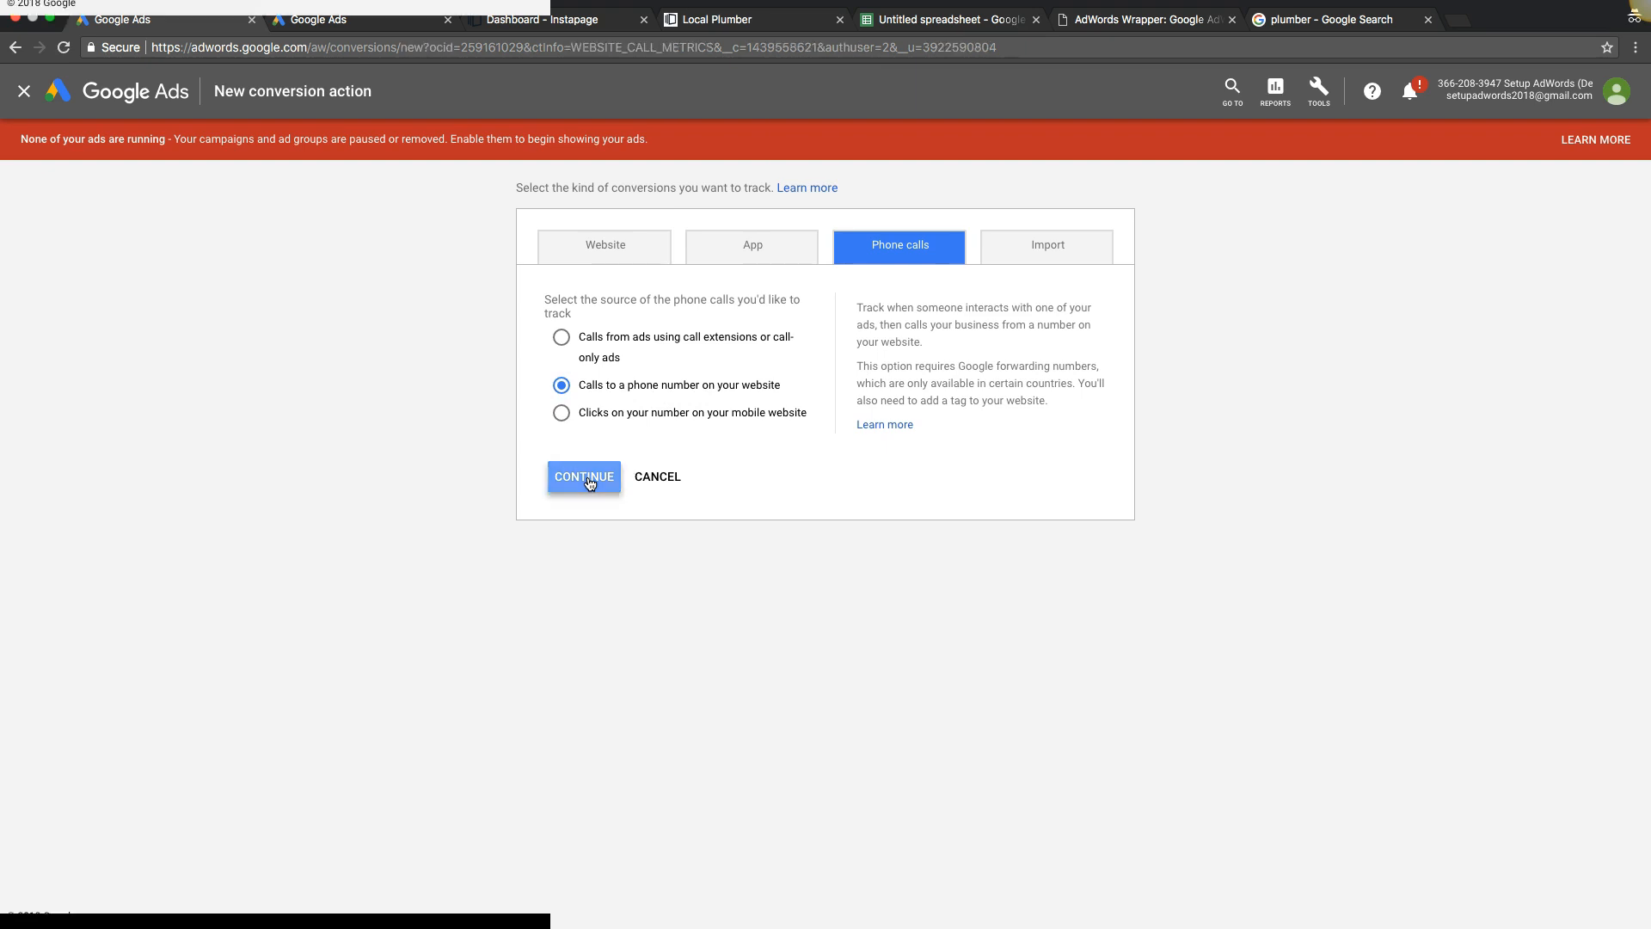
# Name the conversion action "plumber website calls" and choose not to use a value.
pyautogui.write('p')
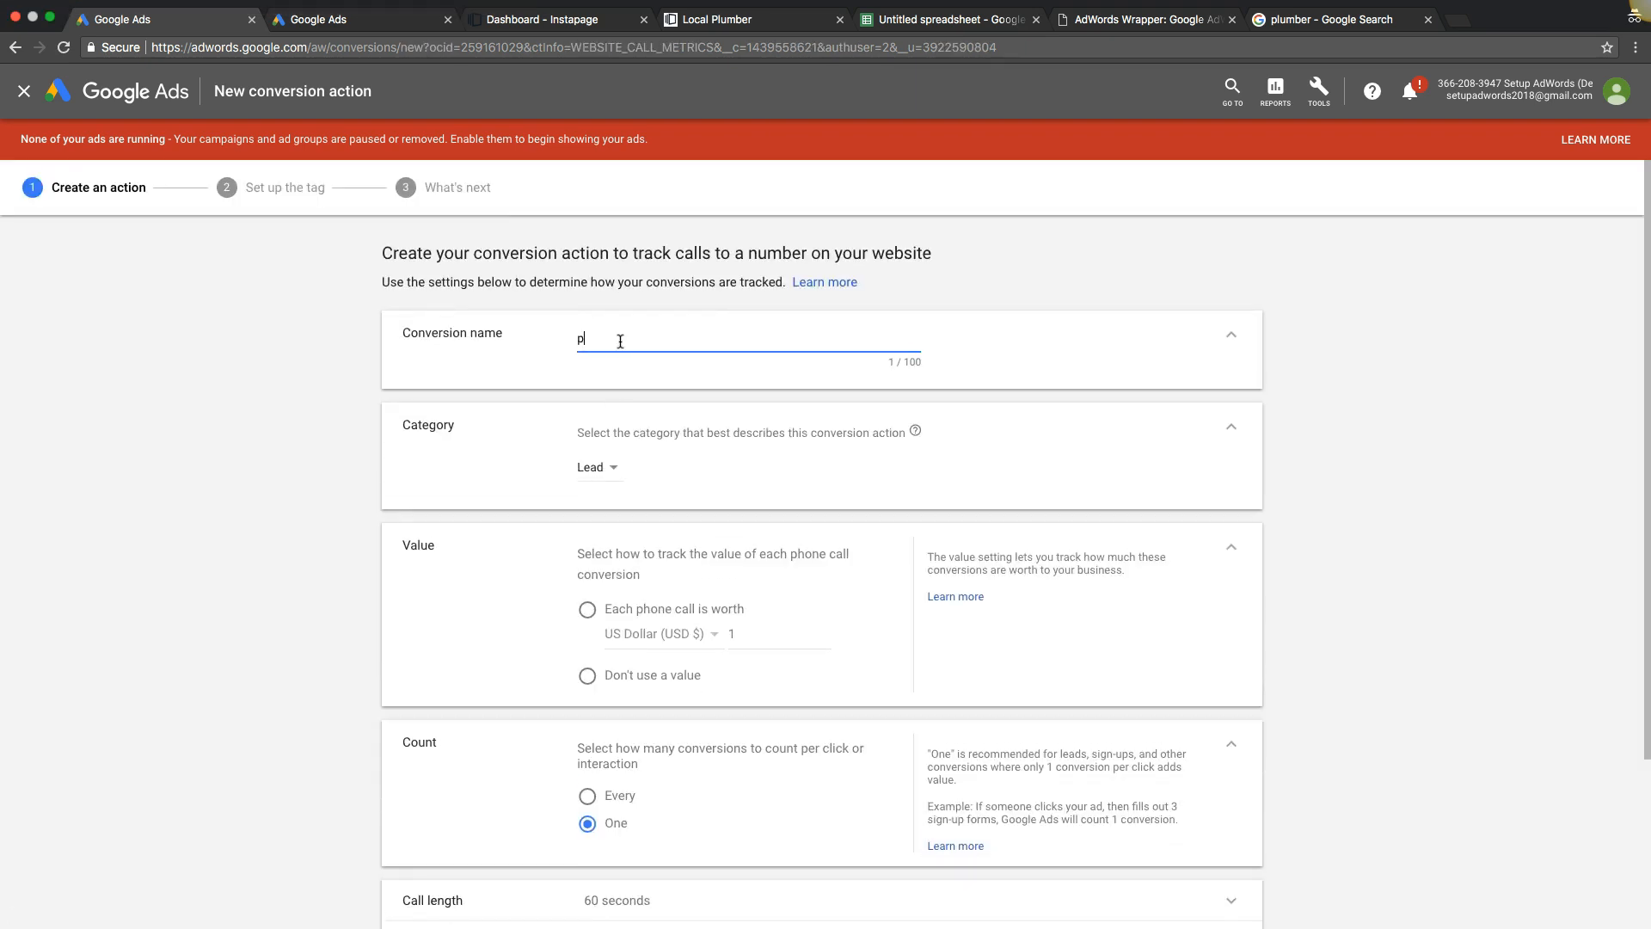
pyautogui.write('lumber website calls')
pyautogui.scroll(-2, 374, 467)
pyautogui.scroll(-3, 371, 469)
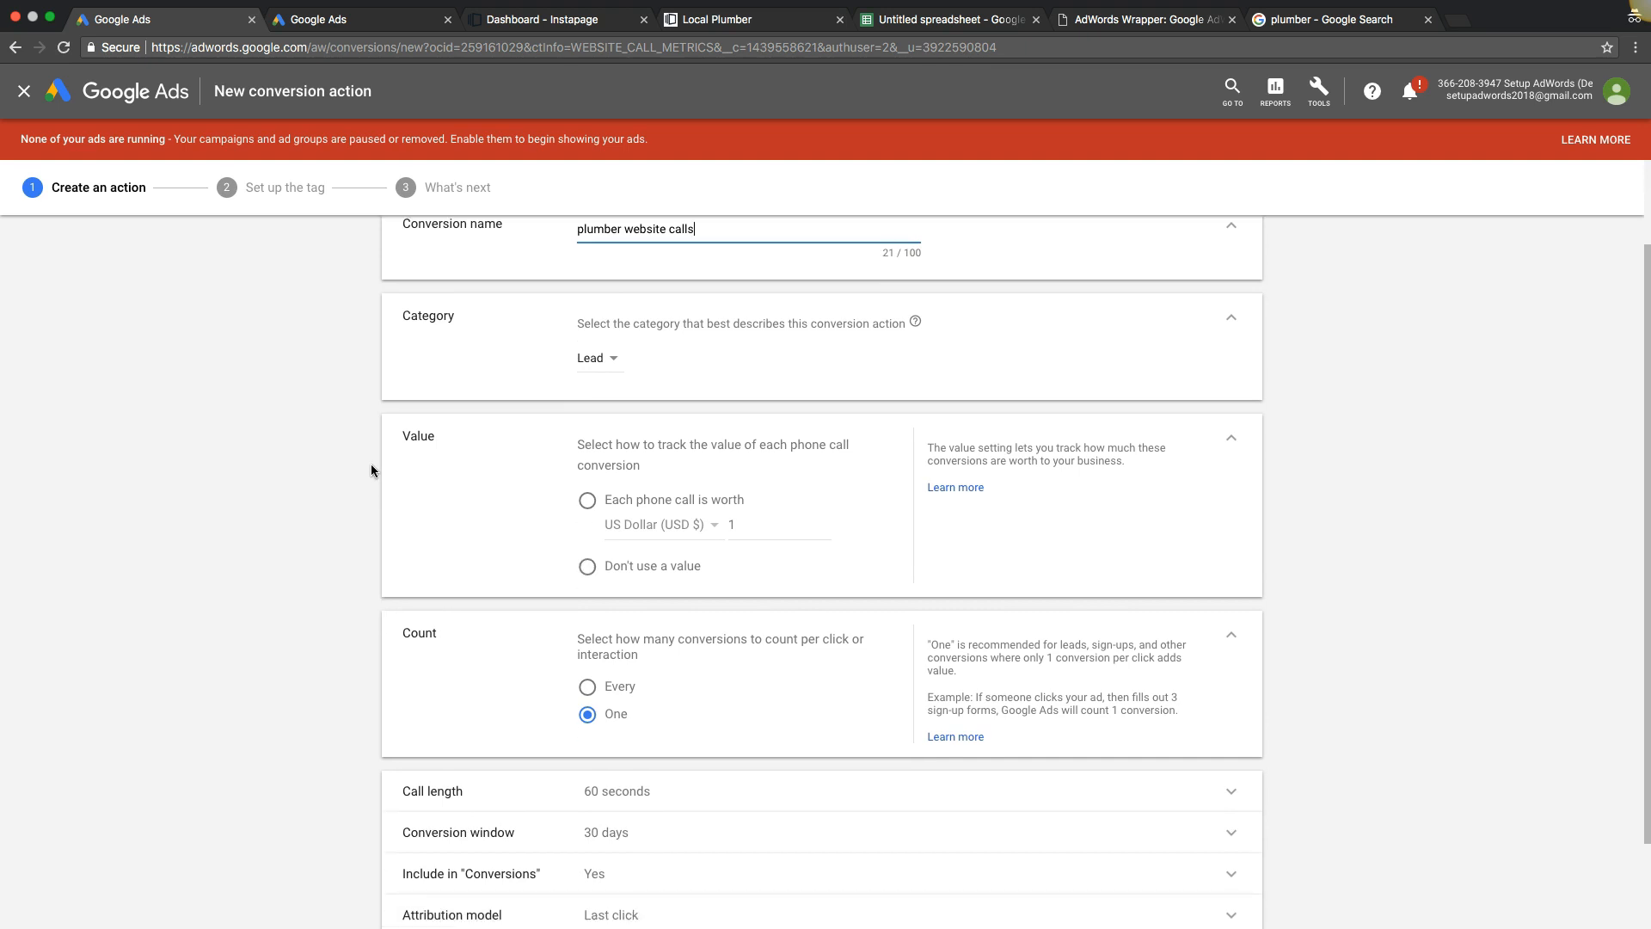
pyautogui.click(588, 482)
# Set the website calls action's minimum call length to 10 seconds and create the action.
pyautogui.scroll(-2, 385, 520)
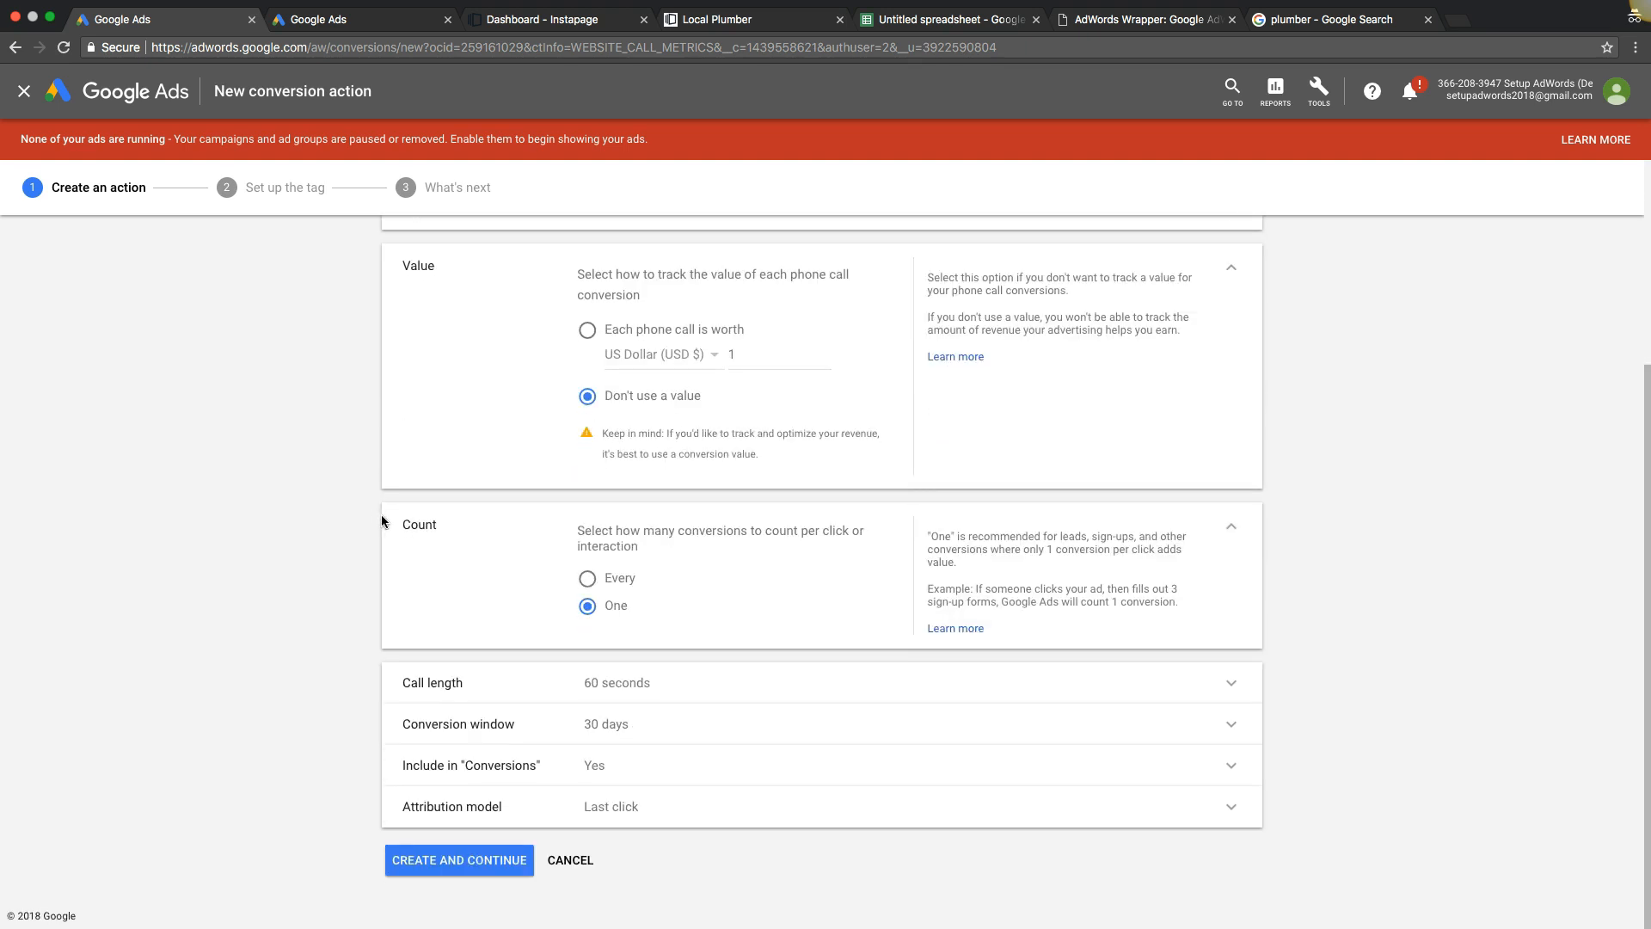
pyautogui.click(590, 679)
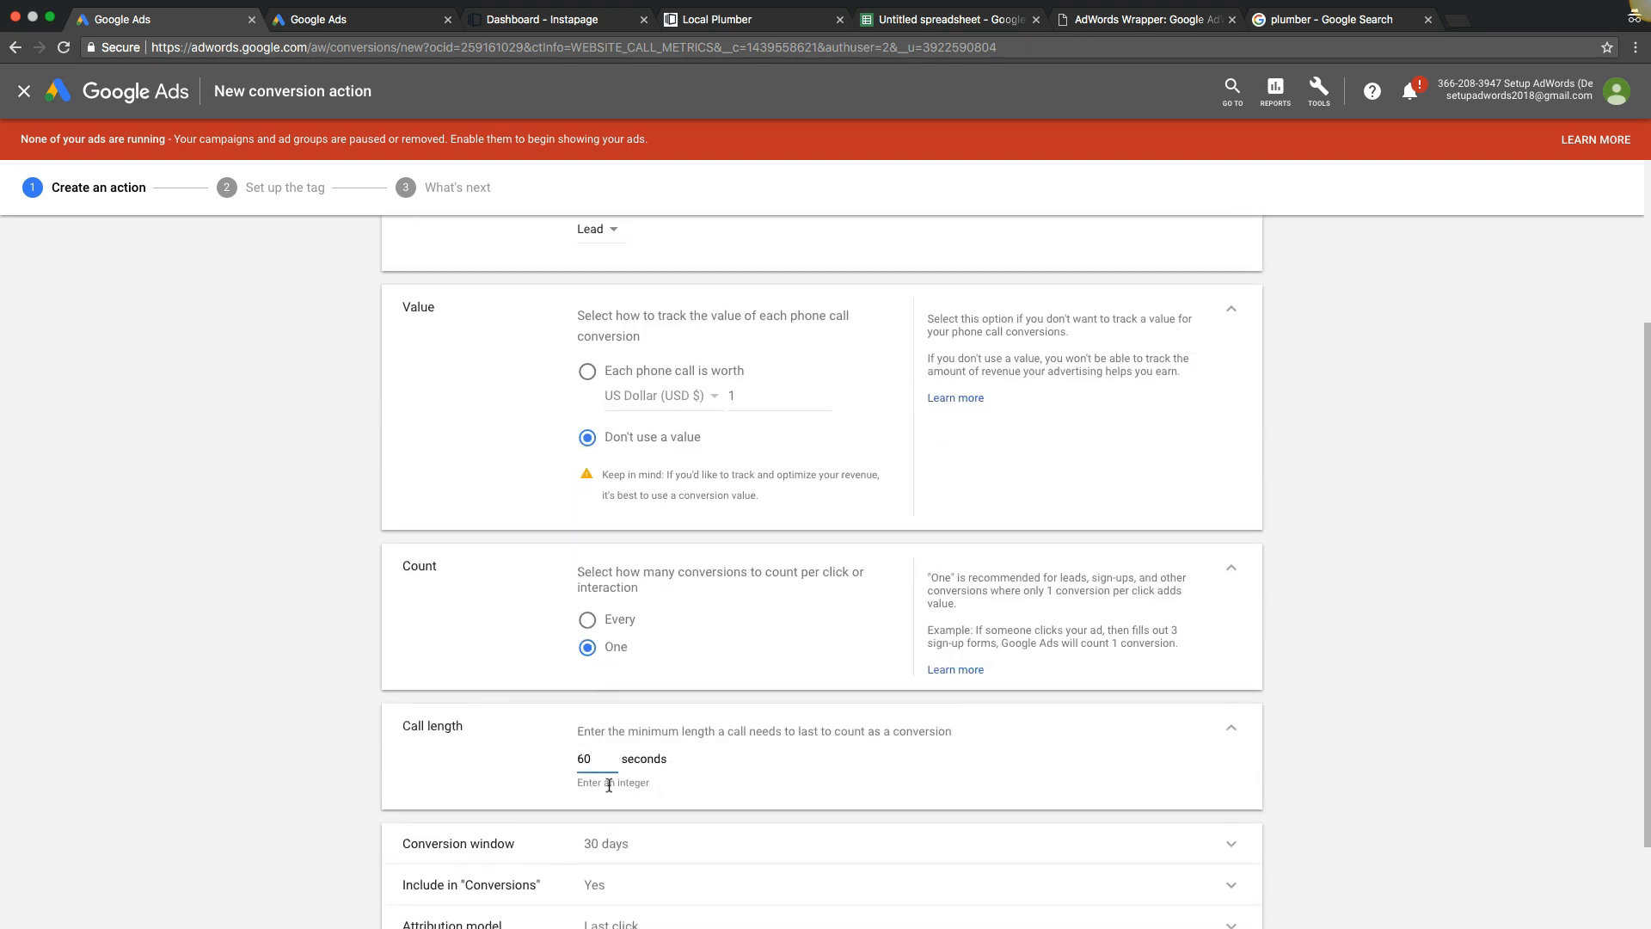
pyautogui.moveTo(593, 757); pyautogui.dragTo(553, 756)
pyautogui.write('10')
pyautogui.scroll(-3, 344, 679)
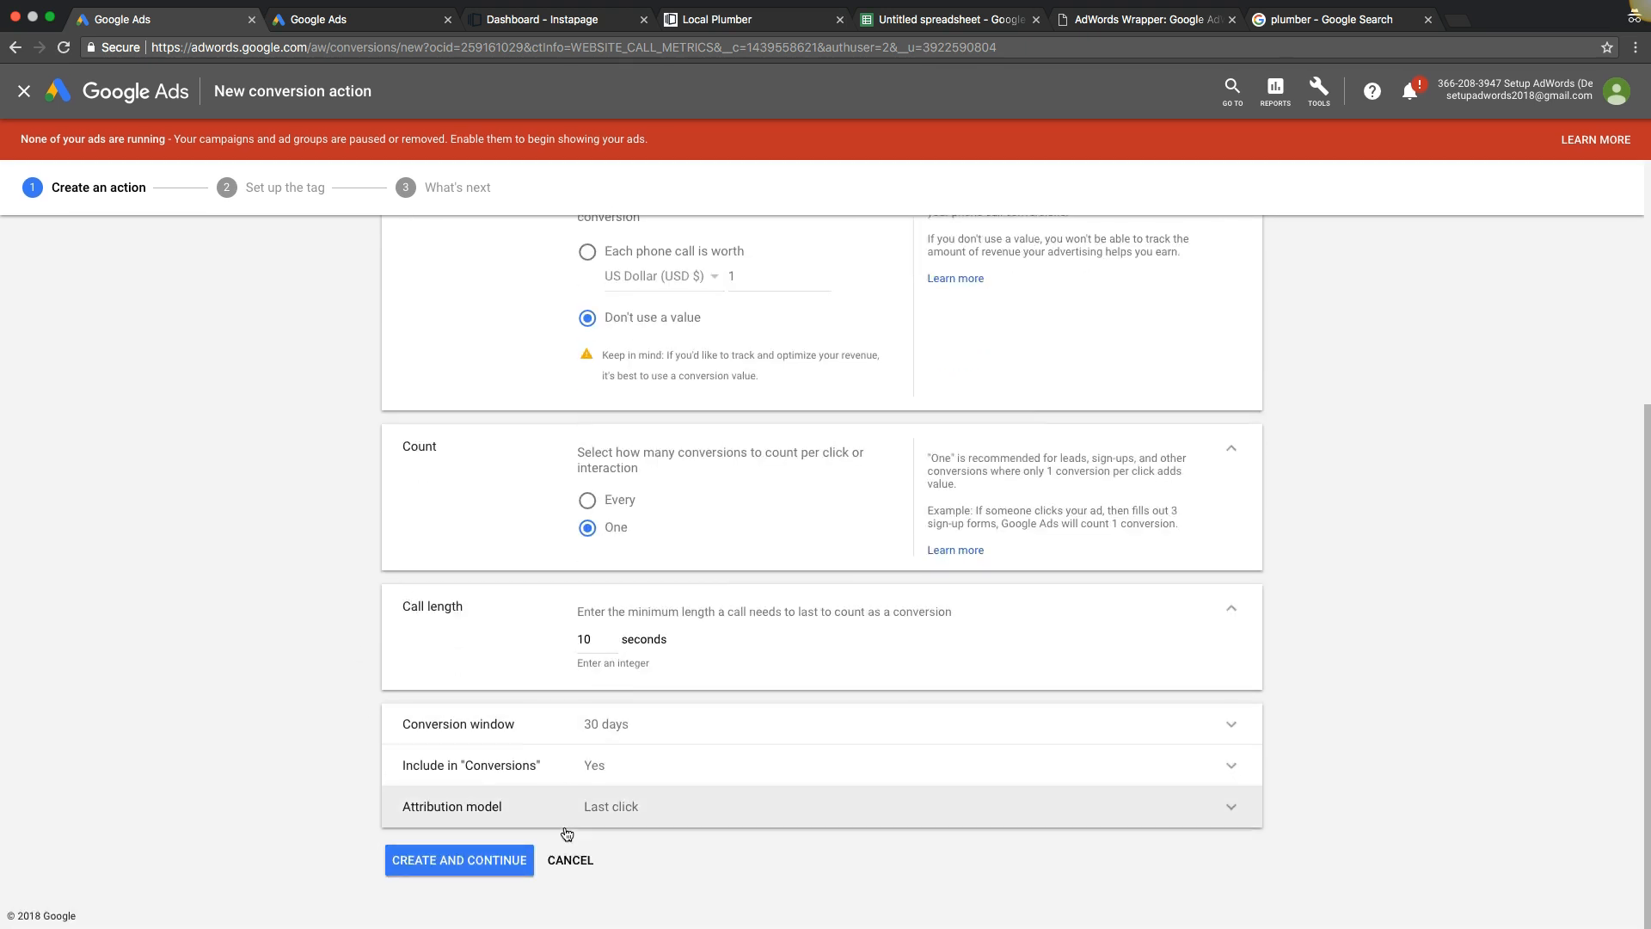
pyautogui.click(466, 861)
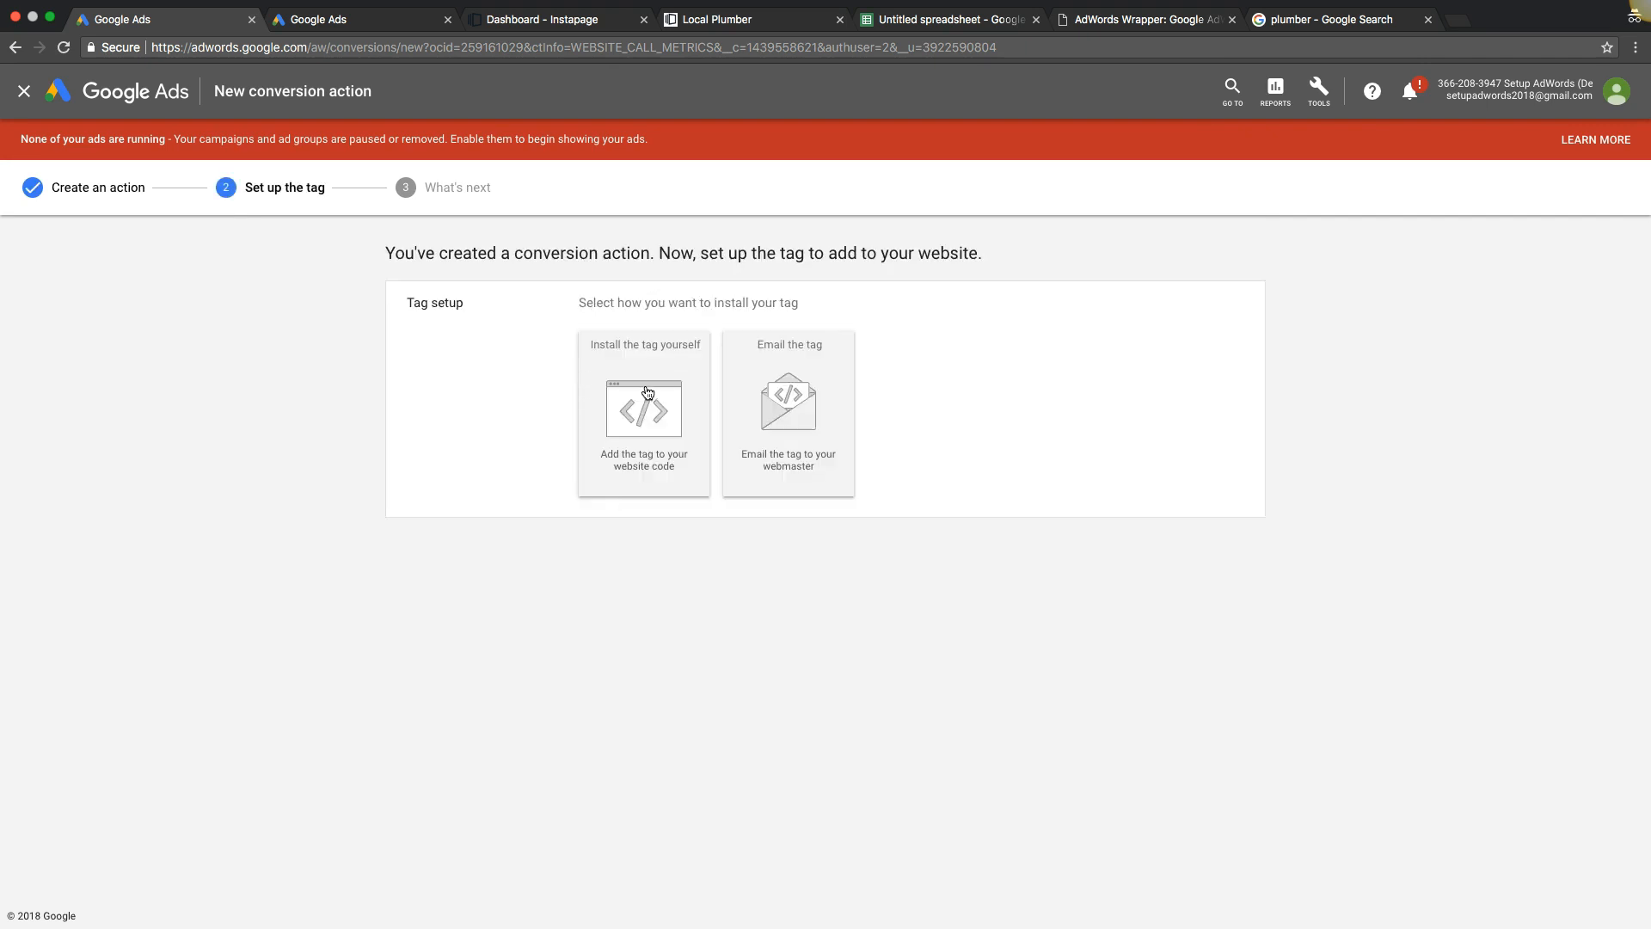
# Choose to install the tag yourself and go to the phone snippet options.
pyautogui.click(632, 375)
pyautogui.scroll(-2, 414, 591)
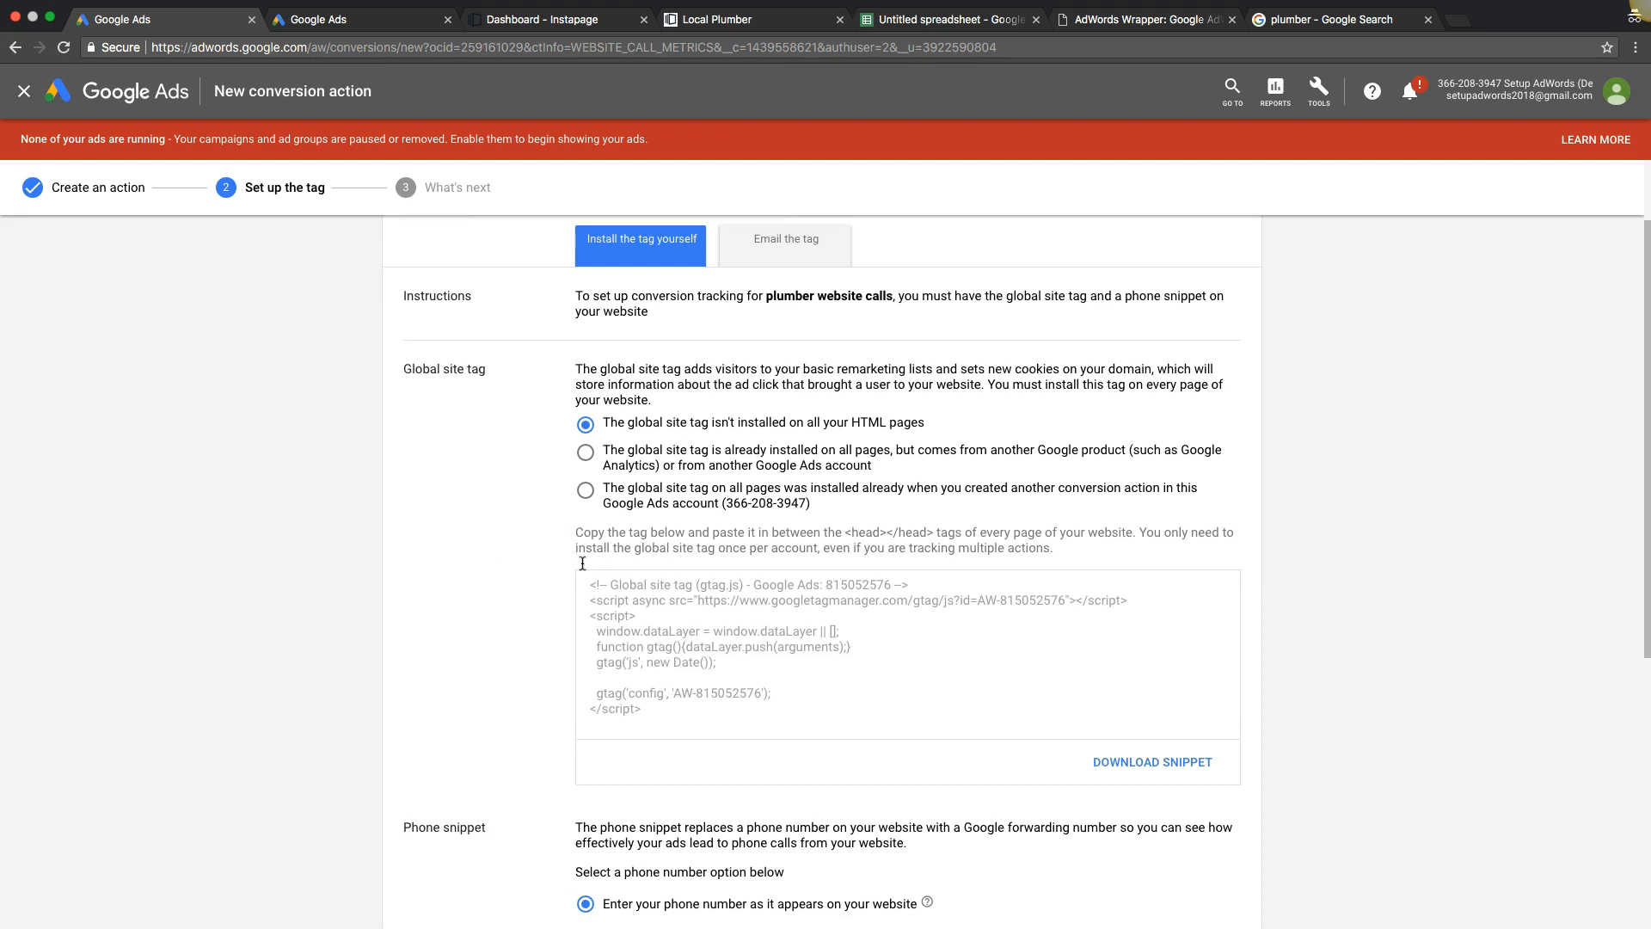
pyautogui.scroll(-5, 413, 532)
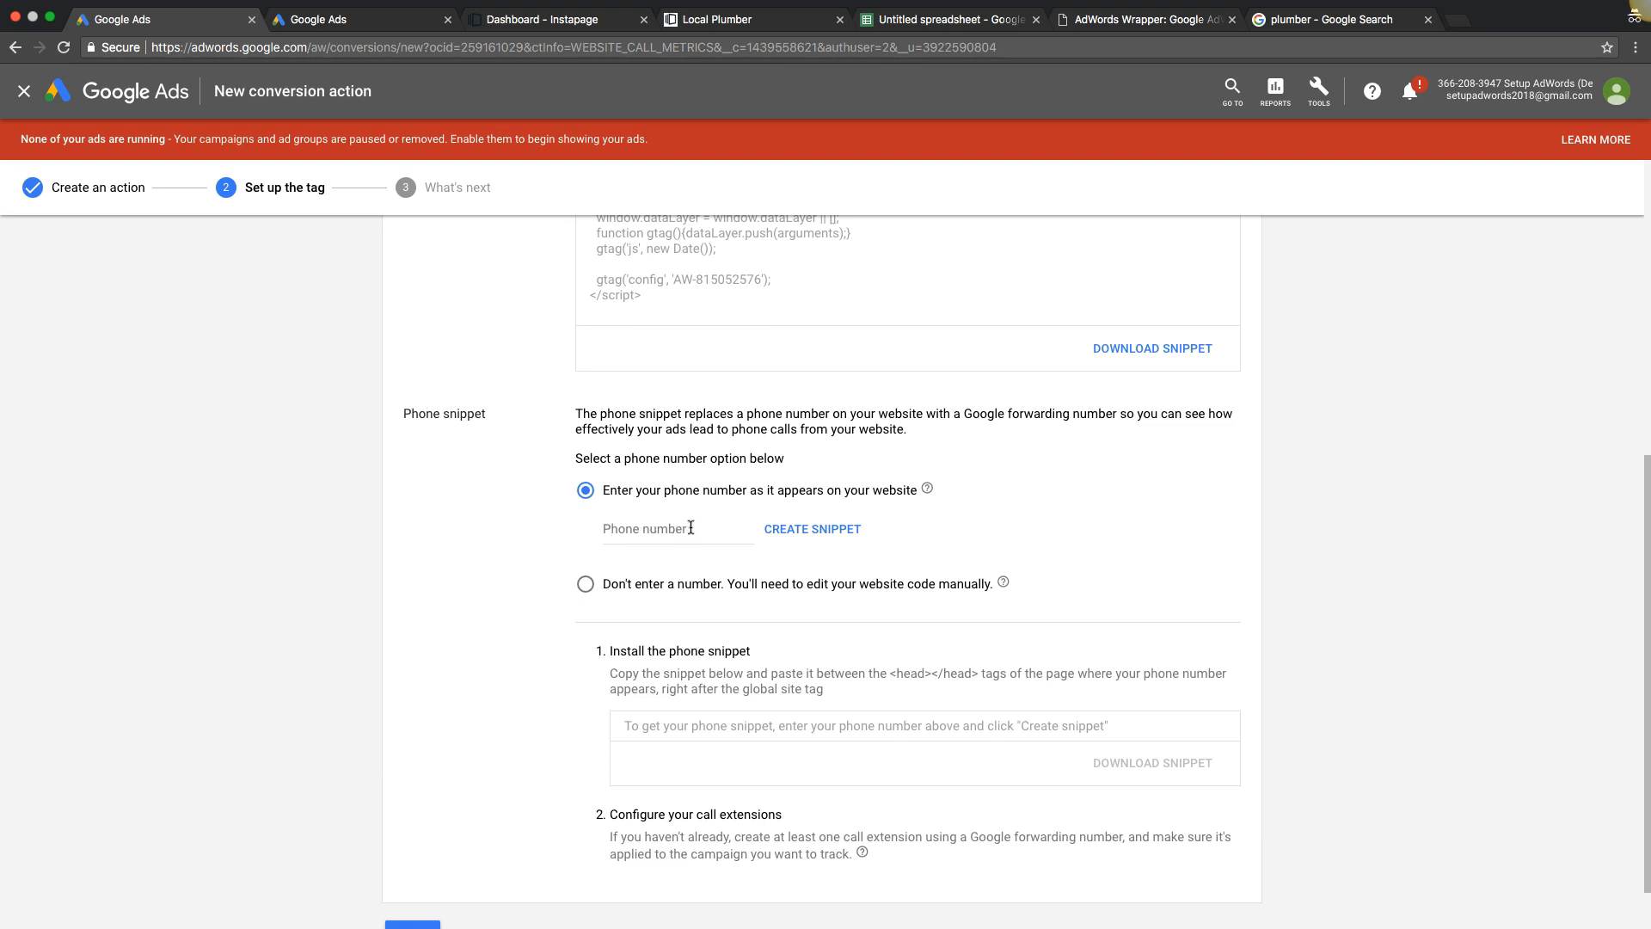
# Copy the business phone number from the Local Plumber page and create the Google Ads phone snippet with it.
pyautogui.click(684, 24)
pyautogui.moveTo(1238, 101); pyautogui.dragTo(1115, 92)
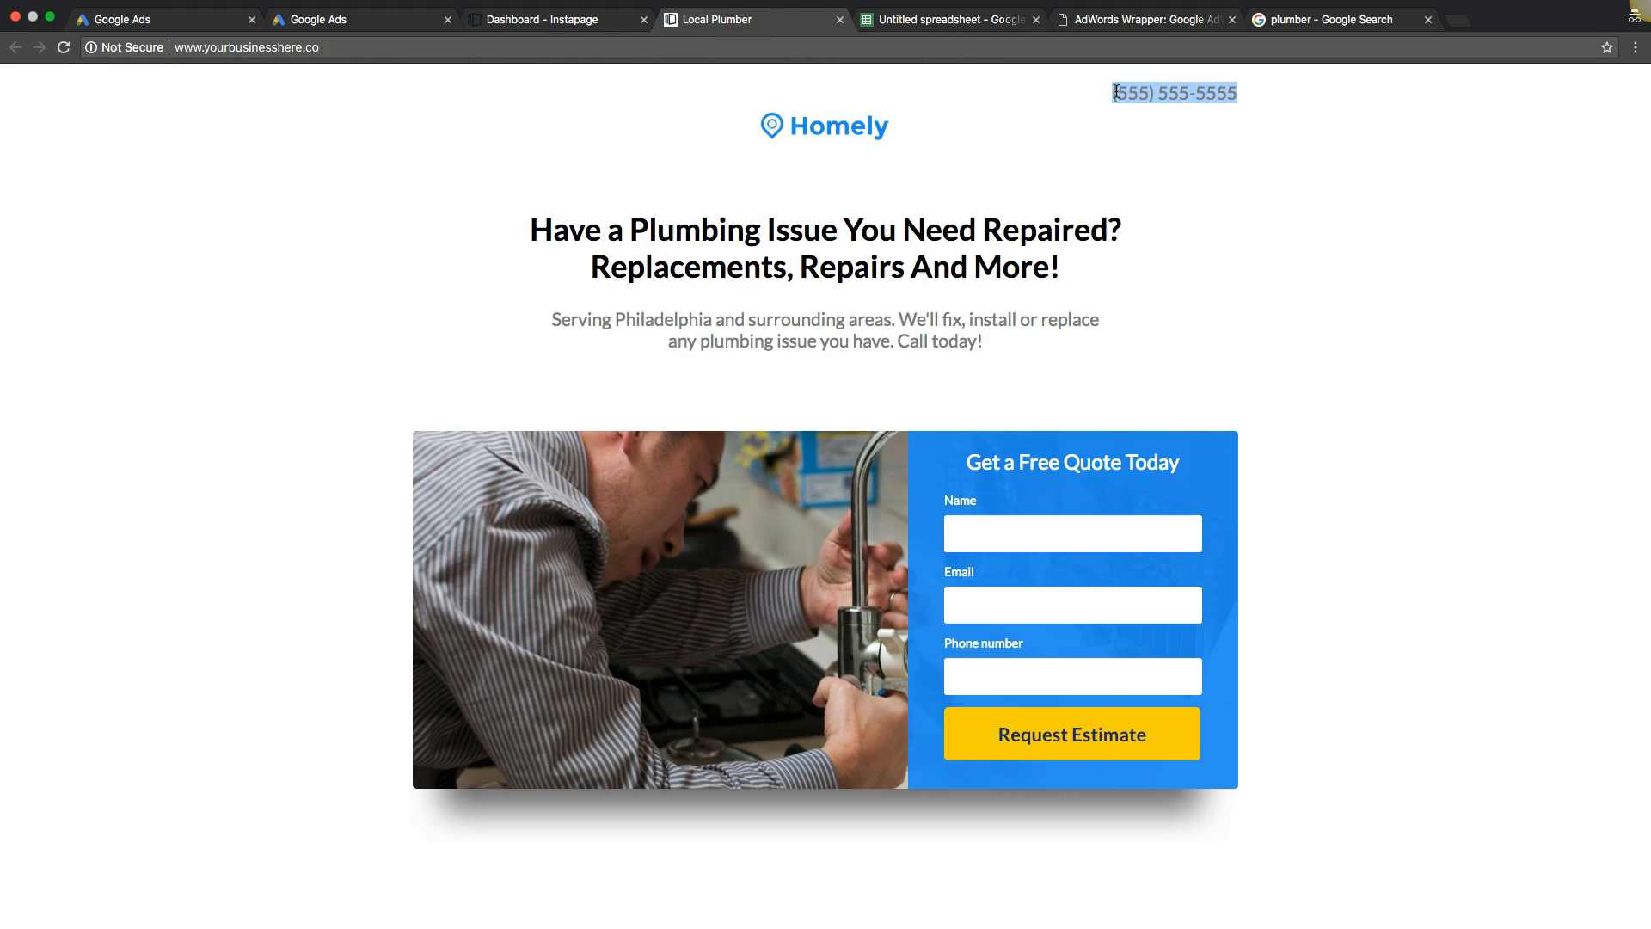
pyautogui.tripleClick(1185, 93)
pyautogui.press('super+c')
pyautogui.click(211, 28)
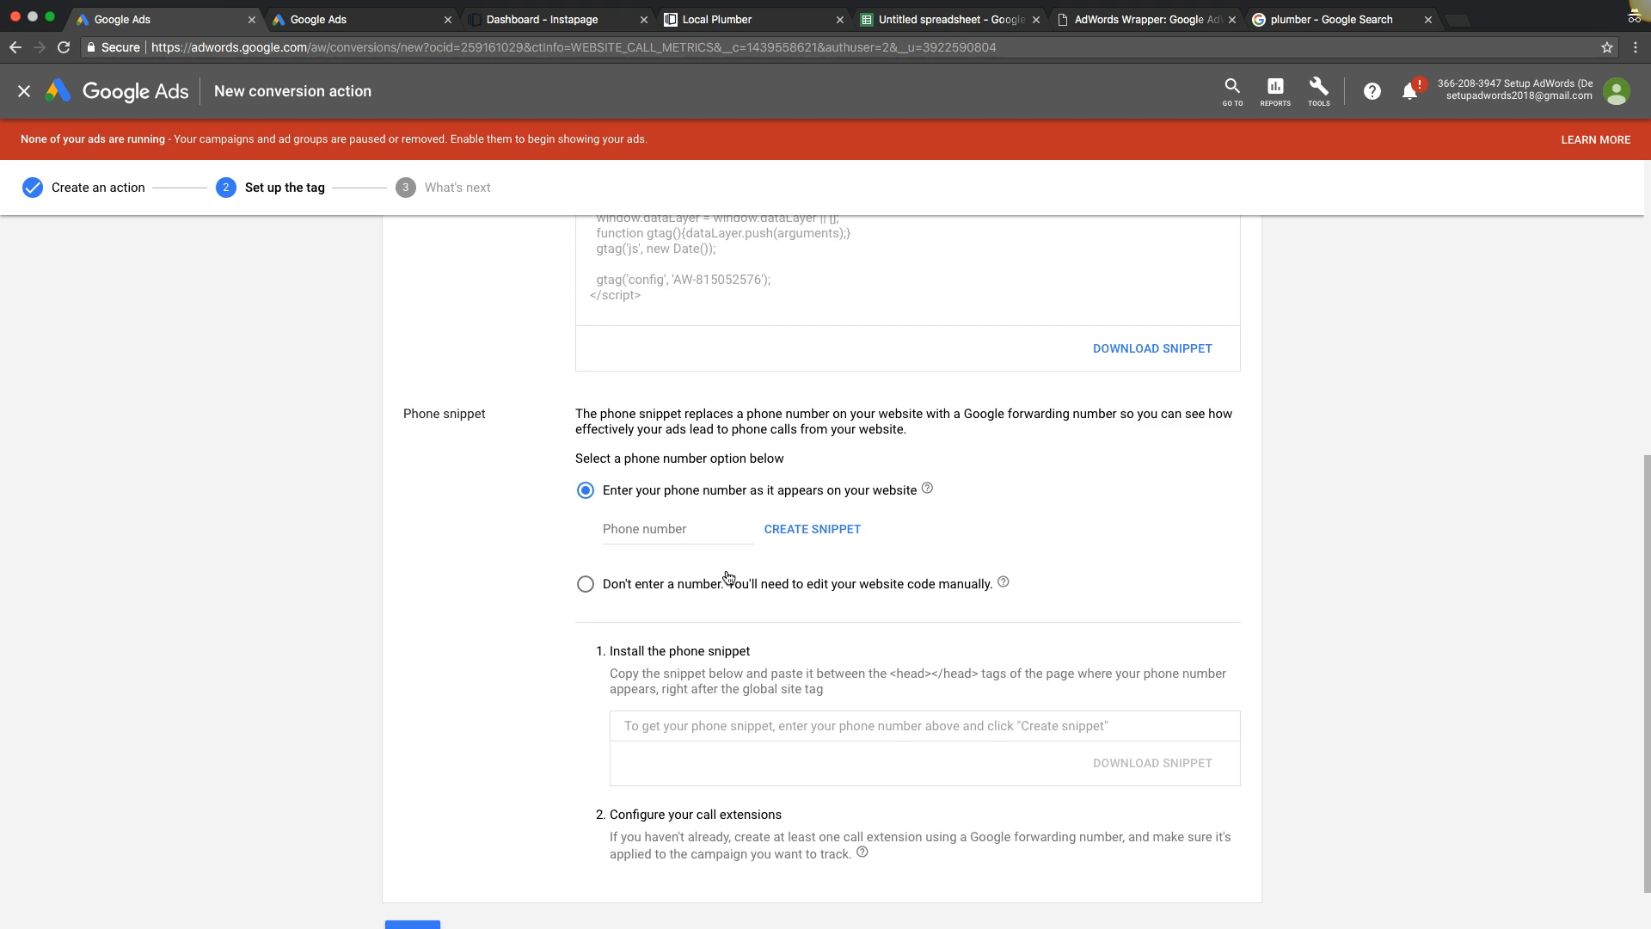
pyautogui.click(630, 529)
pyautogui.press('super+v')
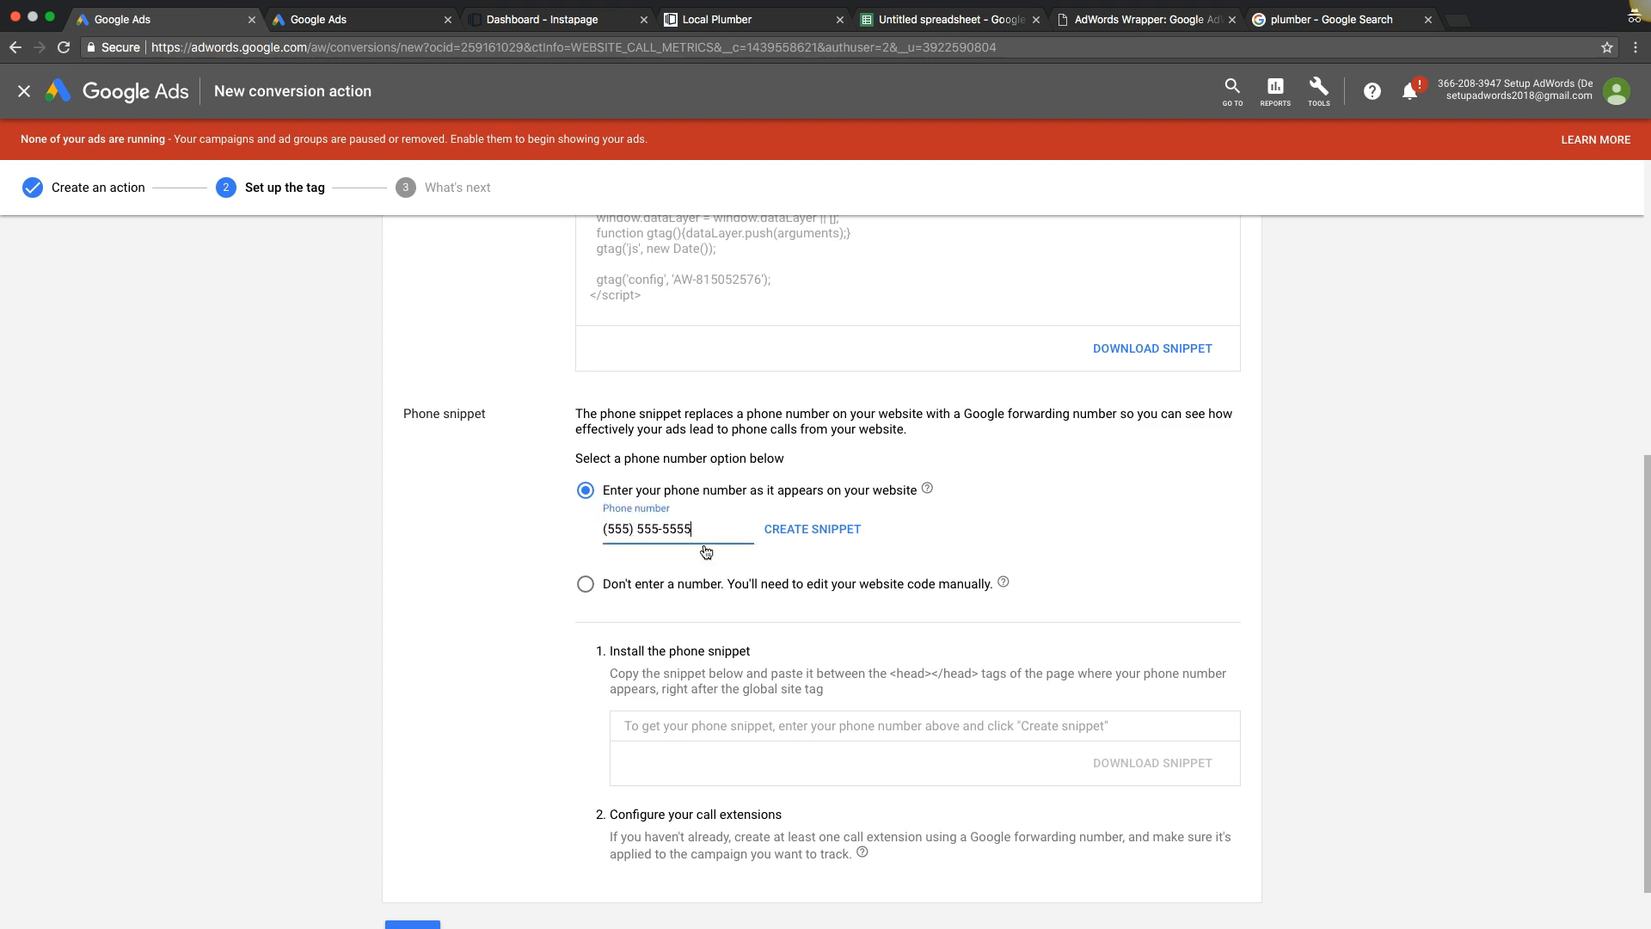
pyautogui.click(809, 533)
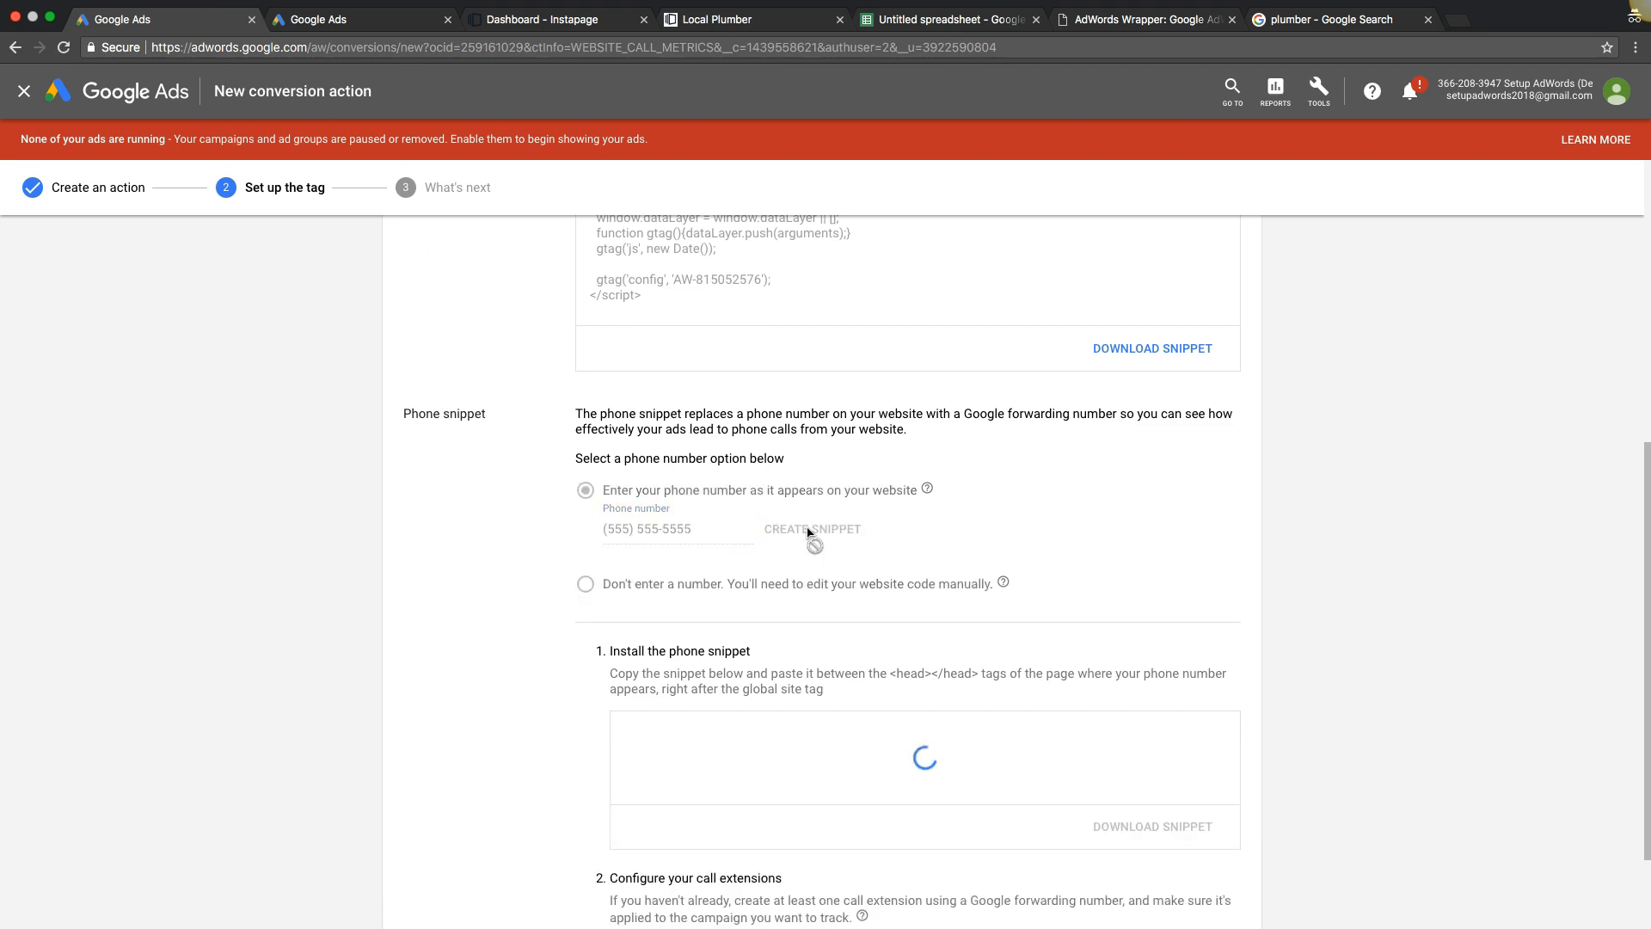
# Copy the phone snippet, switch to Instapage, and open Generic Landing Page from the (Generic) AdWords Training Pages group.
pyautogui.scroll(-3, 398, 636)
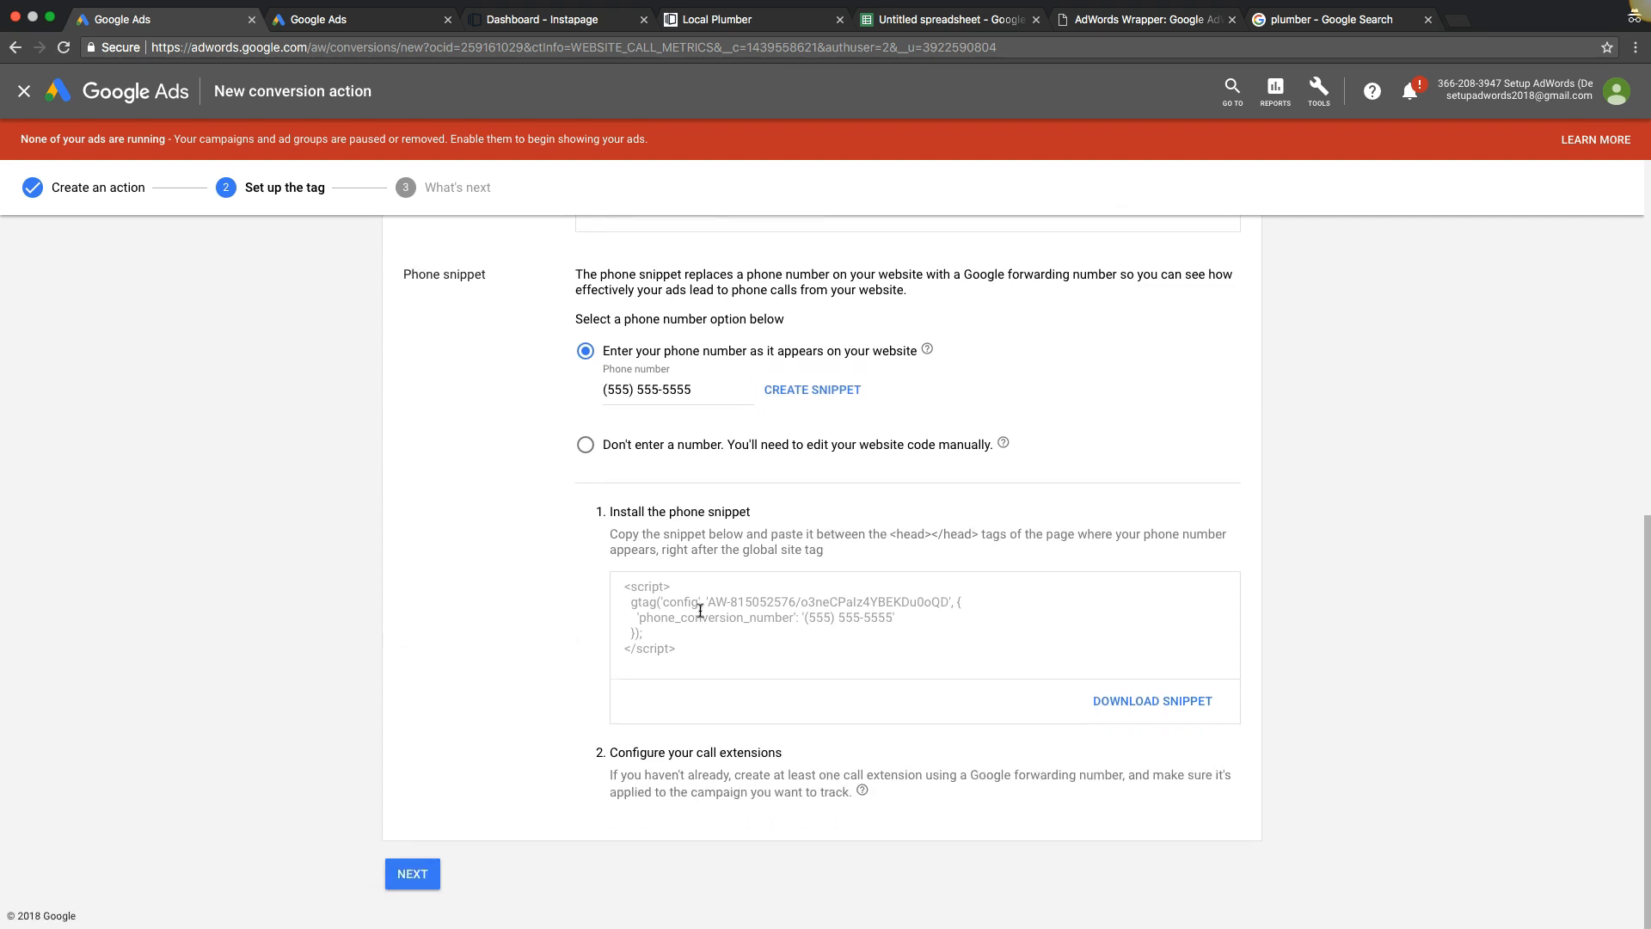
pyautogui.click(699, 611)
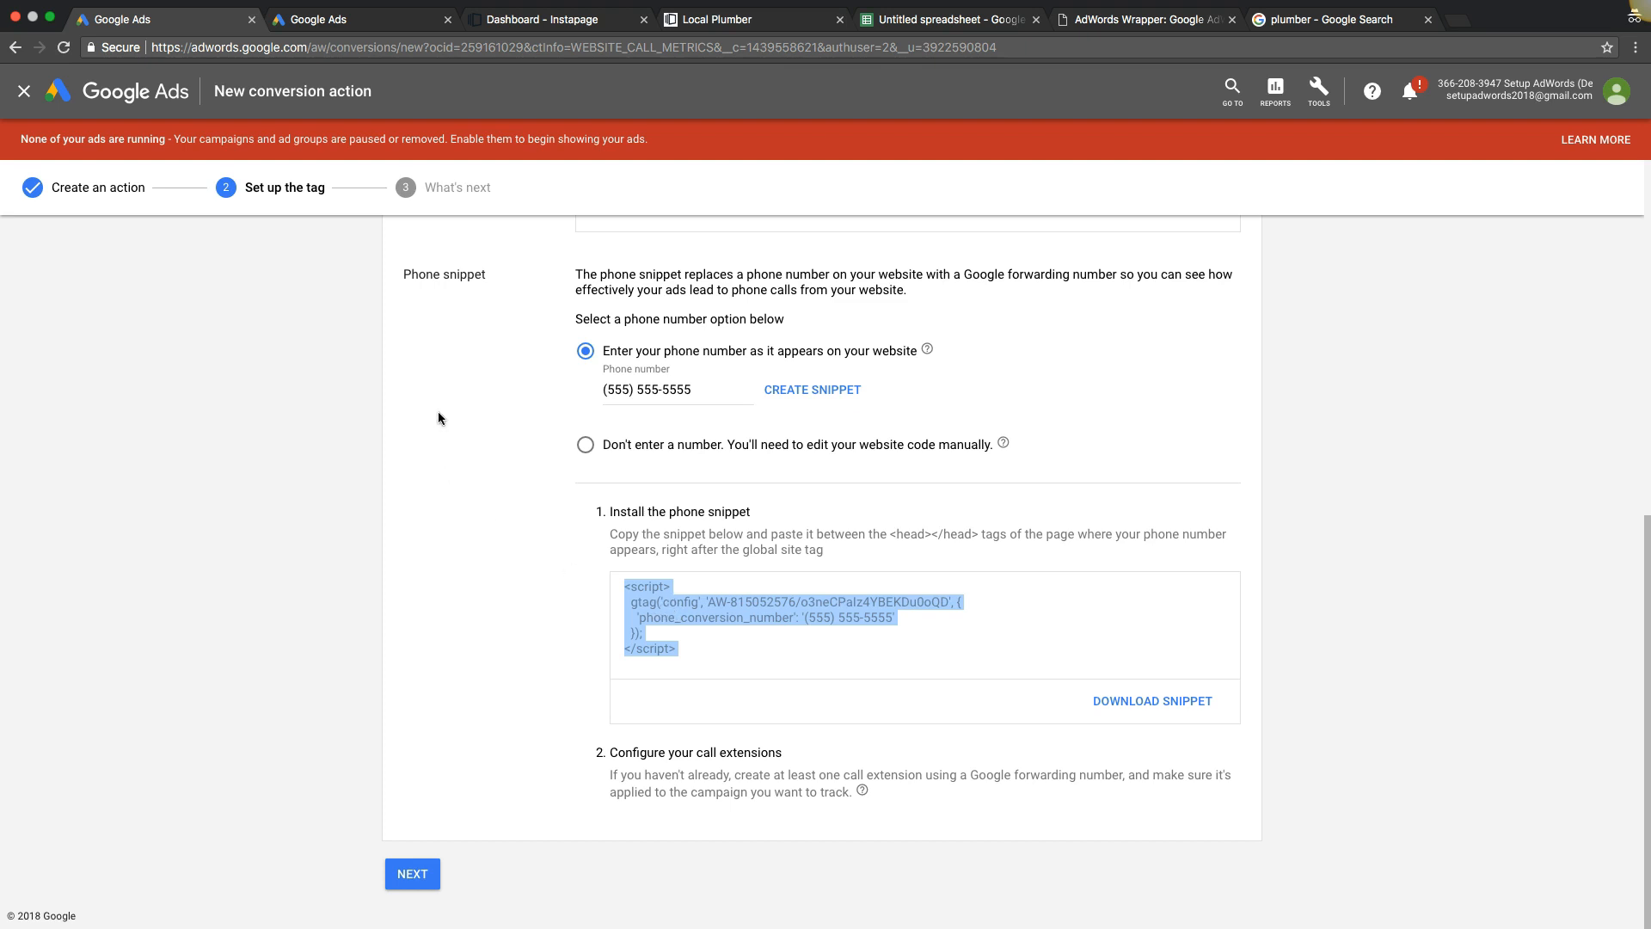
pyautogui.click(547, 26)
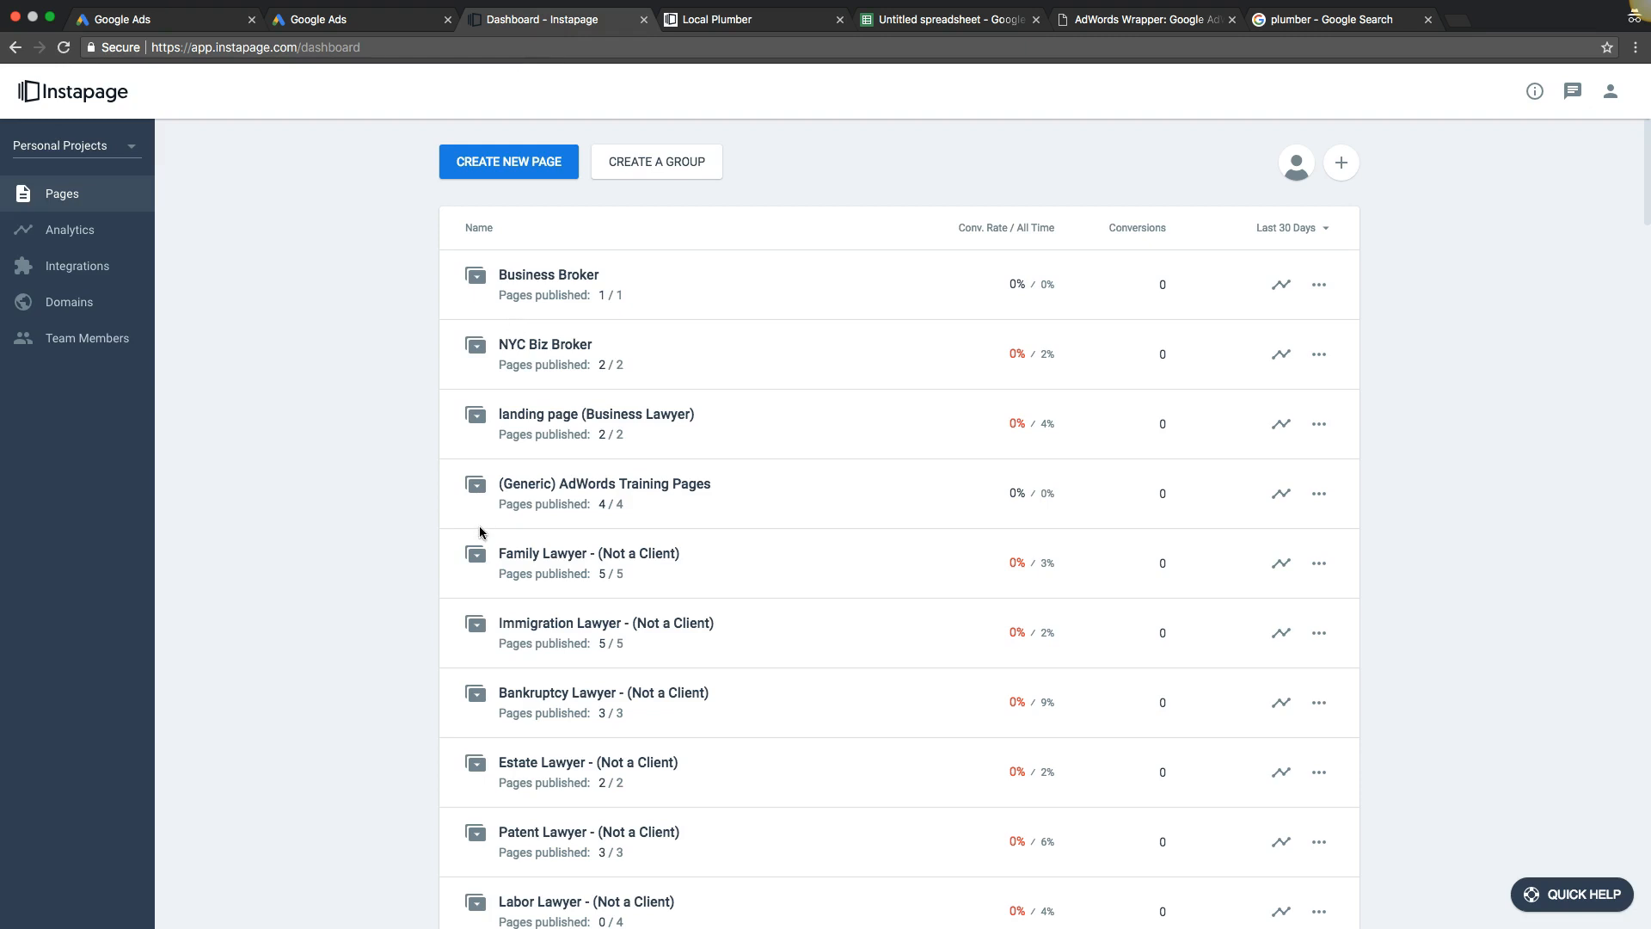
pyautogui.click(475, 487)
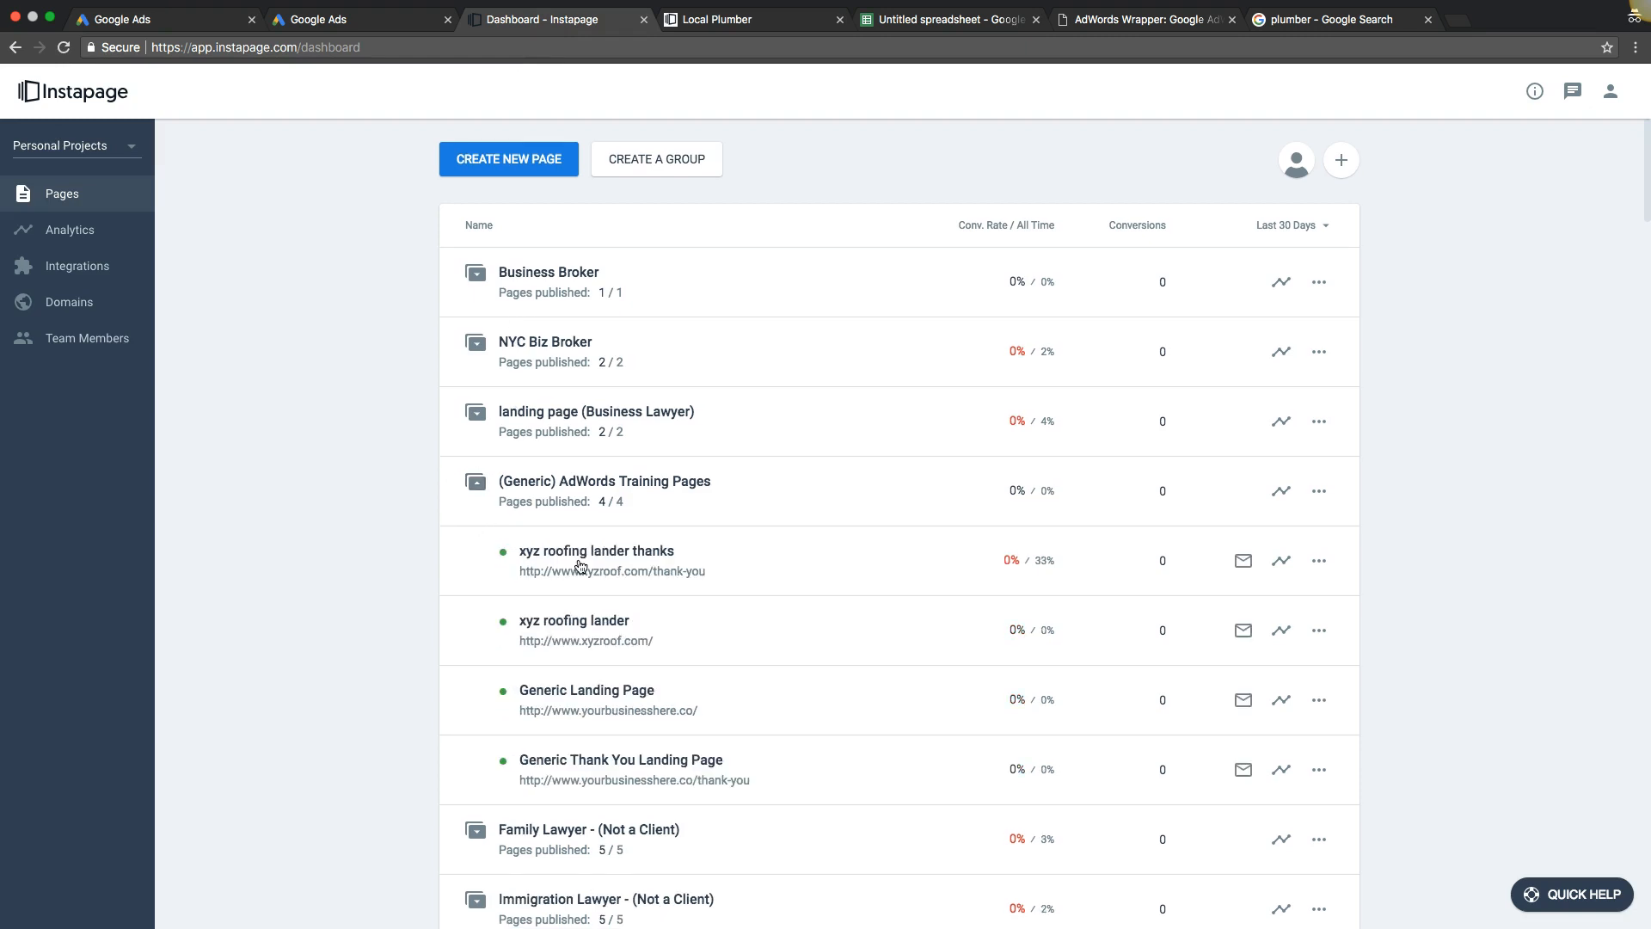
pyautogui.click(584, 693)
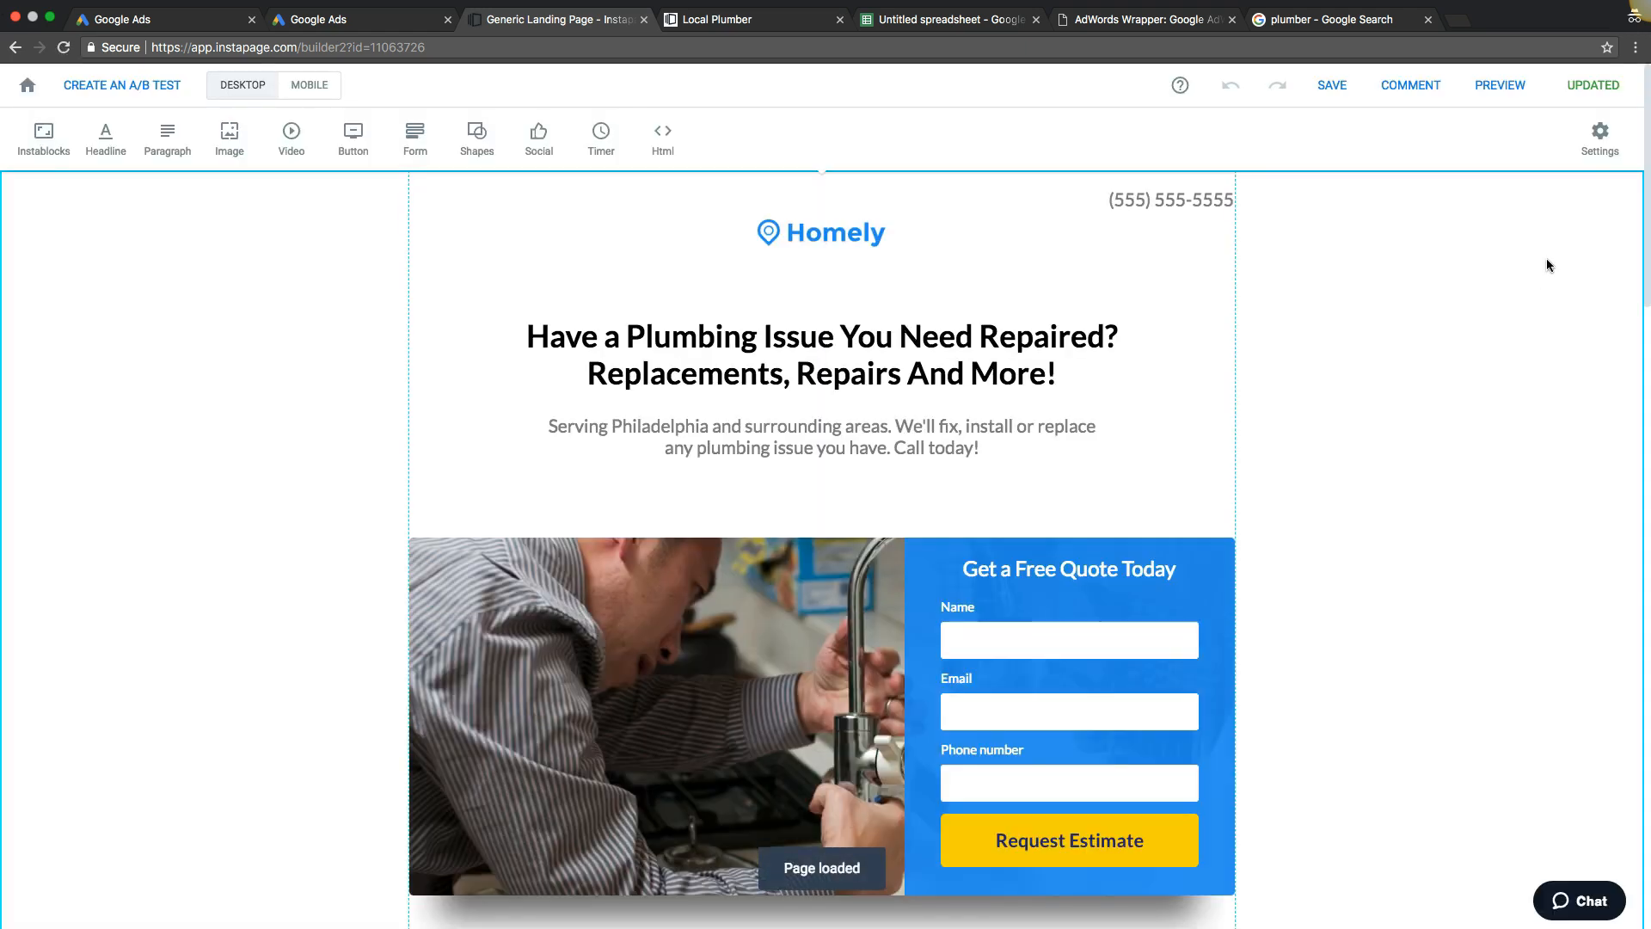
# Paste the phone snippet below the global site tag in the landing page's head code and remove the extra blank lines above it.
pyautogui.click(1597, 147)
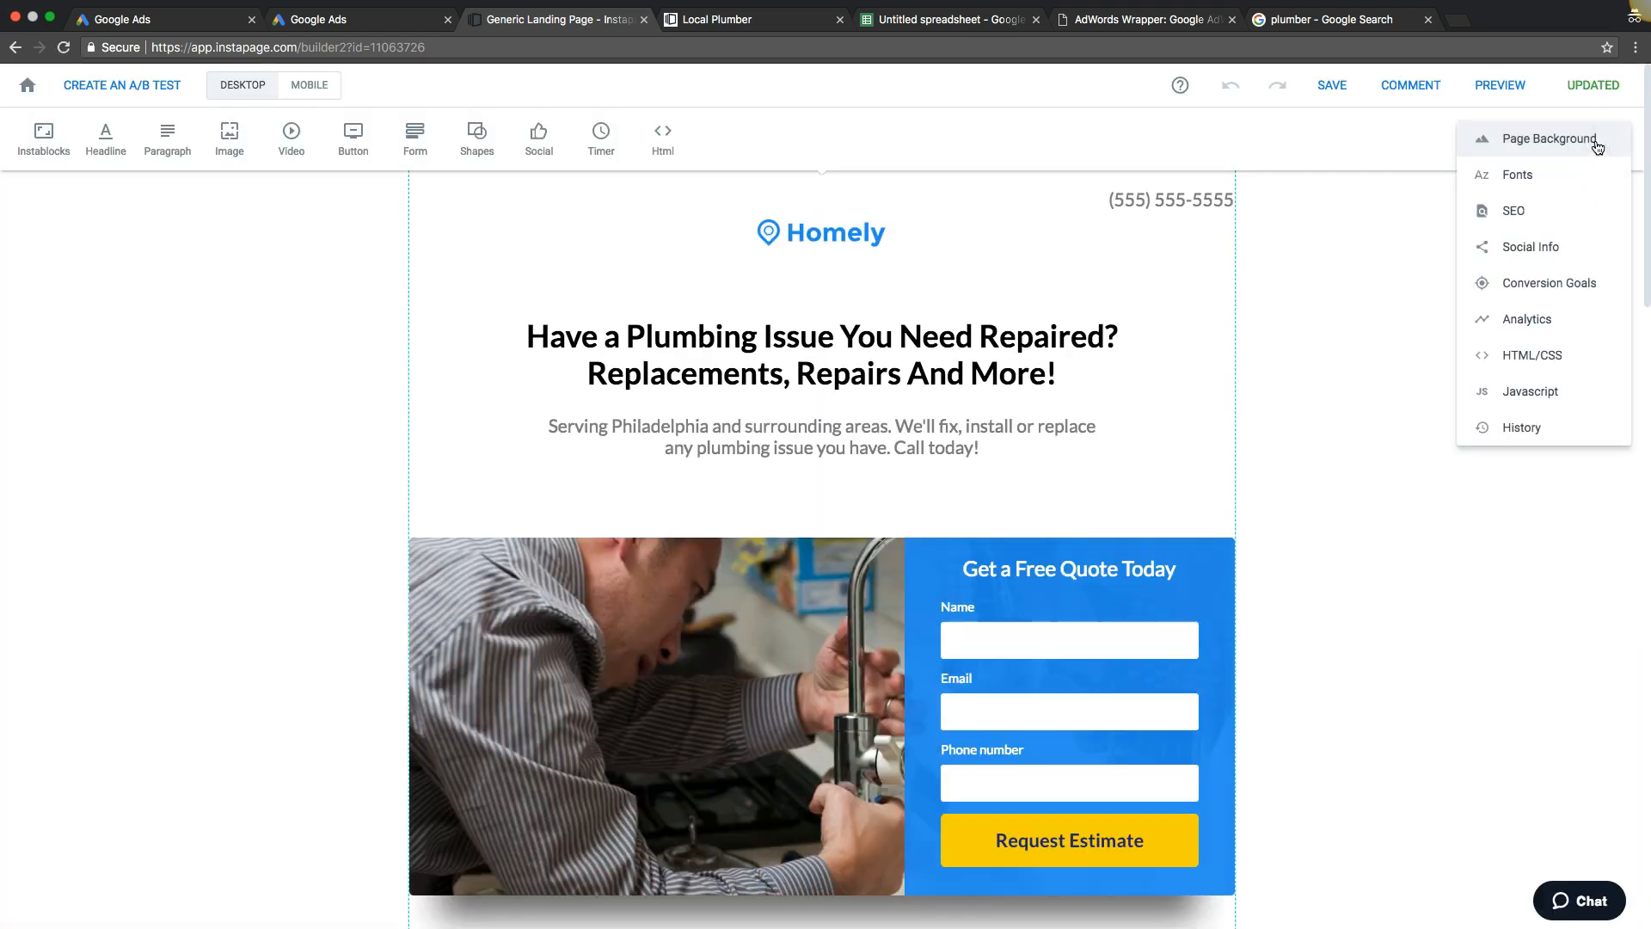
pyautogui.click(1556, 354)
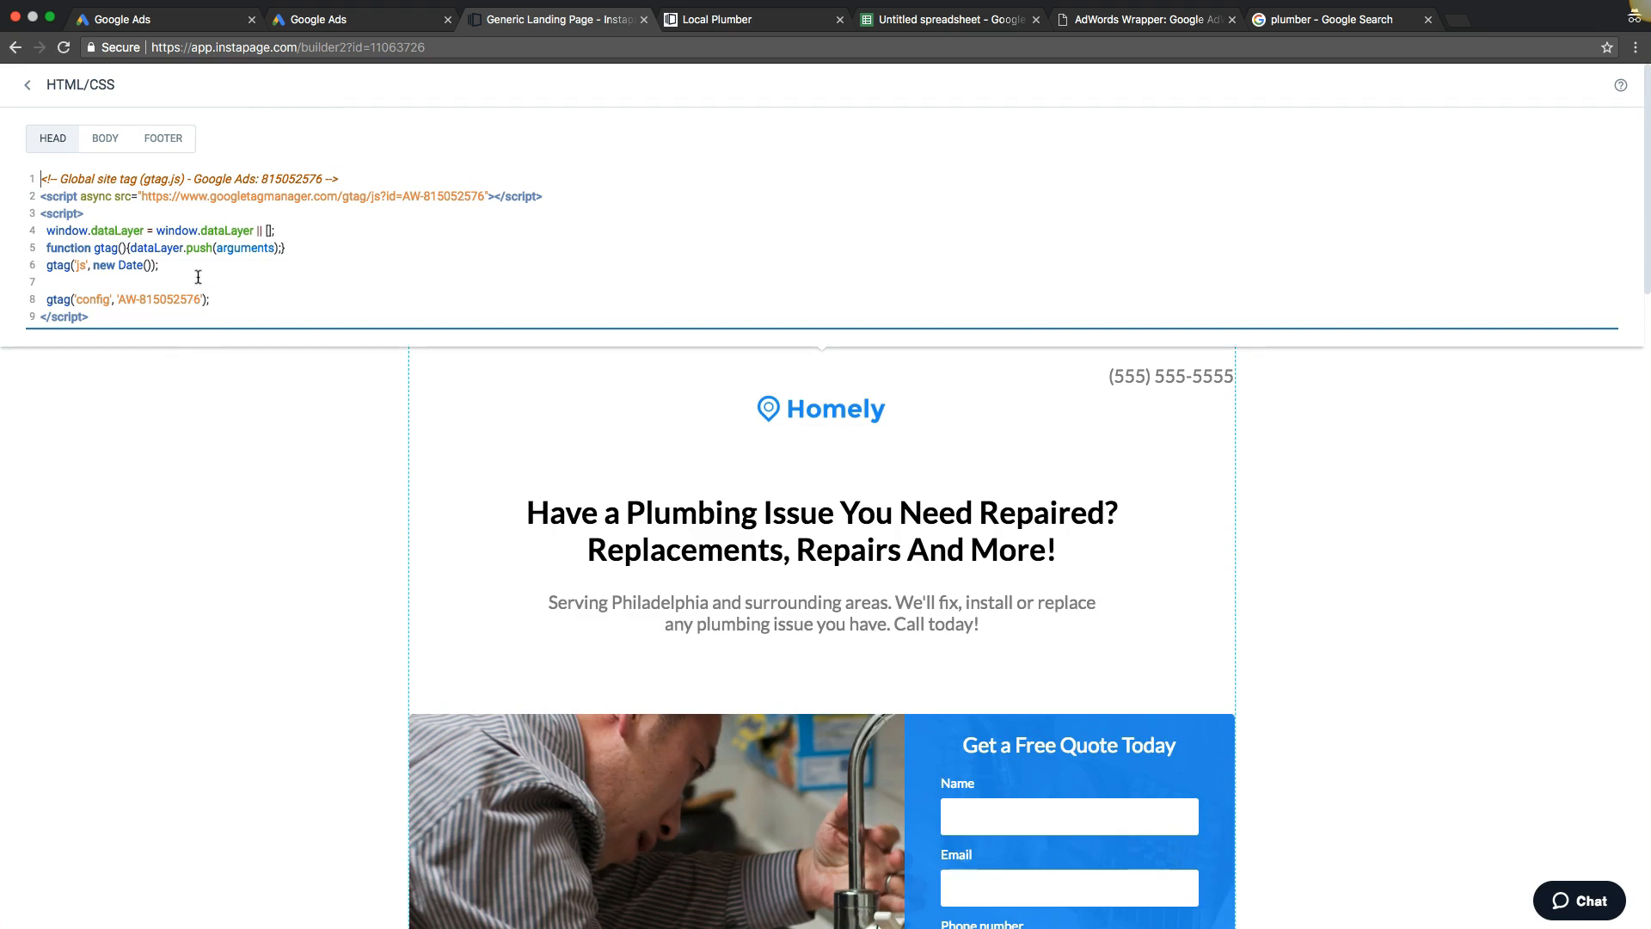
pyautogui.scroll(-2, 197, 314)
pyautogui.click(122, 314)
pyautogui.press('Return')
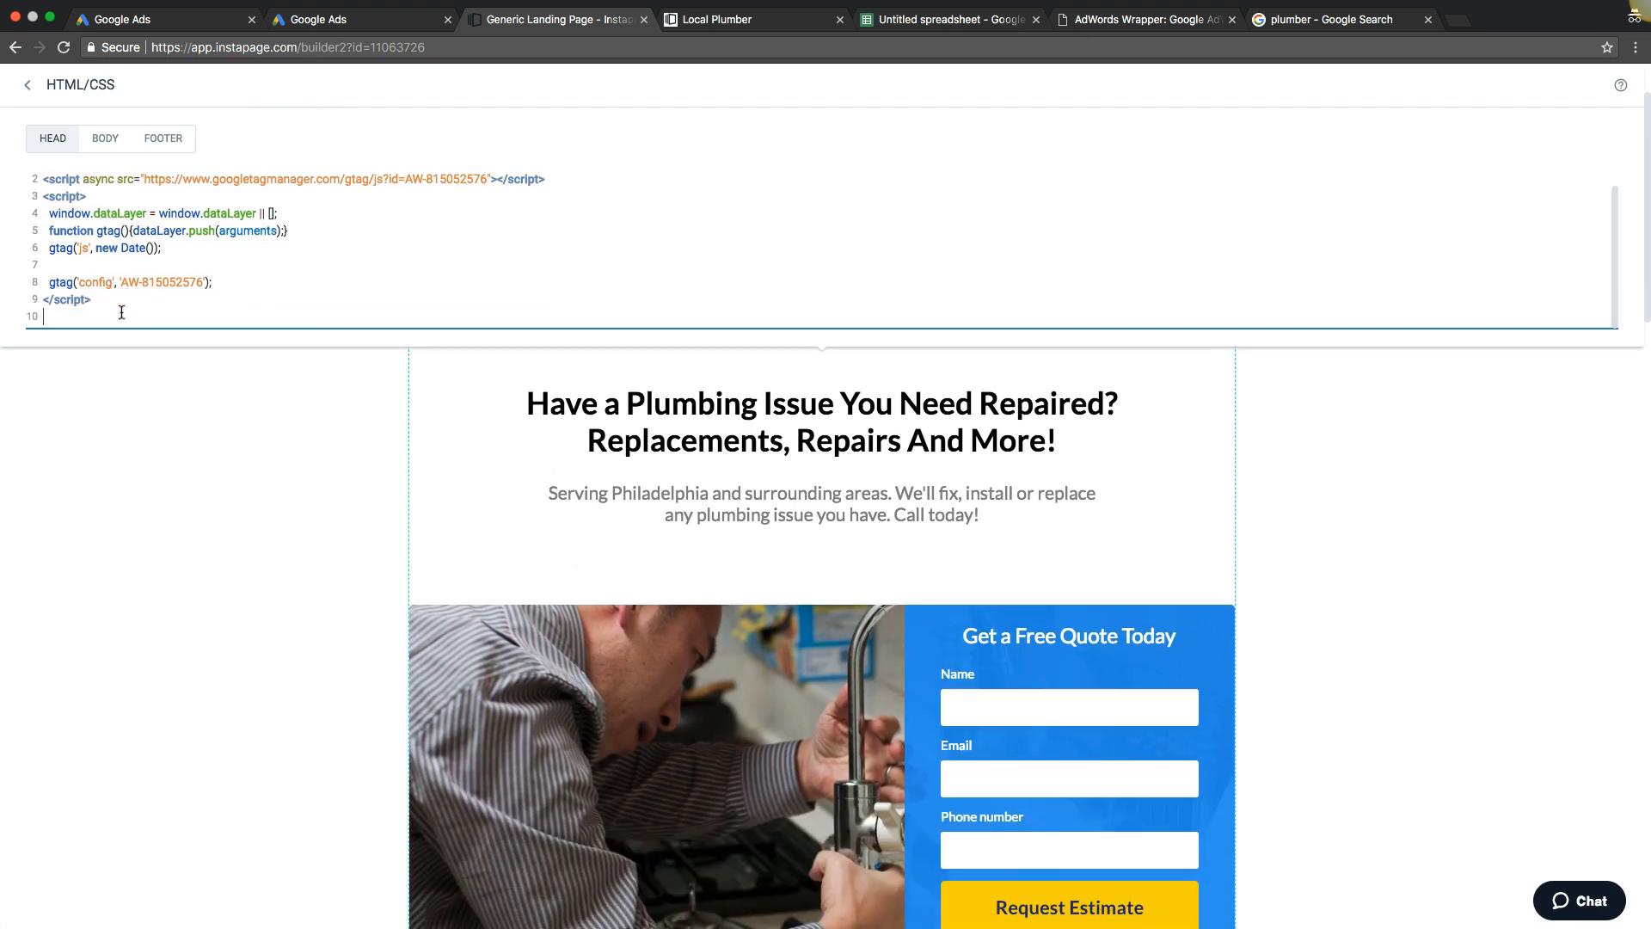
pyautogui.write("<script>   gtag('config', 'AW-815052576/o3neCPaIz4YBEKDu0oQD', {     'phone_conversion_number': '(555) 555-5555'   }); </script>")
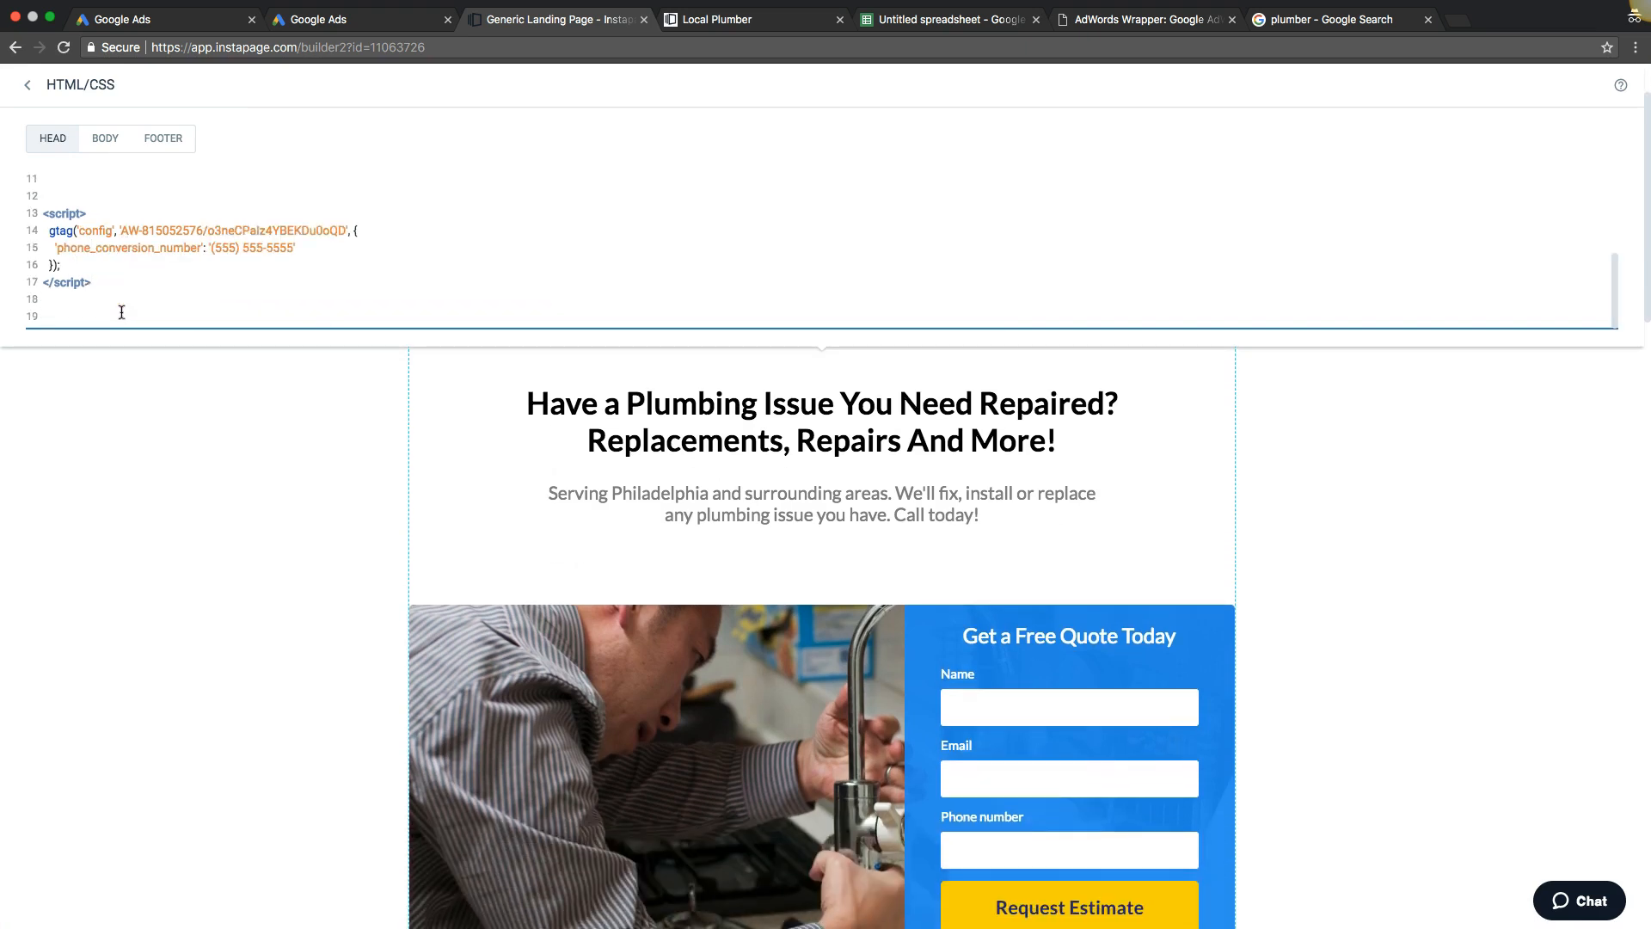
pyautogui.scroll(2, 147, 277)
pyautogui.click(56, 244)
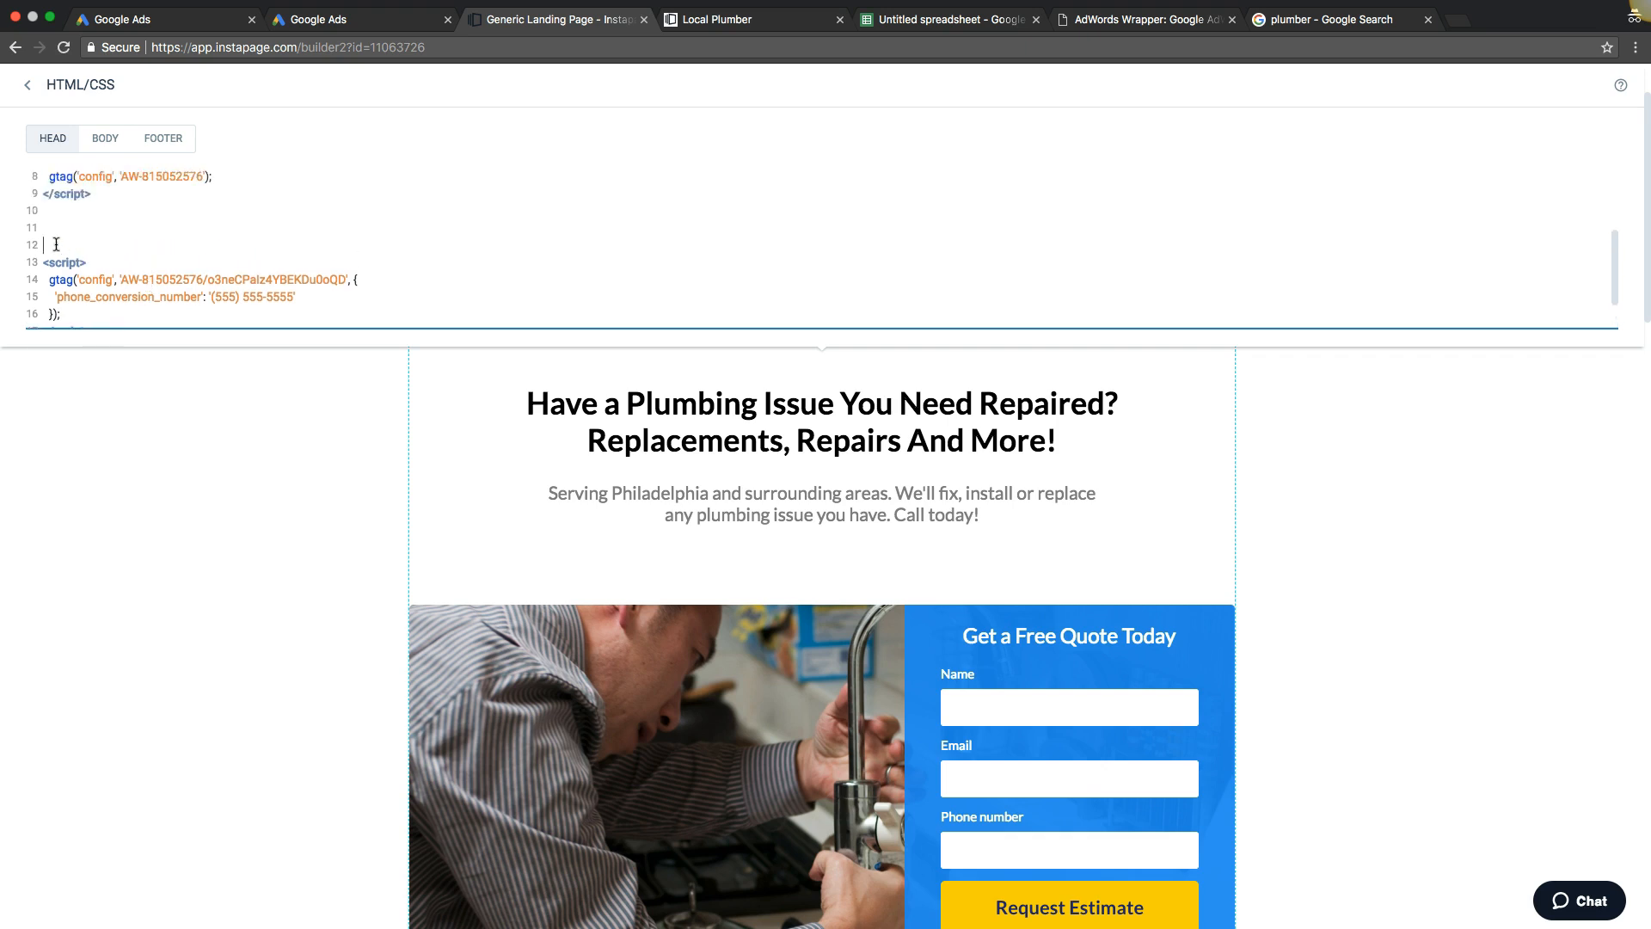
pyautogui.press('BackSpace')
pyautogui.press('BackSpace')
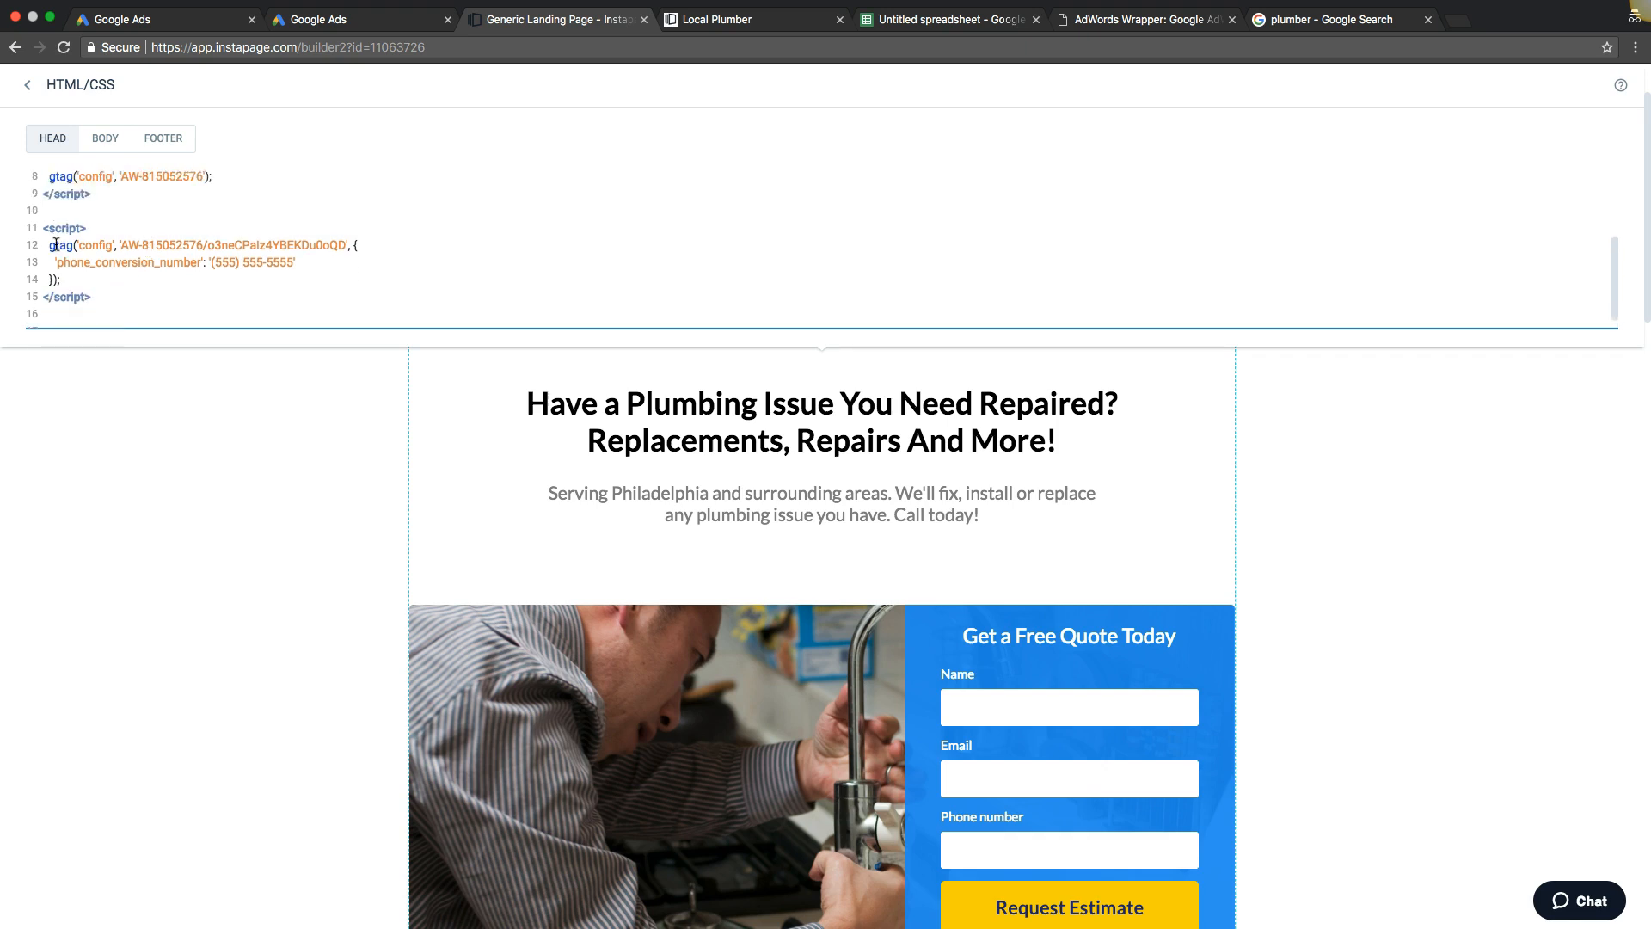
# Close the code editor, update the live landing page, and return to the Instapage dashboard.
pyautogui.click(291, 411)
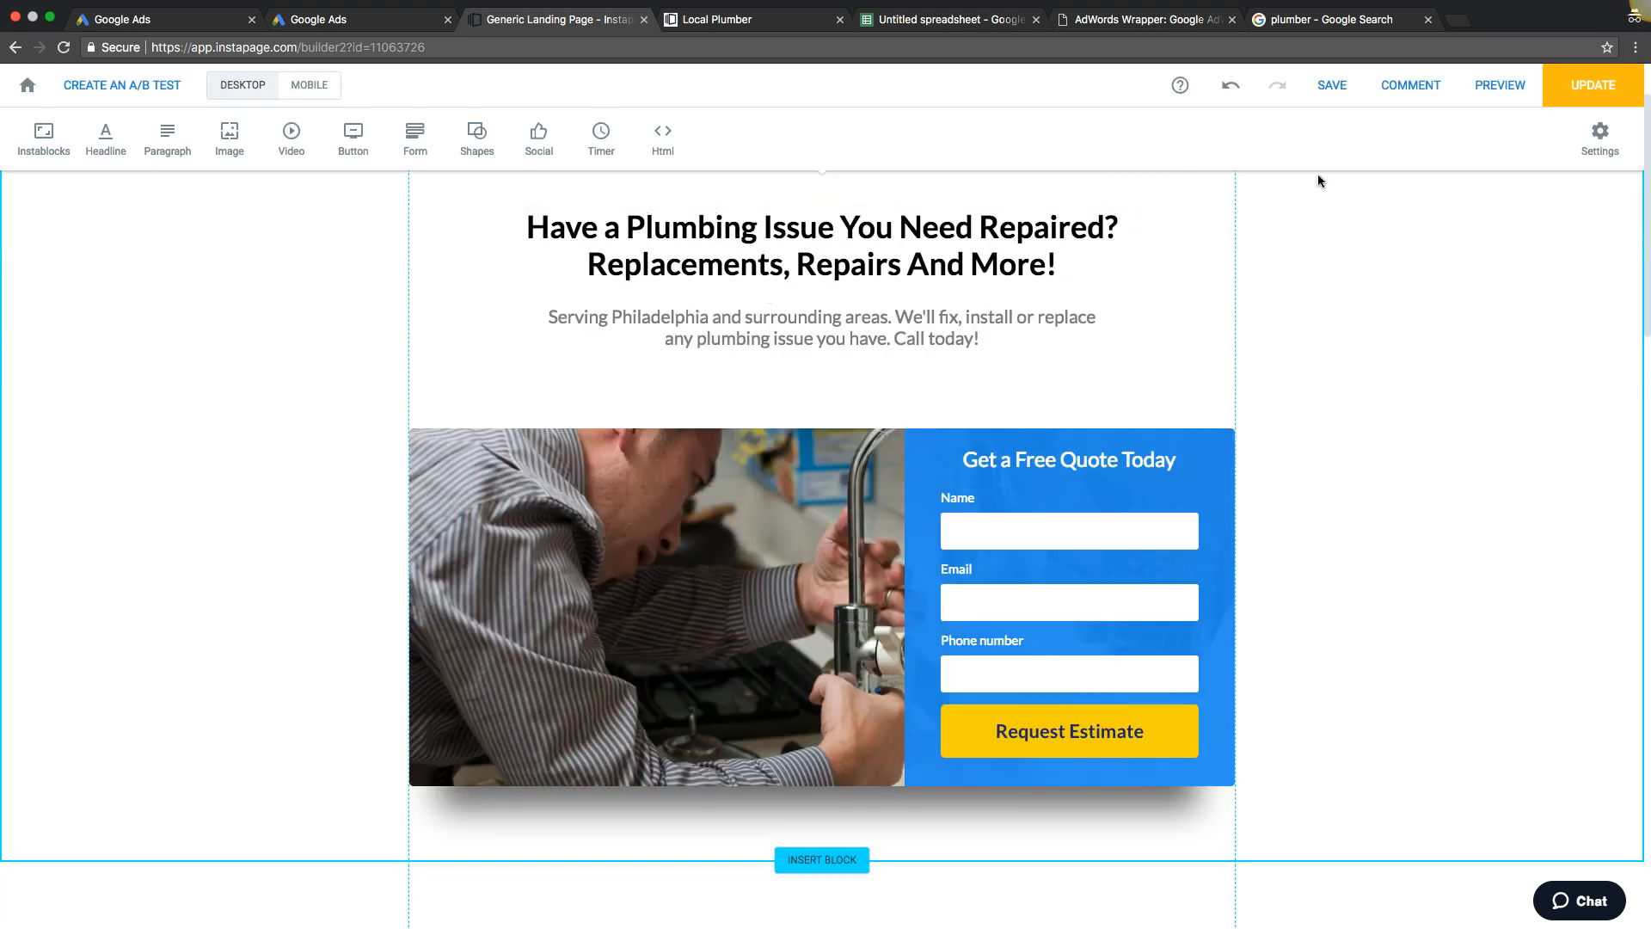
pyautogui.click(1592, 84)
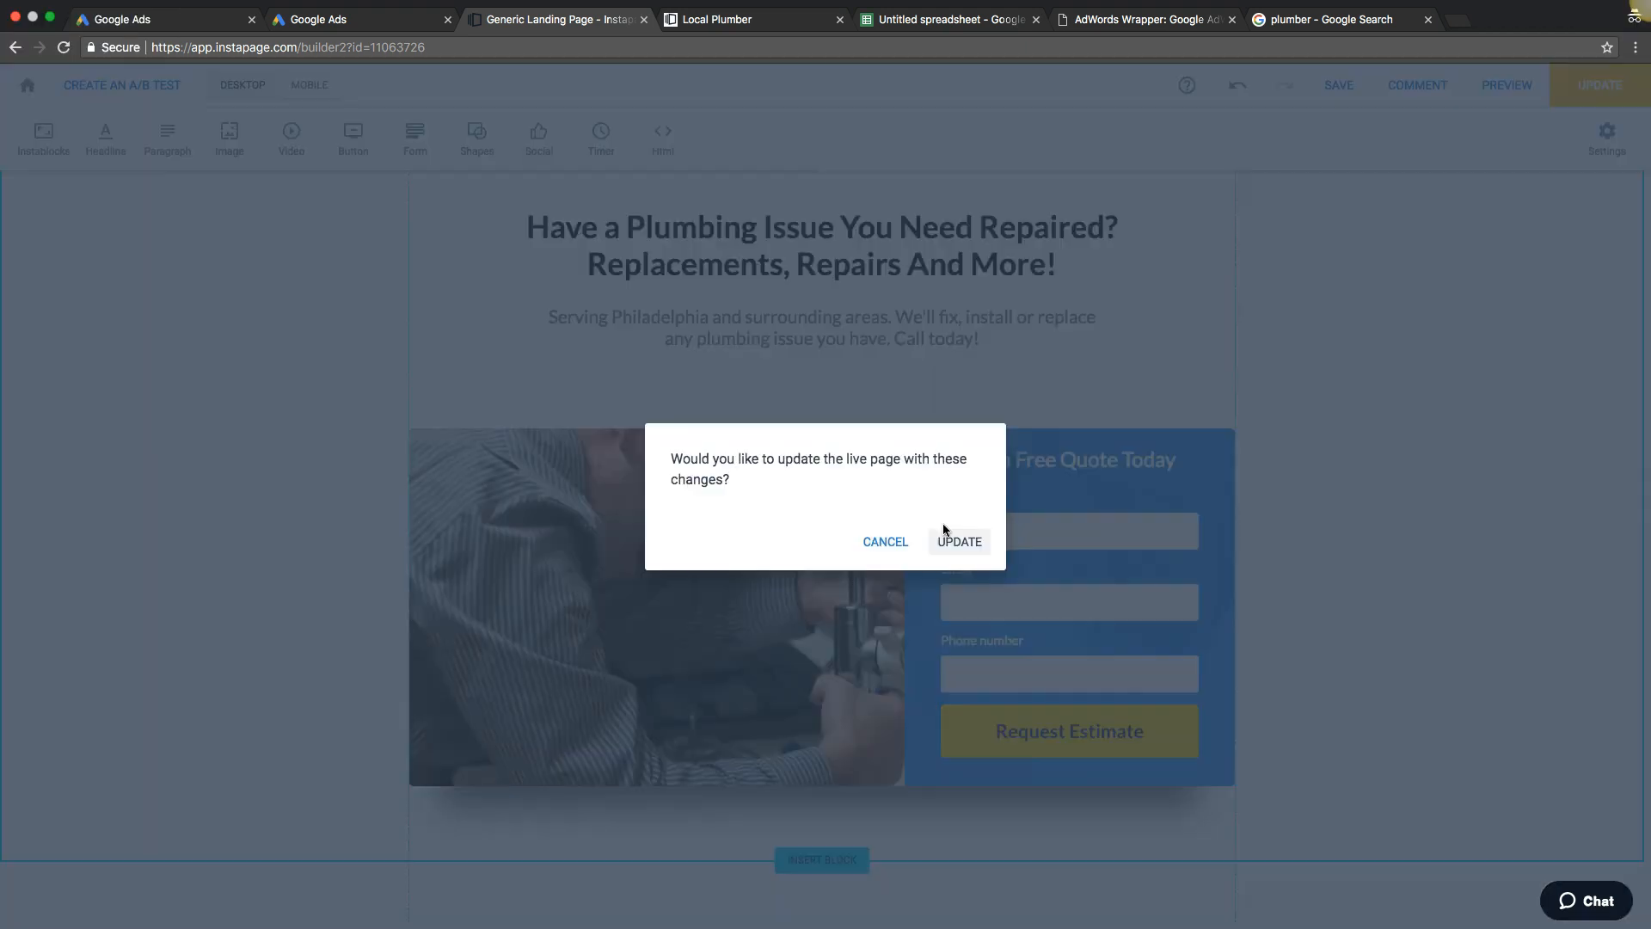
pyautogui.click(957, 538)
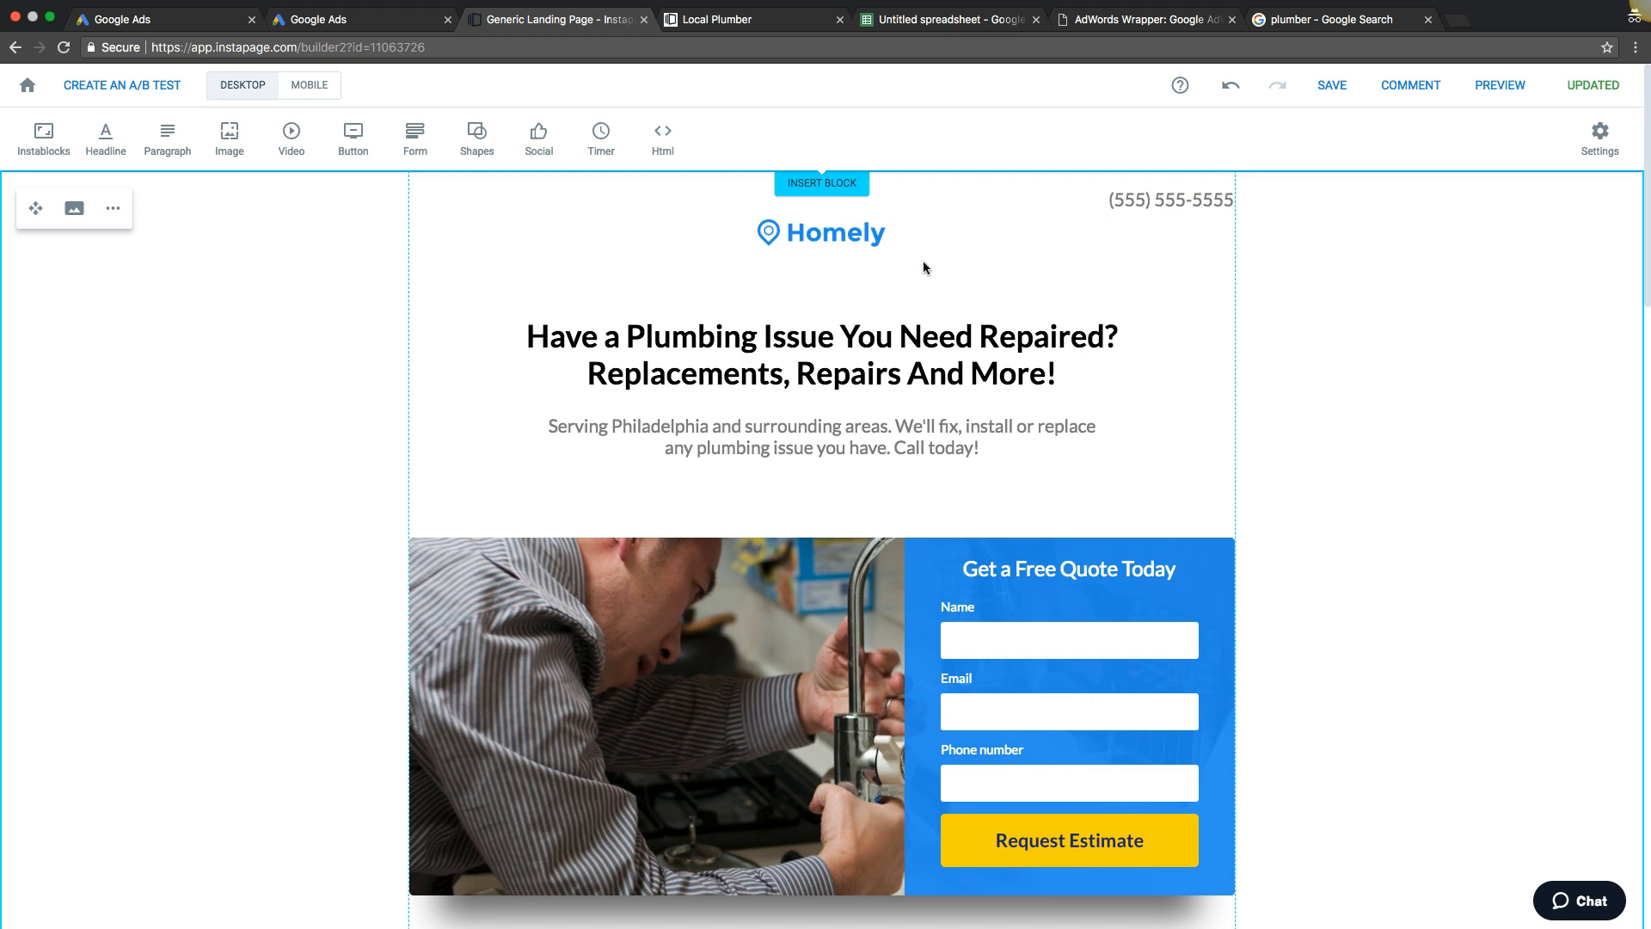
pyautogui.click(26, 85)
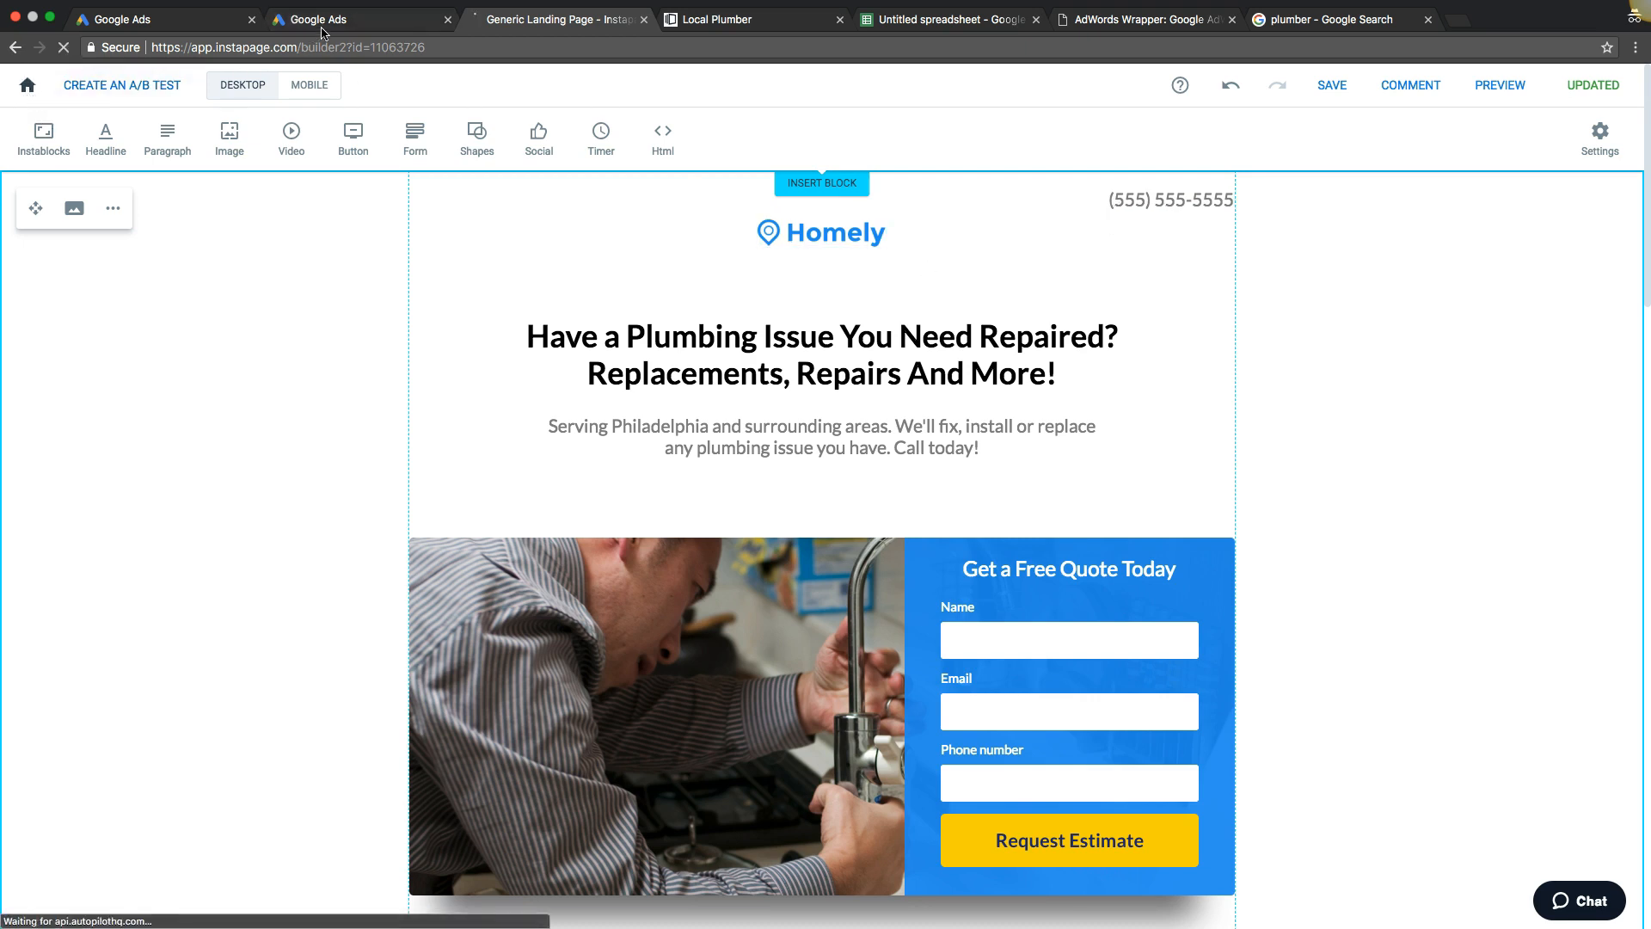
# Switch to Google Ads, finish the website calls conversion setup, and return to the Campaigns page.
pyautogui.click(204, 19)
pyautogui.click(562, 623)
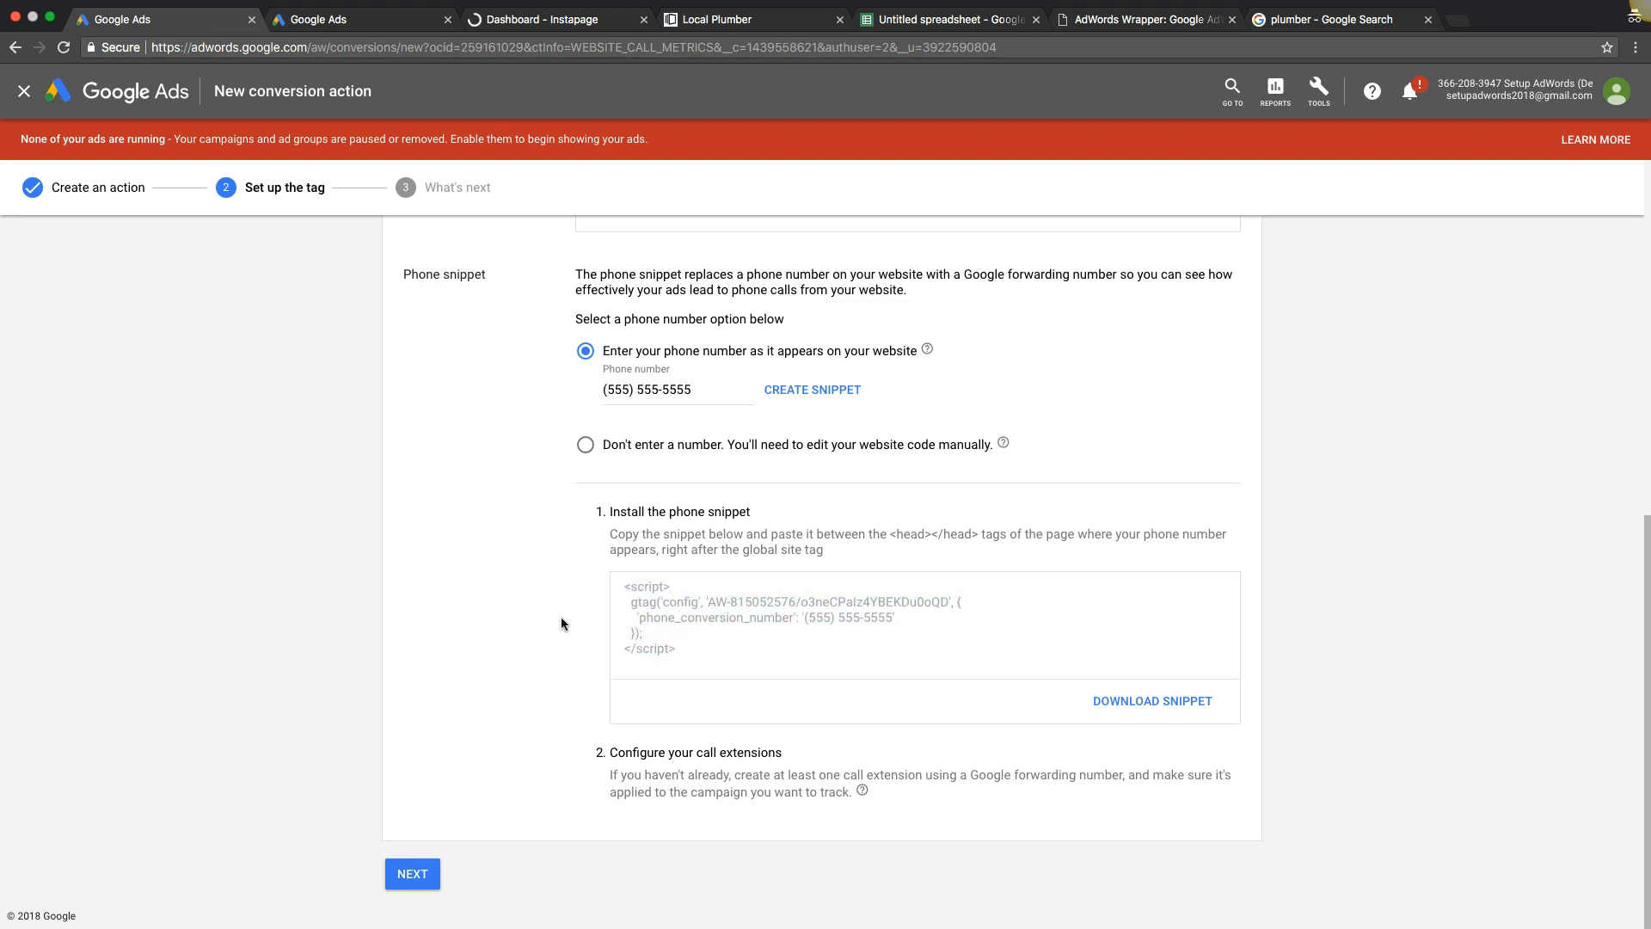
pyautogui.click(418, 875)
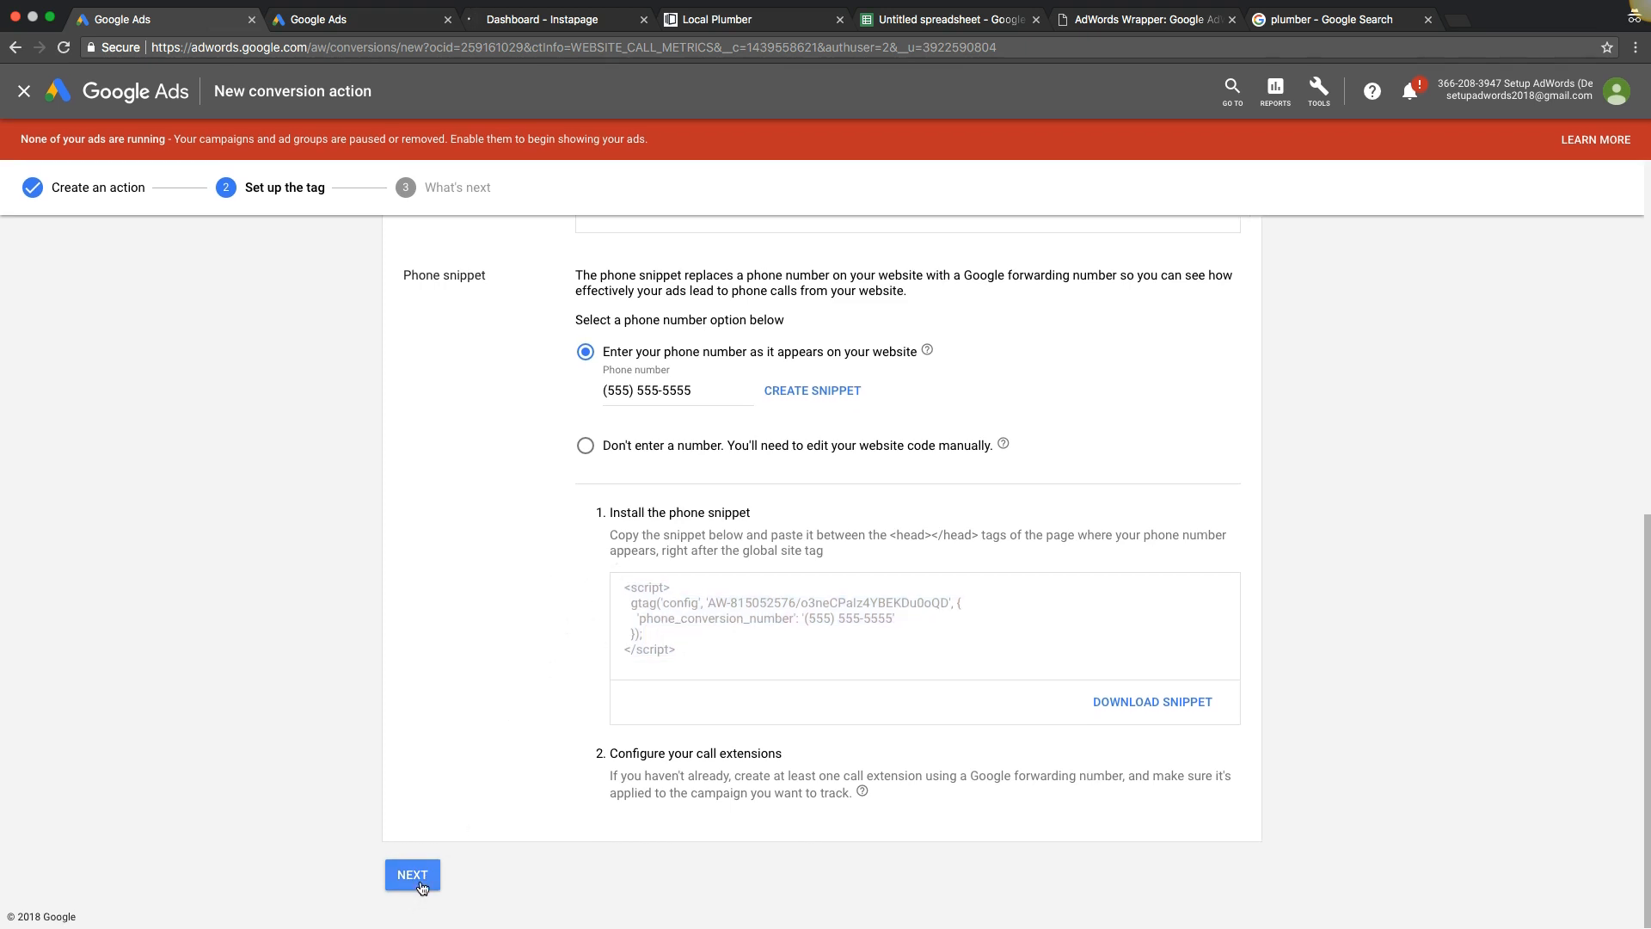
pyautogui.click(415, 456)
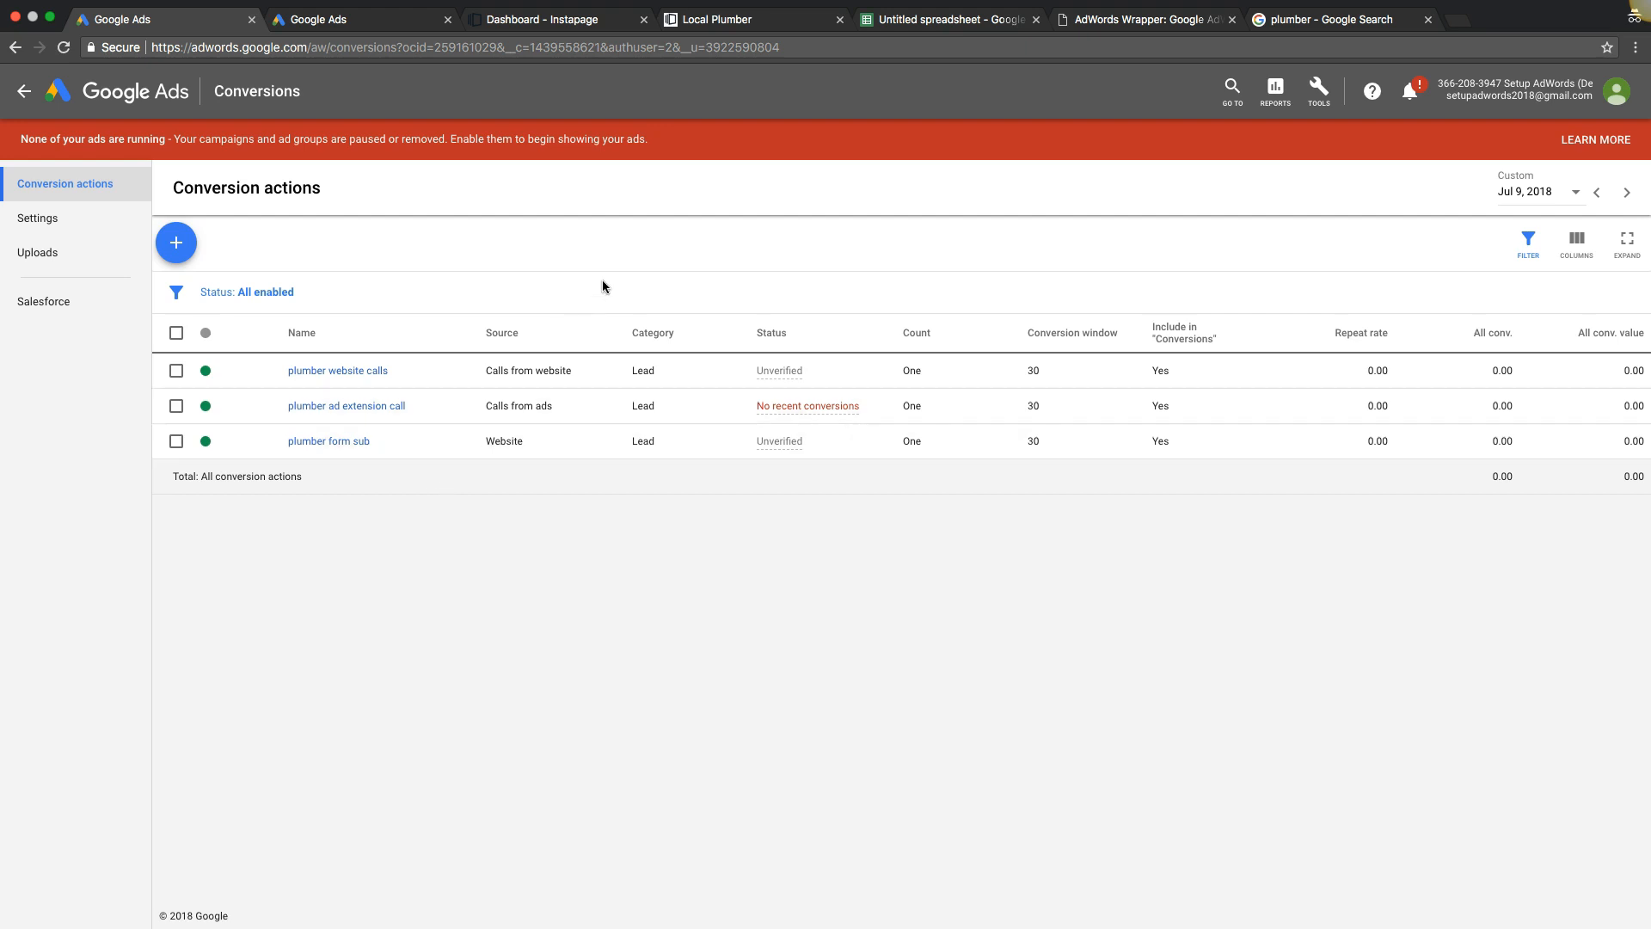
pyautogui.click(26, 96)
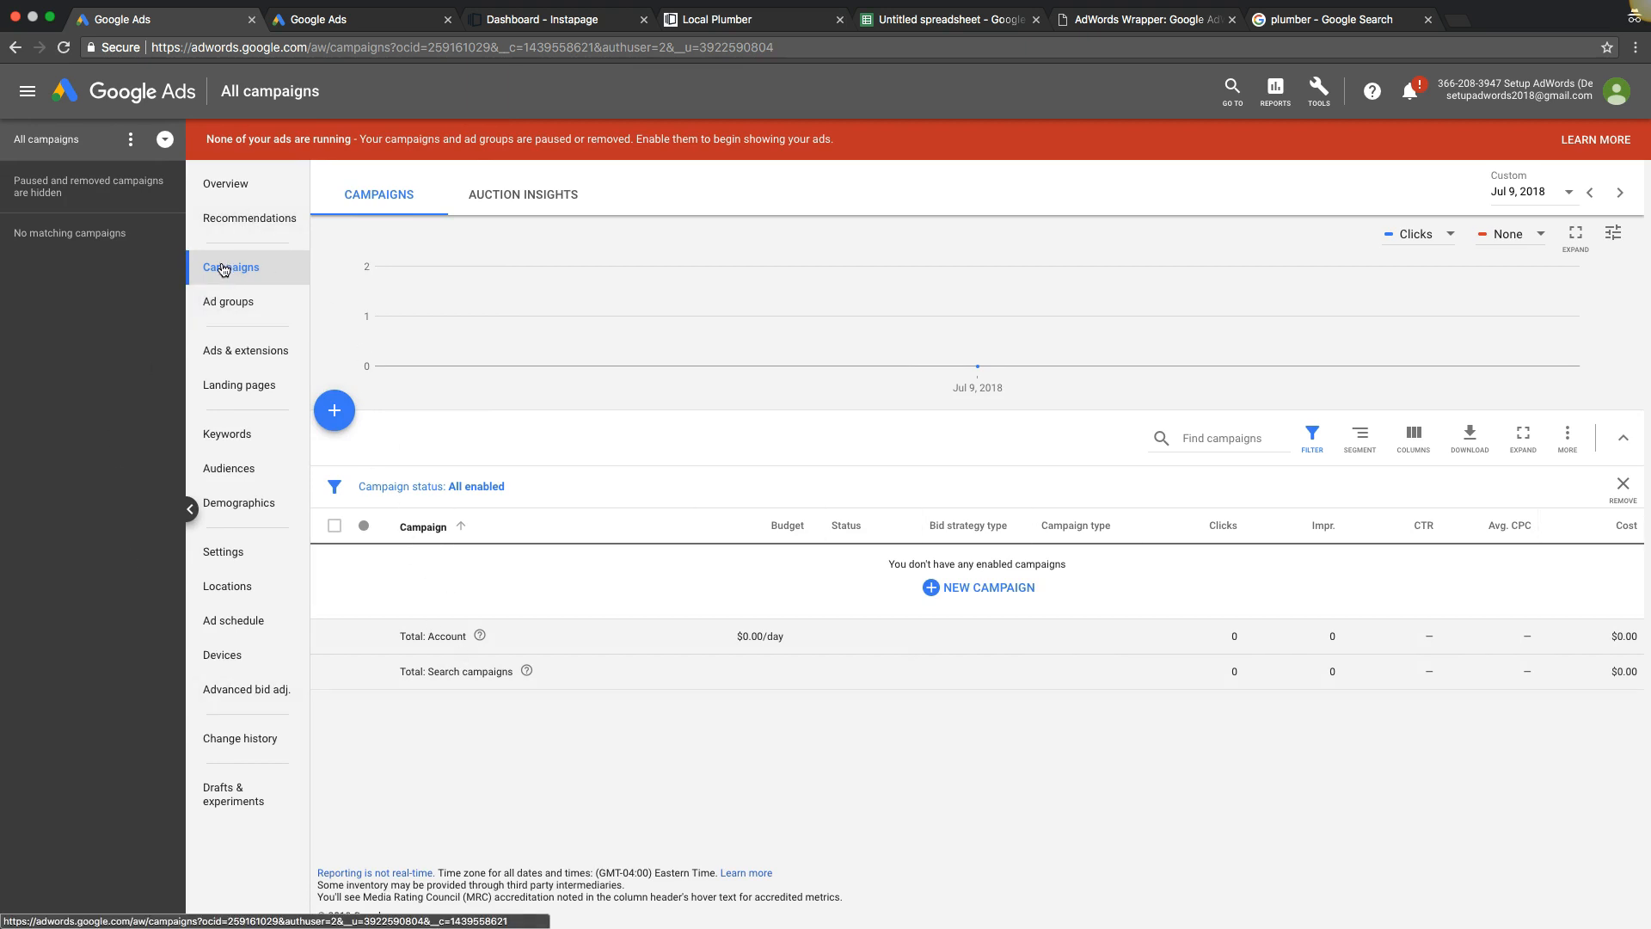
# Start a new campaign with the Leads goal and the Search campaign type.
pyautogui.click(342, 421)
pyautogui.click(426, 487)
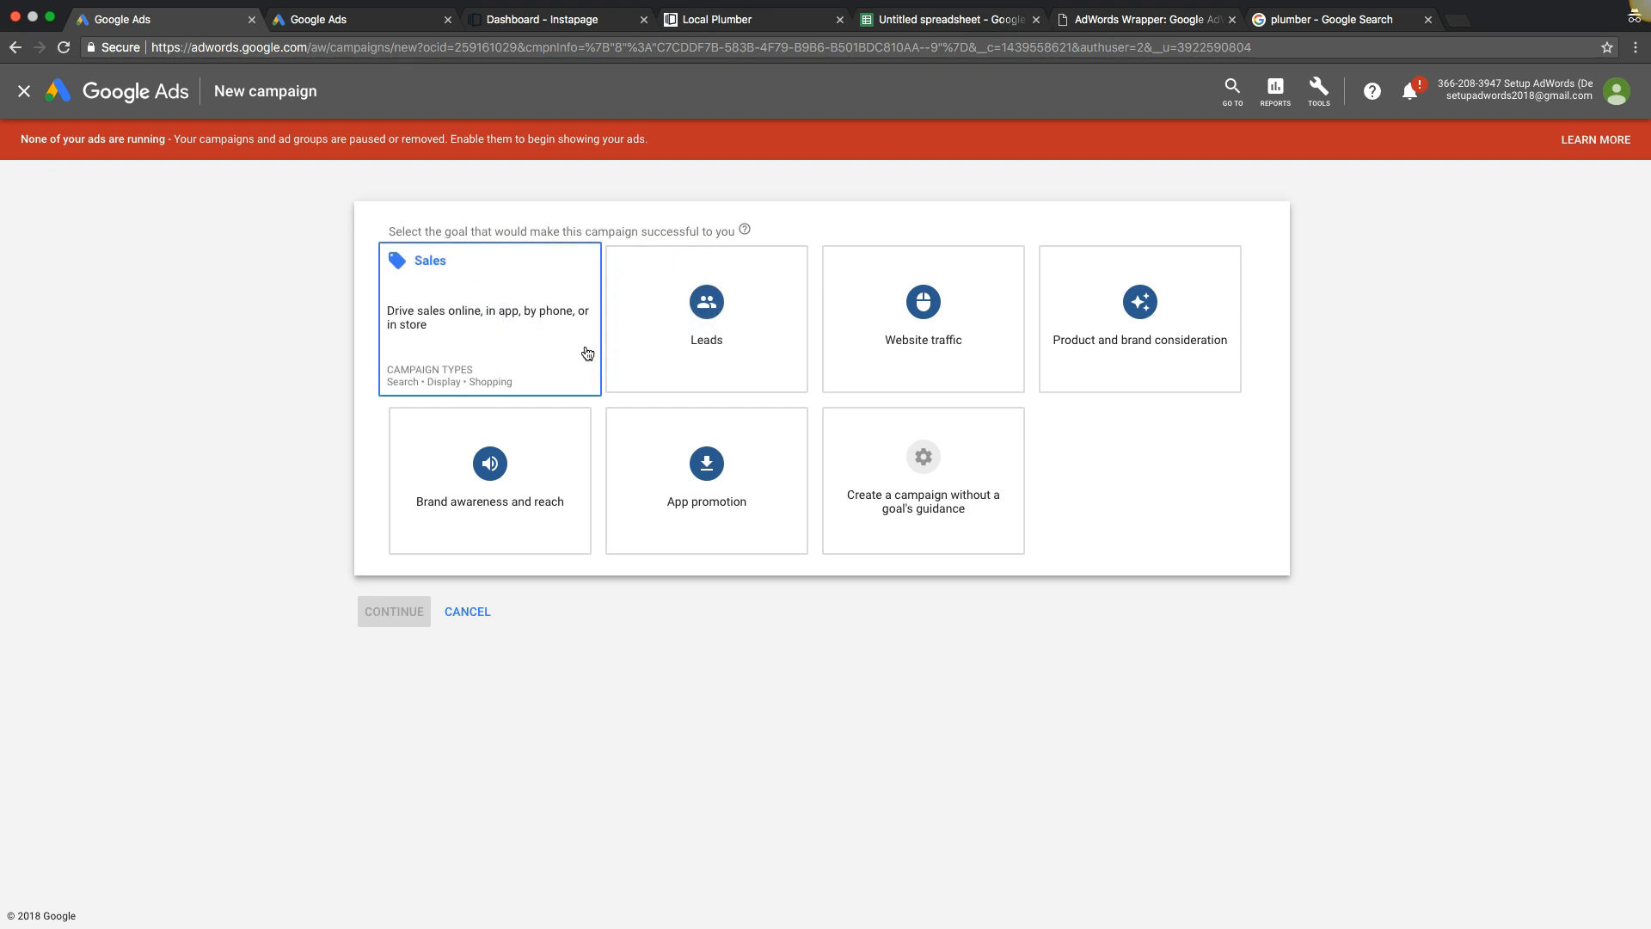
pyautogui.click(702, 287)
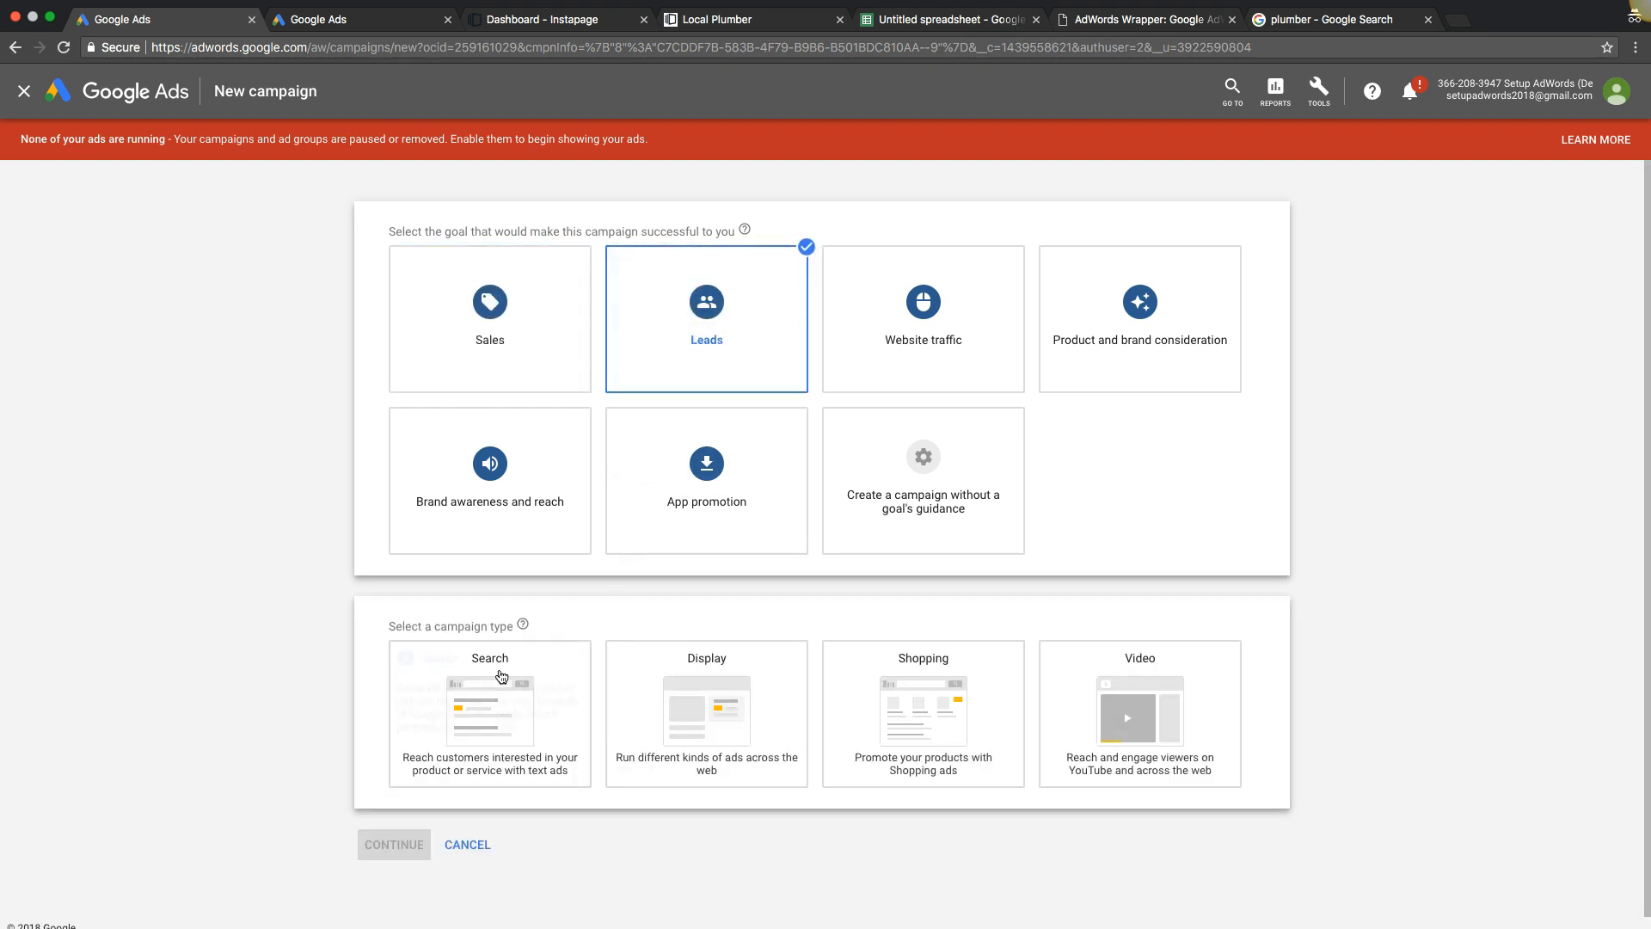
pyautogui.click(486, 697)
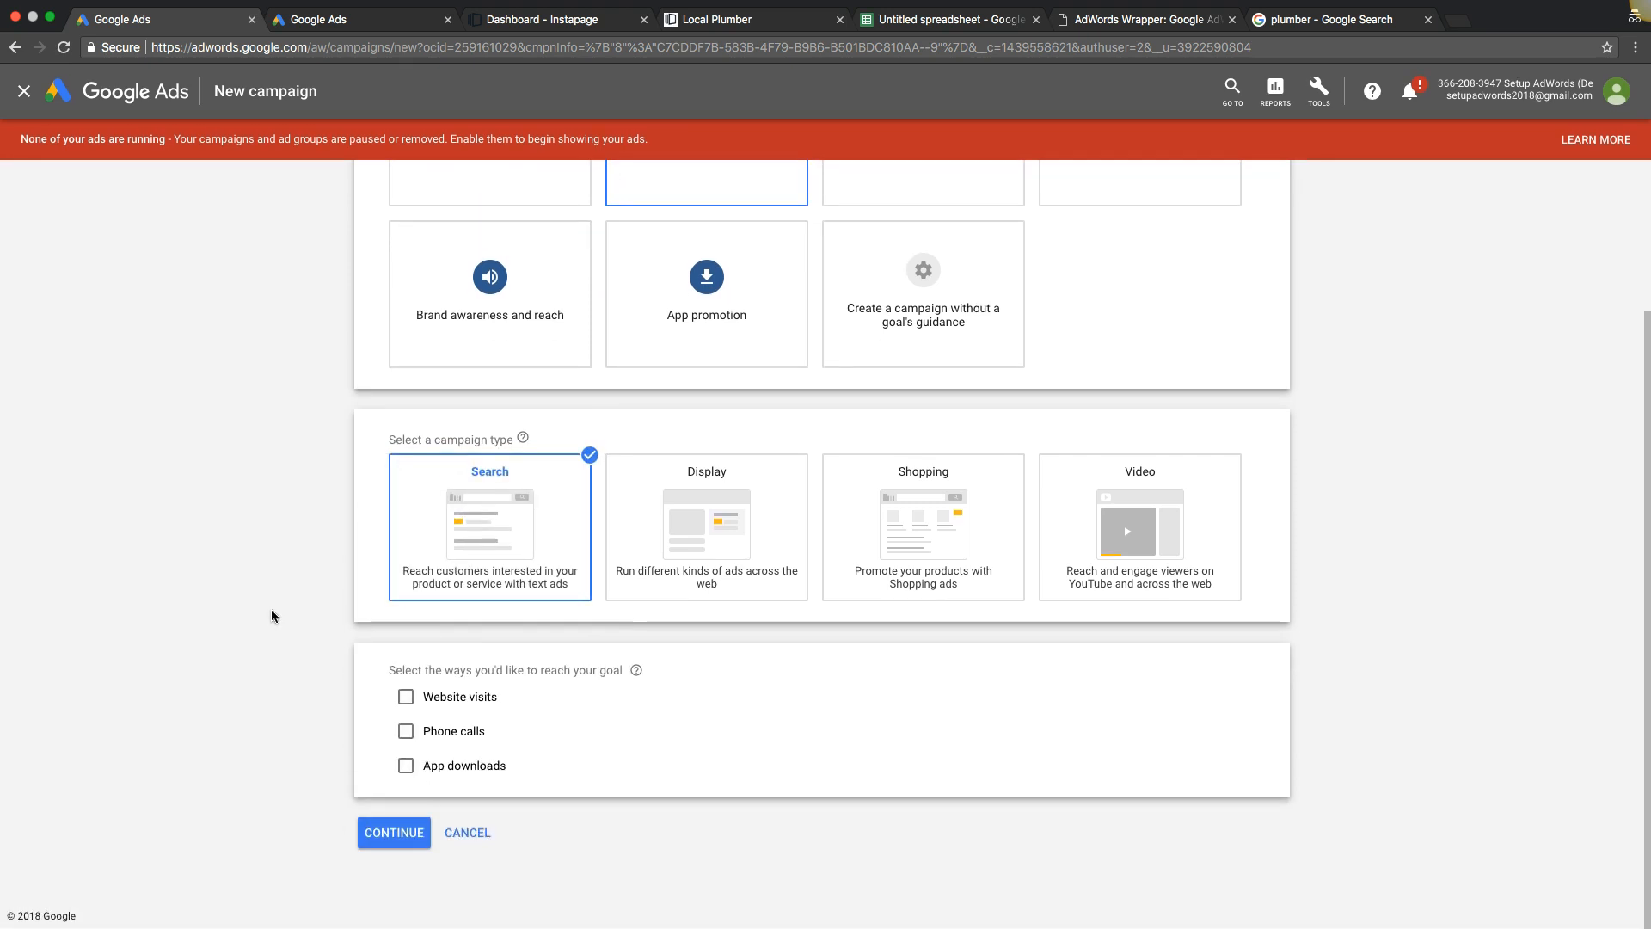
pyautogui.click(405, 696)
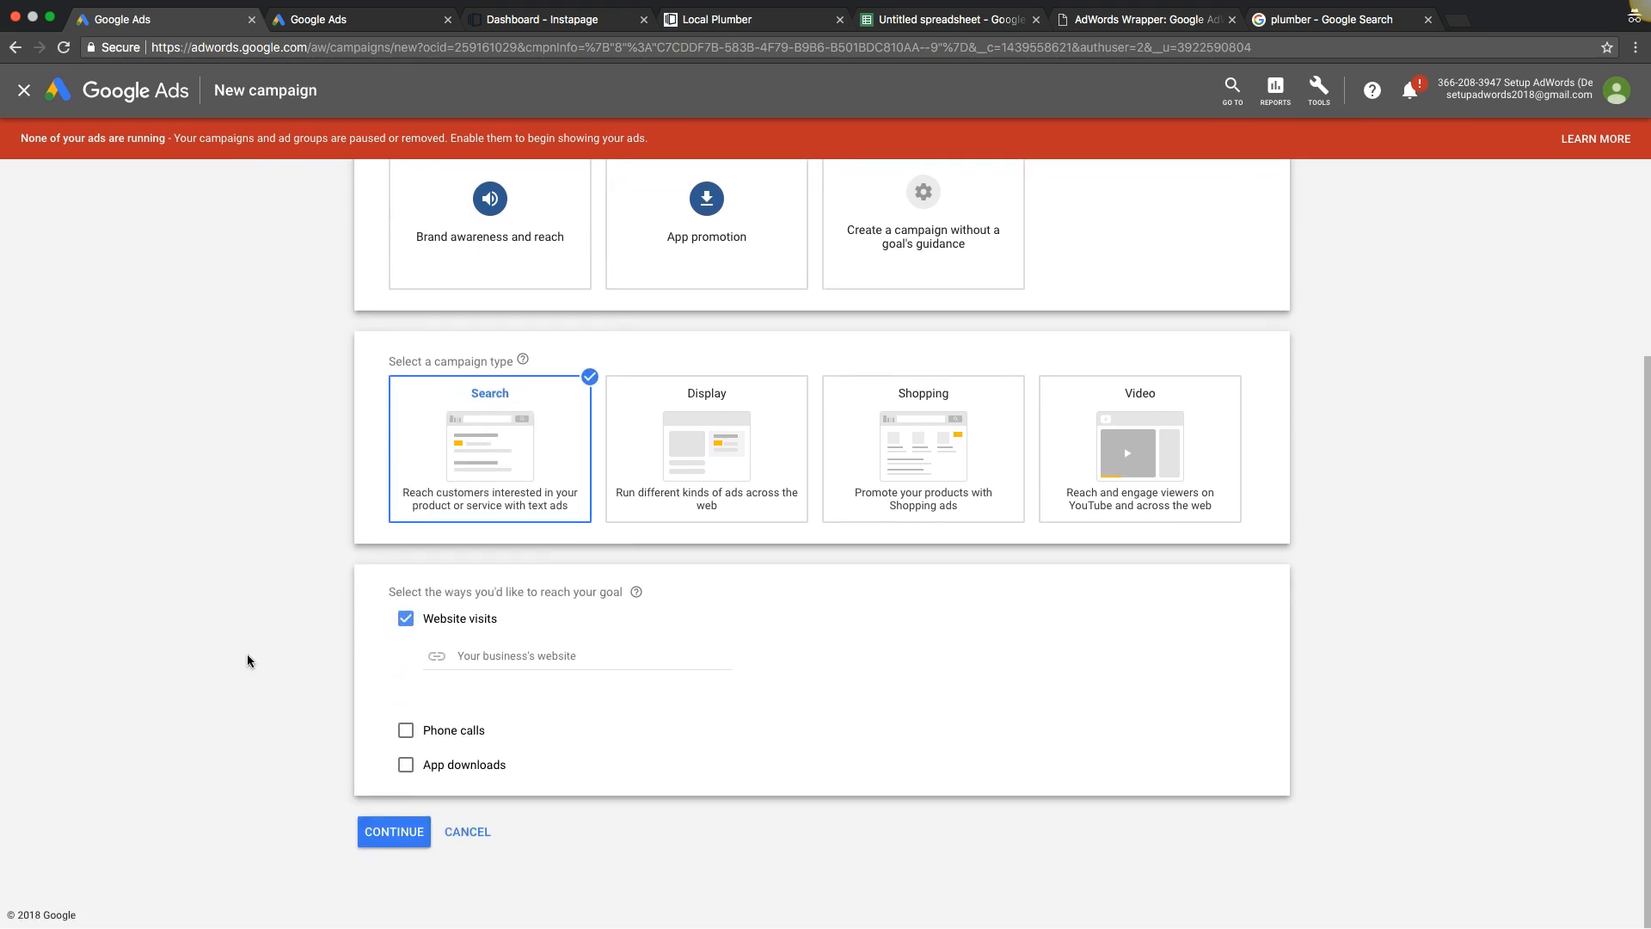
pyautogui.click(703, 19)
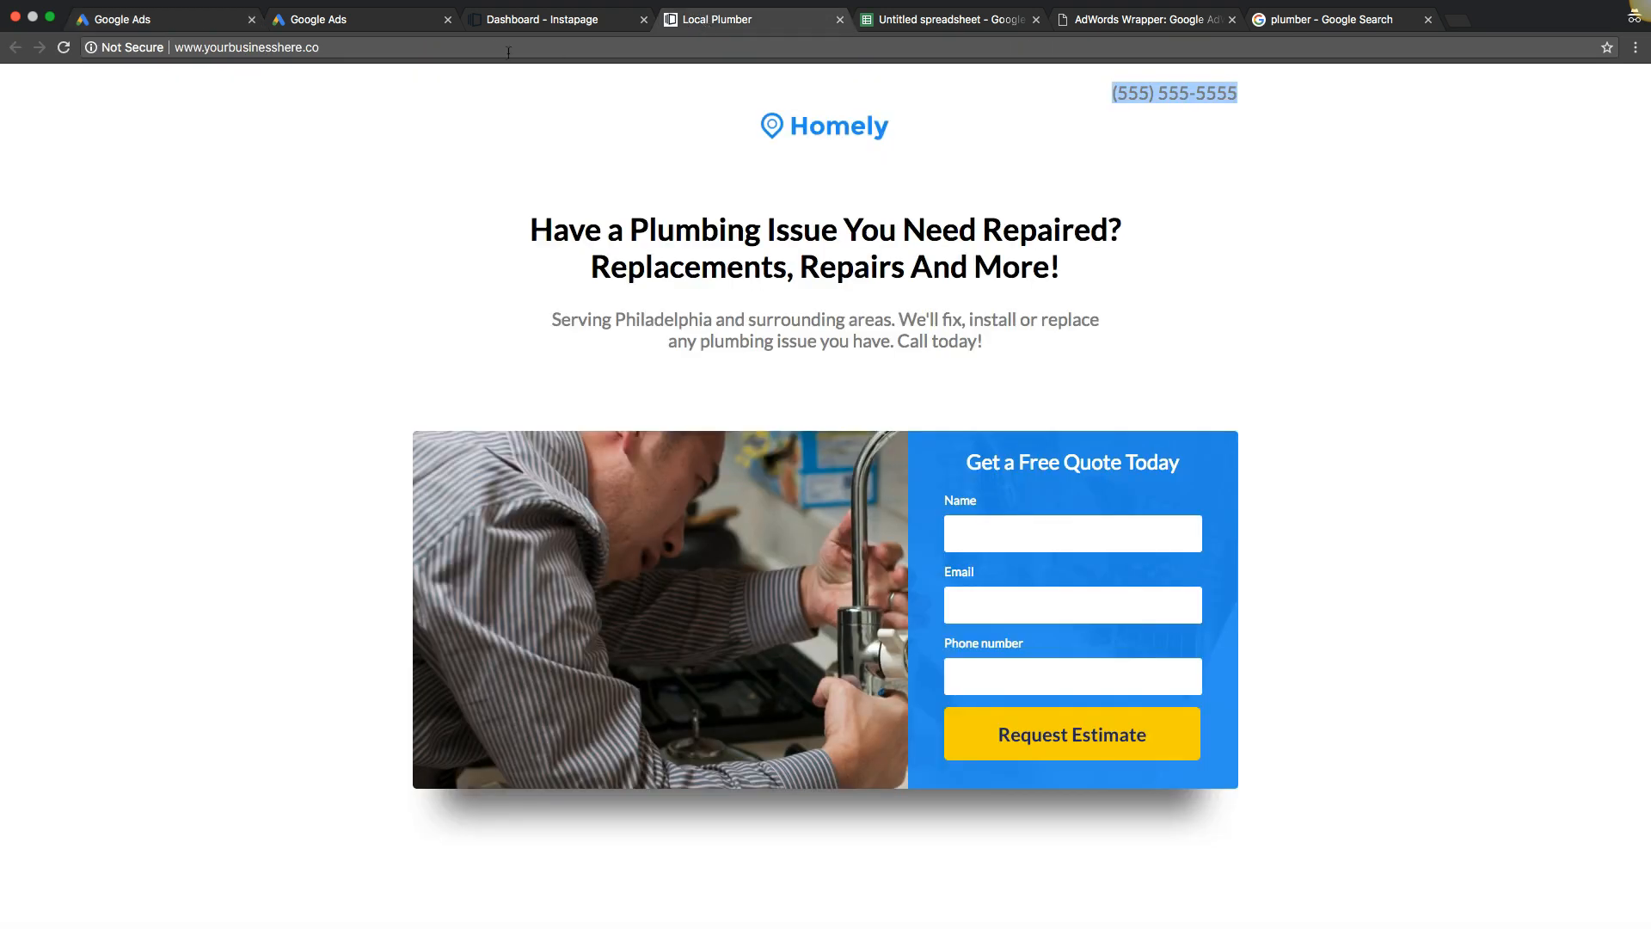
pyautogui.click(443, 48)
pyautogui.press('super+c')
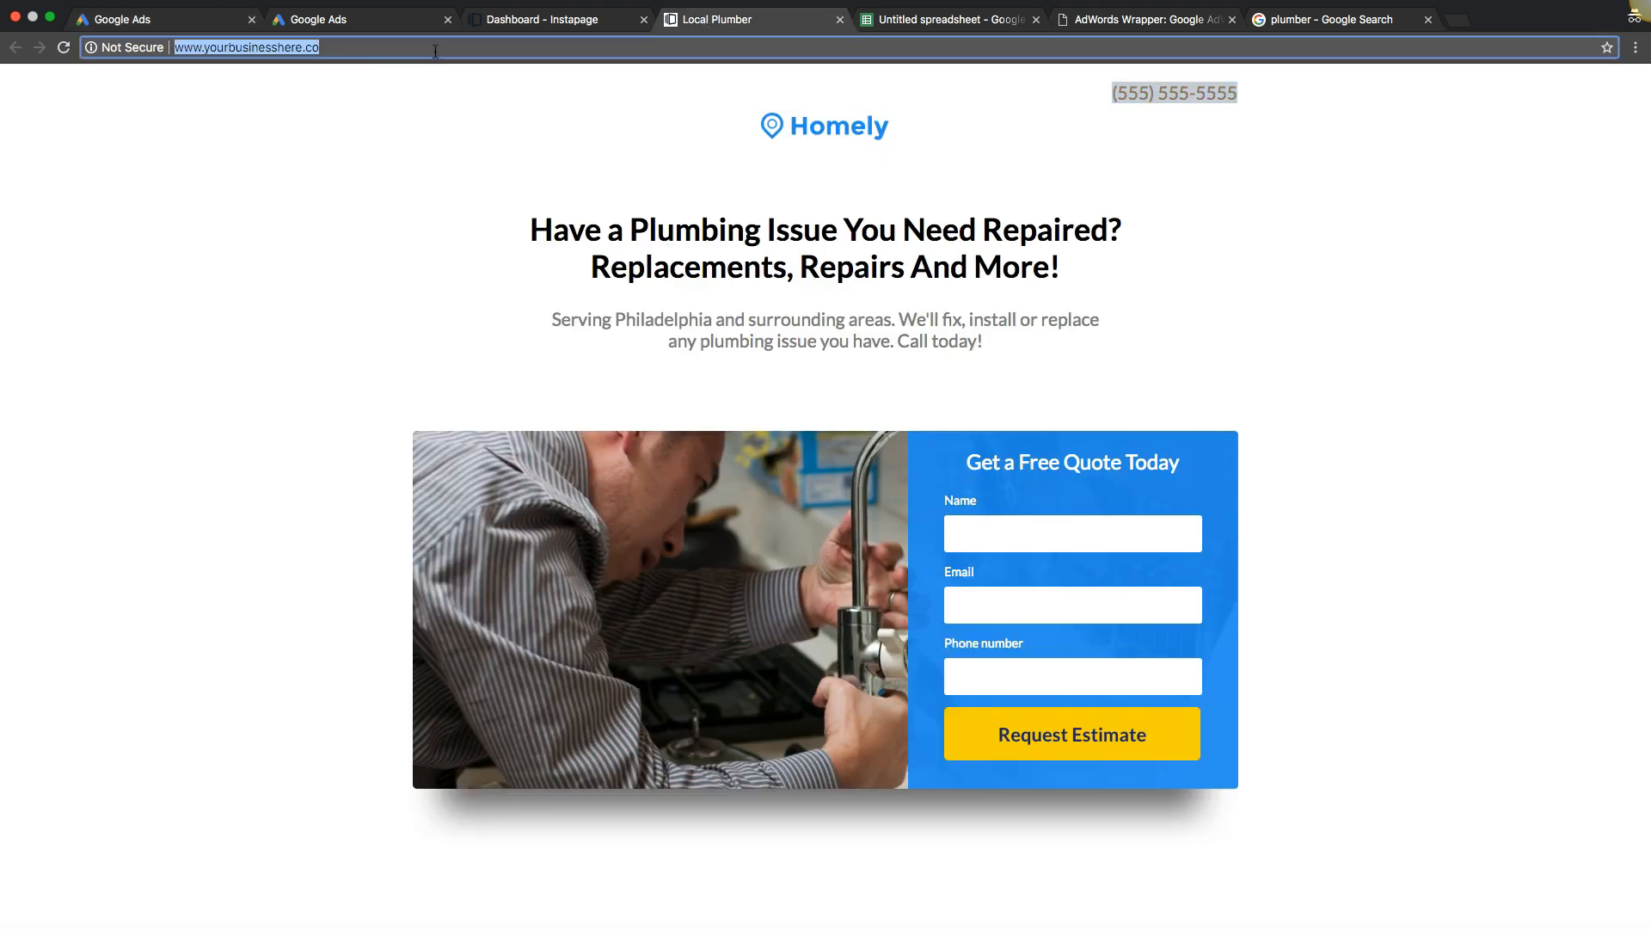
pyautogui.click(182, 30)
pyautogui.click(503, 658)
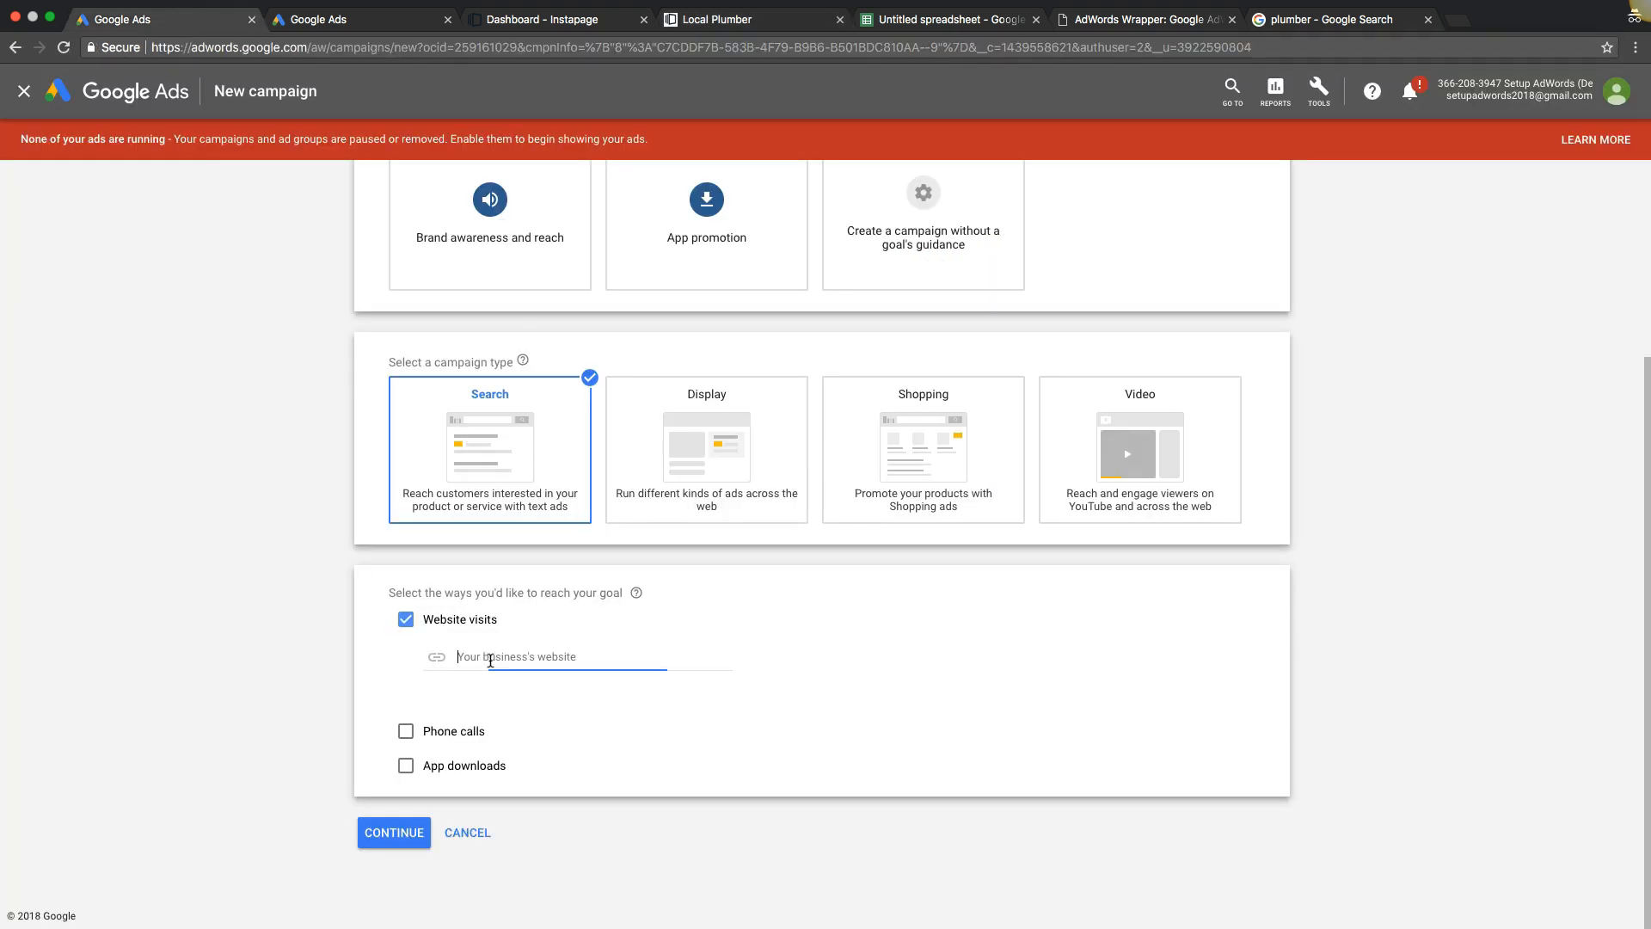
pyautogui.press('super+v')
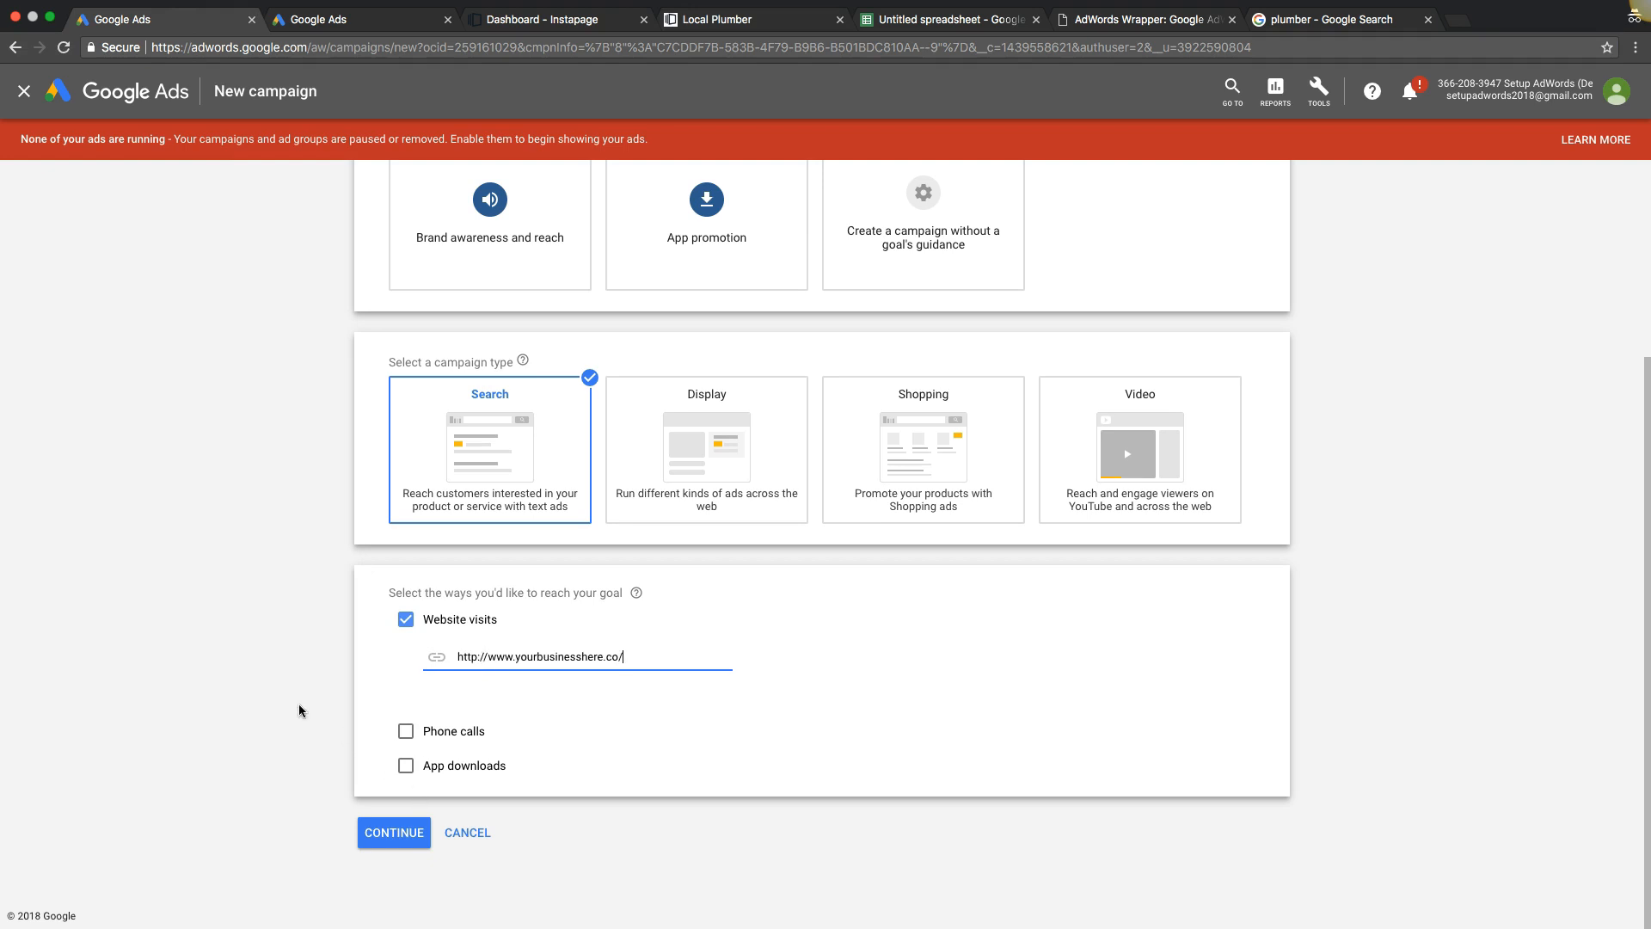
pyautogui.click(381, 833)
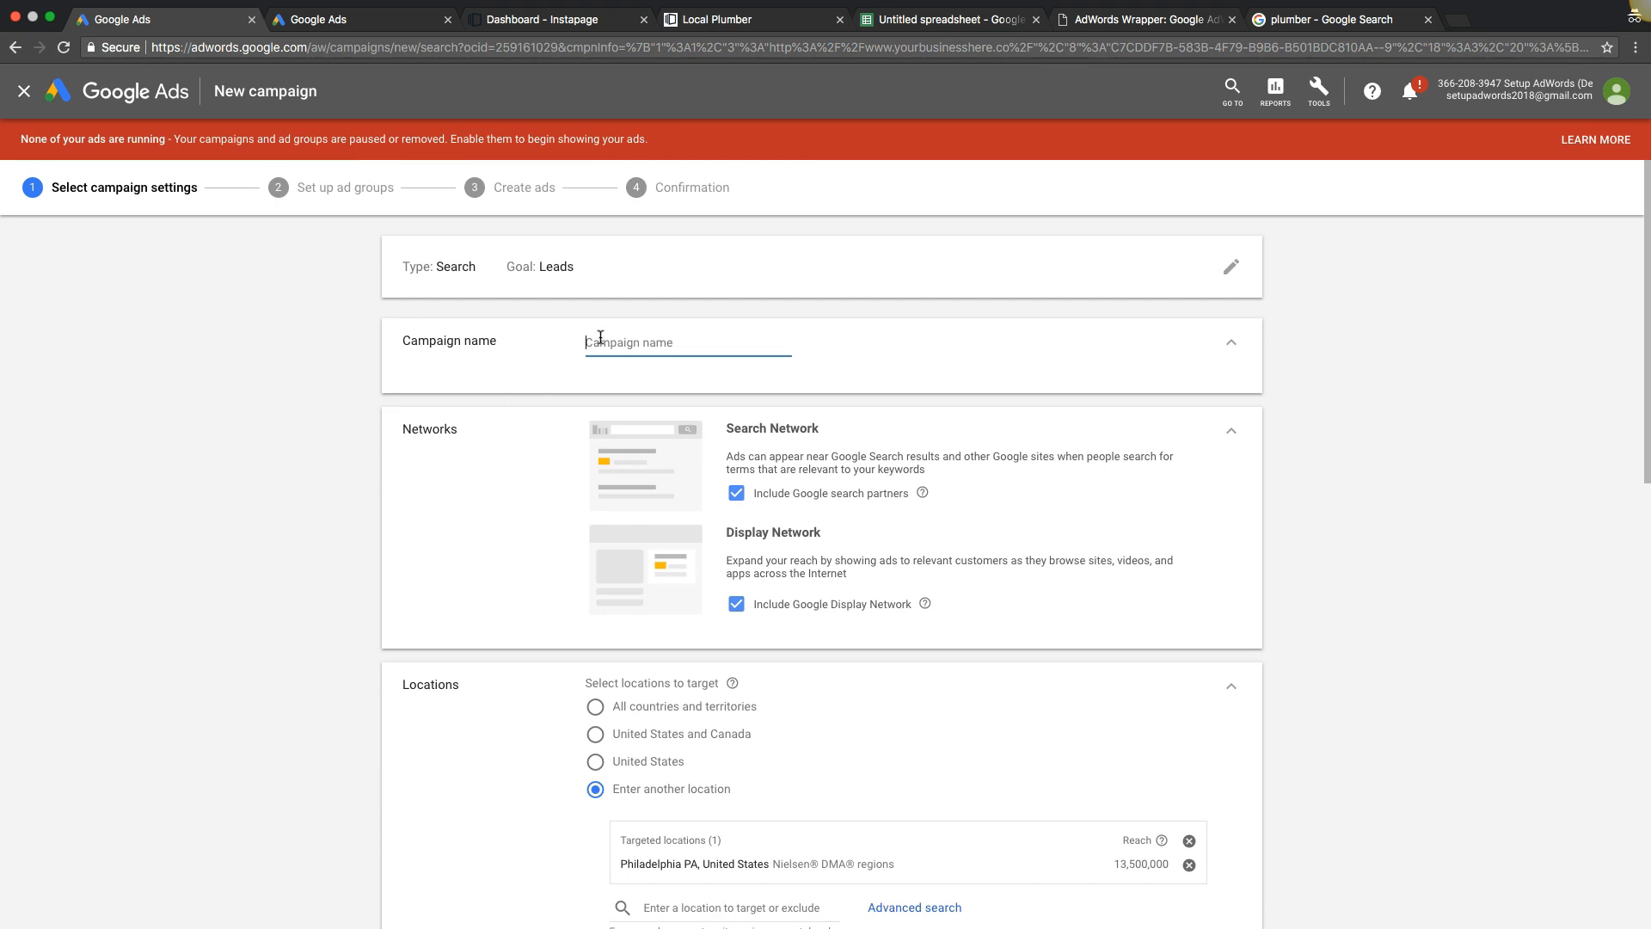
# Name the campaign "philadelphia plumbing contractors" and exclude the Google Display Network from its networks.
pyautogui.write('philade')
pyautogui.write('lphia plumbing contractors')
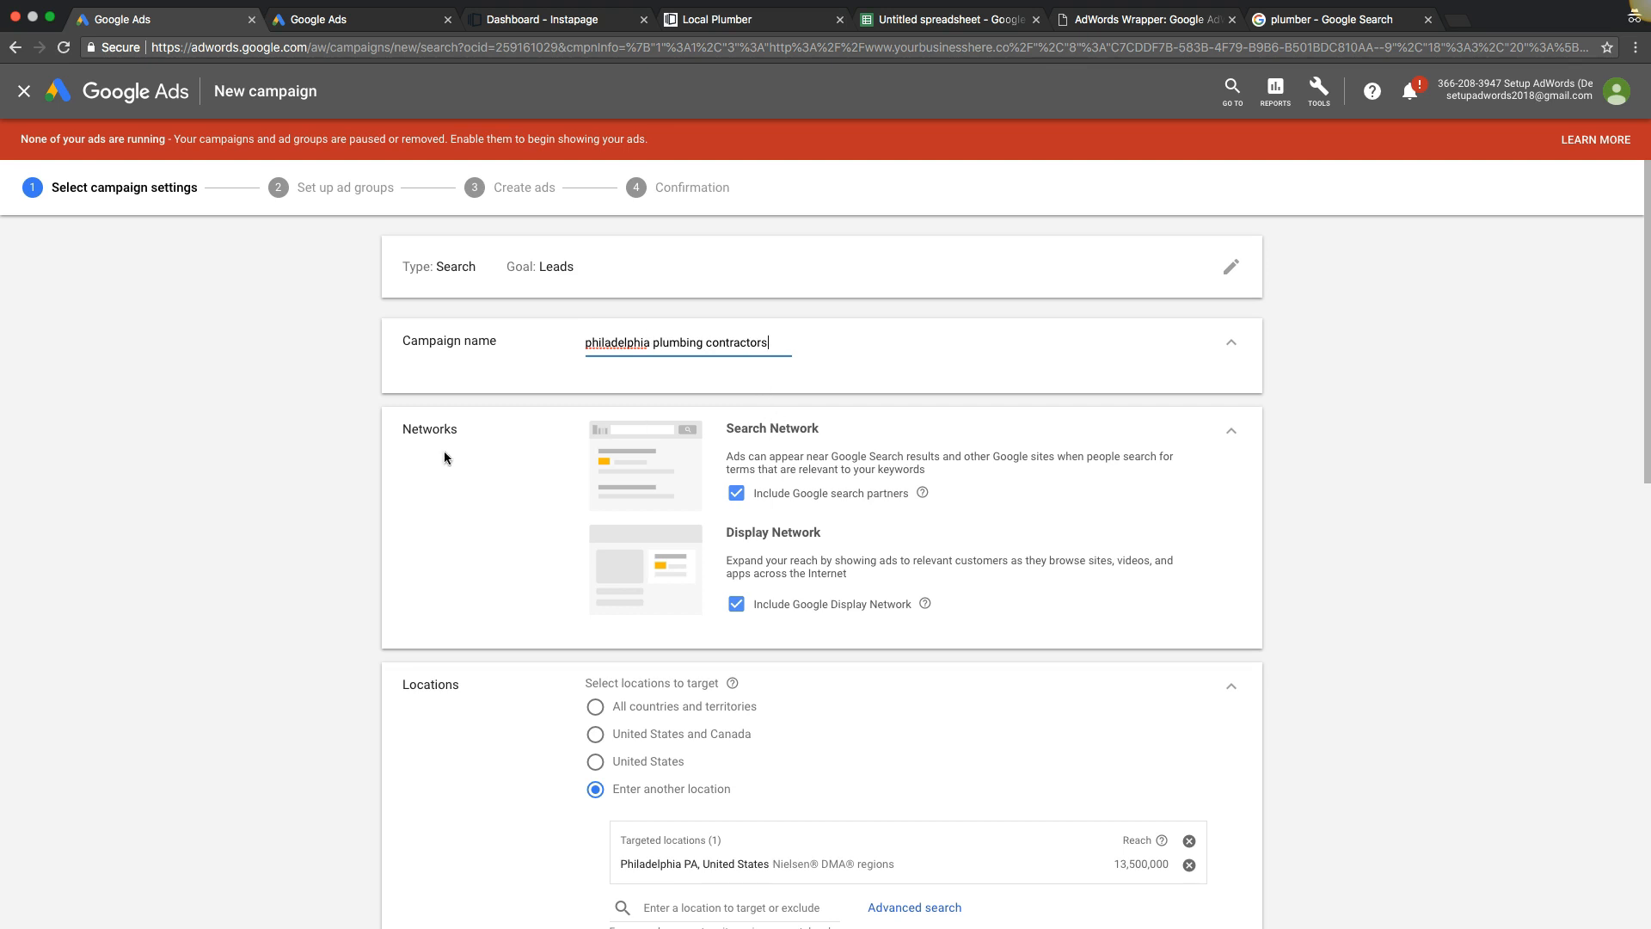
pyautogui.scroll(-1, 297, 437)
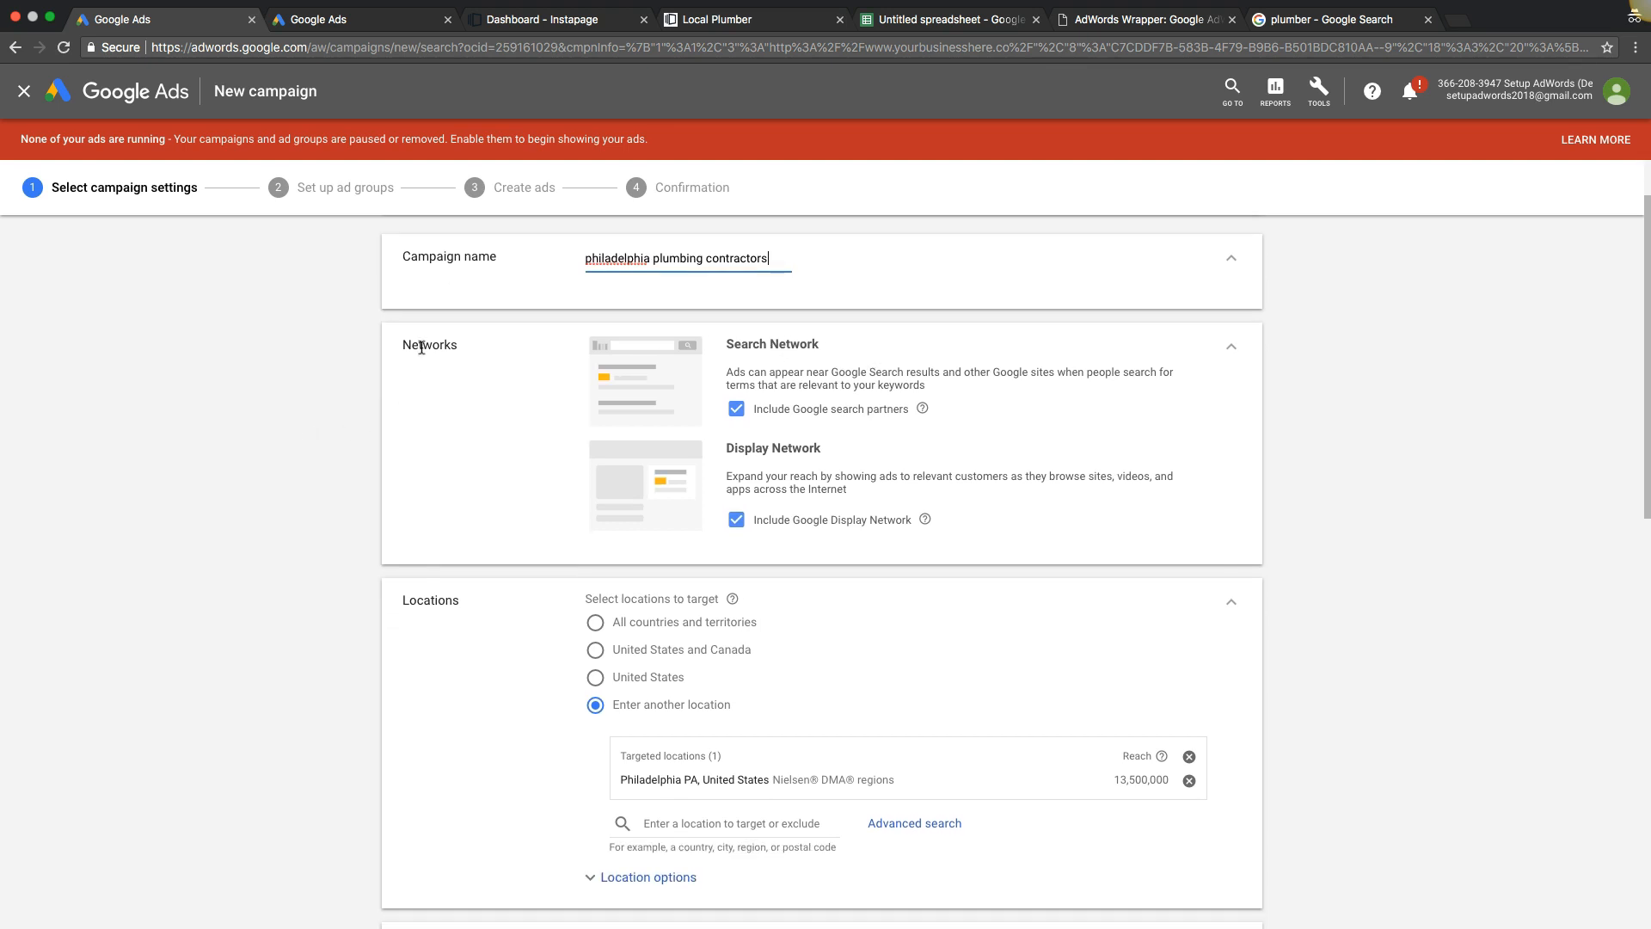
pyautogui.click(737, 522)
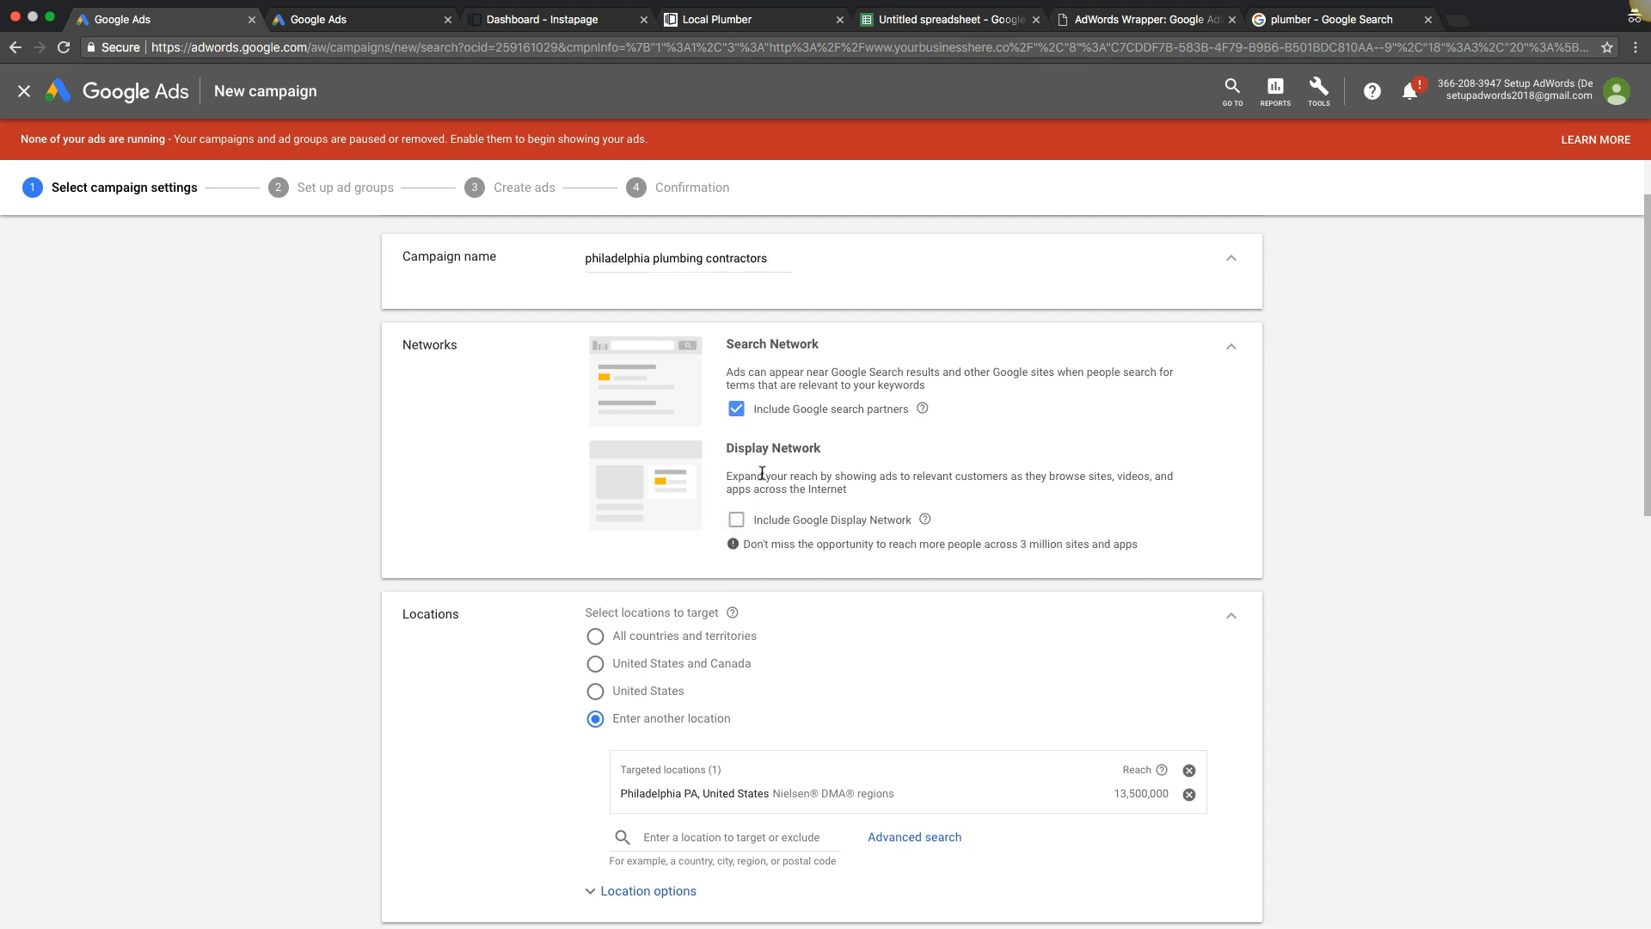
pyautogui.click(739, 523)
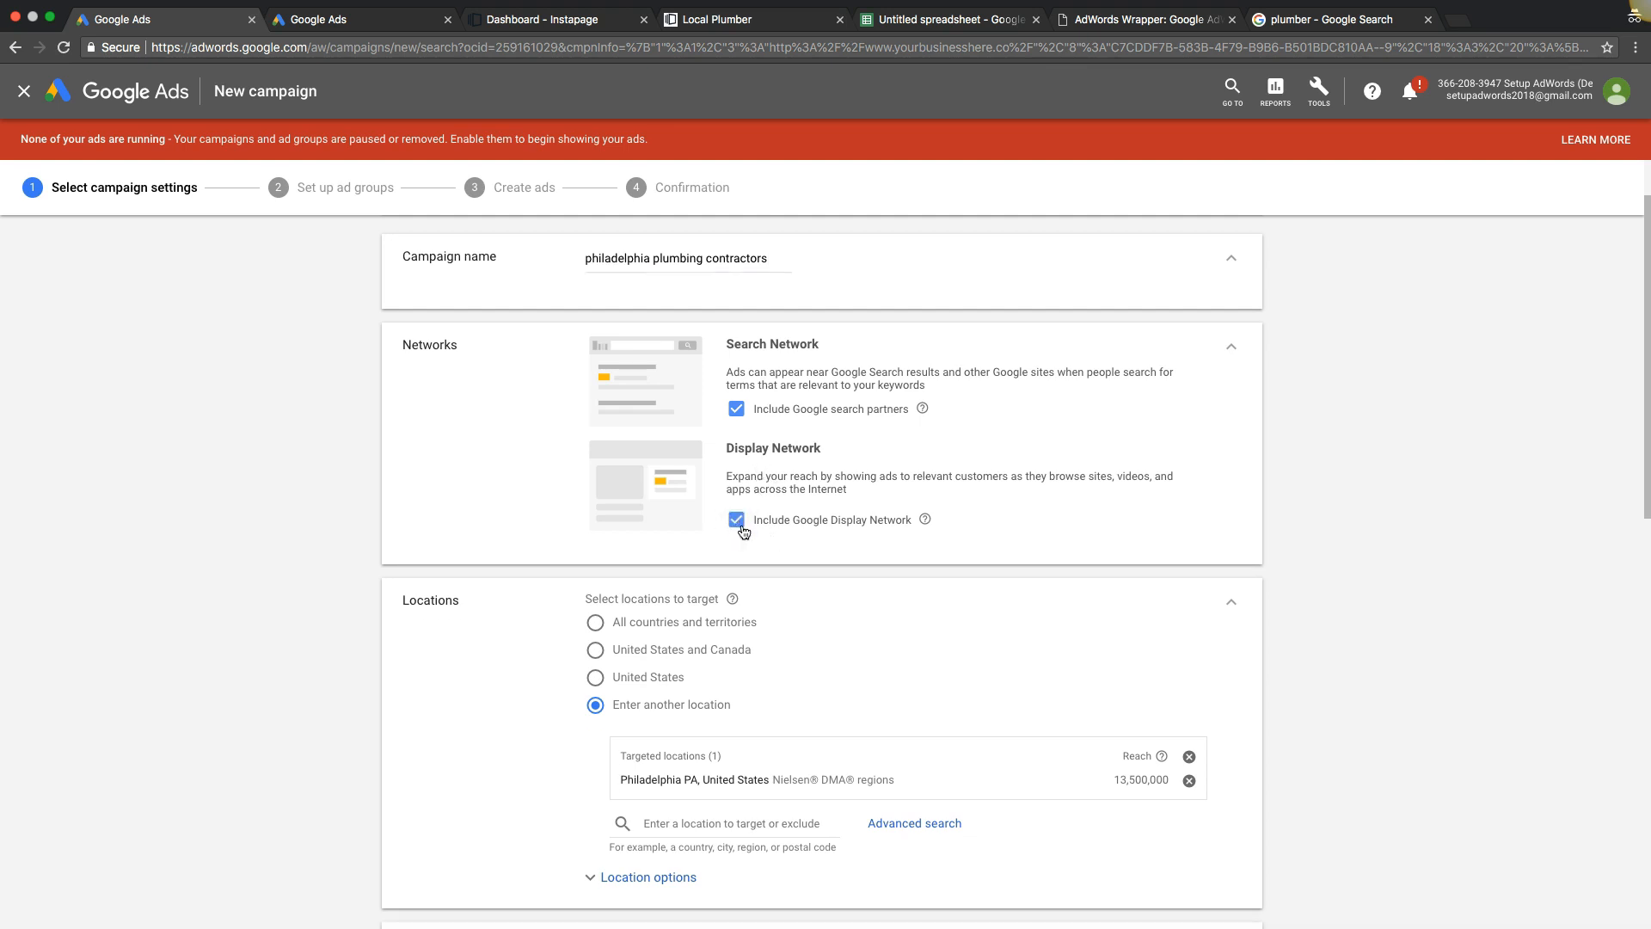
pyautogui.click(740, 527)
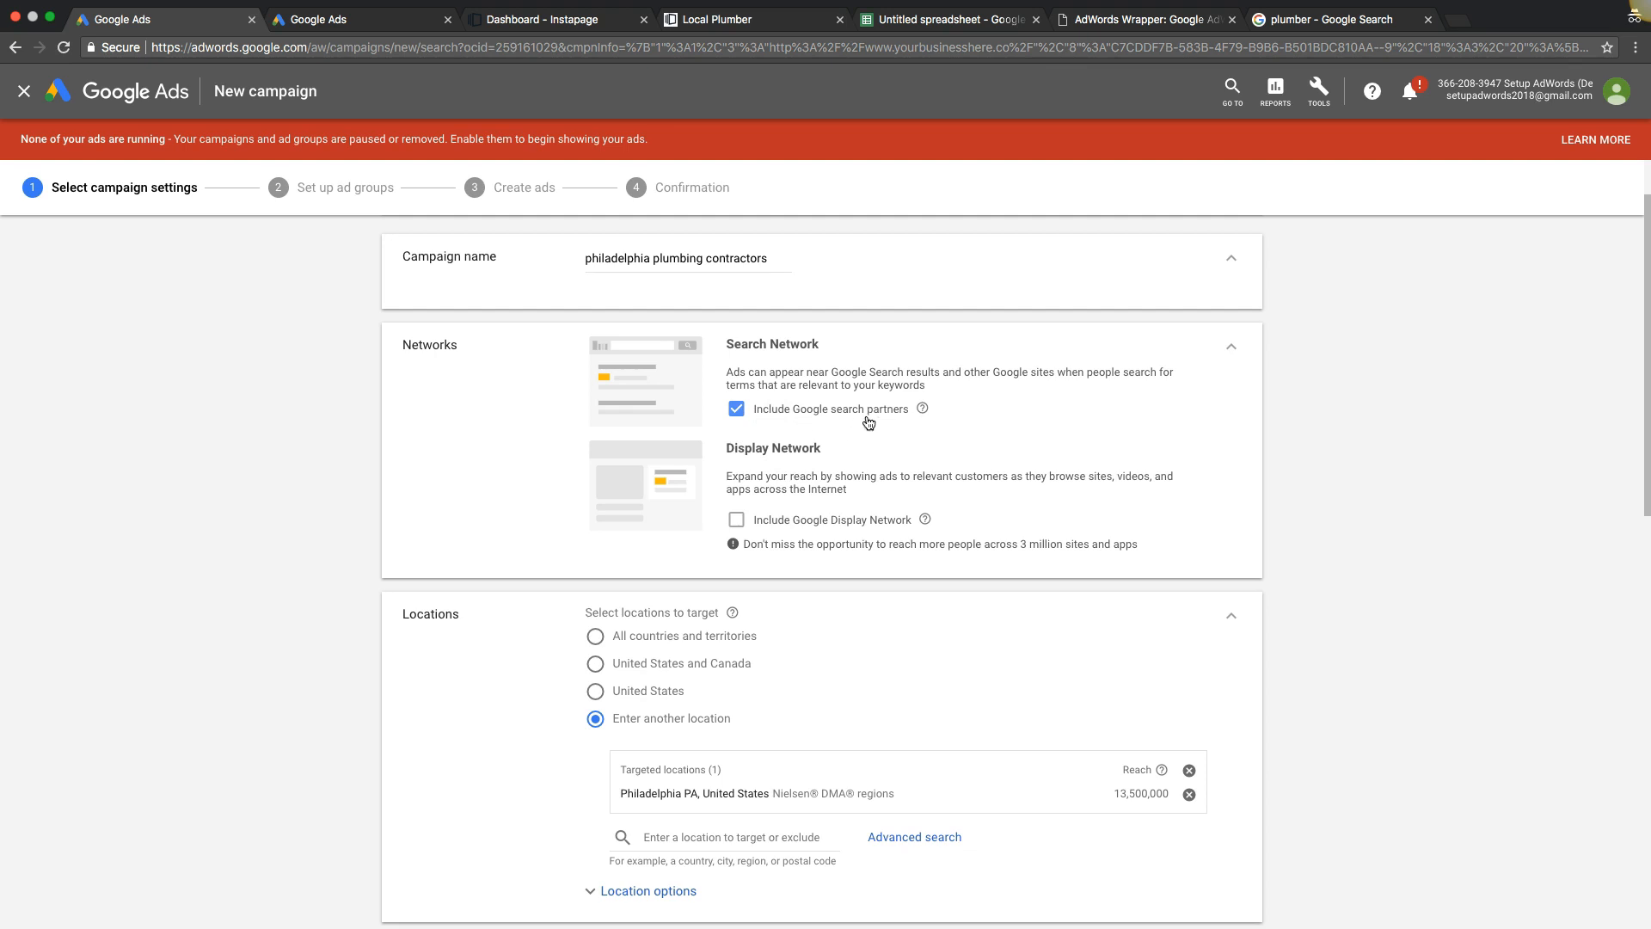
# Set the location targeting option to People in your targeted locations.
pyautogui.scroll(-1, 347, 499)
pyautogui.scroll(-5, 347, 500)
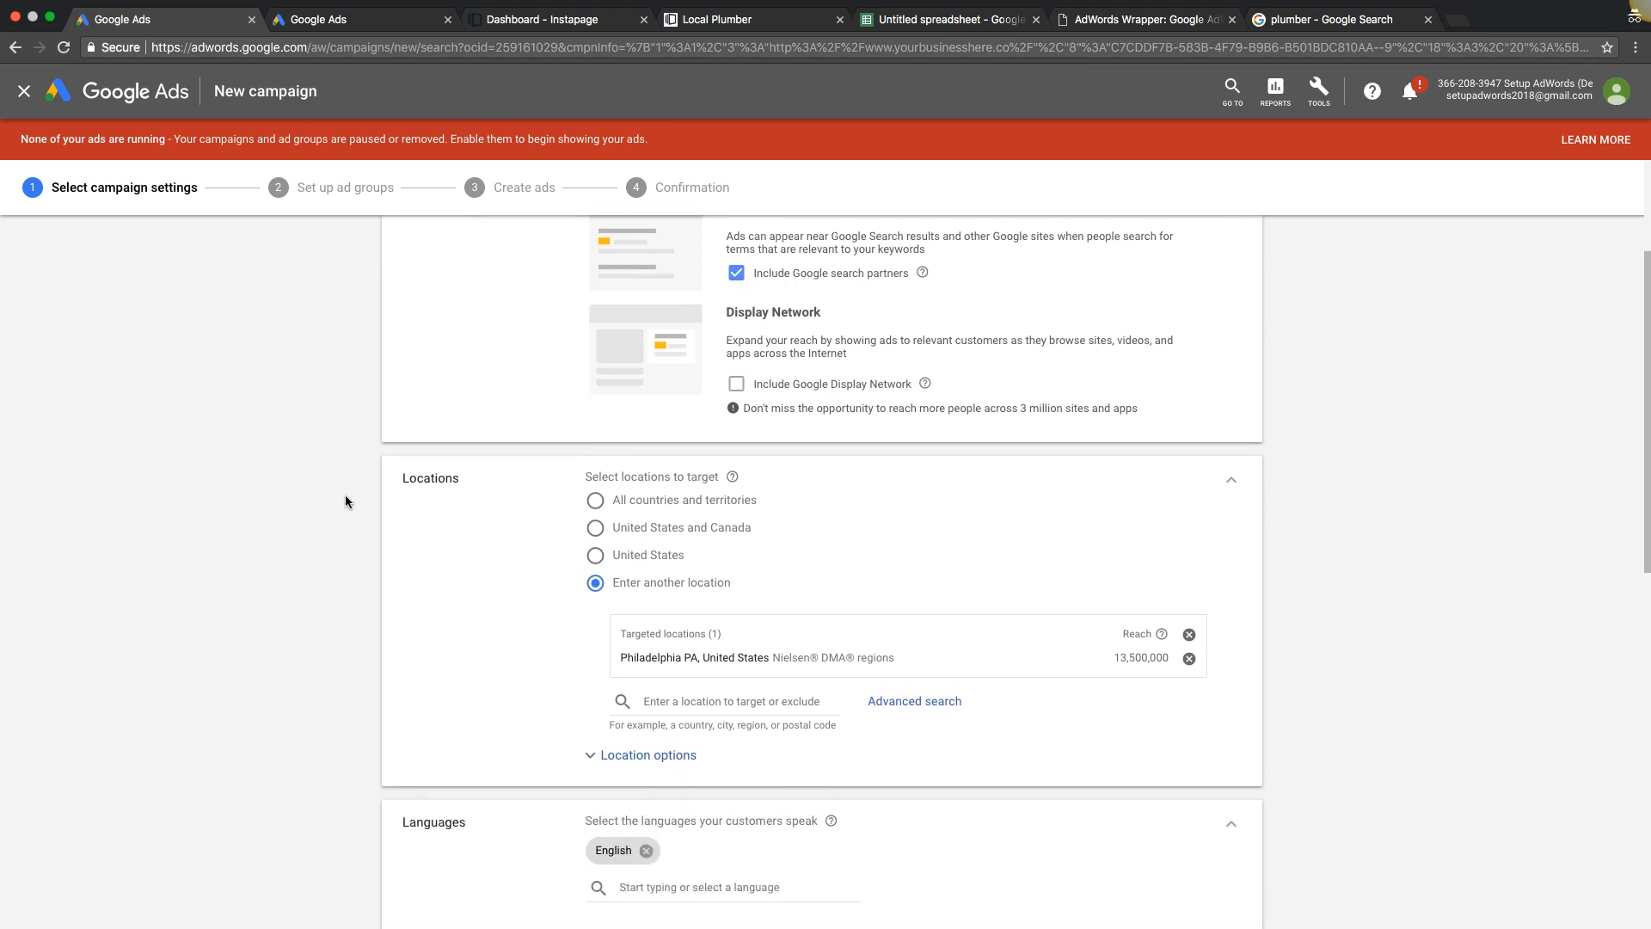
pyautogui.scroll(-2, 345, 502)
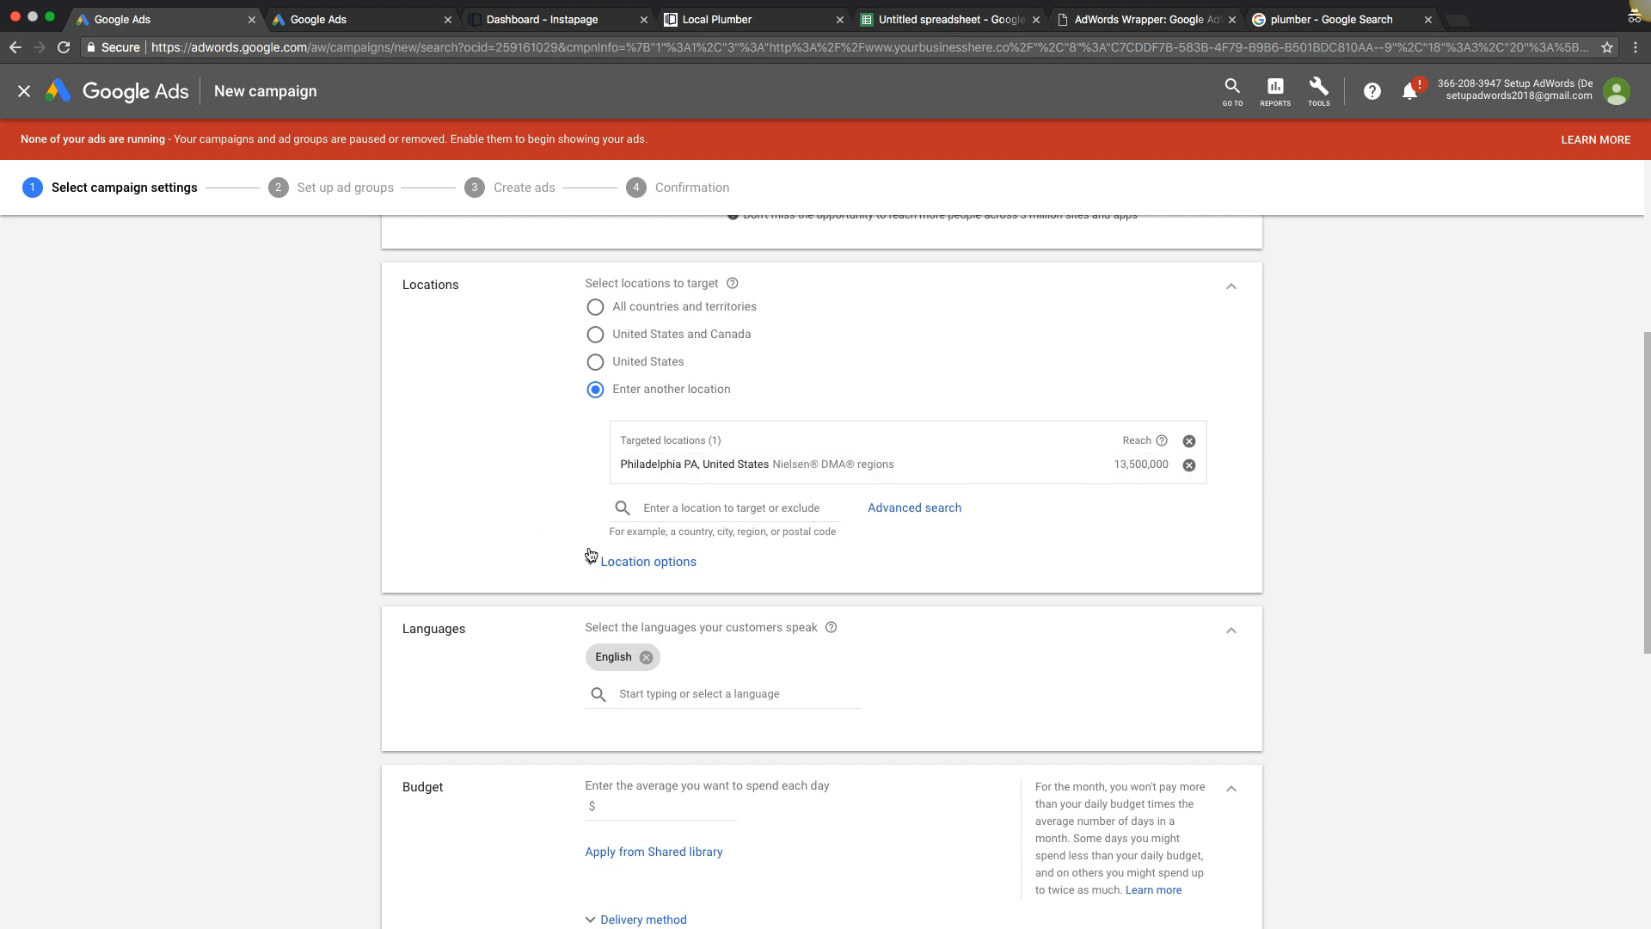
pyautogui.click(618, 563)
pyautogui.scroll(-3, 518, 520)
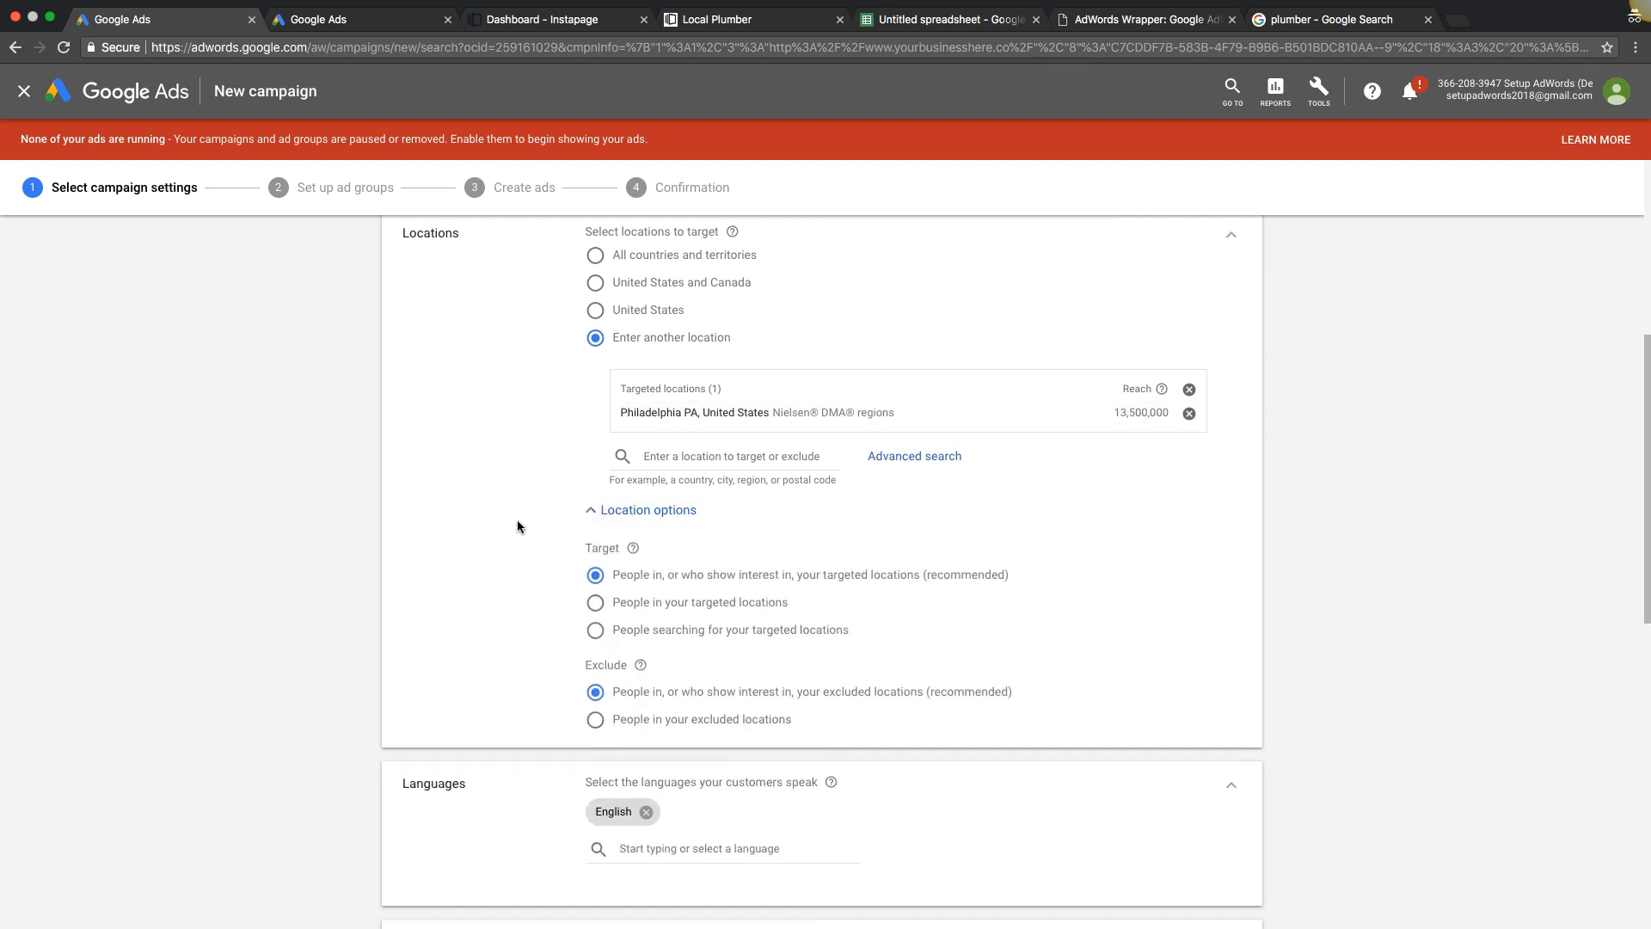
pyautogui.click(597, 504)
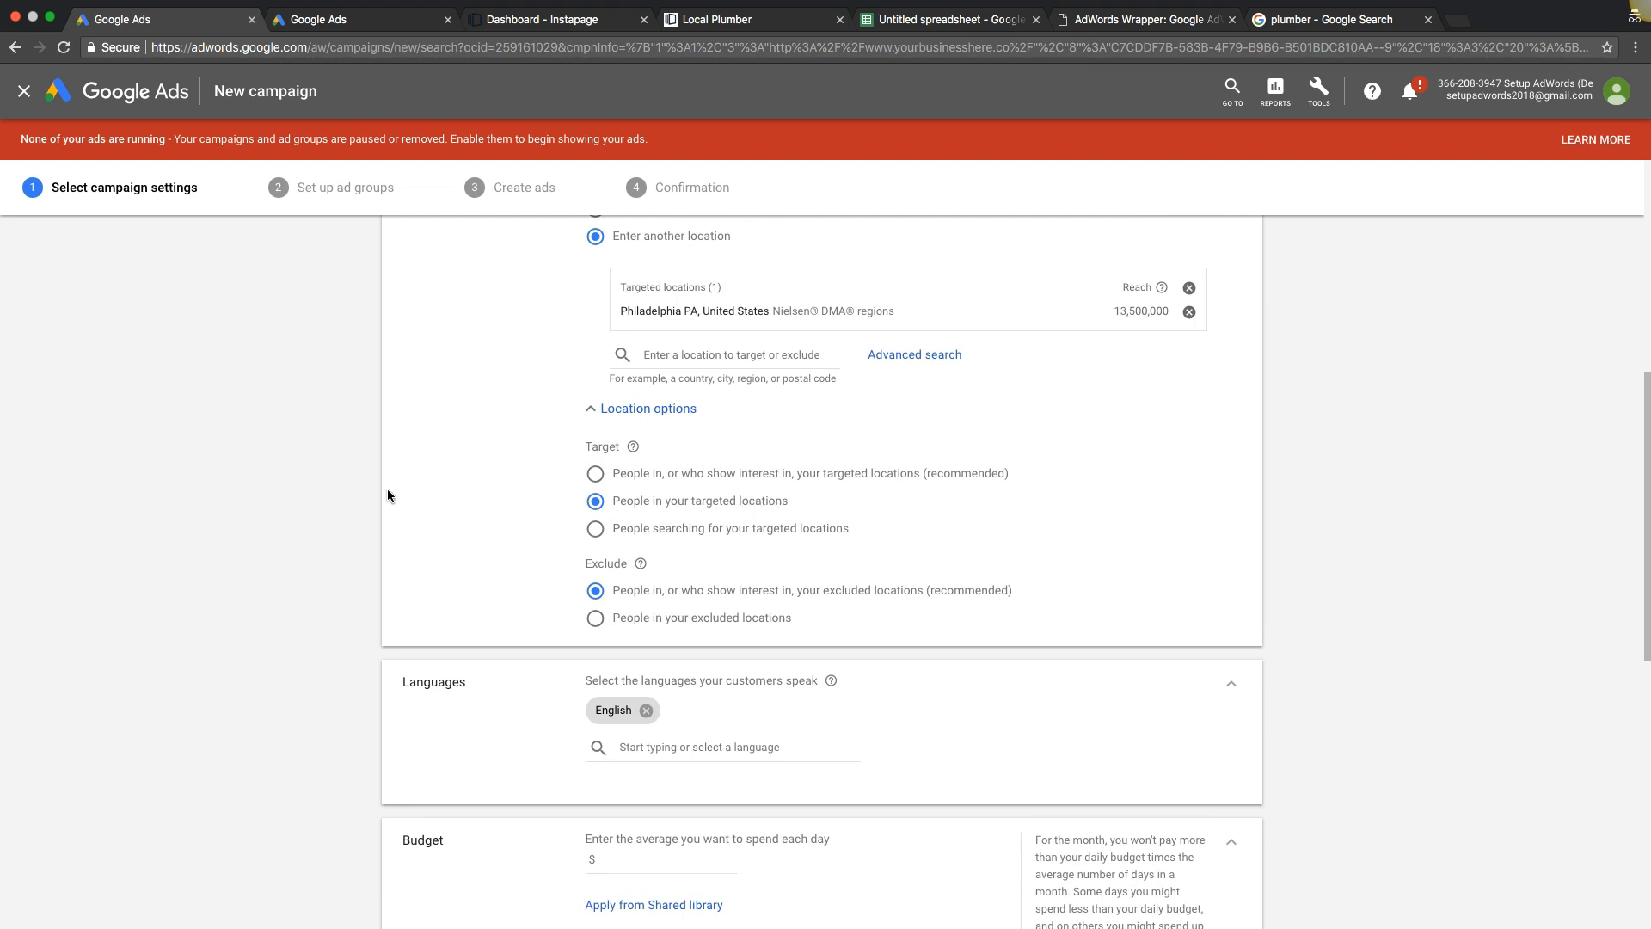
# Set the average daily budget to $25.00 and show the delivery method options.
pyautogui.scroll(-5, 387, 495)
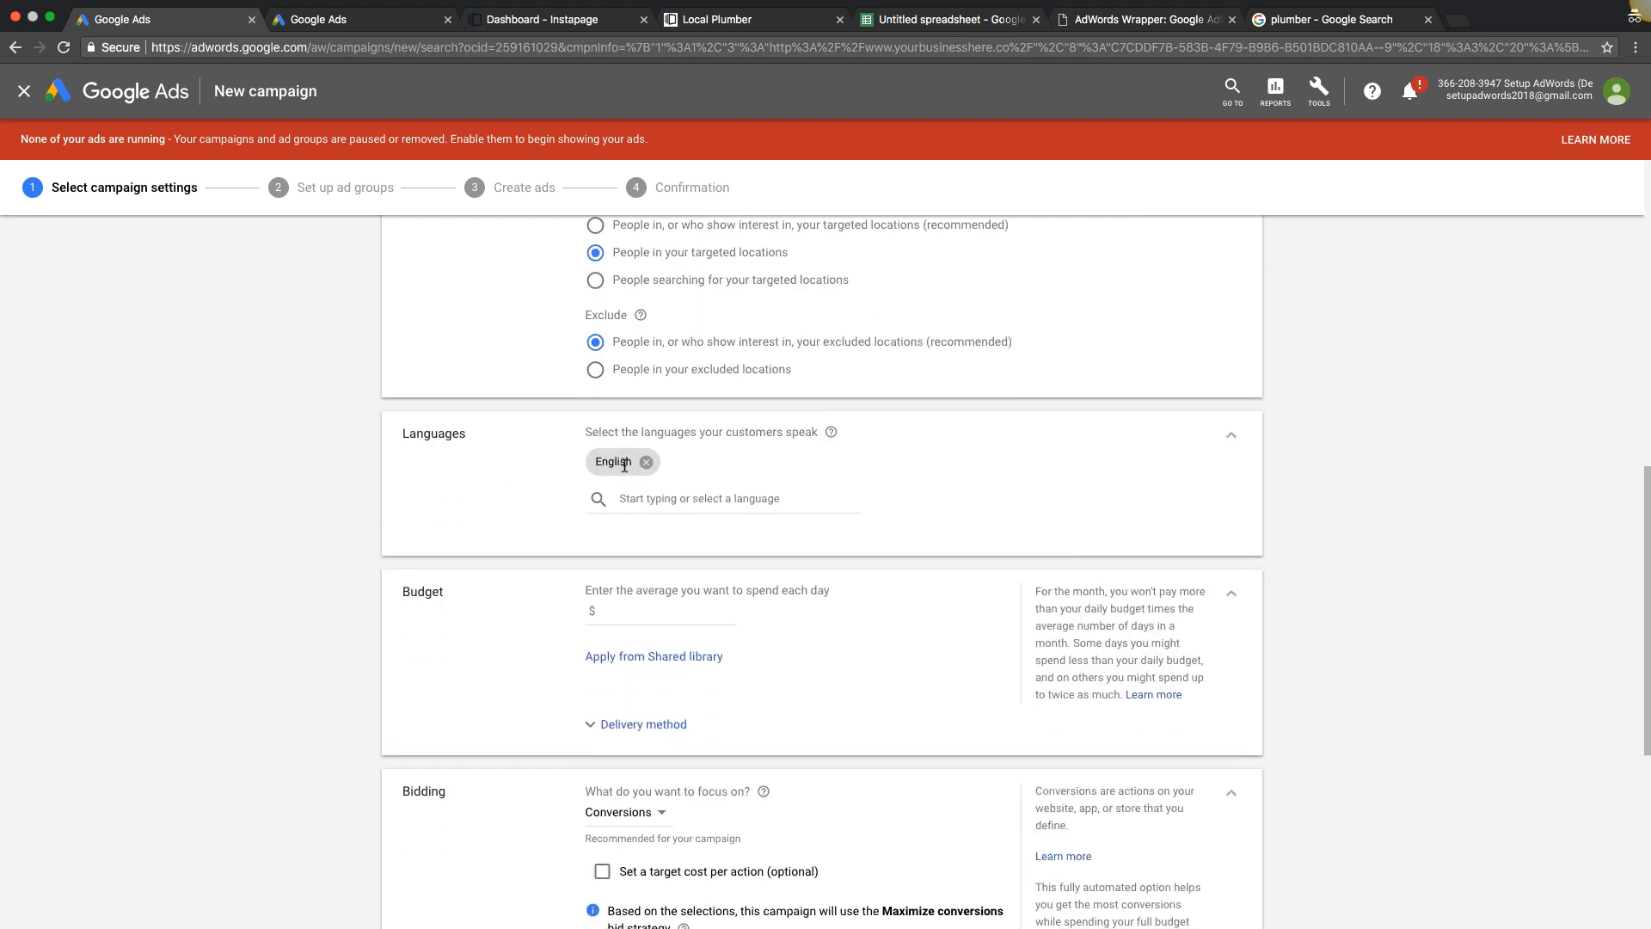
pyautogui.scroll(-3, 315, 531)
pyautogui.click(649, 442)
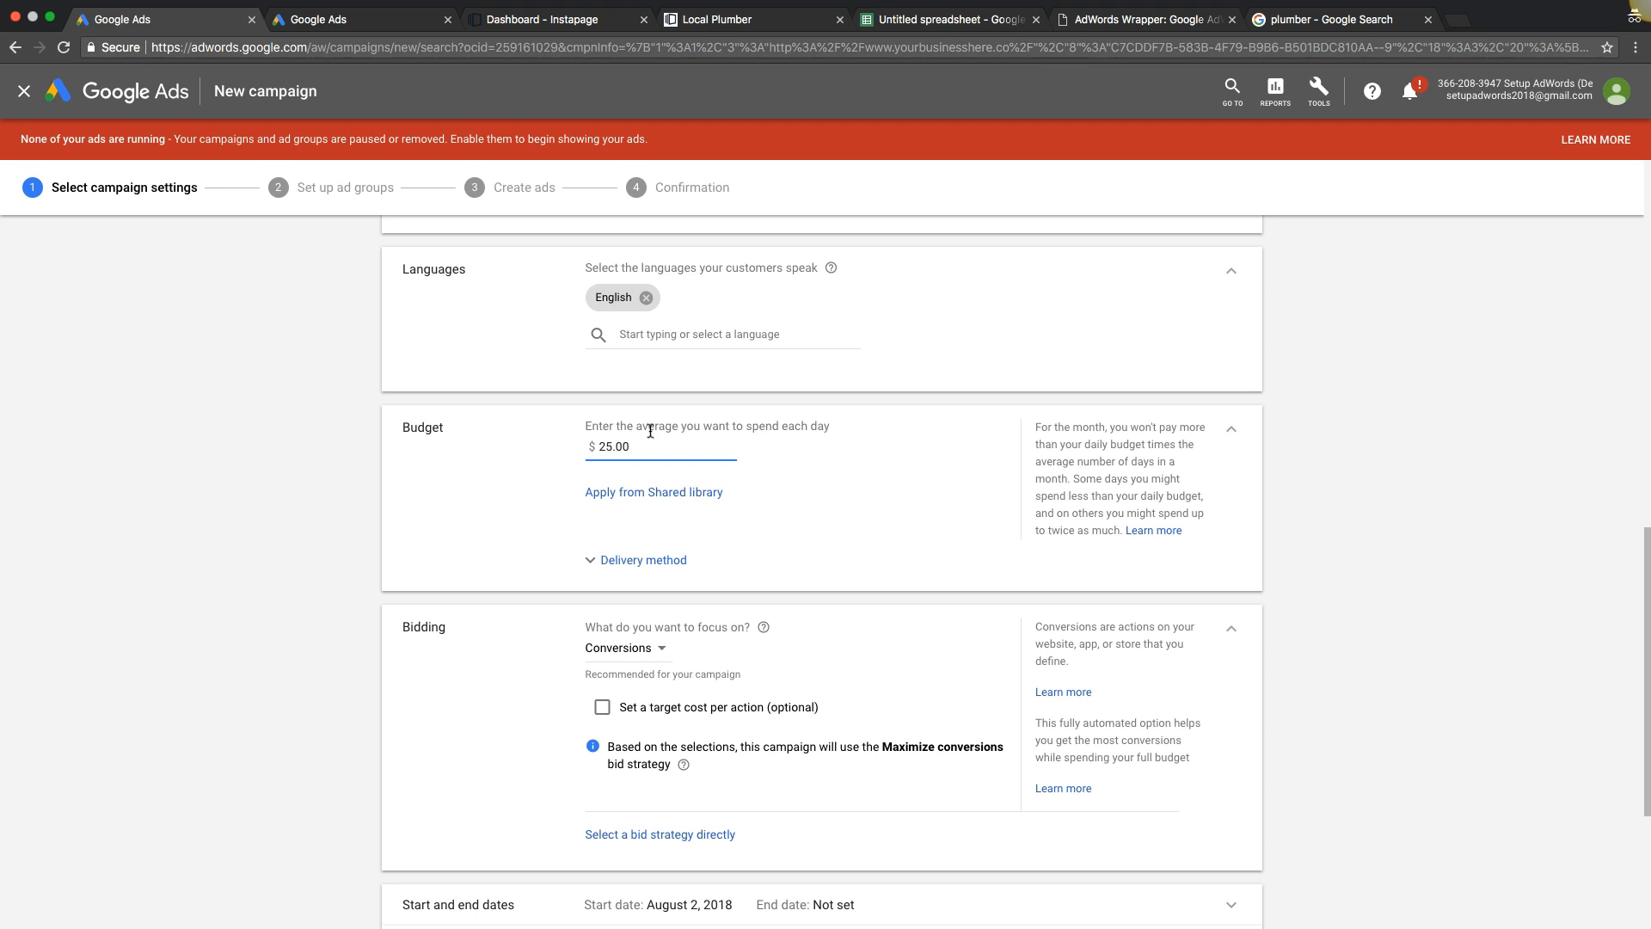
pyautogui.click(608, 563)
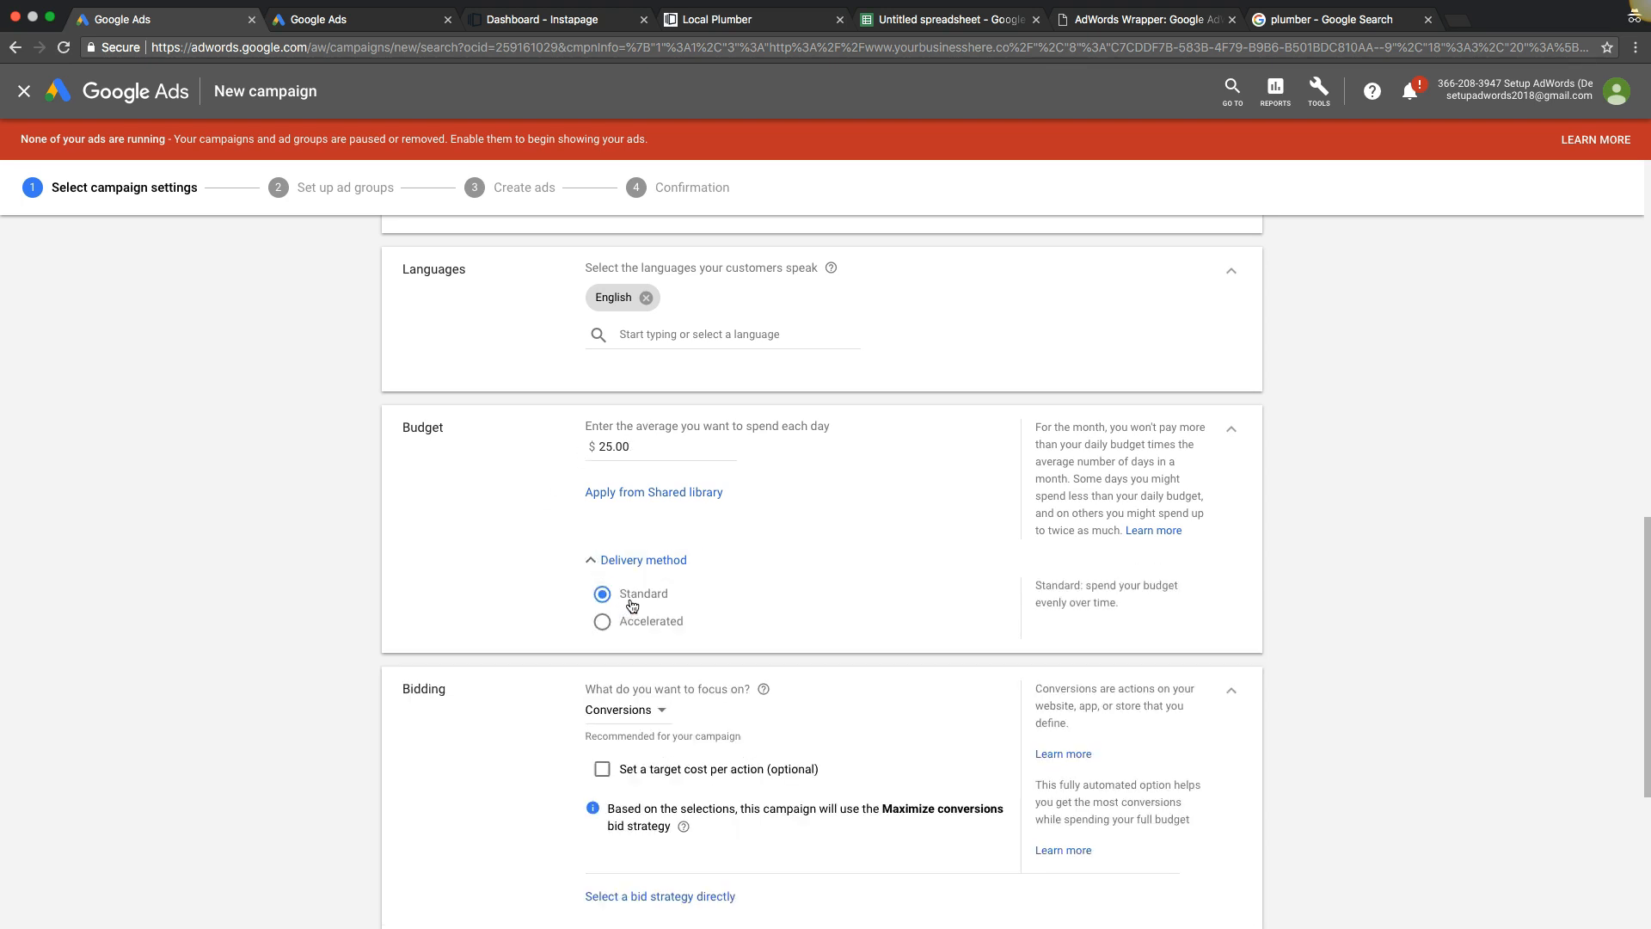
# Choose Manual CPC directly as the bid strategy and turn on the option to help increase conversions with Enhanced CPC.
pyautogui.scroll(-5, 353, 542)
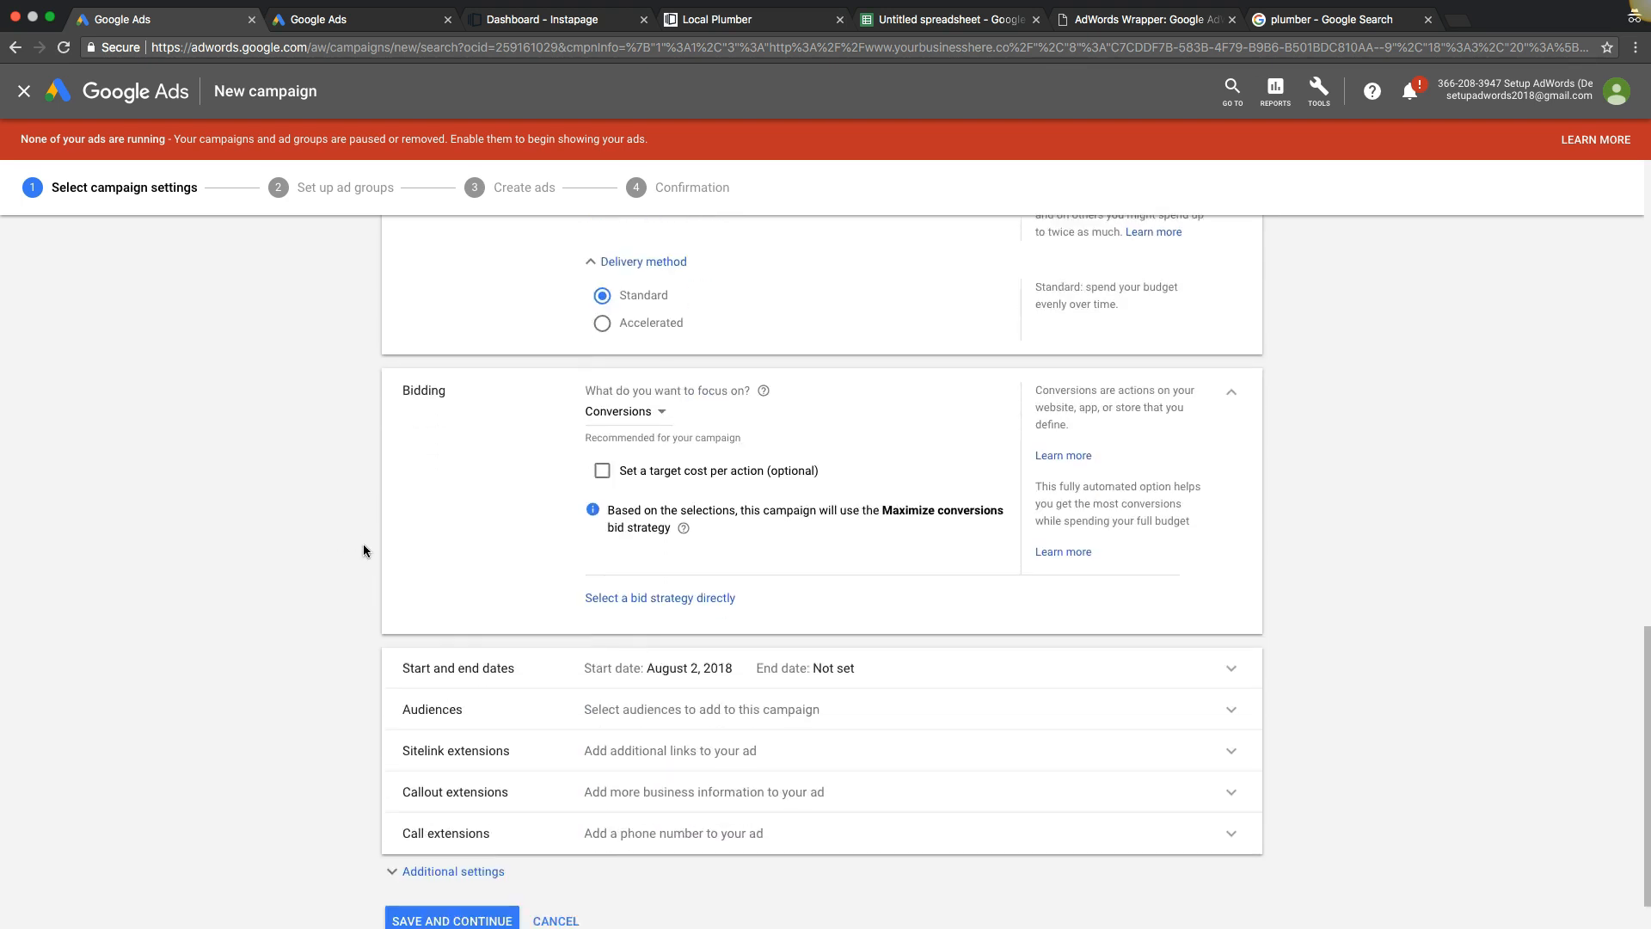
pyautogui.scroll(-1, 363, 544)
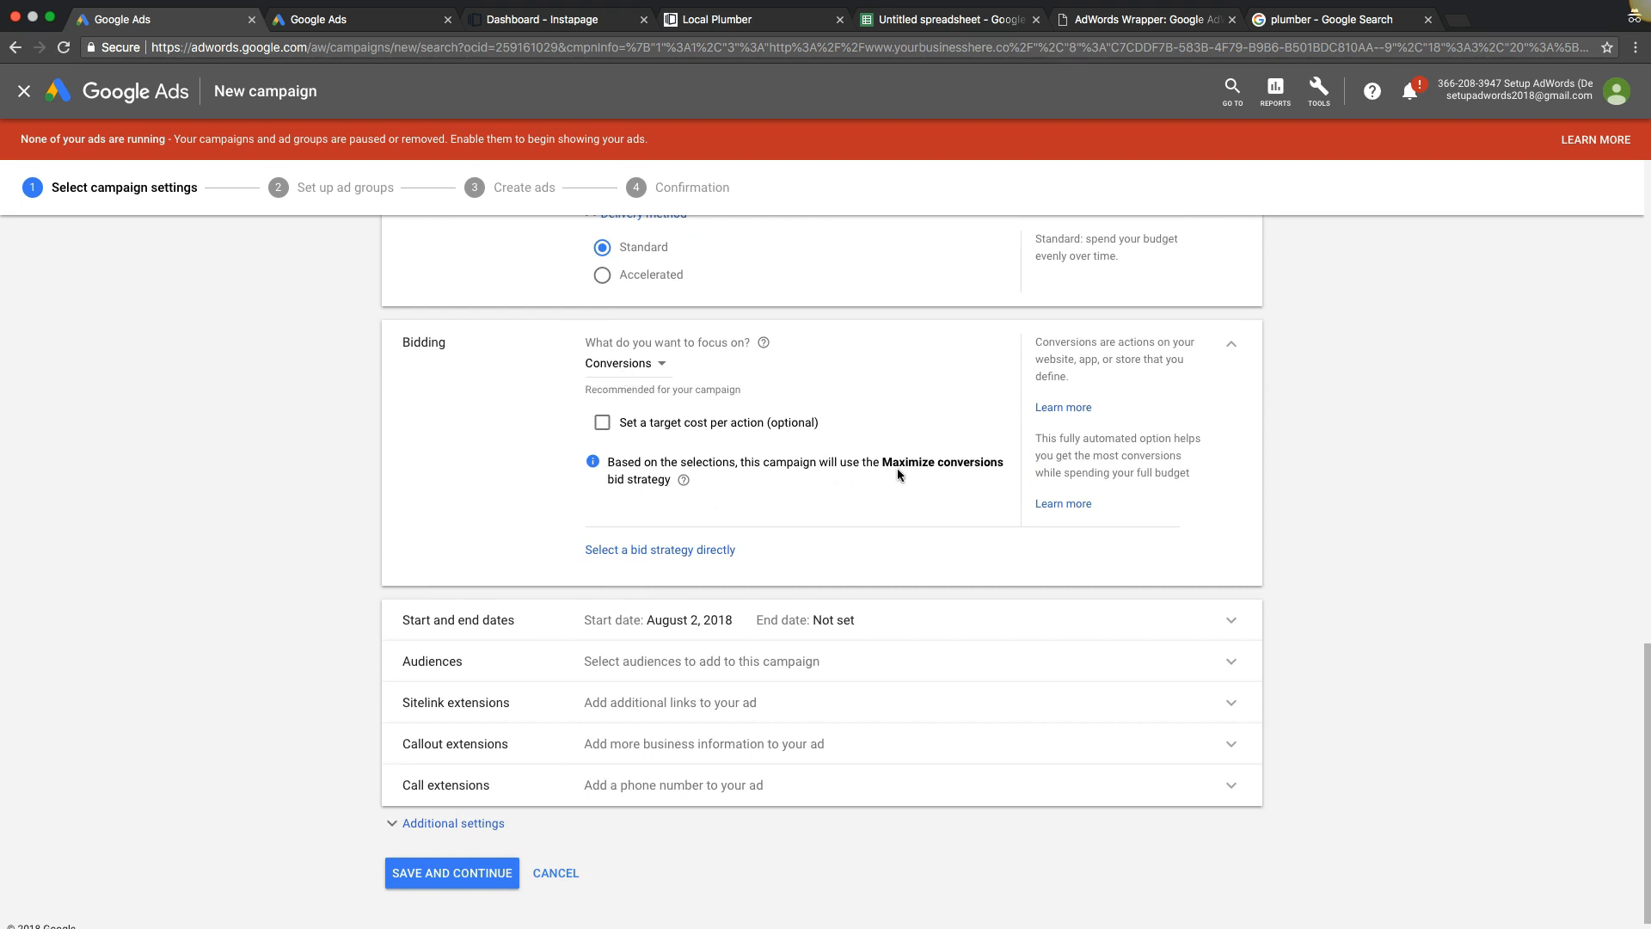
pyautogui.scroll(-1, 753, 493)
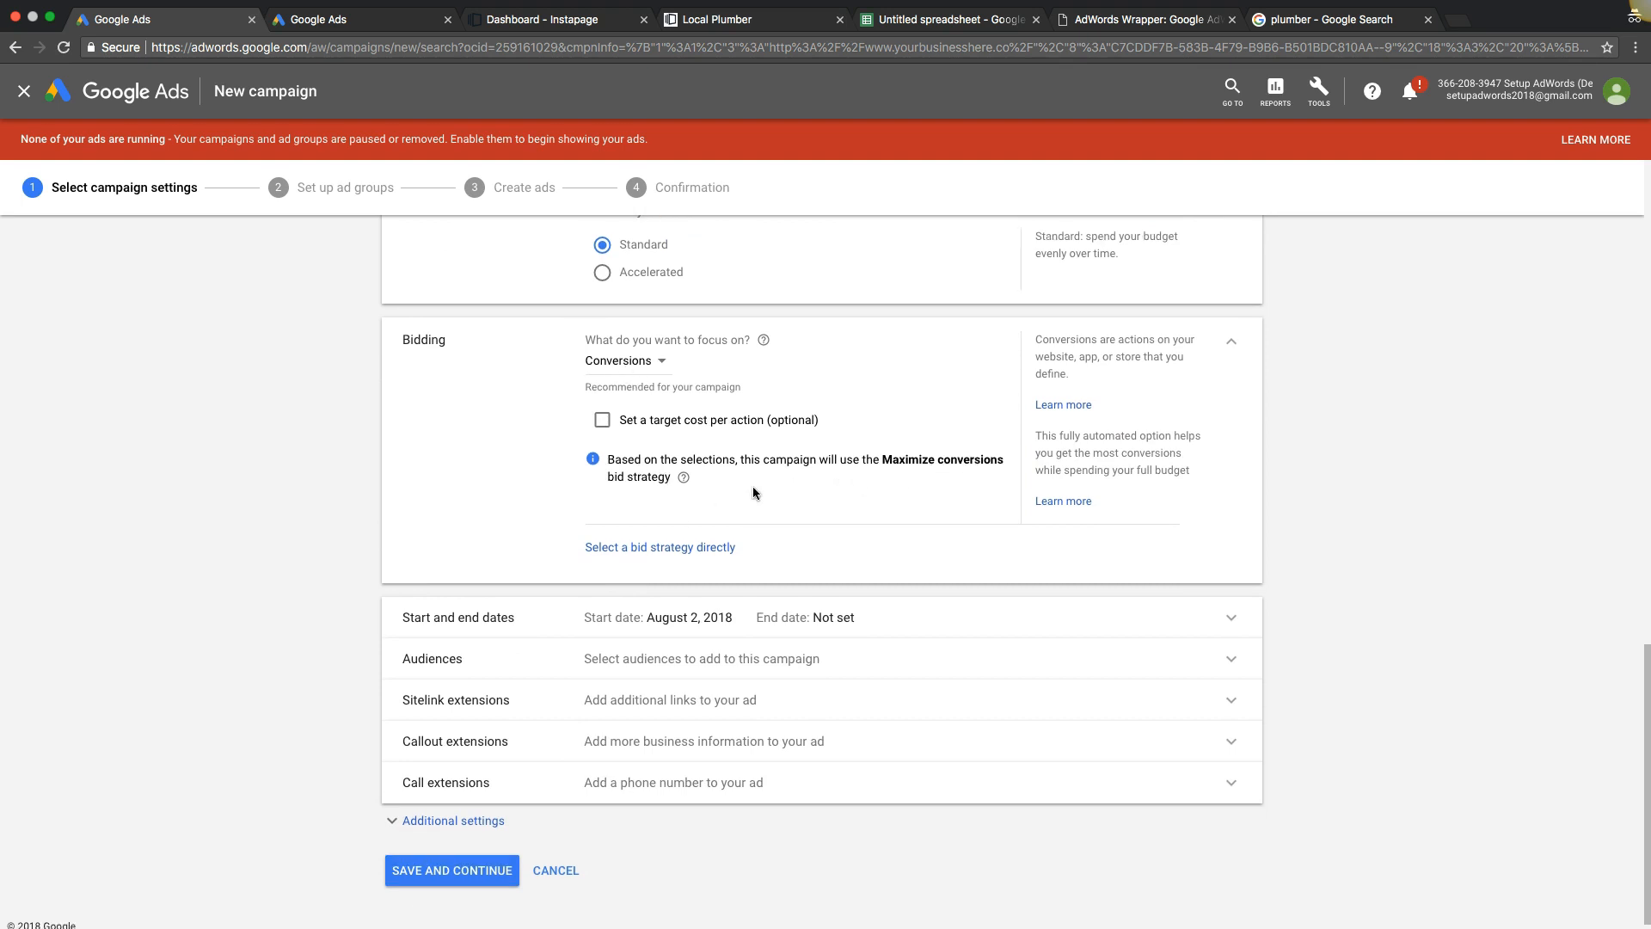
pyautogui.click(629, 551)
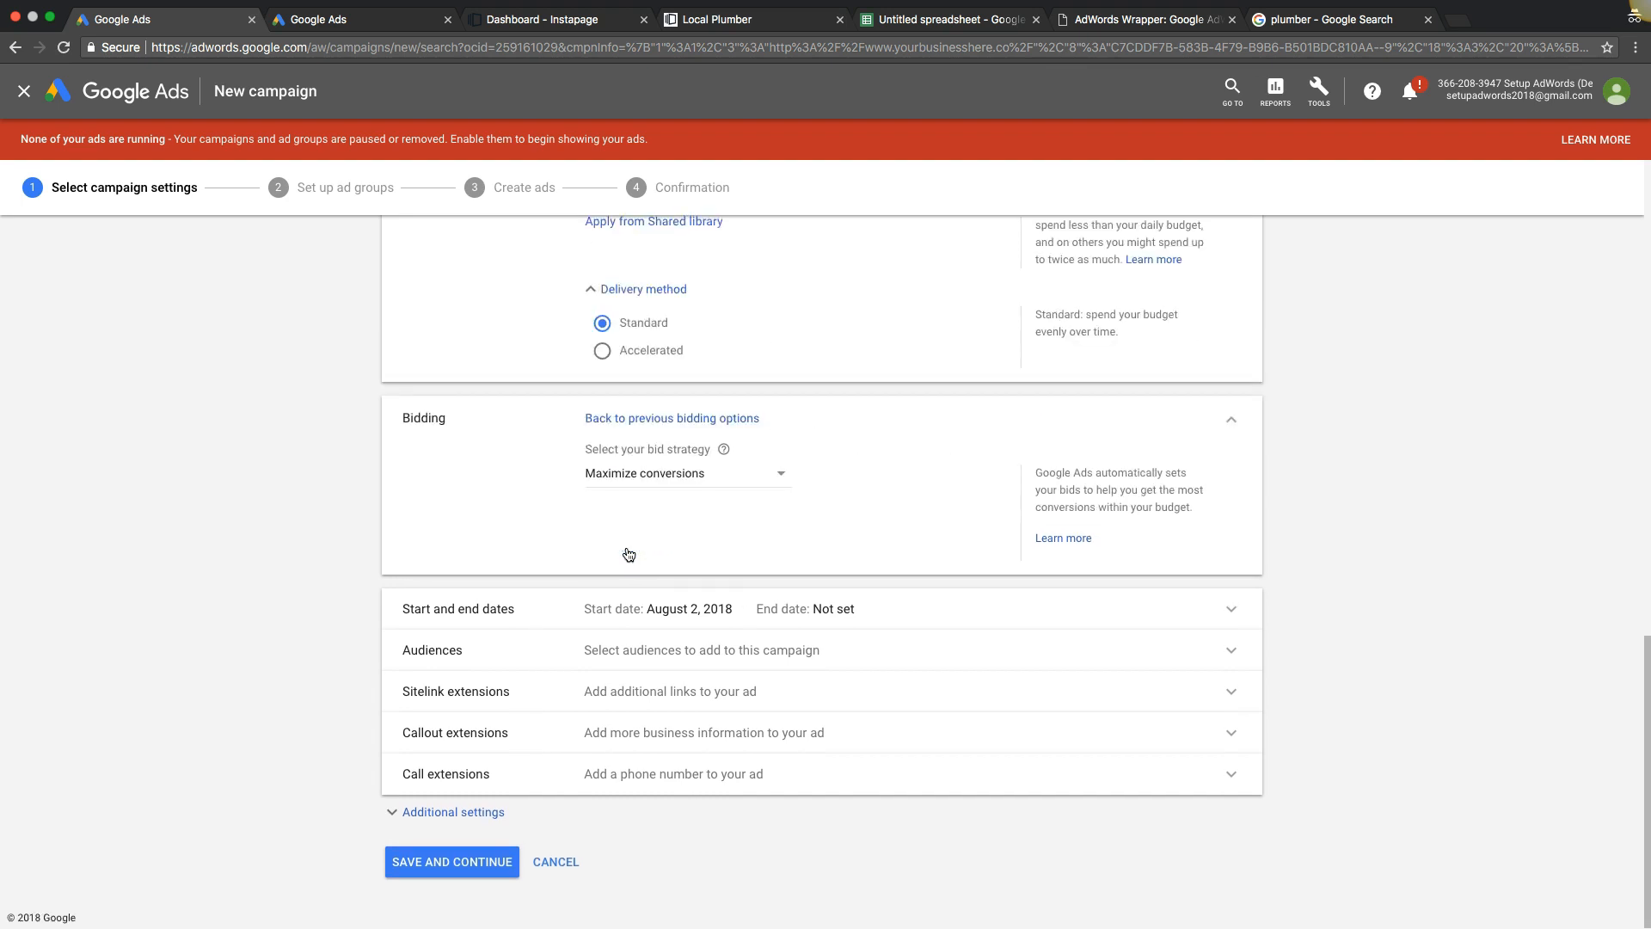
pyautogui.click(646, 486)
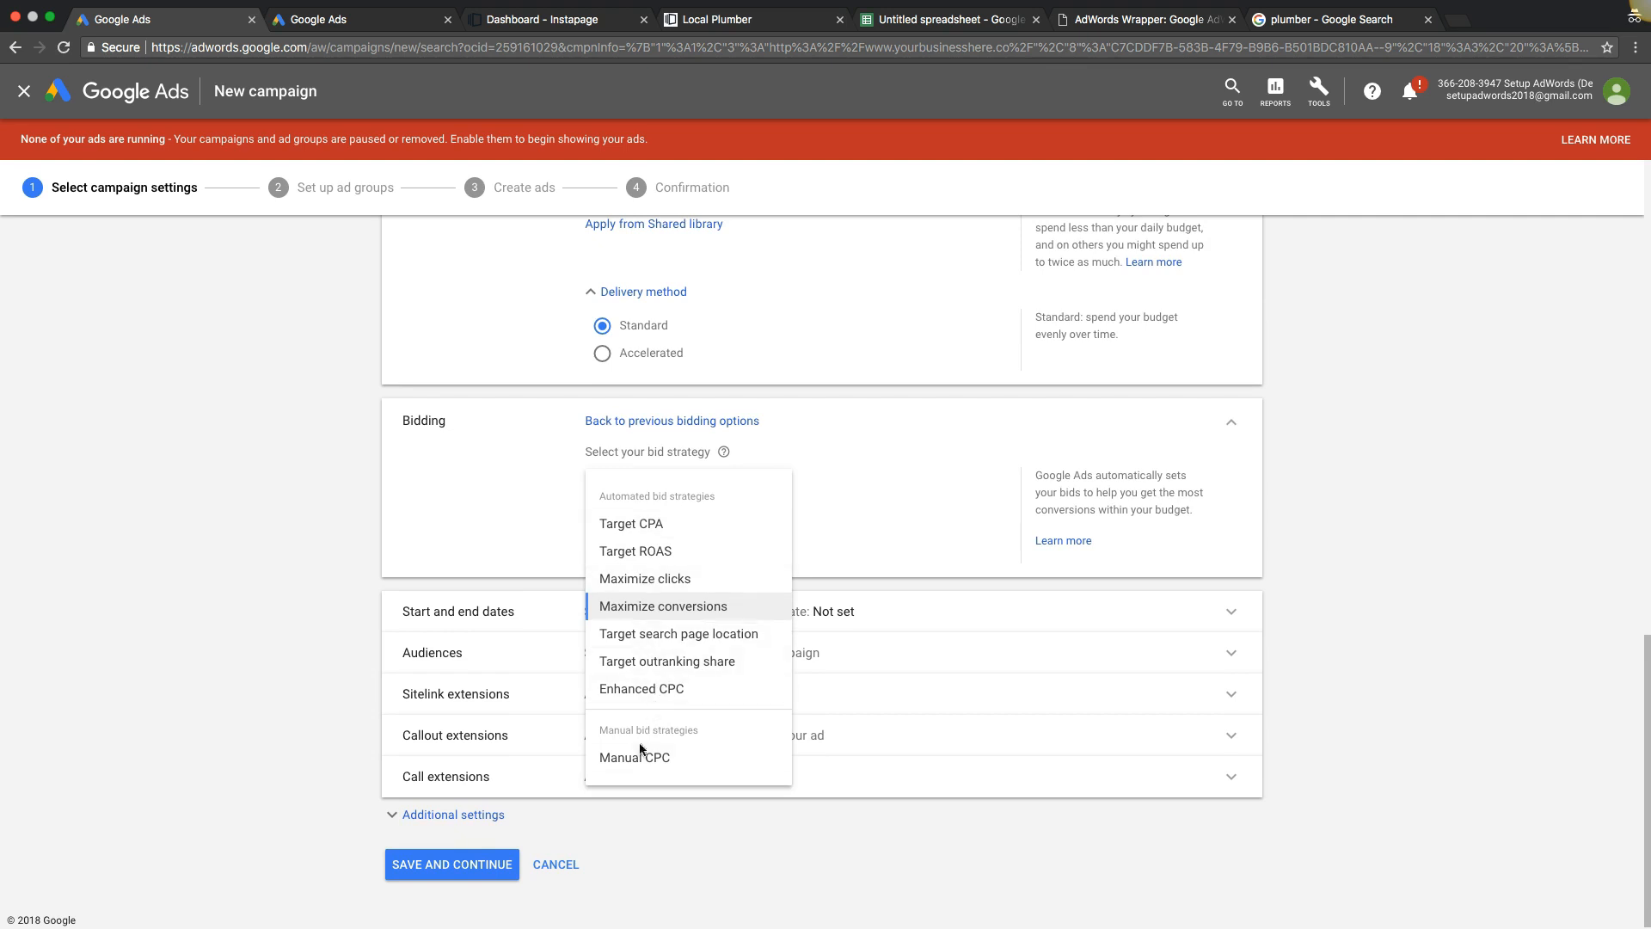
pyautogui.click(639, 755)
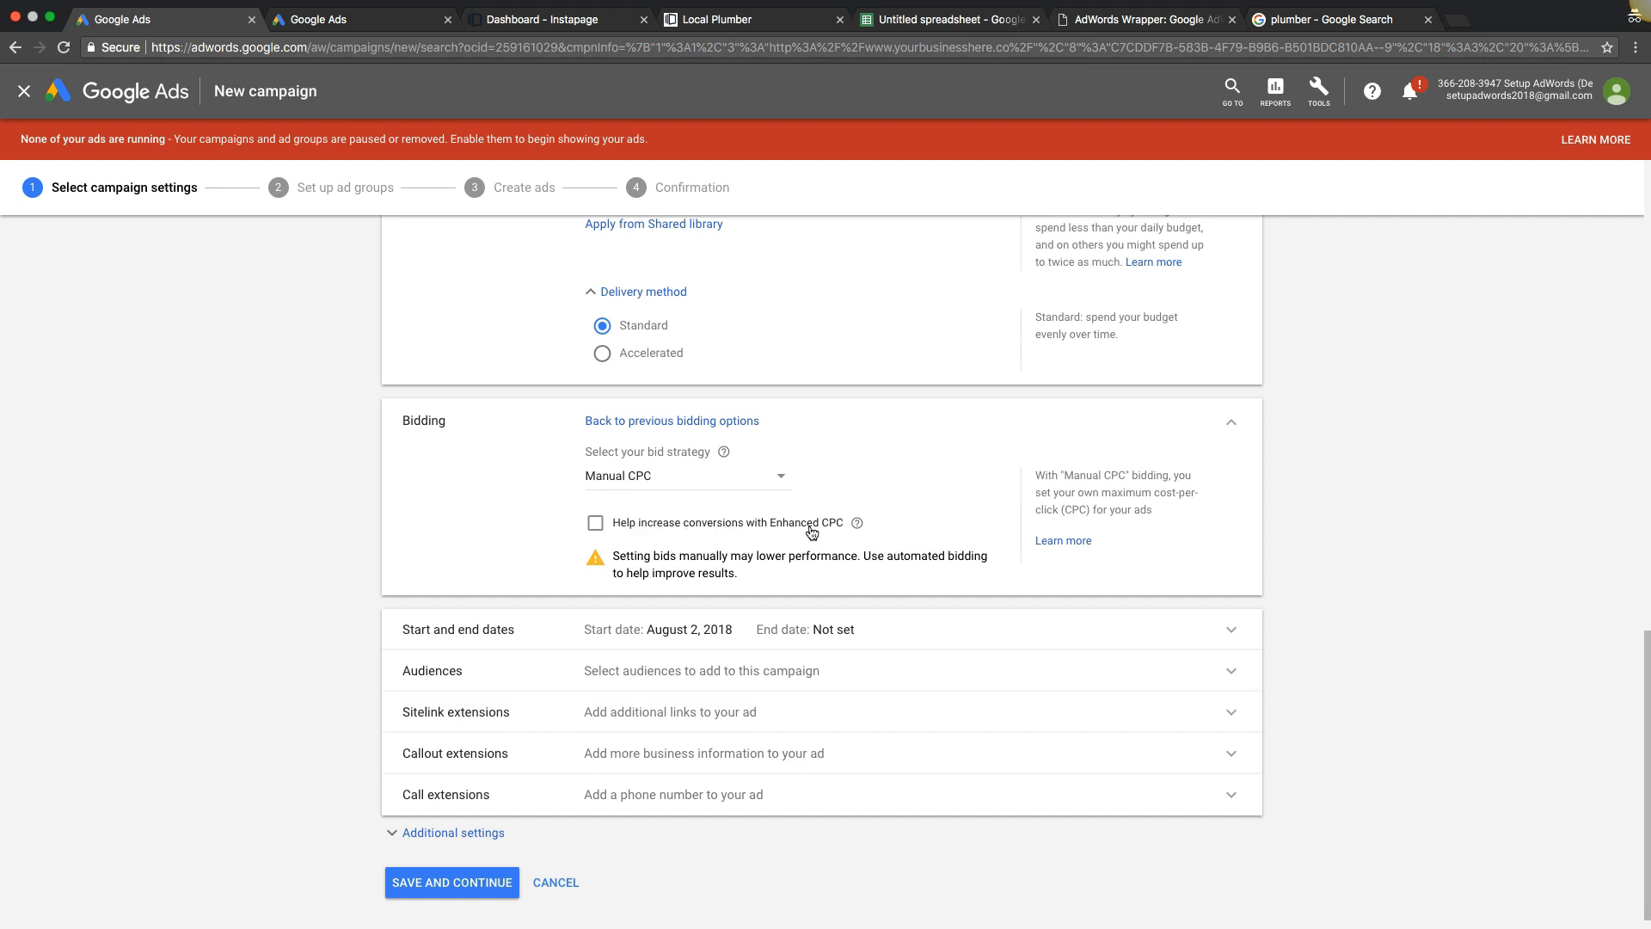
pyautogui.click(597, 525)
pyautogui.scroll(-1, 320, 488)
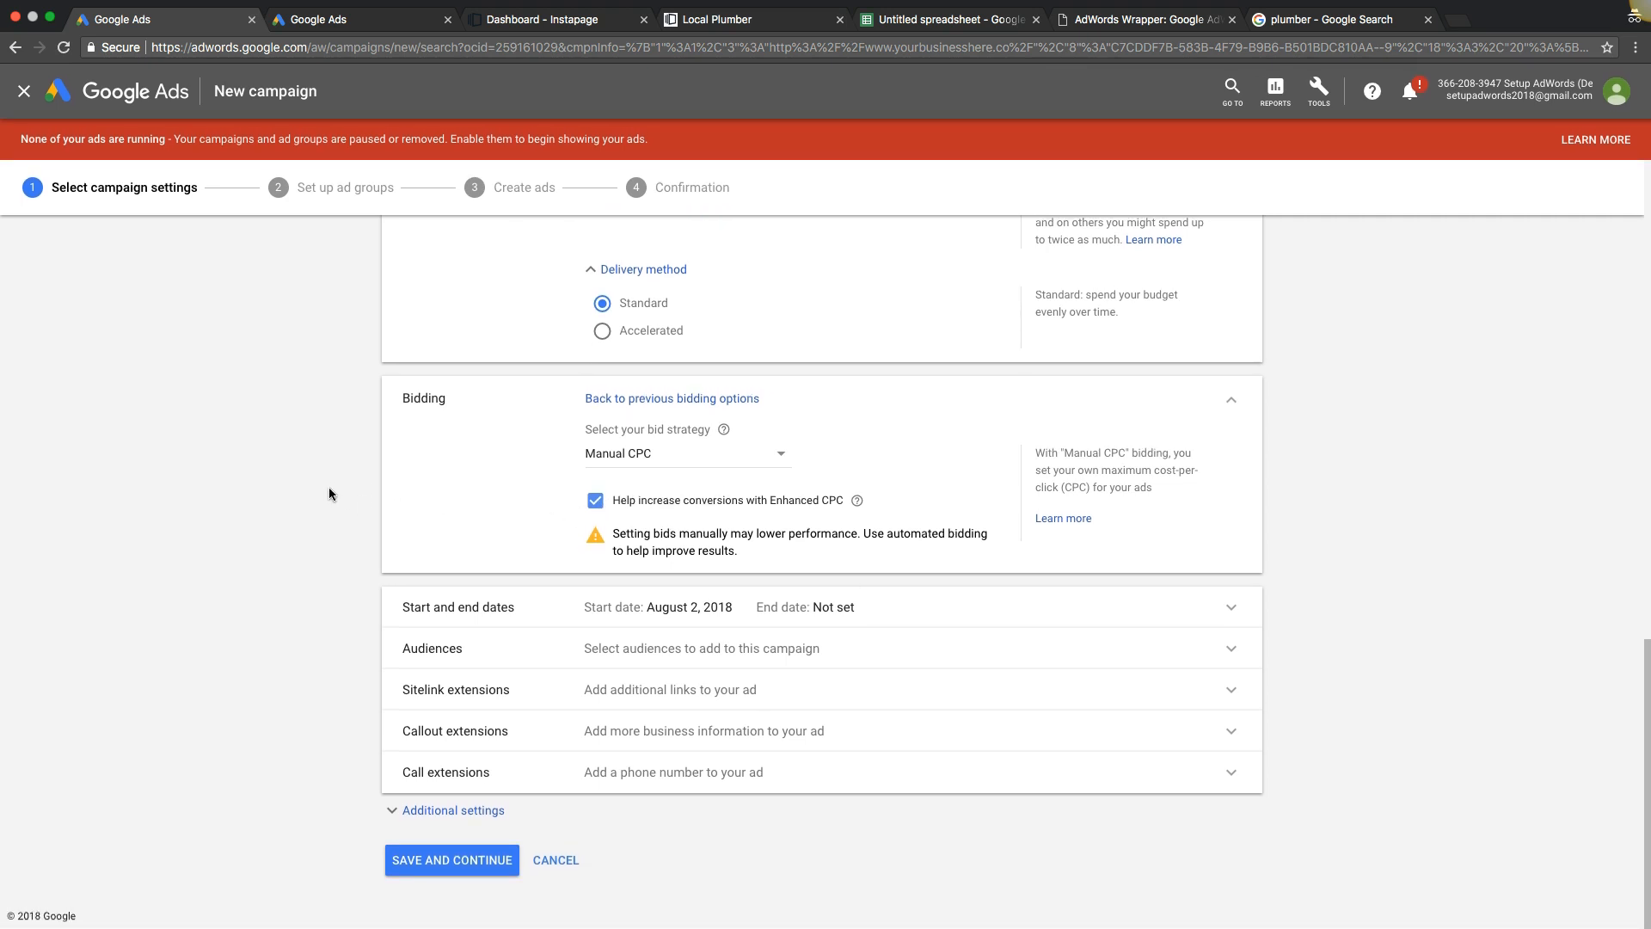
pyautogui.click(595, 502)
pyautogui.click(596, 503)
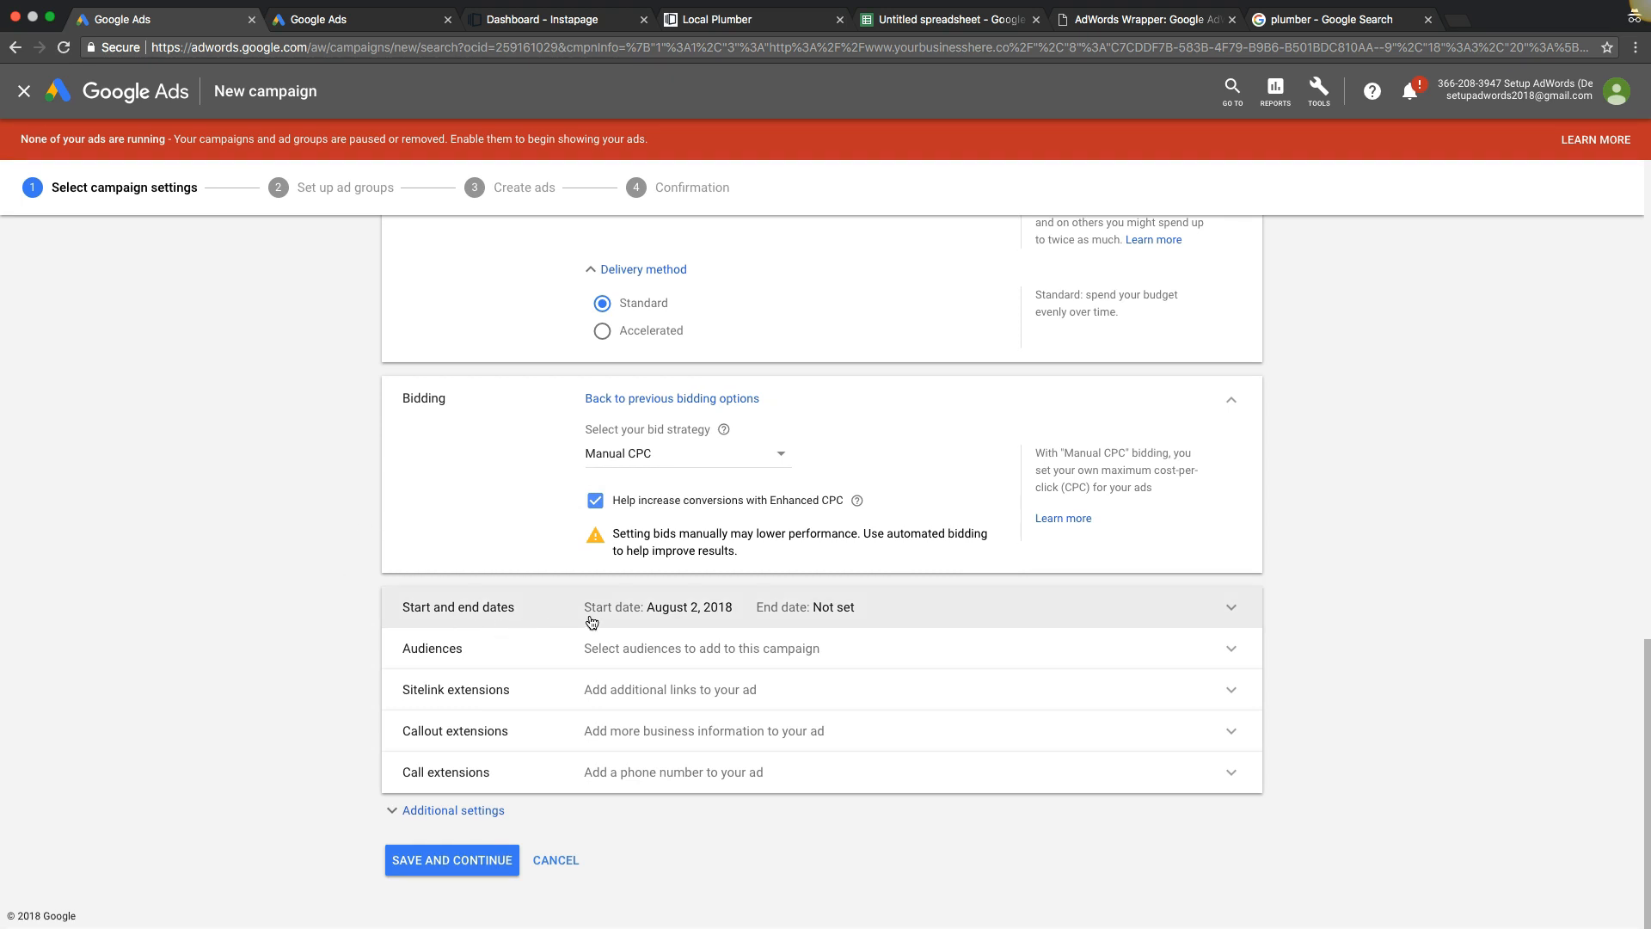
# Expand the campaign's additional settings and look over the extension, ad rotation and ad schedule options.
pyautogui.click(434, 814)
pyautogui.scroll(-5, 332, 629)
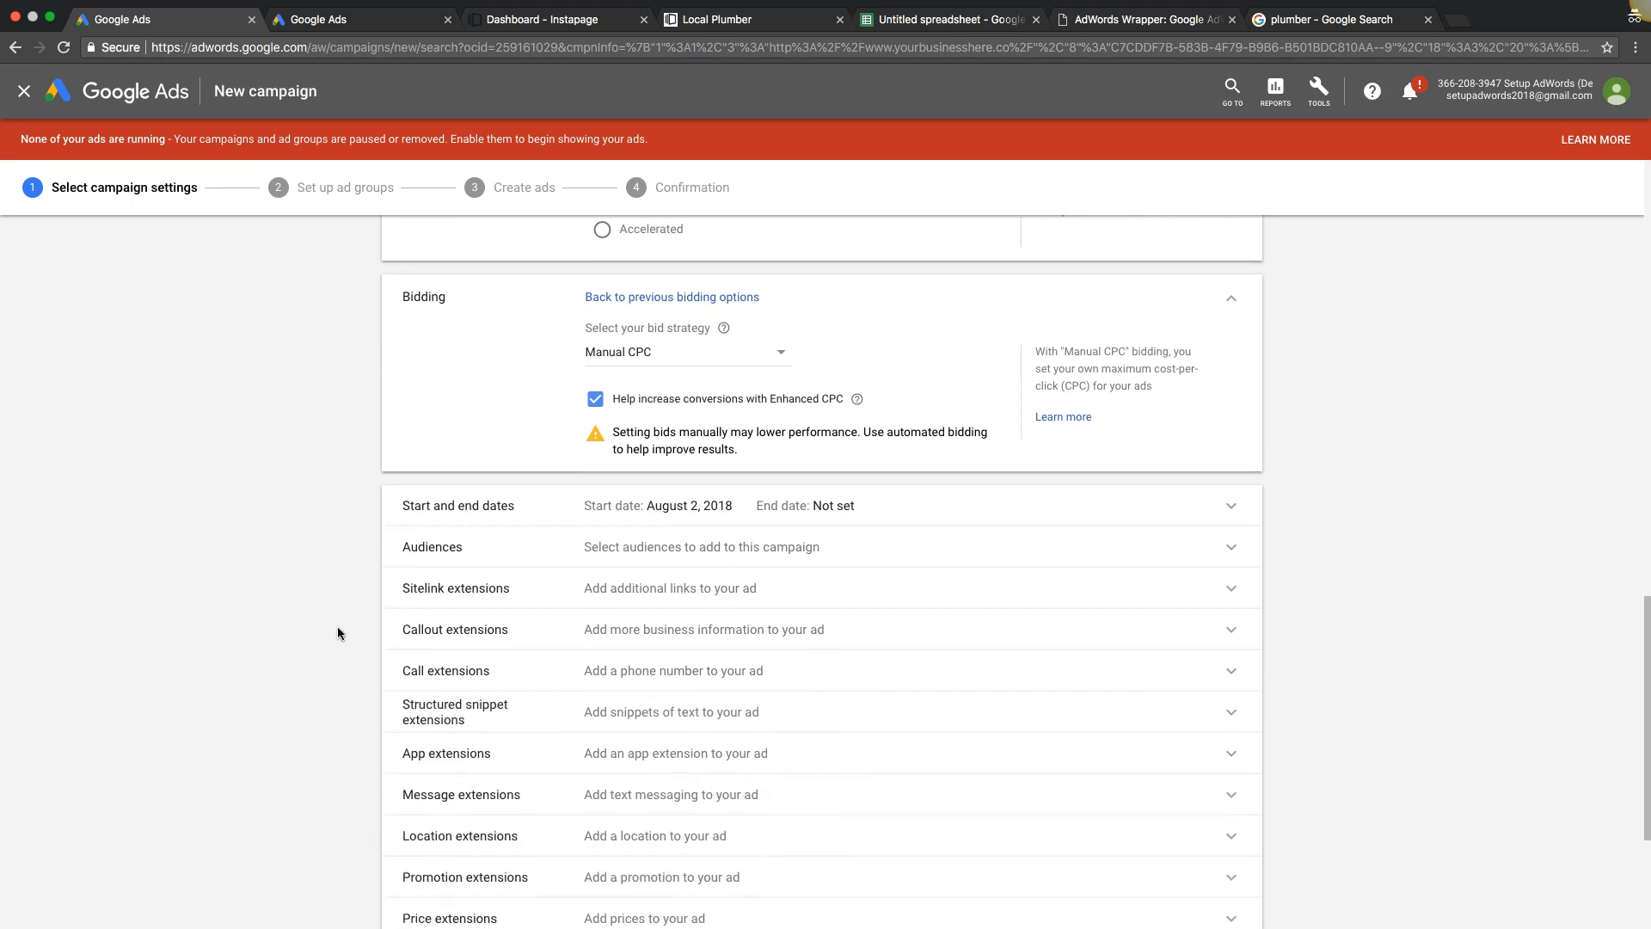
pyautogui.scroll(-2, 337, 632)
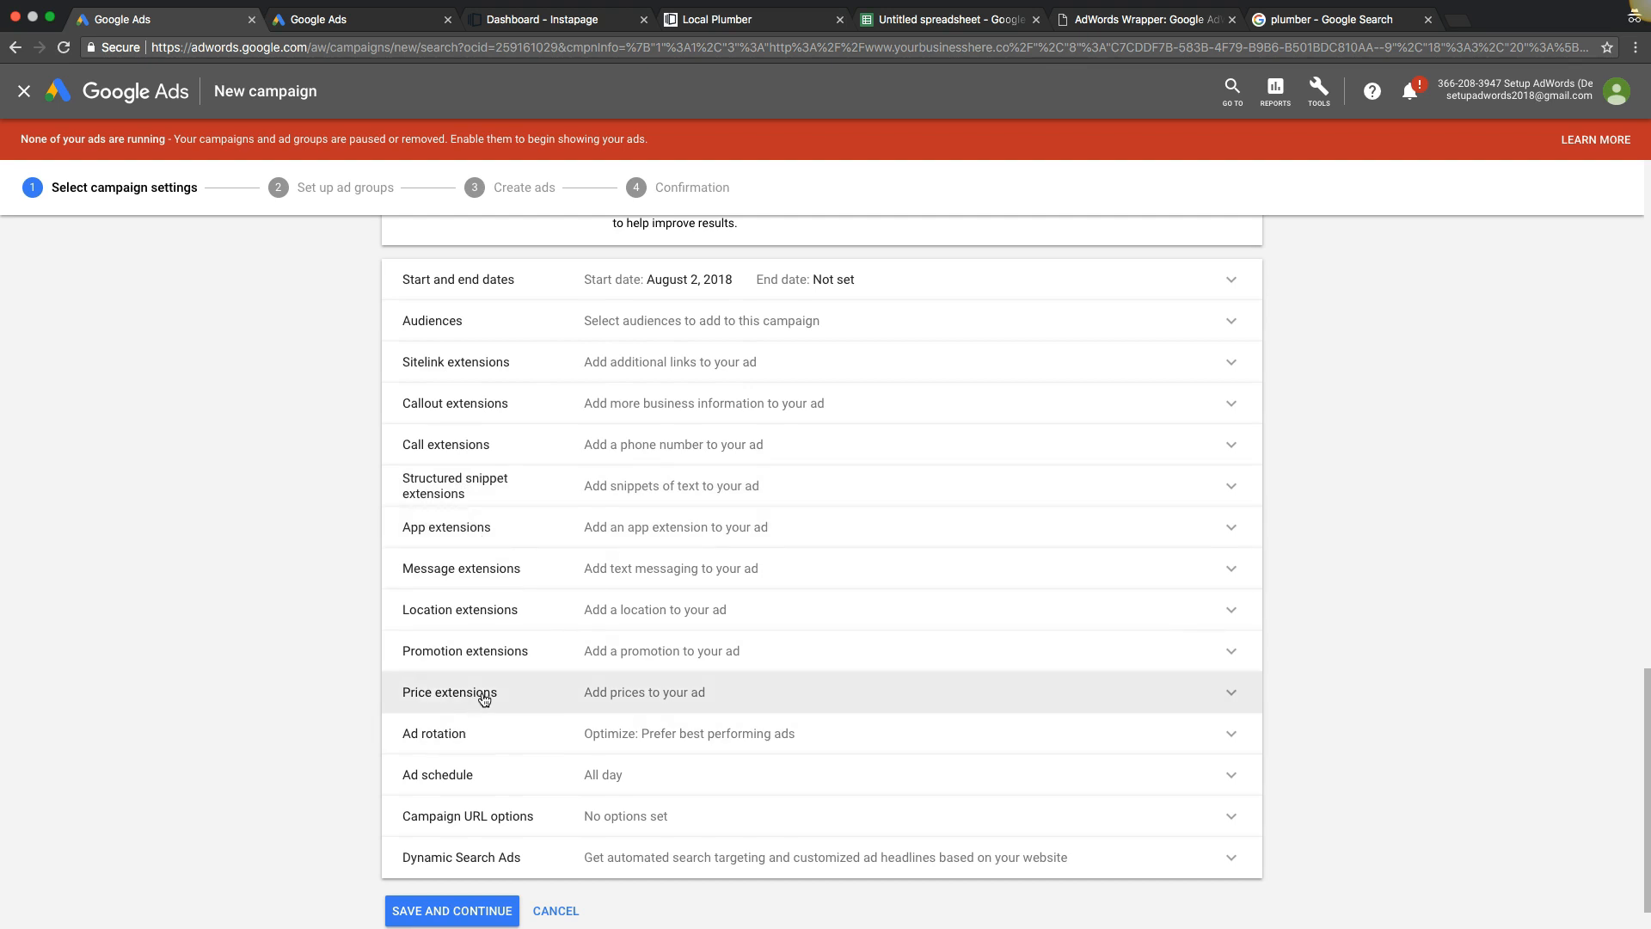
# Review the ad rotation options and set the ad schedule to Mondays - Fridays starting at 07:00.
pyautogui.click(545, 745)
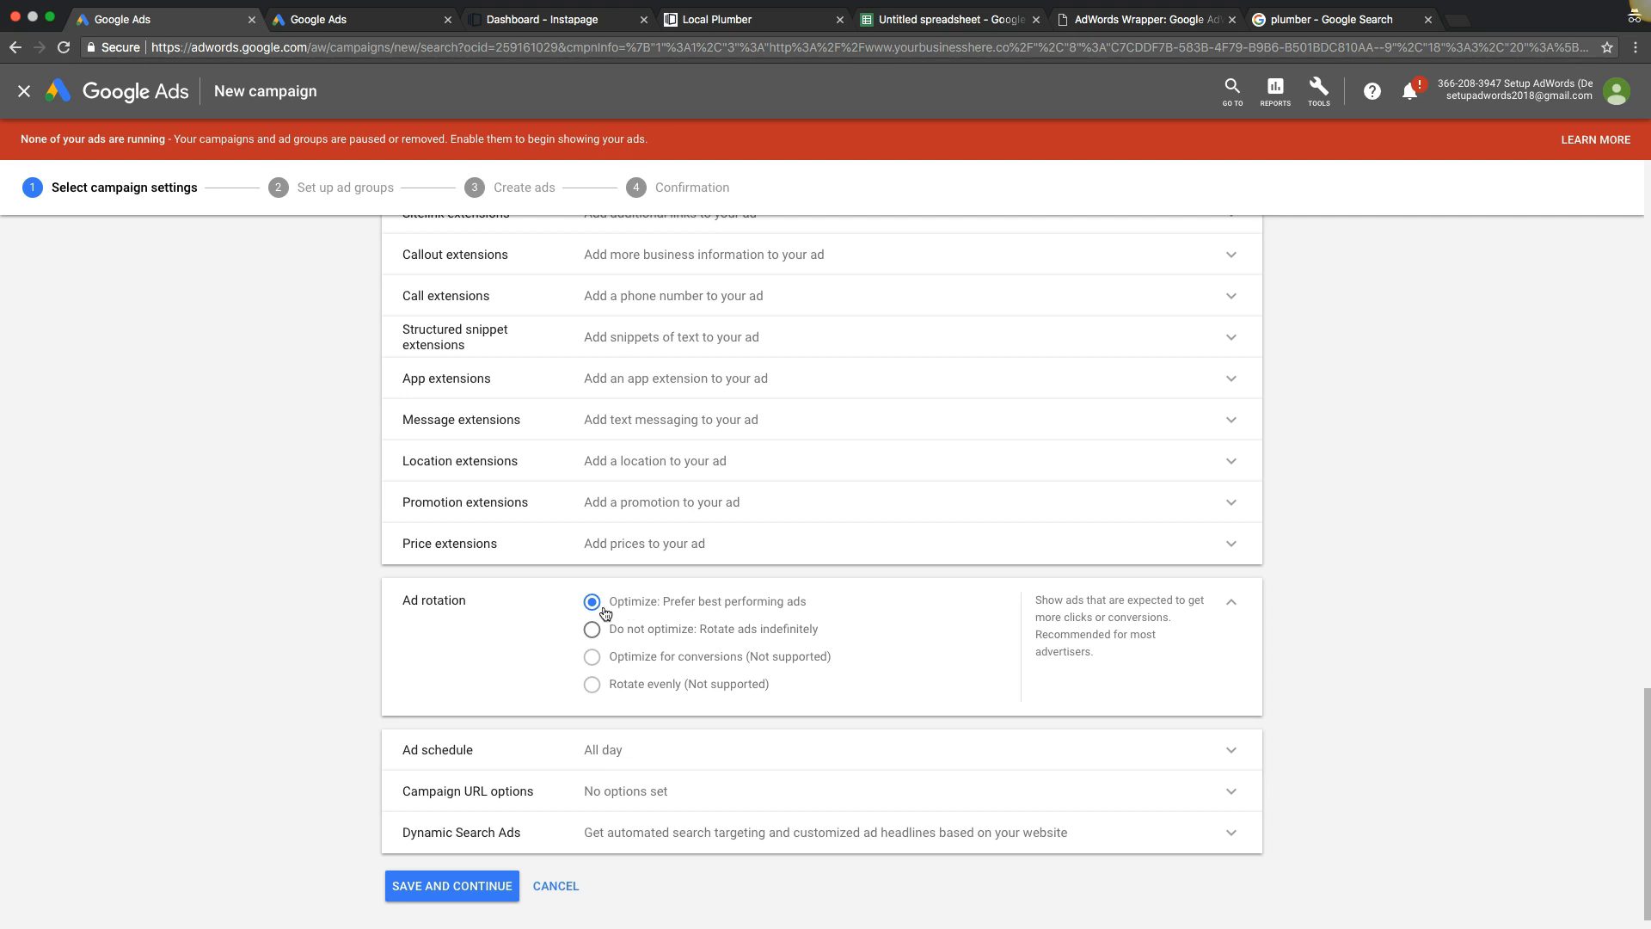
pyautogui.scroll(-1, 301, 637)
pyautogui.click(578, 731)
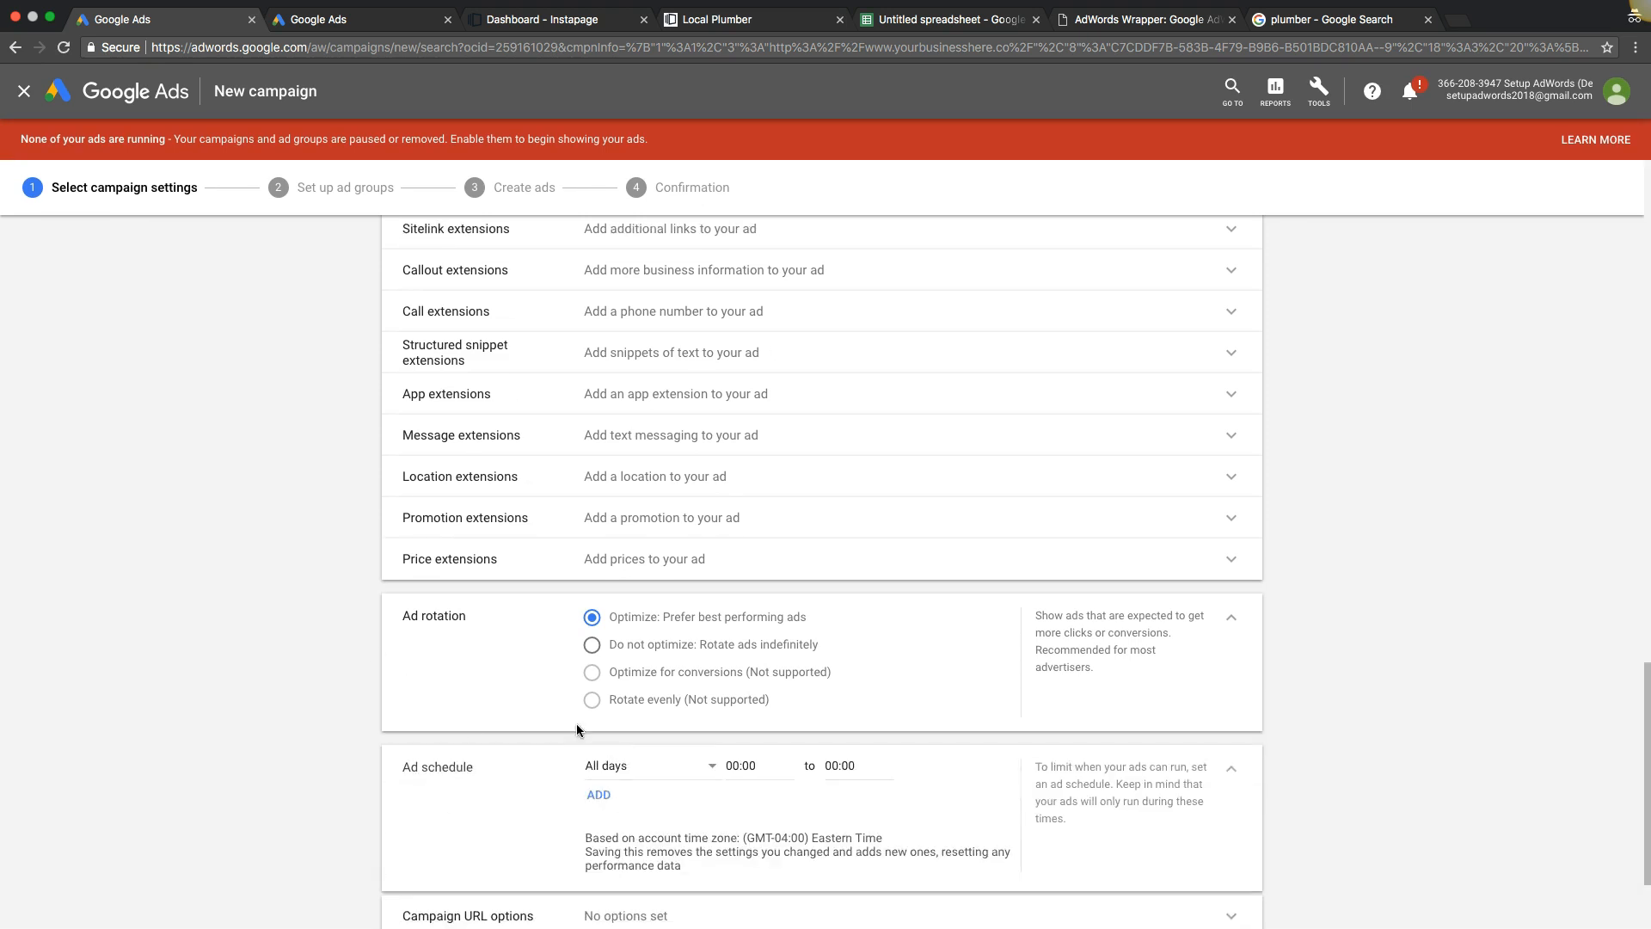
pyautogui.scroll(-3, 663, 626)
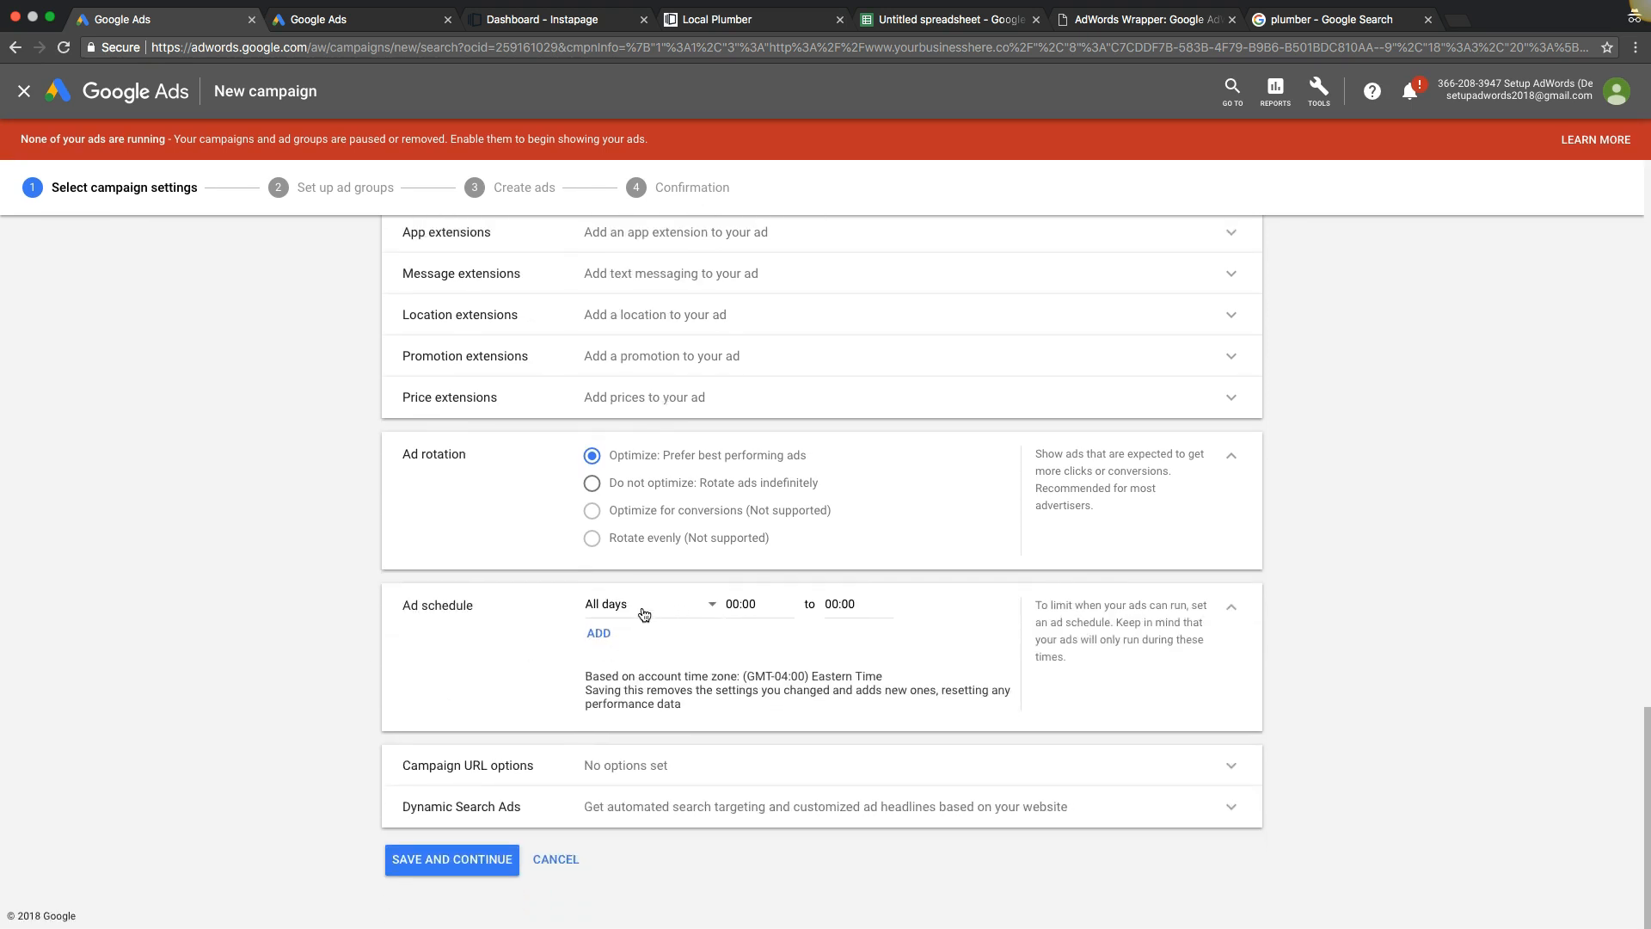
pyautogui.click(642, 609)
pyautogui.click(636, 650)
pyautogui.click(754, 605)
pyautogui.scroll(-3, 746, 468)
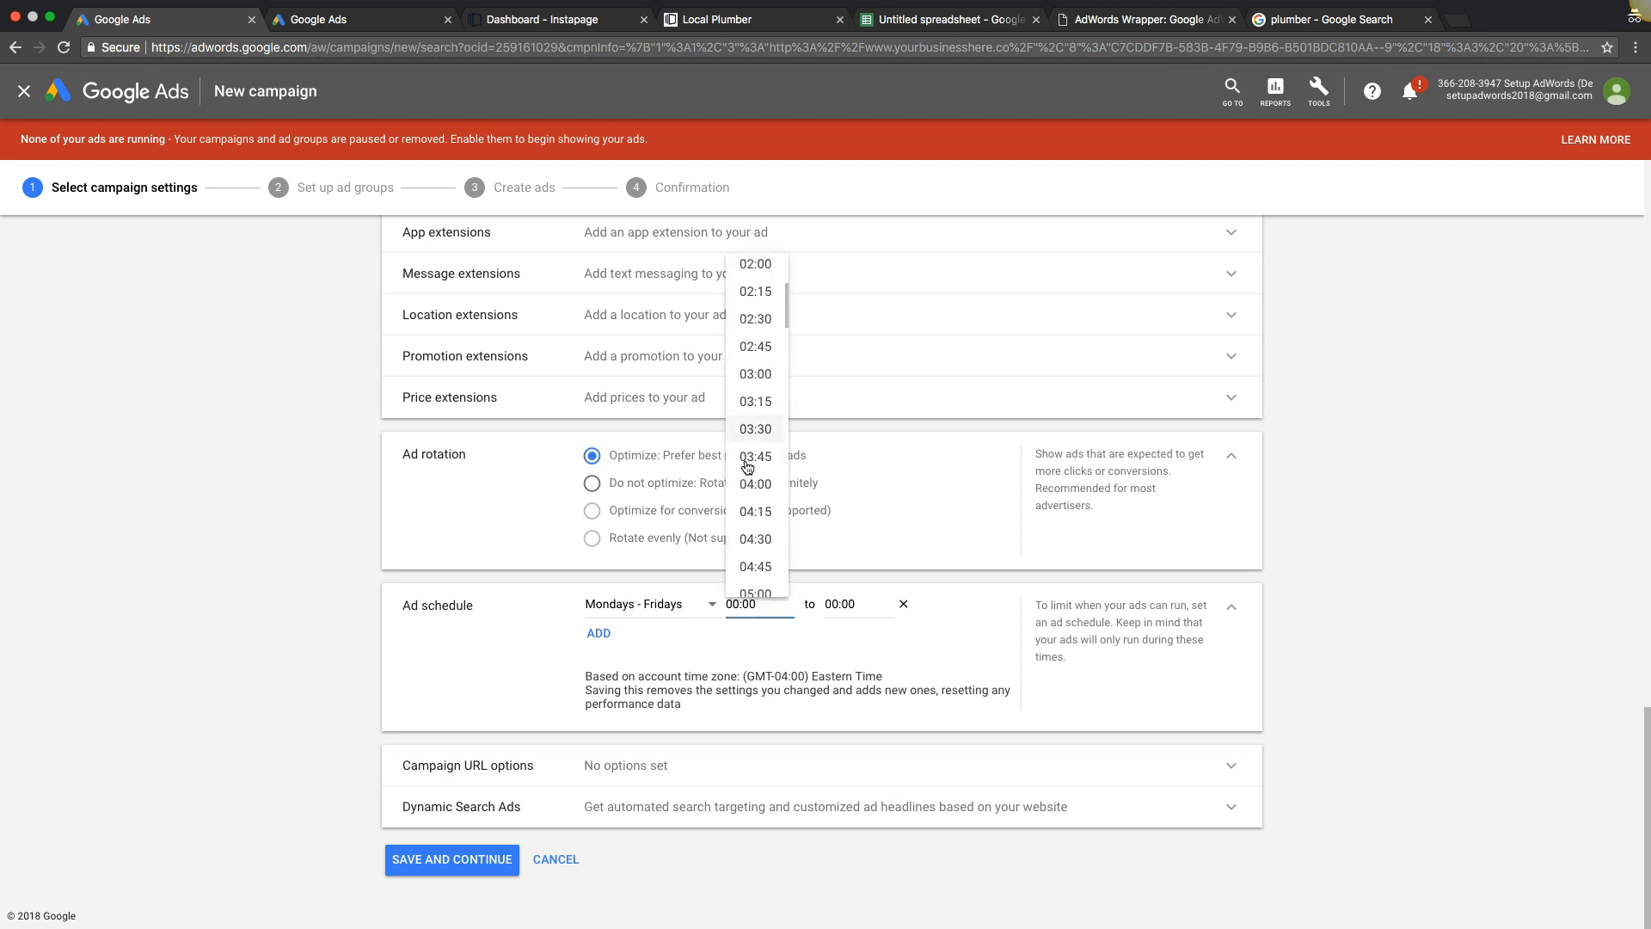
pyautogui.scroll(-5, 746, 468)
pyautogui.click(748, 469)
# Set the end time of the Mondays - Fridays ad schedule to 17:00.
pyautogui.click(834, 604)
pyautogui.scroll(-5, 860, 532)
pyautogui.scroll(-8, 860, 532)
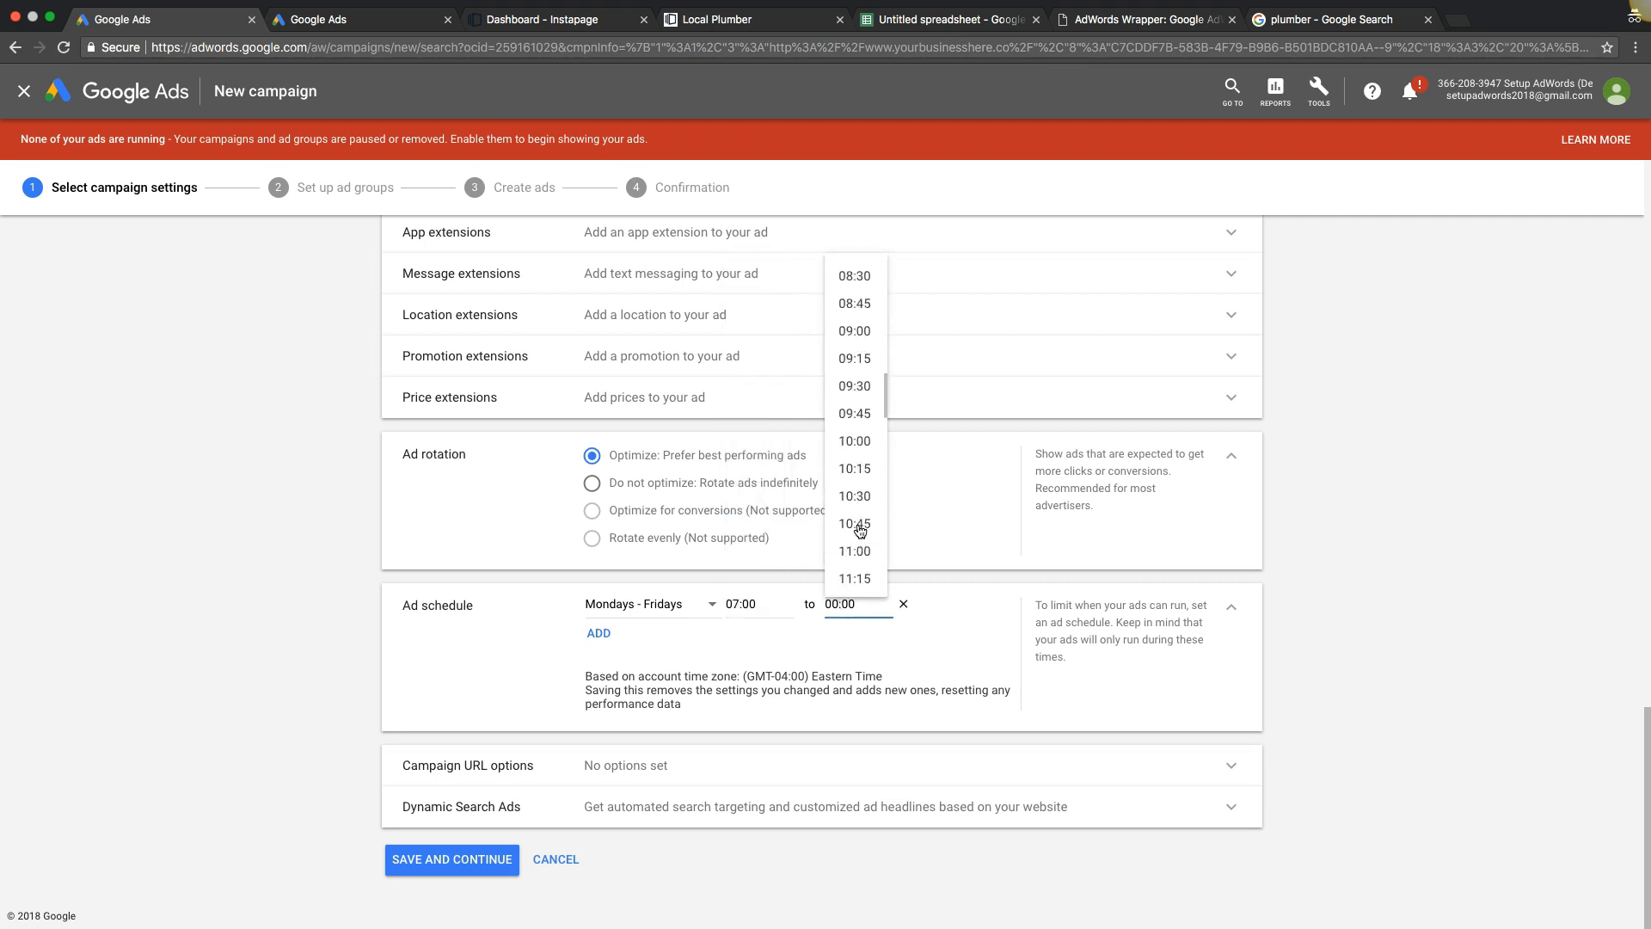
pyautogui.scroll(-5, 859, 532)
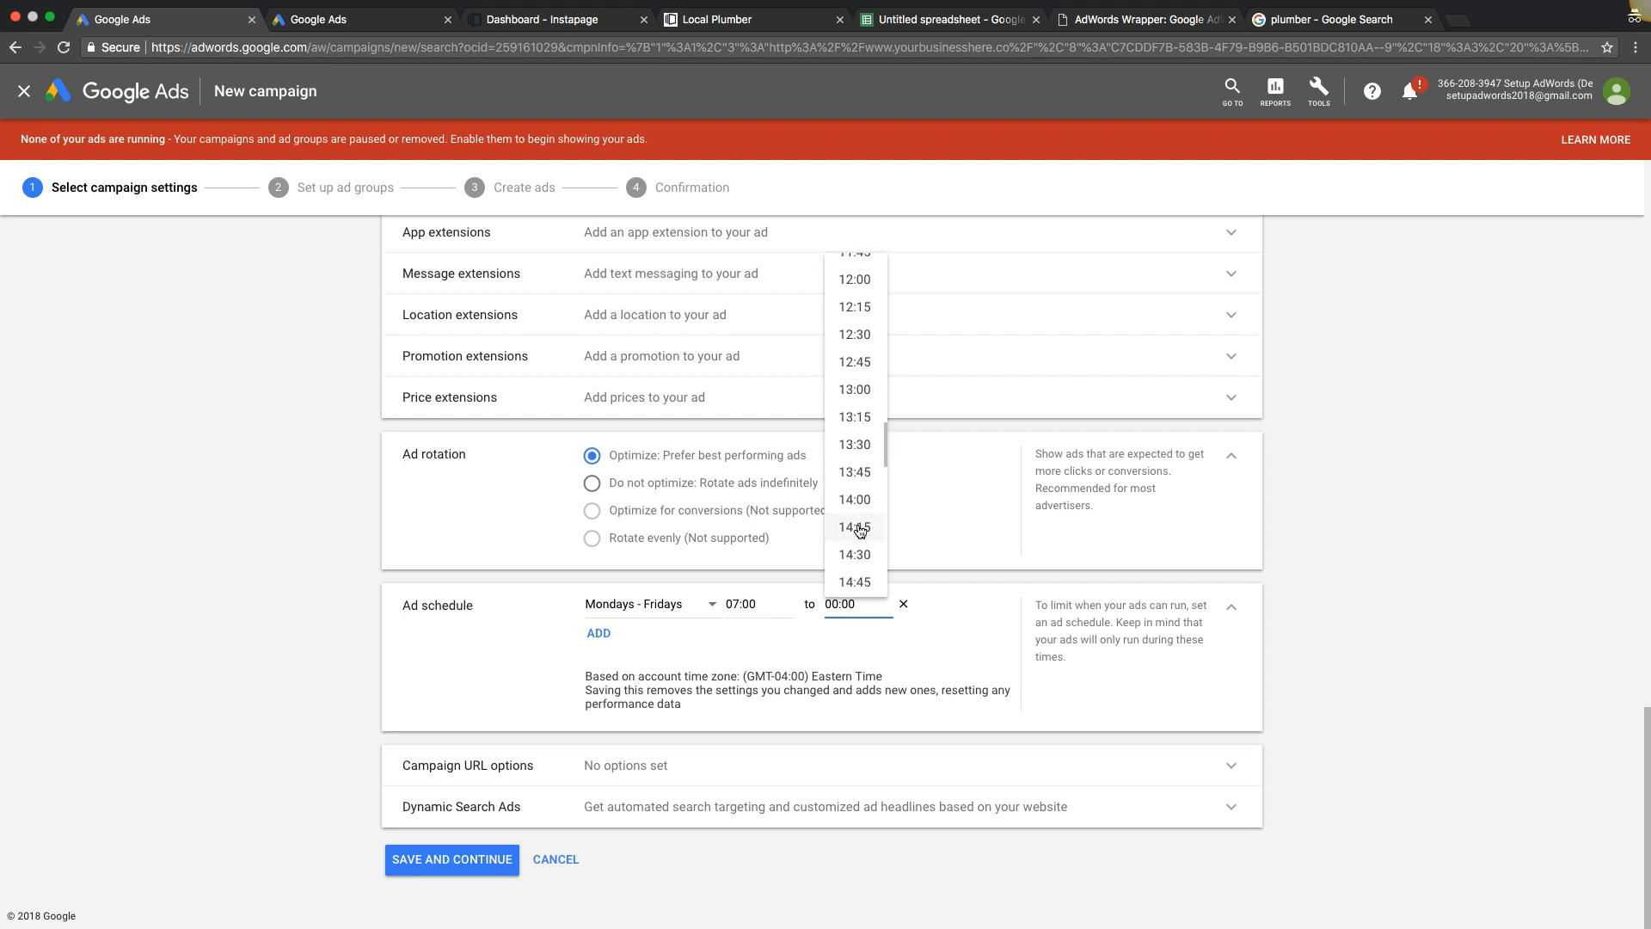
pyautogui.scroll(-4, 860, 532)
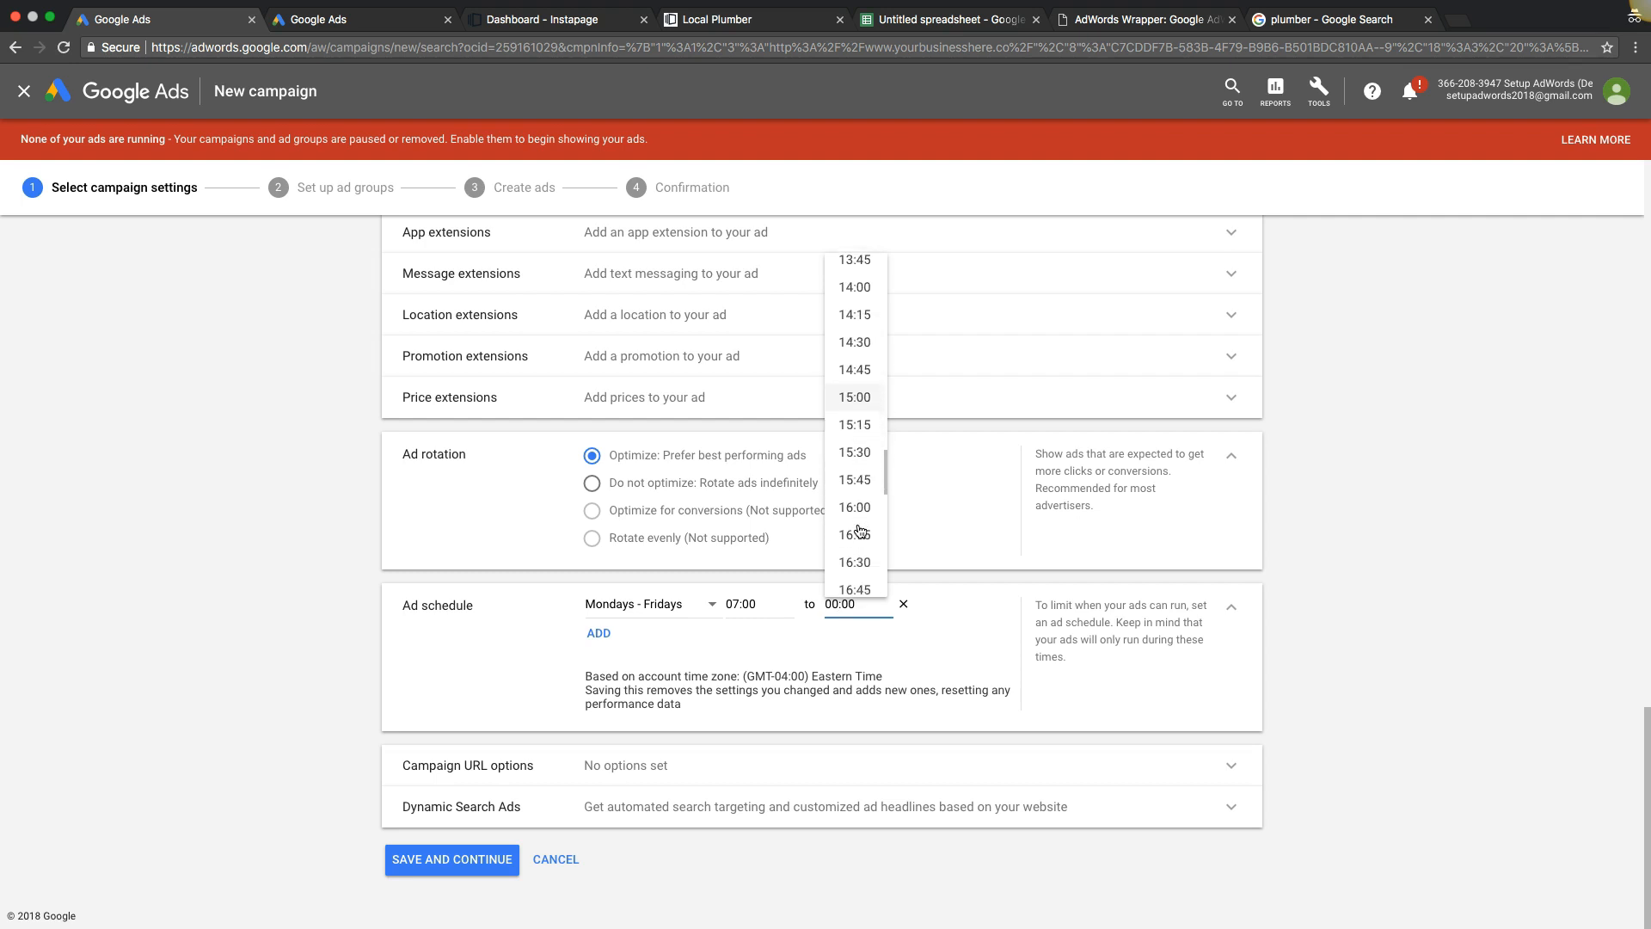
pyautogui.scroll(-2, 860, 531)
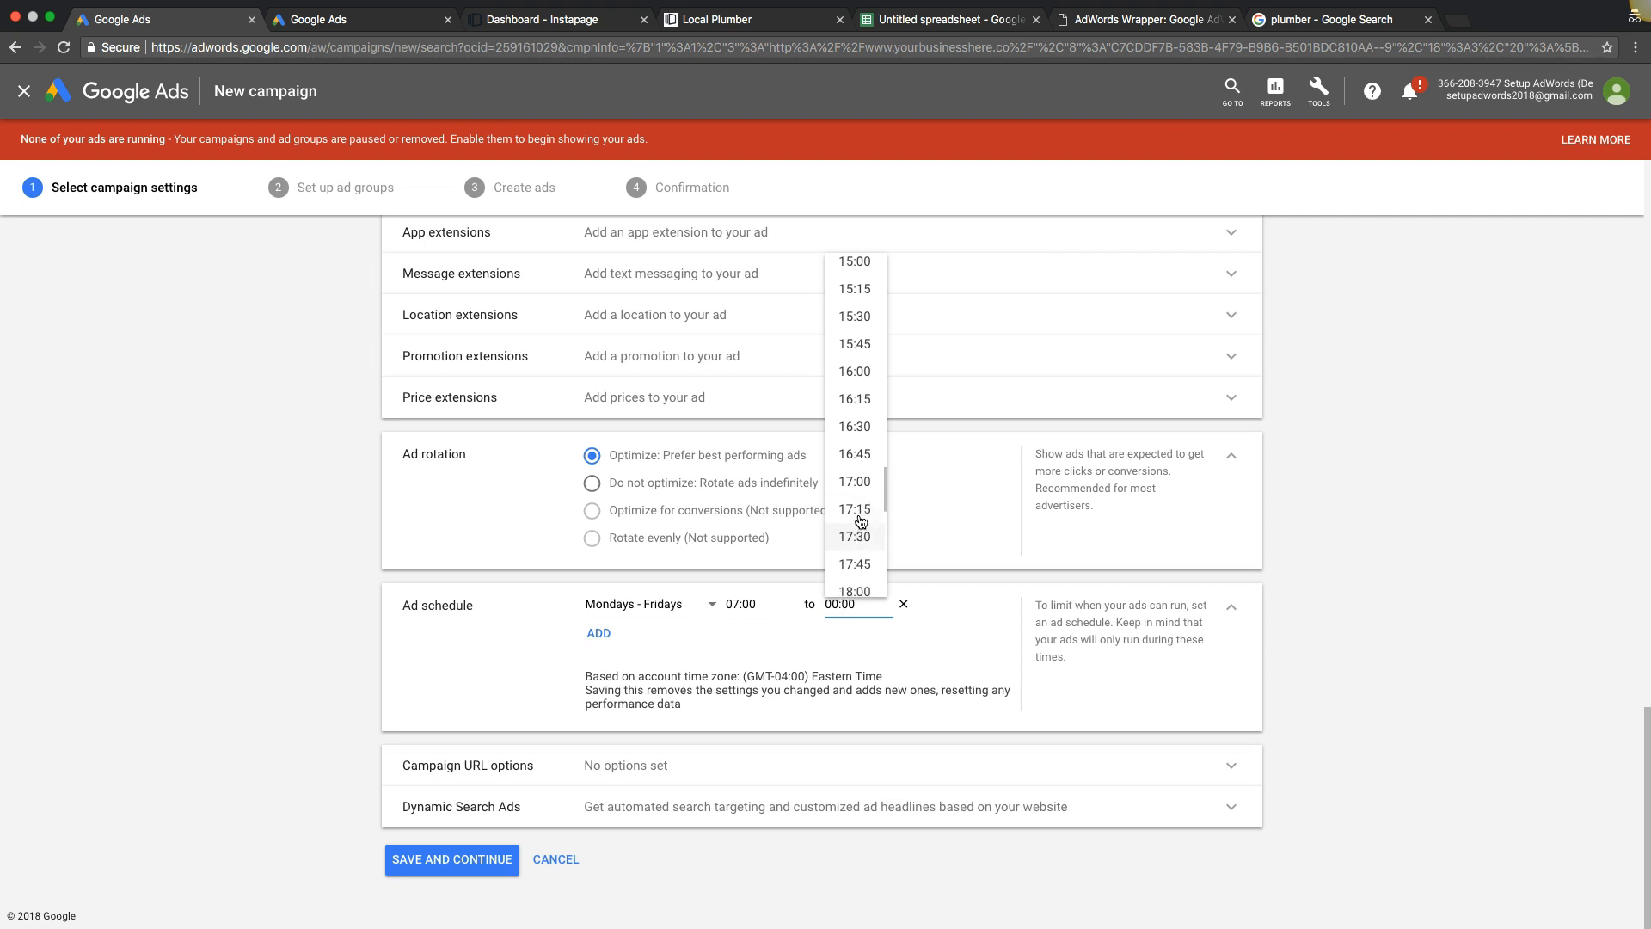
pyautogui.click(860, 488)
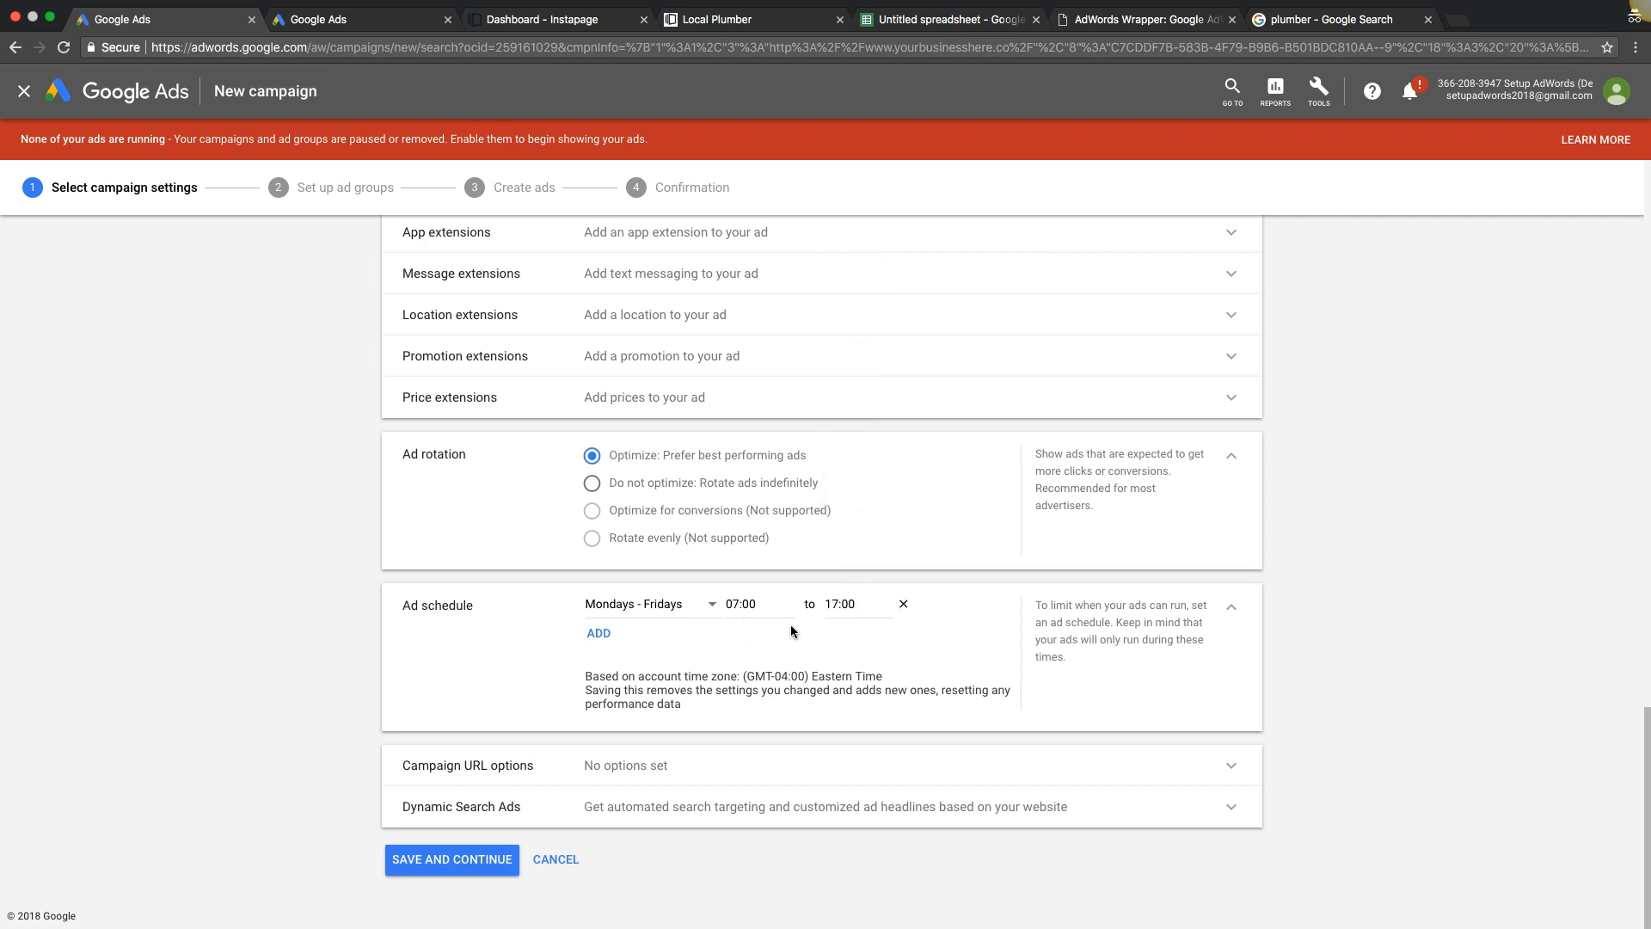
# Look over the campaign URL options and save the campaign settings to continue to the ad group setup.
pyautogui.scroll(-1, 260, 606)
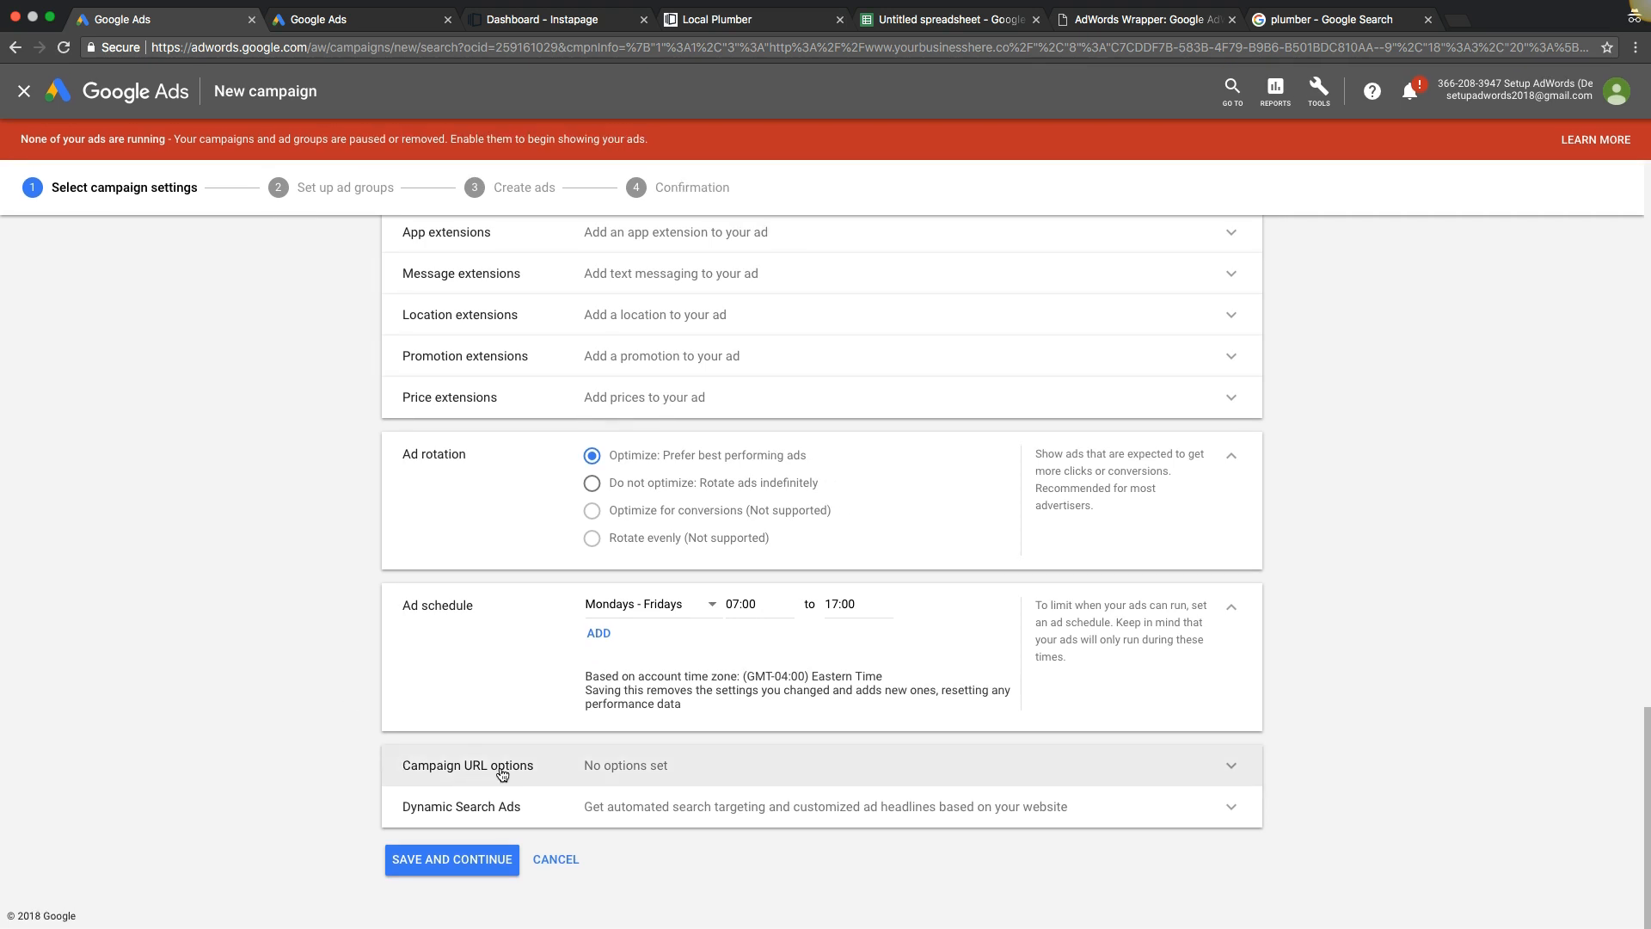
pyautogui.click(477, 766)
pyautogui.scroll(-4, 352, 657)
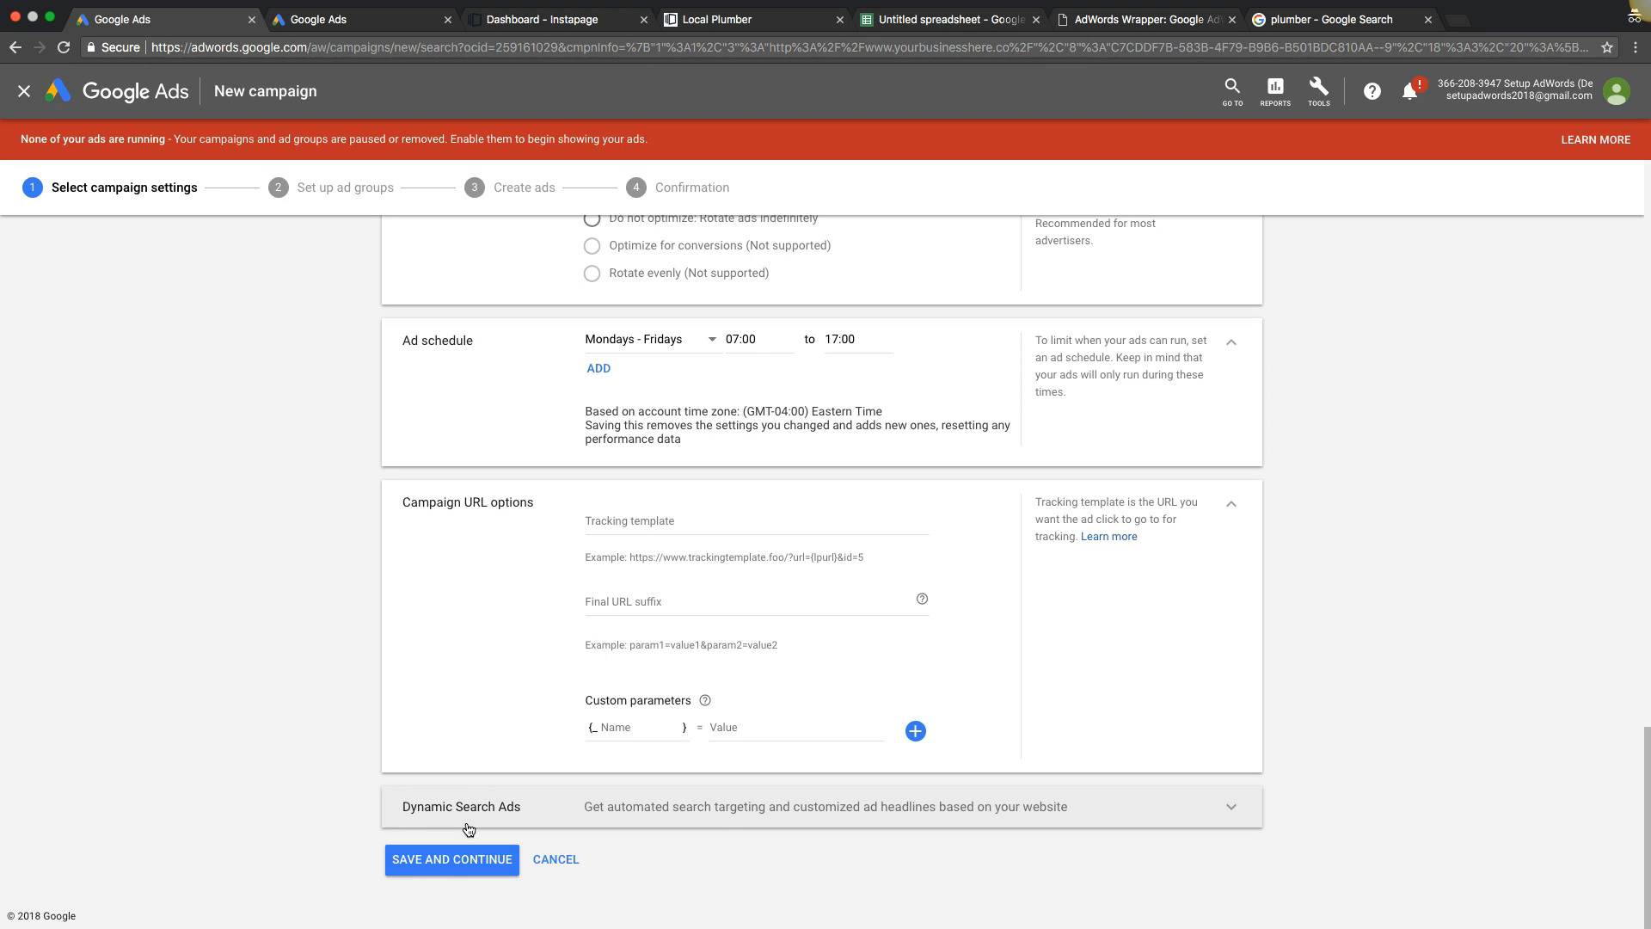
pyautogui.click(450, 863)
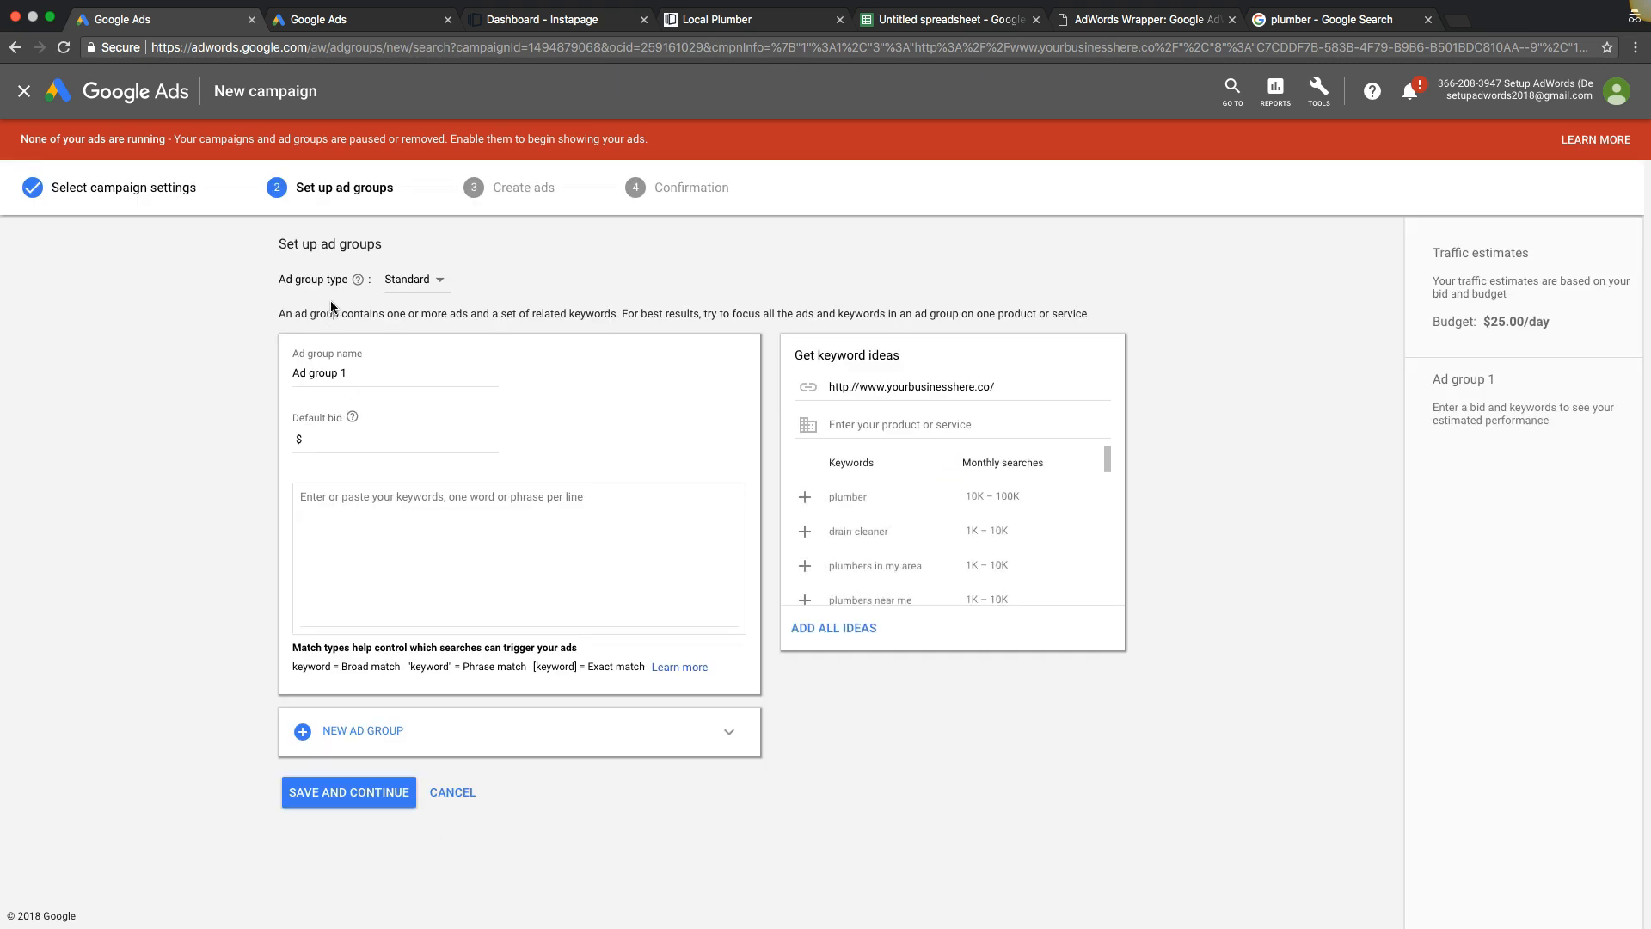
# Keep the ad group type Standard and name the ad group plumbing contractor.
pyautogui.click(409, 285)
pyautogui.click(422, 295)
pyautogui.tripleClick(332, 371)
pyautogui.write('plumbing contractor')
# Reuse the ad group name as the exact match keyword [plumbing contractor] and the phrase match keyword "plumbing contractor".
pyautogui.tripleClick(358, 373)
pyautogui.press('super+c')
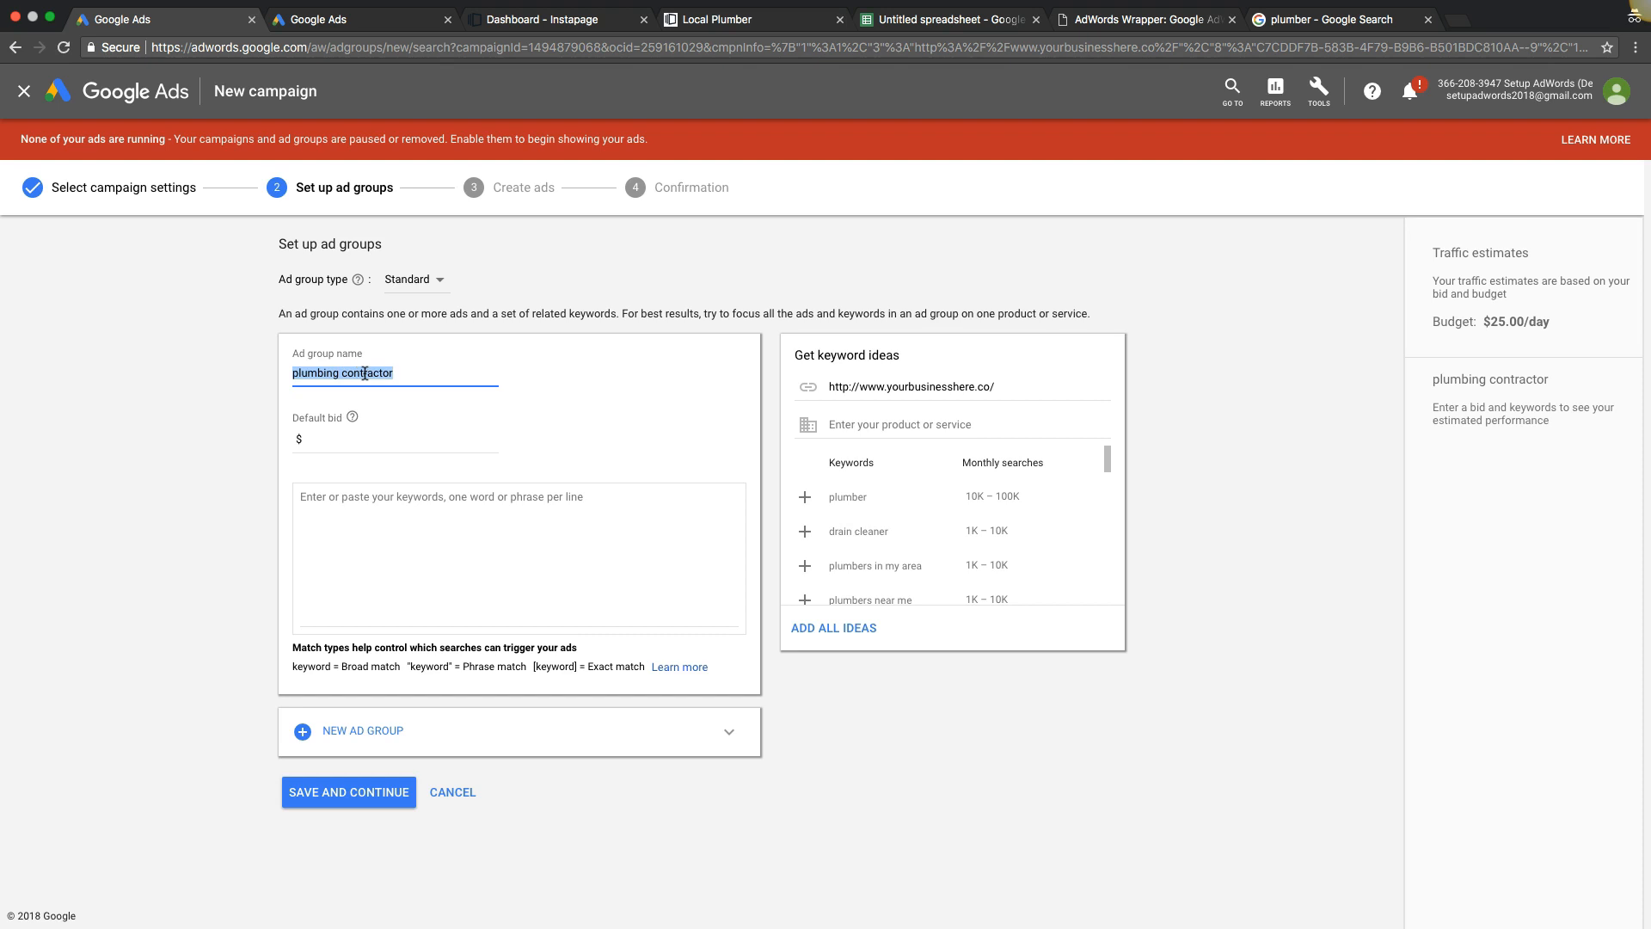
pyautogui.click(348, 501)
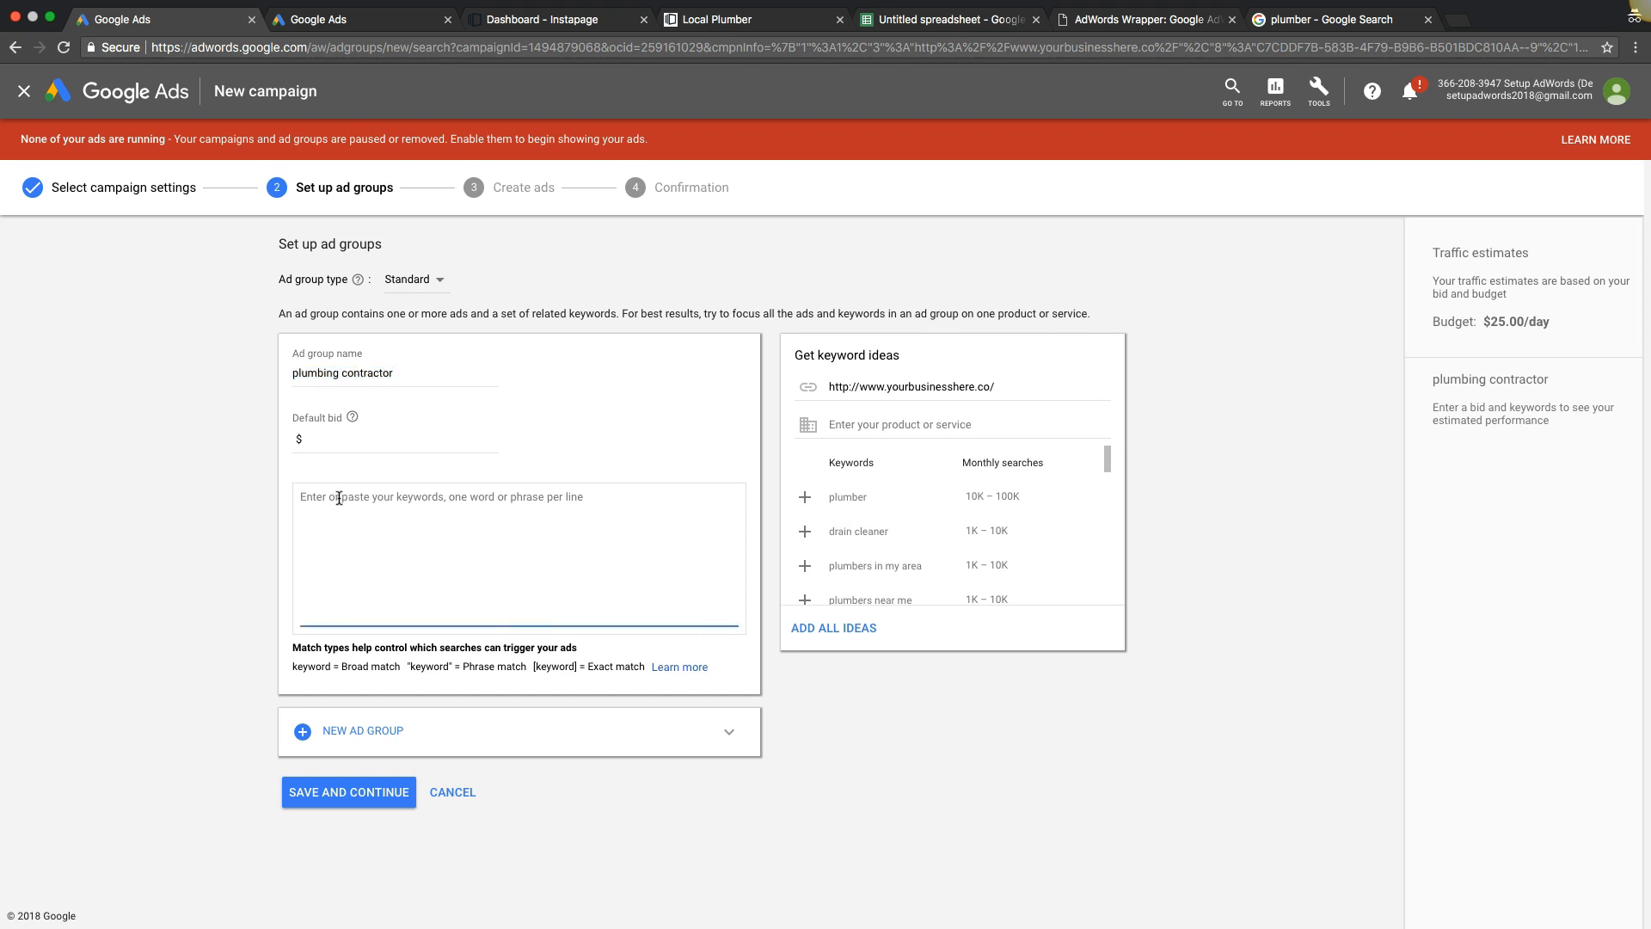
pyautogui.write('[')
pyautogui.press('super+v')
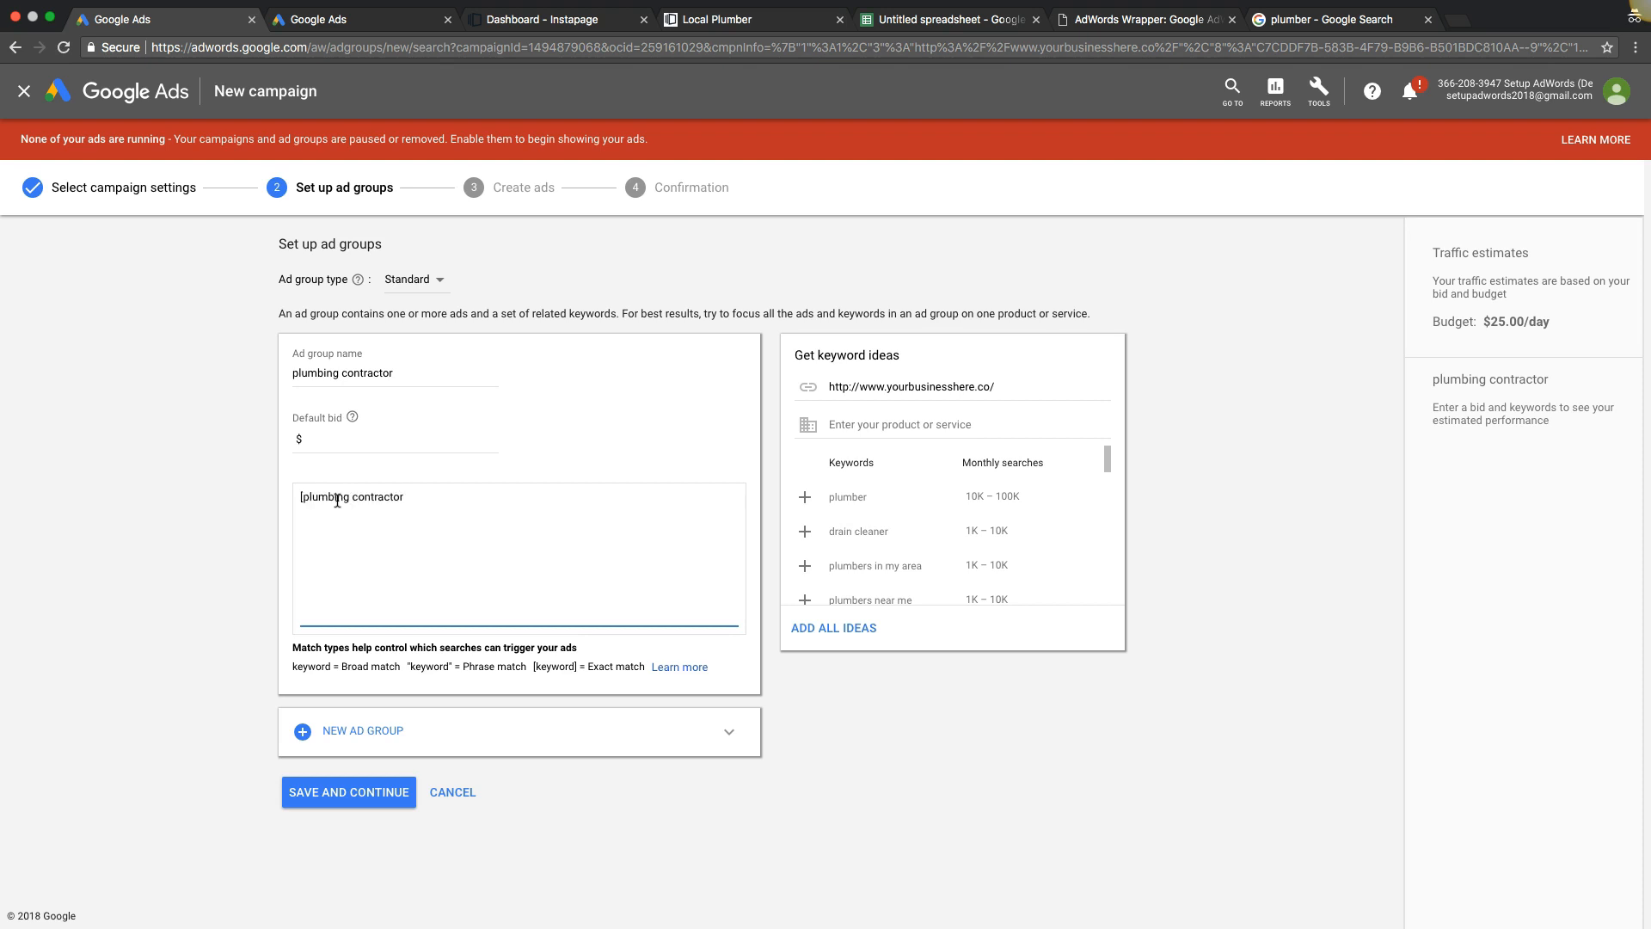
pyautogui.press('super+v')
pyautogui.write('"')
# Set the ad group's default bid to $13.74 and save it to continue to ad creation.
pyautogui.click(319, 440)
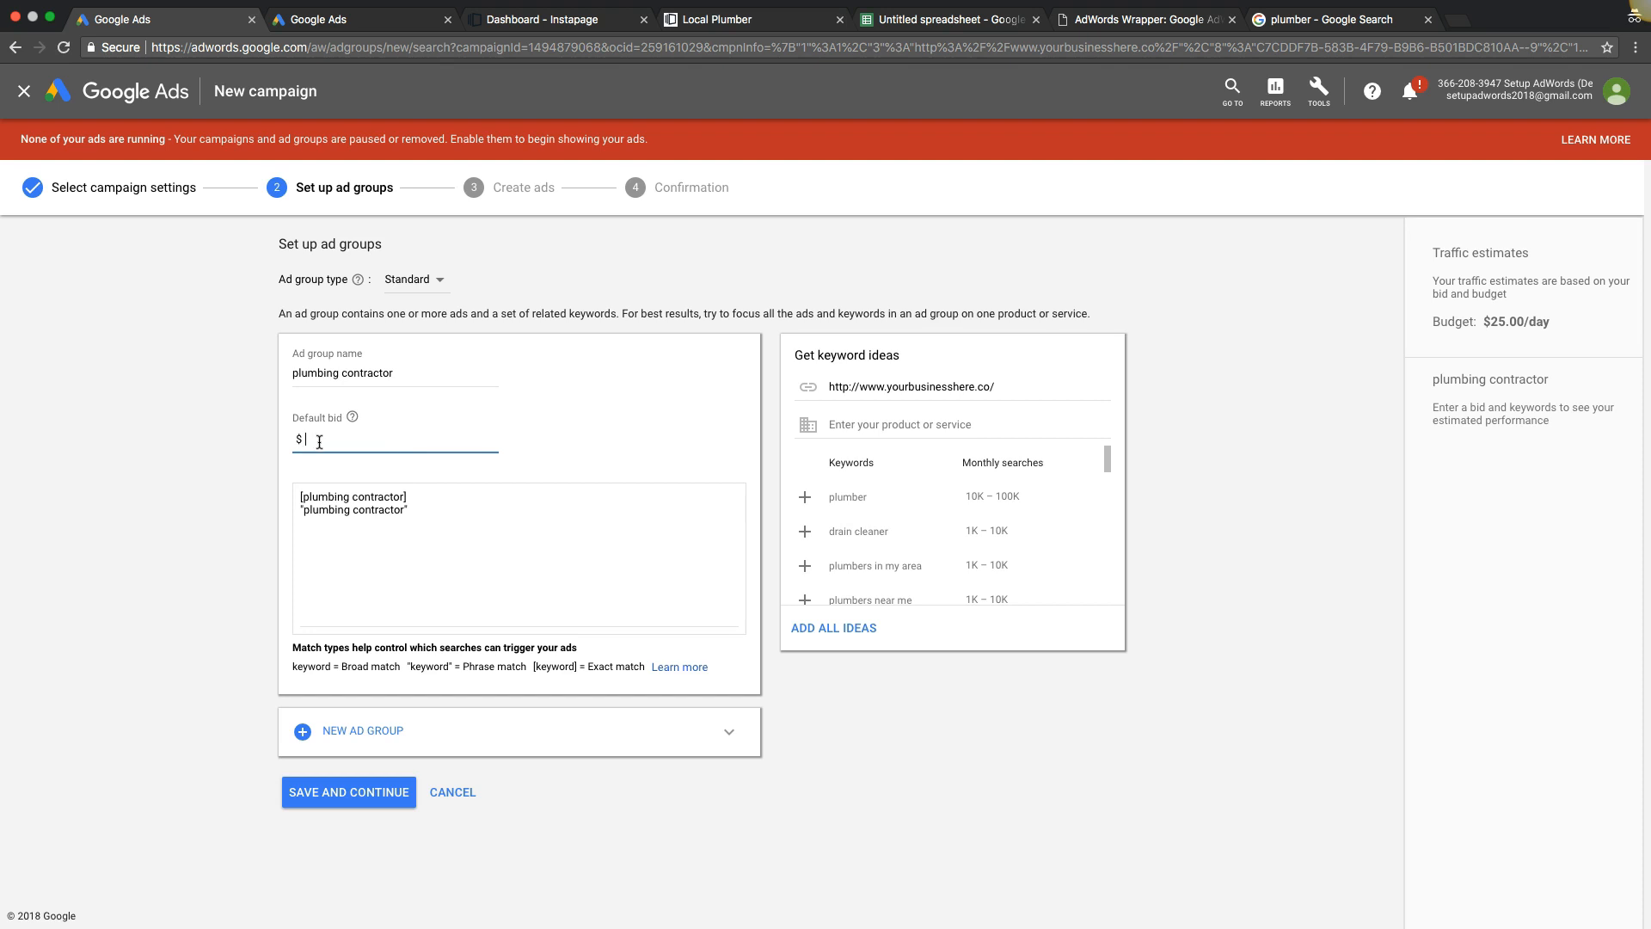
pyautogui.write('13.7')
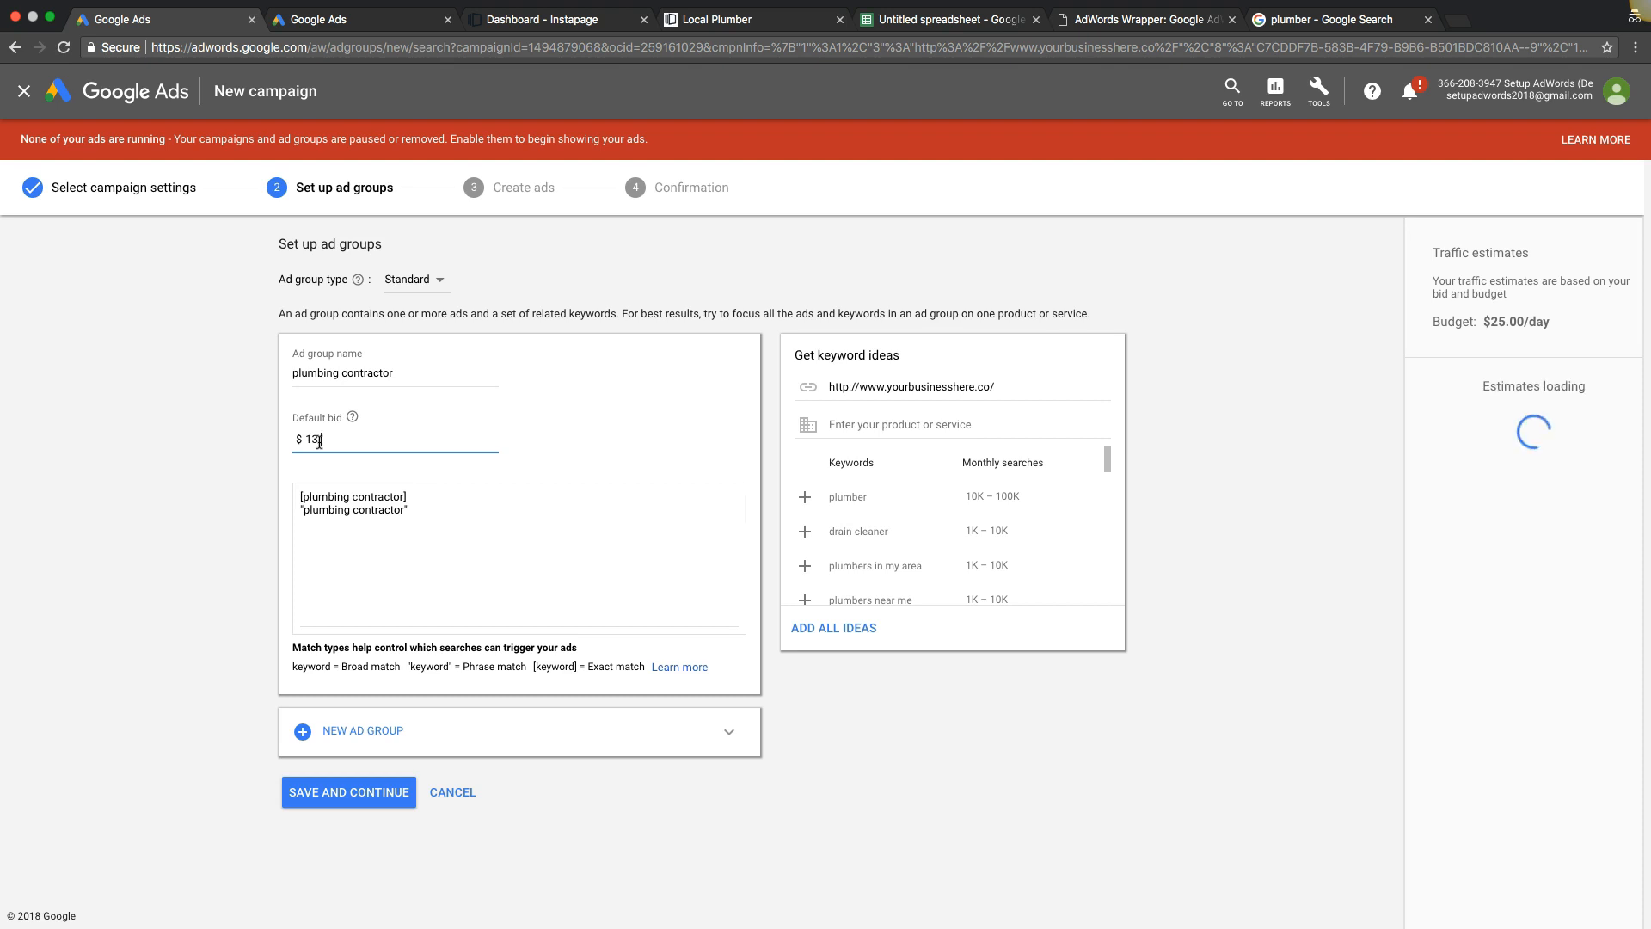
pyautogui.write('4')
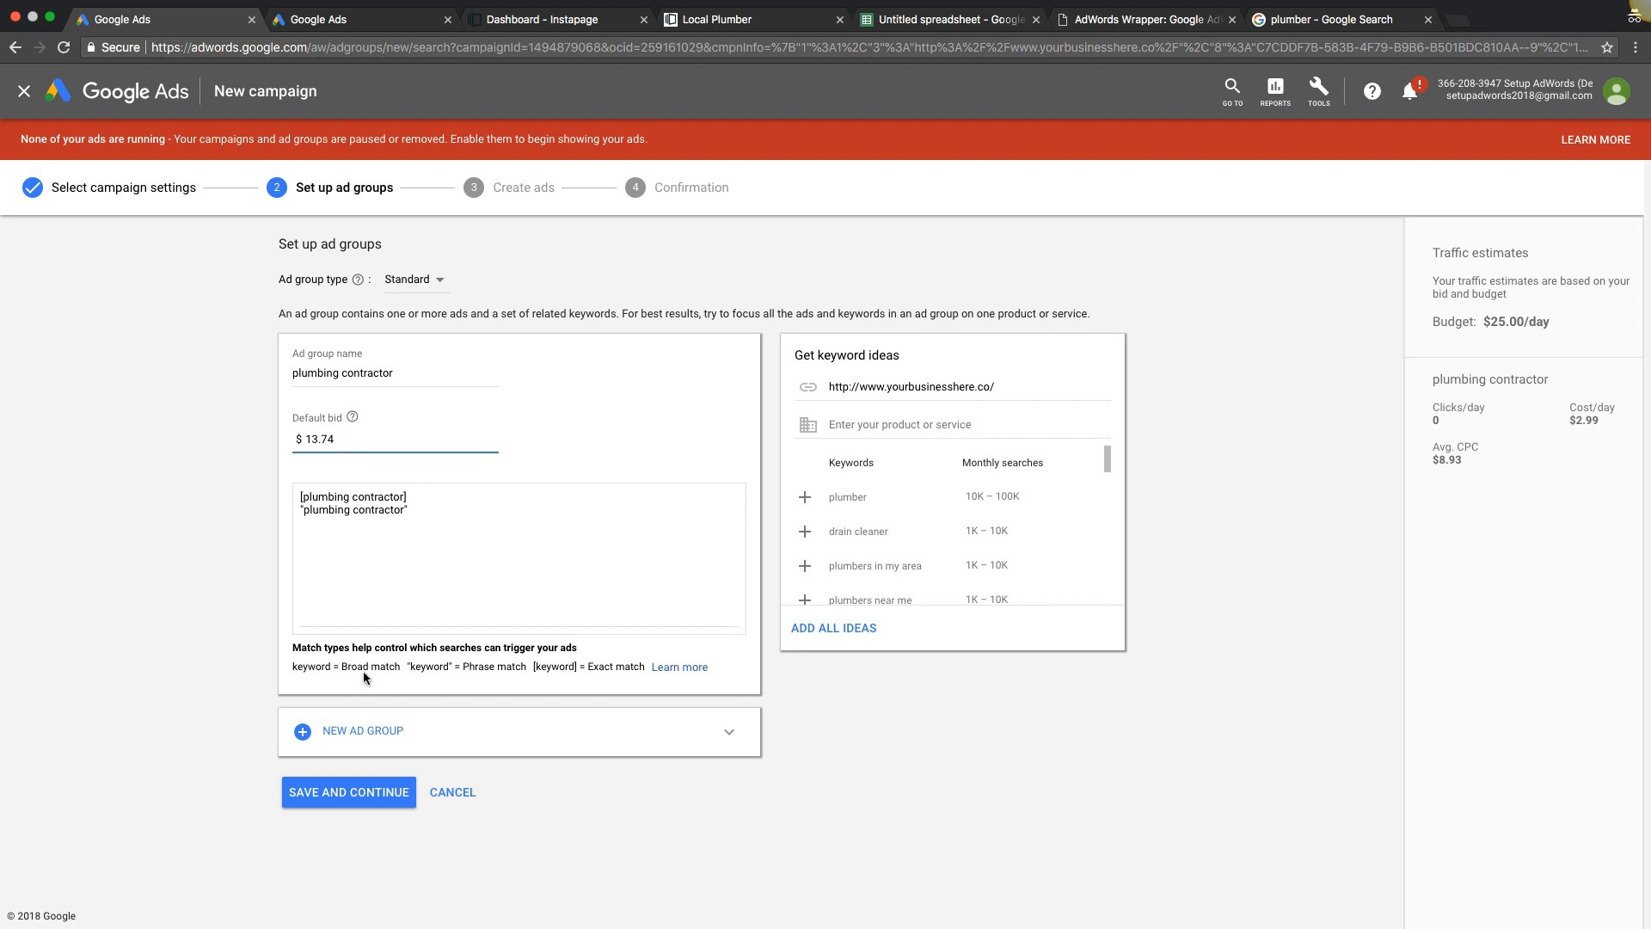
pyautogui.click(341, 795)
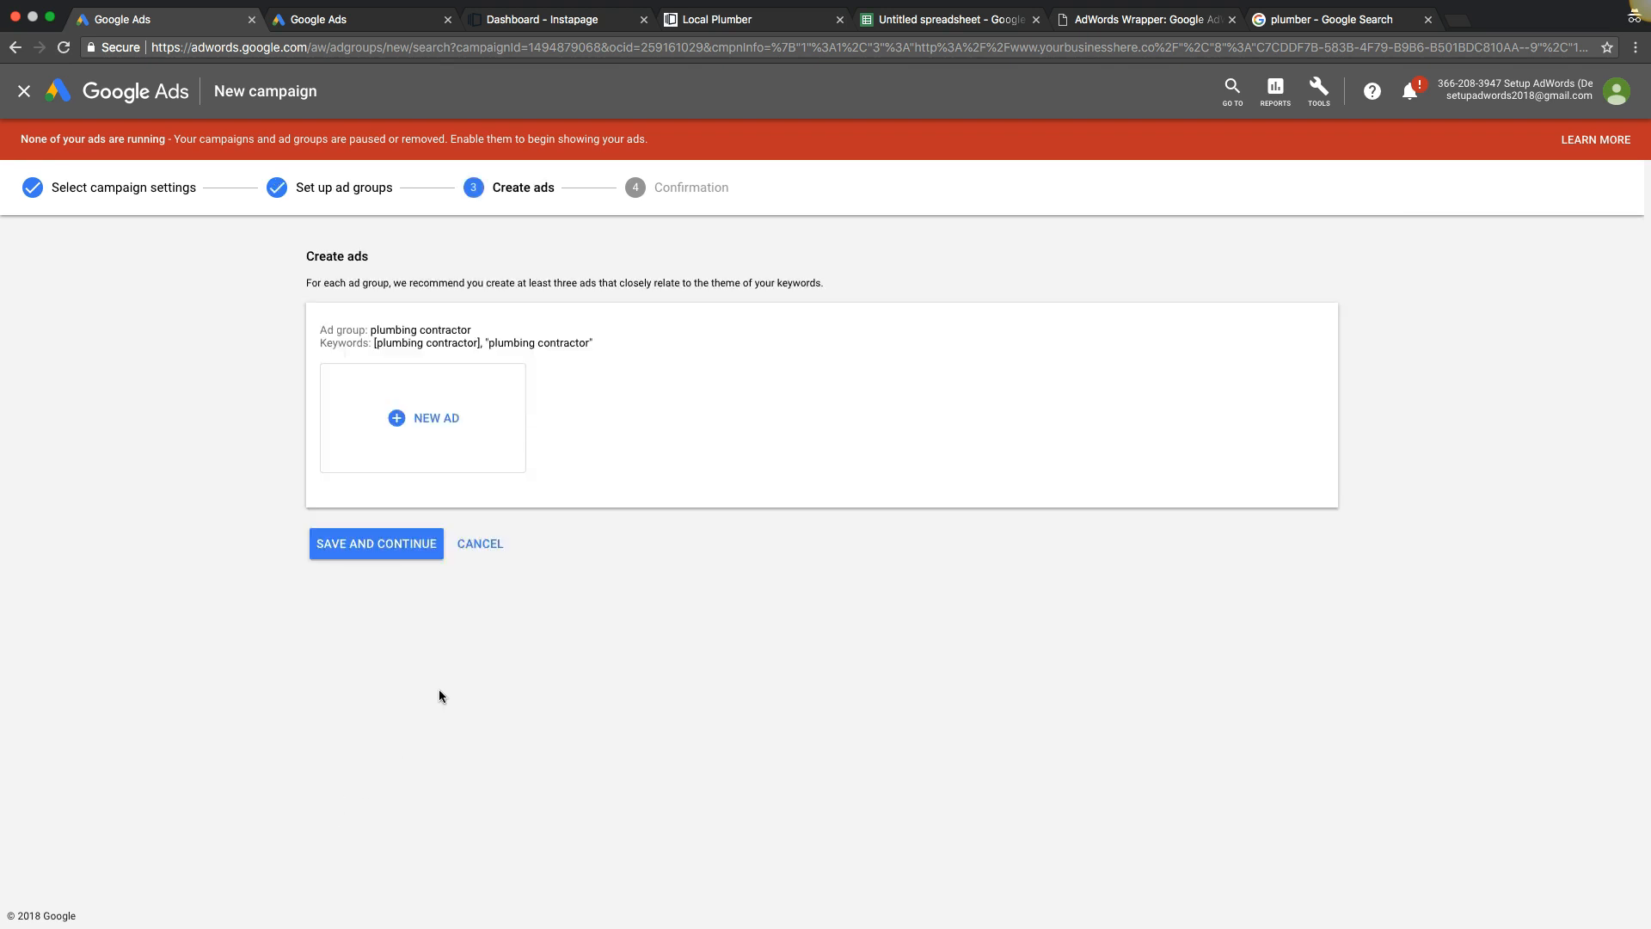
# Start a new text ad and use the web address copied from the Local Plumber landing page as its final URL.
pyautogui.click(429, 419)
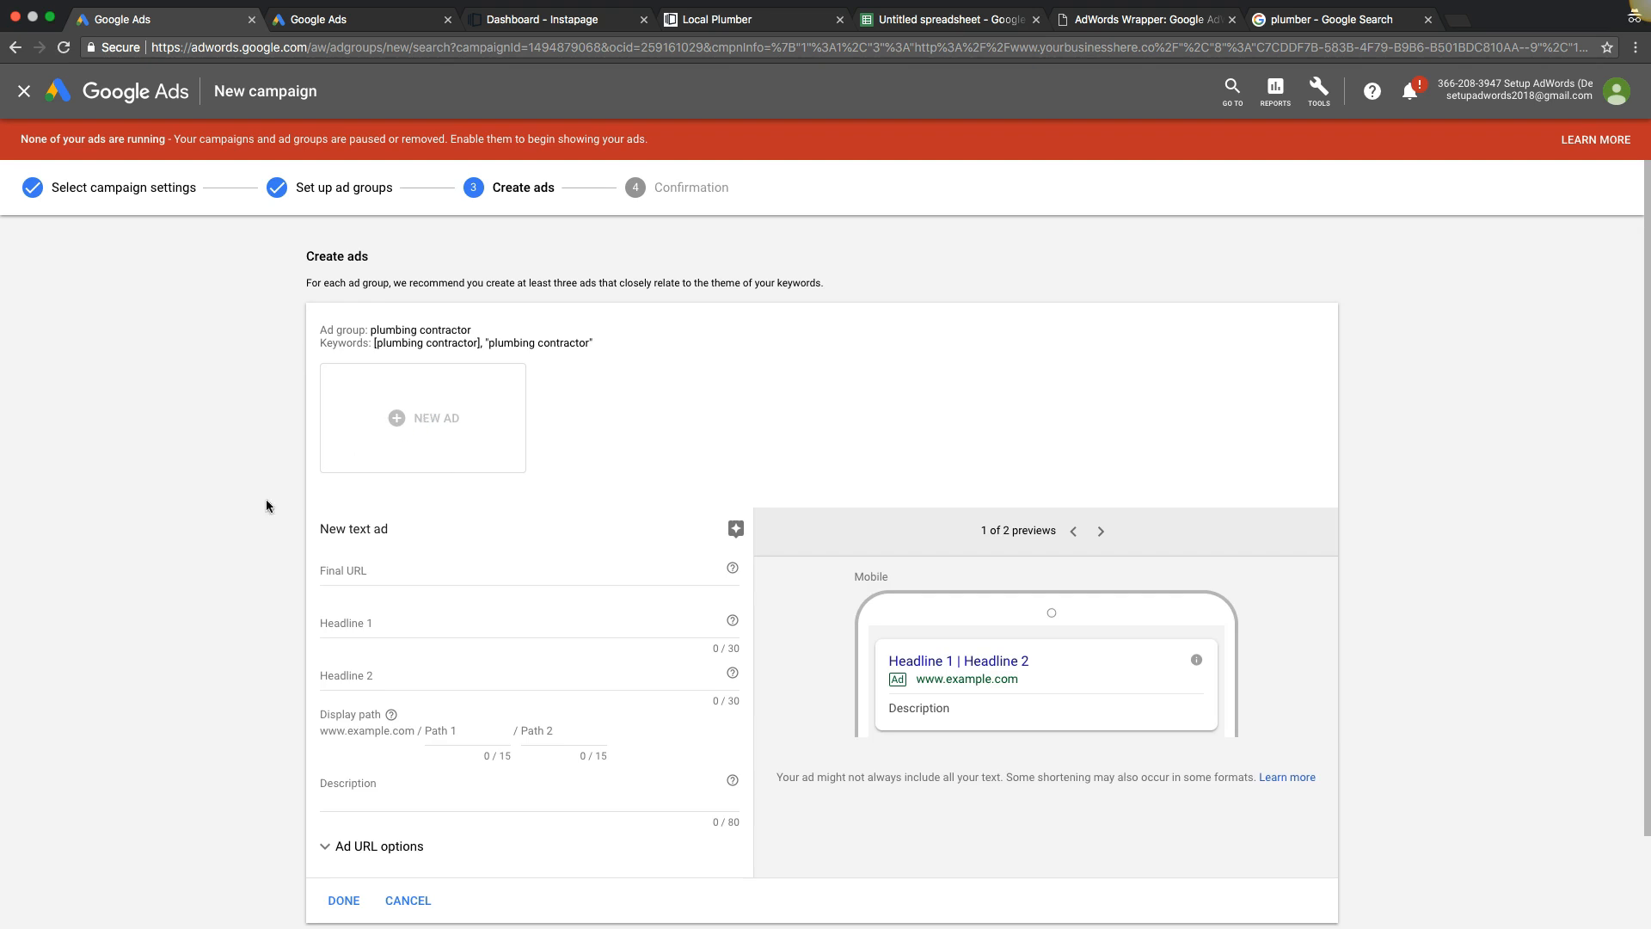
pyautogui.scroll(-2, 198, 518)
pyautogui.scroll(-2, 198, 519)
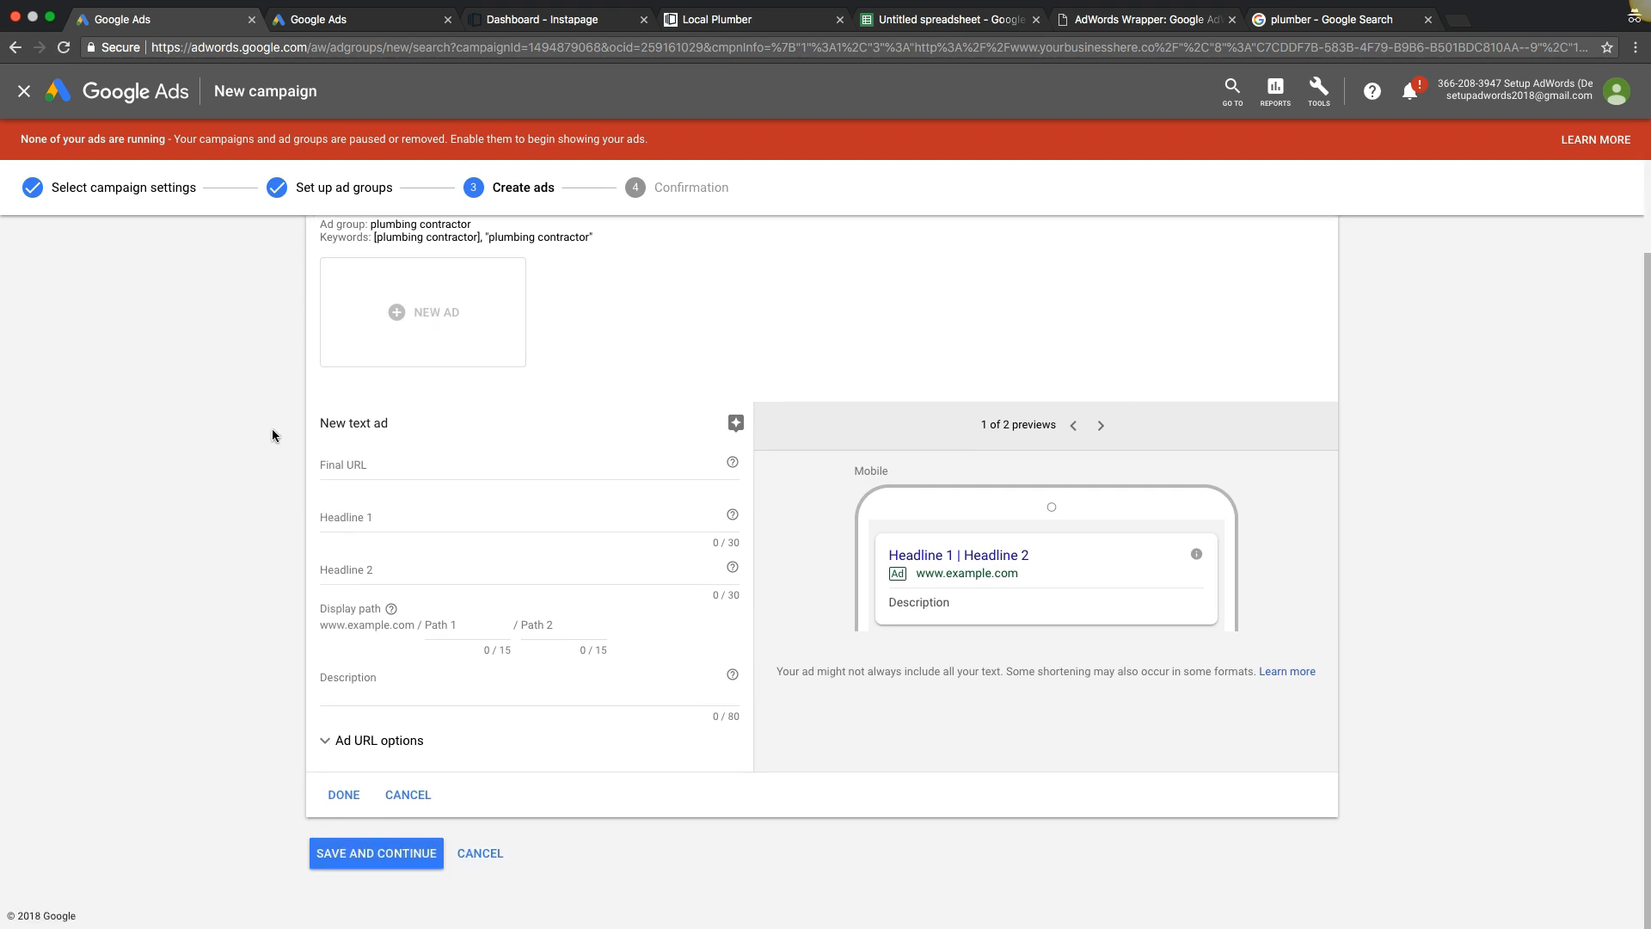
pyautogui.click(708, 26)
pyautogui.click(653, 49)
pyautogui.press('super+c')
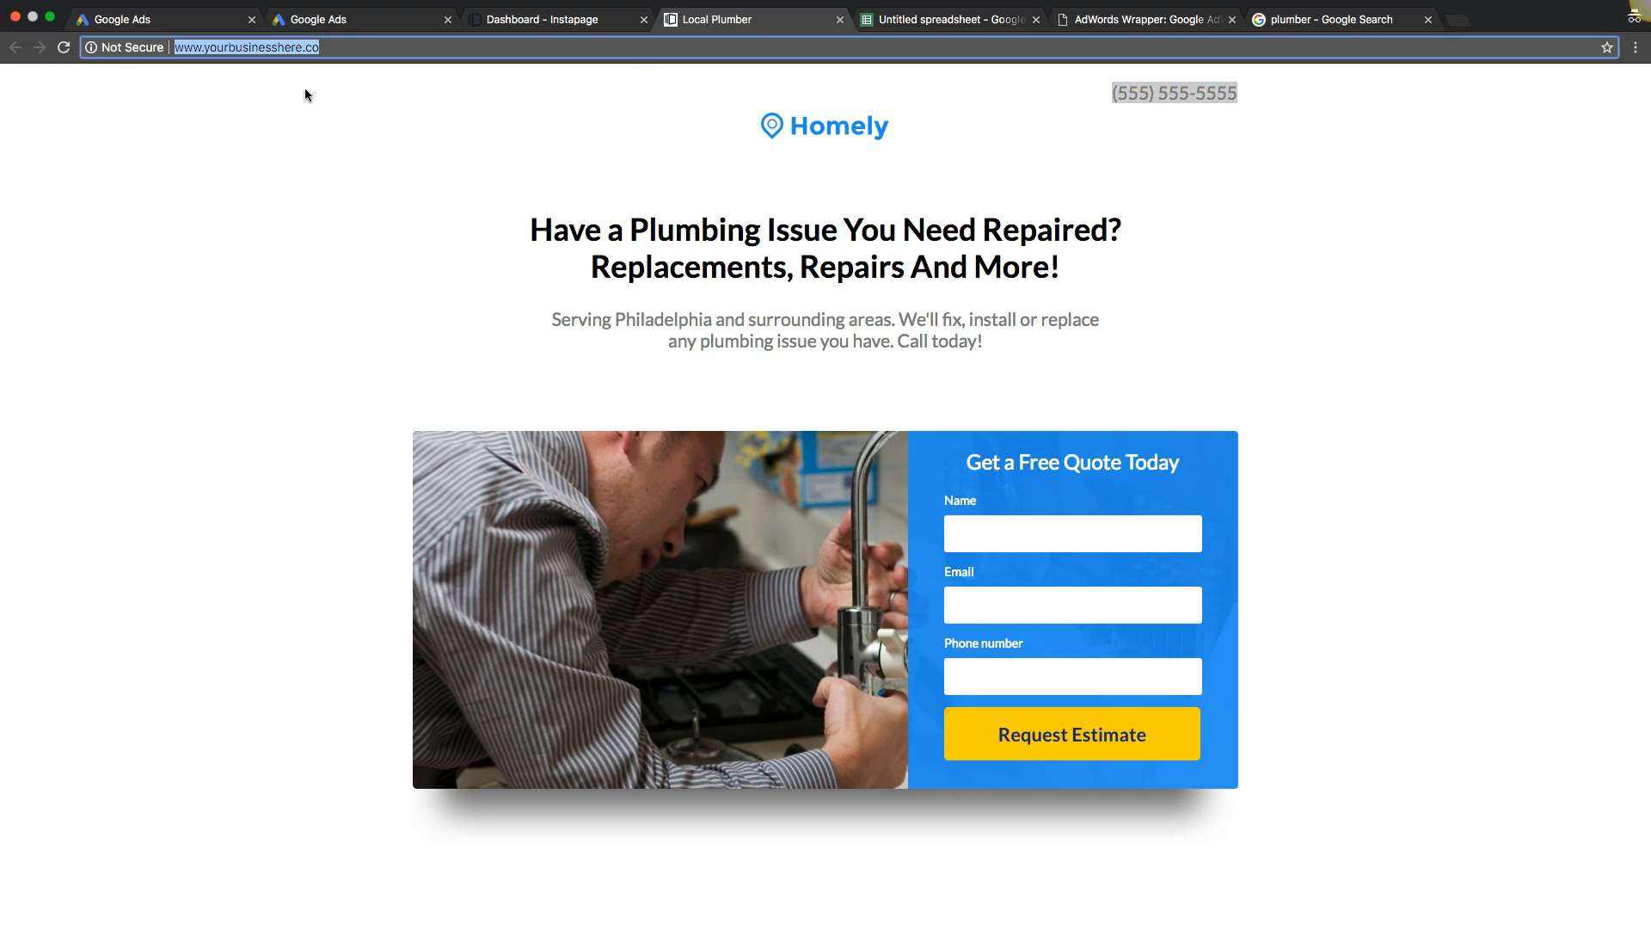
pyautogui.click(158, 24)
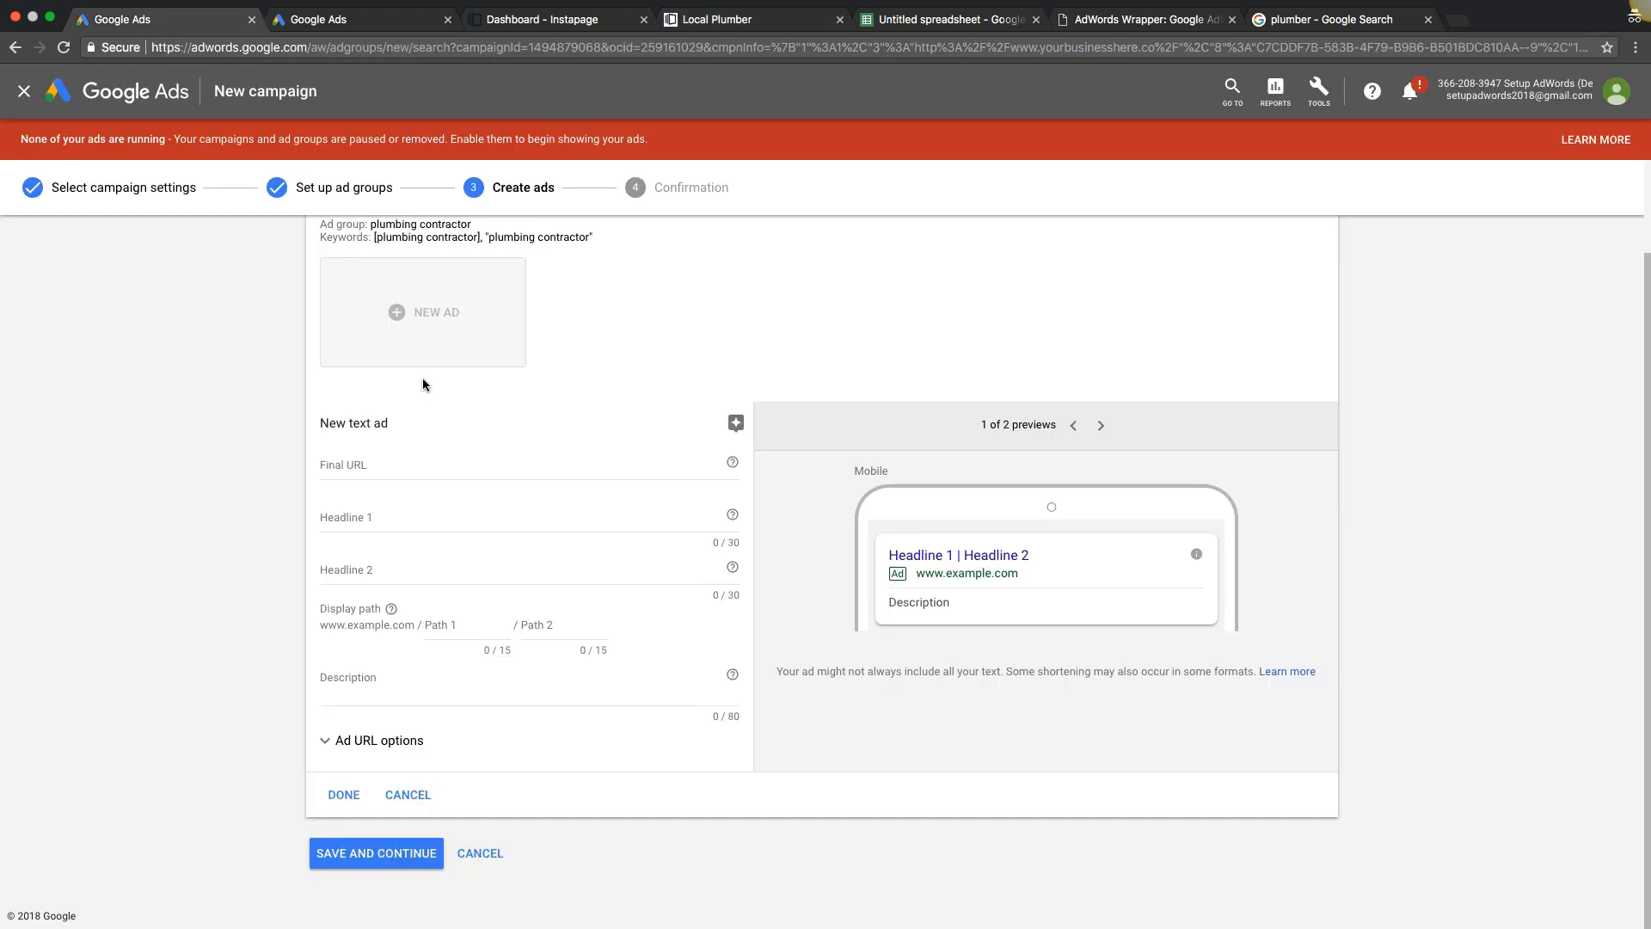
pyautogui.click(344, 467)
pyautogui.press('super+v')
pyautogui.click(277, 482)
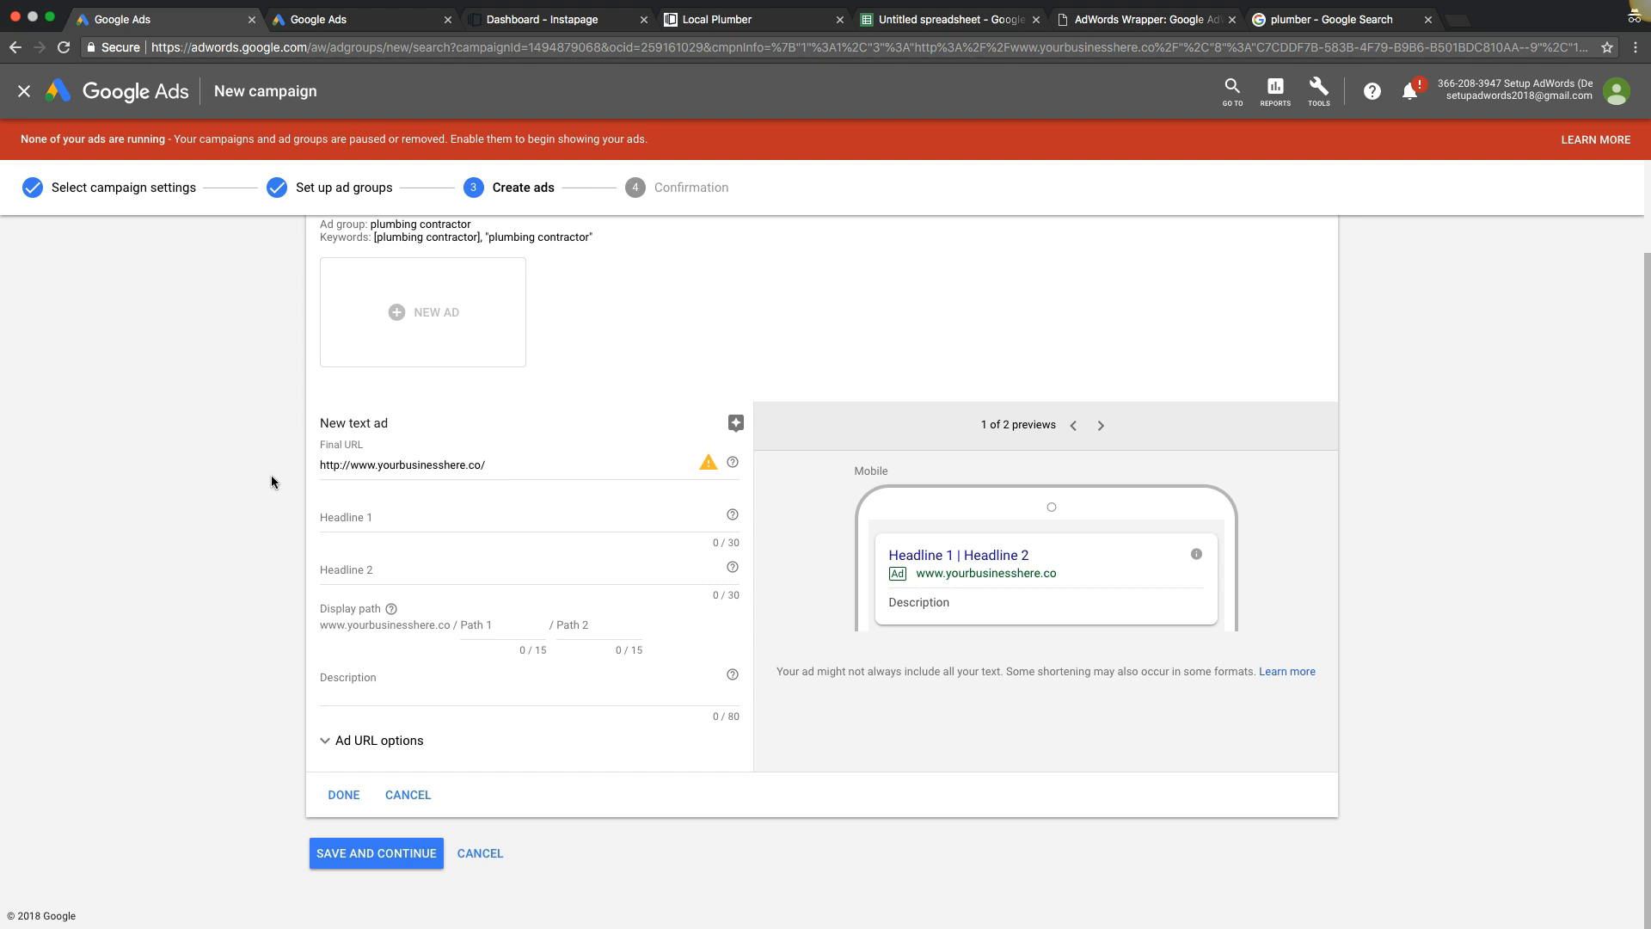
# Enter Philadelphia Plumbing Contractor as Headline 1 of the text ad.
pyautogui.click(335, 518)
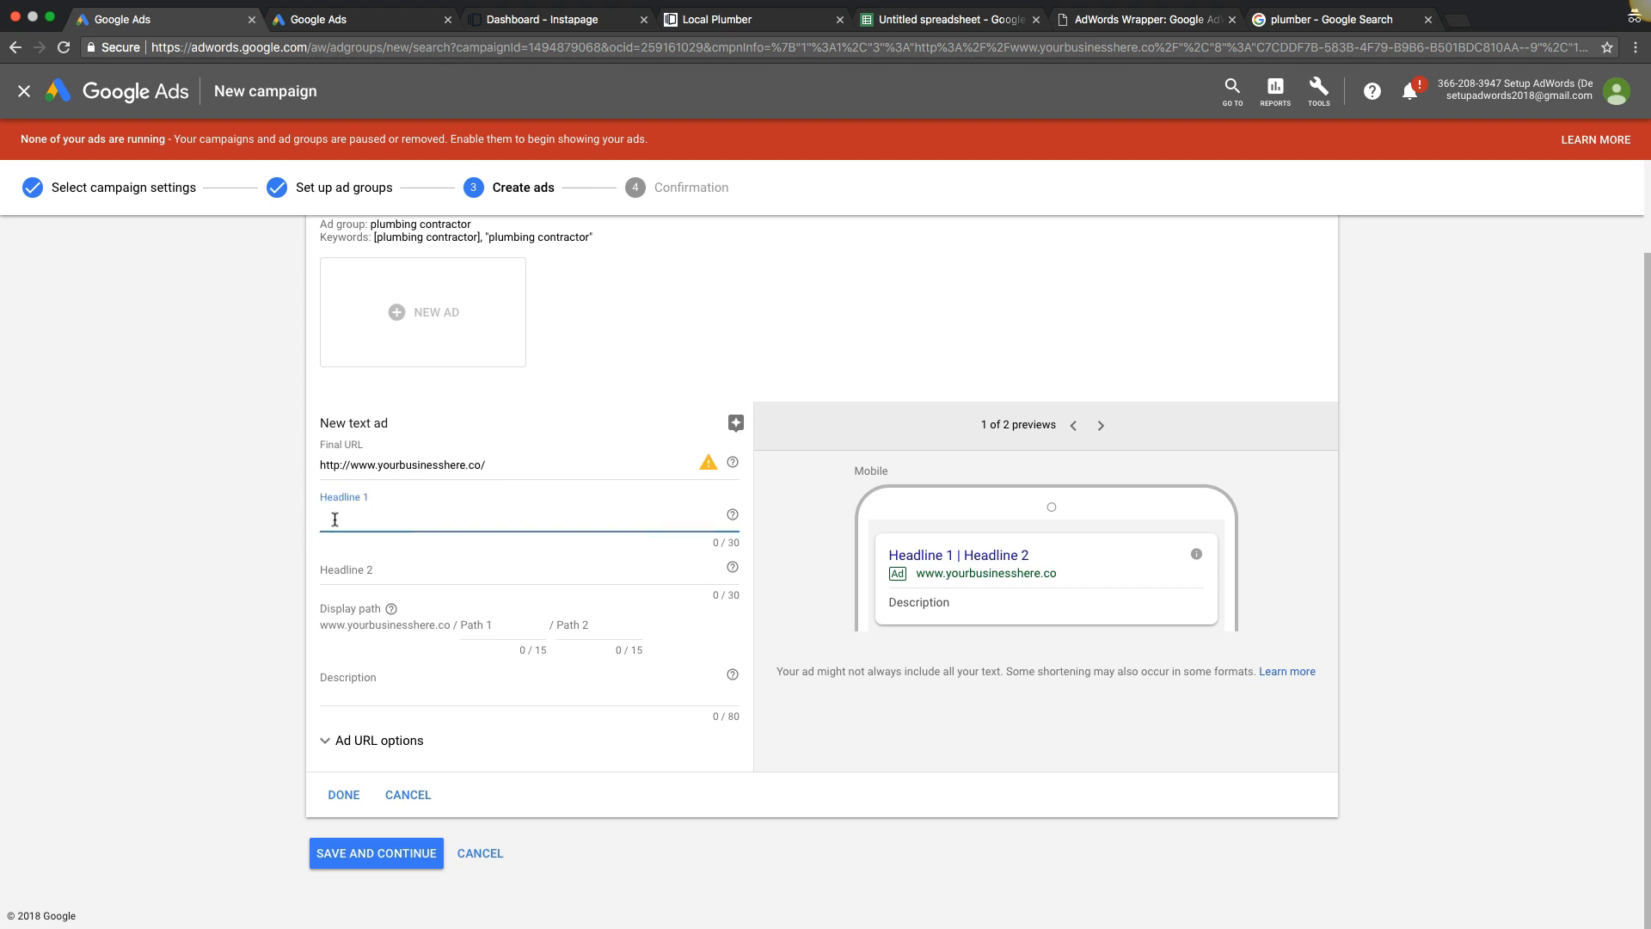
pyautogui.write('Philadelphia Plum')
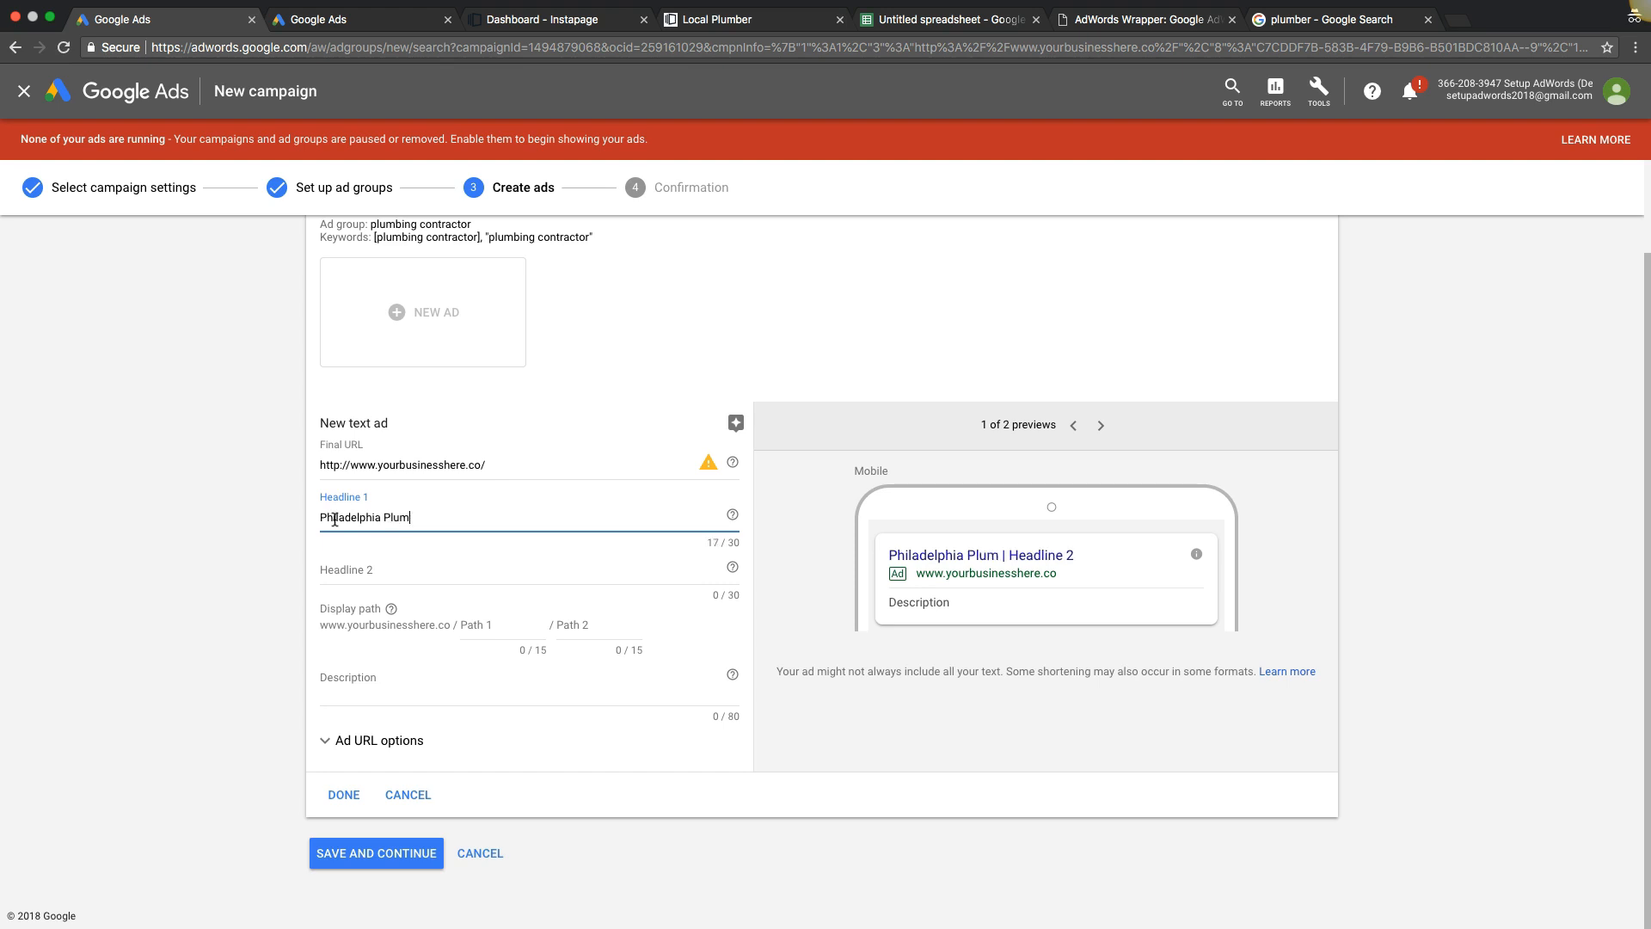
pyautogui.write('bing Contr')
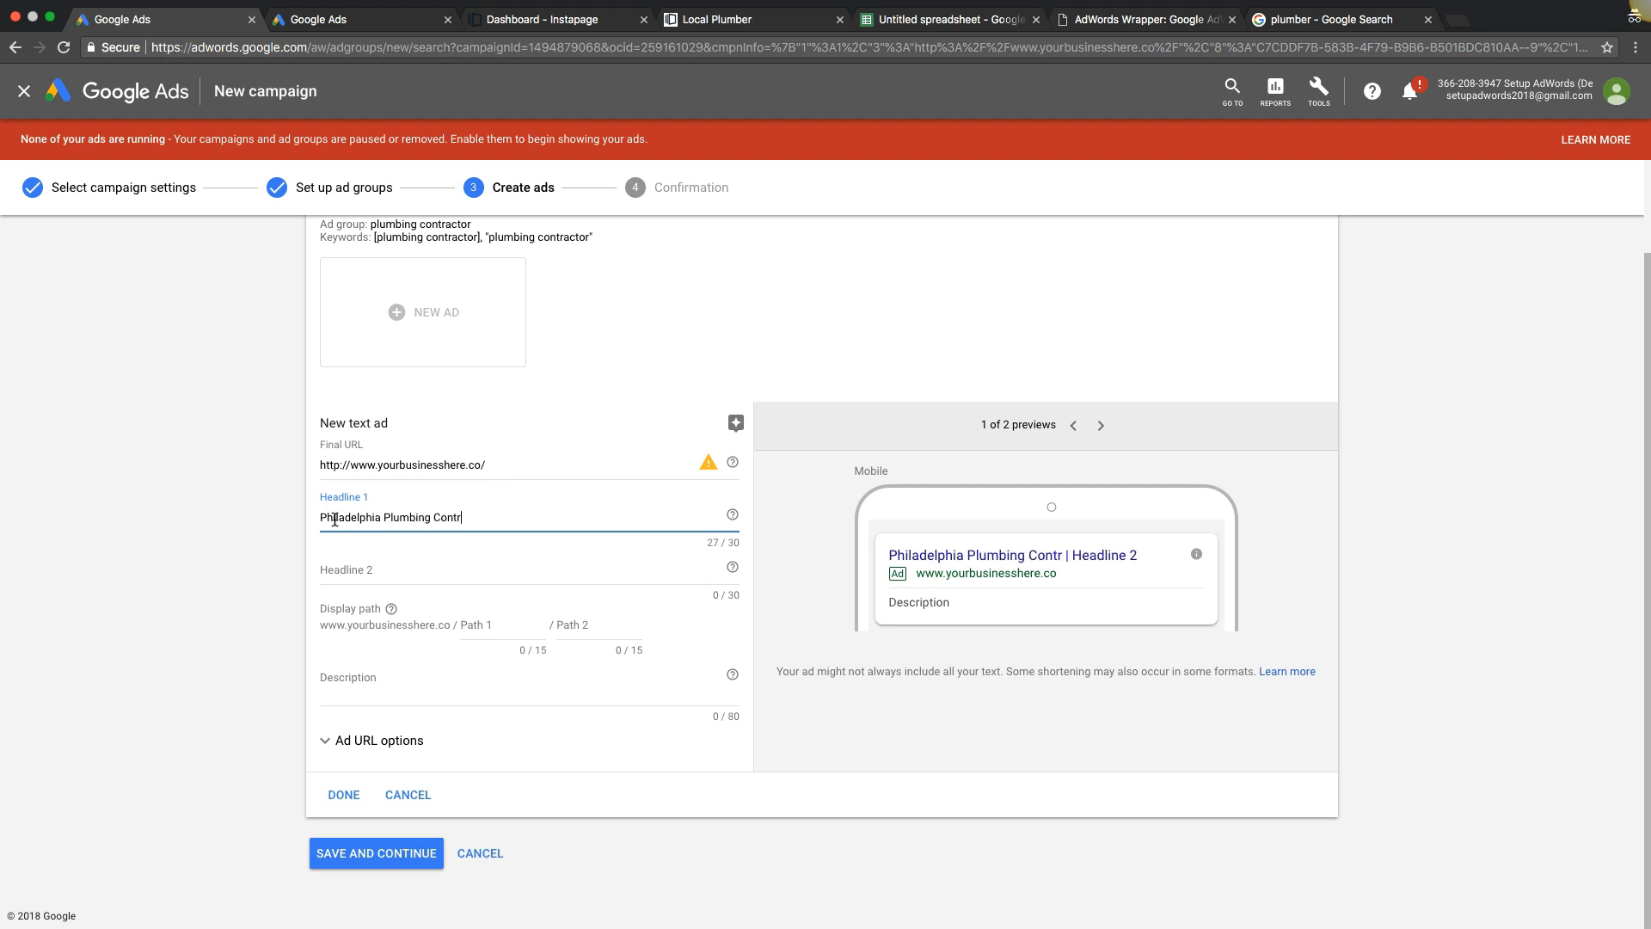
pyautogui.write('actor')
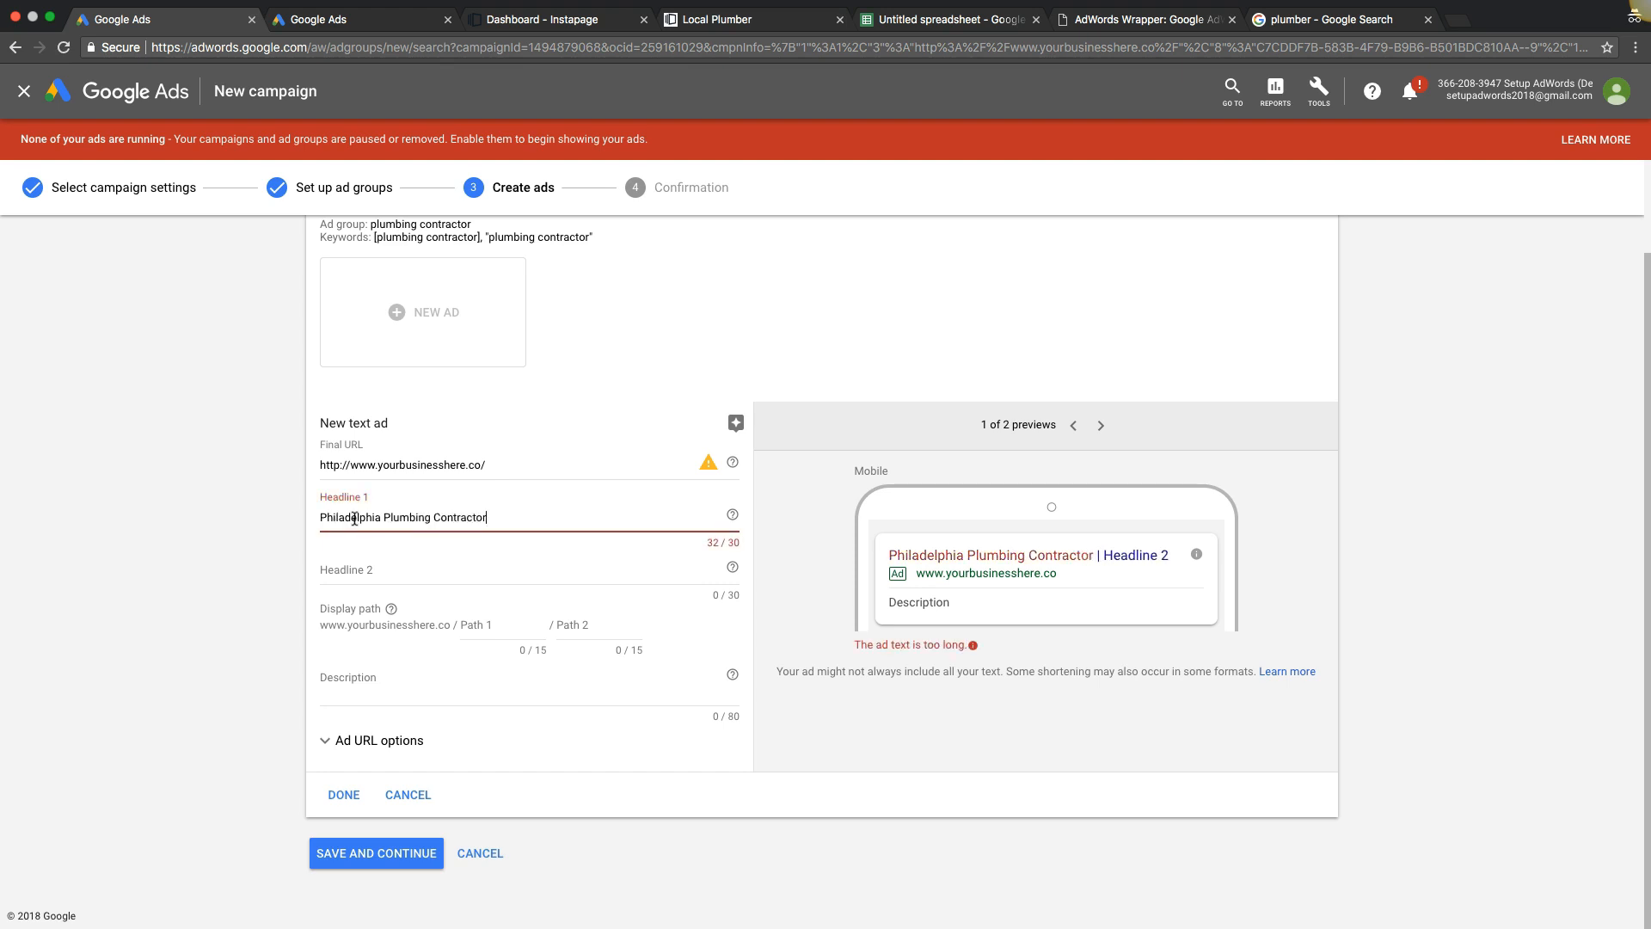
# Replace Philadelphia with Local in Headline 1 and set Headline 2 to Open M-F - 7am-5pm.
pyautogui.moveTo(382, 518); pyautogui.dragTo(312, 516)
pyautogui.write('Local')
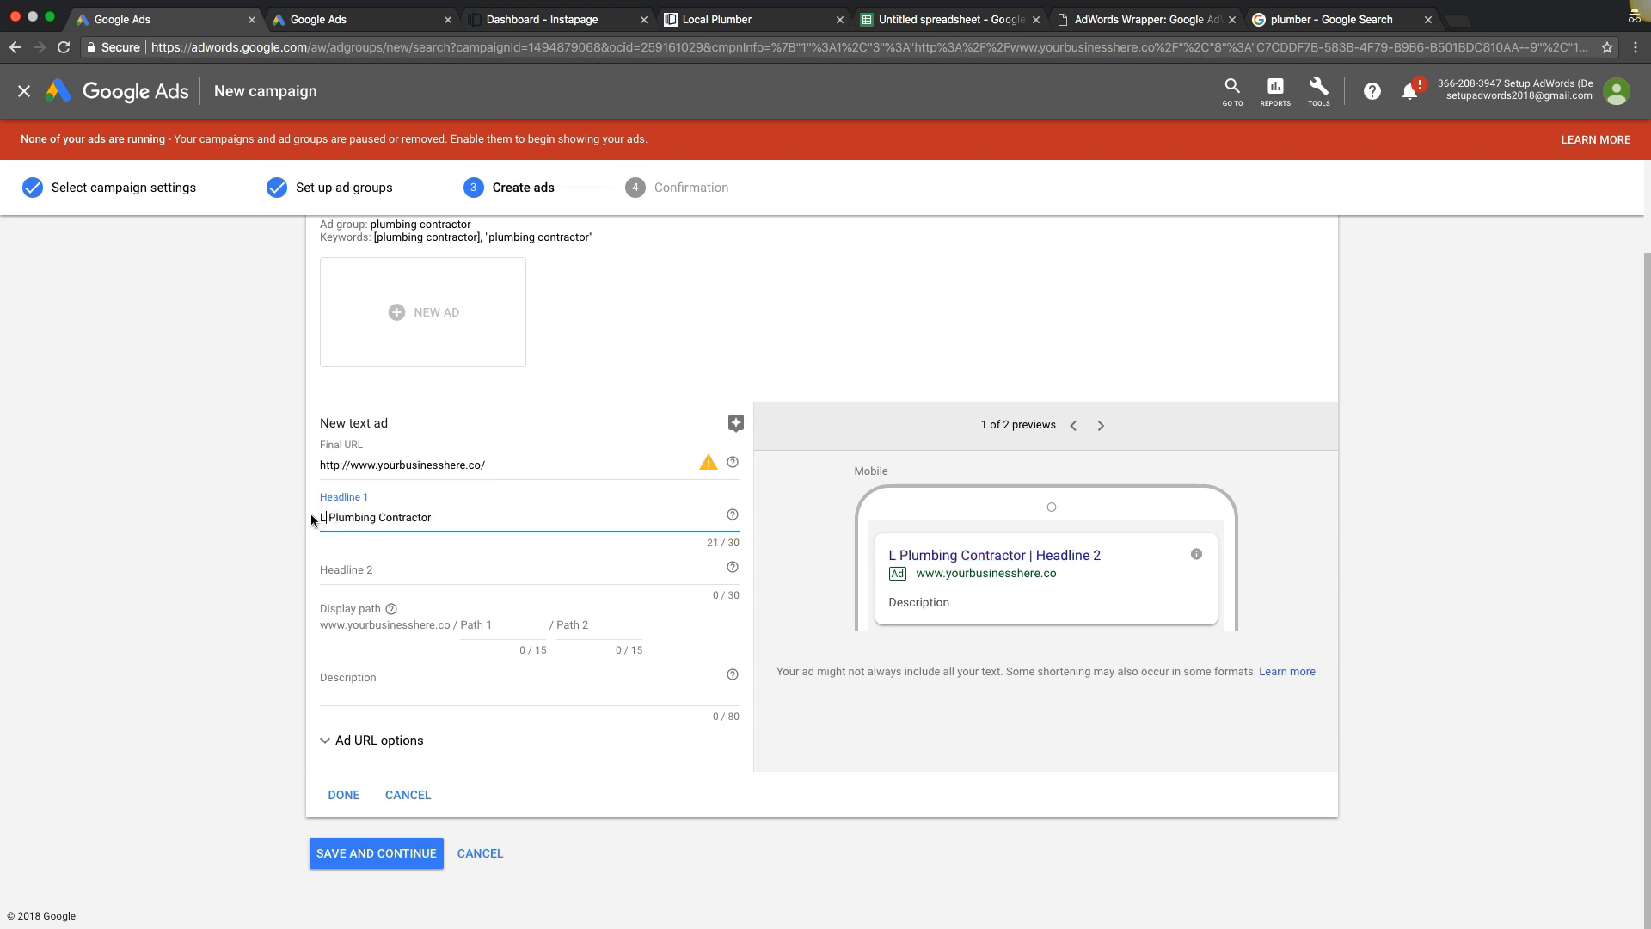
pyautogui.click(344, 568)
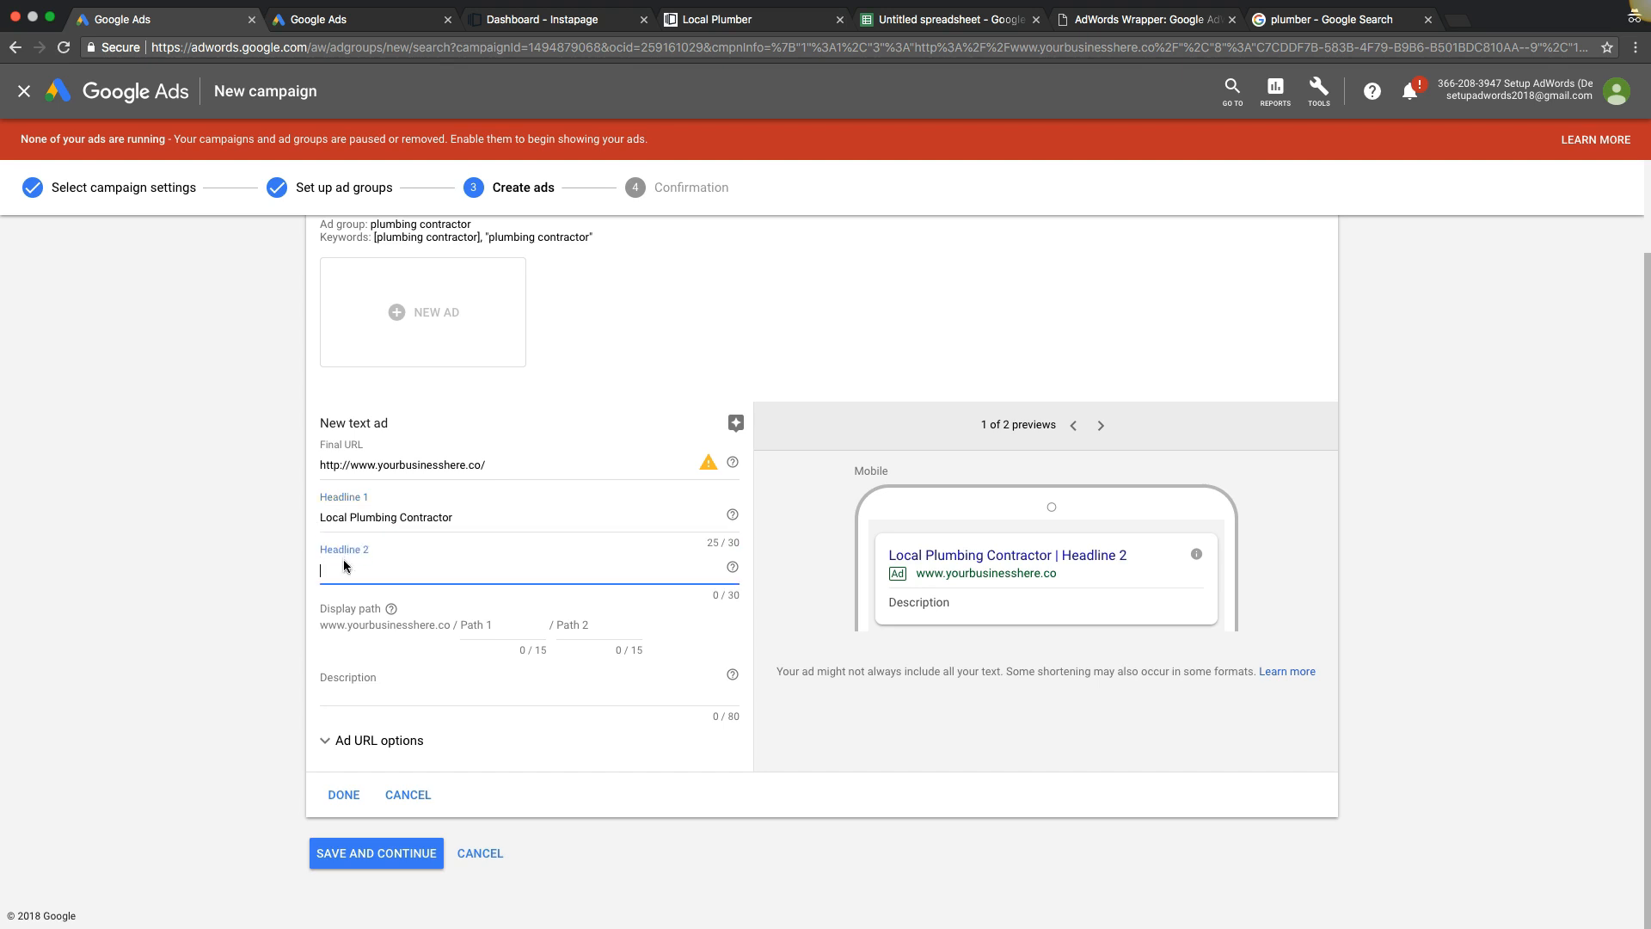
pyautogui.write('Open M-F - 7am-5pm')
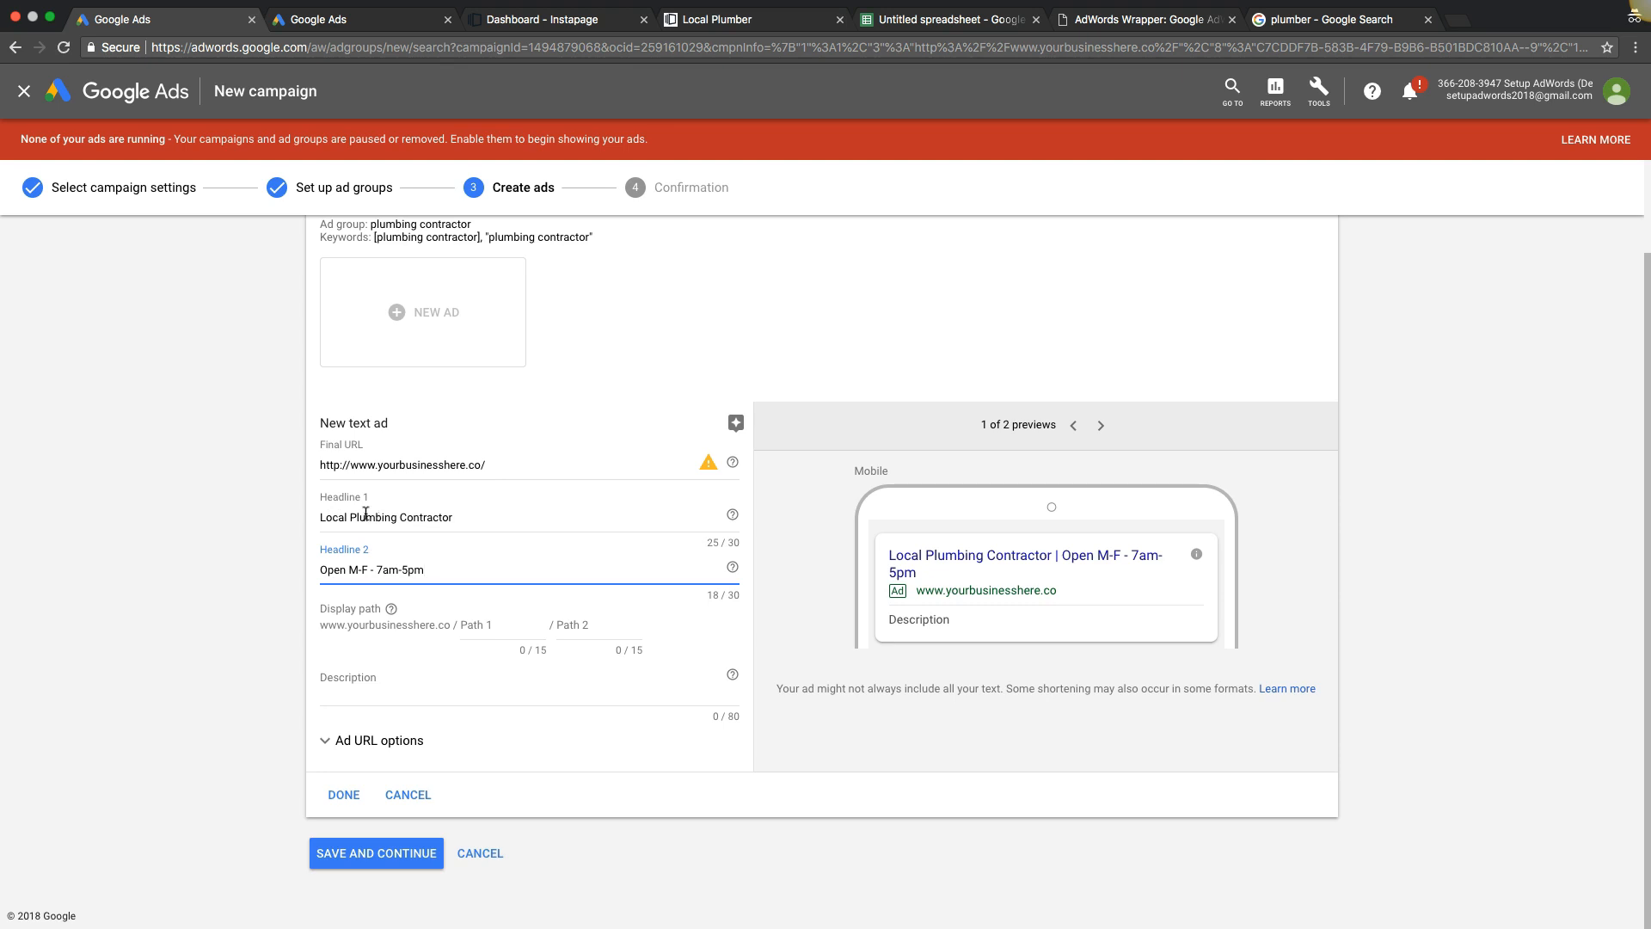
# Set the ad's display path to Plumbing for Path 1 and Contractor for Path 2.
pyautogui.click(486, 627)
pyautogui.write('Plumbing')
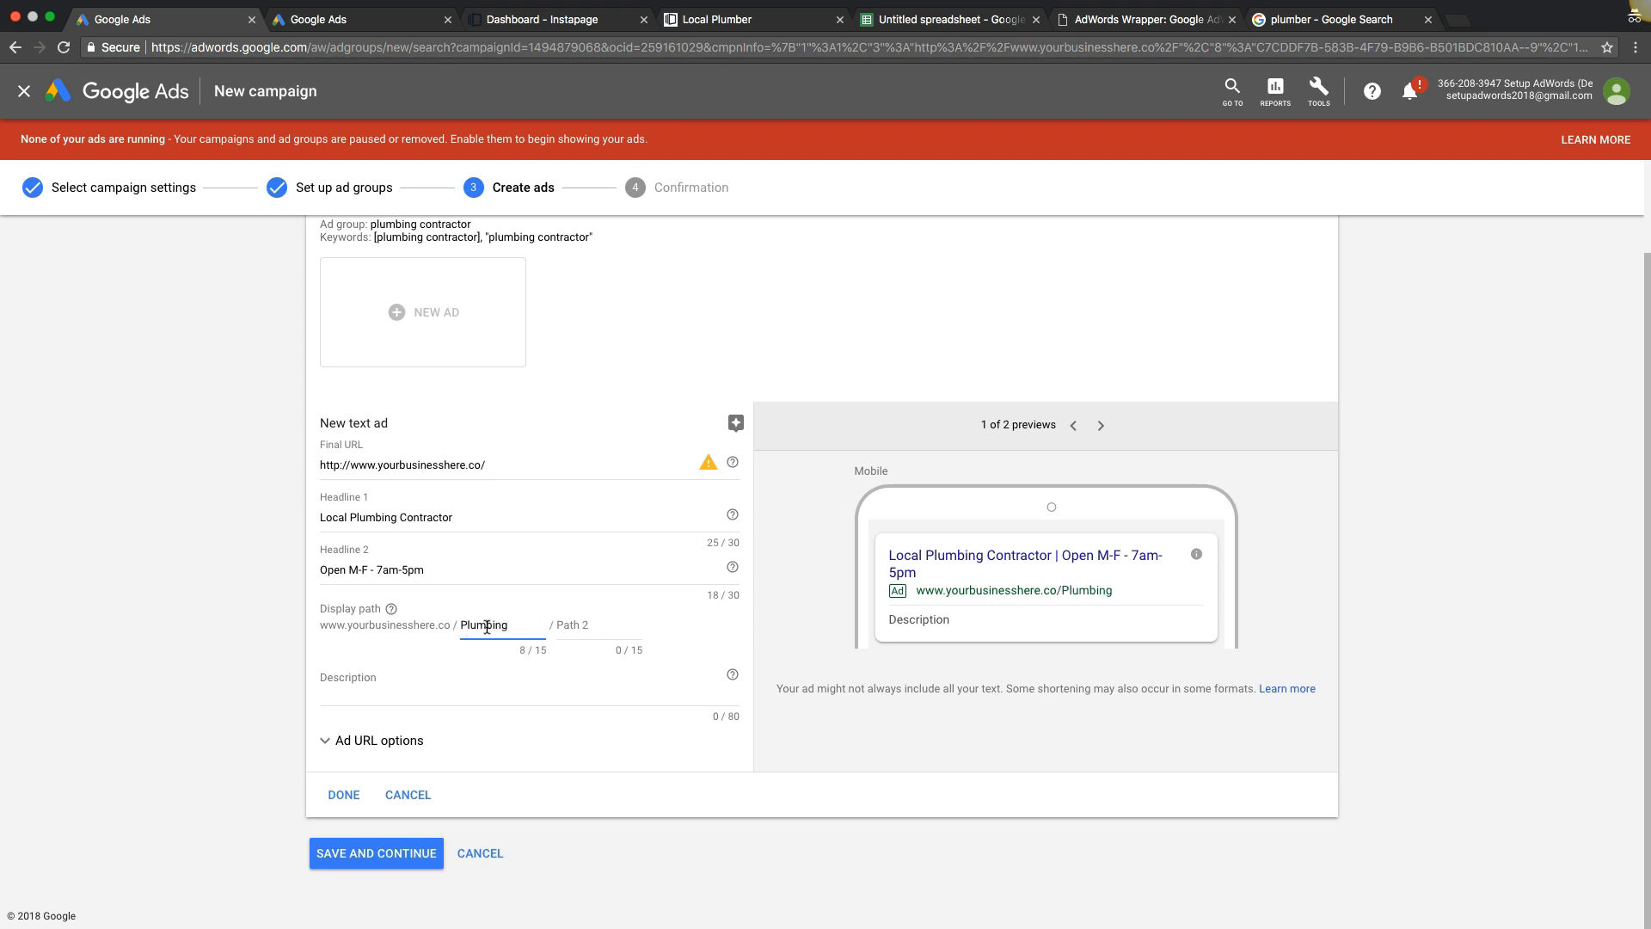
pyautogui.click(600, 627)
pyautogui.write('Contractor')
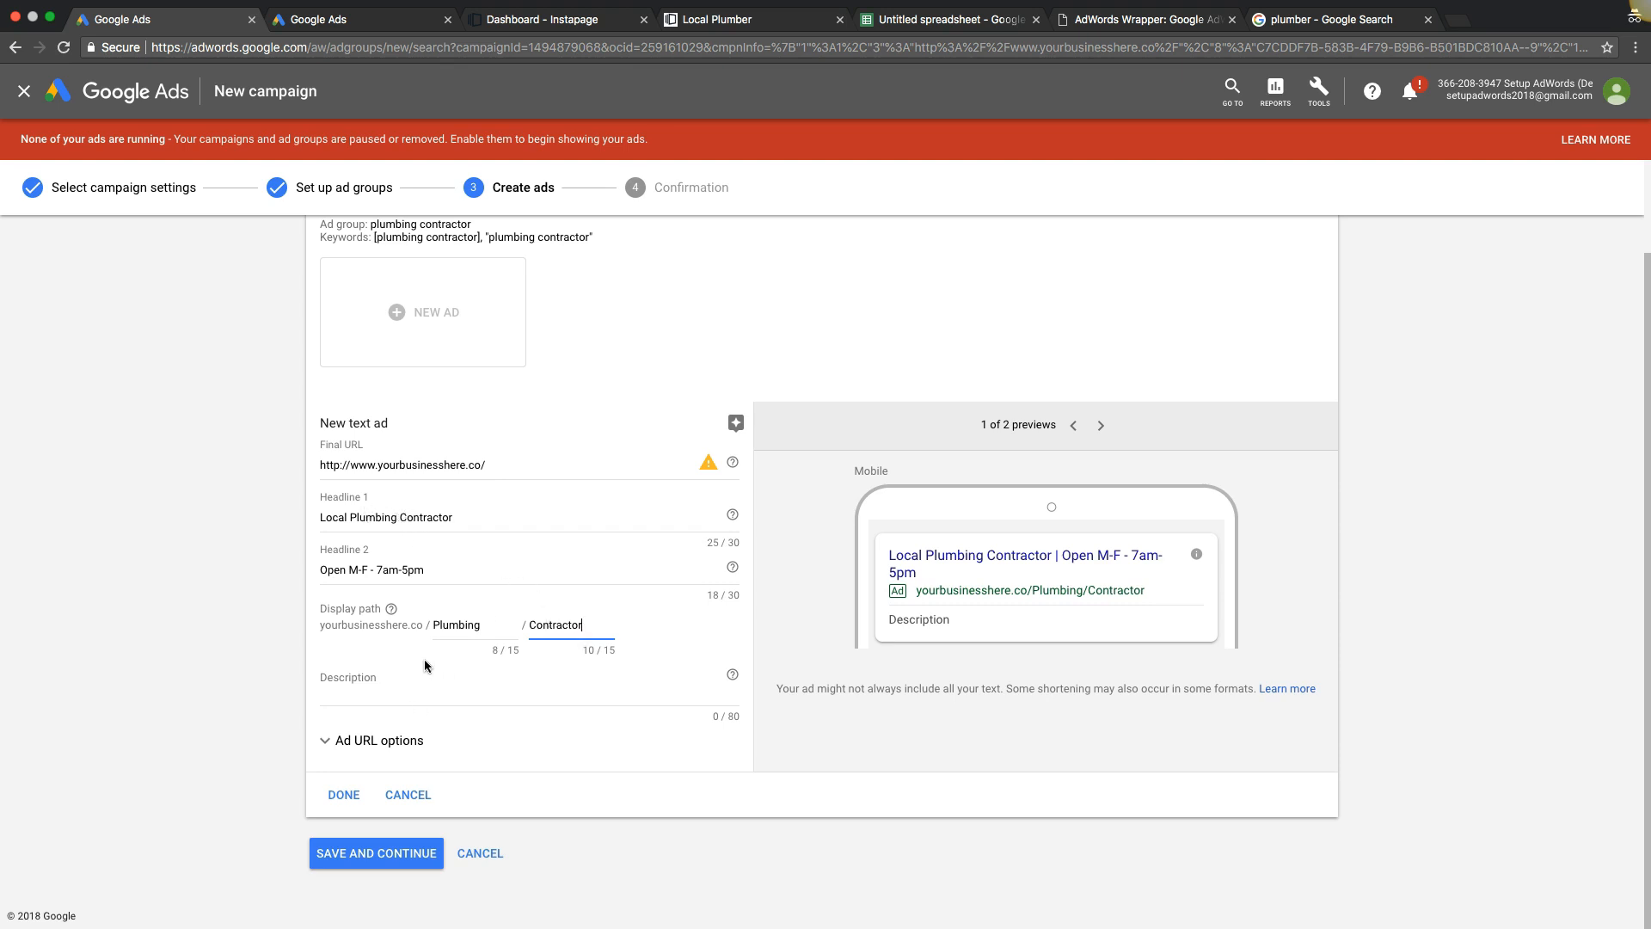
# Enter the ad description "Philadelphia's Premier Plumbing Contractor. Call Today to Schedule Your Free Estimate!".
pyautogui.click(382, 679)
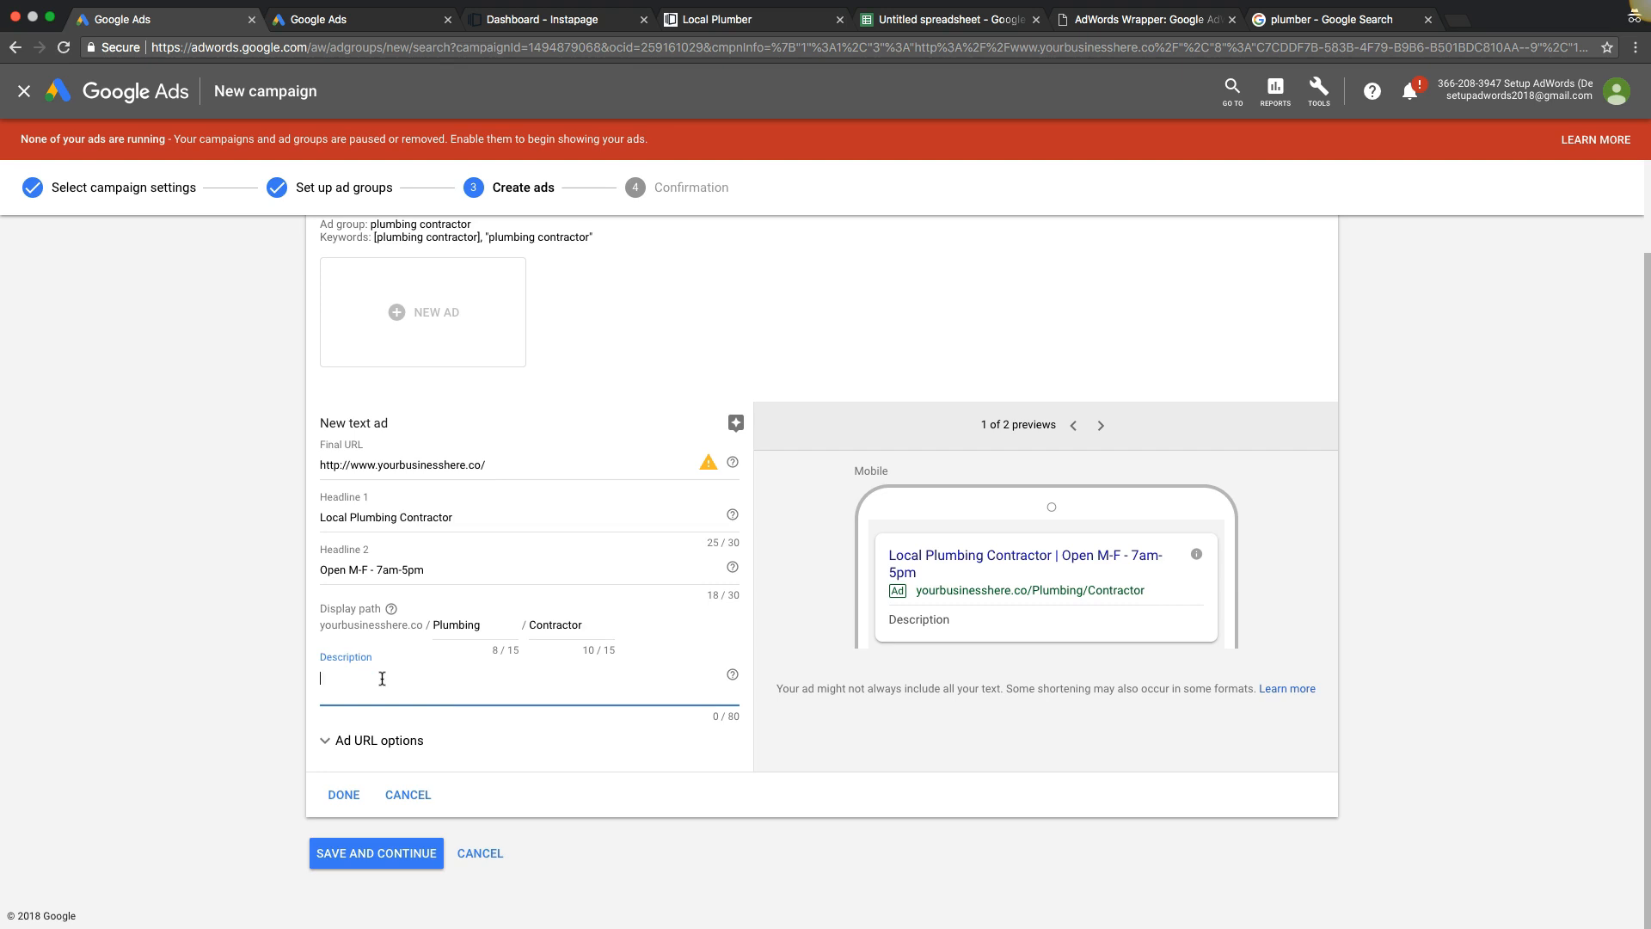
pyautogui.write("Philadelphia's Premier Plumbi")
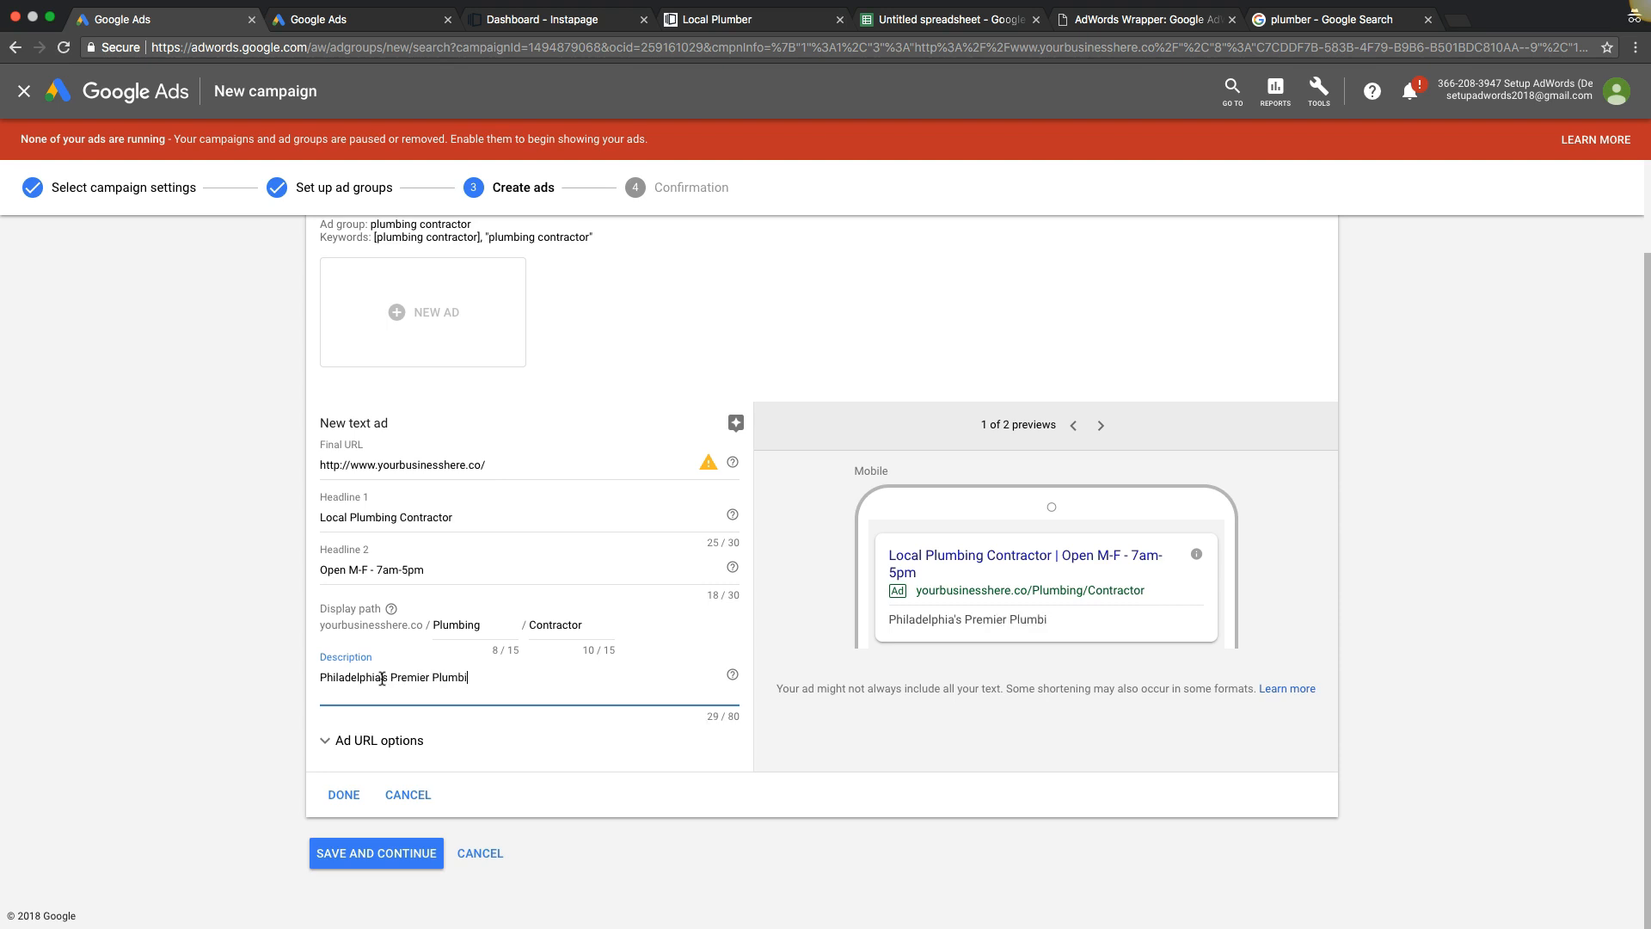
pyautogui.write('ng Contractor. Call Today')
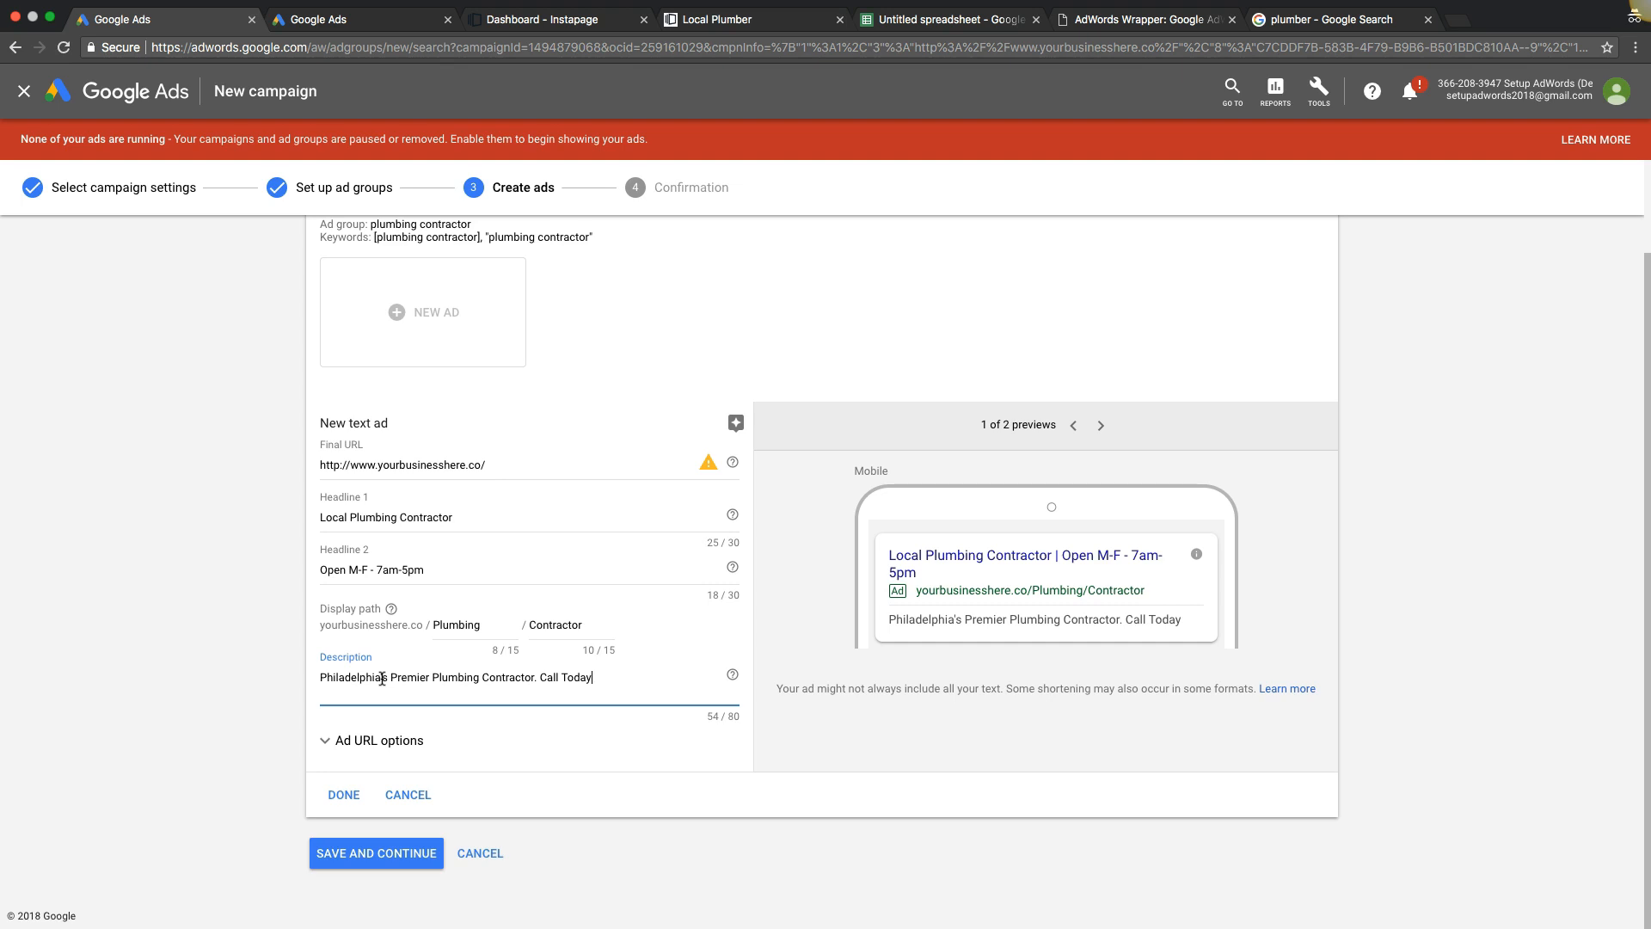
pyautogui.write(' to Schedule')
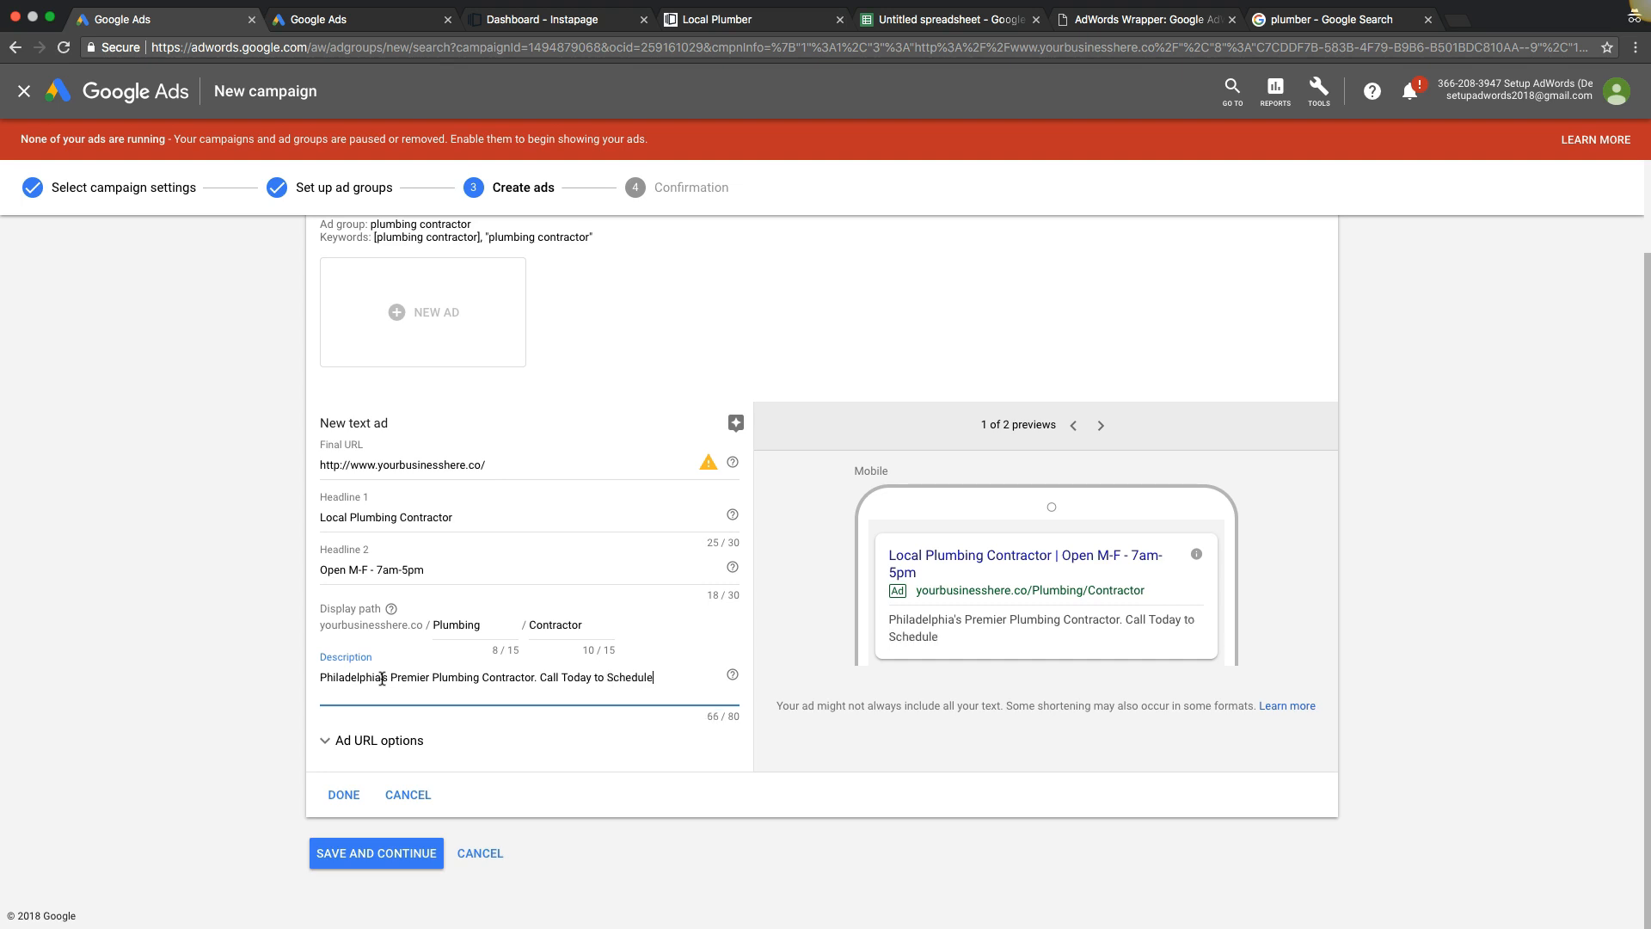
pyautogui.write(' Your Free Estimate')
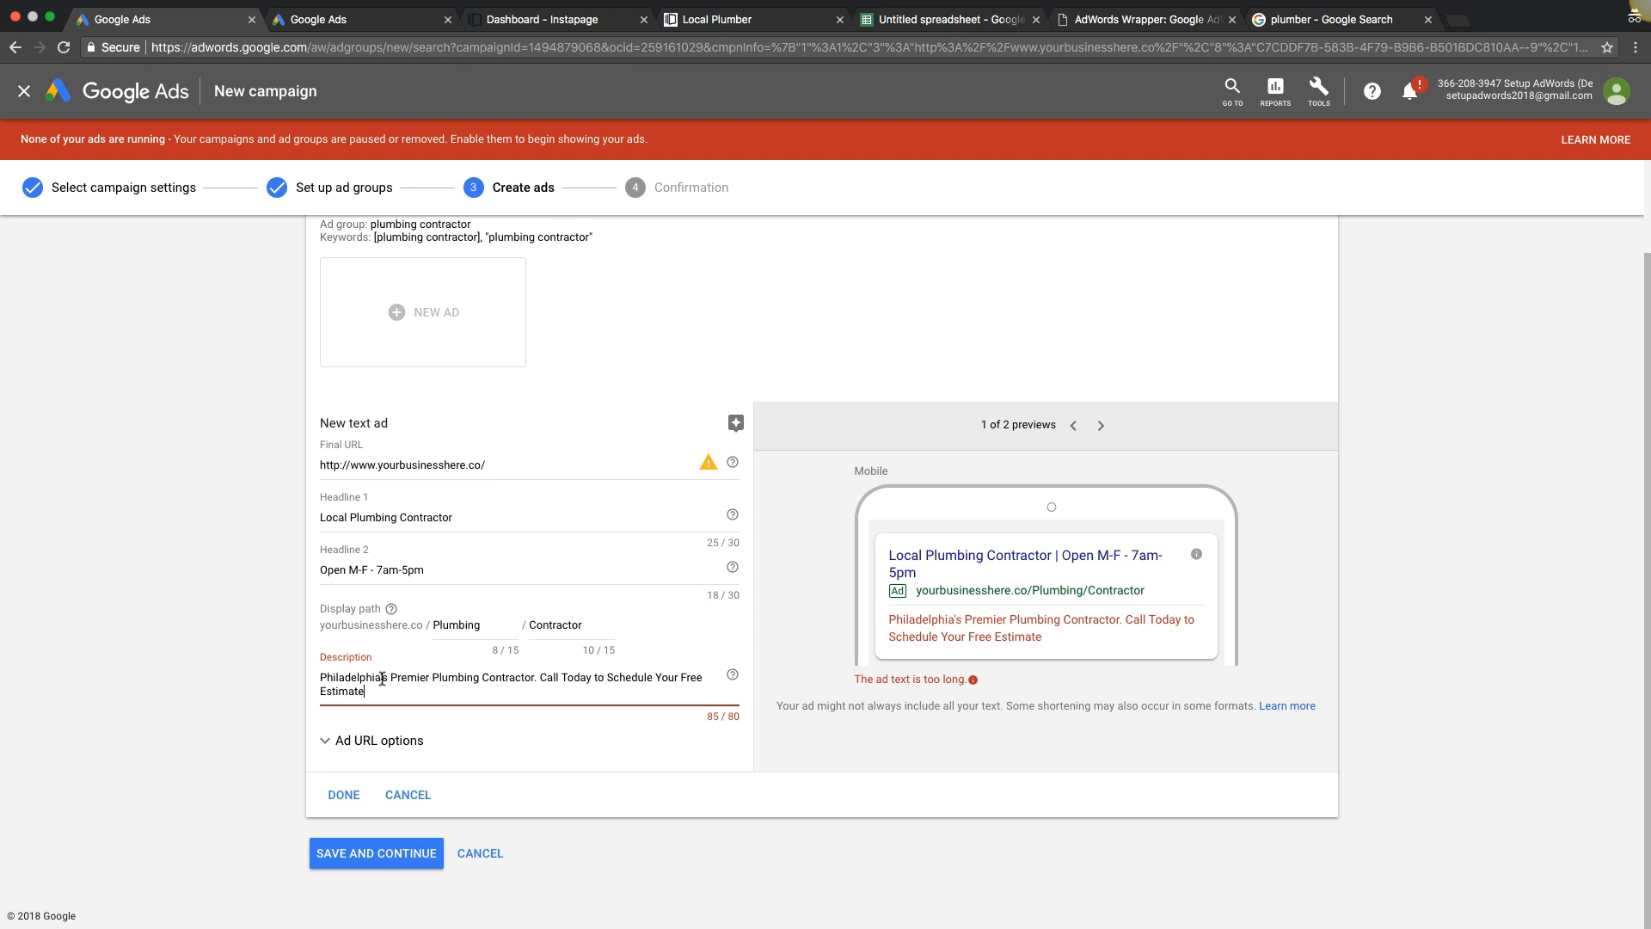
pyautogui.write('!')
# Replace "Today" with "Now" in the ad's description.
pyautogui.click(590, 677)
pyautogui.press('BackSpace')
pyautogui.press('BackSpace')
pyautogui.press('BackSpace')
pyautogui.press('BackSpace')
pyautogui.press('BackSpace')
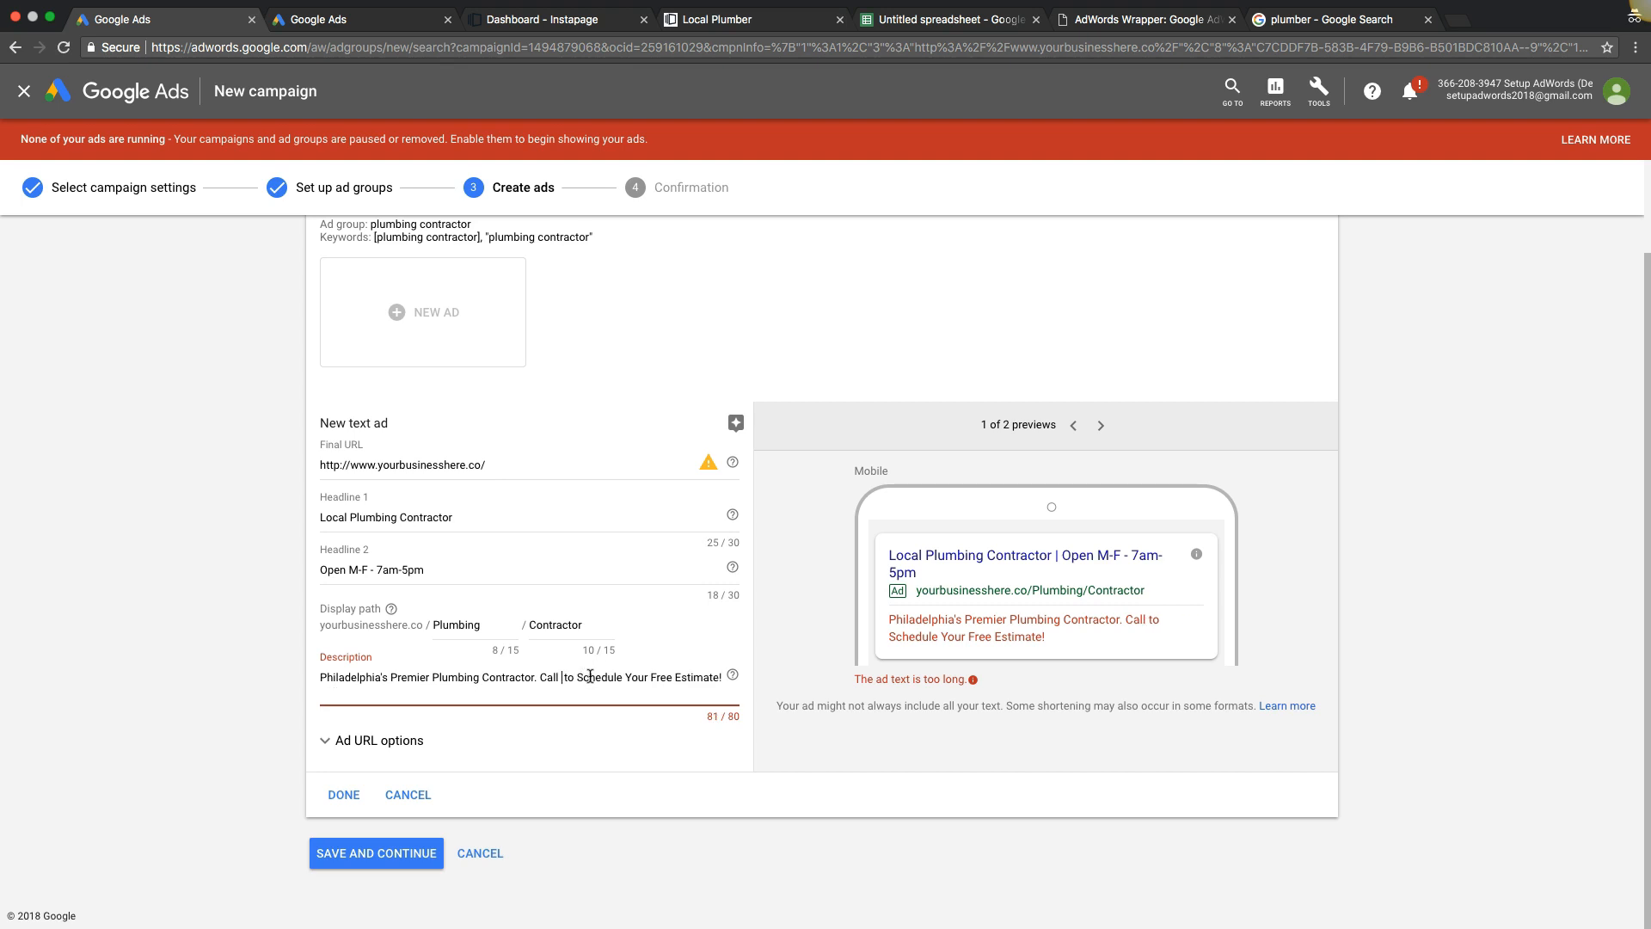
pyautogui.write('Now')
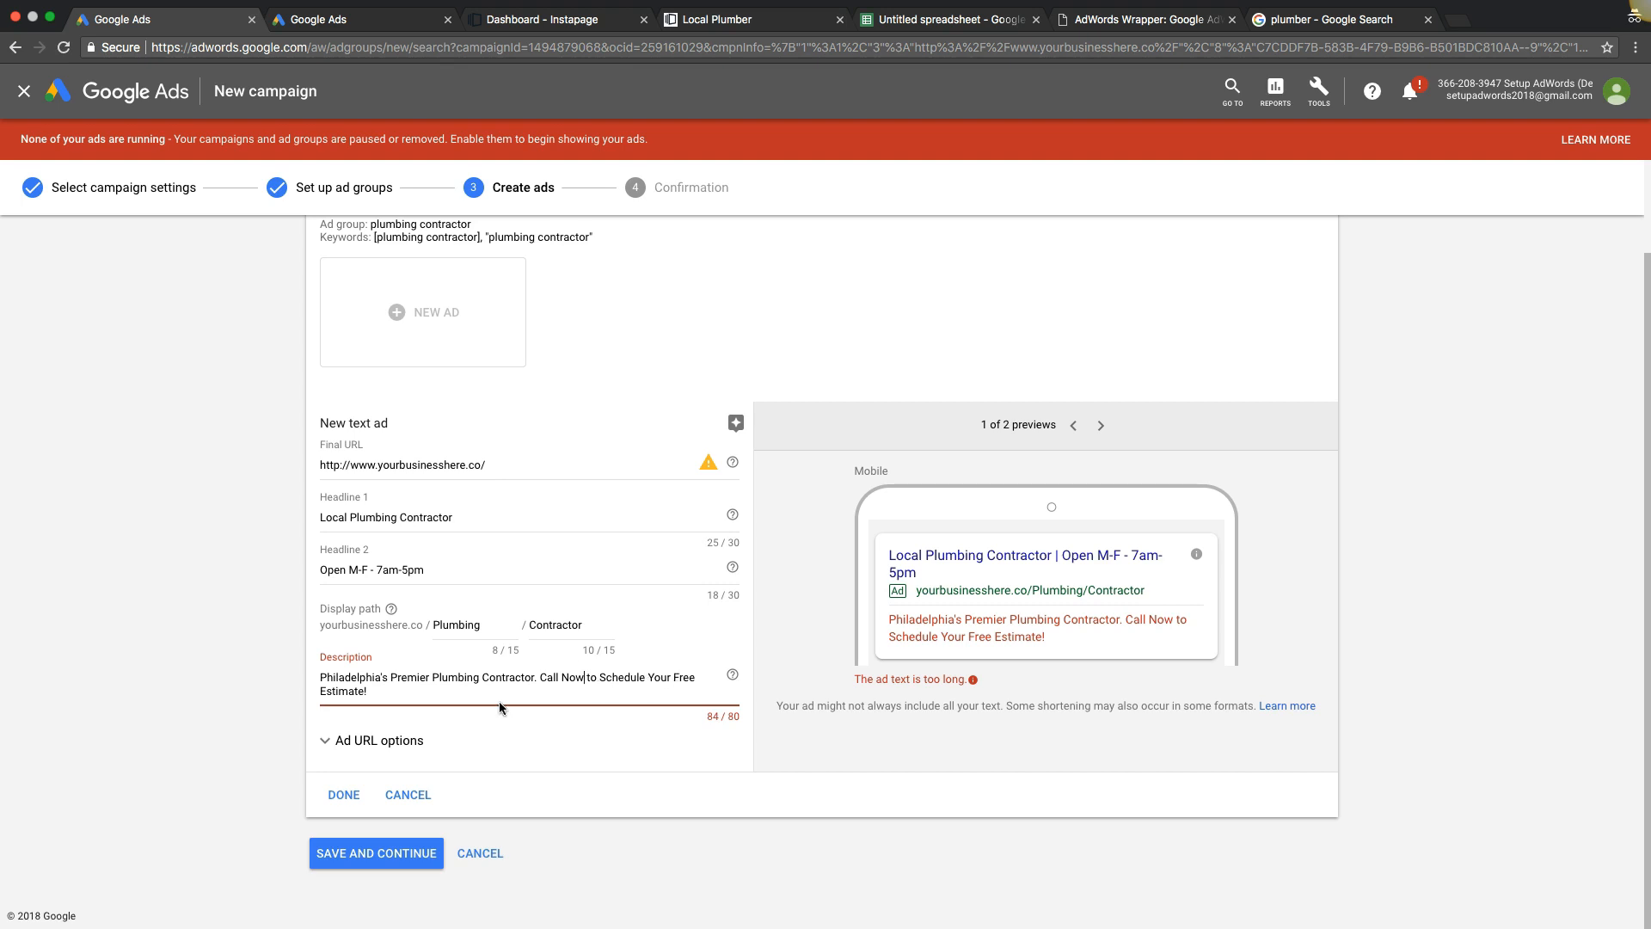
# Remove "Philadelphia's" from the start of the description so it begins with "Premier Plumbing Contractor".
pyautogui.click(392, 678)
pyautogui.press('BackSpace')
pyautogui.press('BackSpace')
pyautogui.press('BackSpace')
pyautogui.press('BackSpace')
pyautogui.press('BackSpace')
pyautogui.press('BackSpace')
pyautogui.press('BackSpace')
pyautogui.press('BackSpace')
pyautogui.press('BackSpace')
pyautogui.press('BackSpace')
pyautogui.press('BackSpace')
pyautogui.press('BackSpace')
pyautogui.press('BackSpace')
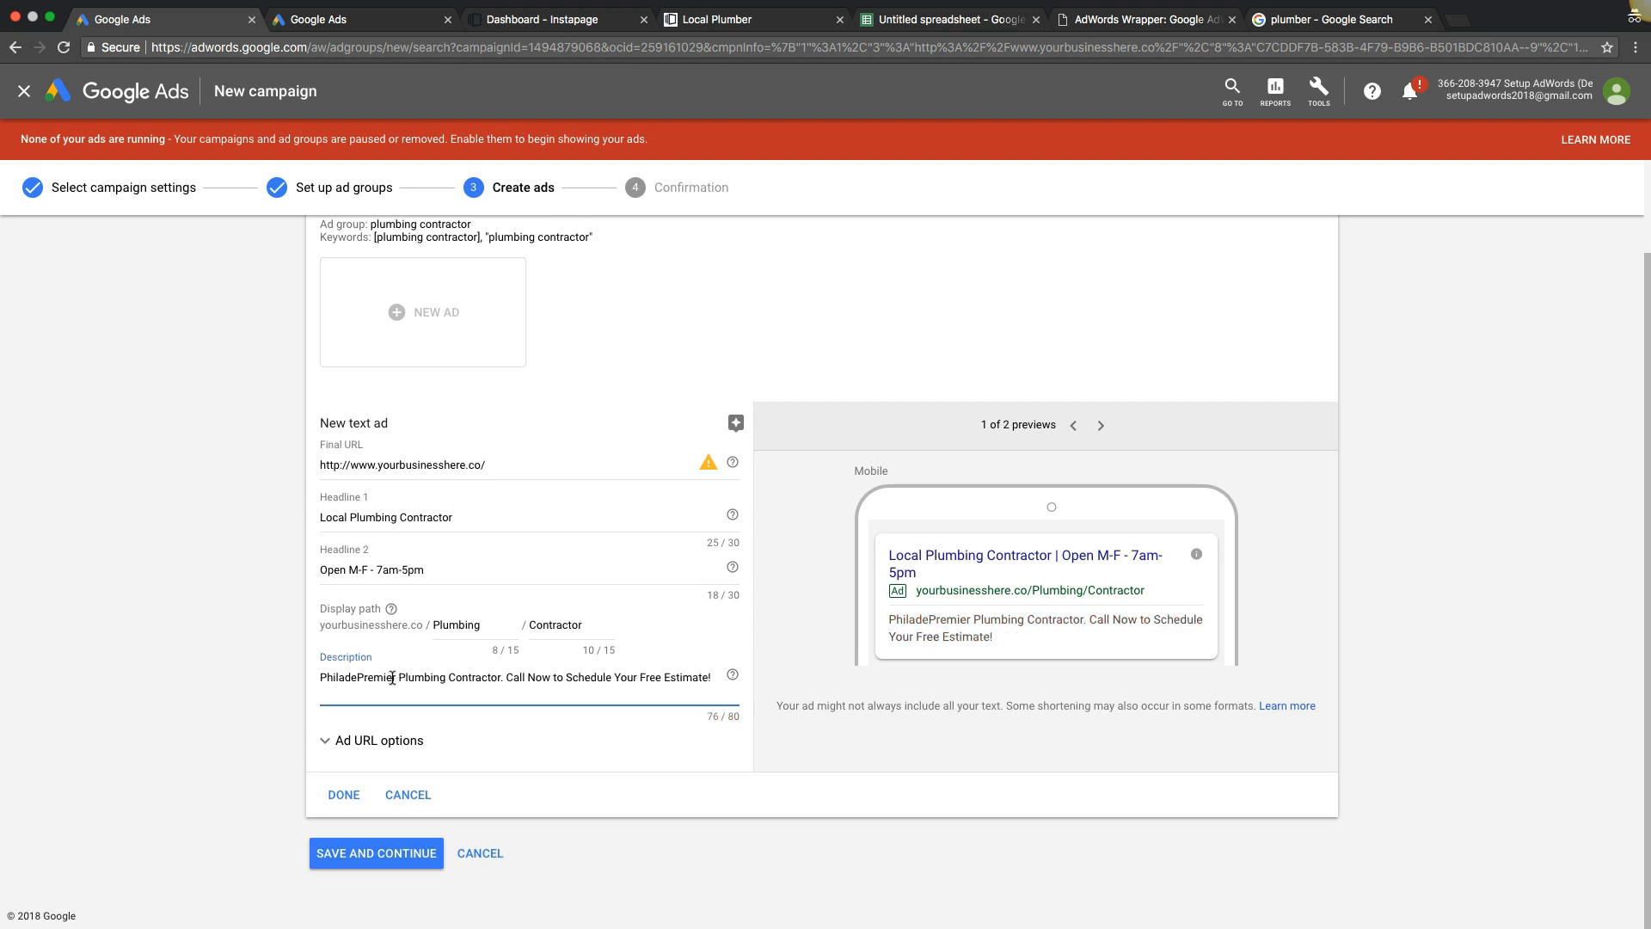
pyautogui.press('BackSpace')
pyautogui.press('BackSpace')
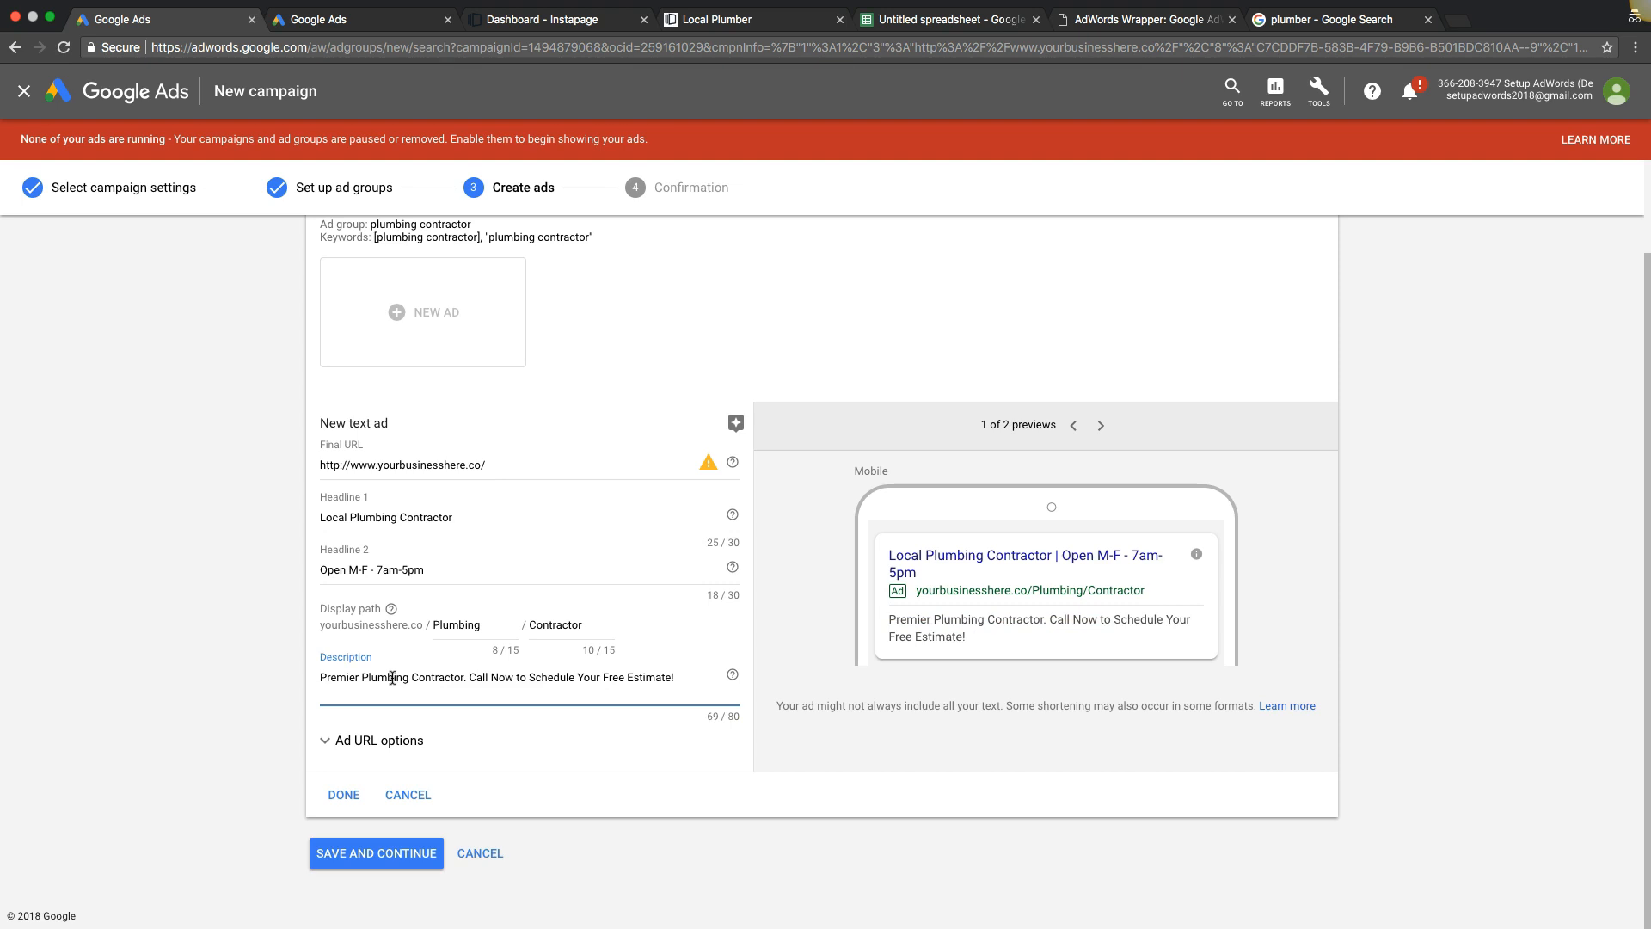
pyautogui.click(257, 545)
pyautogui.scroll(3, 257, 533)
pyautogui.scroll(-2, 257, 540)
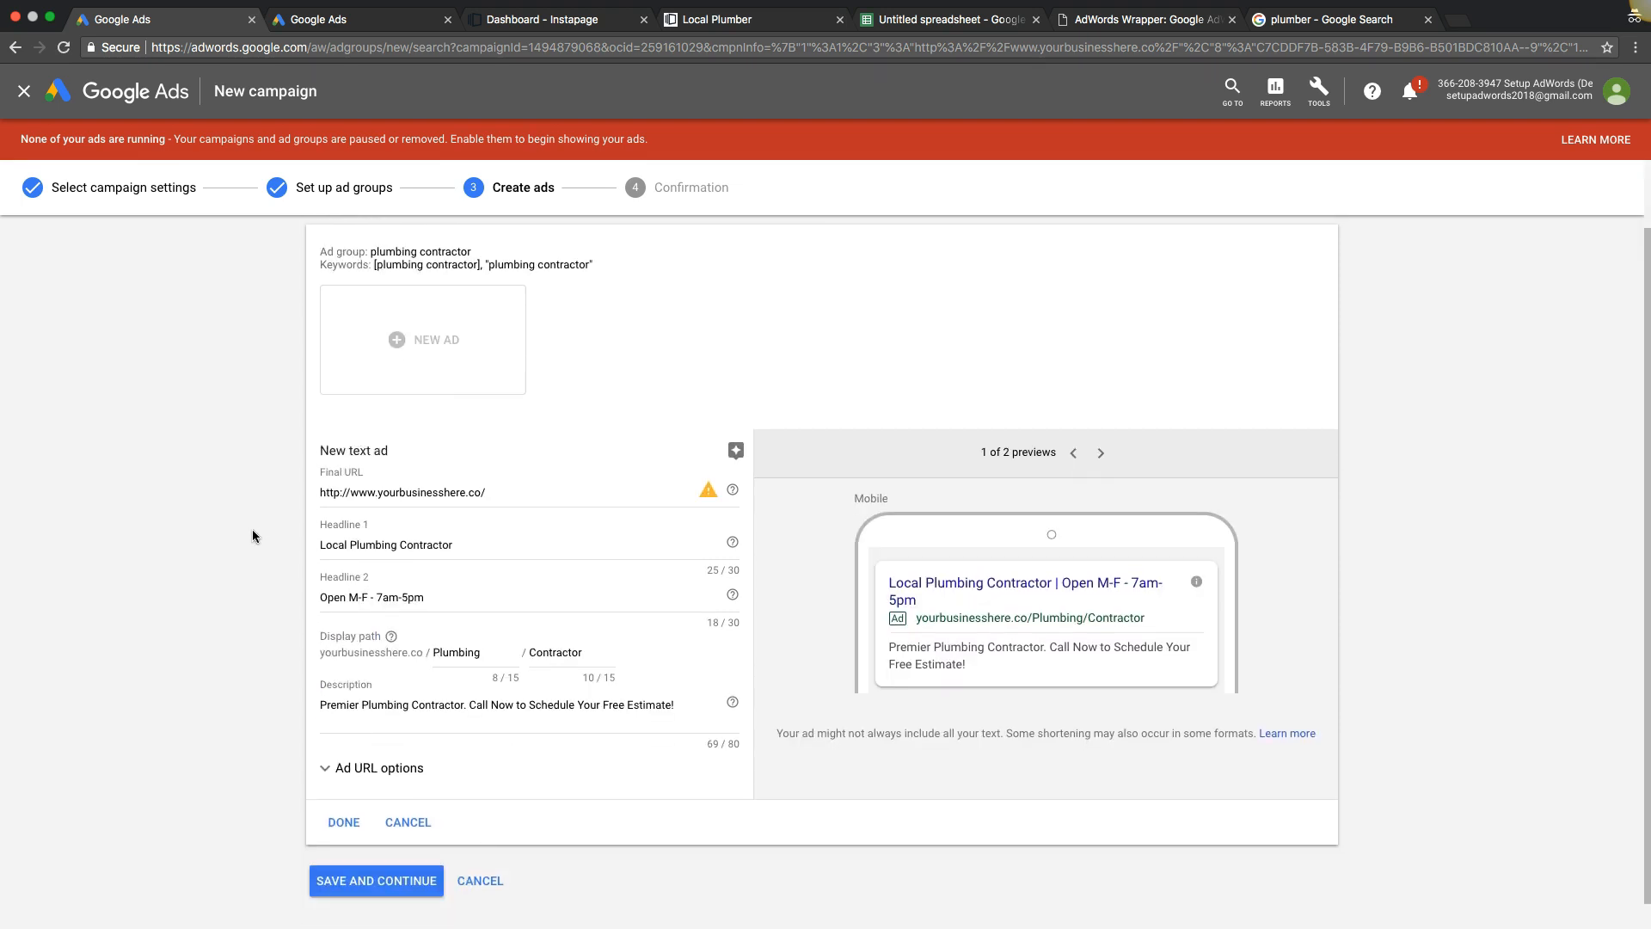
pyautogui.scroll(-1, 251, 529)
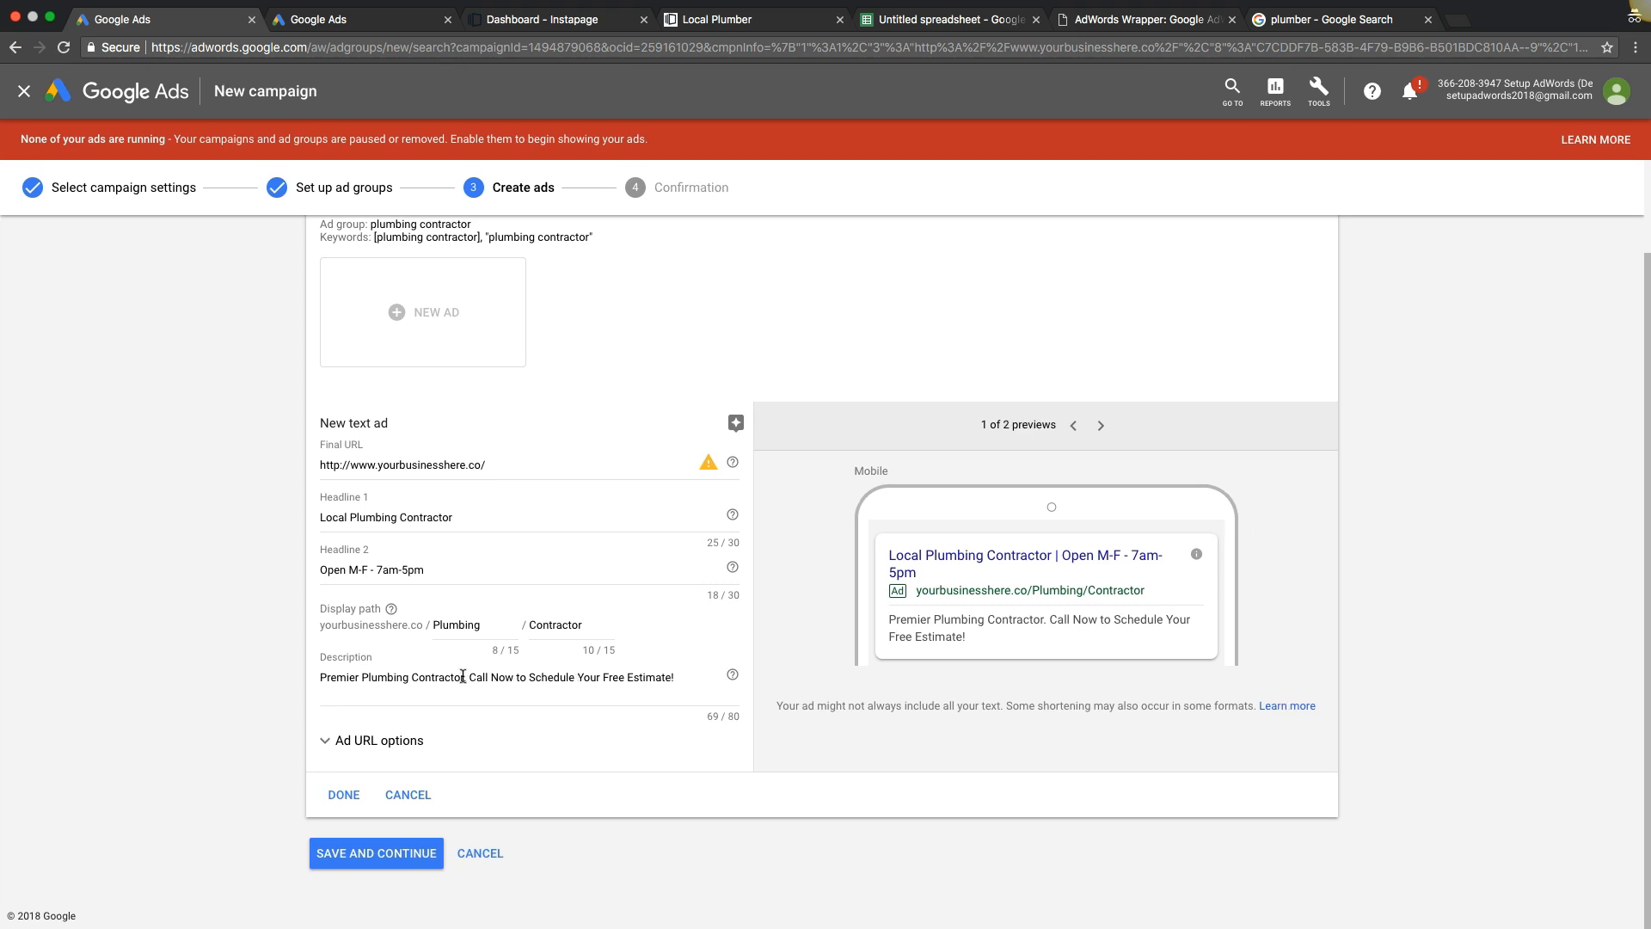
# Replace "Premier Plumbing Contractor" in the description with "Have a Plumbing Issue? We Can Help" and end the text with a period.
pyautogui.moveTo(463, 678); pyautogui.dragTo(319, 679)
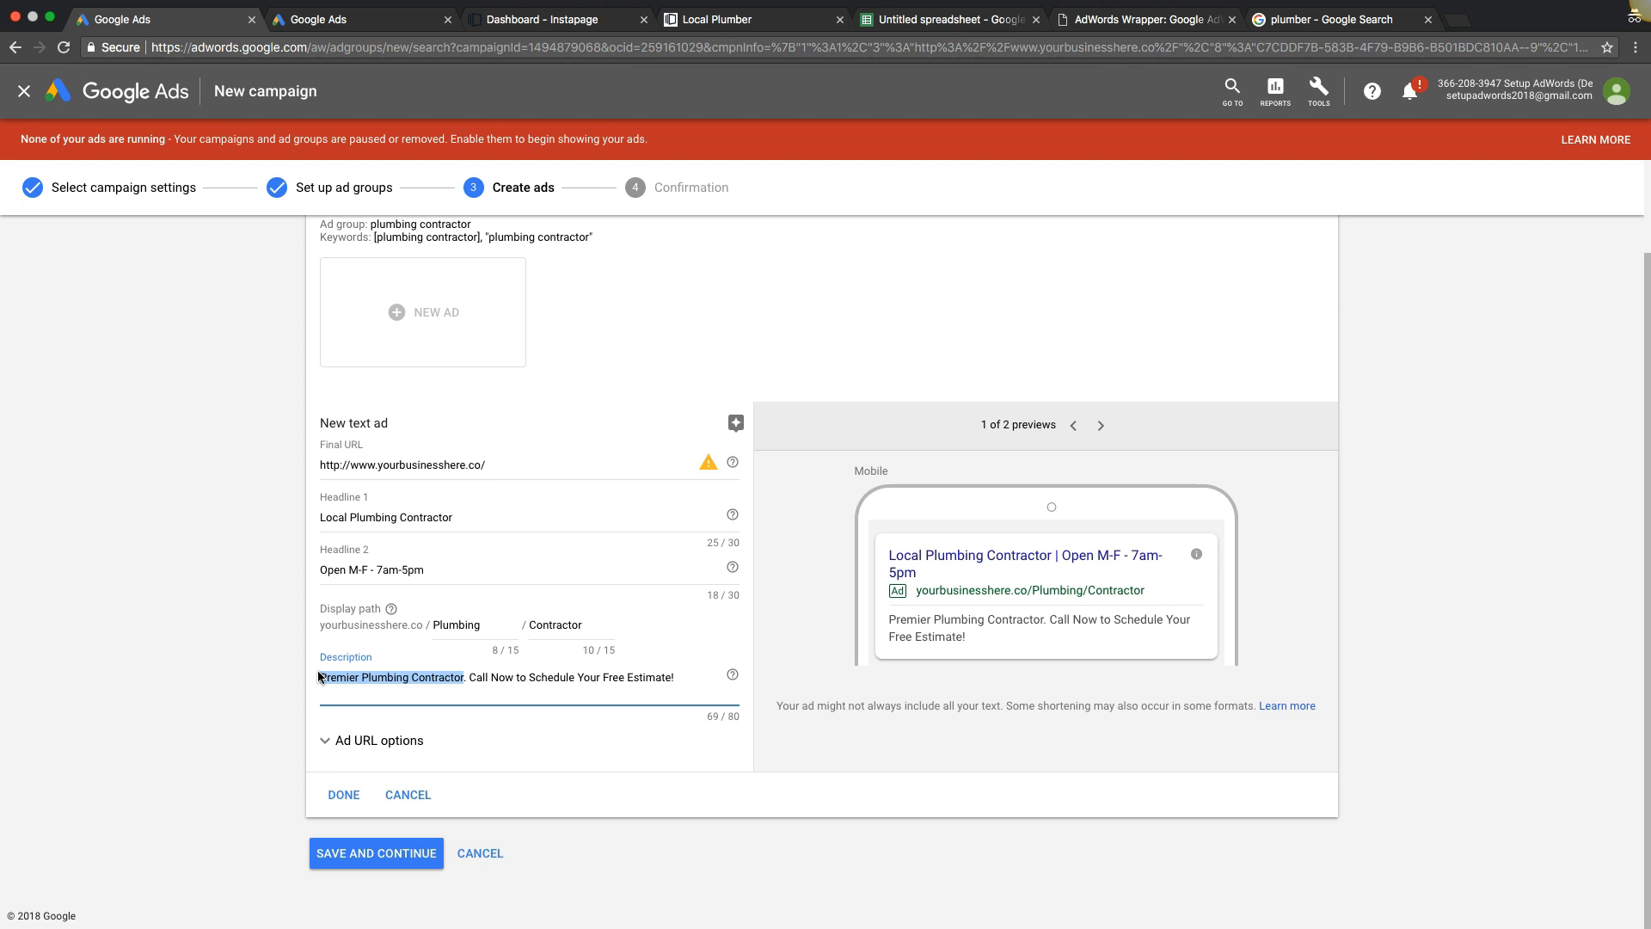
pyautogui.write('Have a Plumbing Issue? We Can Help')
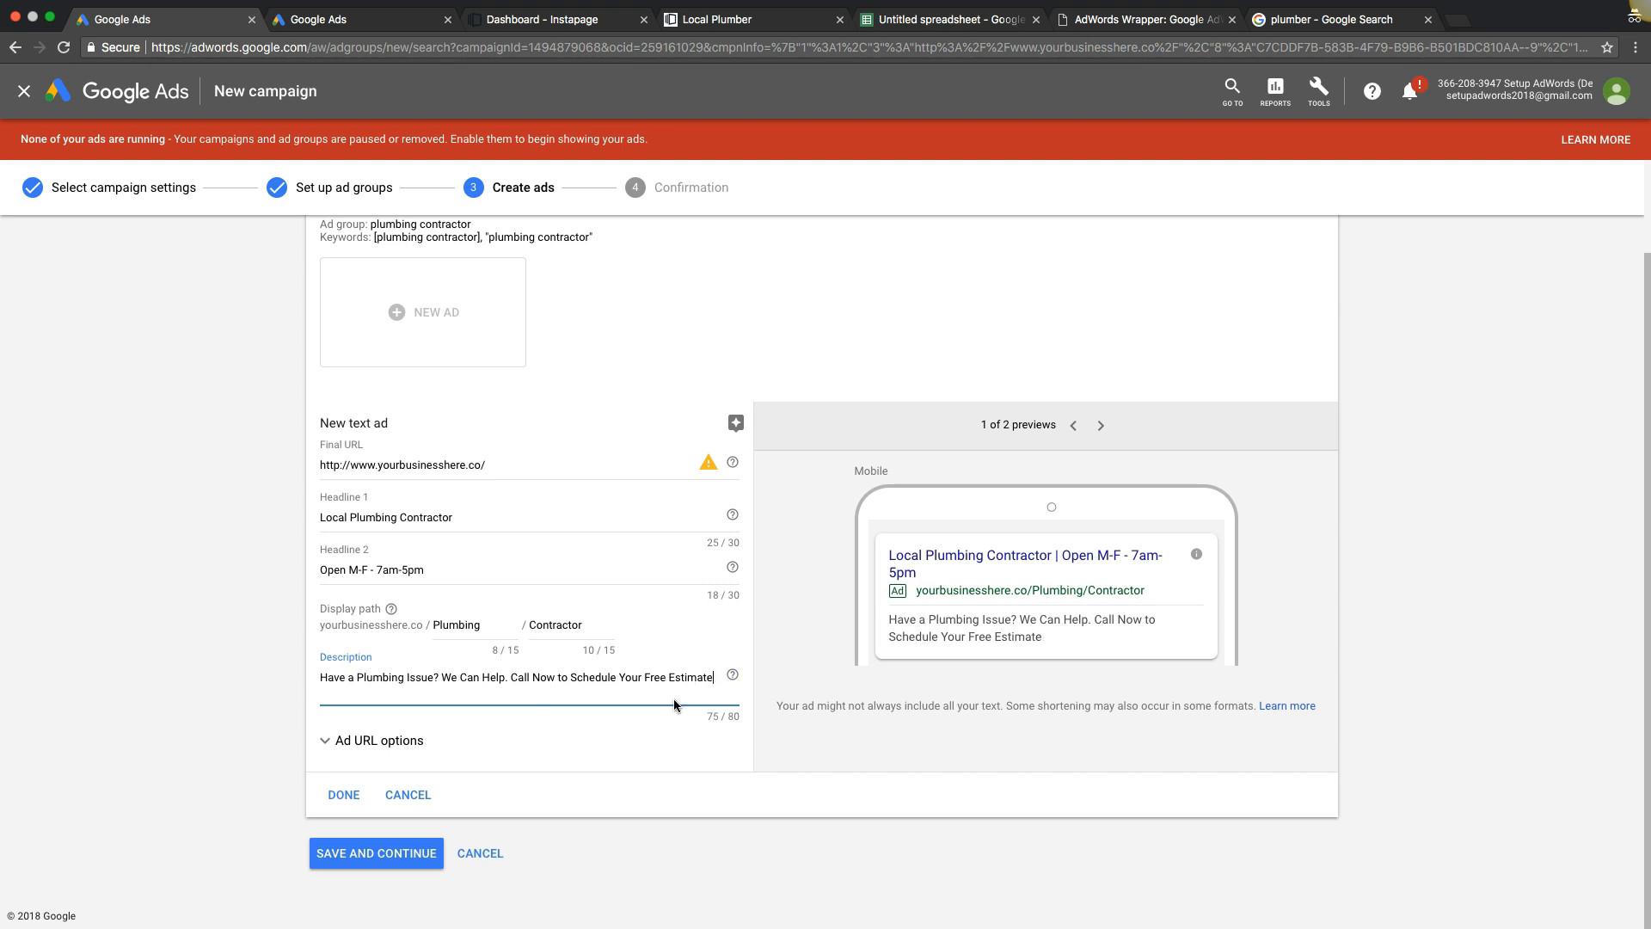
pyautogui.click(239, 642)
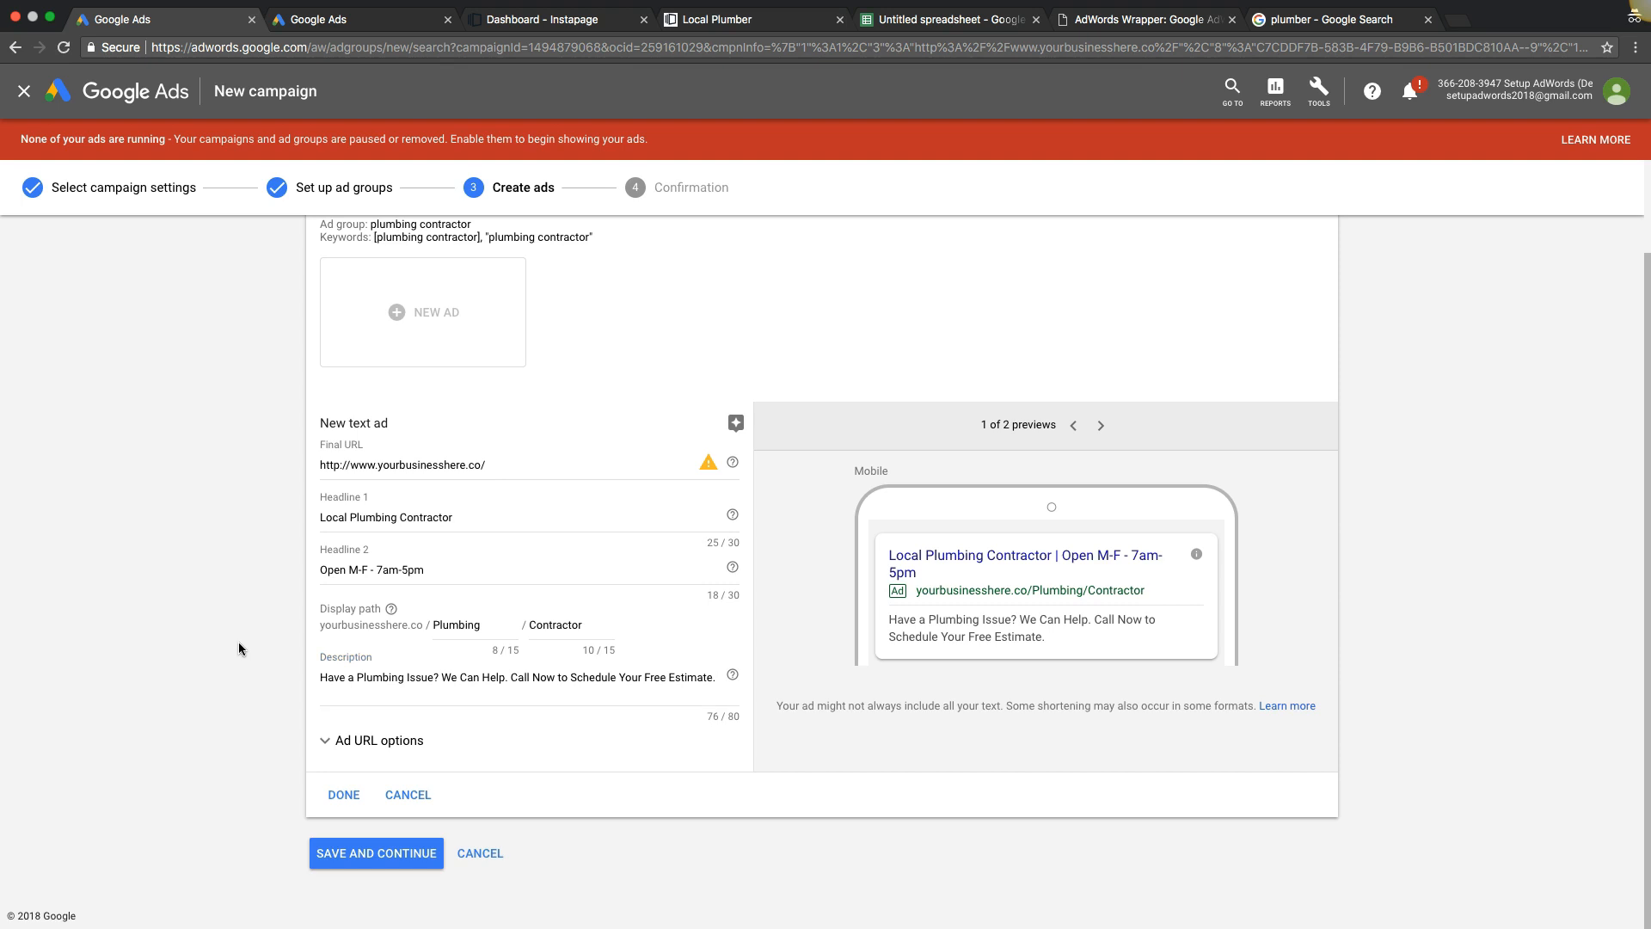
# Expand the ad URL options, leave them empty and finish the first text ad.
pyautogui.click(327, 739)
pyautogui.scroll(-3, 245, 691)
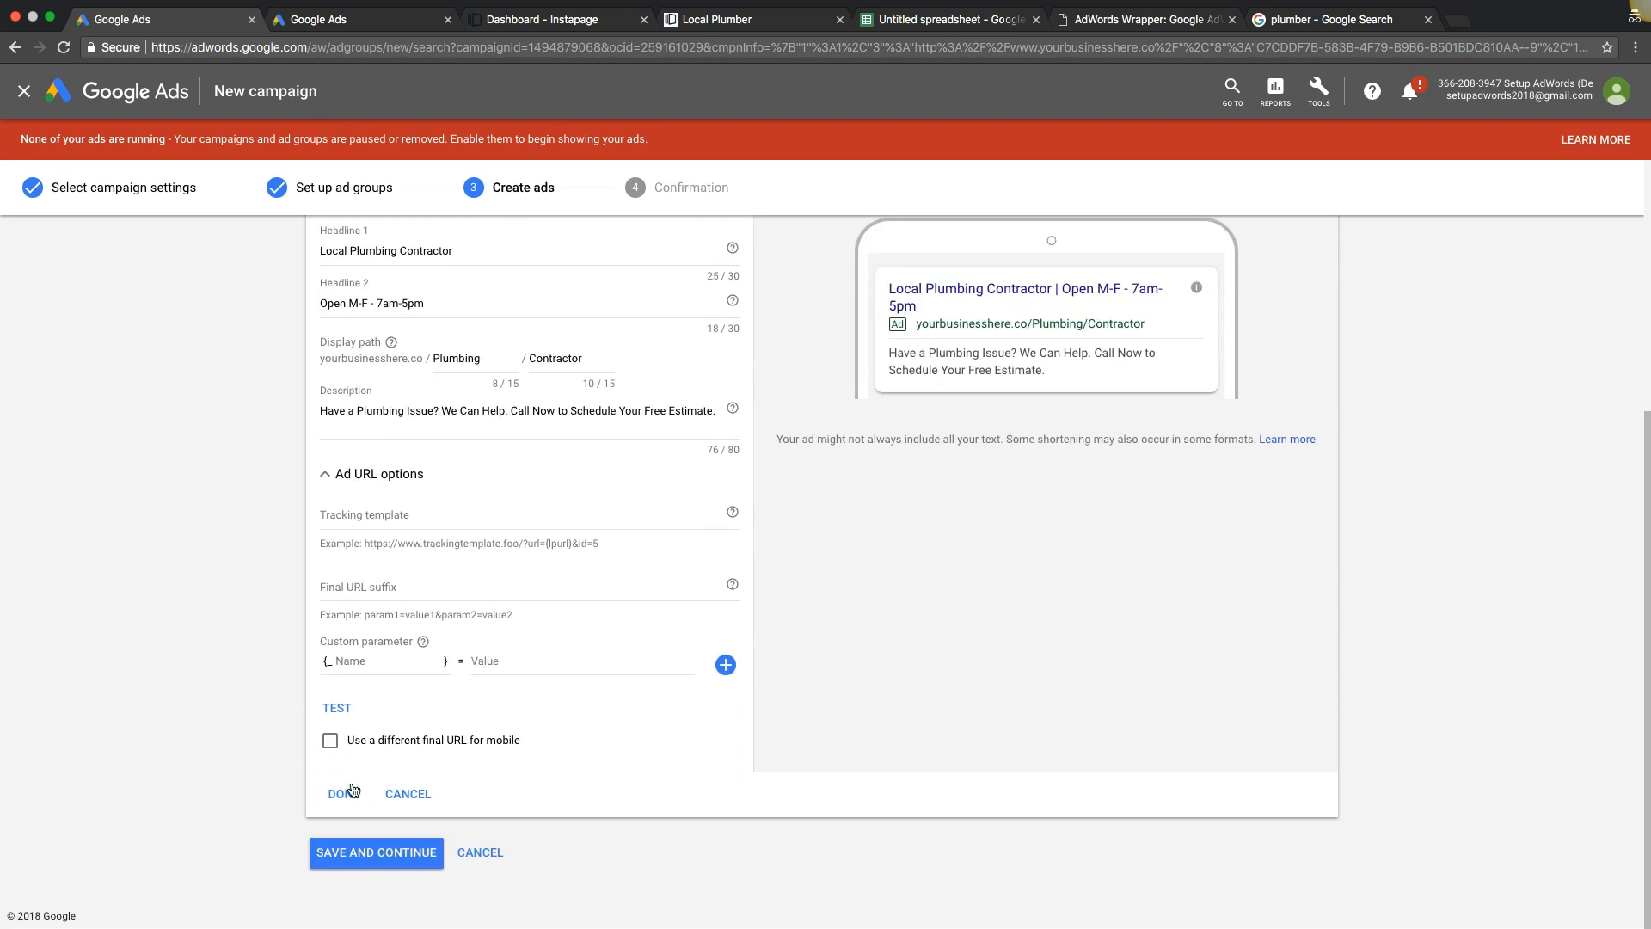
pyautogui.click(348, 793)
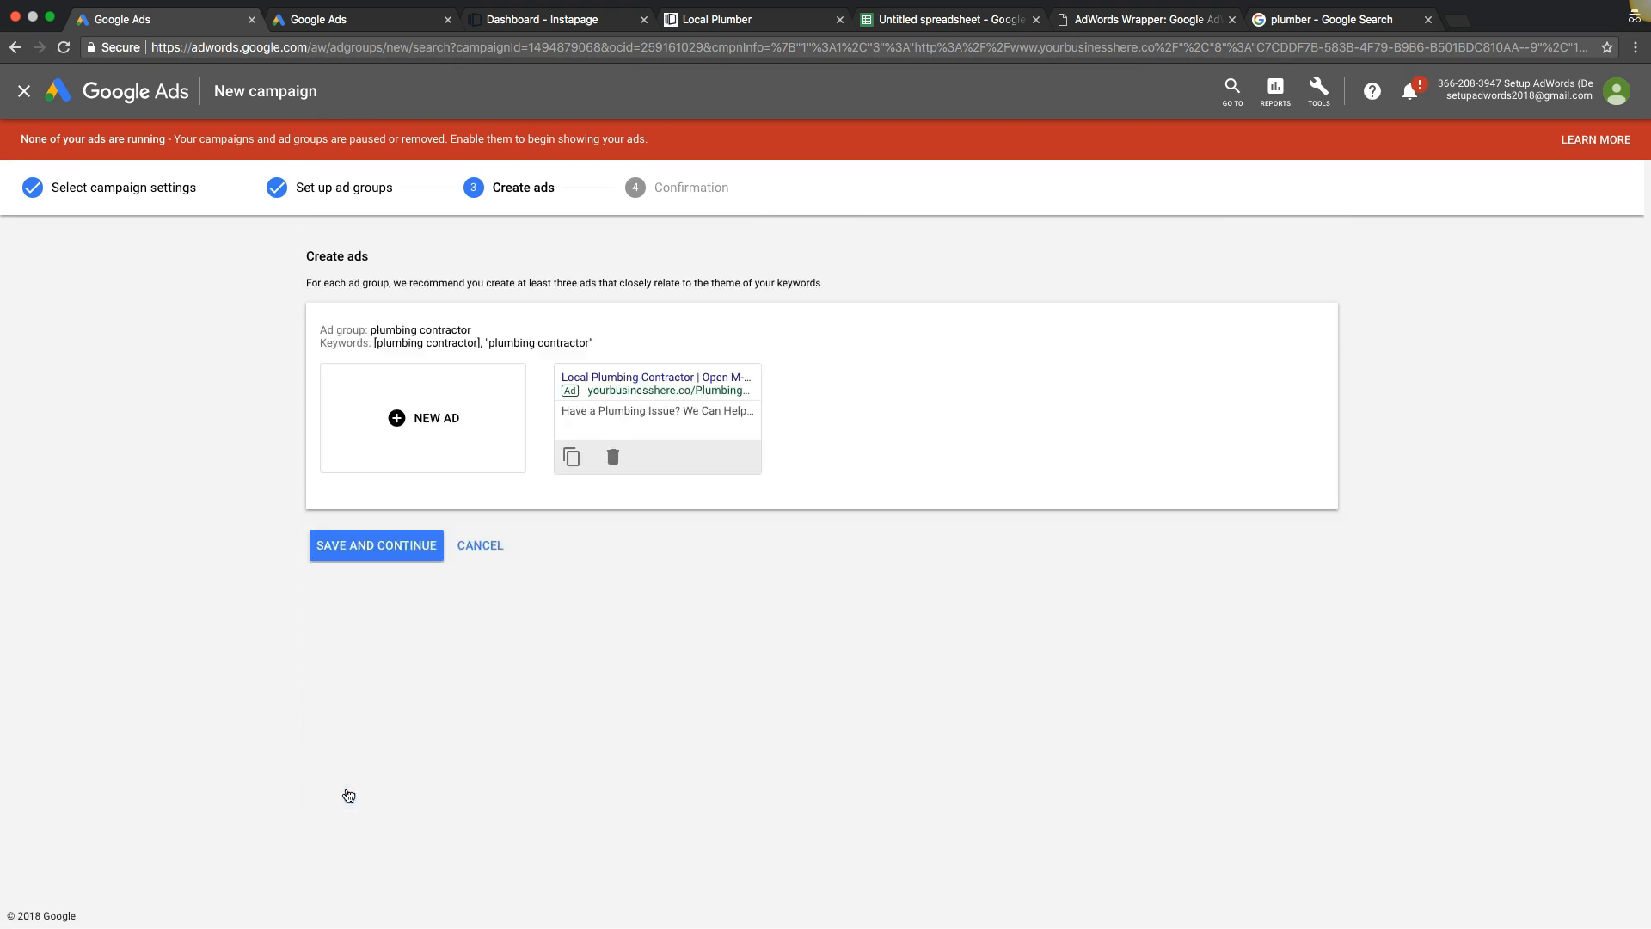
# Start a second text ad and paste the Local Plumber landing page's address, copied from its browser page, as the final URL.
pyautogui.click(434, 418)
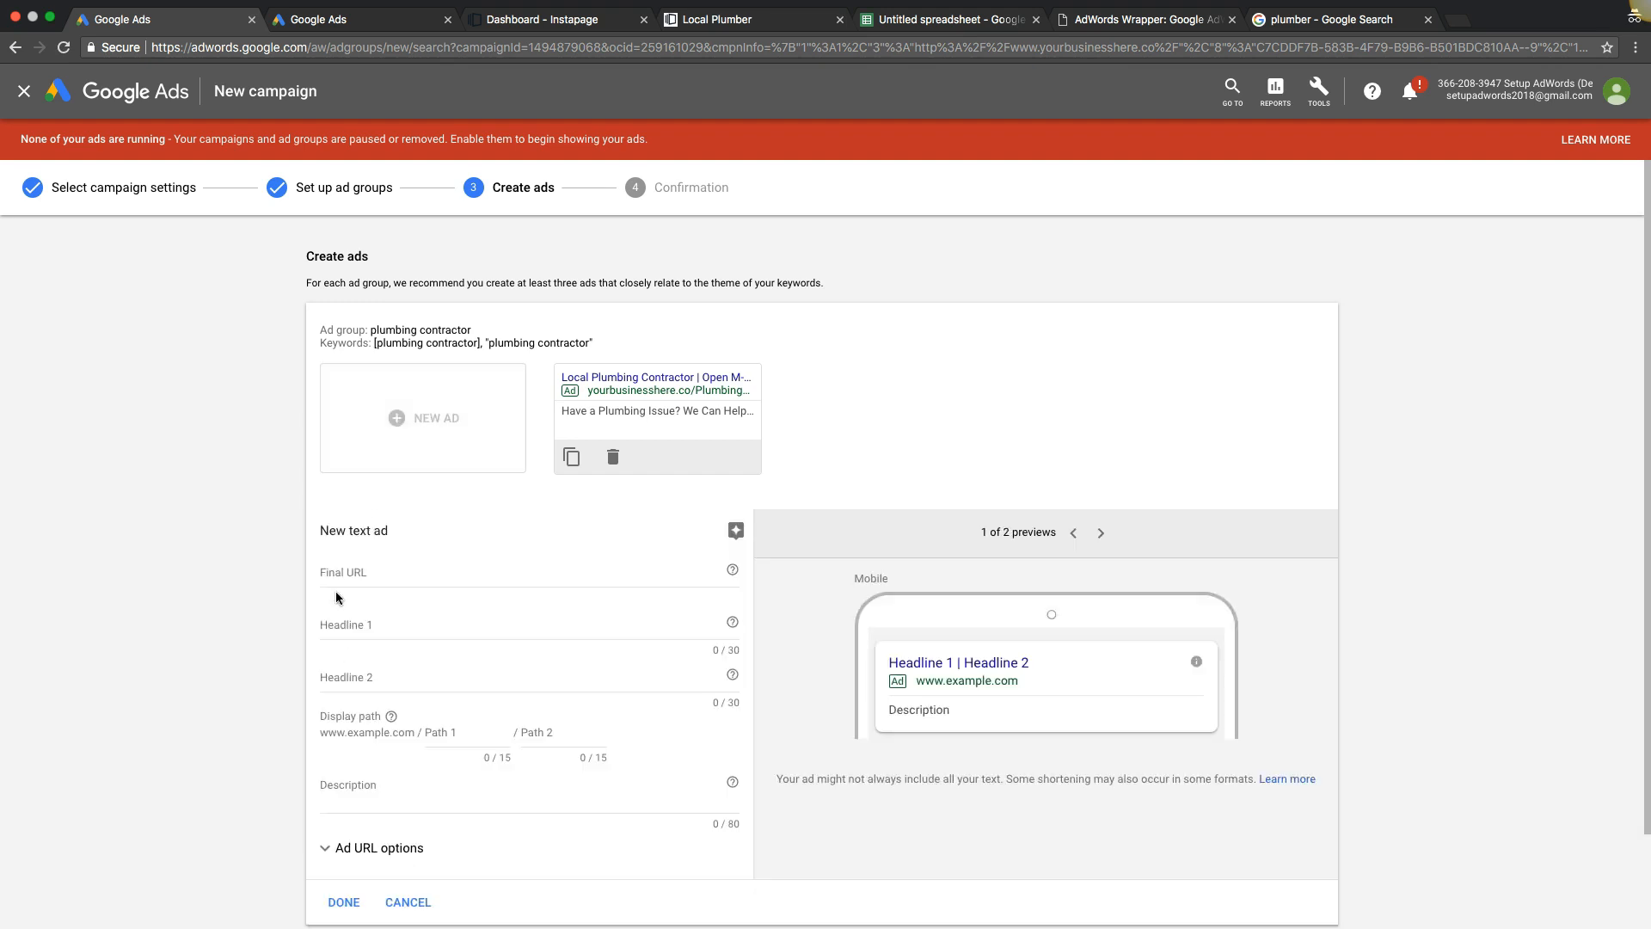
pyautogui.click(703, 21)
pyautogui.click(654, 49)
pyautogui.press('super+c')
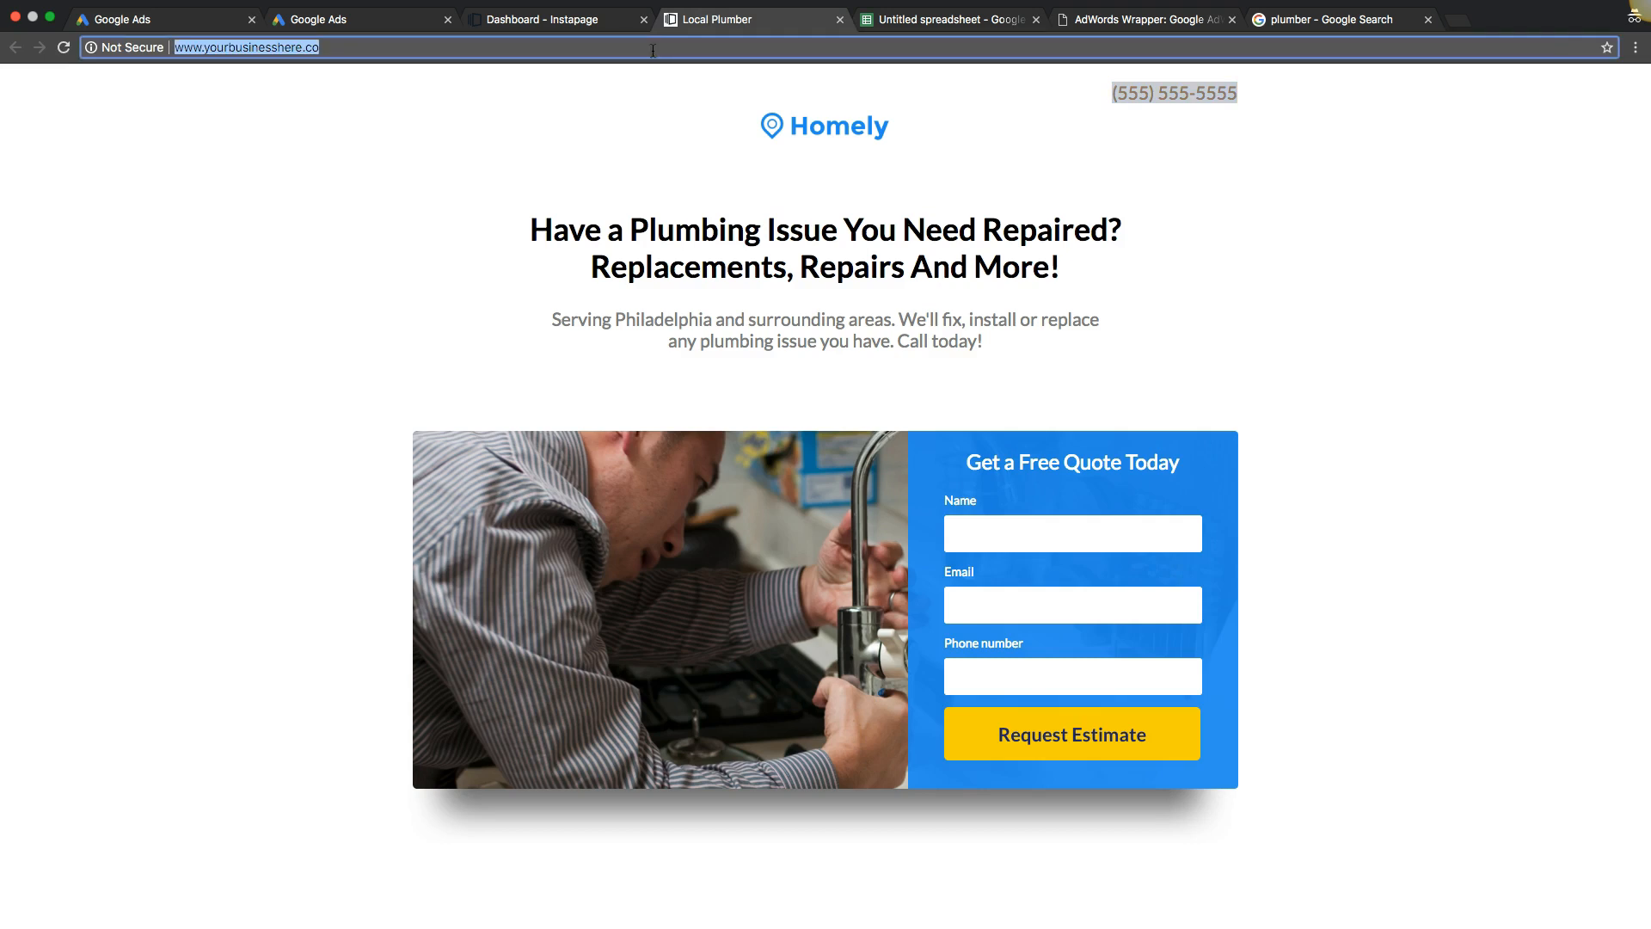
pyautogui.click(133, 19)
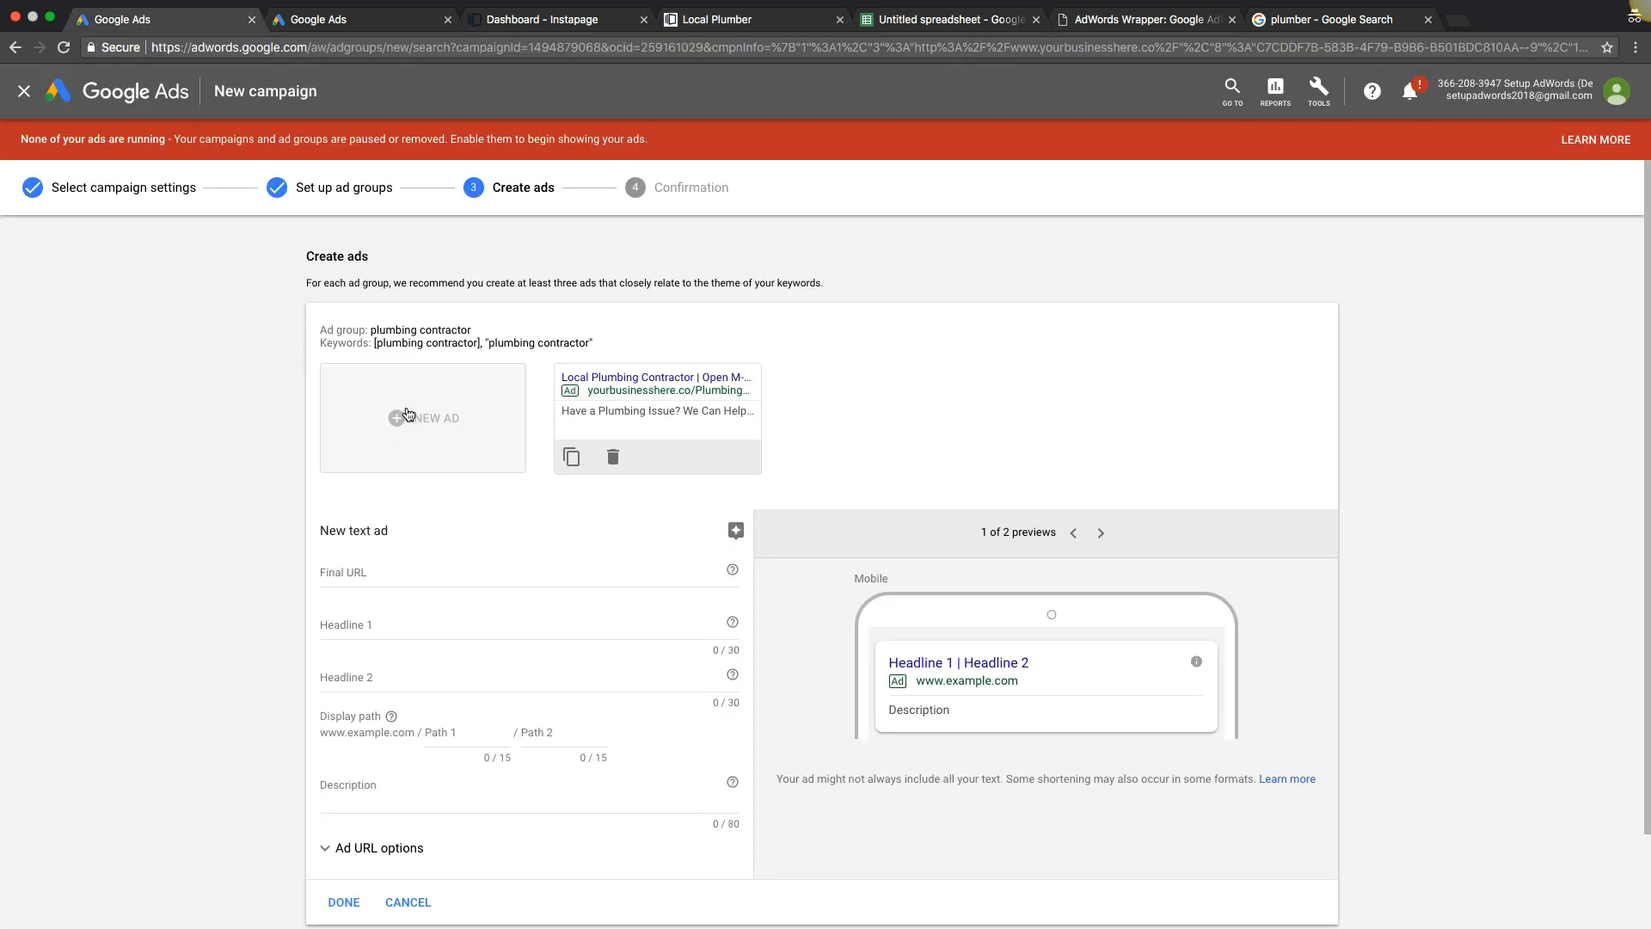
pyautogui.click(371, 574)
pyautogui.press('super+v')
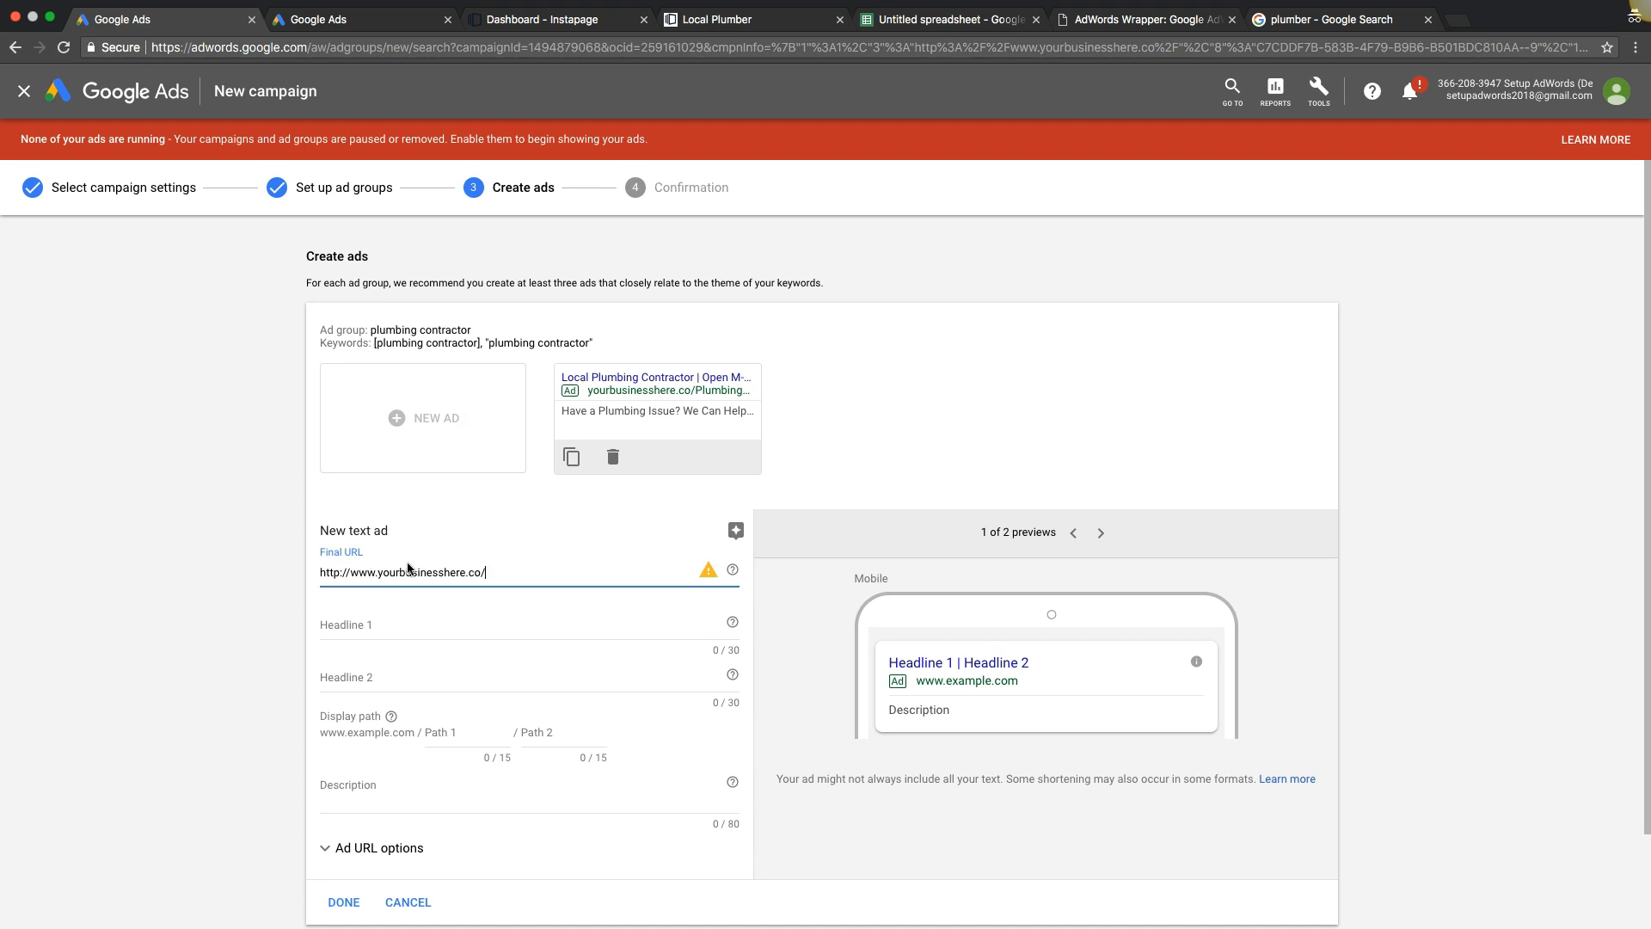
# Set the second ad's Headline 1 to "Have a Plumbing Issue?" and Headline 2 to "We're Open - Get a Free Quote".
pyautogui.click(392, 625)
pyautogui.write('Have a Plumbing Issue?')
pyautogui.click(387, 678)
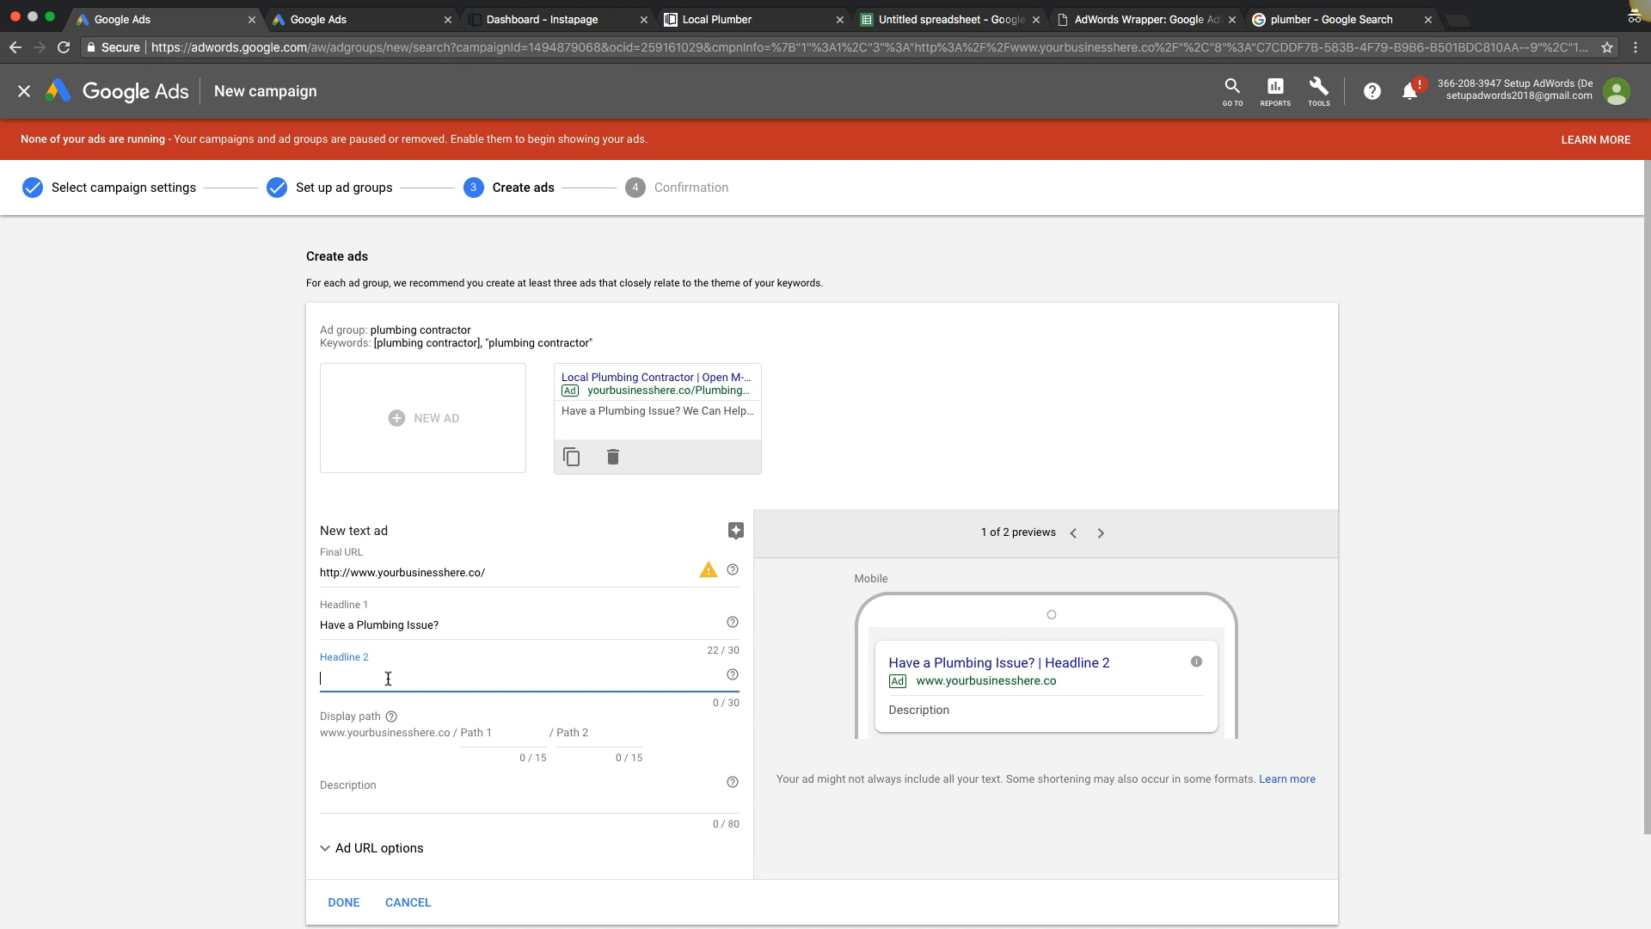
pyautogui.write("We're Open - Get a Free Quote")
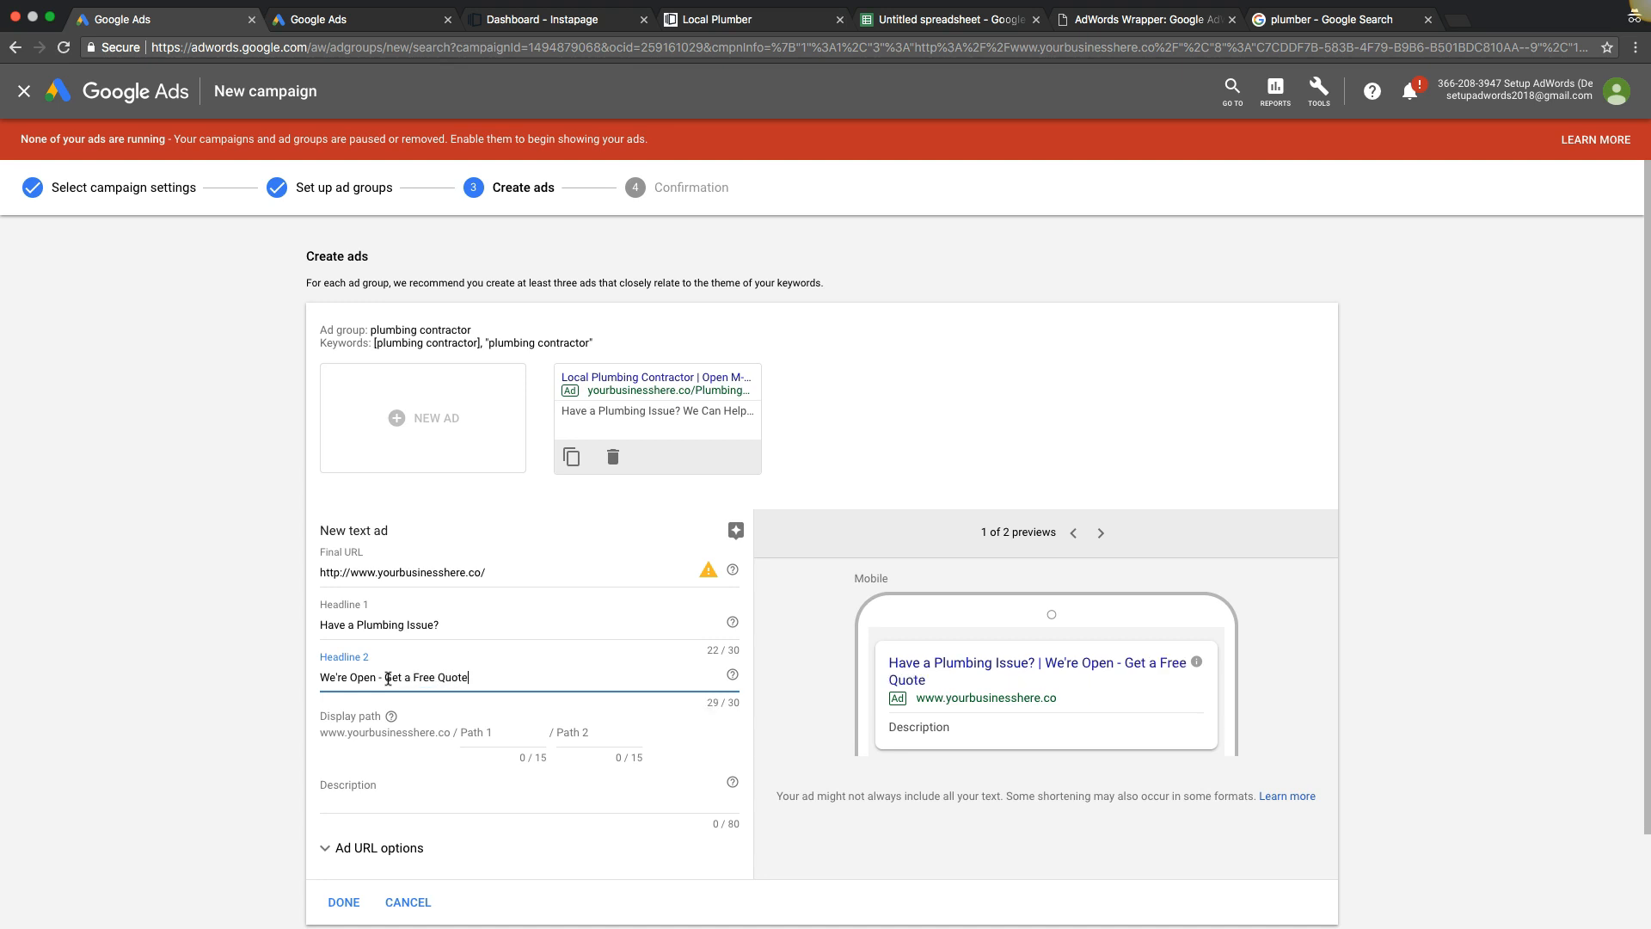
# Set the second ad's display path to Plumbing for Path 1 and Contractors for Path 2.
pyautogui.click(498, 732)
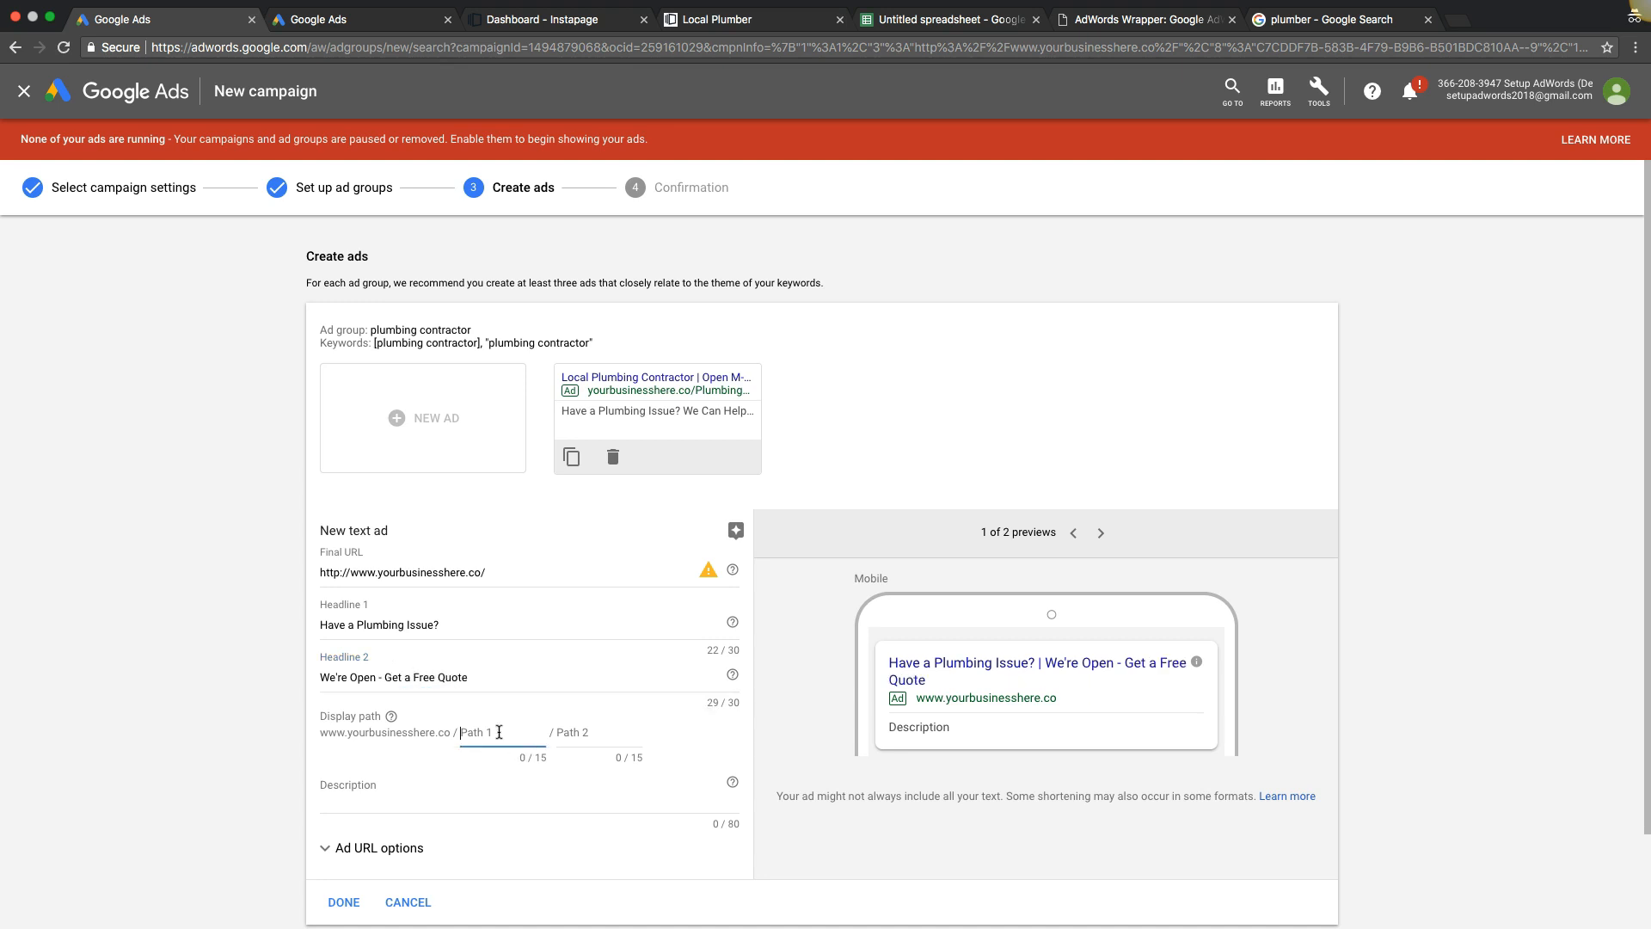
pyautogui.write('Plumbing')
pyautogui.click(598, 733)
pyautogui.write('Contractors')
pyautogui.click(262, 611)
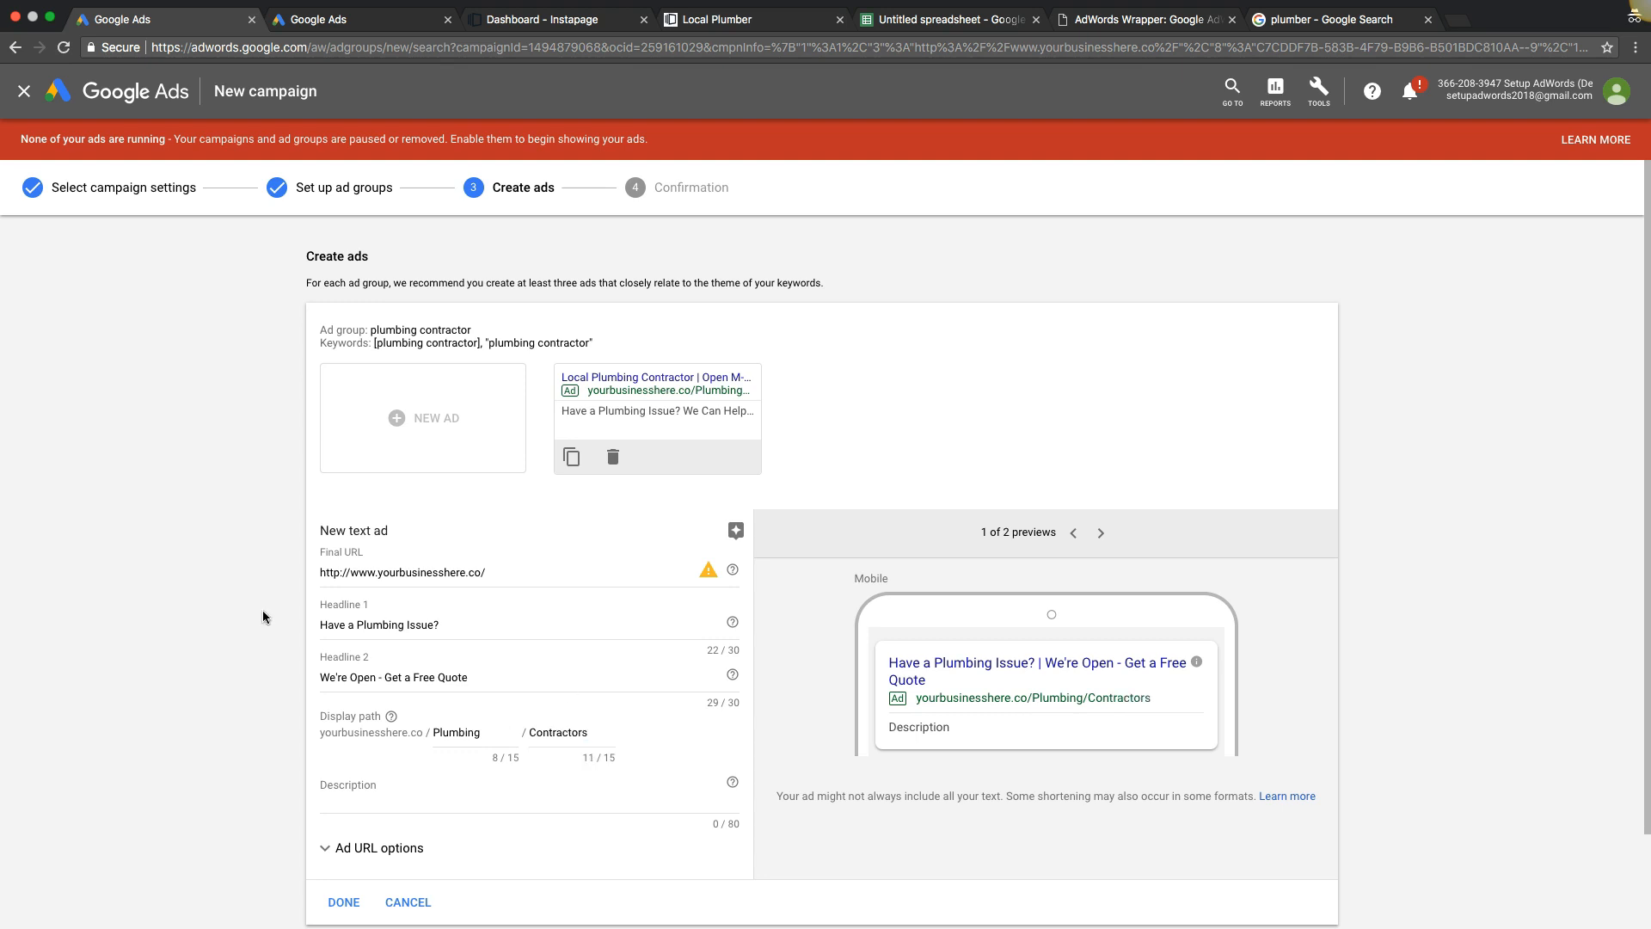
# Enter the description "Philadelphia's Top Plumbing Contractor. Schedule Your Repair Estimate Today" and finish the second text ad.
pyautogui.scroll(-2, 261, 611)
pyautogui.click(335, 691)
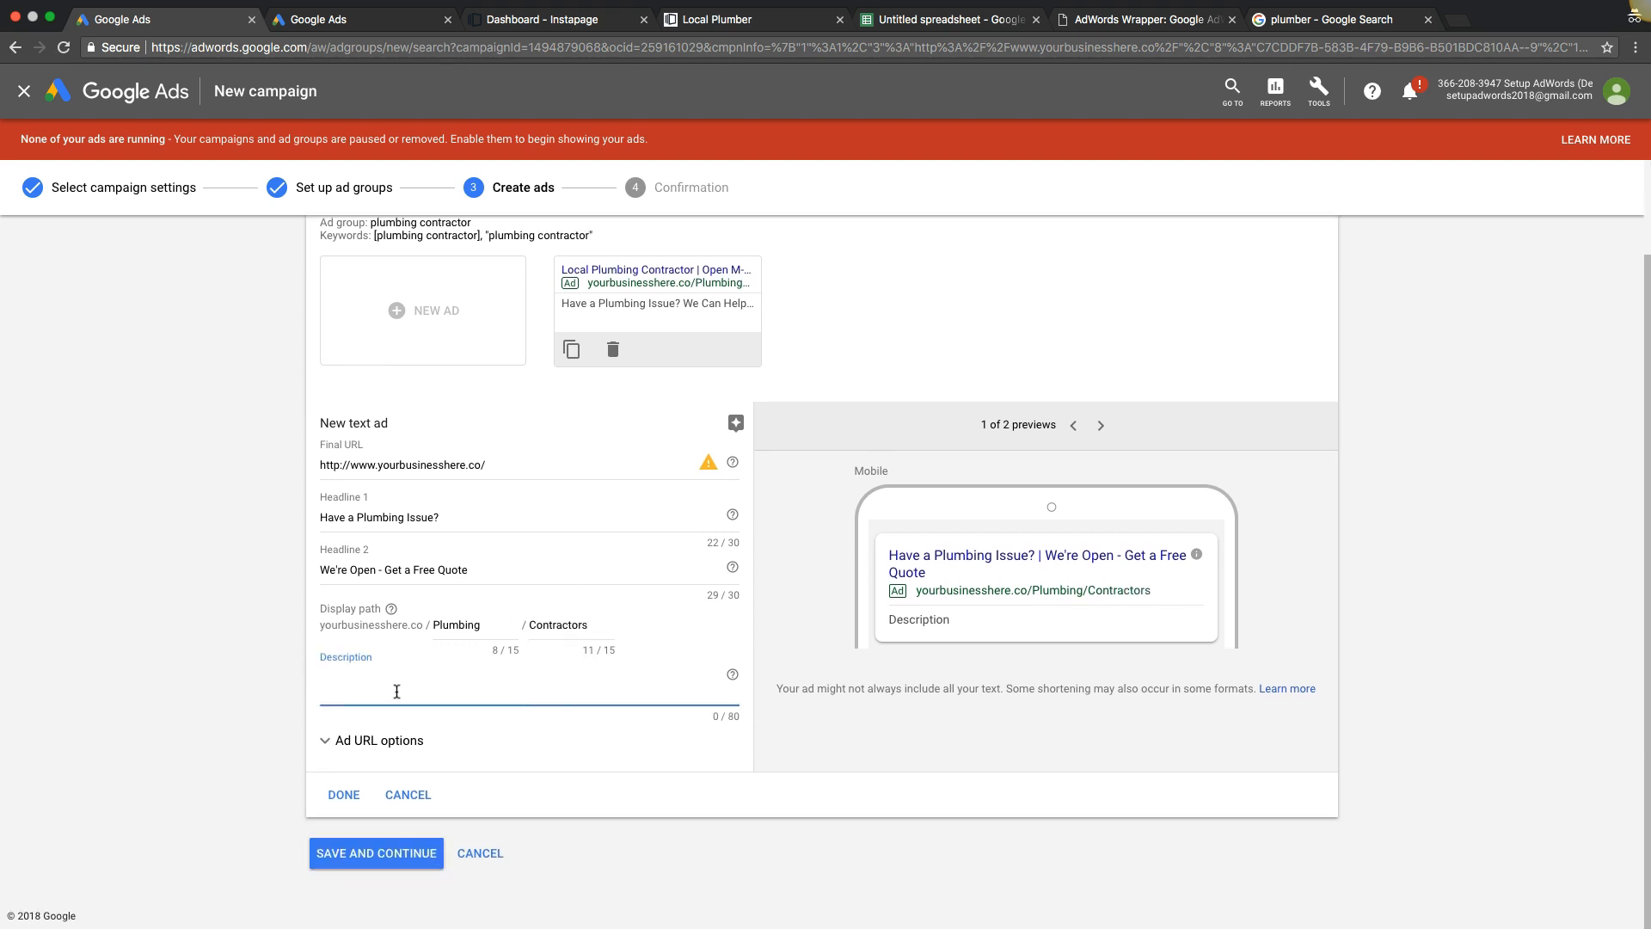
pyautogui.write("Philadelphia's Top Plumbing Contractor.")
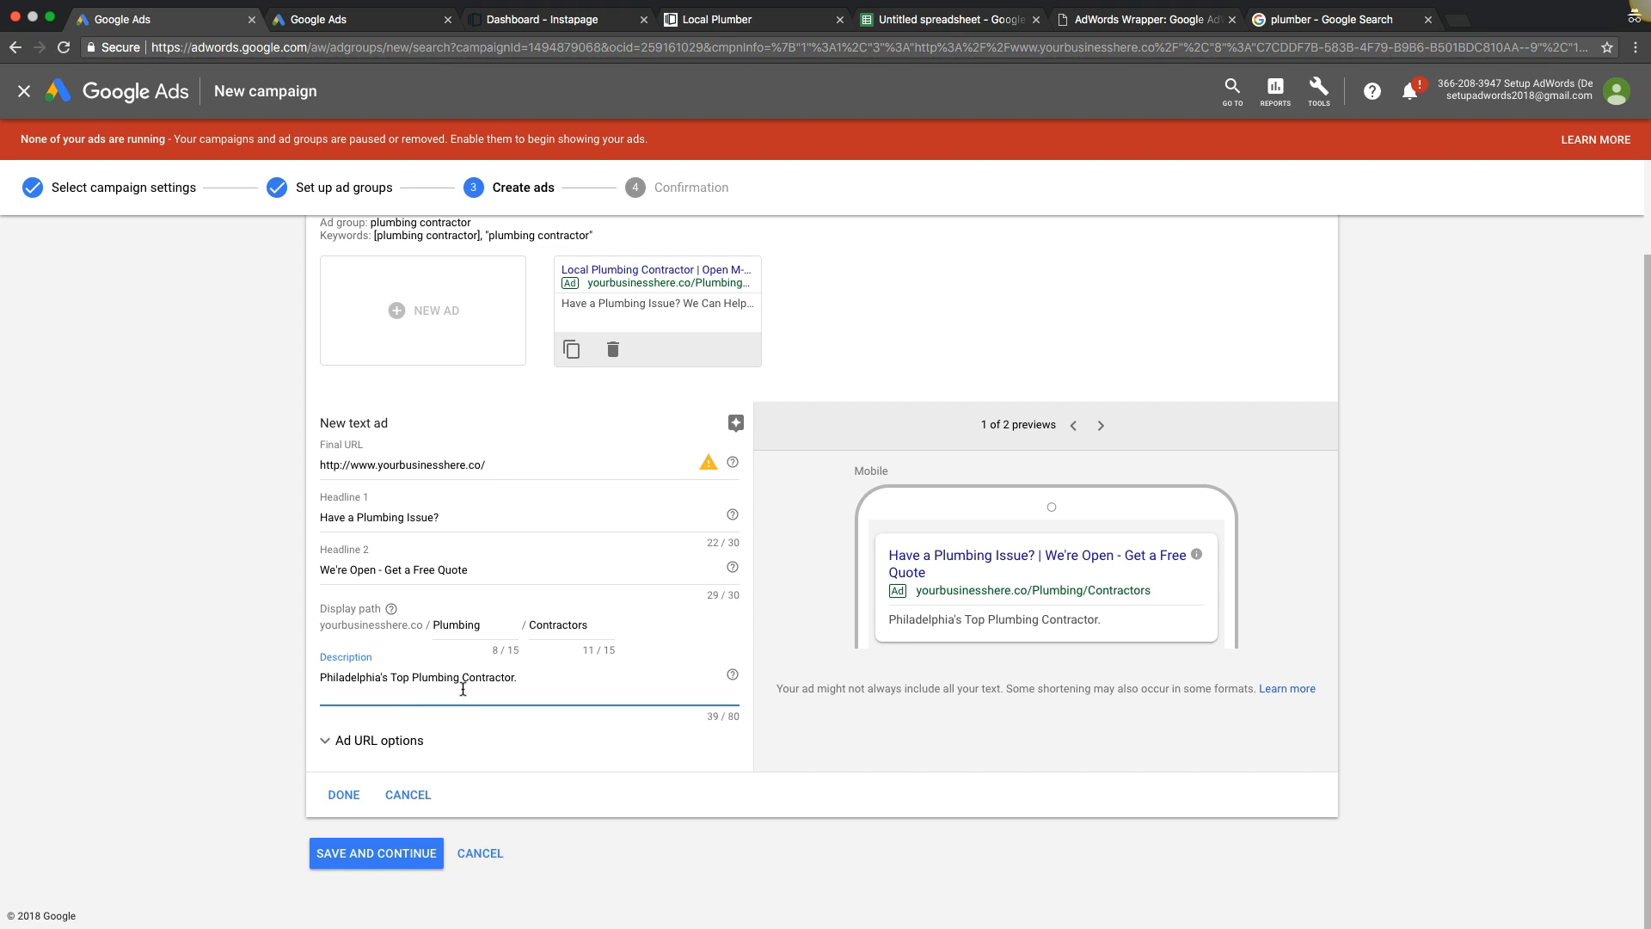
pyautogui.write('Schedule Your Repair')
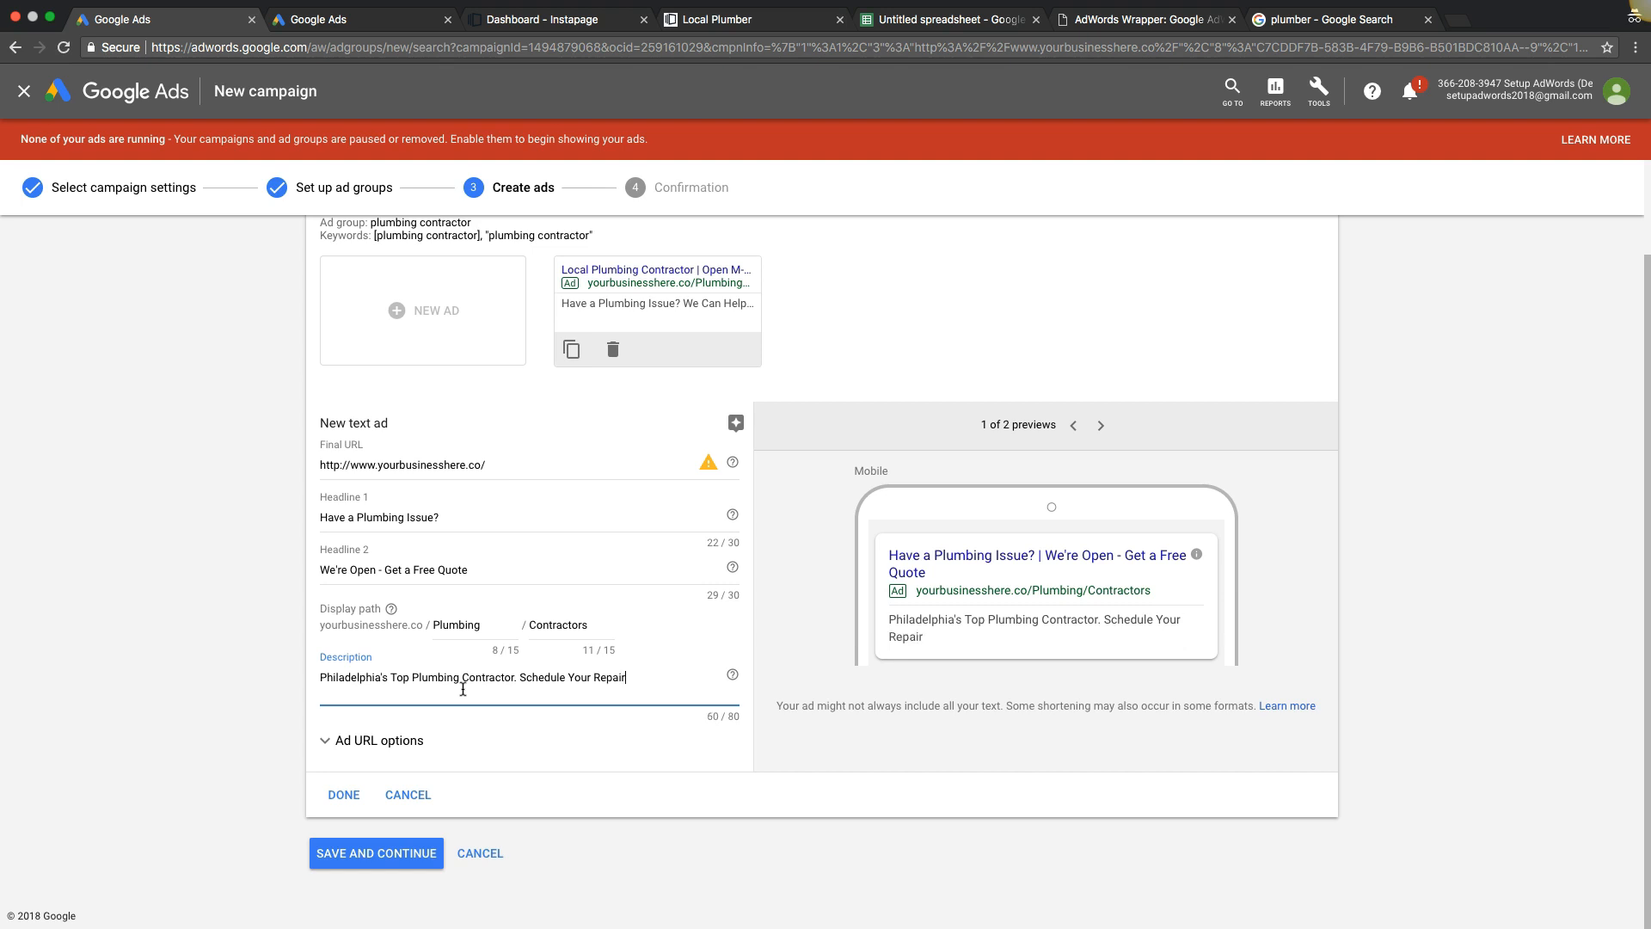
pyautogui.write(' Estimate Toda')
pyautogui.click(344, 796)
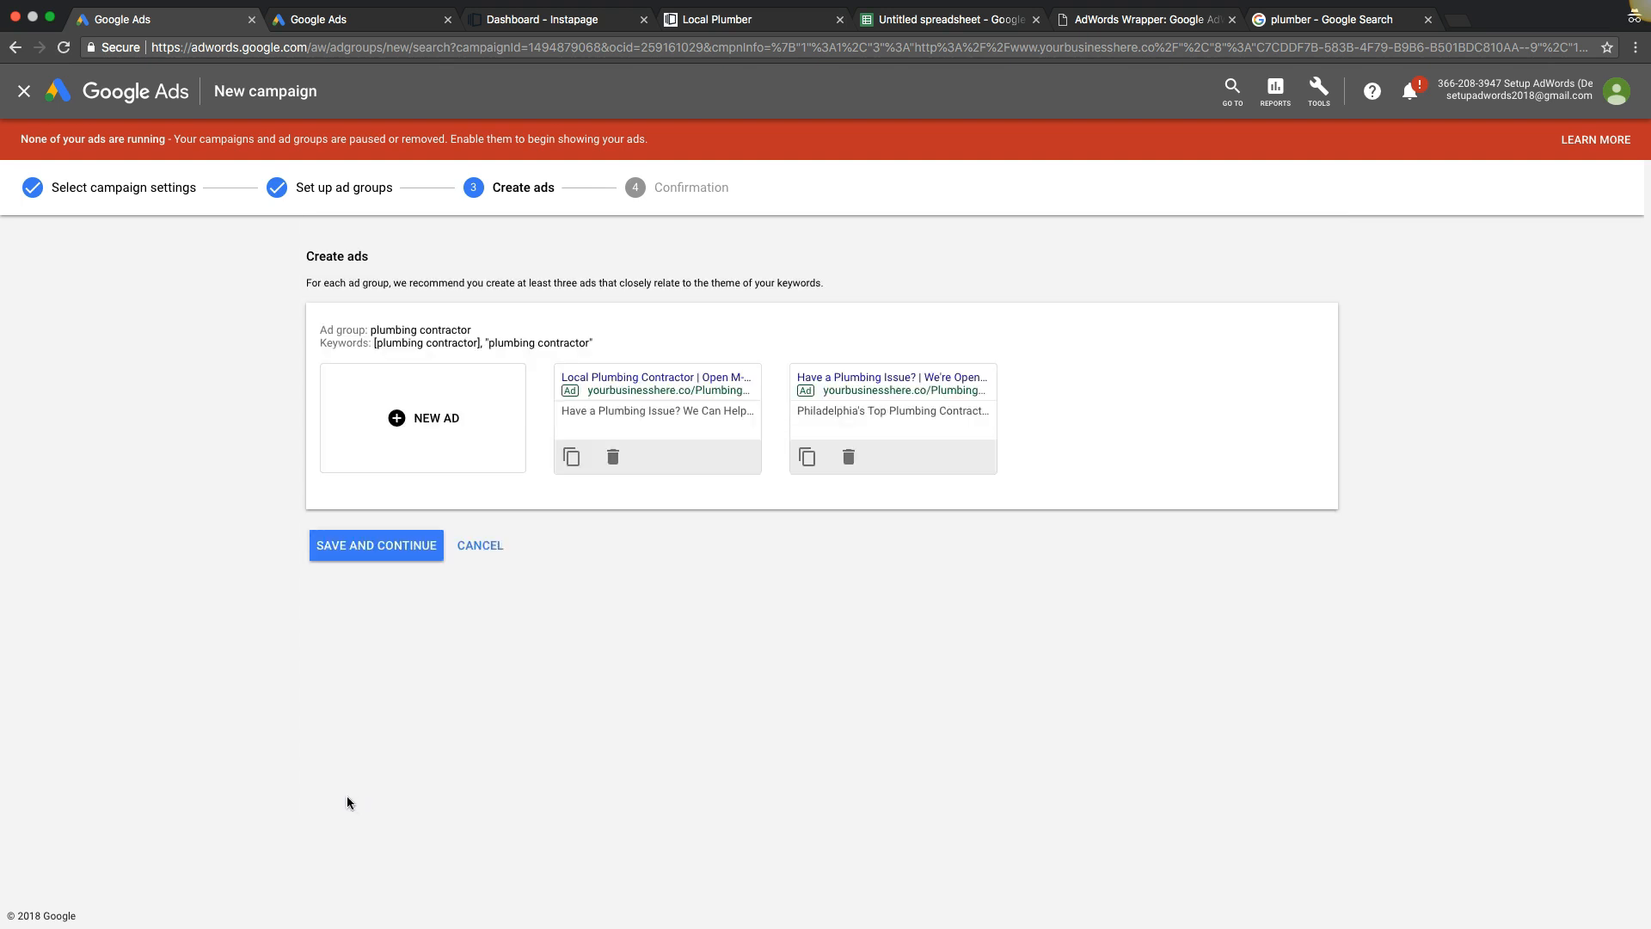
# Start a third text ad and paste the copied landing page address as its final URL.
pyautogui.click(408, 434)
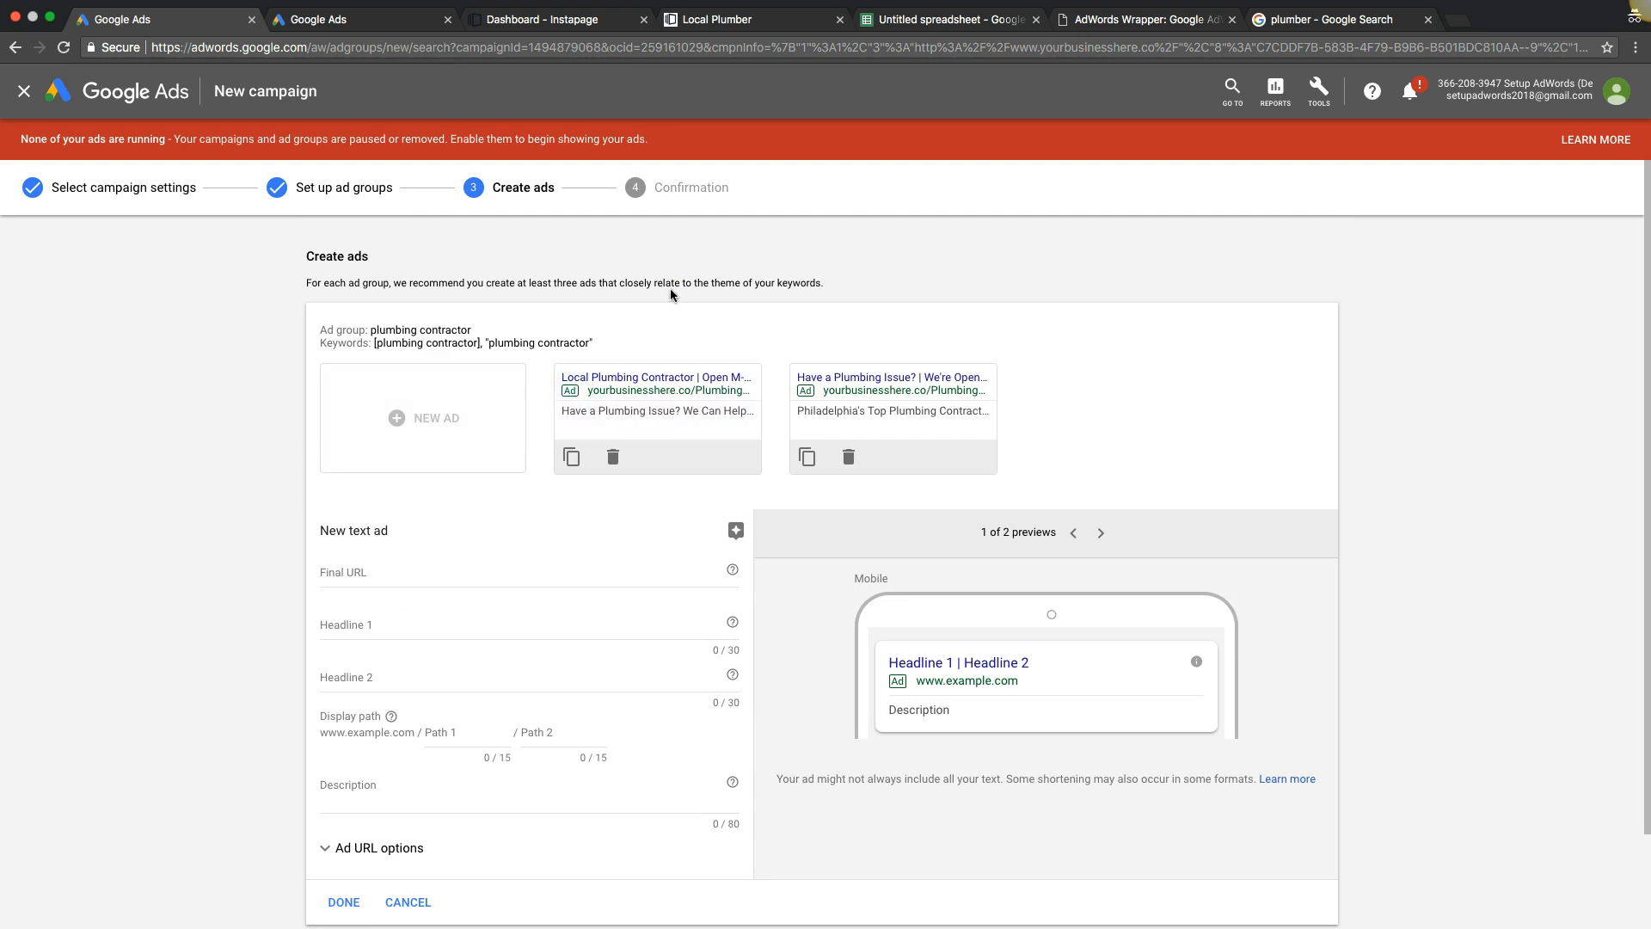
pyautogui.click(342, 579)
pyautogui.press('super+v')
pyautogui.click(260, 621)
pyautogui.scroll(-1, 290, 595)
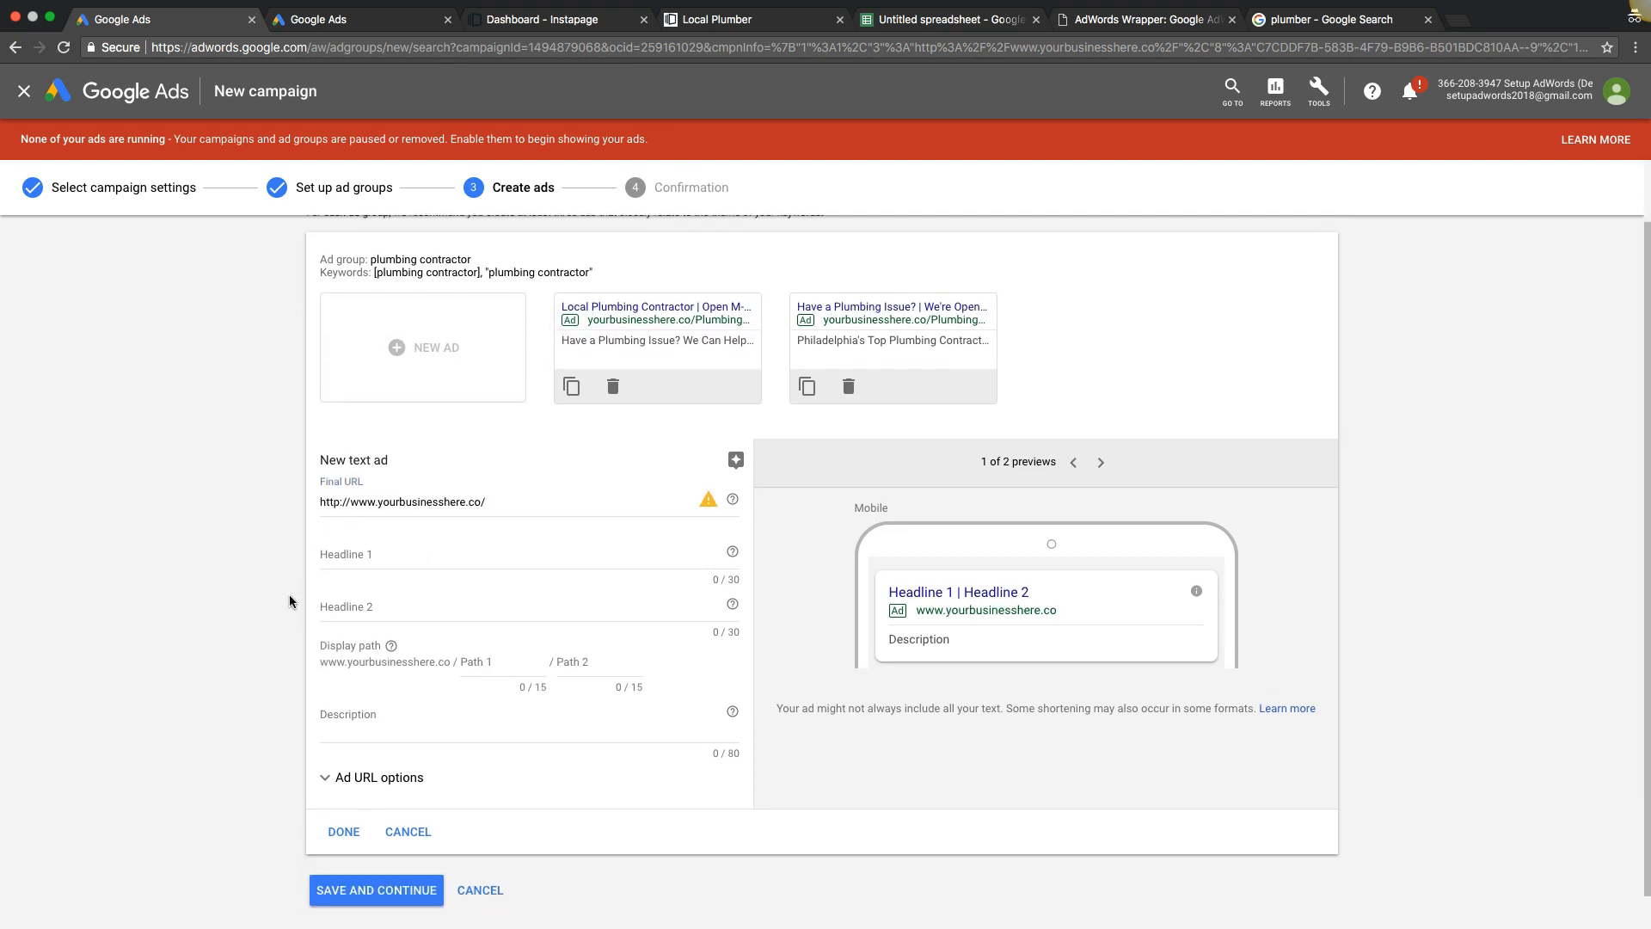
pyautogui.scroll(-1, 290, 598)
# Set the third ad's Headline 1 to "Call a Plumbing Contractor".
pyautogui.click(348, 530)
pyautogui.moveTo(380, 471); pyautogui.dragTo(492, 473)
pyautogui.click(365, 536)
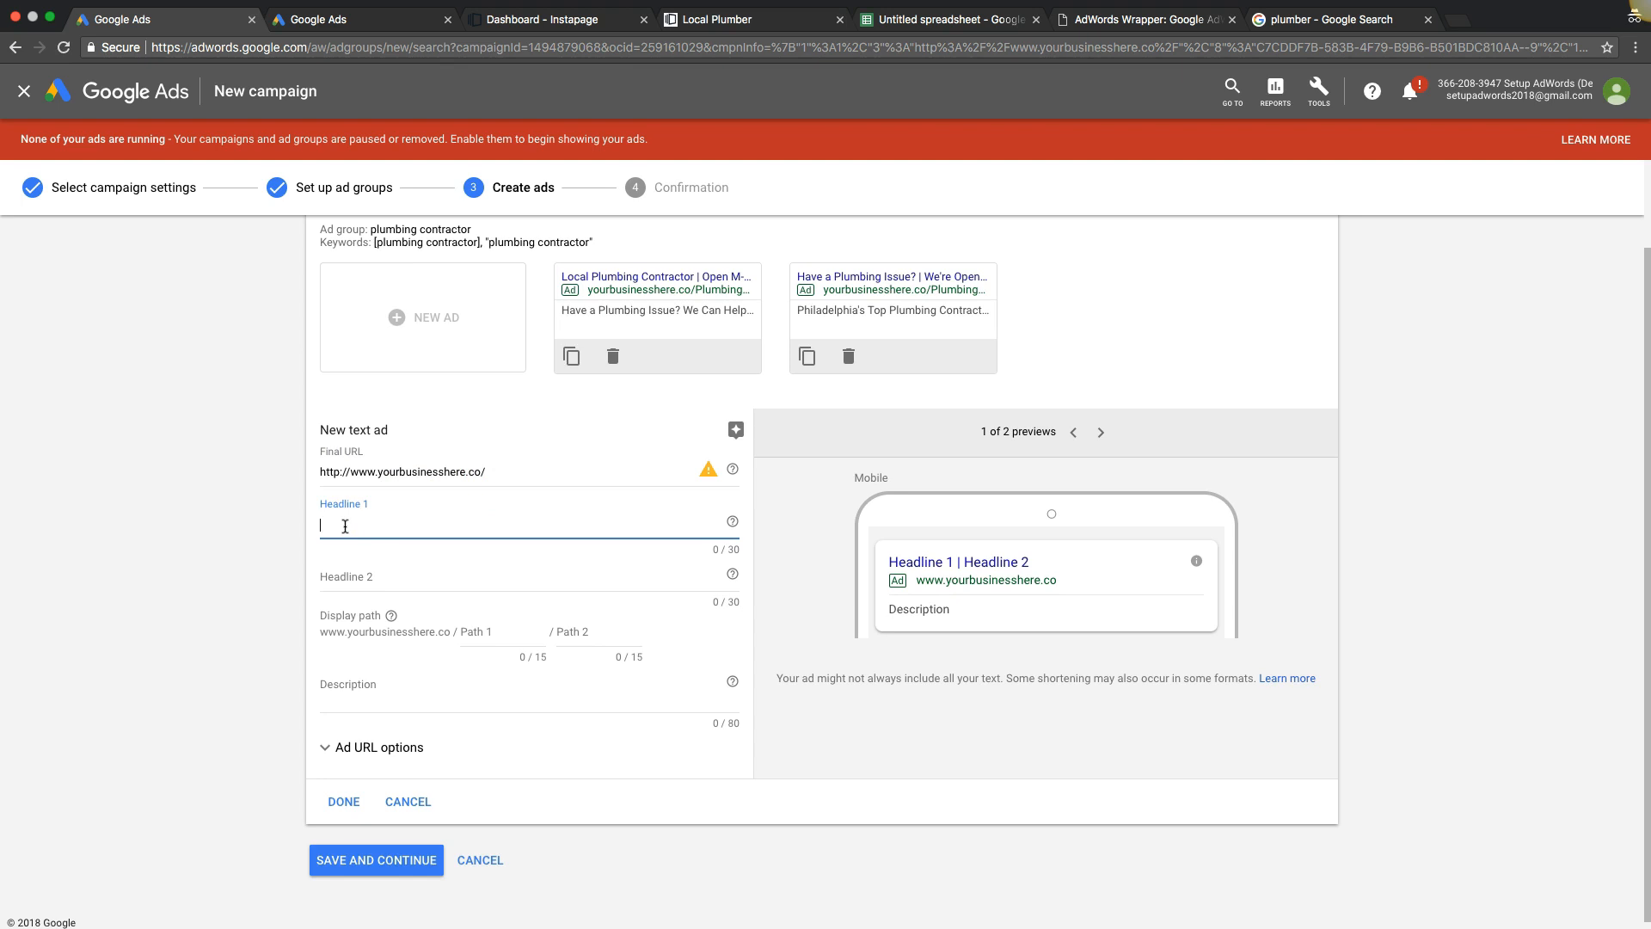
pyautogui.write('Plum')
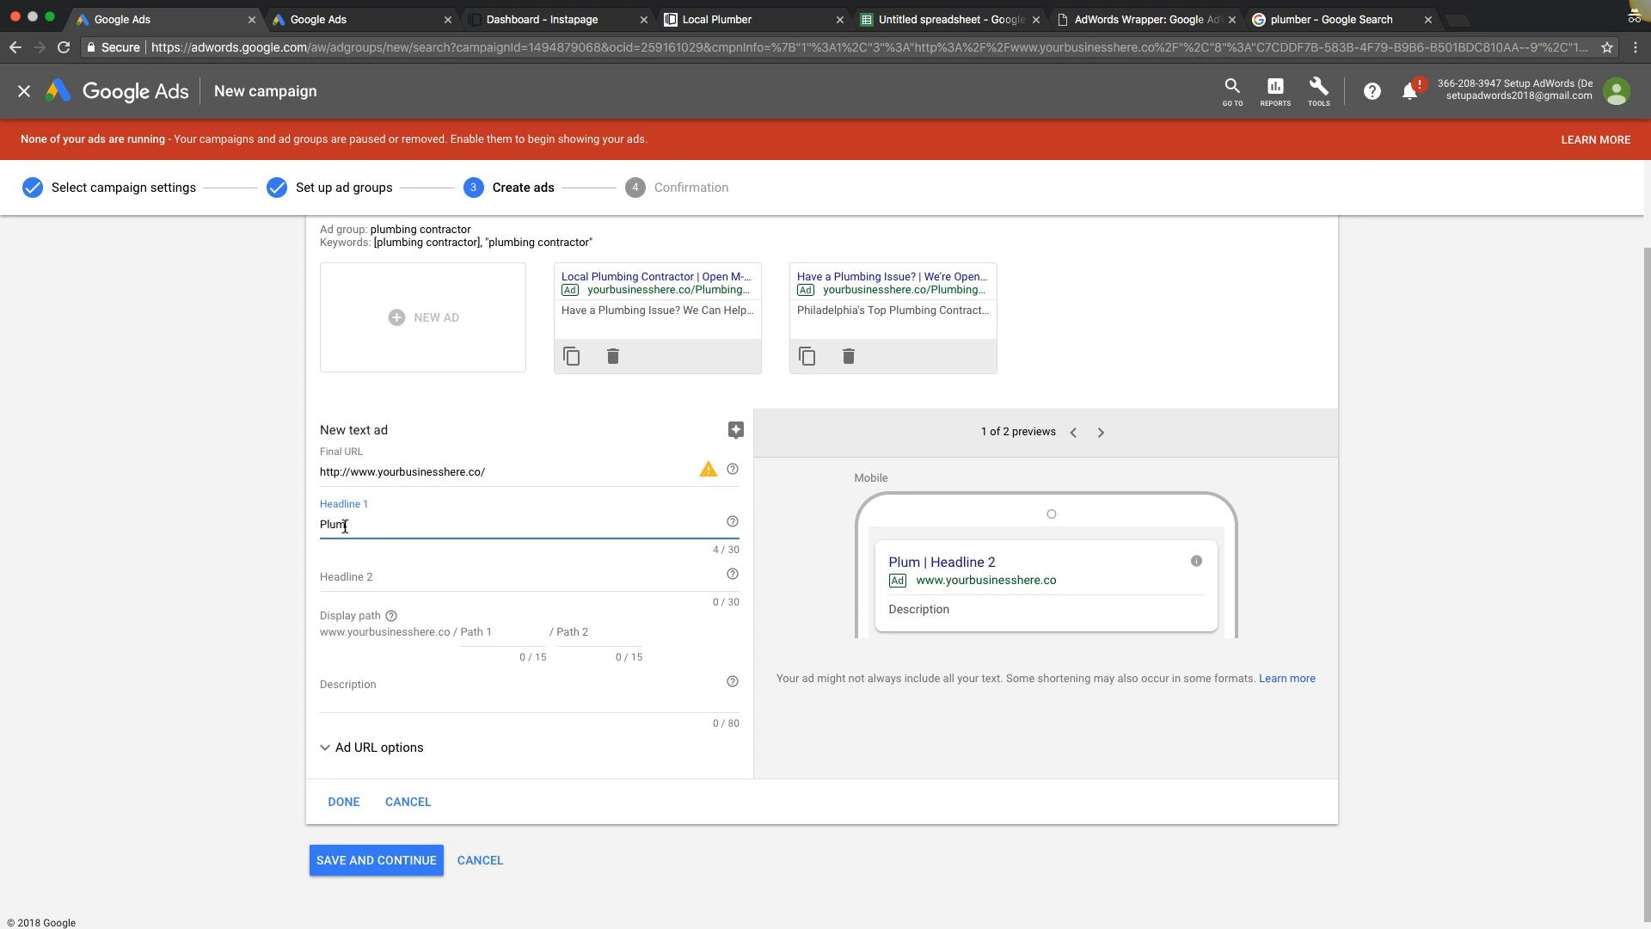
pyautogui.write('bing Contractor')
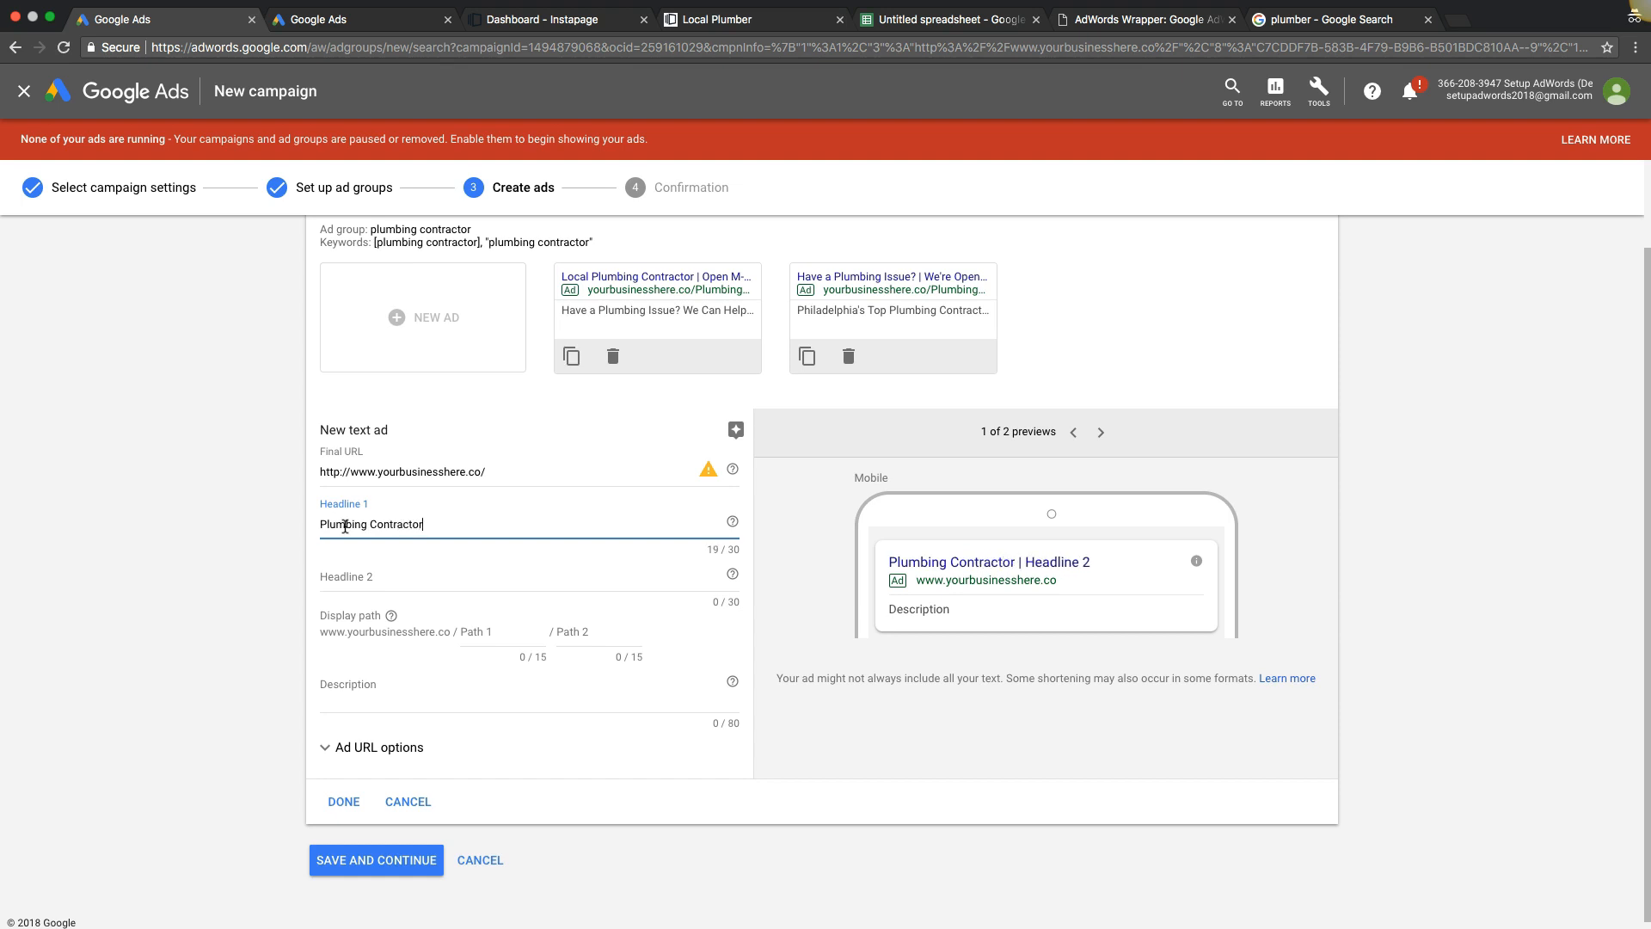
pyautogui.click(318, 524)
pyautogui.click(321, 524)
pyautogui.write('Call a')
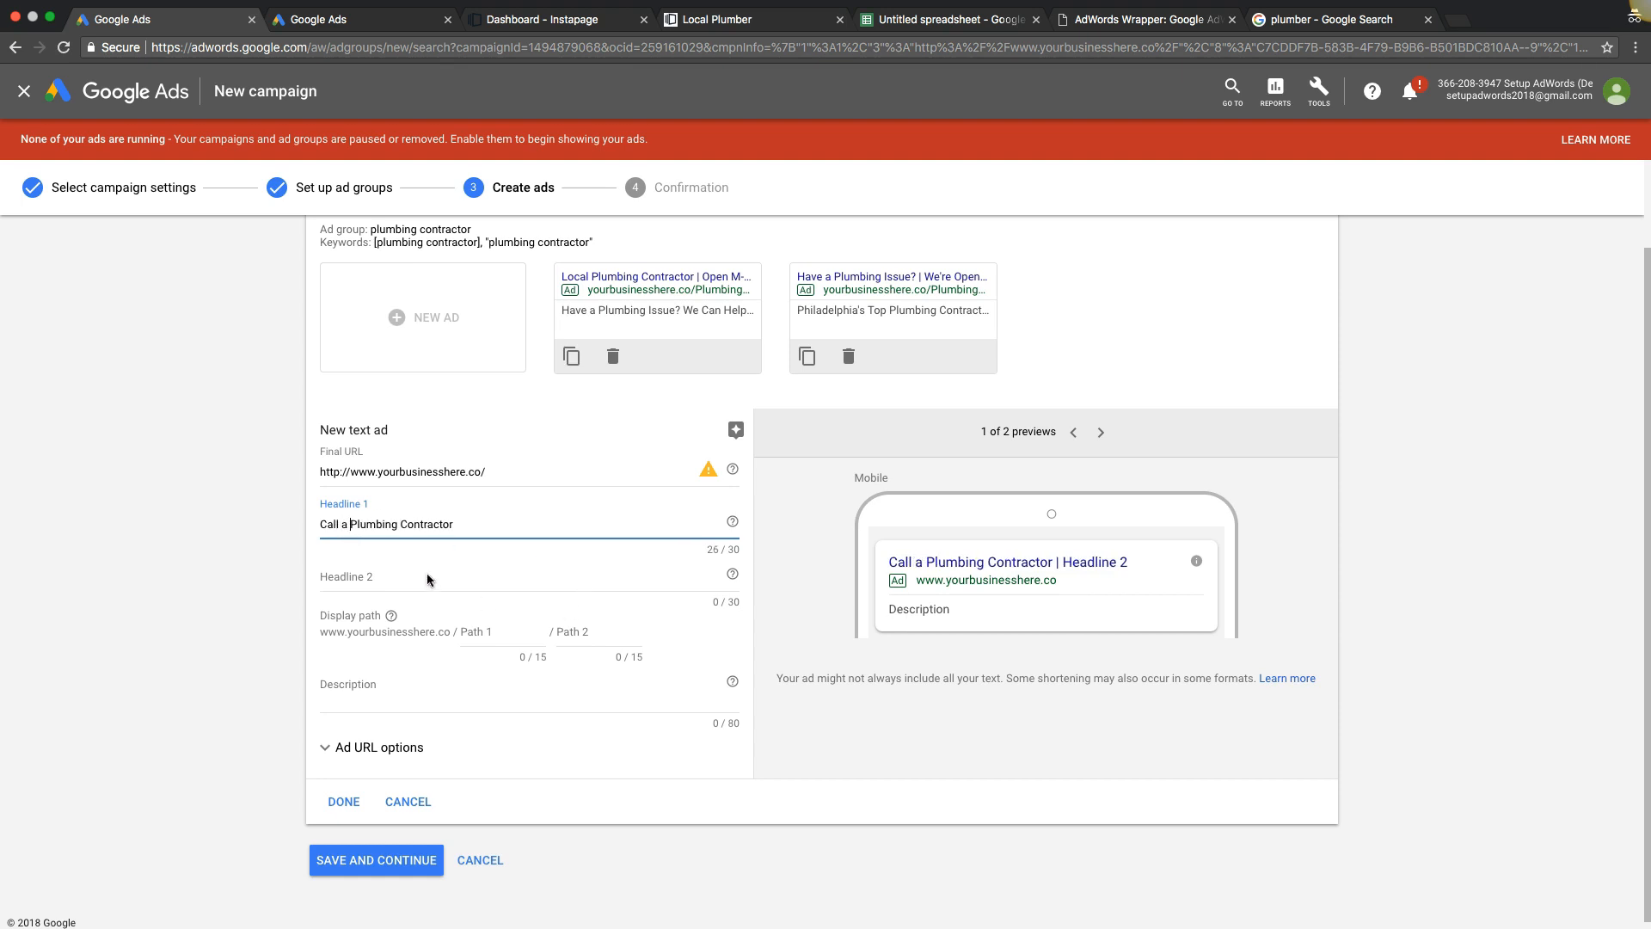
# Set the third ad's Headline 2 to "We're Open - Get a Free Quote".
pyautogui.click(354, 577)
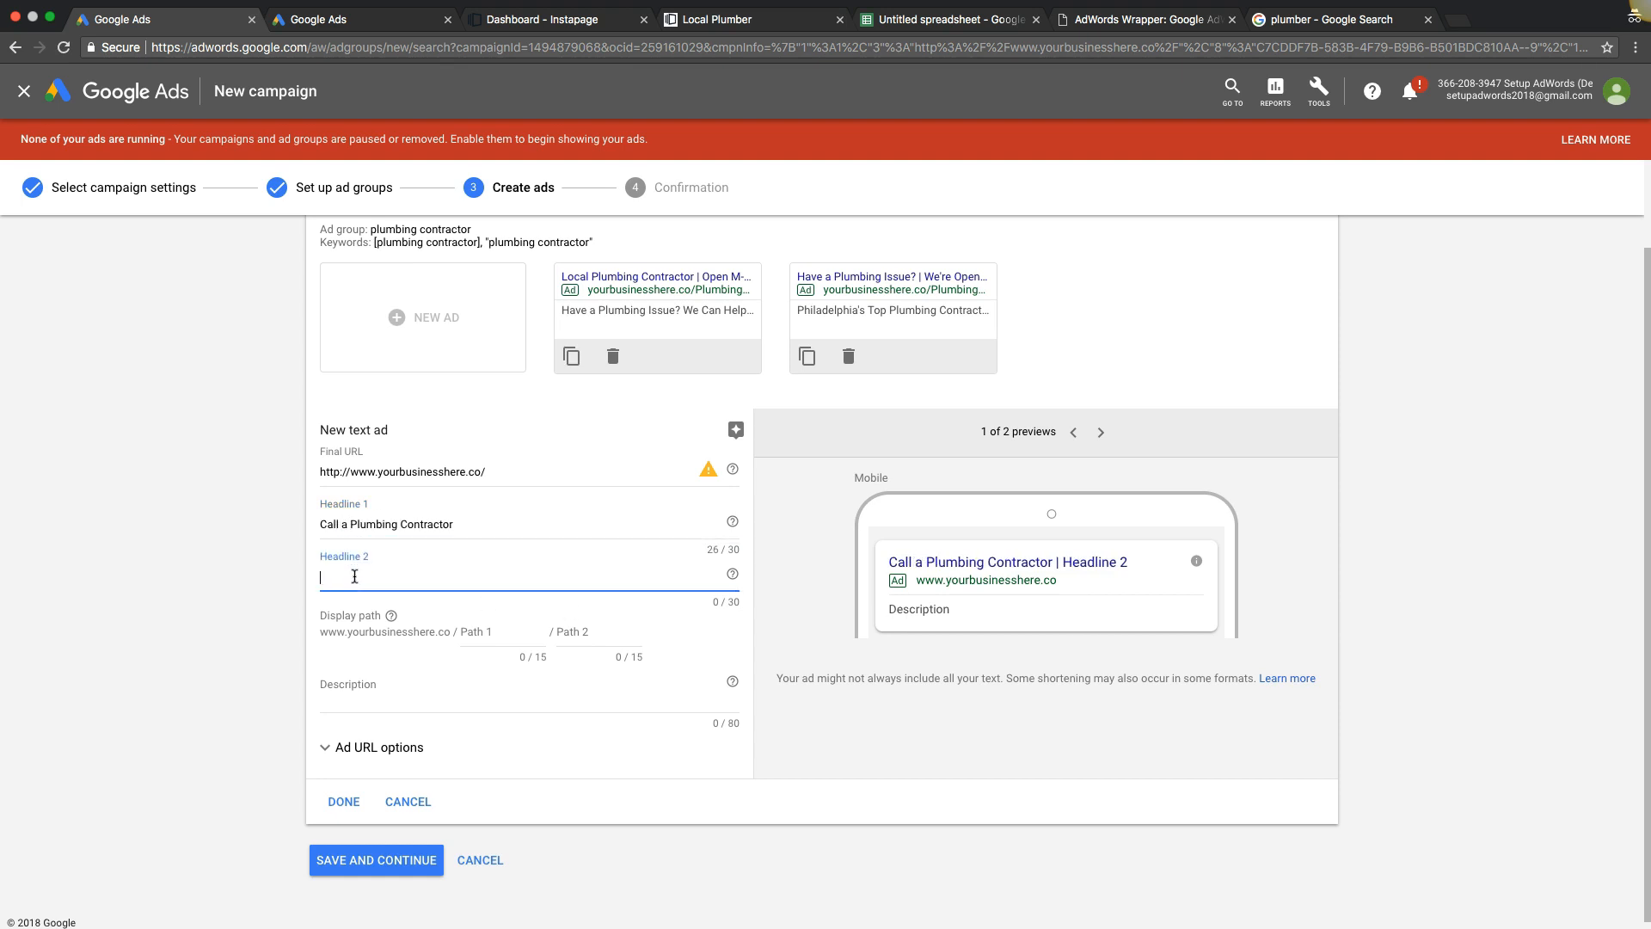
pyautogui.write("We're Open - F")
pyautogui.press('BackSpace')
pyautogui.write('Geta')
pyautogui.write('a Free')
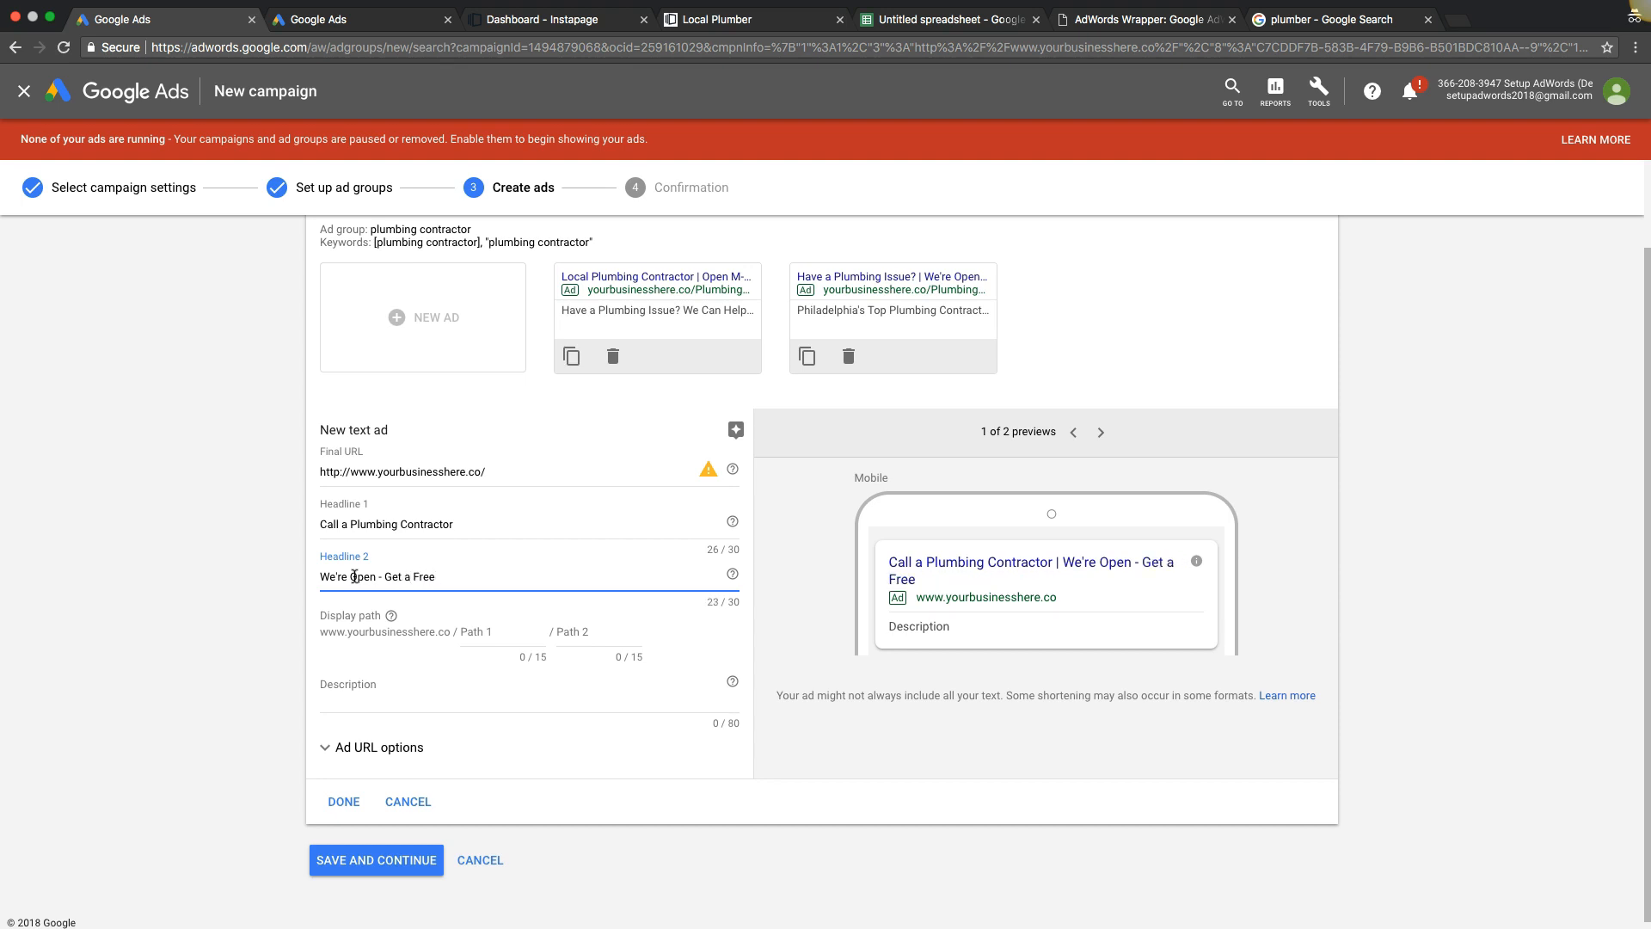
pyautogui.write(' Estimate')
pyautogui.press('BackSpace')
pyautogui.press('BackSpace')
pyautogui.press('BackSpace')
pyautogui.press('BackSpace')
pyautogui.press('BackSpace')
pyautogui.press('BackSpace')
pyautogui.press('BackSpace')
pyautogui.press('BackSpace')
pyautogui.press('BackSpace')
pyautogui.write('Quote')
# Set the third ad's display path to Local-Plumbing for Path 1 and Contractor for Path 2.
pyautogui.click(484, 632)
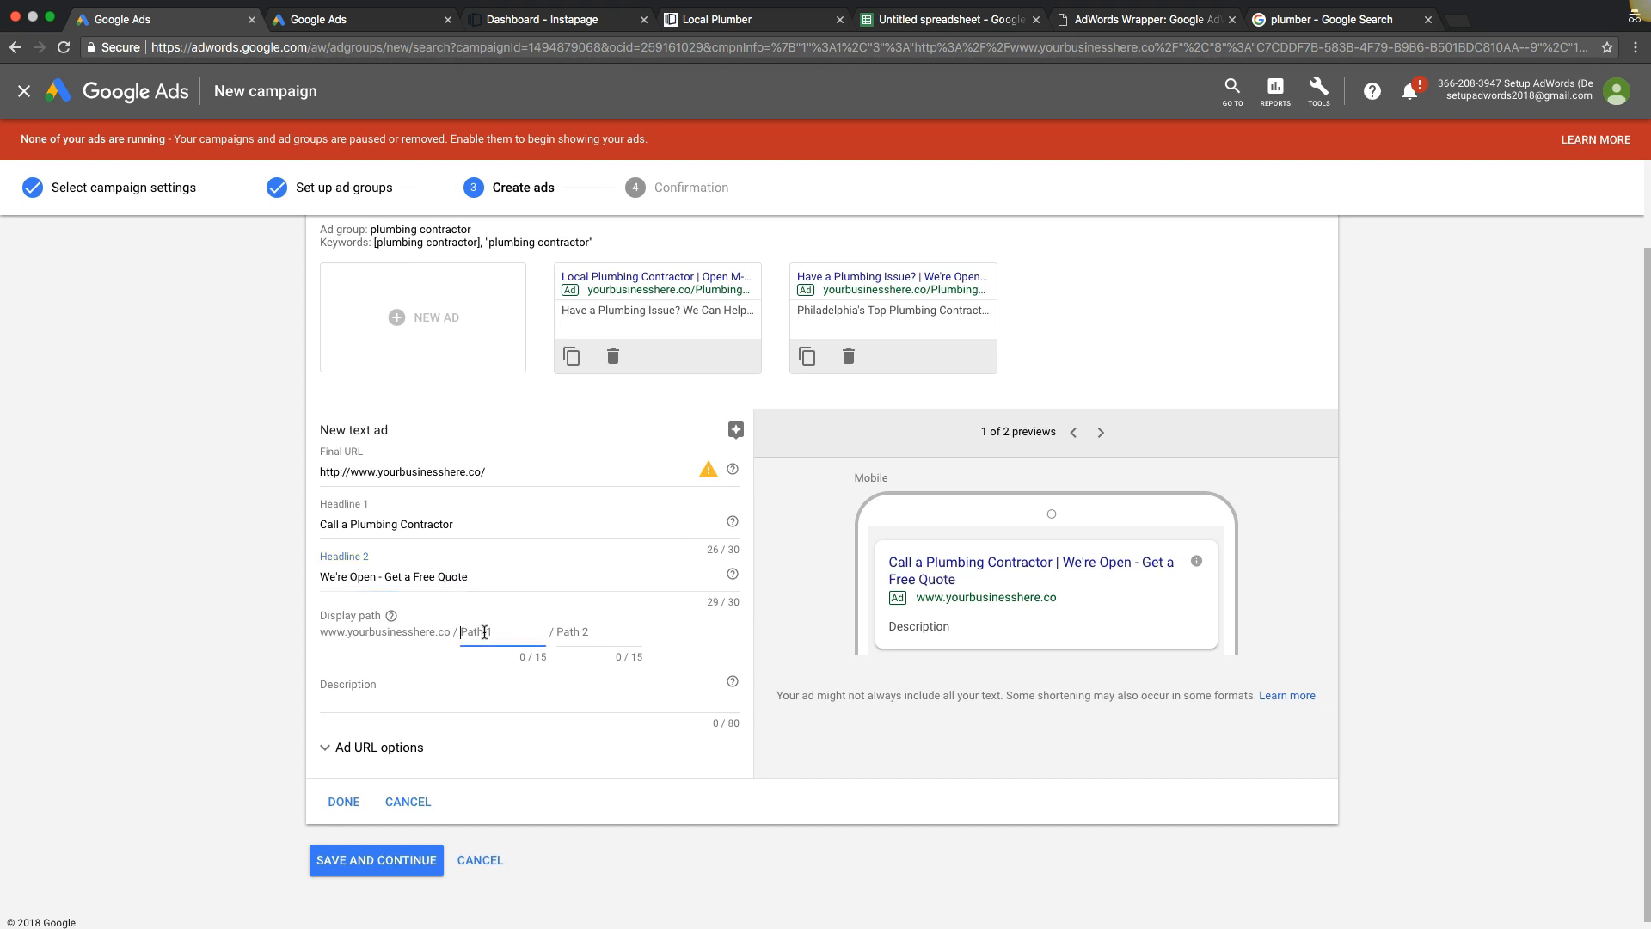
pyautogui.write('Local-Plumbing')
pyautogui.click(564, 632)
pyautogui.write('Contractor')
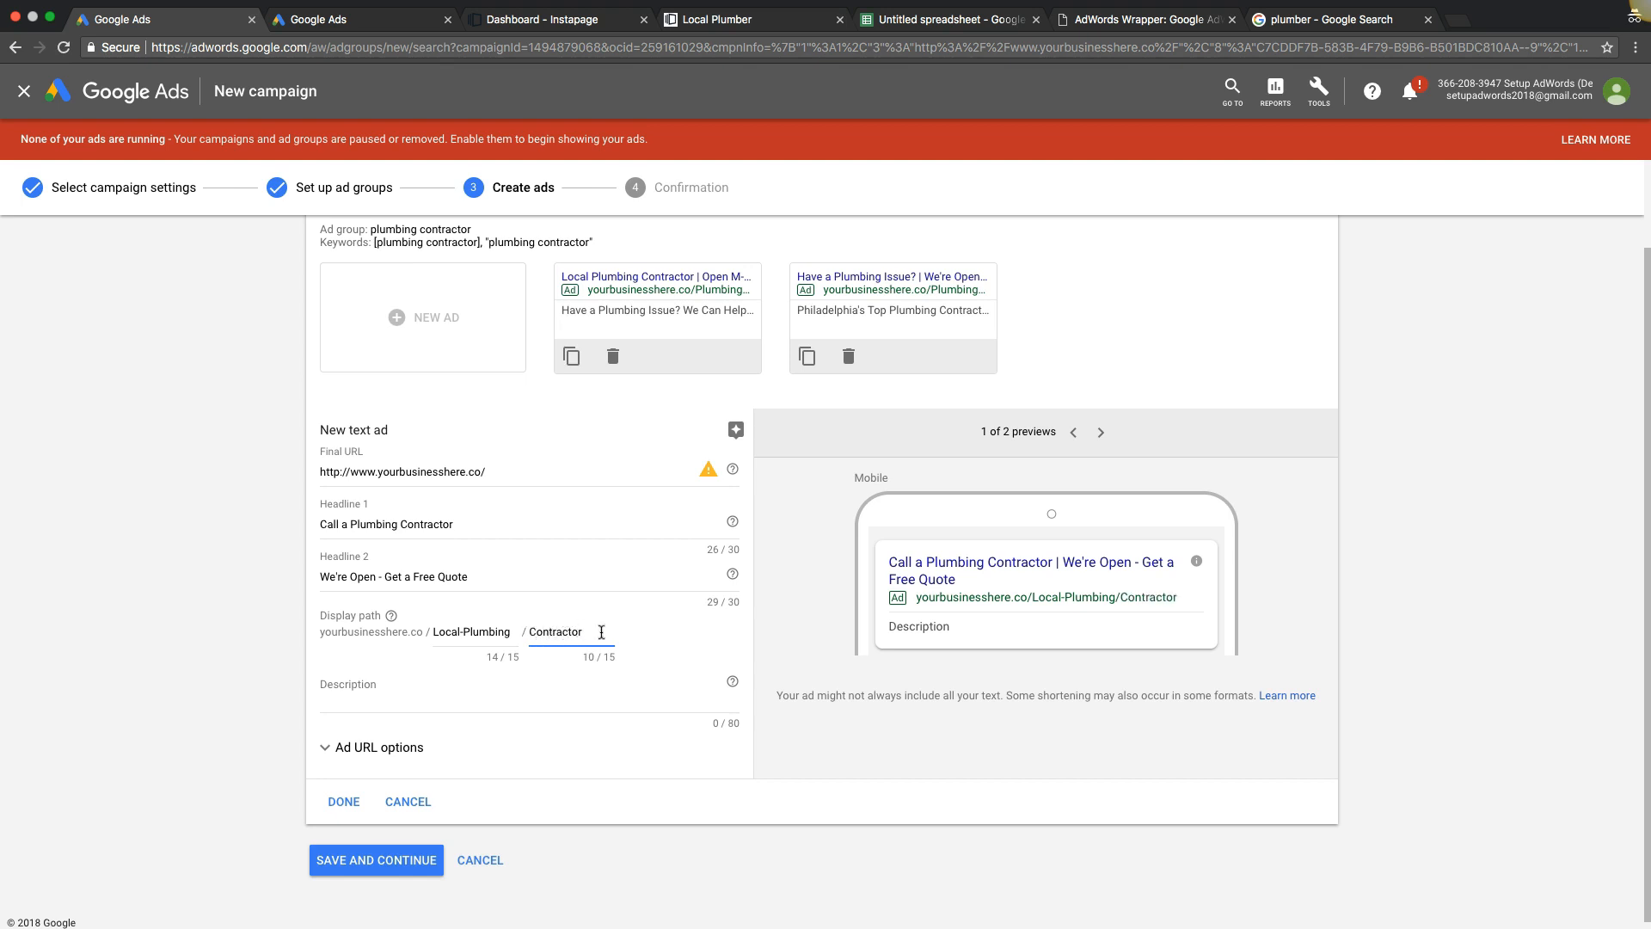
# Enter the third ad's description "(5 Star Yelp Reviews) Call a Local Plumber Today to Repair Your Plumbing Issue.".
pyautogui.click(409, 710)
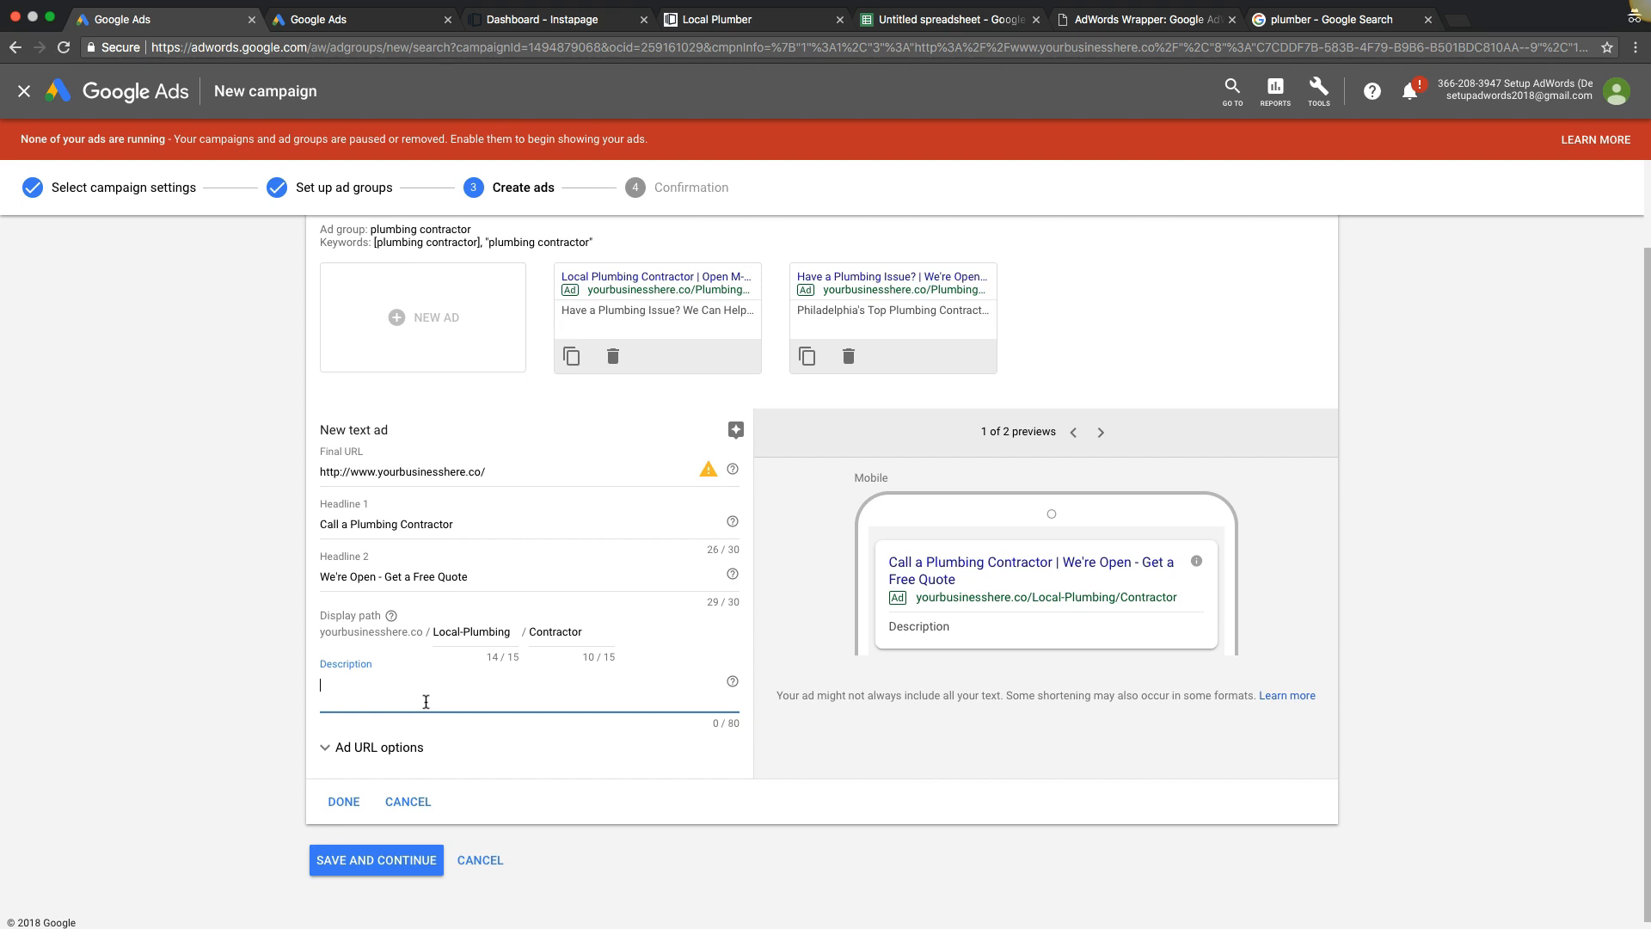
pyautogui.write('(5 Star ReviewsYelp')
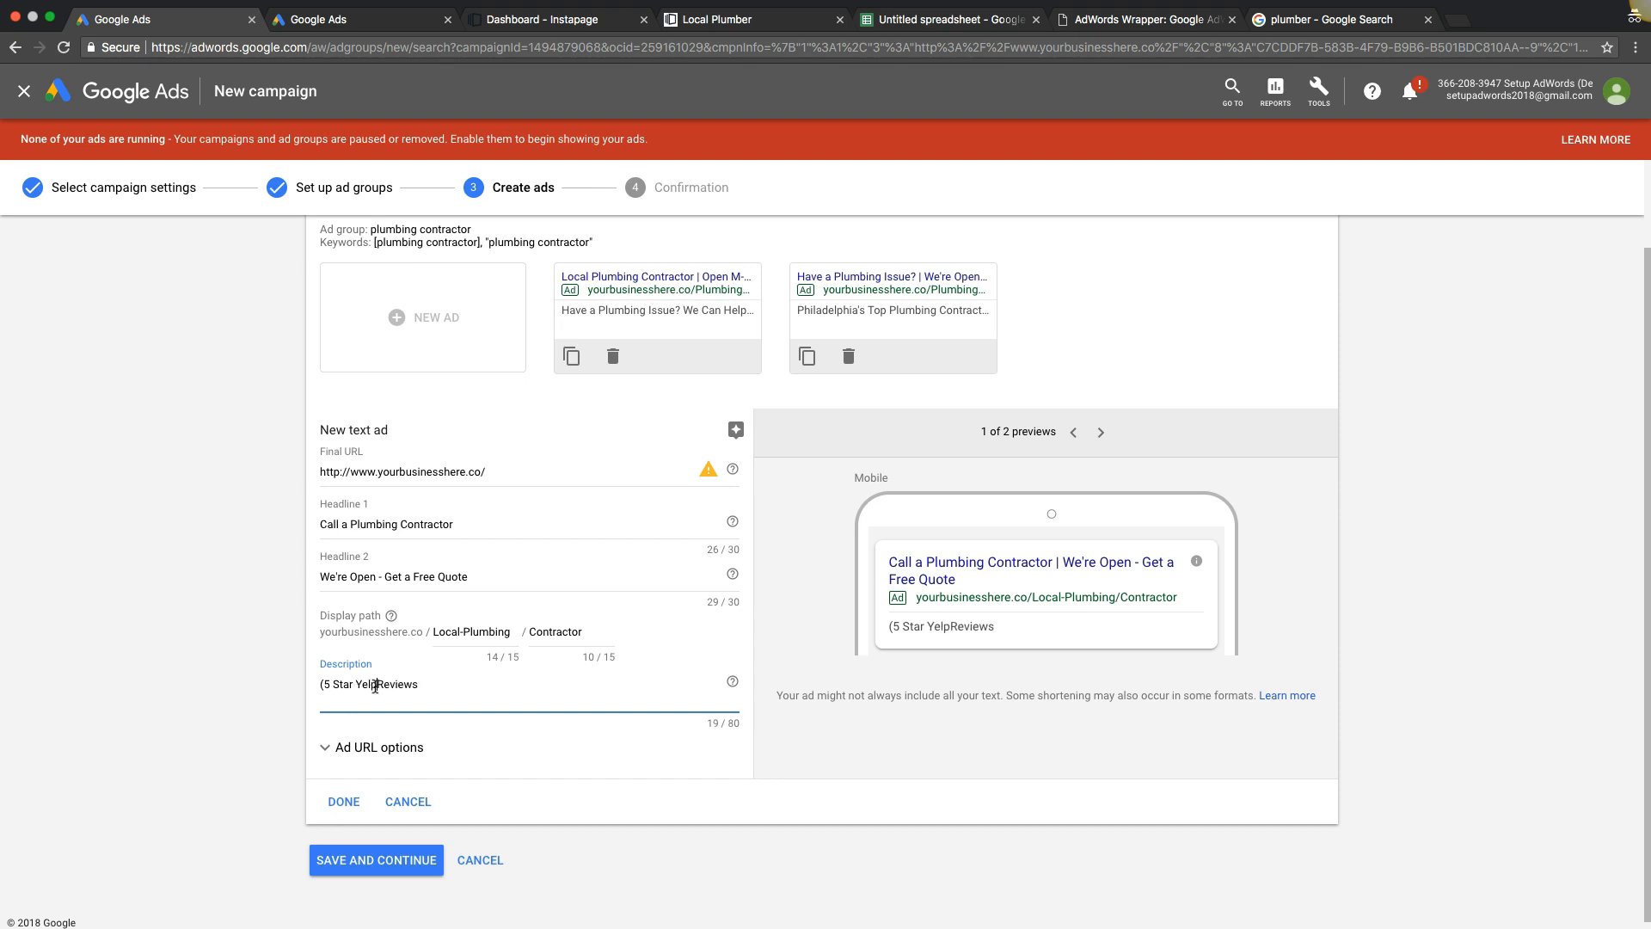
pyautogui.click(430, 685)
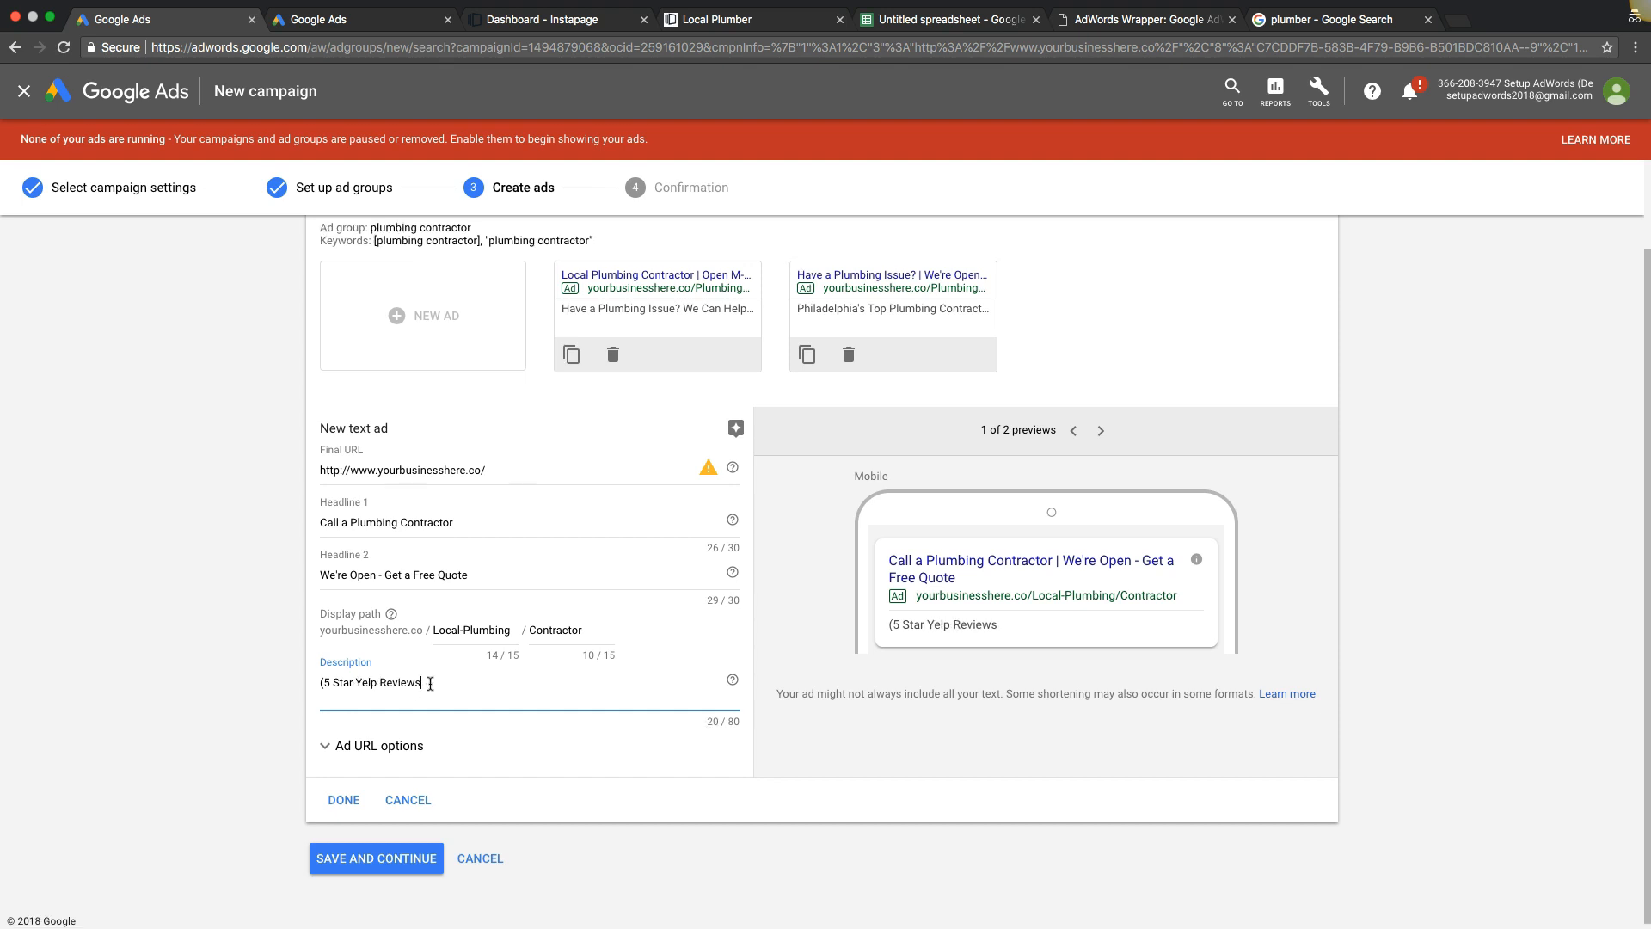
pyautogui.write(') Call a Local Plumber Today')
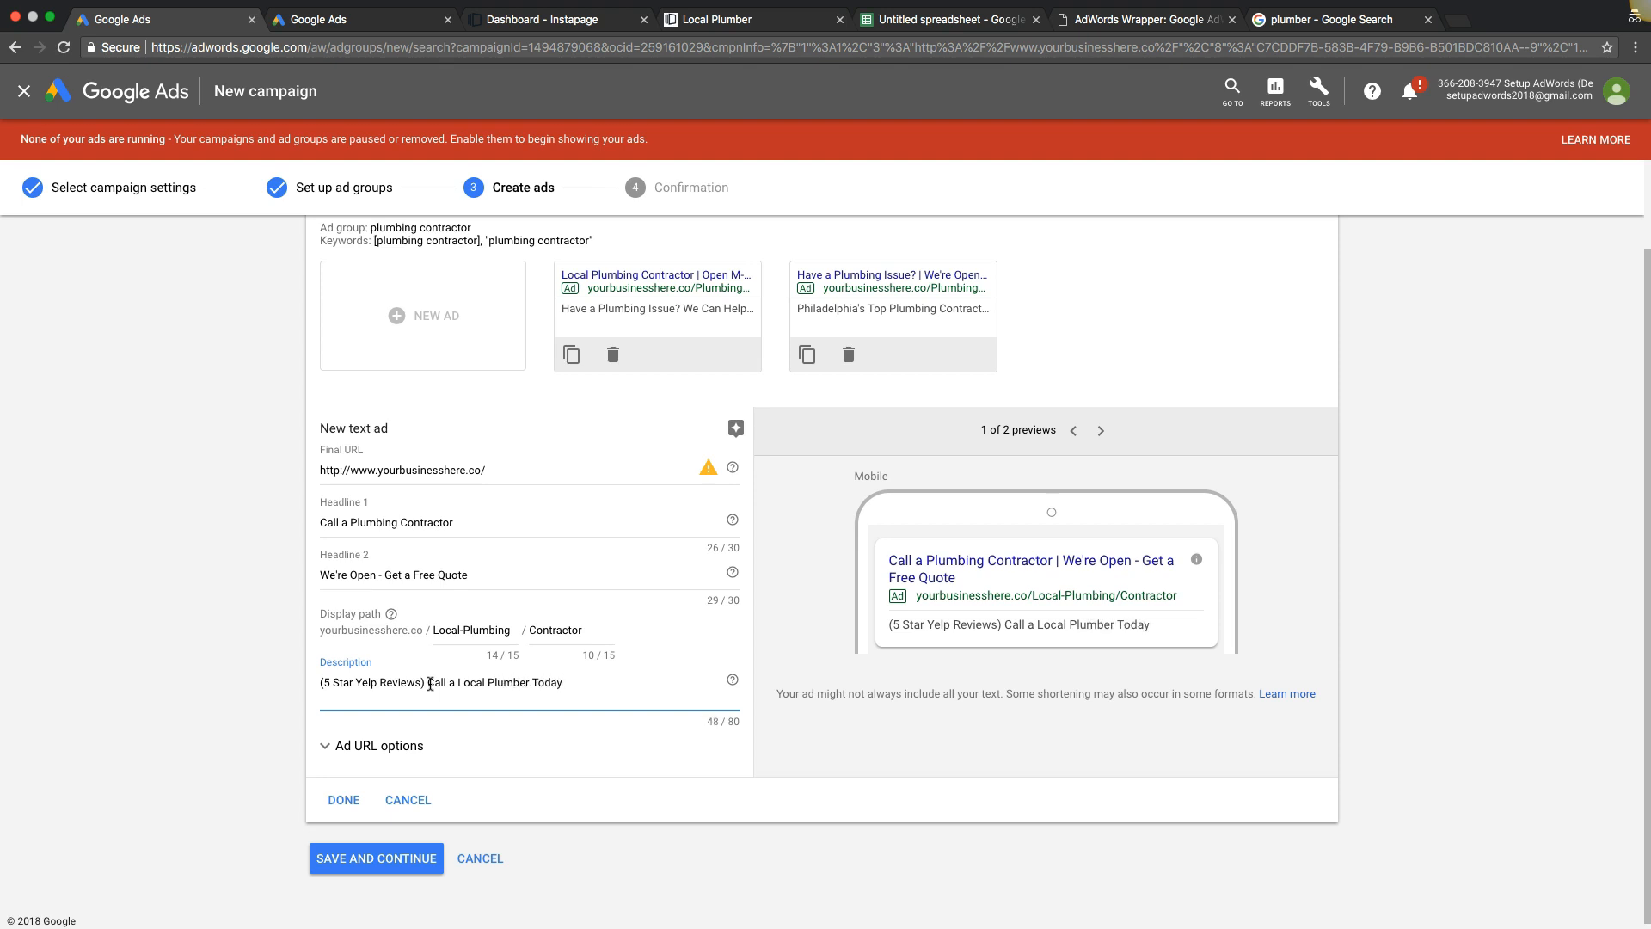
pyautogui.write(' to Repair Your')
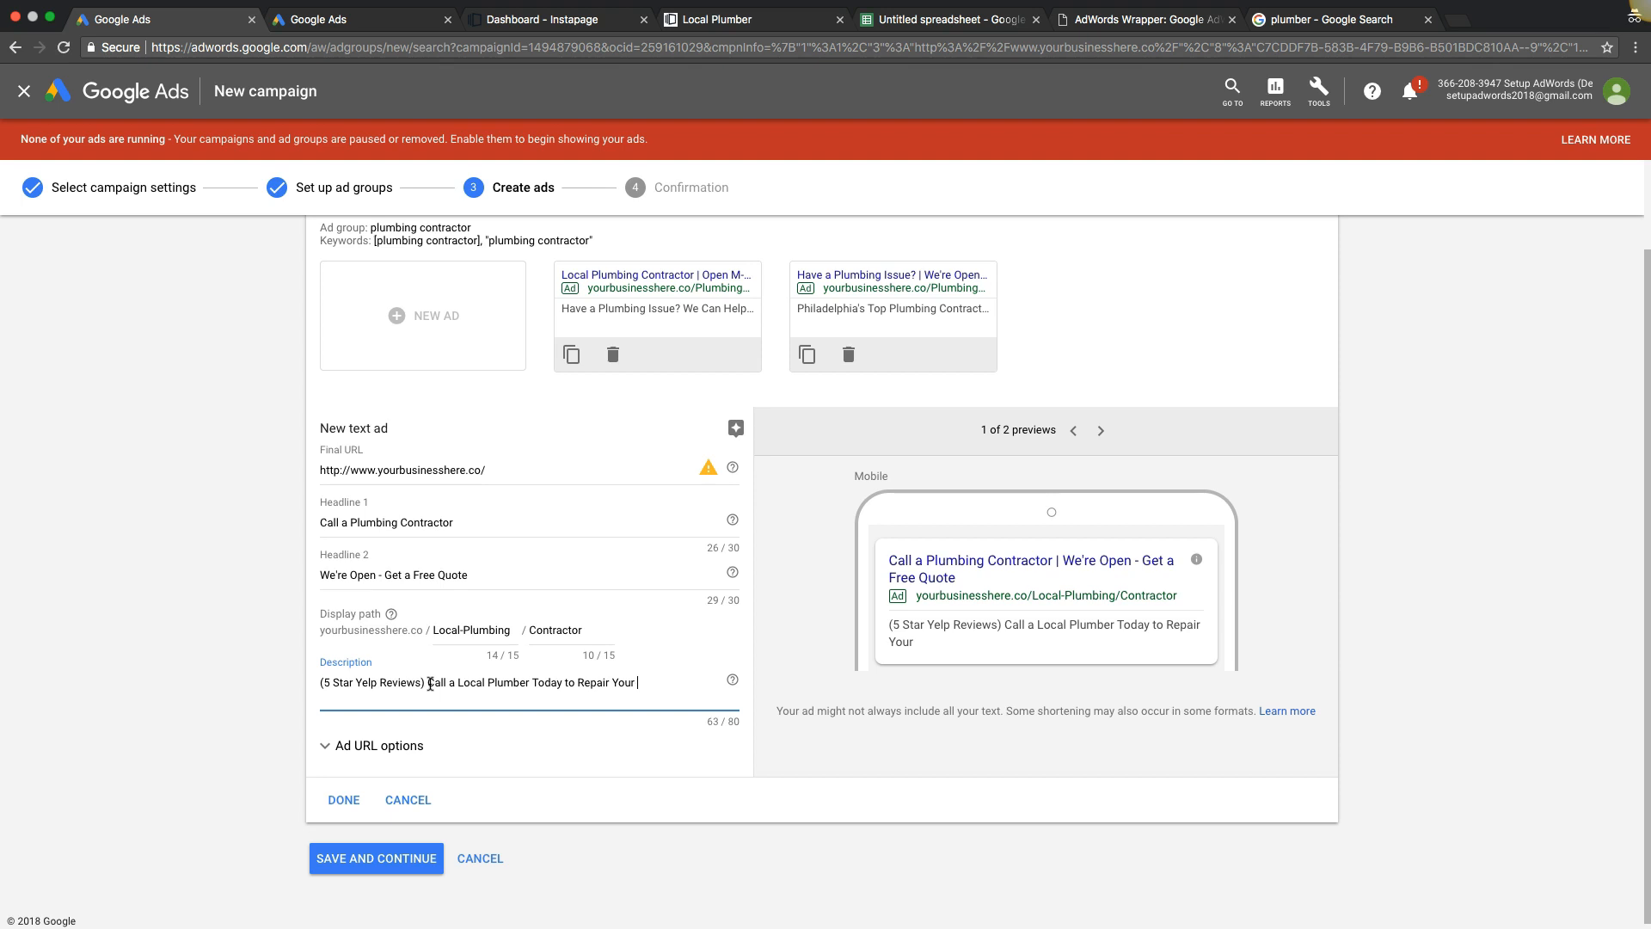
pyautogui.write('Plumbing Issue.')
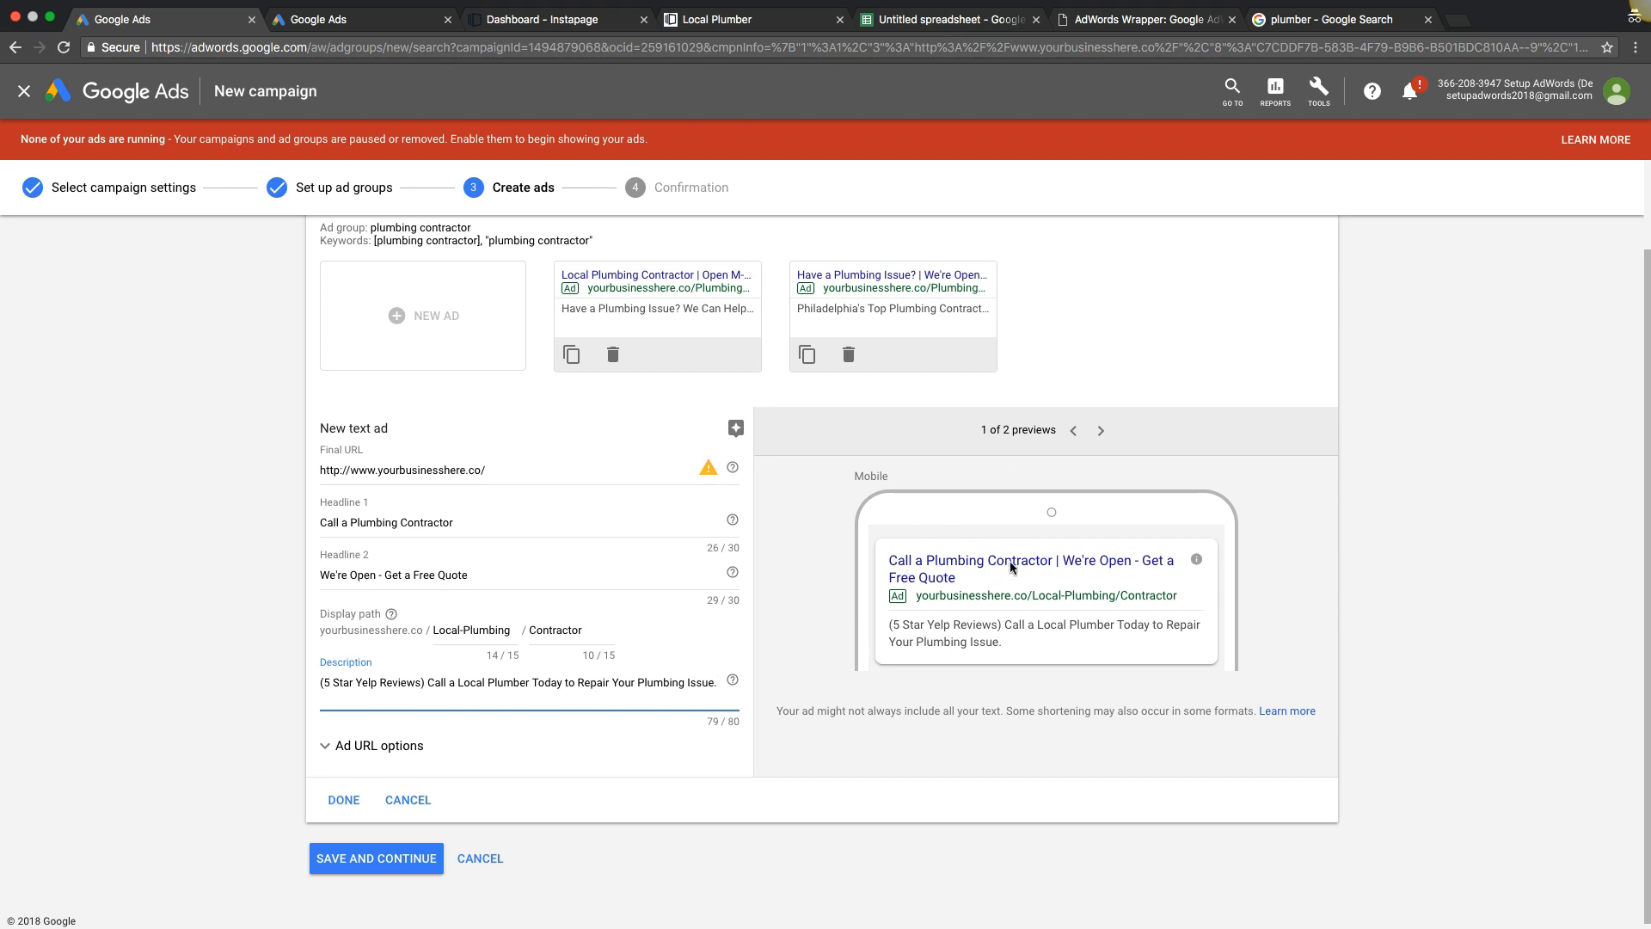
# Check the third ad's desktop preview, then save the ads and continue to the new campaign.
pyautogui.click(1101, 430)
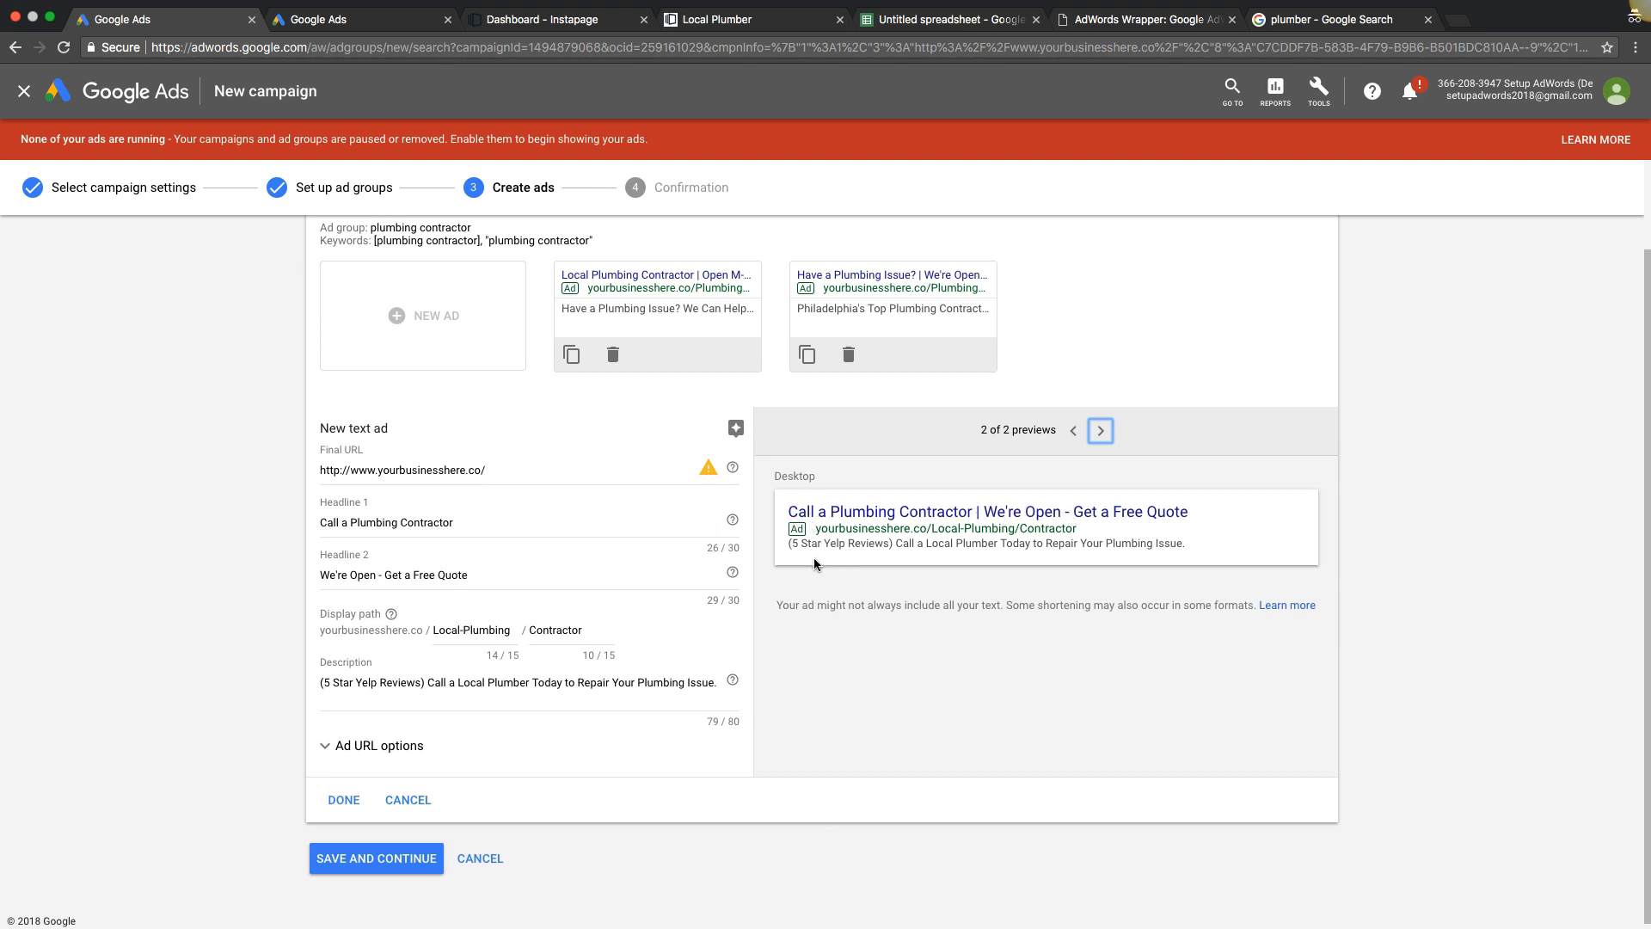
pyautogui.scroll(-1, 822, 568)
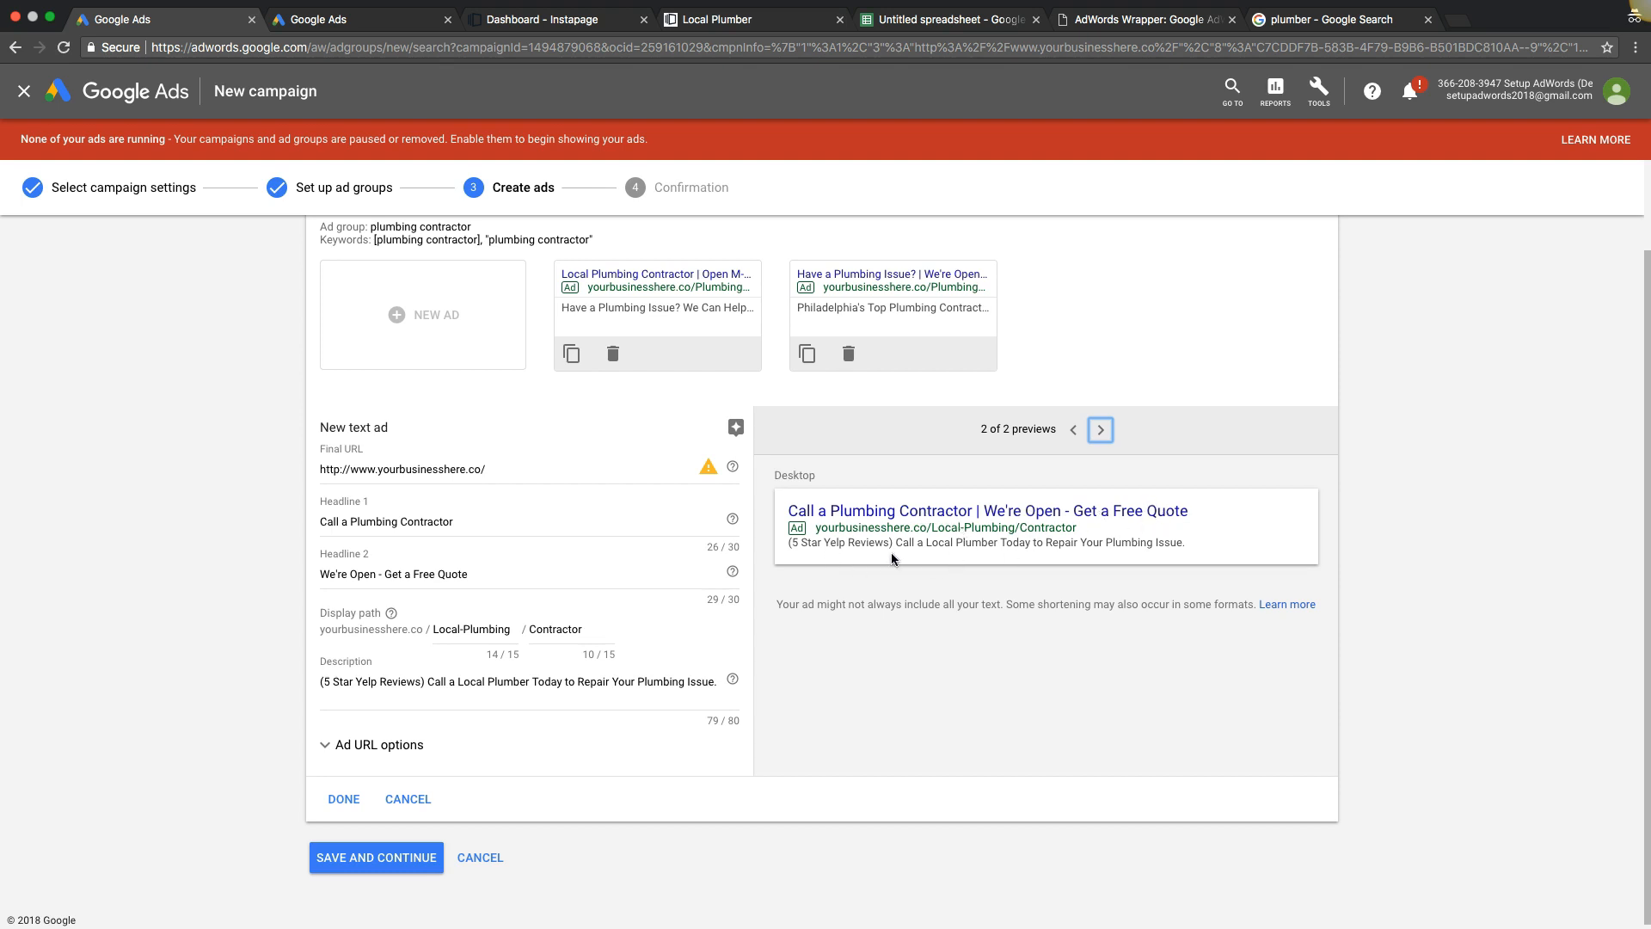
pyautogui.click(372, 852)
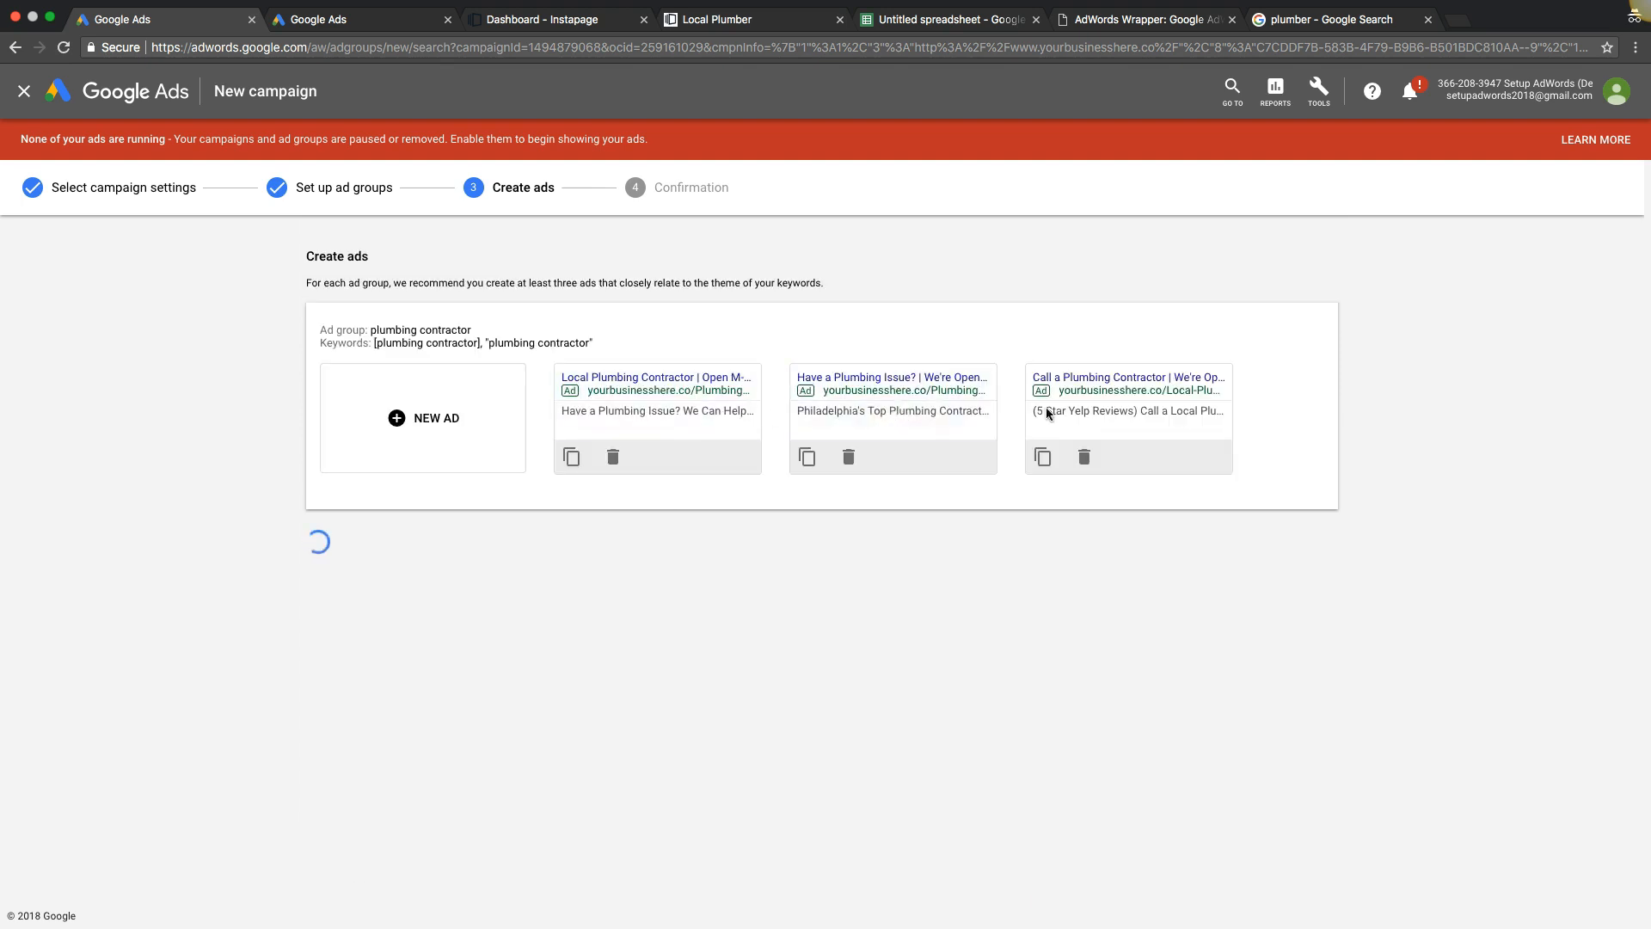
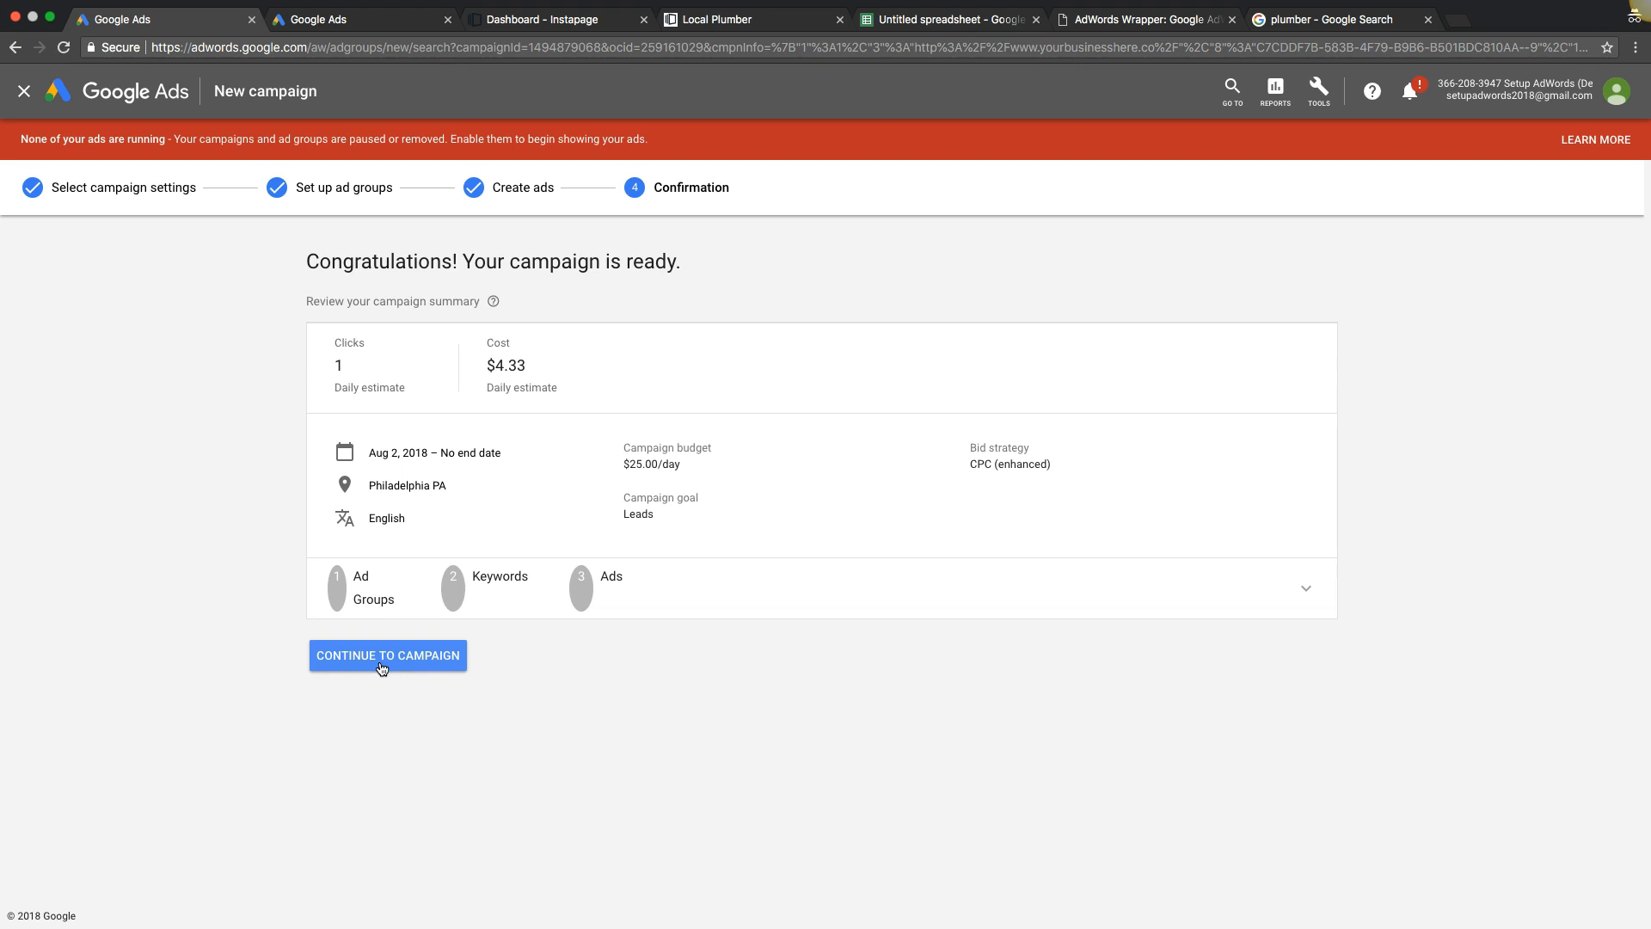
pyautogui.click(401, 663)
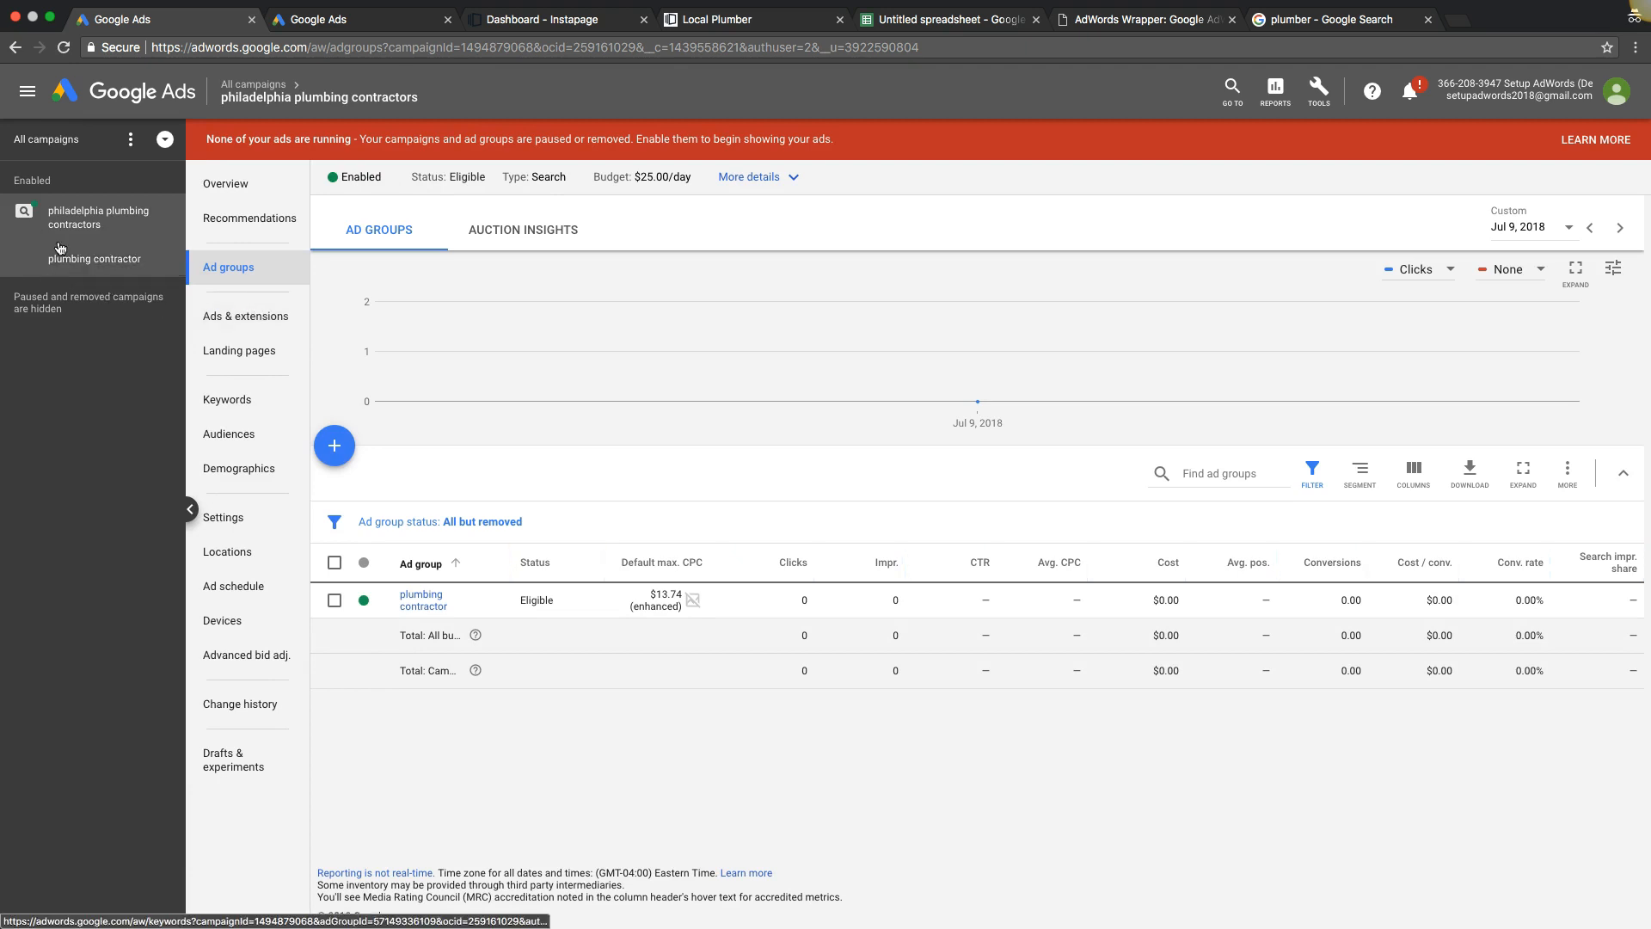
# Pause the philadelphia plumbing contractors campaign from the list of all campaigns.
pyautogui.click(50, 141)
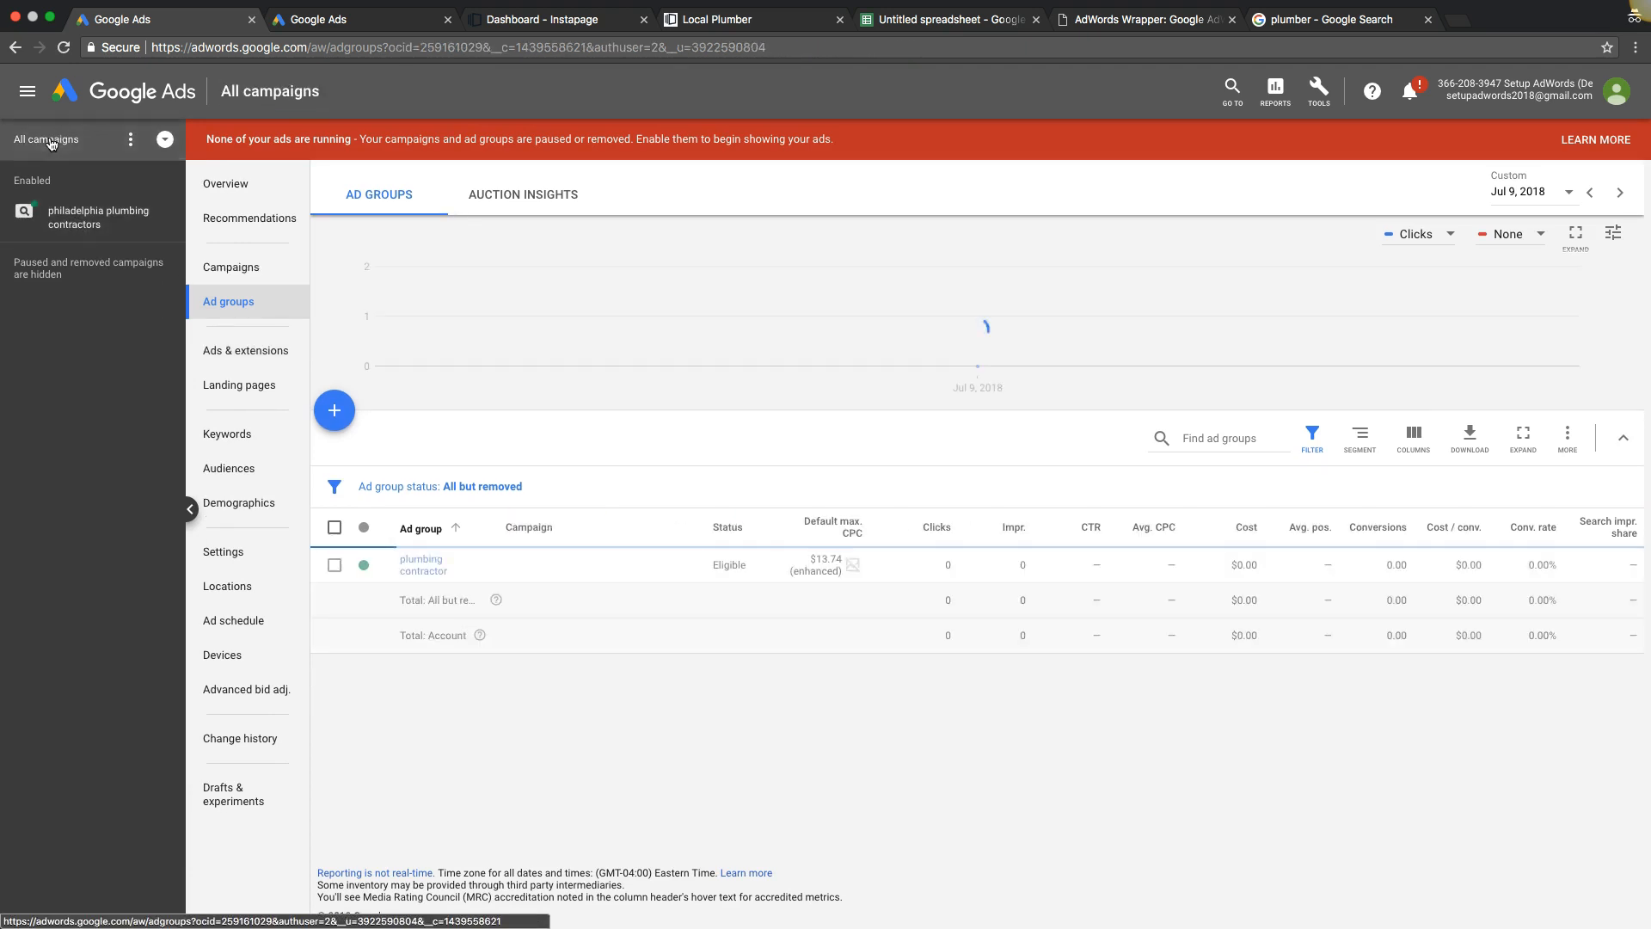
pyautogui.click(227, 267)
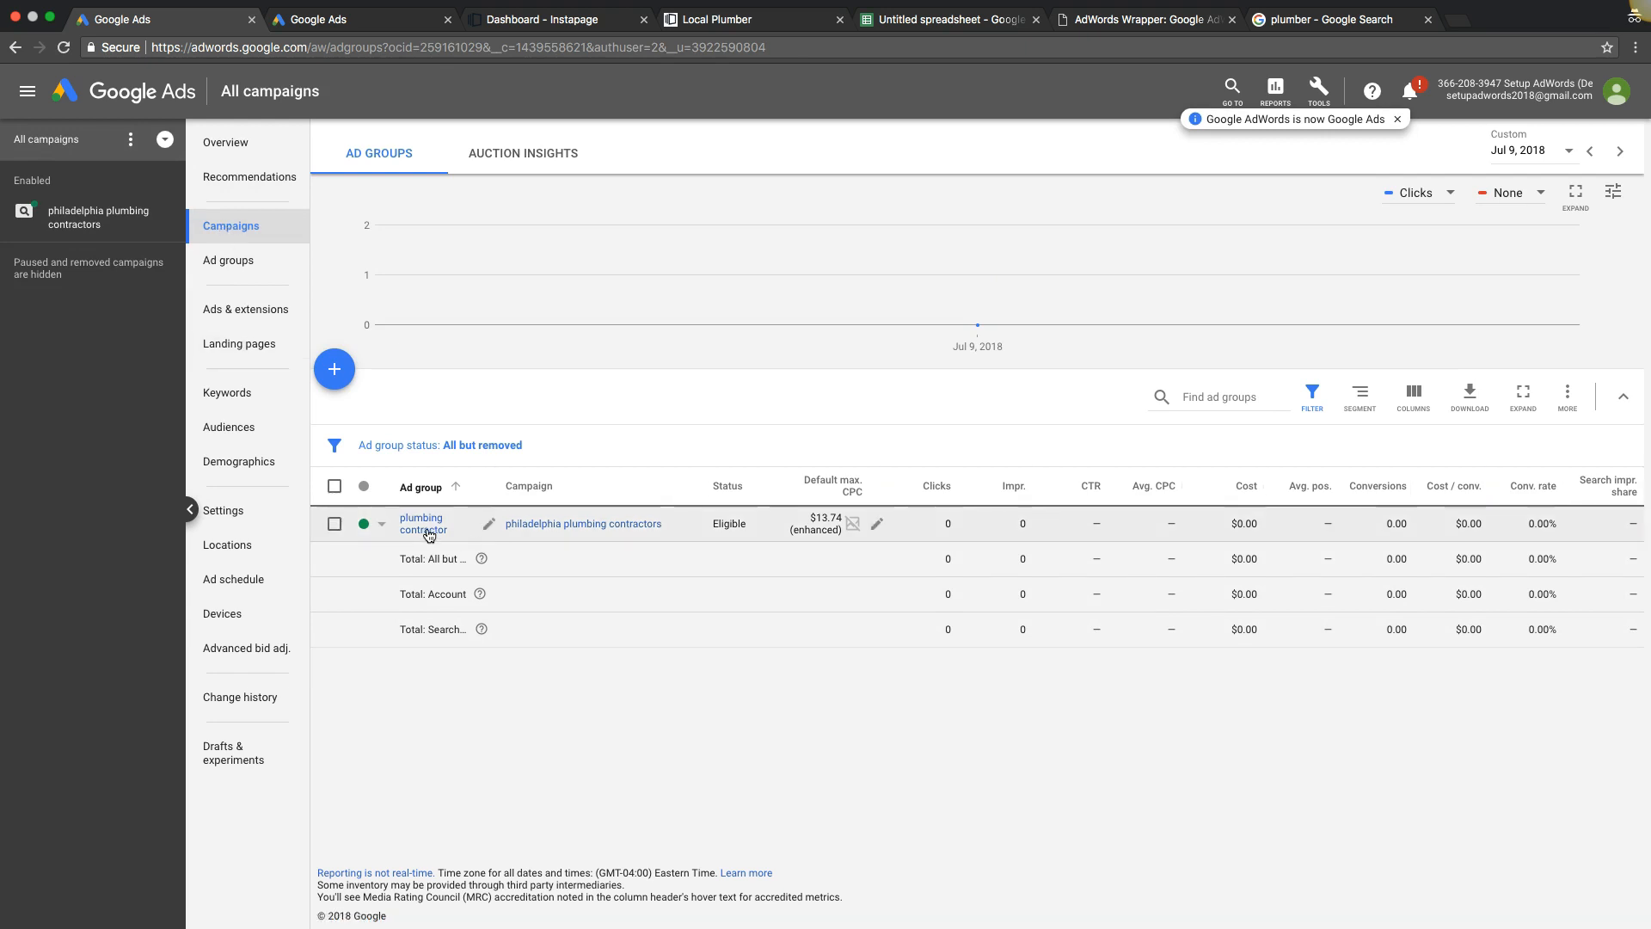
pyautogui.click(222, 234)
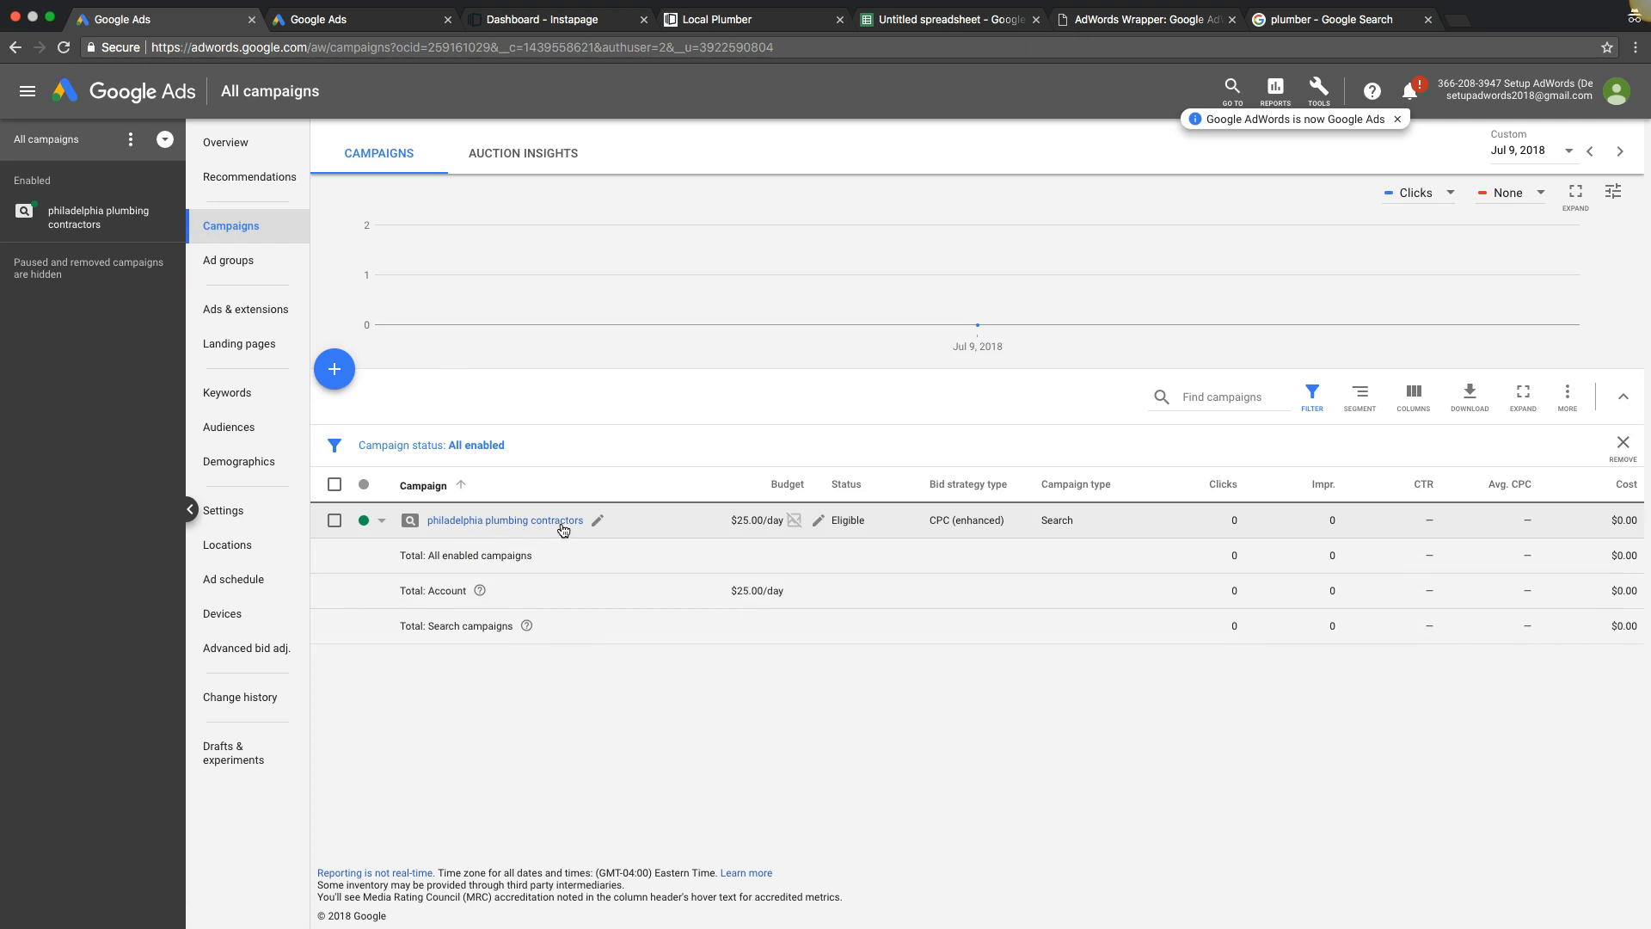
pyautogui.click(365, 522)
pyautogui.click(382, 560)
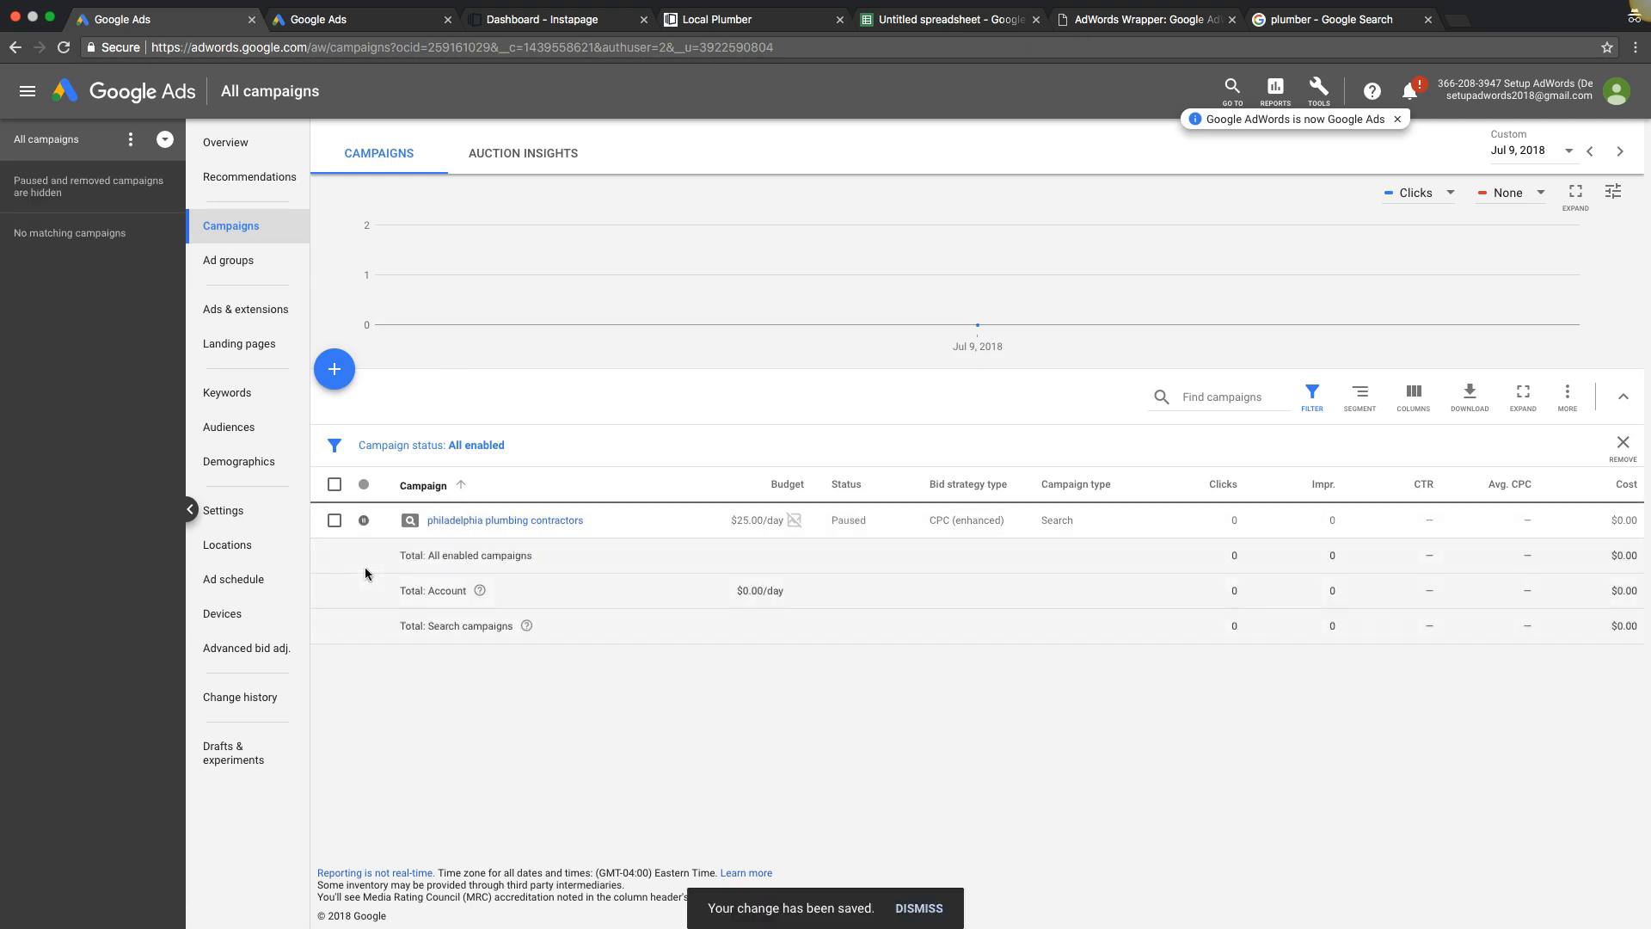
# Open the philadelphia plumbing contractors campaign and set its ad group status filter to All.
pyautogui.click(473, 521)
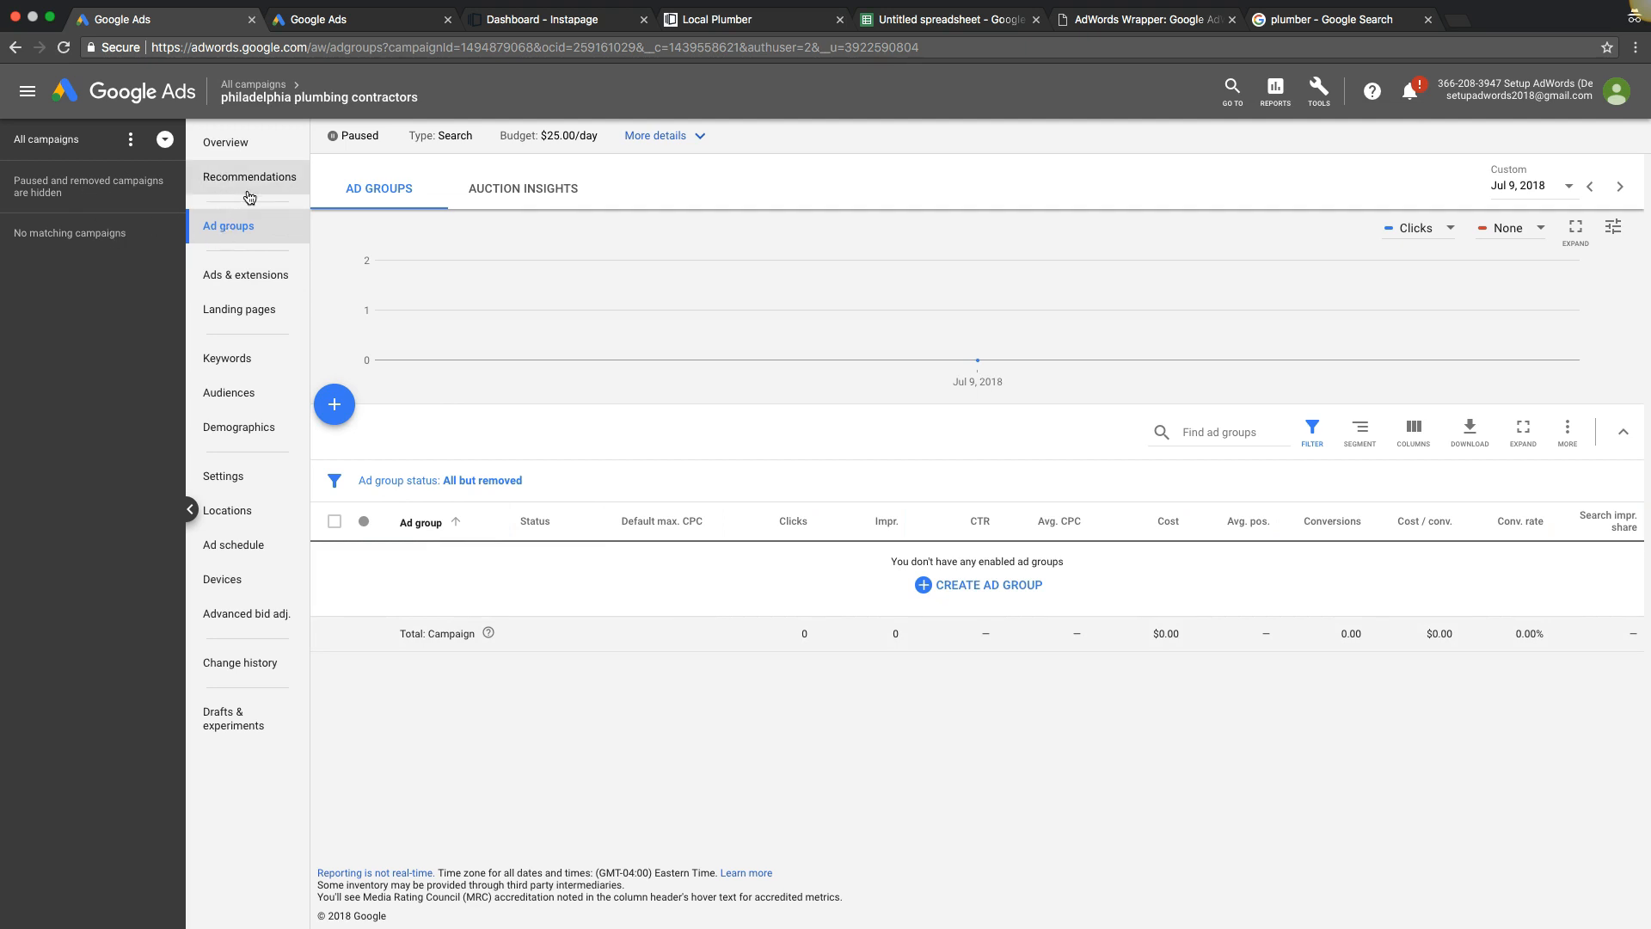
pyautogui.click(423, 475)
pyautogui.click(399, 539)
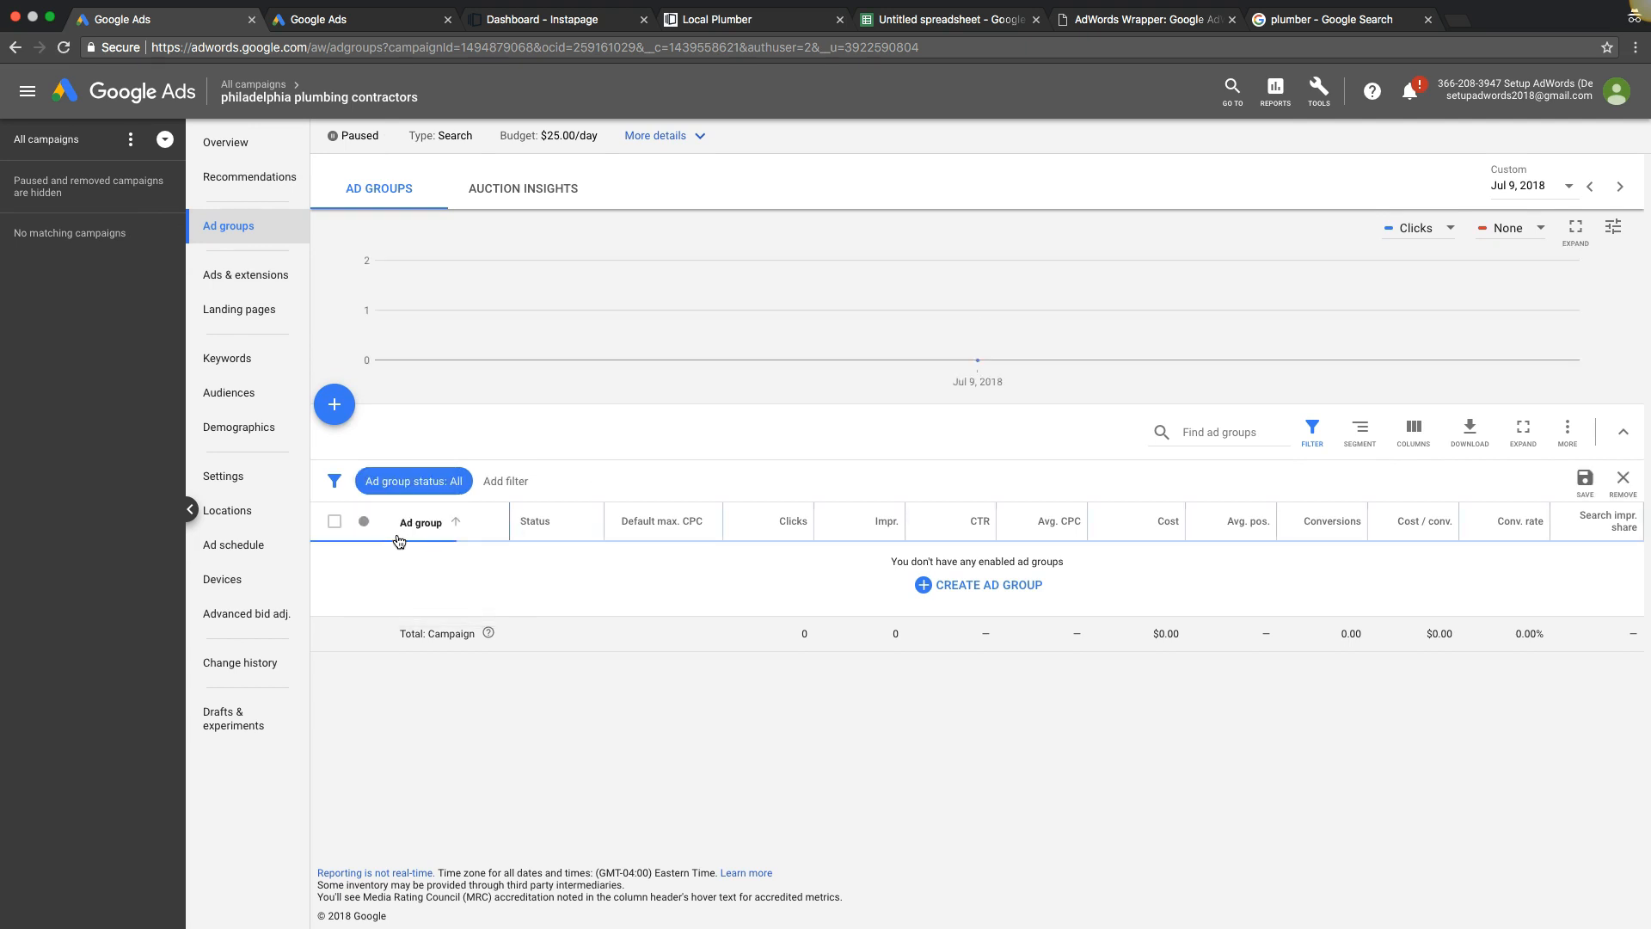
# Return to the list of all campaigns and set the campaign status filter to All.
pyautogui.click(231, 151)
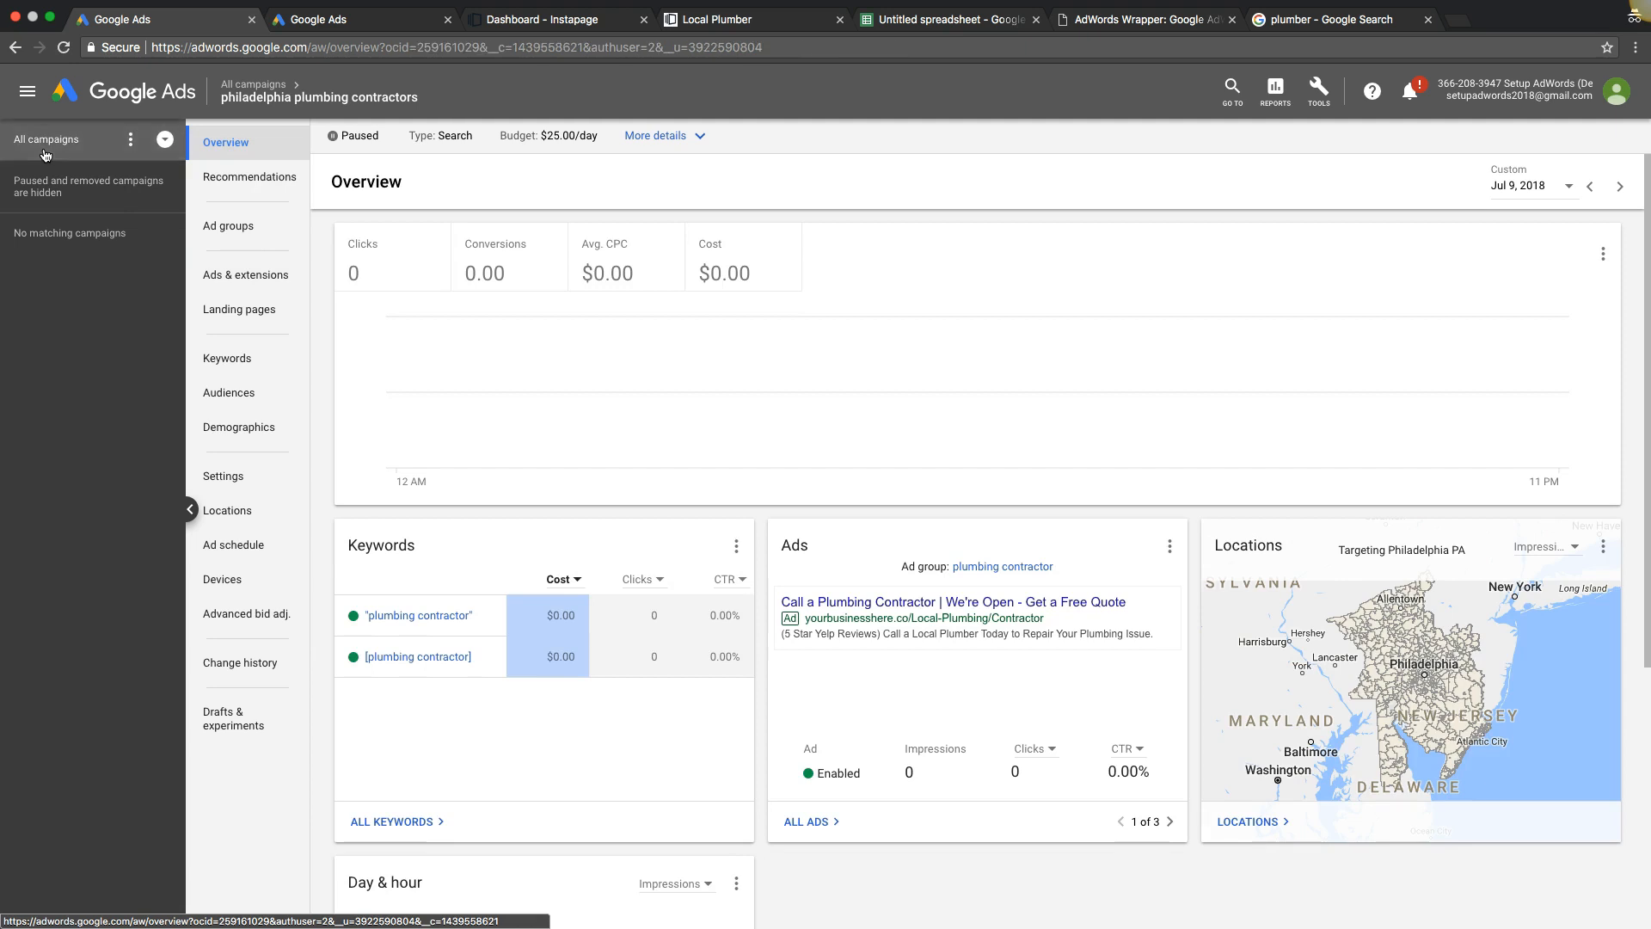
pyautogui.click(45, 153)
pyautogui.click(237, 266)
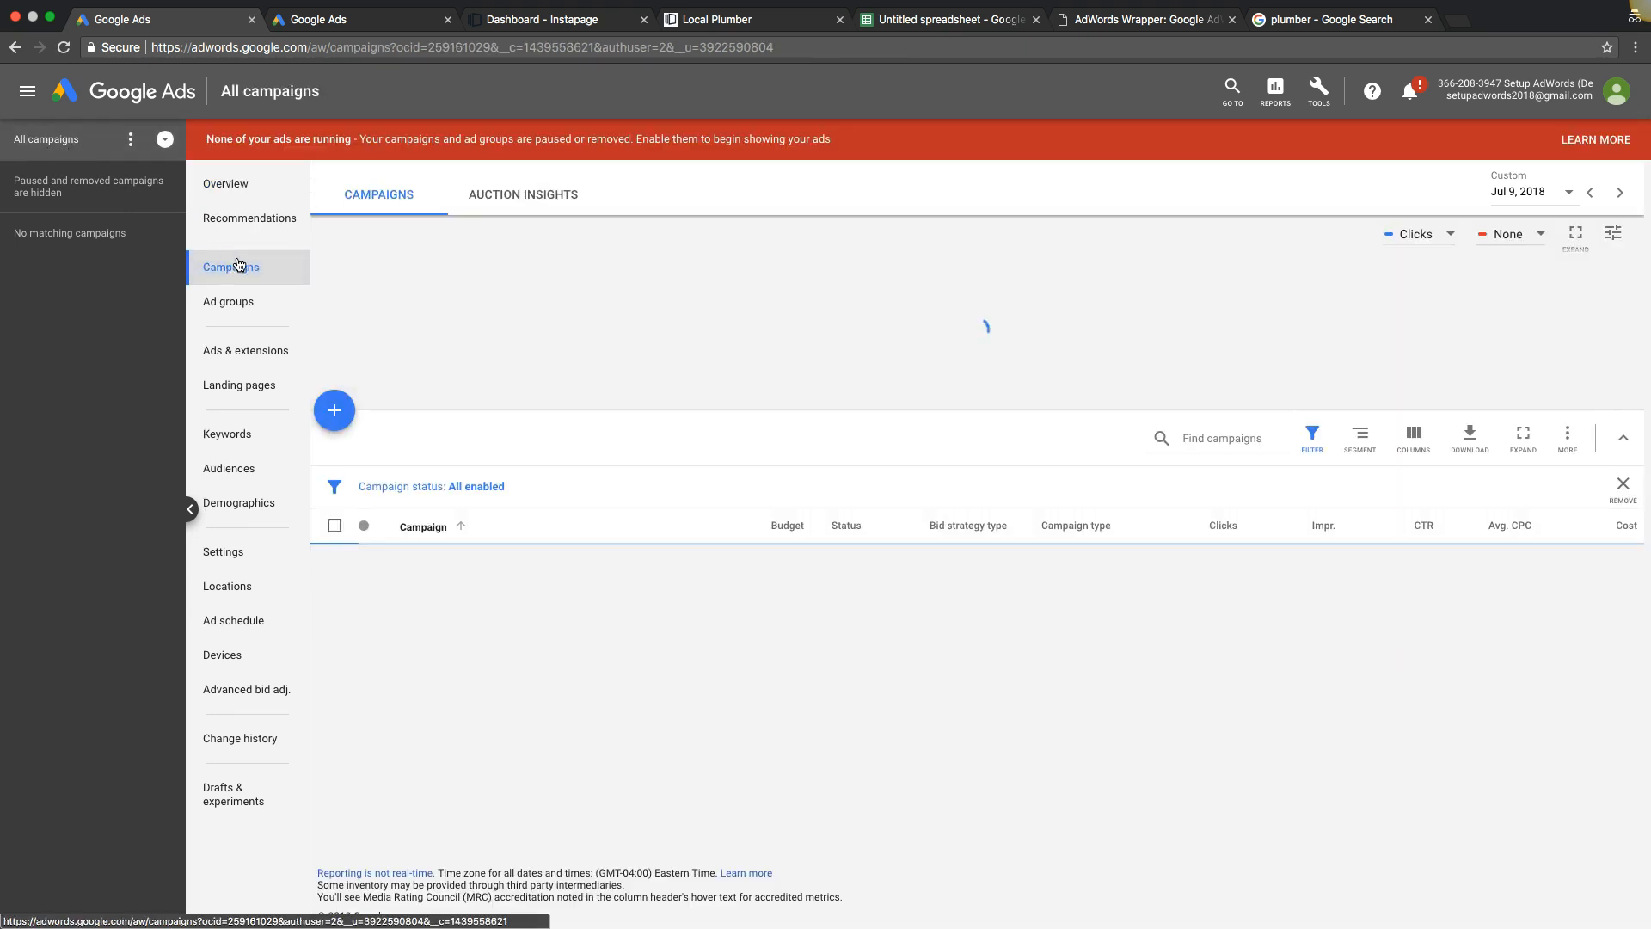
pyautogui.click(447, 487)
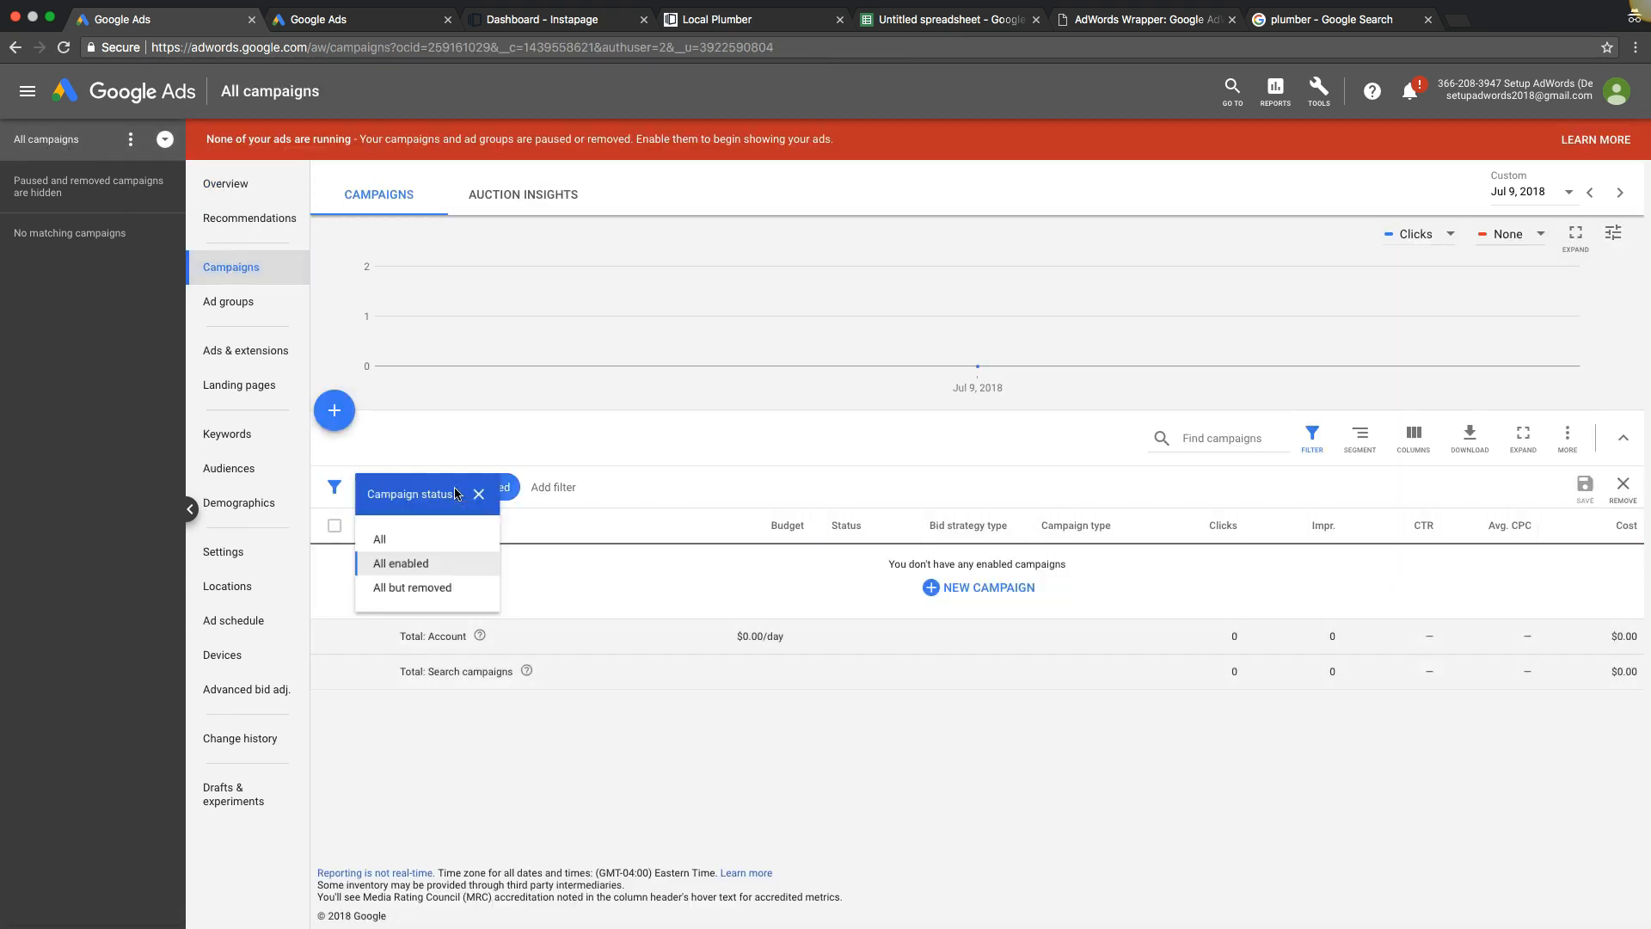
pyautogui.click(413, 555)
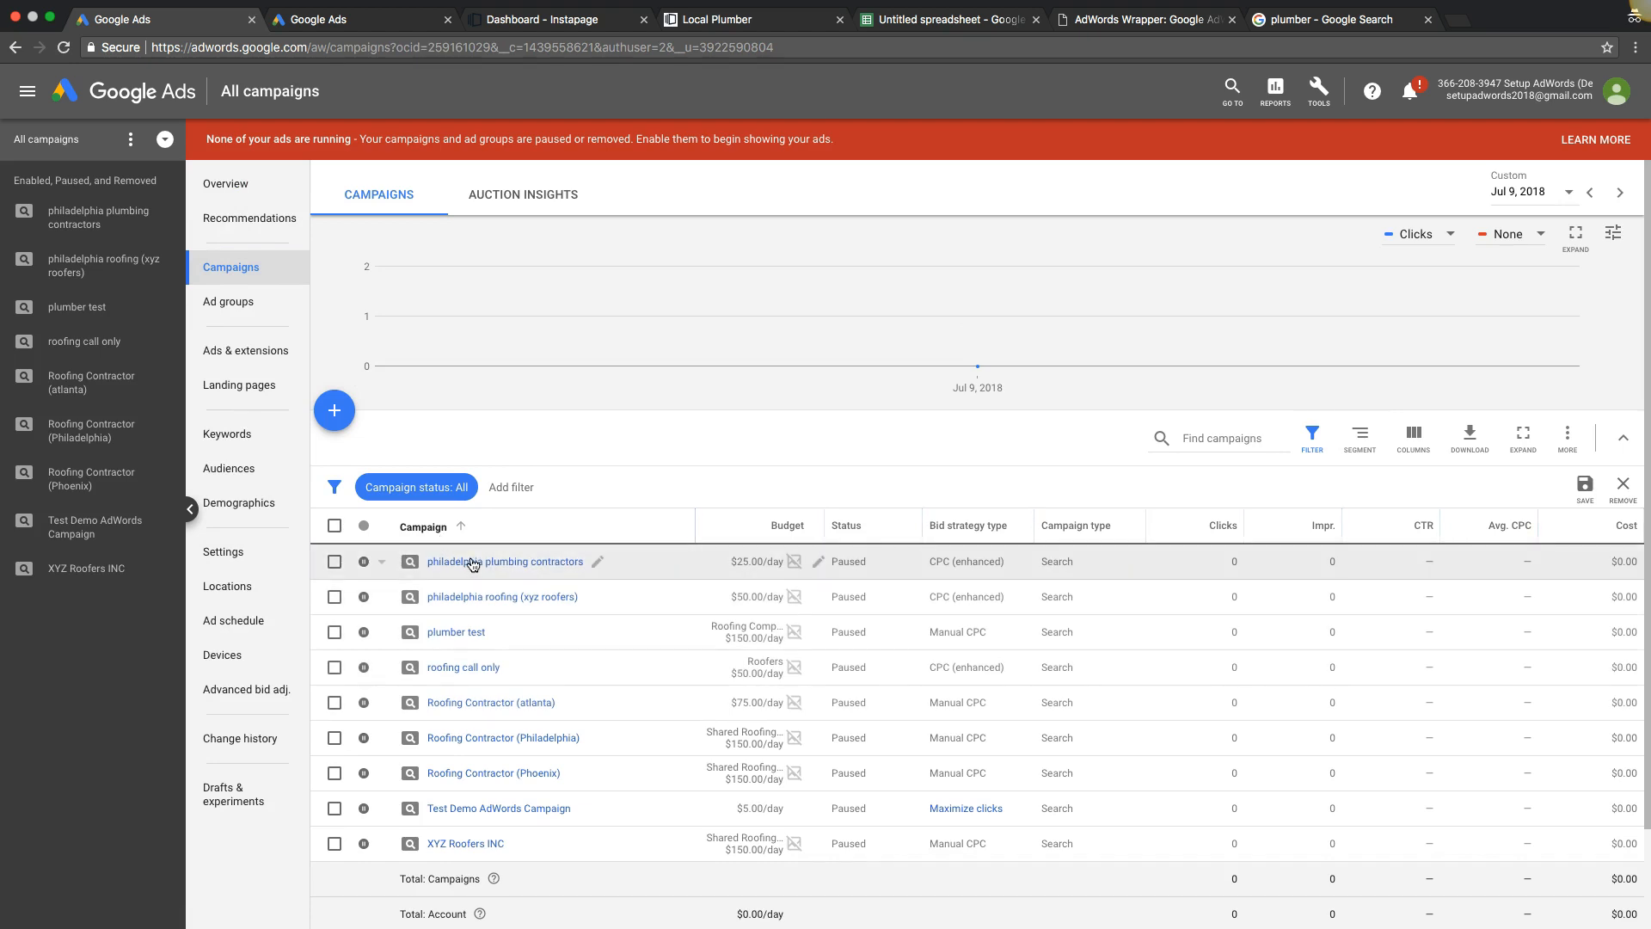
# Open the plumbing contractor ad group of the philadelphia plumbing contractors campaign and review its ads and keywords.
pyautogui.click(472, 563)
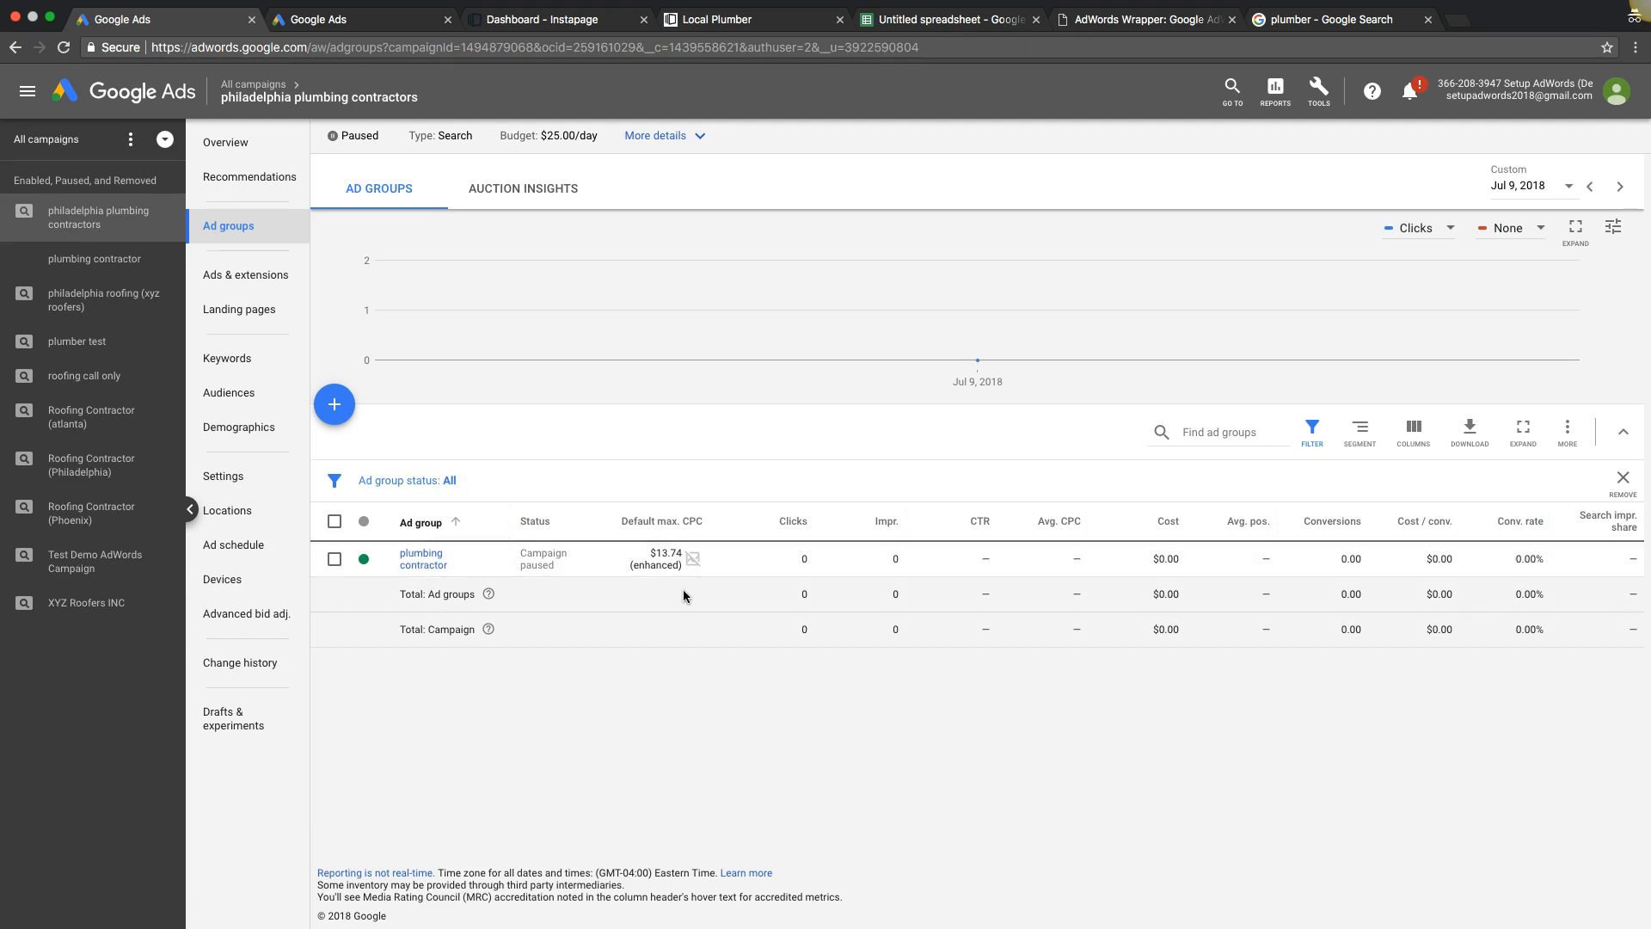
pyautogui.click(425, 571)
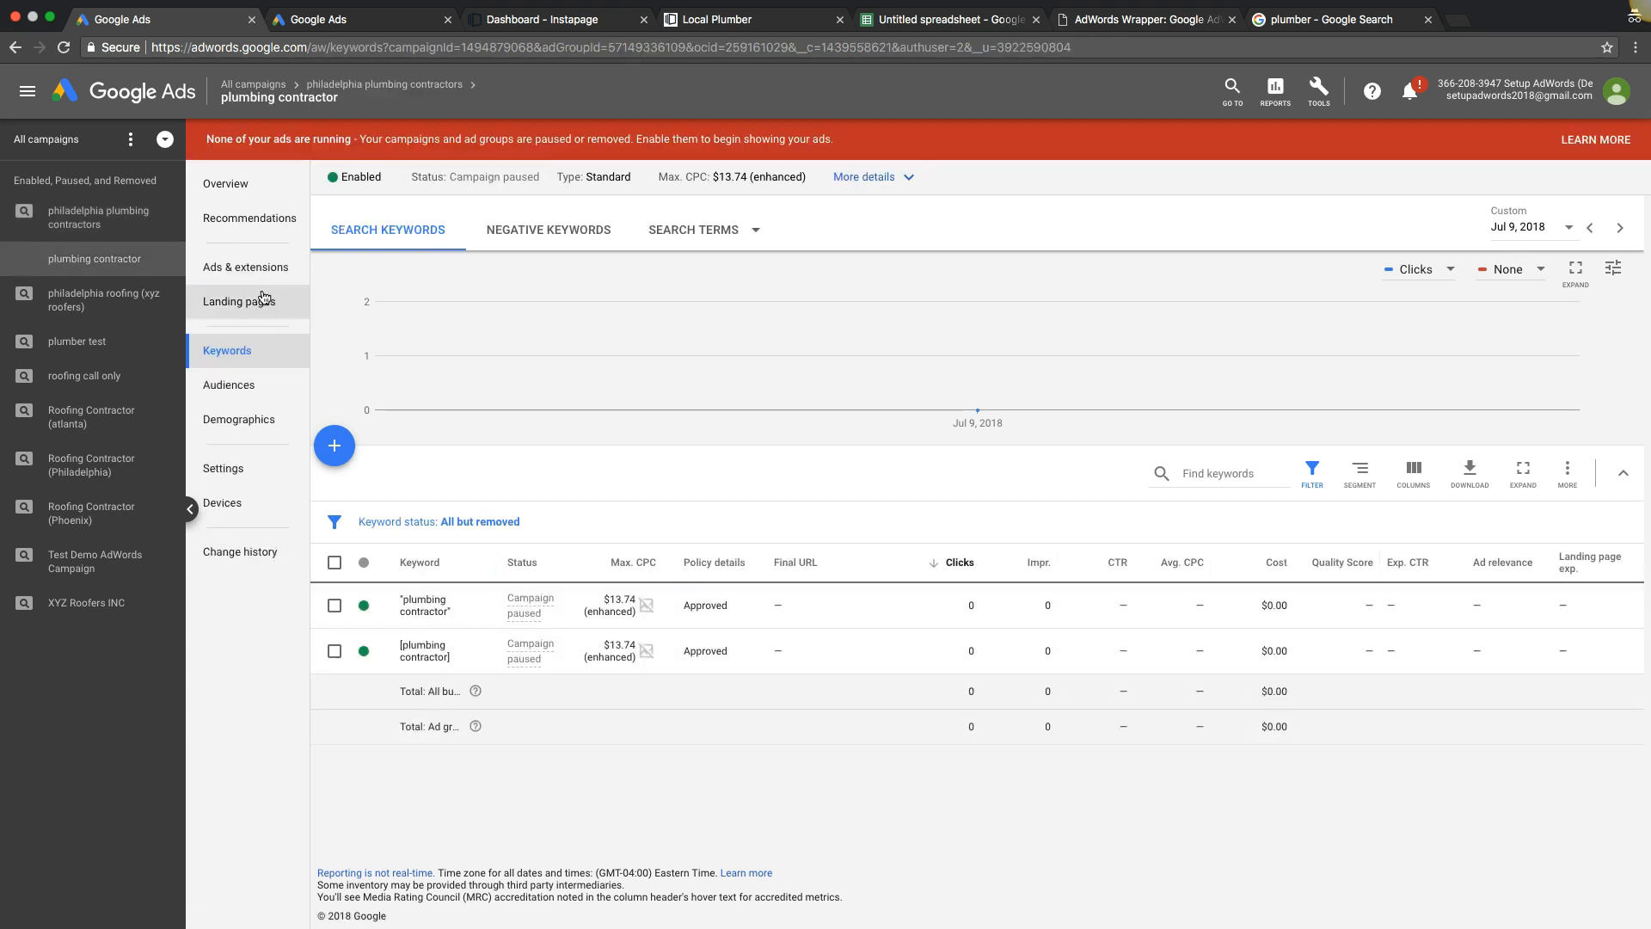
pyautogui.click(243, 274)
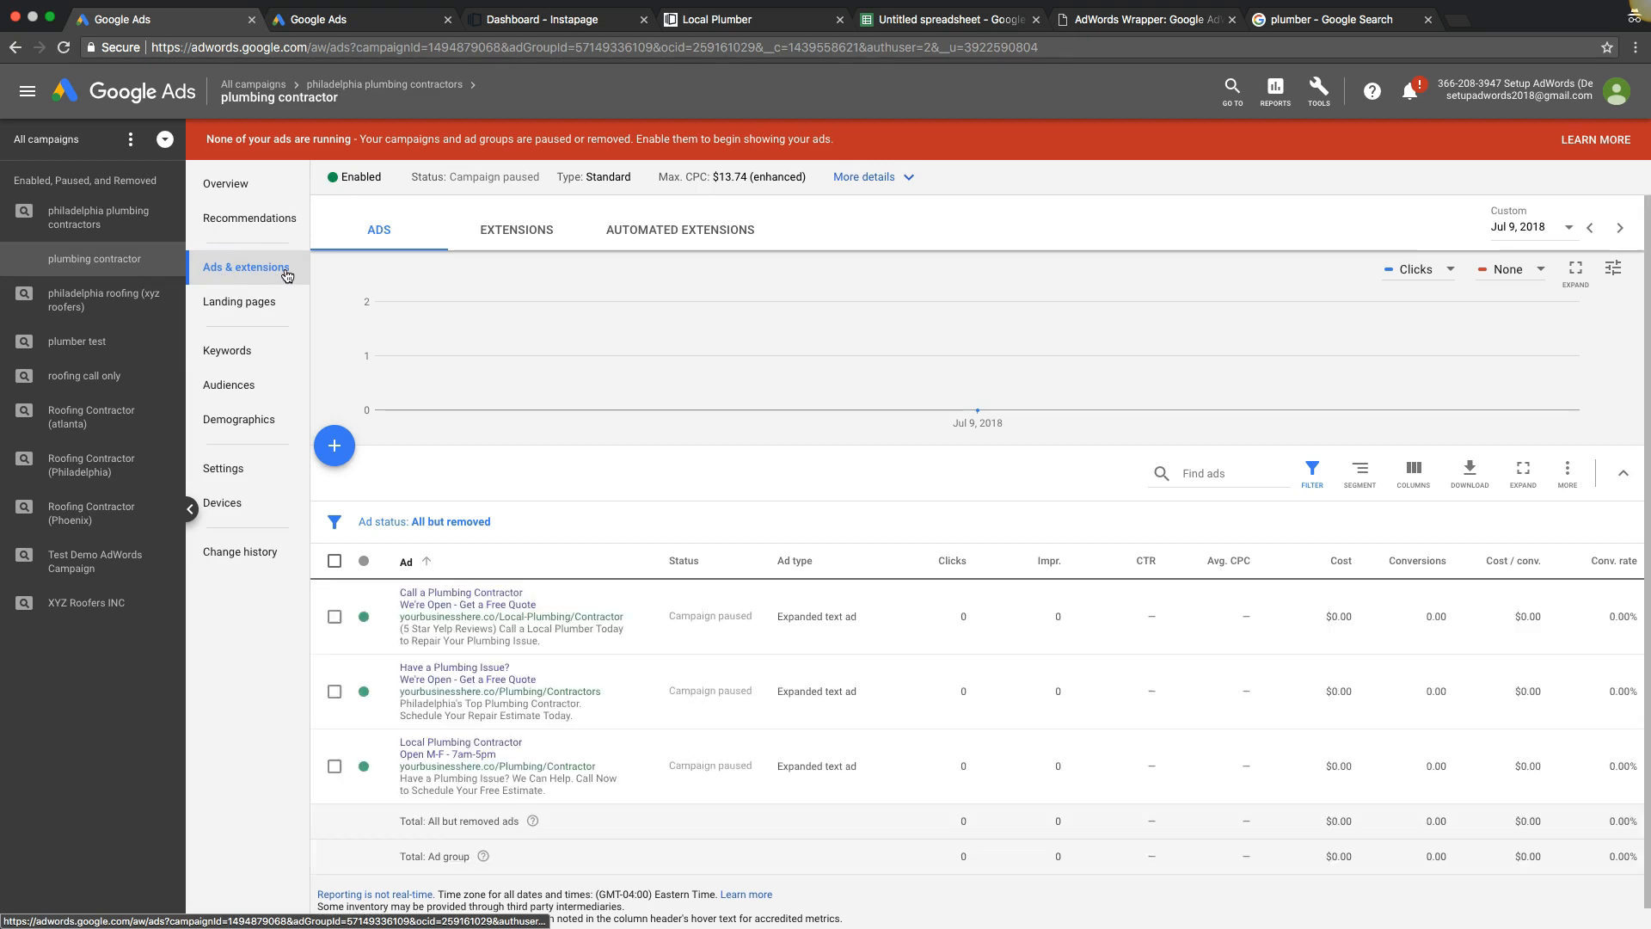
pyautogui.scroll(-1, 533, 741)
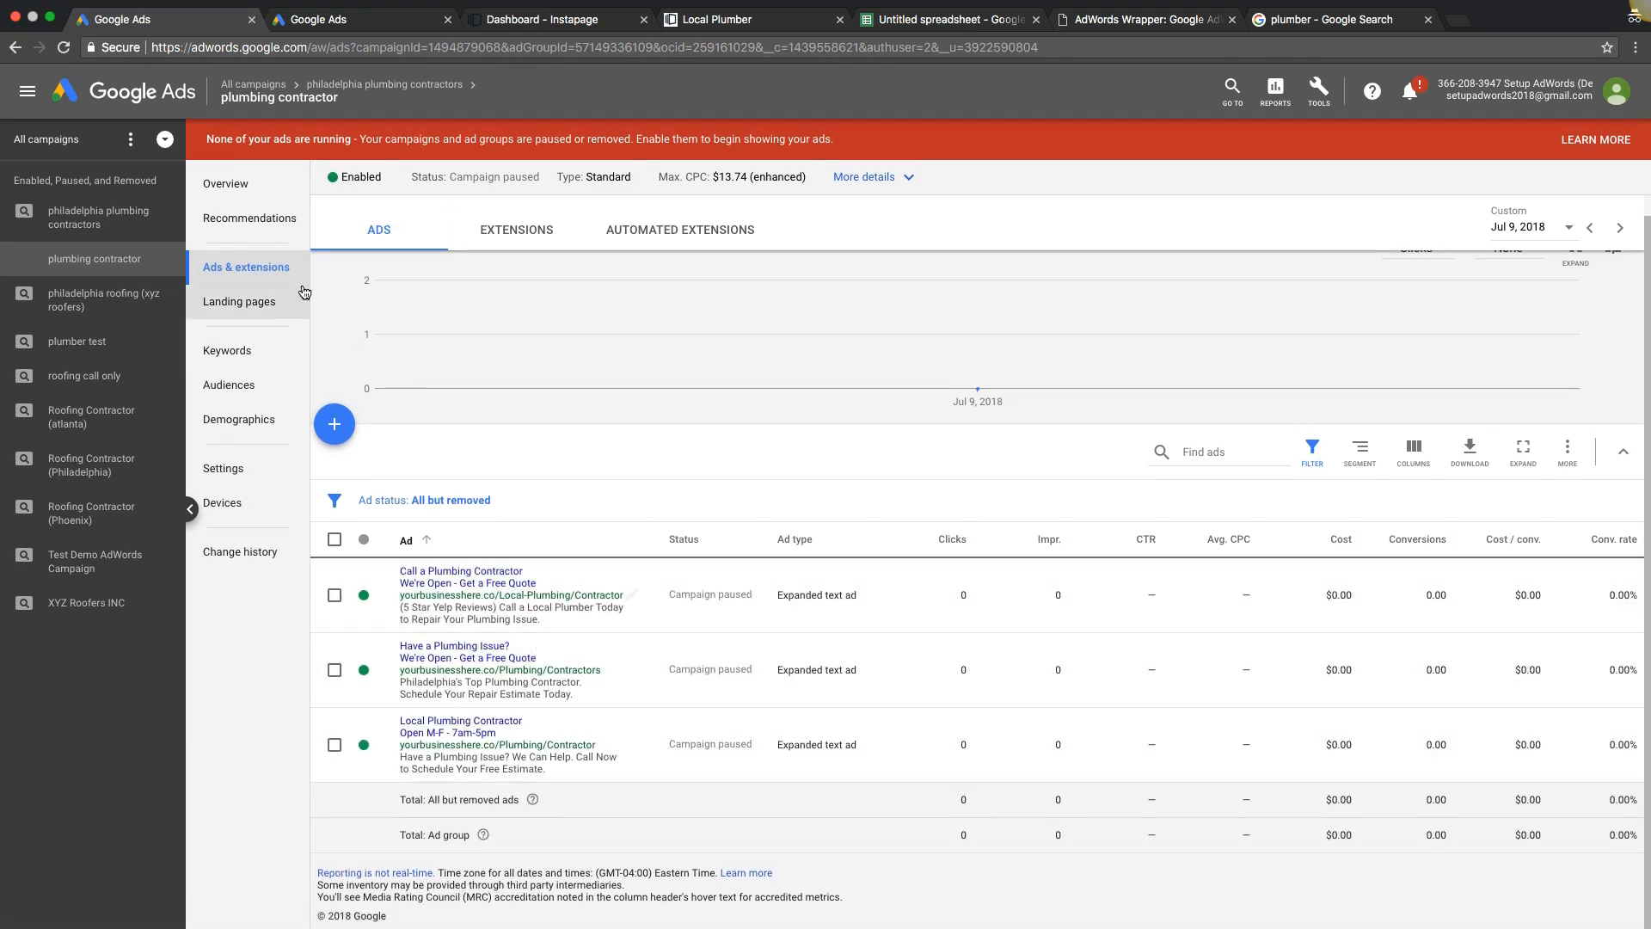
pyautogui.click(233, 356)
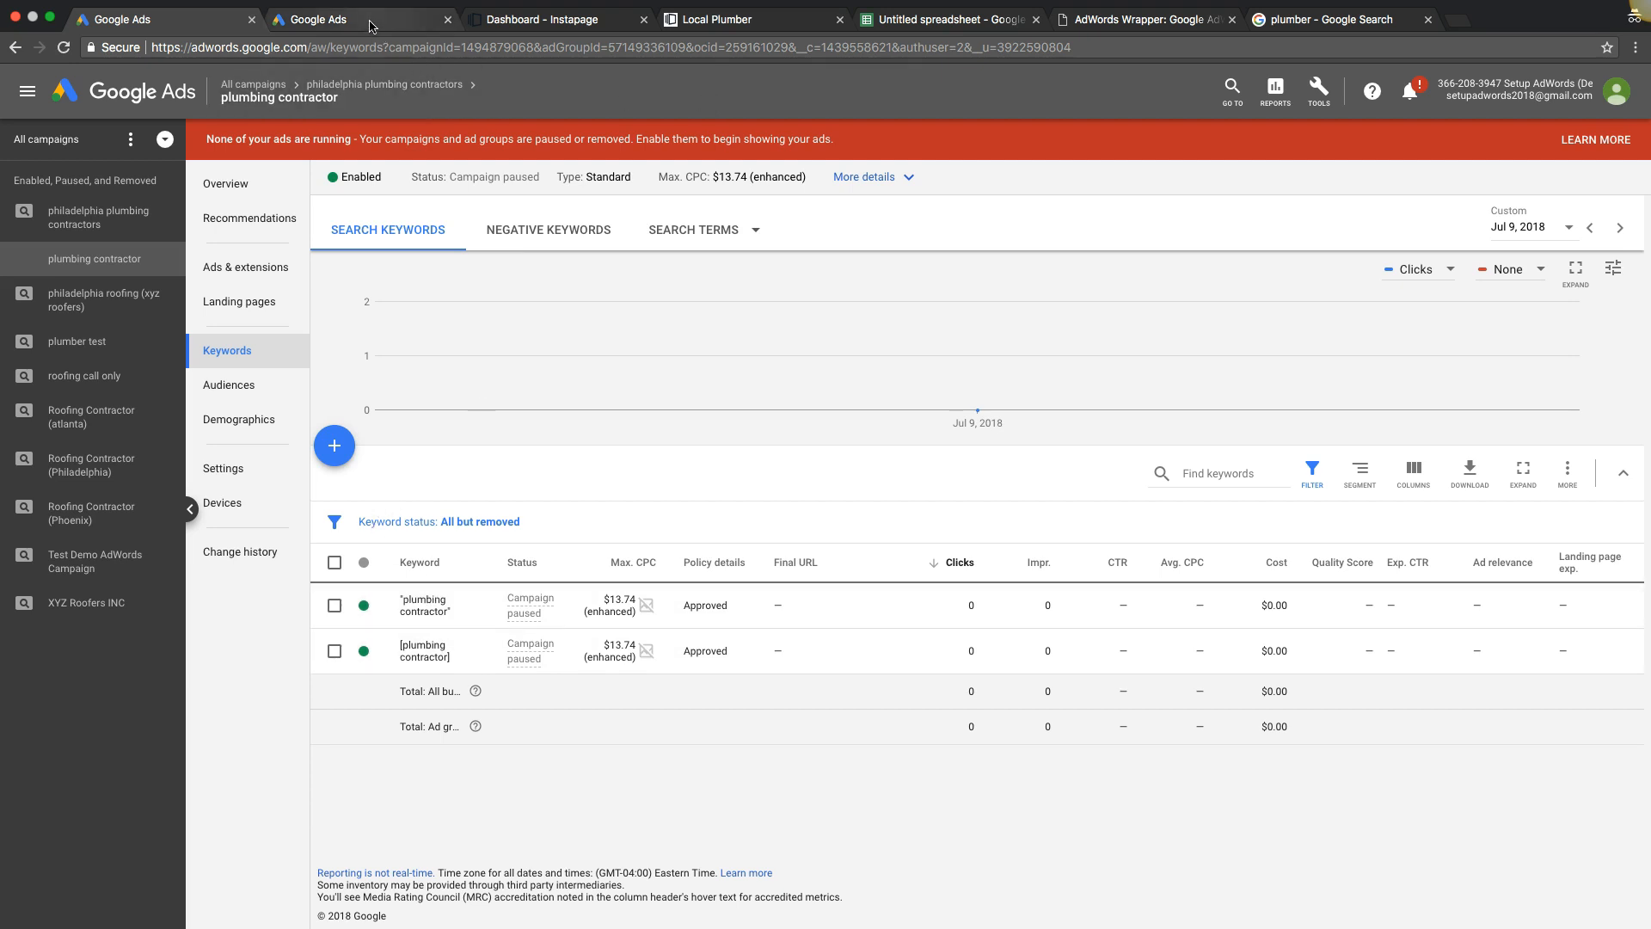
# Open Keyword Planner and find keyword ideas for plumbing contractor.
pyautogui.click(1322, 103)
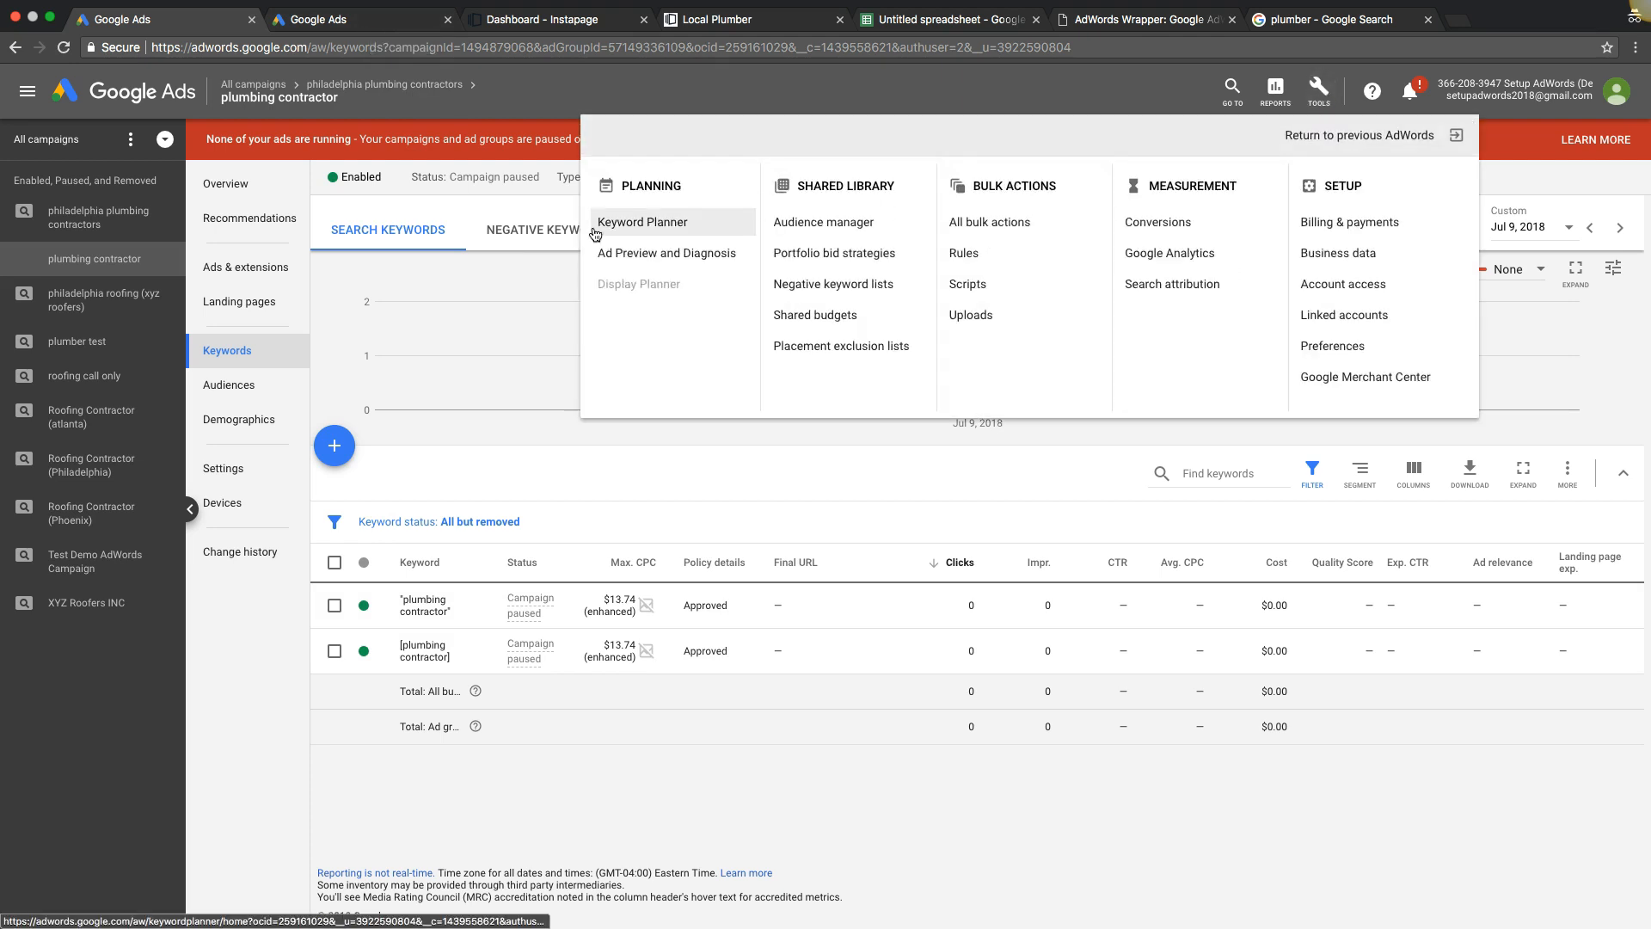
pyautogui.click(714, 783)
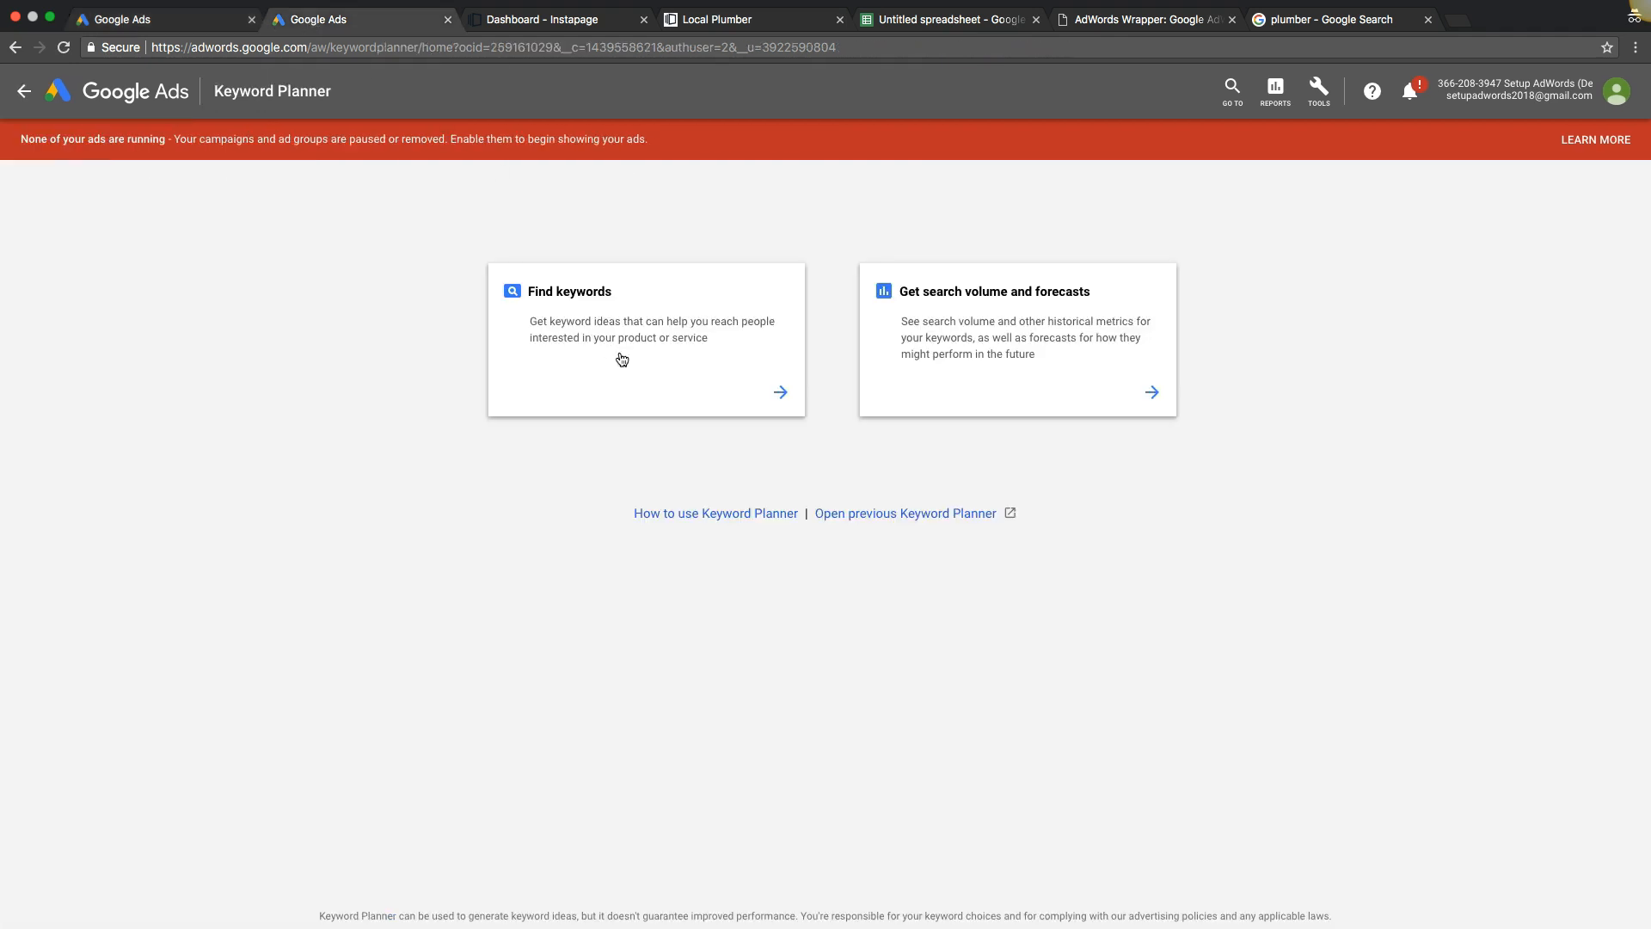
pyautogui.click(578, 315)
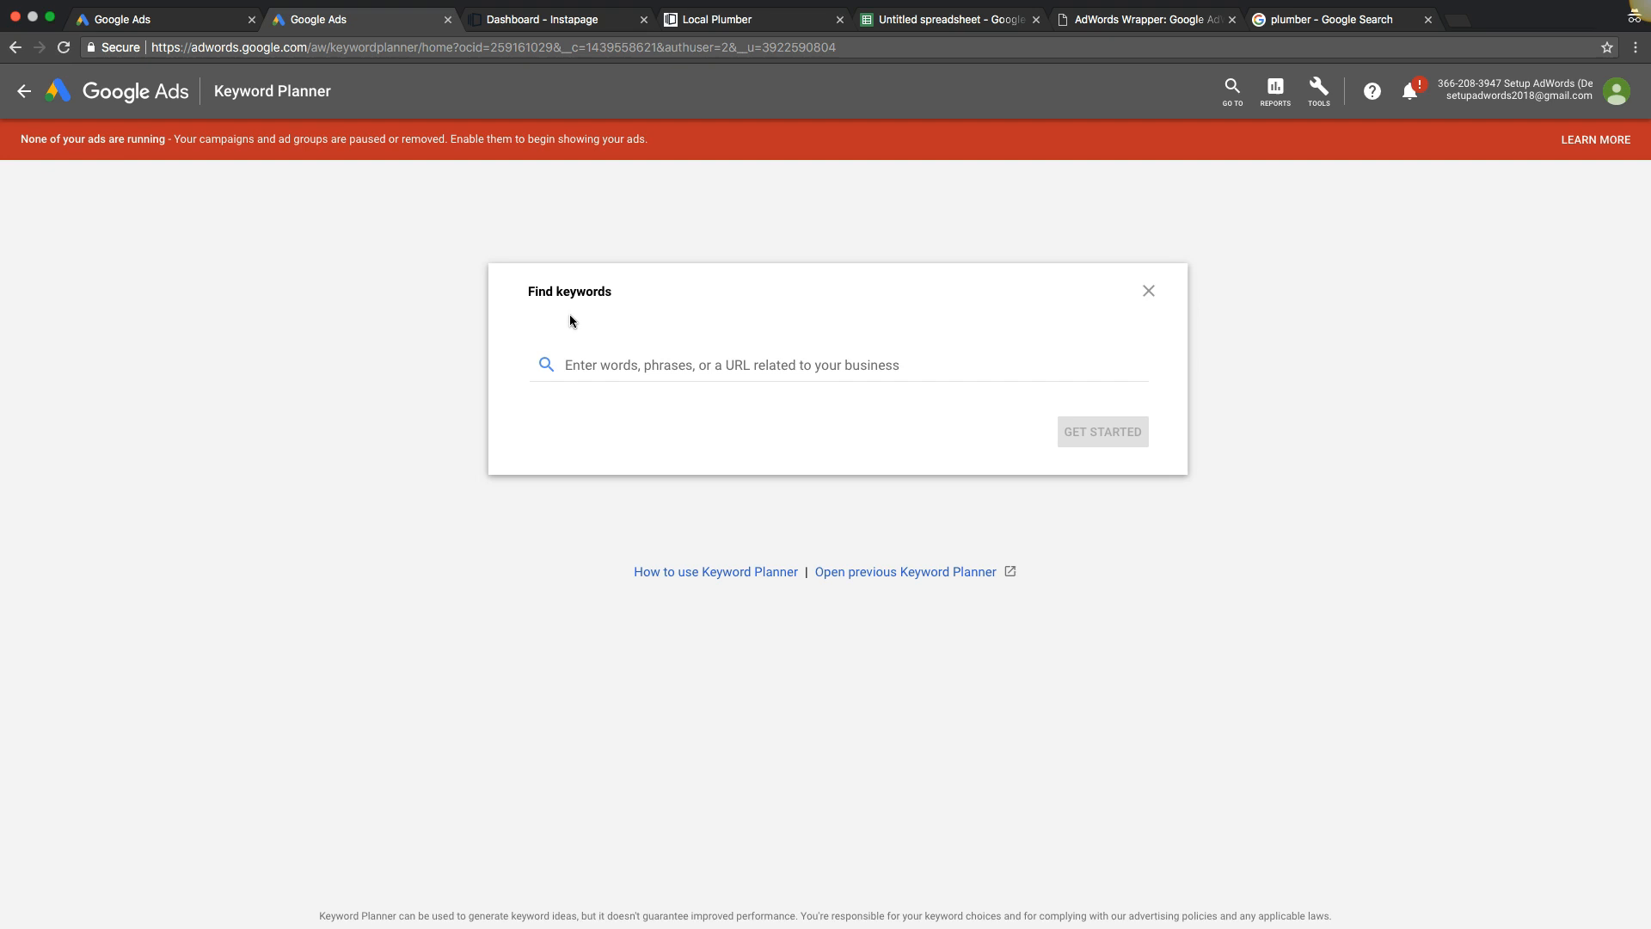
pyautogui.click(594, 372)
pyautogui.write('pl')
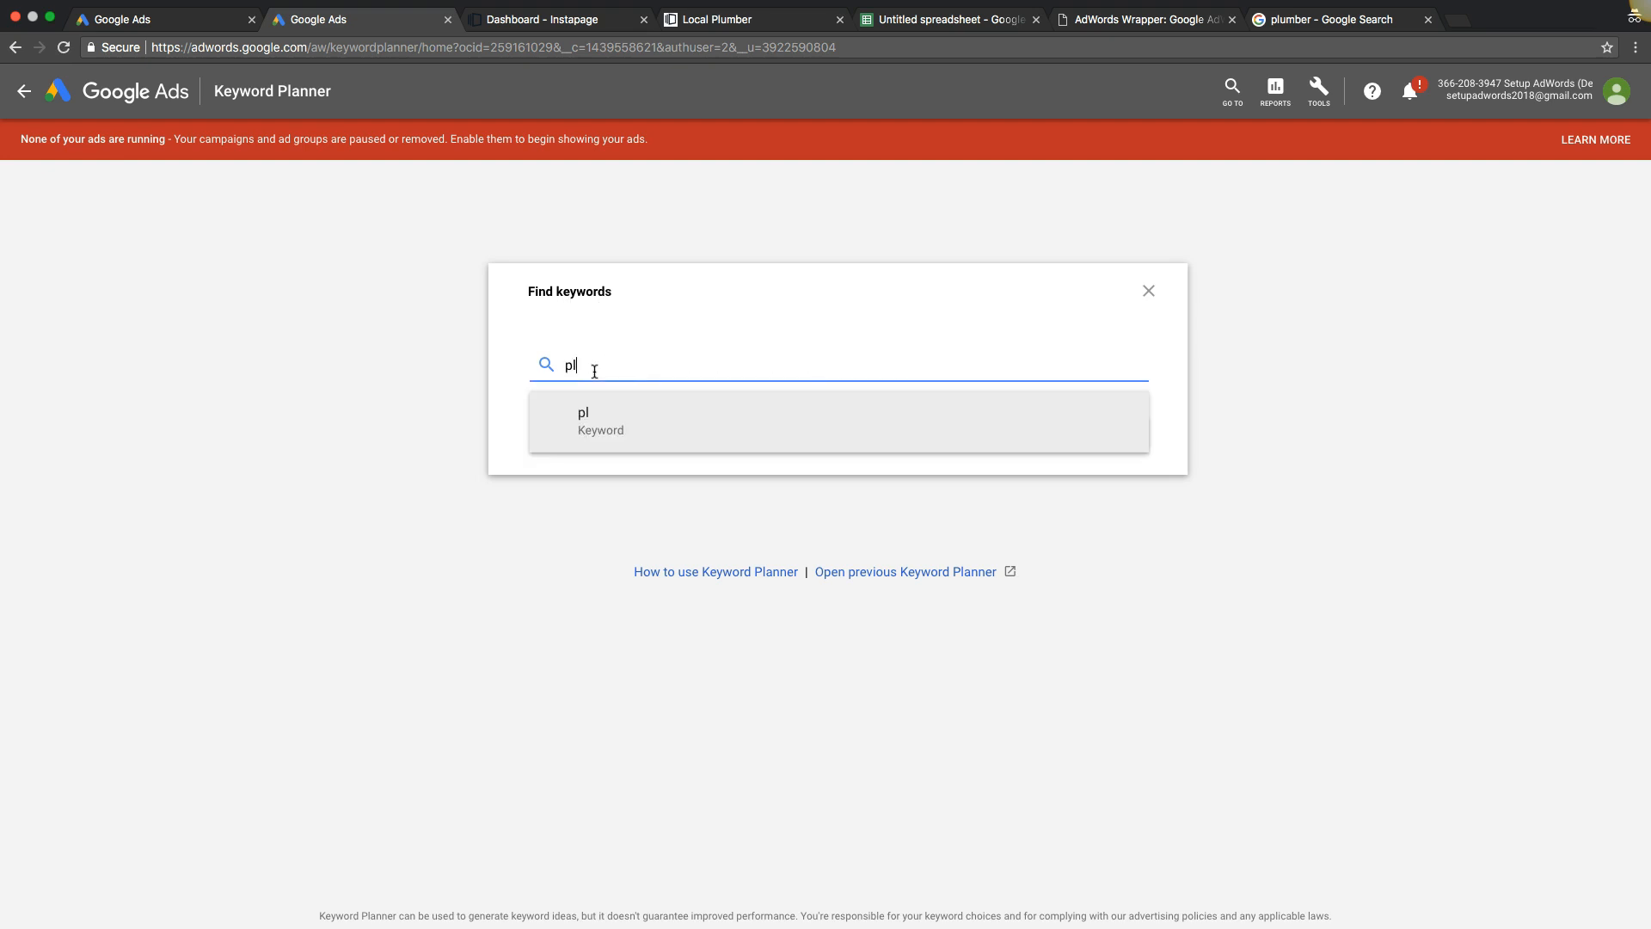
pyautogui.write('umbing contractor')
pyautogui.press('Return')
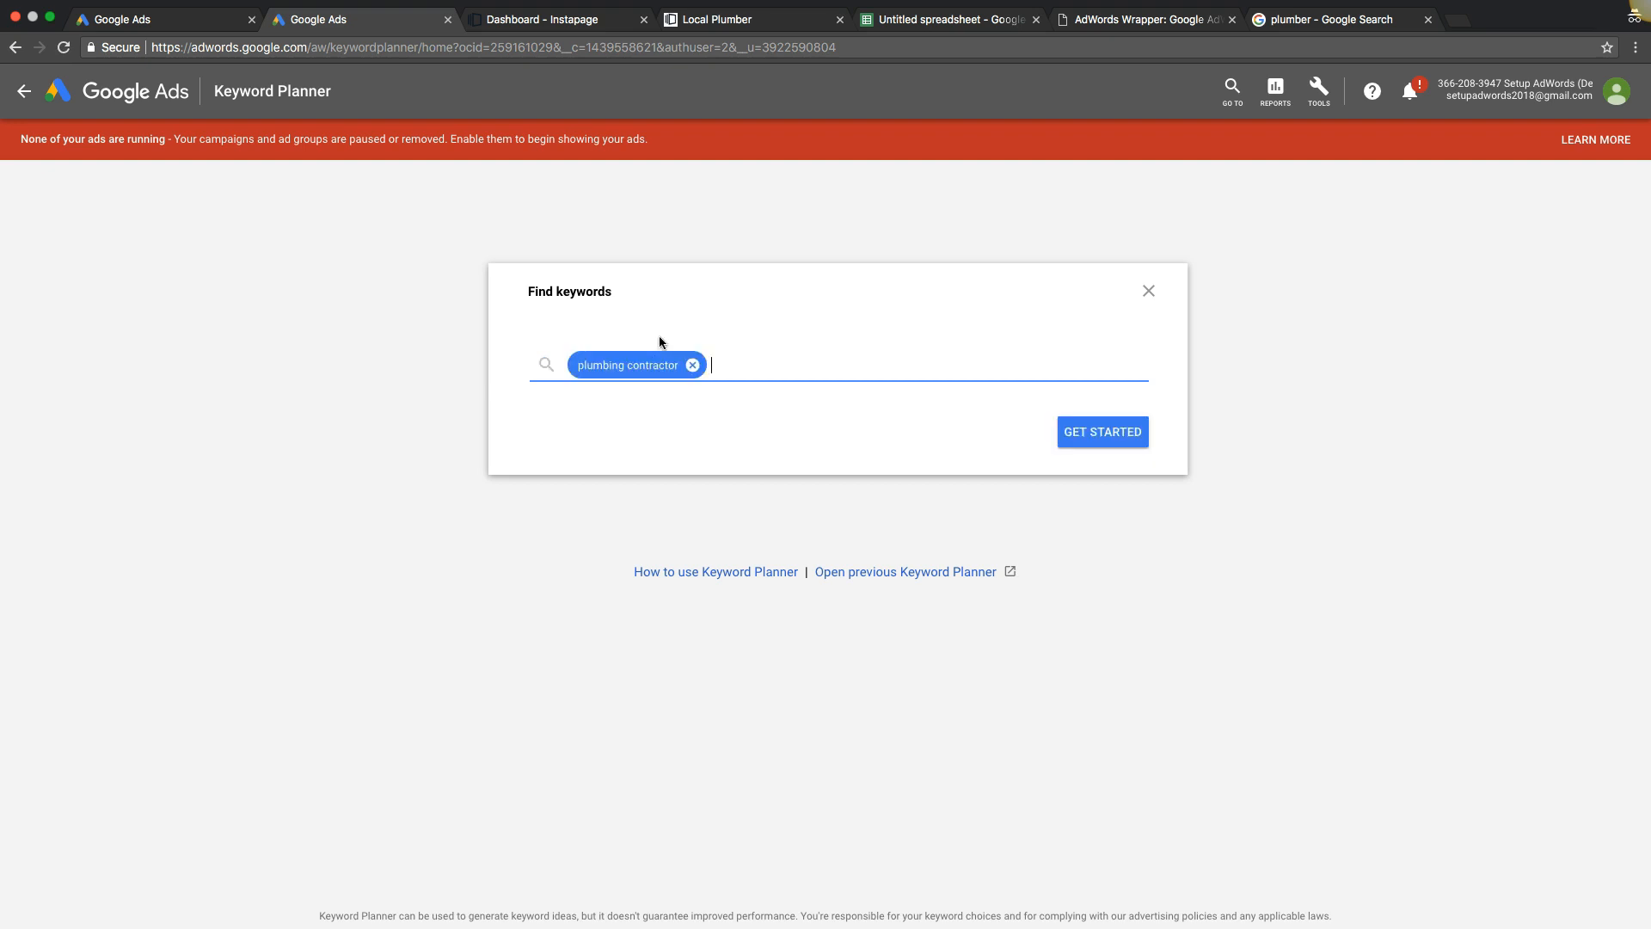
pyautogui.click(1094, 434)
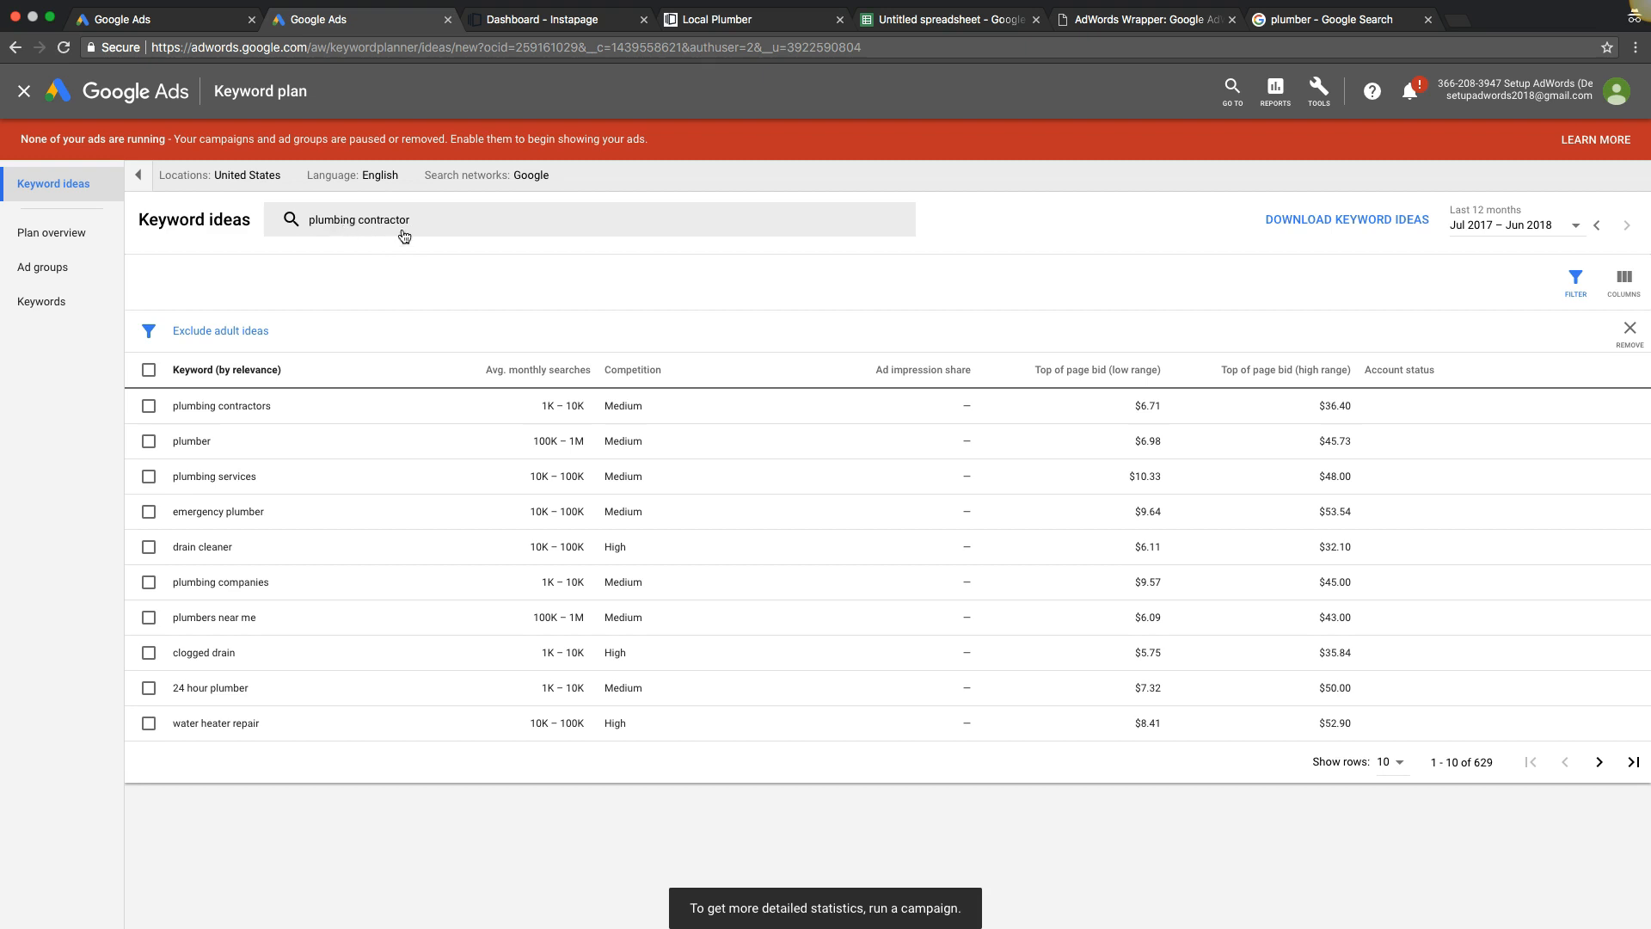
# Filter the keyword ideas to keyword text containing plumbing contractor and show 500 rows.
pyautogui.click(1576, 279)
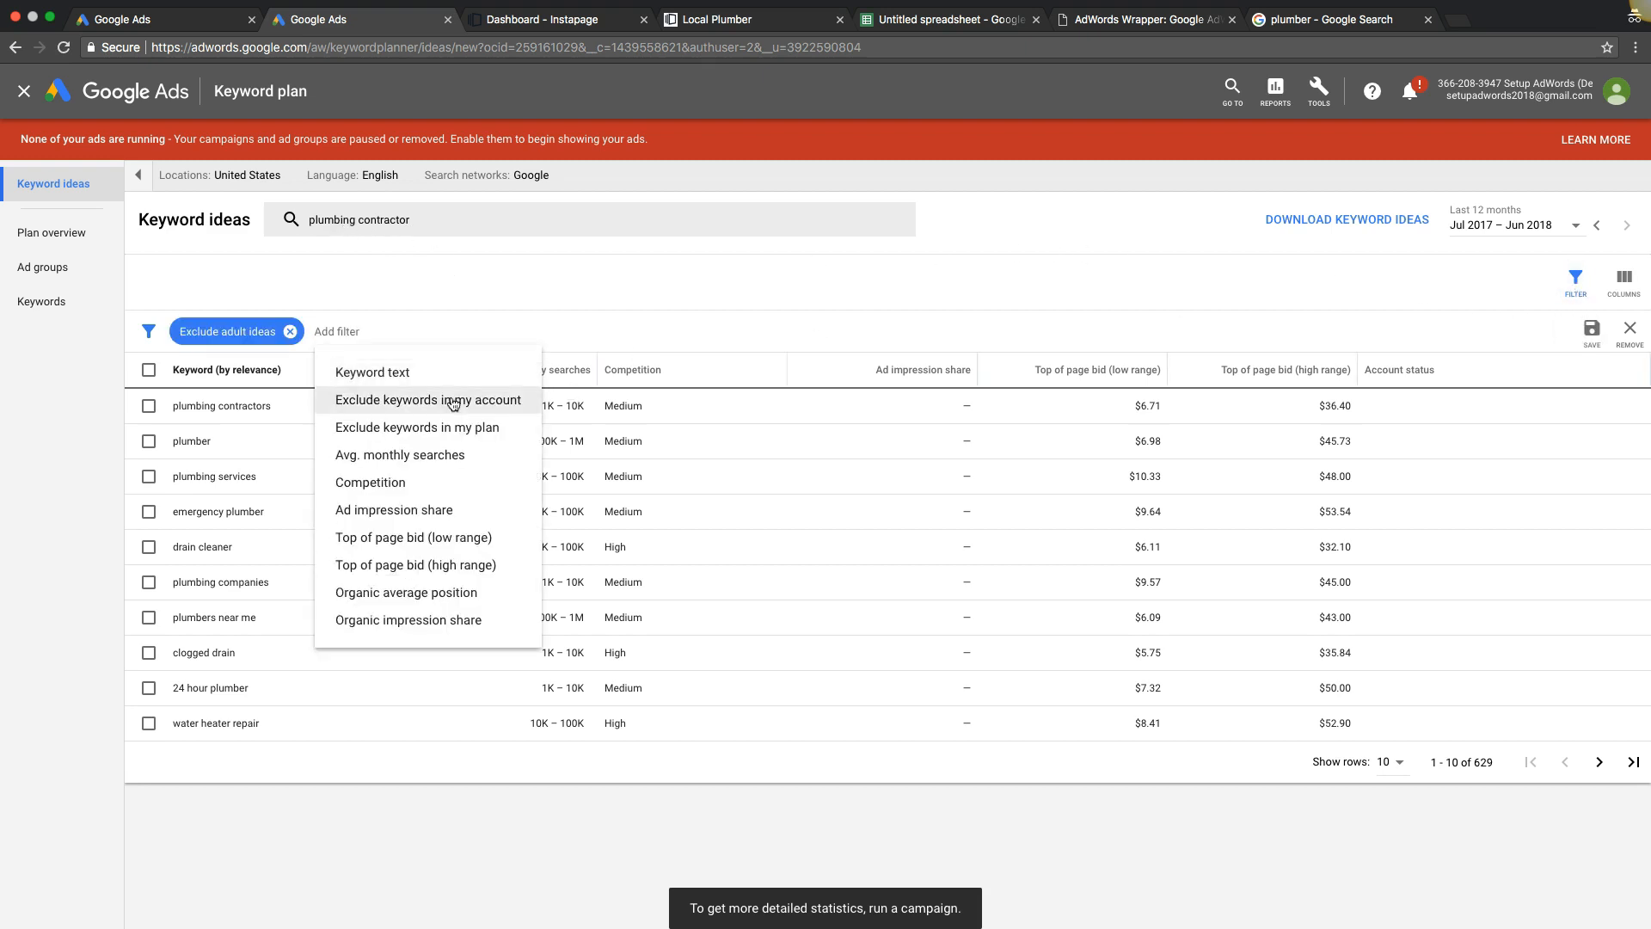
pyautogui.click(361, 373)
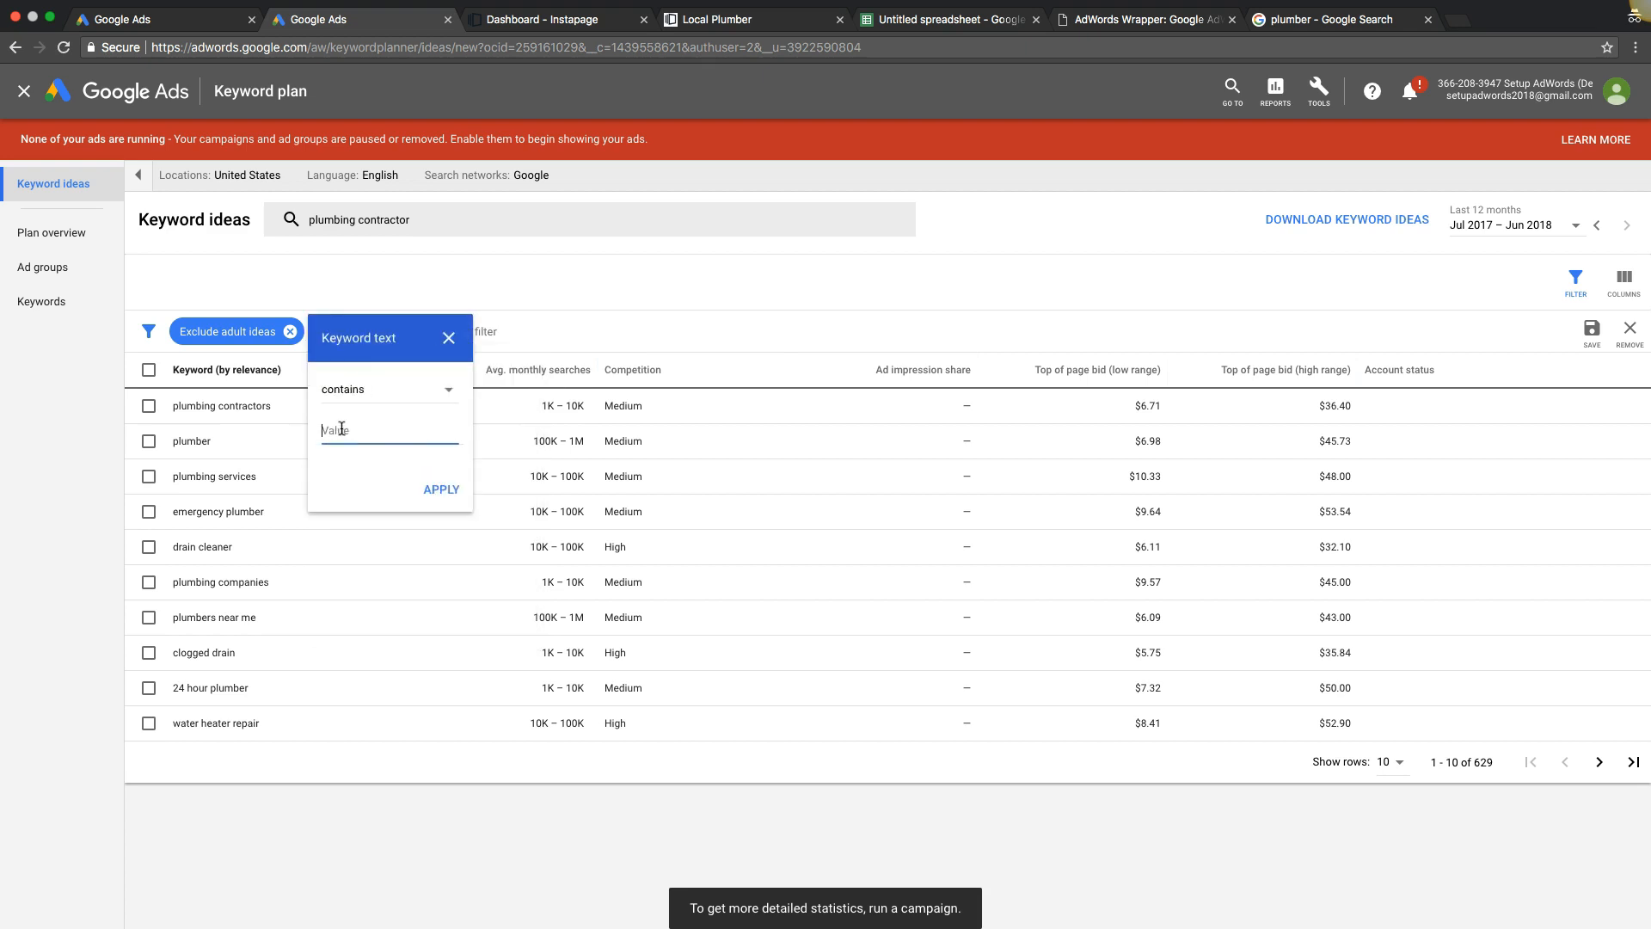
pyautogui.write('plumbing contractor')
pyautogui.click(440, 488)
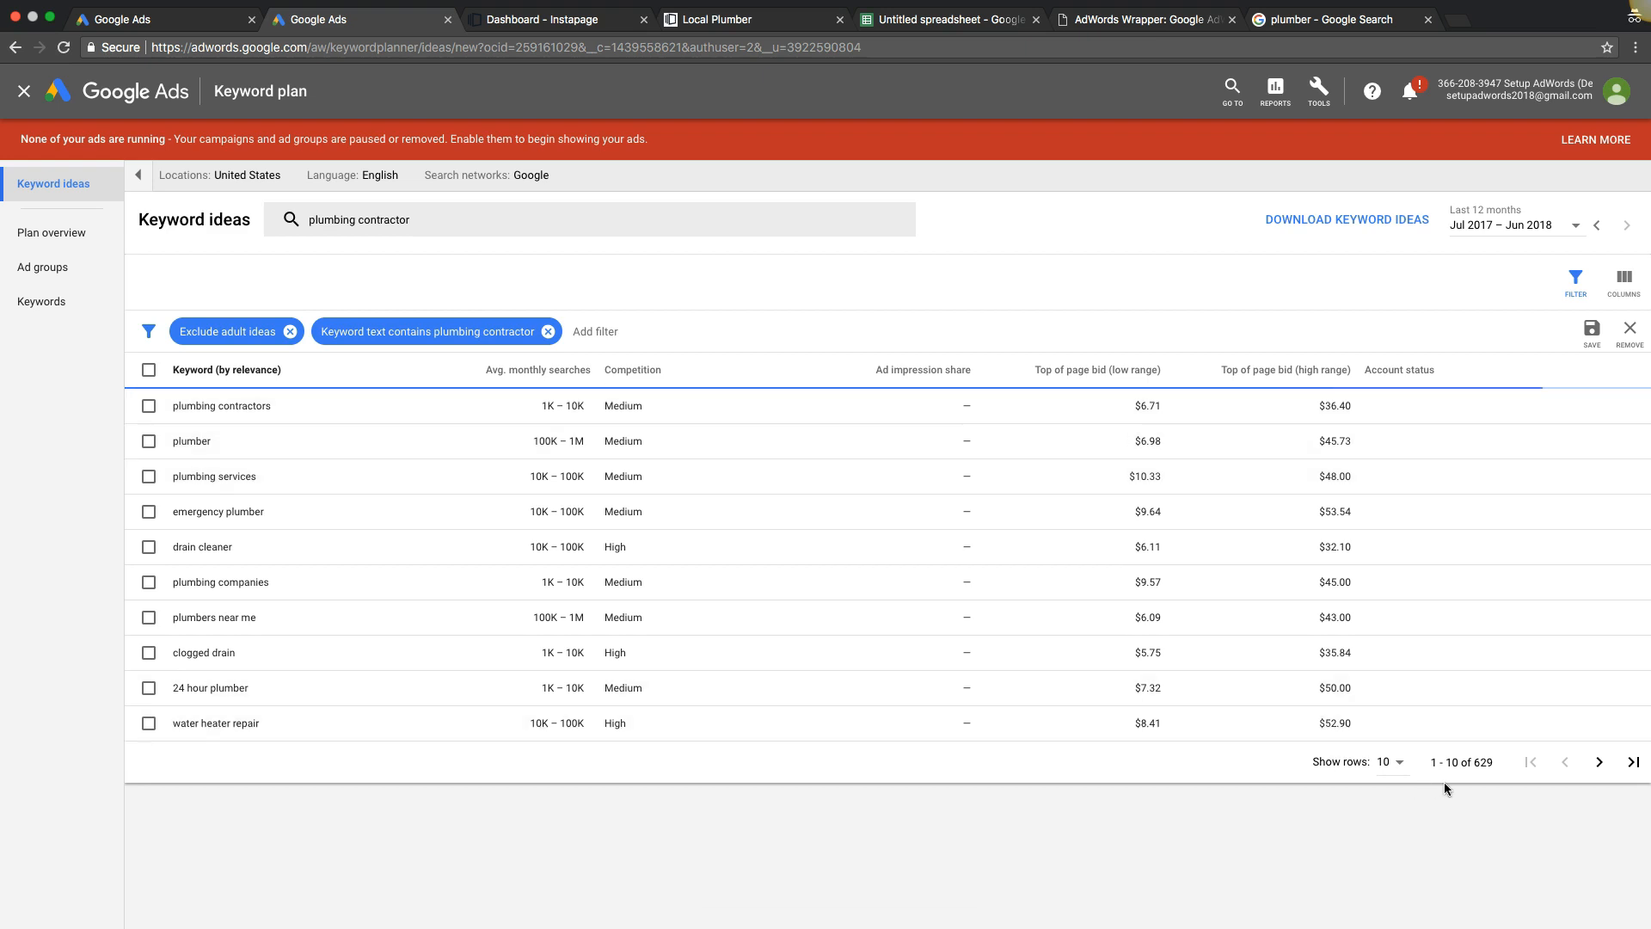
pyautogui.click(1407, 766)
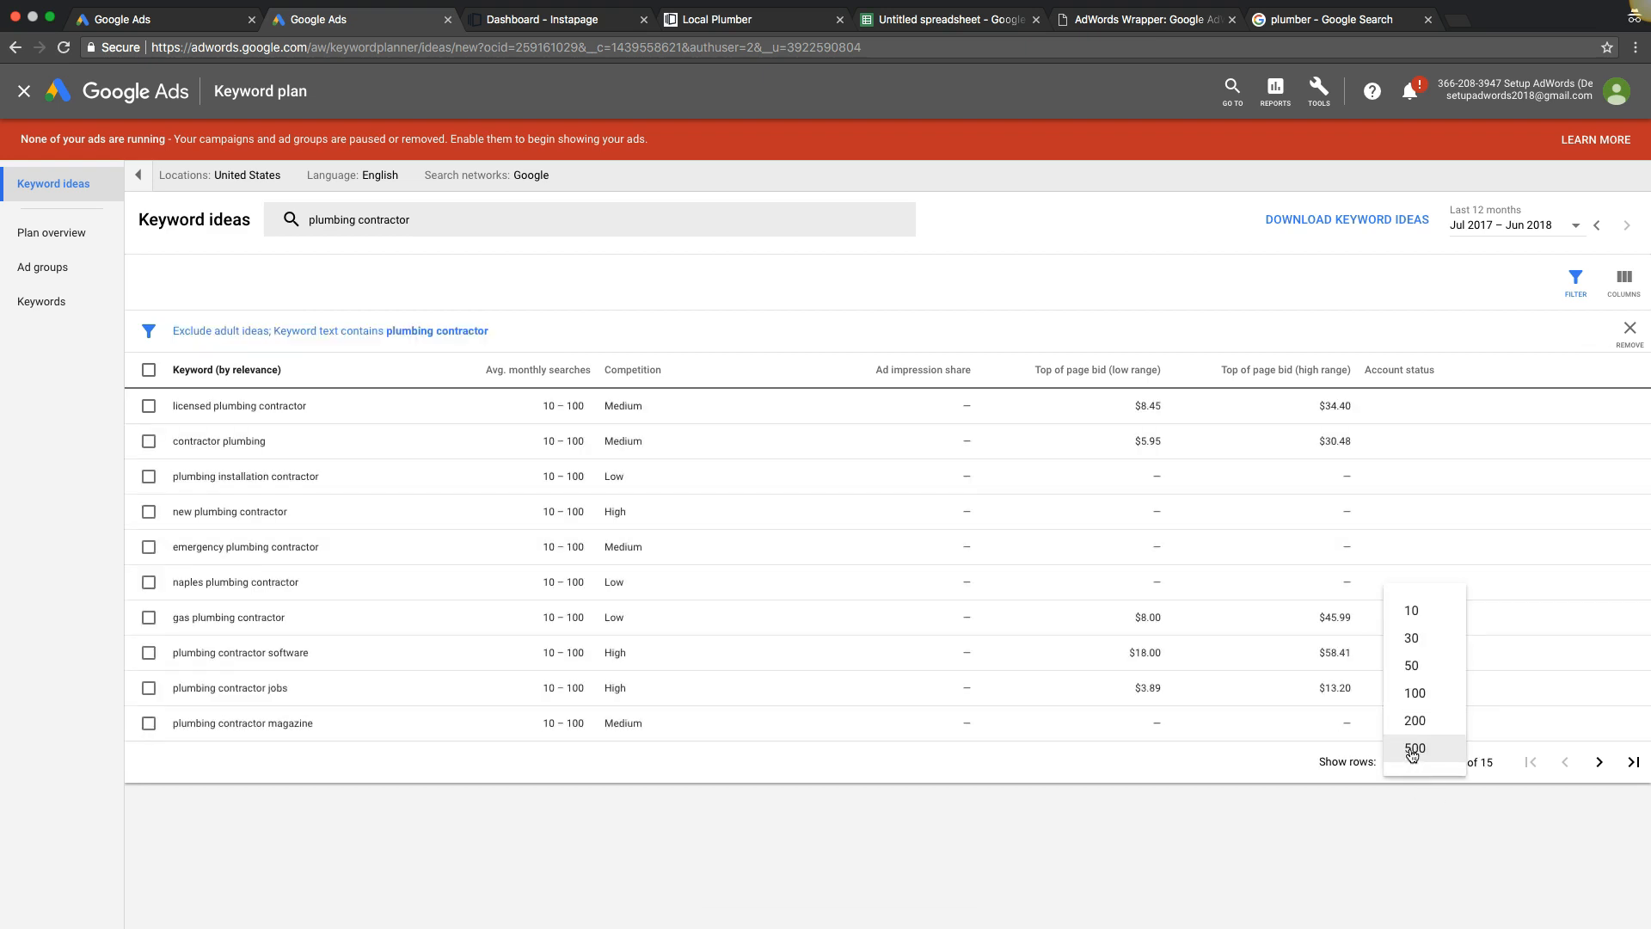
pyautogui.click(1414, 748)
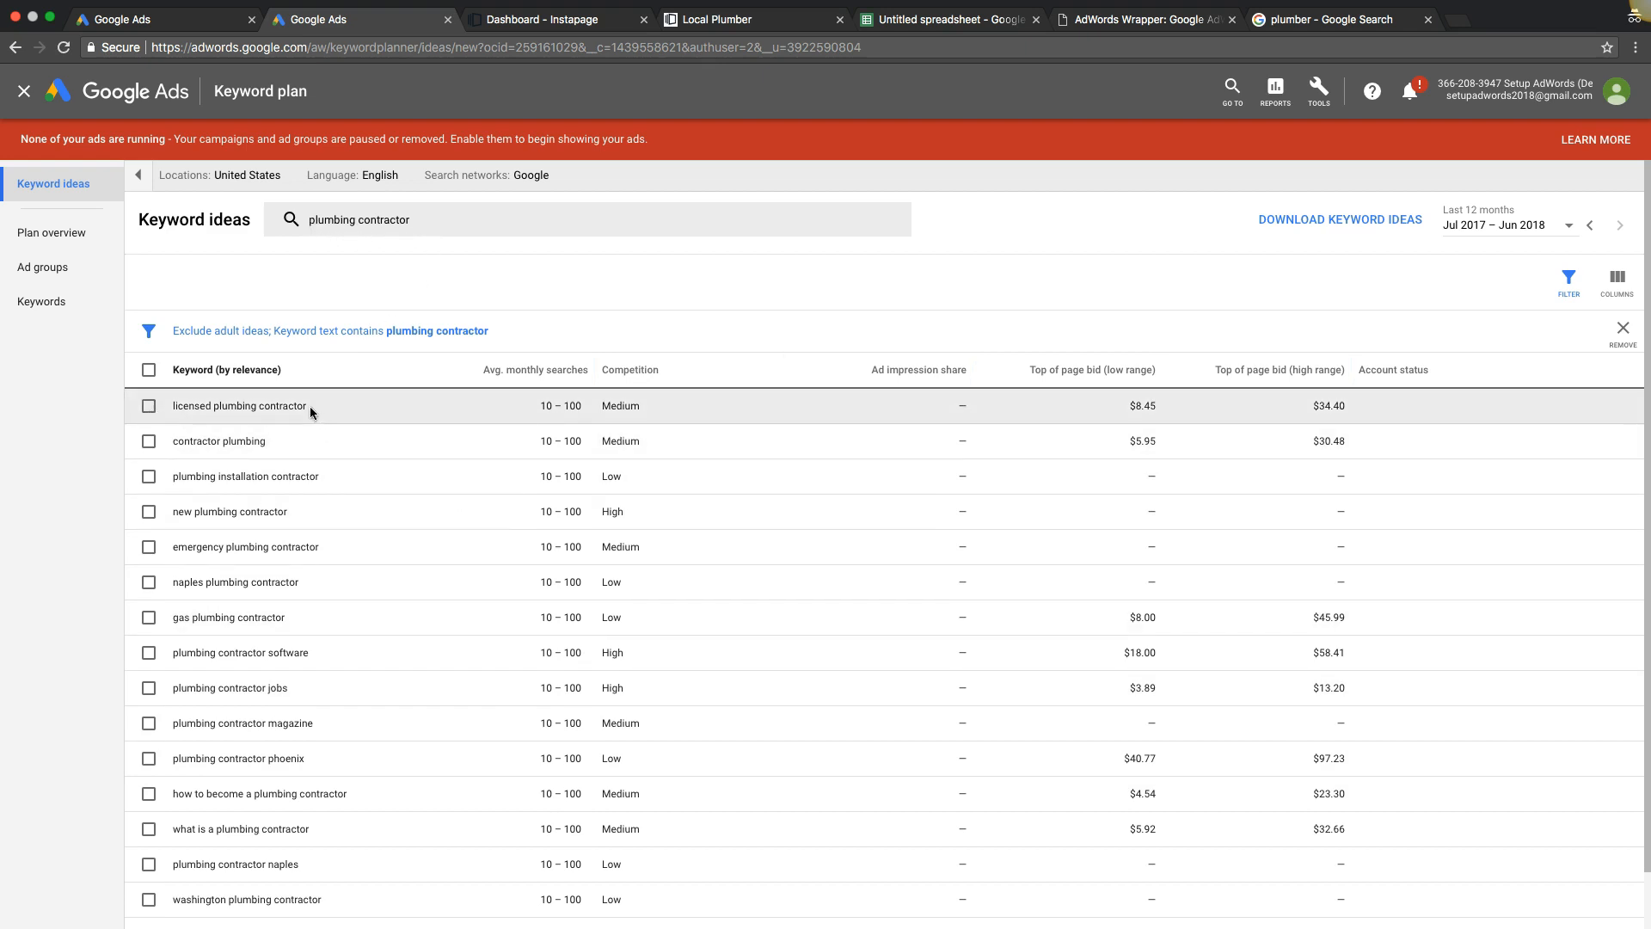
# Switch to the untitled Google Sheets spreadsheet and rename it philadelphia plumbing contractor.
pyautogui.moveTo(307, 406); pyautogui.dragTo(225, 404)
pyautogui.click(922, 21)
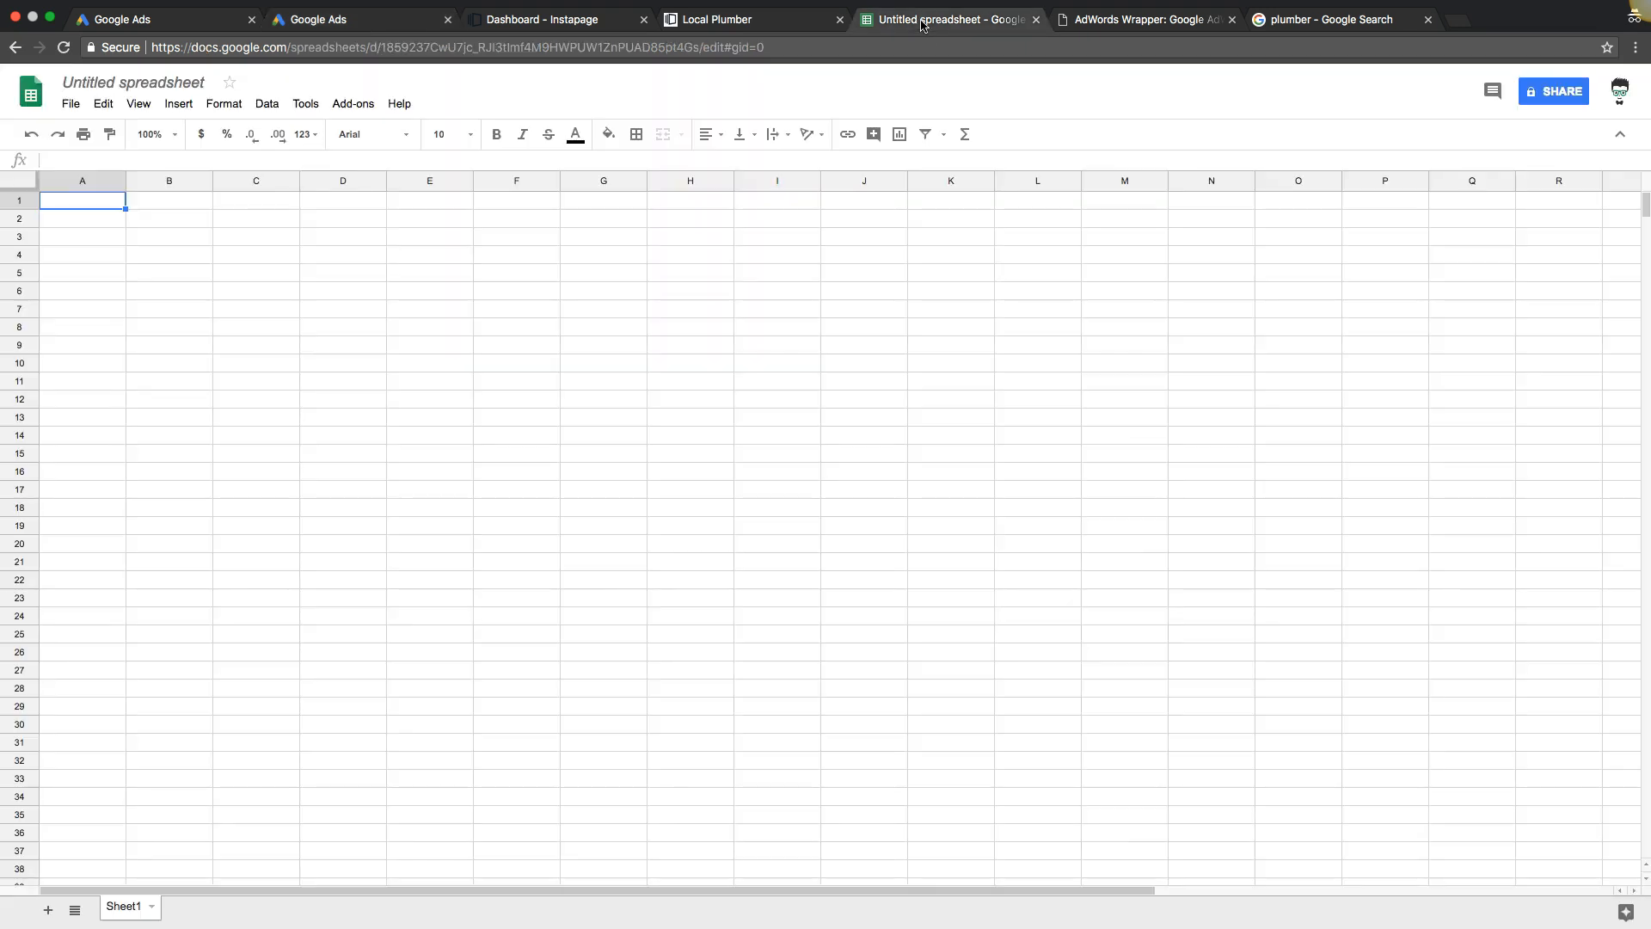
pyautogui.click(109, 81)
pyautogui.write('p')
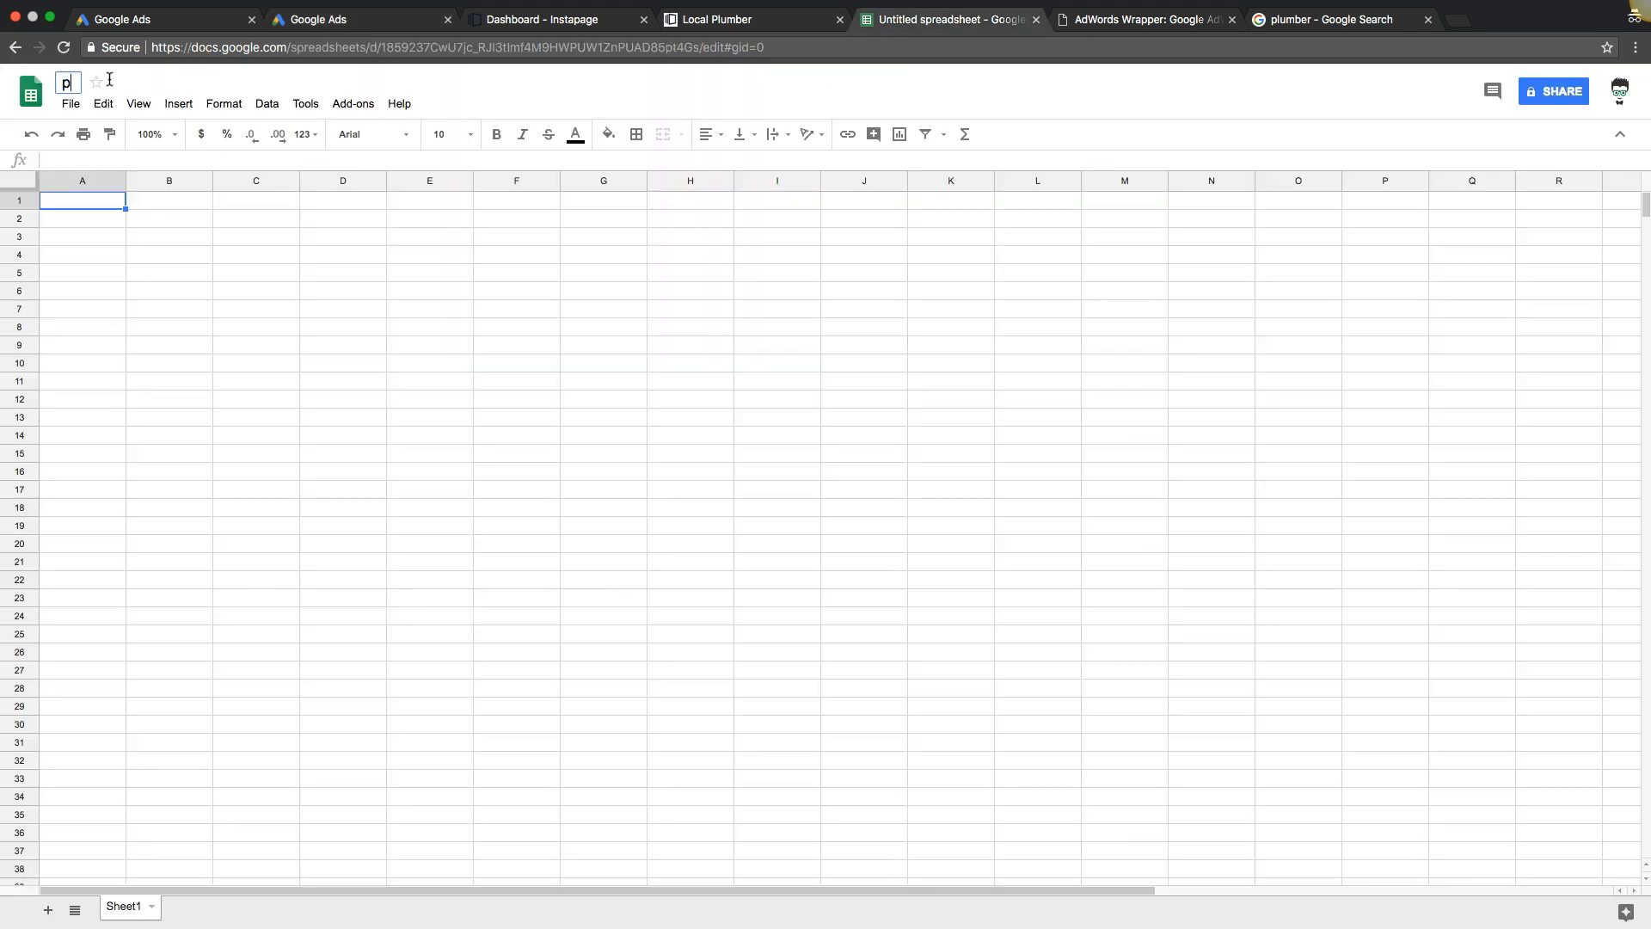
pyautogui.write('hiladelphia')
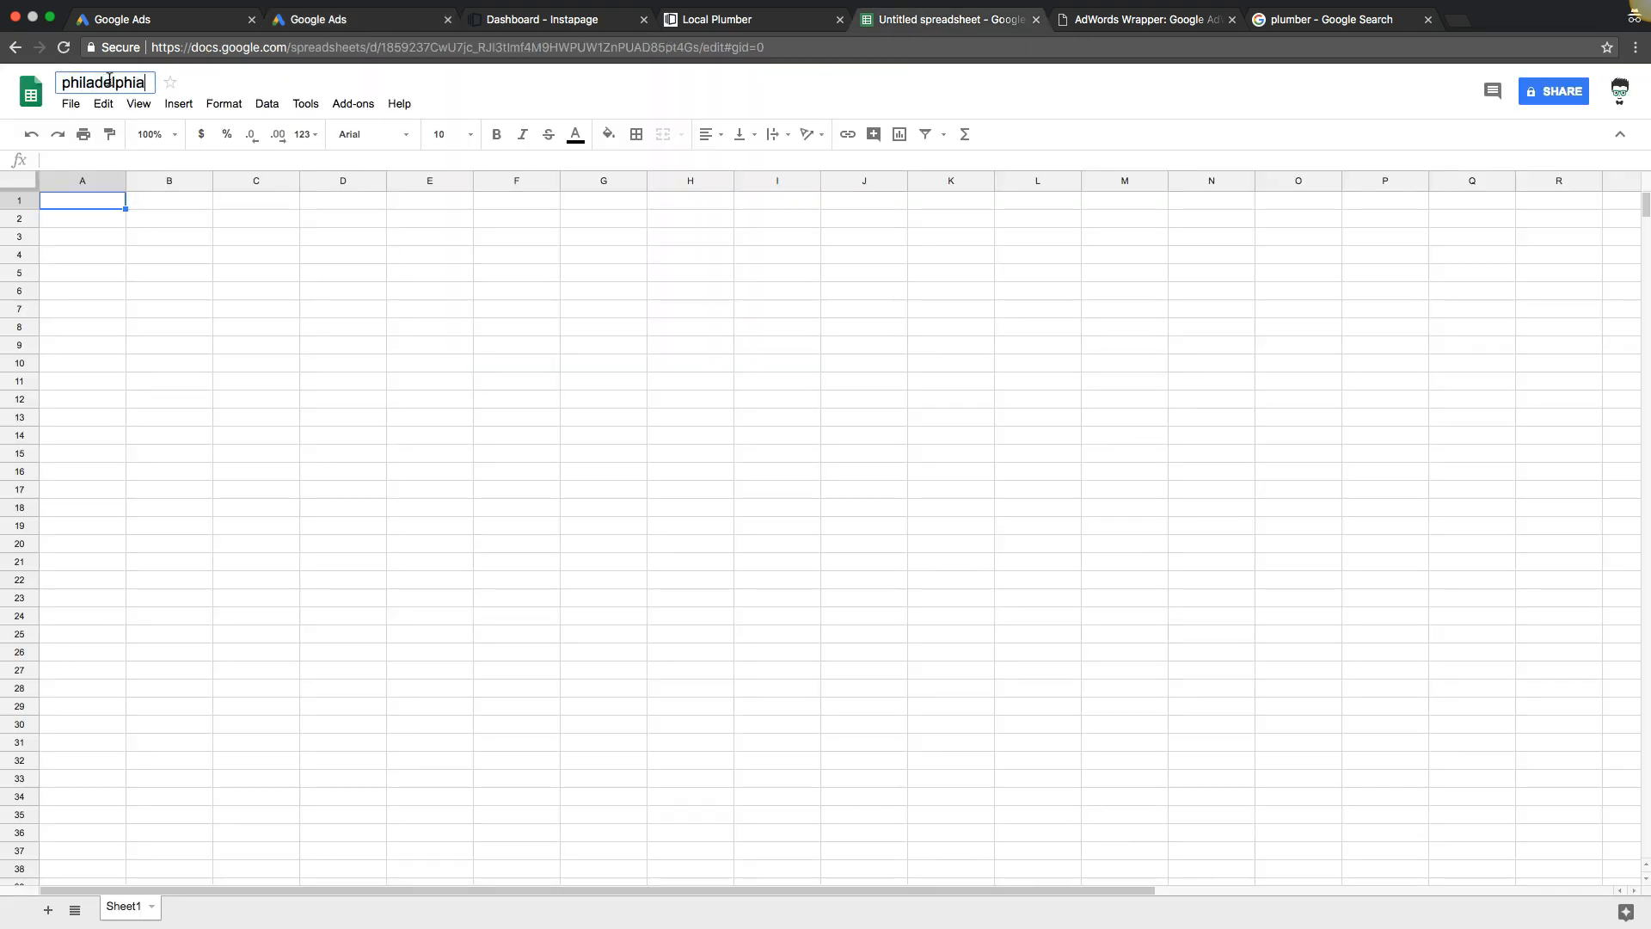
pyautogui.write(' plumbing contractor')
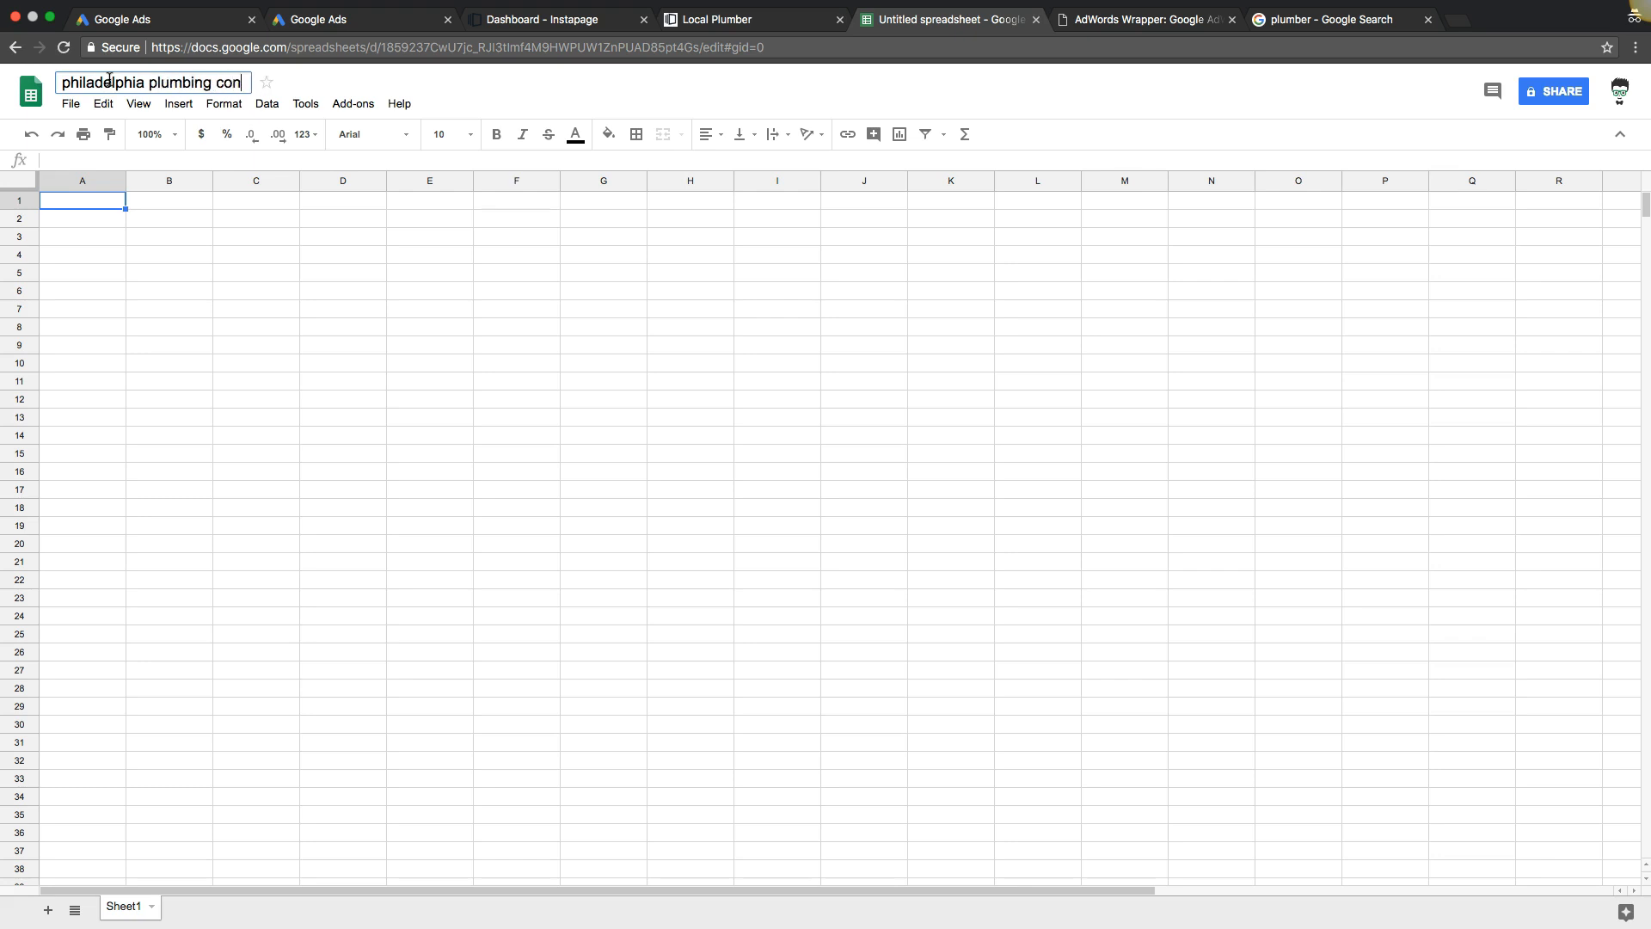
pyautogui.click(87, 273)
# Enter plumbing contractor in cell A1 and widen column A to about twice its width.
pyautogui.click(85, 203)
pyautogui.write('plumbing contractor')
pyautogui.moveTo(126, 182); pyautogui.dragTo(214, 184)
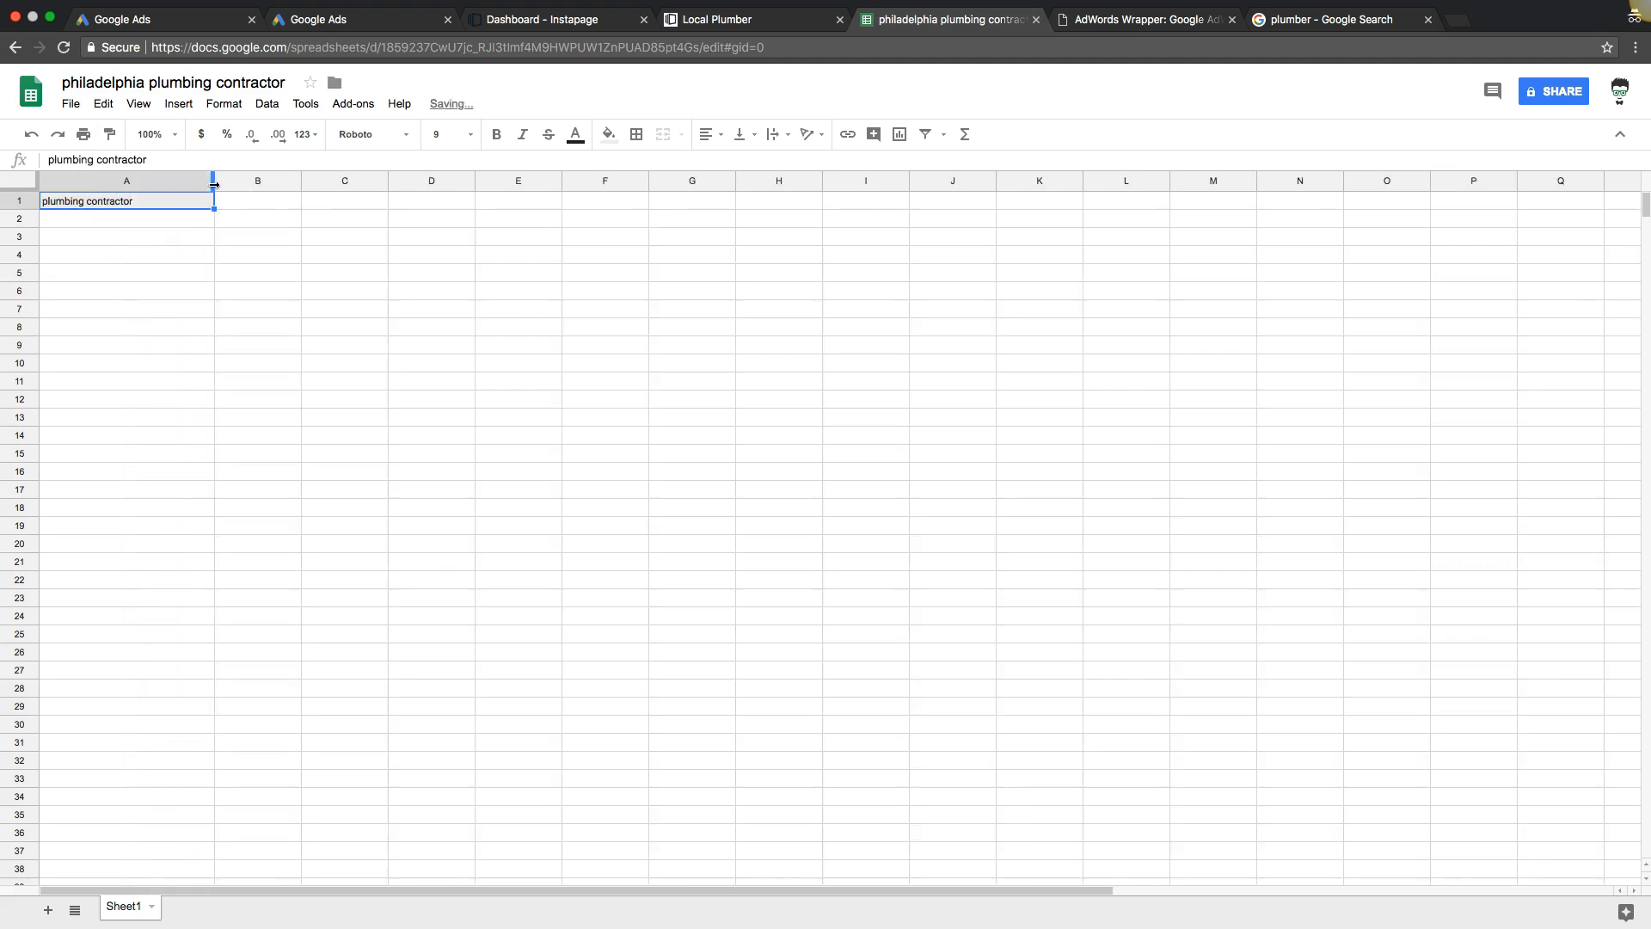
# Copy the keyword licensed plumbing contractor from the Keyword Planner ideas into cell A3 of the spreadsheet.
pyautogui.click(115, 237)
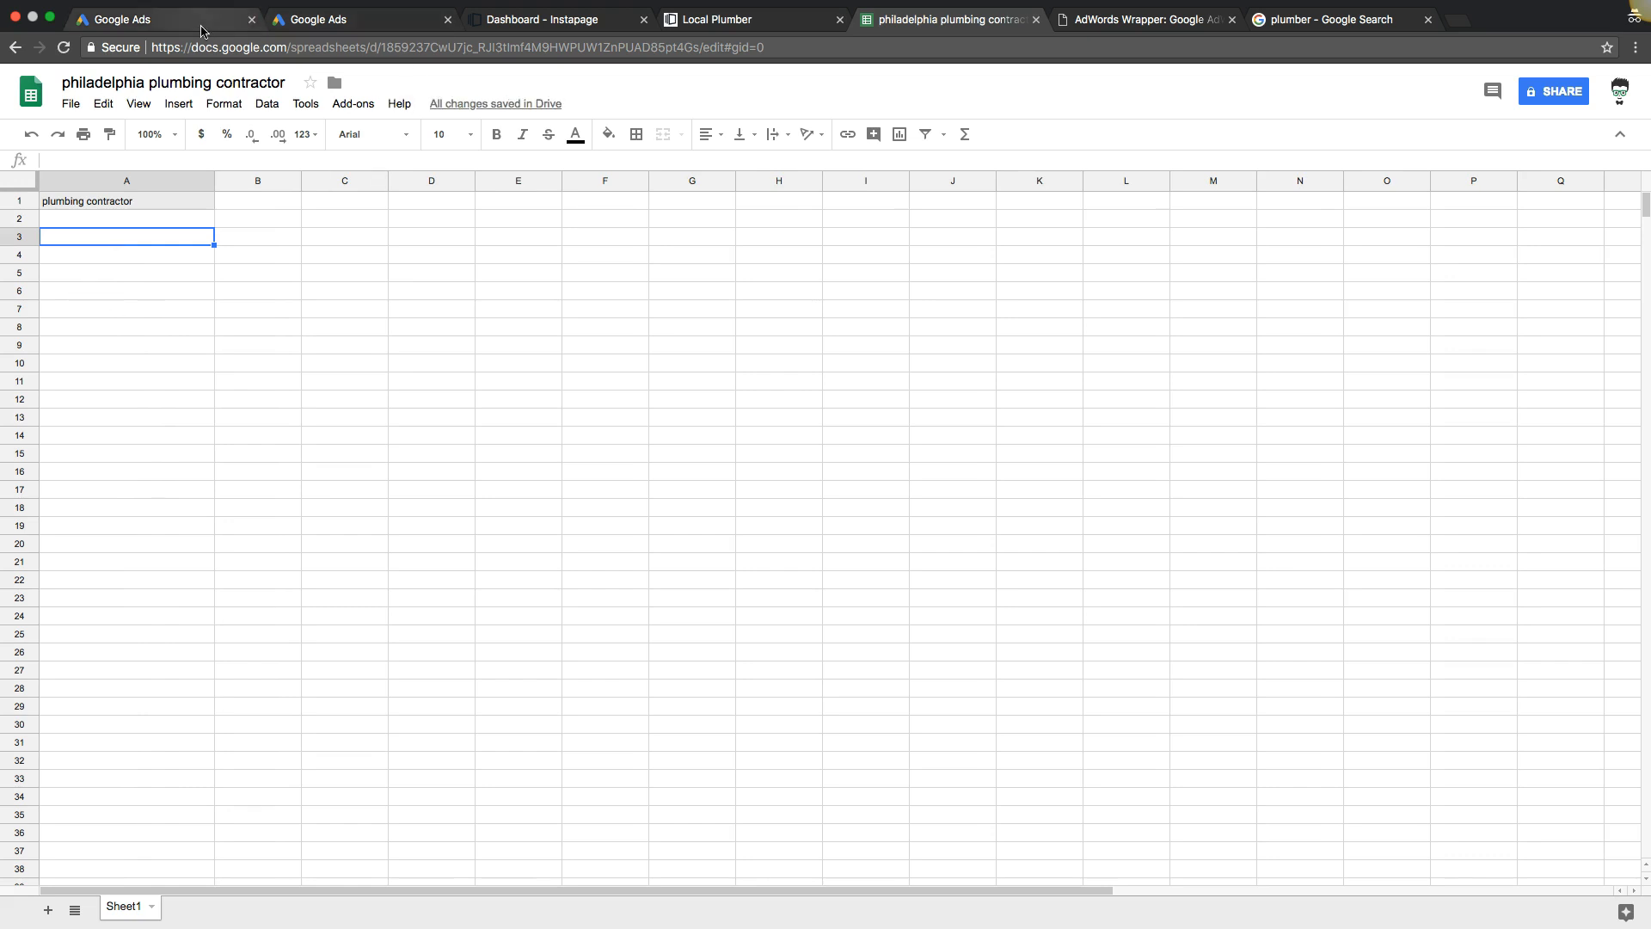
pyautogui.click(320, 26)
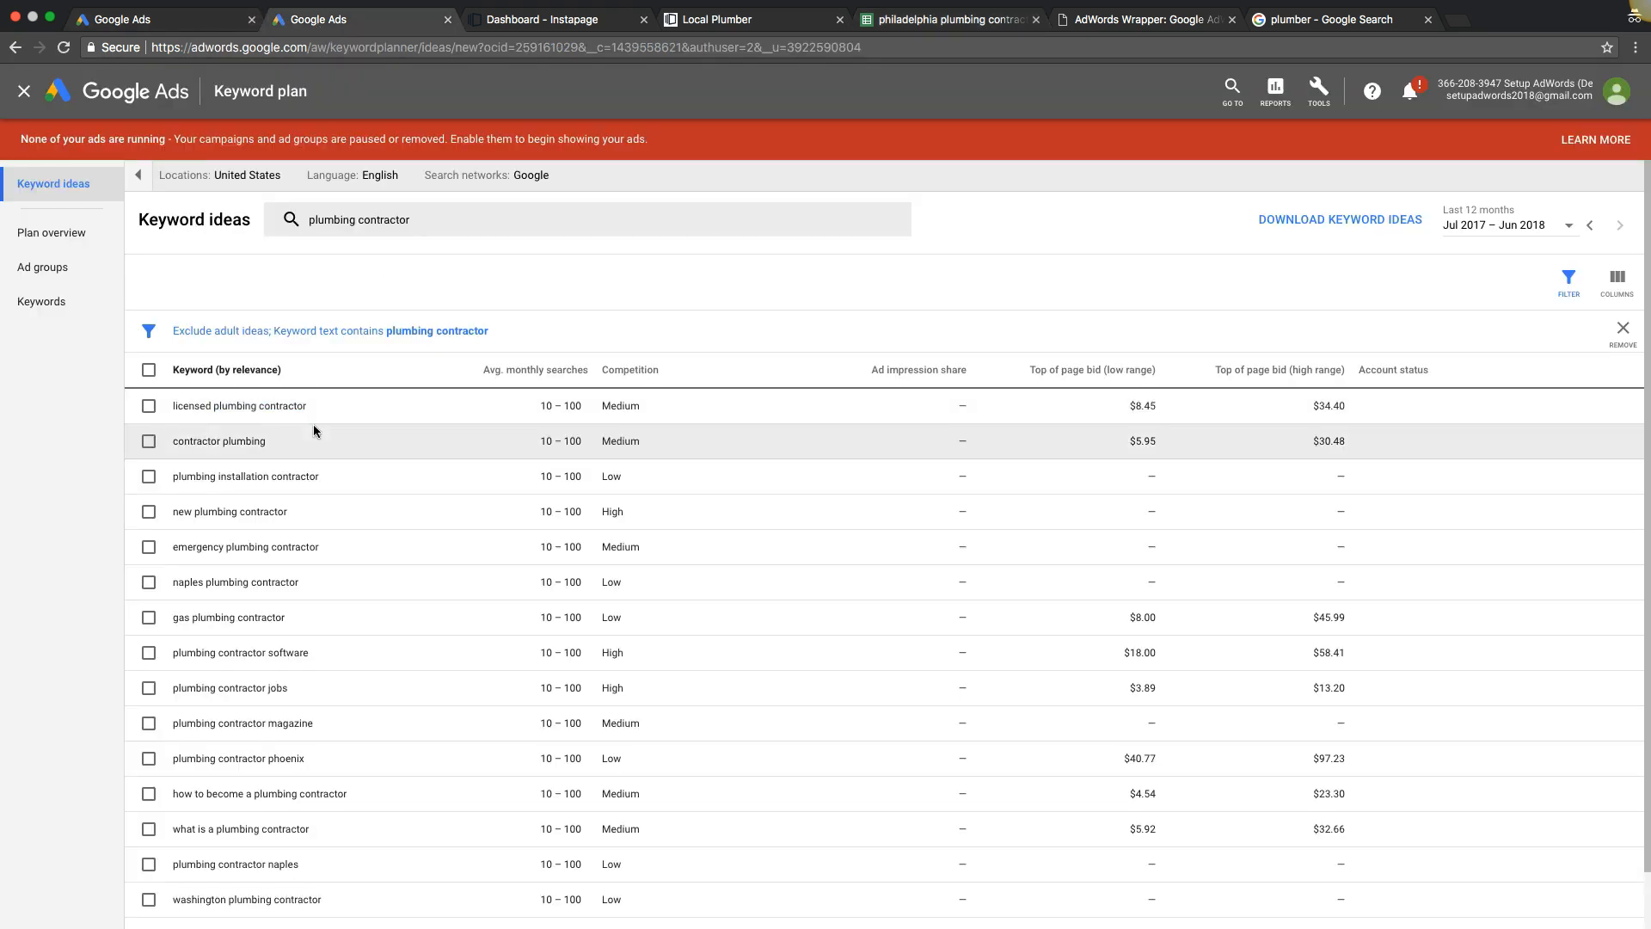
pyautogui.moveTo(306, 405); pyautogui.dragTo(175, 404)
pyautogui.press('super+c')
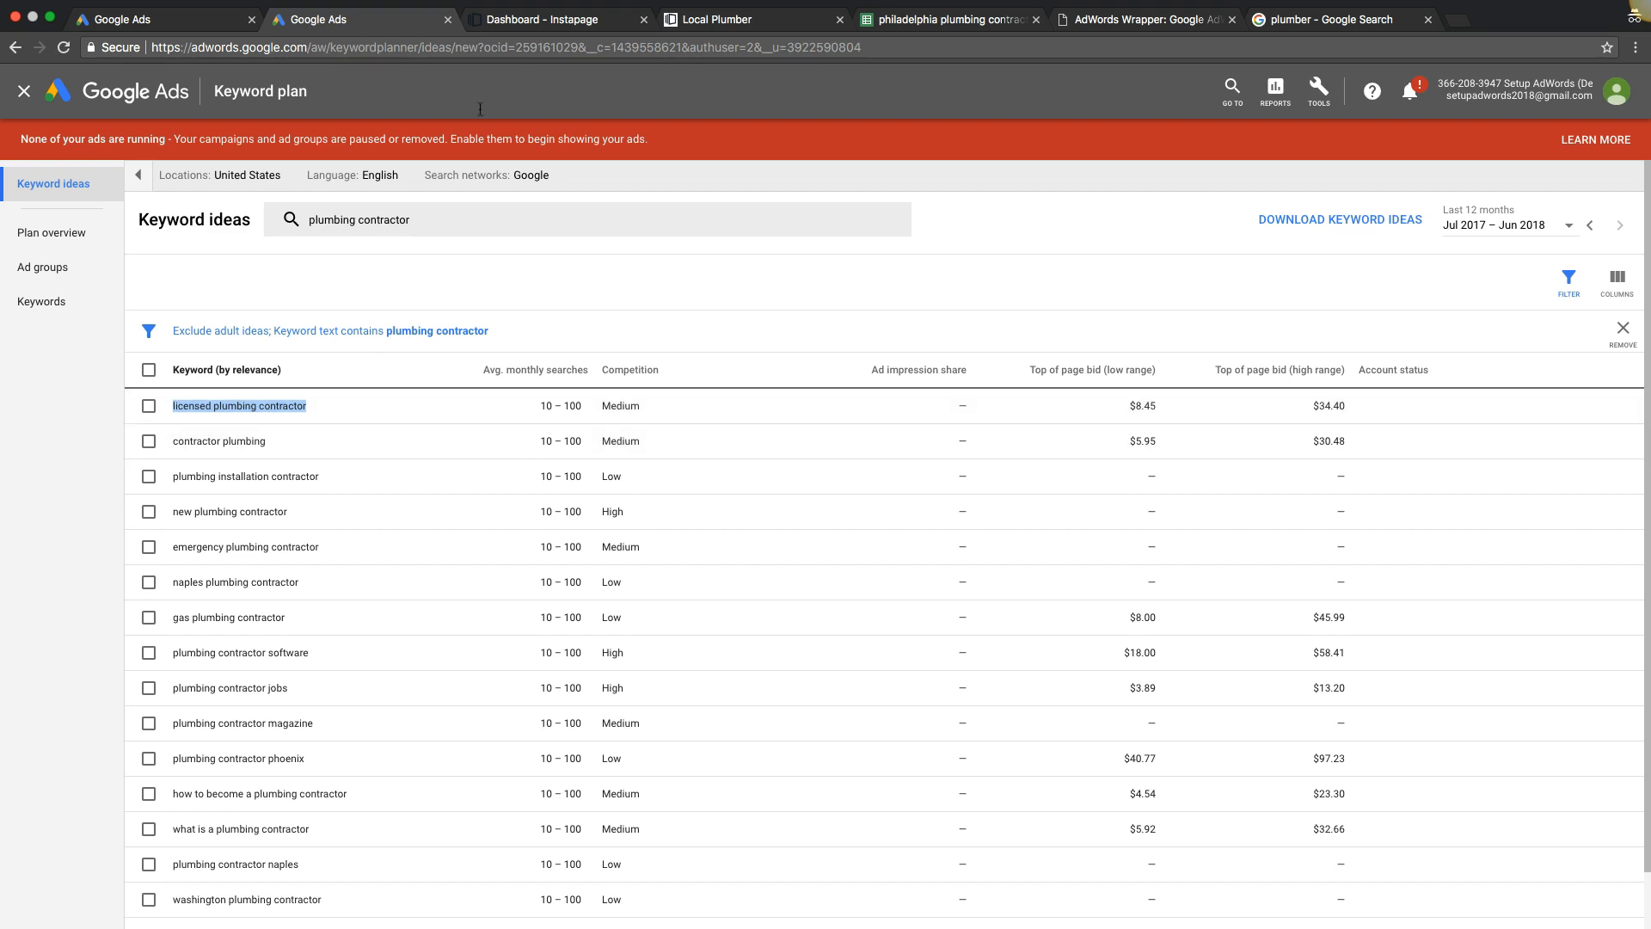
pyautogui.click(908, 15)
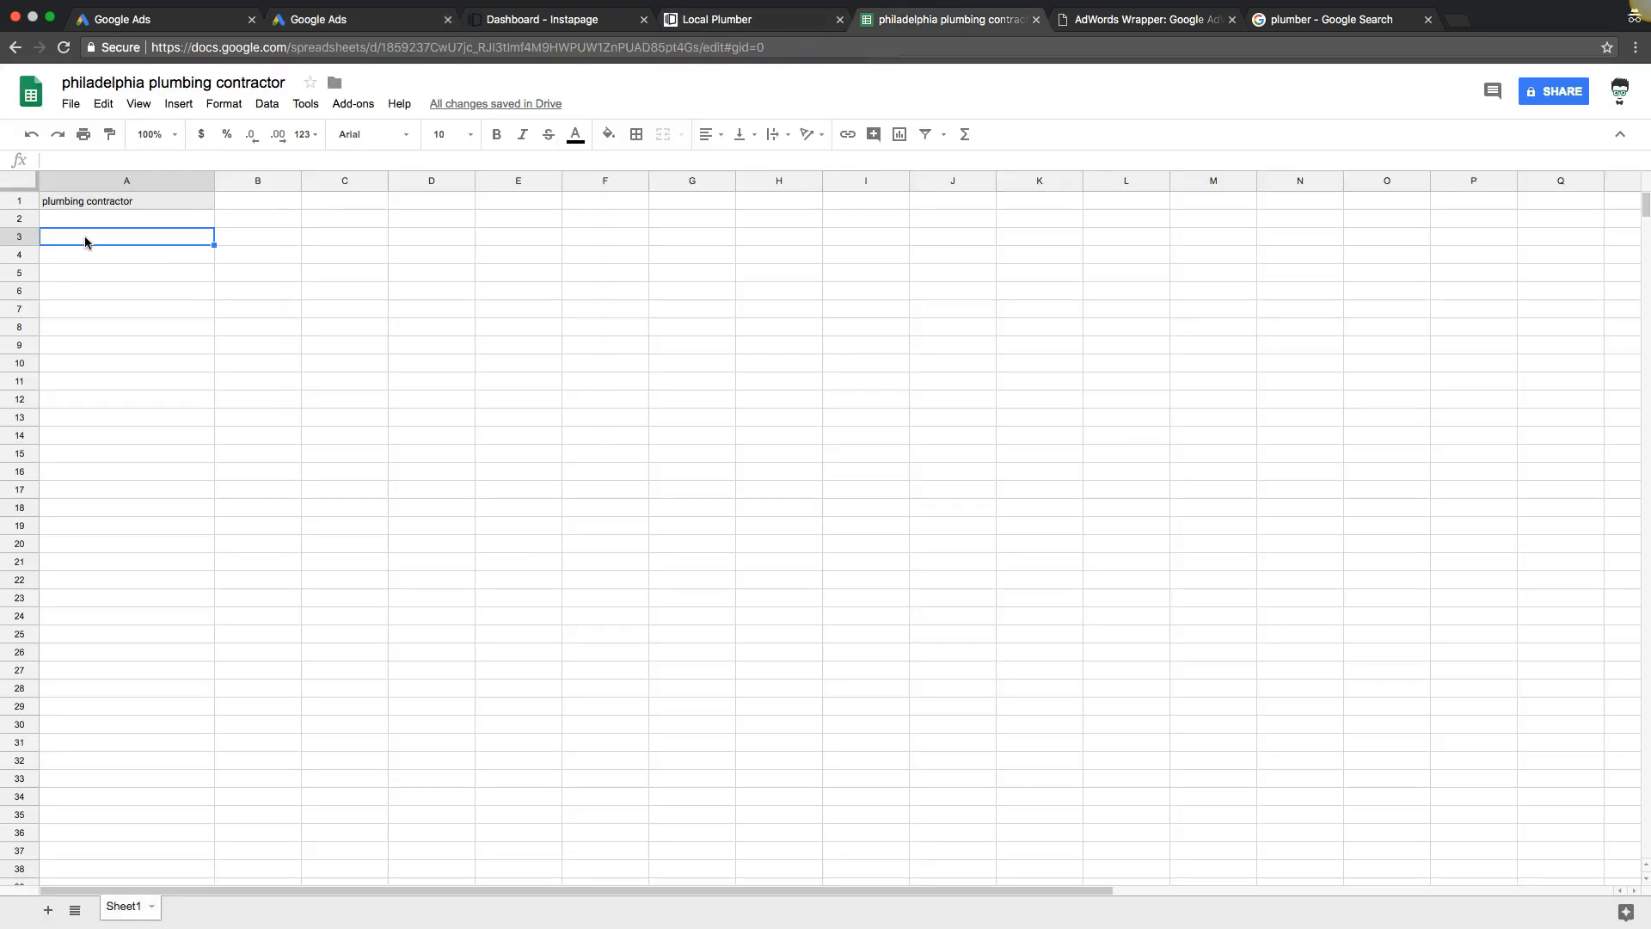
pyautogui.press('super+v')
# Copy the keyword plumbing installation contractor from the Keyword Planner ideas into cell A4 of the spreadsheet.
pyautogui.click(284, 18)
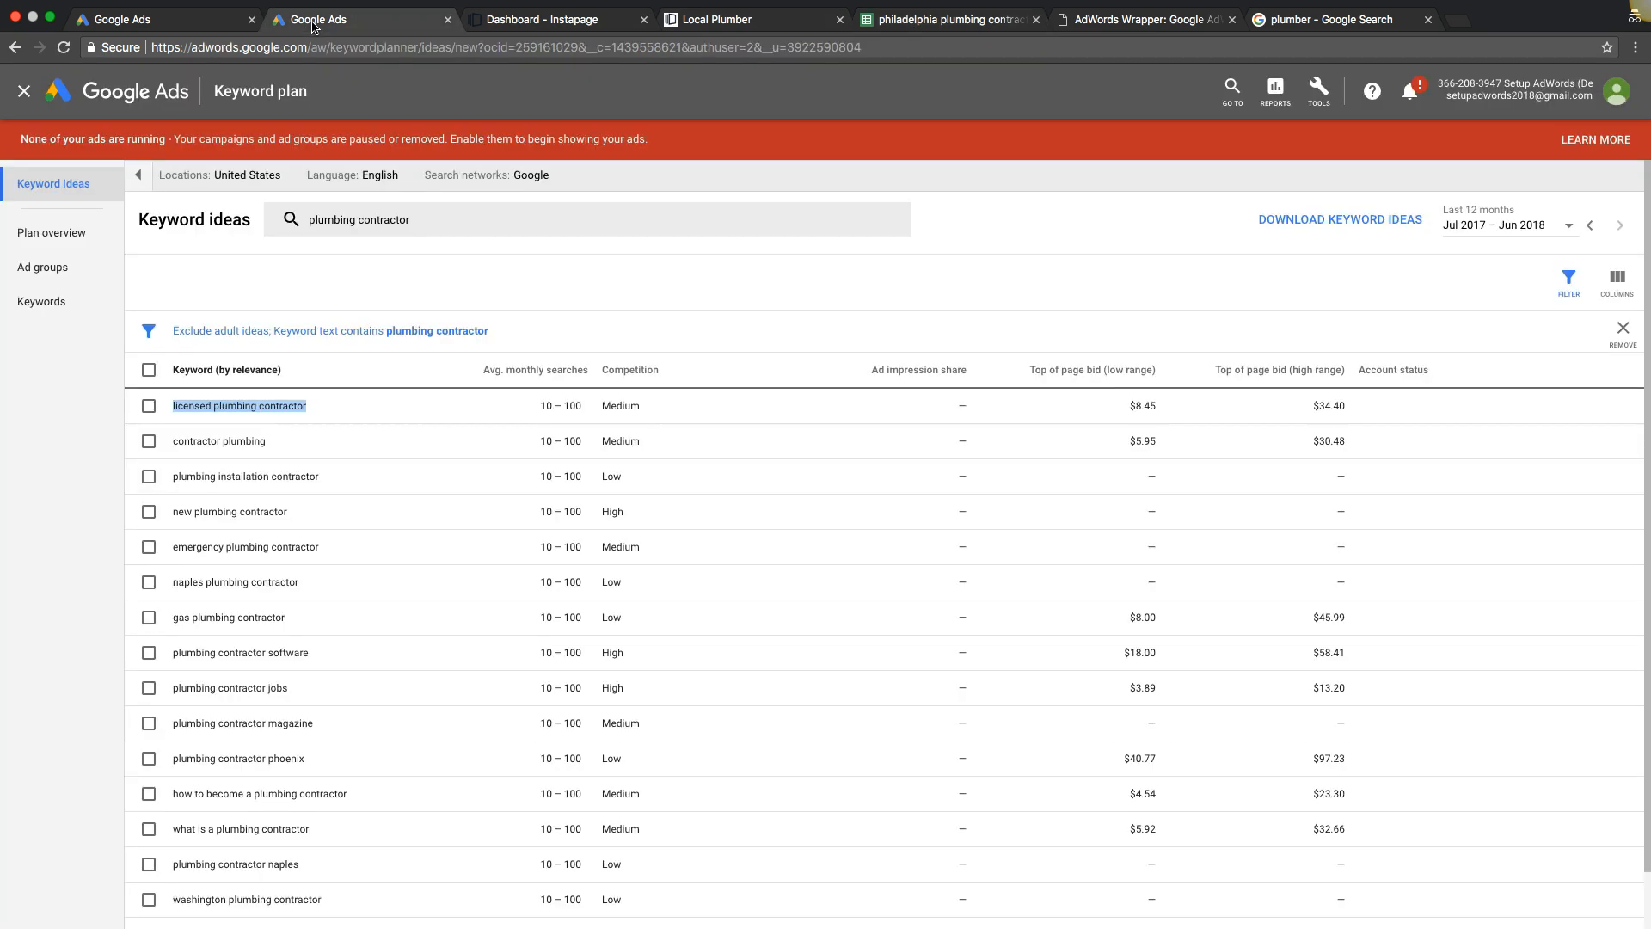
pyautogui.moveTo(318, 476); pyautogui.dragTo(174, 478)
pyautogui.press('cmd+c')
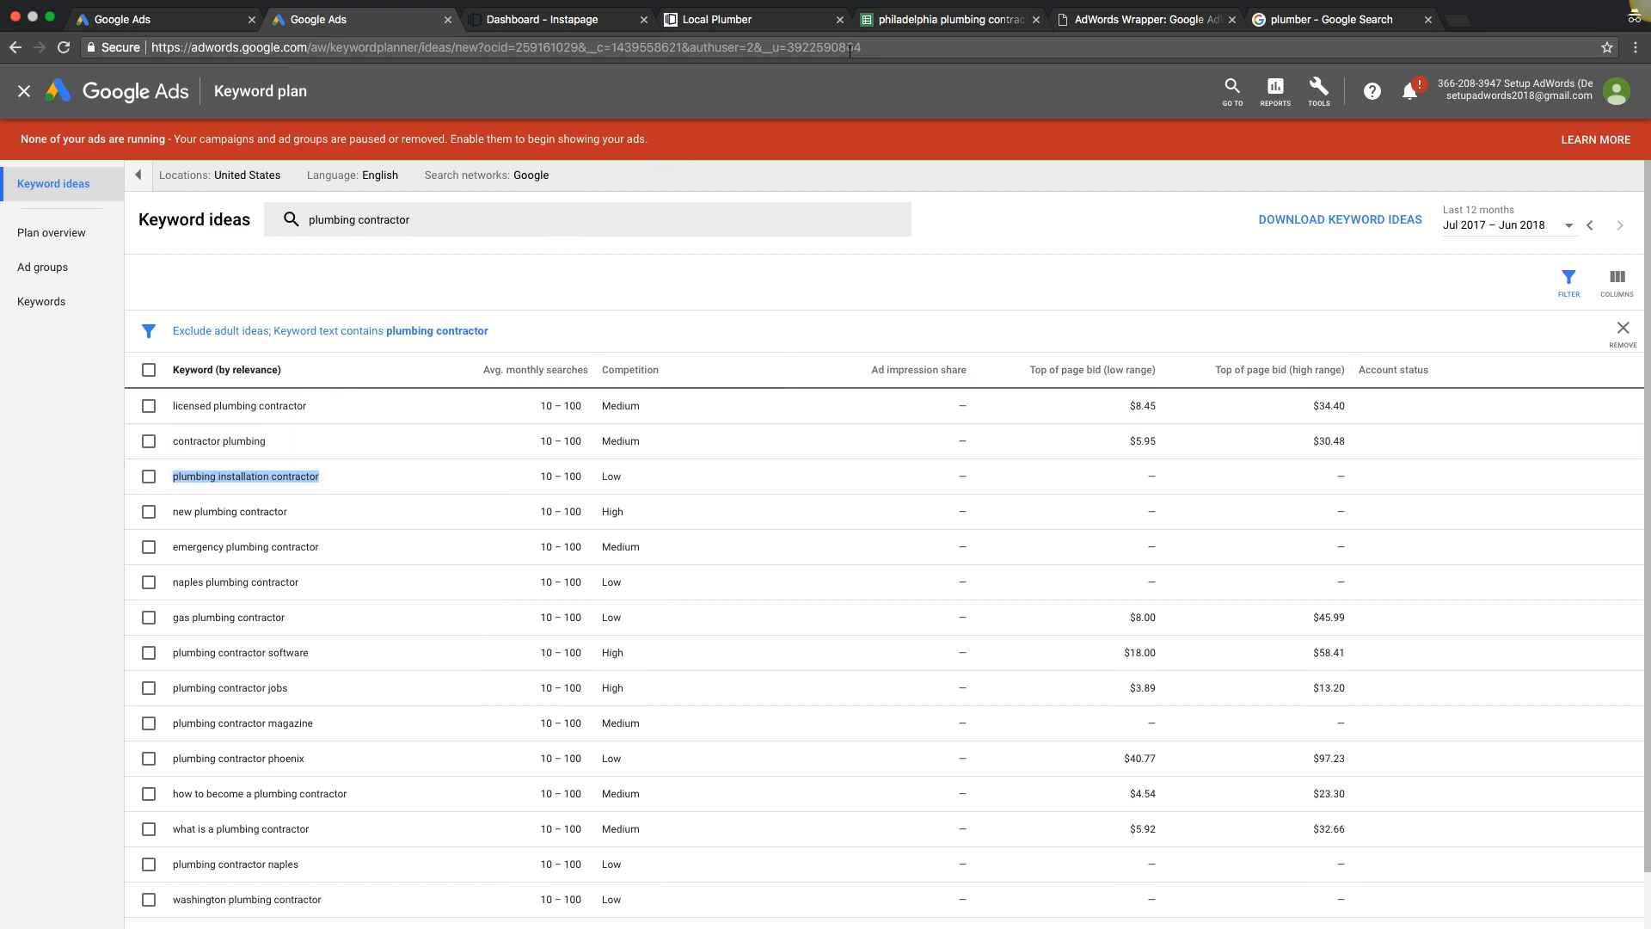
pyautogui.click(946, 19)
pyautogui.click(171, 258)
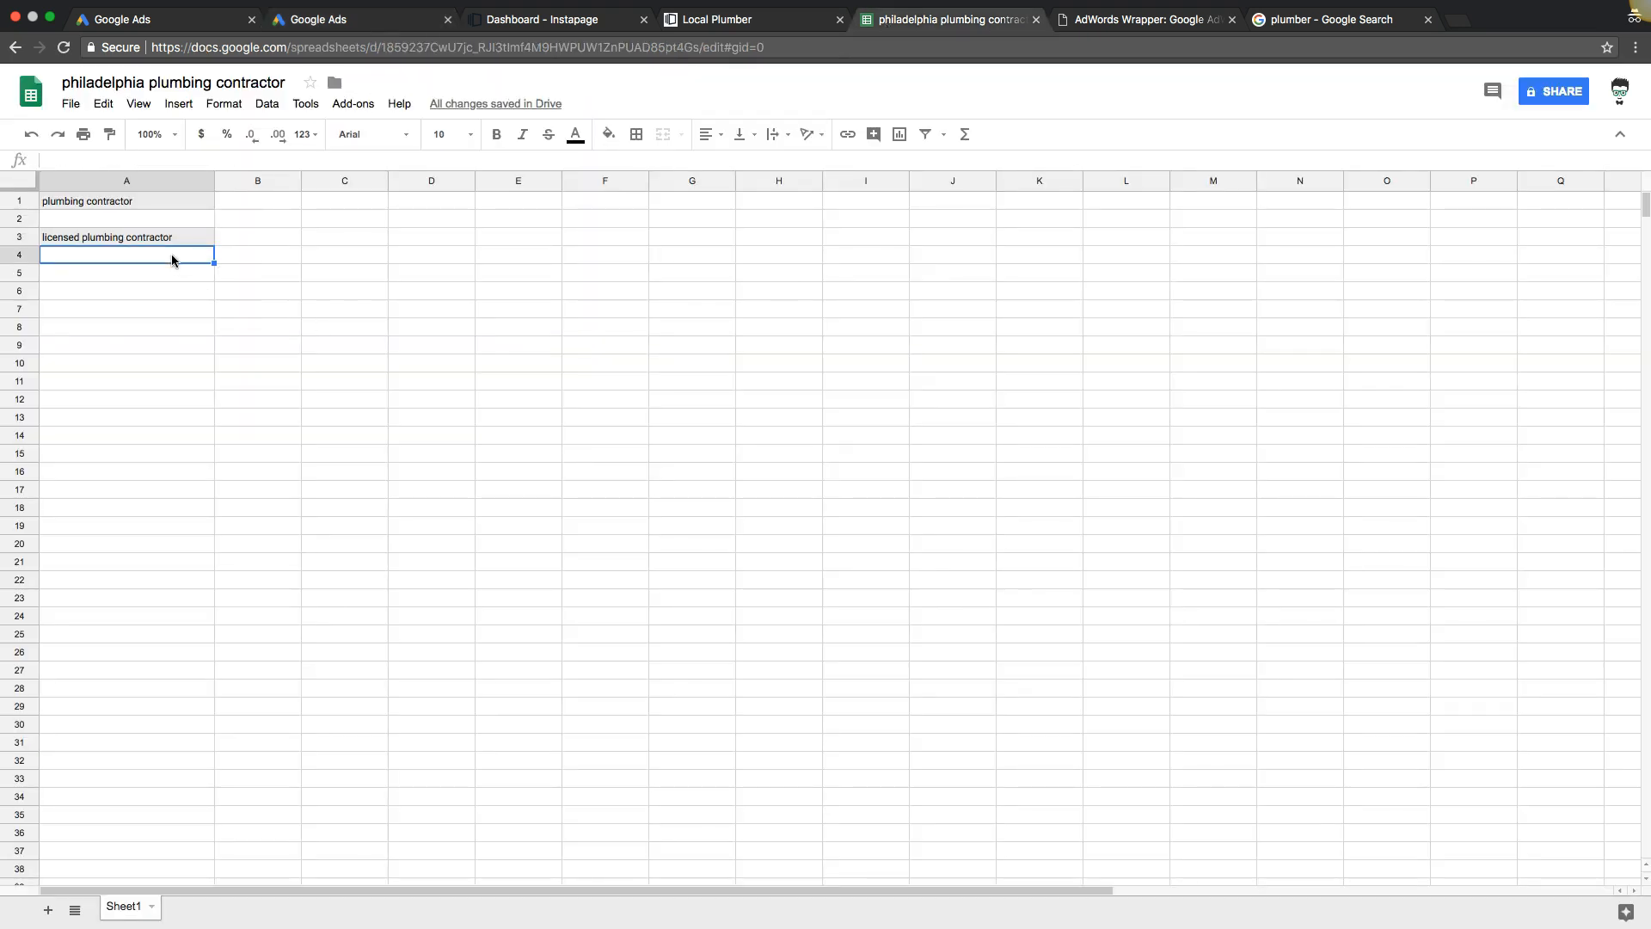
pyautogui.press('cmd+v')
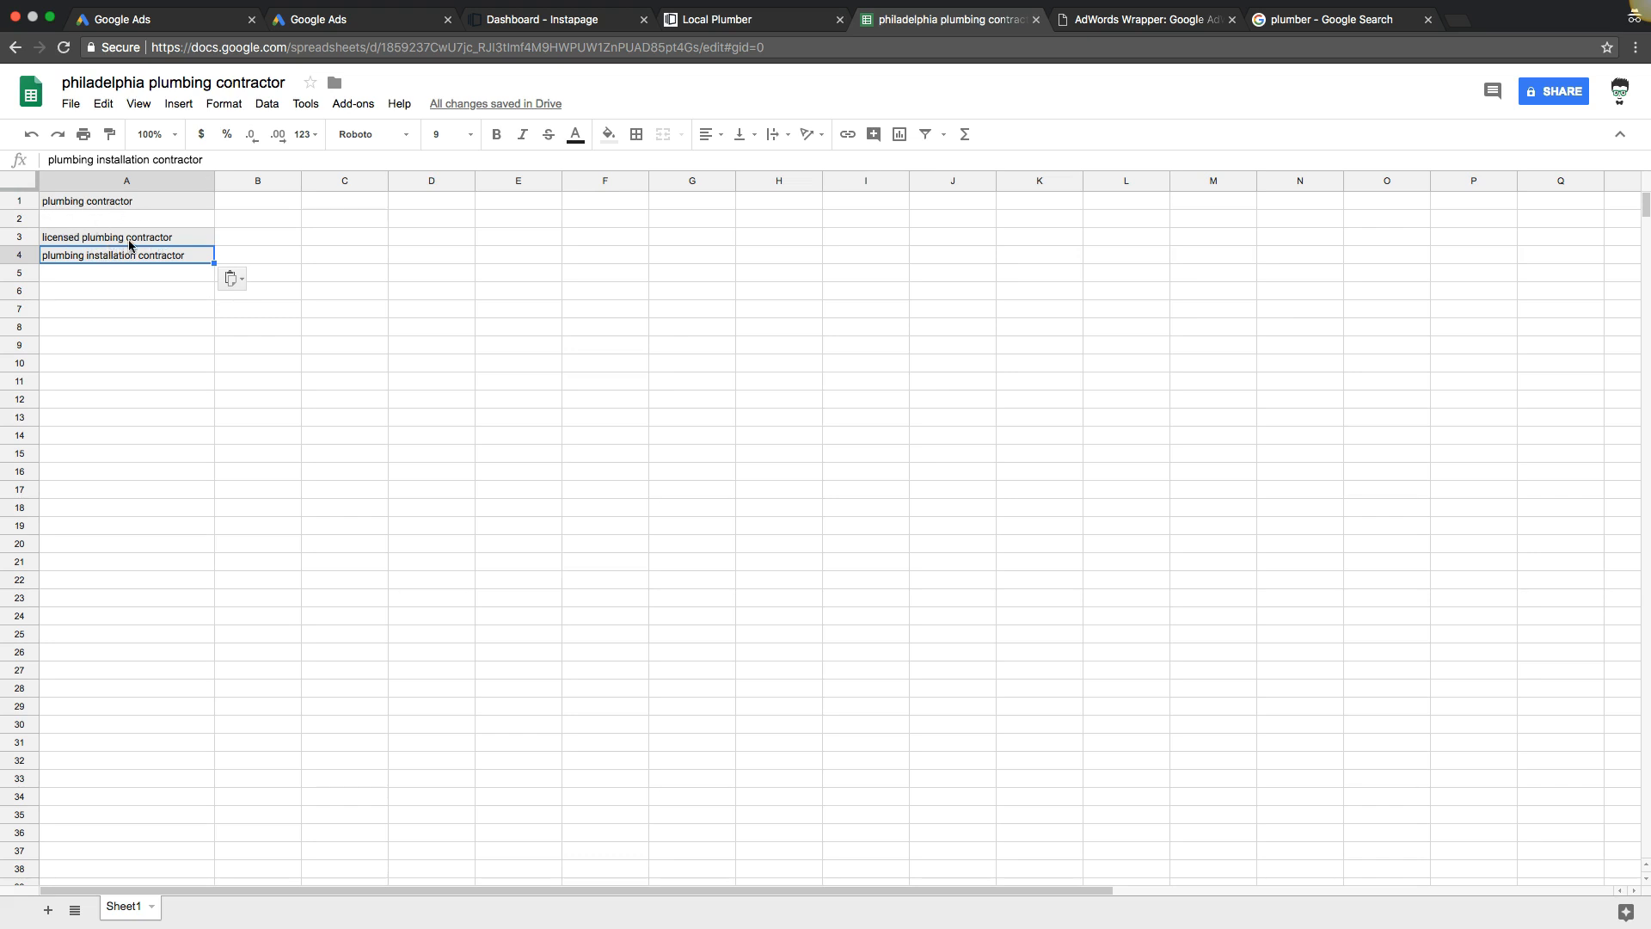
# Pick the keyword emergency plumbing contractor from the Keyword Planner ideas and enter it in cell A5 of the spreadsheet.
pyautogui.click(163, 276)
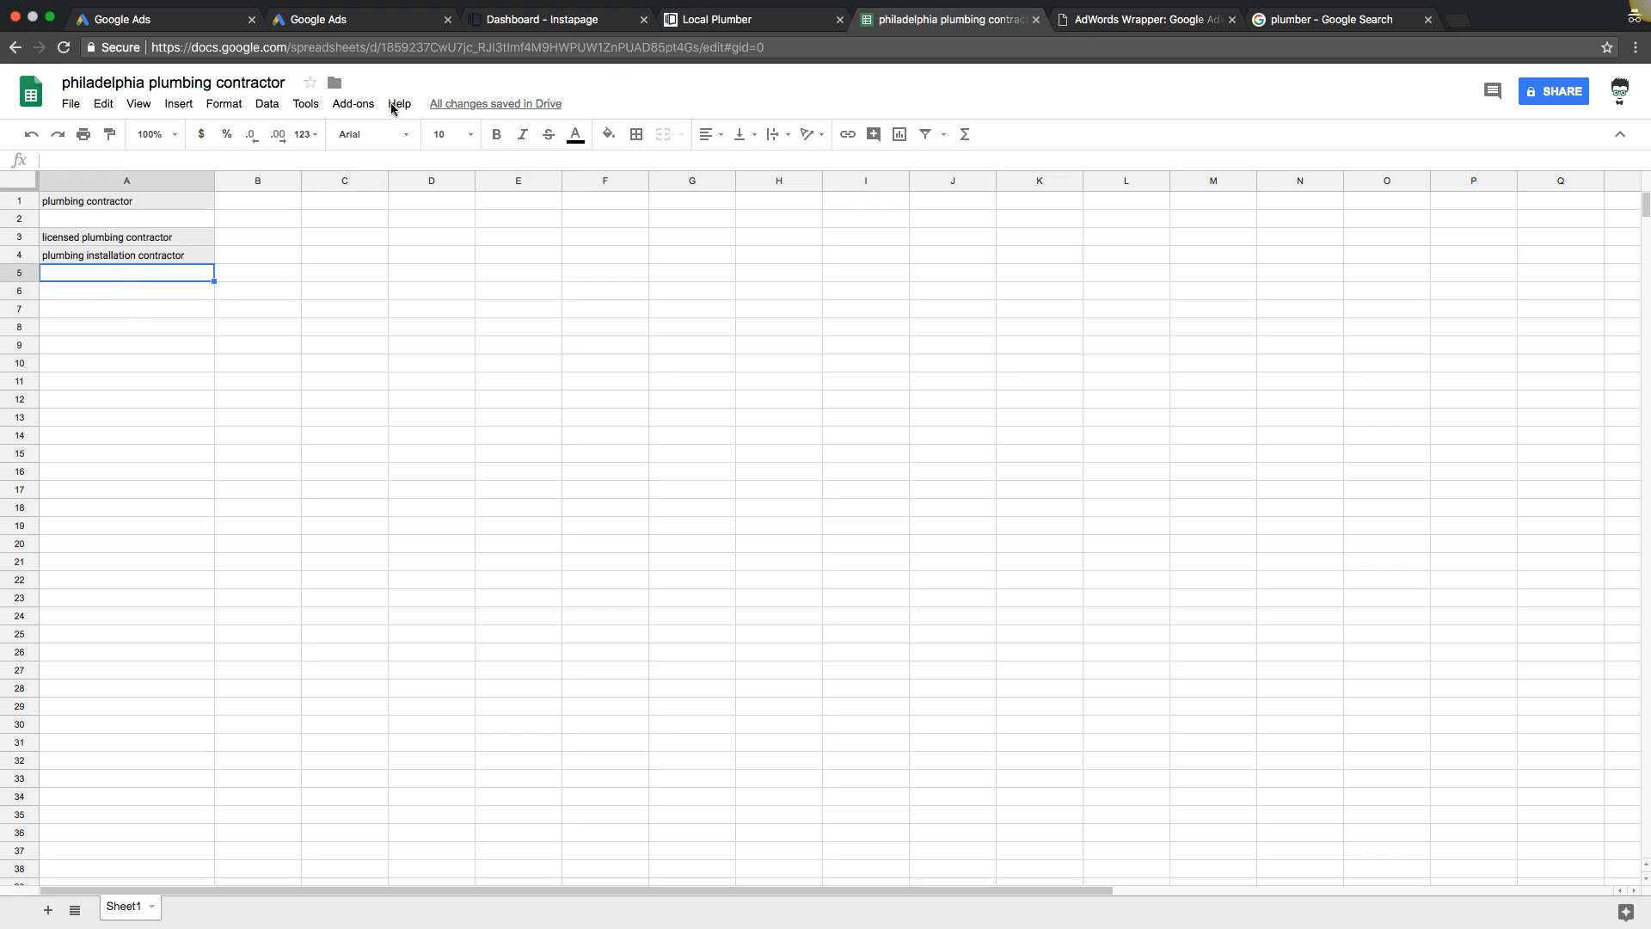
pyautogui.click(341, 22)
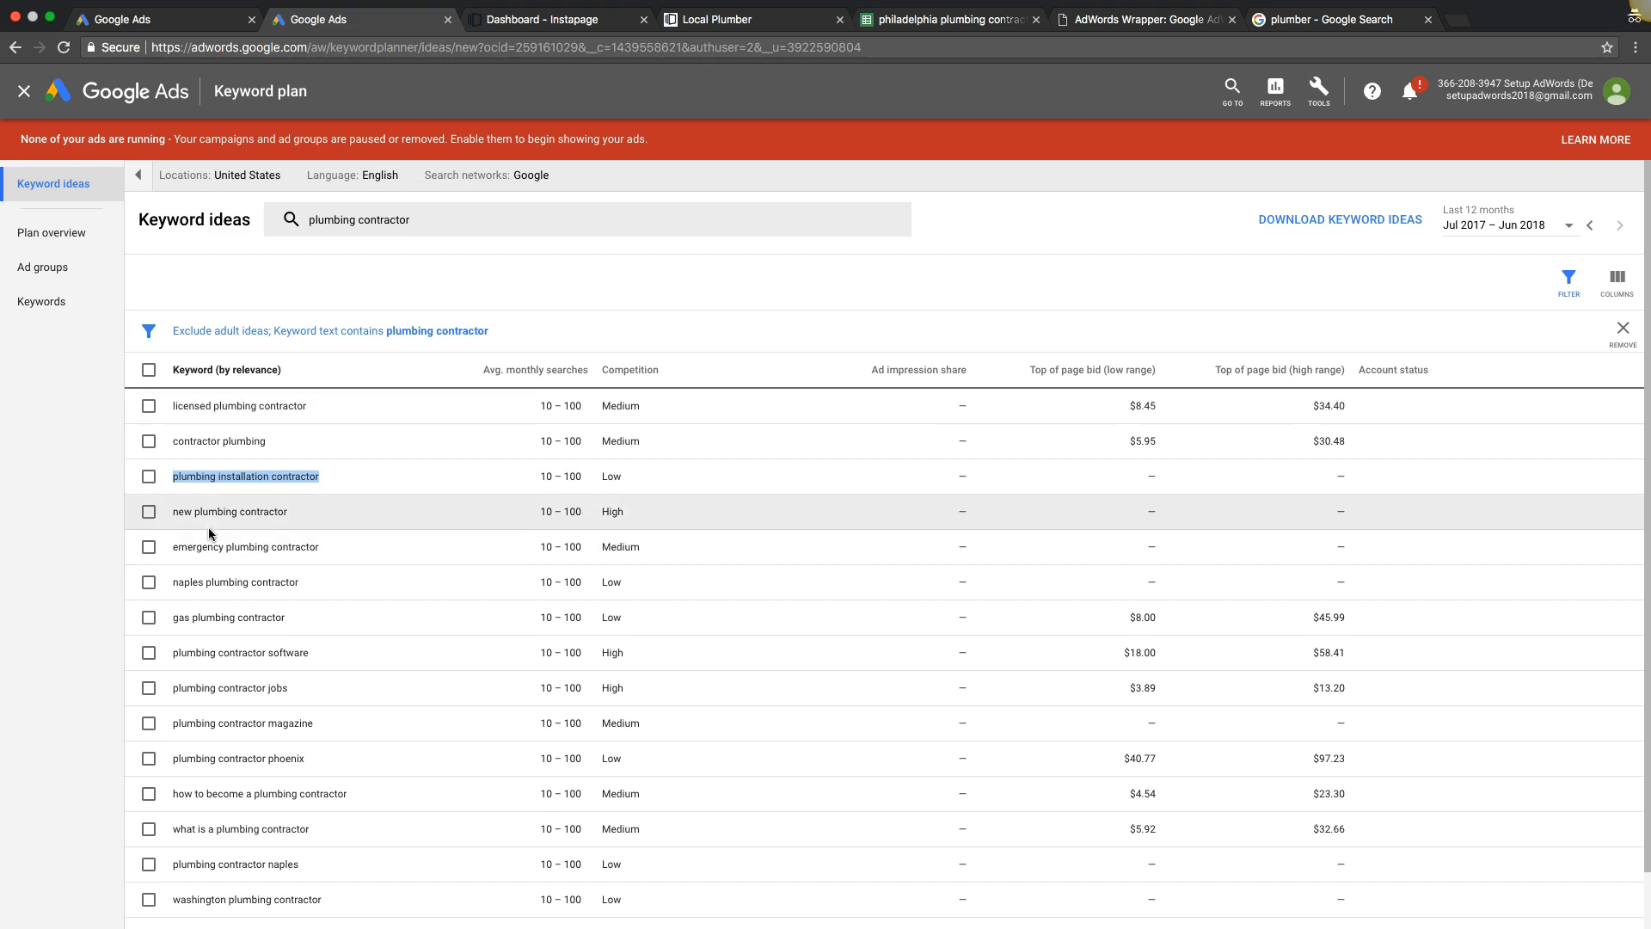
pyautogui.scroll(-2, 237, 514)
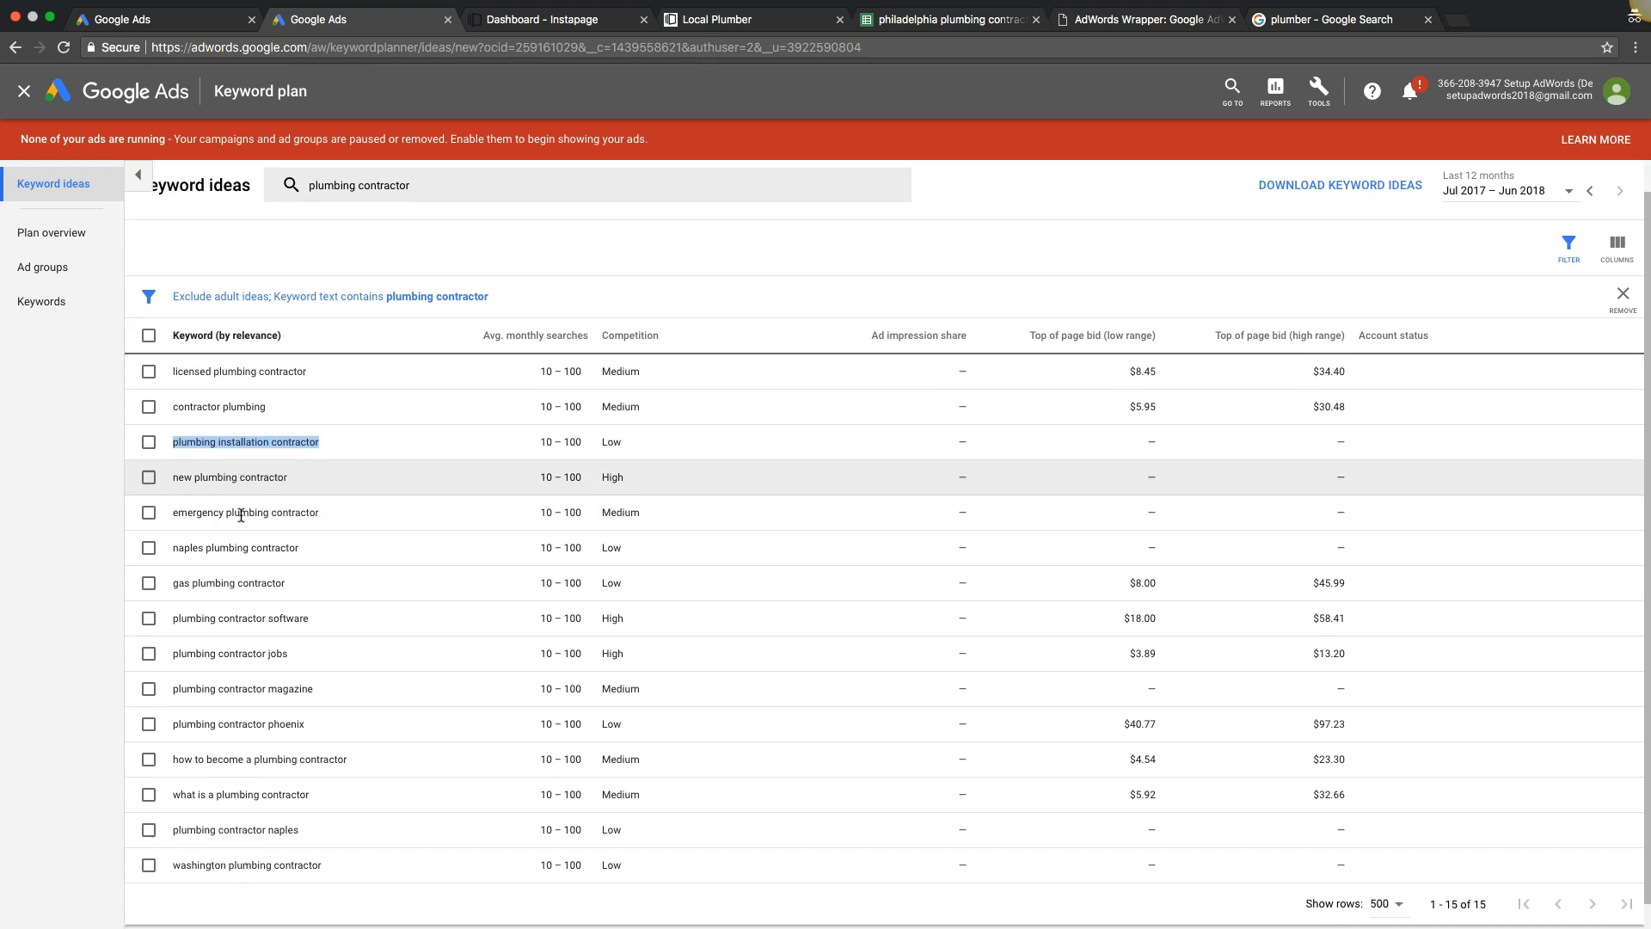
pyautogui.moveTo(320, 486); pyautogui.dragTo(184, 489)
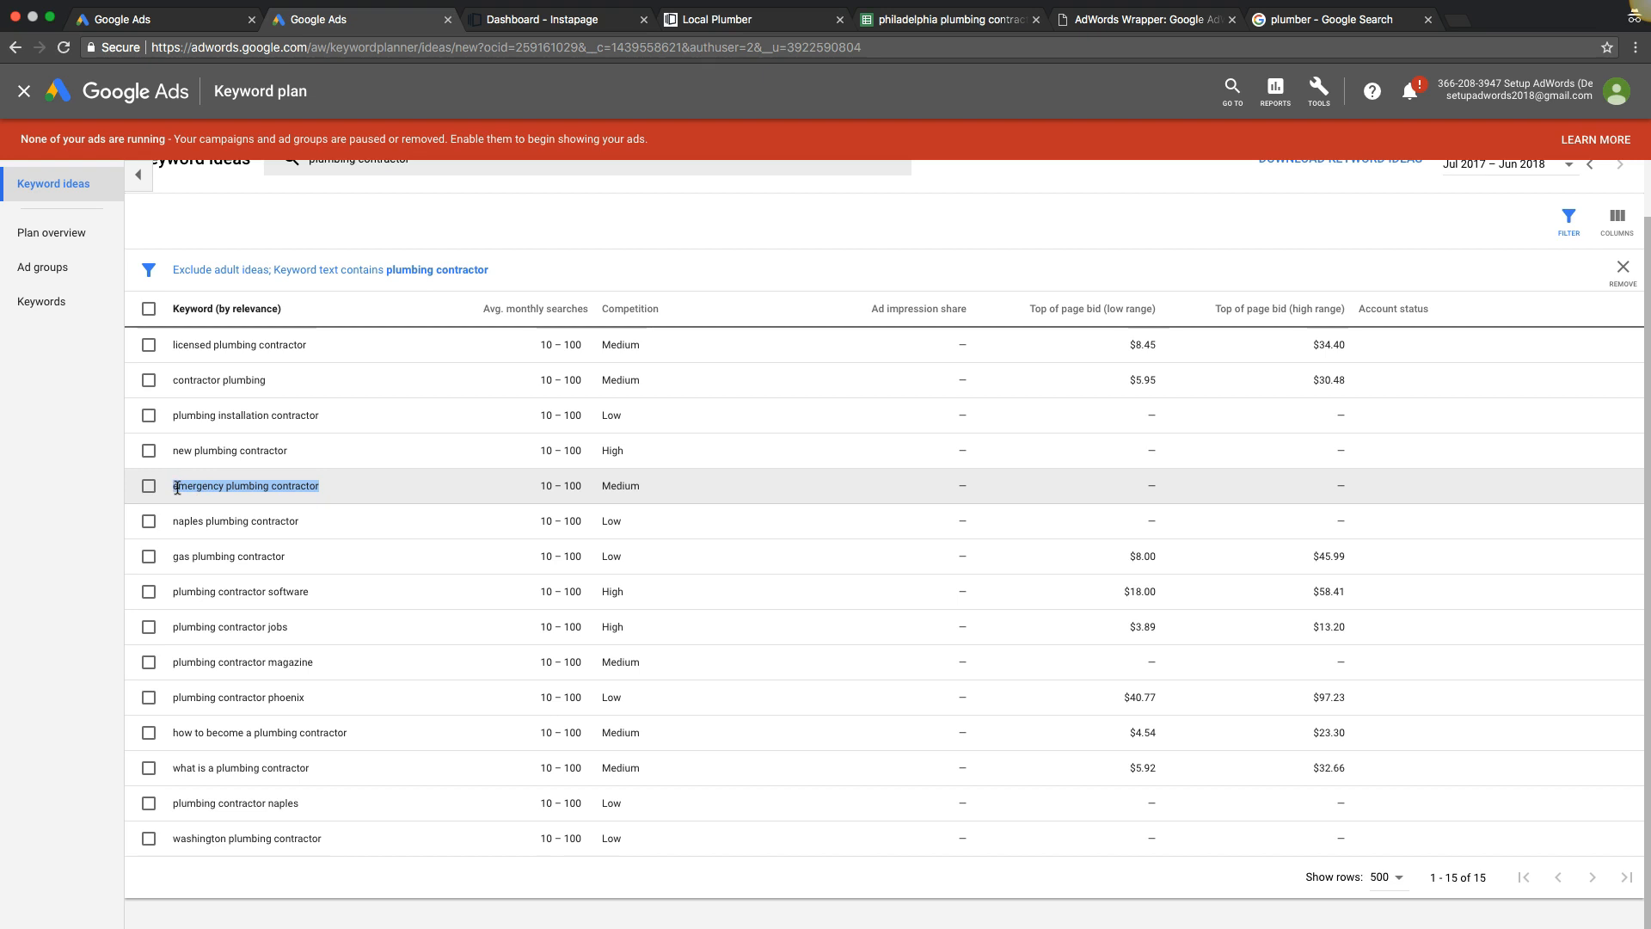
pyautogui.click(891, 26)
pyautogui.doubleClick(128, 274)
pyautogui.write('emergency plumbing contractor')
pyautogui.press('Return')
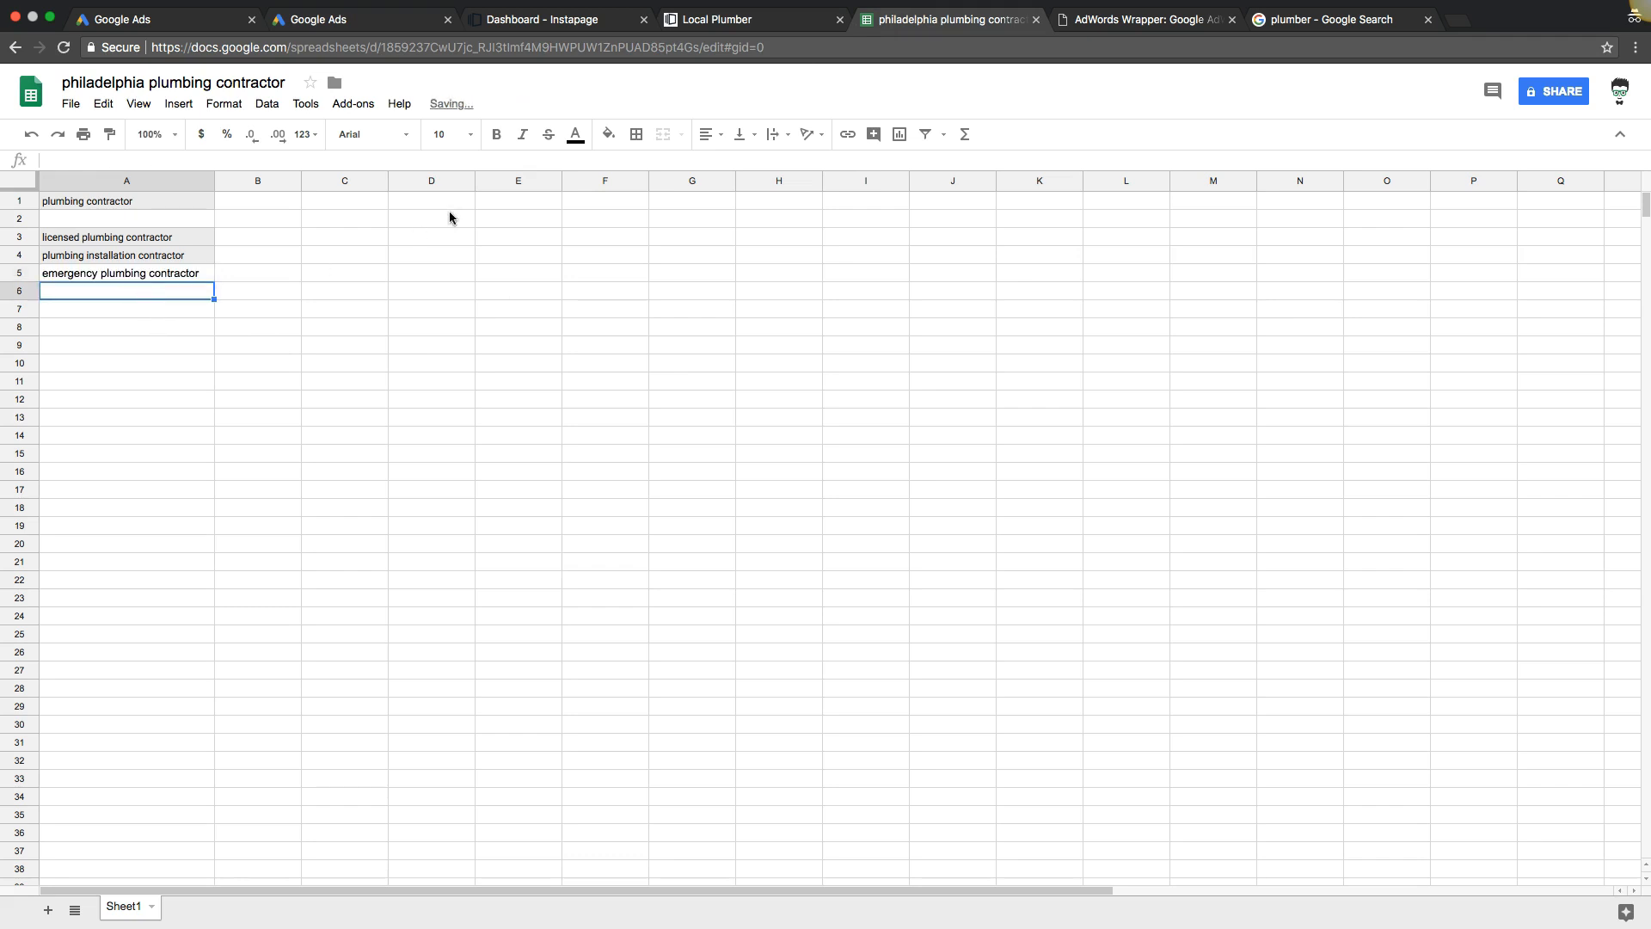
# Look through the plumbing contractor keyword ideas in Keyword Planner for further relevant keywords.
pyautogui.click(340, 27)
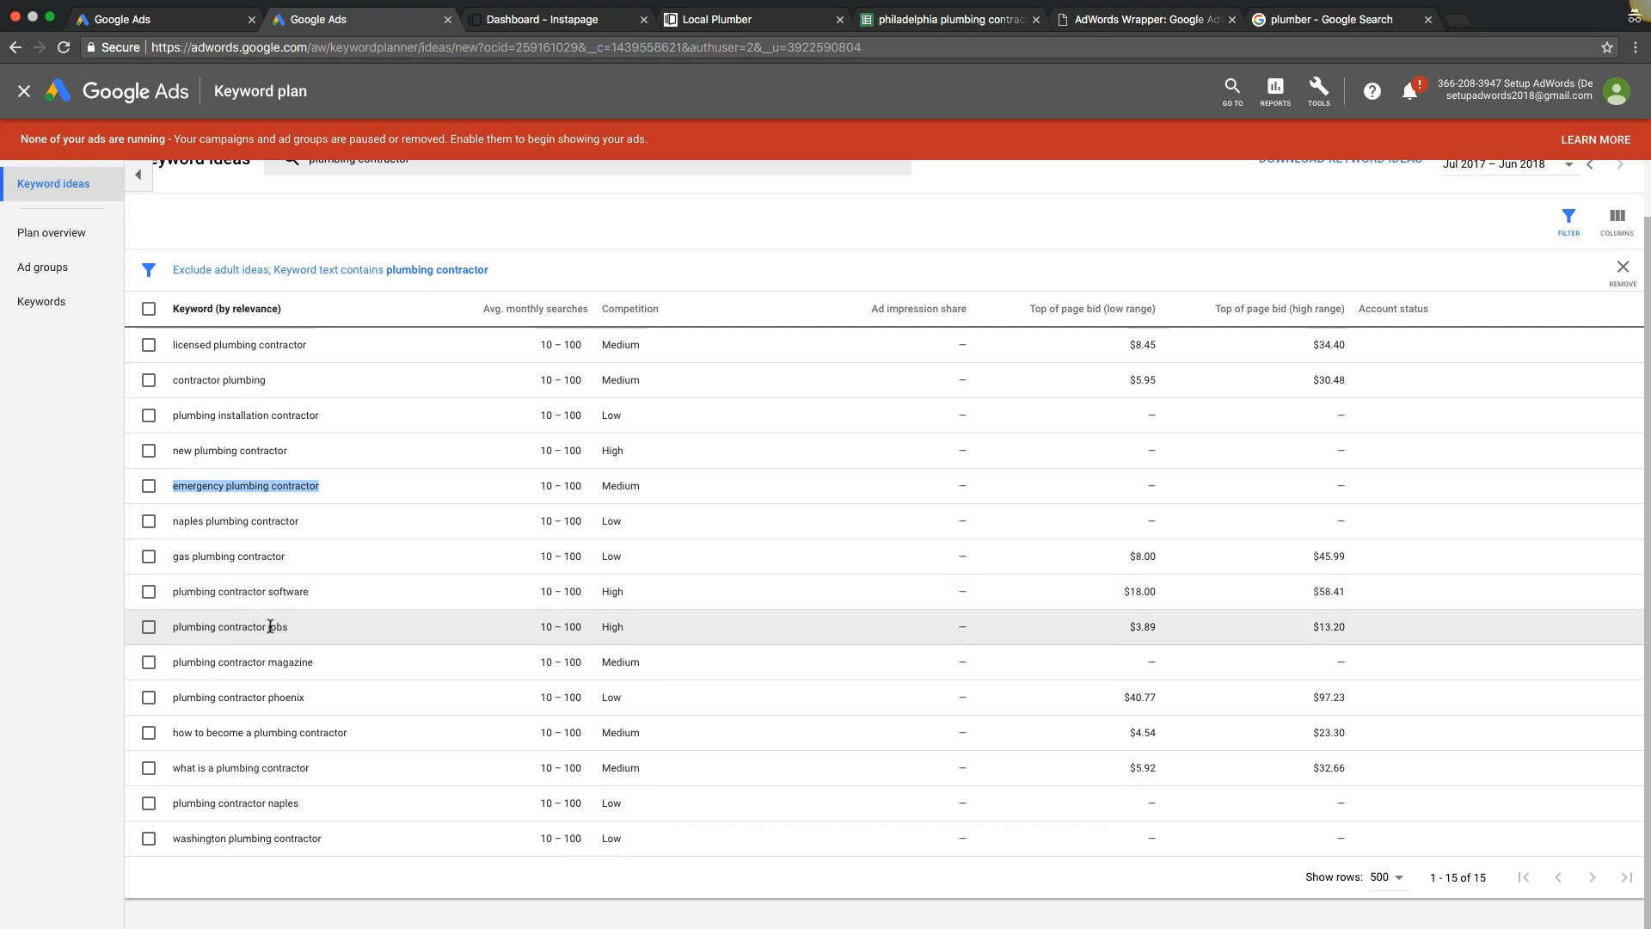
pyautogui.scroll(1, 305, 667)
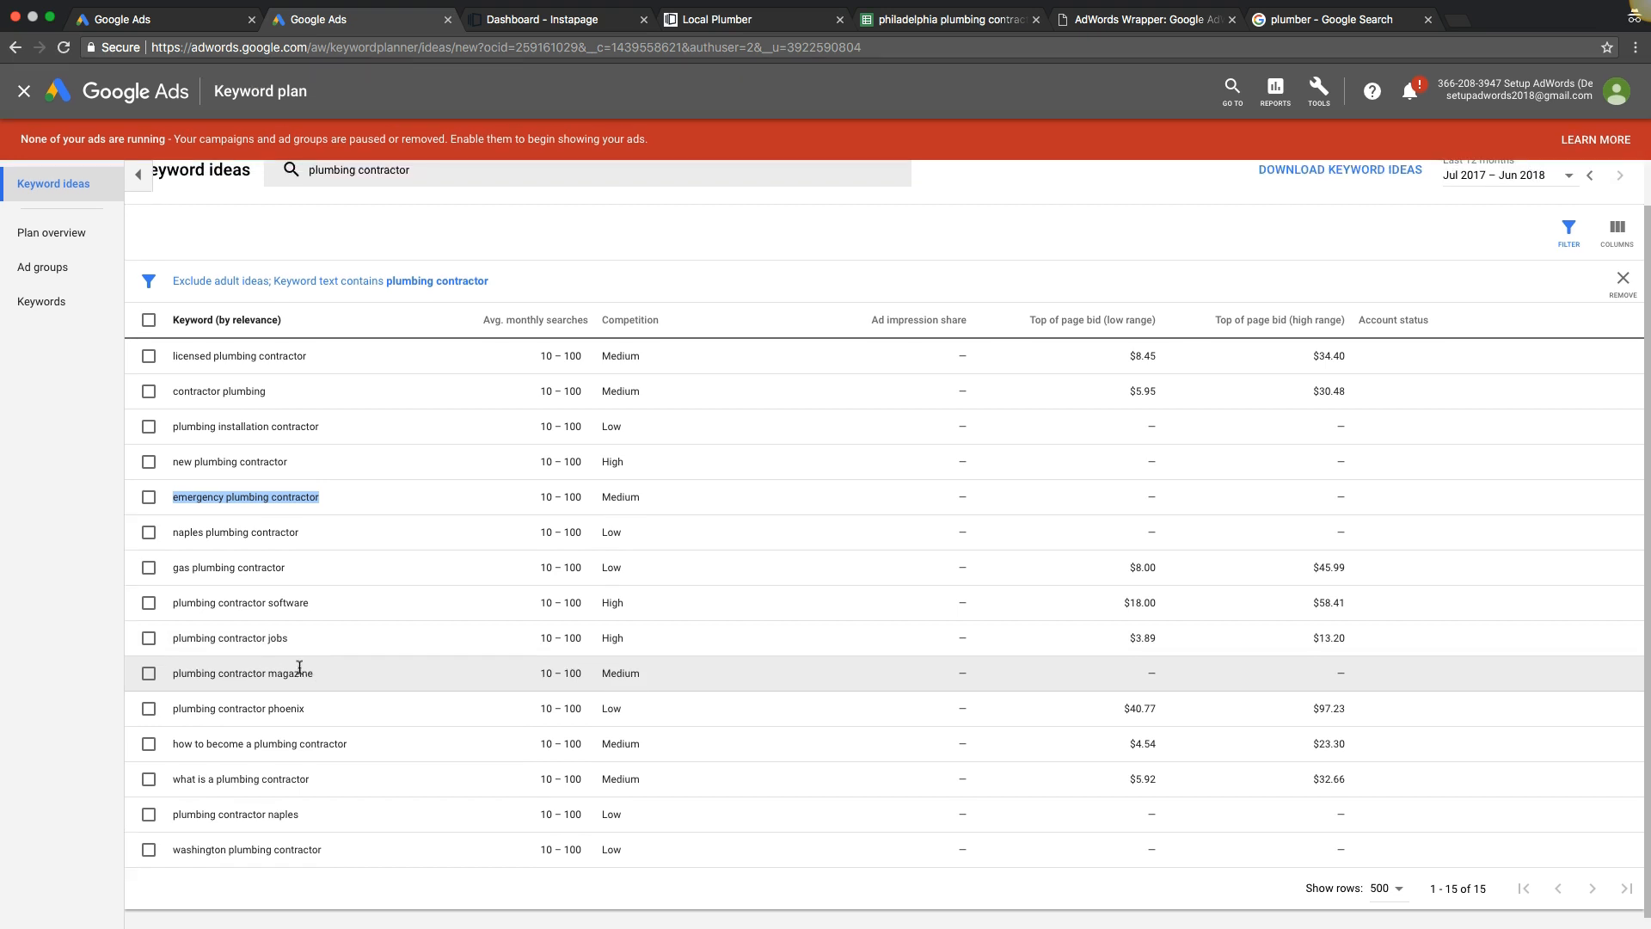
pyautogui.scroll(-1, 323, 693)
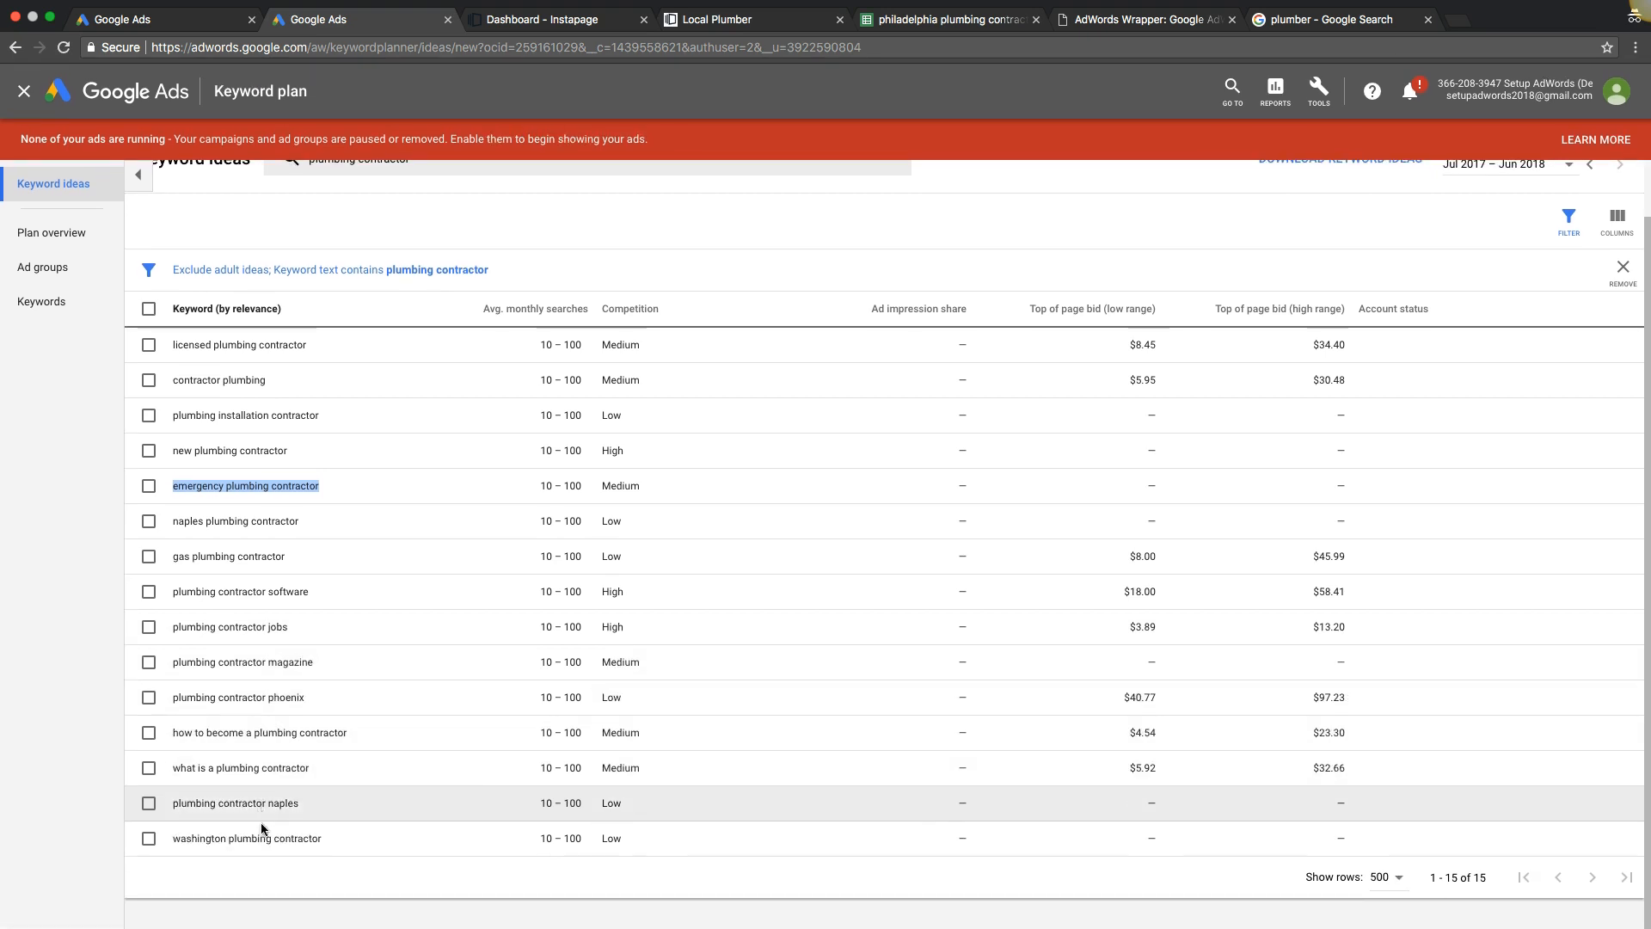
pyautogui.scroll(3, 459, 627)
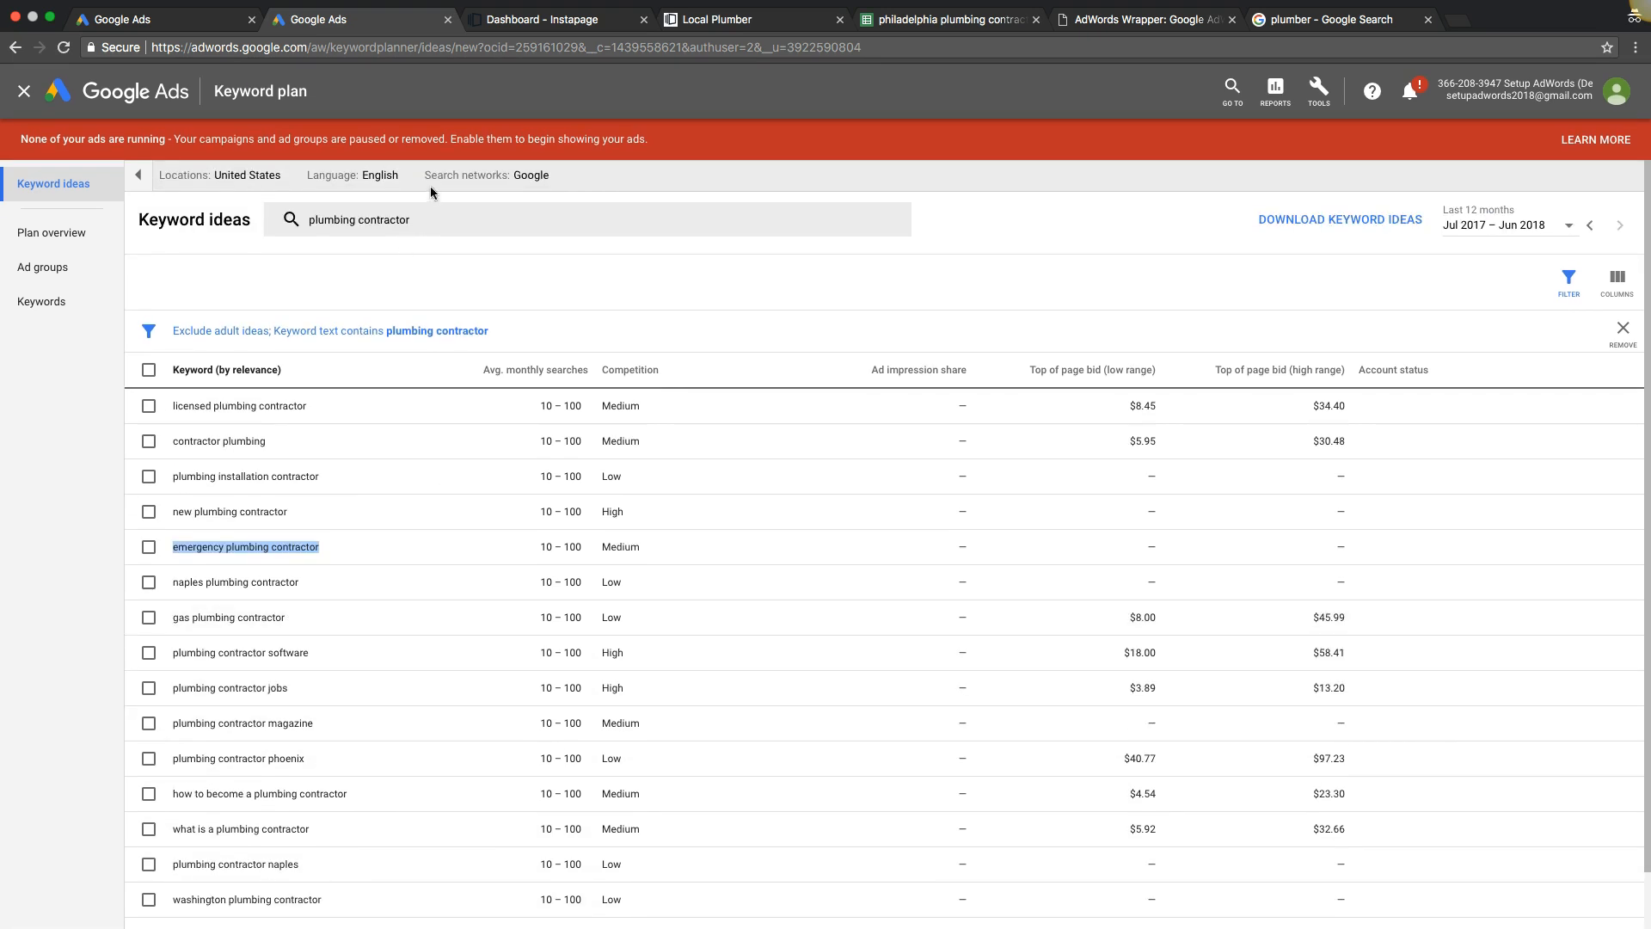
# Copy the three keywords in spreadsheet cells A3 to A5 into the AdWords Wrapper site and wrap them.
pyautogui.click(905, 24)
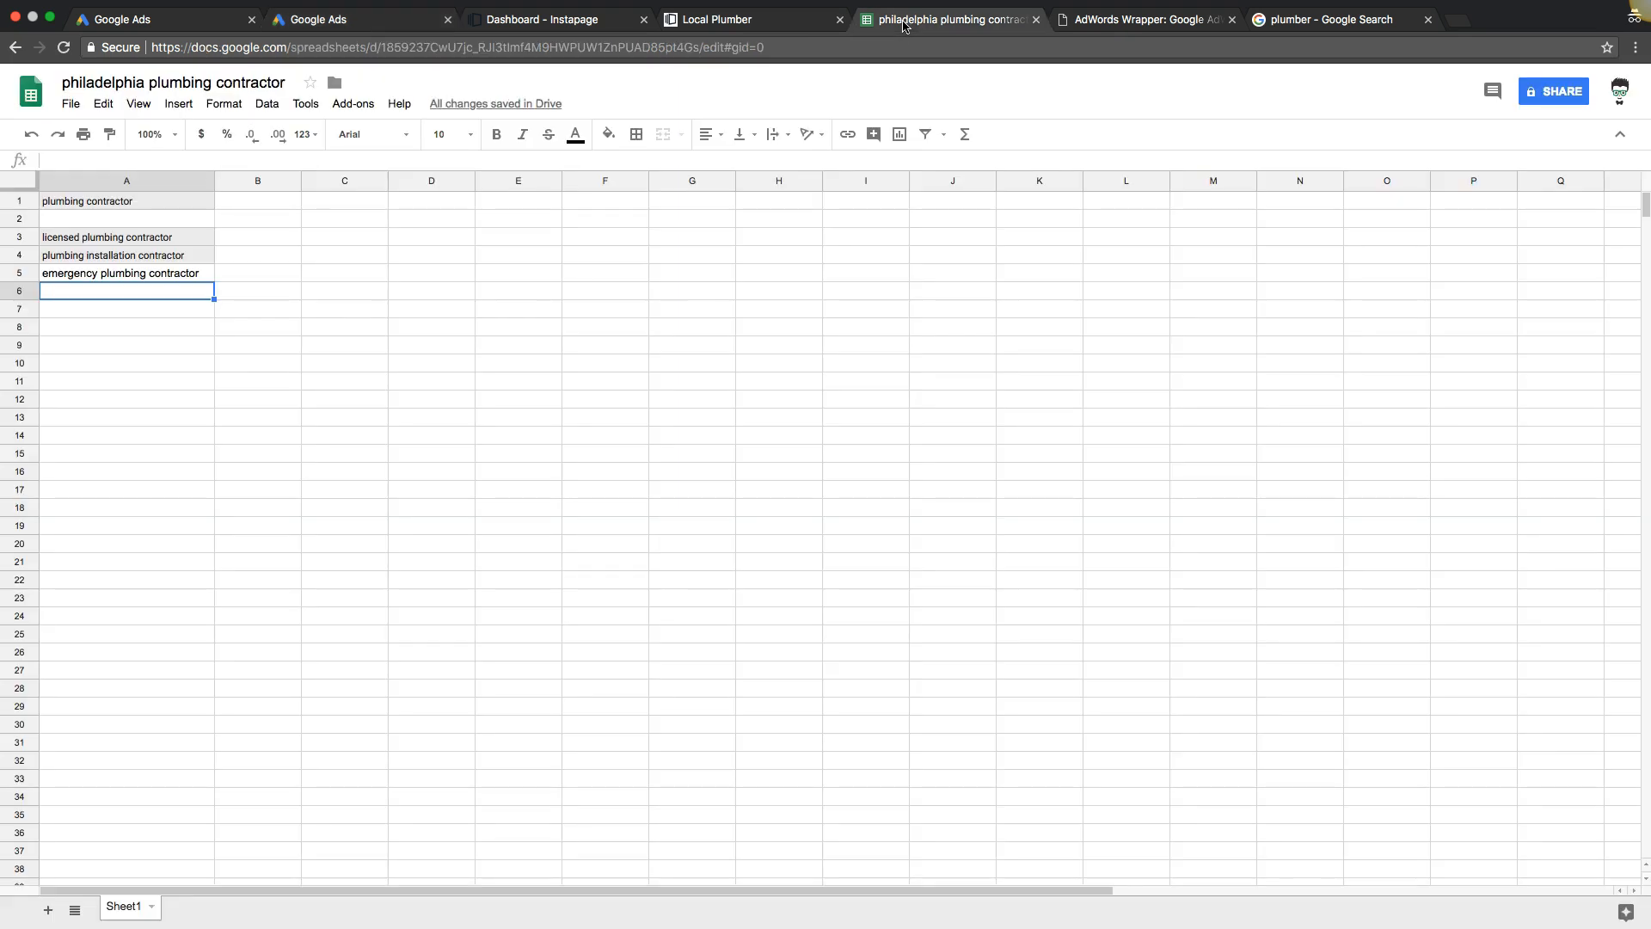
pyautogui.click(340, 322)
pyautogui.moveTo(140, 240); pyautogui.dragTo(138, 273)
pyautogui.press('super+c')
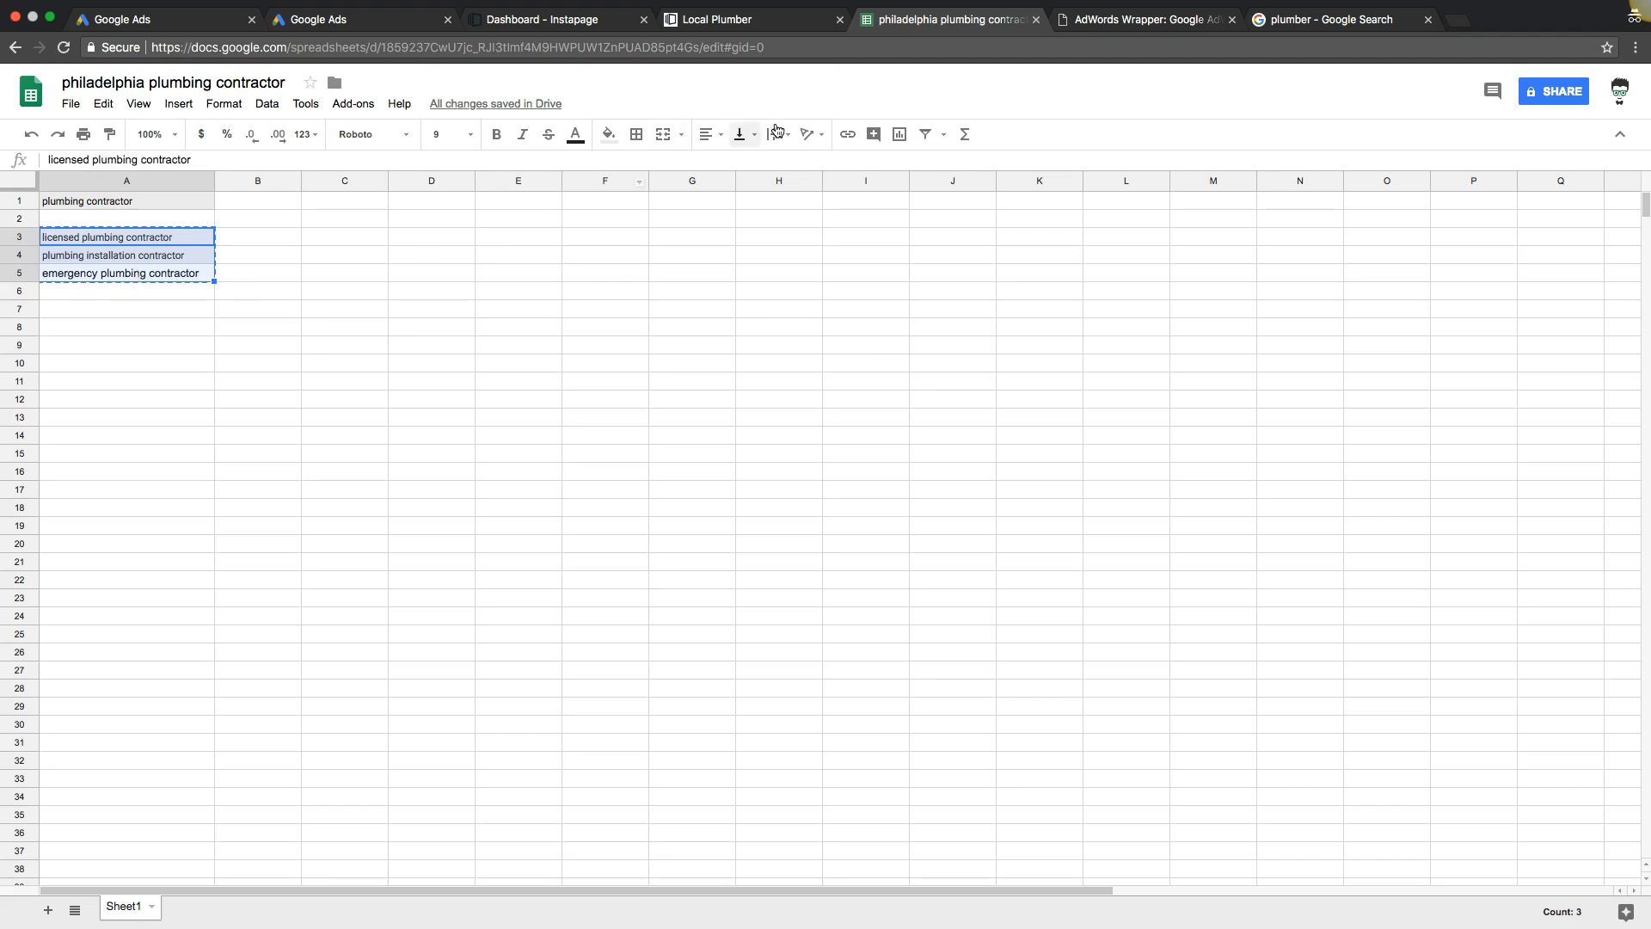
pyautogui.click(1101, 19)
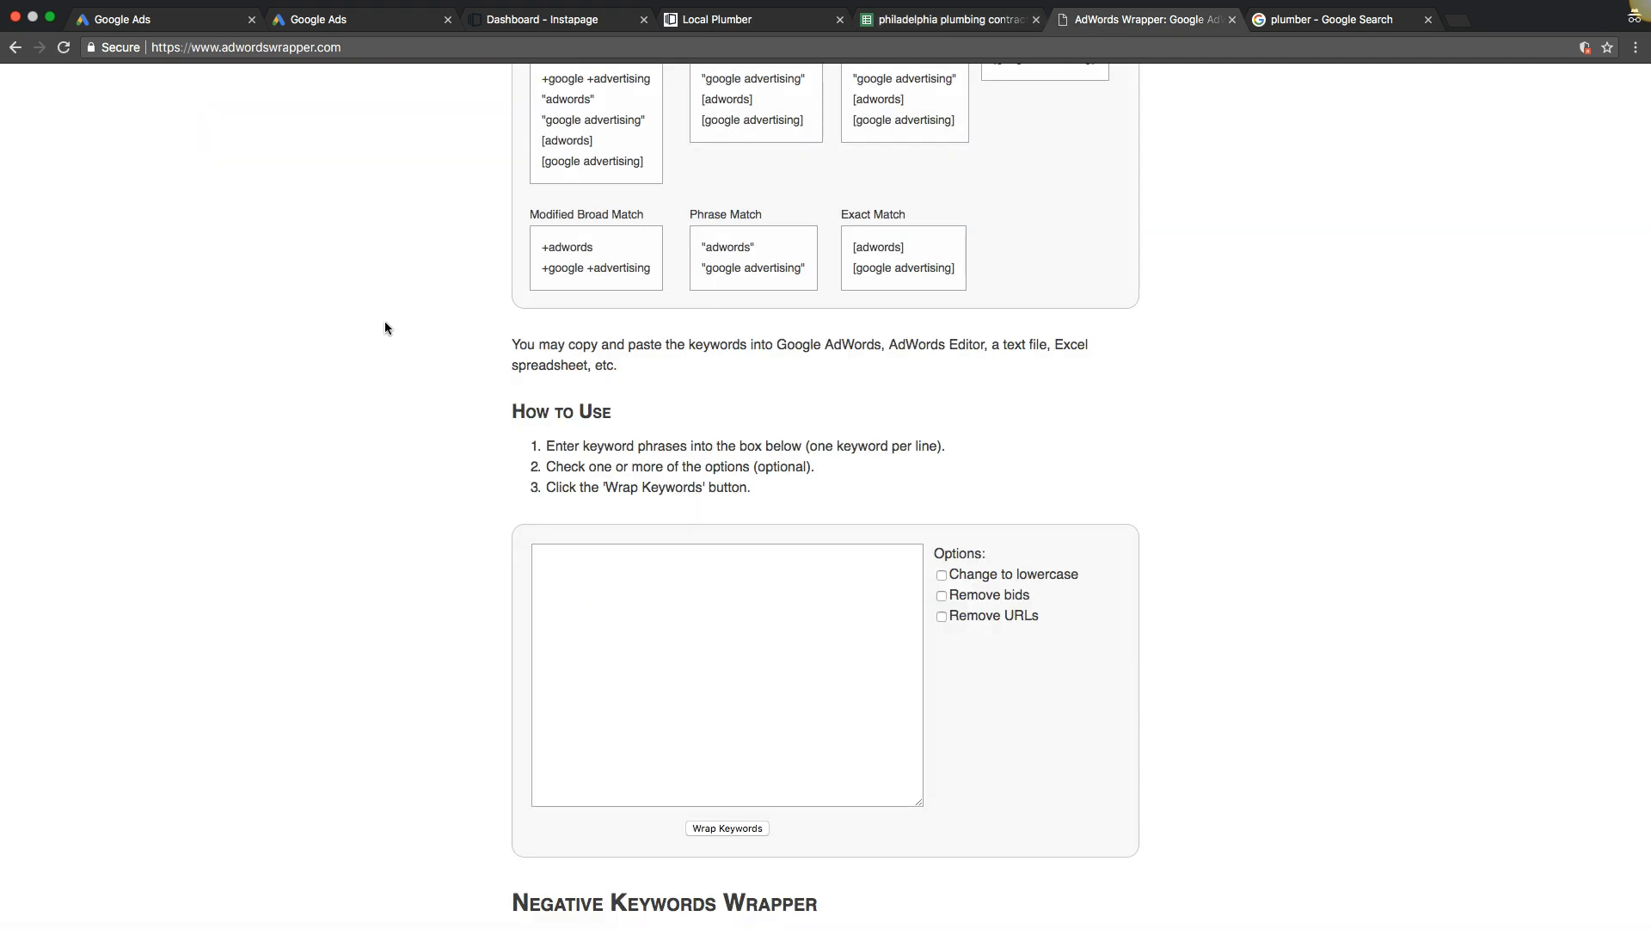
pyautogui.scroll(15, 385, 328)
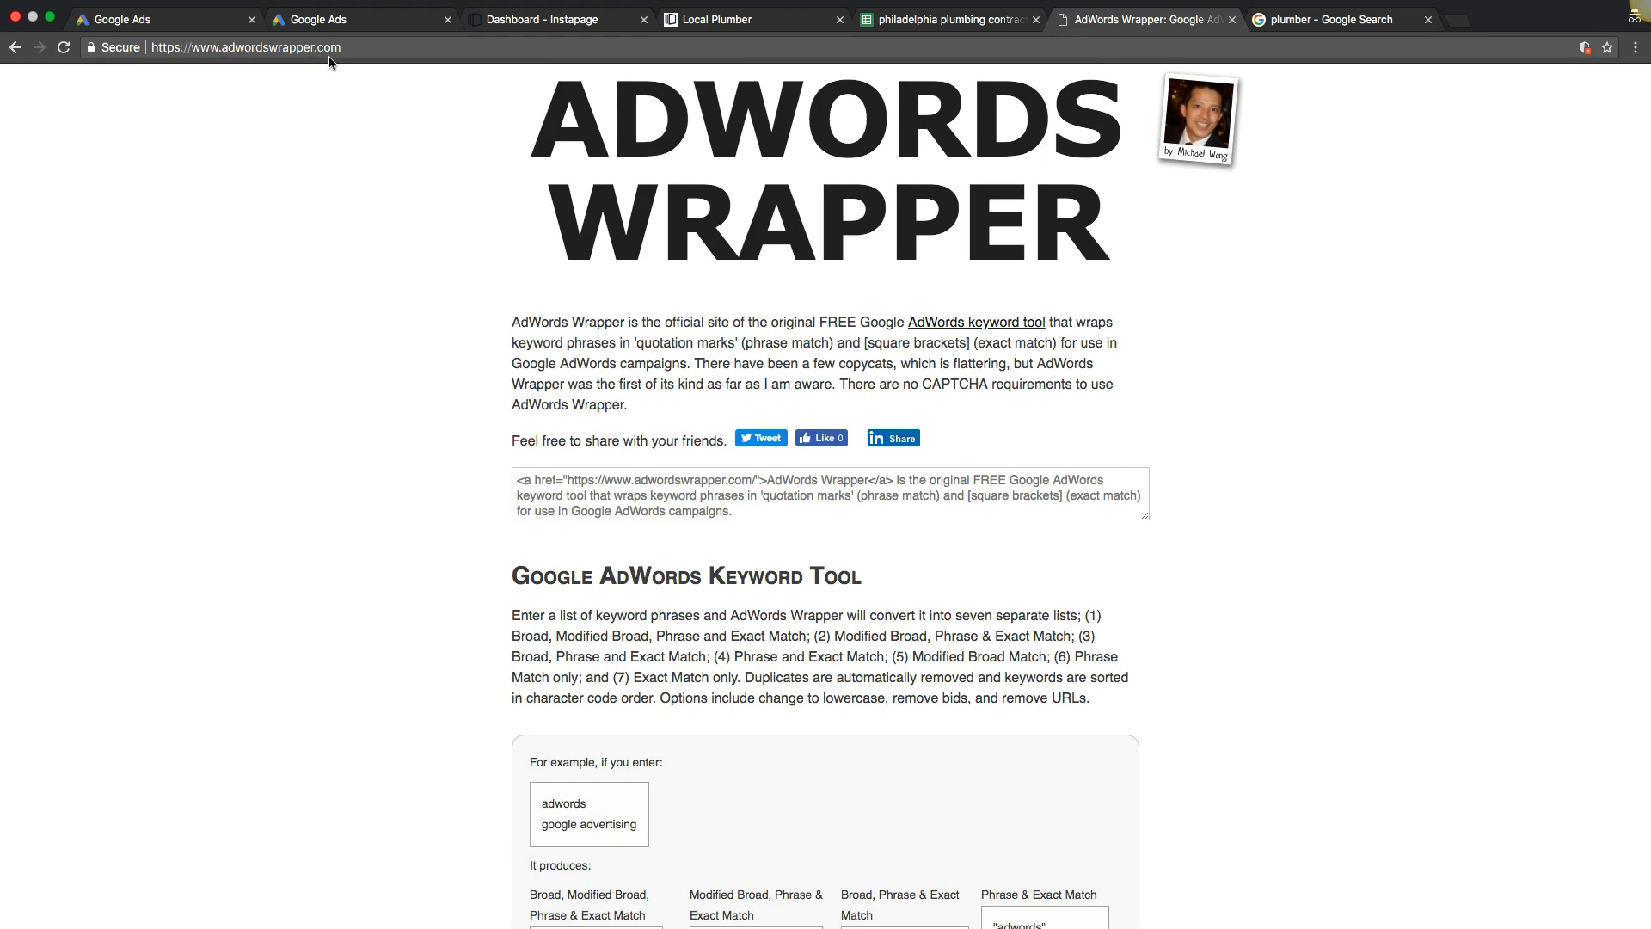
pyautogui.scroll(-15, 380, 445)
pyautogui.click(570, 314)
pyautogui.press('super+v')
pyautogui.click(705, 526)
# Copy the wrapped keyword list that combines "Phrase" & [Exact] Match.
pyautogui.scroll(-5, 1199, 597)
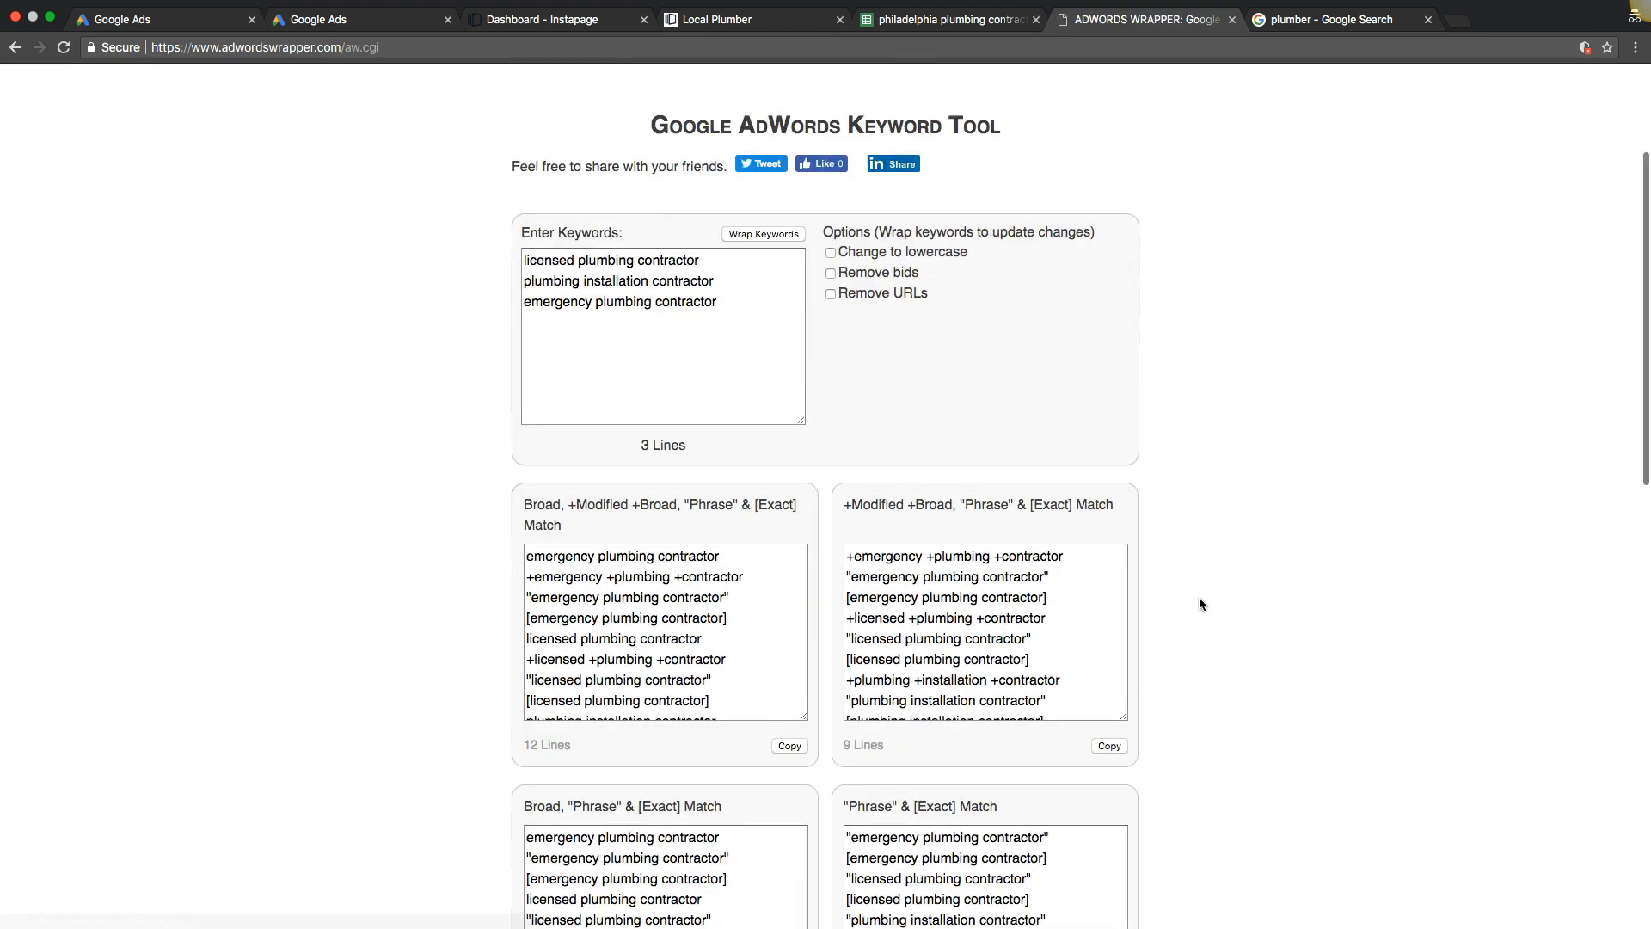
pyautogui.scroll(-1, 1202, 604)
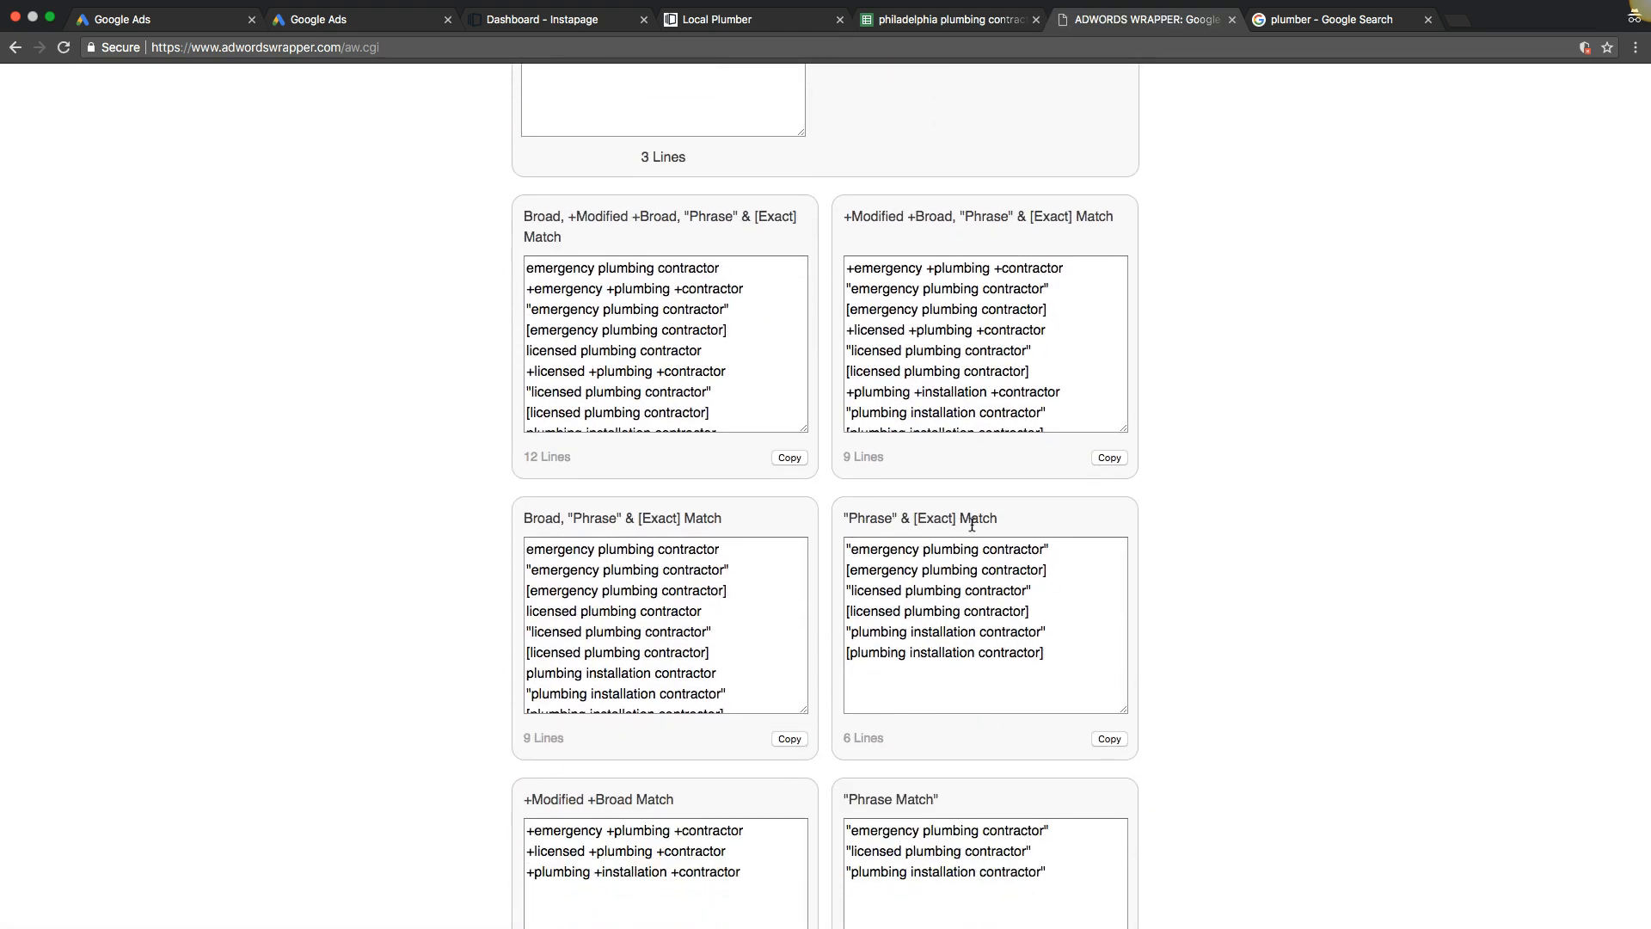
pyautogui.click(1111, 736)
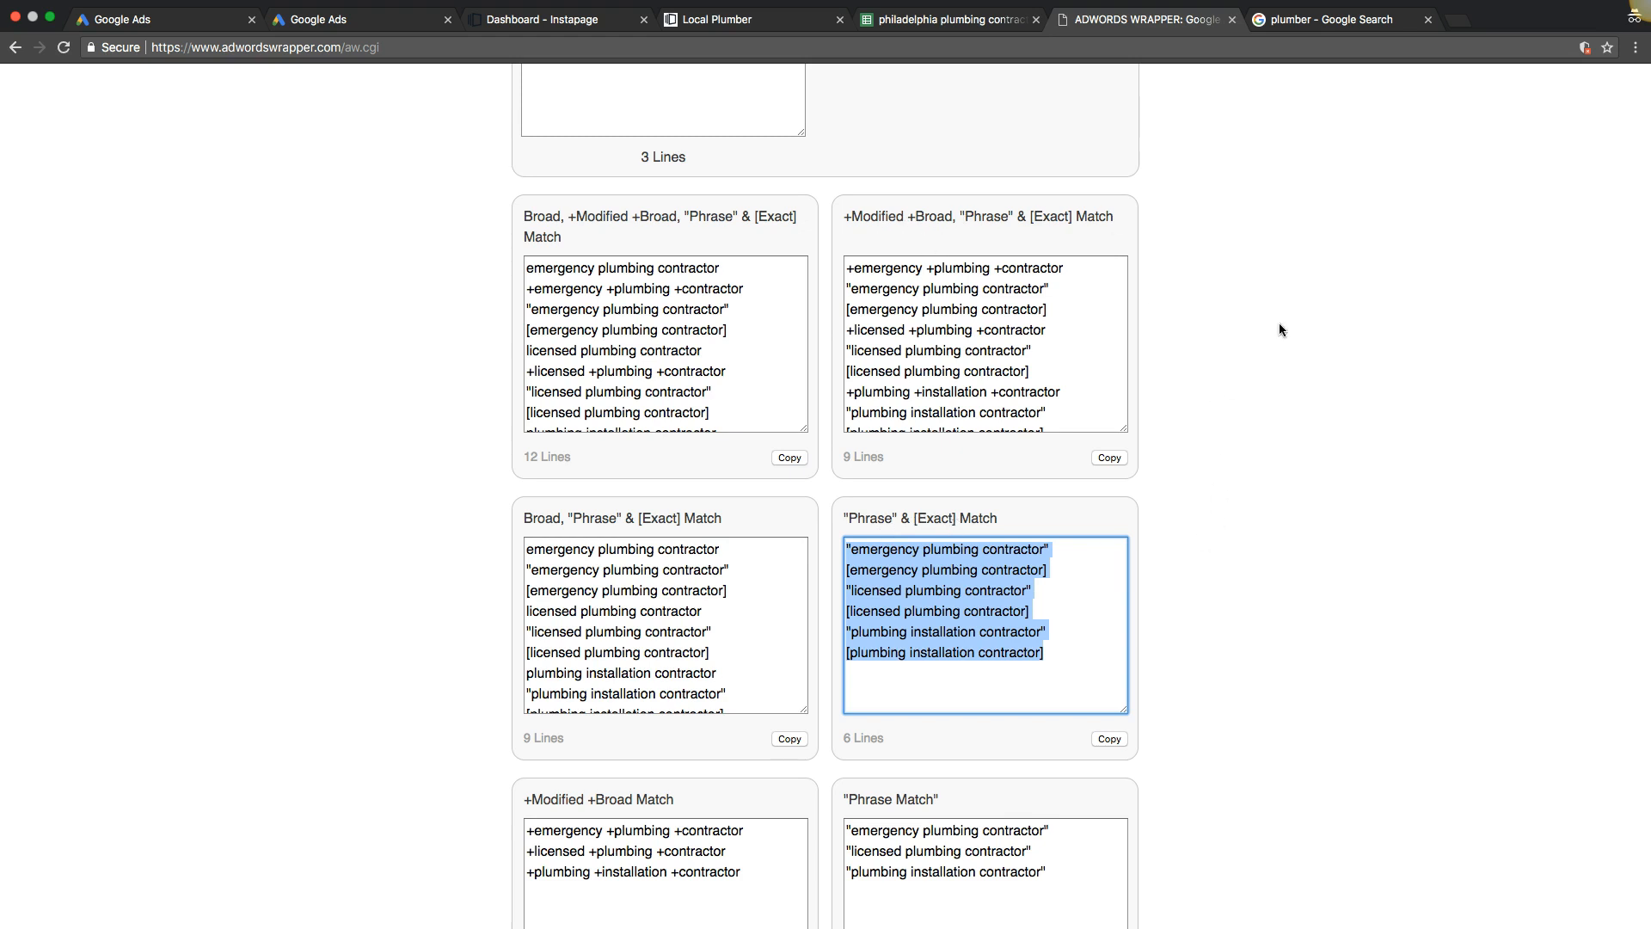
# Add the copied phrase and exact match keywords to the plumbing contractor ad group in Google Ads and save them.
pyautogui.click(163, 19)
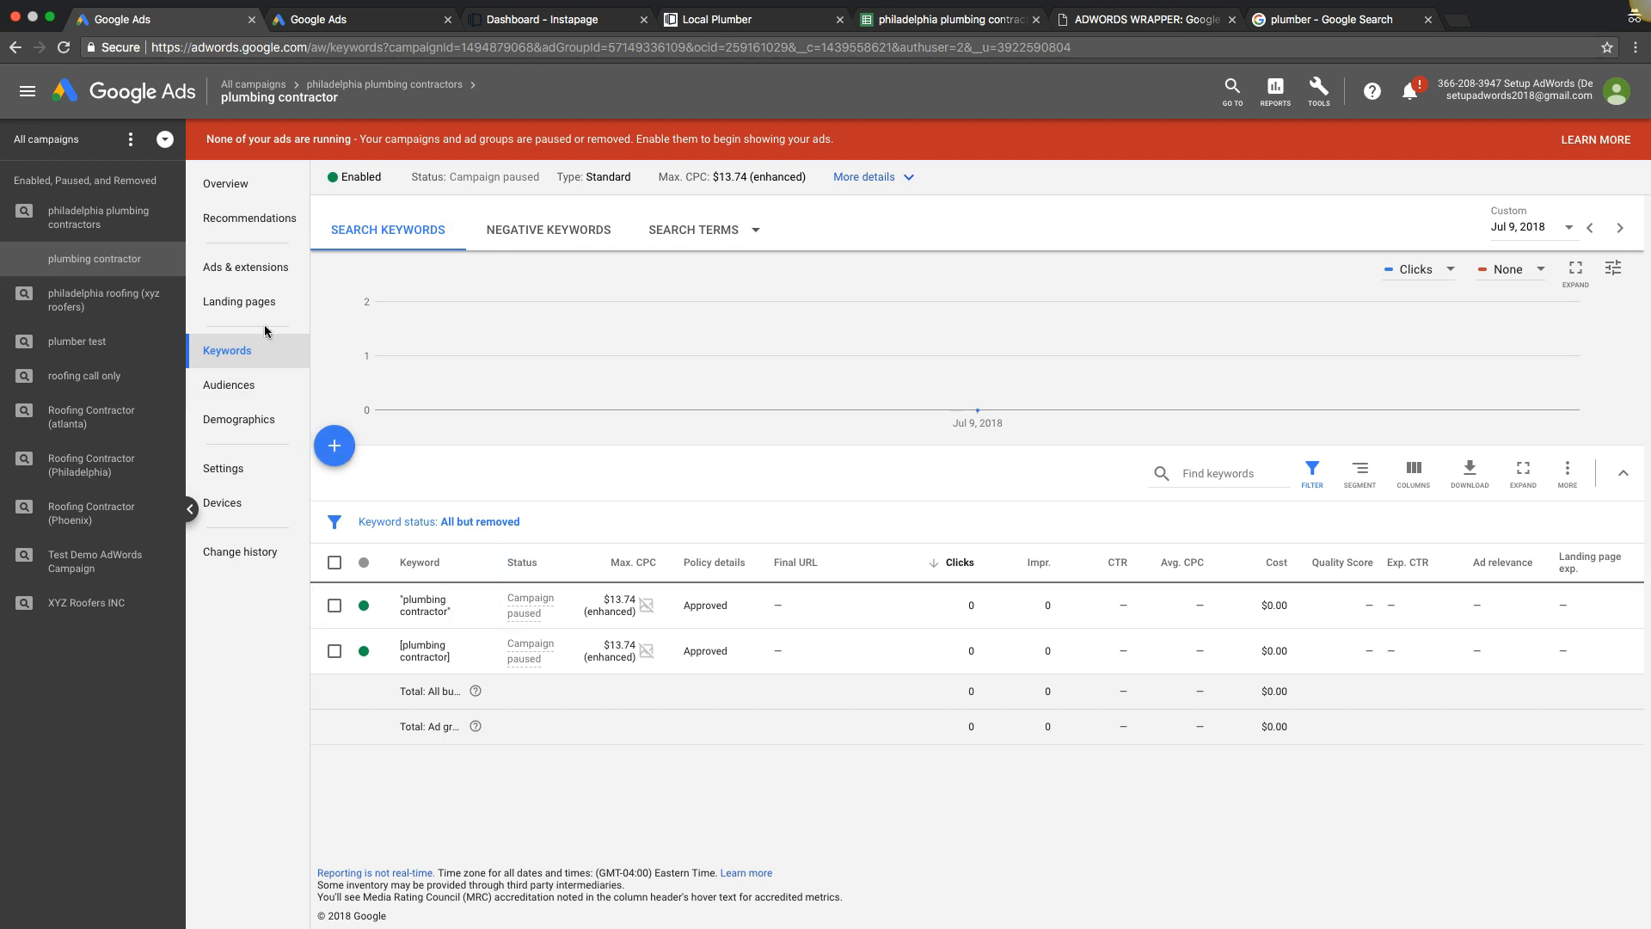
pyautogui.click(336, 444)
pyautogui.click(405, 393)
pyautogui.press('super+v')
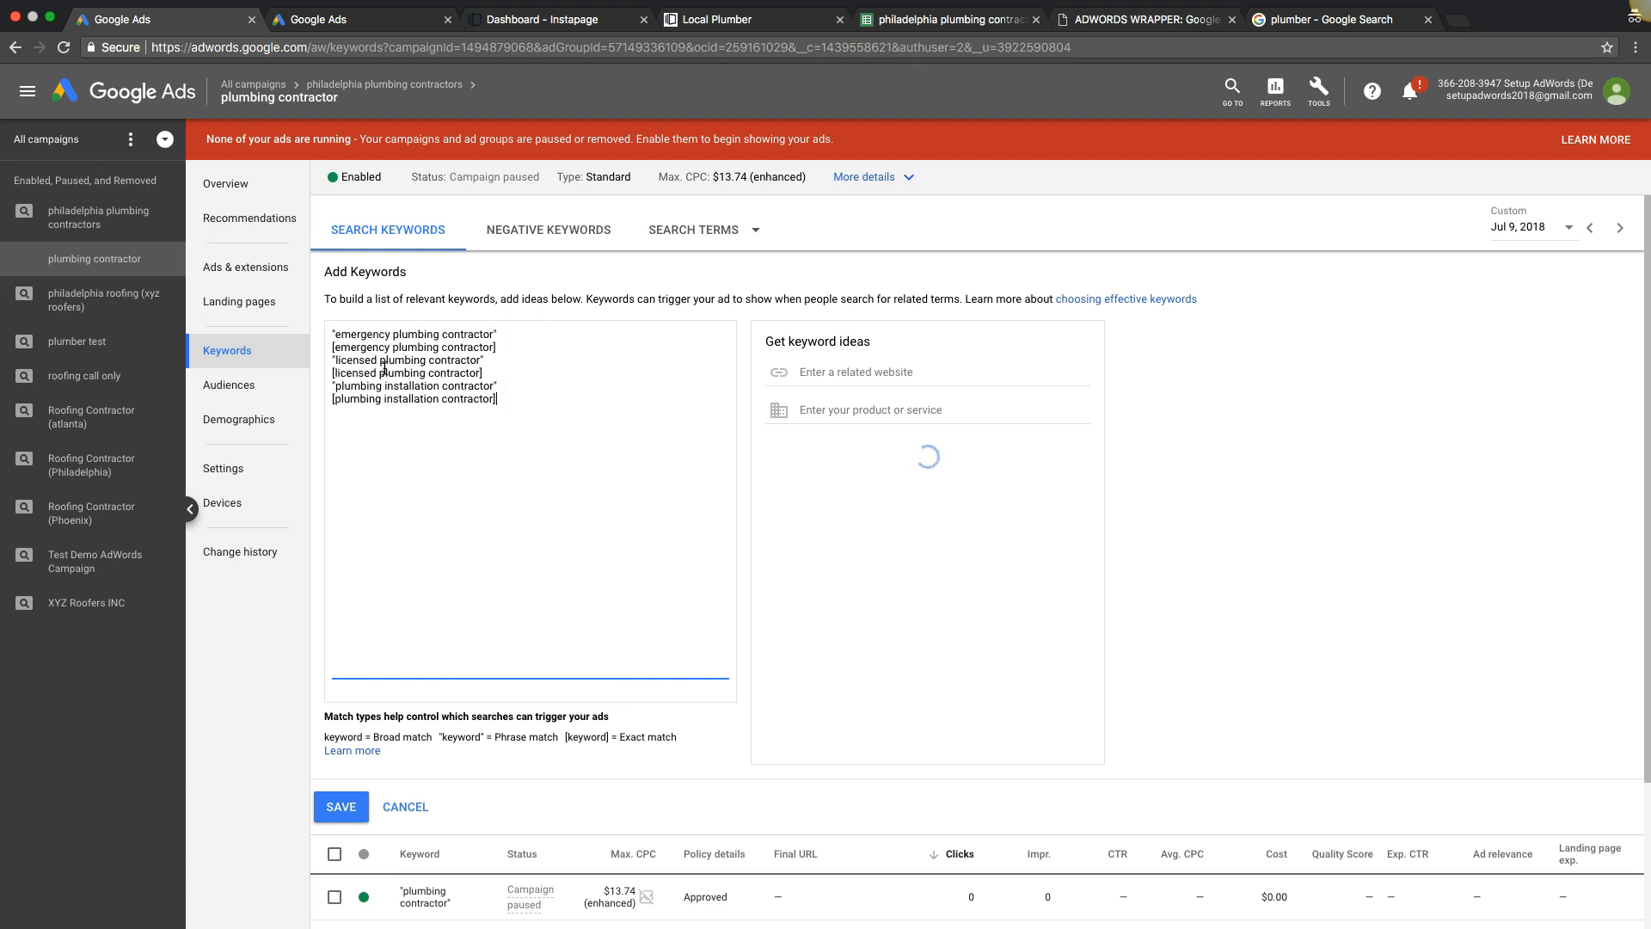
pyautogui.click(340, 811)
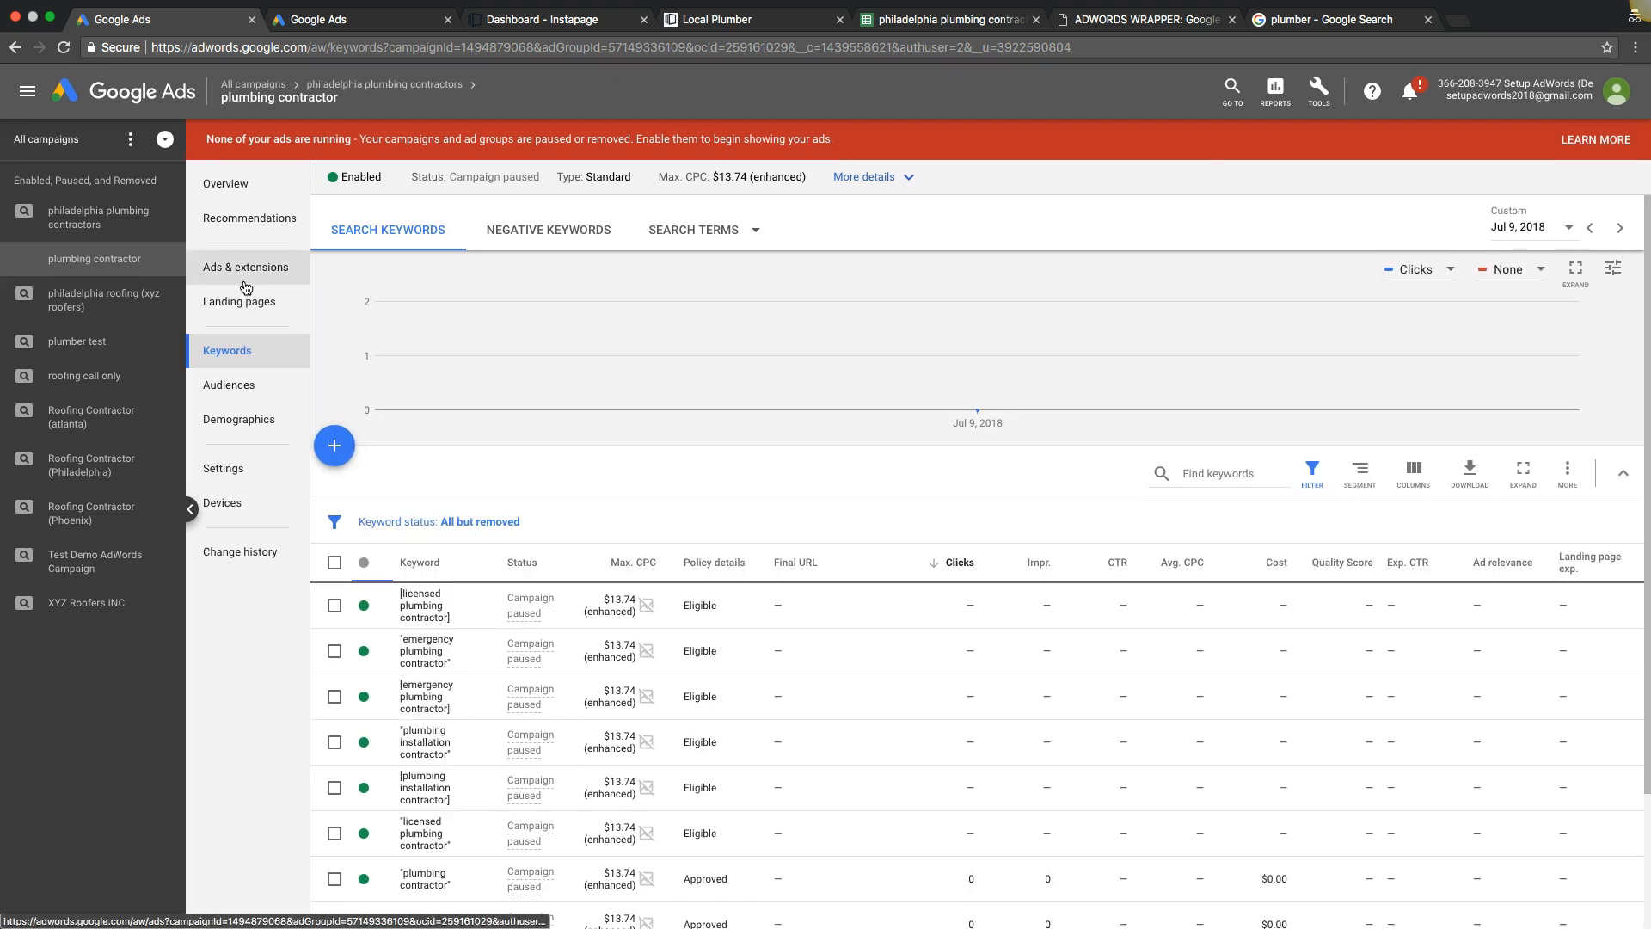
# View the ad groups of the philadelphia plumbing contractors campaign.
pyautogui.click(86, 221)
pyautogui.click(232, 271)
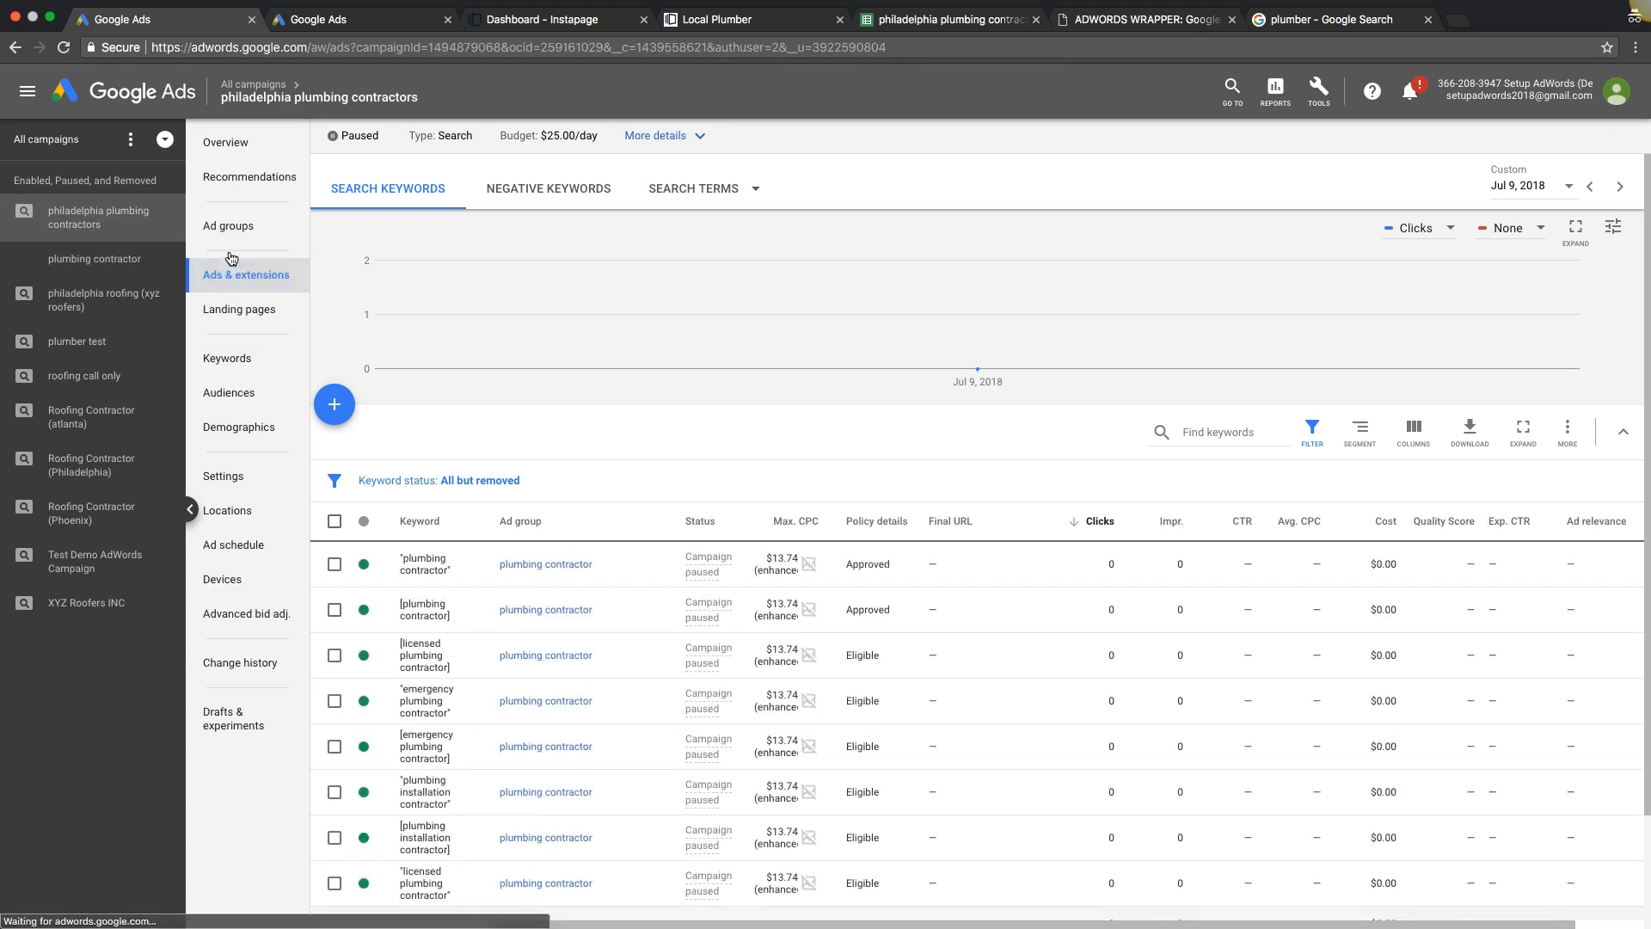
pyautogui.click(229, 230)
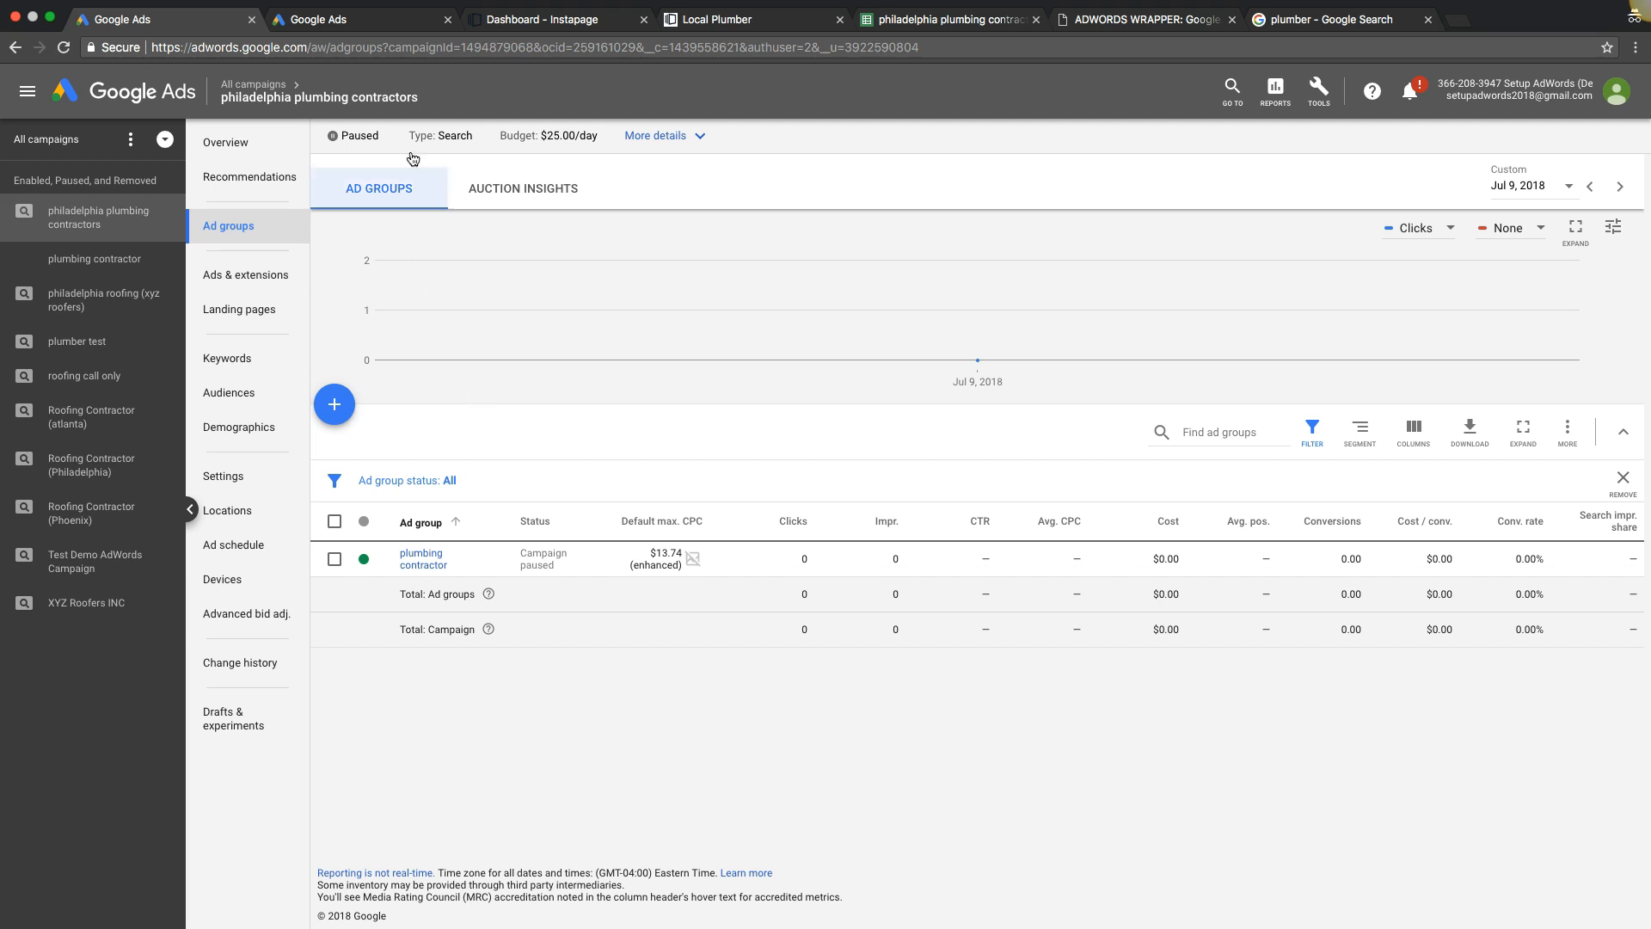
# Replace the Keyword Planner search term with plumber and remove the filter on keyword text containing plumbing contractor.
pyautogui.click(361, 19)
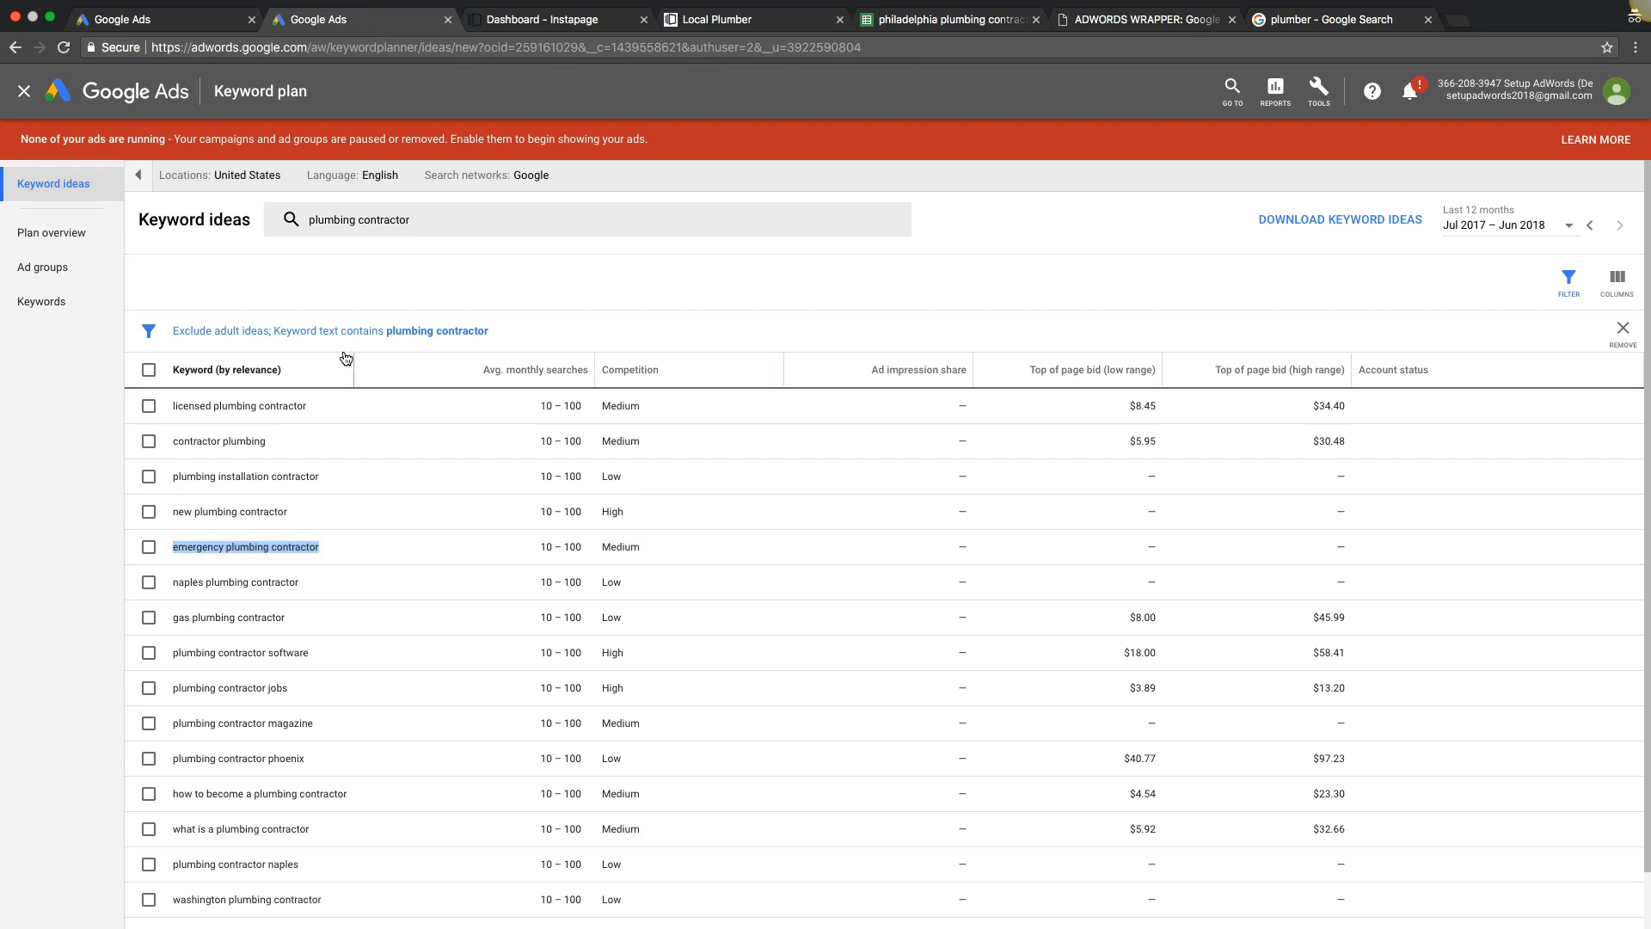
pyautogui.click(422, 225)
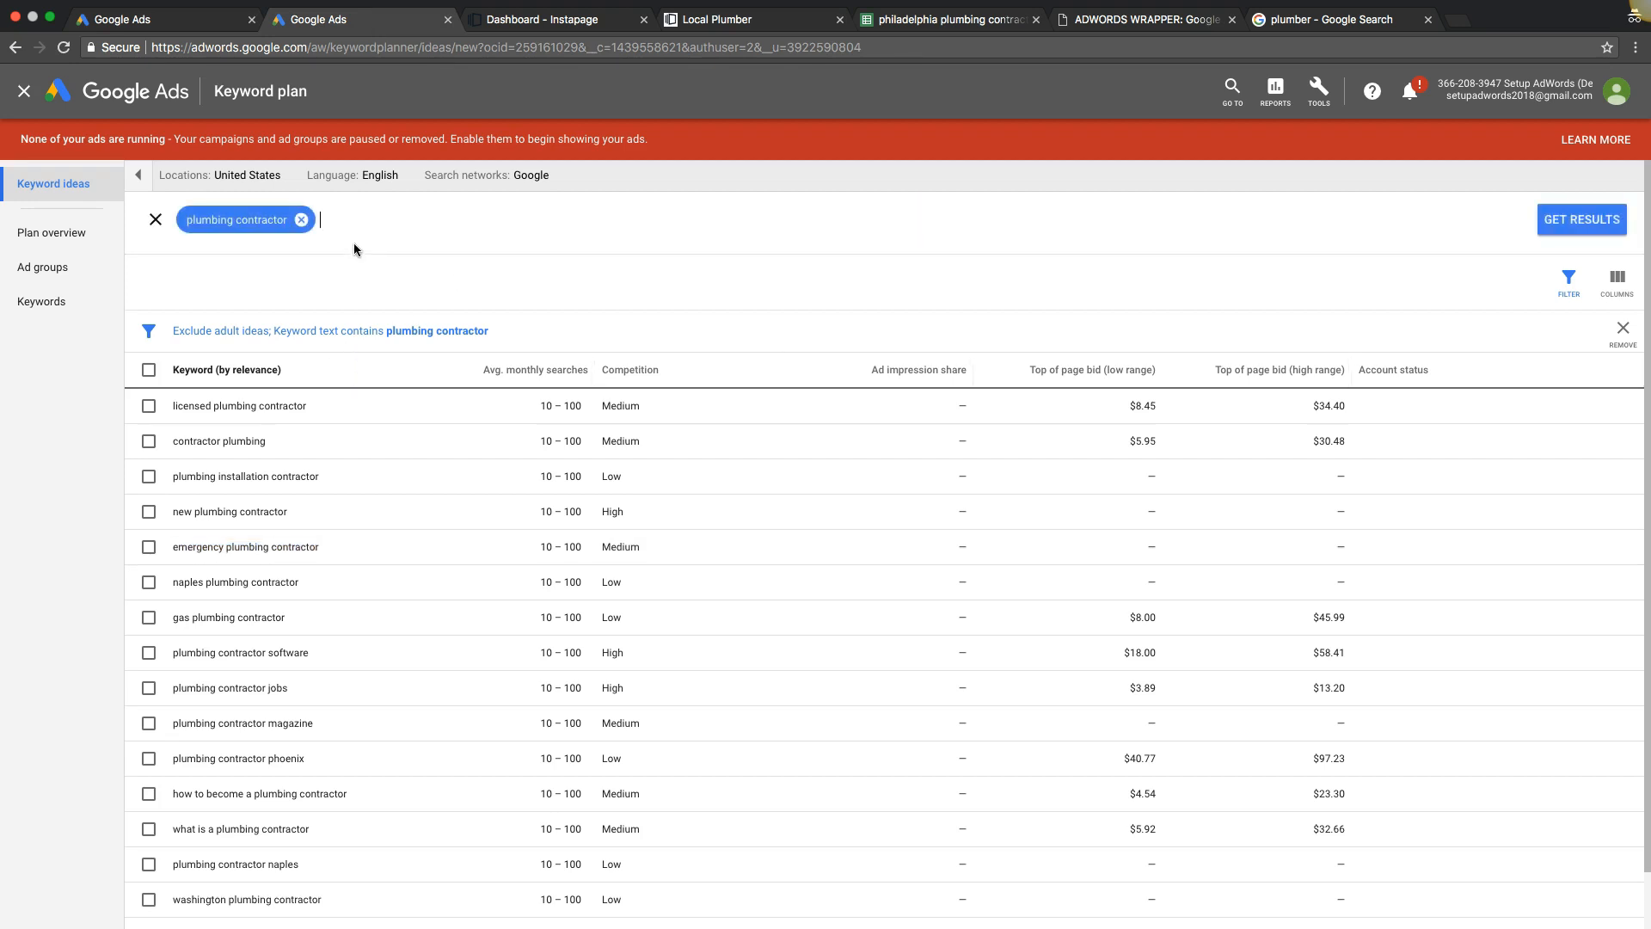
pyautogui.click(299, 220)
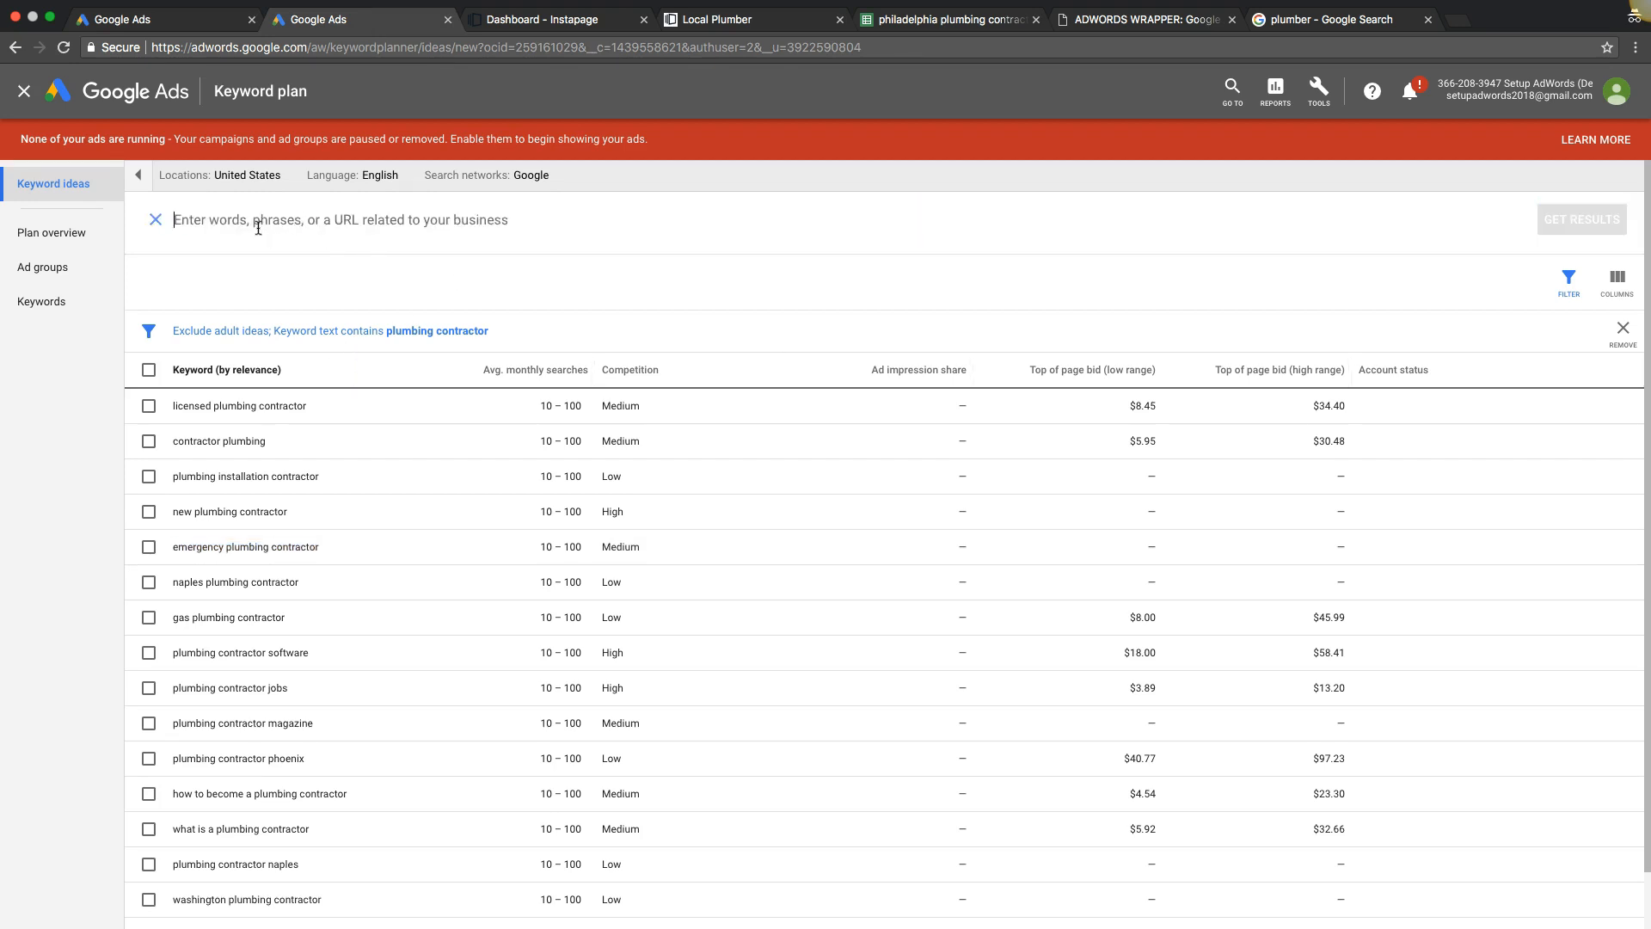
pyautogui.write('plumber')
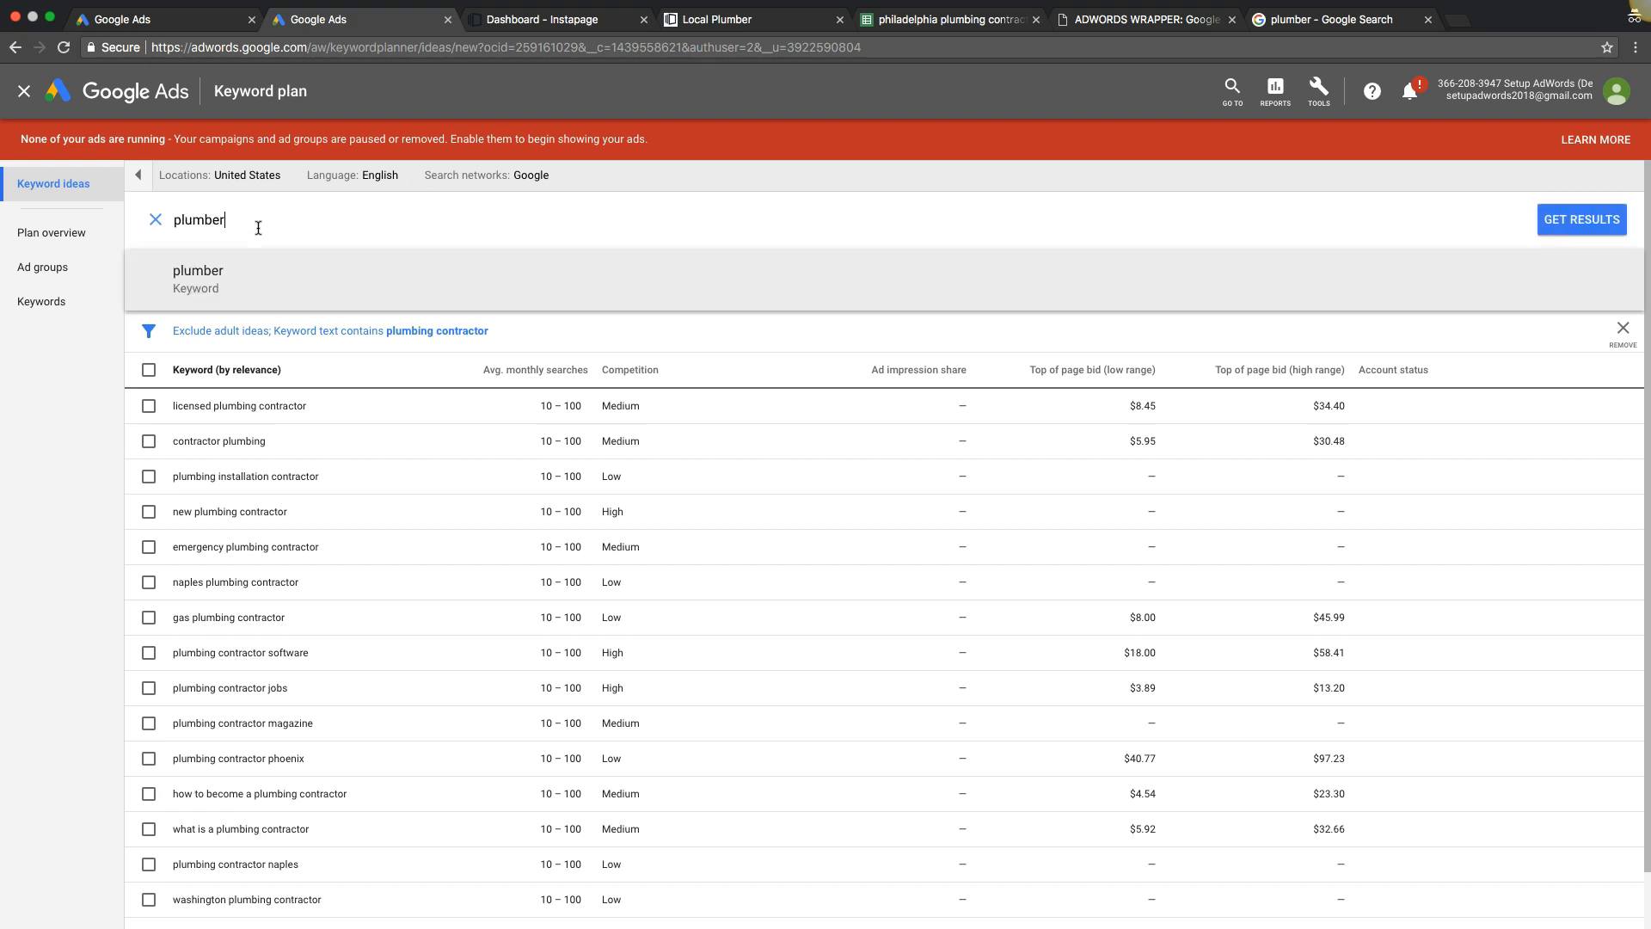
pyautogui.press('Return')
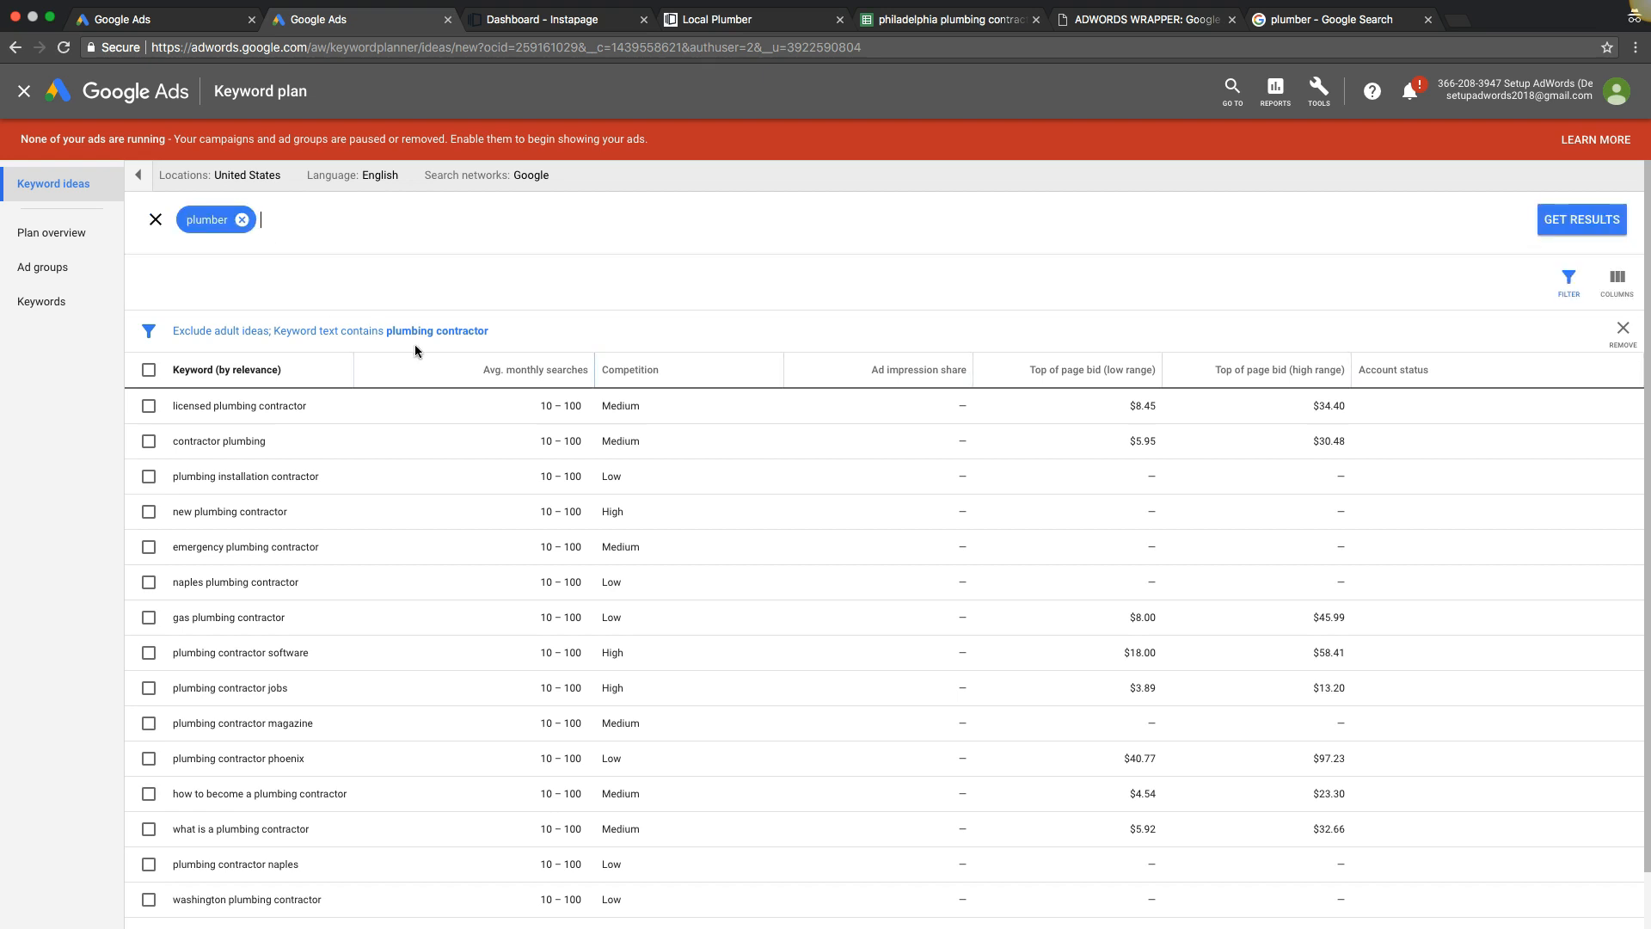
pyautogui.click(1569, 281)
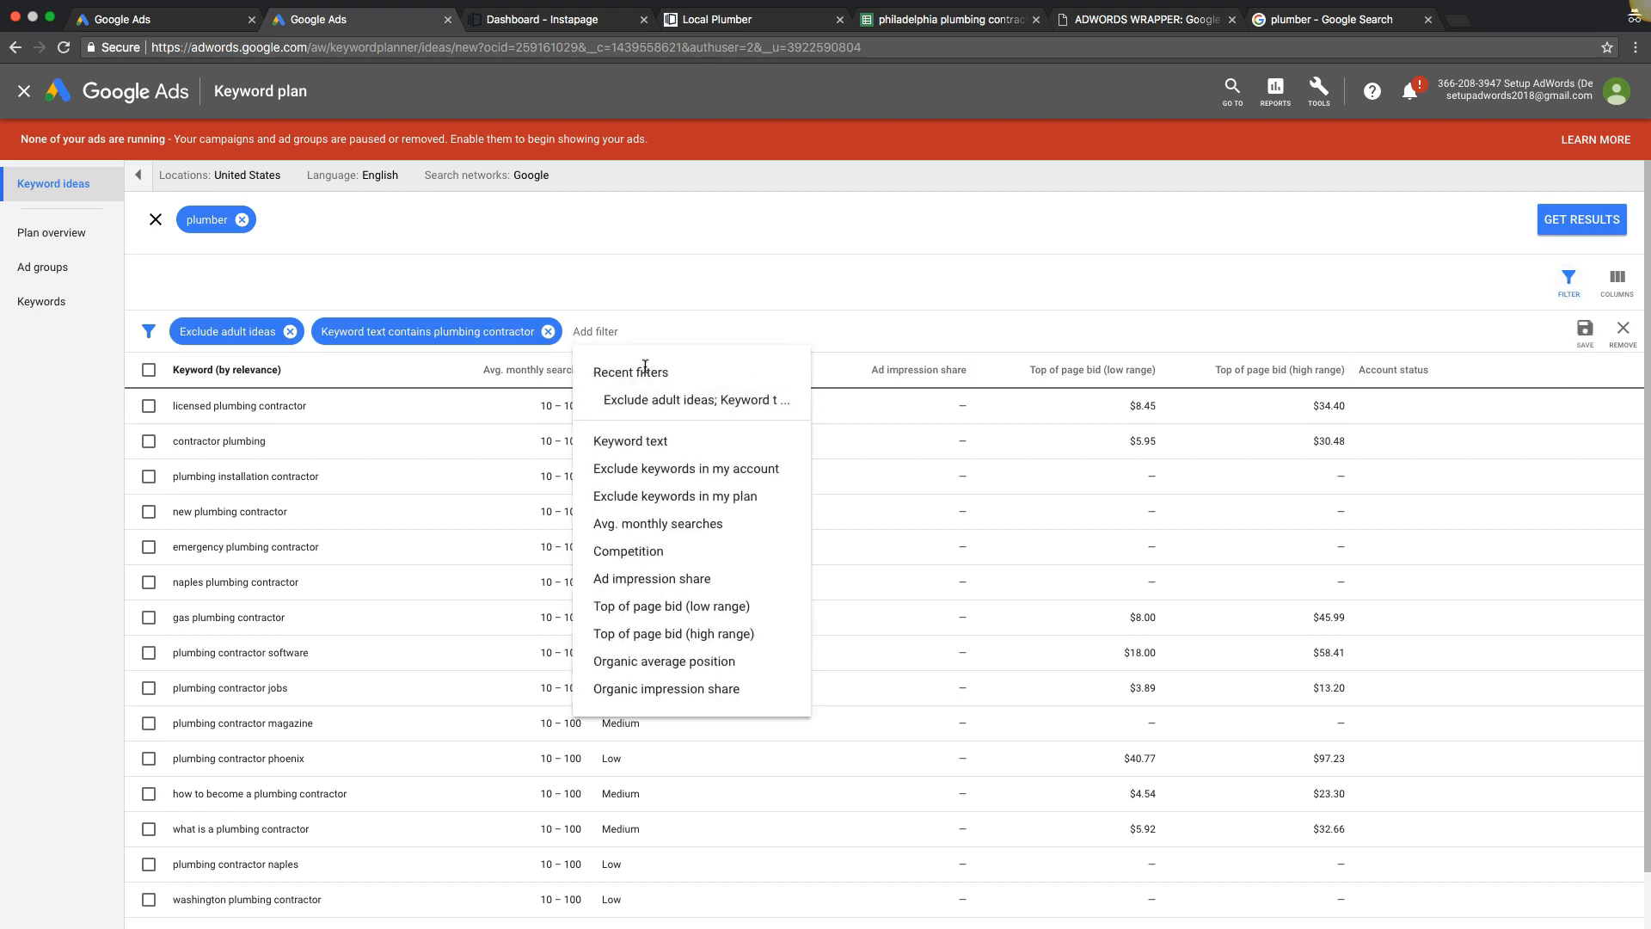
pyautogui.click(548, 331)
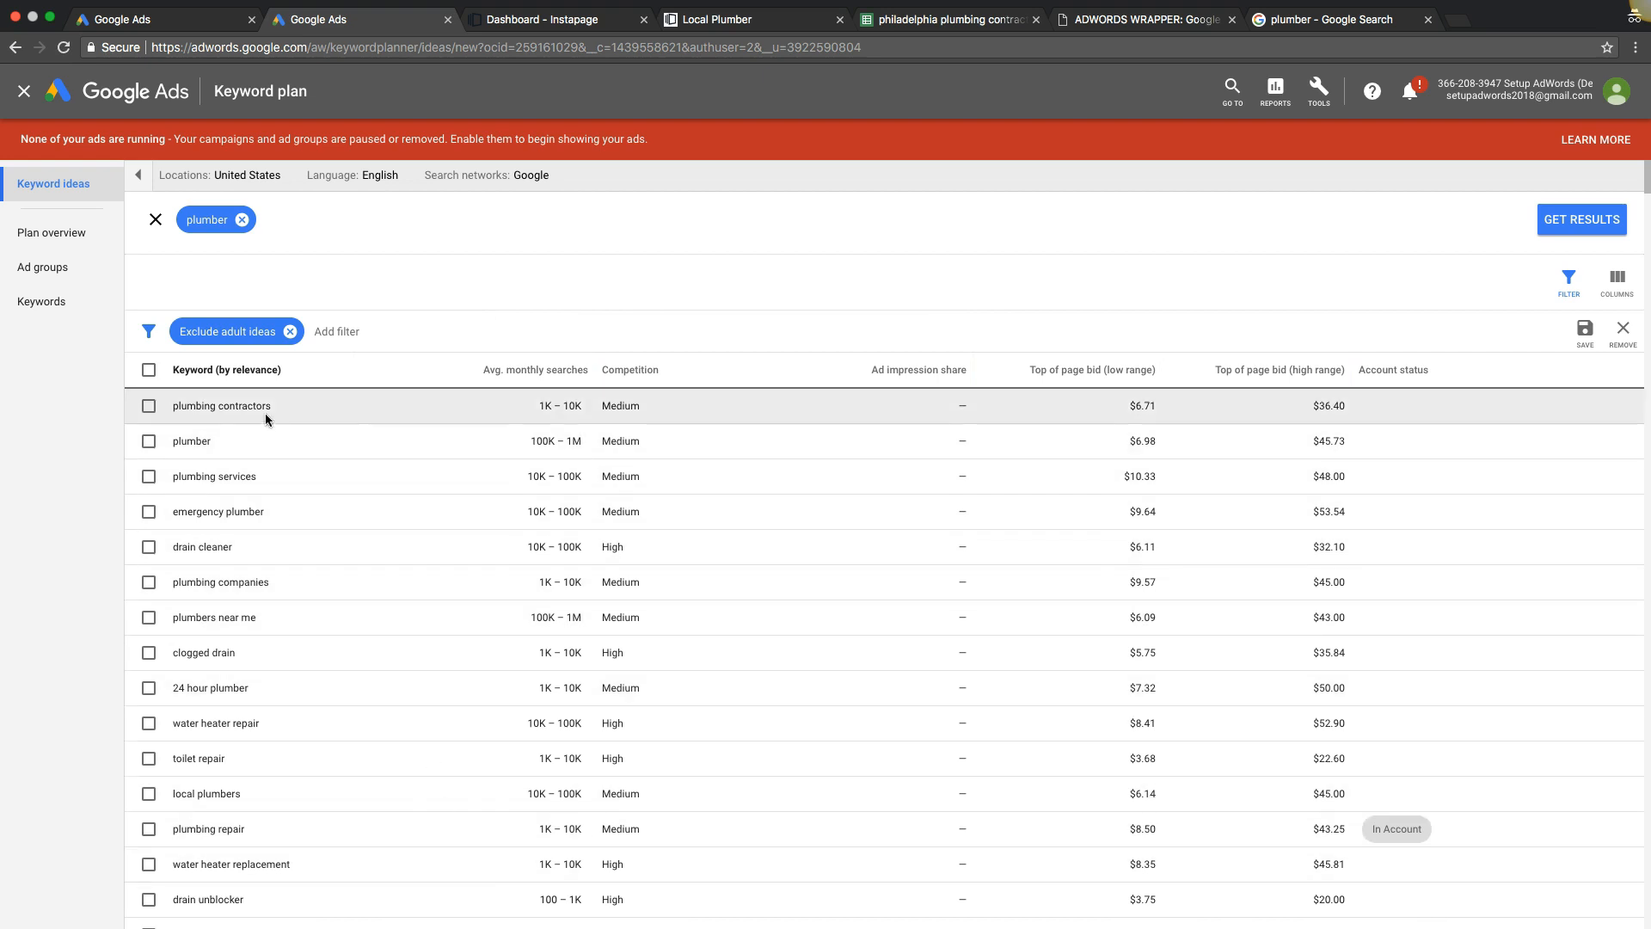
# Copy the keyword plumbing services from the Keyword Planner ideas into cell B1 and widen column B to about column A's width.
pyautogui.moveTo(260, 477); pyautogui.dragTo(173, 475)
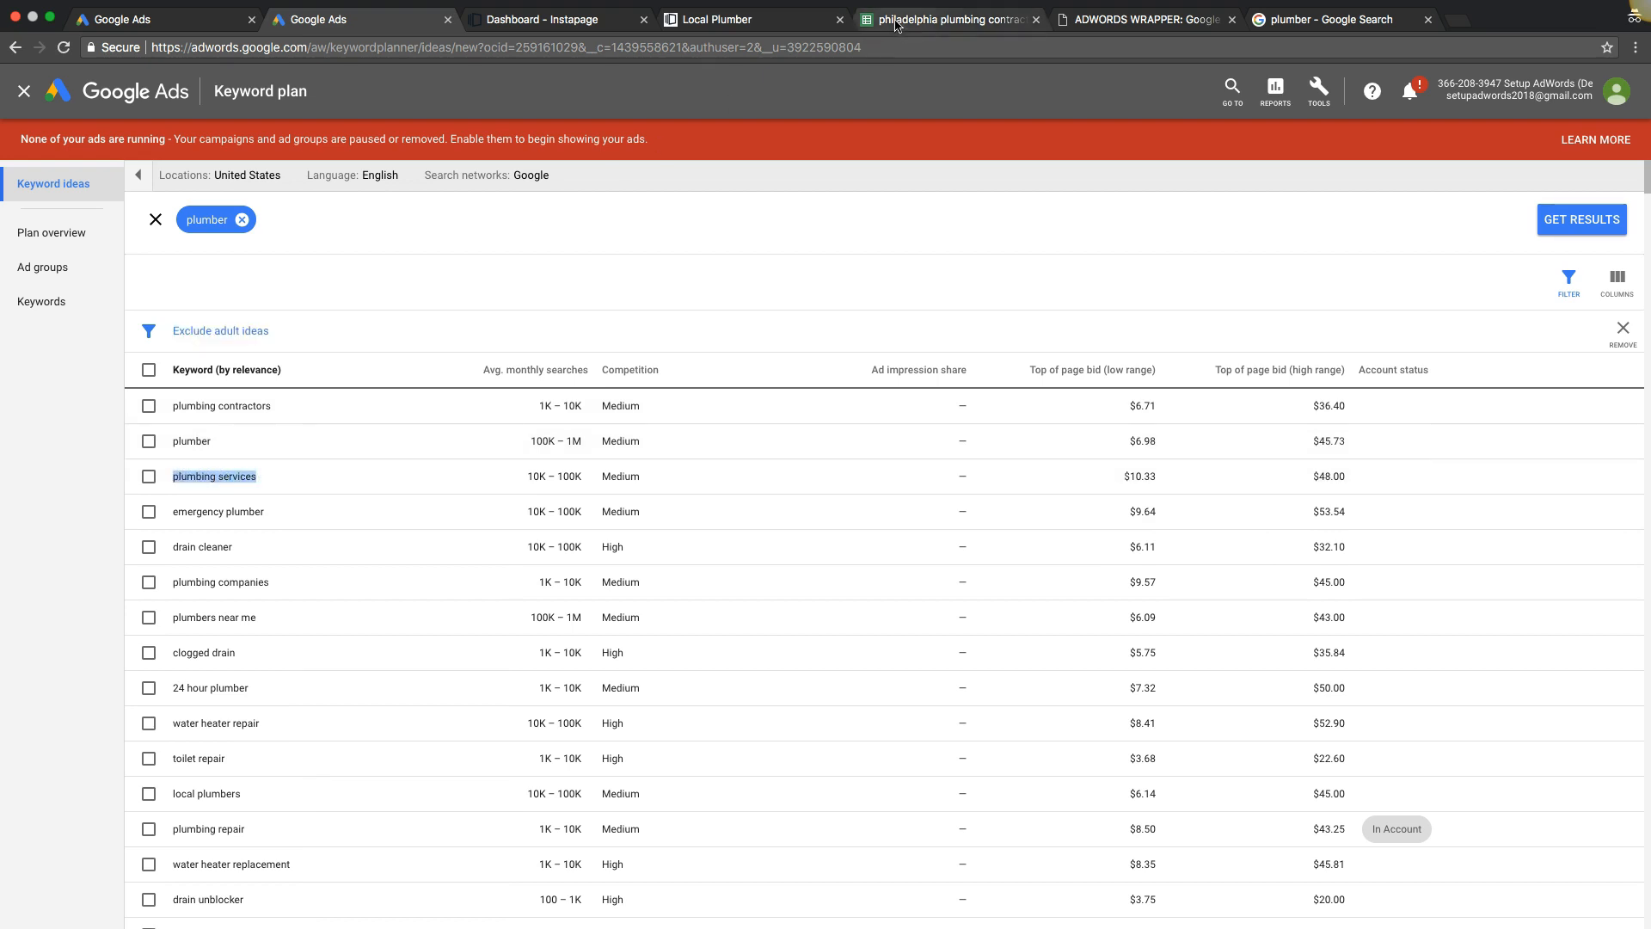
pyautogui.click(945, 19)
pyautogui.moveTo(303, 187); pyautogui.dragTo(390, 187)
pyautogui.click(323, 201)
pyautogui.press('super+v')
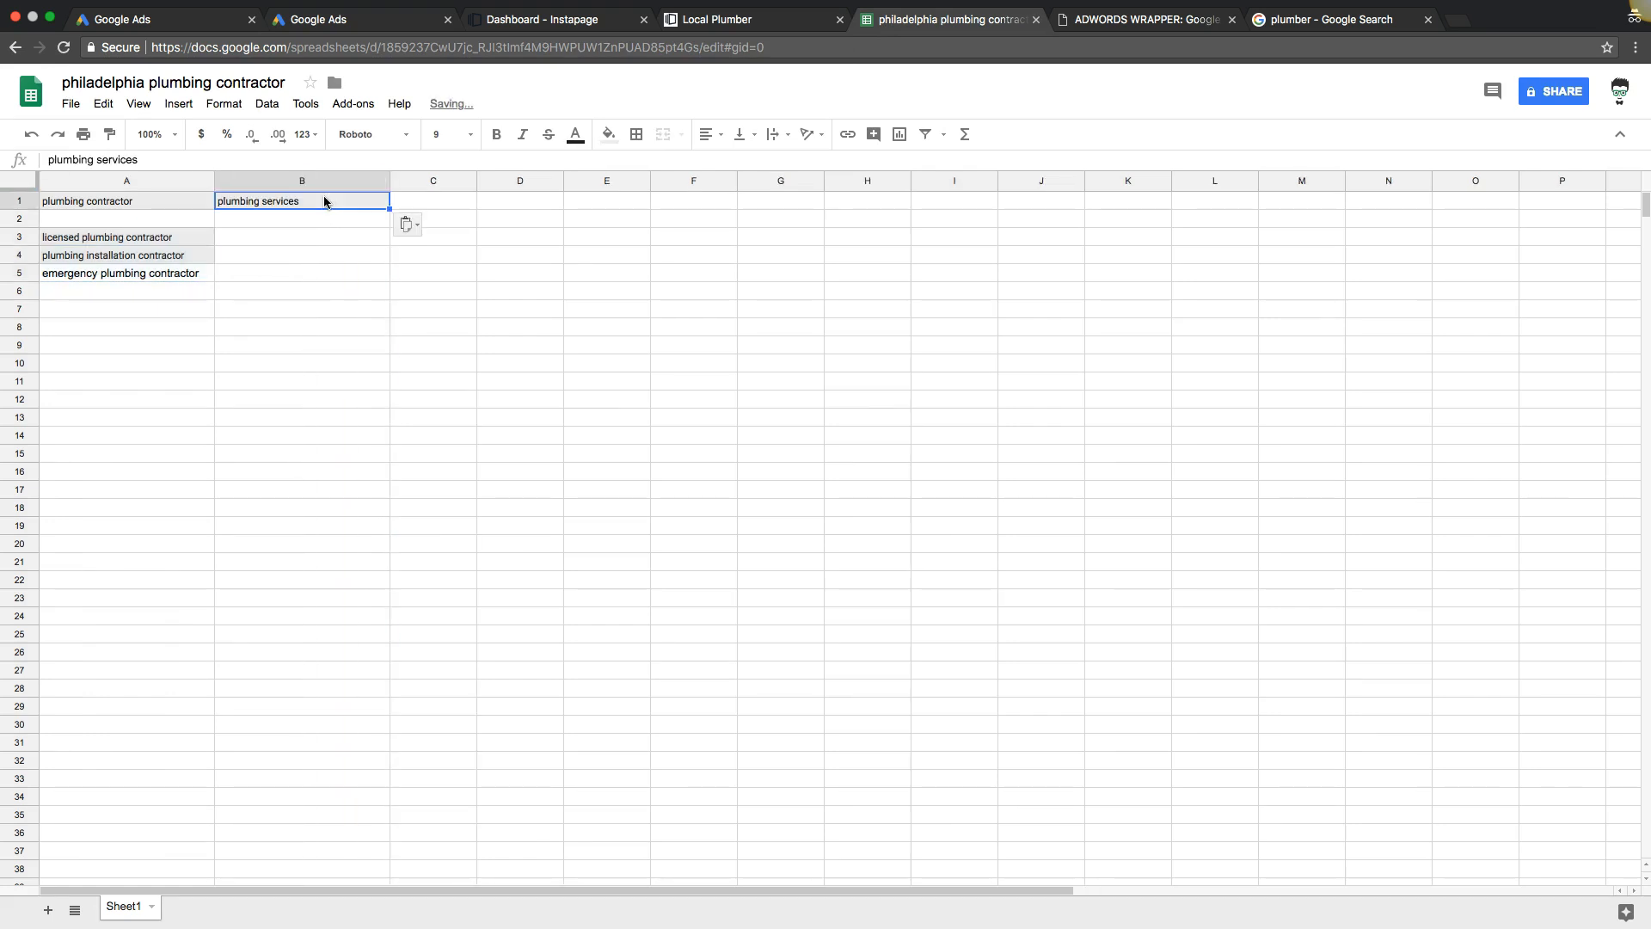
# Copy the keyword emergency plumber from the Keyword Planner ideas into cell C1 and widen column C to about column B's width.
pyautogui.click(327, 19)
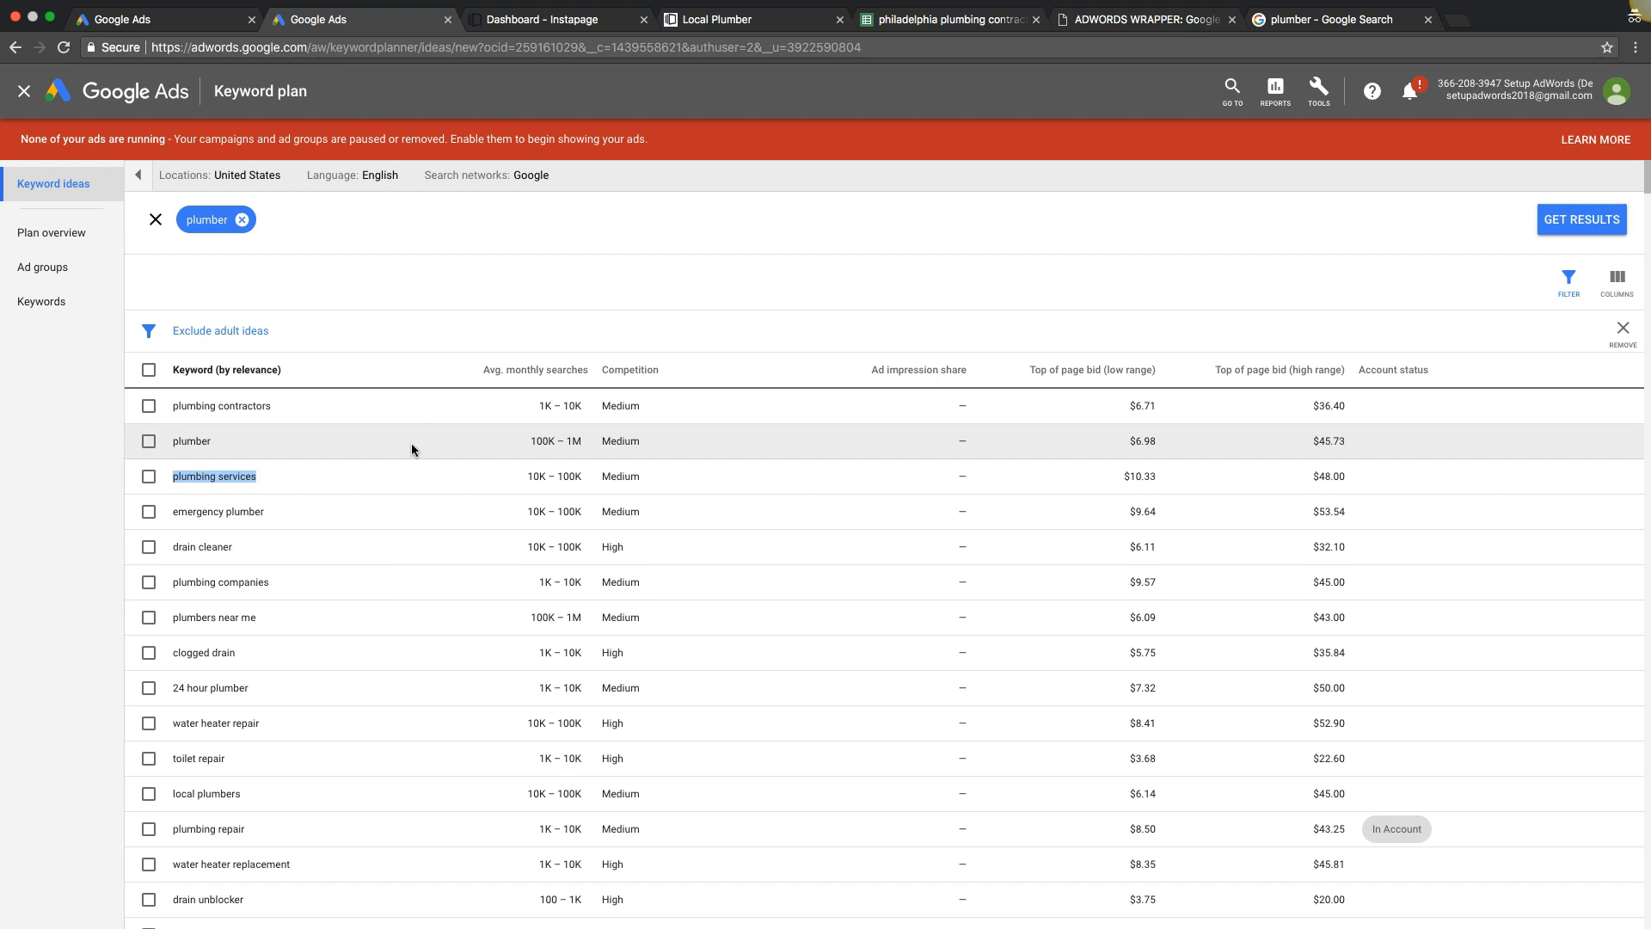
pyautogui.click(263, 515)
pyautogui.moveTo(263, 516); pyautogui.dragTo(187, 511)
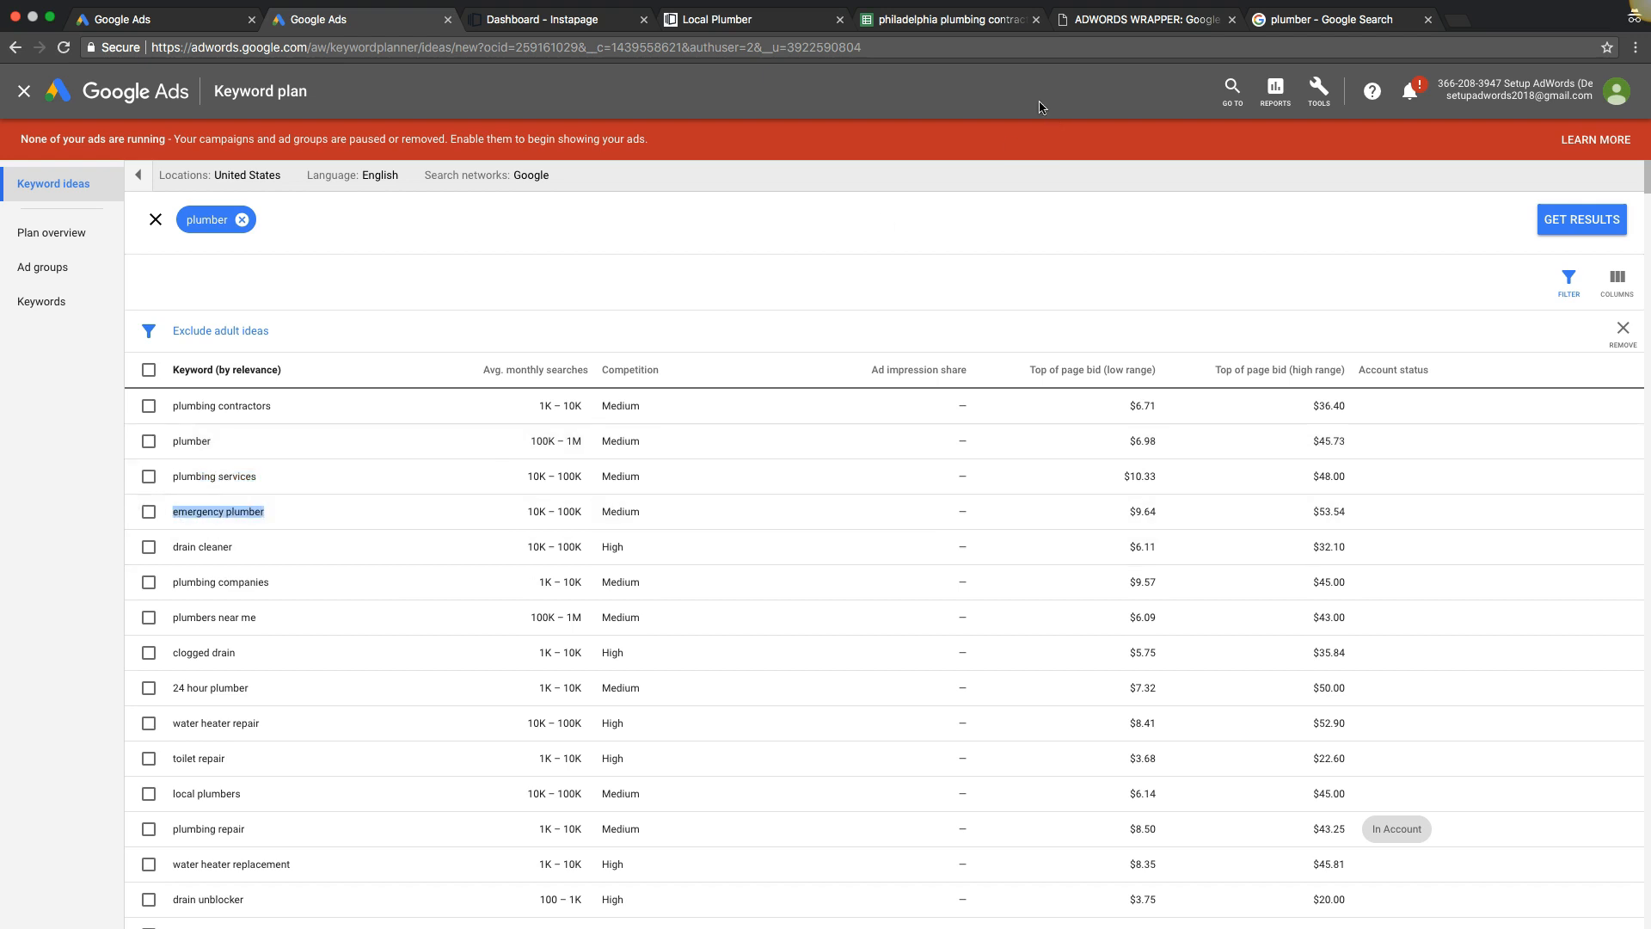
pyautogui.click(946, 19)
pyautogui.moveTo(476, 180); pyautogui.dragTo(566, 187)
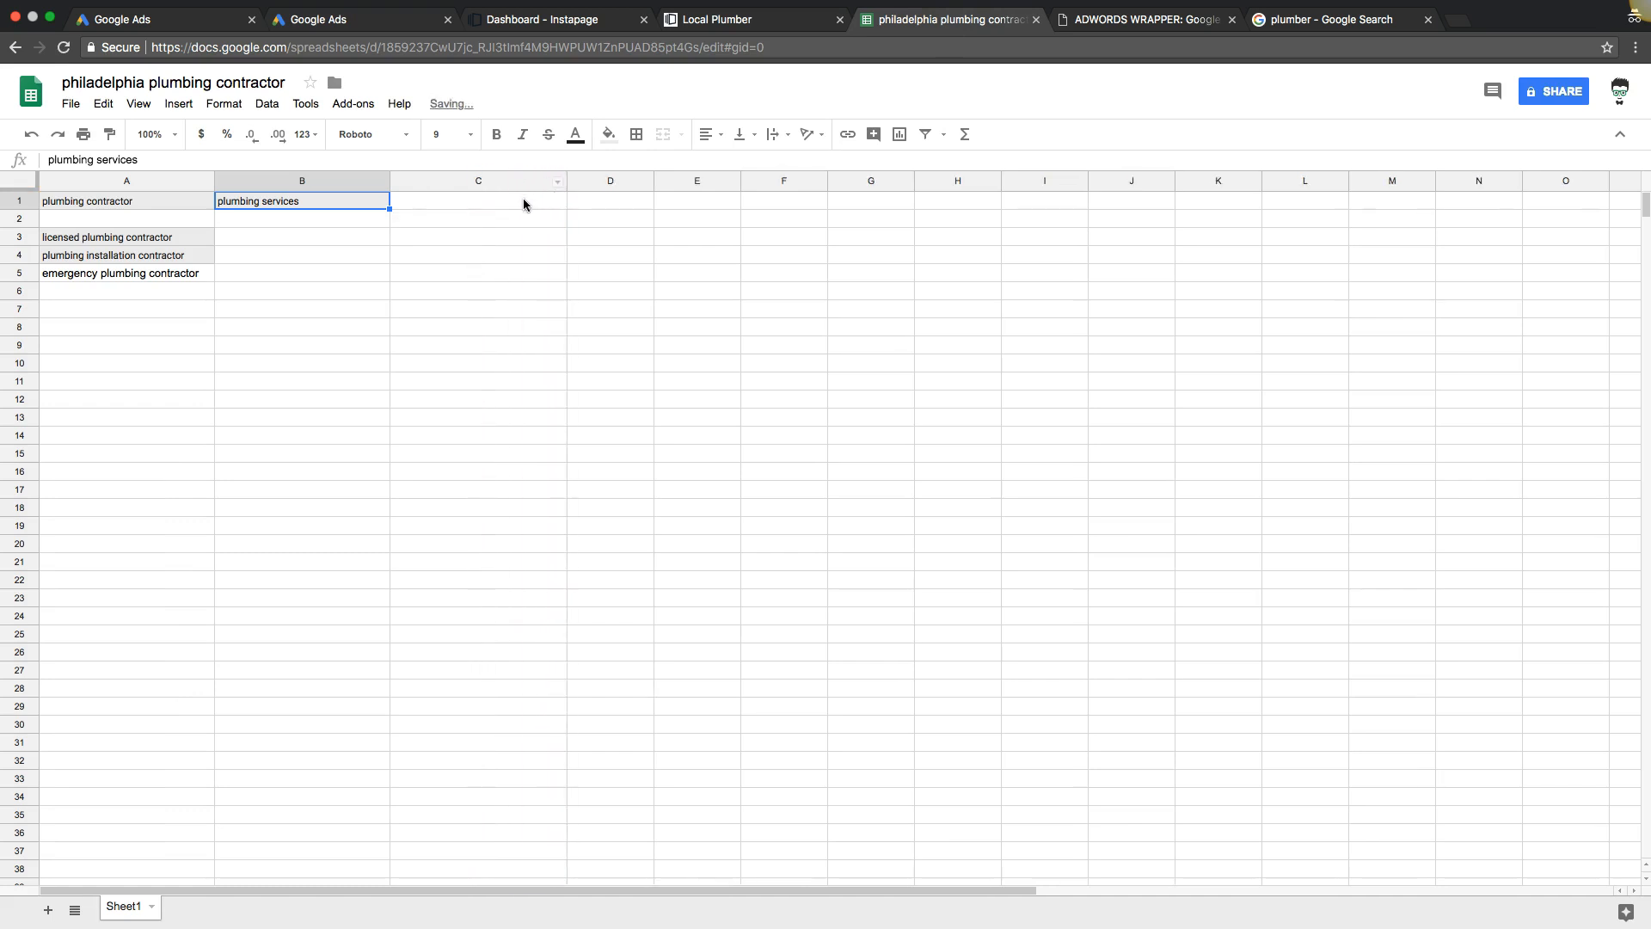
pyautogui.click(524, 203)
pyautogui.write('emergency plumber')
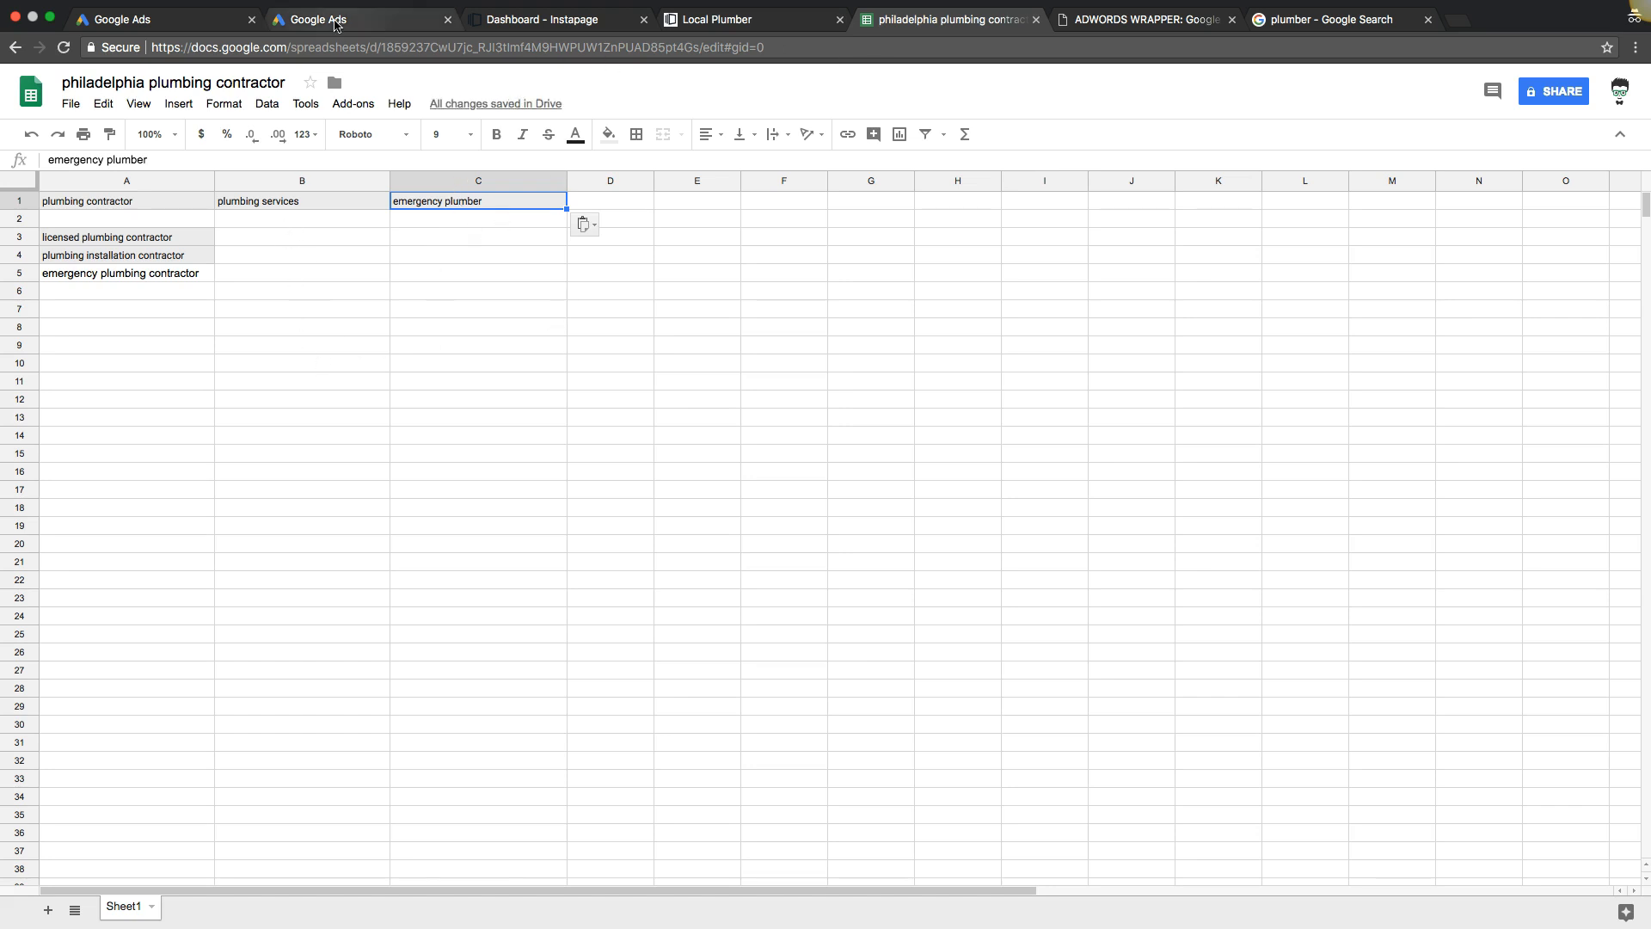
# Copy the keyword plumbing companies from the Keyword Planner ideas into cell D1 and widen column D to about column C's width.
pyautogui.click(337, 24)
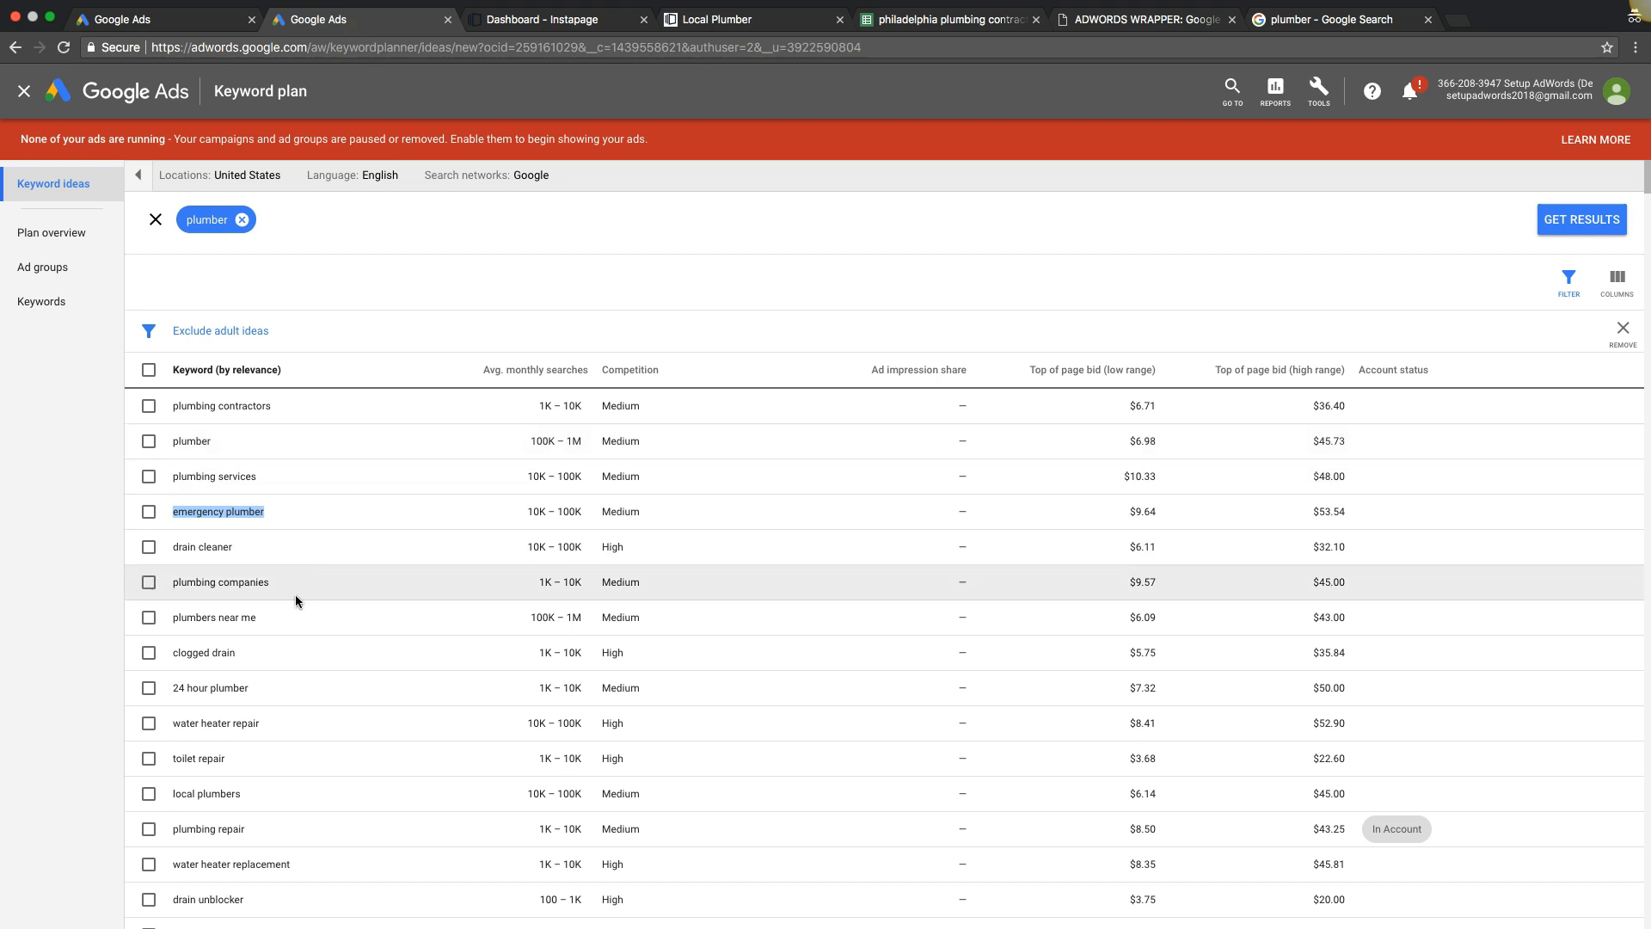
pyautogui.moveTo(272, 586); pyautogui.dragTo(175, 585)
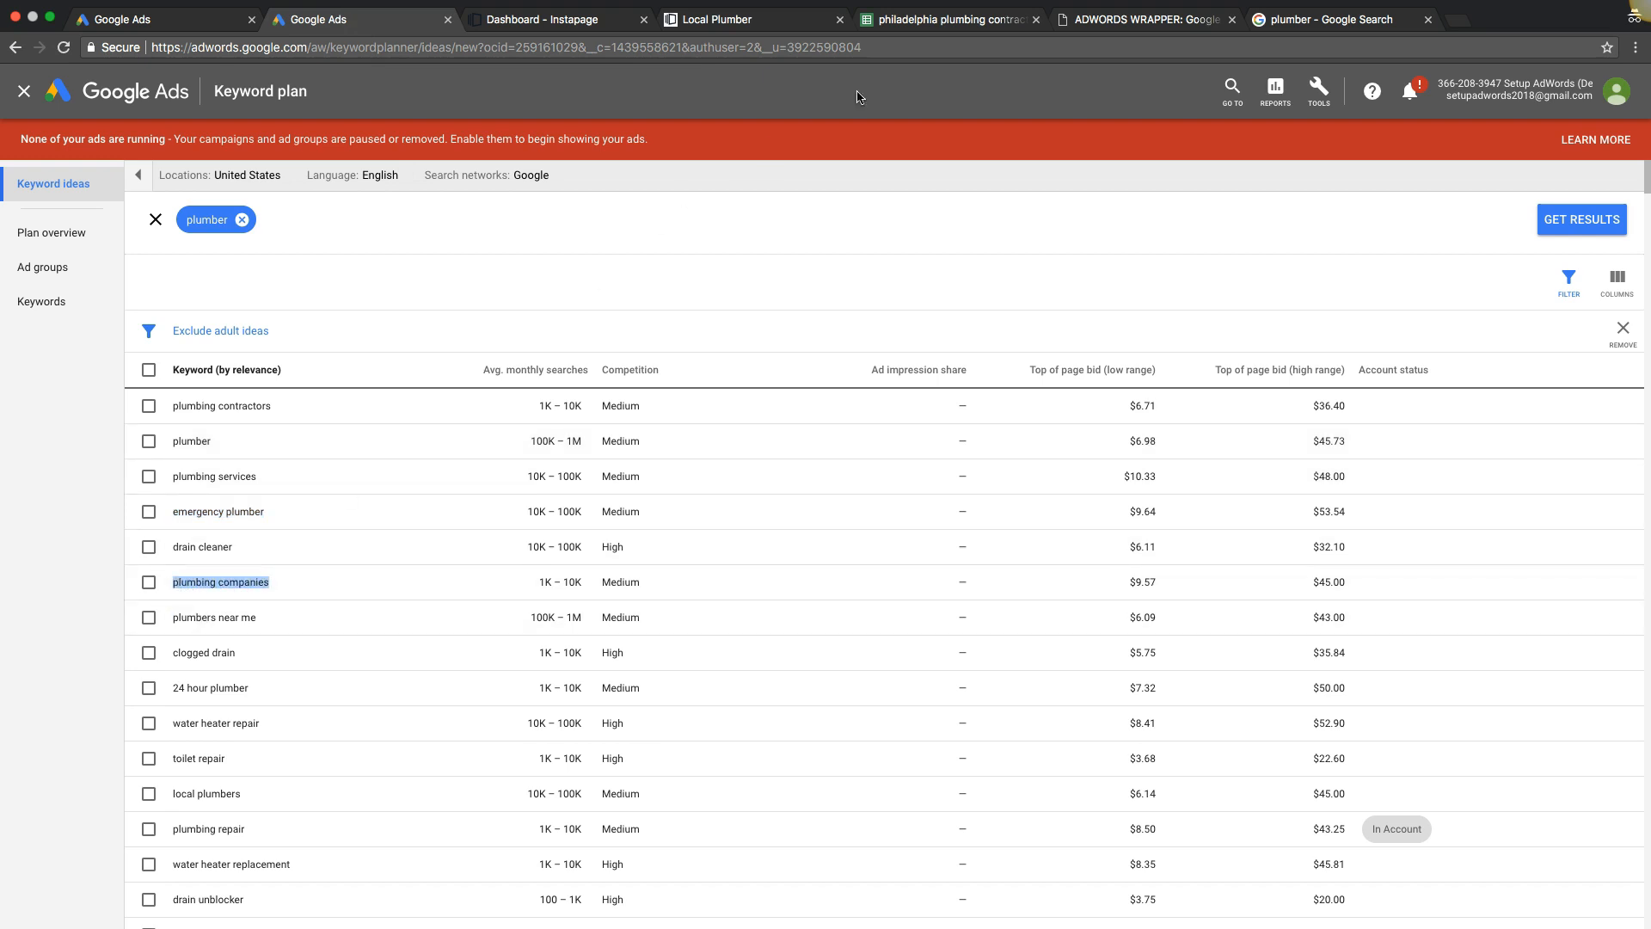
pyautogui.click(937, 26)
pyautogui.moveTo(655, 182); pyautogui.dragTo(744, 183)
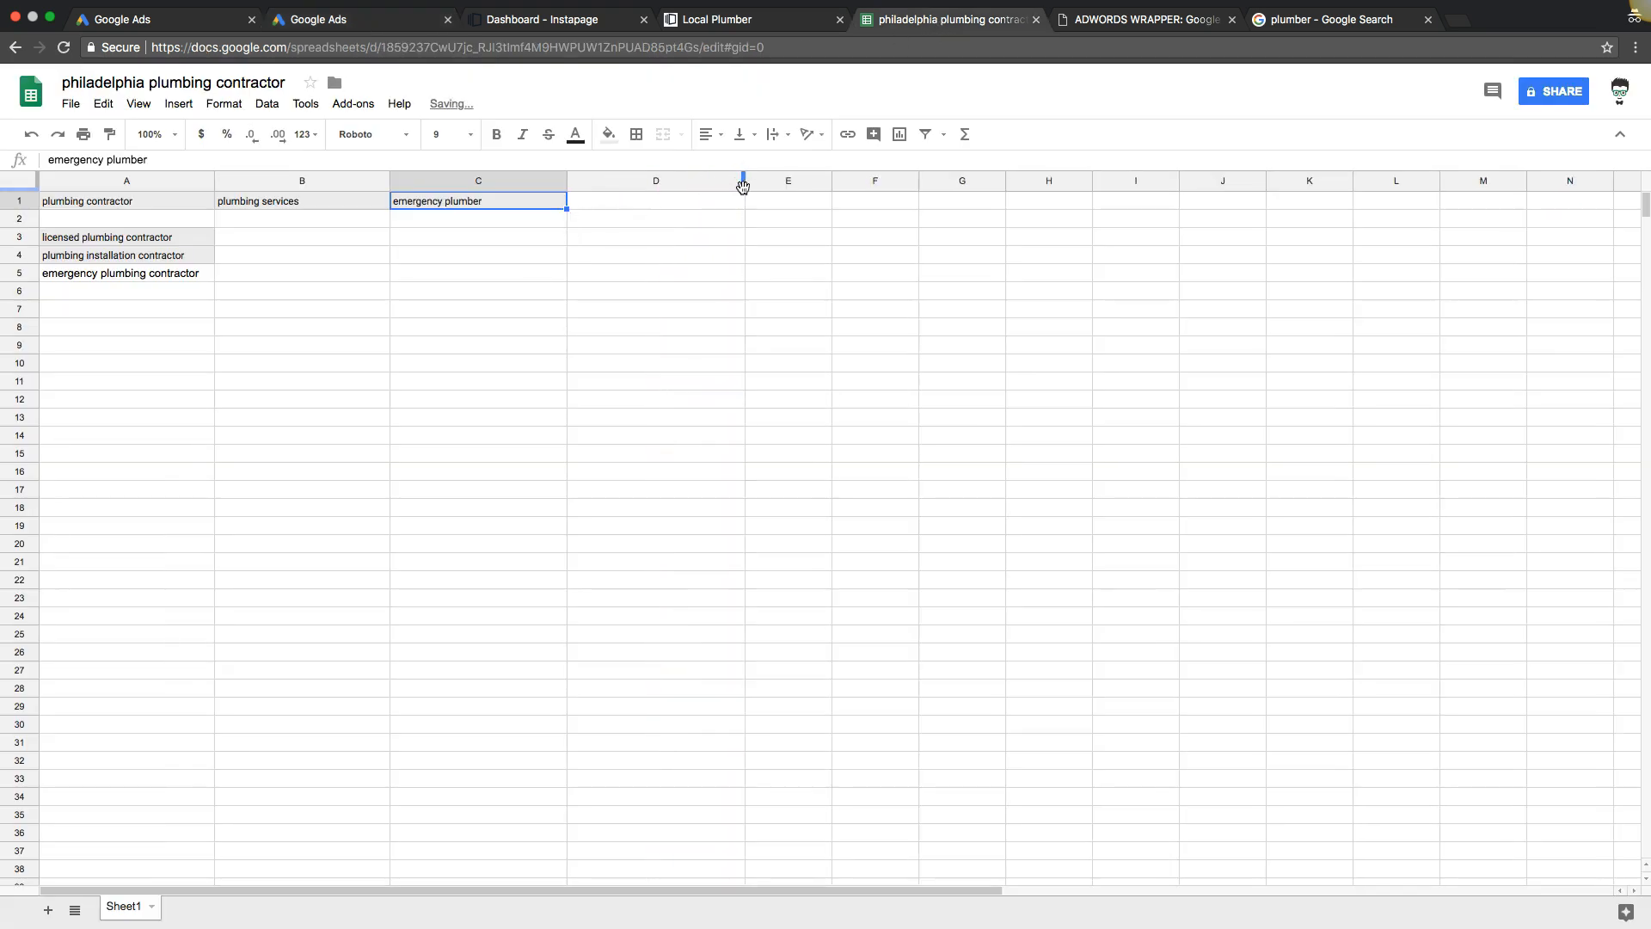
pyautogui.click(658, 199)
pyautogui.write('plumbing companies')
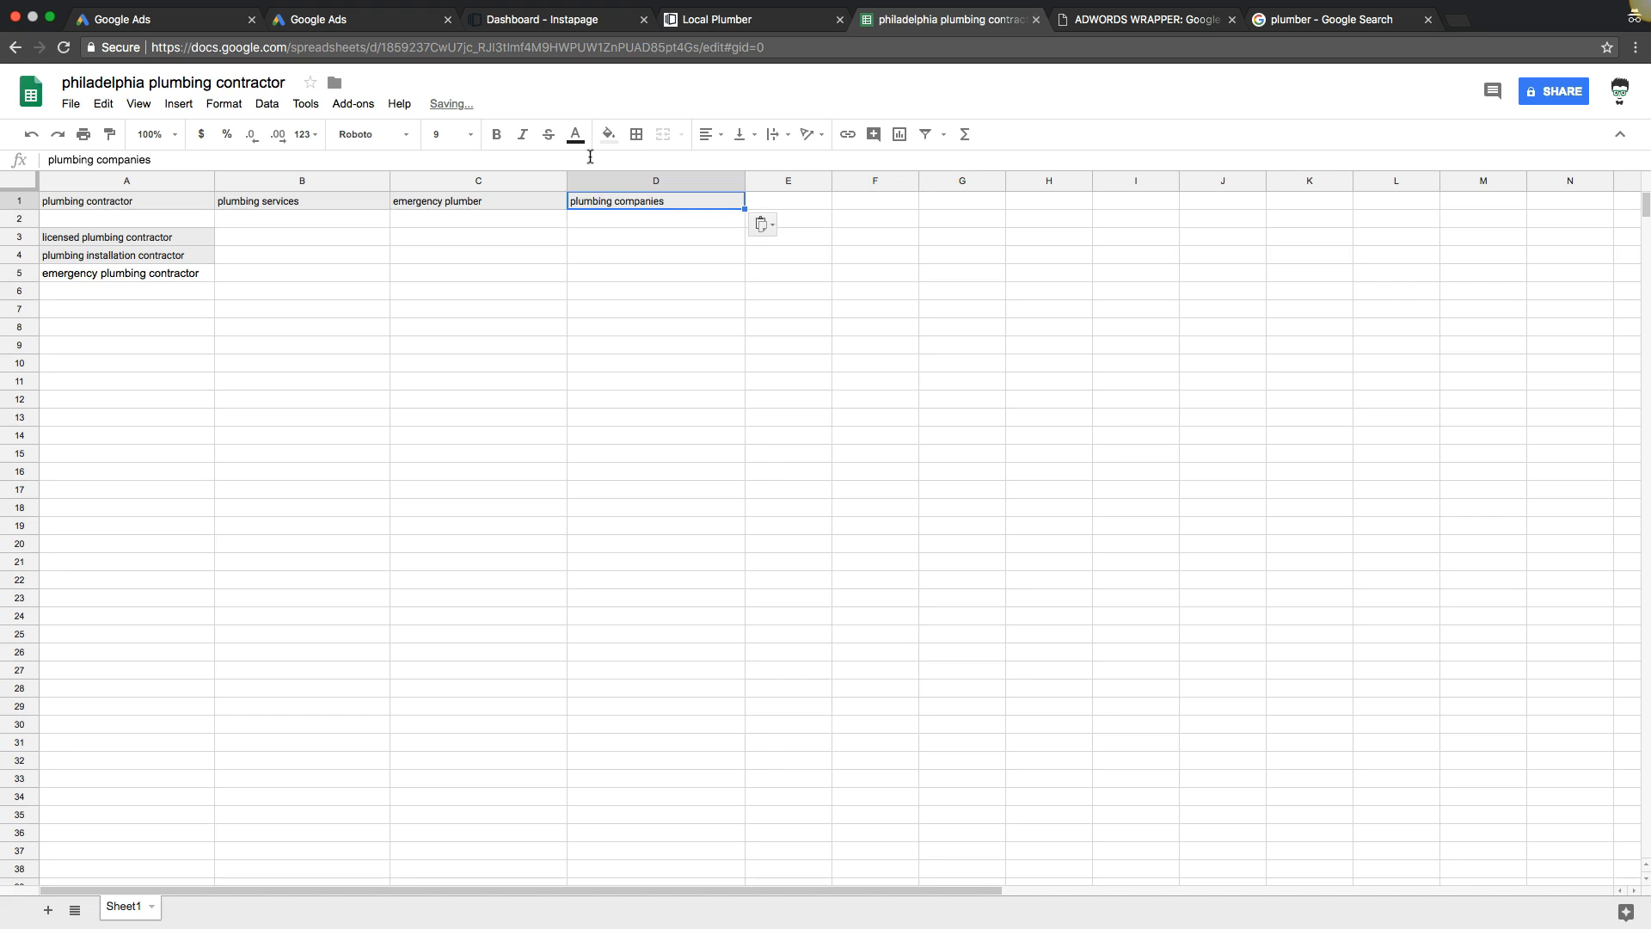
# Copy the keyword plumbers near me from the Keyword Planner ideas into cell E1 and widen column E to about column D's width.
pyautogui.press('super+1')
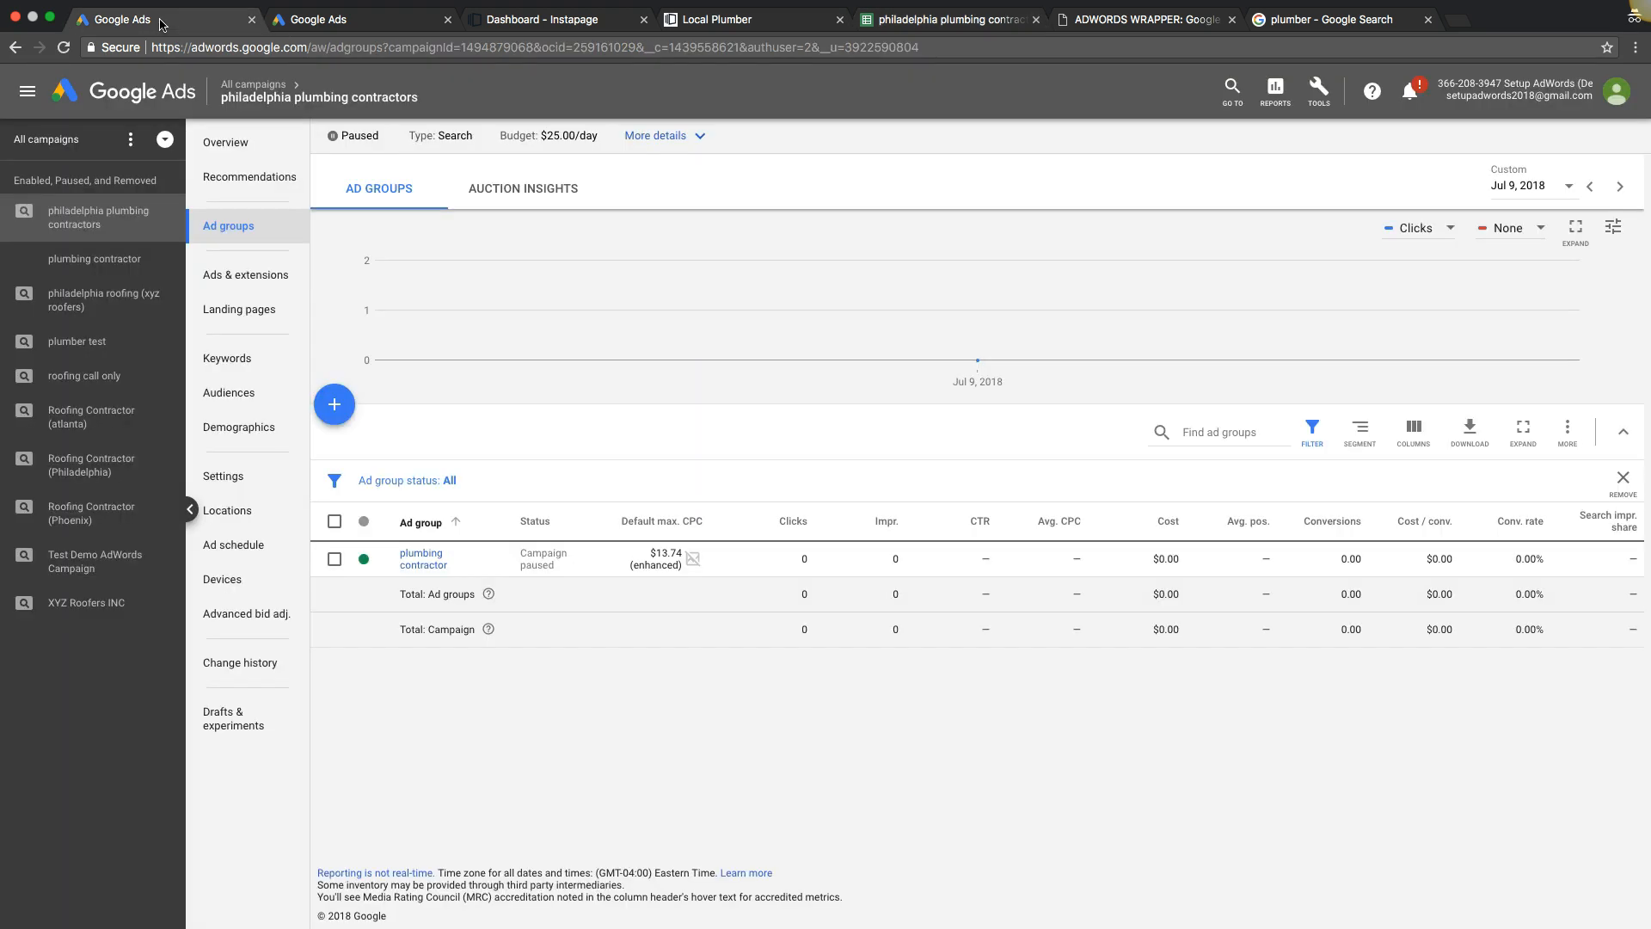
pyautogui.click(309, 23)
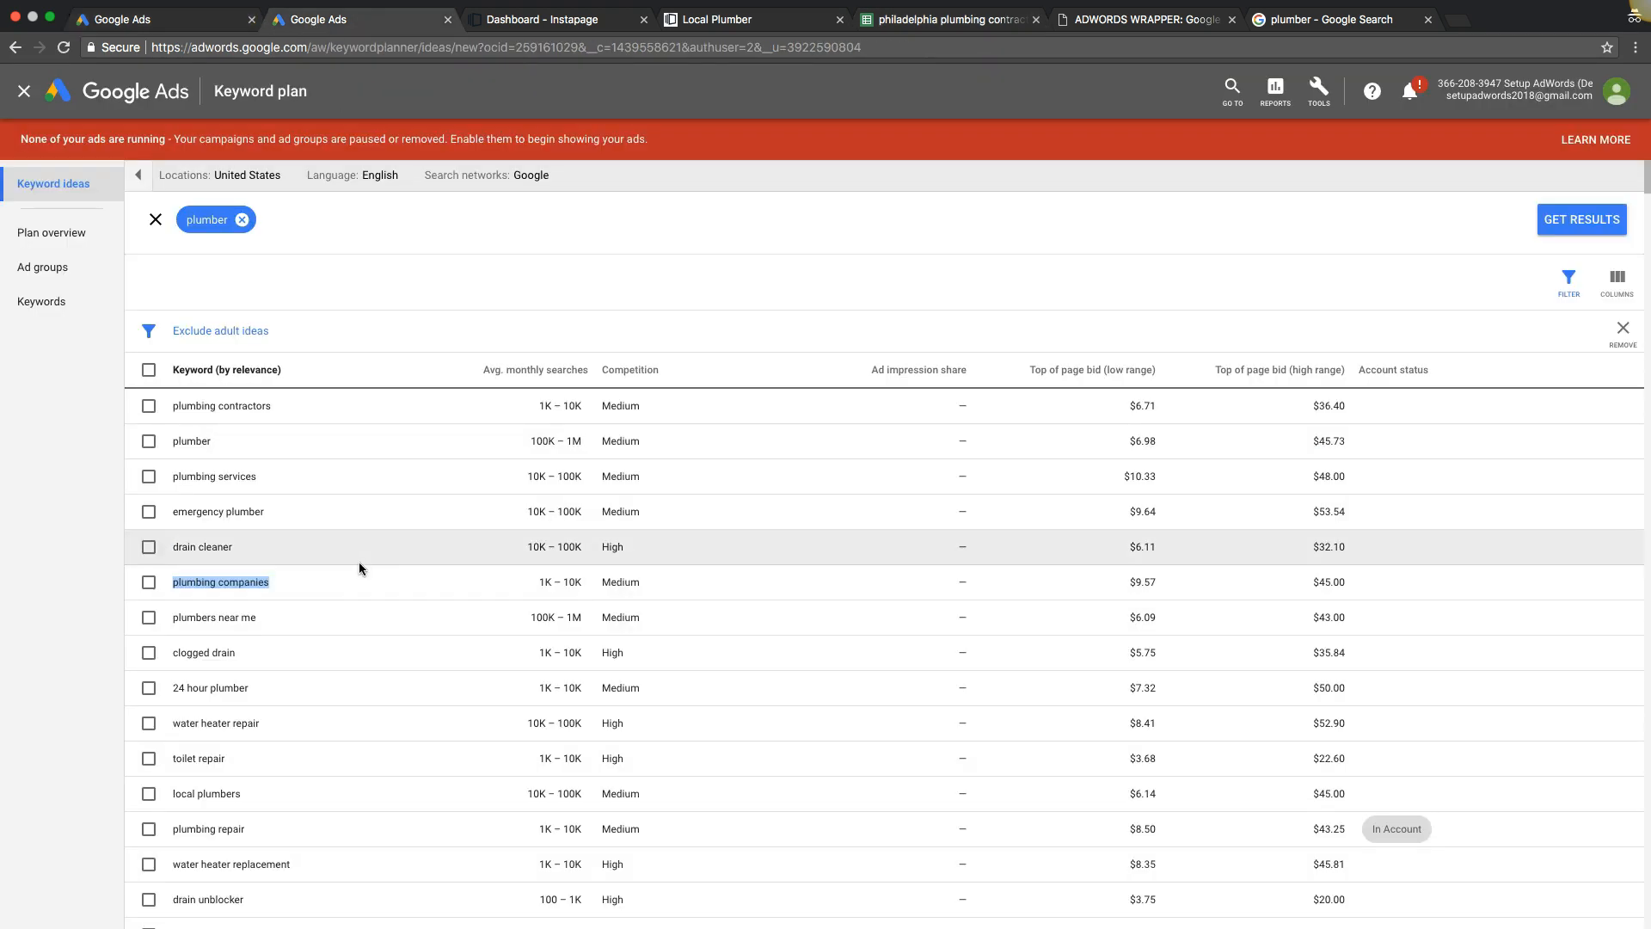
pyautogui.moveTo(257, 617); pyautogui.dragTo(180, 617)
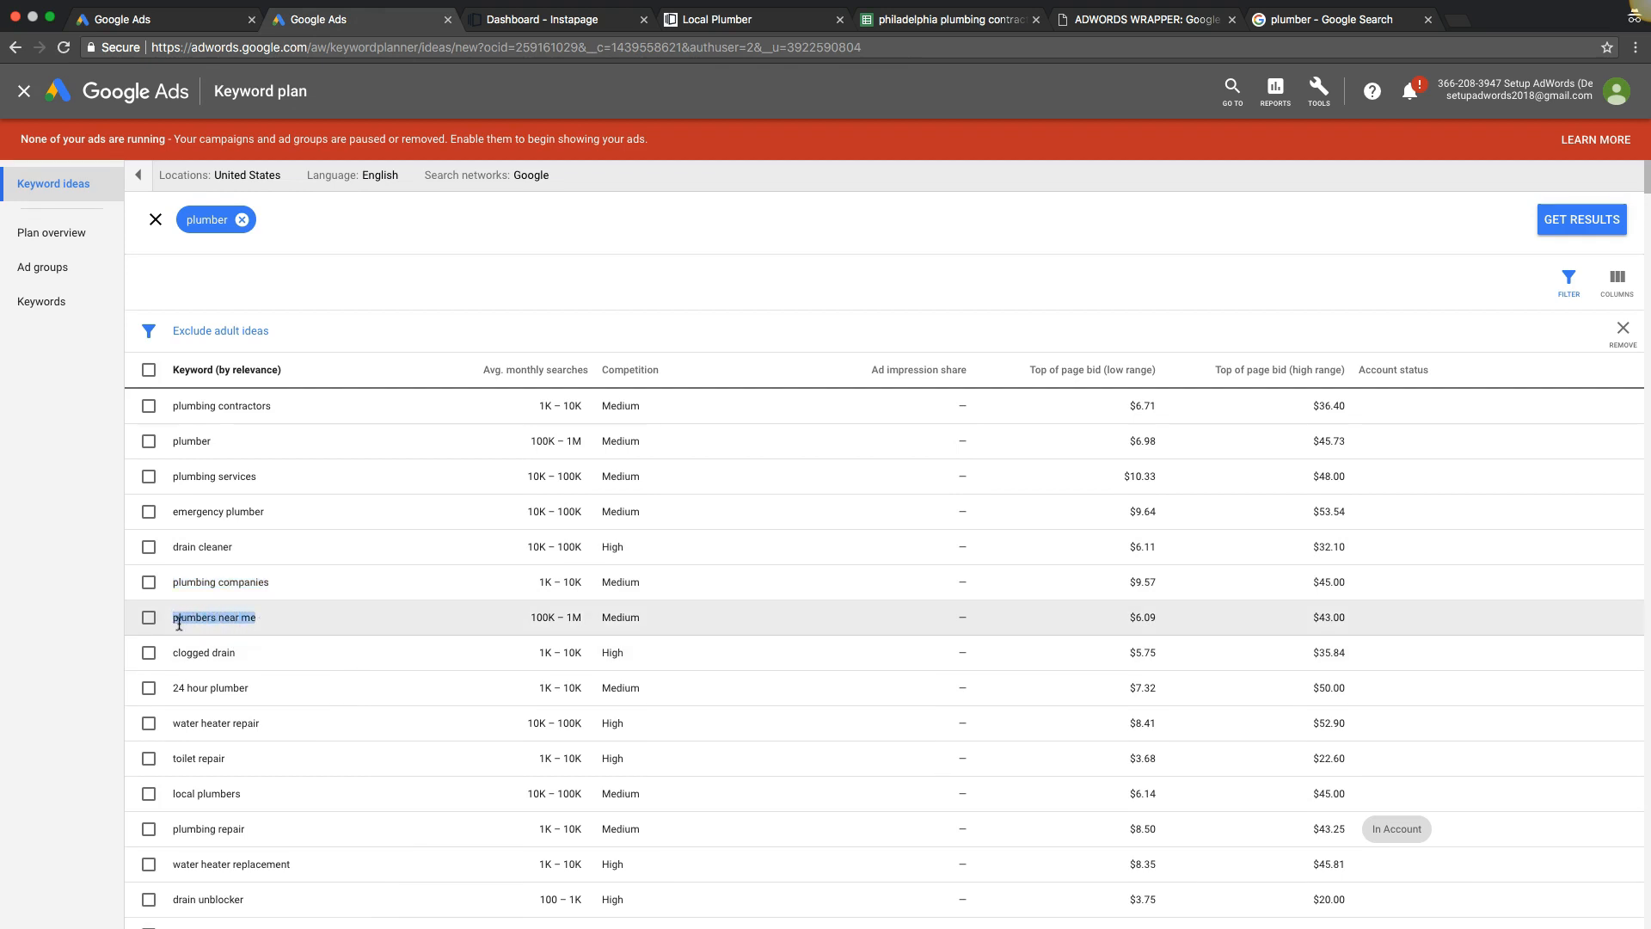
pyautogui.click(924, 19)
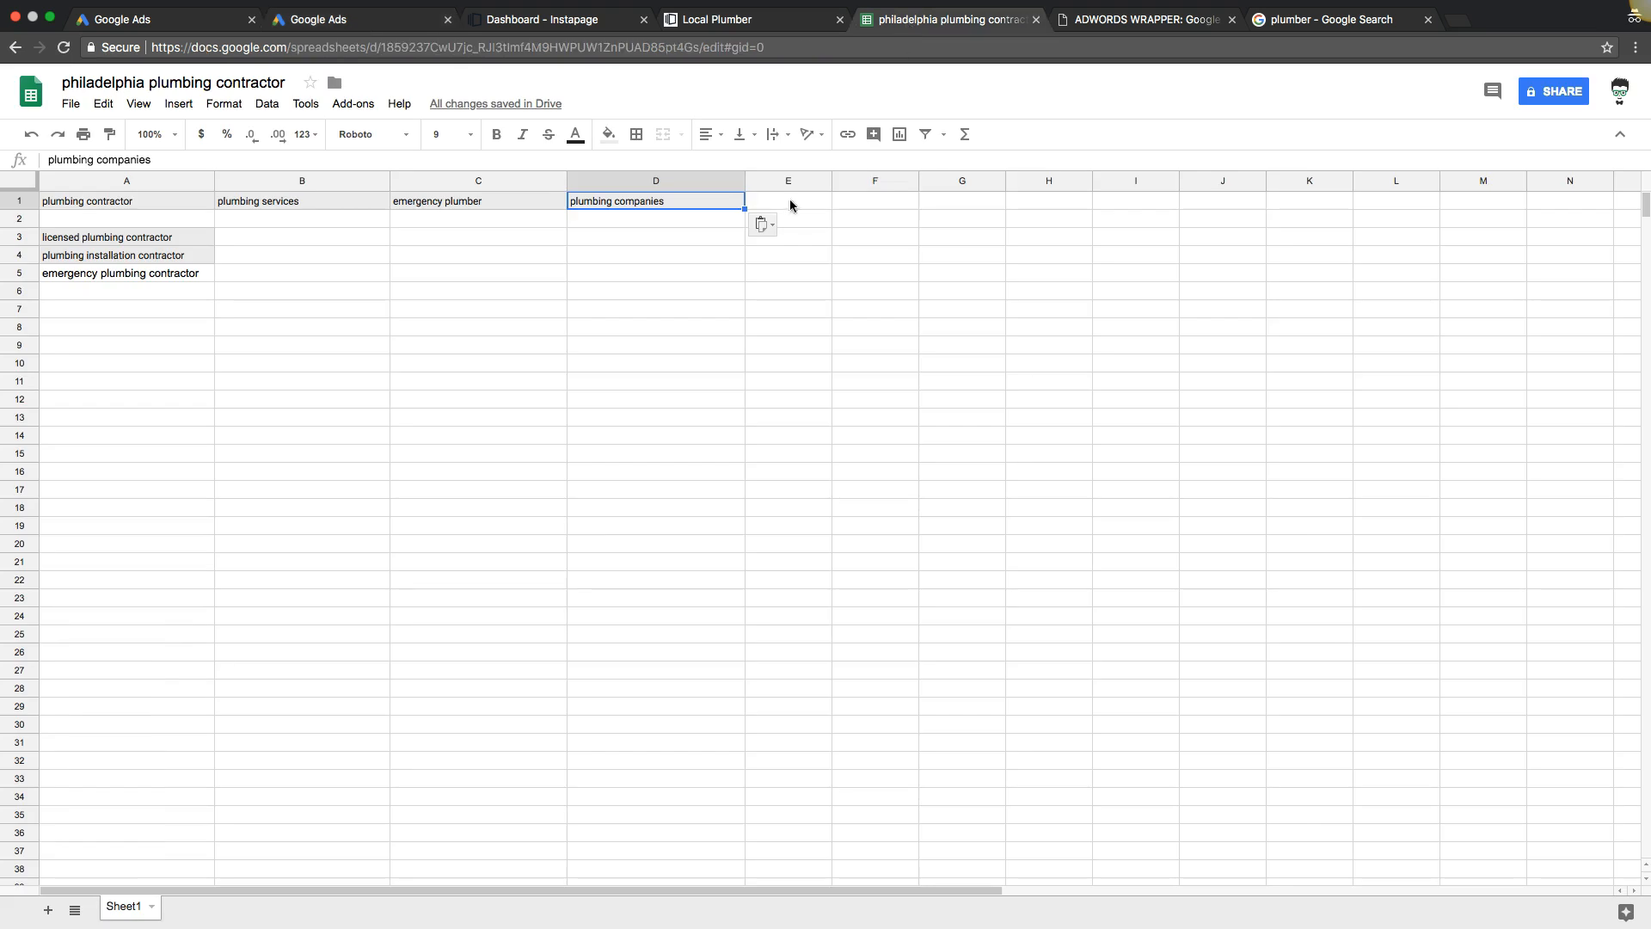
pyautogui.moveTo(832, 180); pyautogui.dragTo(921, 181)
pyautogui.click(840, 200)
pyautogui.write('plumbers near me')
pyautogui.click(798, 291)
# Look through the Keyword Planner ideas for plumber to find further keyword themes for ad groups.
pyautogui.click(348, 25)
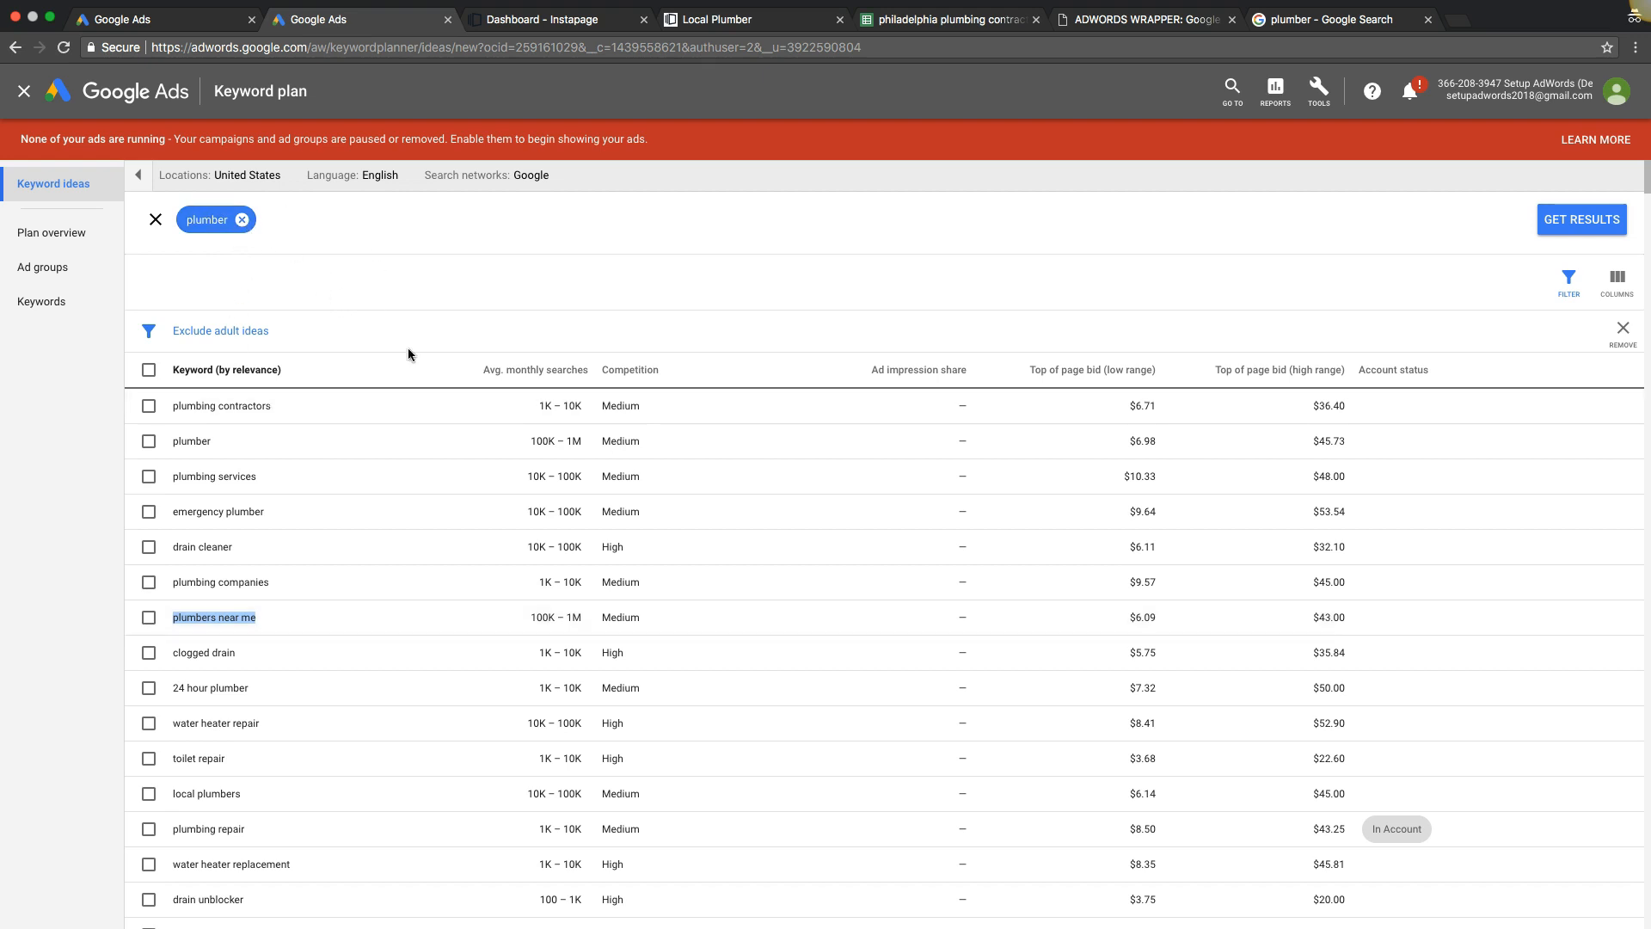
pyautogui.scroll(-2, 405, 509)
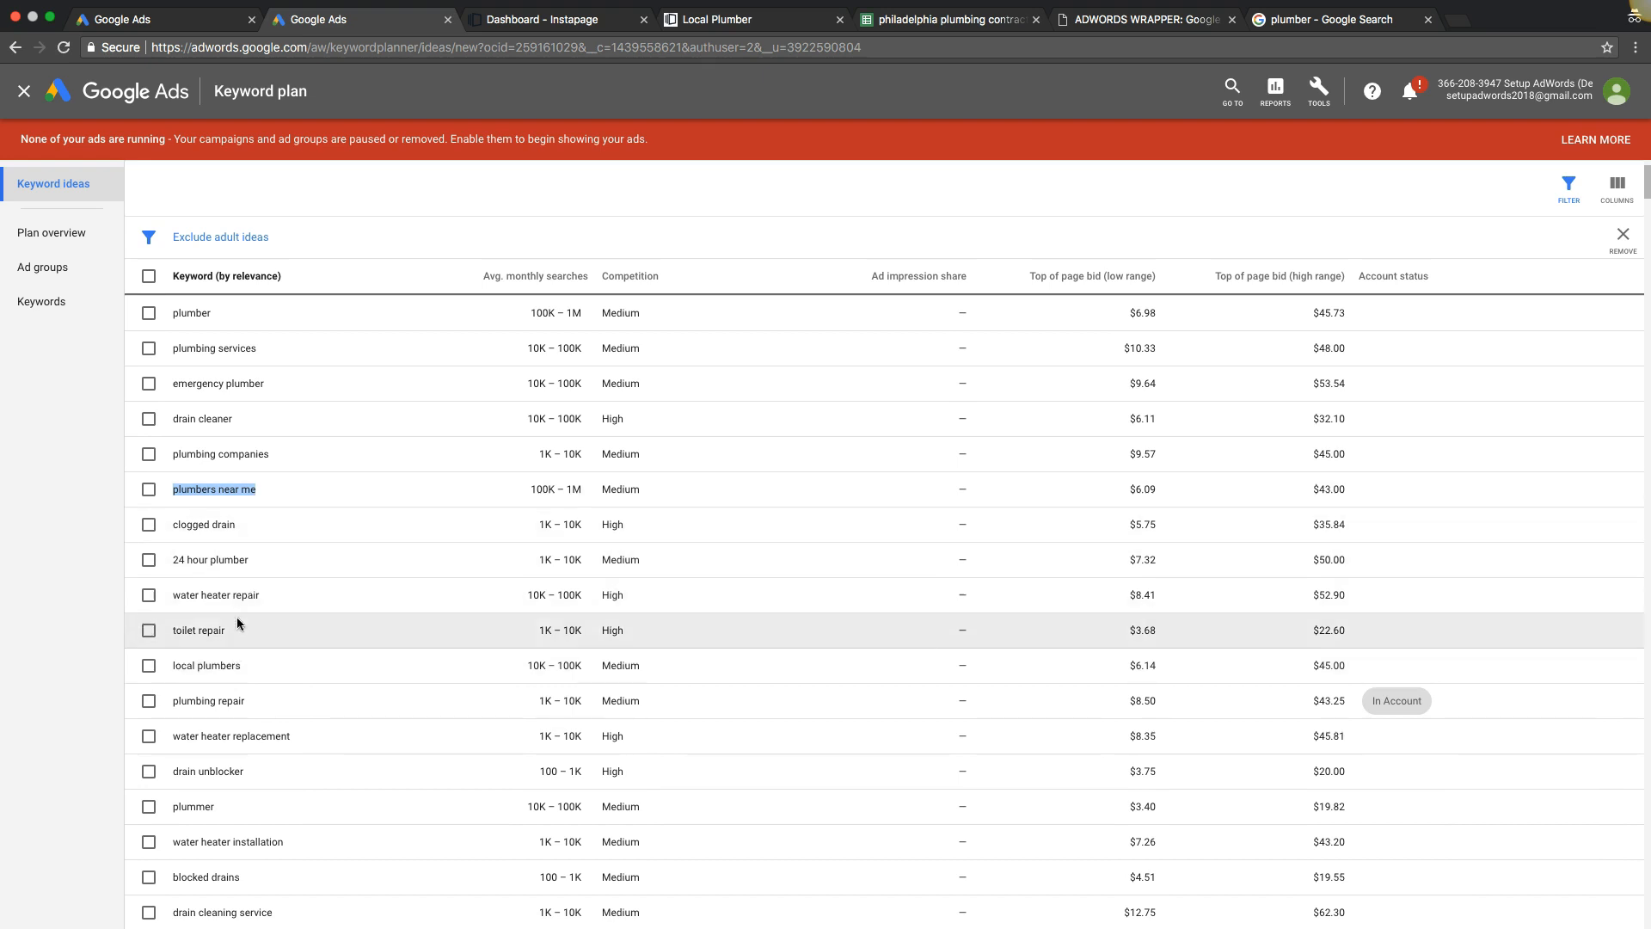
pyautogui.scroll(-1, 335, 574)
pyautogui.scroll(-10, 334, 578)
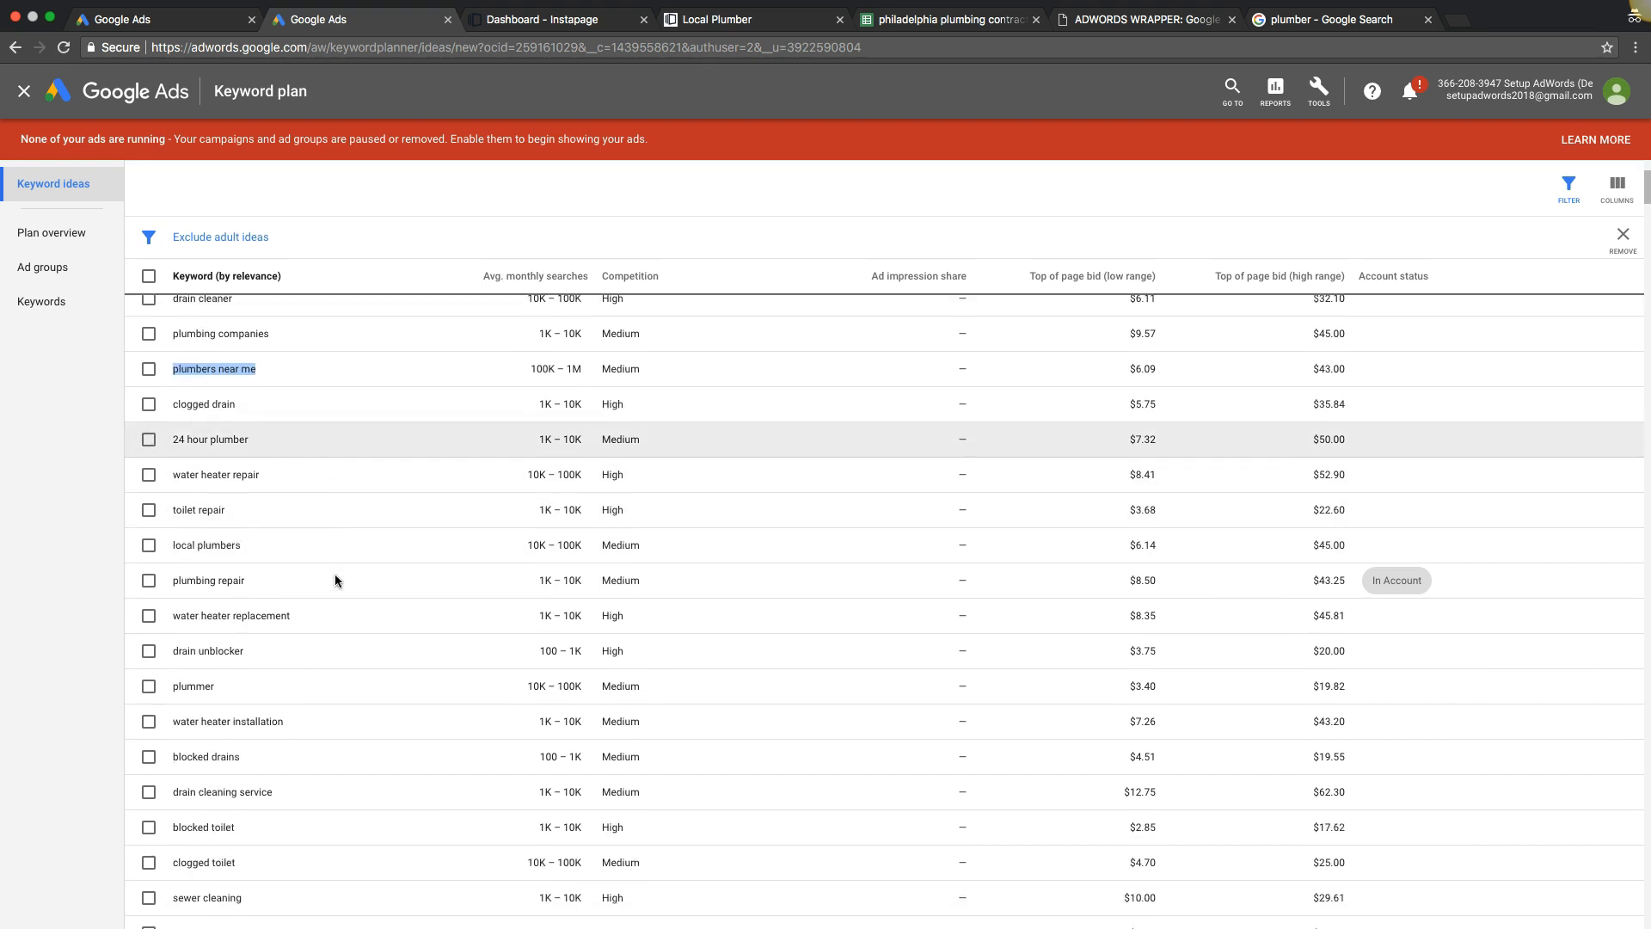
pyautogui.scroll(-10, 335, 579)
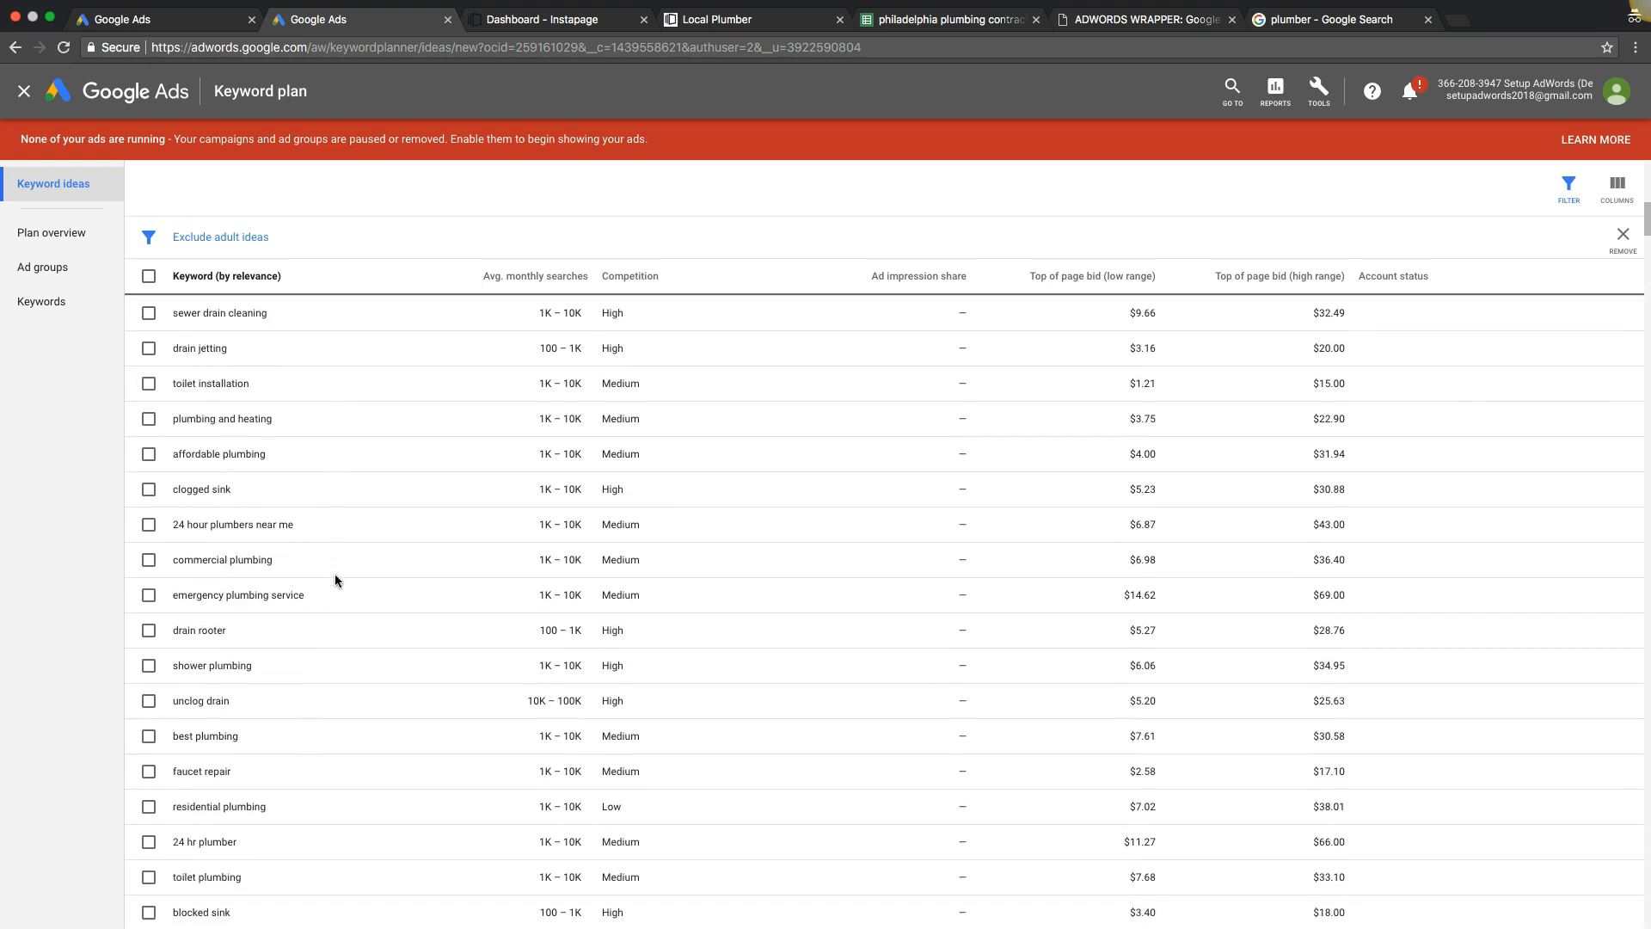
# Examine the list of keyword ideas for the plumber search term, looking for relevant plumbing keywords.
pyautogui.scroll(-10, 336, 581)
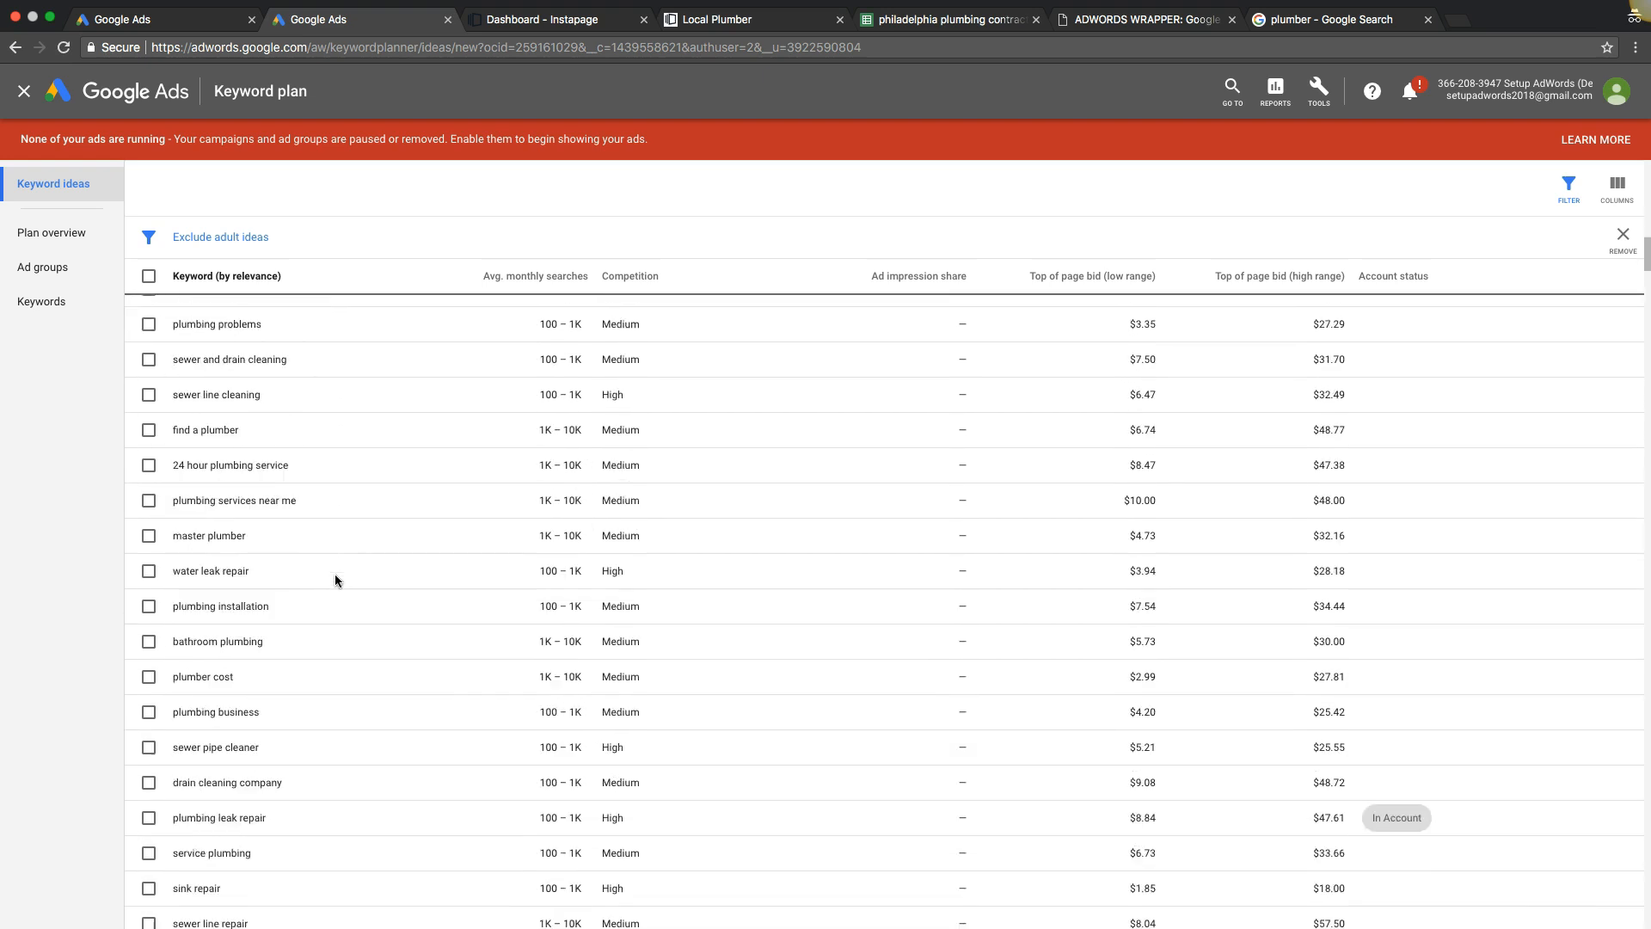
pyautogui.scroll(-10, 335, 581)
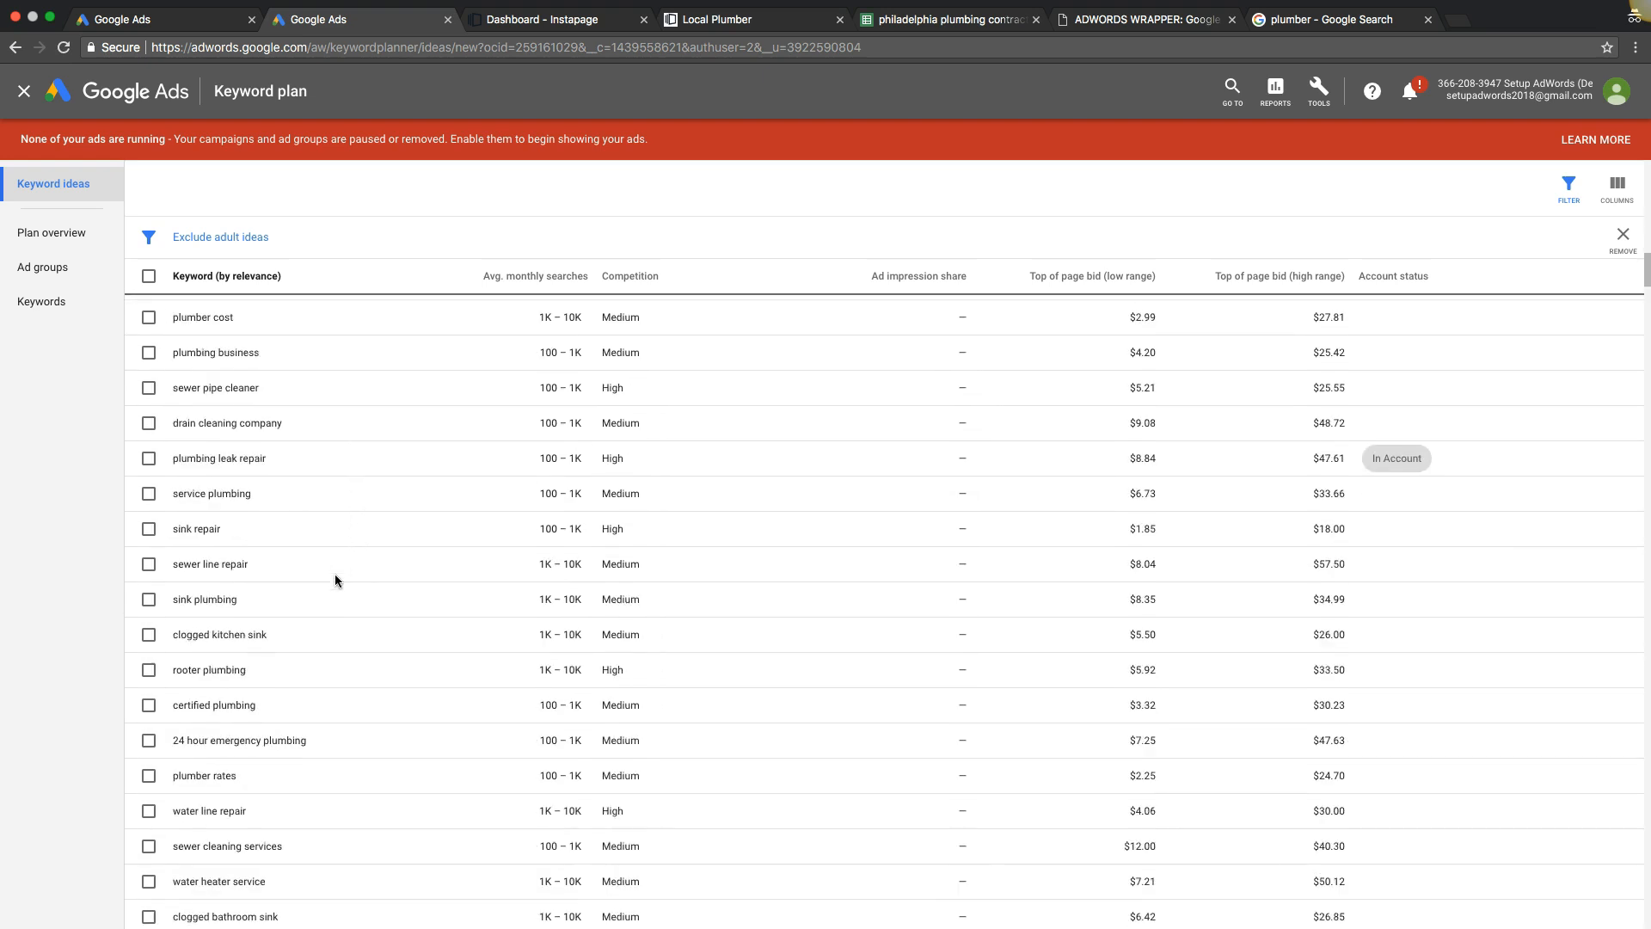
pyautogui.scroll(-10, 335, 580)
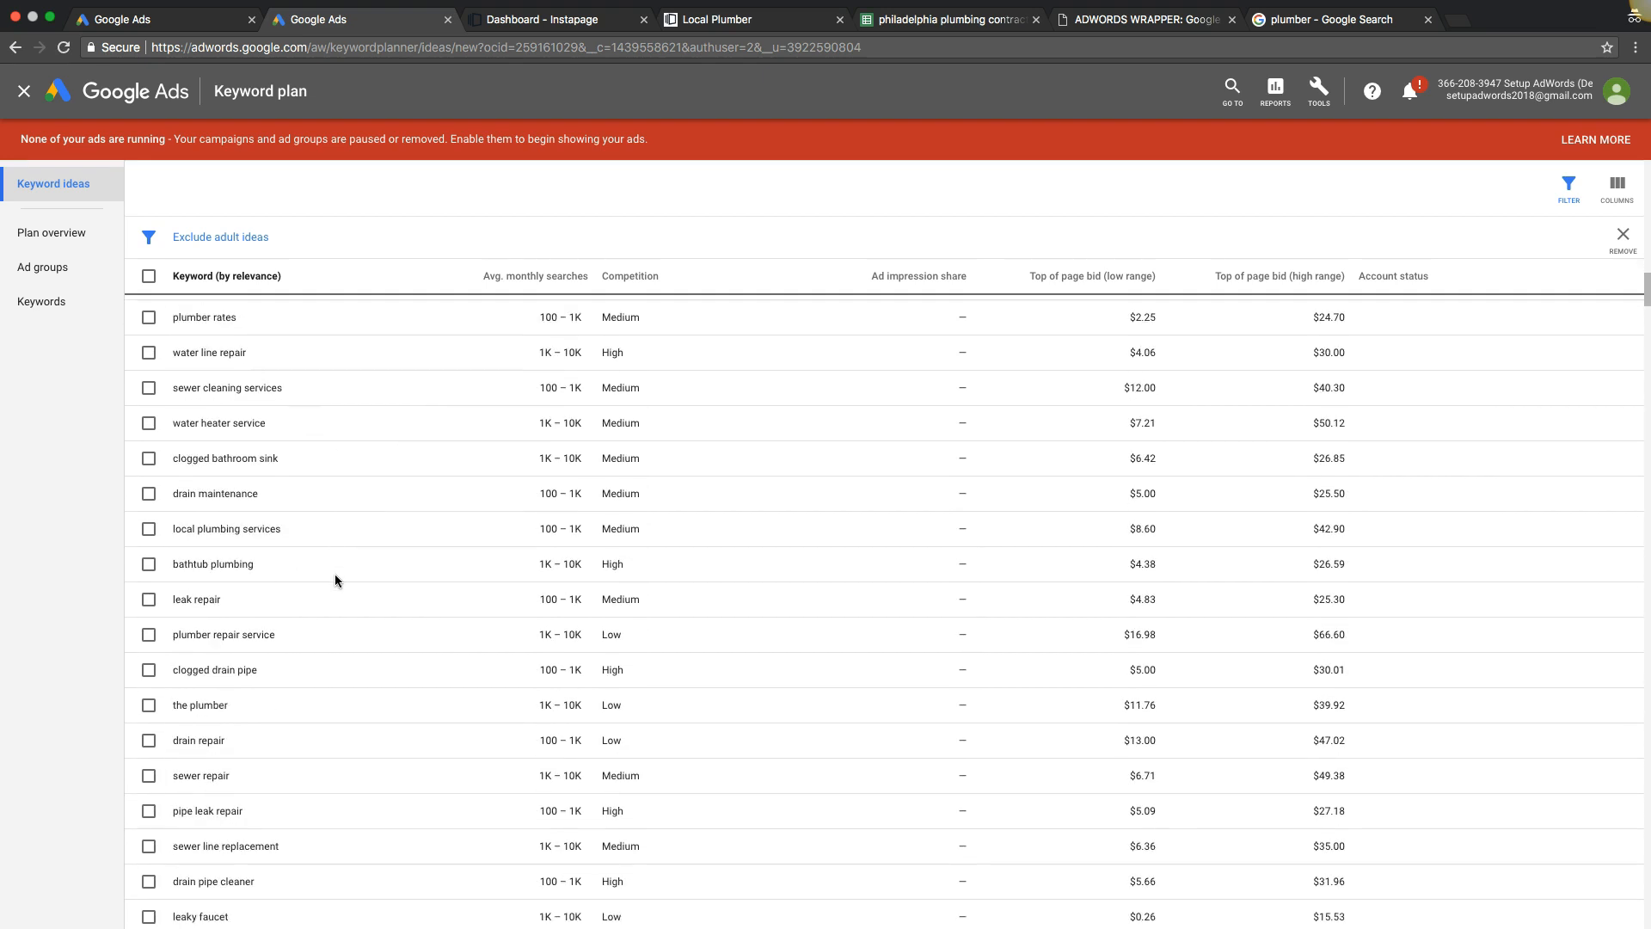
pyautogui.scroll(-10, 336, 581)
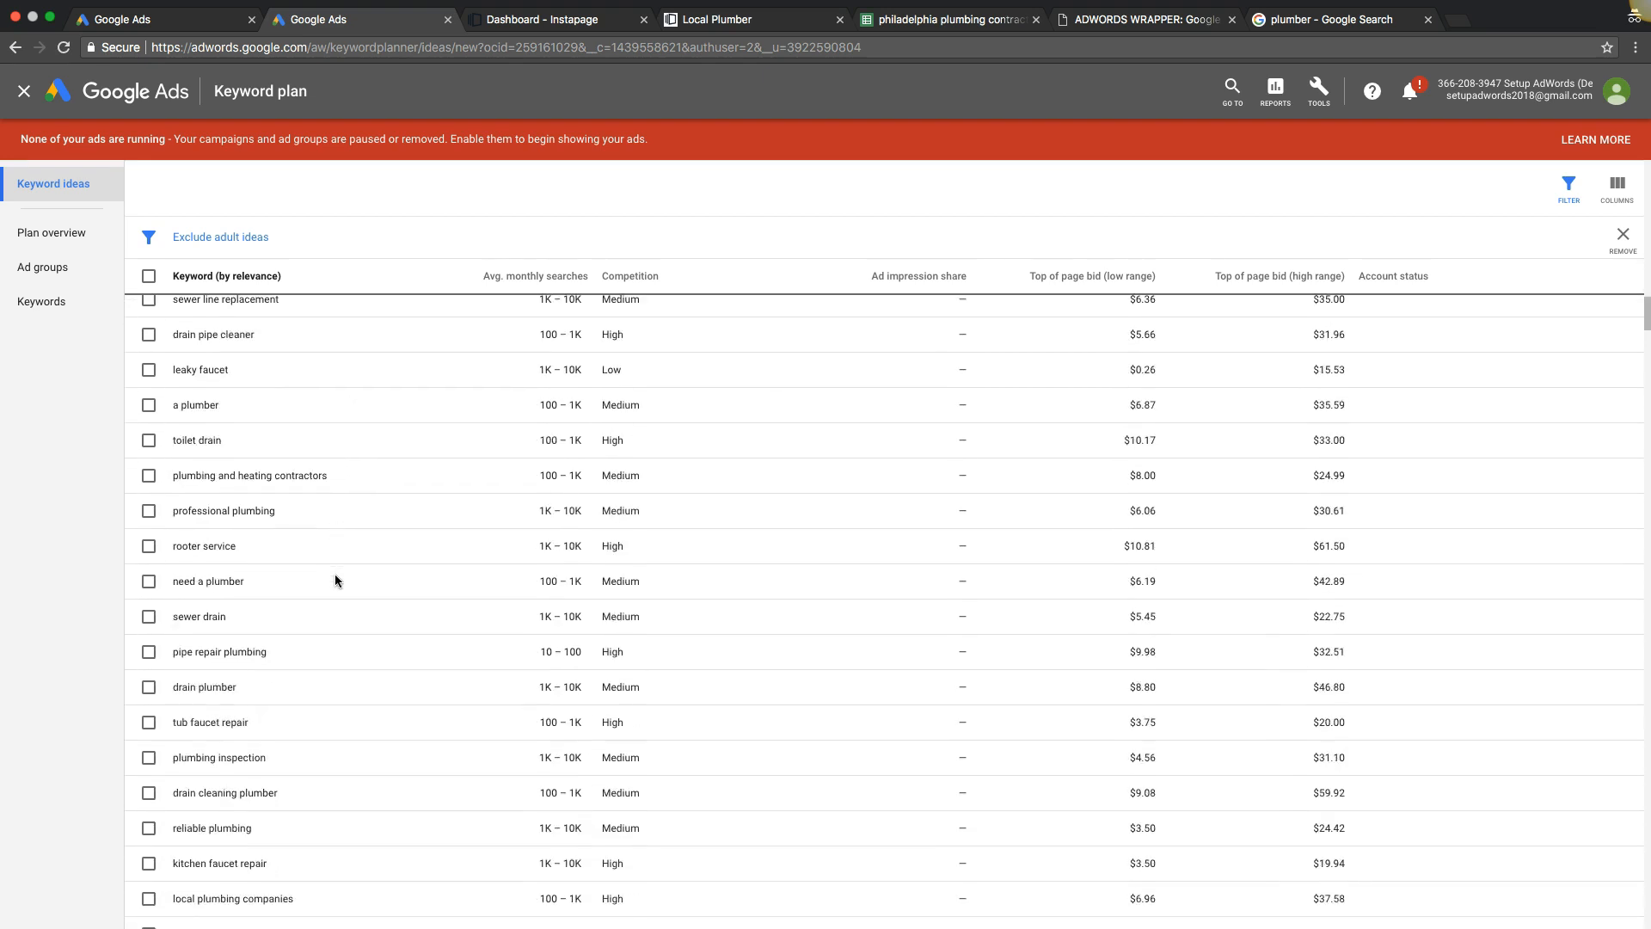
pyautogui.scroll(-10, 335, 581)
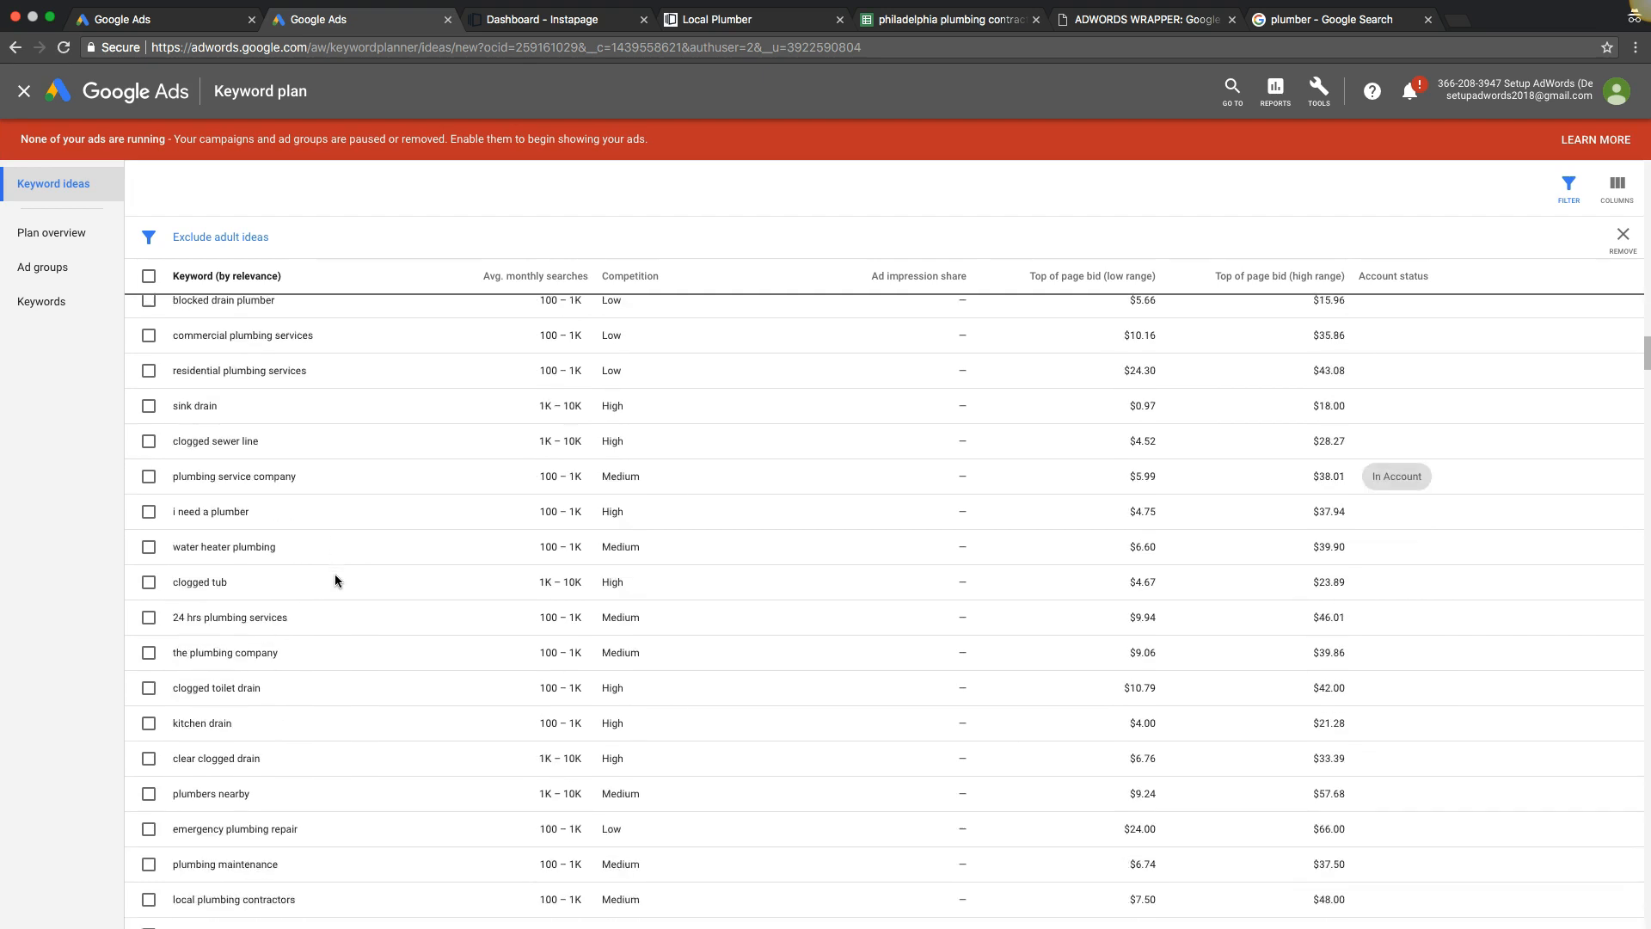
pyautogui.scroll(-10, 335, 580)
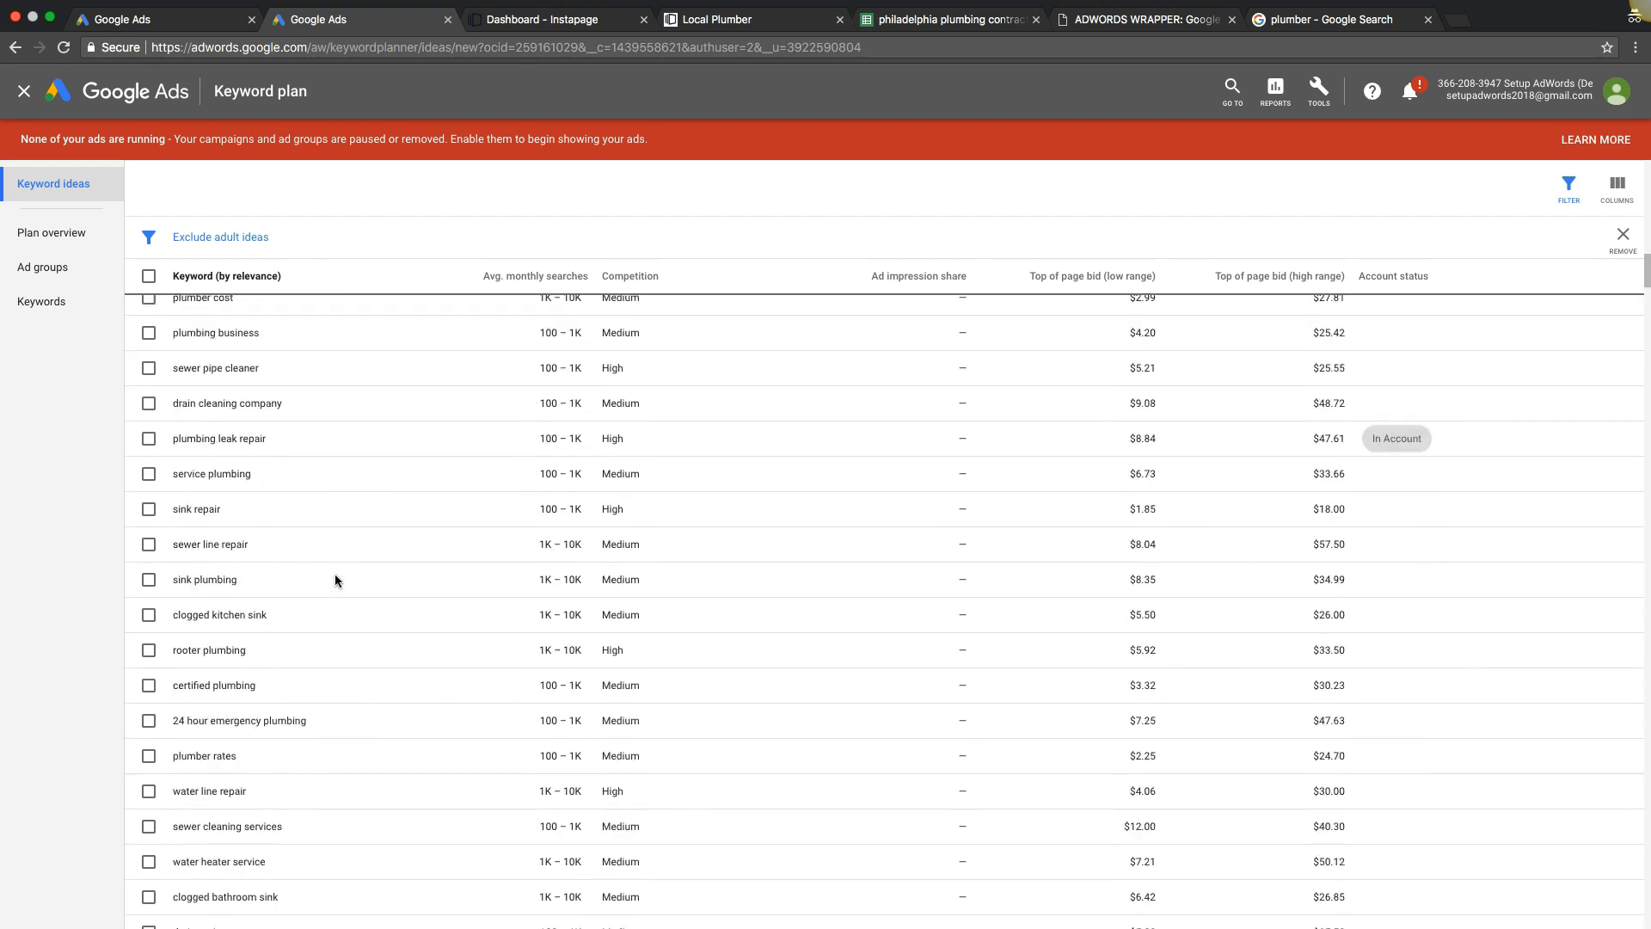
pyautogui.scroll(-10, 336, 580)
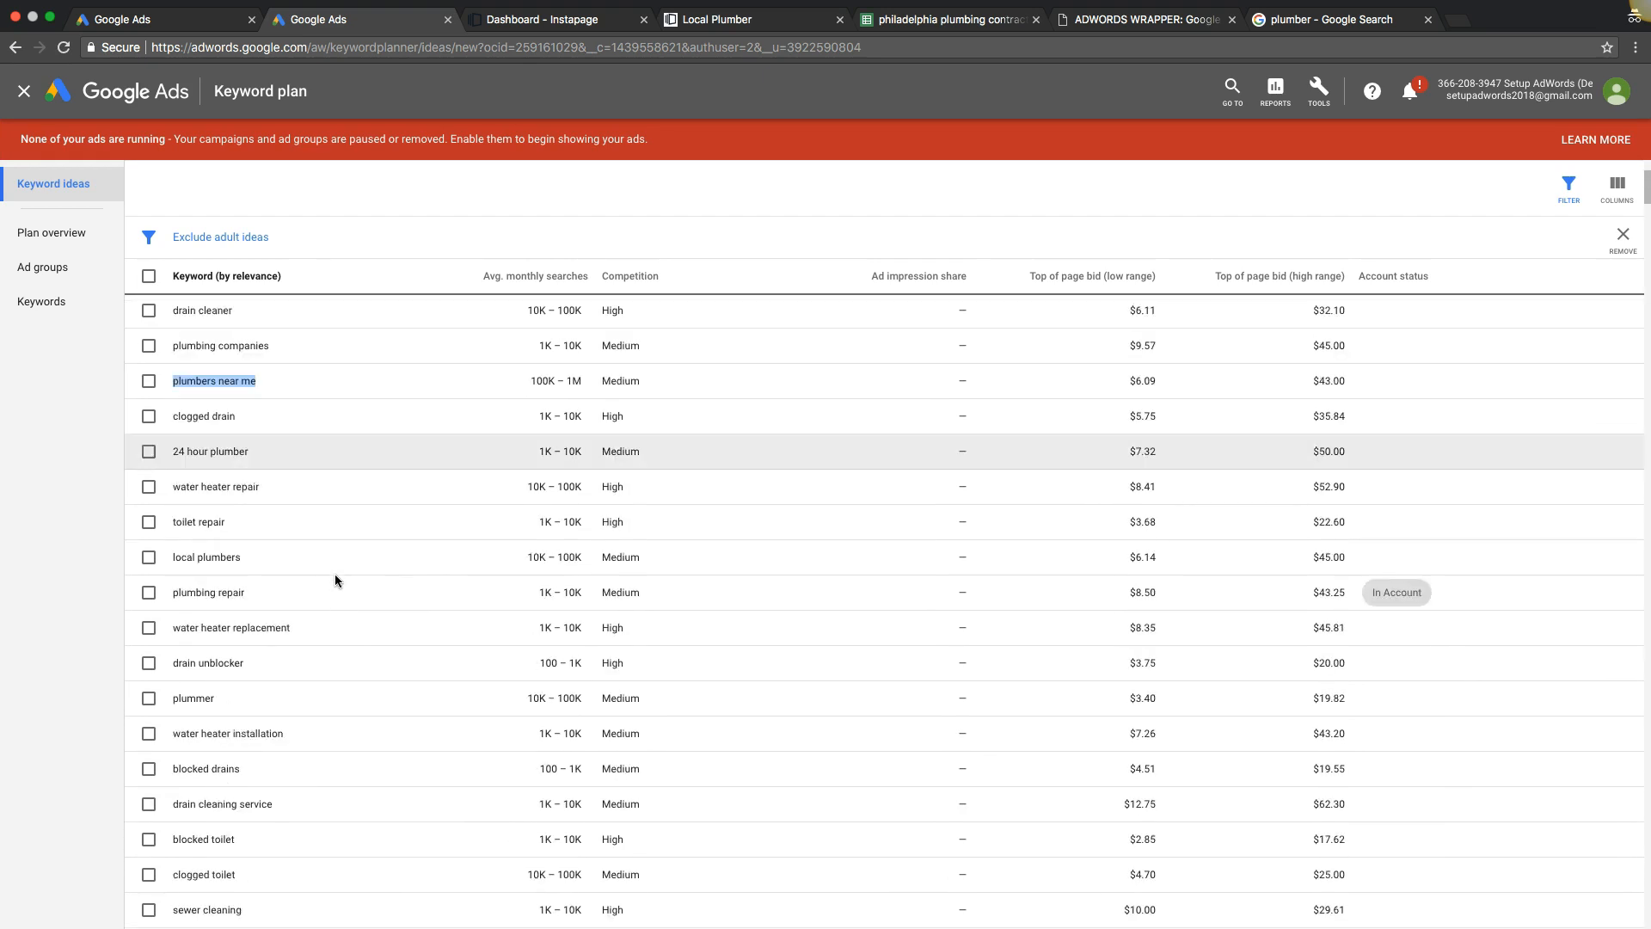
pyautogui.scroll(-10, 336, 581)
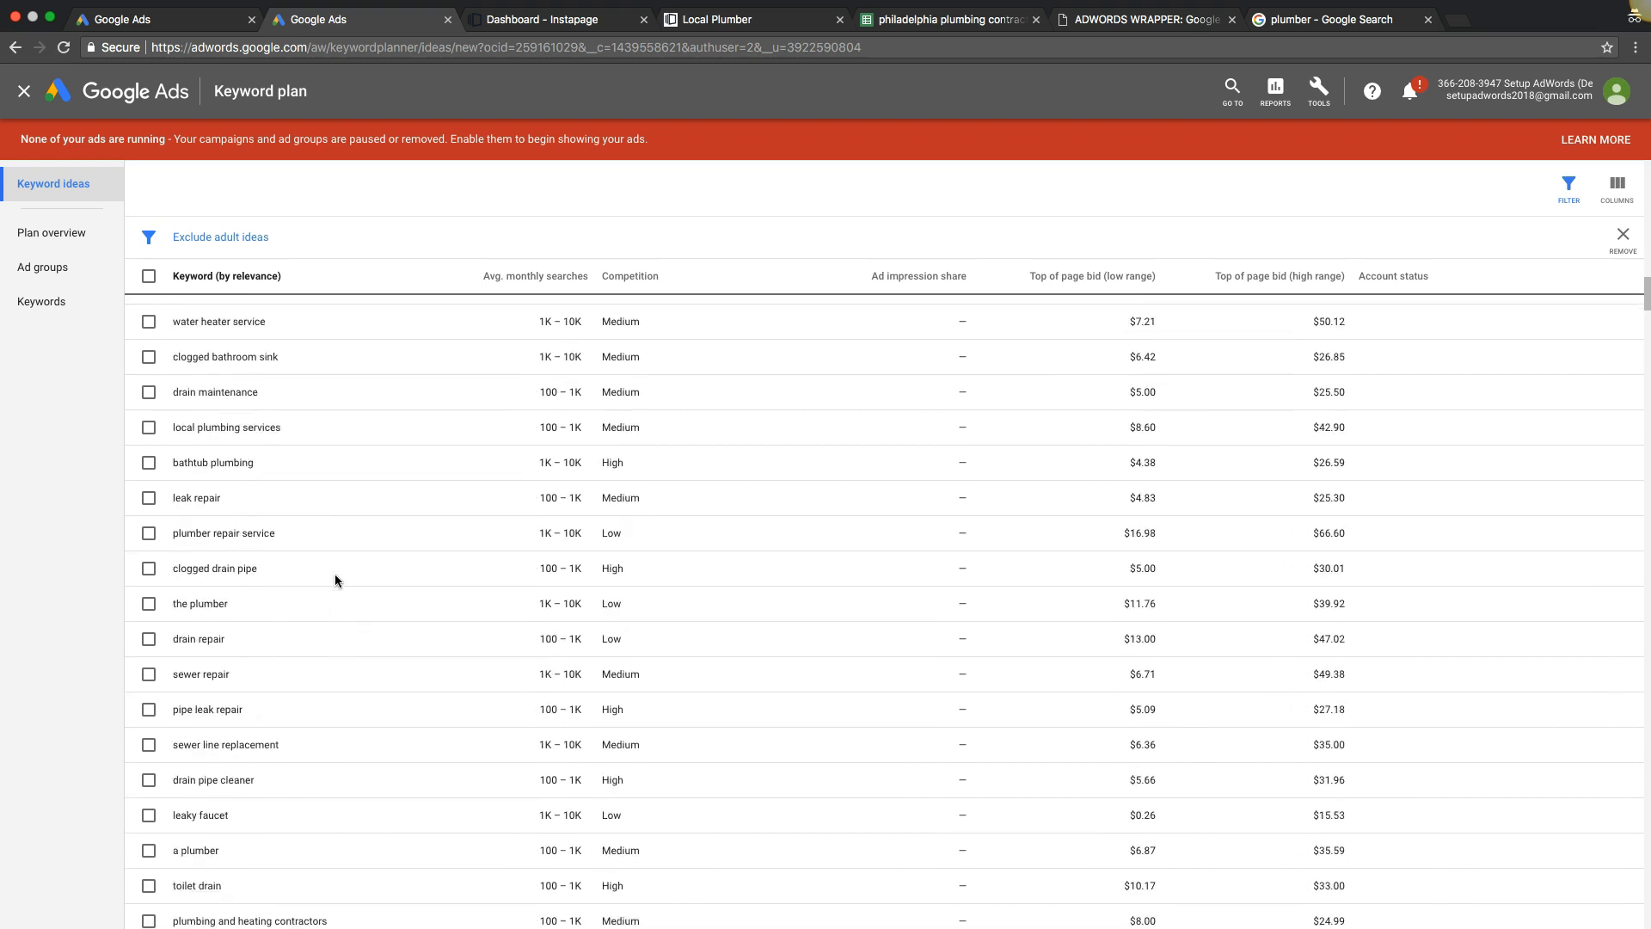
pyautogui.scroll(20, 335, 580)
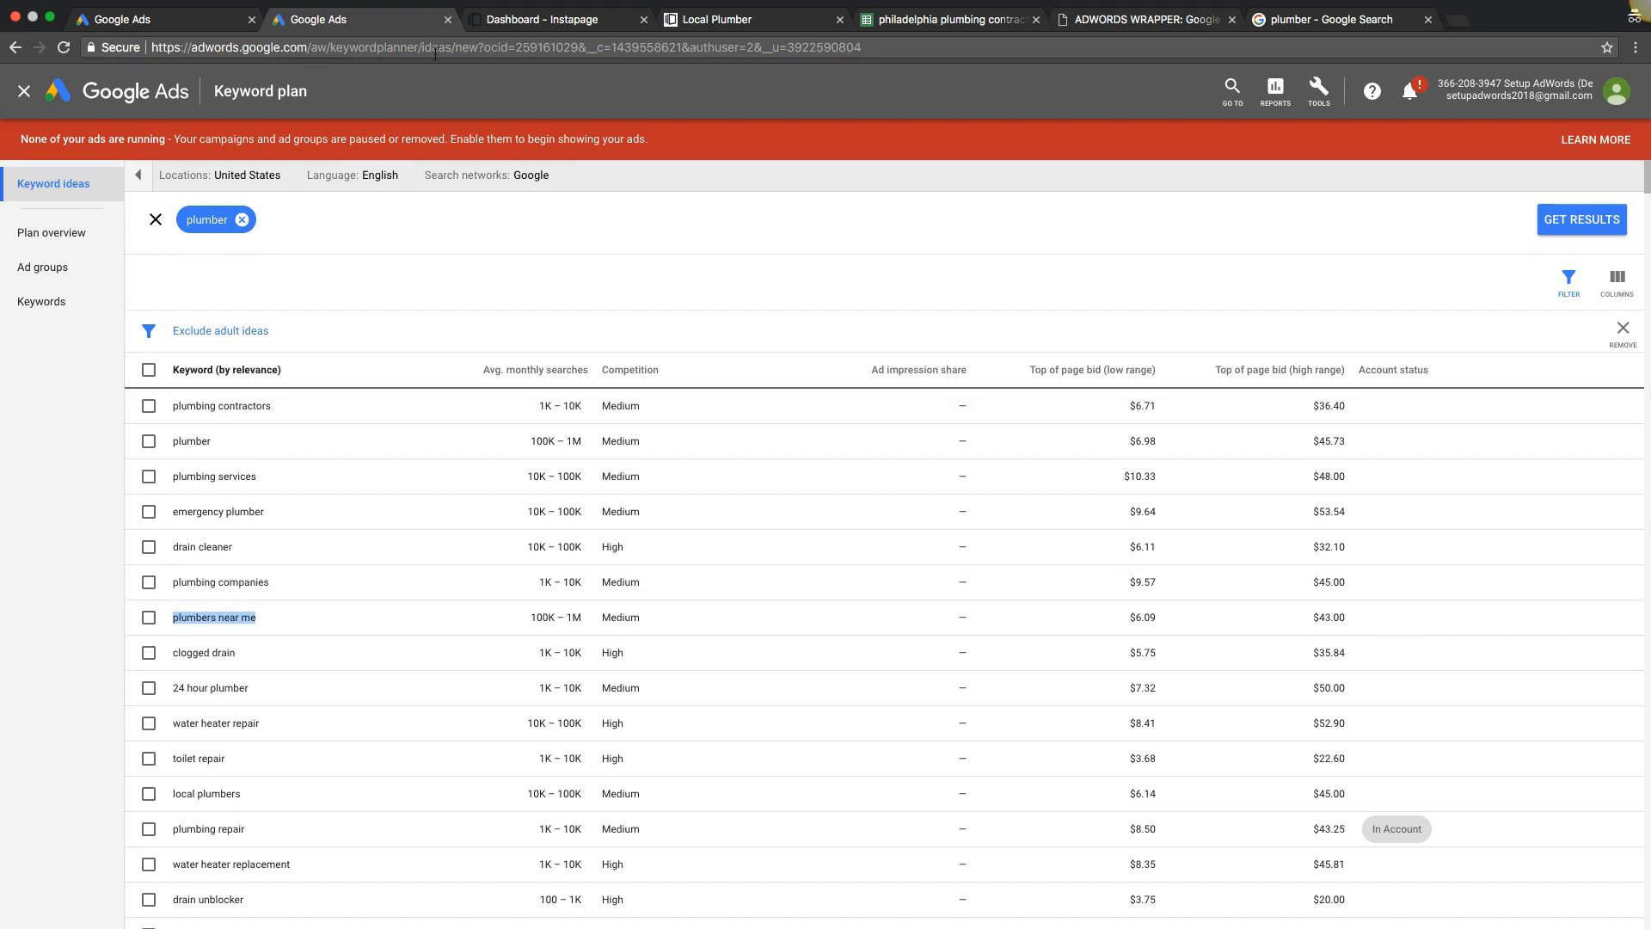
# Switch to the philadelphia plumbing contractor spreadsheet, copy the plumbing services heading text from B1 and make B3 the active cell.
pyautogui.click(952, 26)
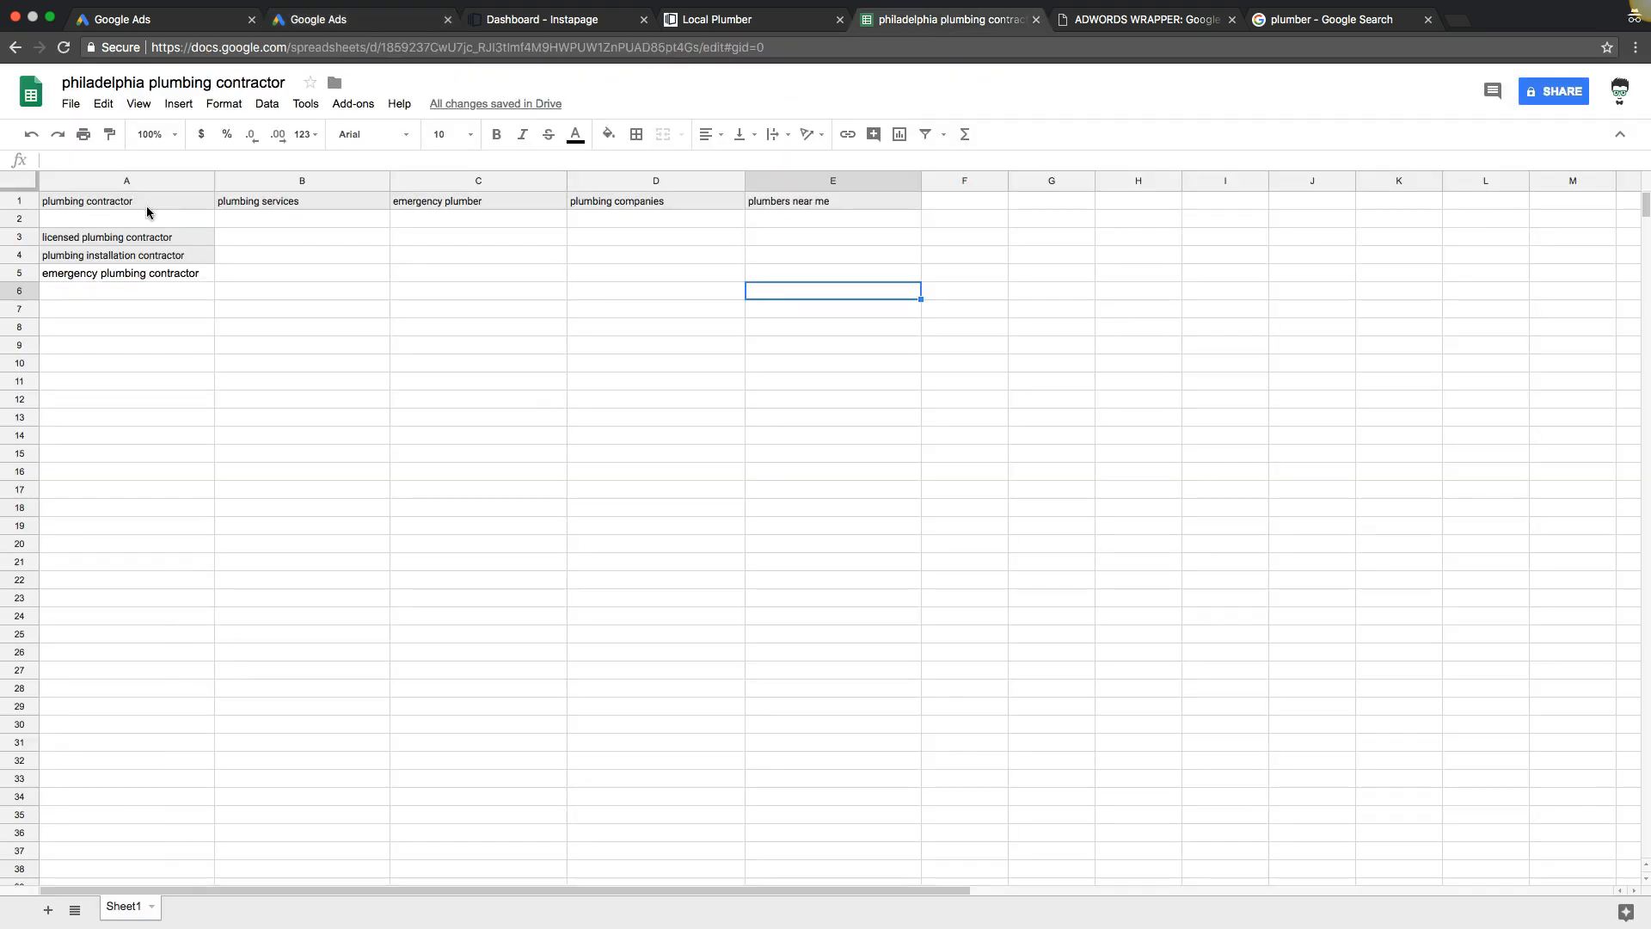
pyautogui.click(109, 203)
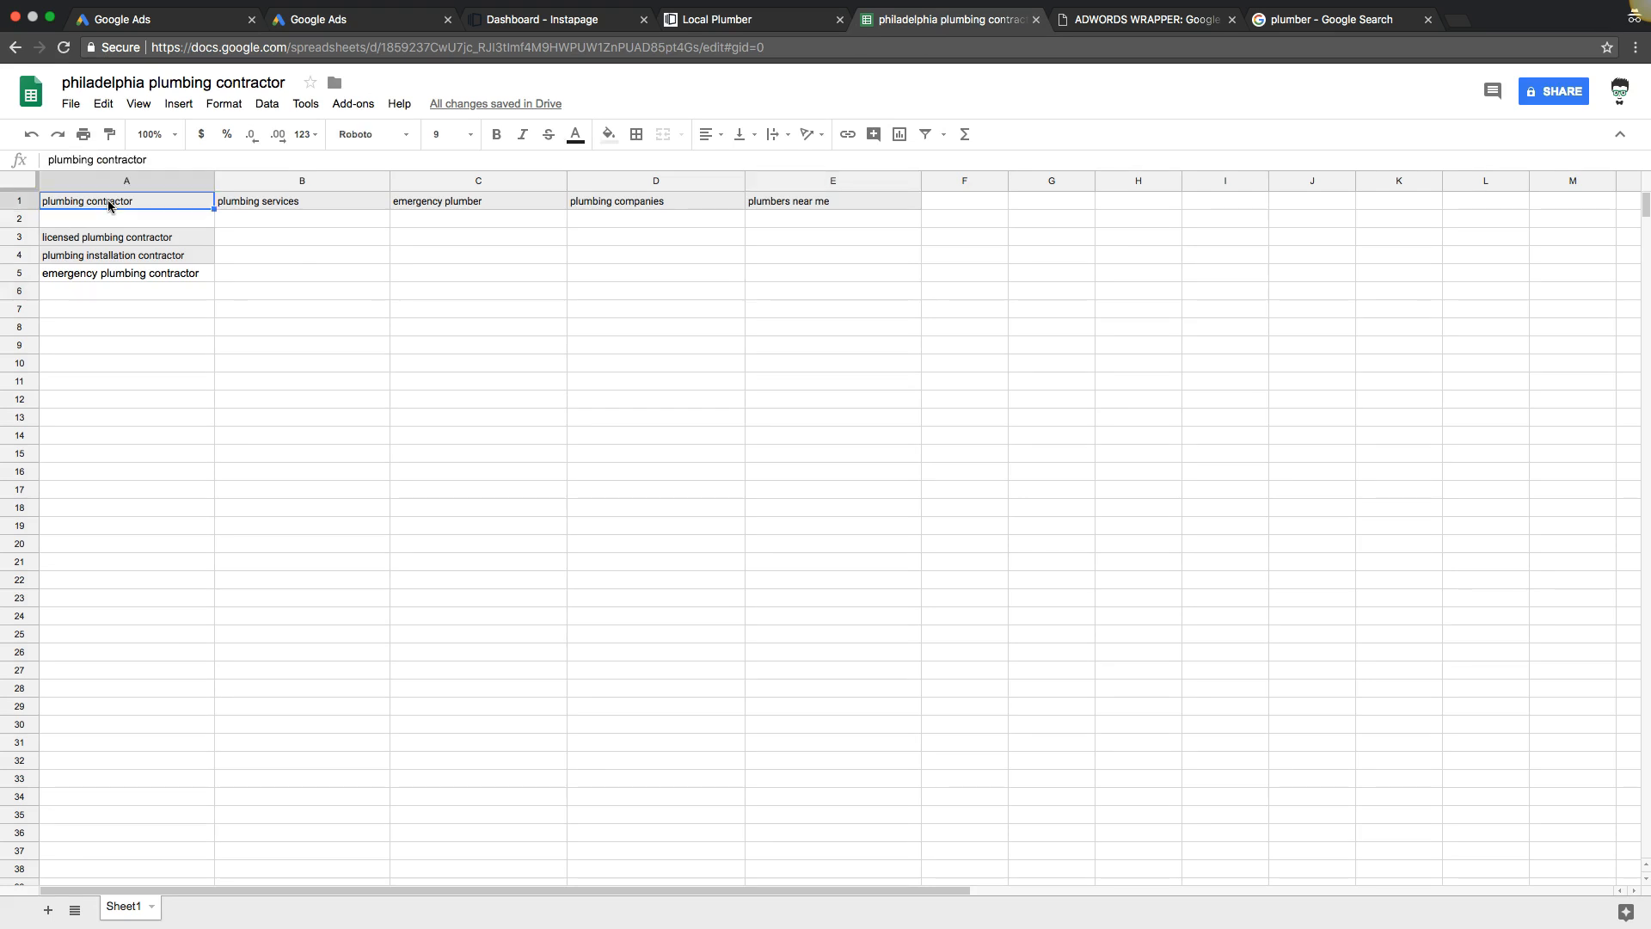
pyautogui.click(255, 276)
pyautogui.click(272, 204)
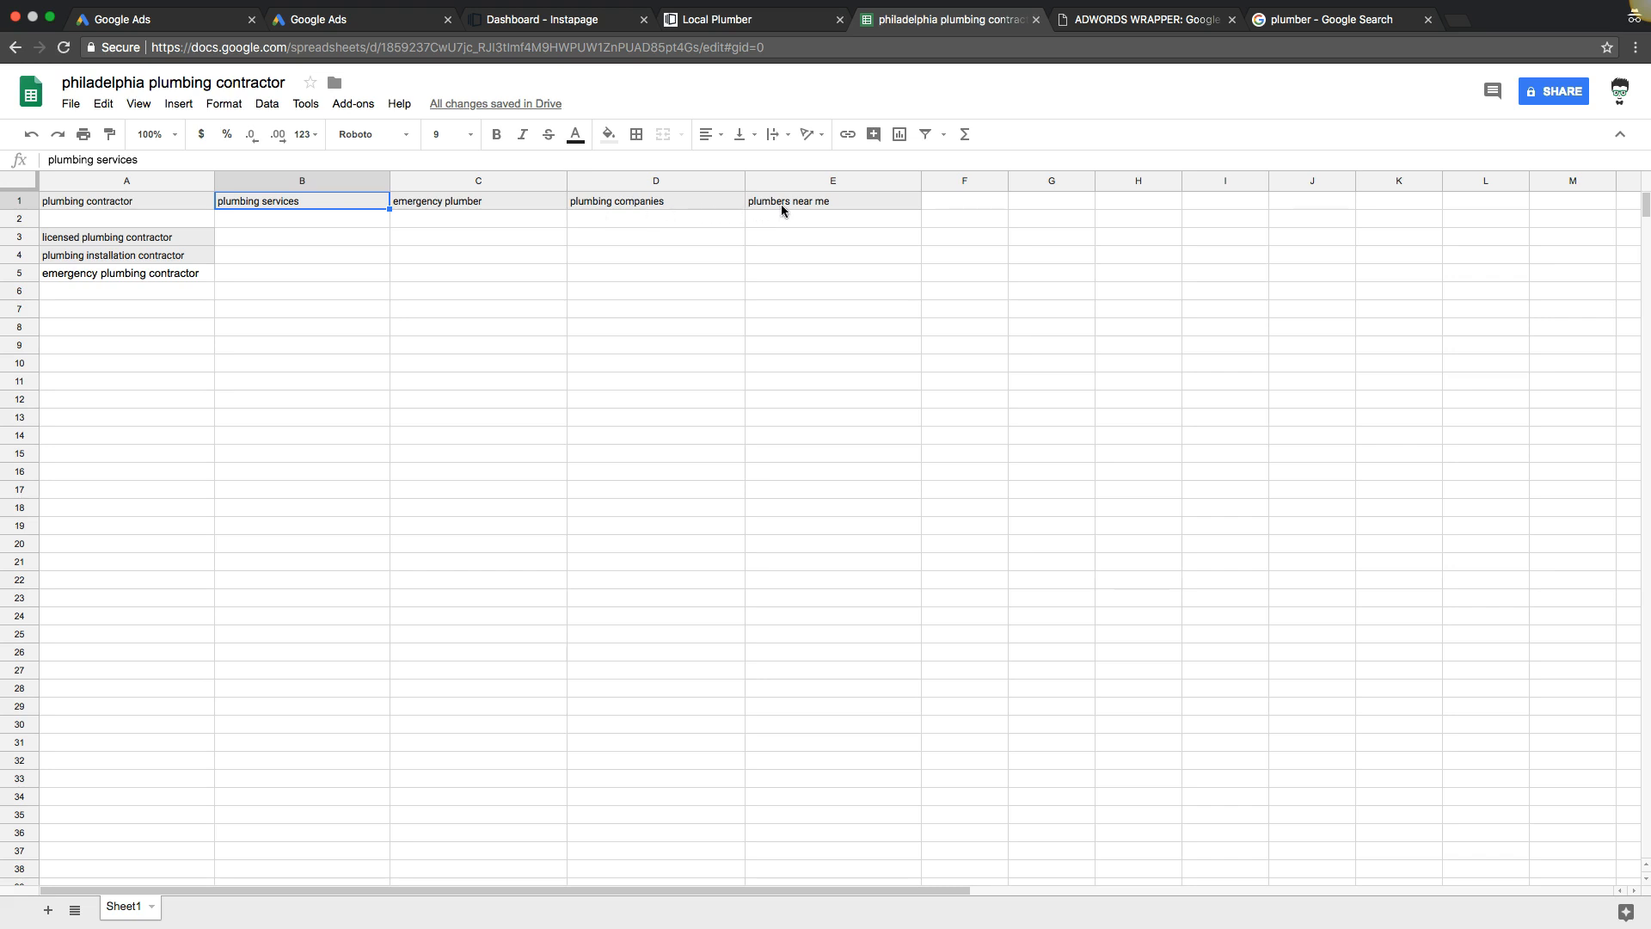
pyautogui.click(778, 271)
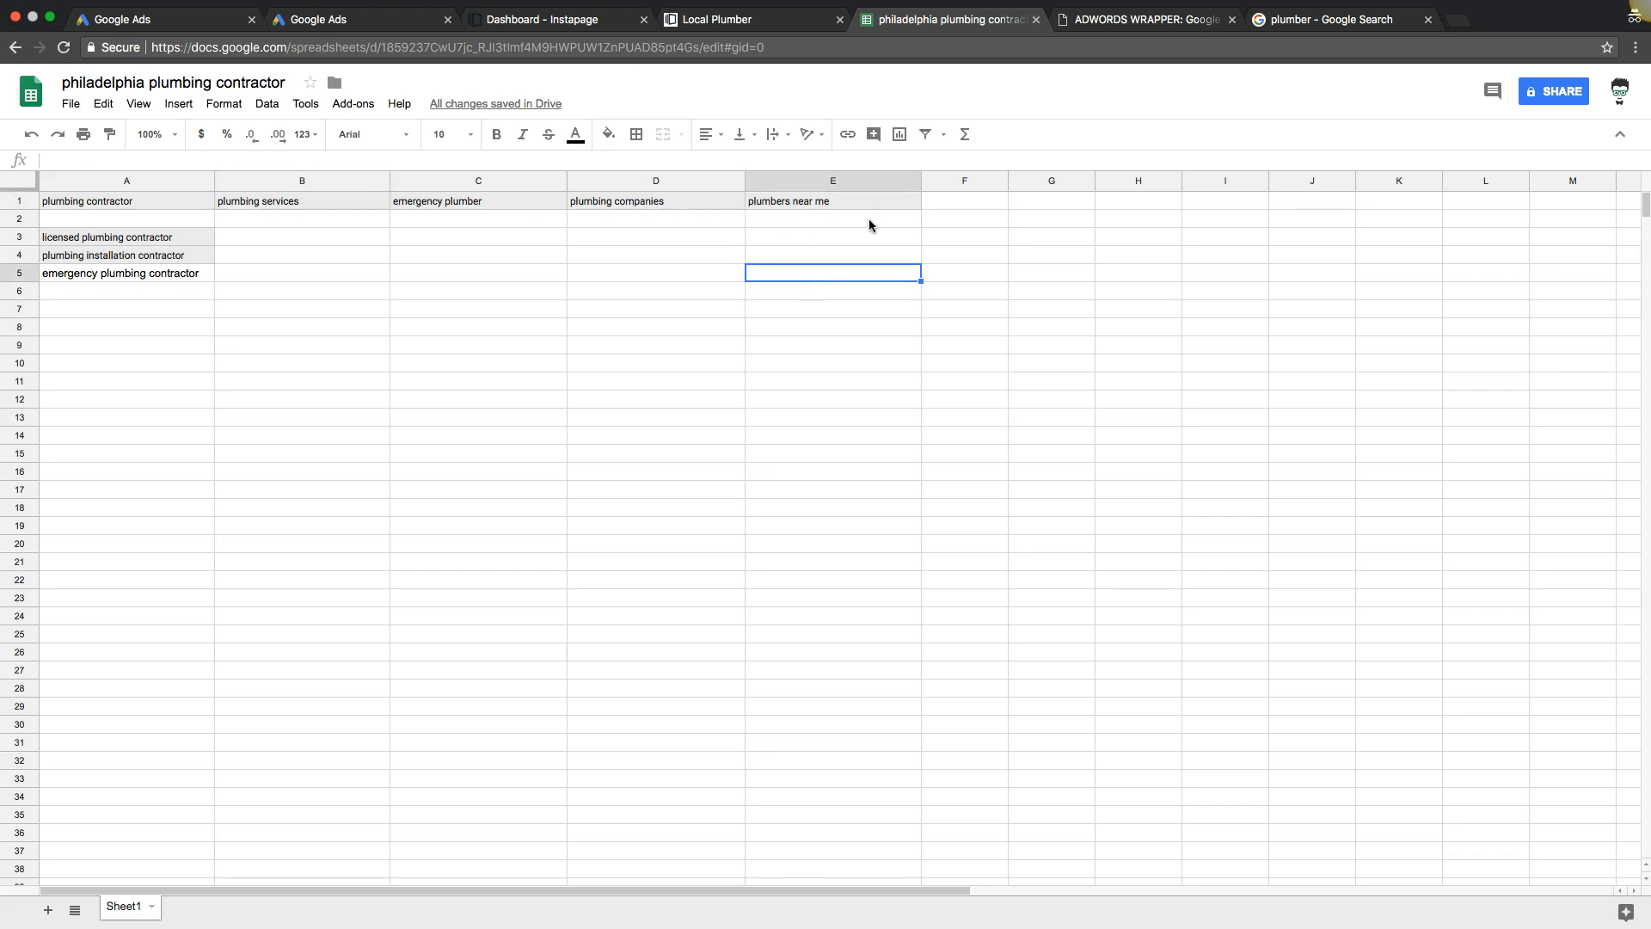
pyautogui.click(284, 239)
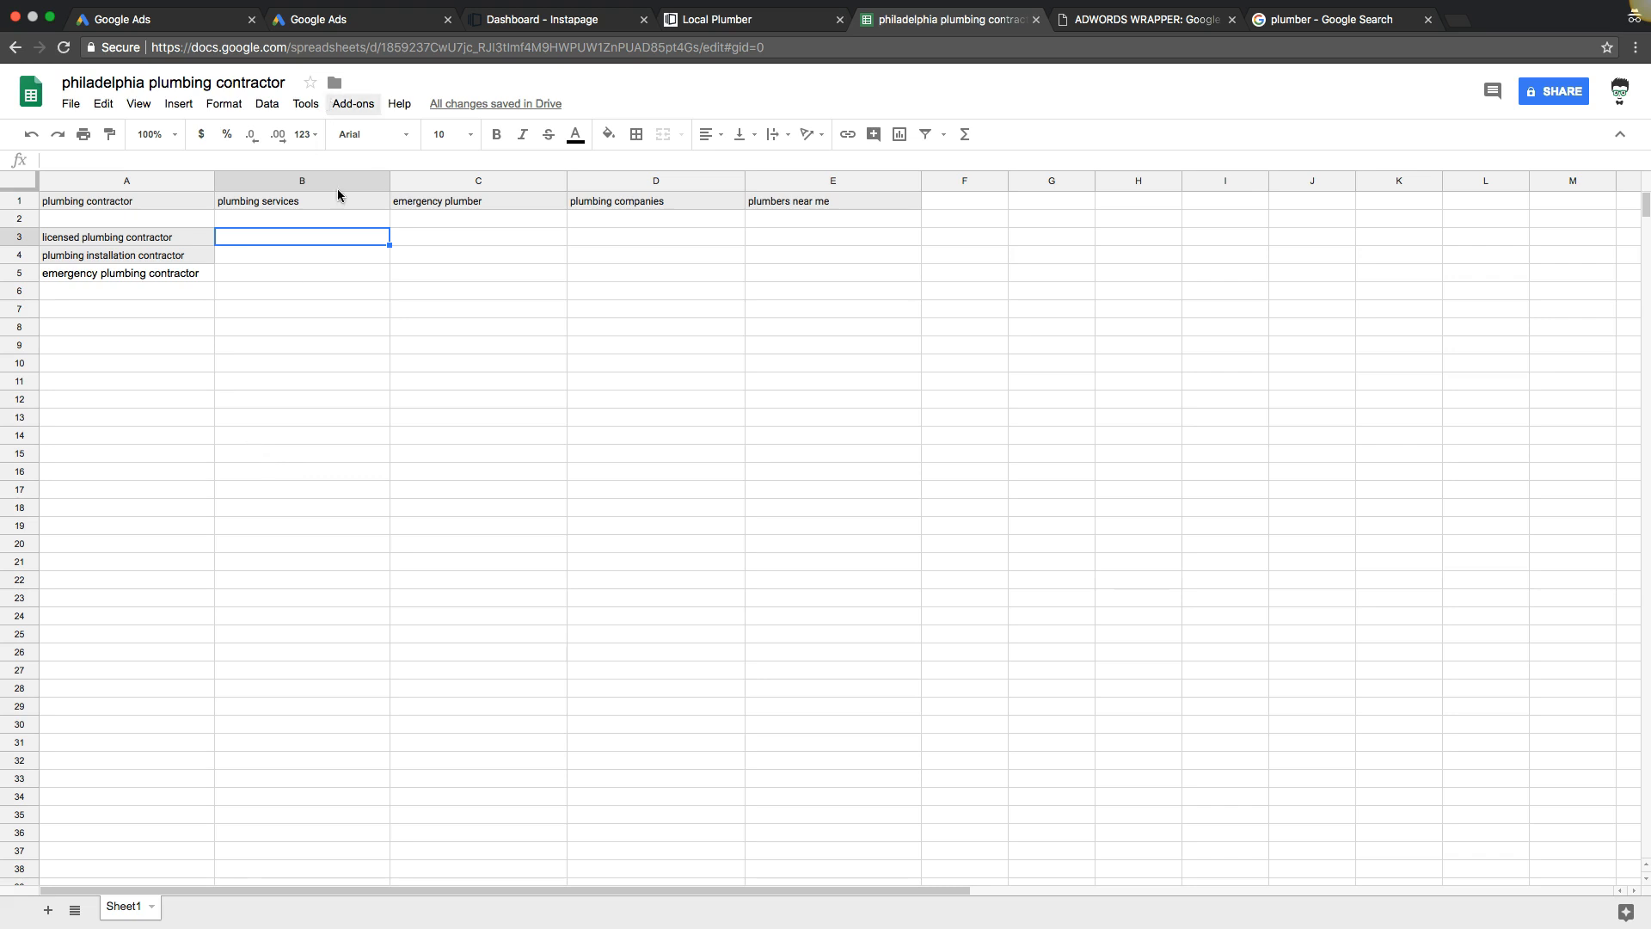
pyautogui.tripleClick(305, 201)
pyautogui.press('super+c')
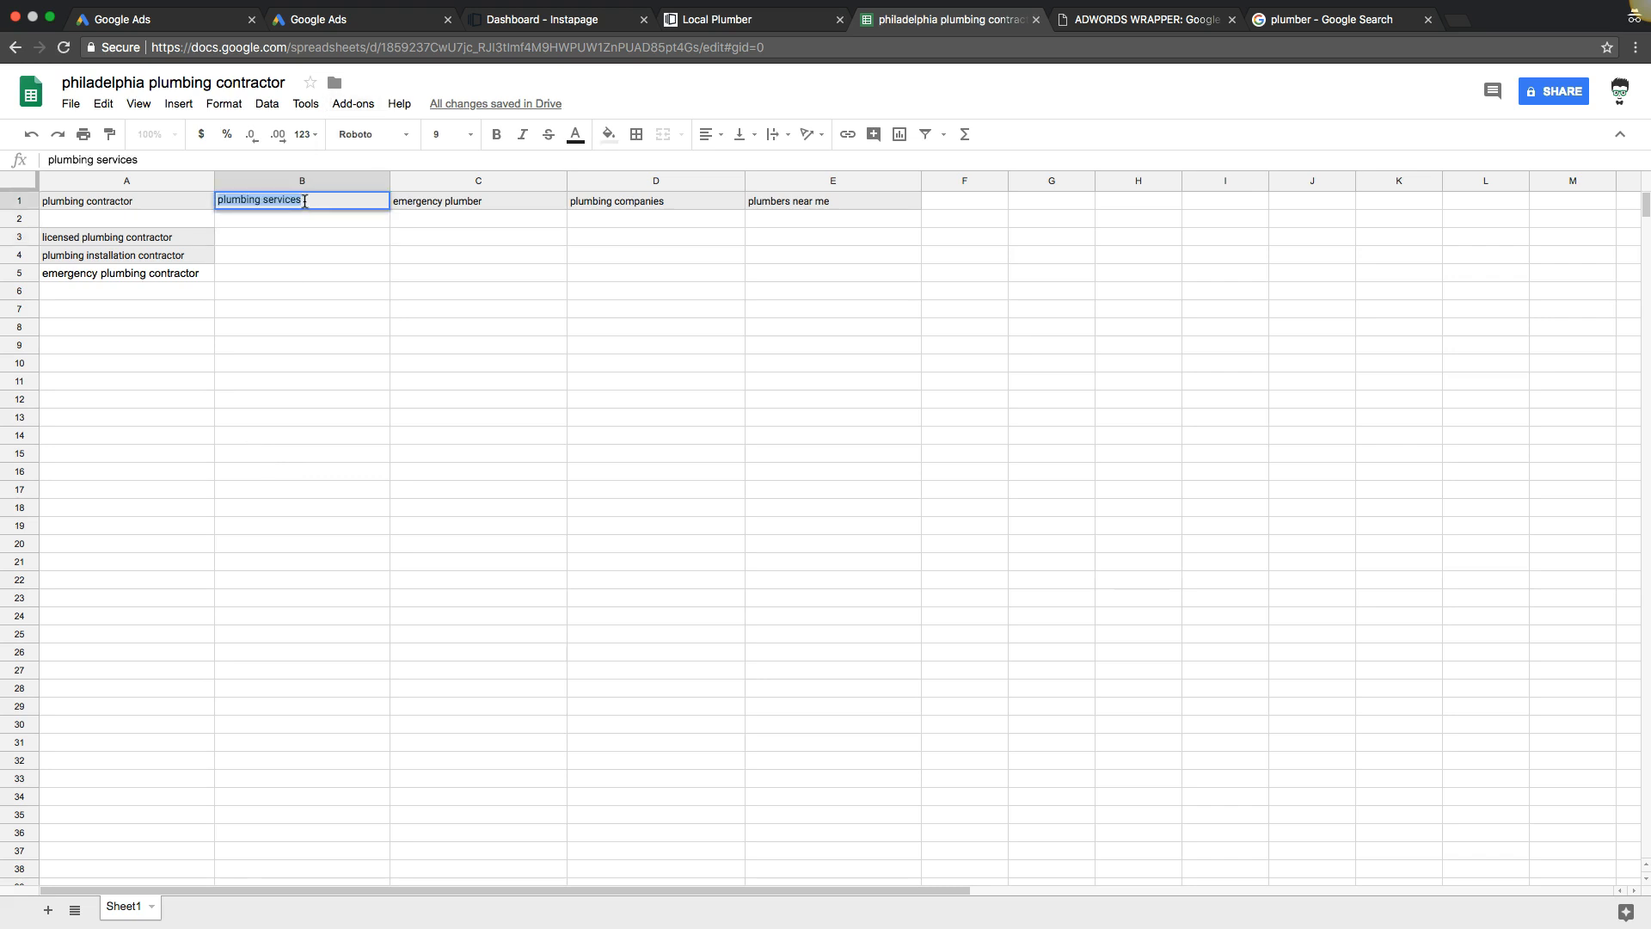
pyautogui.click(268, 235)
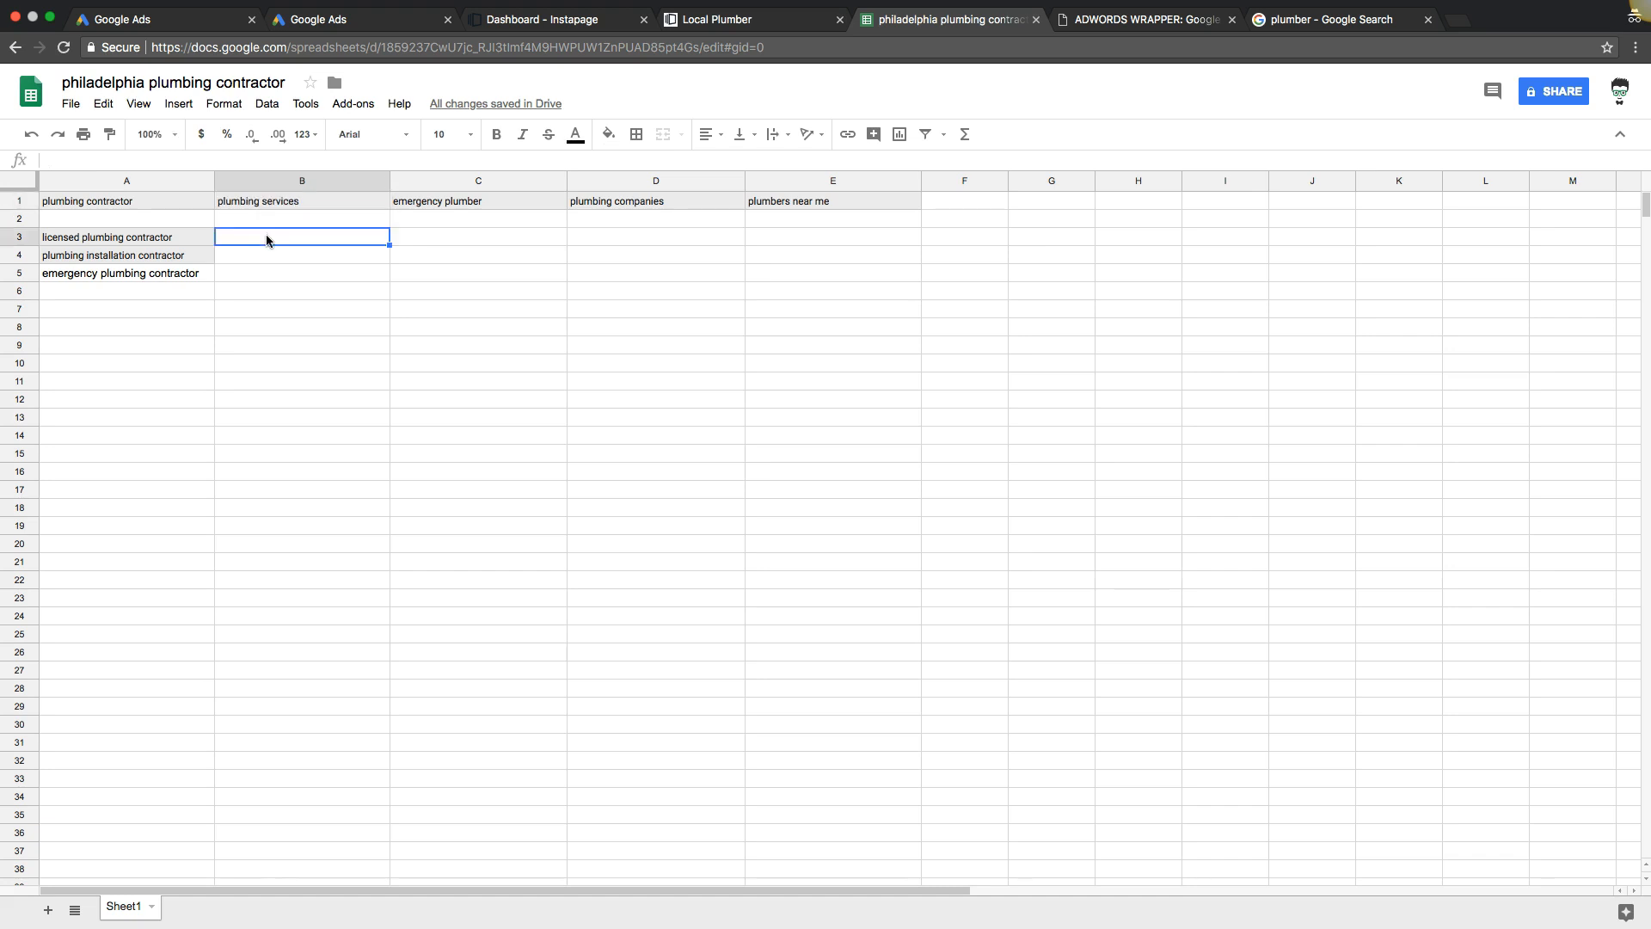
# Switch back to the Google Ads keyword ideas and replace the existing search term with plumbing services.
pyautogui.click(378, 21)
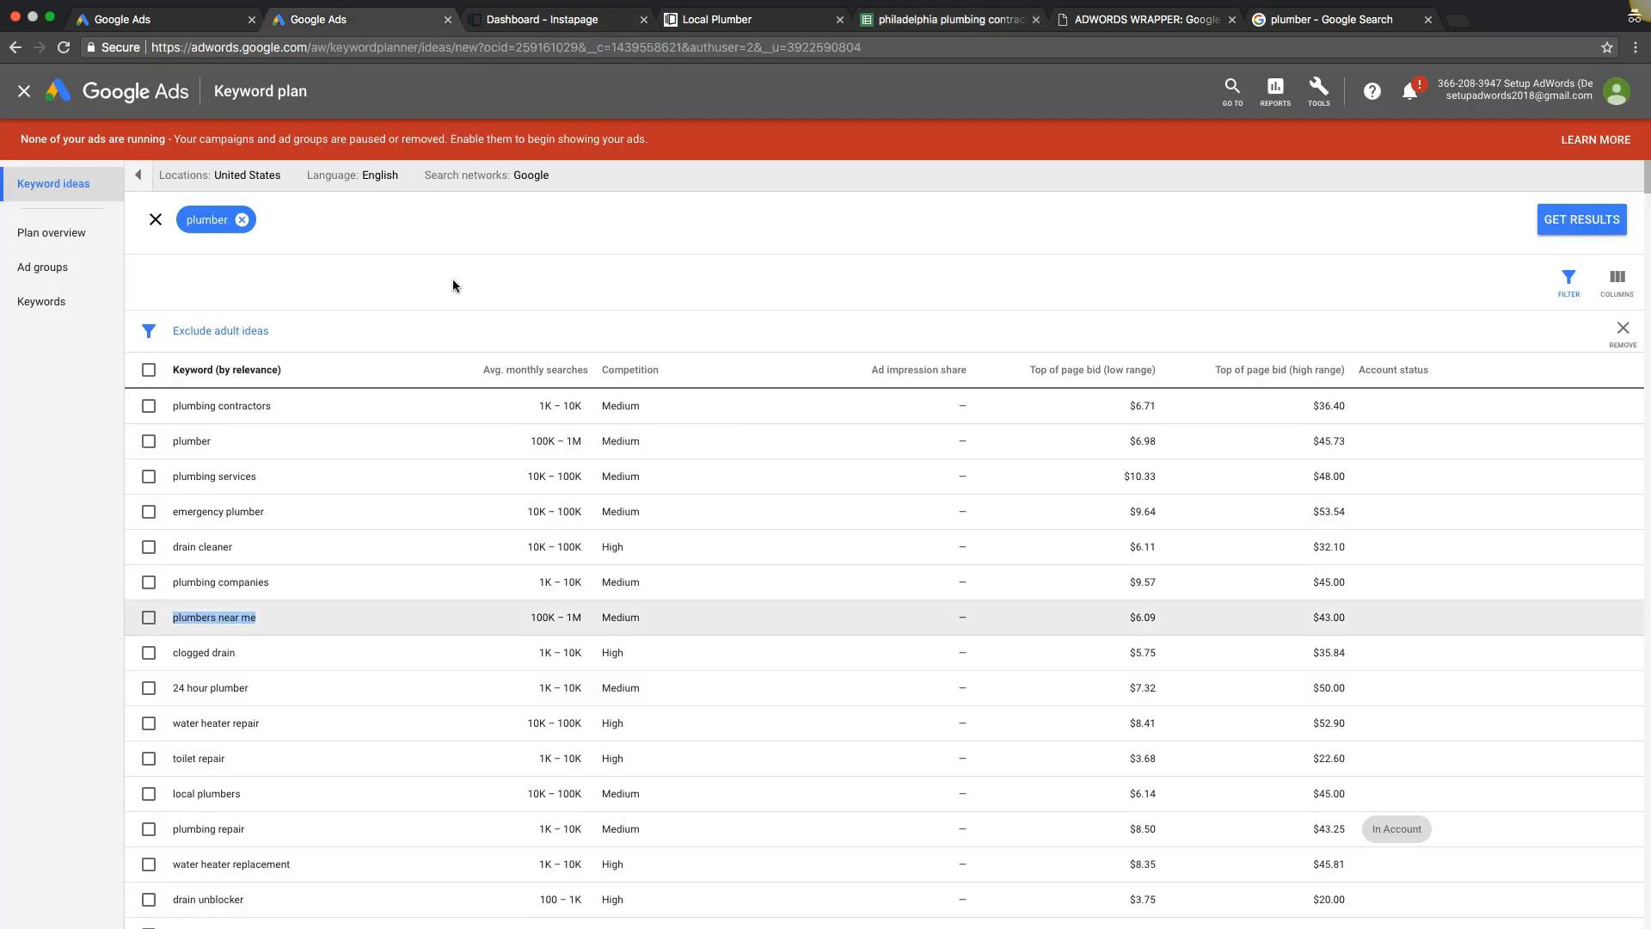
pyautogui.click(244, 222)
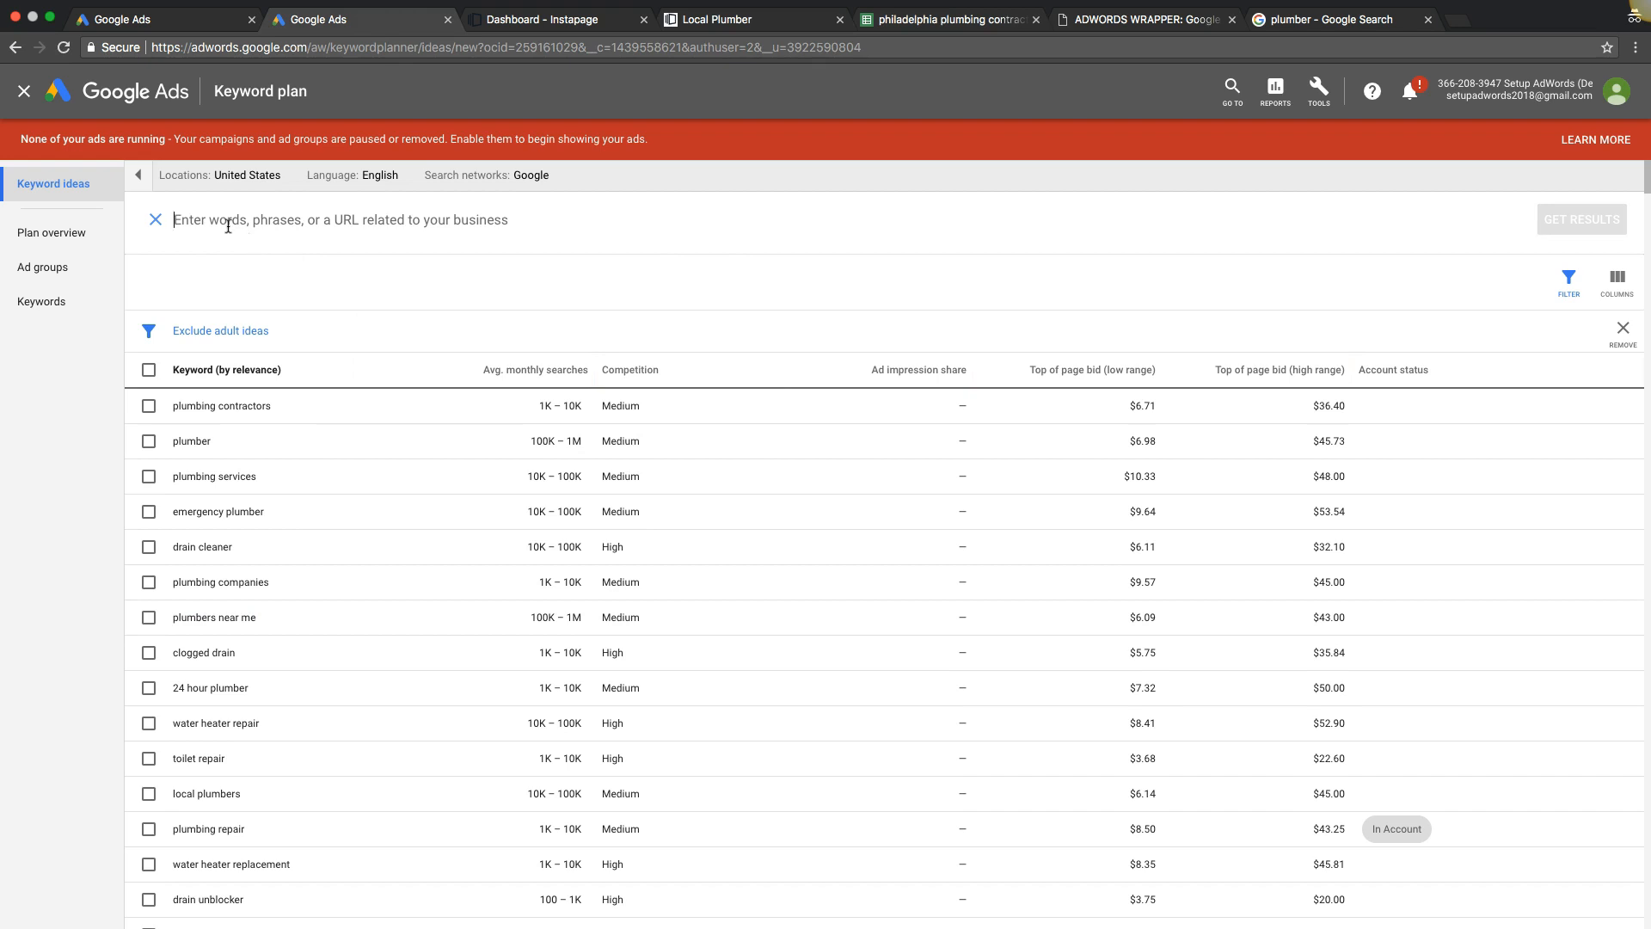
pyautogui.press('super+v')
pyautogui.press('Return')
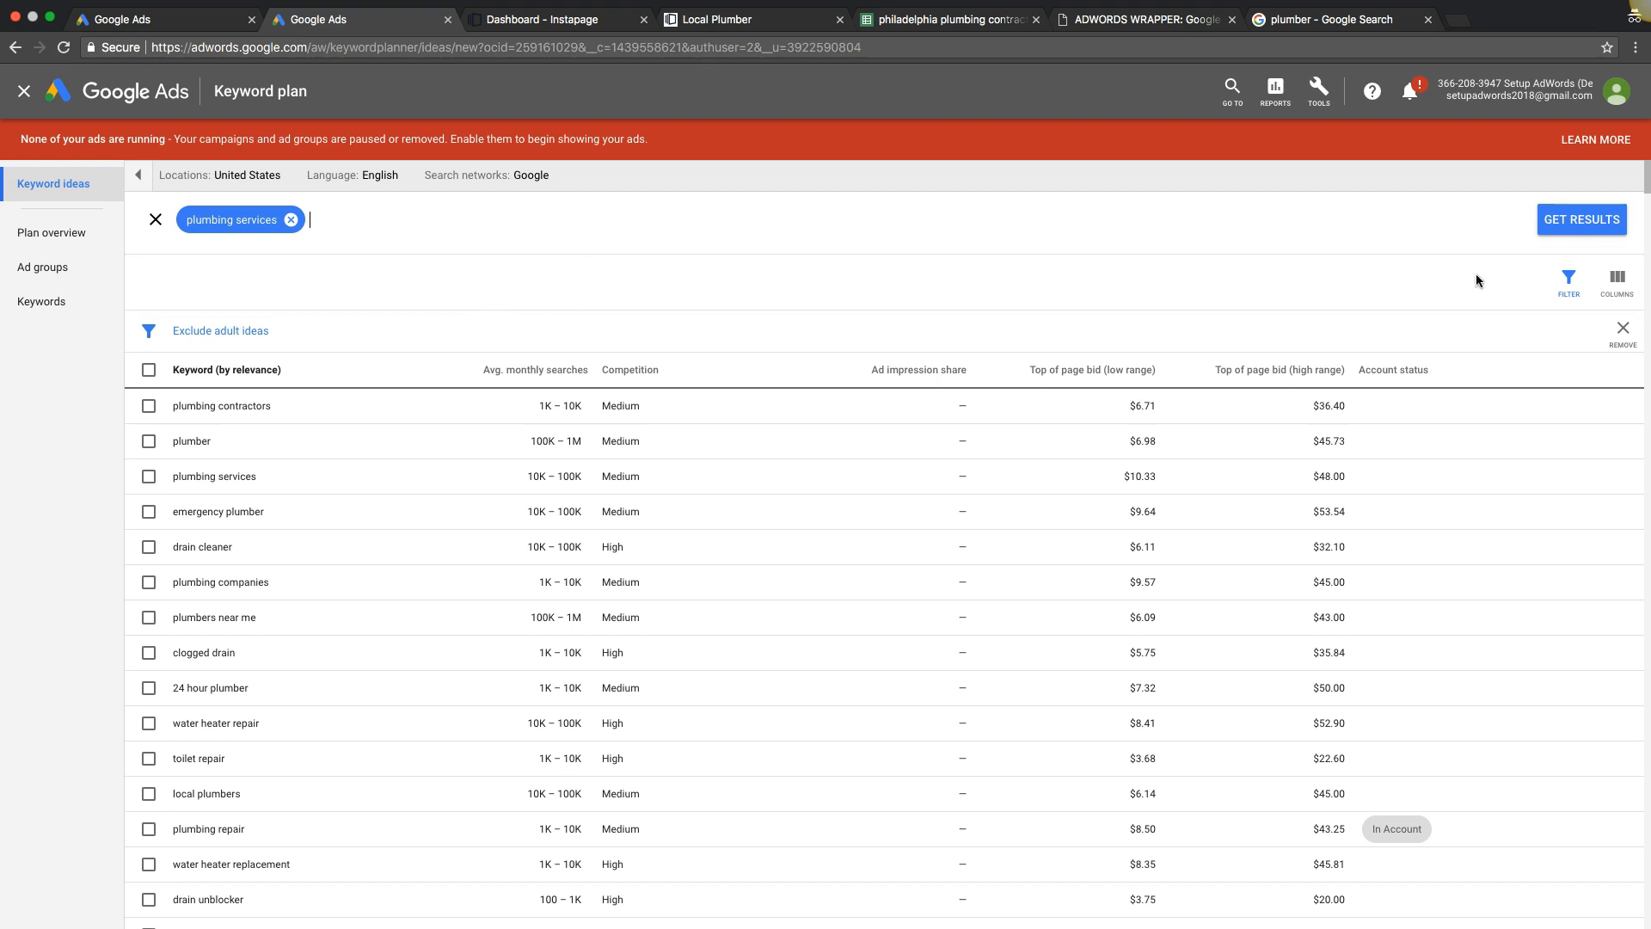
# Add a keyword text filter to the keyword ideas so that they contain plumbing services.
pyautogui.click(222, 331)
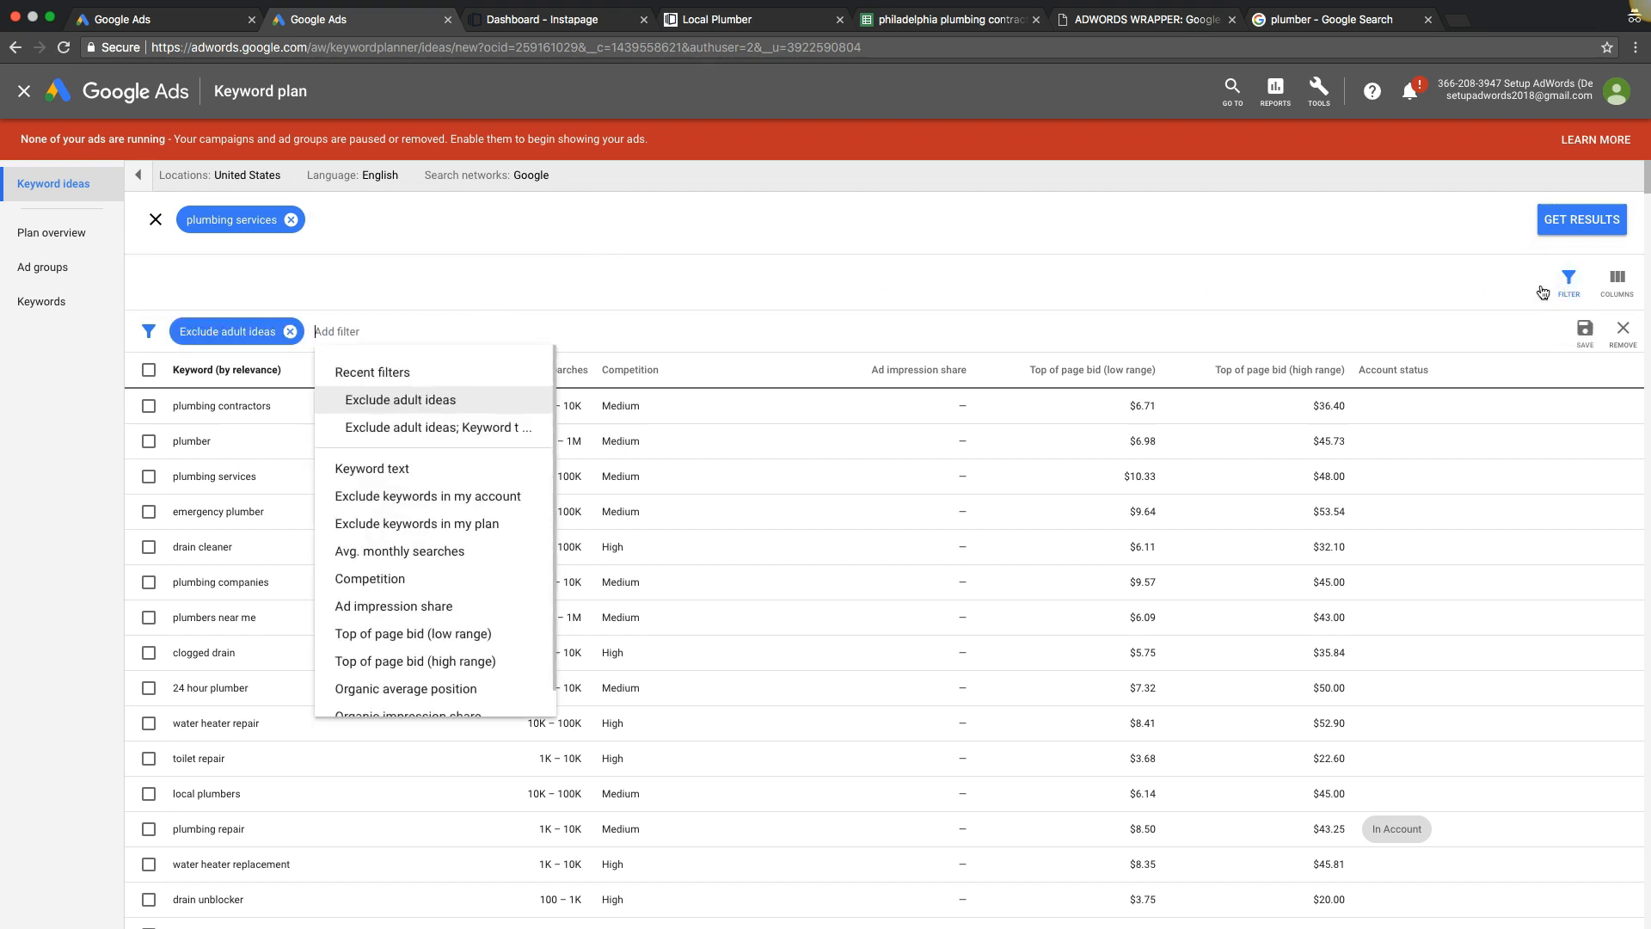
pyautogui.click(372, 469)
pyautogui.press('super+v')
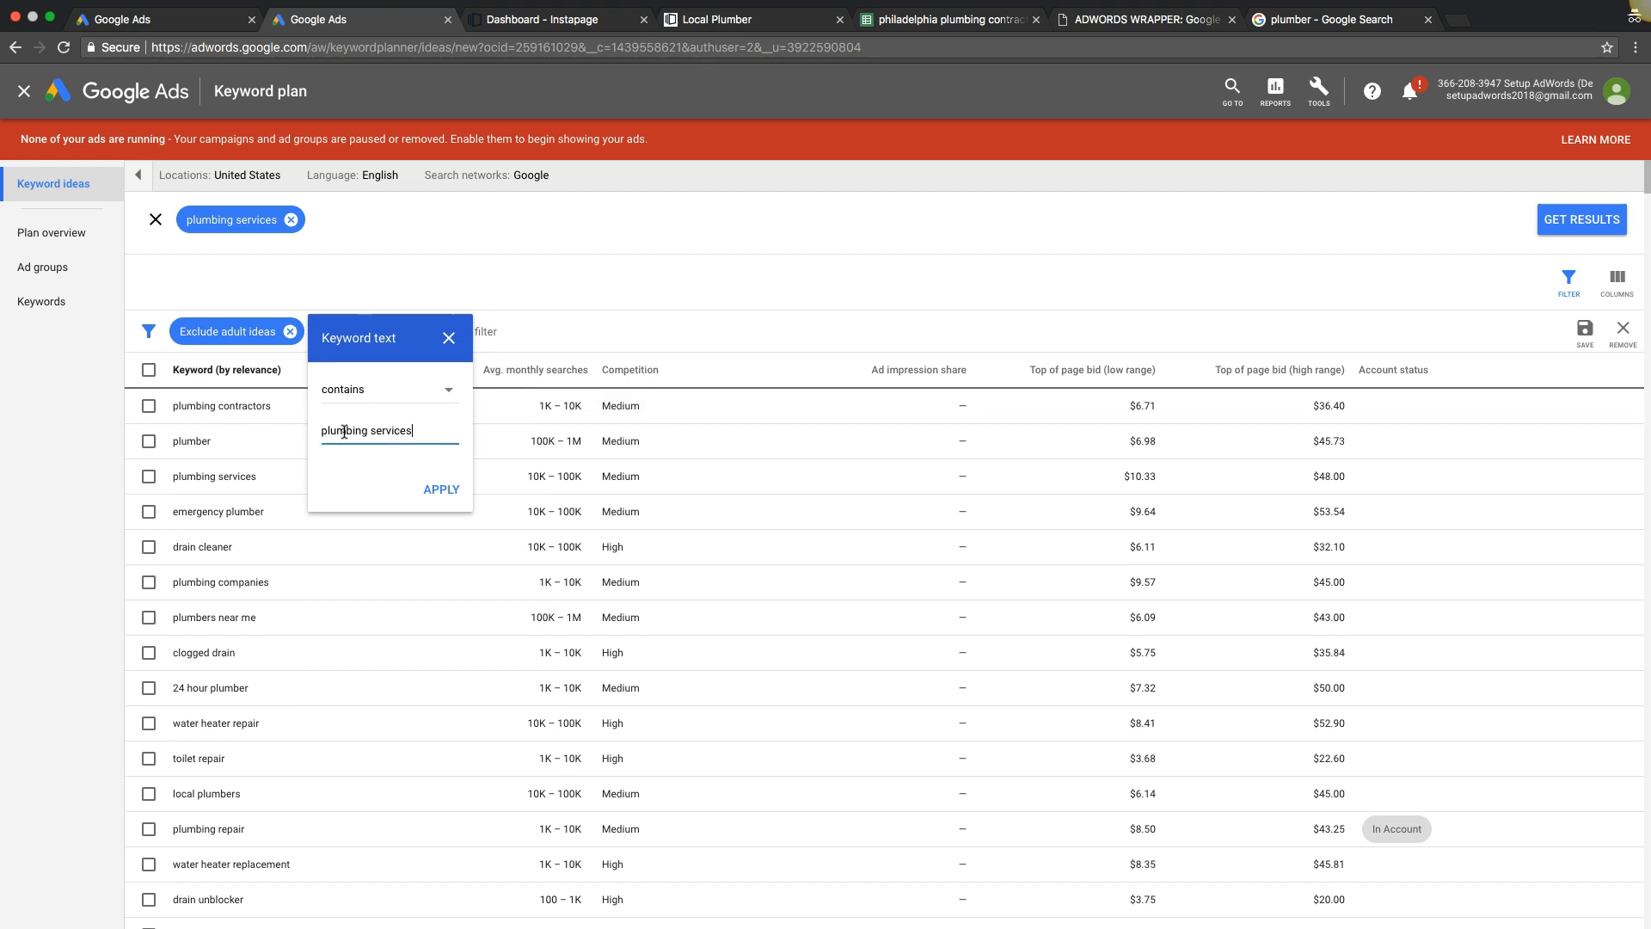
pyautogui.click(442, 489)
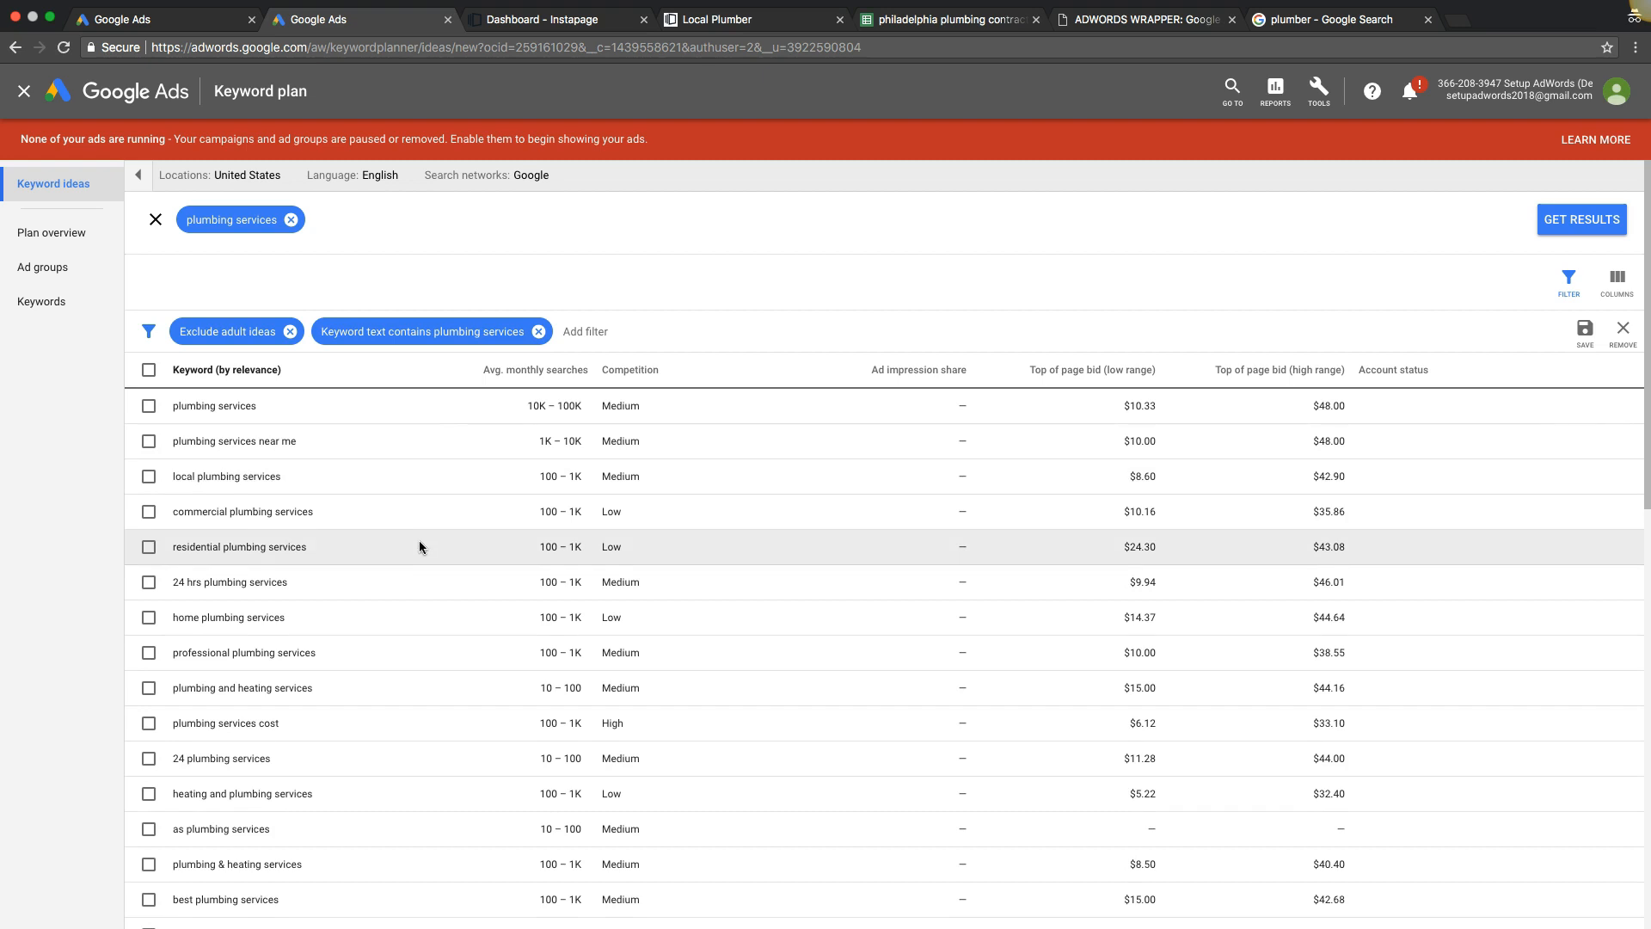
pyautogui.scroll(-3, 420, 547)
pyautogui.scroll(3, 418, 540)
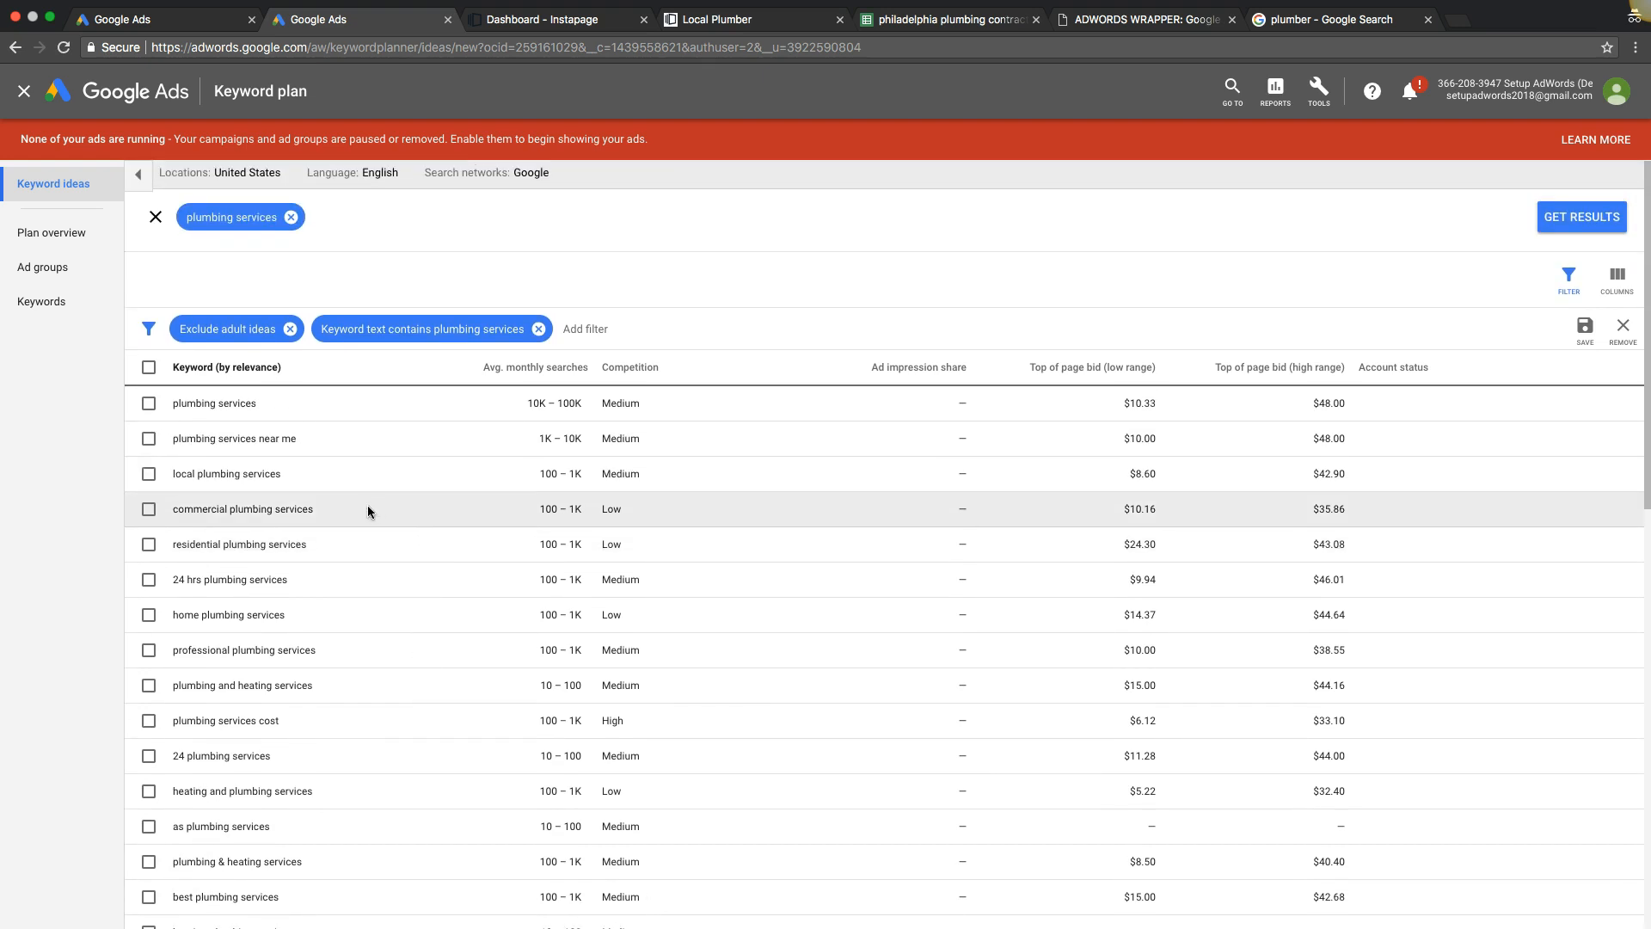
# Copy the keyword plumbing services from the filtered ideas into cell B3 of the Google Sheets spreadsheet.
pyautogui.moveTo(256, 403); pyautogui.dragTo(174, 403)
pyautogui.hotkey('ctrl', 'c')
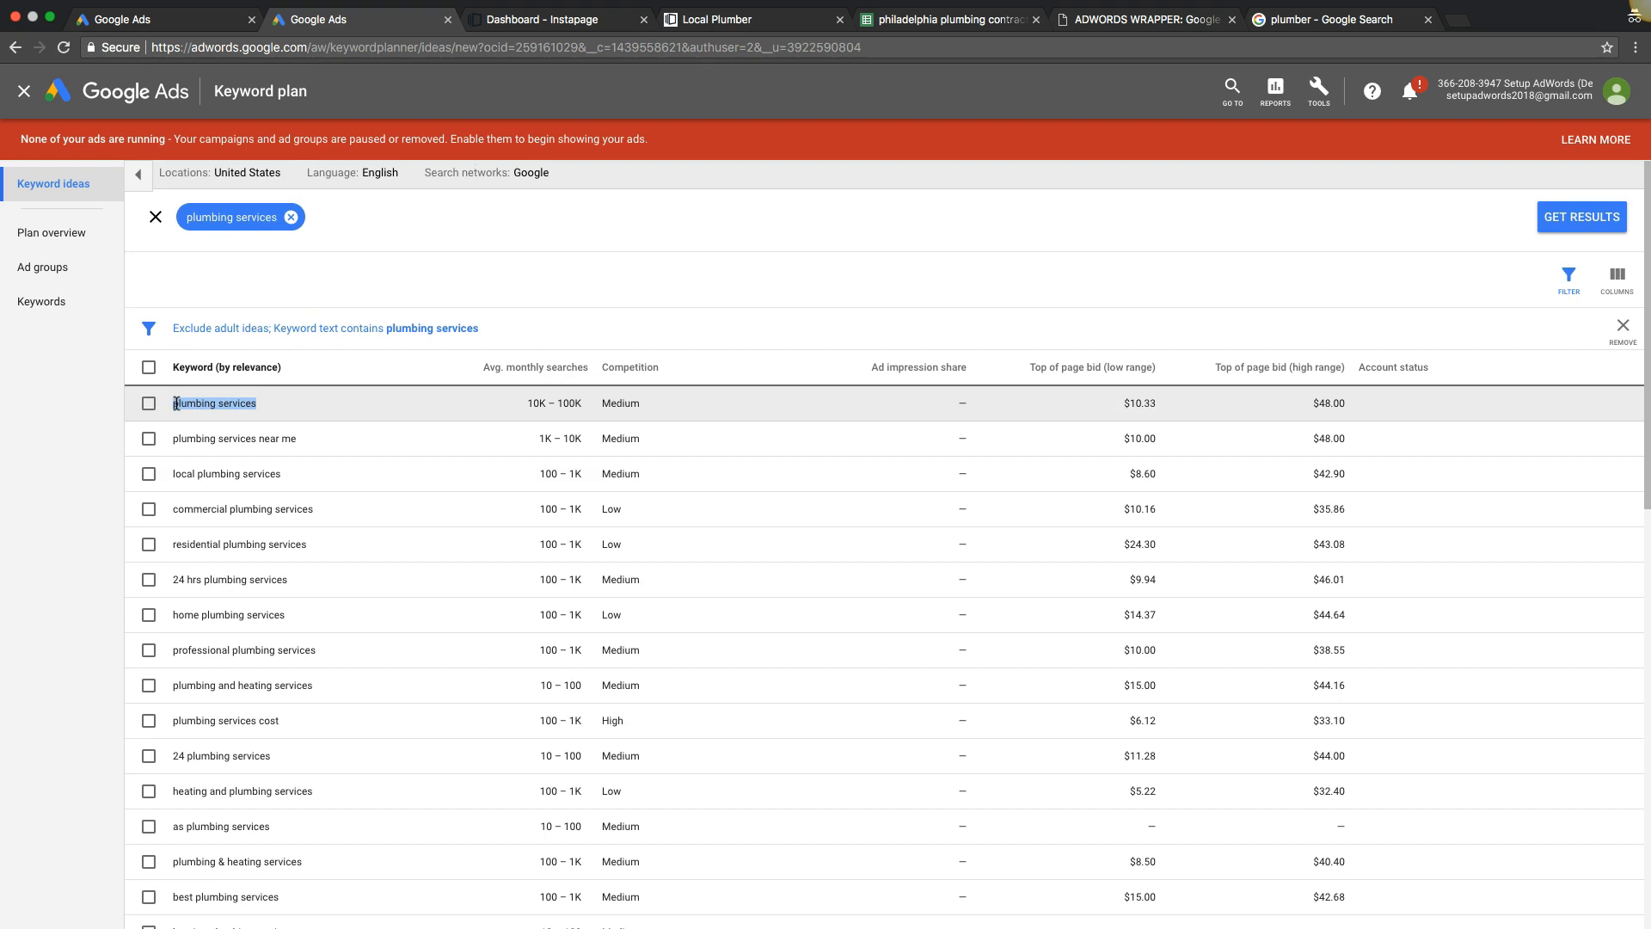
pyautogui.click(897, 19)
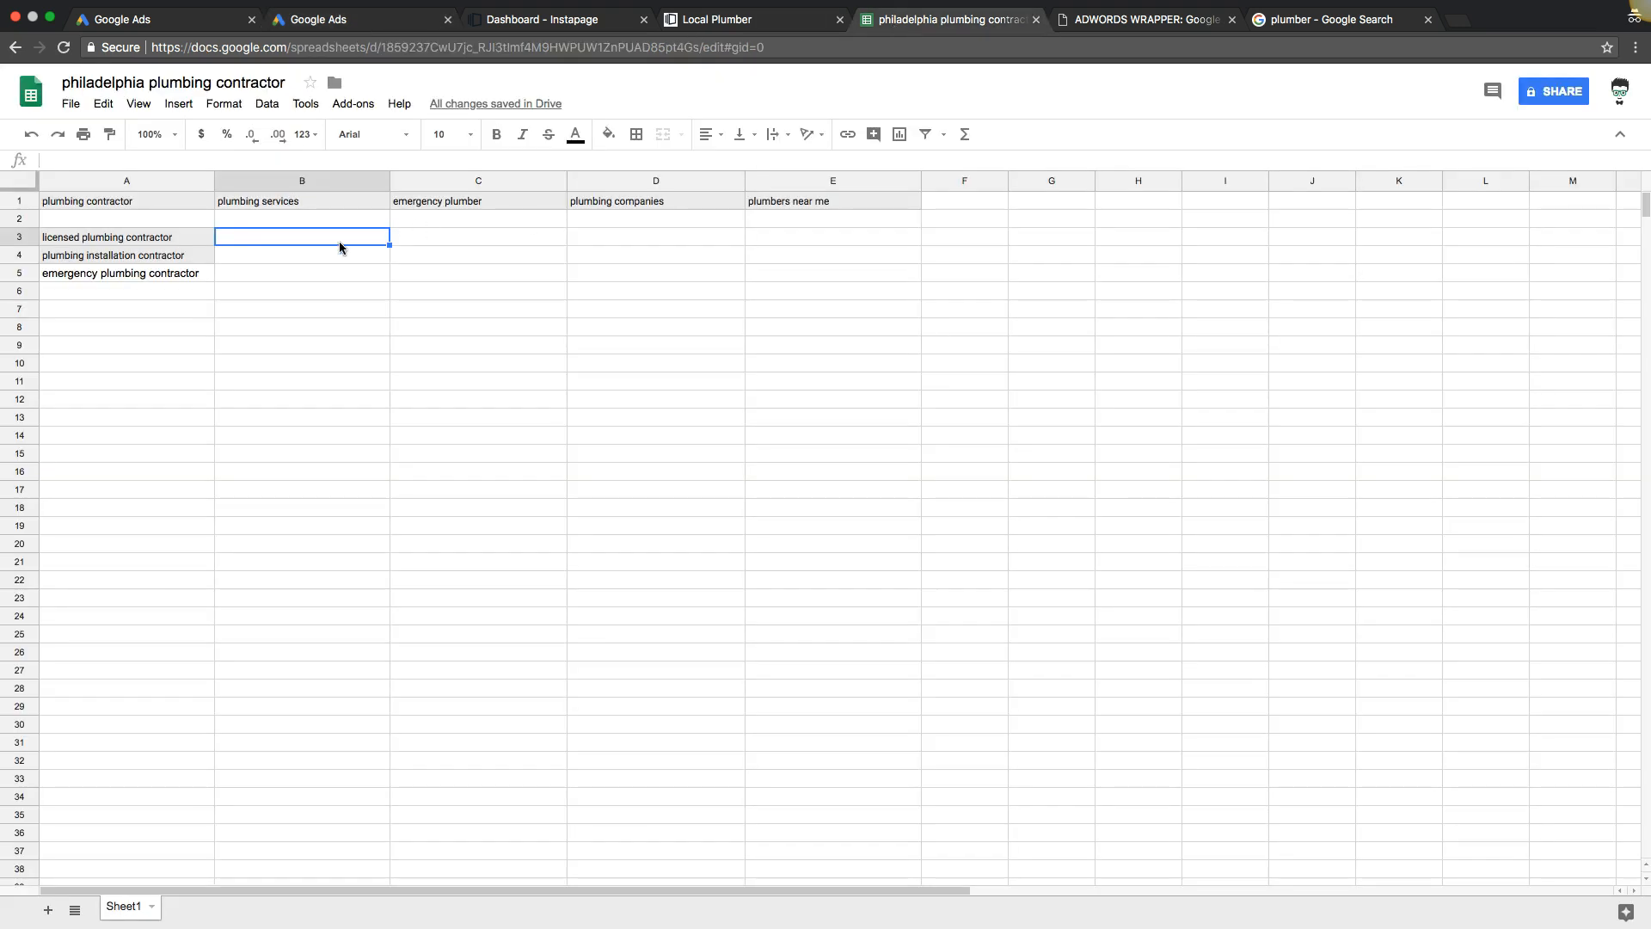
pyautogui.hotkey('ctrl', 'v')
pyautogui.click(309, 251)
# Copy the keyword plumbing services near me from the Google Ads ideas into cell B4 of the spreadsheet.
pyautogui.click(372, 26)
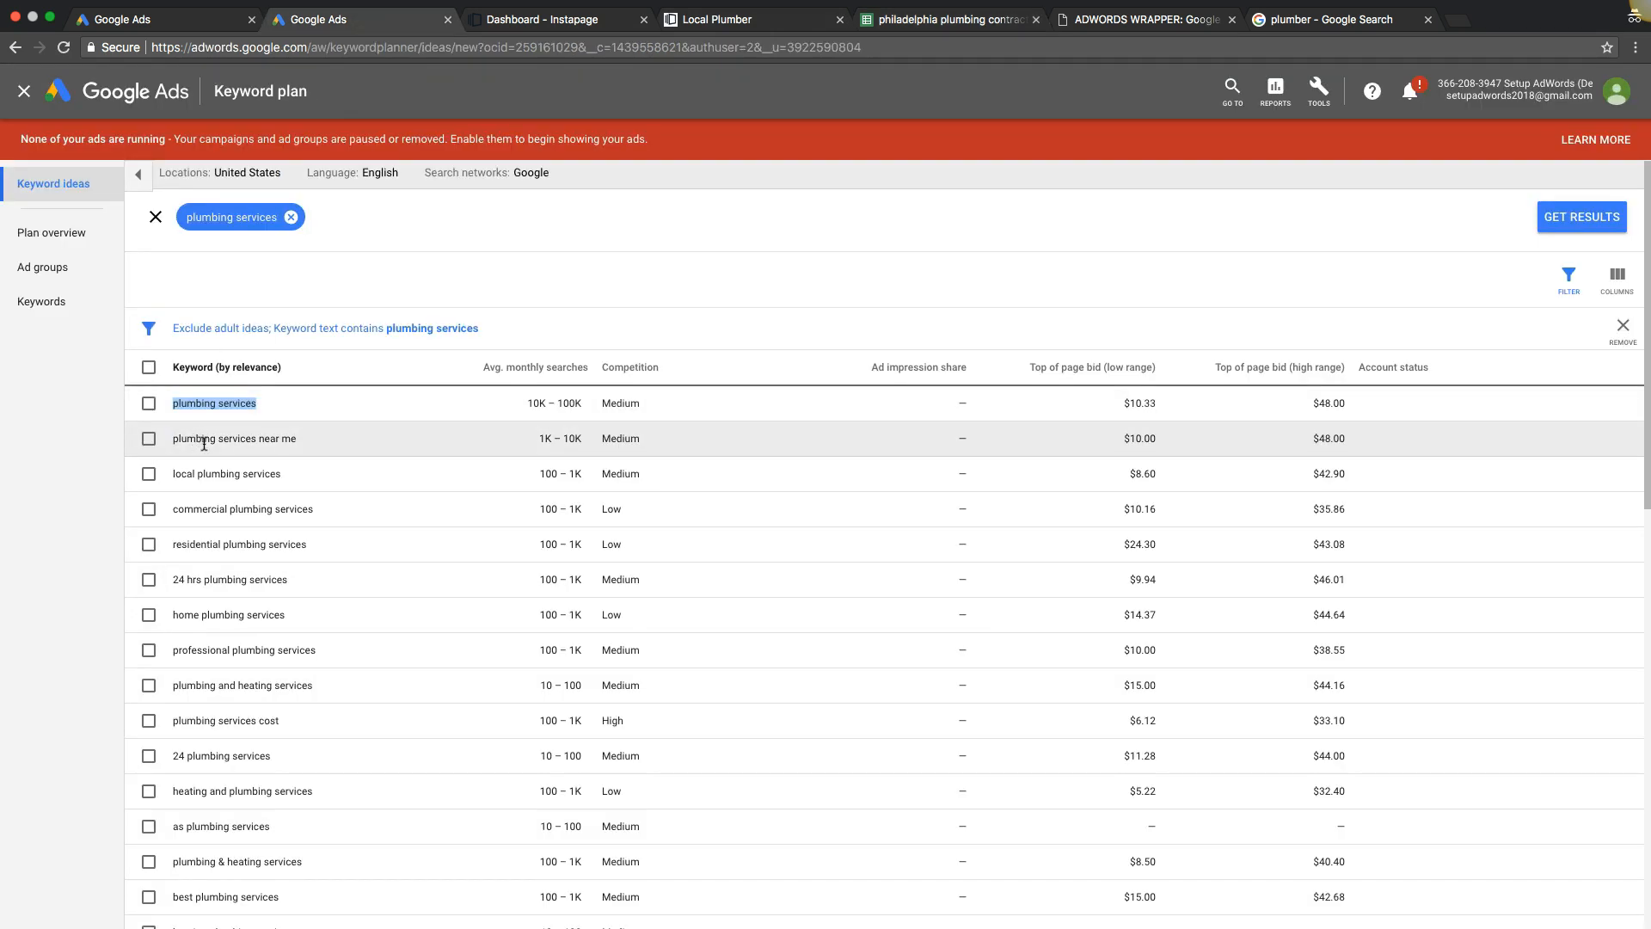
pyautogui.moveTo(296, 441); pyautogui.dragTo(174, 440)
pyautogui.press('super+c')
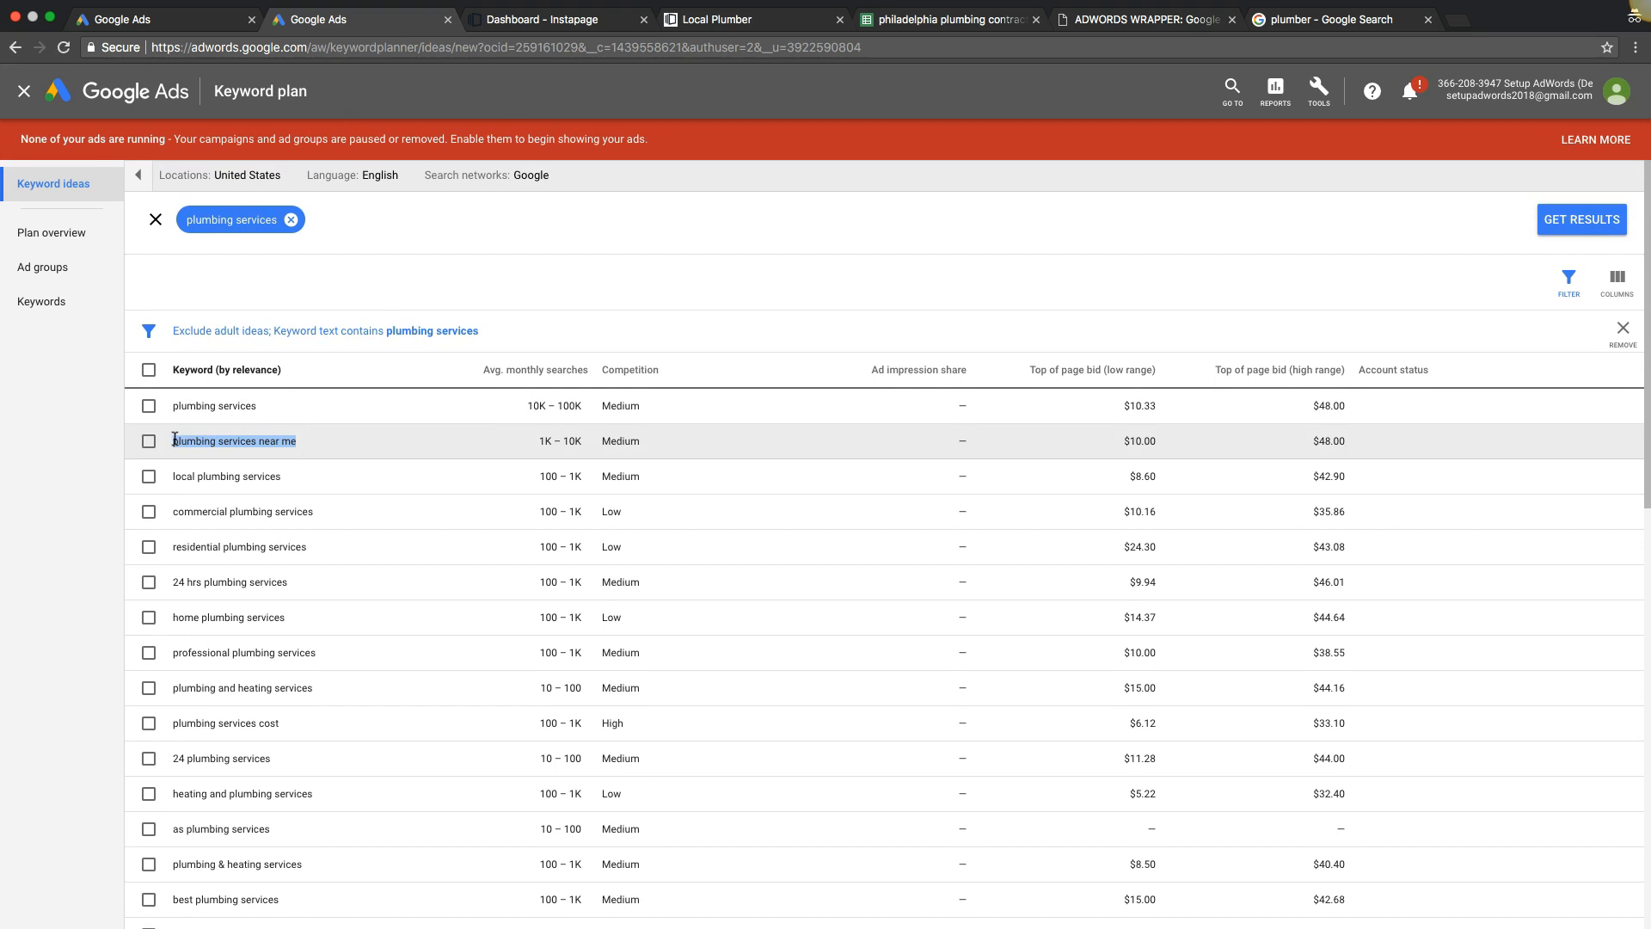
pyautogui.scroll(-1, 175, 440)
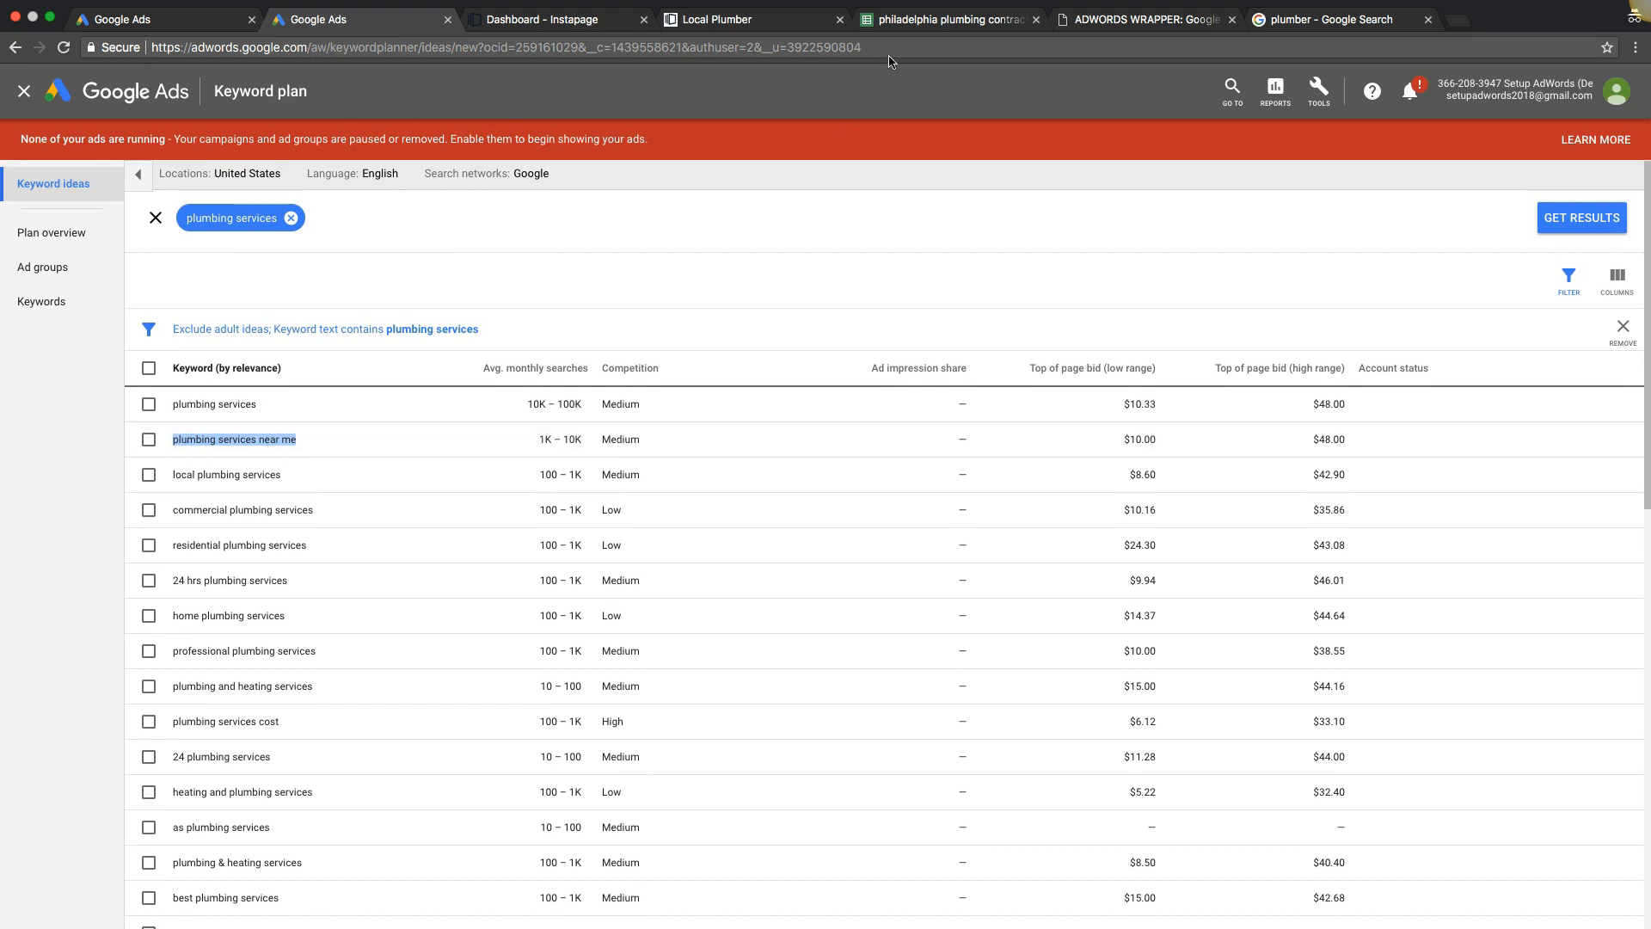
pyautogui.click(903, 26)
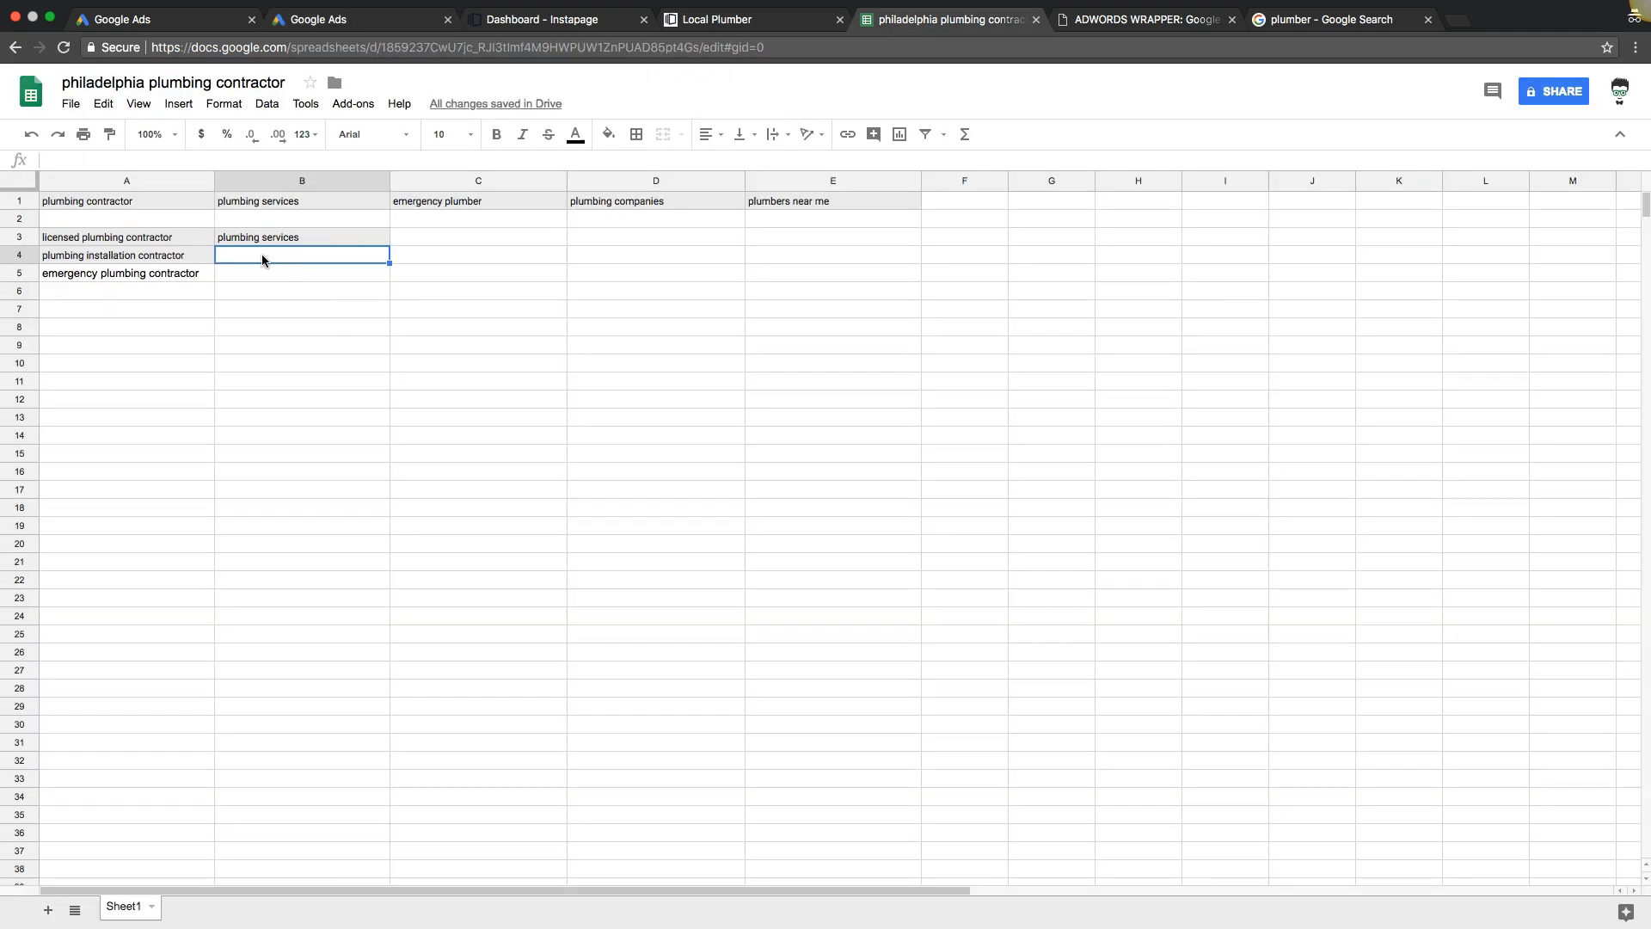
pyautogui.press('super+v')
pyautogui.click(285, 279)
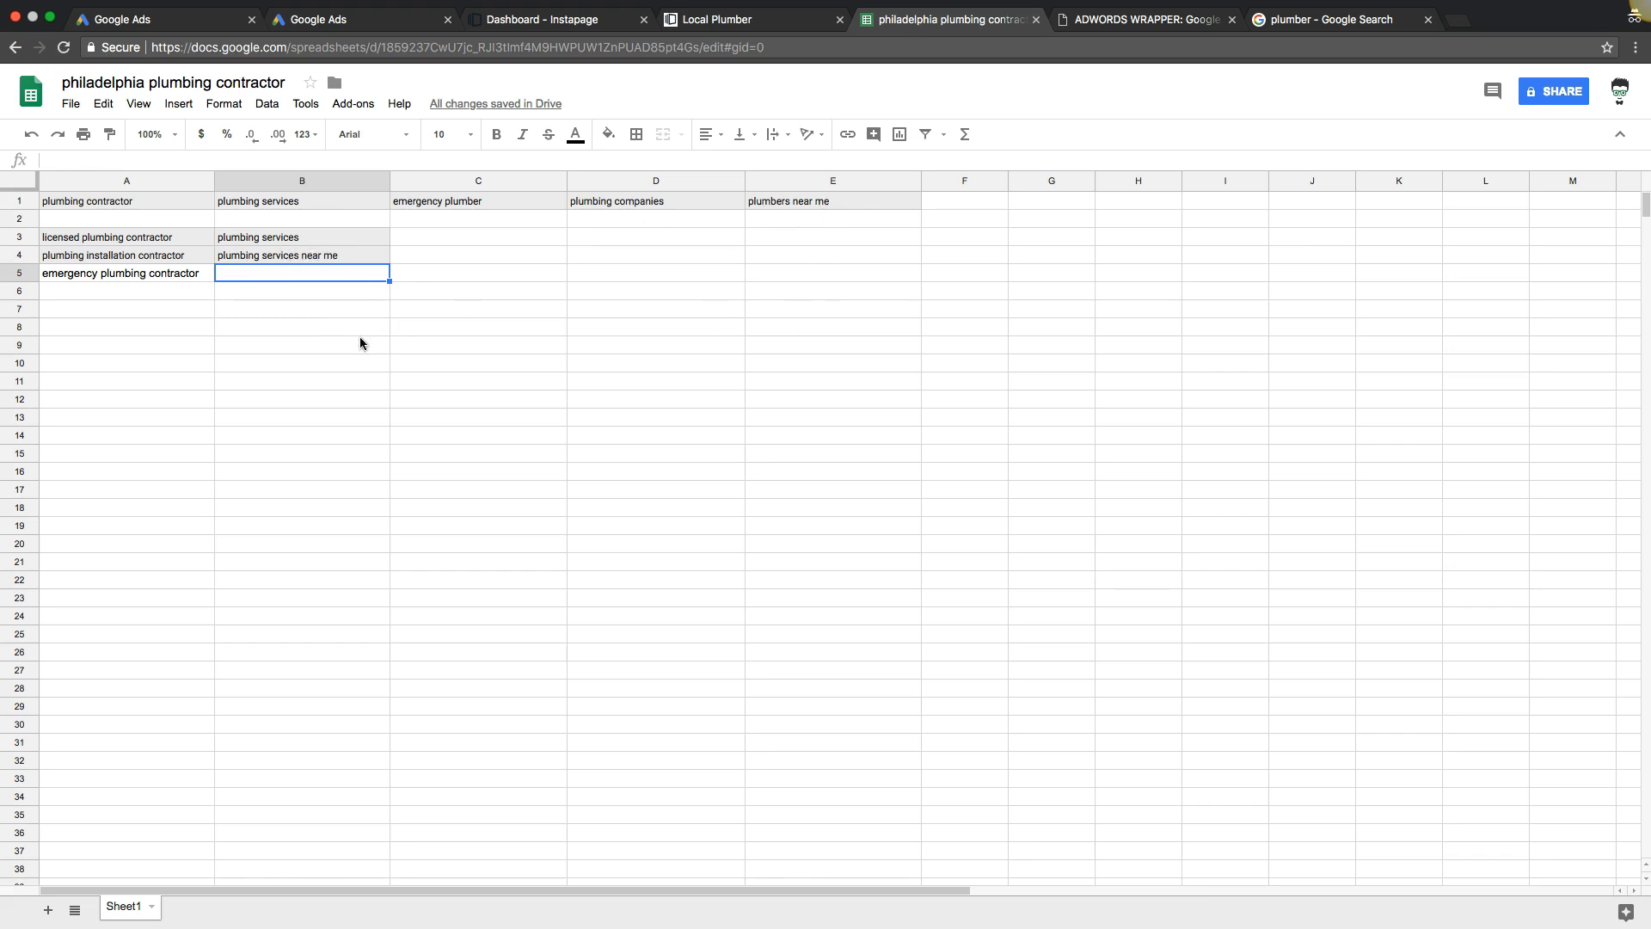
# Copy the keyword local plumbing services from the Google Ads ideas into spreadsheet cell B5, and return to the keyword ideas.
pyautogui.click(361, 19)
pyautogui.moveTo(283, 474); pyautogui.dragTo(182, 473)
pyautogui.press('super+c')
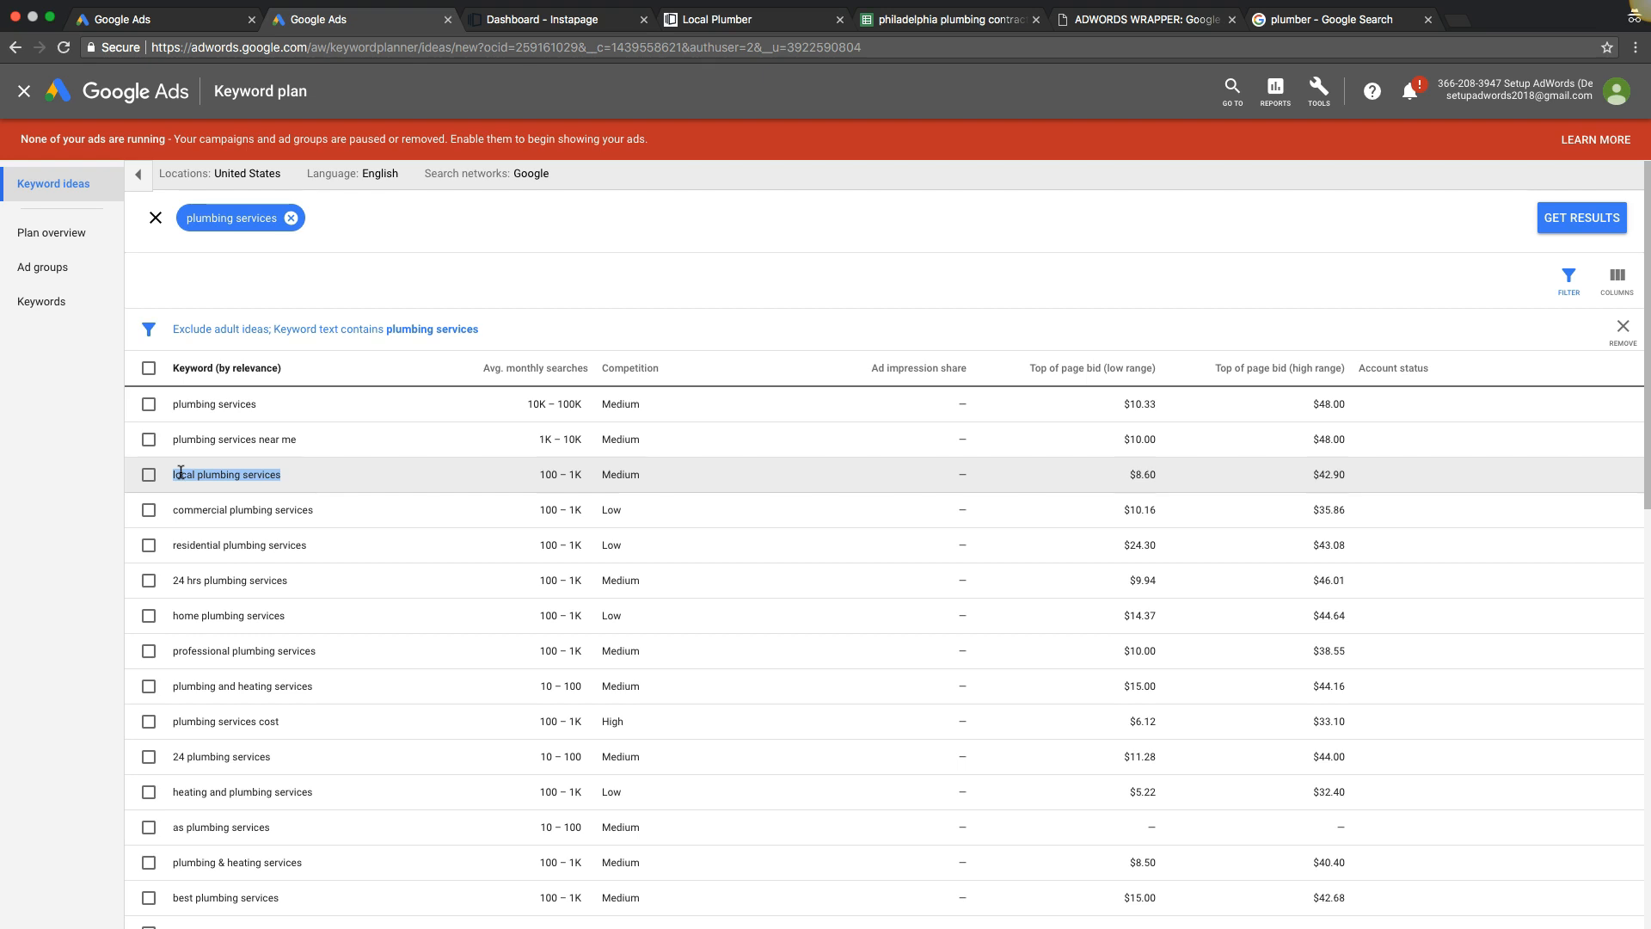
pyautogui.click(946, 19)
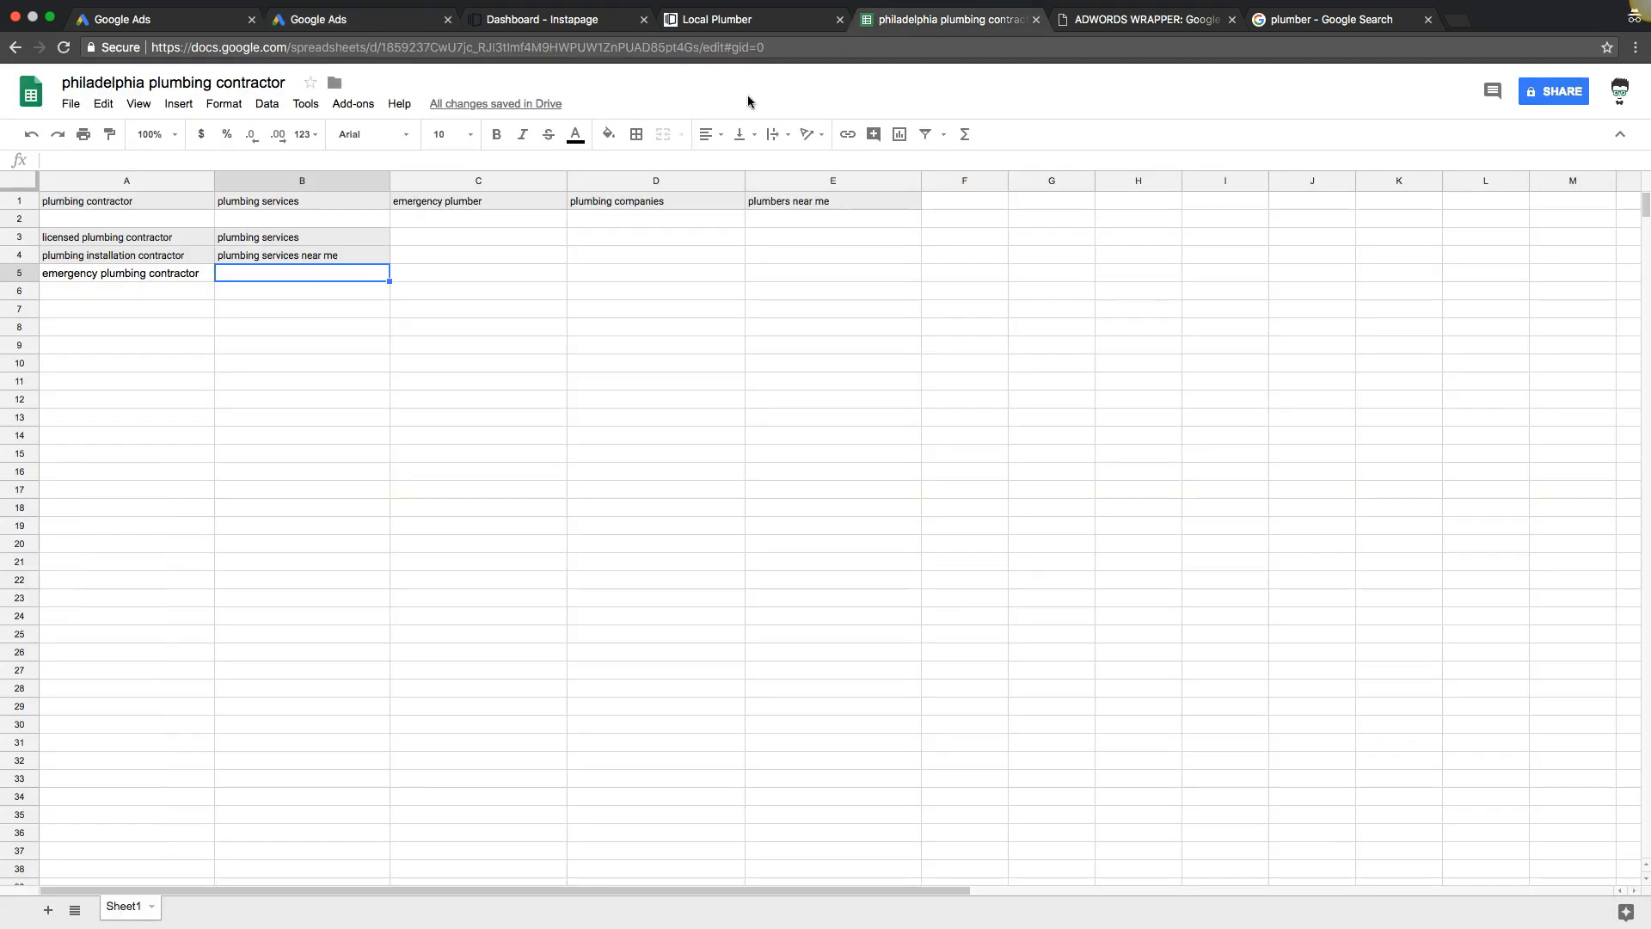
pyautogui.press('super+v')
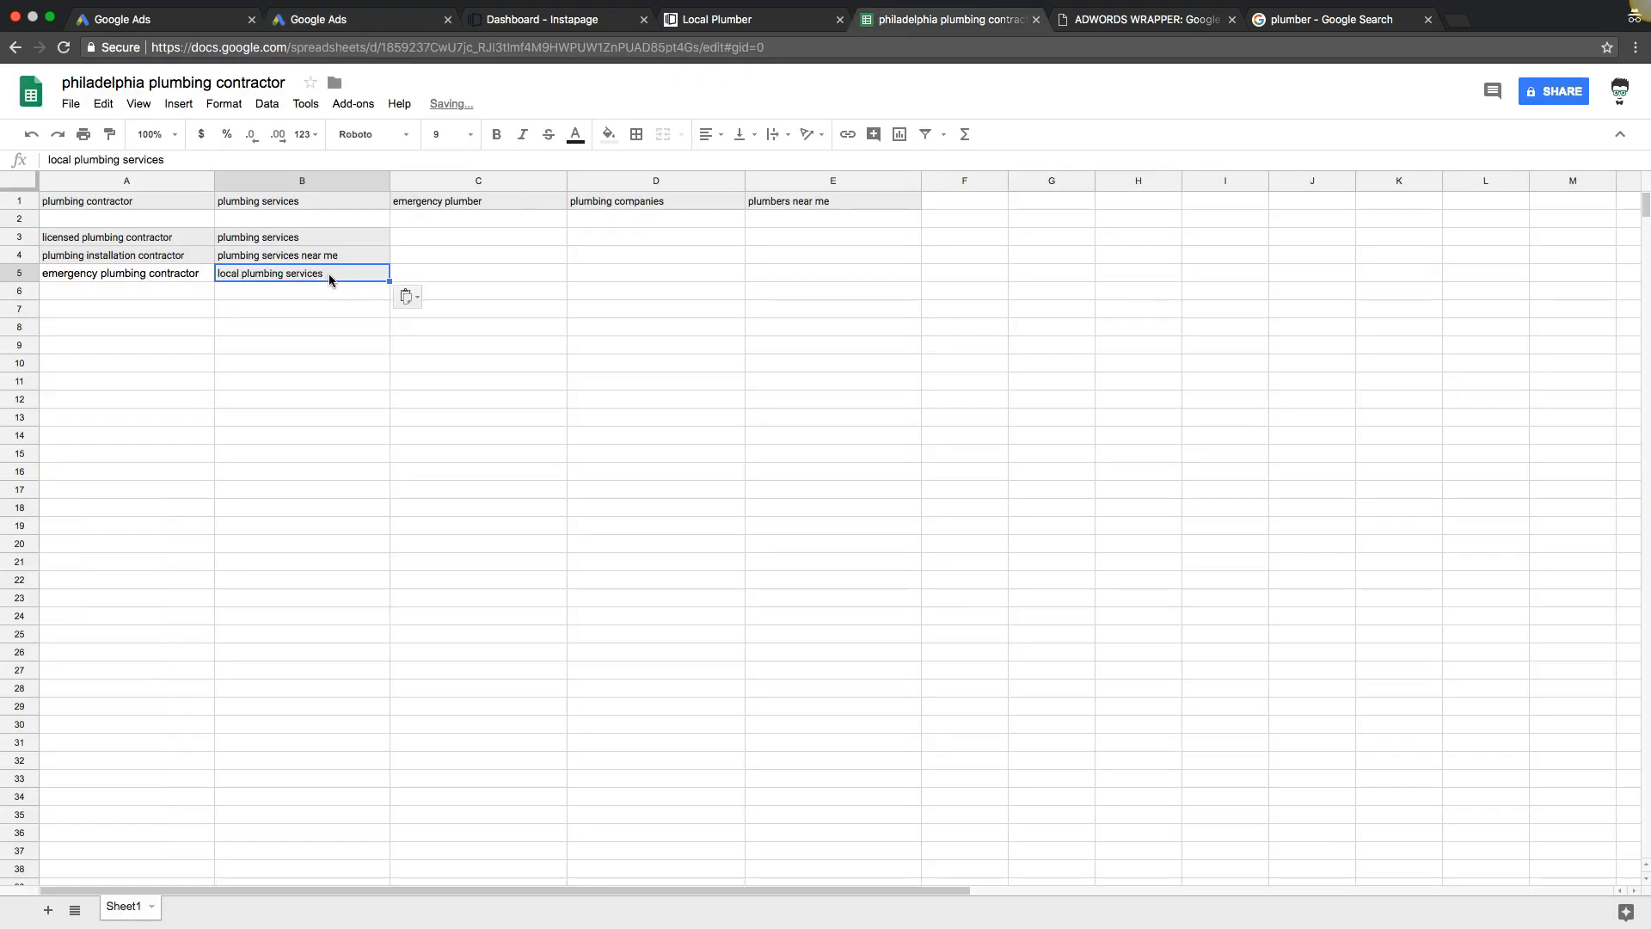
pyautogui.click(305, 297)
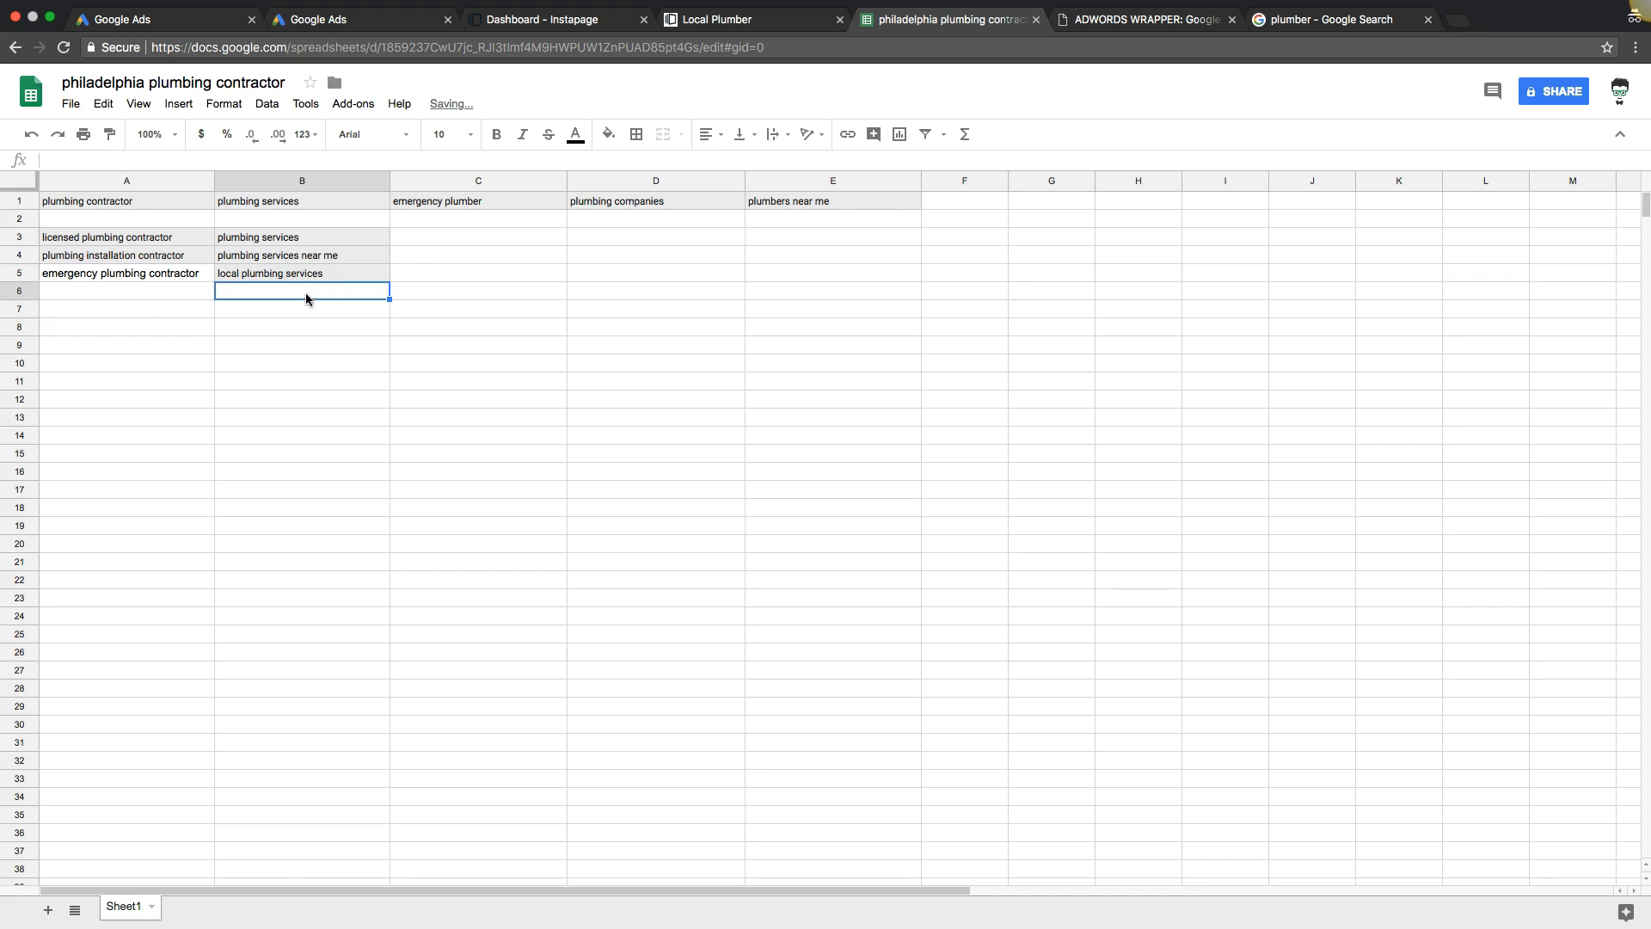
pyautogui.click(364, 20)
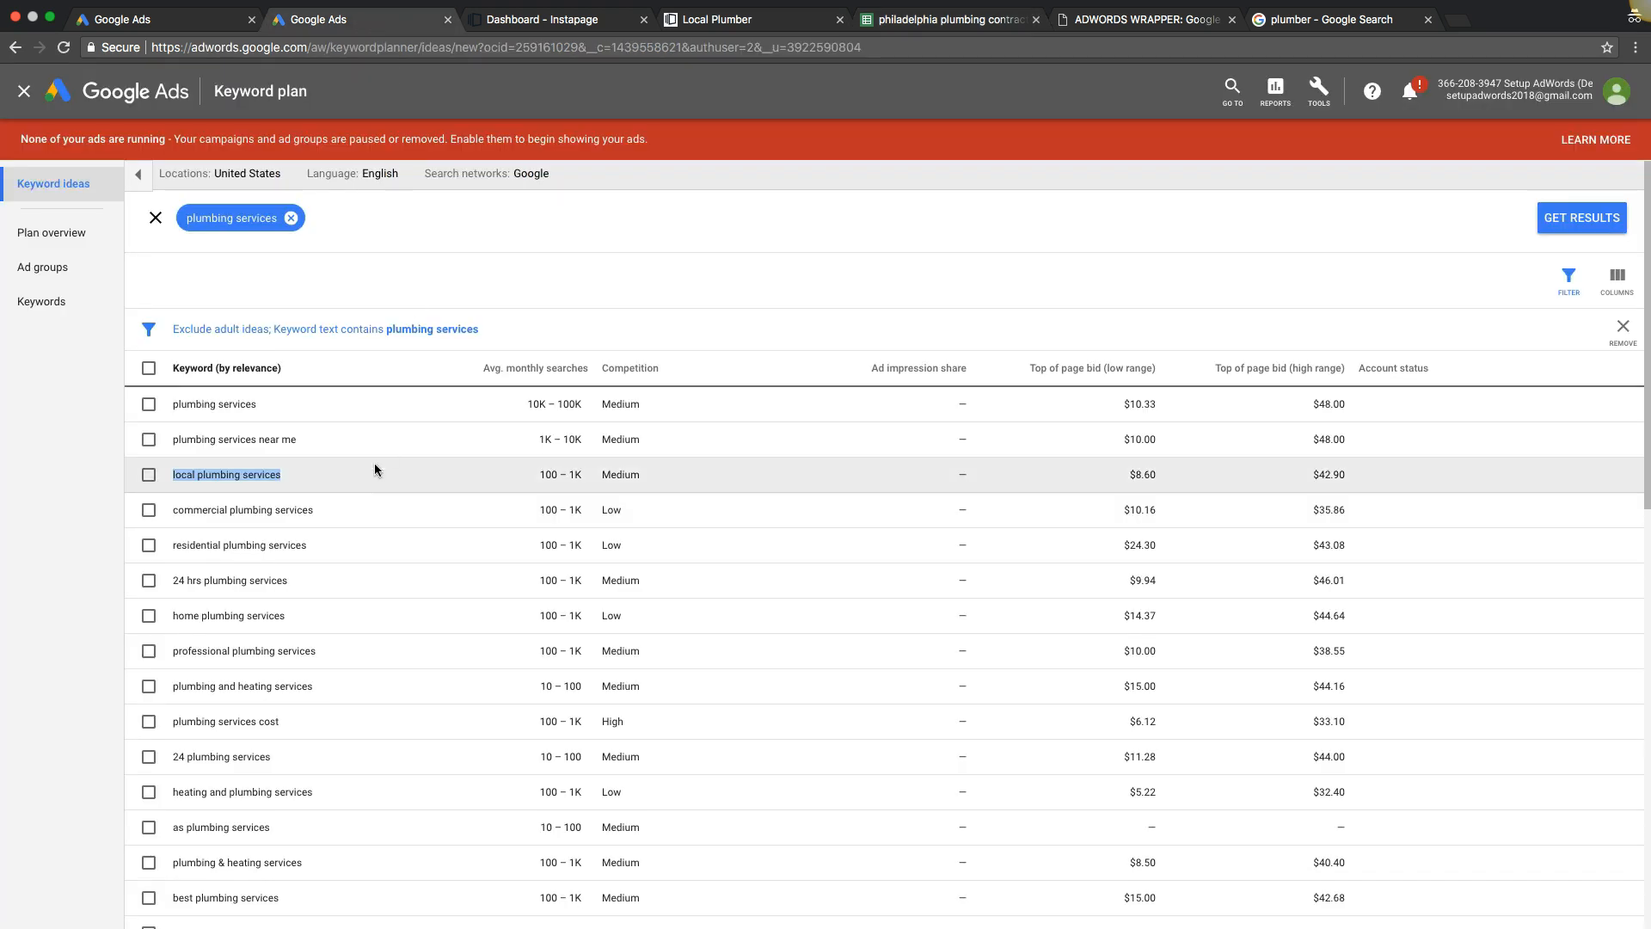
# Copy the keyword residential plumbing services from the Google Ads ideas into cell B6 of the Google Sheets spreadsheet.
pyautogui.scroll(-2, 374, 470)
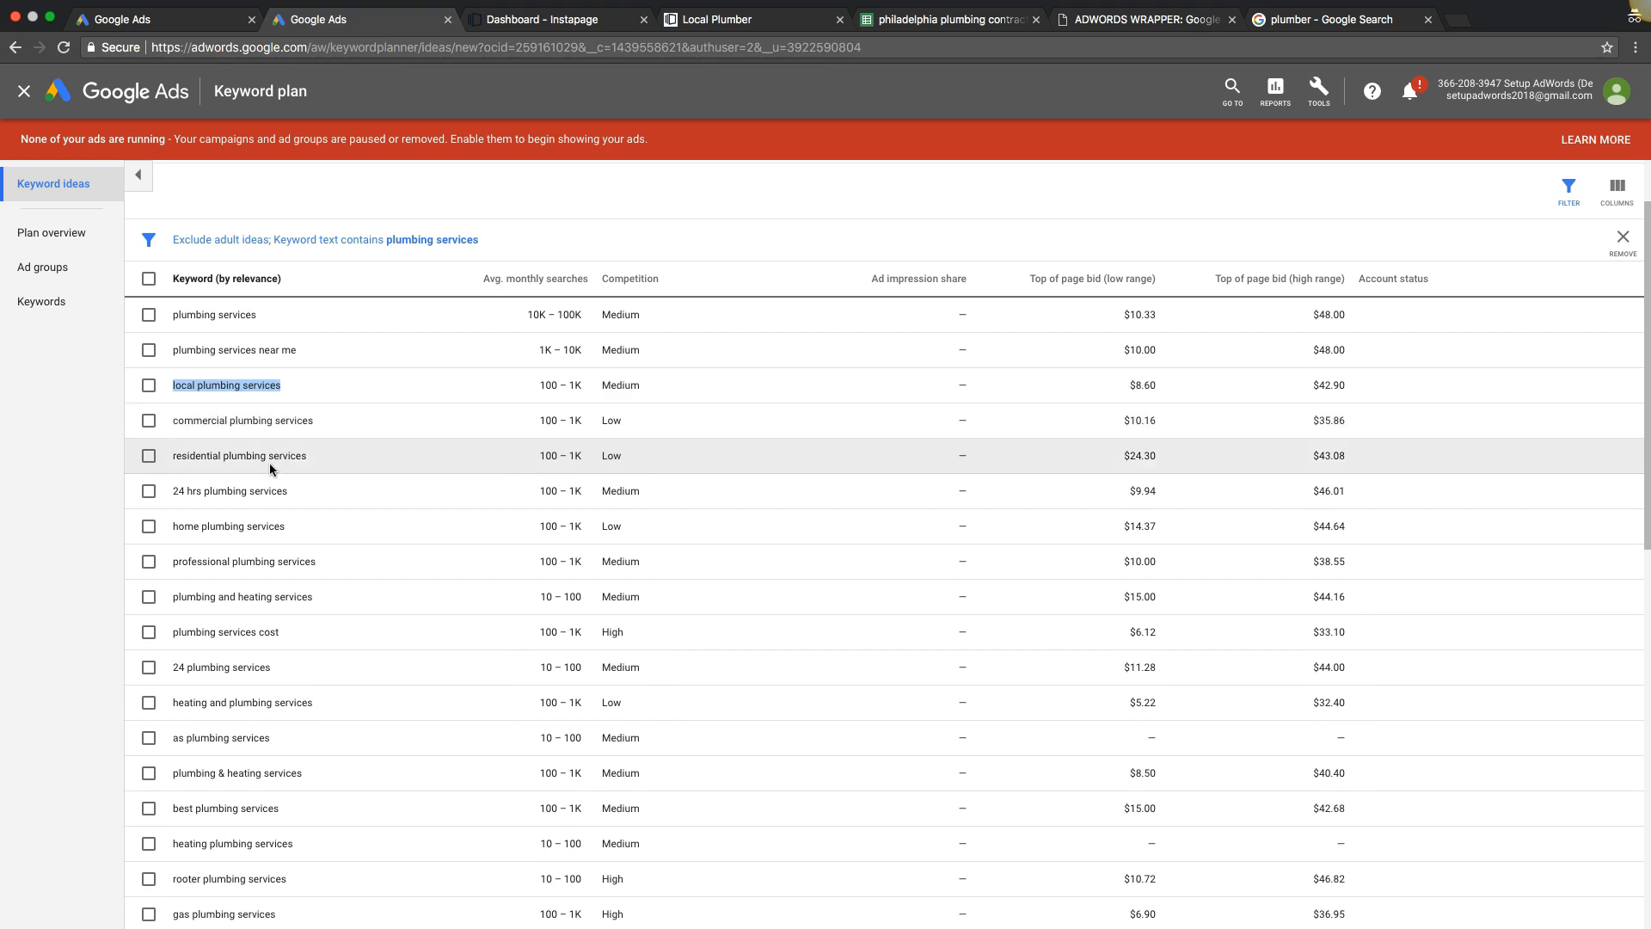
pyautogui.moveTo(312, 458); pyautogui.dragTo(181, 453)
pyautogui.tripleClick(181, 453)
pyautogui.press('super+c')
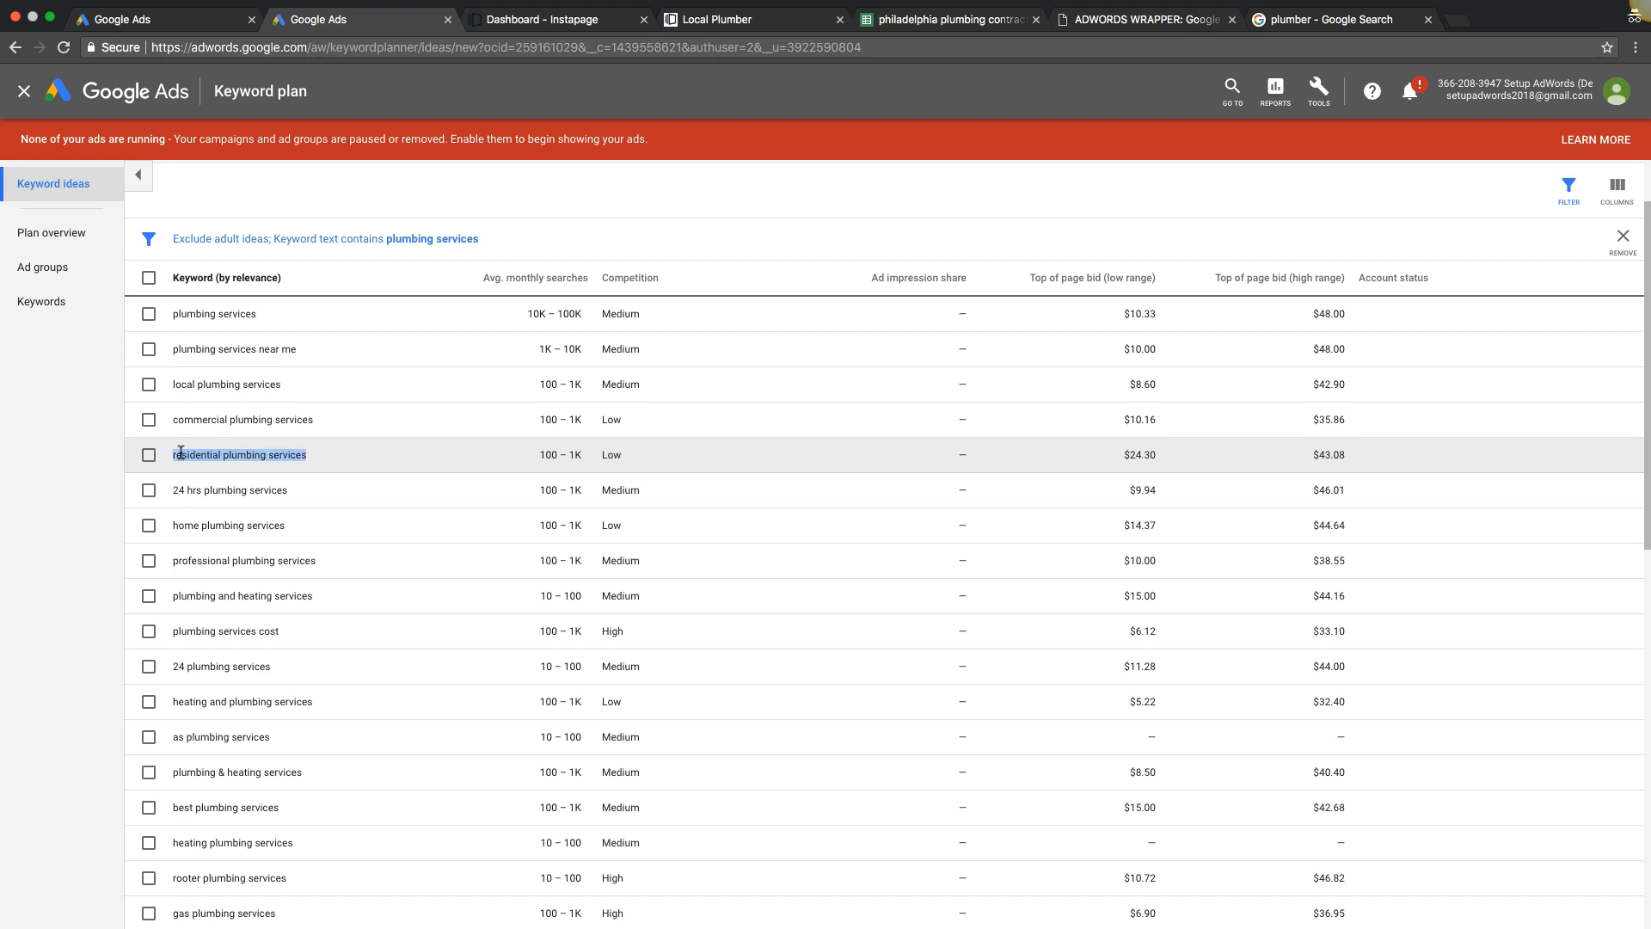
pyautogui.click(890, 39)
pyautogui.press('super+v')
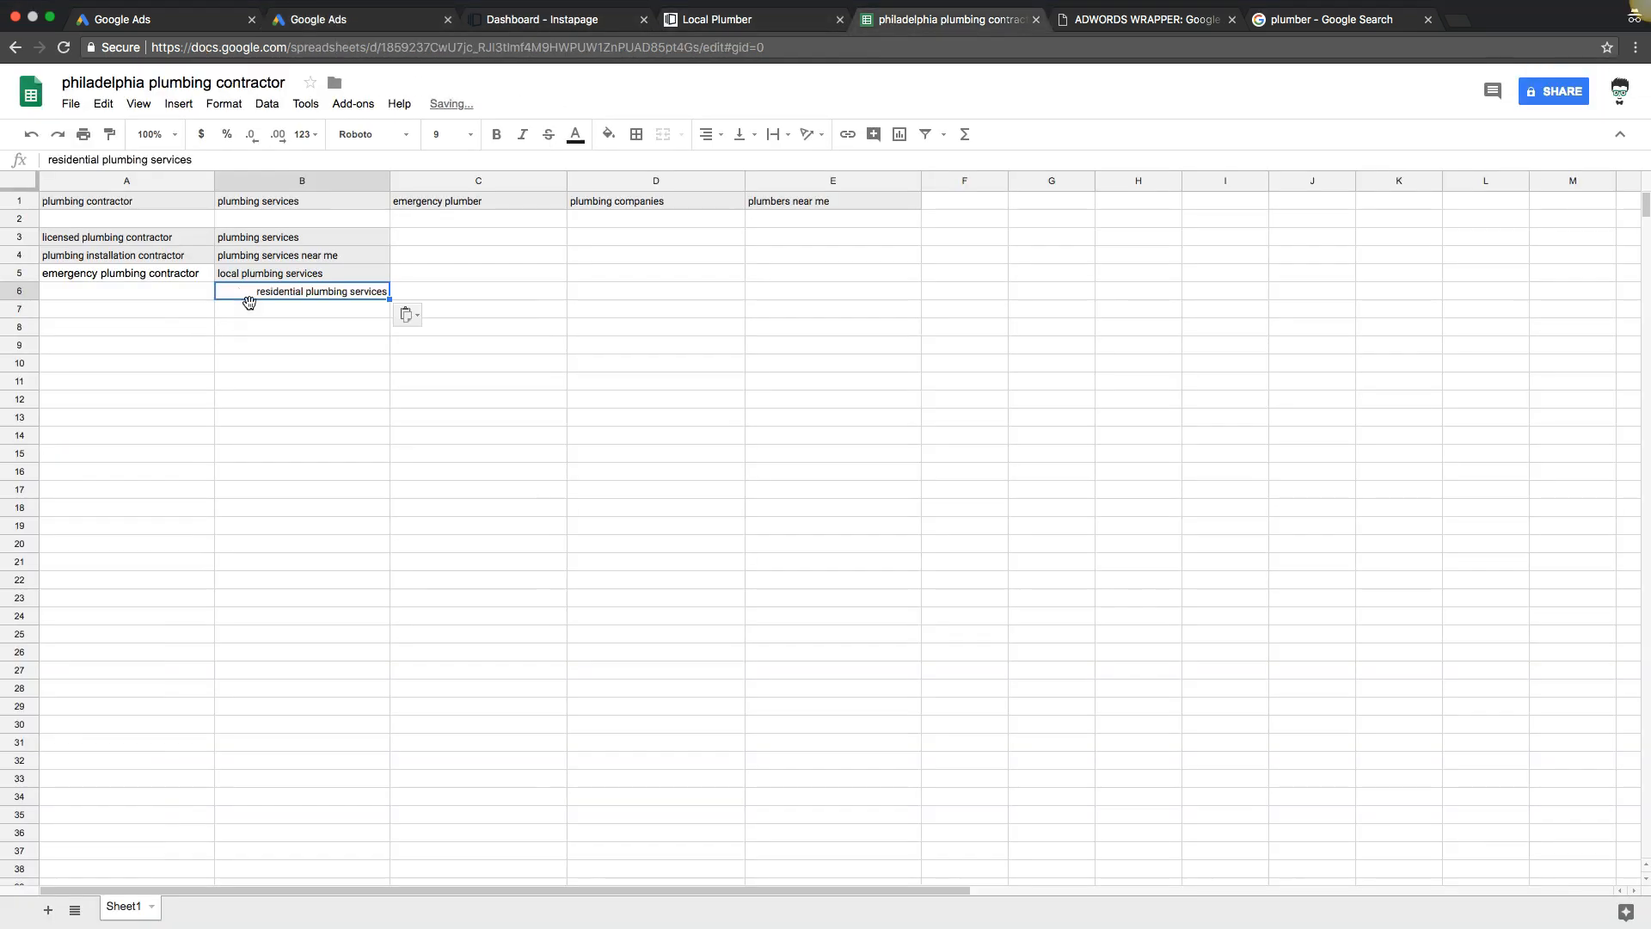
# Copy the keyword home plumbing services from the Google Ads ideas into spreadsheet cell B7.
pyautogui.click(265, 311)
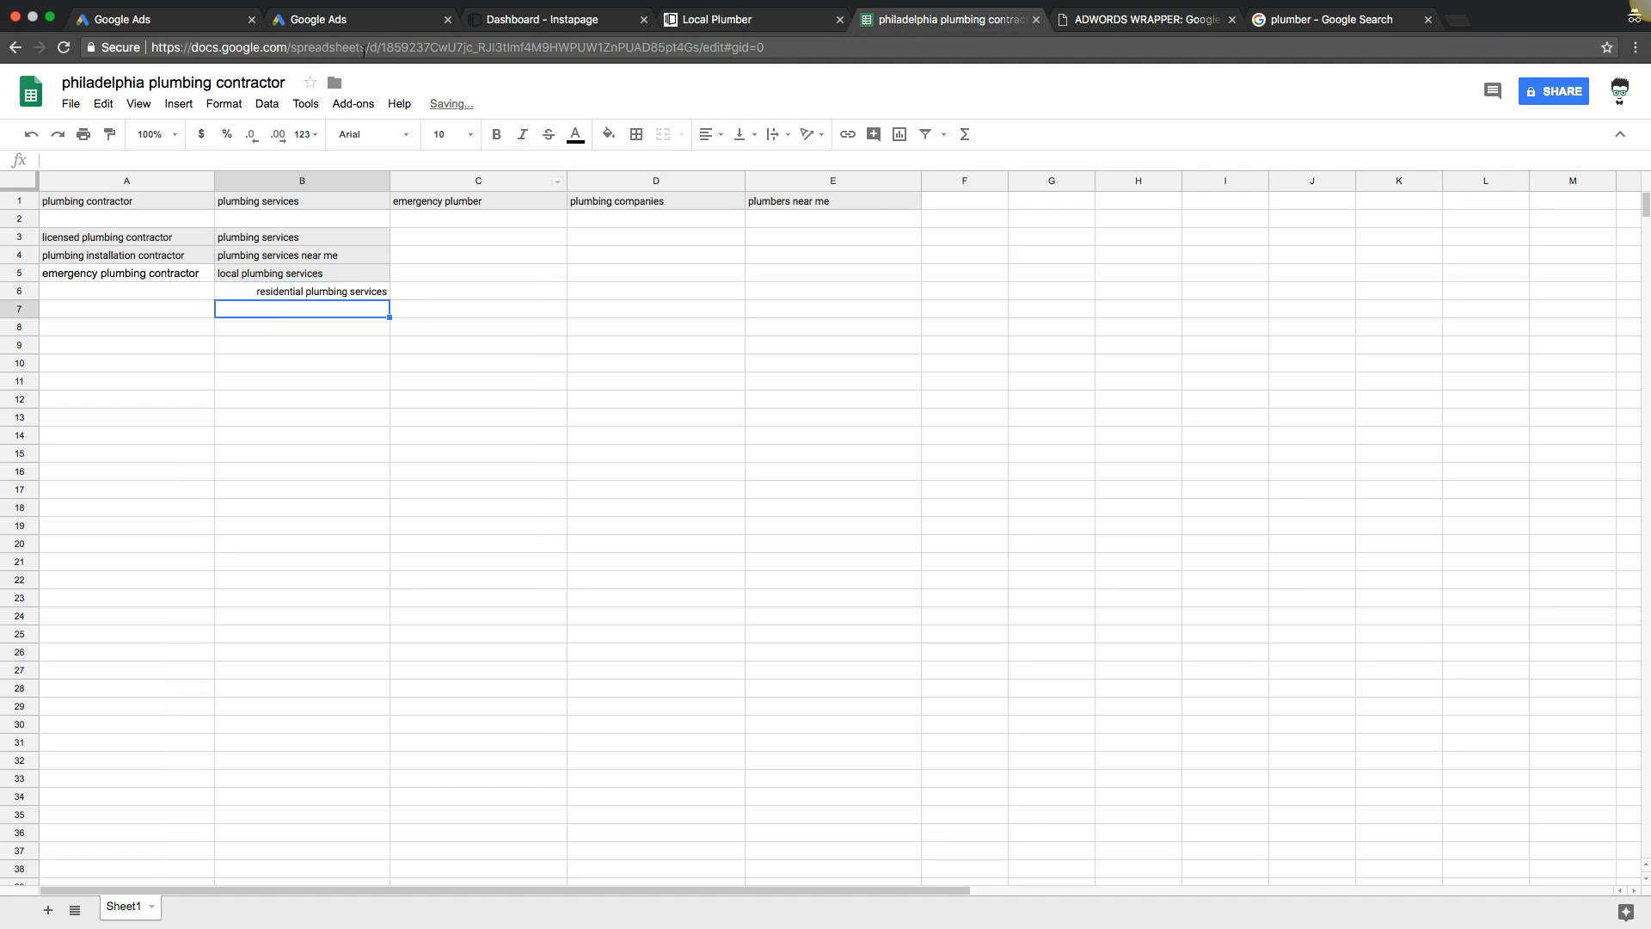
pyautogui.click(344, 19)
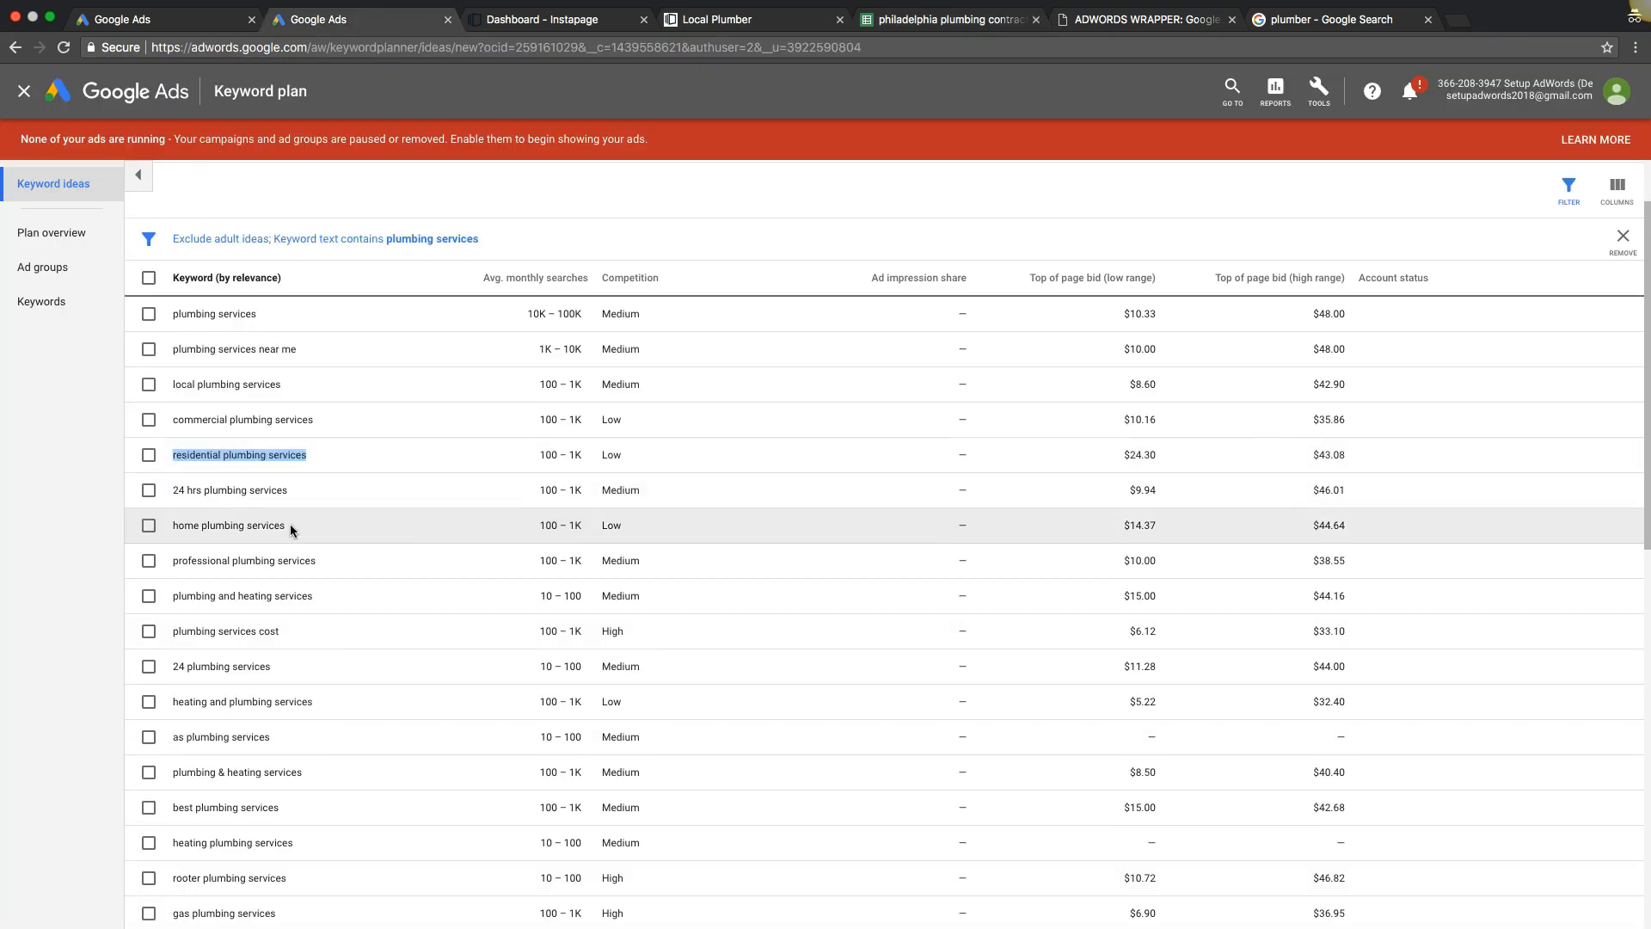
pyautogui.moveTo(288, 528); pyautogui.dragTo(174, 525)
pyautogui.press('super+c')
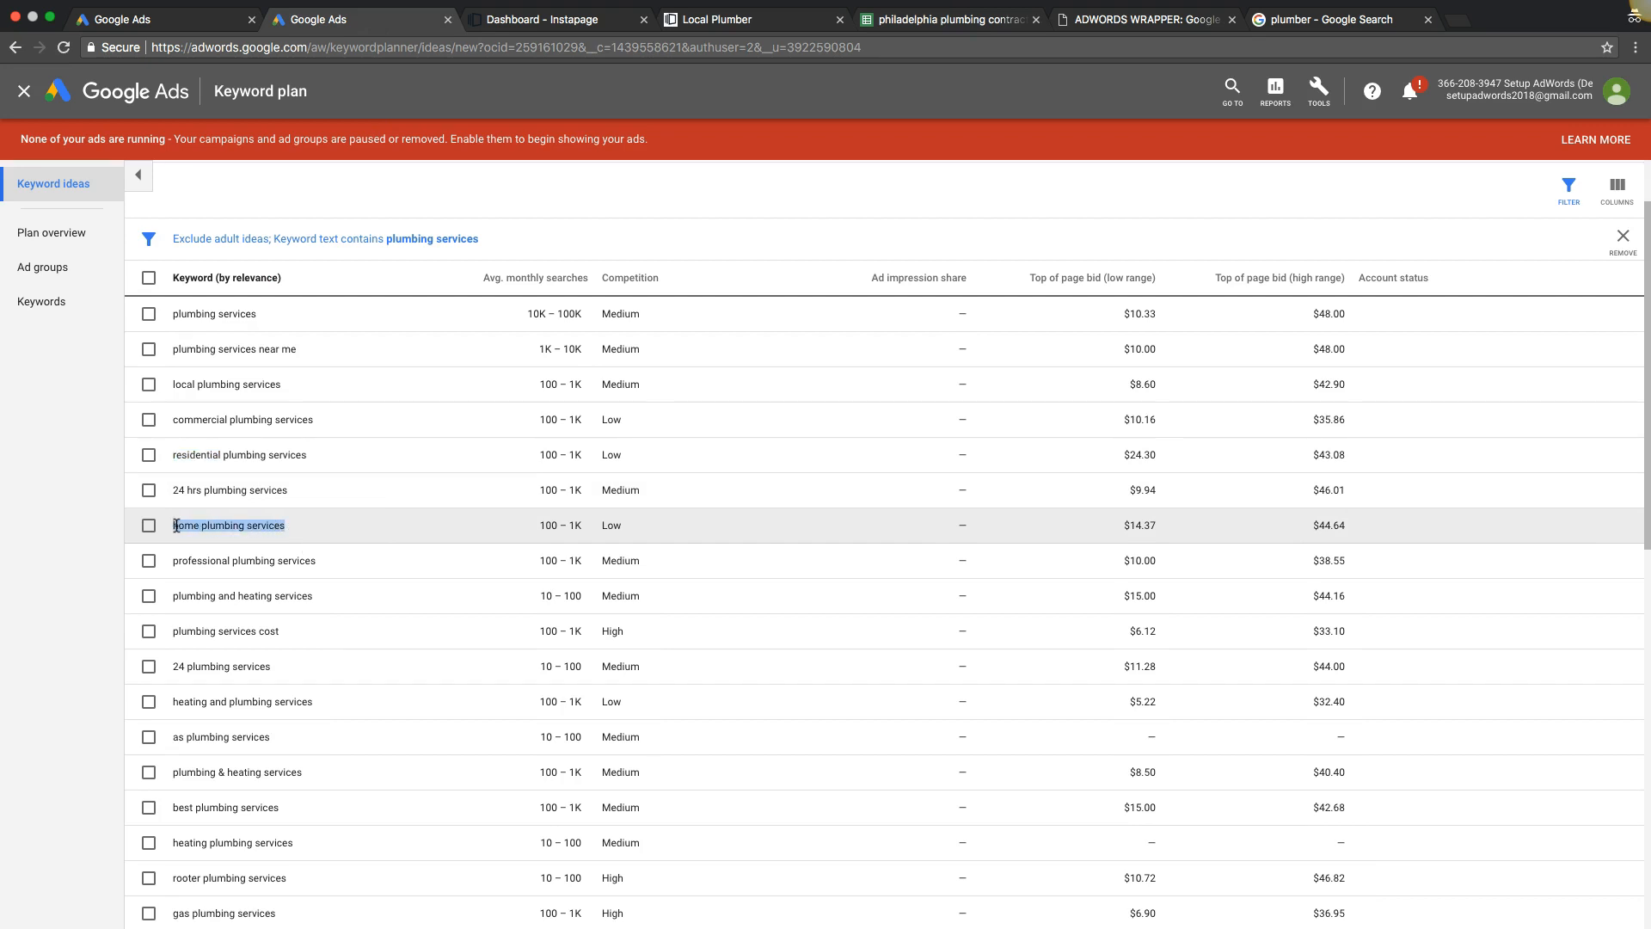
pyautogui.click(899, 21)
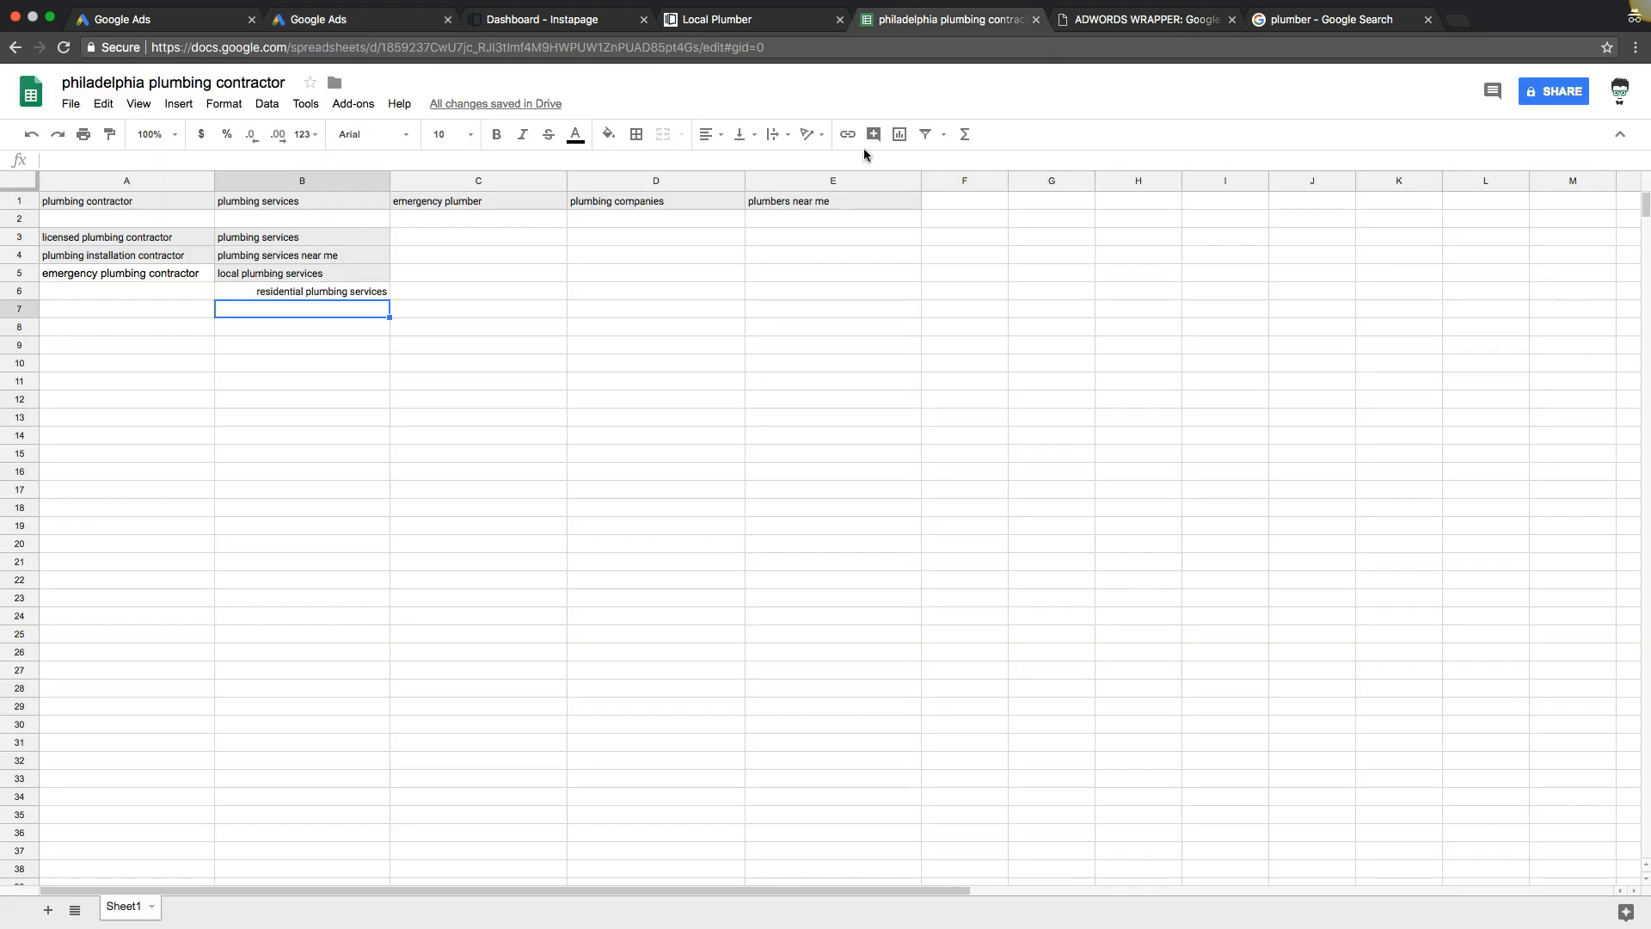
pyautogui.press('super+v')
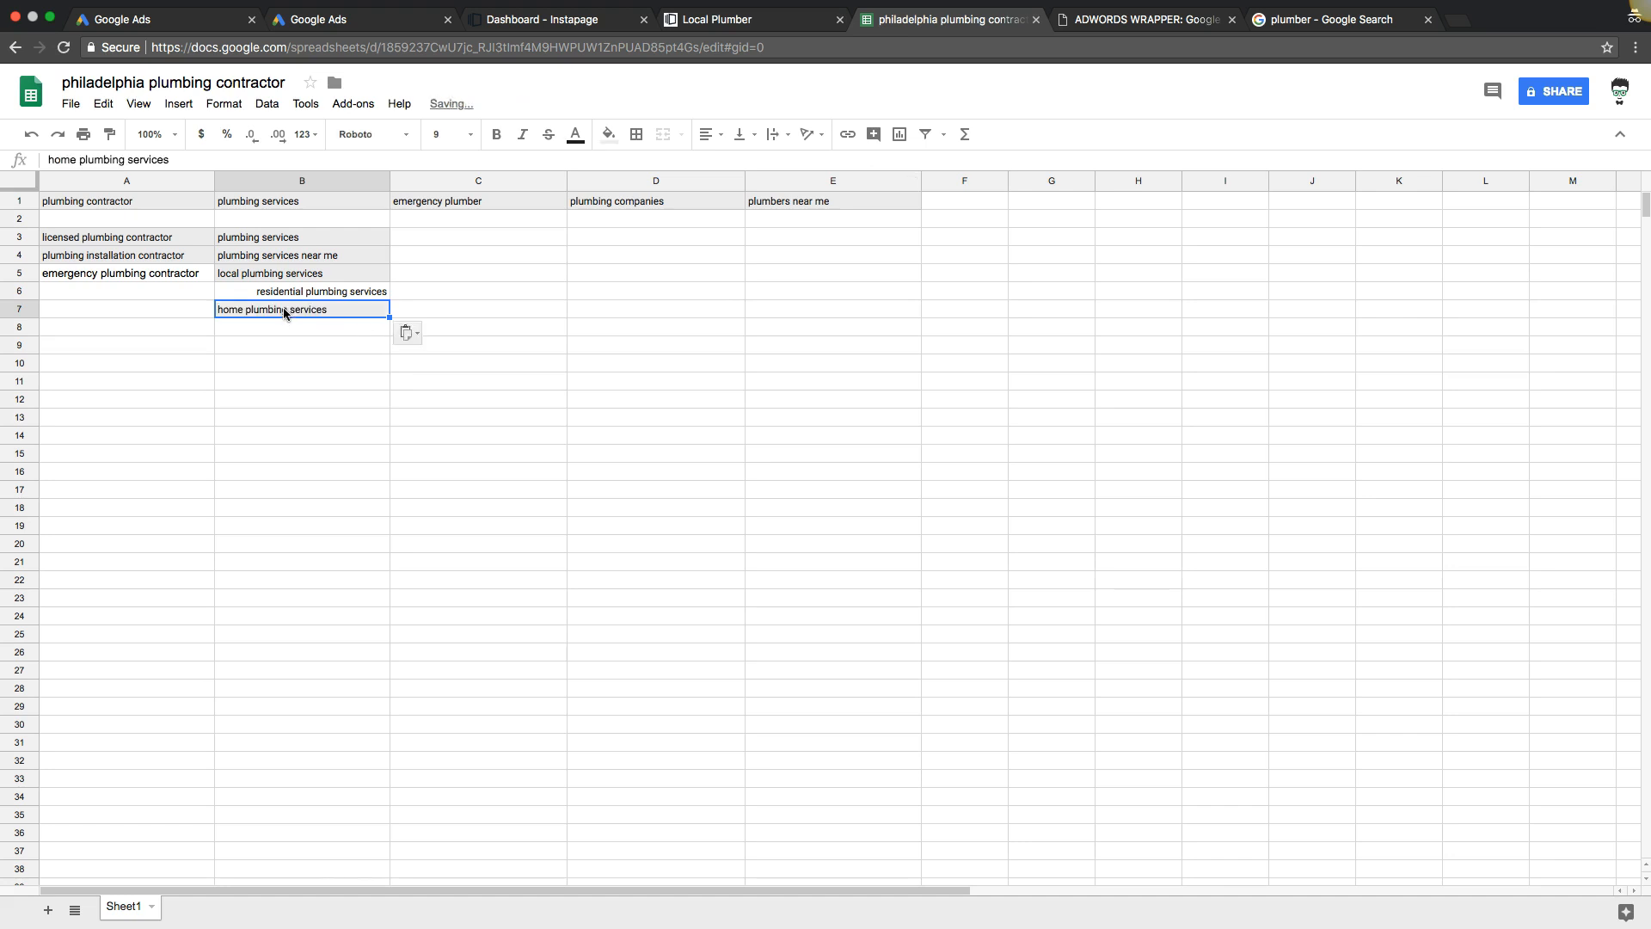
# Copy the keyword professional plumbing services from the Google Ads ideas into spreadsheet cell B8.
pyautogui.click(325, 21)
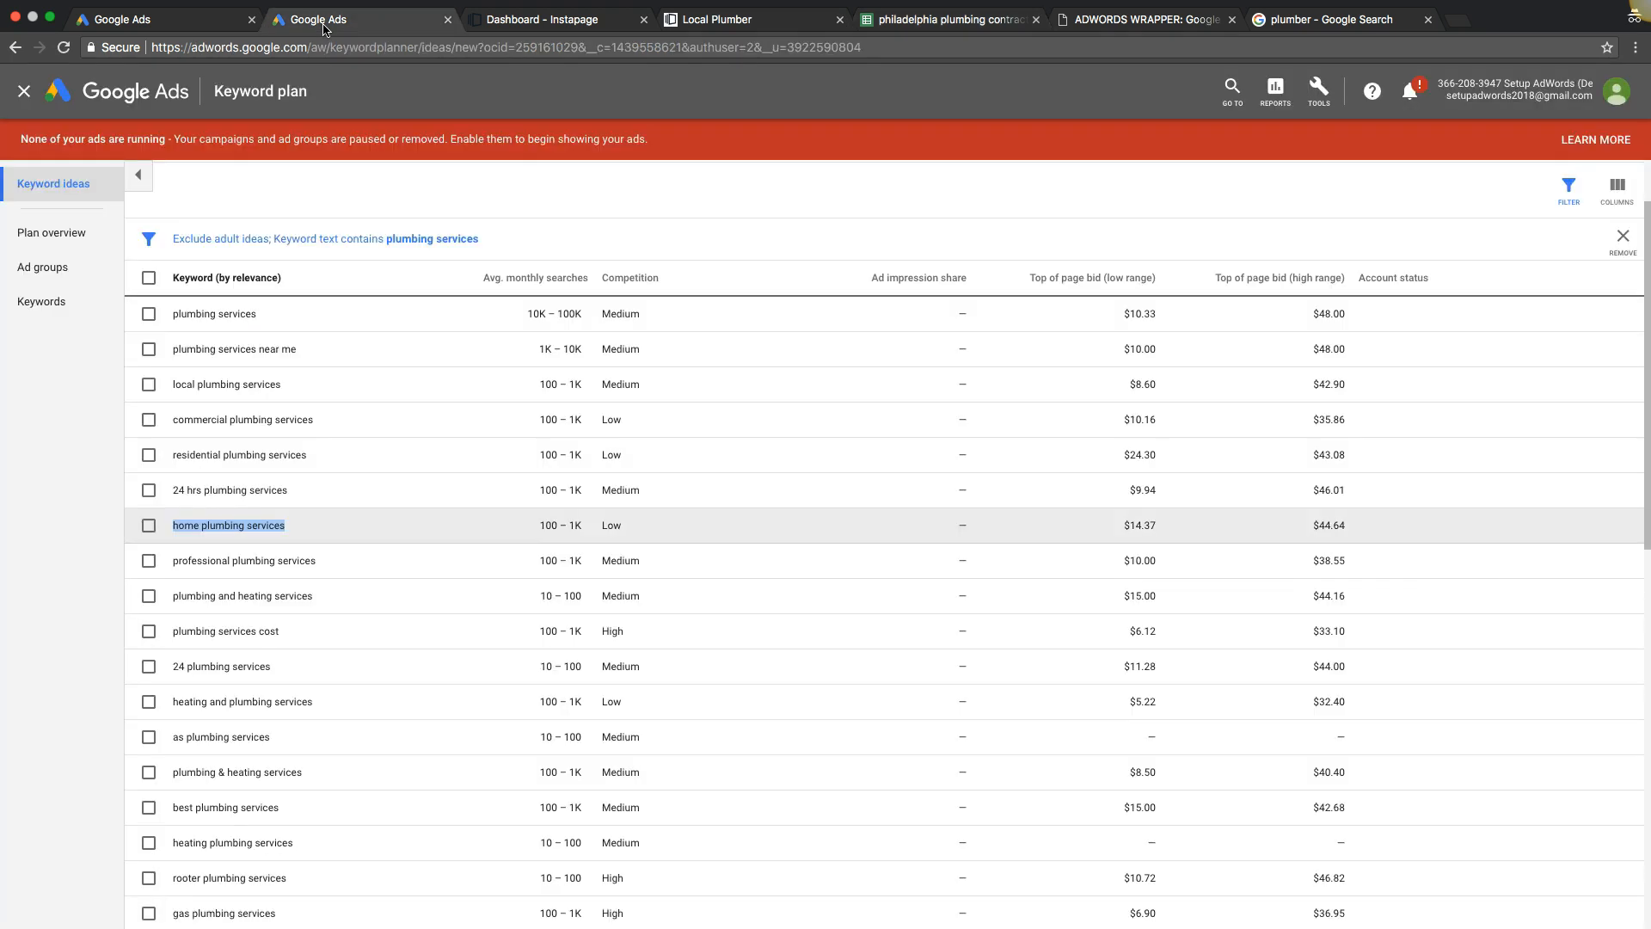
pyautogui.moveTo(316, 560); pyautogui.dragTo(177, 568)
pyautogui.press('super+c')
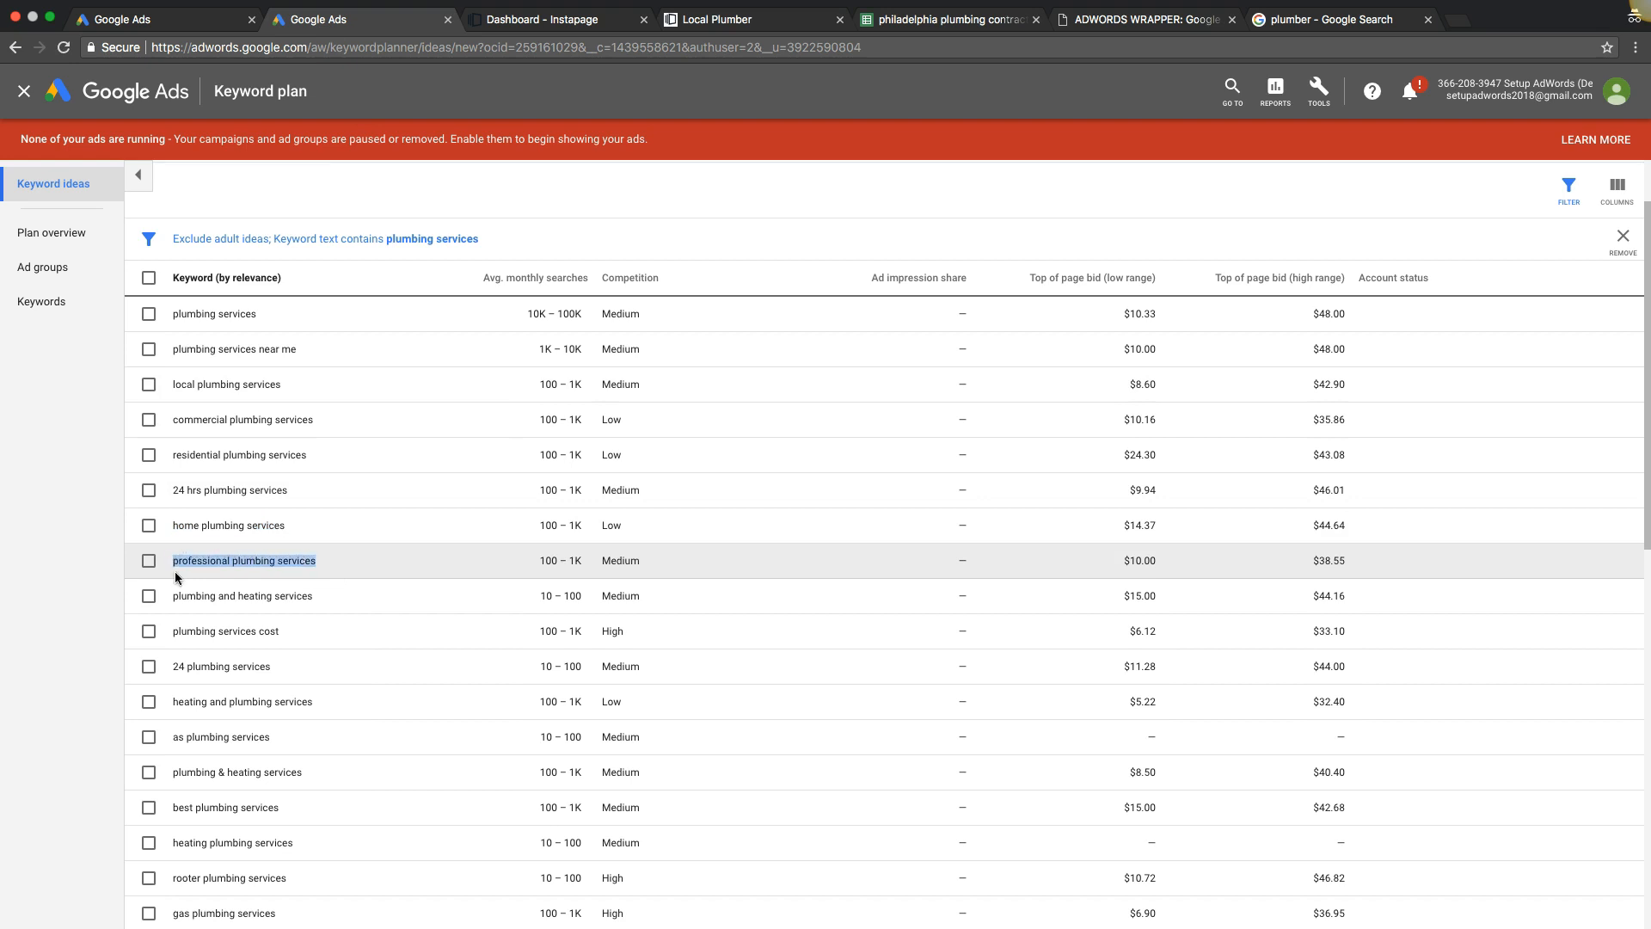
pyautogui.click(927, 21)
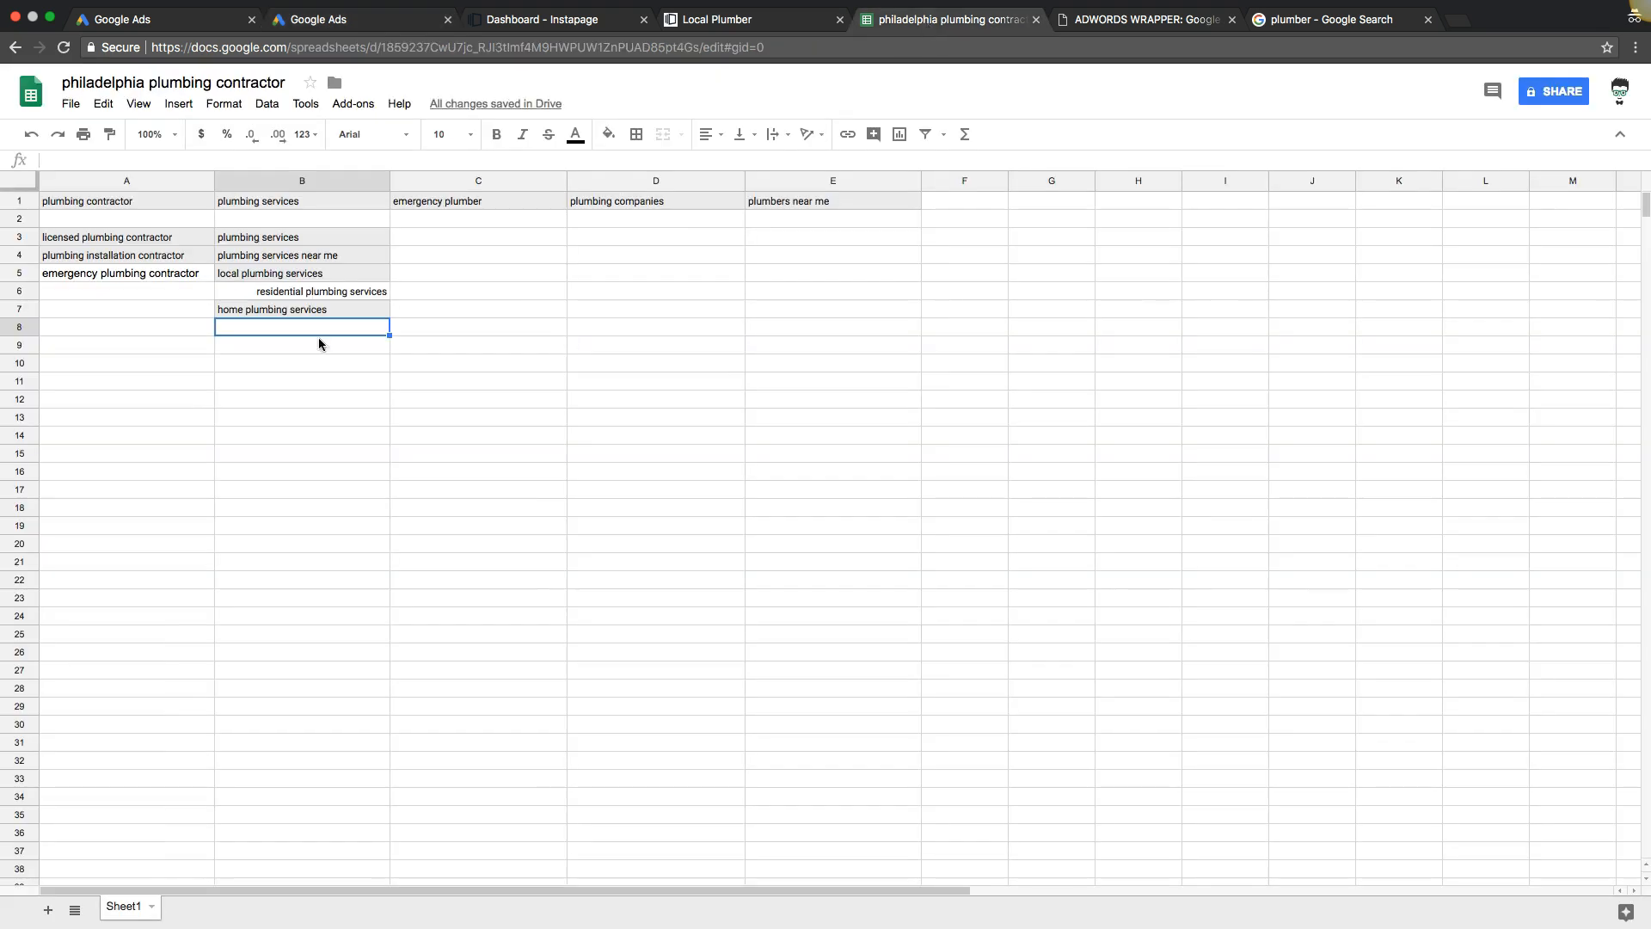
pyautogui.press('super+v')
pyautogui.press('Return')
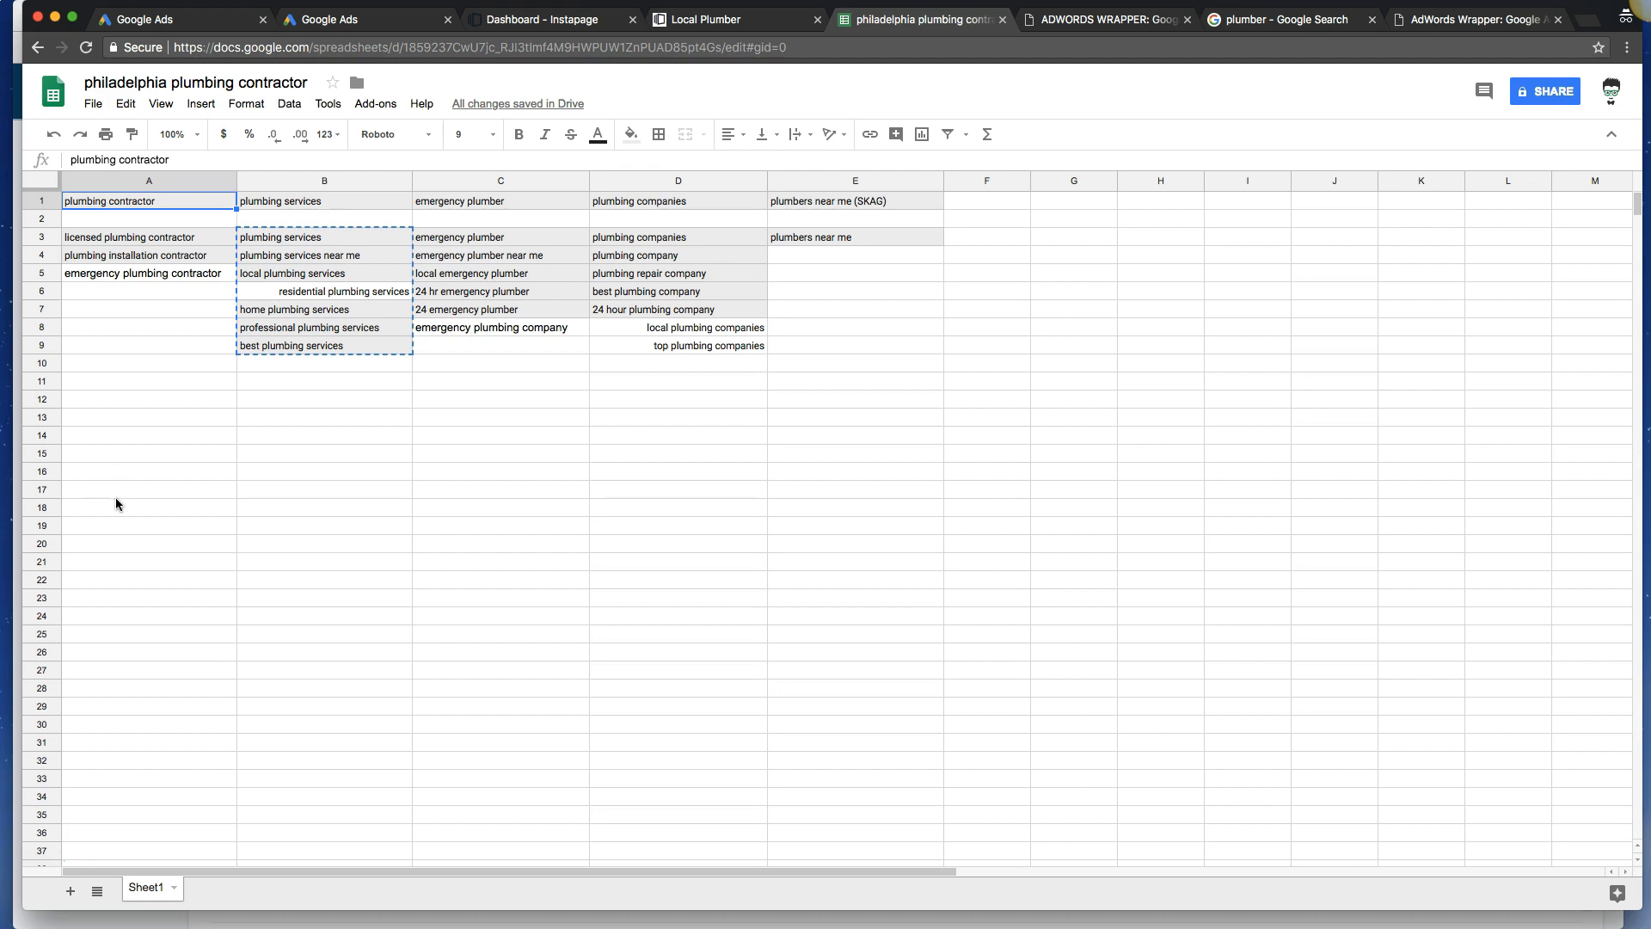
# Review the keyword groups in columns A to D of the spreadsheet.
pyautogui.click(314, 456)
pyautogui.click(192, 327)
pyautogui.click(174, 295)
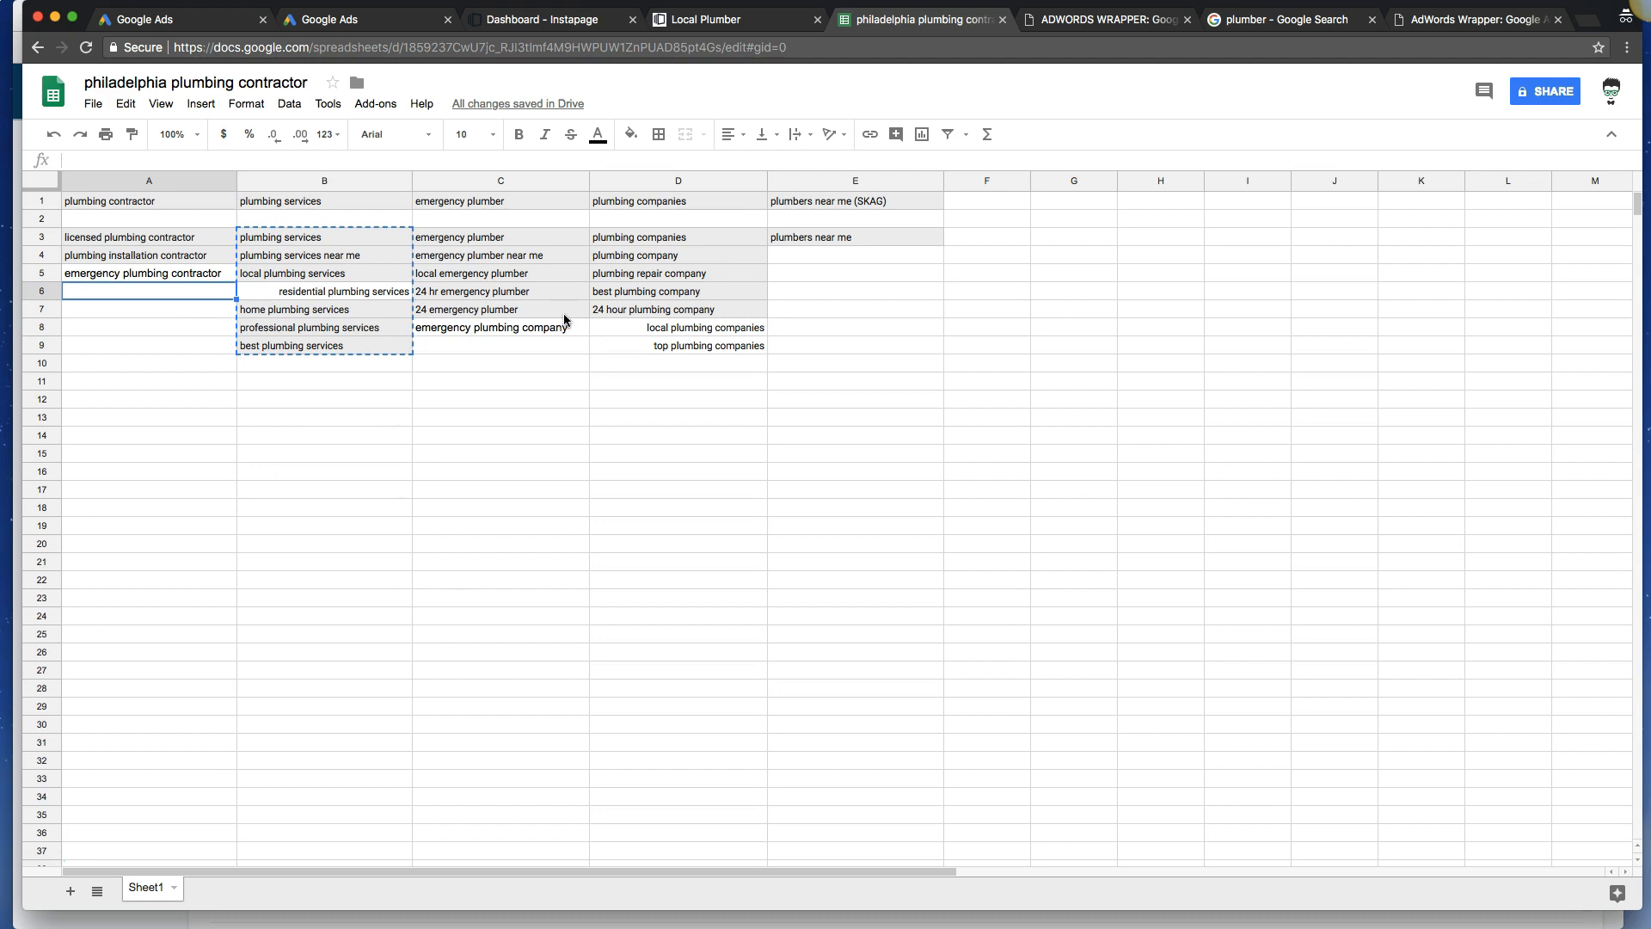
pyautogui.click(636, 449)
pyautogui.click(642, 432)
pyautogui.click(642, 421)
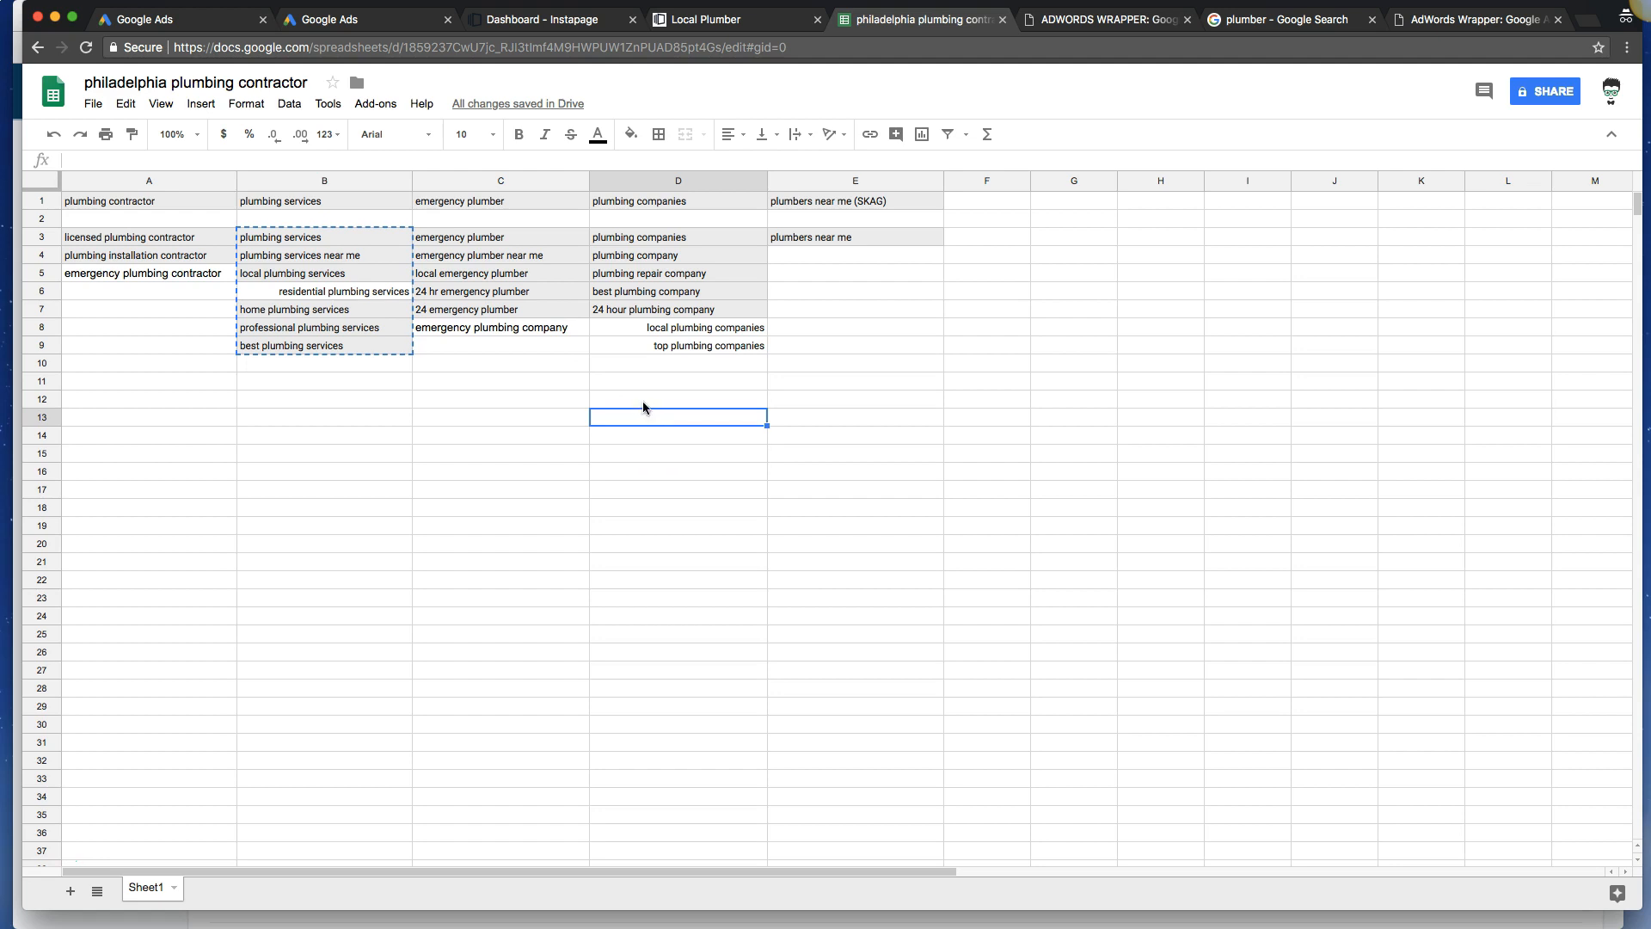
pyautogui.click(640, 401)
pyautogui.click(636, 384)
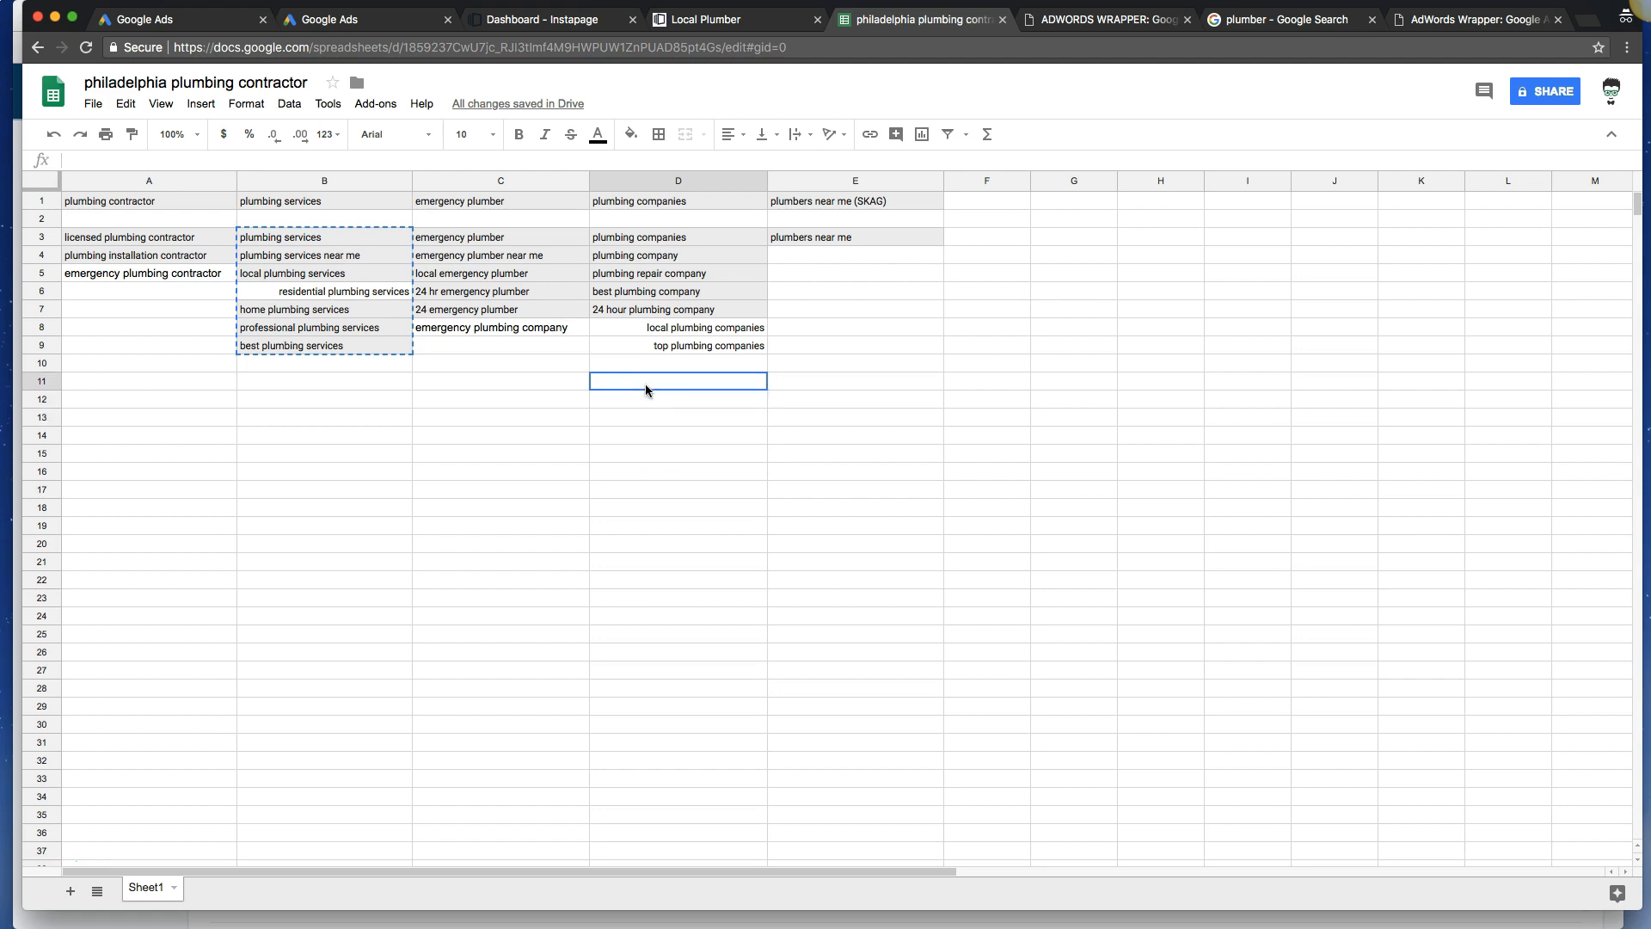
pyautogui.click(553, 382)
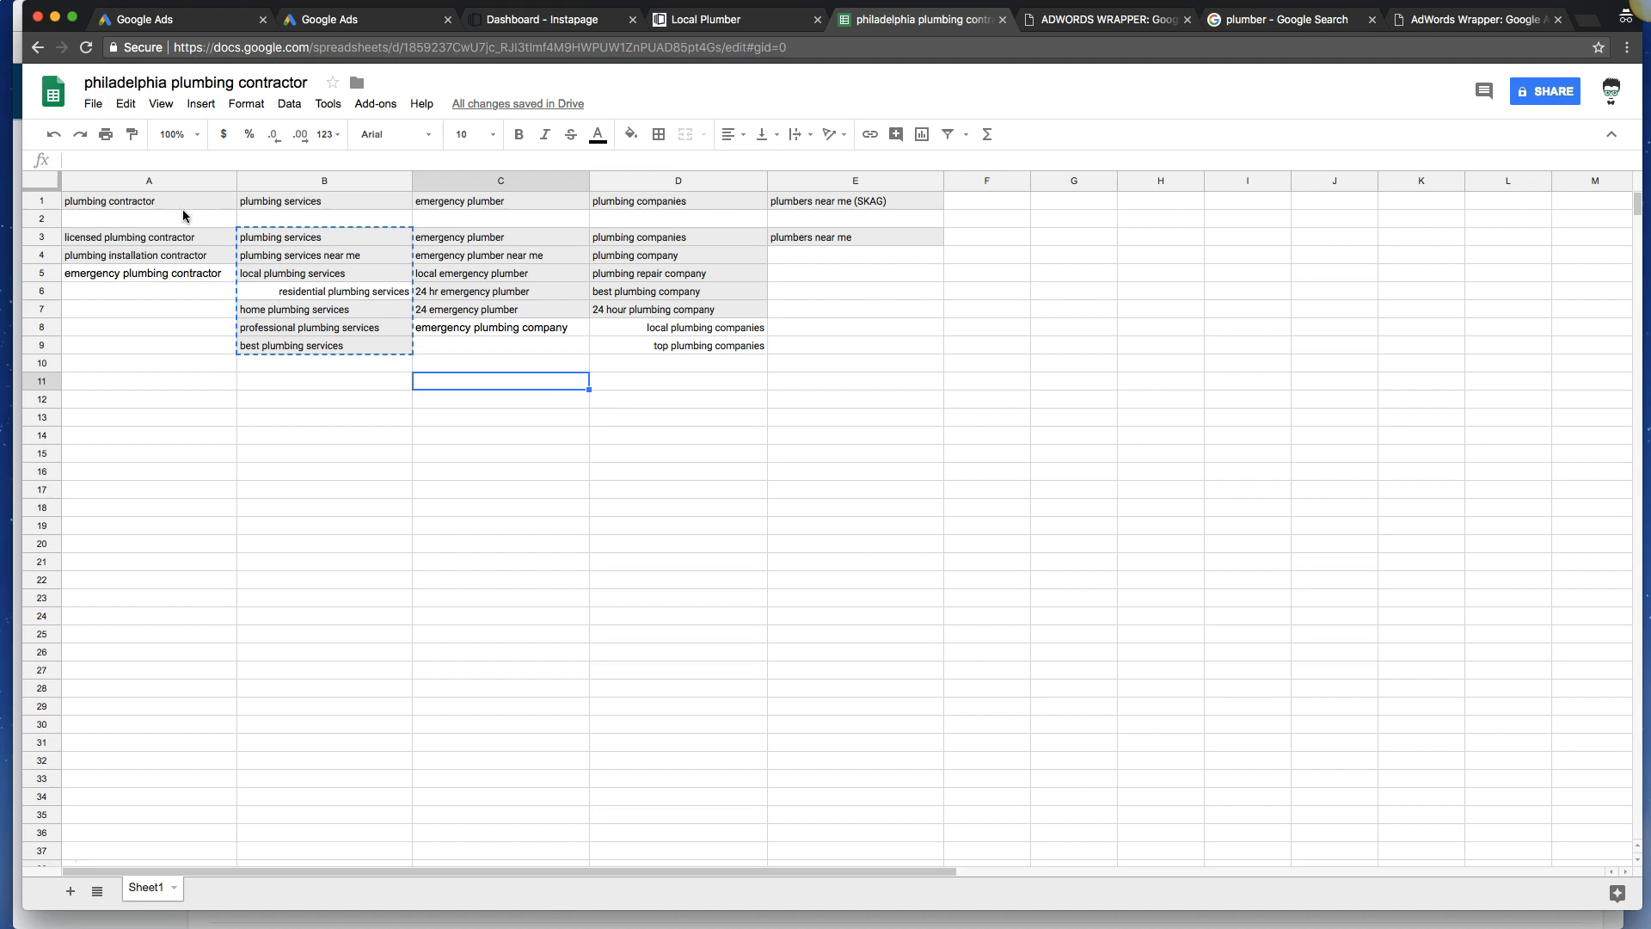
# Examine the plumbers near me (SKAG) group in column E and the keyword listed under it.
pyautogui.click(784, 204)
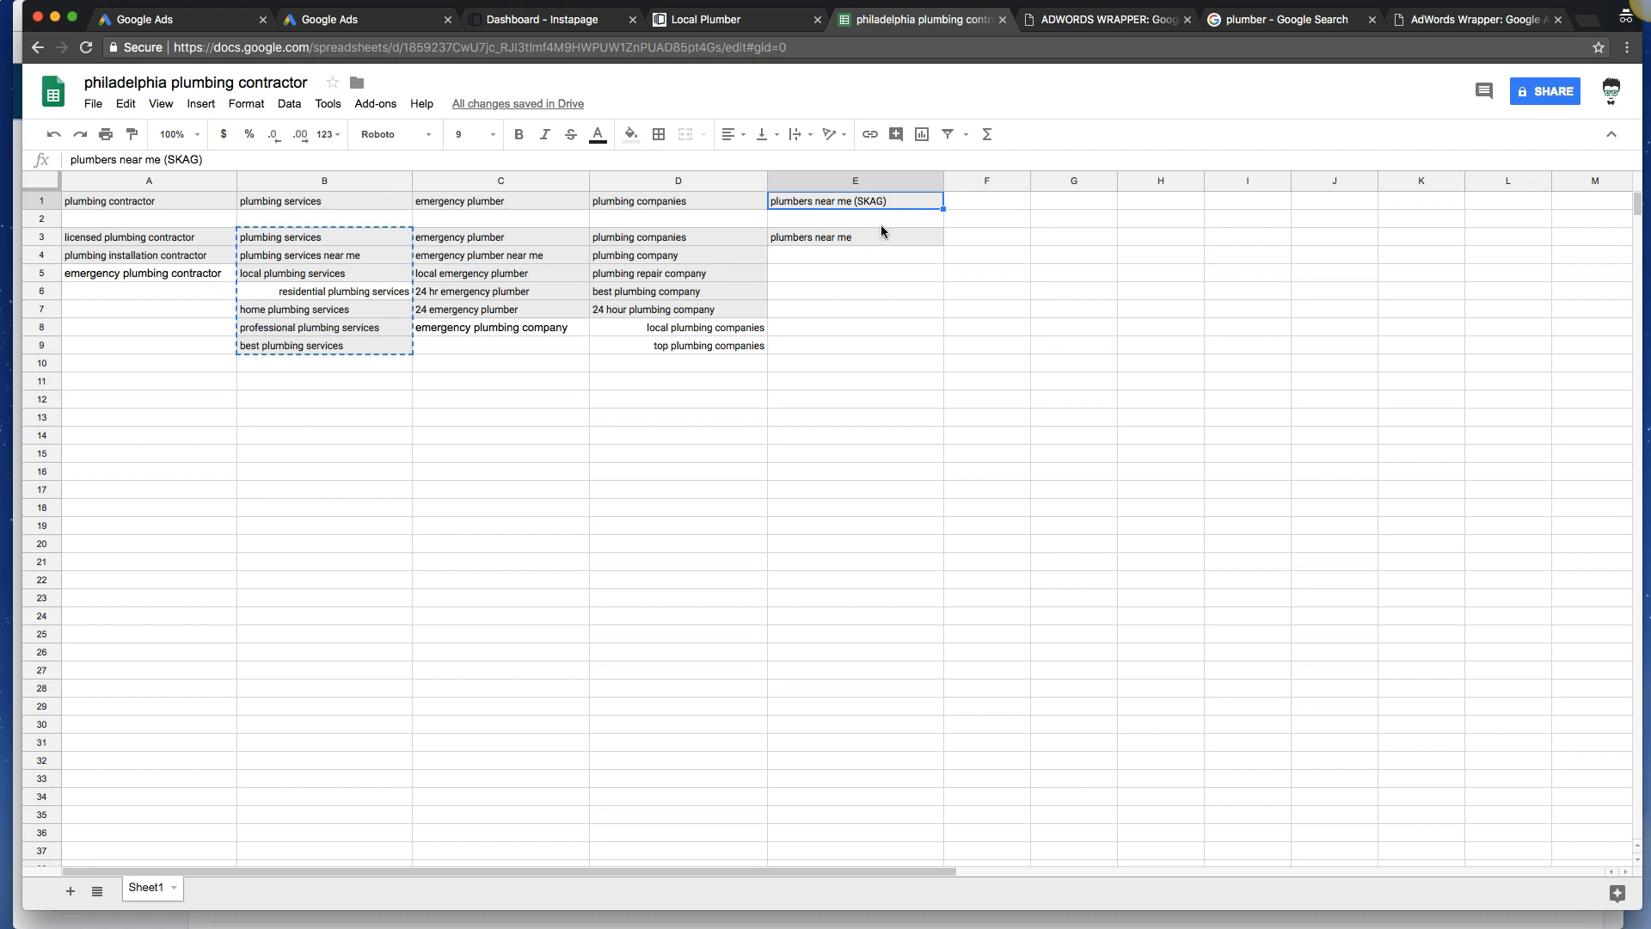
pyautogui.click(895, 296)
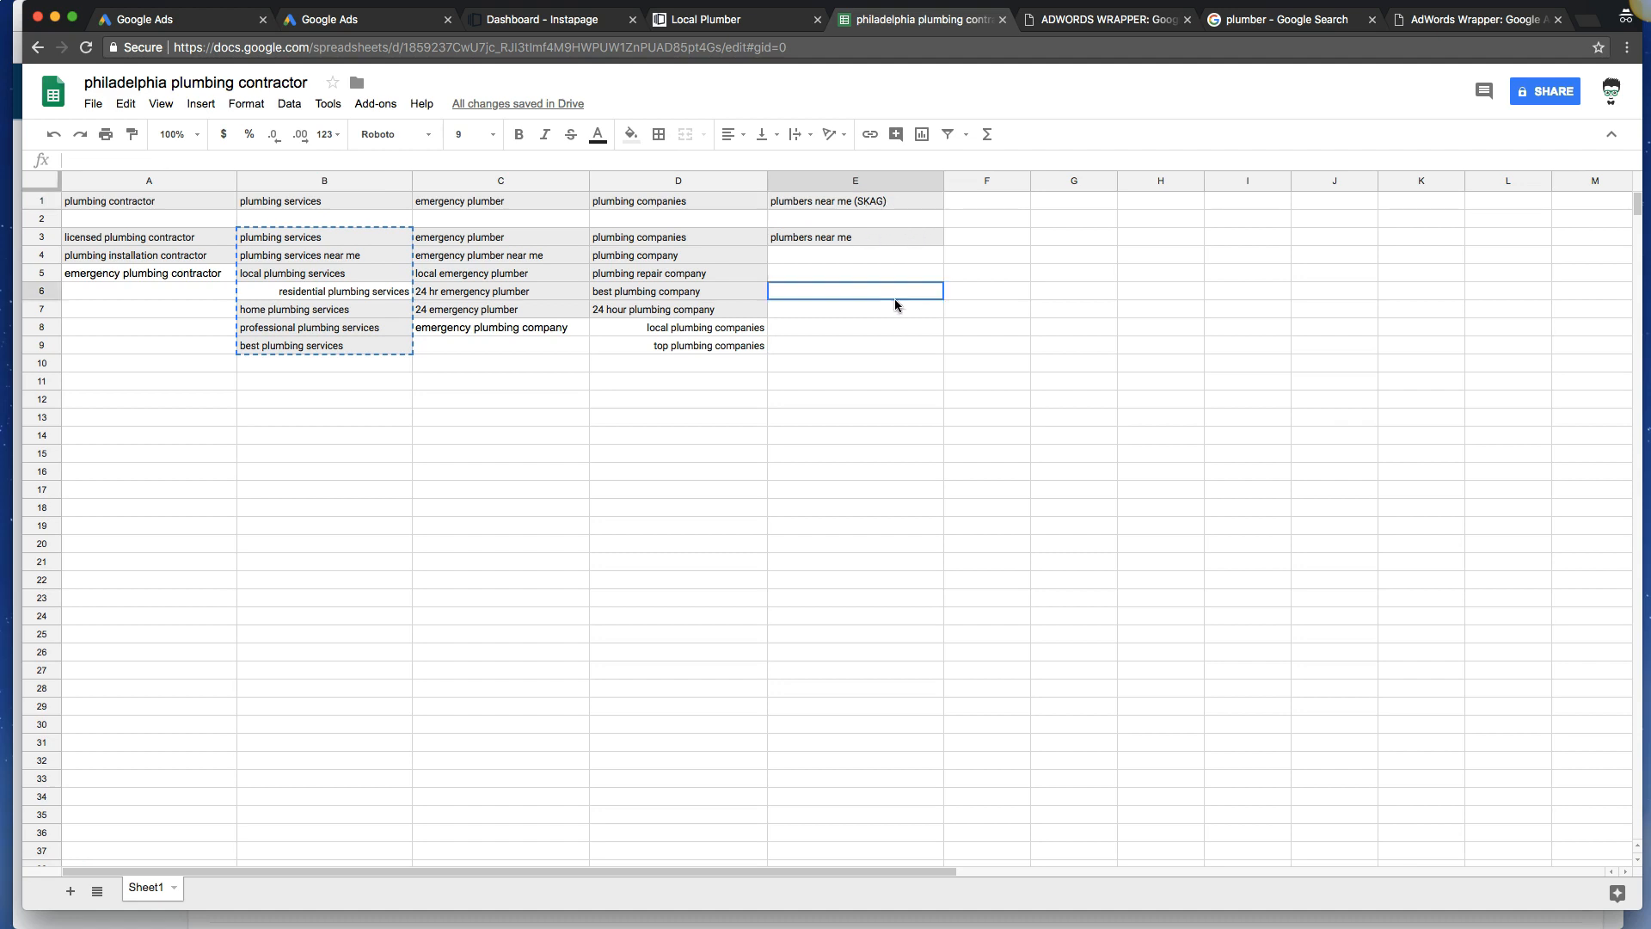
pyautogui.click(825, 240)
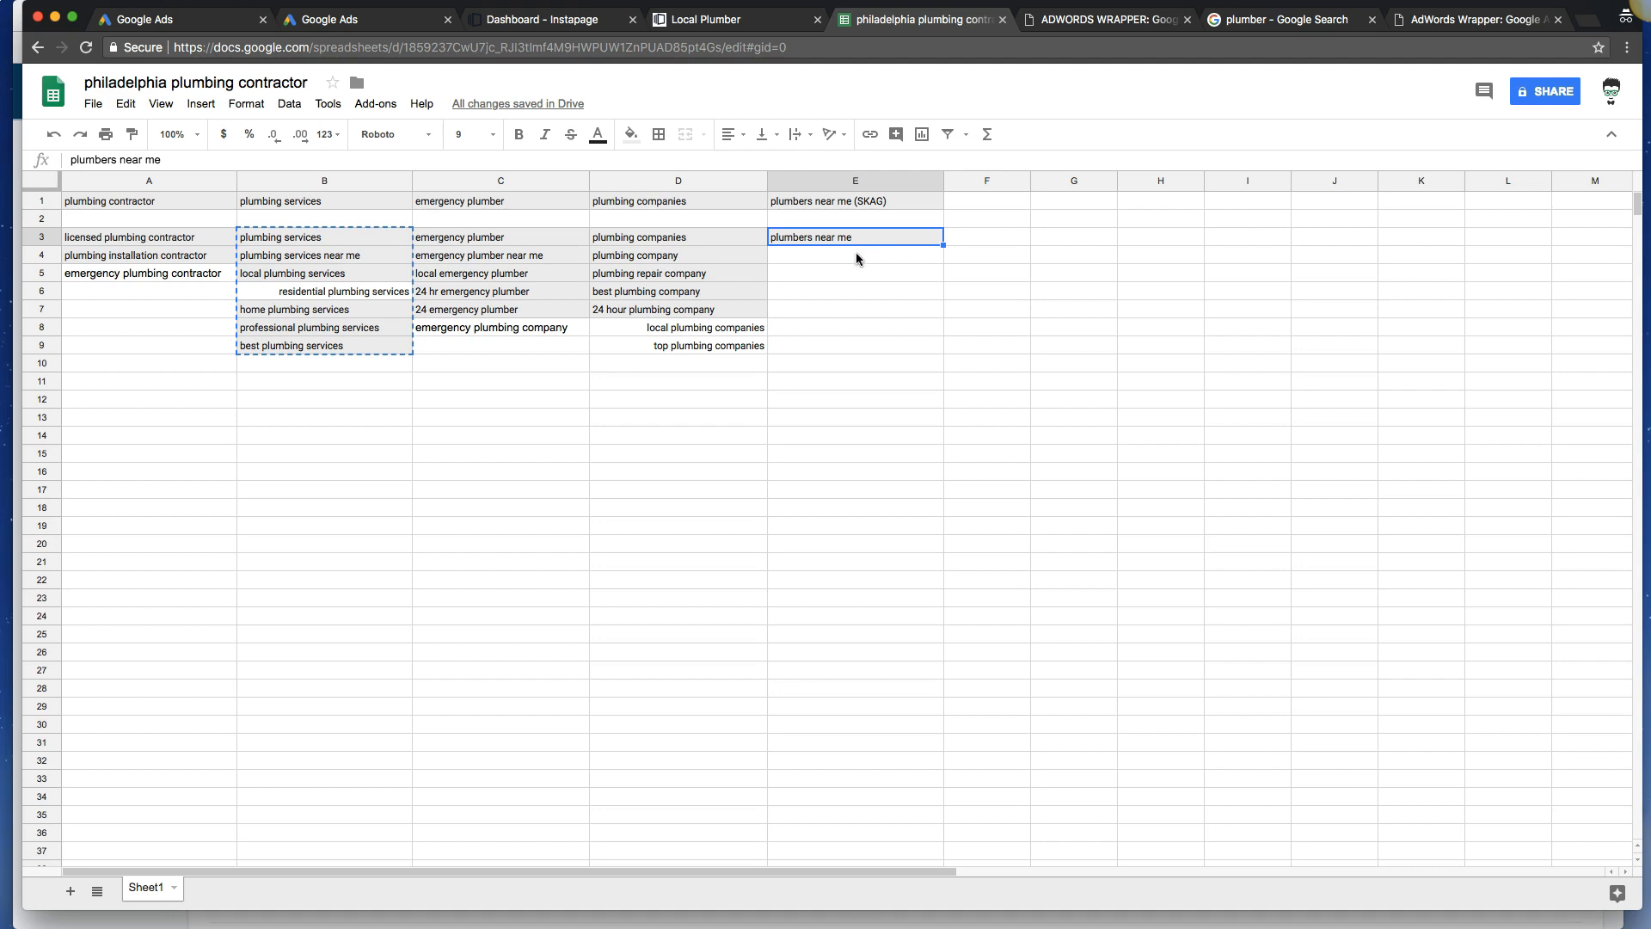
pyautogui.tripleClick(844, 239)
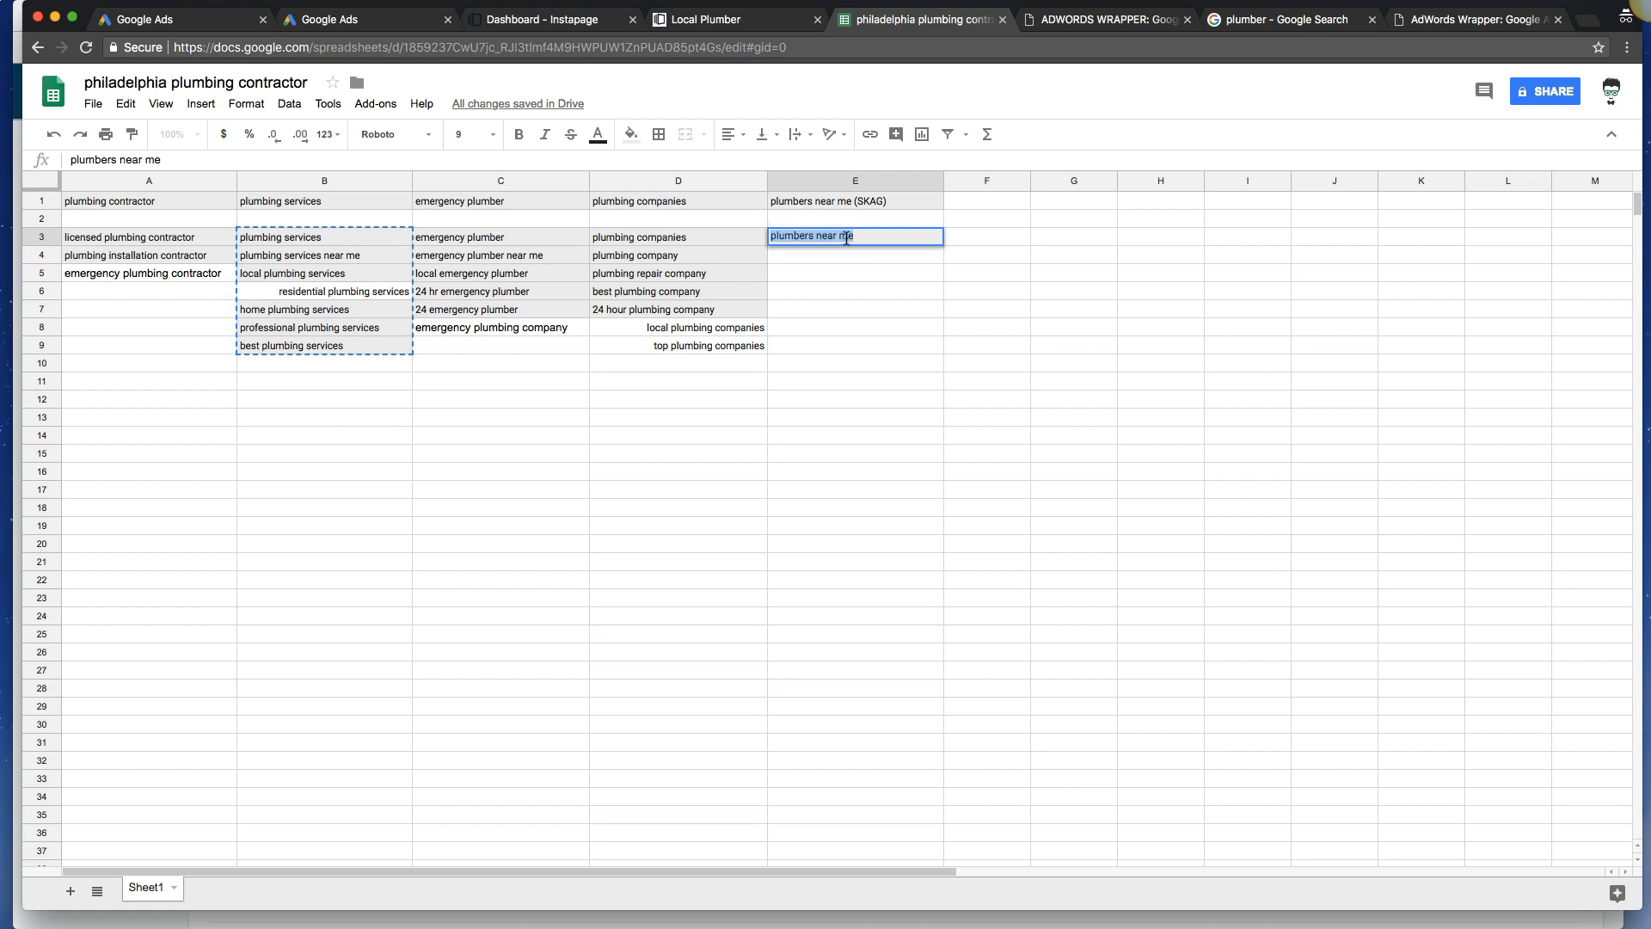
pyautogui.click(857, 239)
pyautogui.click(846, 275)
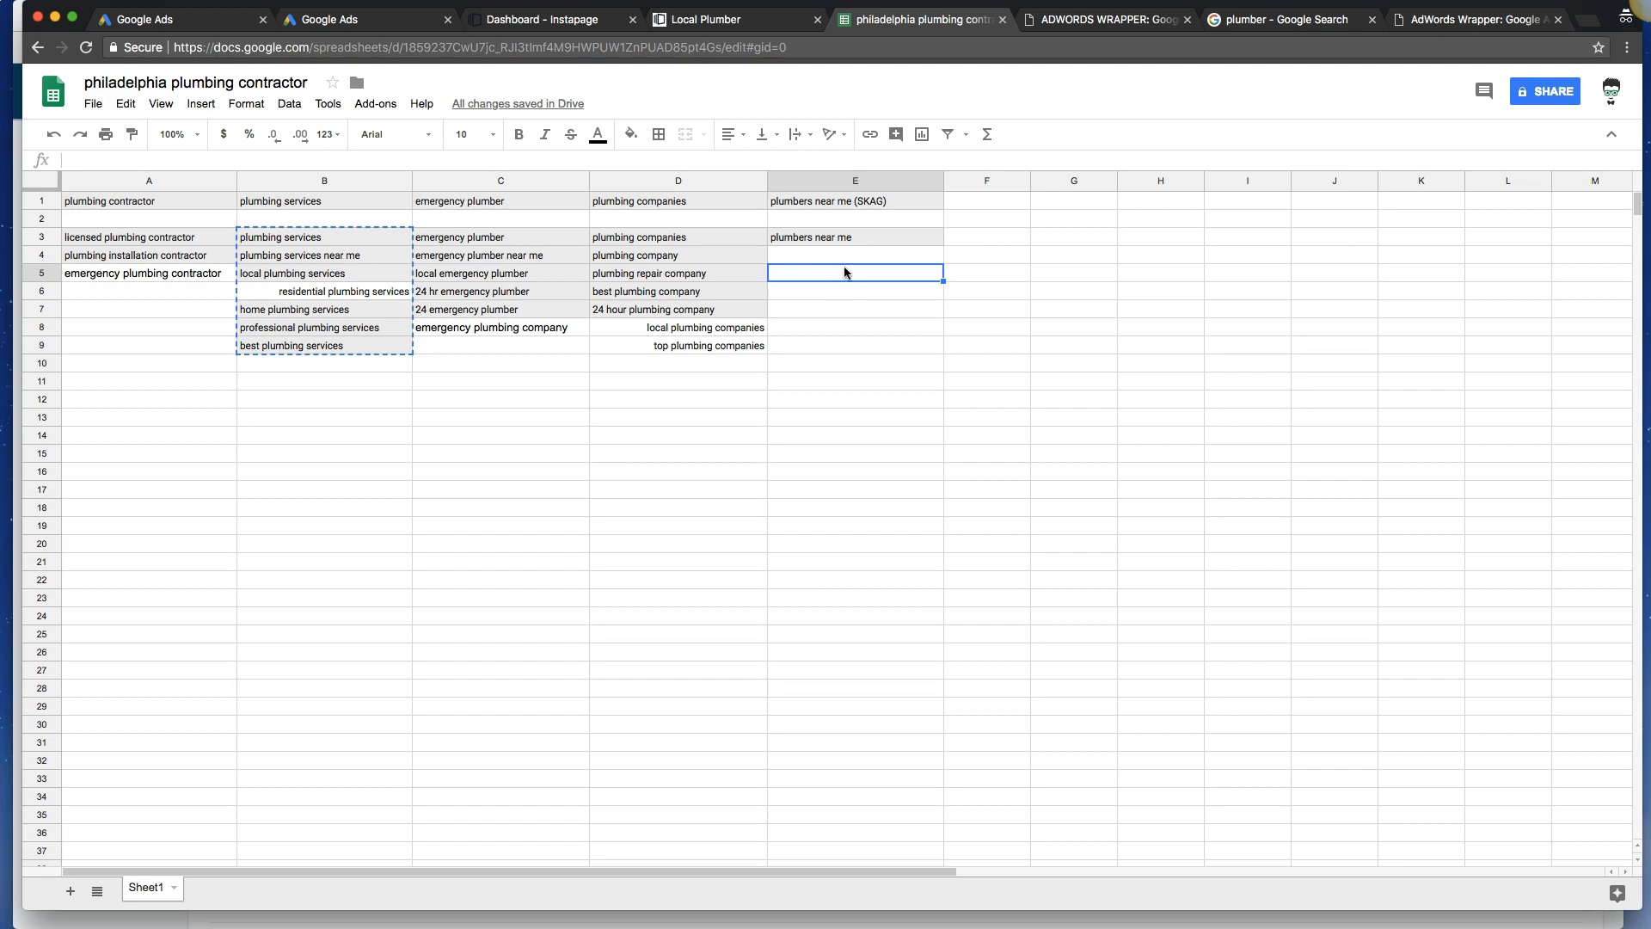
pyautogui.click(854, 313)
pyautogui.click(630, 404)
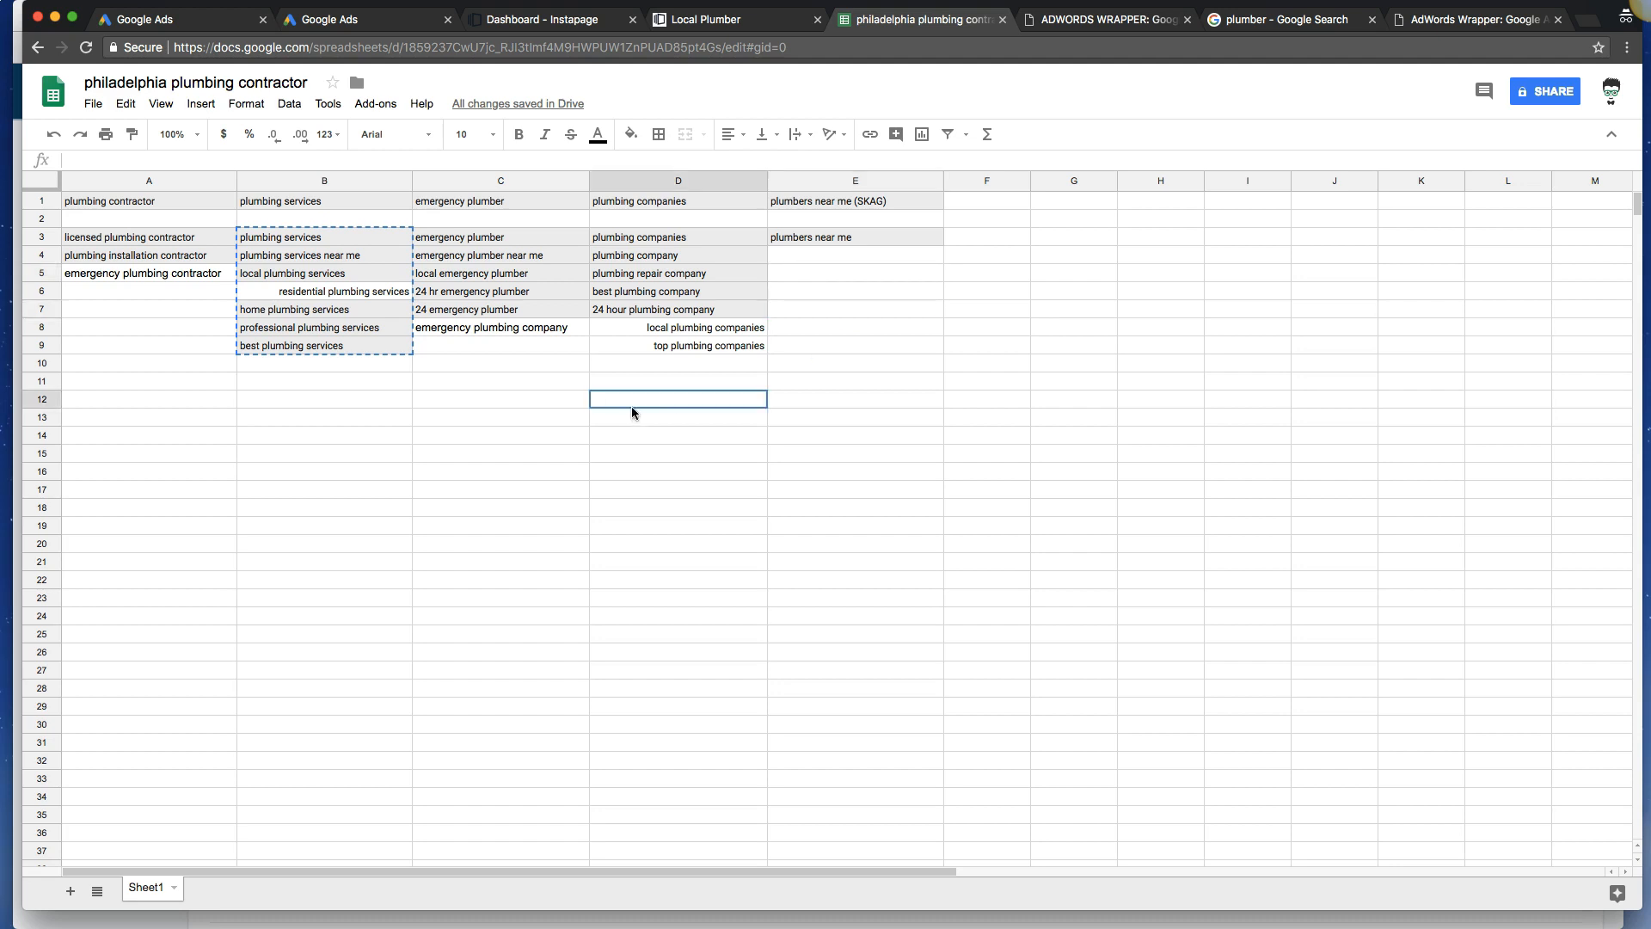
# Check the plumbing contractor group in the spreadsheet against the philadelphia plumbing contractor campaign's ad groups in Google Ads, and return to the spreadsheet.
pyautogui.click(140, 272)
pyautogui.click(137, 222)
pyautogui.click(127, 201)
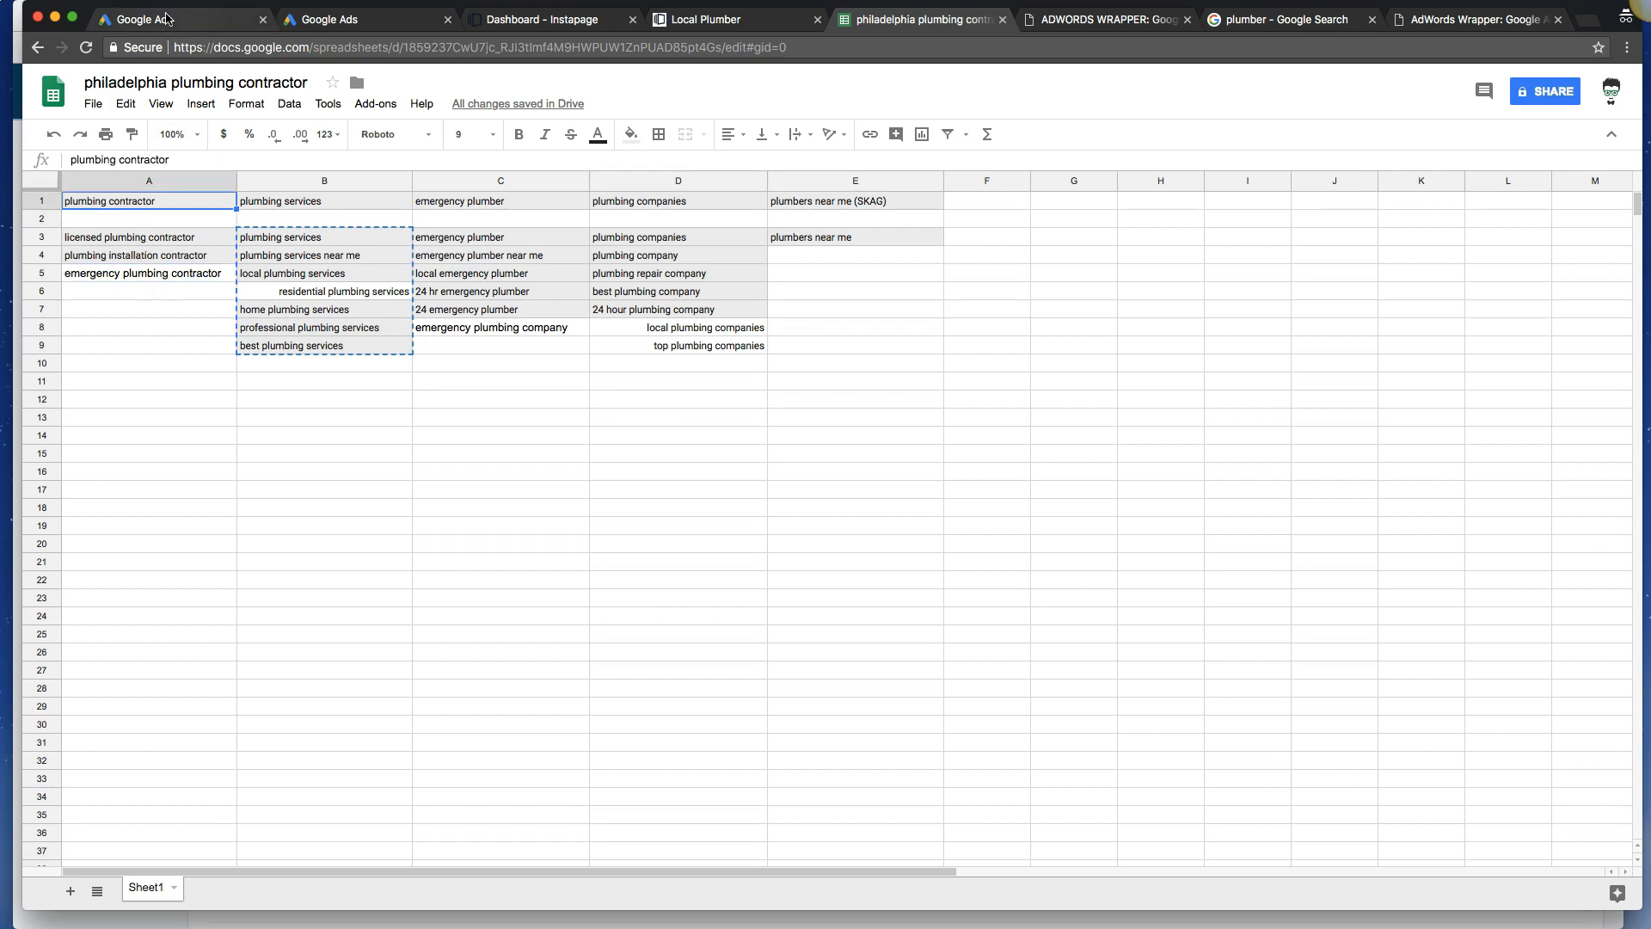
pyautogui.click(172, 19)
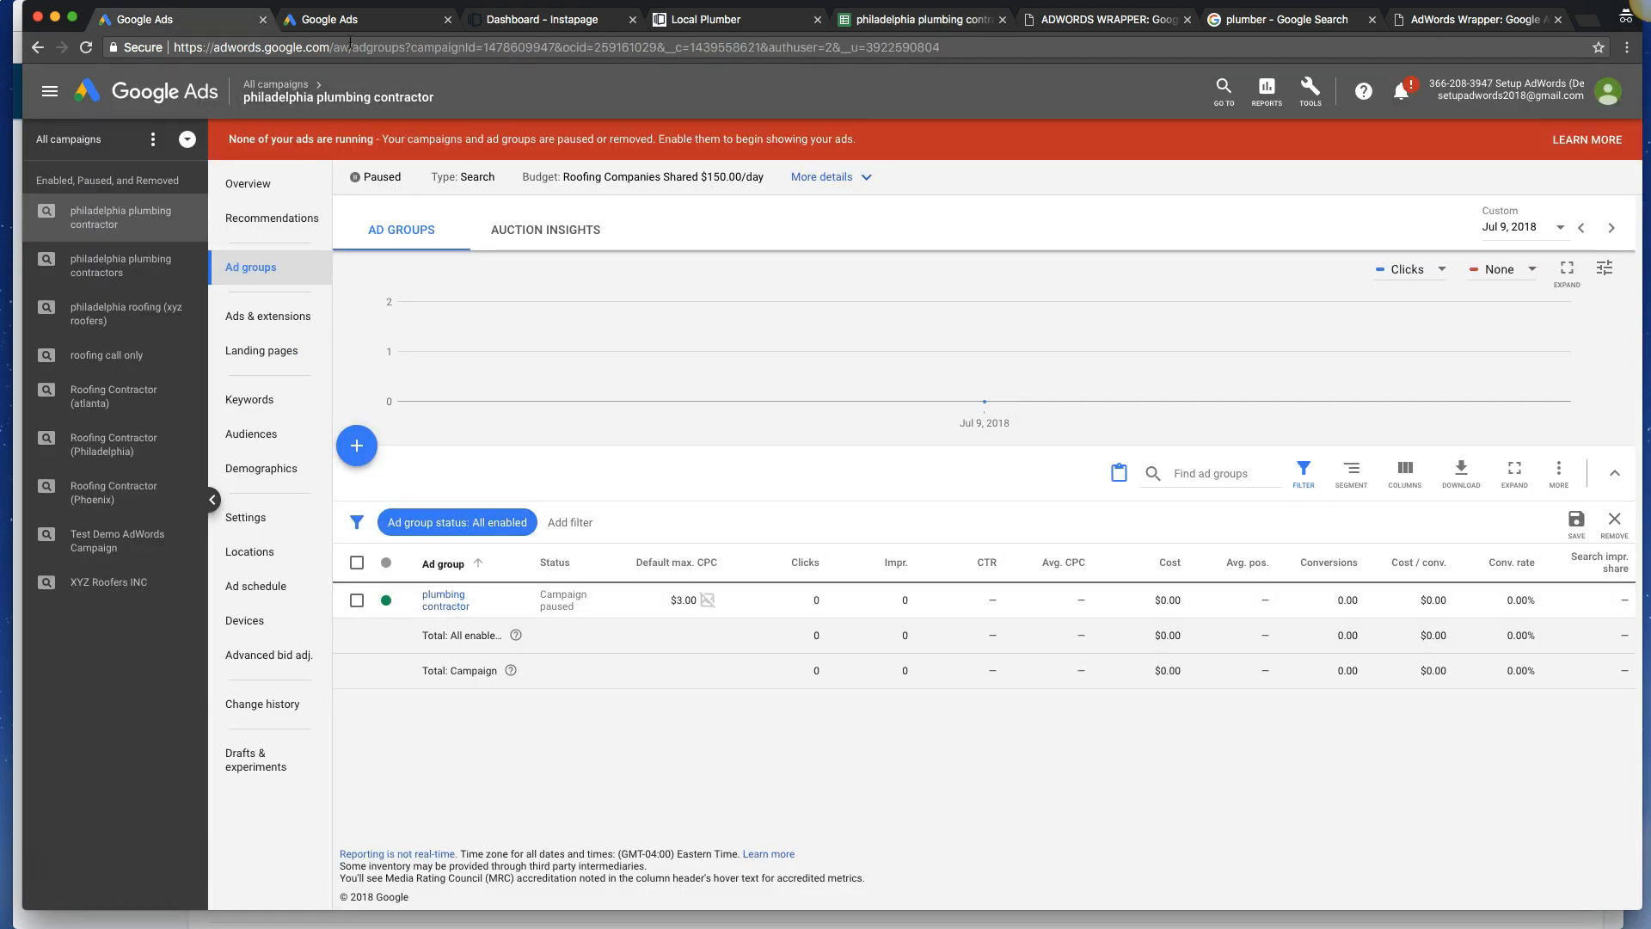
pyautogui.click(427, 23)
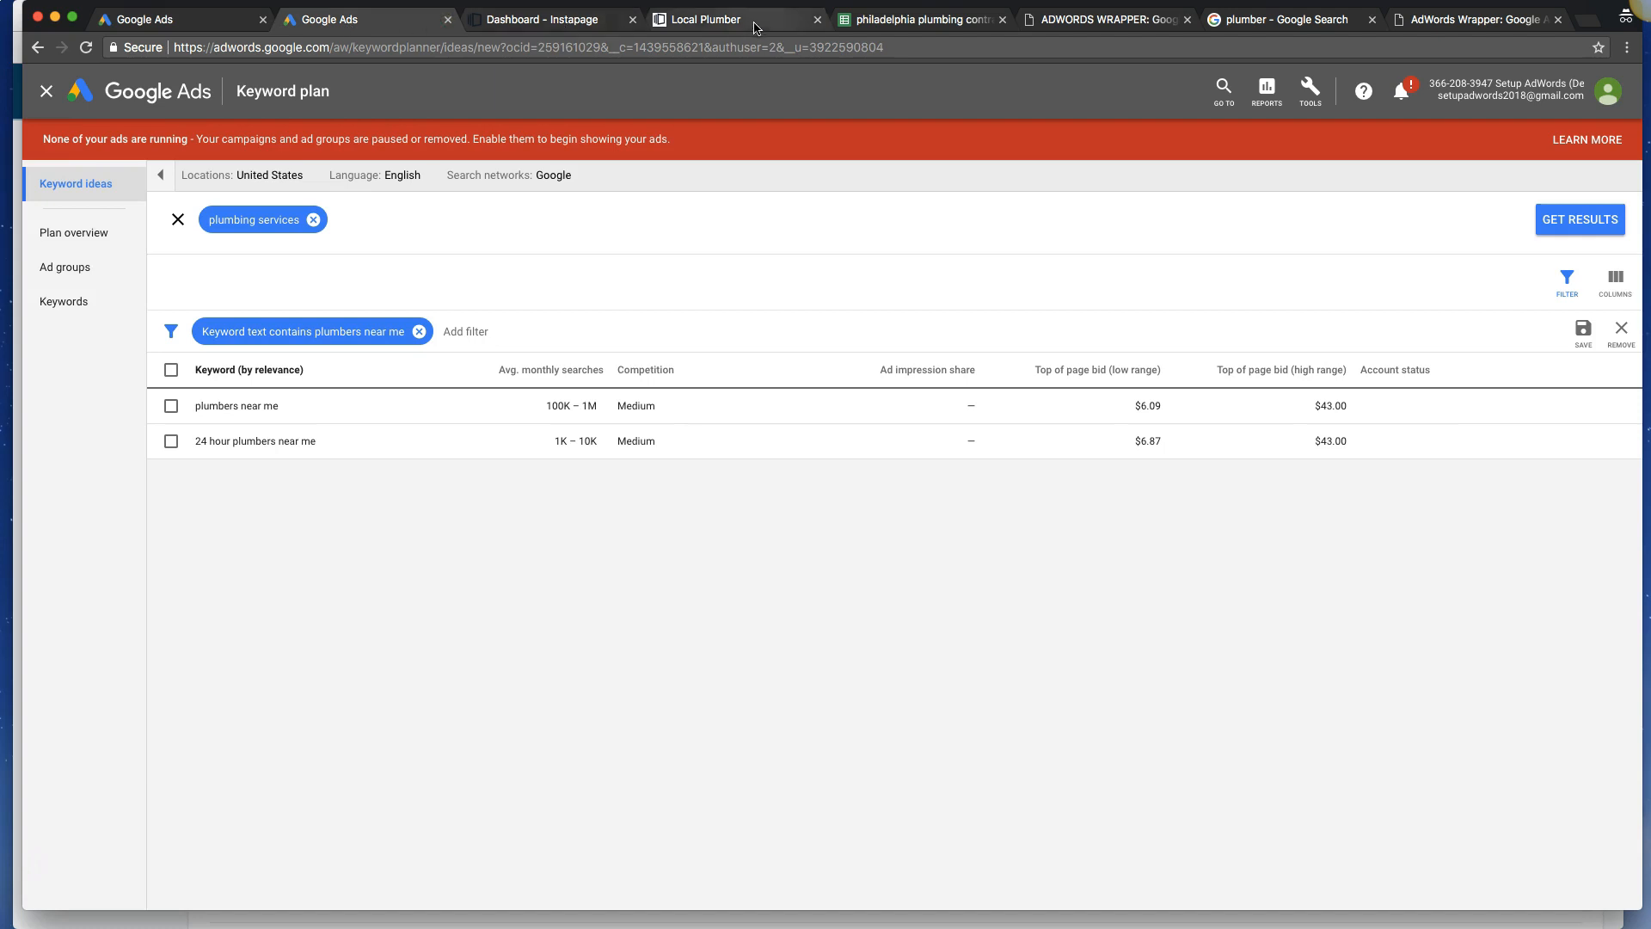
pyautogui.click(904, 26)
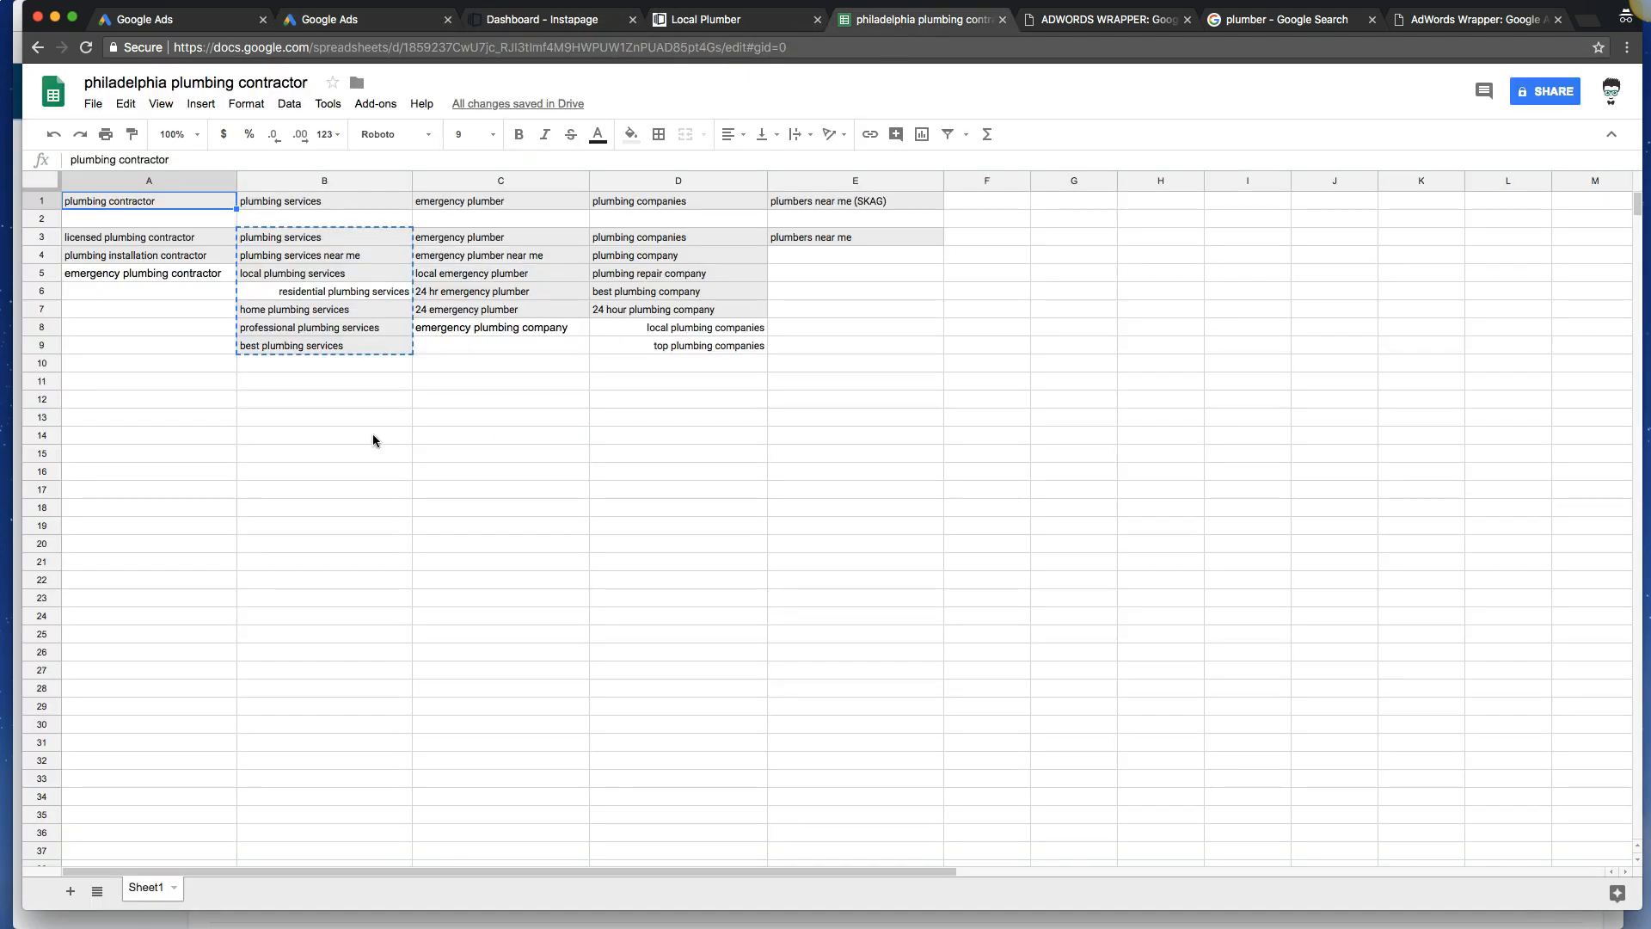
# Start a new ad group in the philadelphia plumbing contractor campaign in Google Ads, naming it plumbing services from spreadsheet cell B1.
pyautogui.tripleClick(310, 200)
pyautogui.press('super+c')
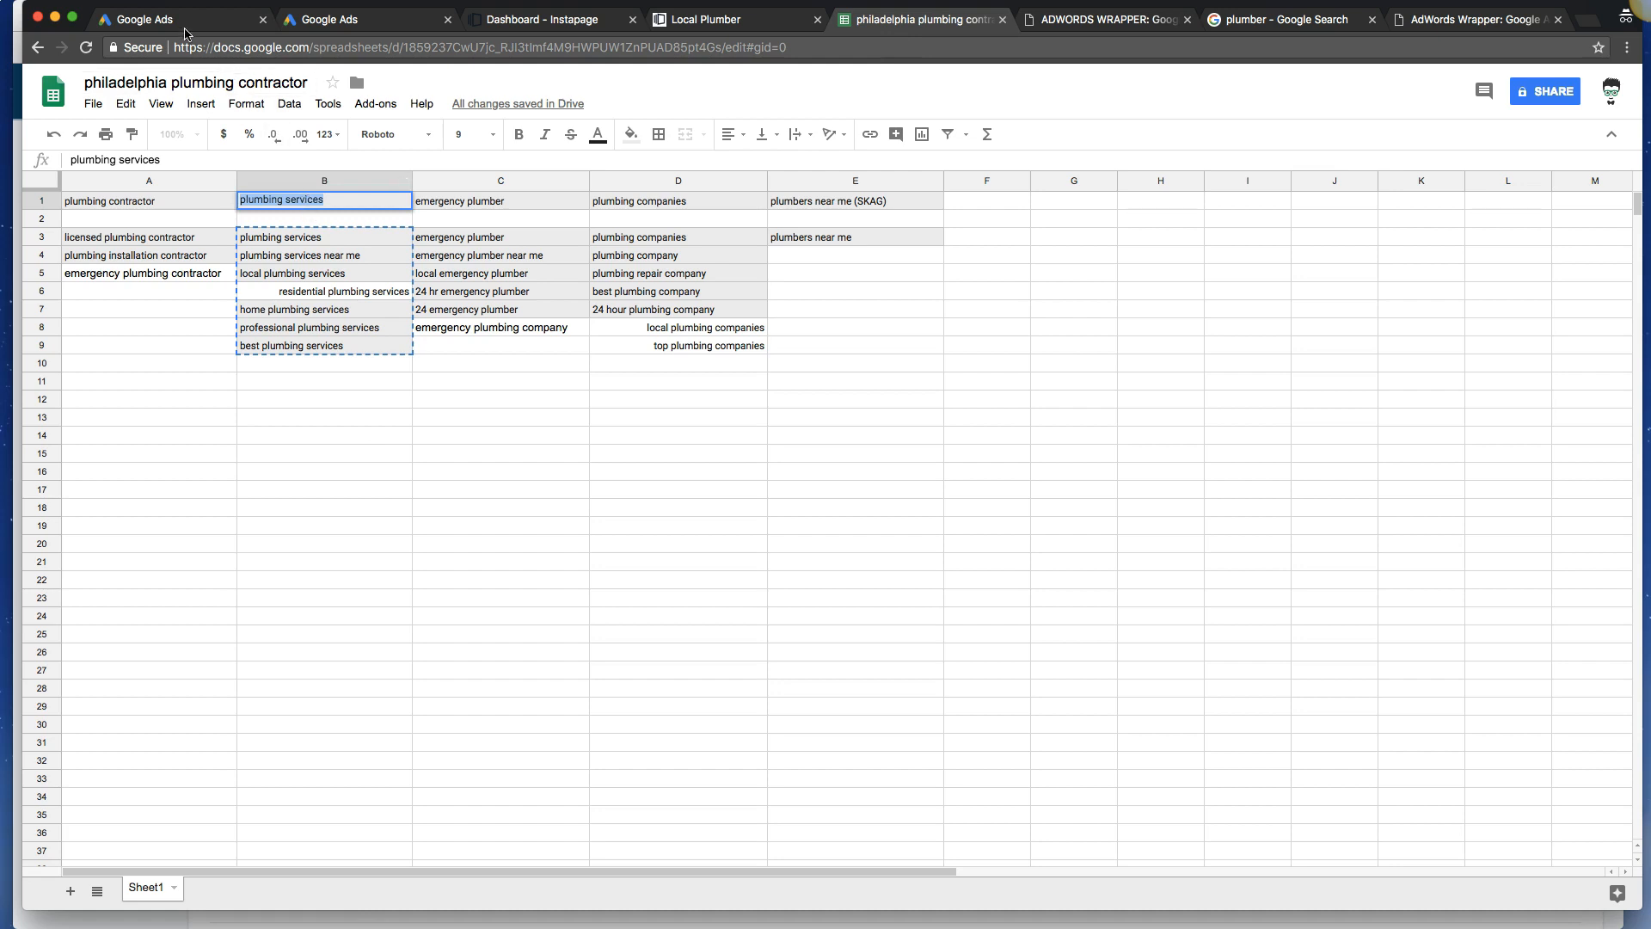
pyautogui.click(176, 21)
pyautogui.click(356, 445)
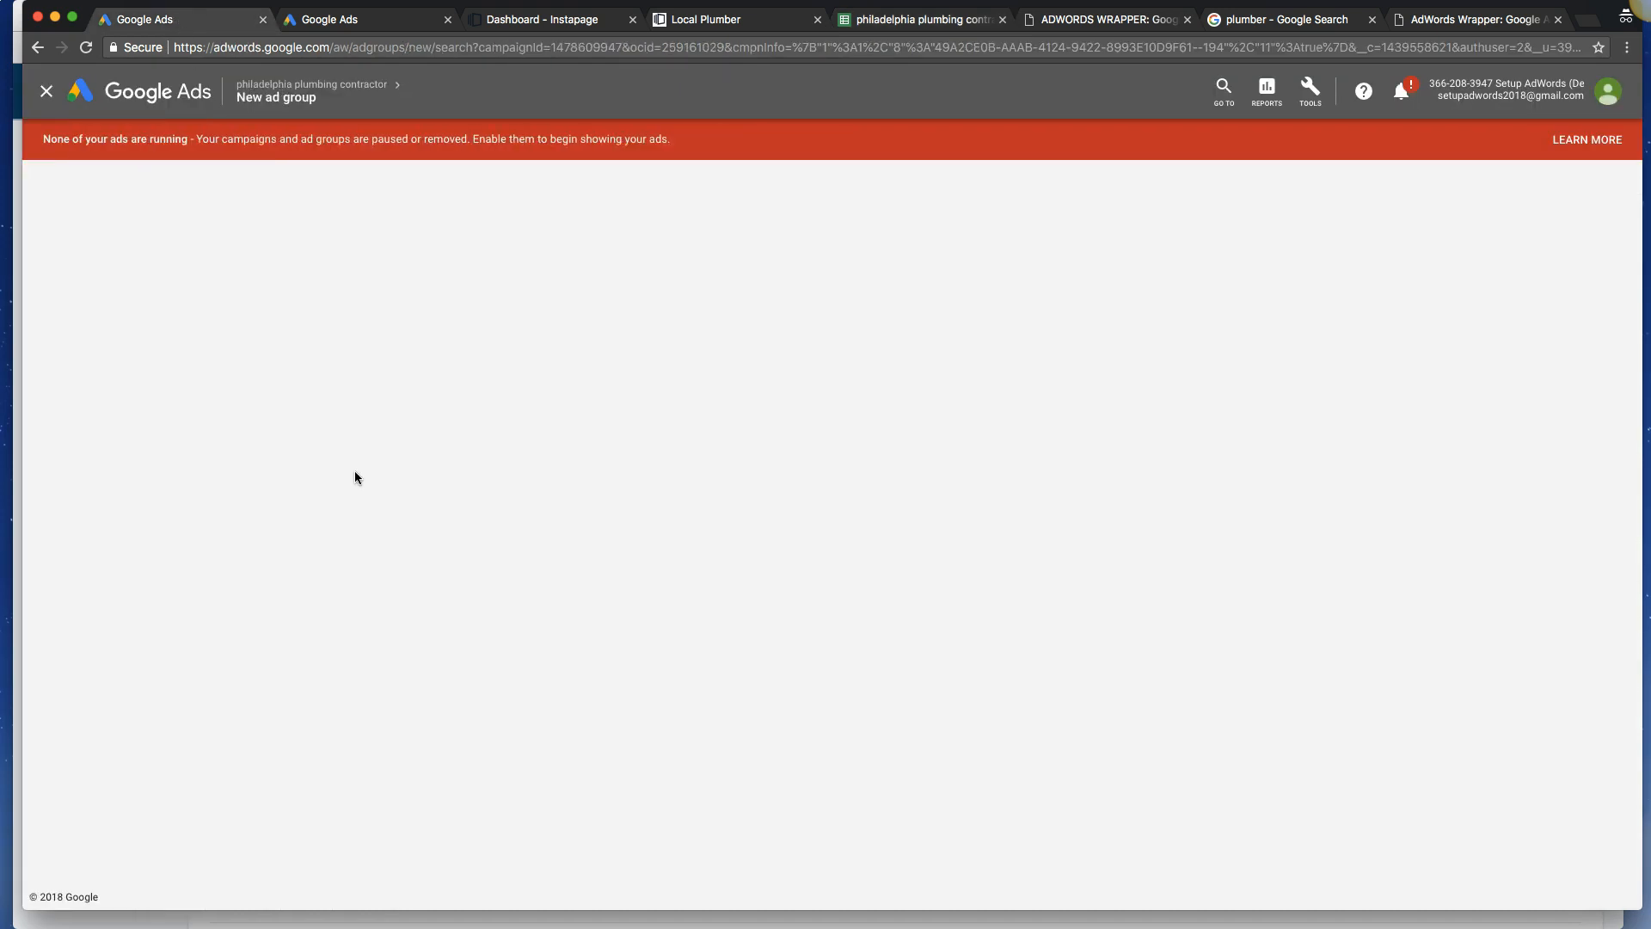
pyautogui.click(439, 357)
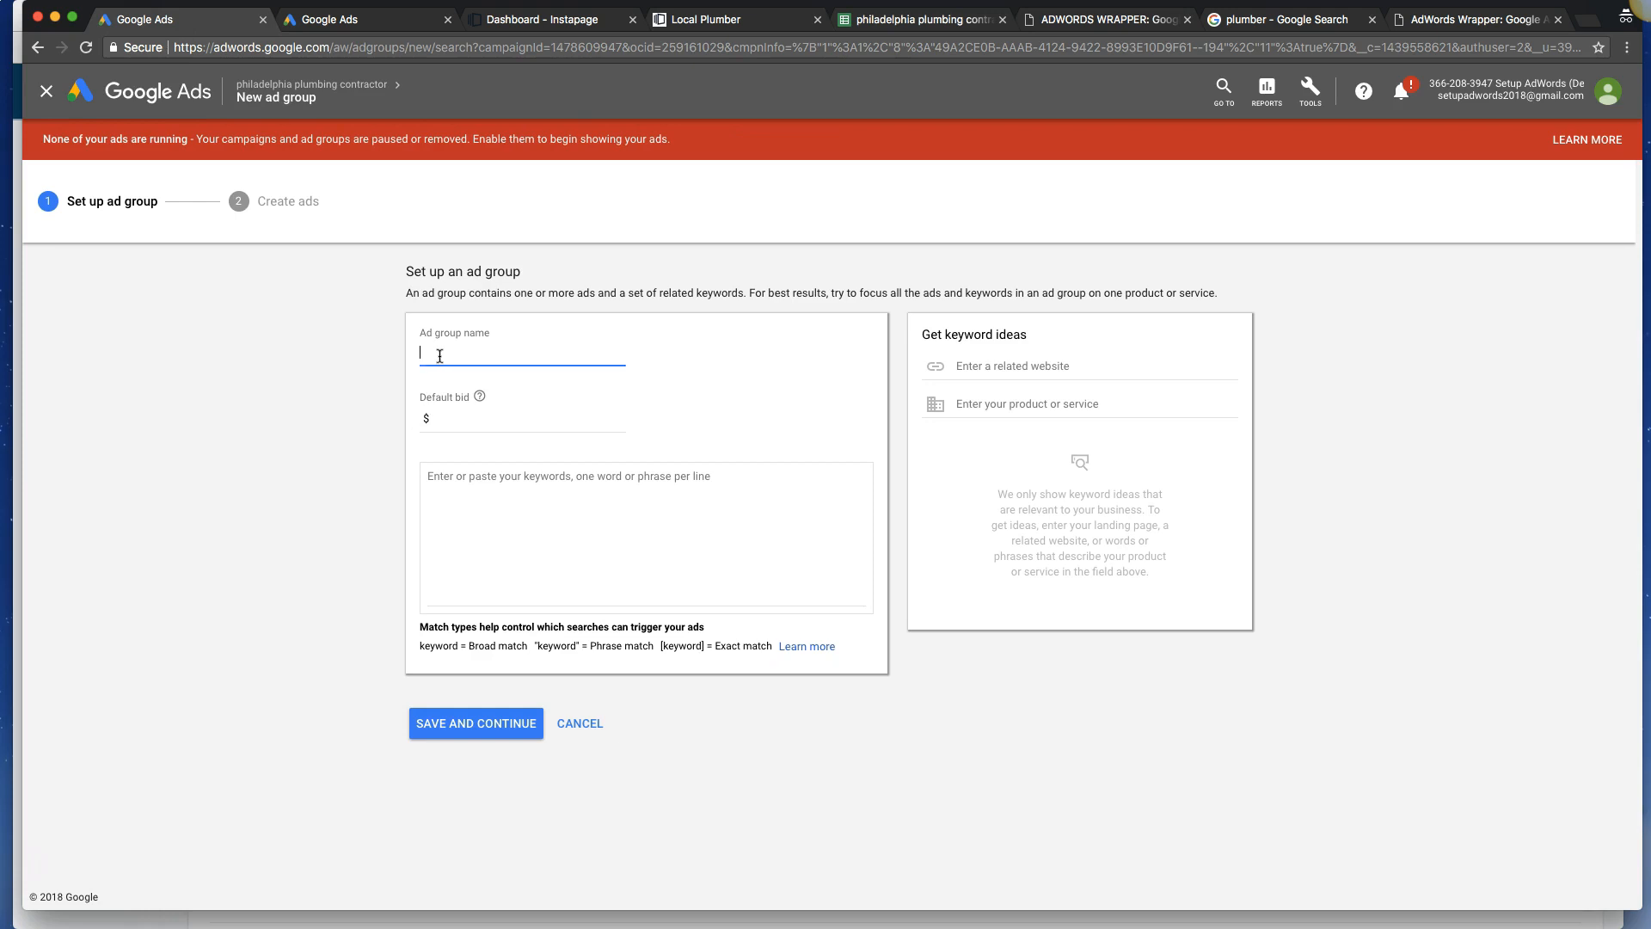
pyautogui.press('super+v')
# Set the new ad group's default bid to $13.74 and get ready to enter its keywords.
pyautogui.click(446, 417)
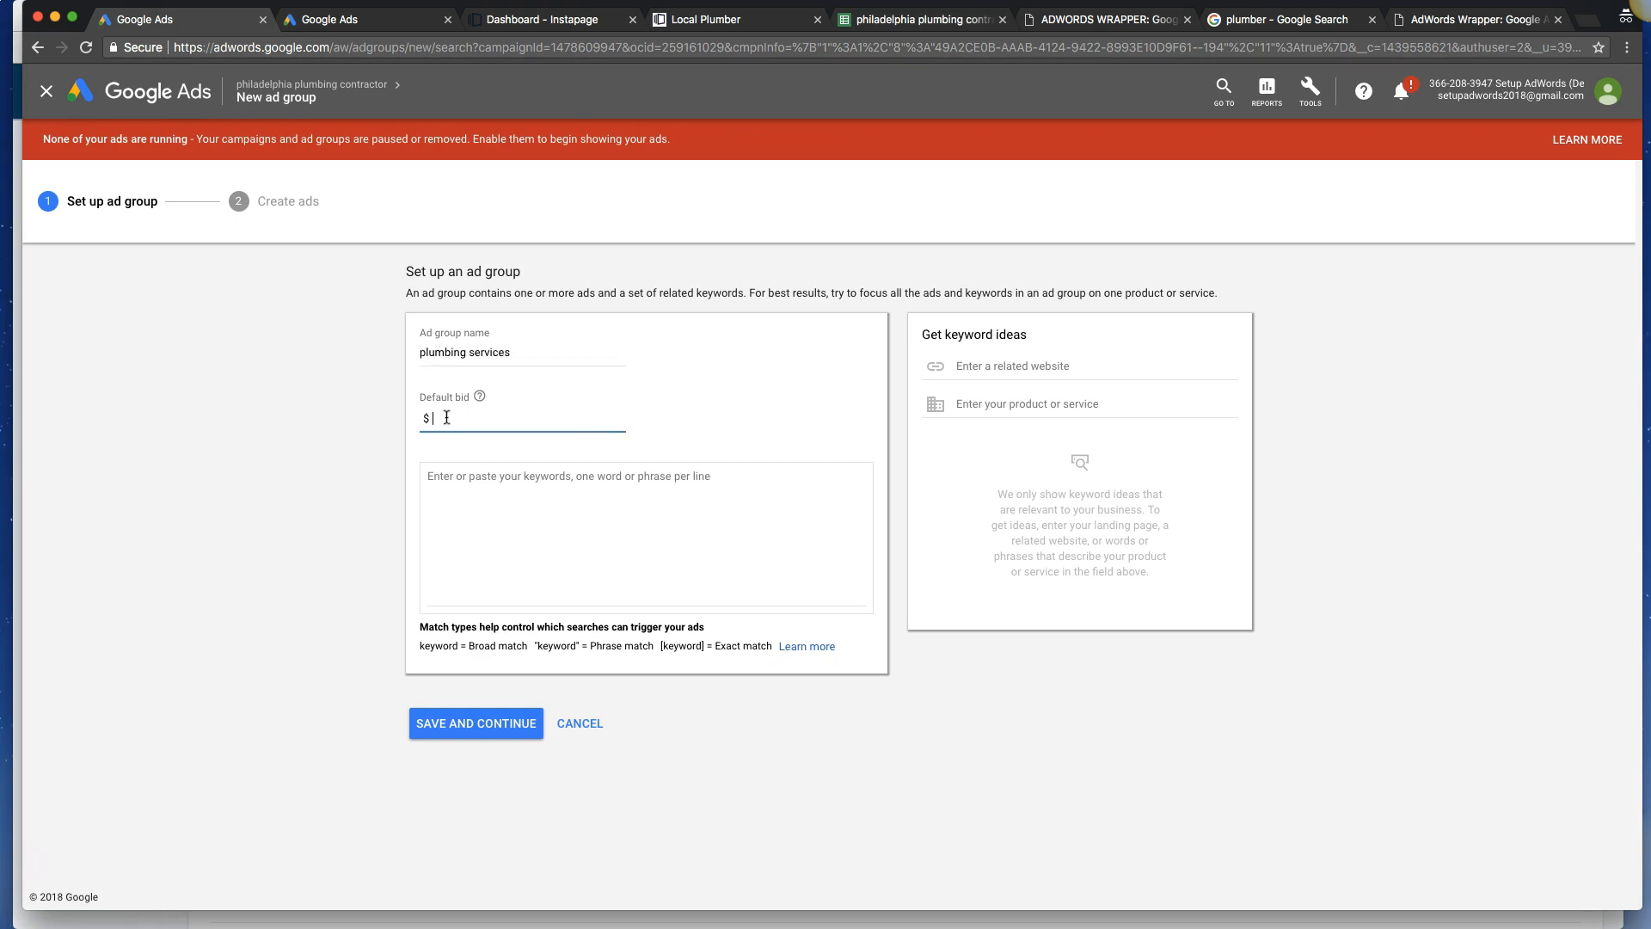
pyautogui.write('13.7')
pyautogui.click(470, 482)
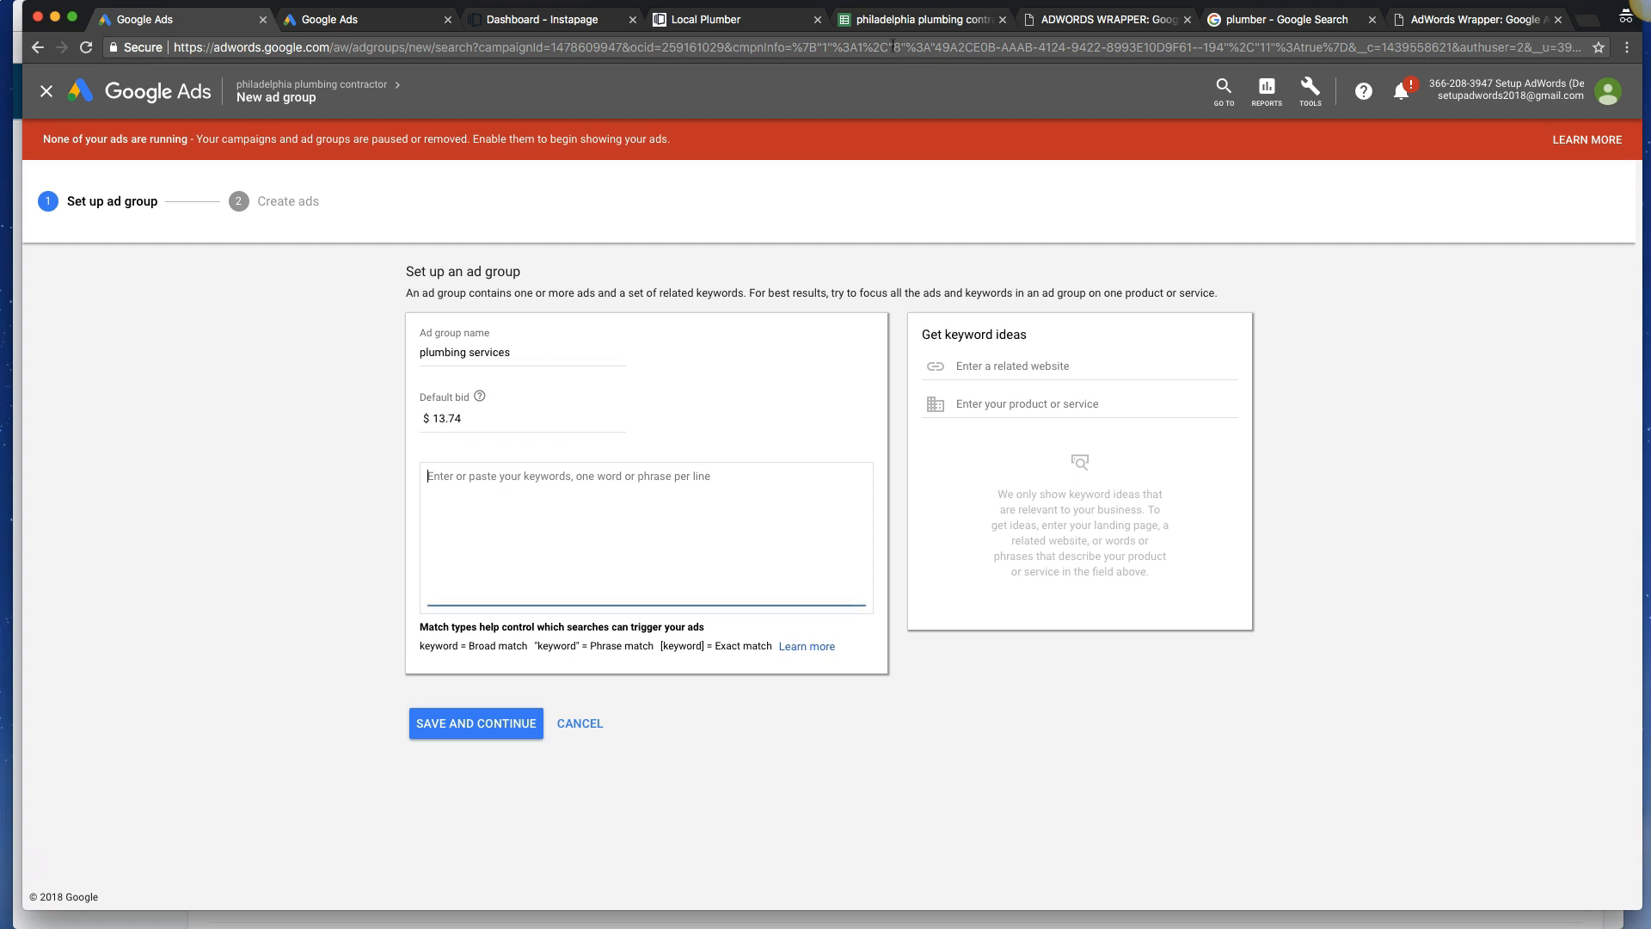
# Copy the plumbing services keywords from spreadsheet cells B3 to B9 into AdWords Wrapper and wrap them into match types.
pyautogui.click(909, 25)
pyautogui.moveTo(299, 241); pyautogui.dragTo(304, 346)
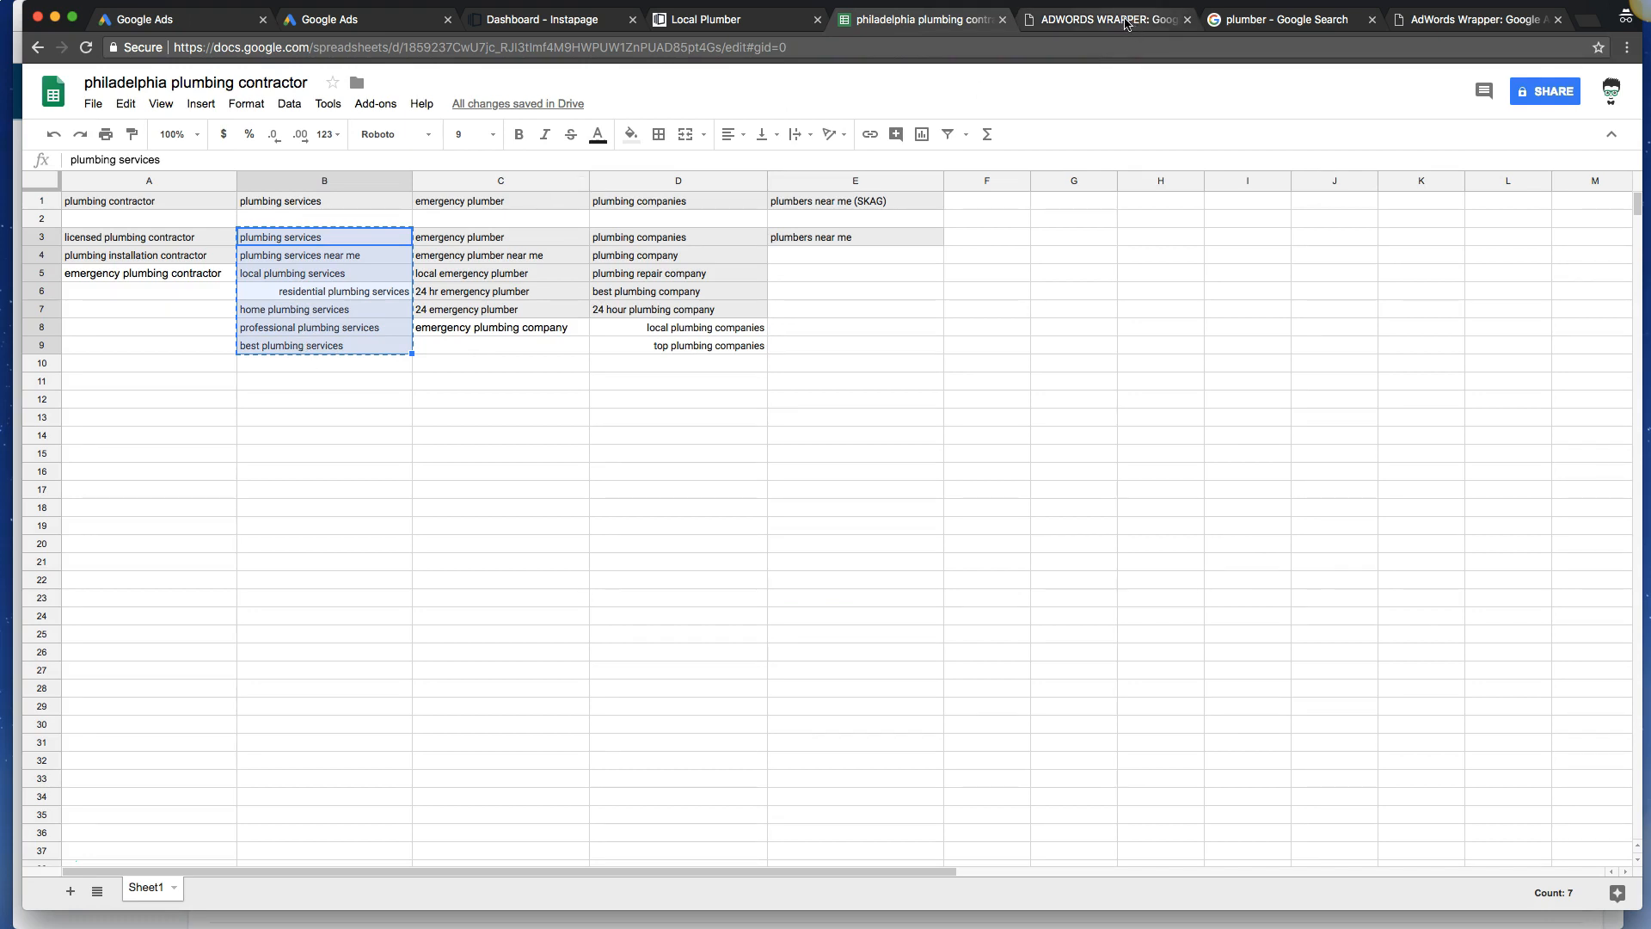
pyautogui.click(1126, 23)
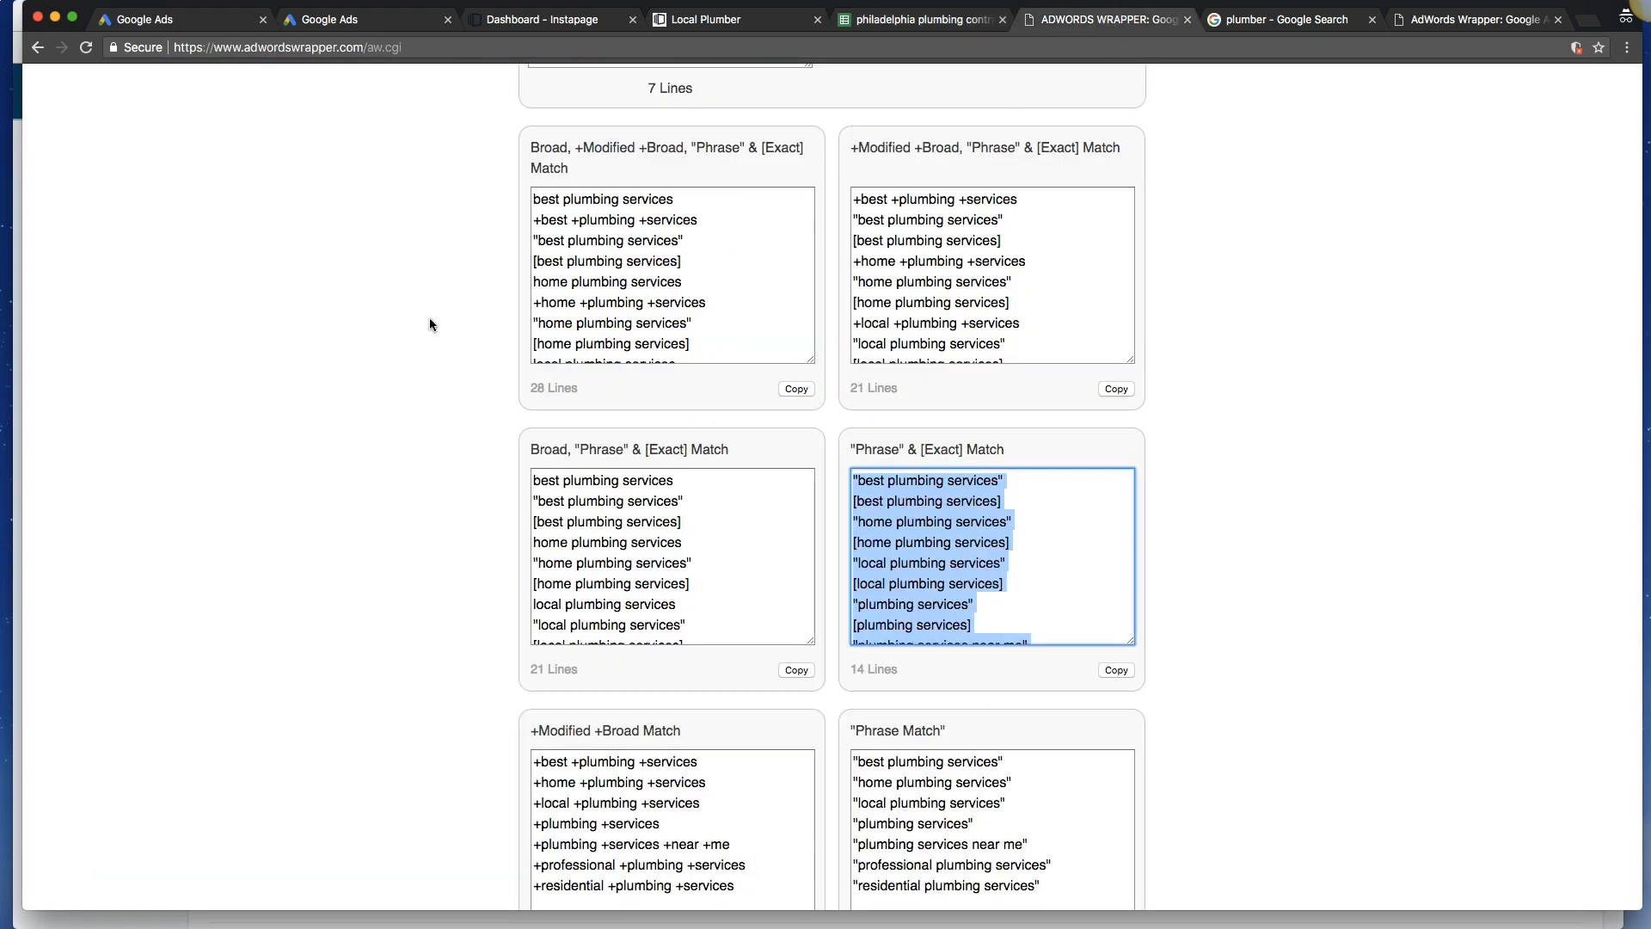
pyautogui.scroll(5, 430, 317)
pyautogui.moveTo(529, 182); pyautogui.dragTo(711, 324)
pyautogui.click(710, 324)
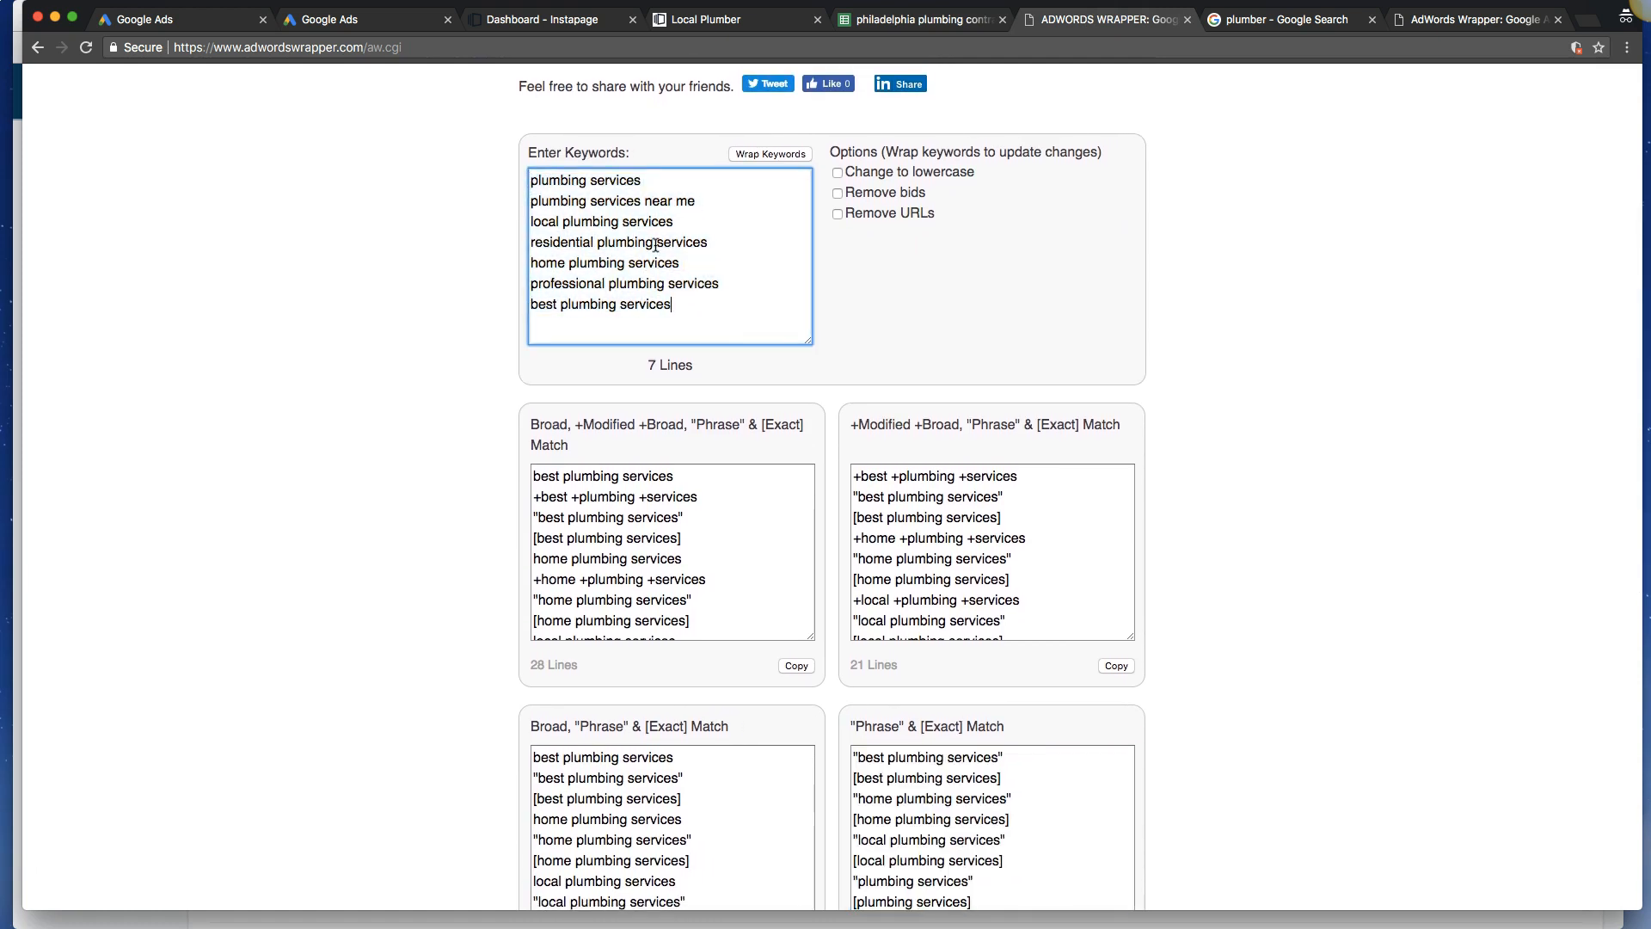
pyautogui.click(771, 154)
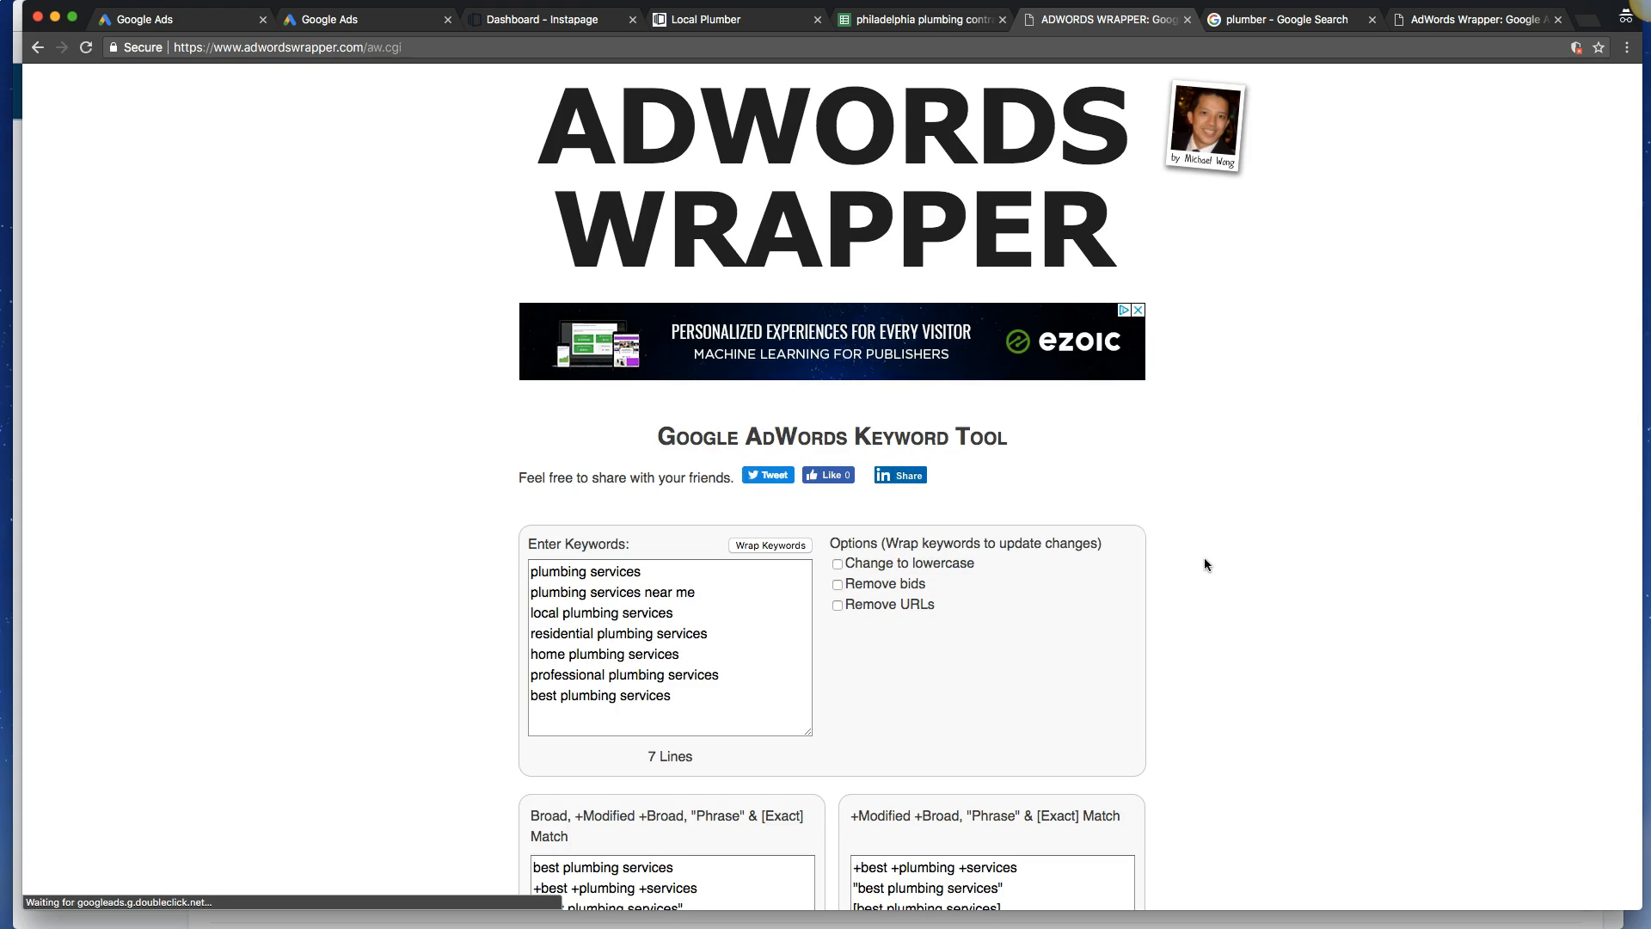
# Copy the phrase and exact match keywords from AdWords Wrapper into the plumbing services ad group in Google Ads and save it.
pyautogui.scroll(-10, 1204, 564)
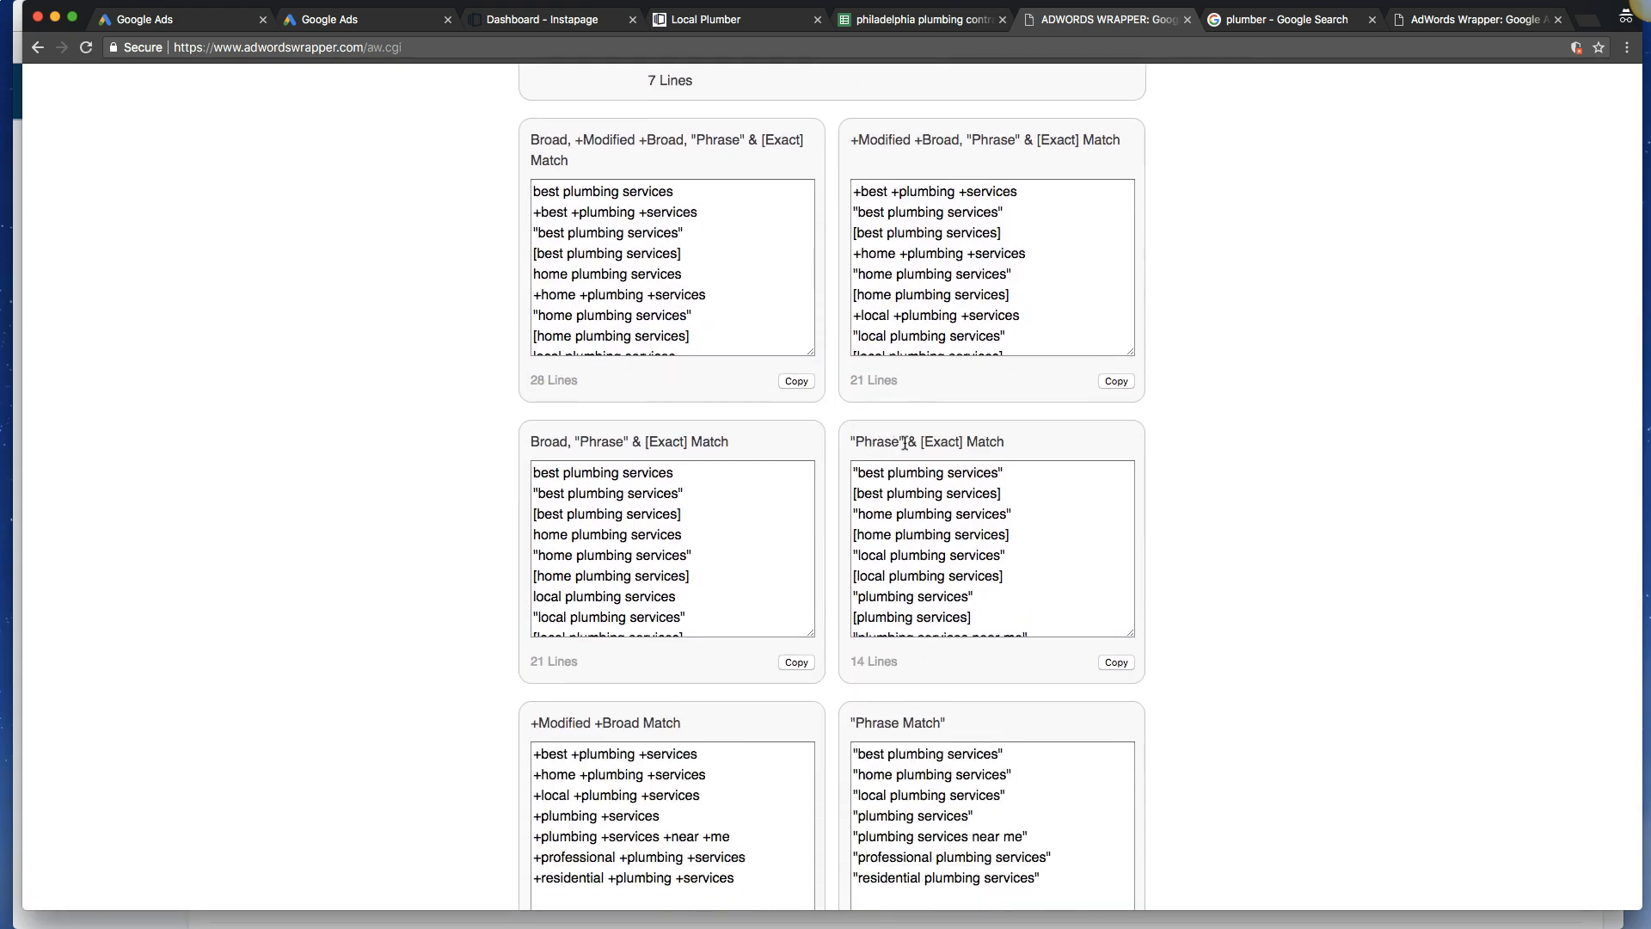
pyautogui.click(1115, 663)
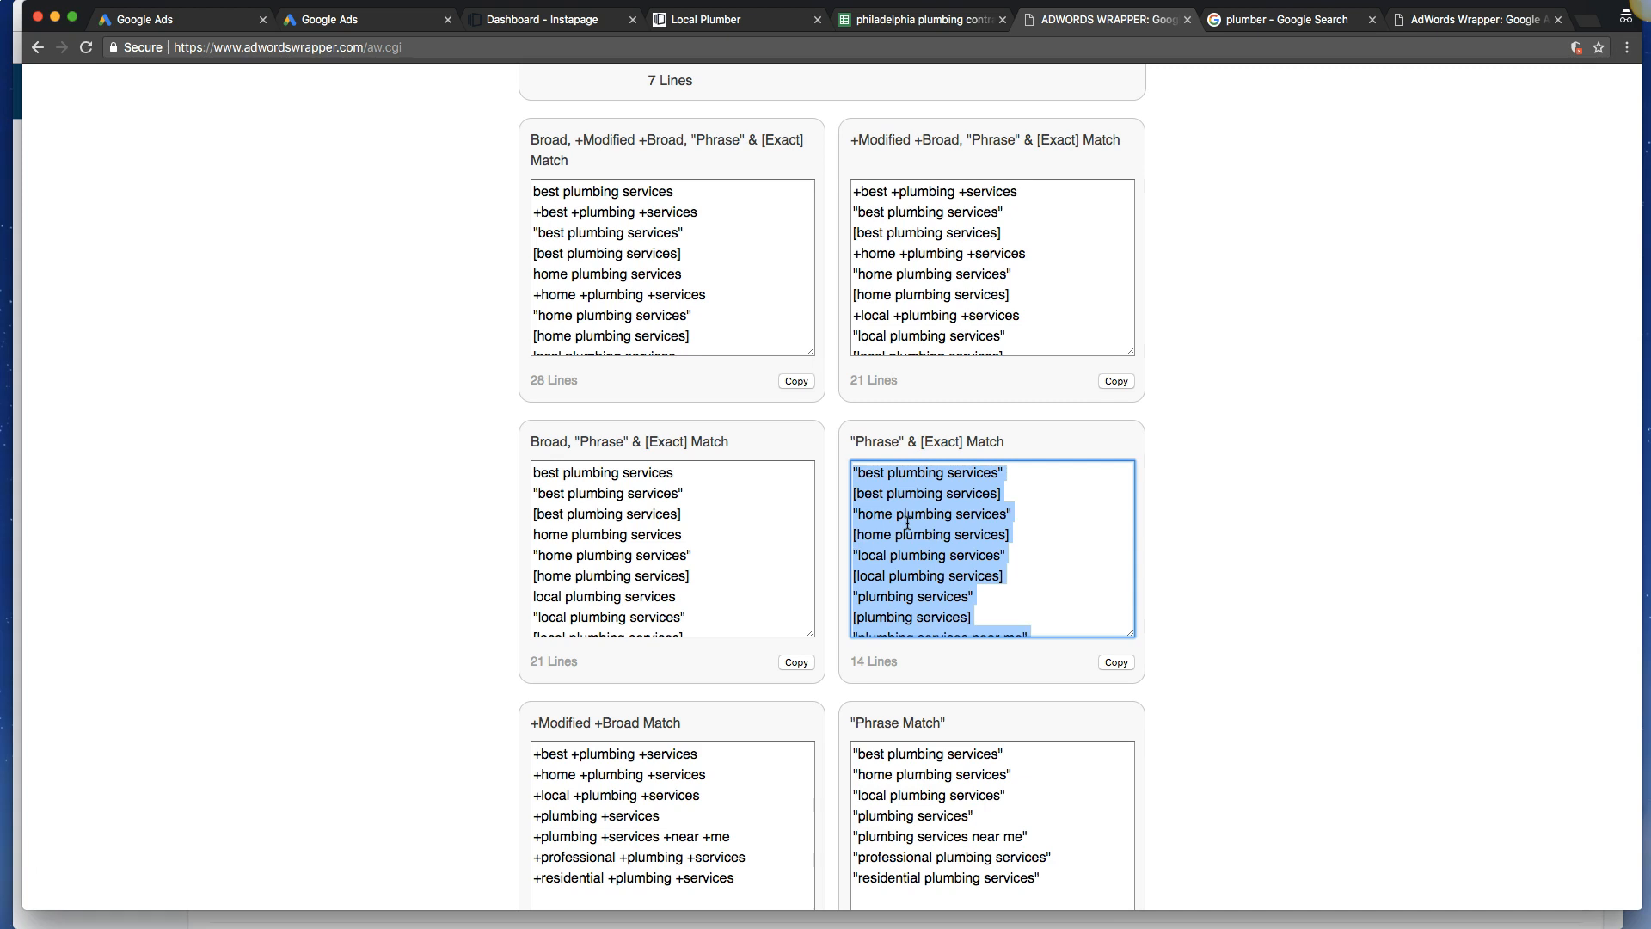
pyautogui.click(175, 19)
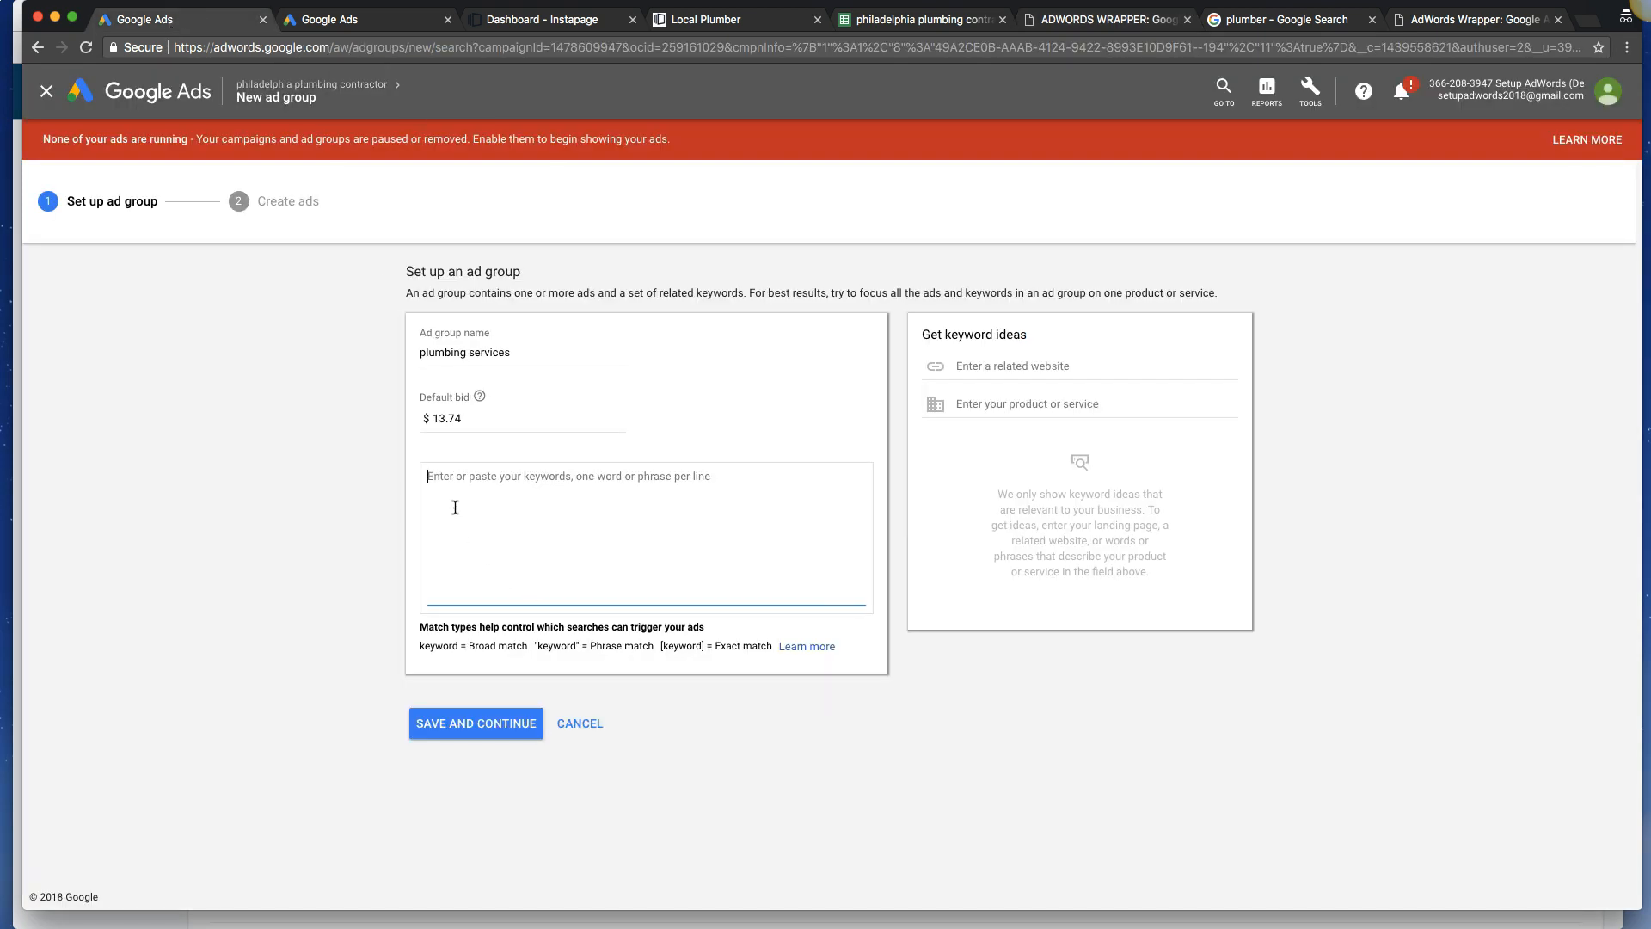
pyautogui.press('super+v')
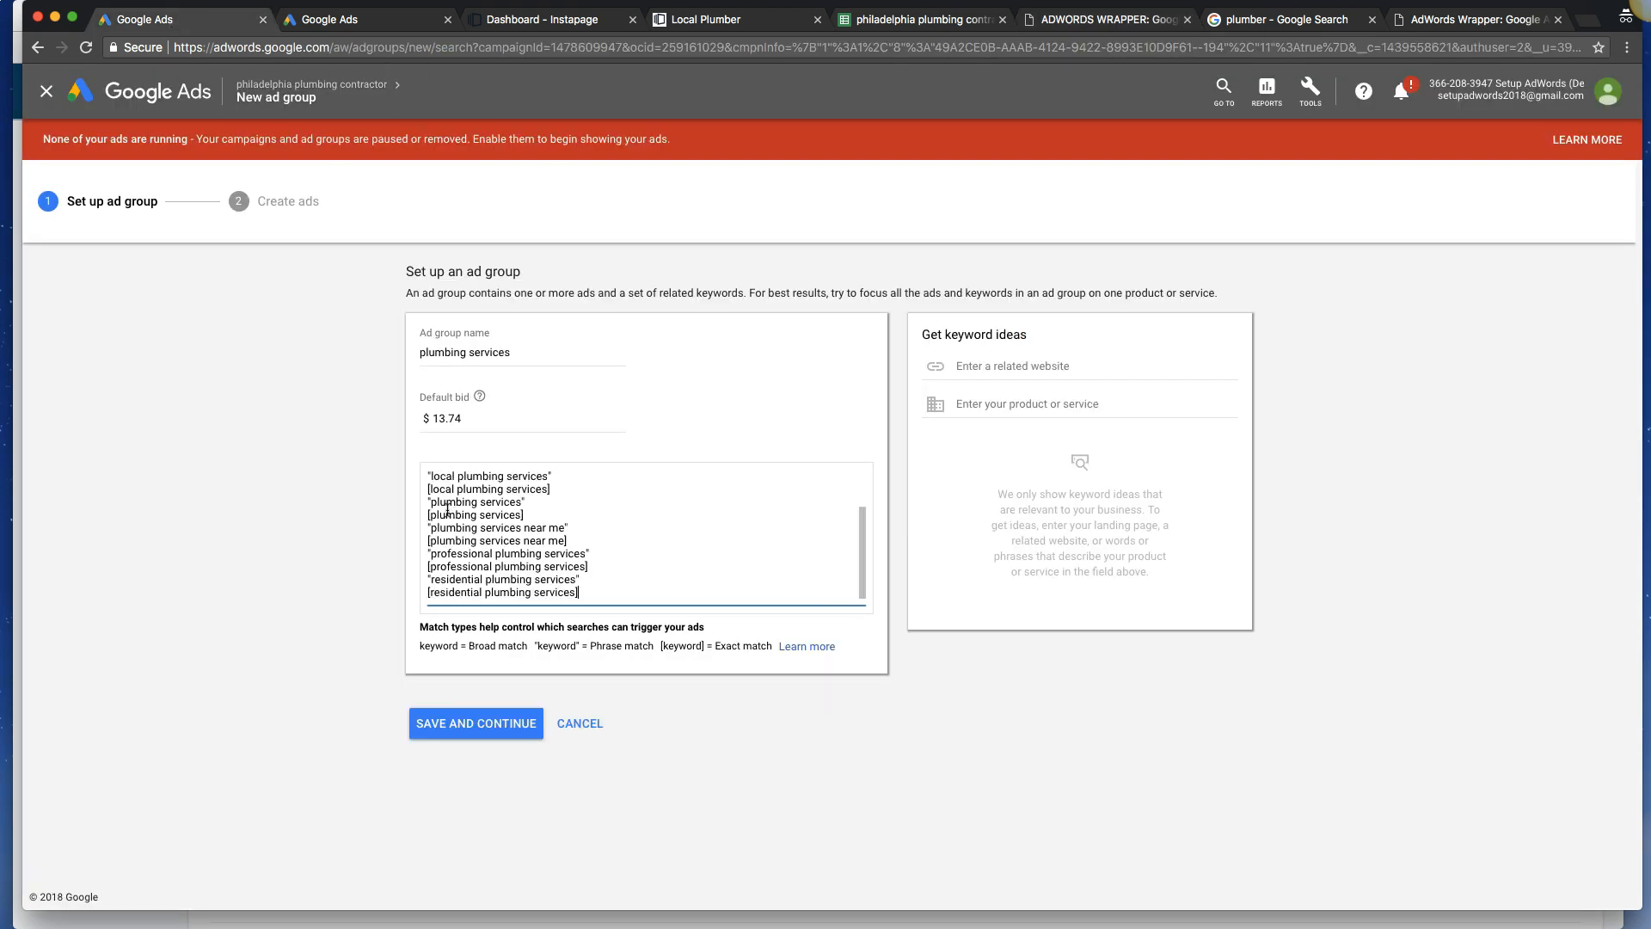
pyautogui.click(467, 731)
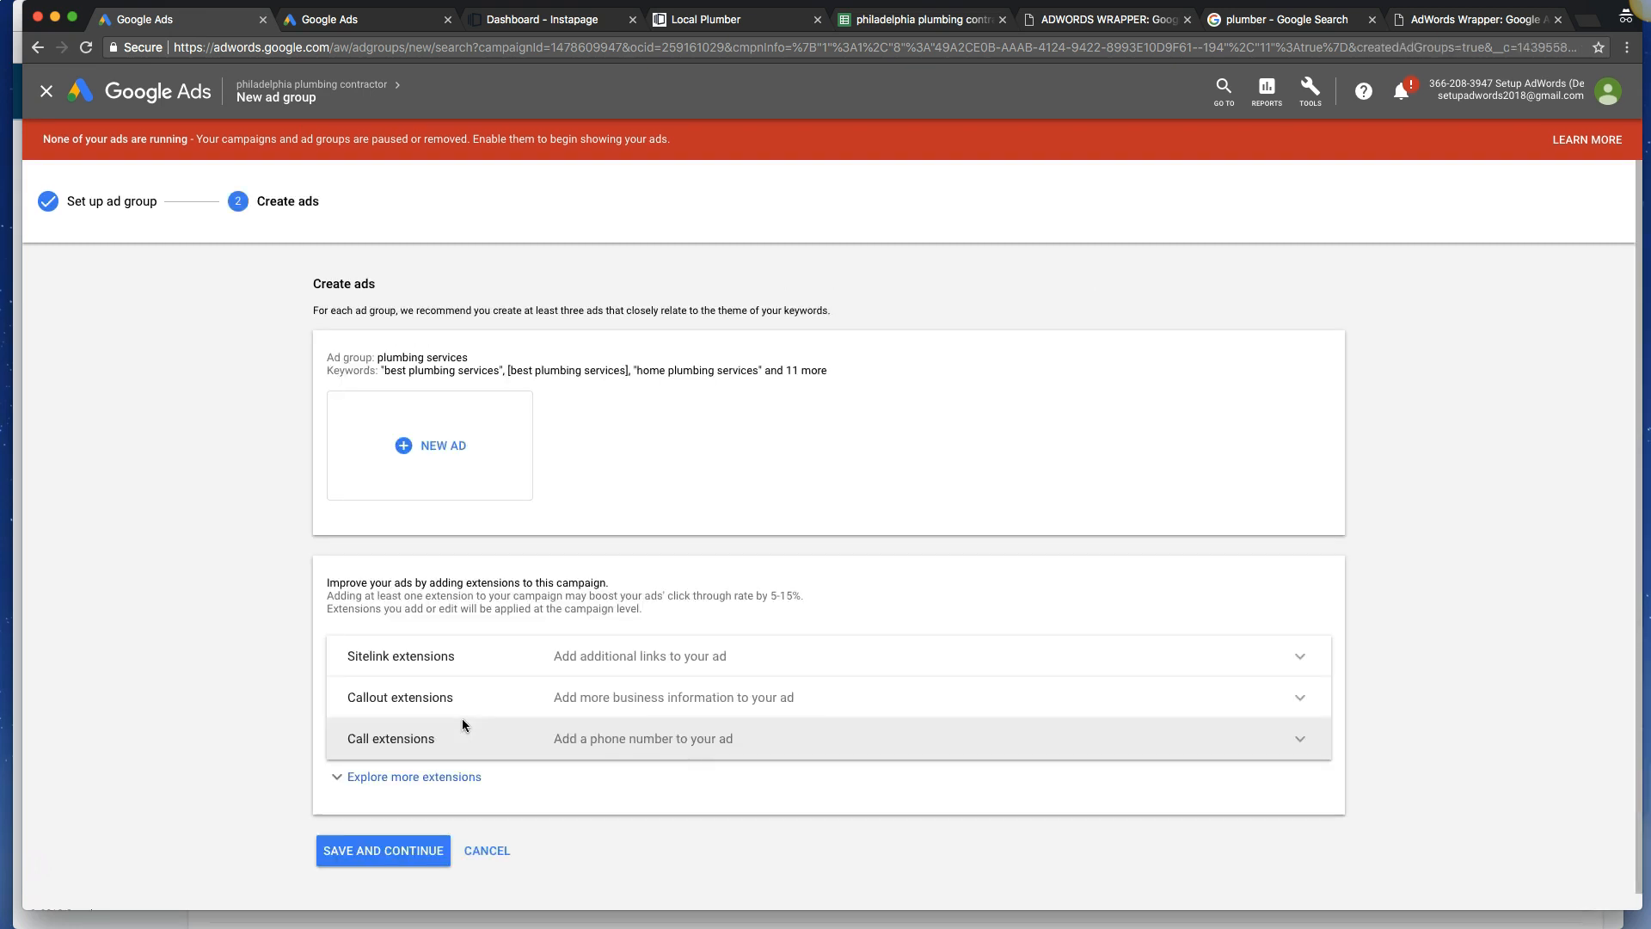
# Start a new text ad for the plumbing services ad group, using the Local Plumber landing page's address as final URL.
pyautogui.click(436, 447)
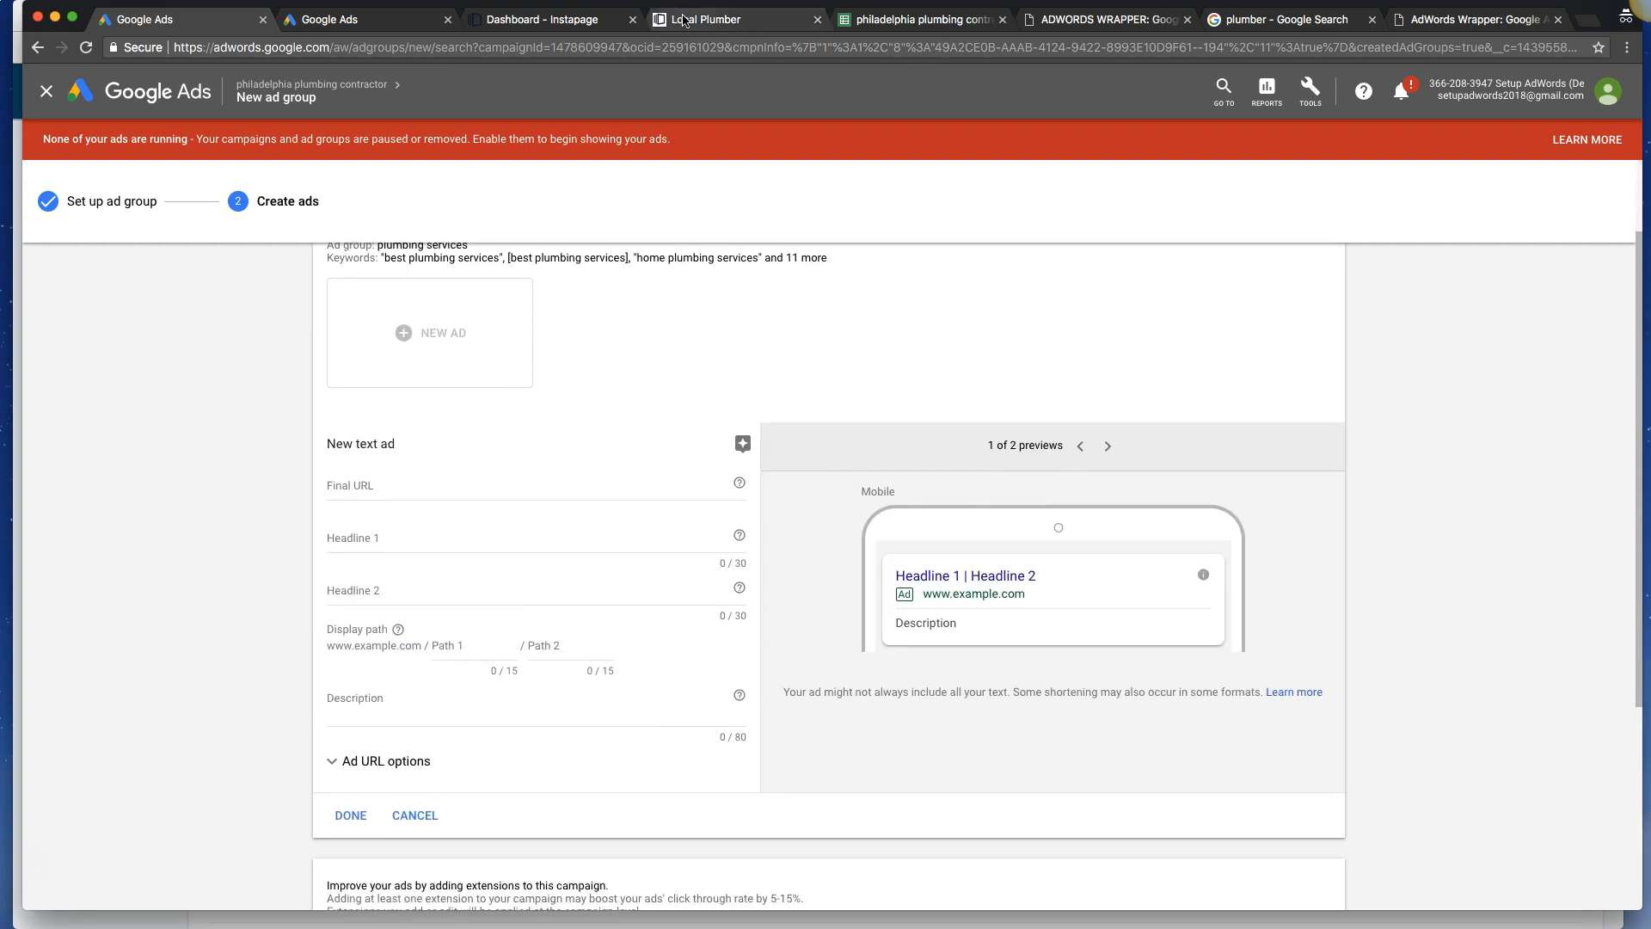
pyautogui.click(683, 19)
pyautogui.click(467, 49)
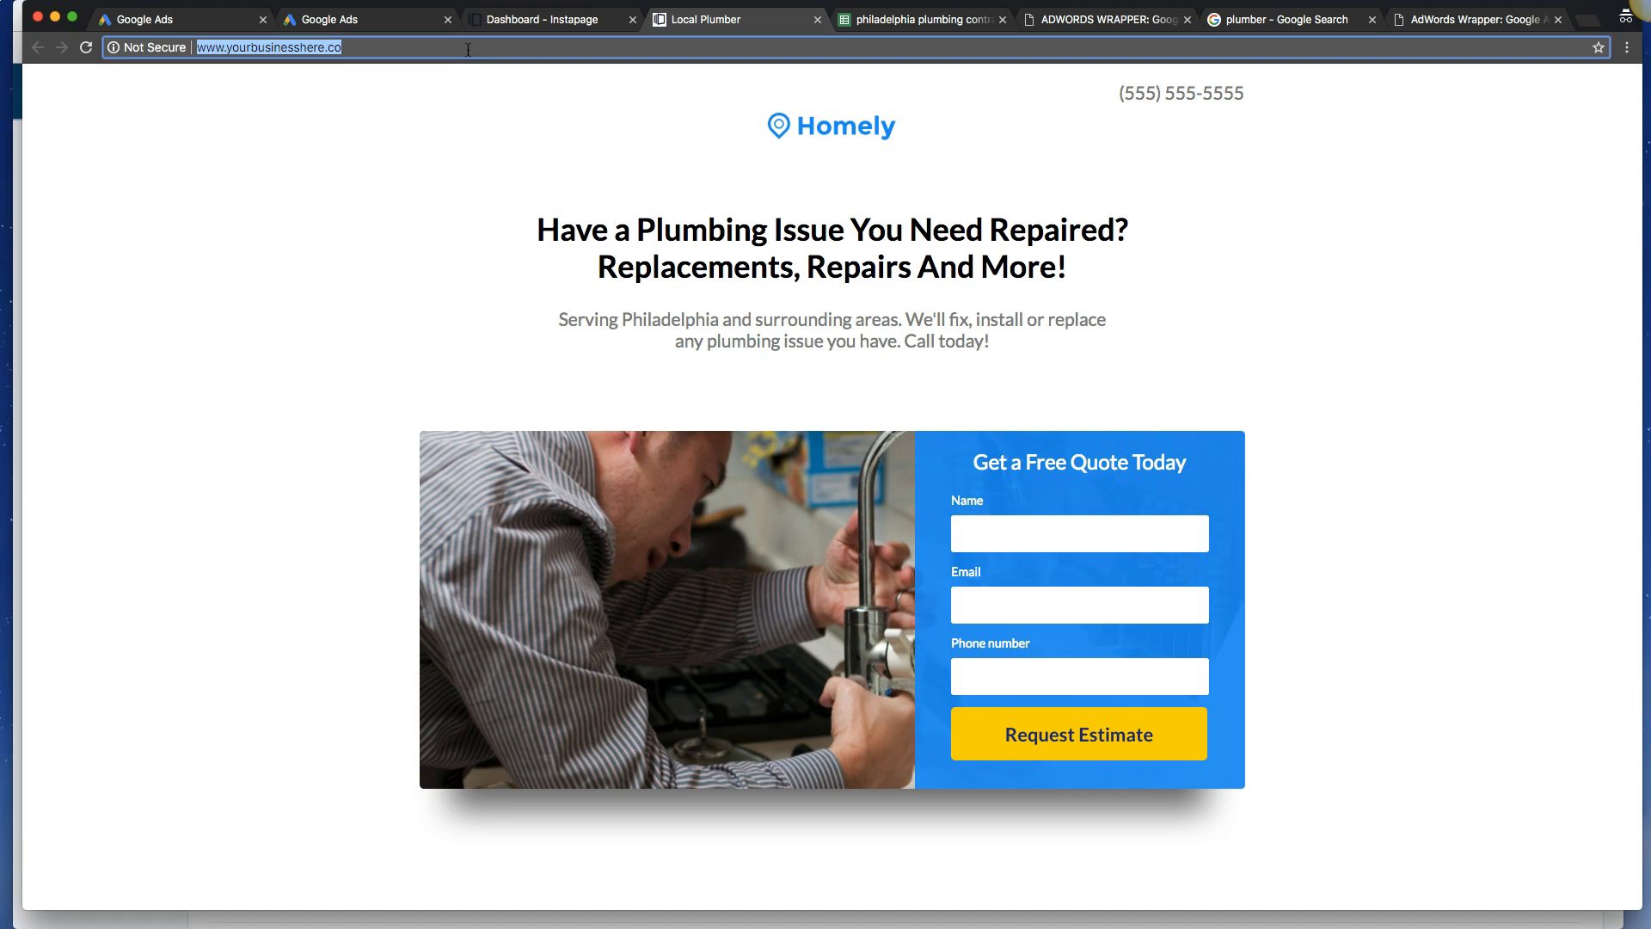
pyautogui.click(157, 19)
pyautogui.click(374, 489)
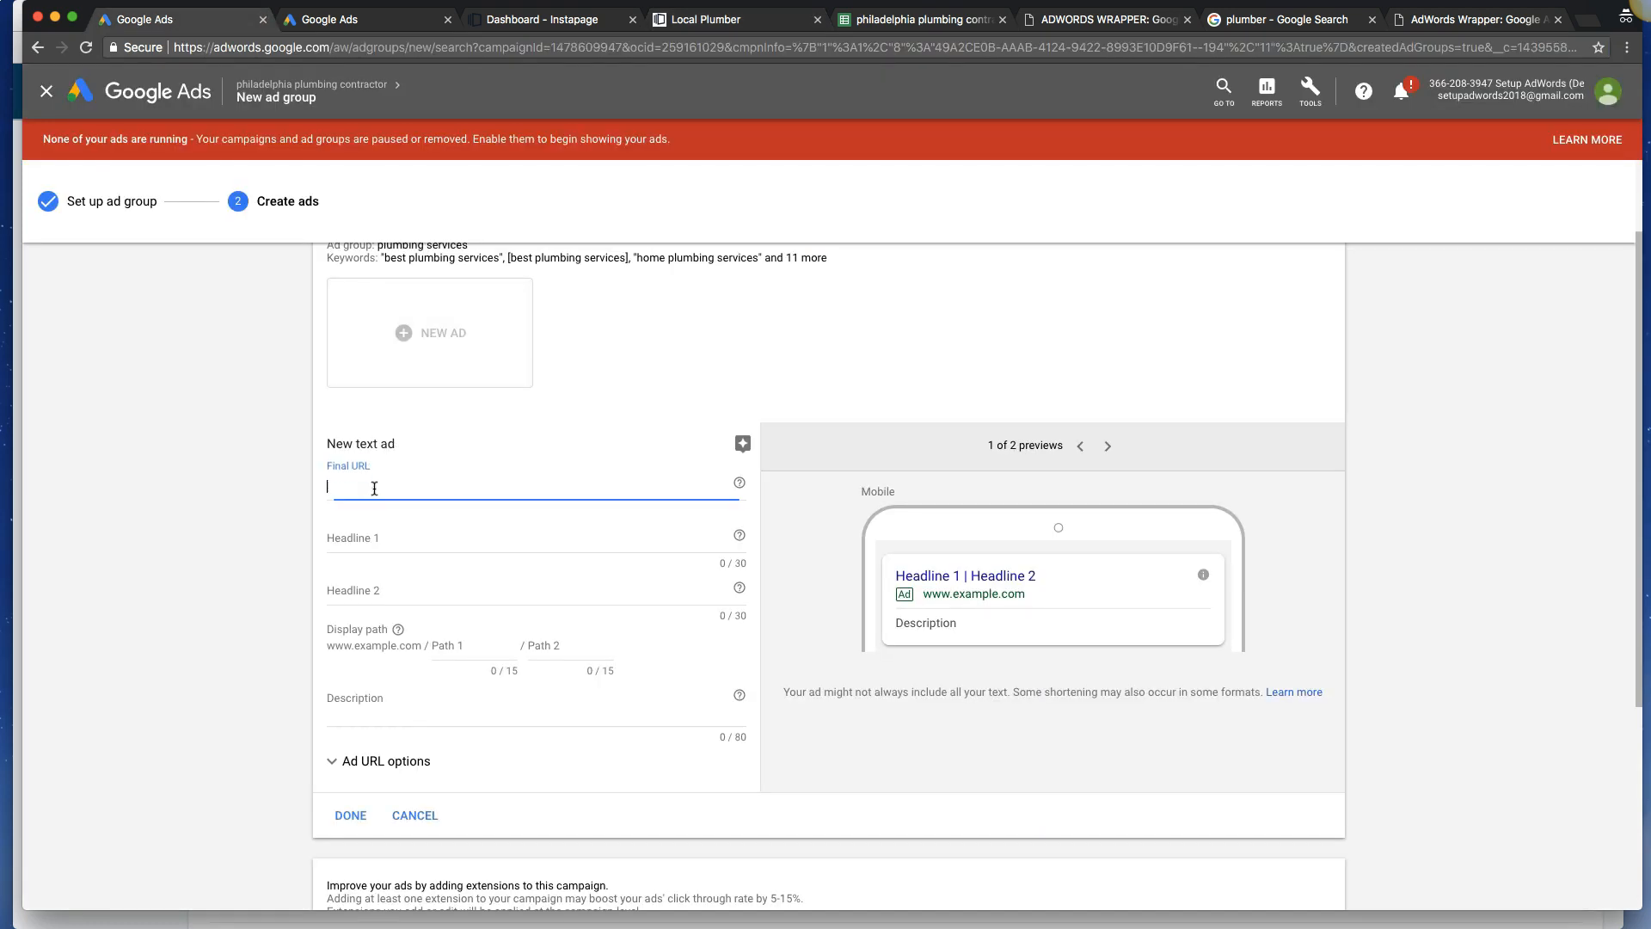
pyautogui.press('super+v')
# Set the ad's Headline 1 to "Local Plumbing Services" and Headline 2 to "We're Open - Call For a Quote".
pyautogui.click(361, 536)
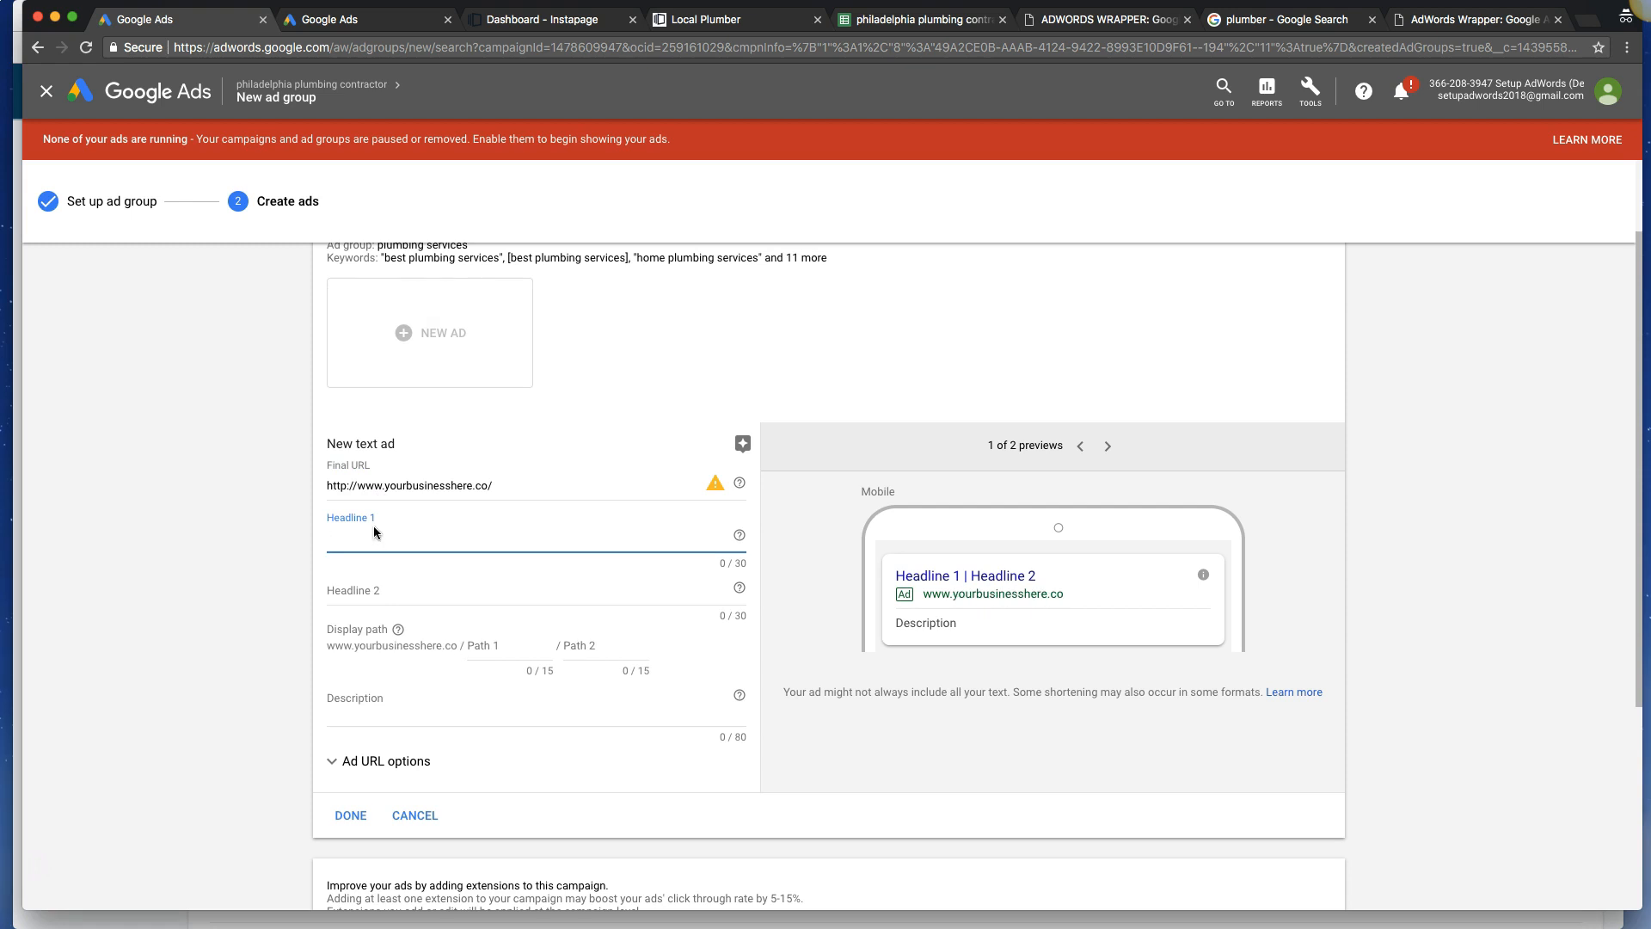
pyautogui.scroll(3, 237, 524)
pyautogui.scroll(-3, 237, 530)
pyautogui.write('Local Plumbing S')
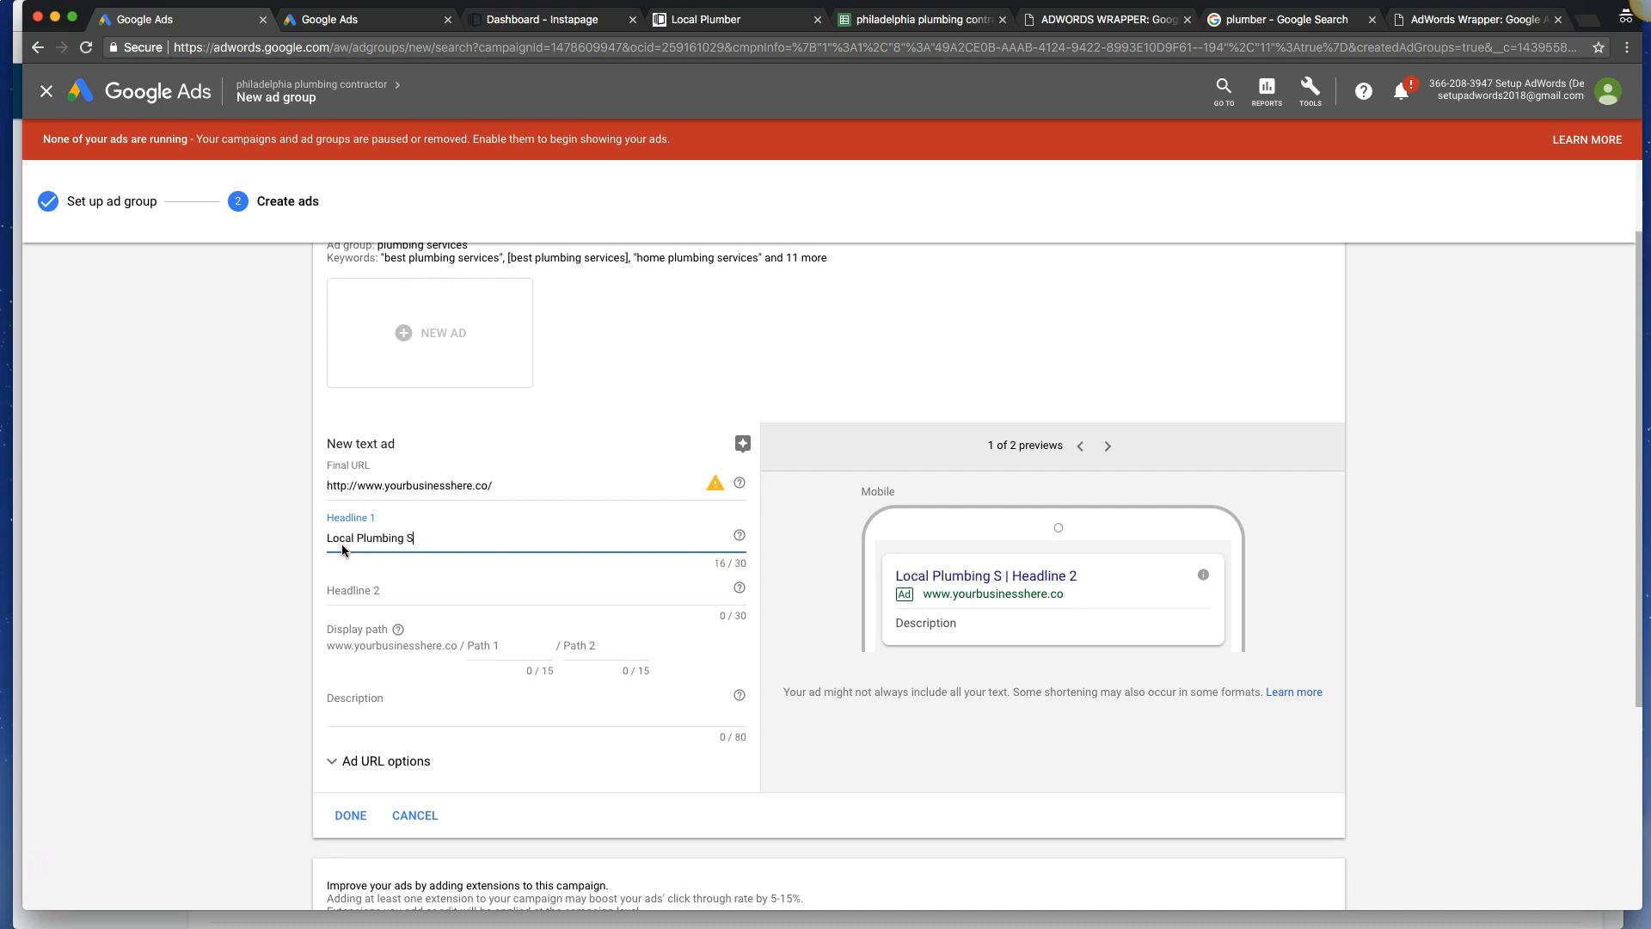
pyautogui.write('ervices')
pyautogui.click(389, 605)
pyautogui.write('W')
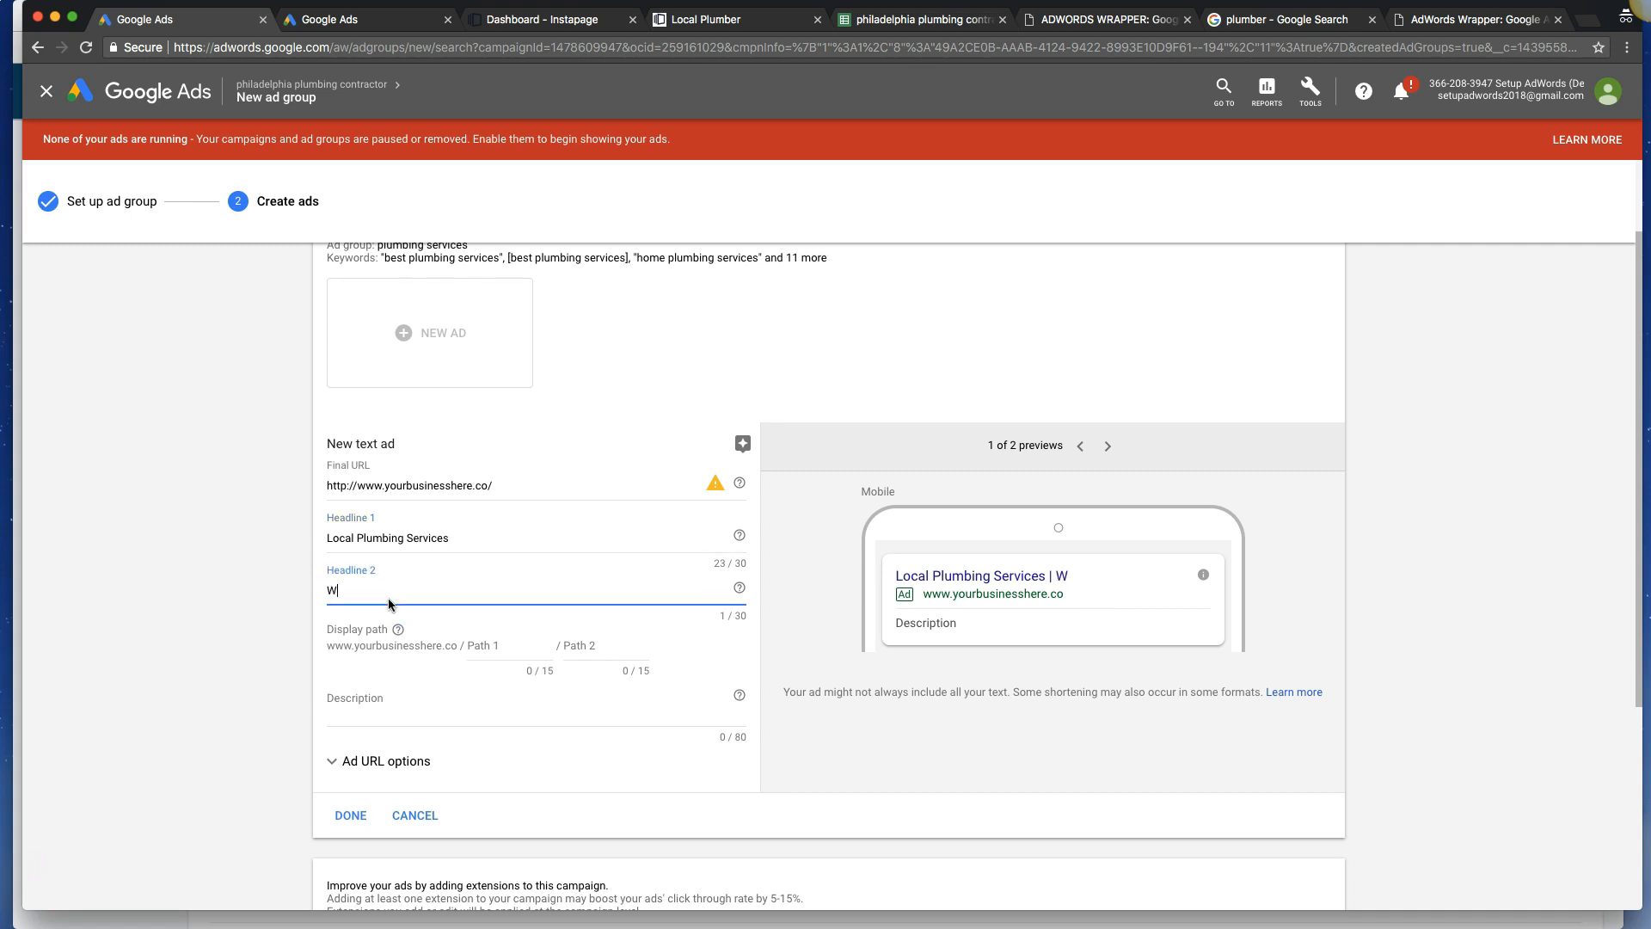
pyautogui.write("e're Open - Call For a Quote")
# Set the ad's display path to "Plumbing" followed by "Services".
pyautogui.click(499, 657)
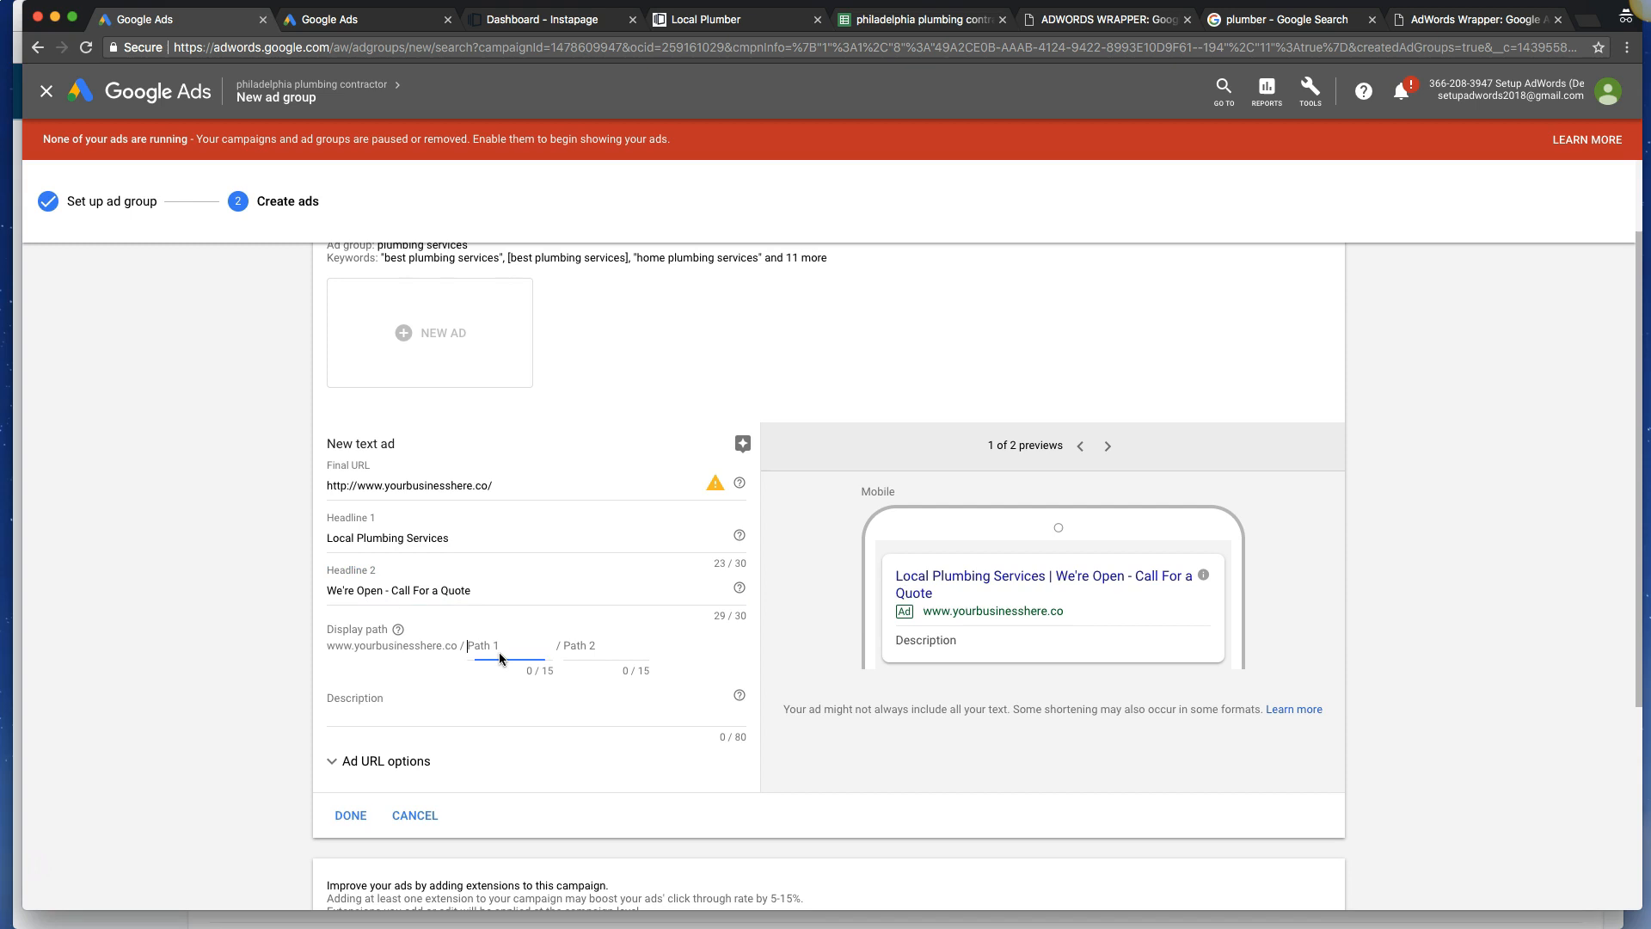
pyautogui.write('Plumbing')
pyautogui.click(592, 645)
pyautogui.write('Services')
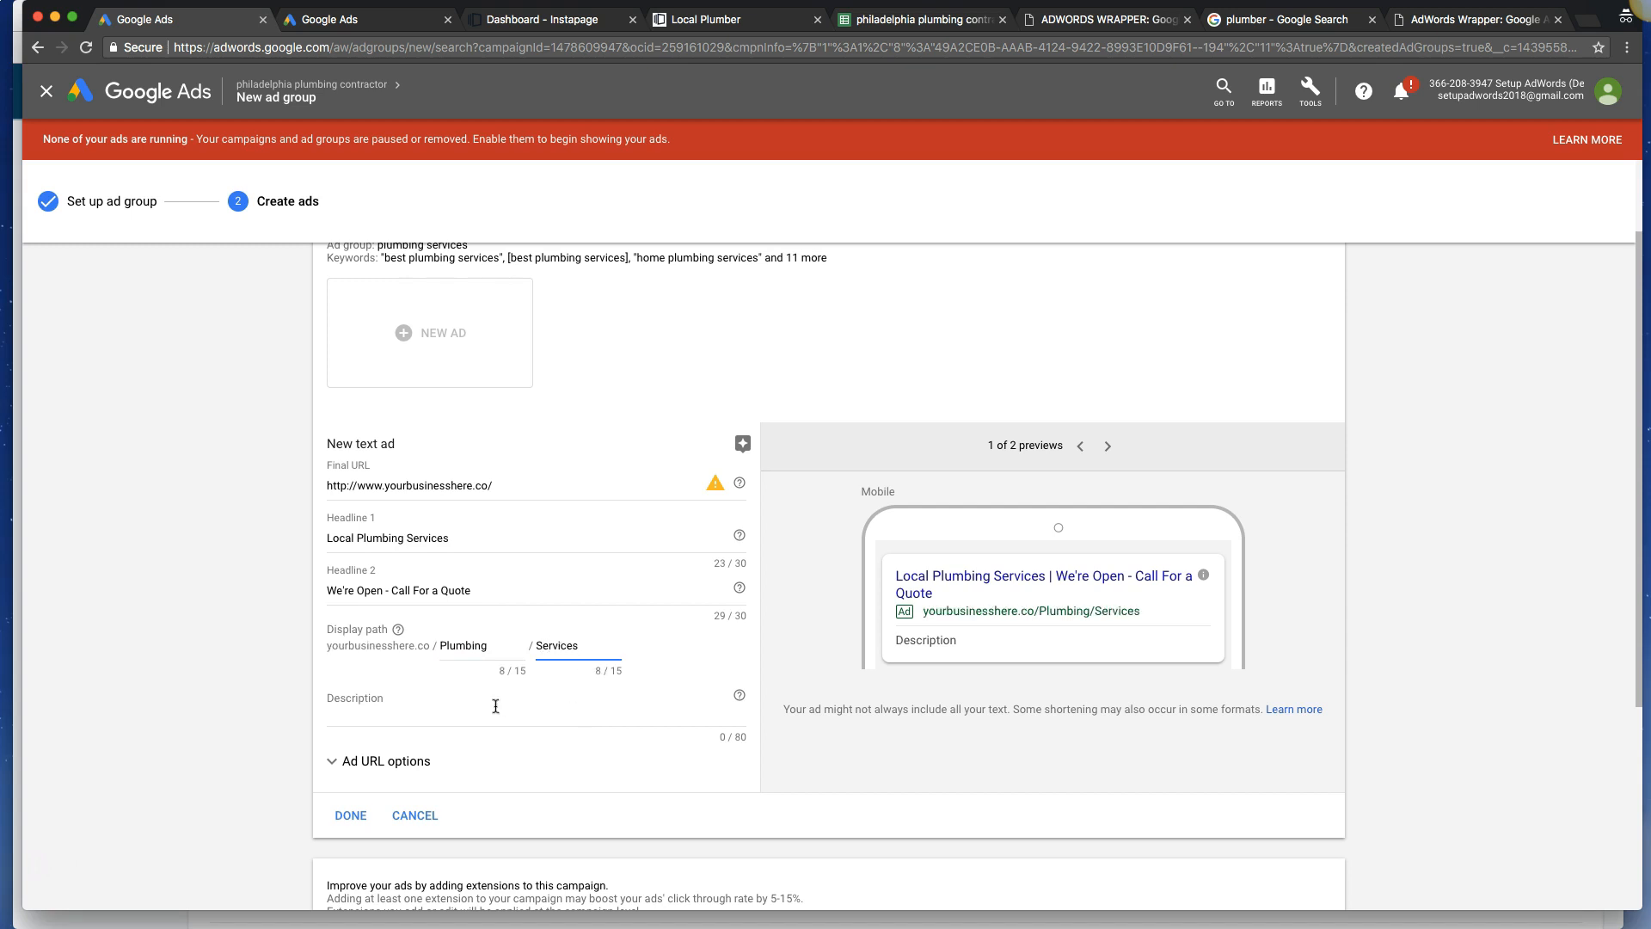
# Set the ad's description to "Have a Plumbing Issue? Clogs, Leaks, Burst Pipes, We Can Fix Anything. Call Now." and finish the ad.
pyautogui.click(444, 712)
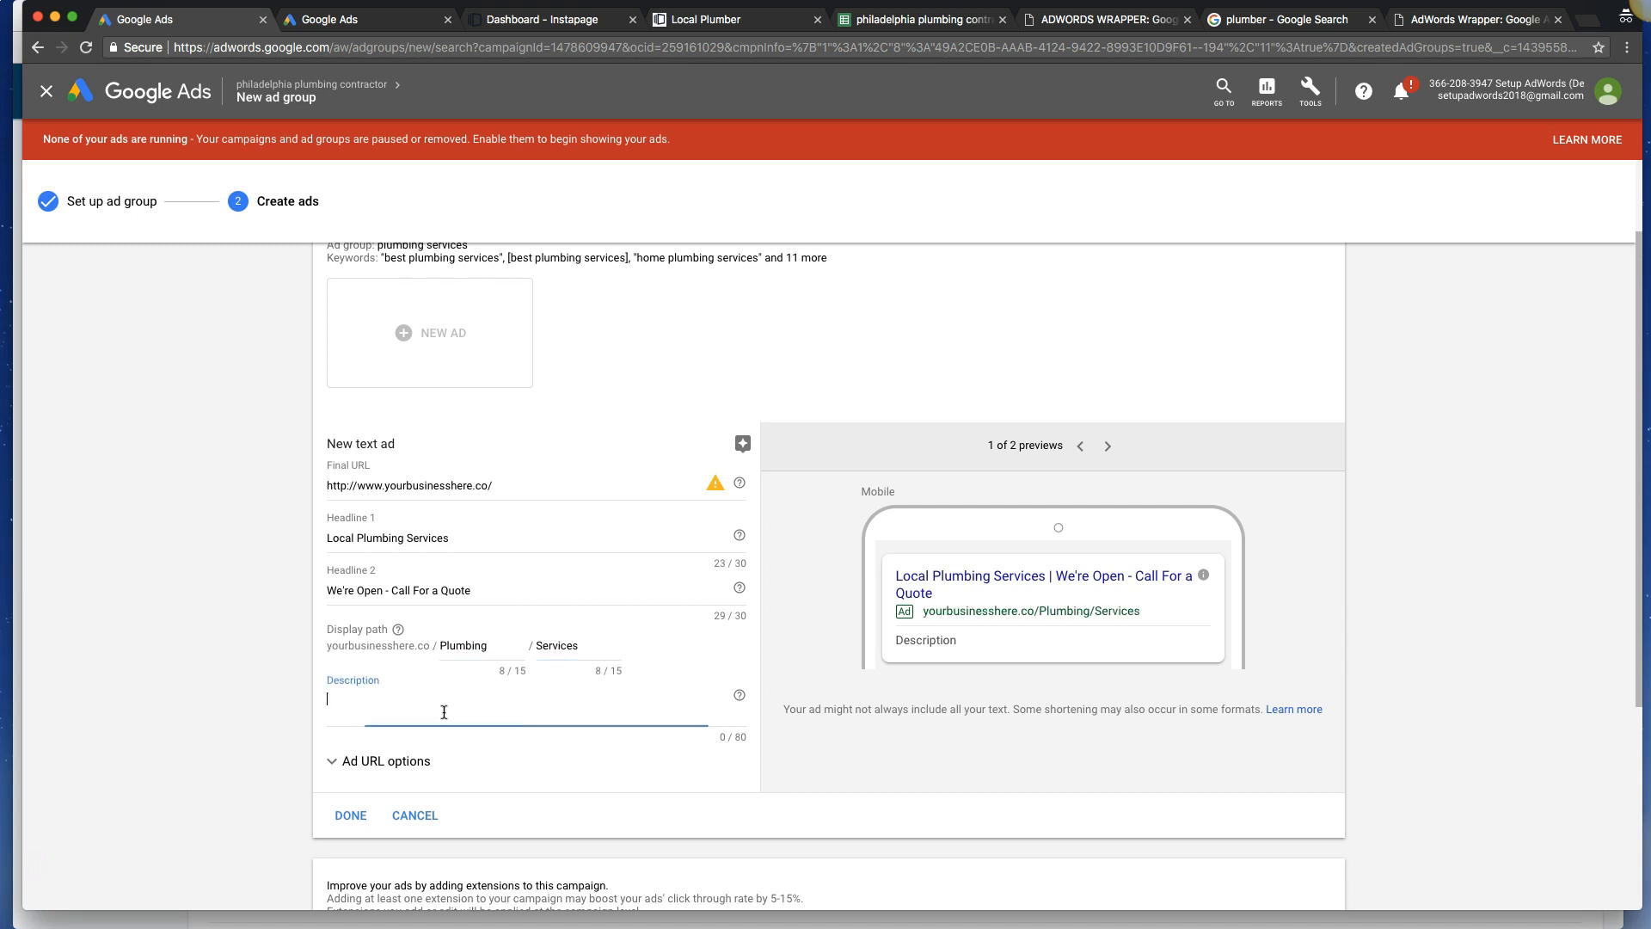
pyautogui.write('Have a Plumbing Issue? Clogs, Lea')
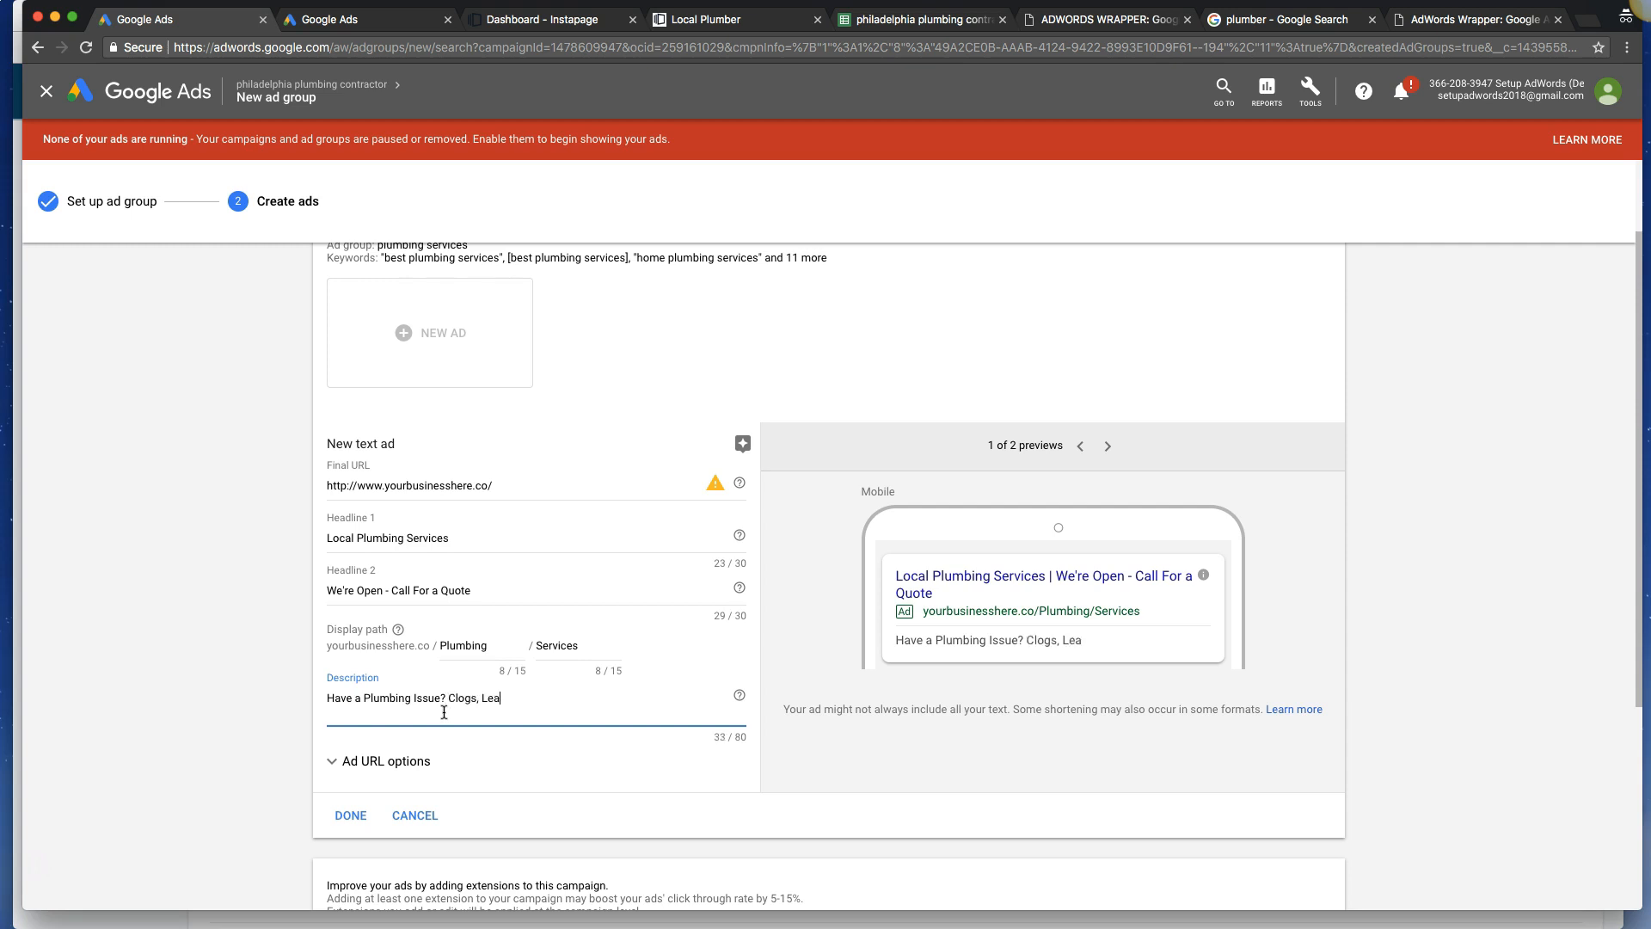
pyautogui.write('Burst Pipes, We Can')
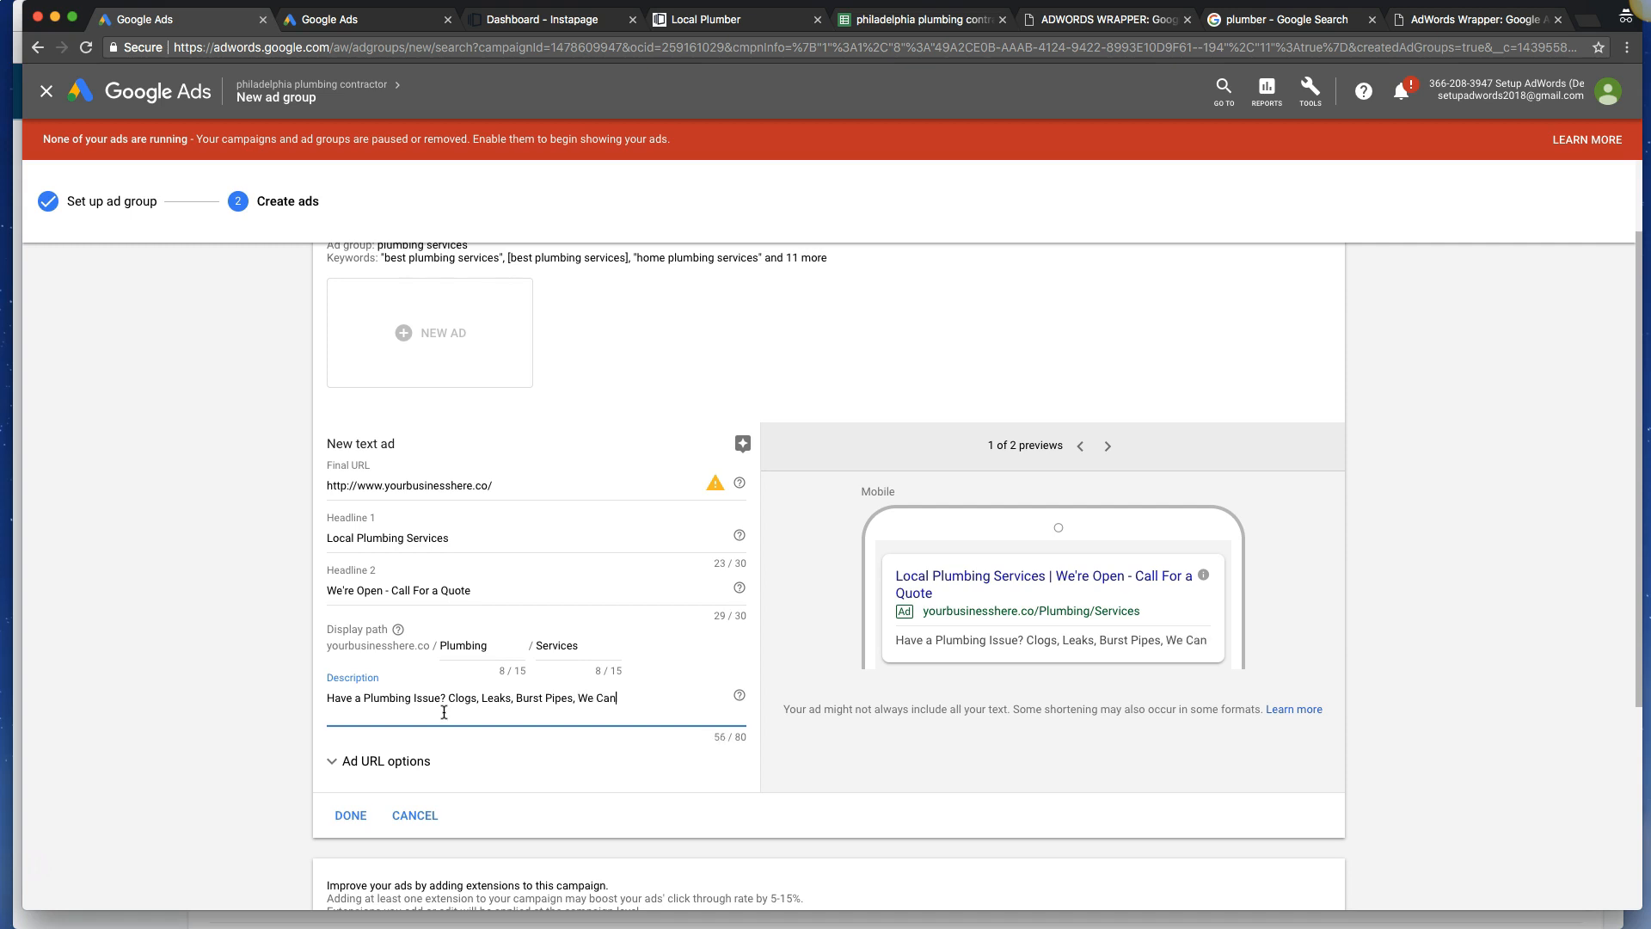
pyautogui.write(' Fix Anything')
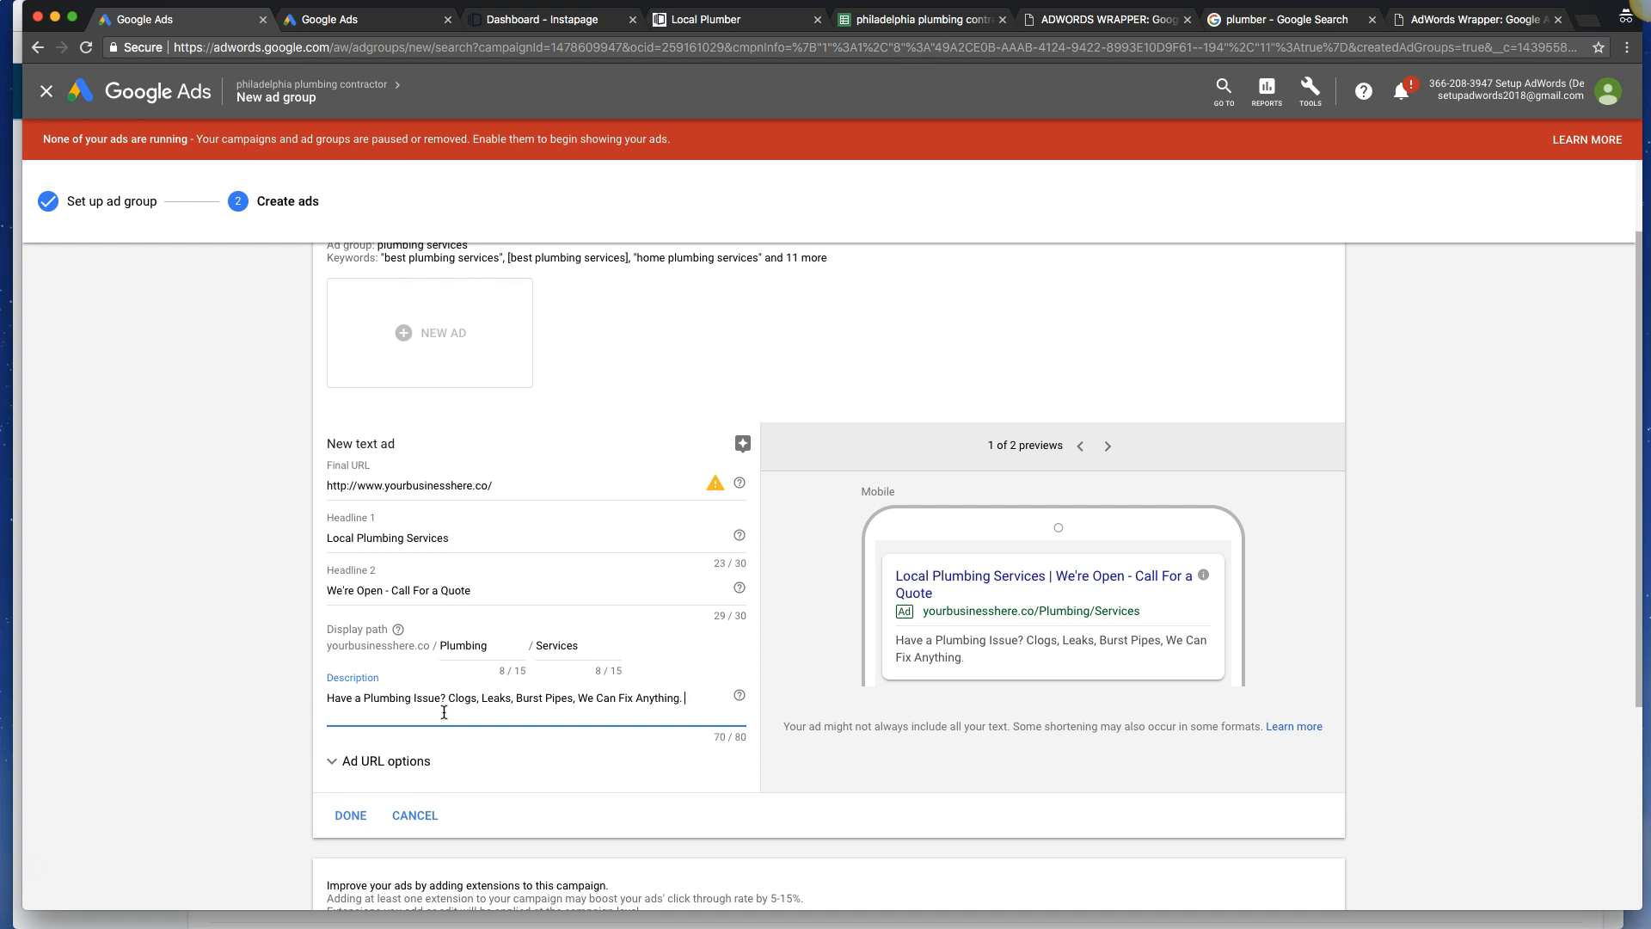
pyautogui.write('. Call Now.')
pyautogui.moveTo(357, 537); pyautogui.dragTo(453, 539)
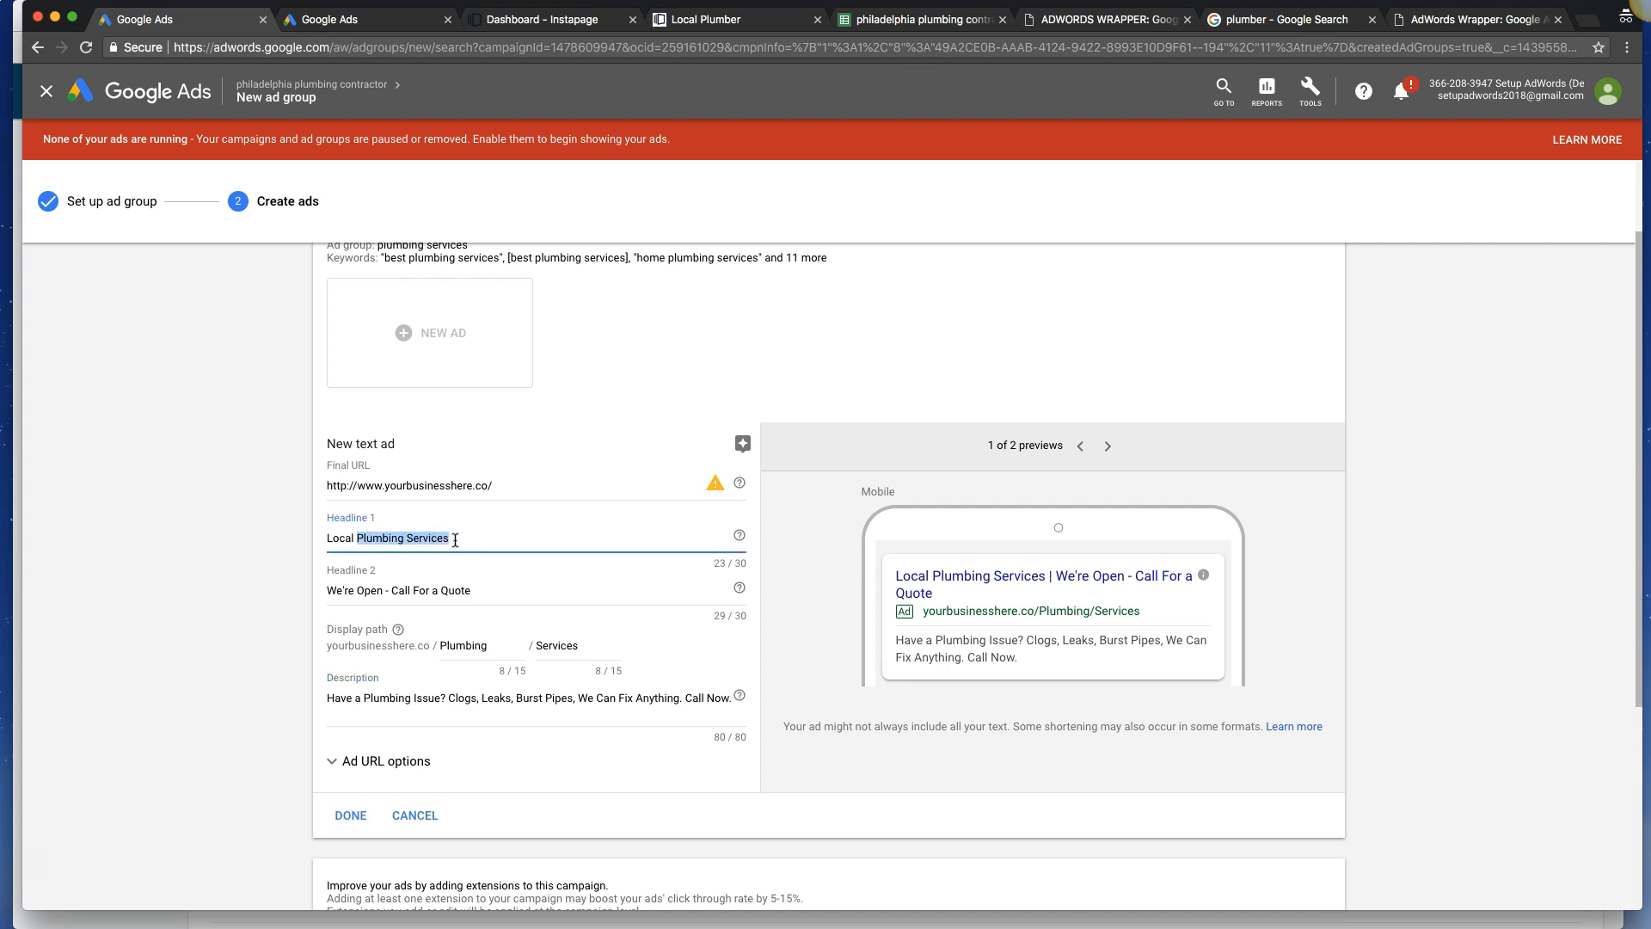
pyautogui.scroll(1, 487, 713)
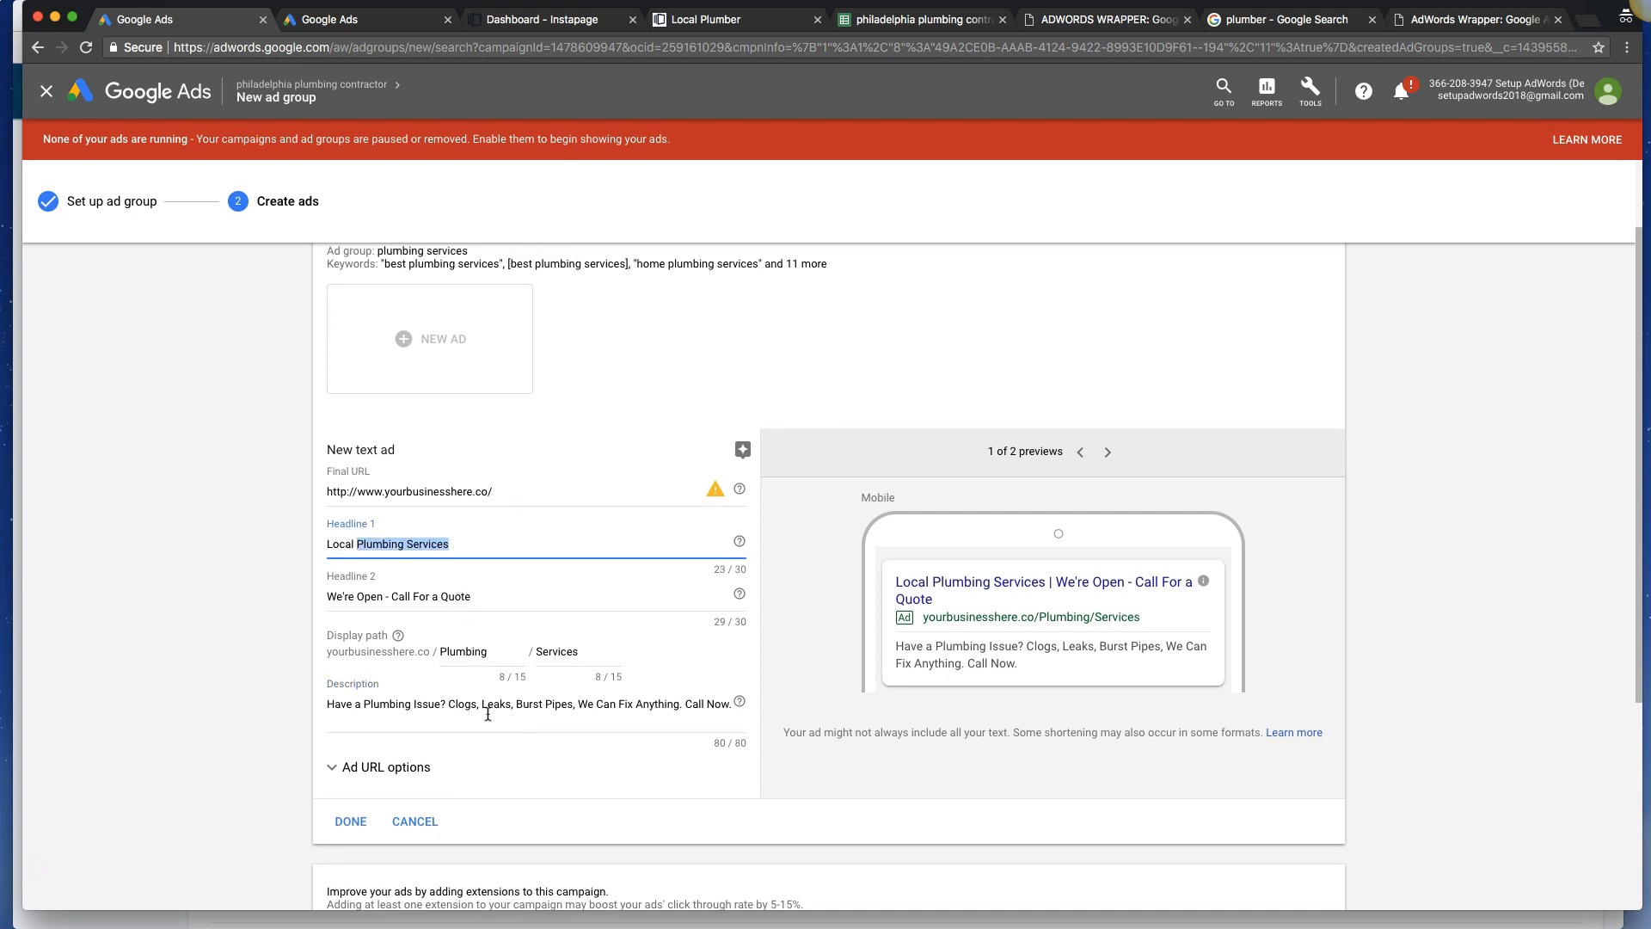
pyautogui.click(361, 822)
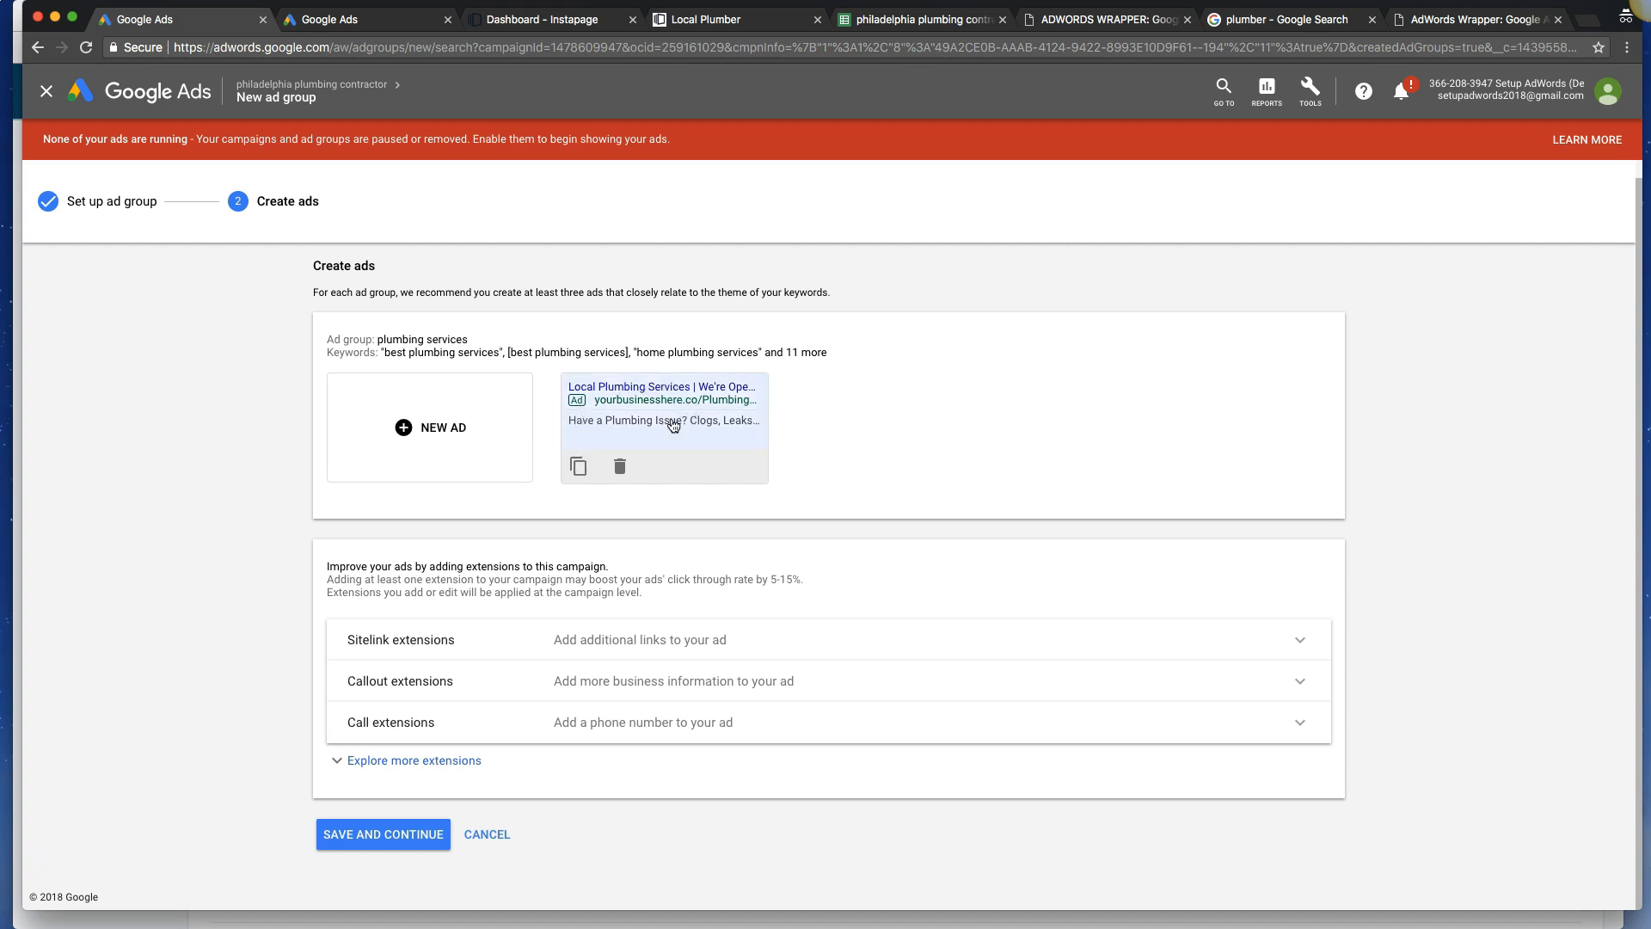
# Duplicate the Local Plumbing Services ad and change the copy's Headline 1 to "Philadelphia Plumbing Services".
pyautogui.click(579, 466)
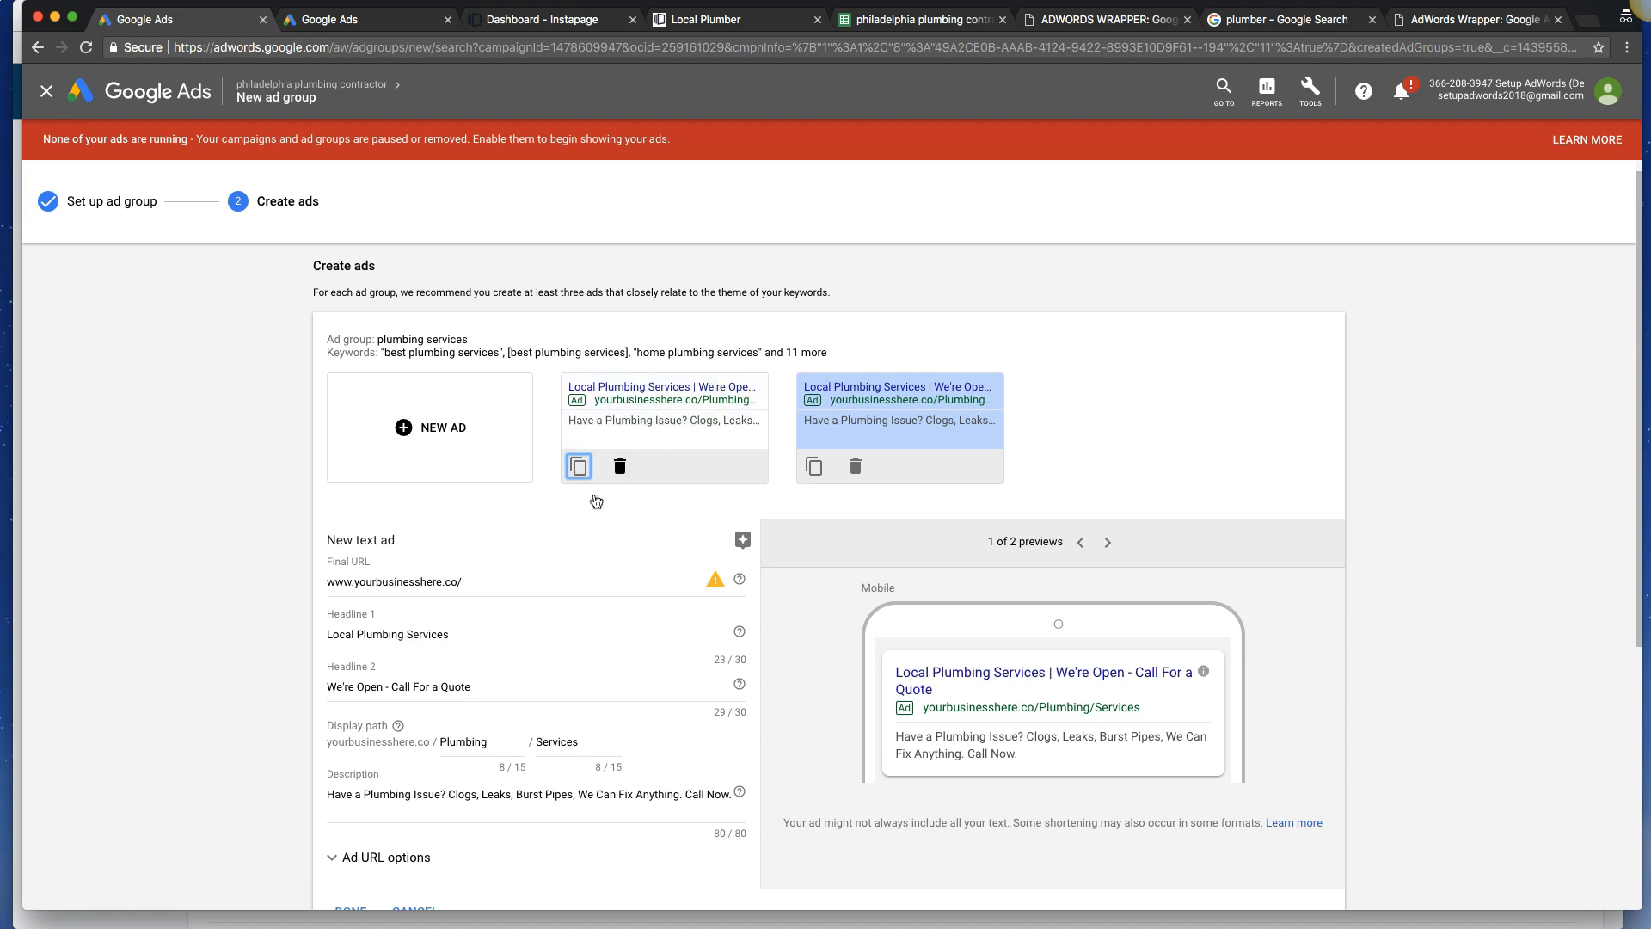
pyautogui.scroll(-1, 405, 638)
pyautogui.scroll(-2, 405, 637)
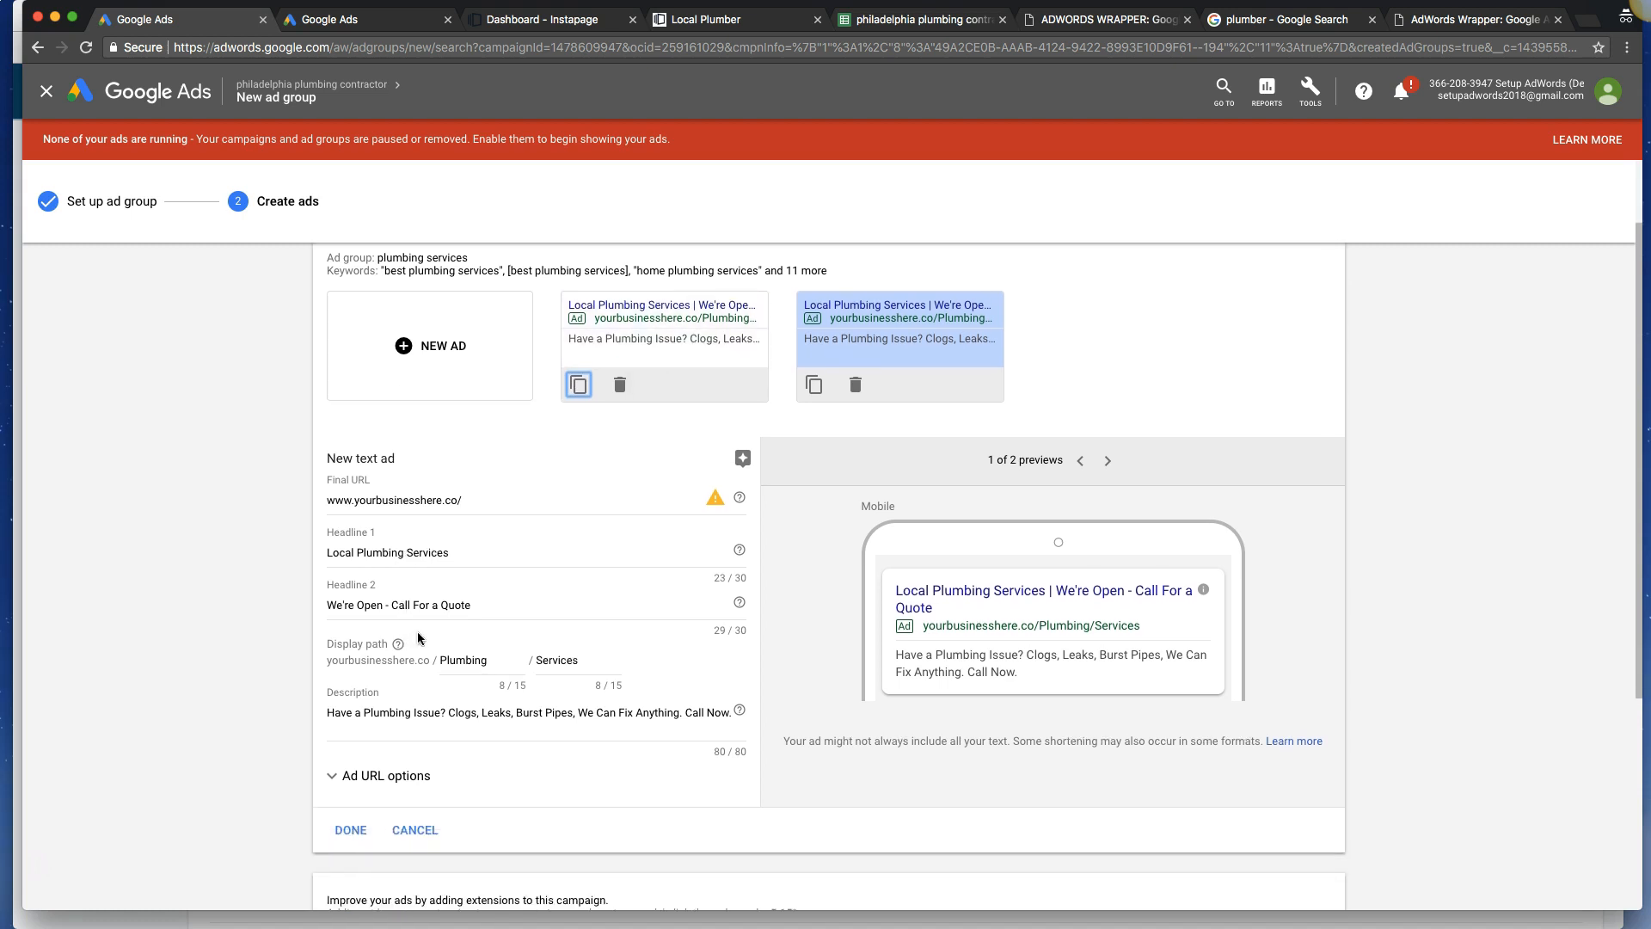
pyautogui.click(398, 555)
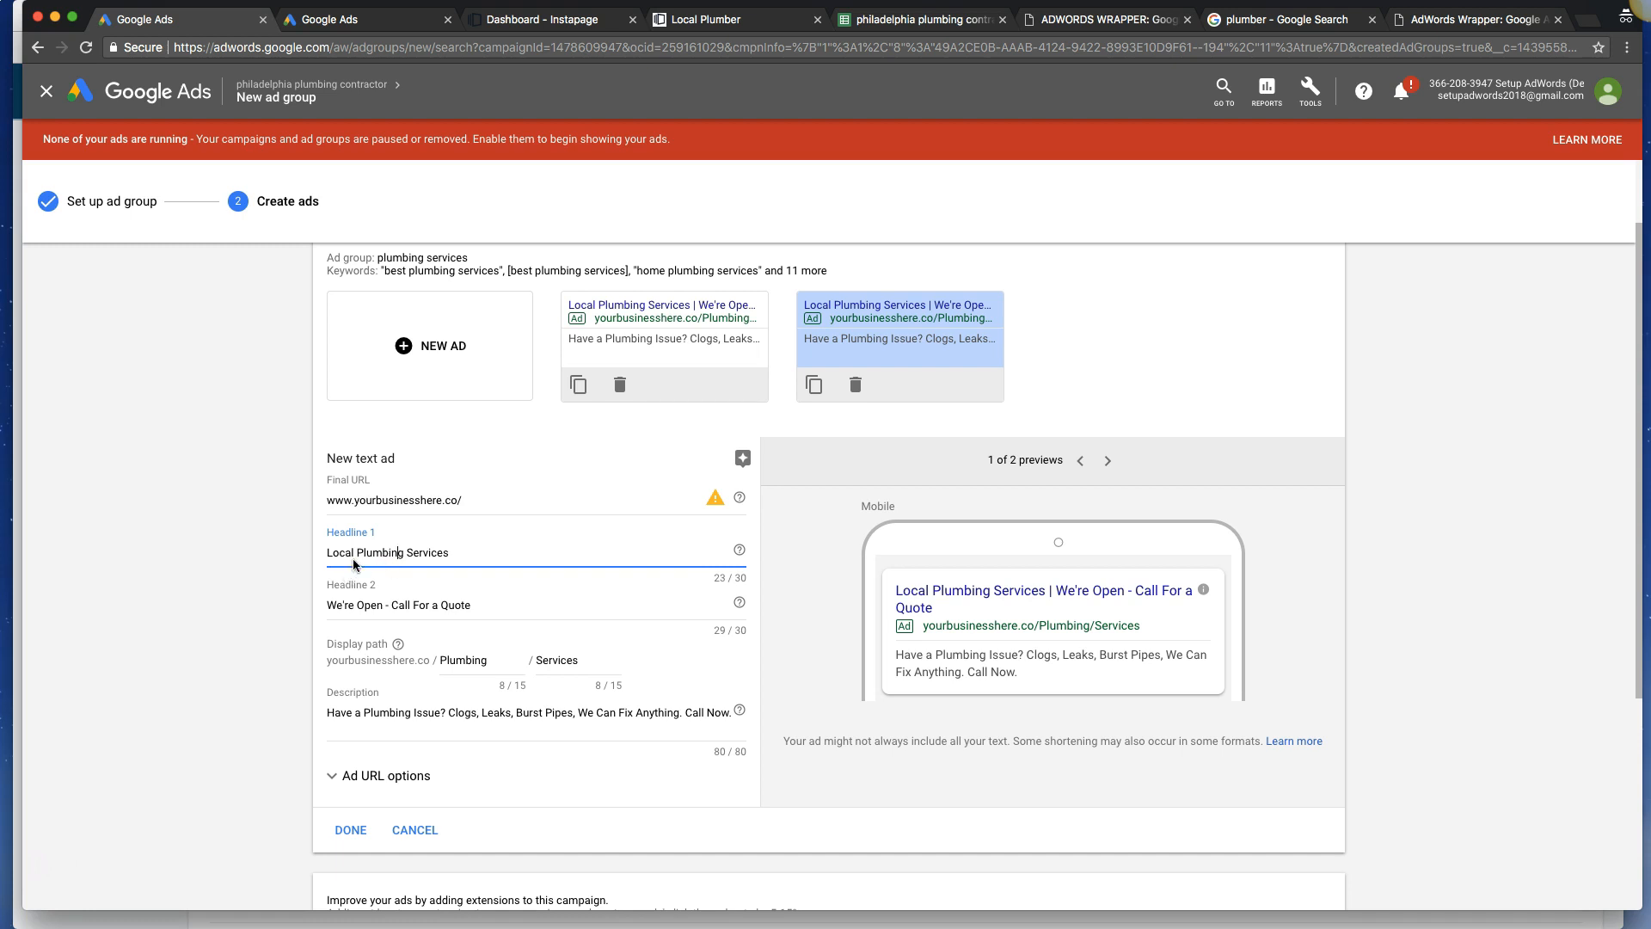
pyautogui.click(359, 552)
pyautogui.press('BackSpace')
pyautogui.press('BackSpace')
pyautogui.press('BackSpace')
pyautogui.press('BackSpace')
pyautogui.press('BackSpace')
pyautogui.press('BackSpace')
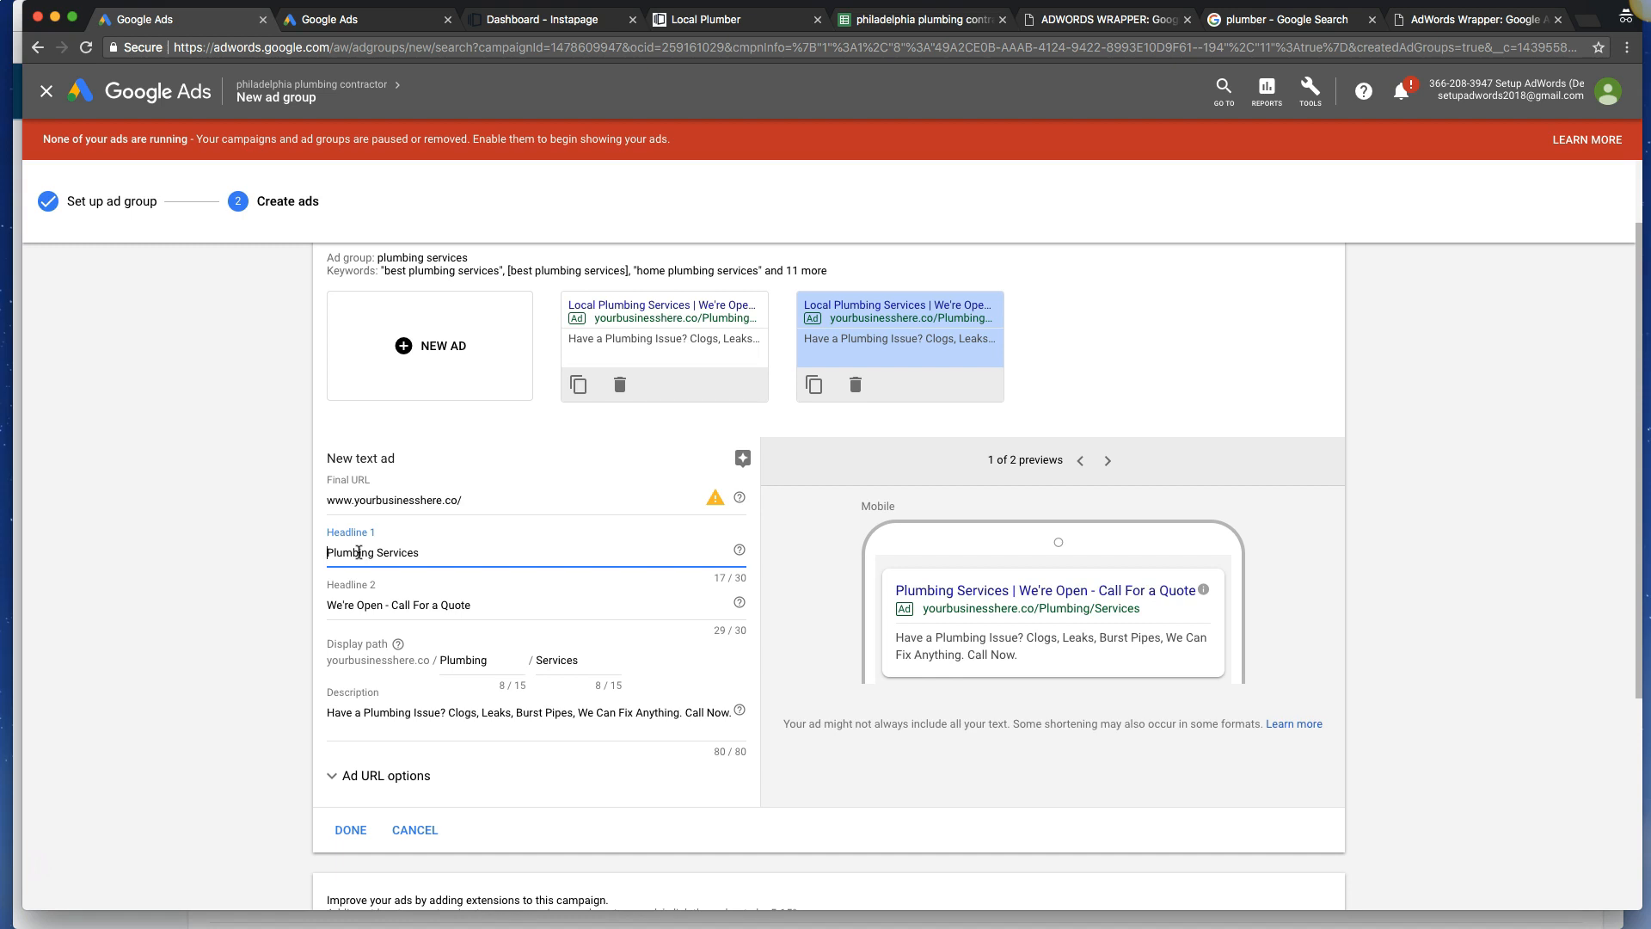
pyautogui.write('Philadelphia')
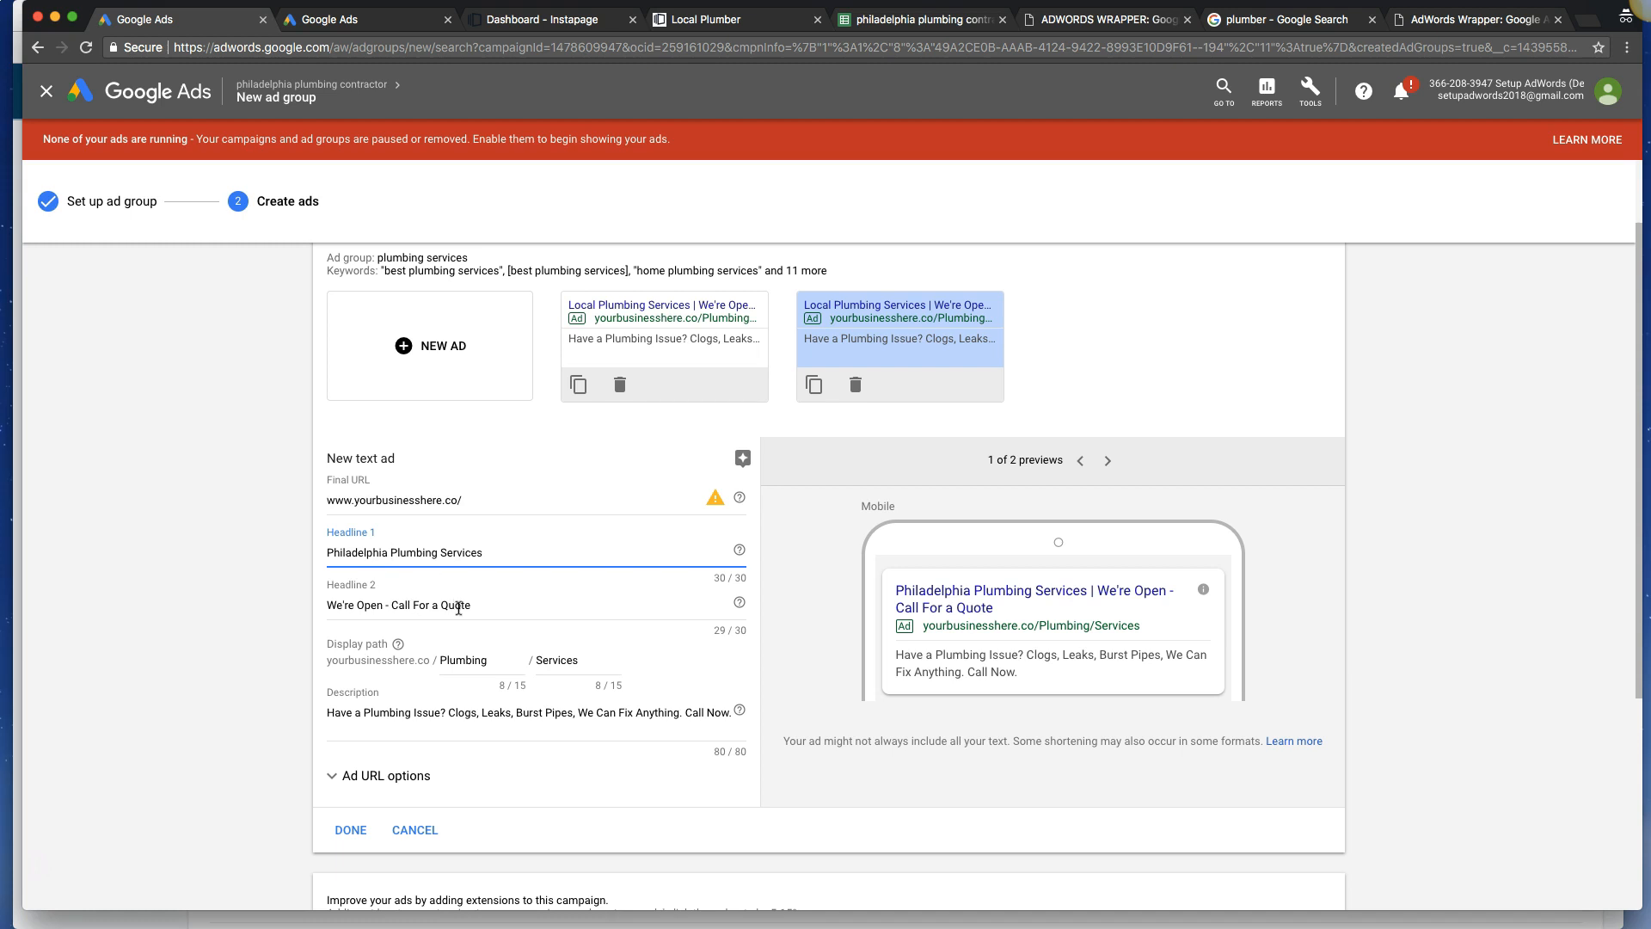
# Change the duplicated ad's Headline 2 to "We're Open - Get a Free Quote".
pyautogui.moveTo(470, 605); pyautogui.dragTo(392, 605)
pyautogui.write('Get')
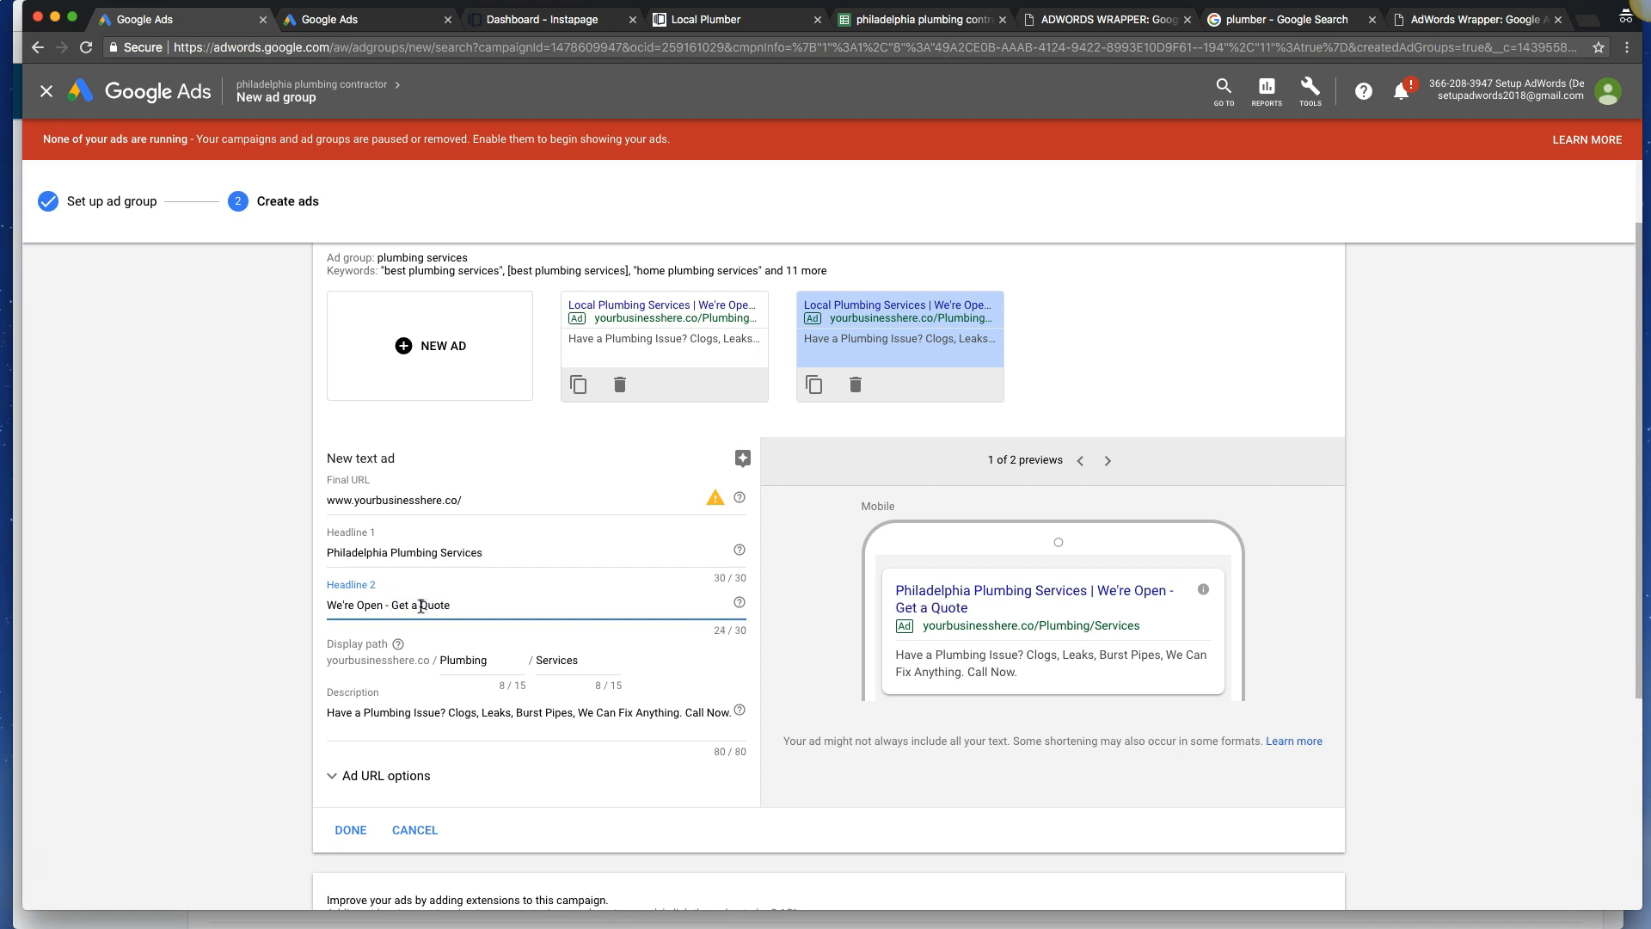
pyautogui.click(421, 604)
pyautogui.write('Free')
# Change the description to "Clogs, Leaks, Burst Pipes, We Can Fix Anything. Call to Schedule a Free Estimate" and finish the second ad.
pyautogui.click(447, 713)
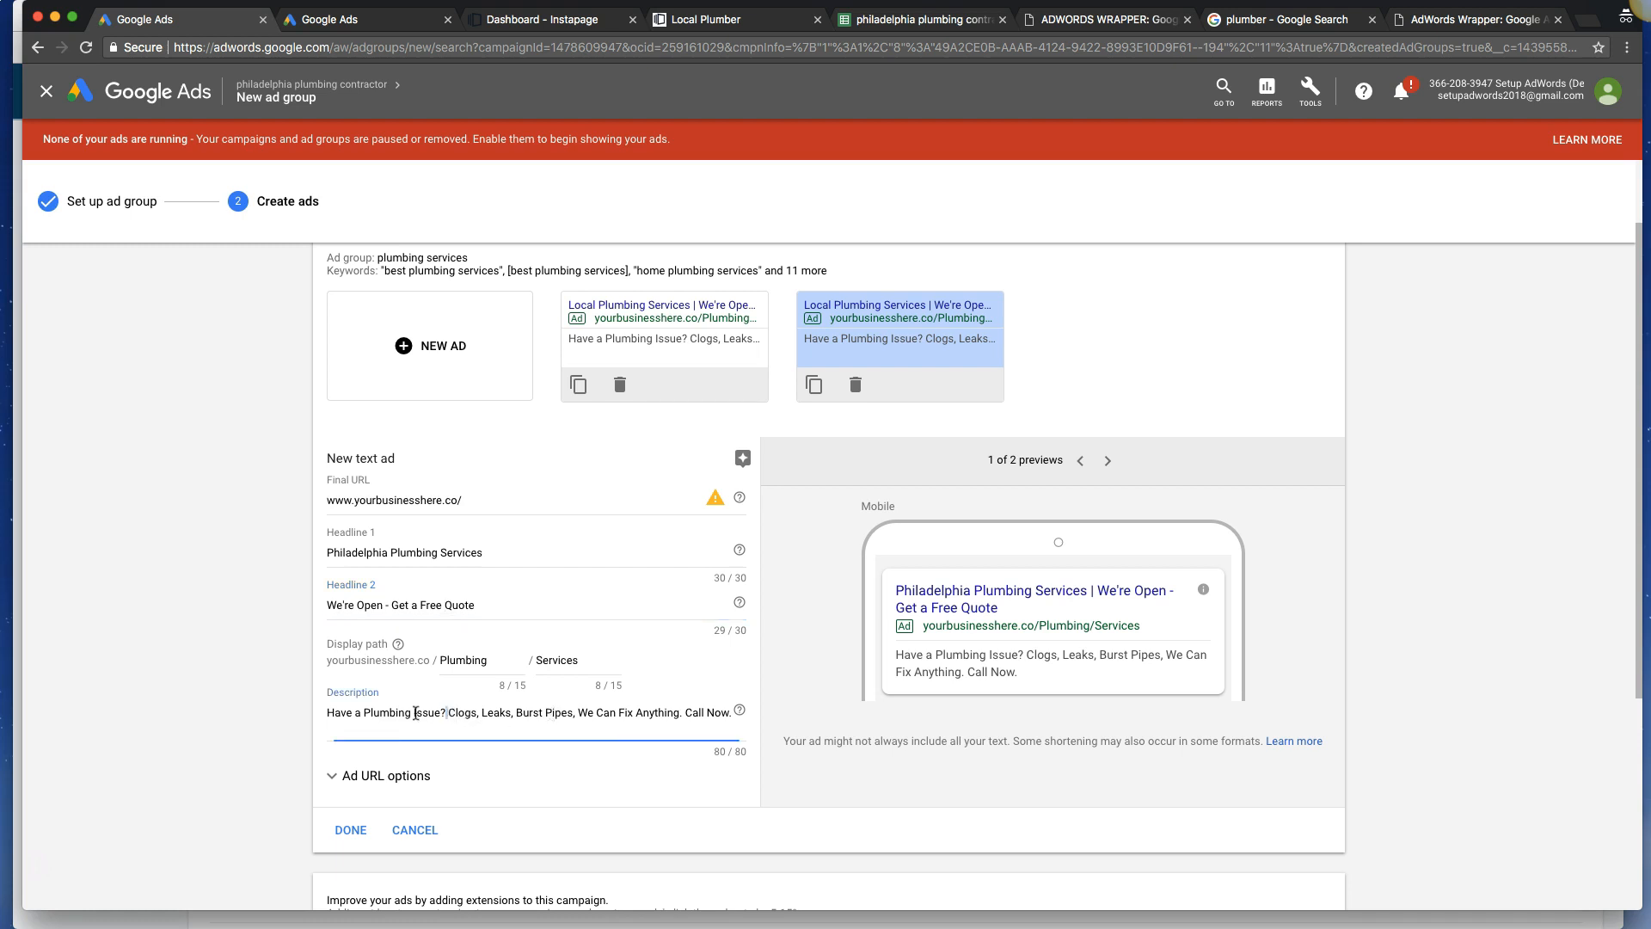
pyautogui.moveTo(415, 713); pyautogui.dragTo(326, 718)
pyautogui.press('BackSpace')
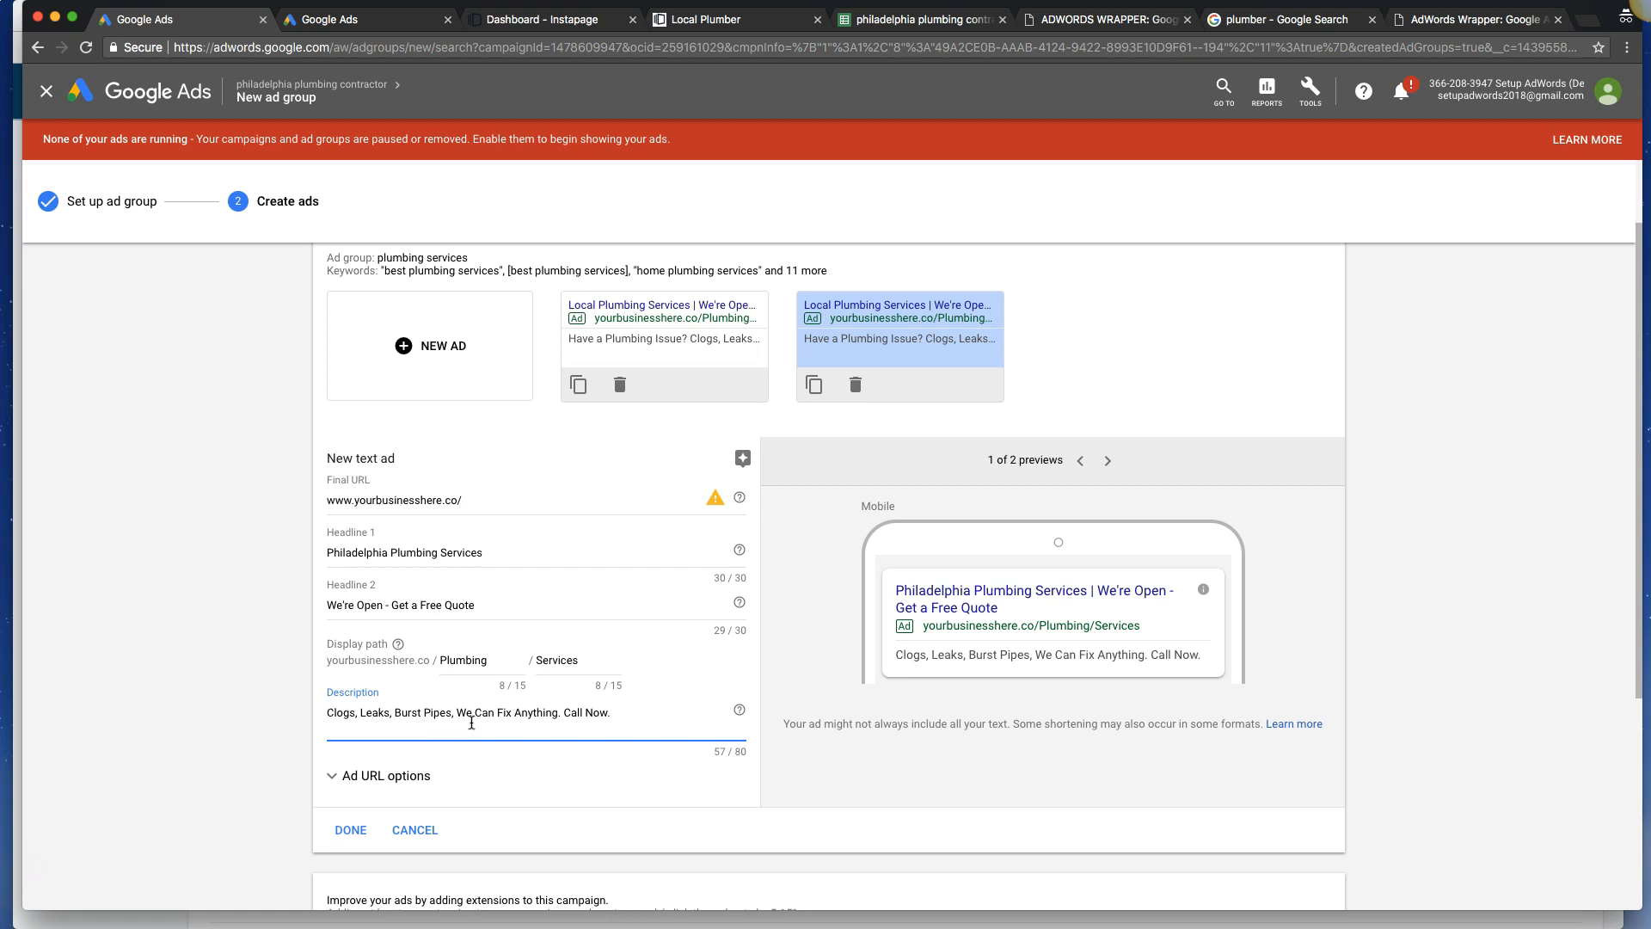
pyautogui.moveTo(611, 714); pyautogui.dragTo(588, 715)
pyautogui.write('Fix Anything. Call to Schedule a Free Repair')
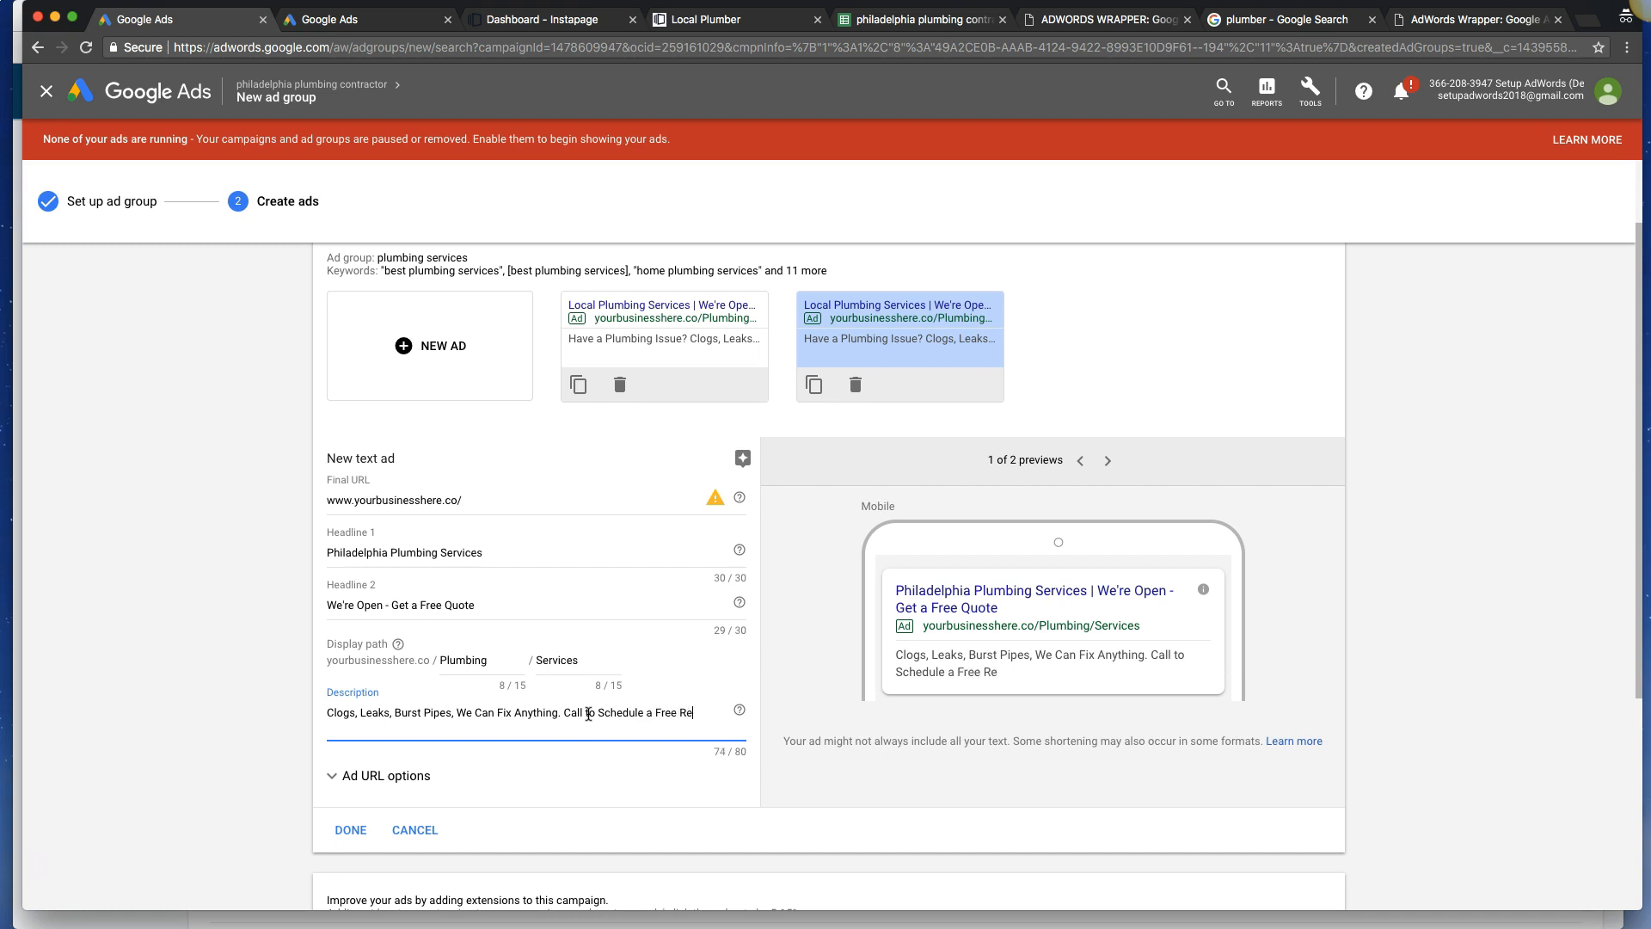
pyautogui.press('BackSpace')
pyautogui.press('BackSpace')
pyautogui.press('BackSpace')
pyautogui.press('BackSpace')
pyautogui.press('BackSpace')
pyautogui.press('BackSpace')
pyautogui.press('BackSpace')
pyautogui.write('Estimate')
pyautogui.click(351, 831)
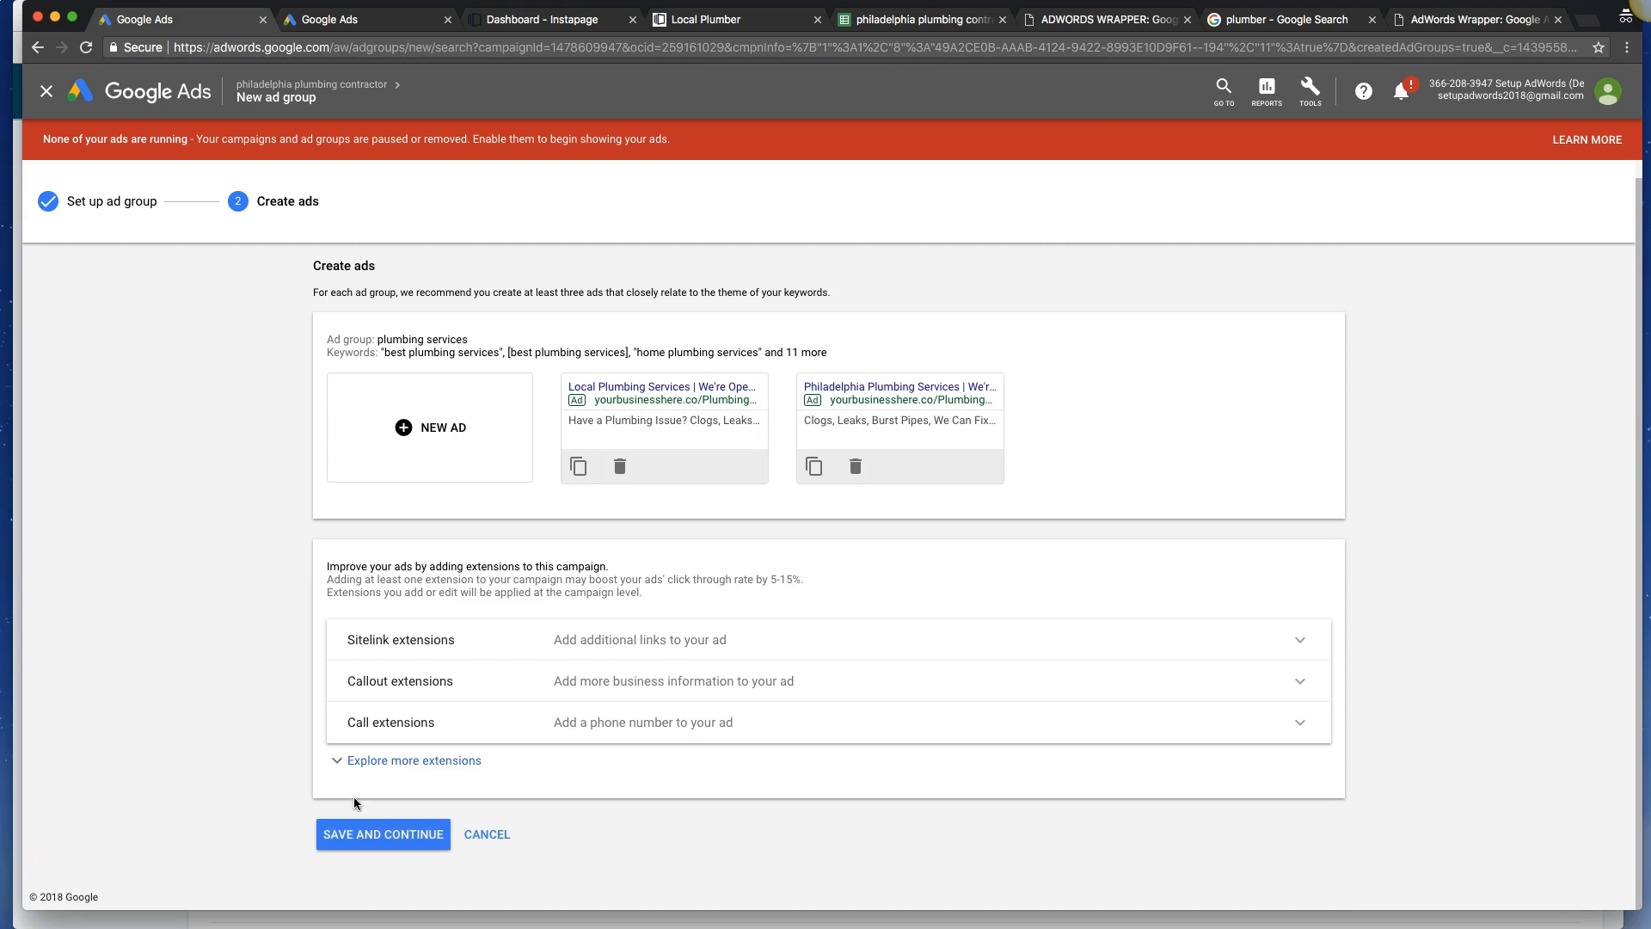
# Duplicate the Local Plumbing Services ad again and replace the new copy's Headline 1 with "Need a Plumber ASAP?".
pyautogui.click(577, 466)
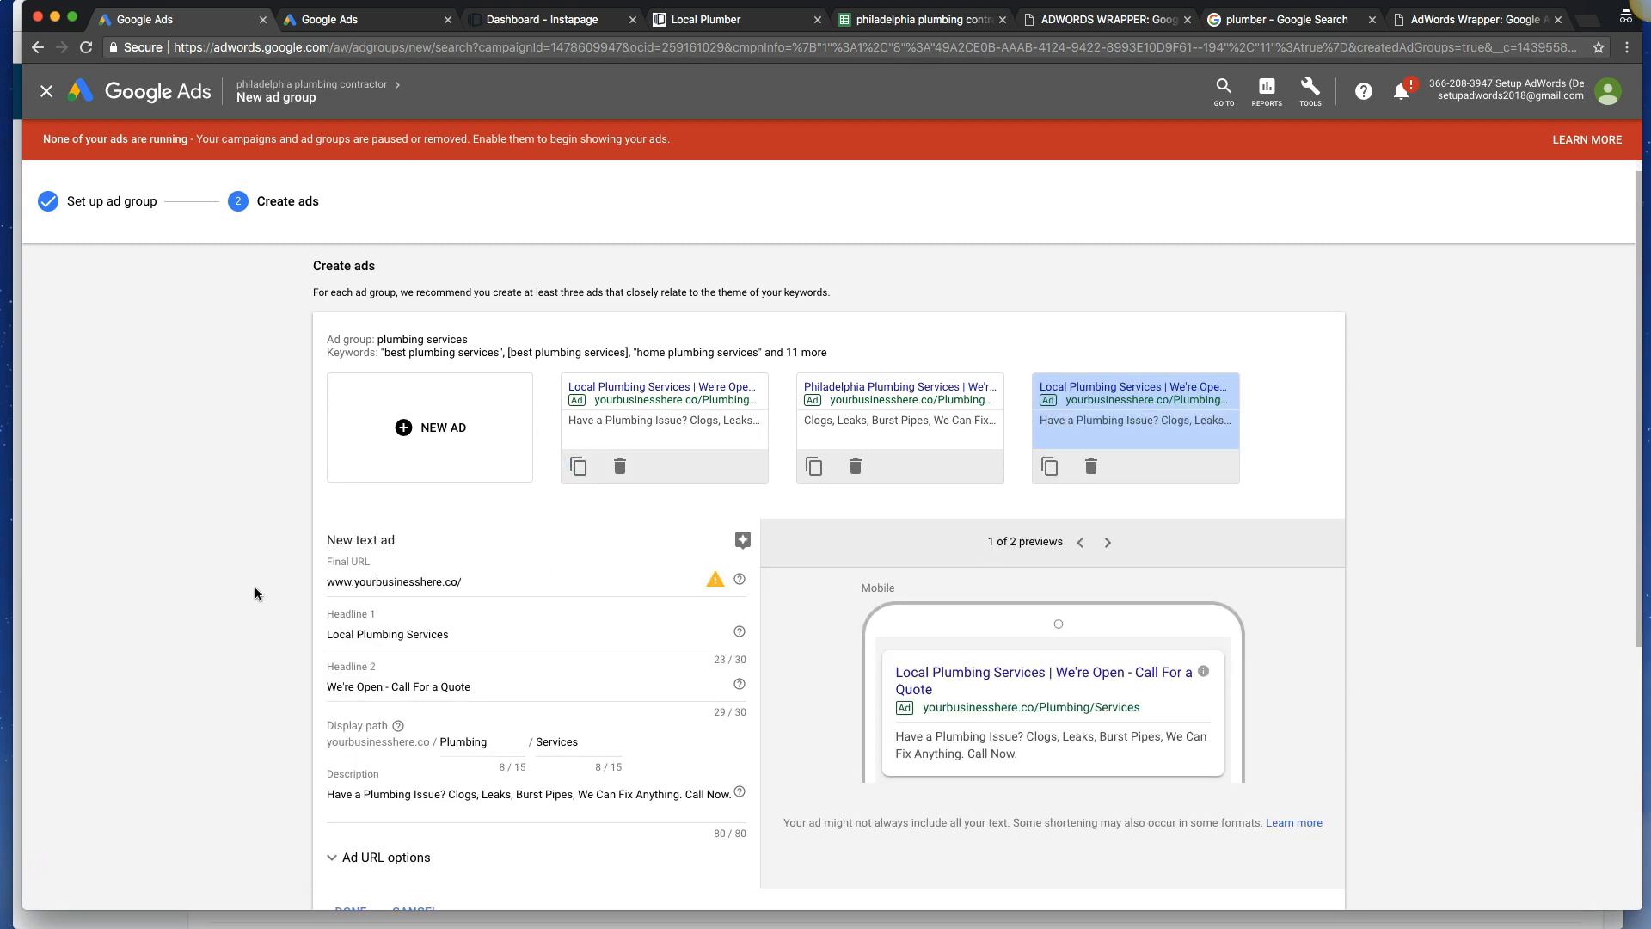
pyautogui.scroll(-3, 270, 578)
pyautogui.click(358, 512)
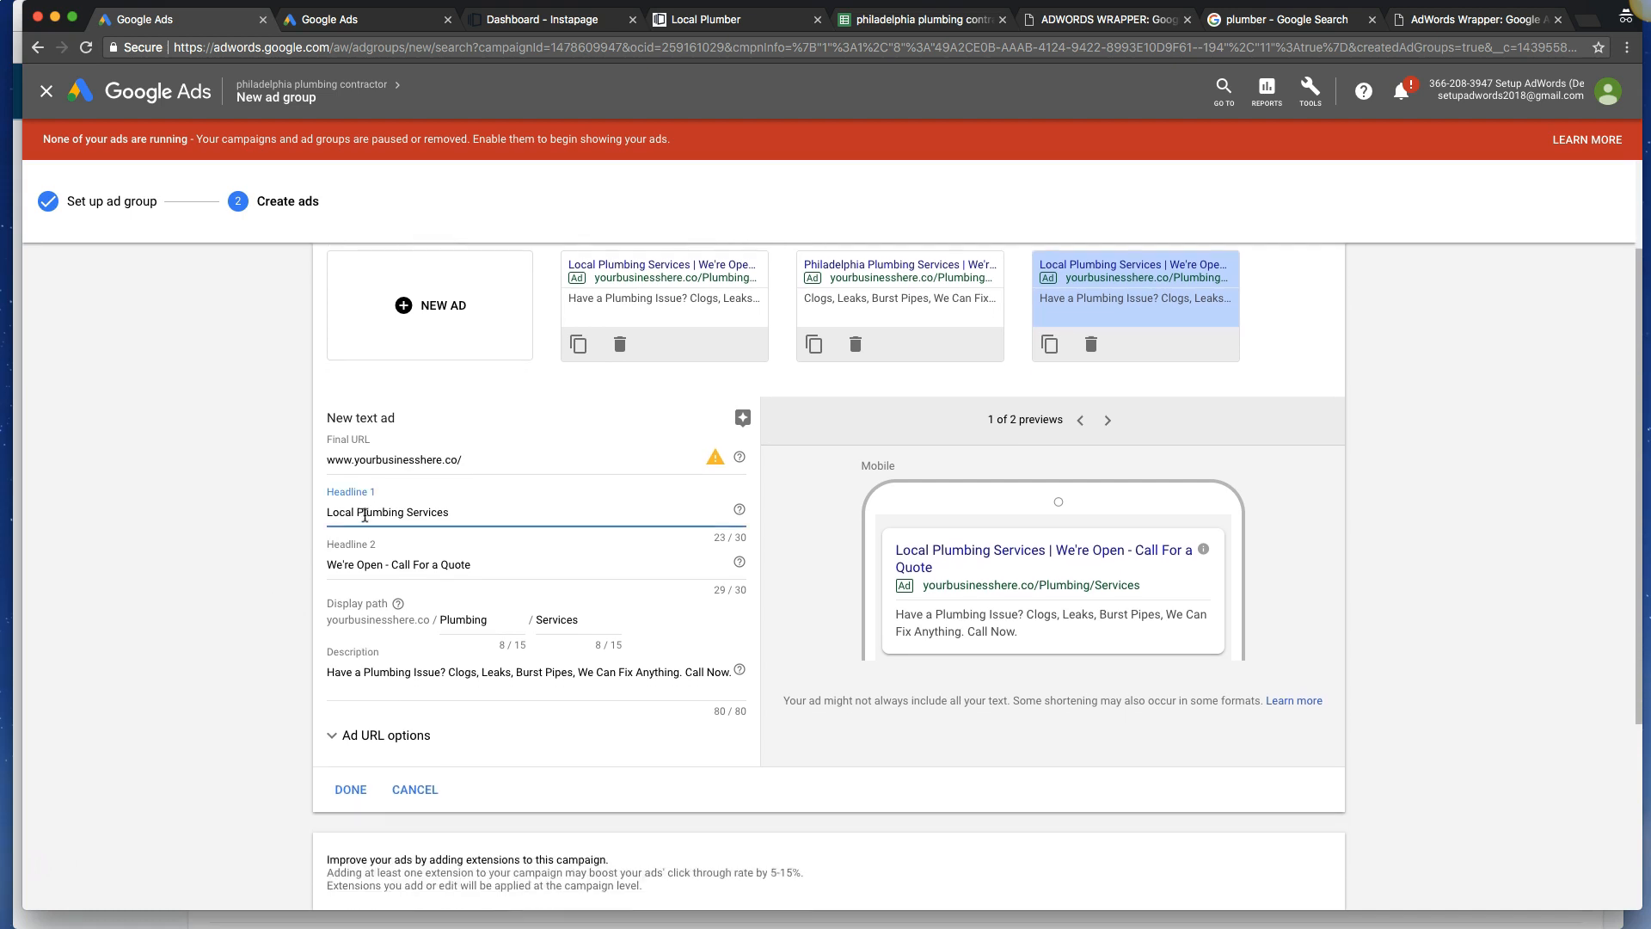
pyautogui.tripleClick(406, 513)
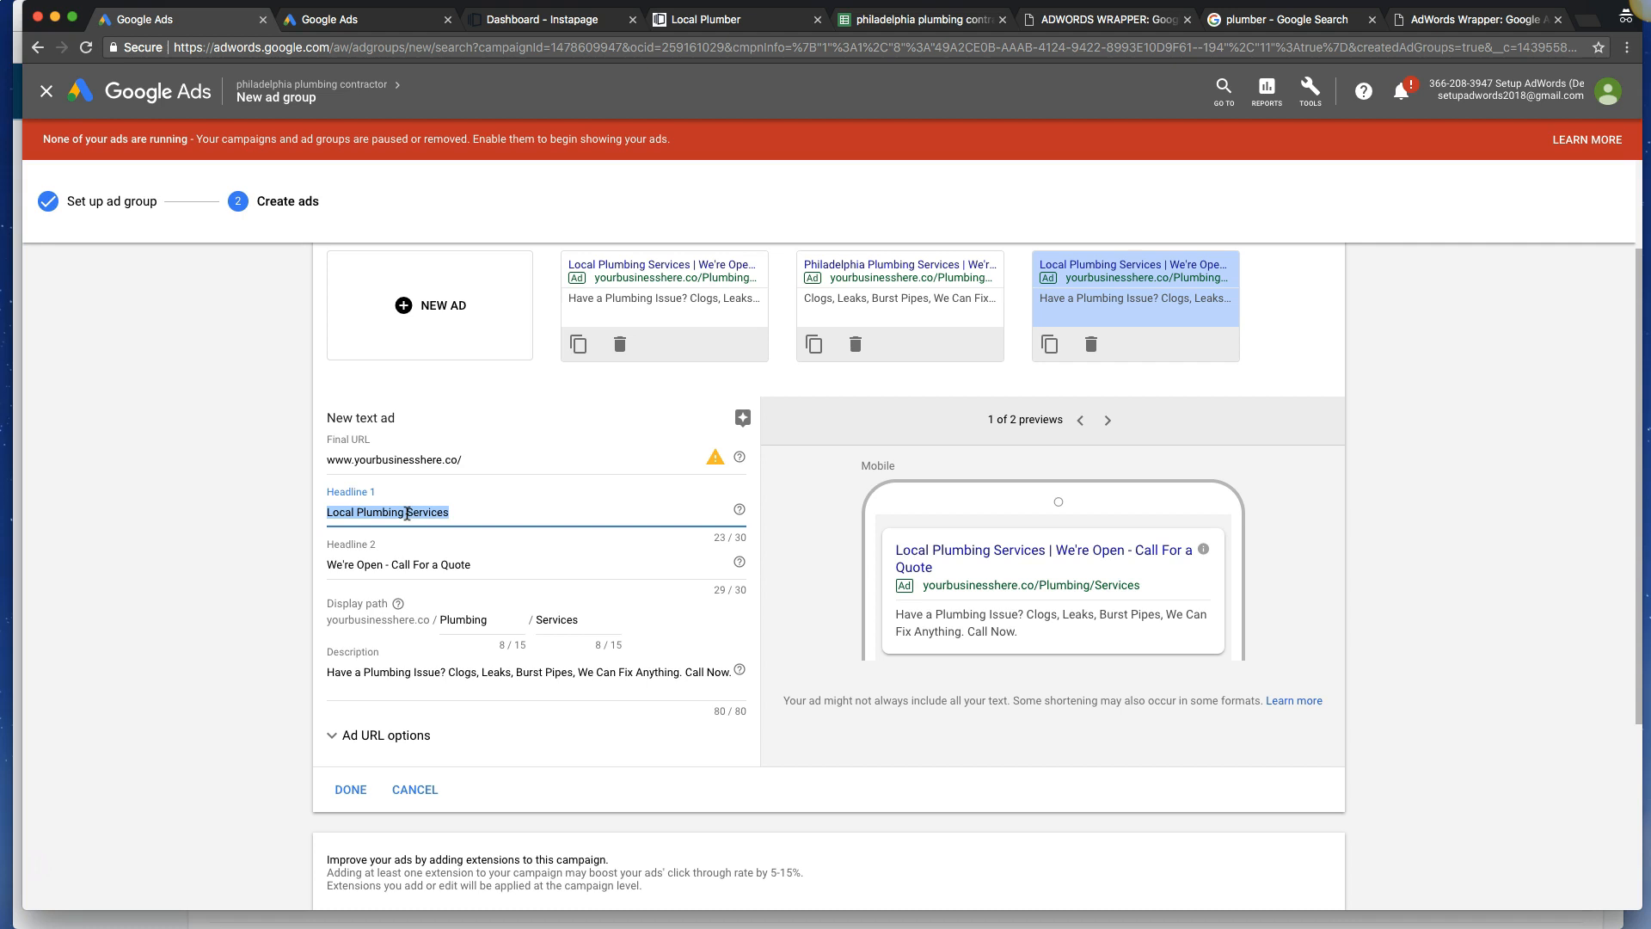
pyautogui.write('Need a')
pyautogui.write('Pl')
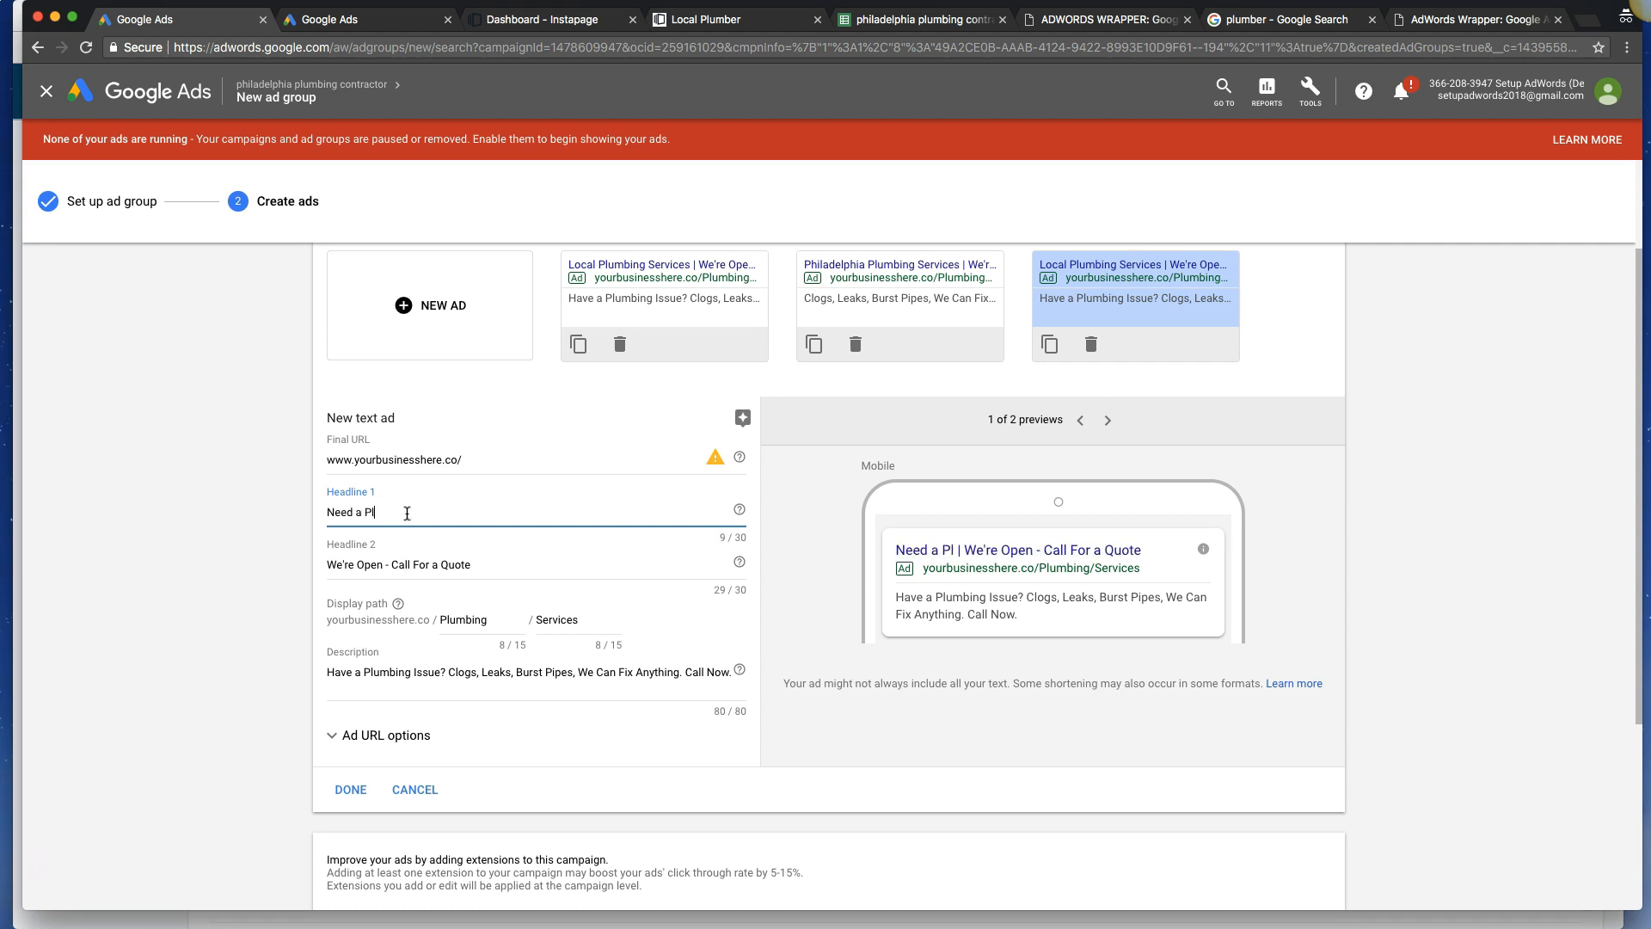
pyautogui.write('umber ASAP?')
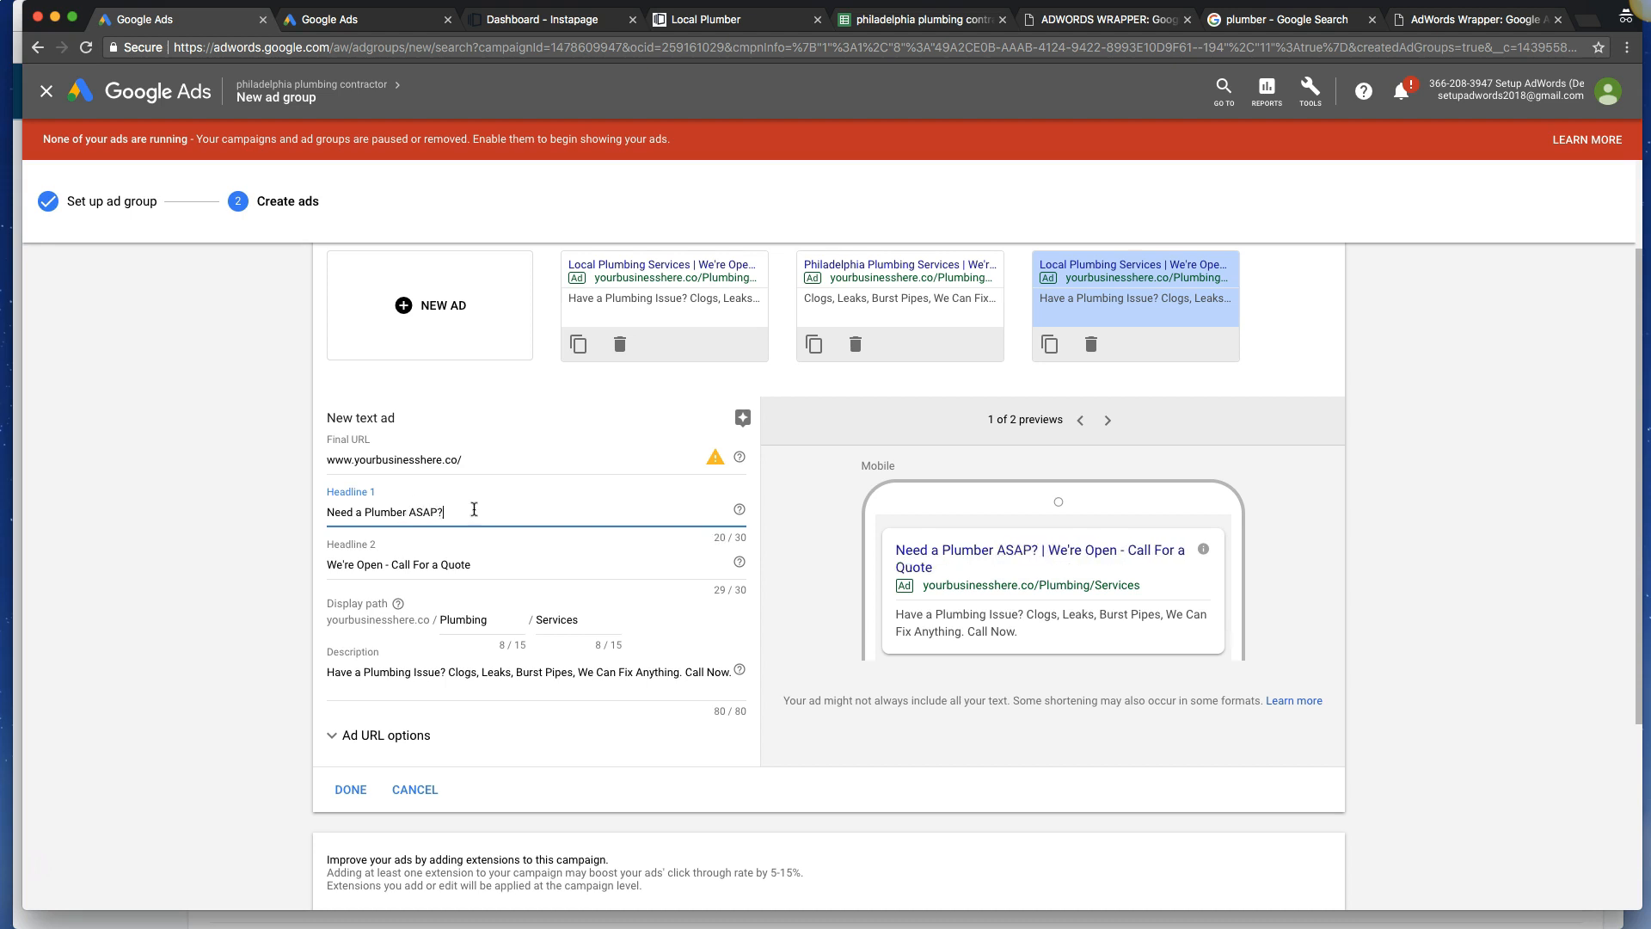
# Finish the "Need a Plumber ASAP?" ad and save the plumbing services ad group with its three ads.
pyautogui.scroll(-1, 457, 567)
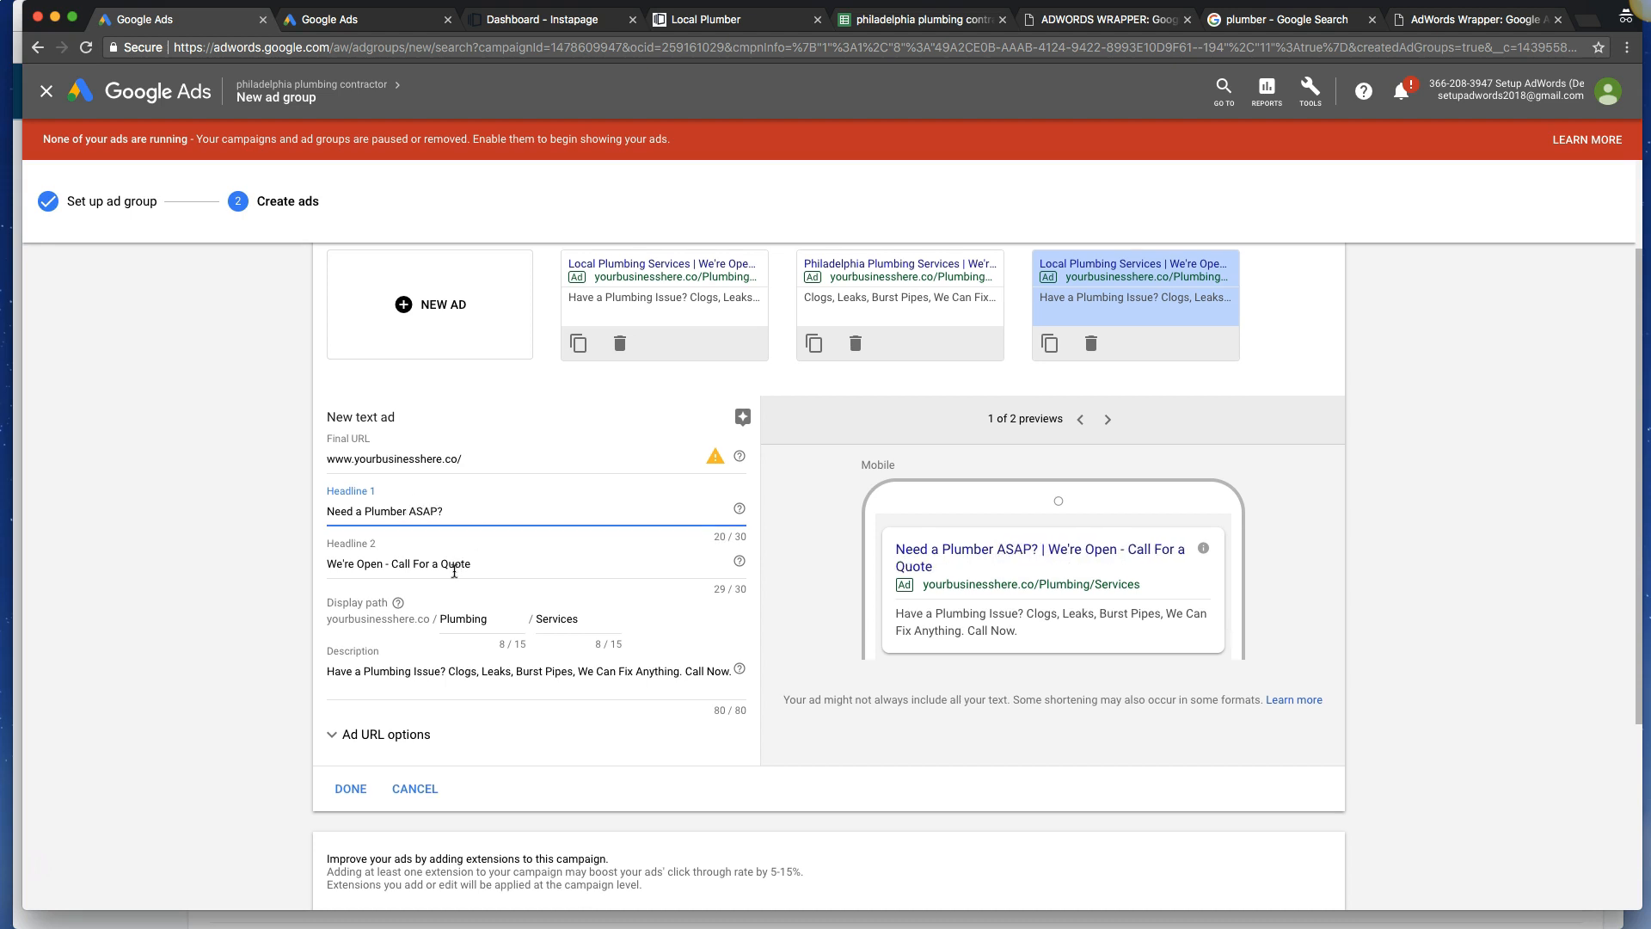
pyautogui.scroll(1, 481, 664)
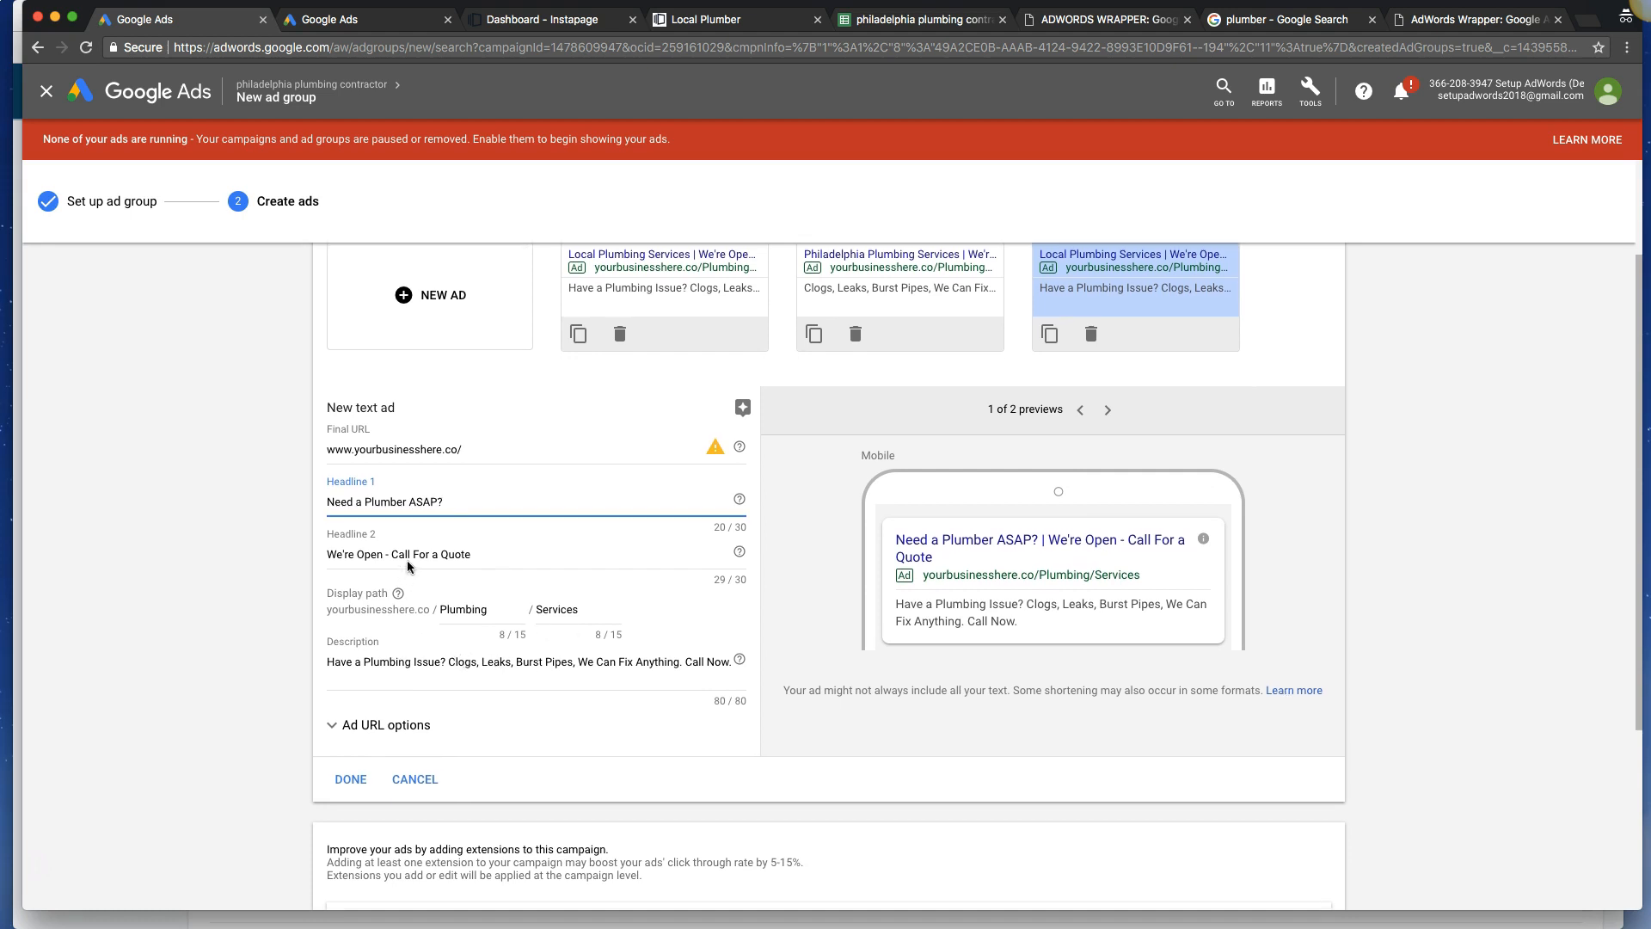
pyautogui.scroll(-1, 372, 668)
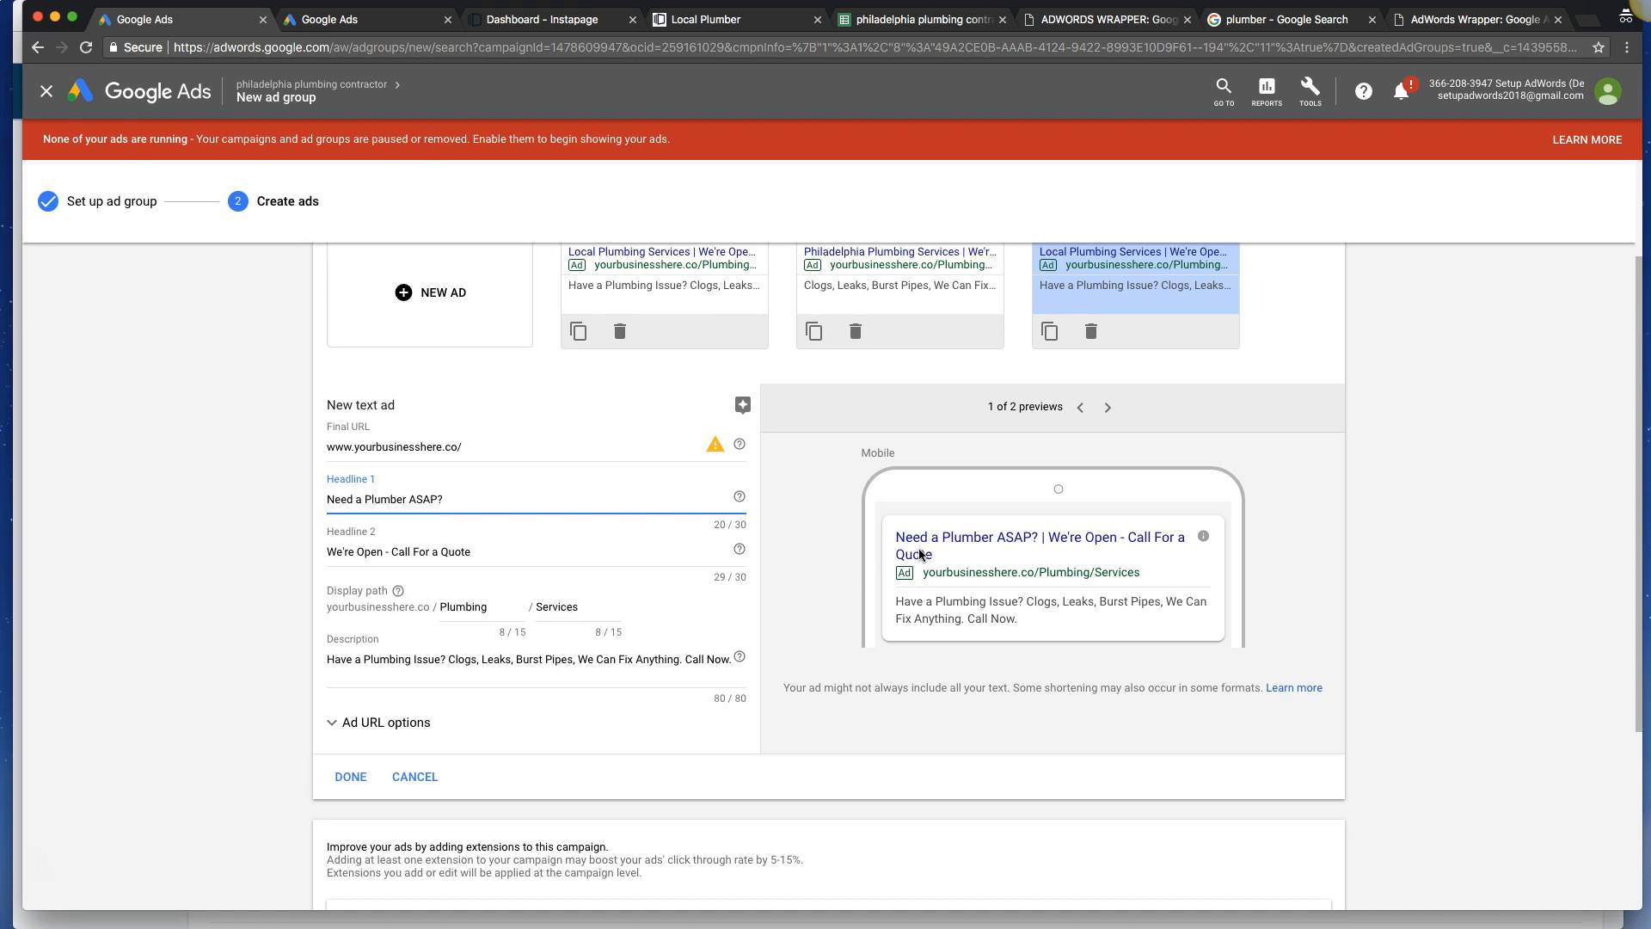
pyautogui.scroll(-1, 1006, 548)
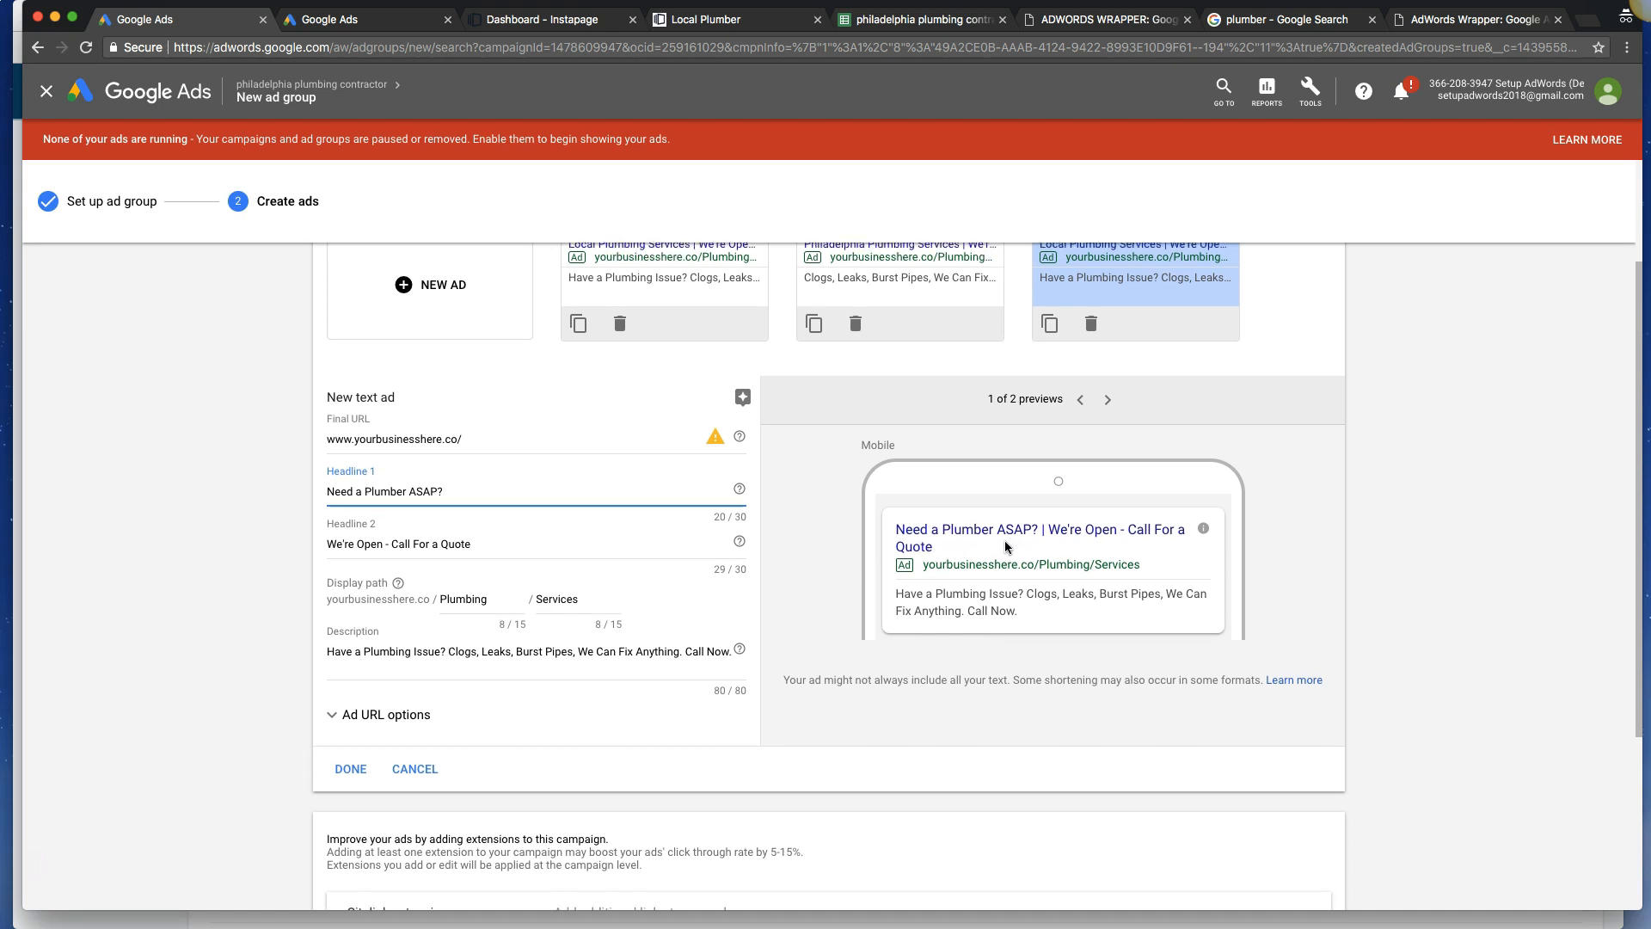
pyautogui.scroll(-1, 952, 554)
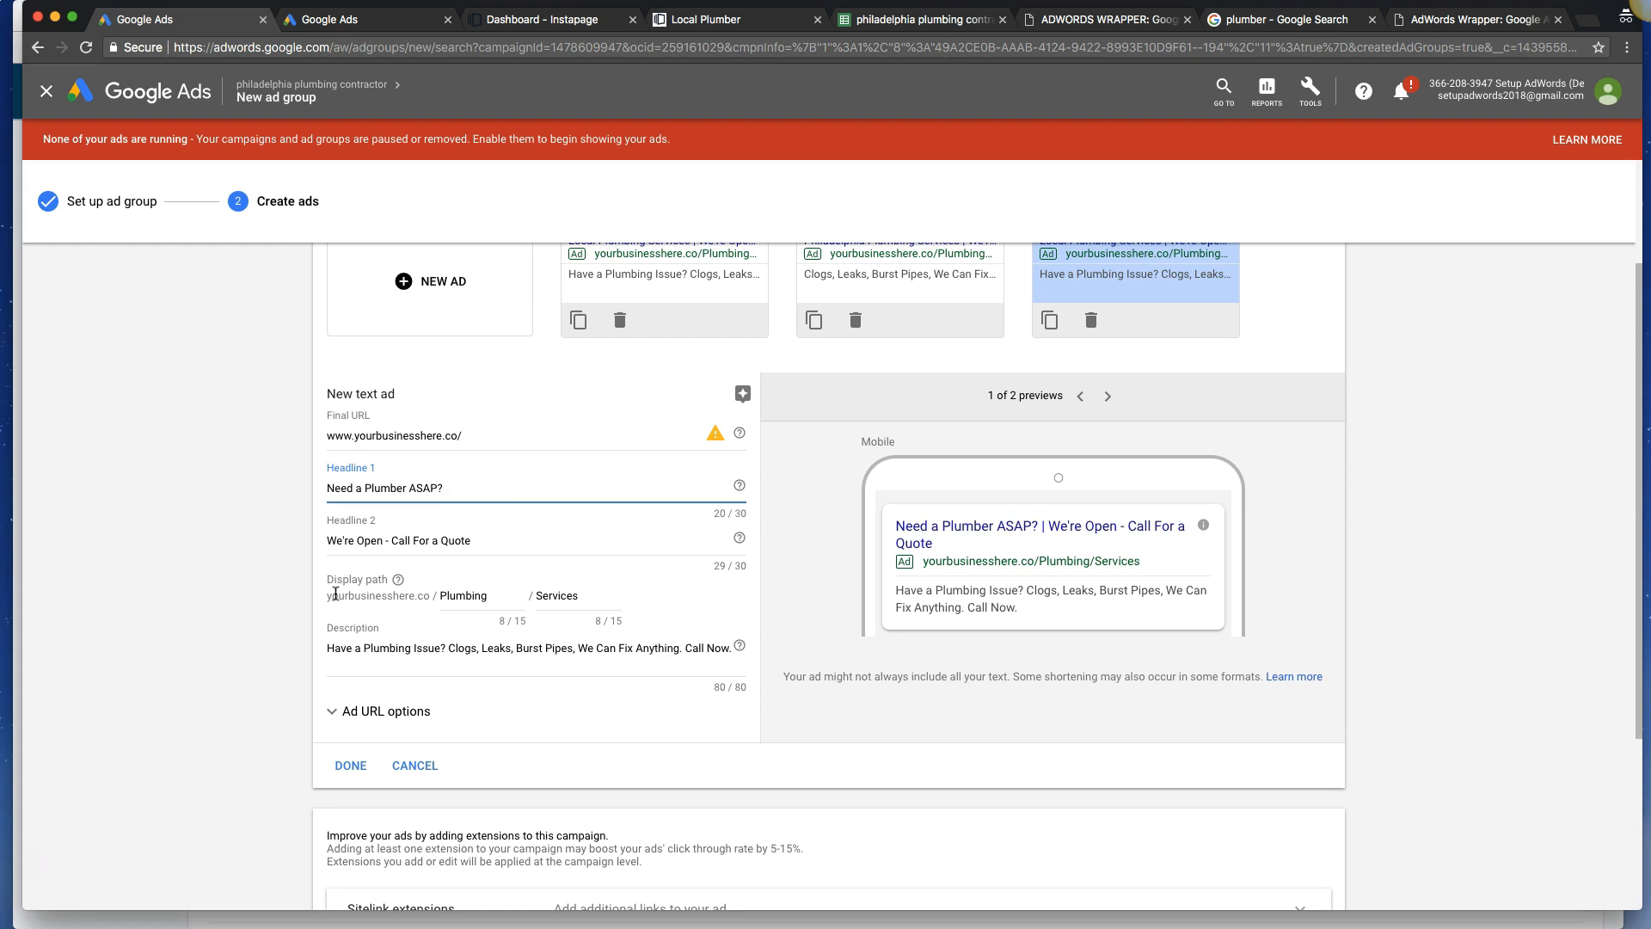
pyautogui.click(354, 767)
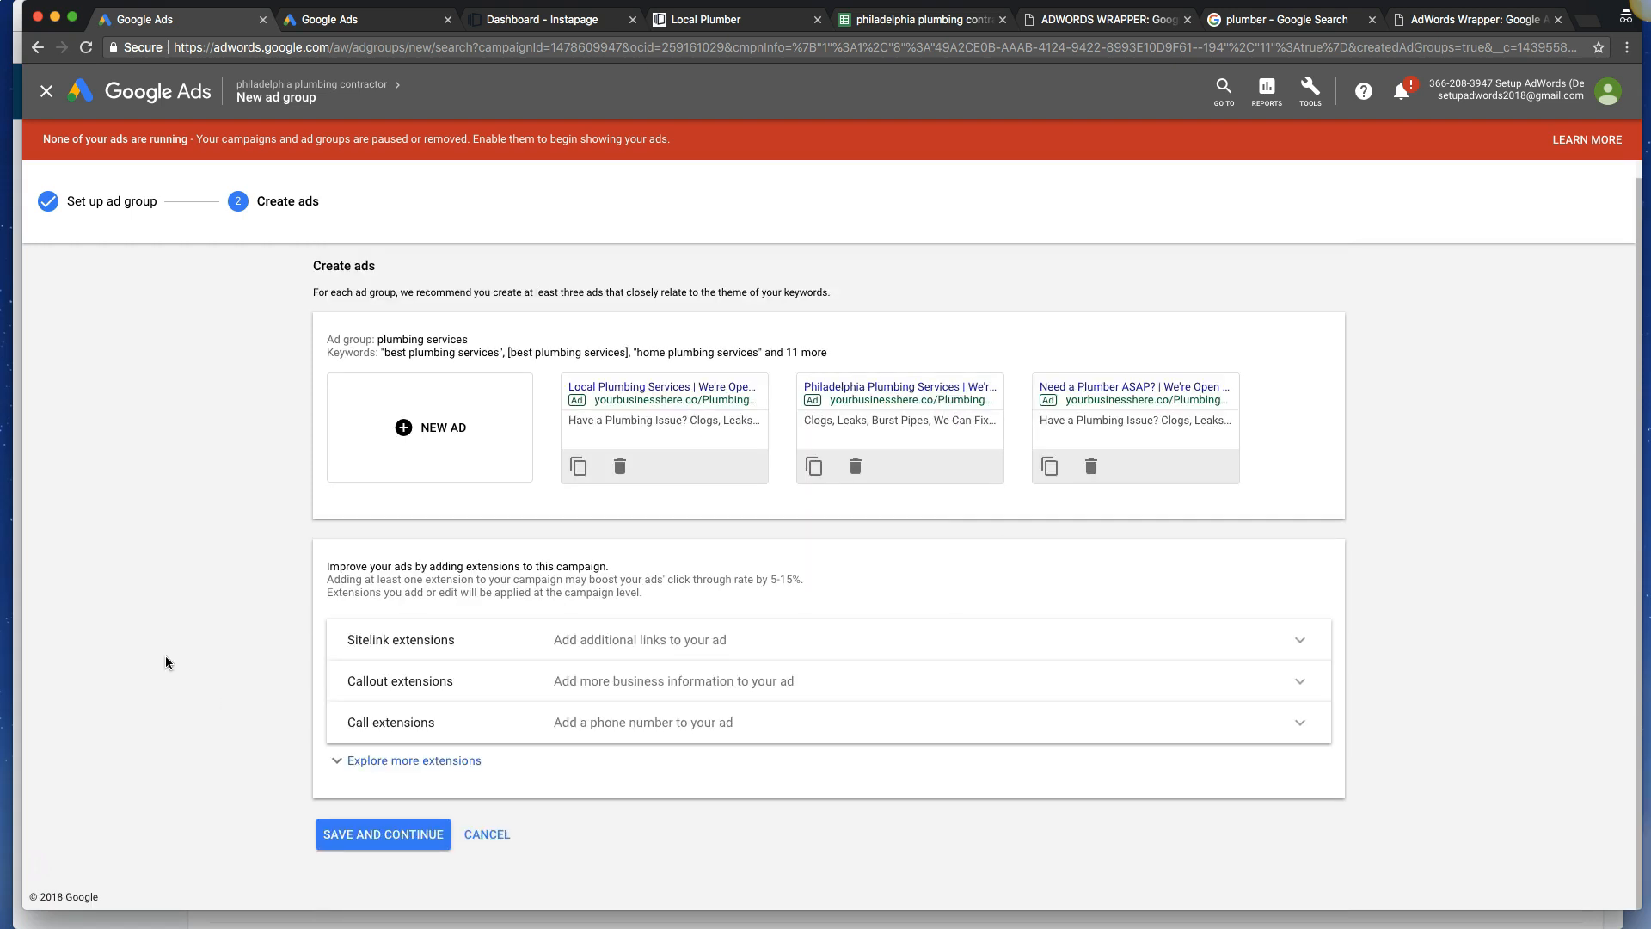
pyautogui.click(352, 829)
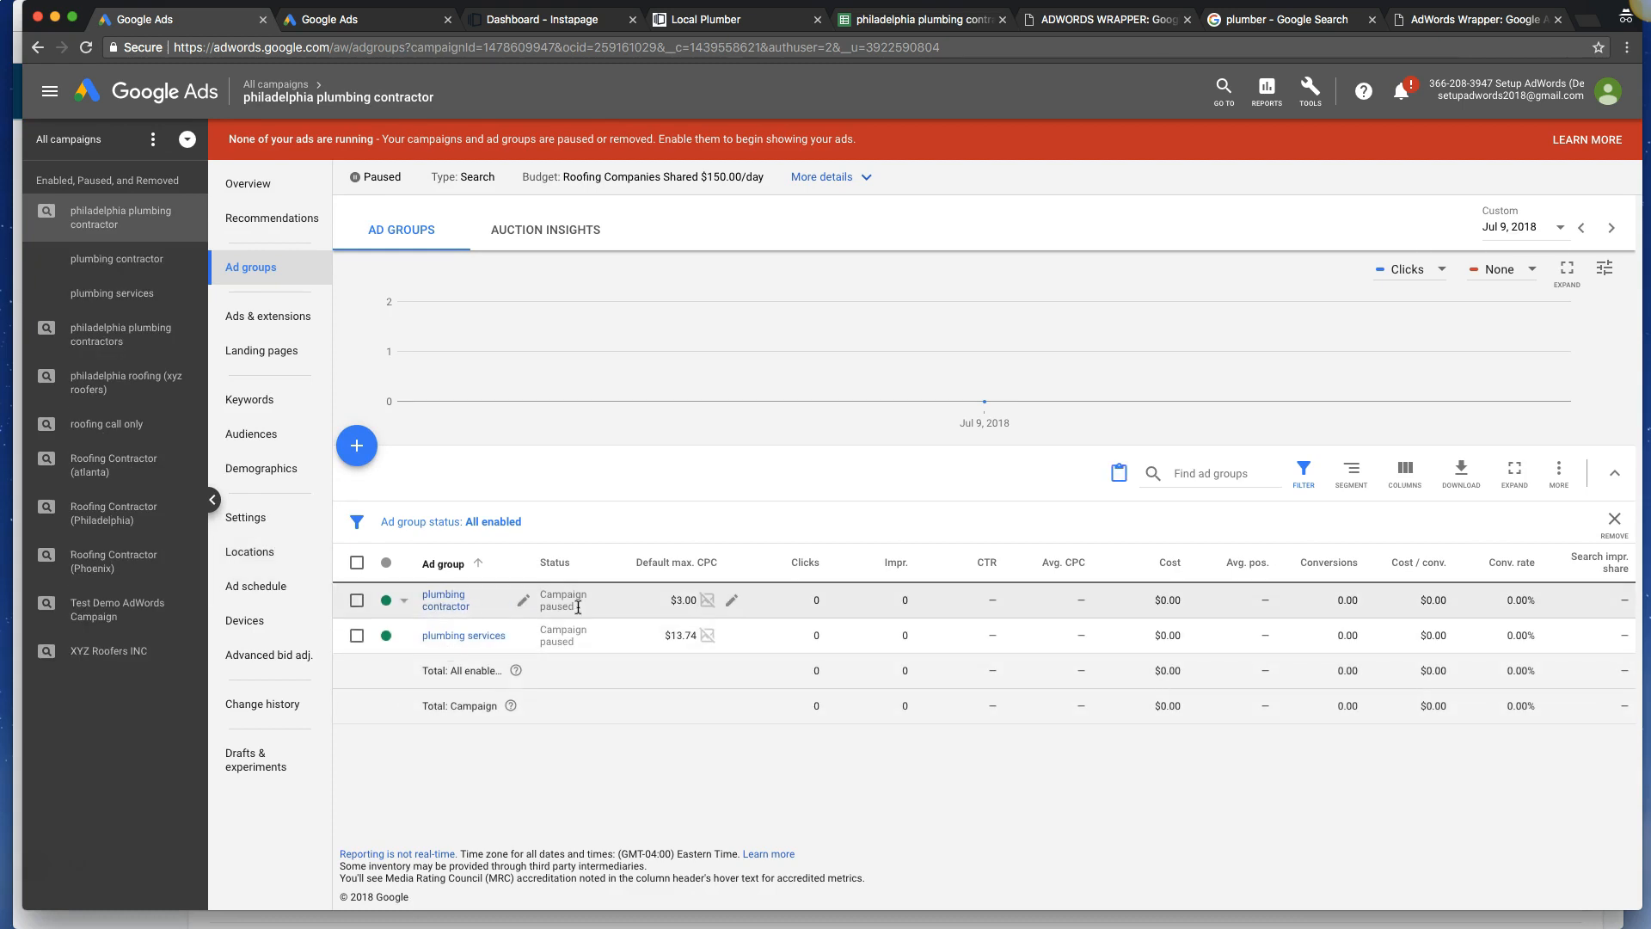
# Set the plumbing contractor ad group's default max. CPC to $13.74.
pyautogui.click(736, 604)
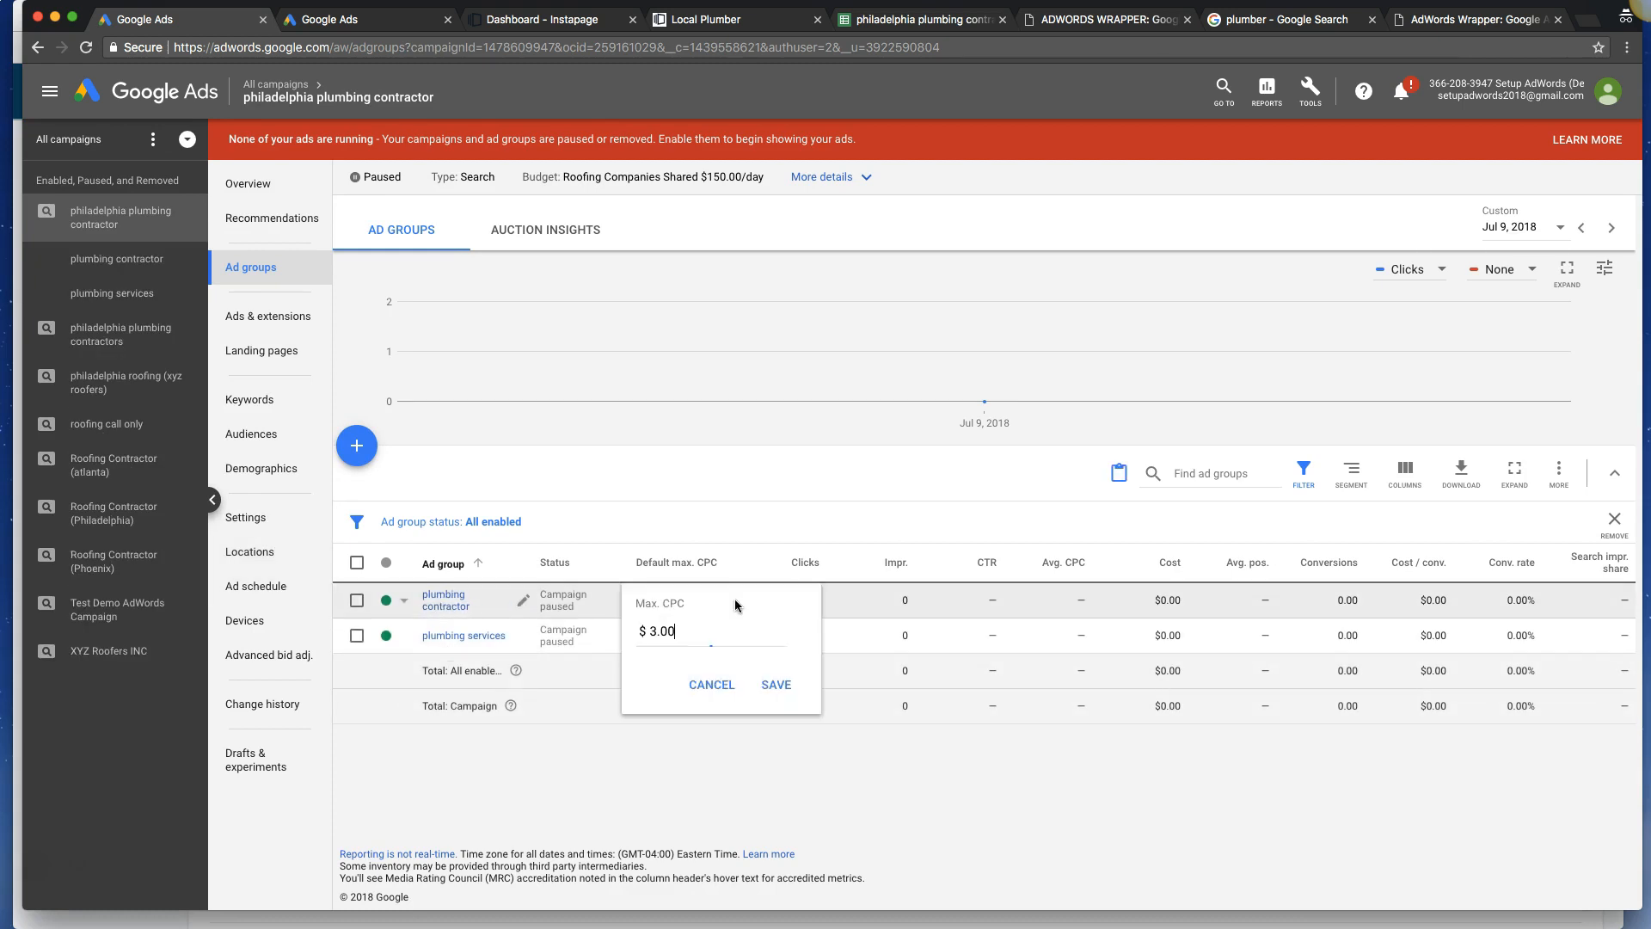
pyautogui.moveTo(654, 630); pyautogui.dragTo(712, 634)
pyautogui.write('13.74')
pyautogui.click(776, 686)
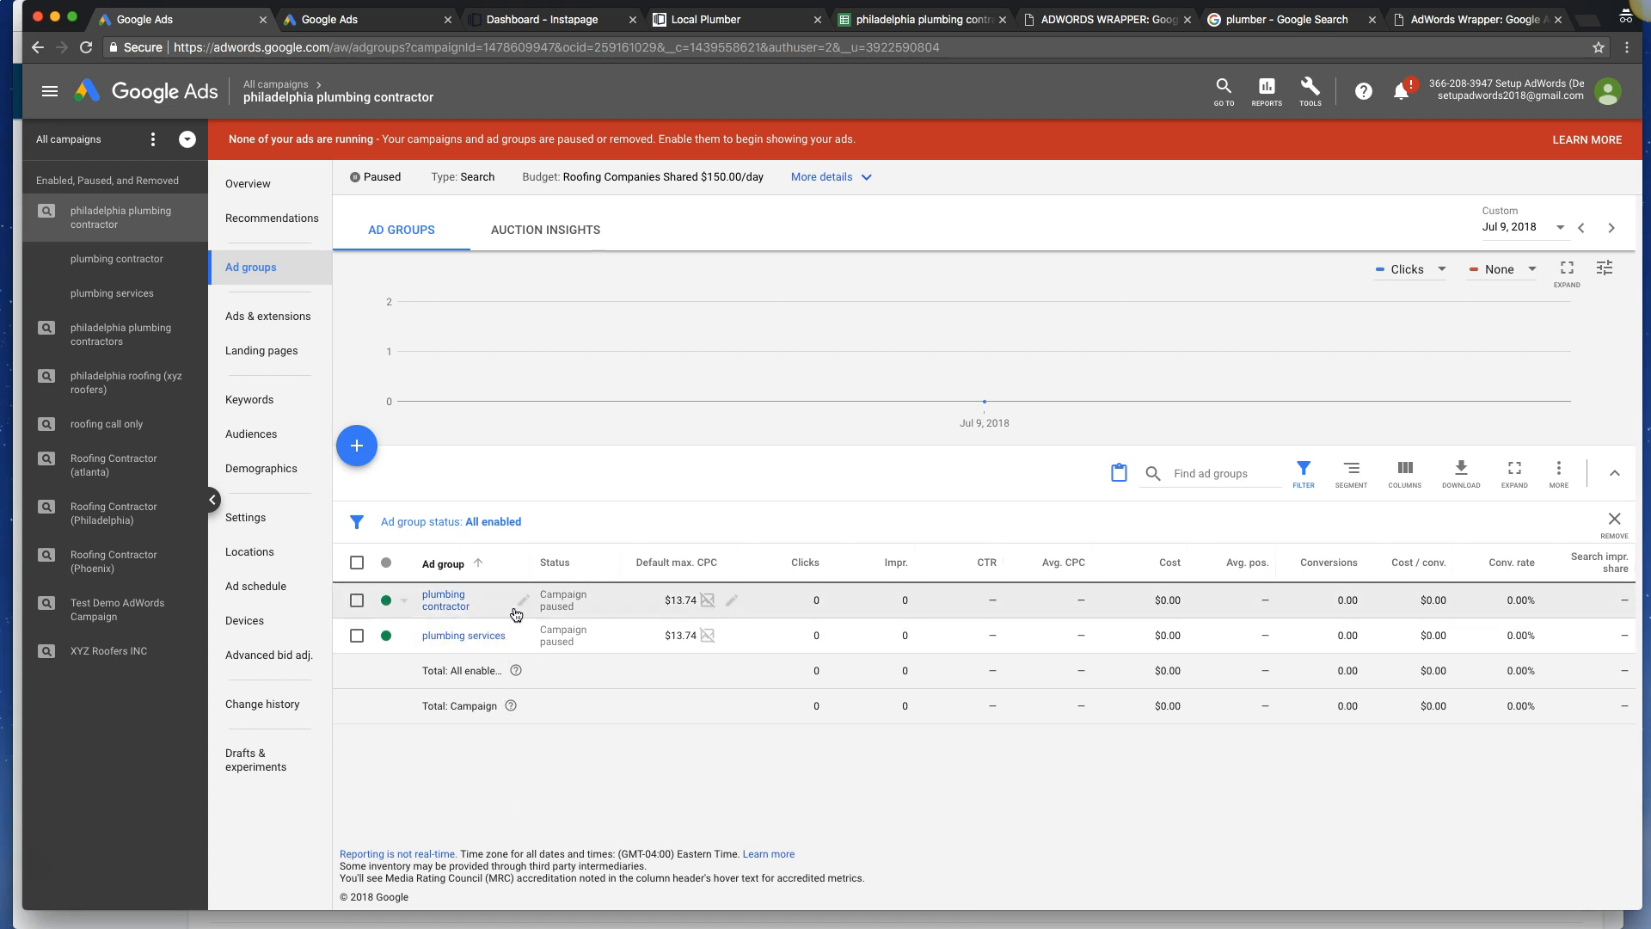
# Copy the ad group name "emergency plumber" from cell C1 of the keyword spreadsheet and return to Google Ads.
pyautogui.click(959, 26)
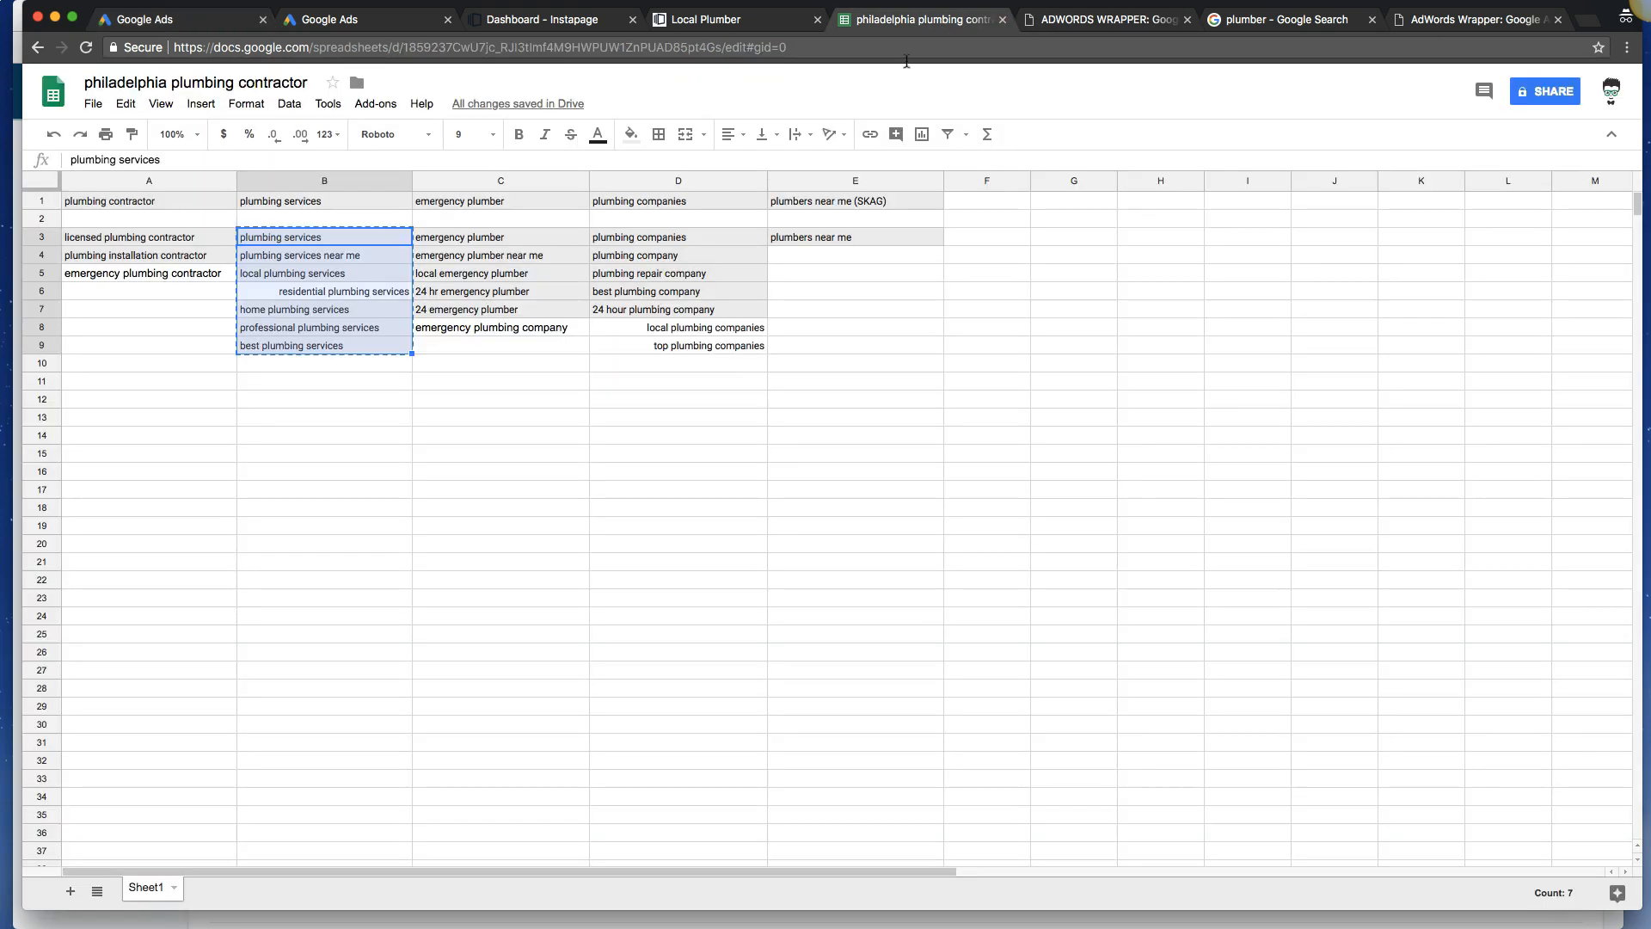
pyautogui.doubleClick(500, 206)
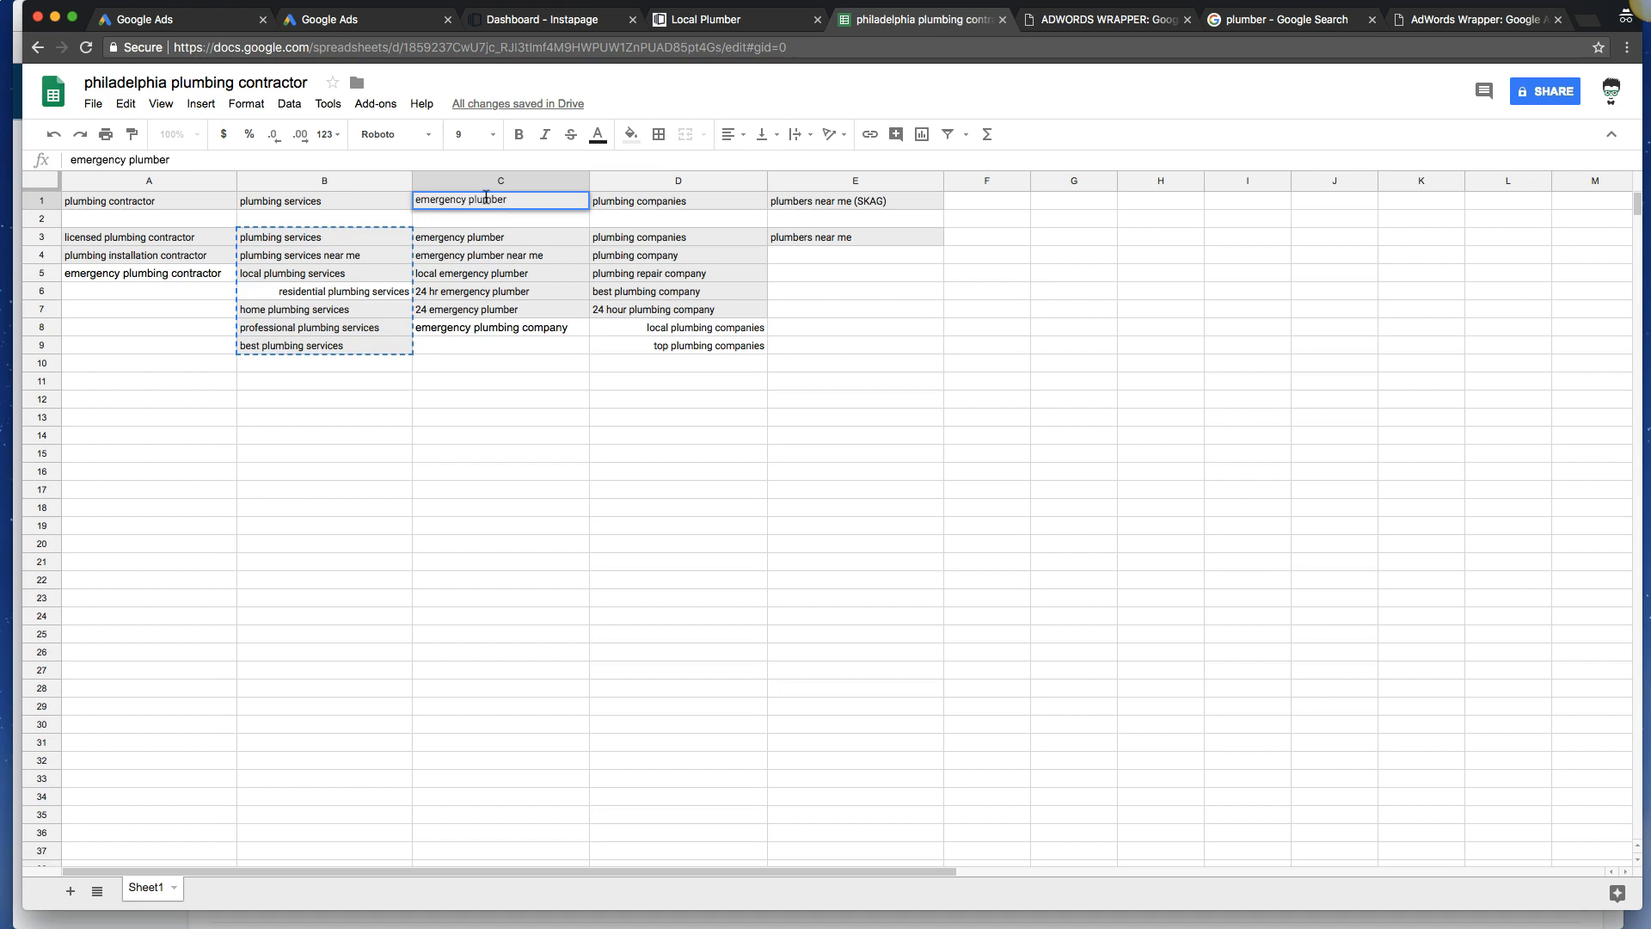
pyautogui.tripleClick(485, 198)
pyautogui.click(246, 28)
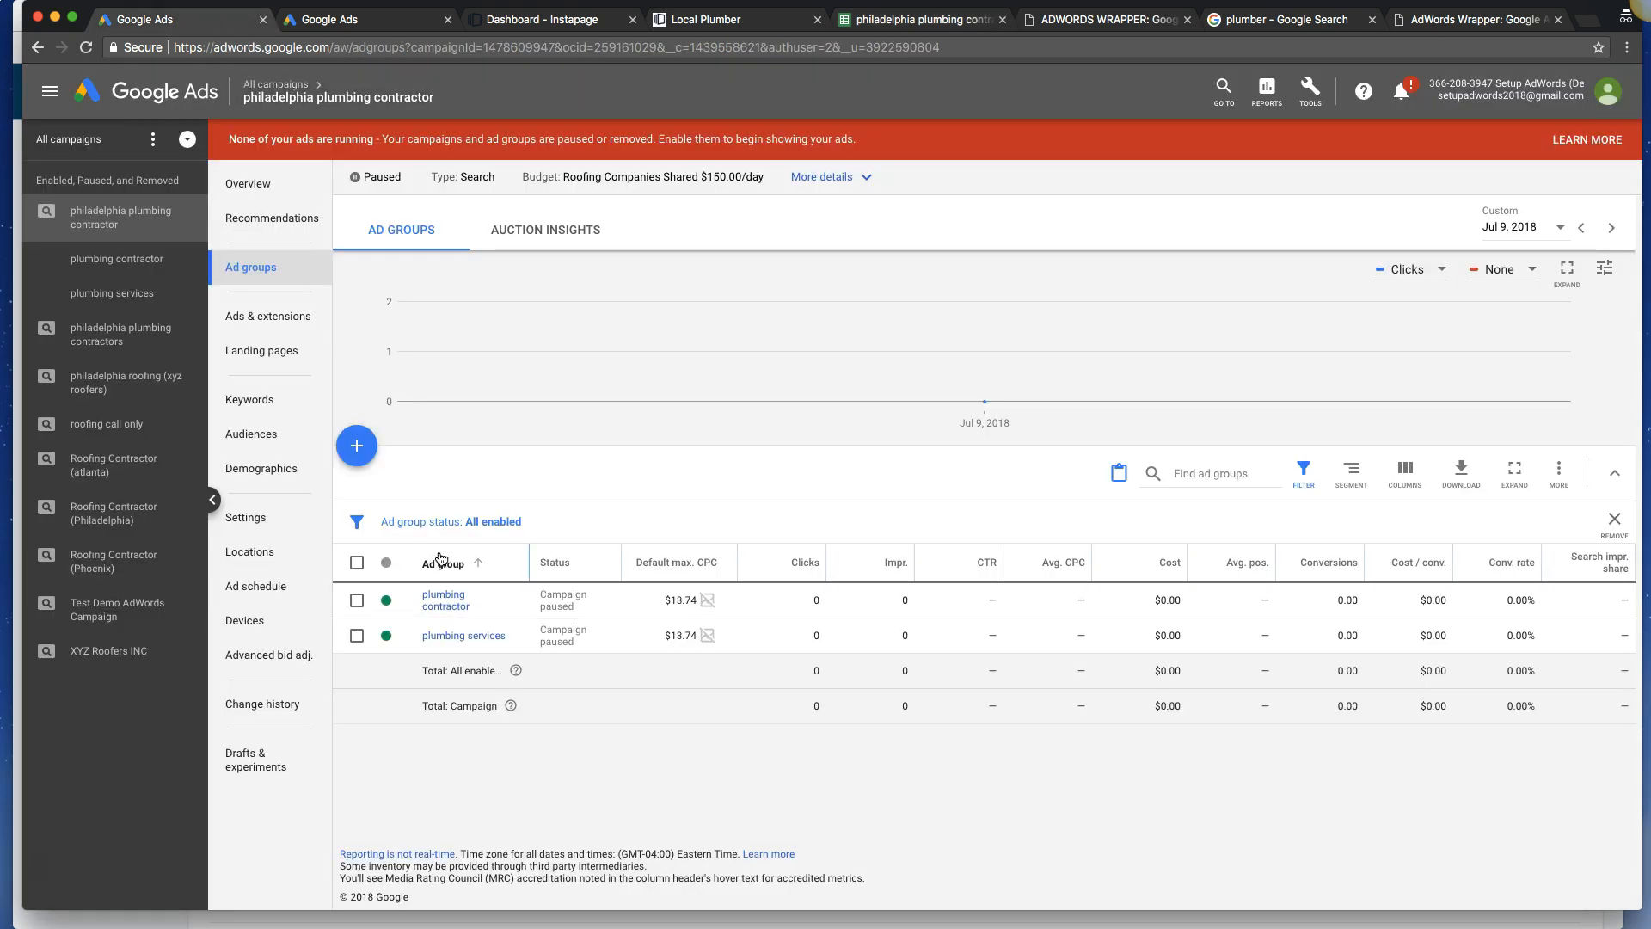
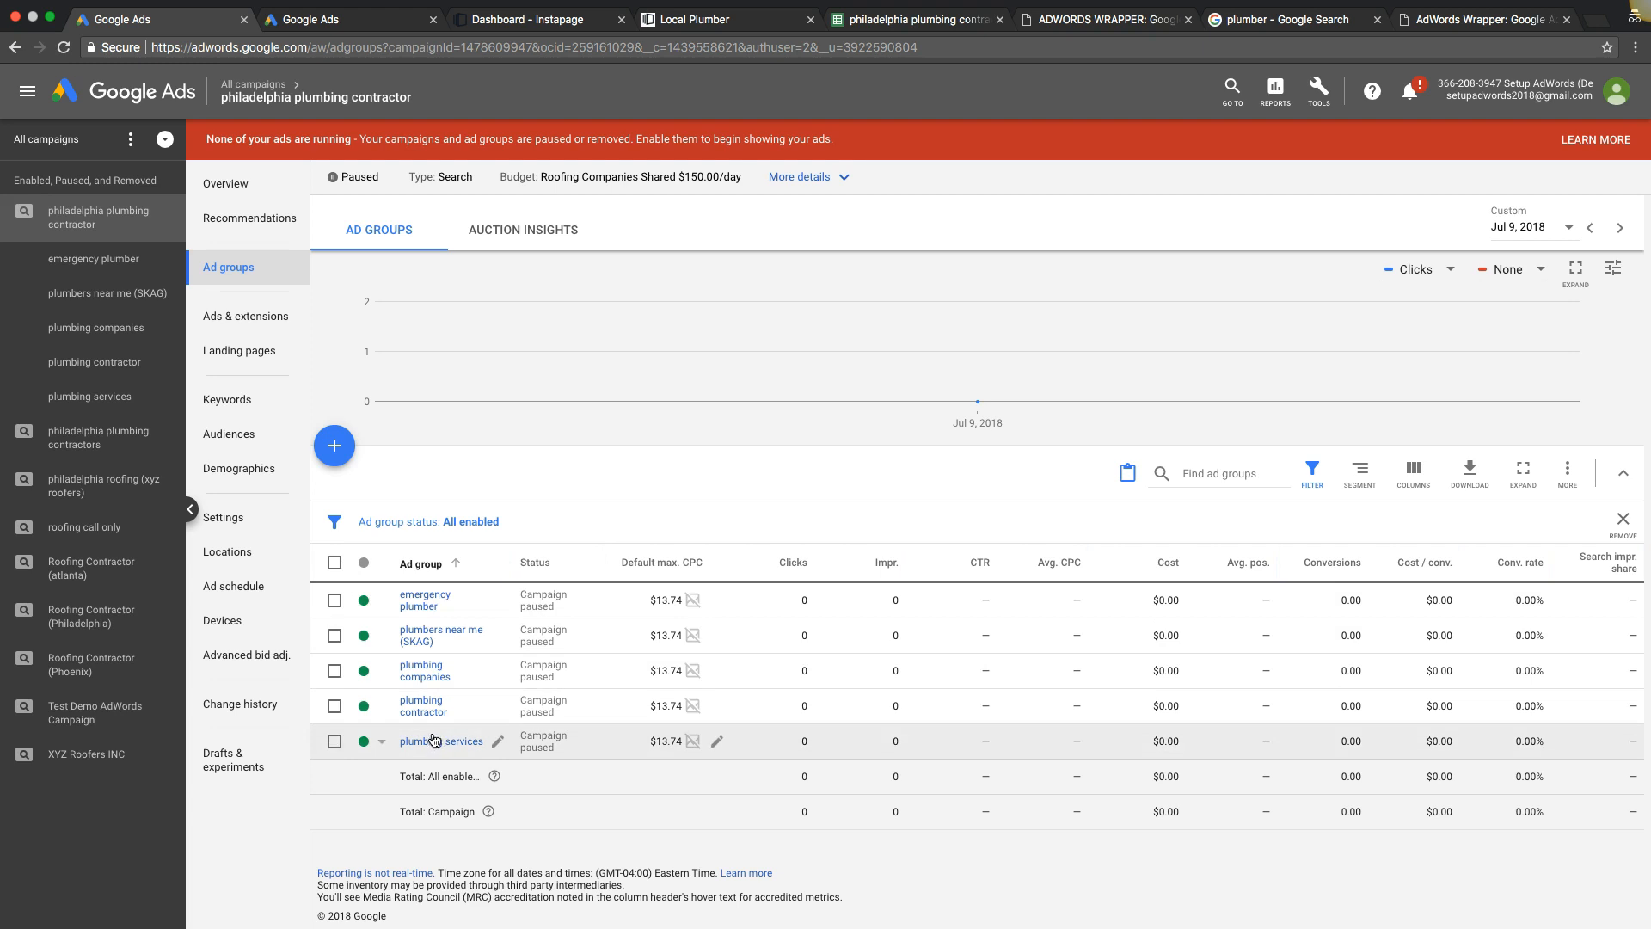
# In the keyword spreadsheet, widen column G and enter the heading "Negative Keywords" in cell G1.
pyautogui.click(913, 19)
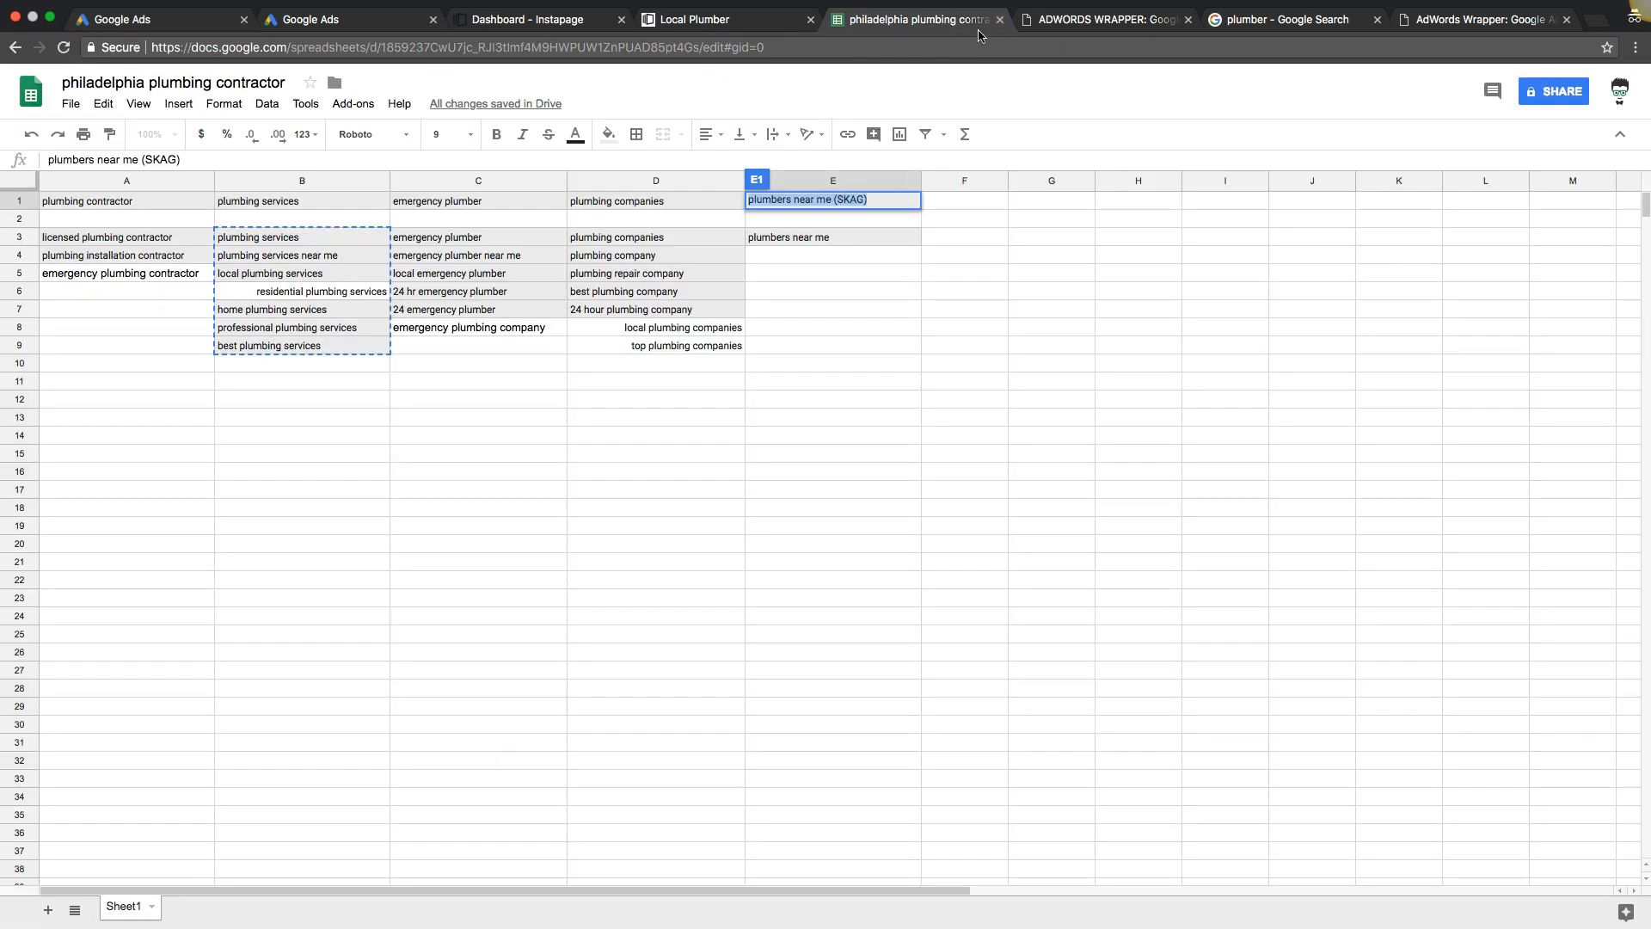
pyautogui.click(867, 290)
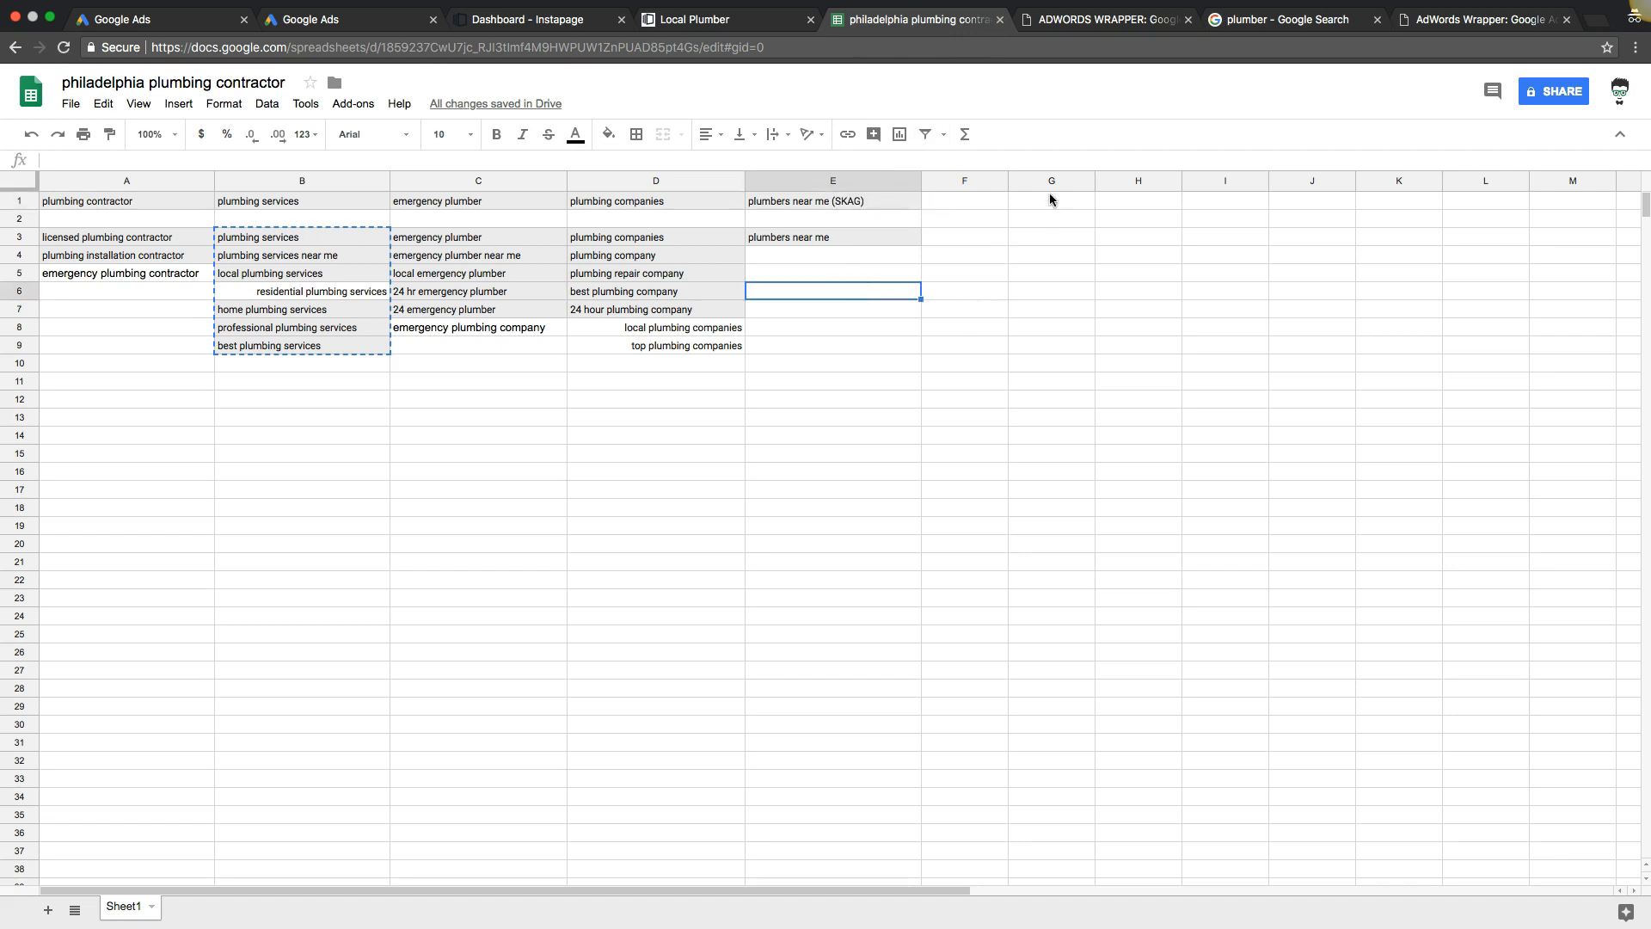
pyautogui.moveTo(1095, 181); pyautogui.dragTo(1185, 183)
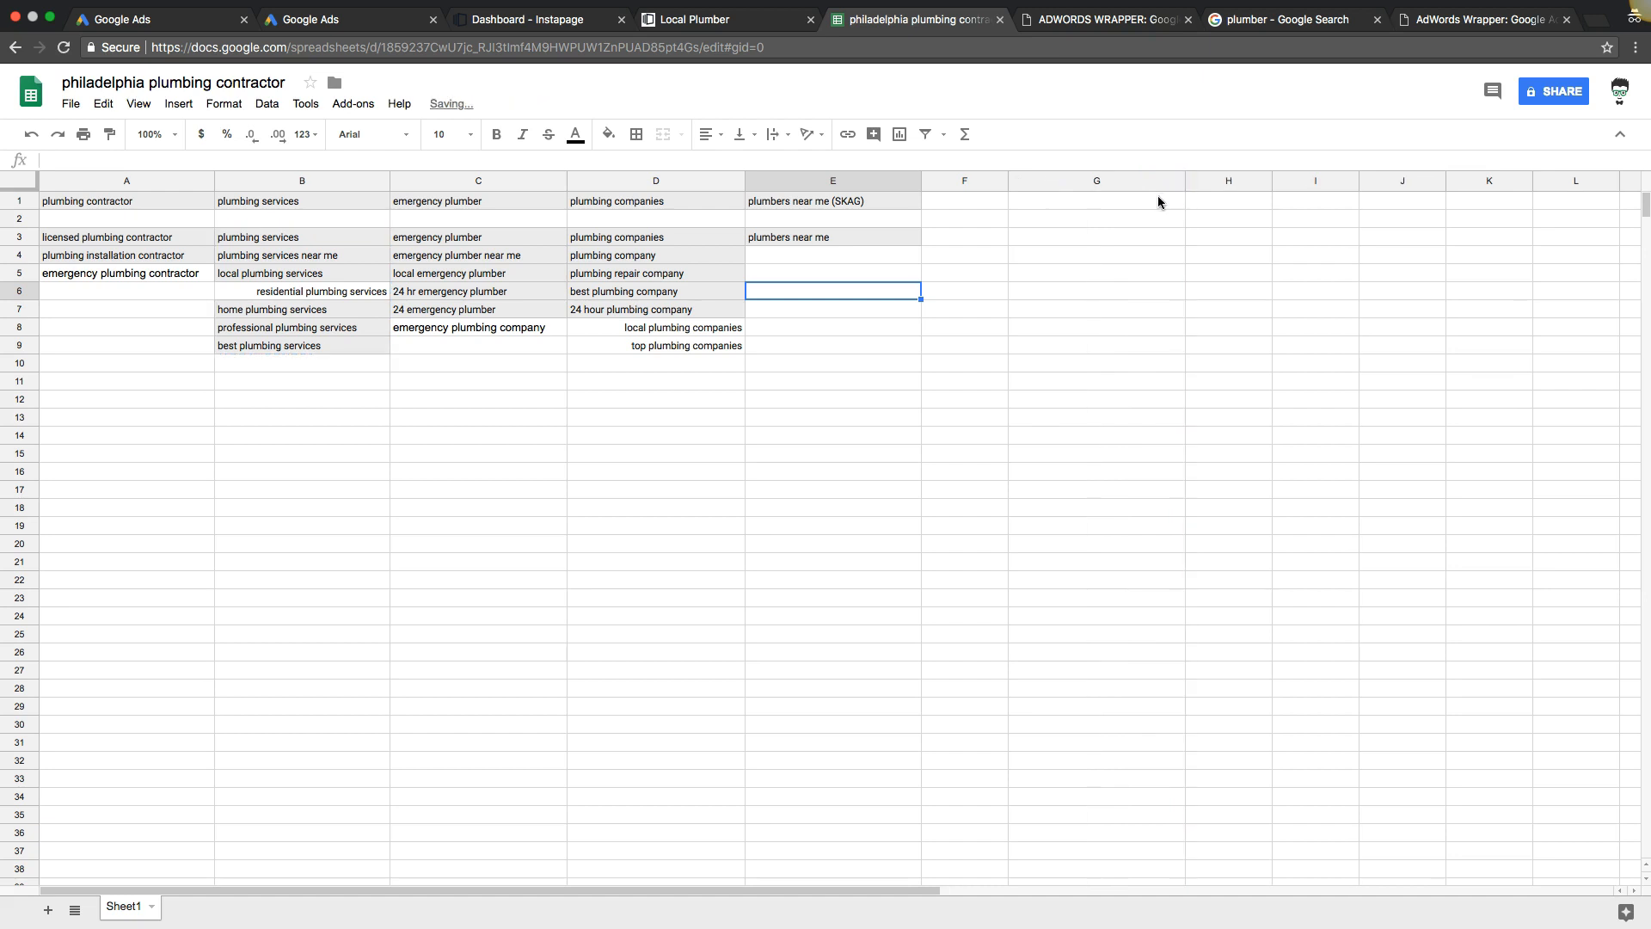
pyautogui.click(1088, 201)
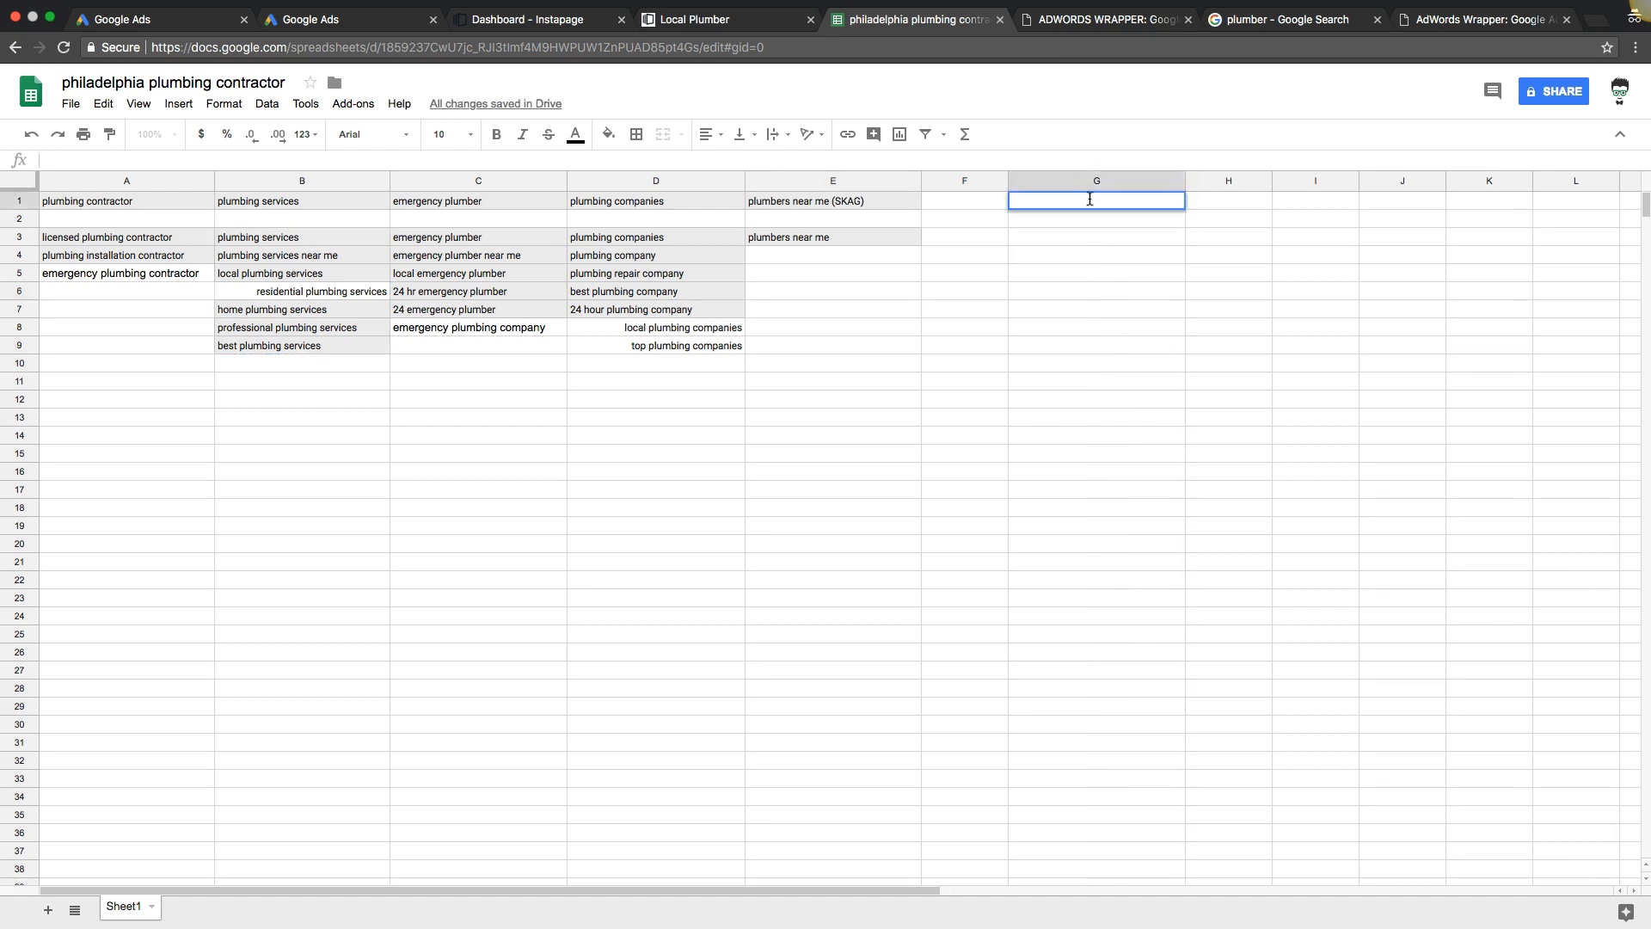
pyautogui.write('Negative Keywords')
pyautogui.press('Return')
# Enter "jobs" in cell G3 as the first negative keyword.
pyautogui.click(1065, 240)
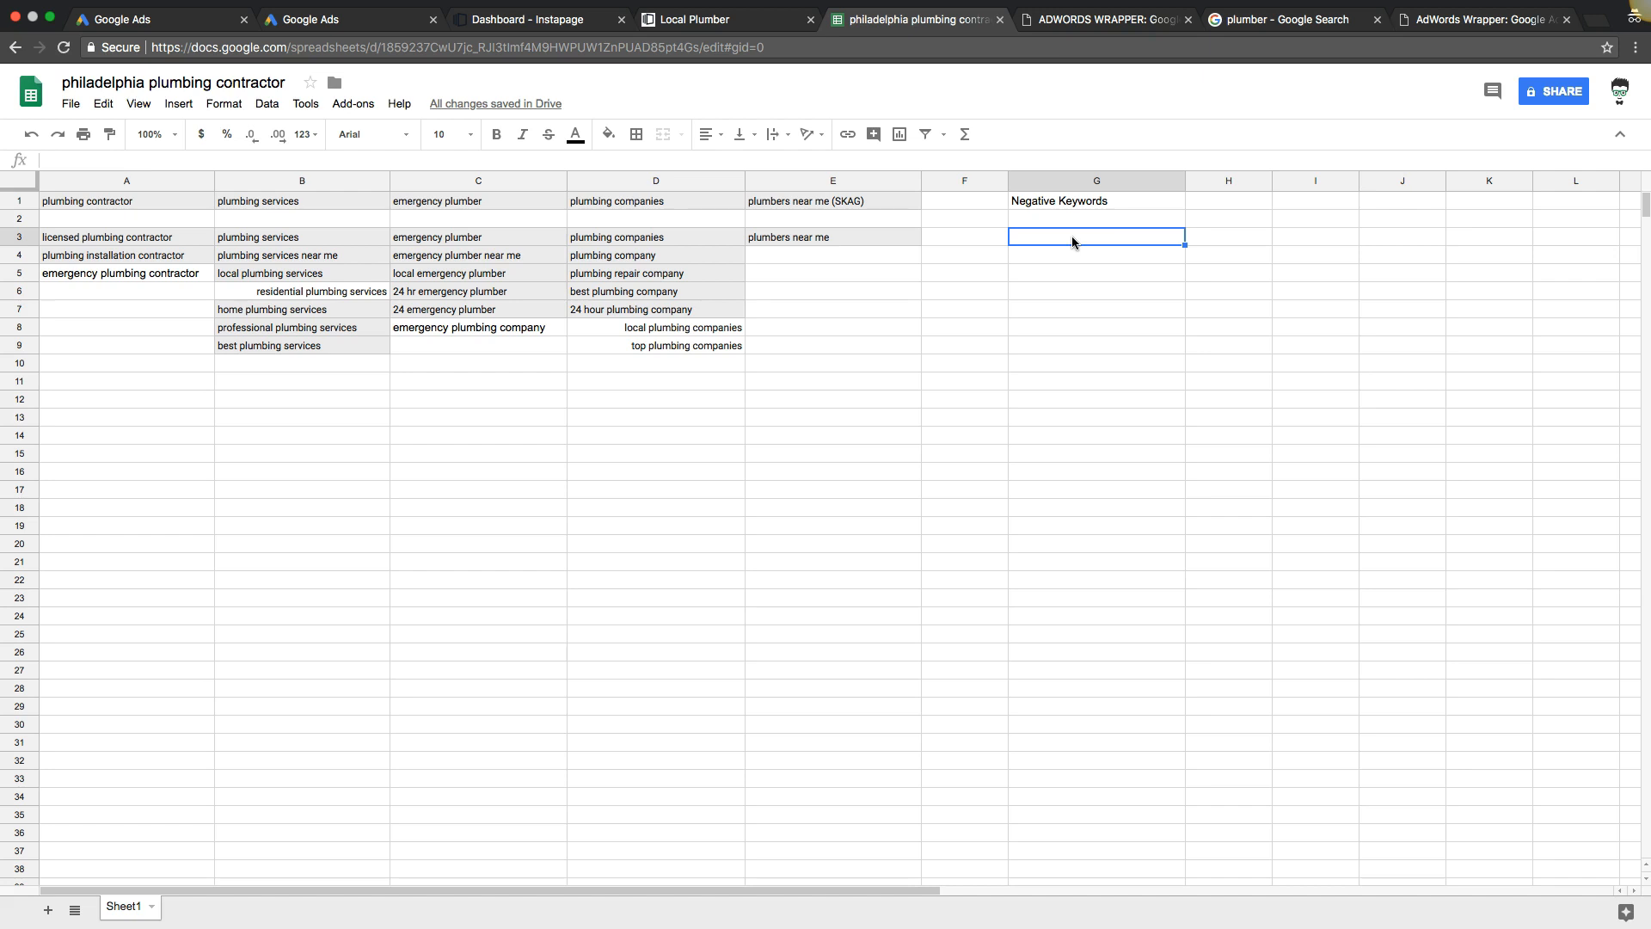
pyautogui.write('jobs')
pyautogui.press('Return')
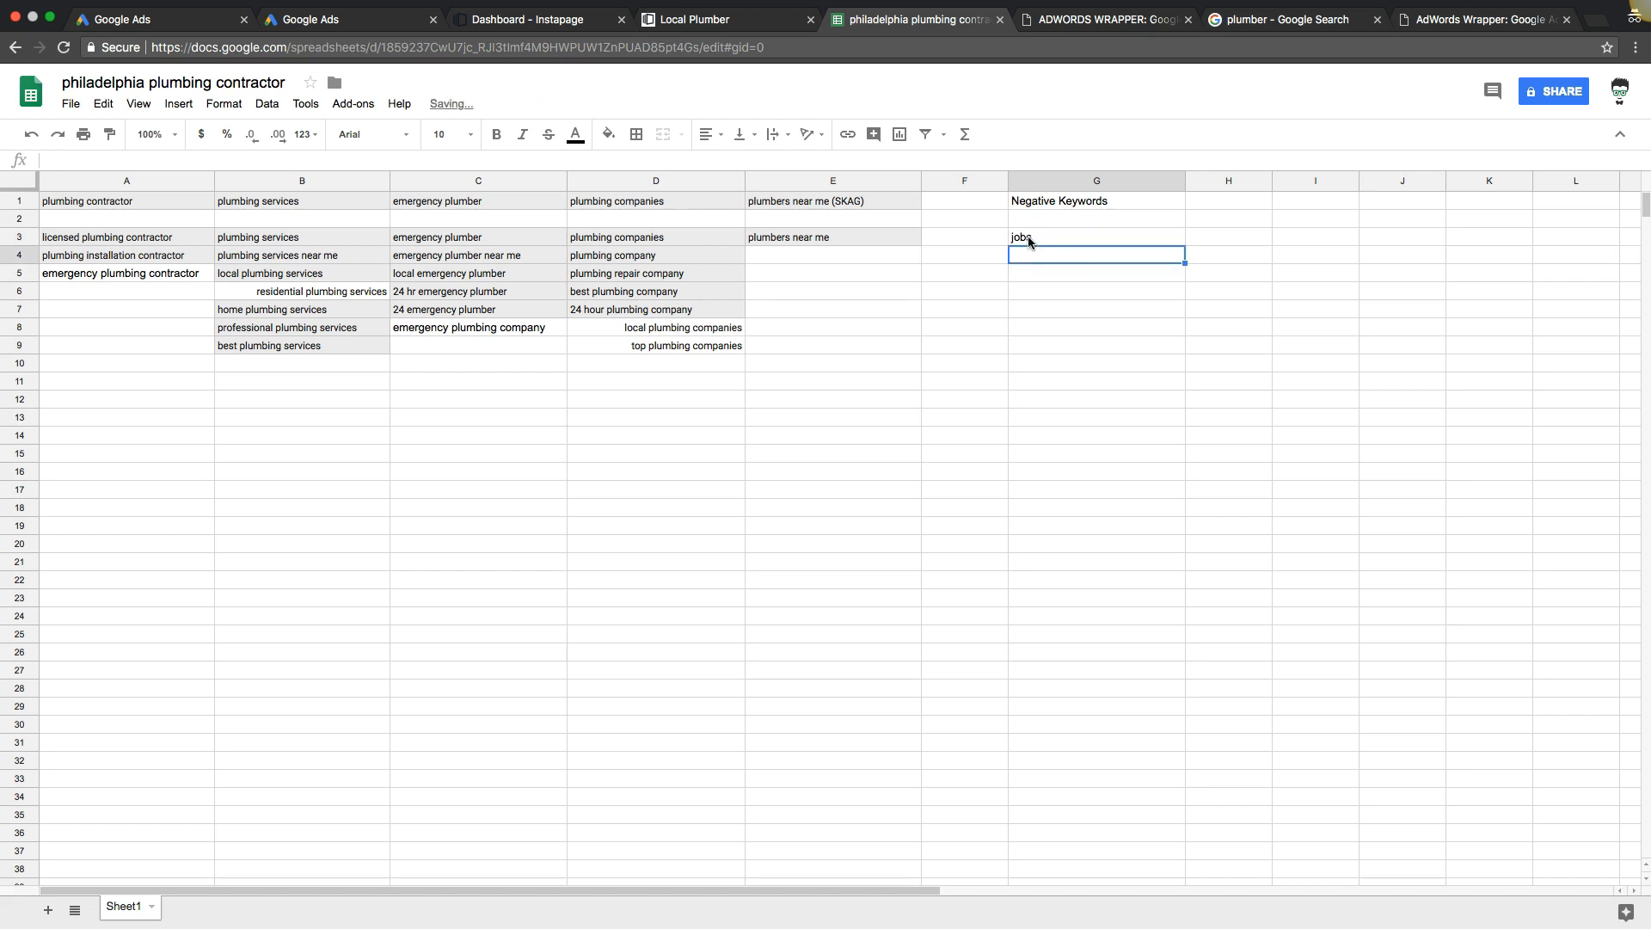
pyautogui.click(1030, 238)
pyautogui.doubleClick(1046, 236)
pyautogui.moveTo(1046, 236)
pyautogui.mouseDown()
pyautogui.moveTo(1004, 241)
pyautogui.moveTo(1036, 237)
pyautogui.moveTo(1020, 234)
pyautogui.mouseUp()
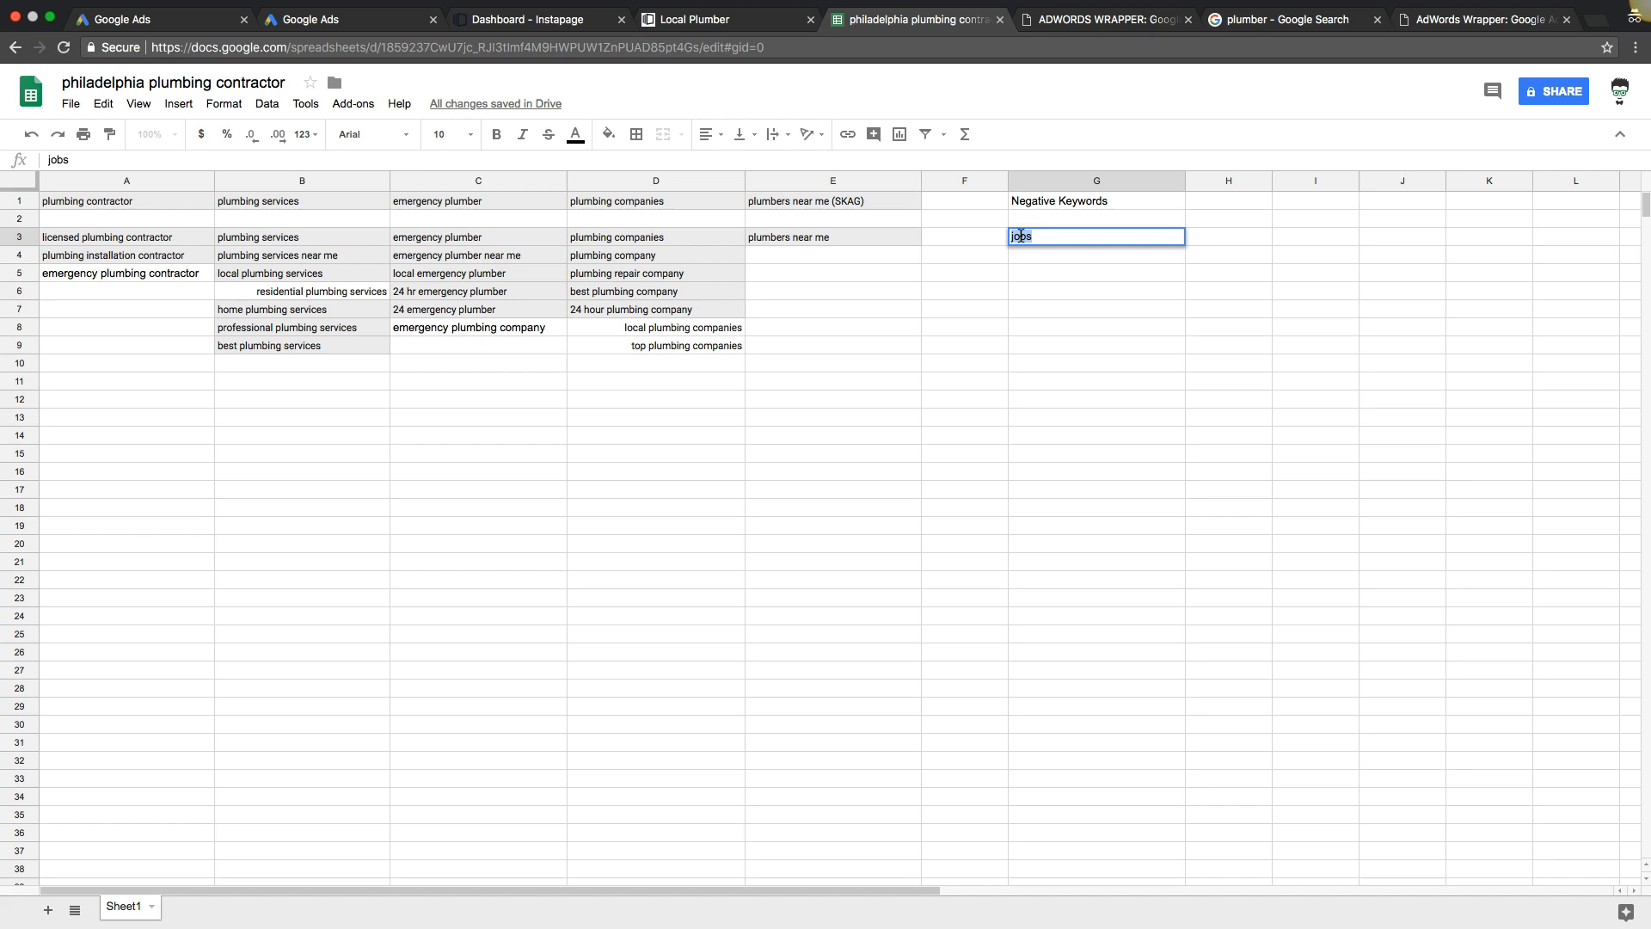
pyautogui.click(1028, 251)
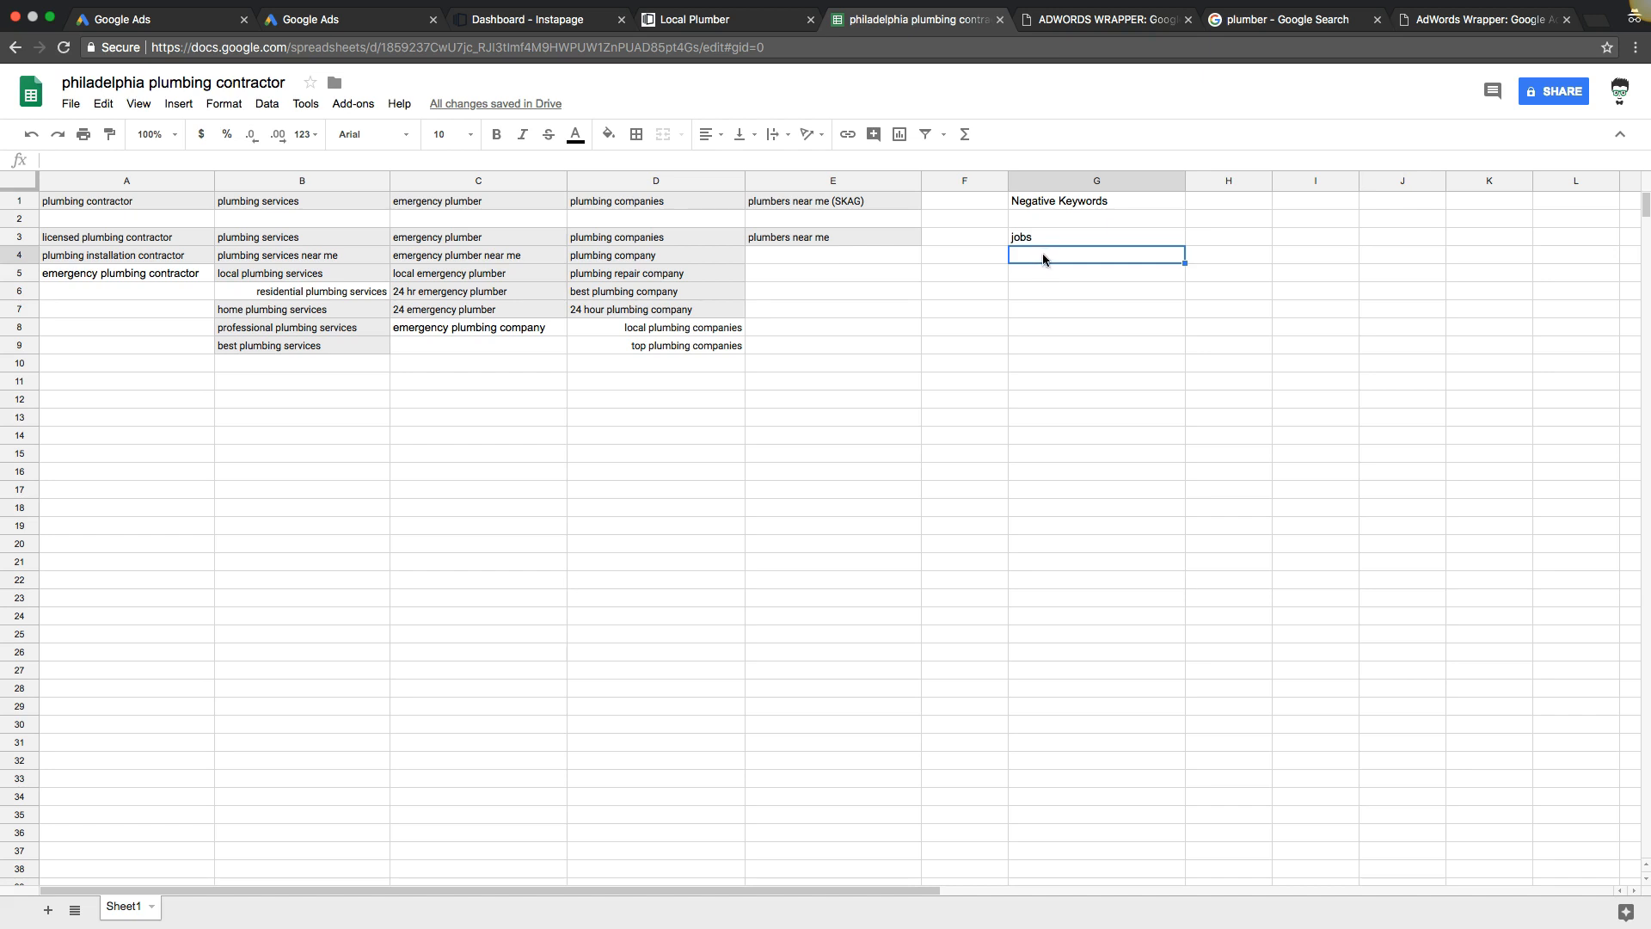
# In the Google Ads keyword planner, remove the "plumbers near me" filter and get keyword ideas for "plumbers" instead of "plumbing services".
pyautogui.click(151, 20)
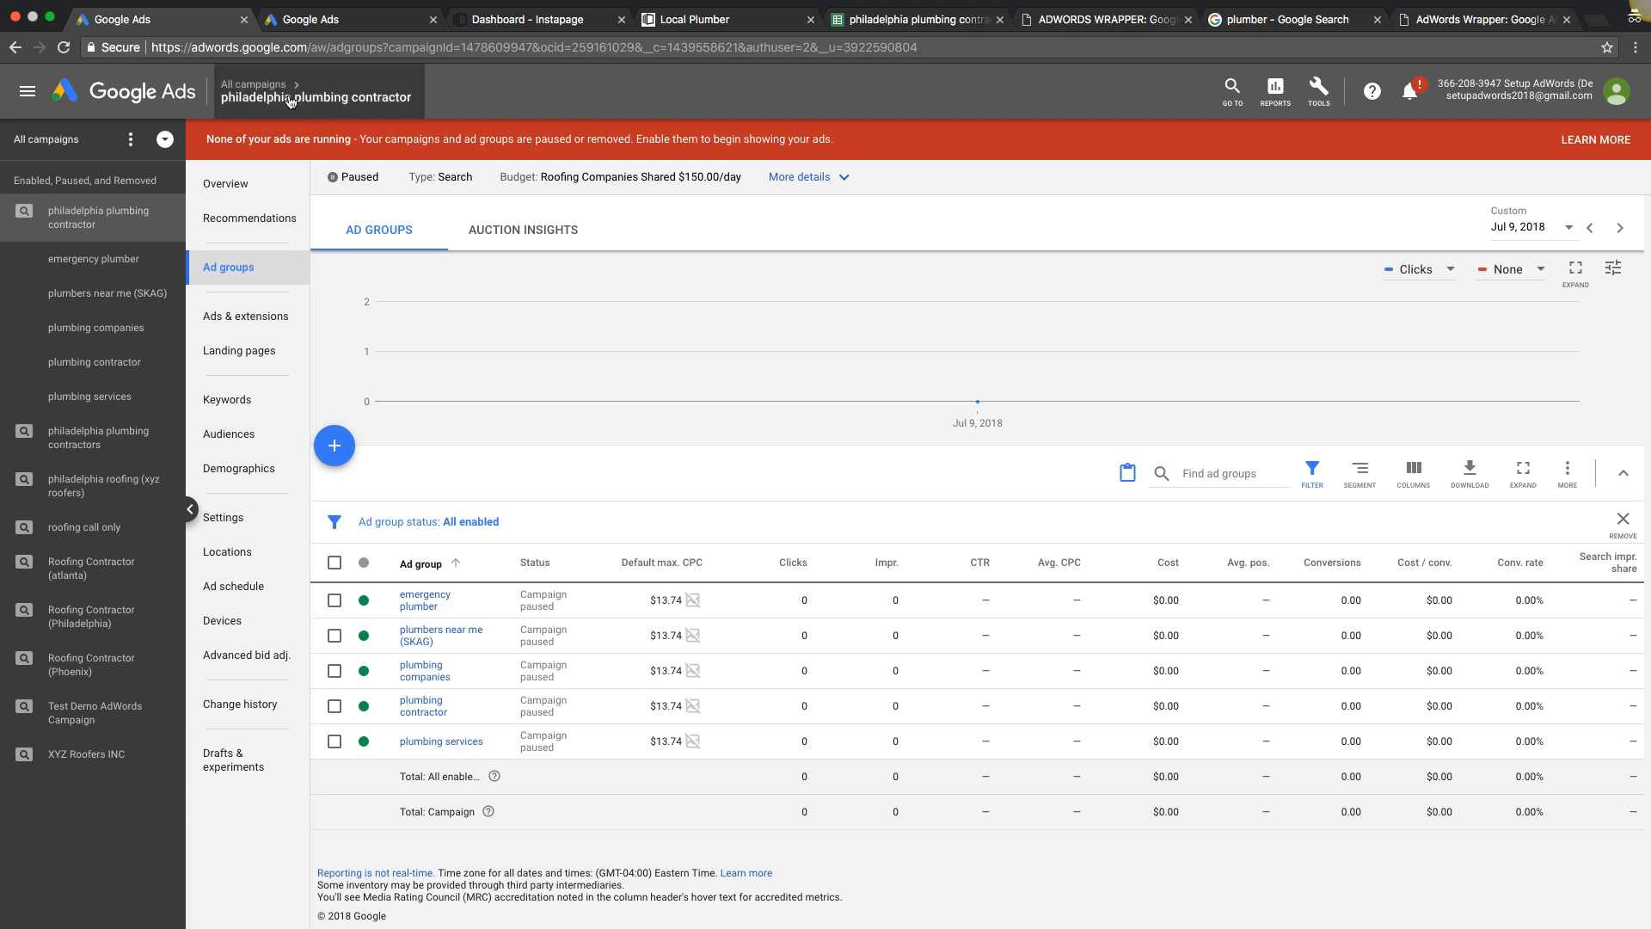
pyautogui.click(303, 24)
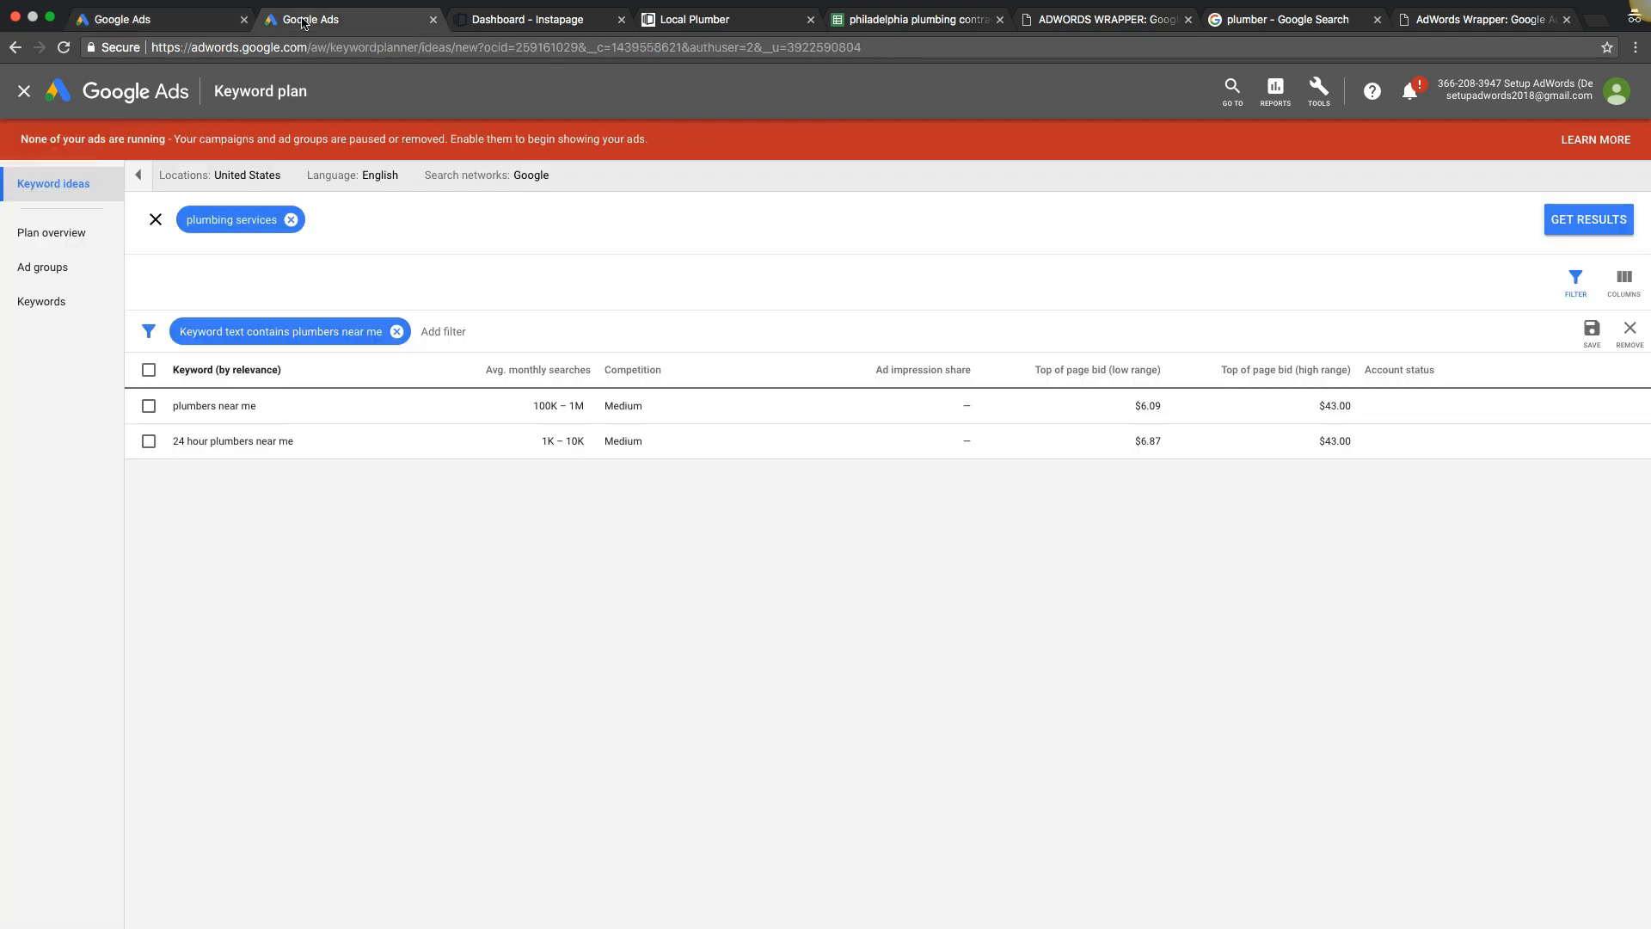
pyautogui.click(395, 332)
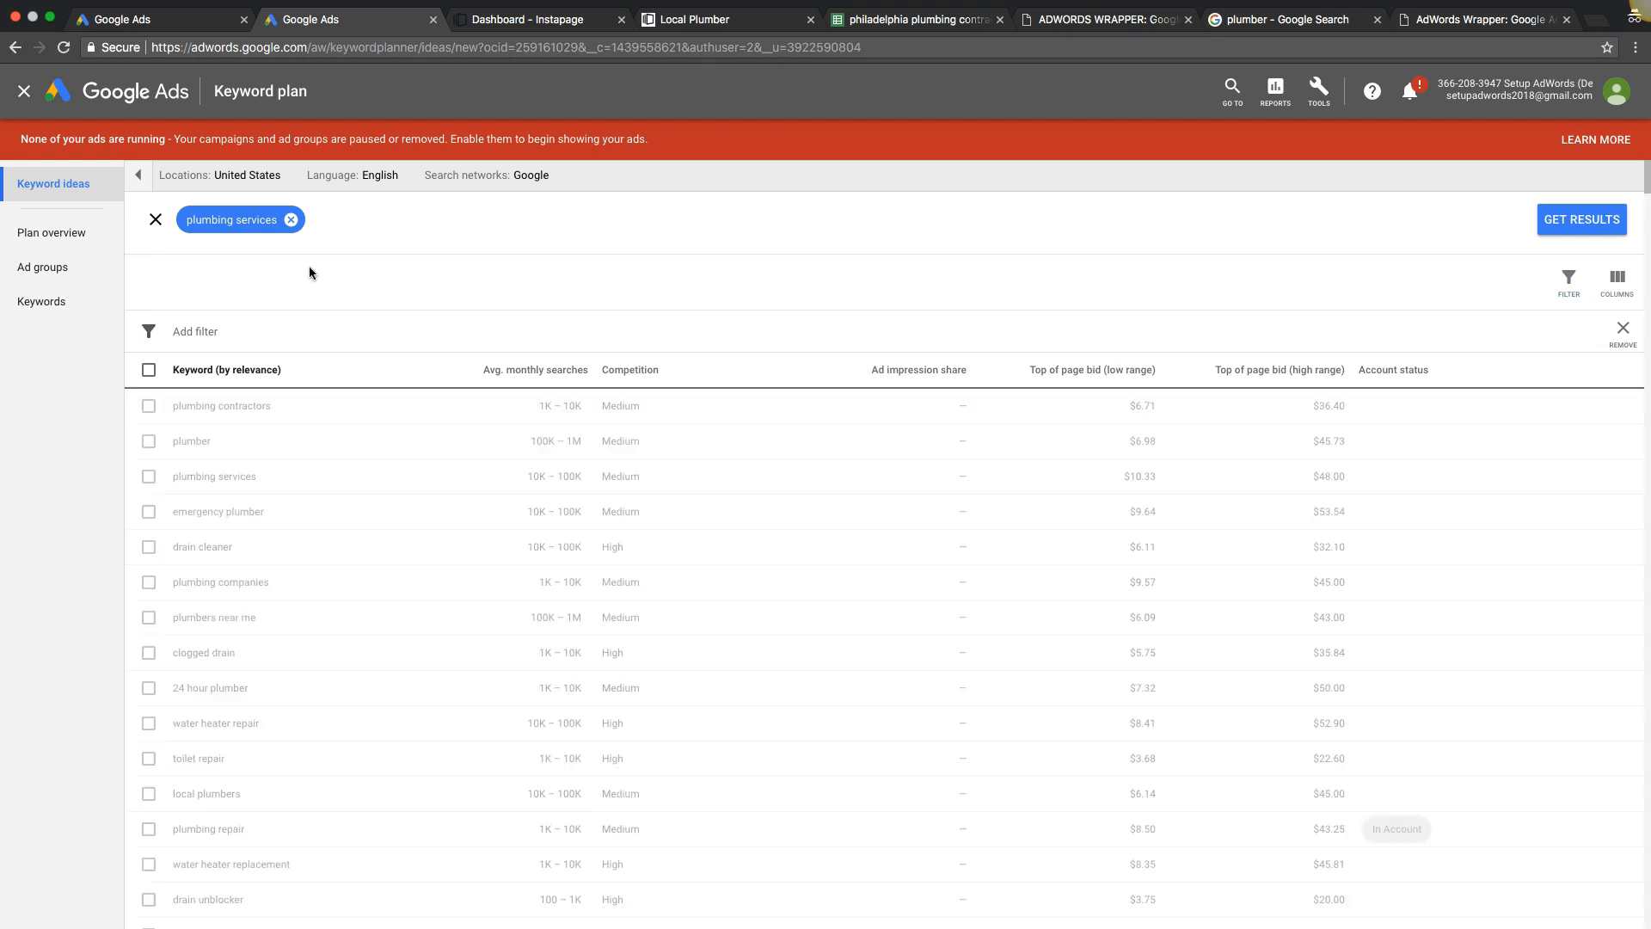
pyautogui.click(291, 219)
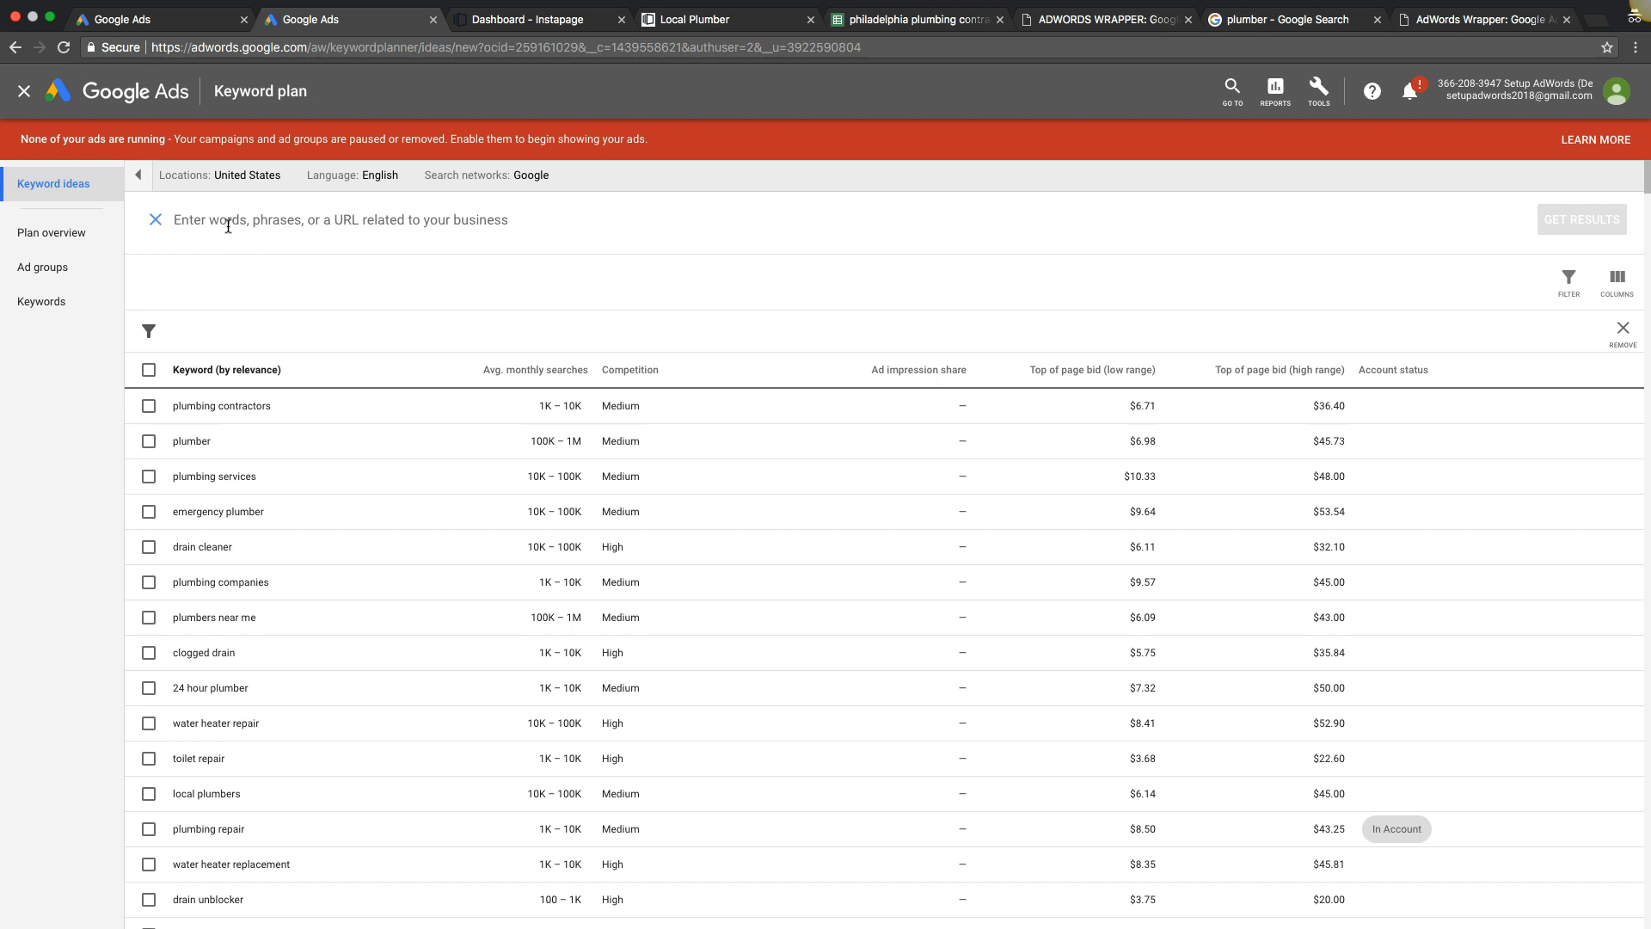
pyautogui.write('plumbers')
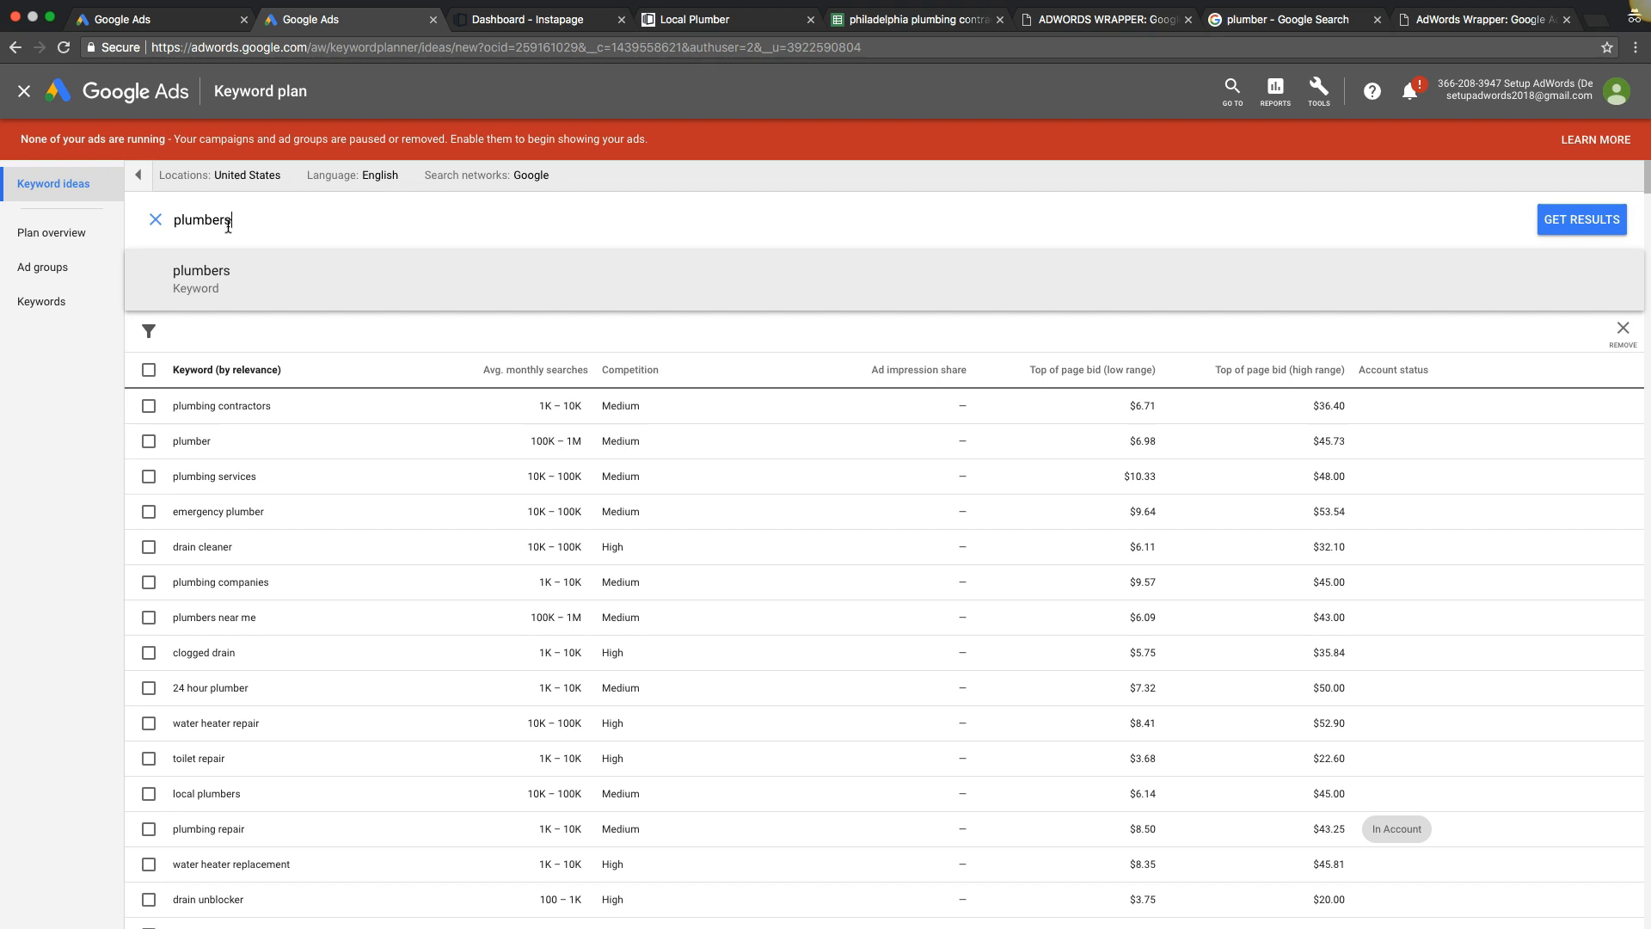
pyautogui.press('Return')
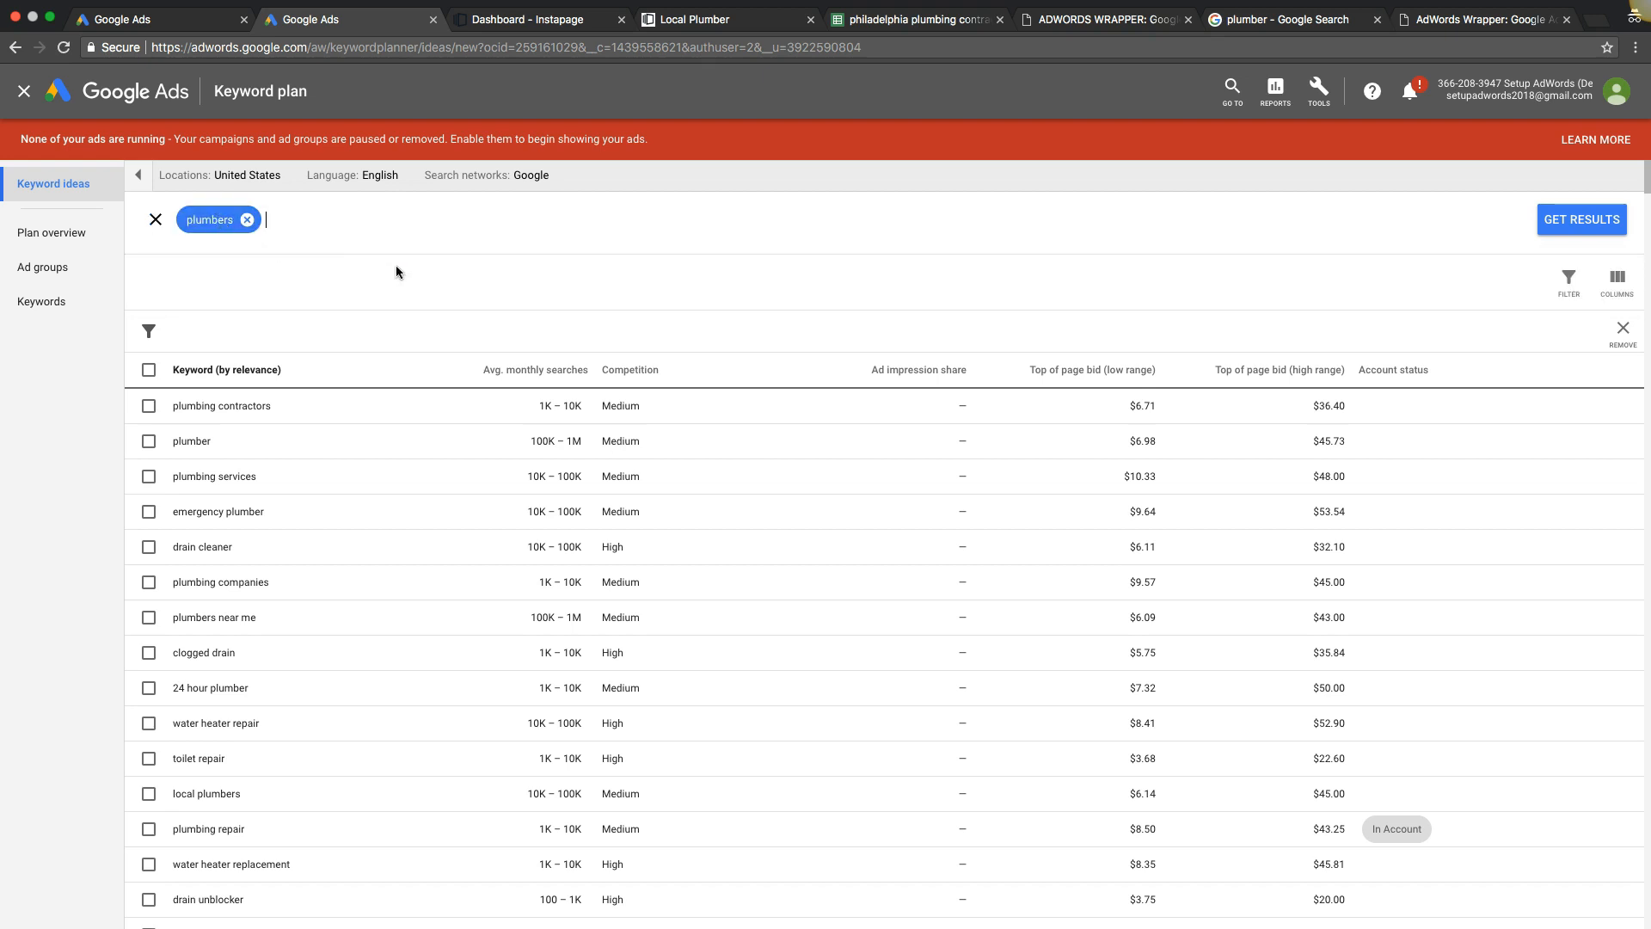
pyautogui.click(1578, 220)
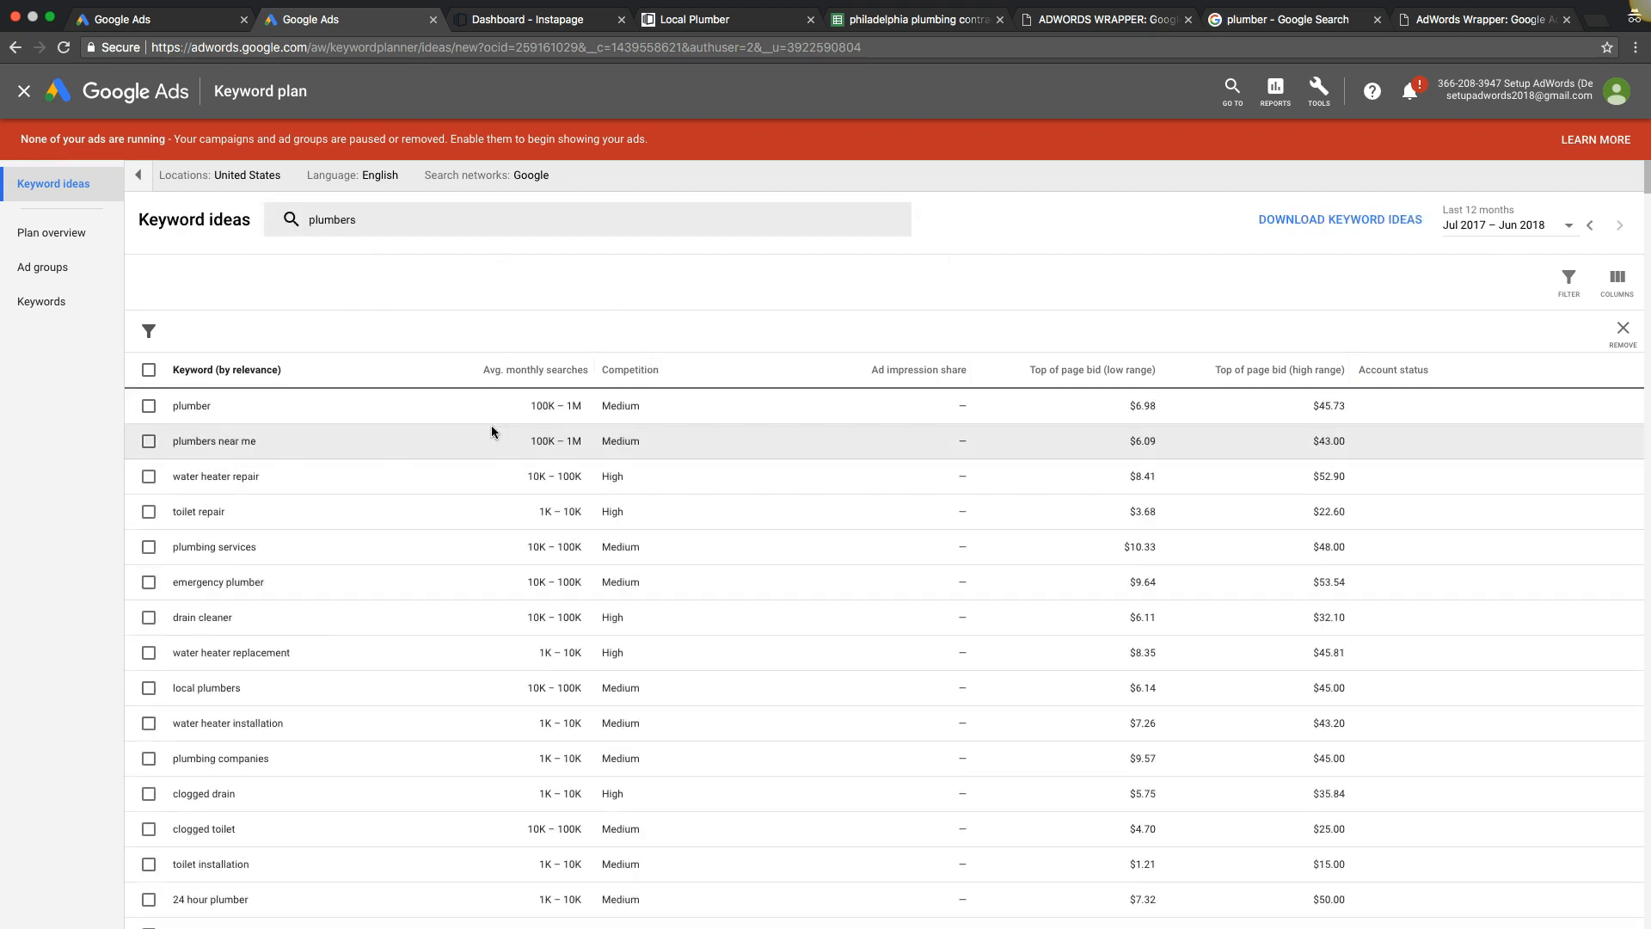
# Examine the "plumbers" keyword ideas for terms to exclude as negative keywords, and return to the keyword spreadsheet.
pyautogui.scroll(-2, 492, 425)
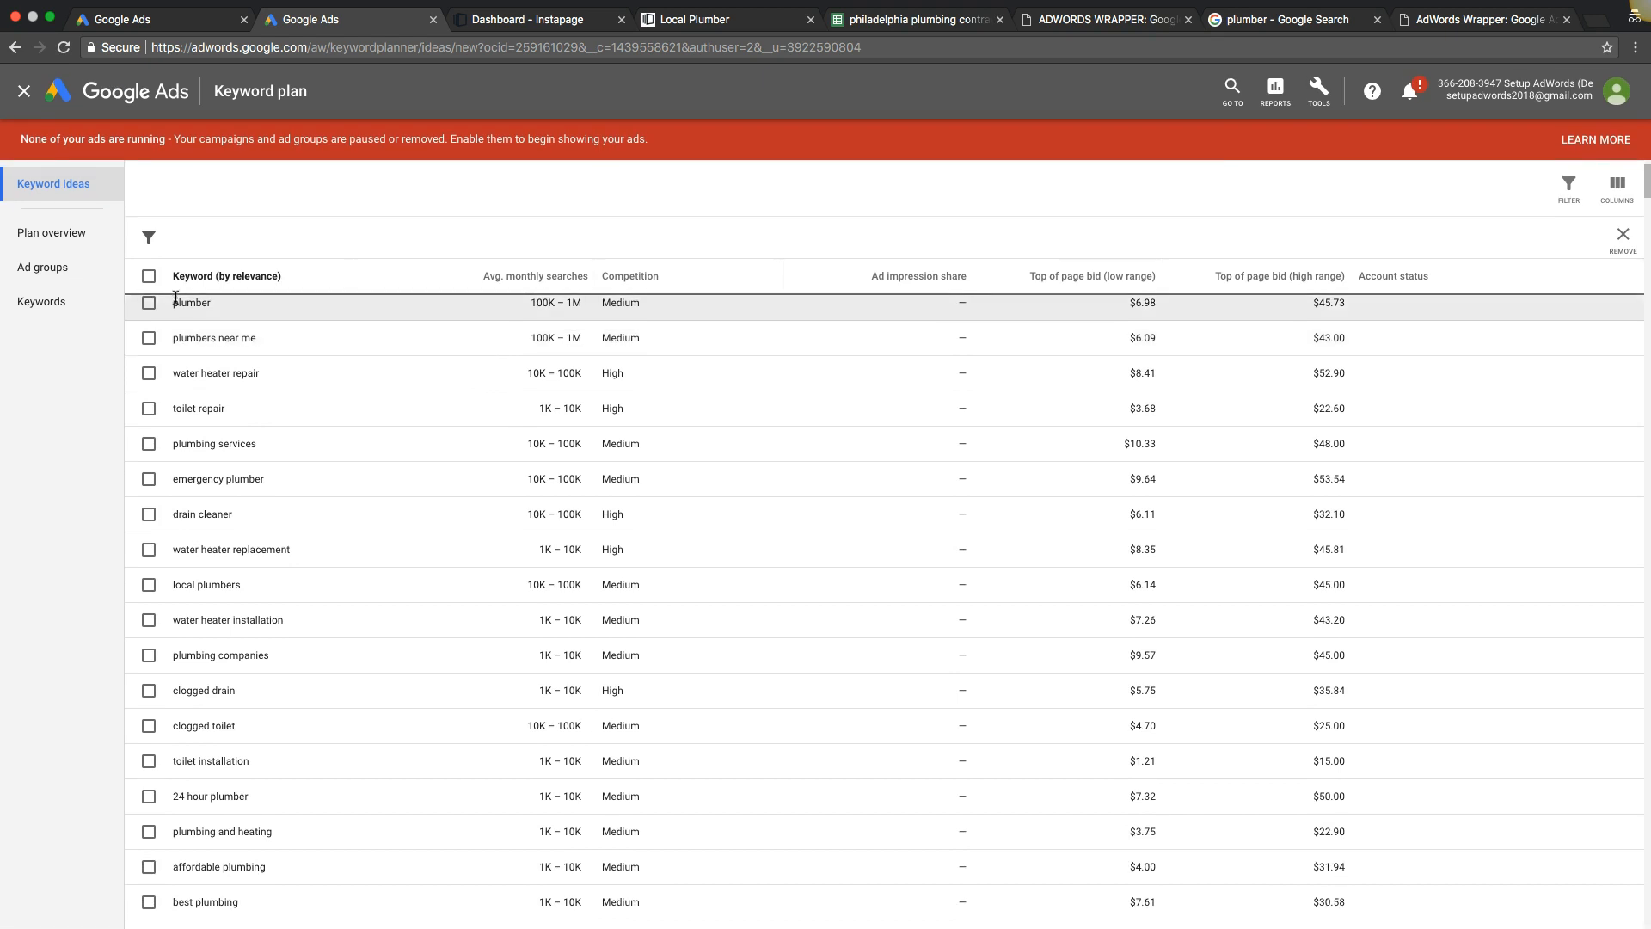
pyautogui.scroll(2, 240, 403)
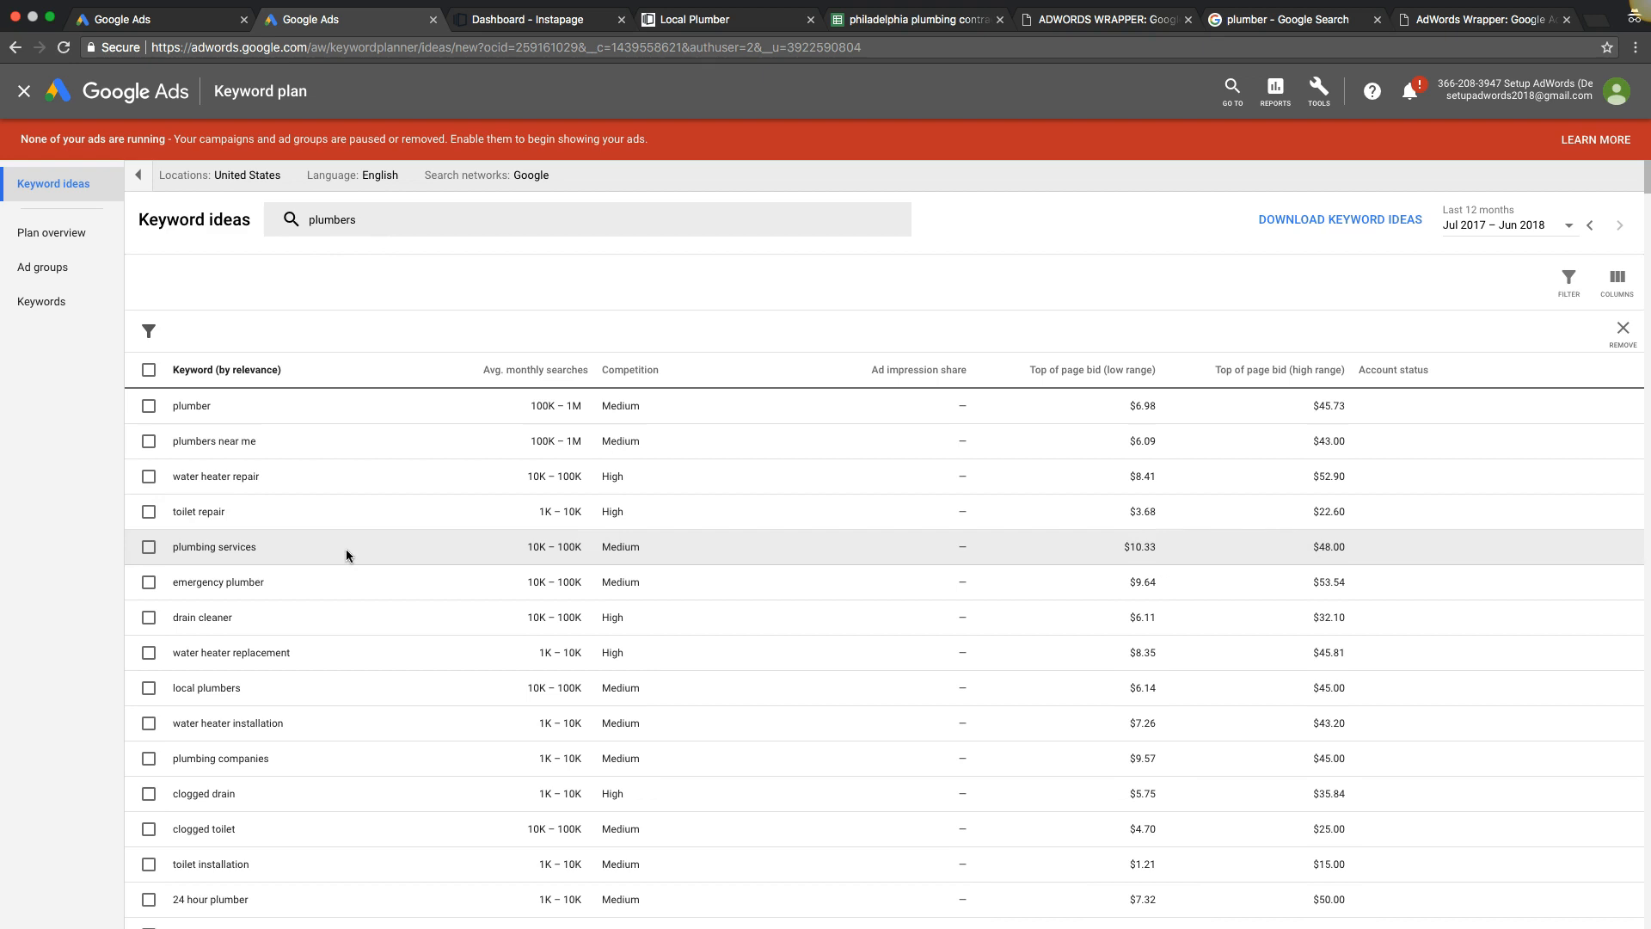
pyautogui.scroll(-2, 345, 550)
pyautogui.scroll(-3, 347, 552)
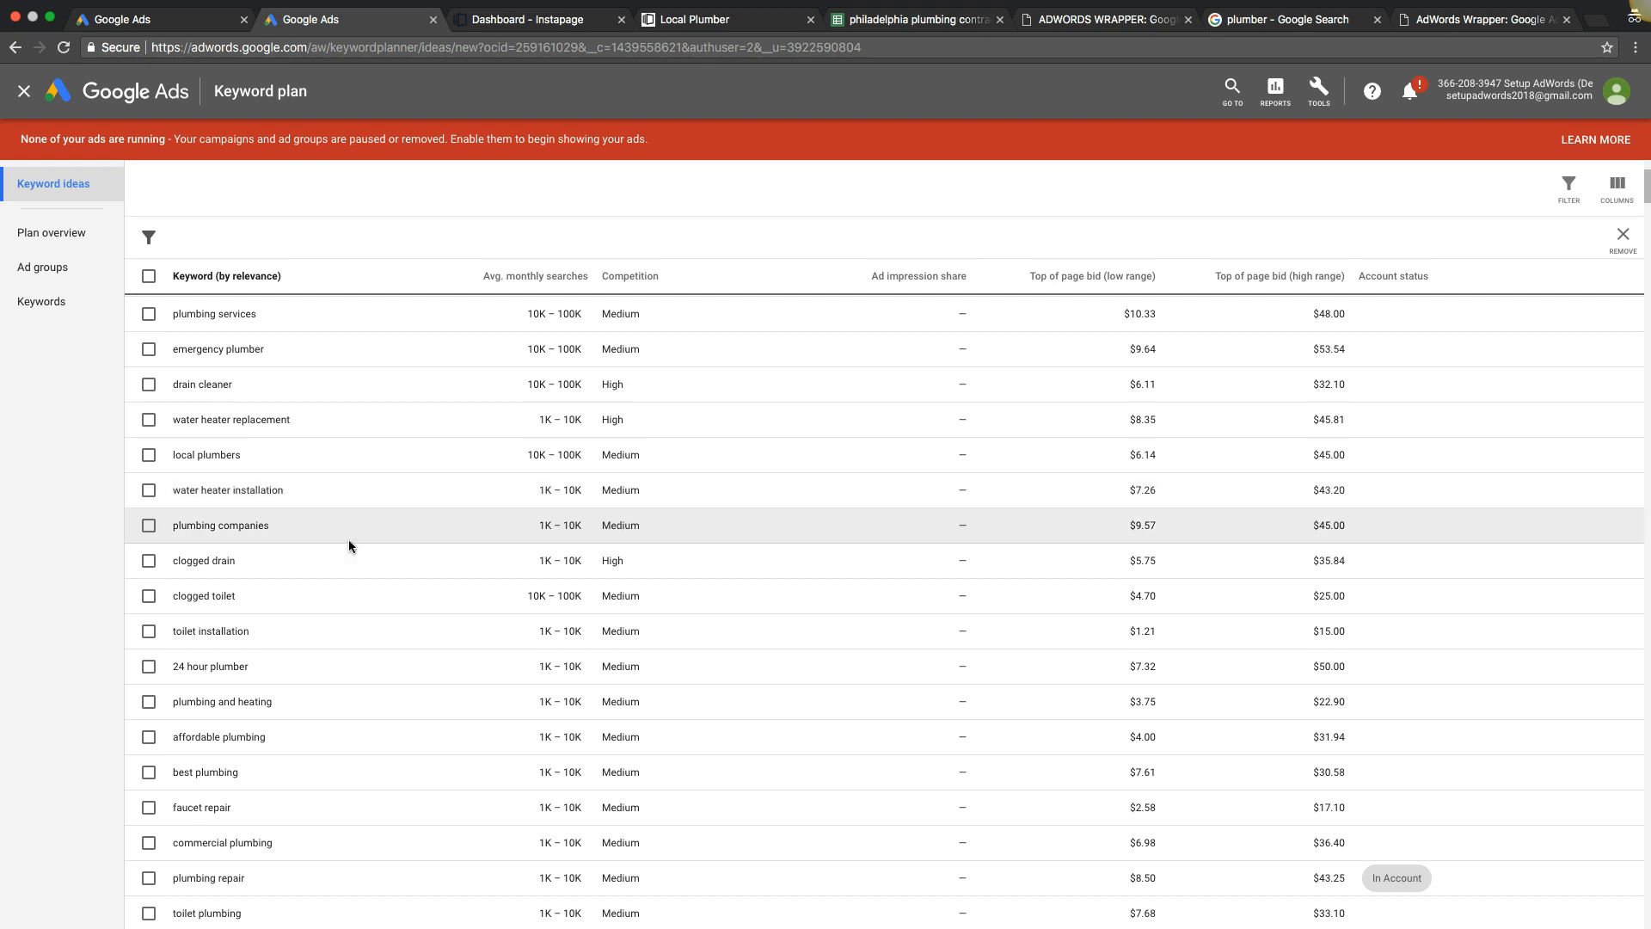
pyautogui.scroll(-2, 411, 542)
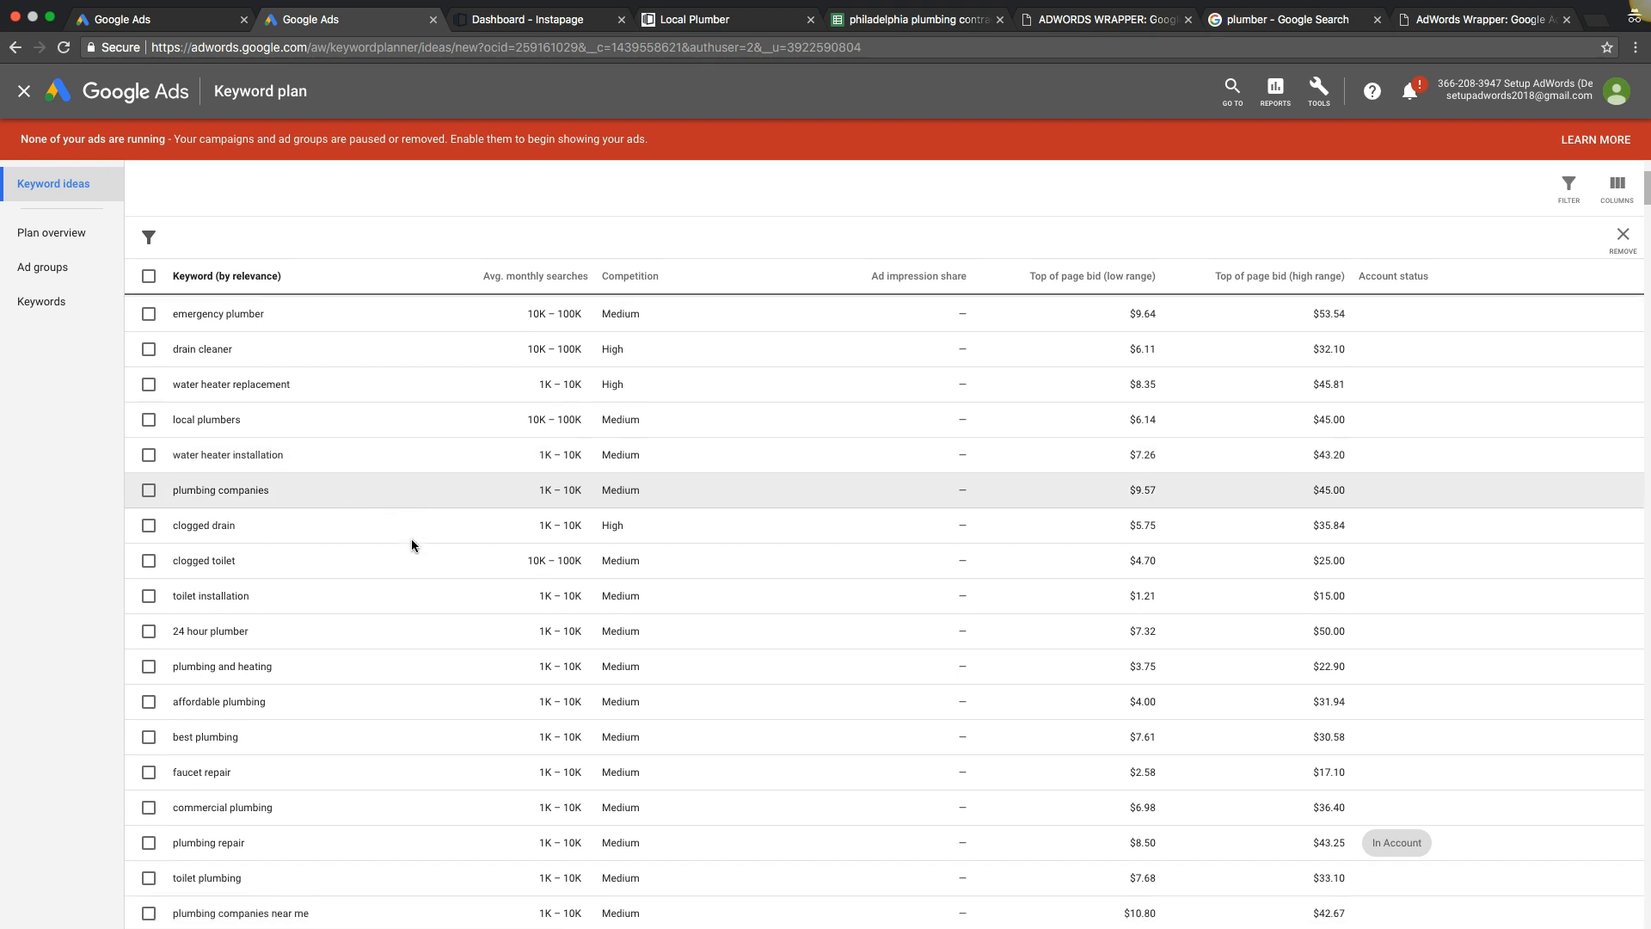
pyautogui.scroll(-2, 411, 543)
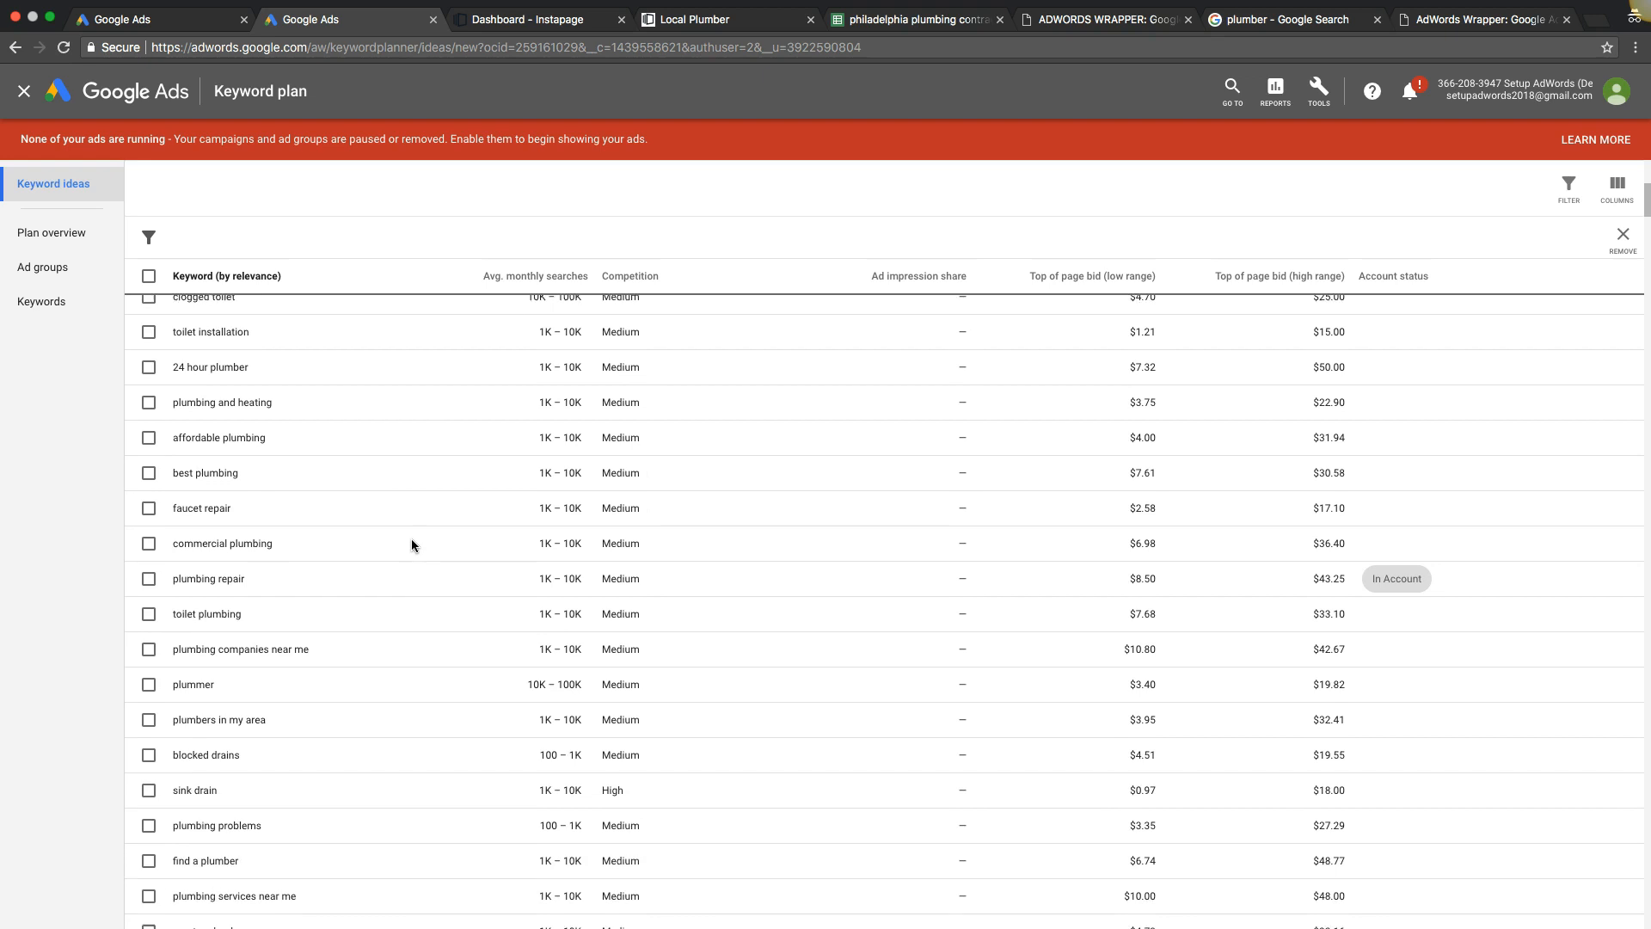
pyautogui.scroll(-1, 411, 545)
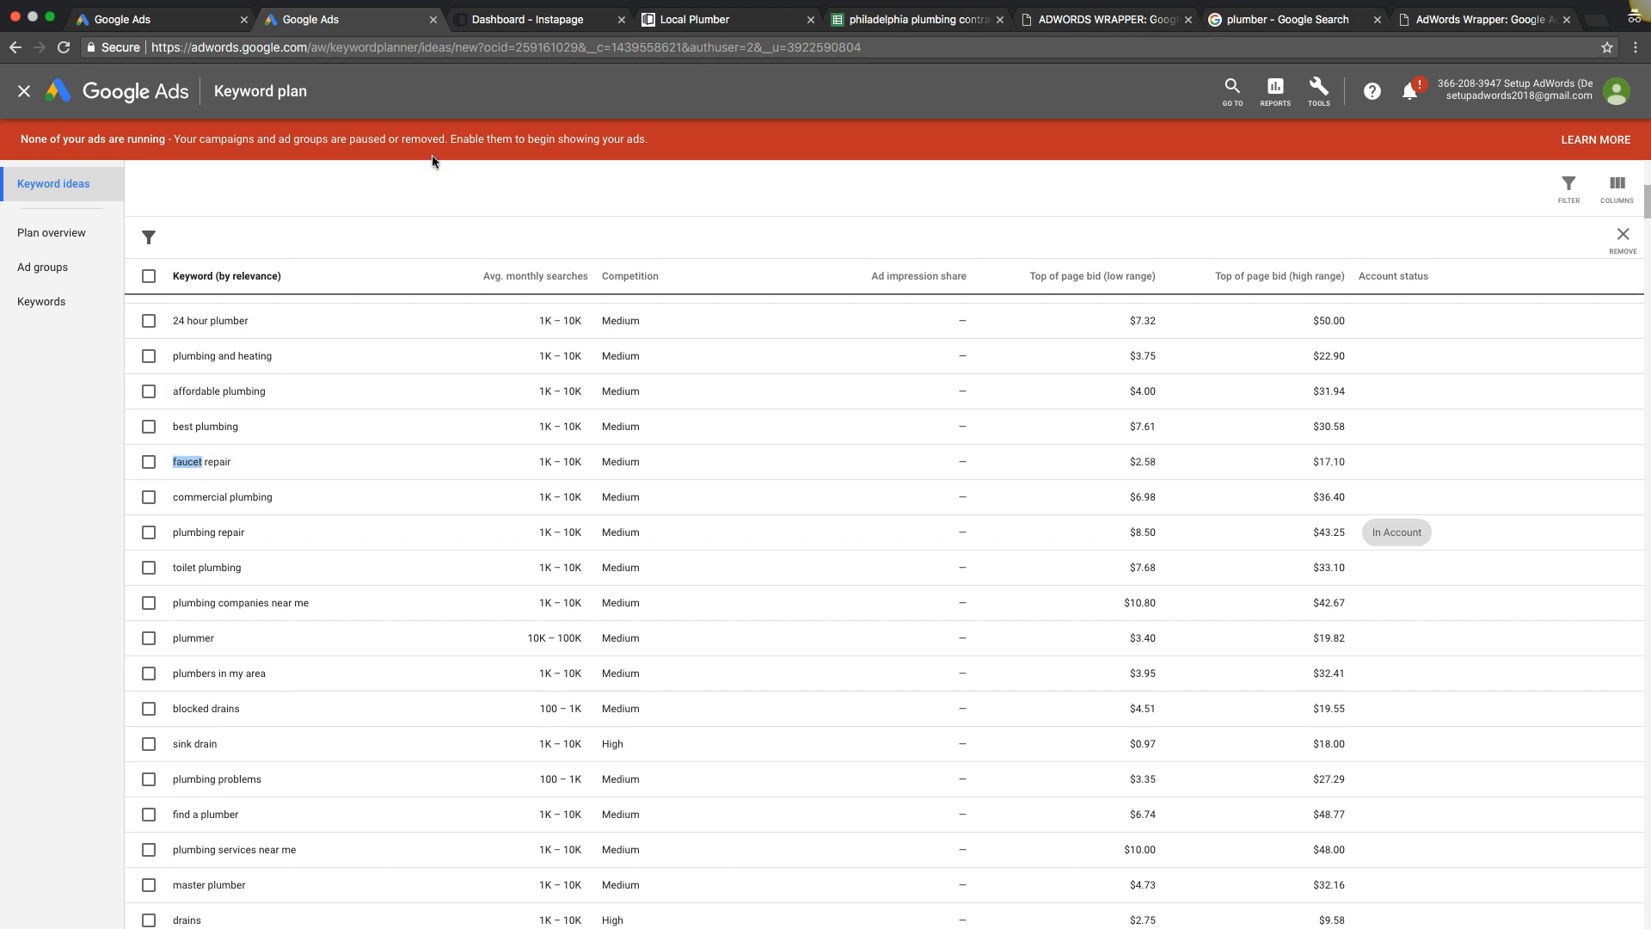
pyautogui.click(886, 24)
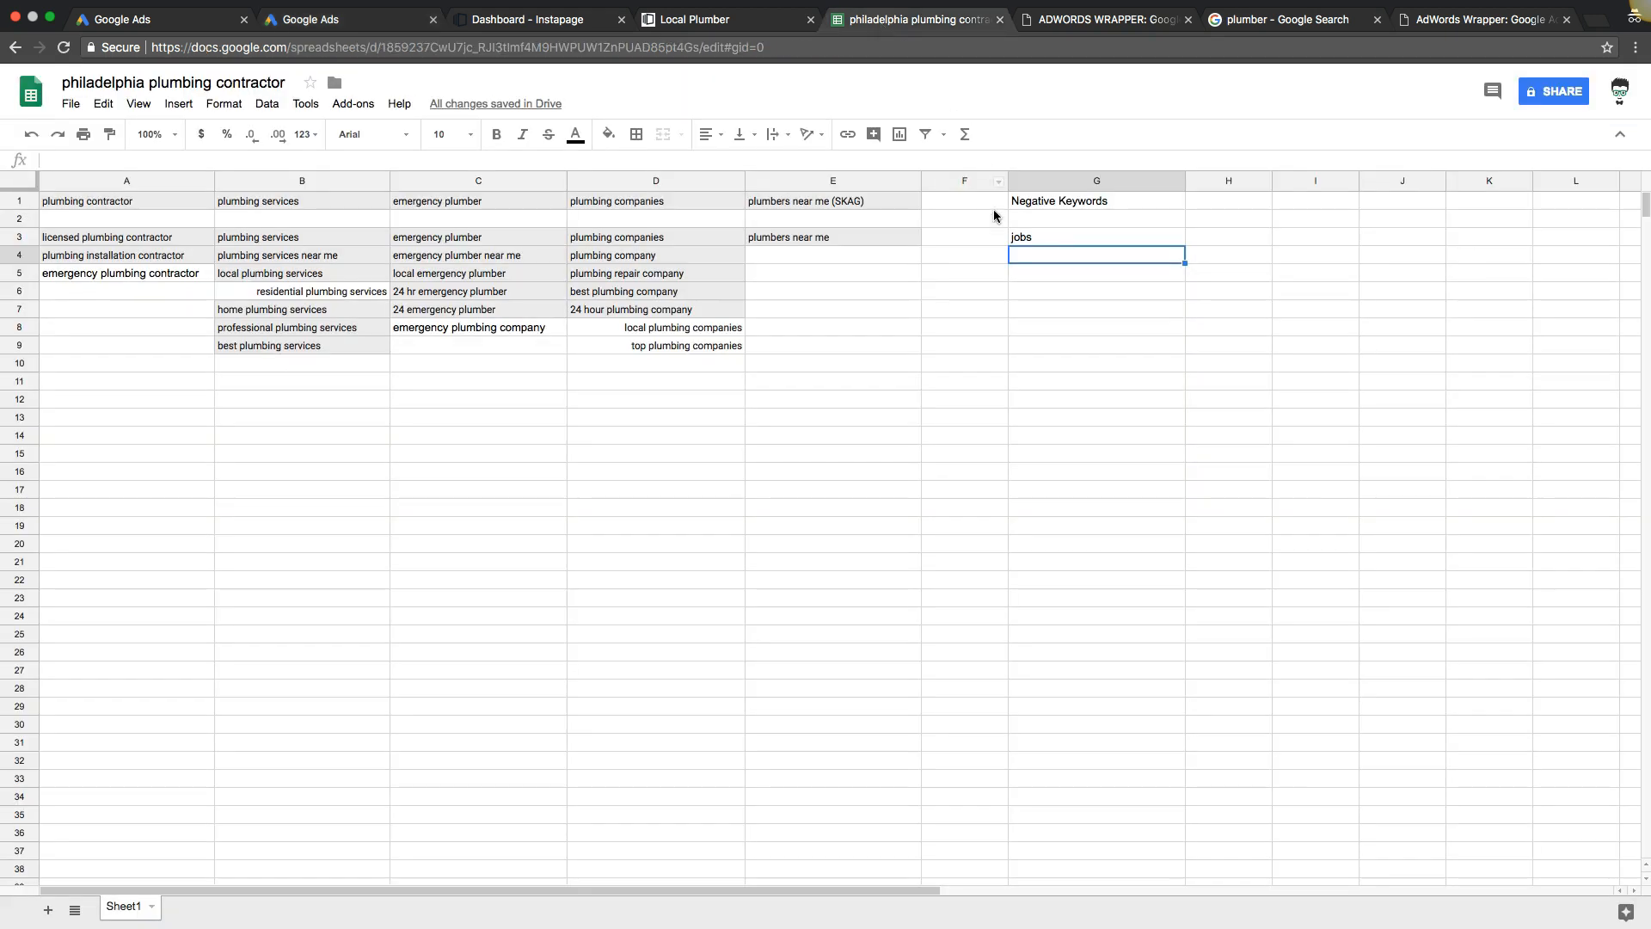
# Enter "faucet" in cell G4 as a negative keyword and return to the Google Ads keyword ideas.
pyautogui.write('faucet')
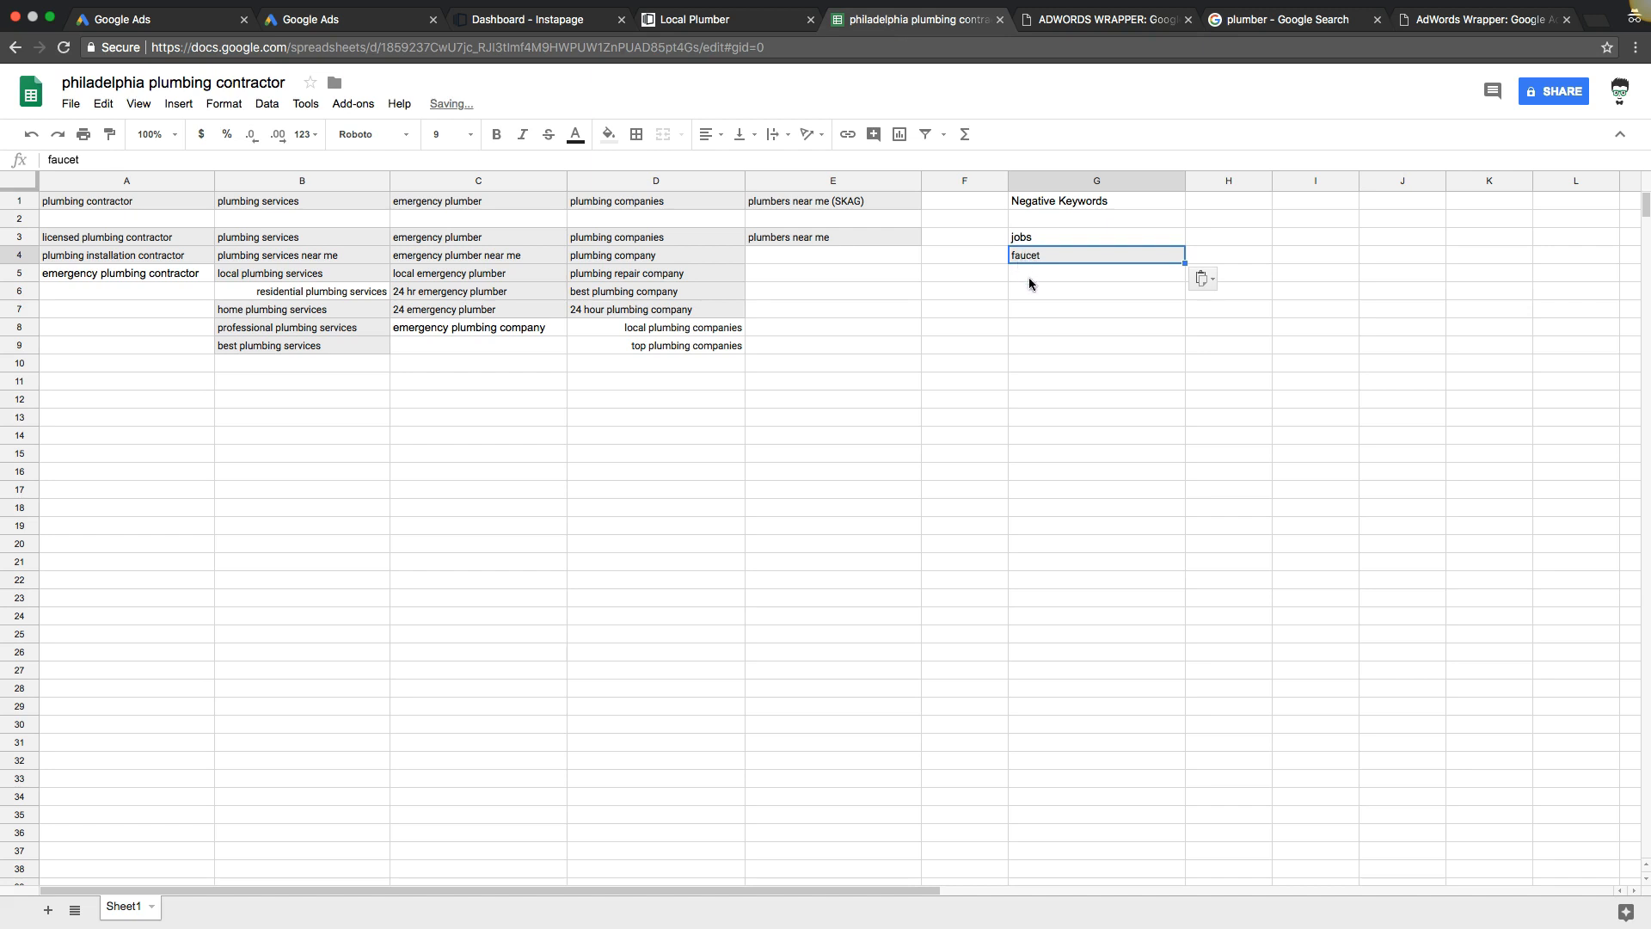
pyautogui.click(352, 24)
# Examine the "plumbers" keyword ideas below "faucet repair" for more irrelevant terms to exclude as negative keywords.
pyautogui.scroll(-3, 406, 493)
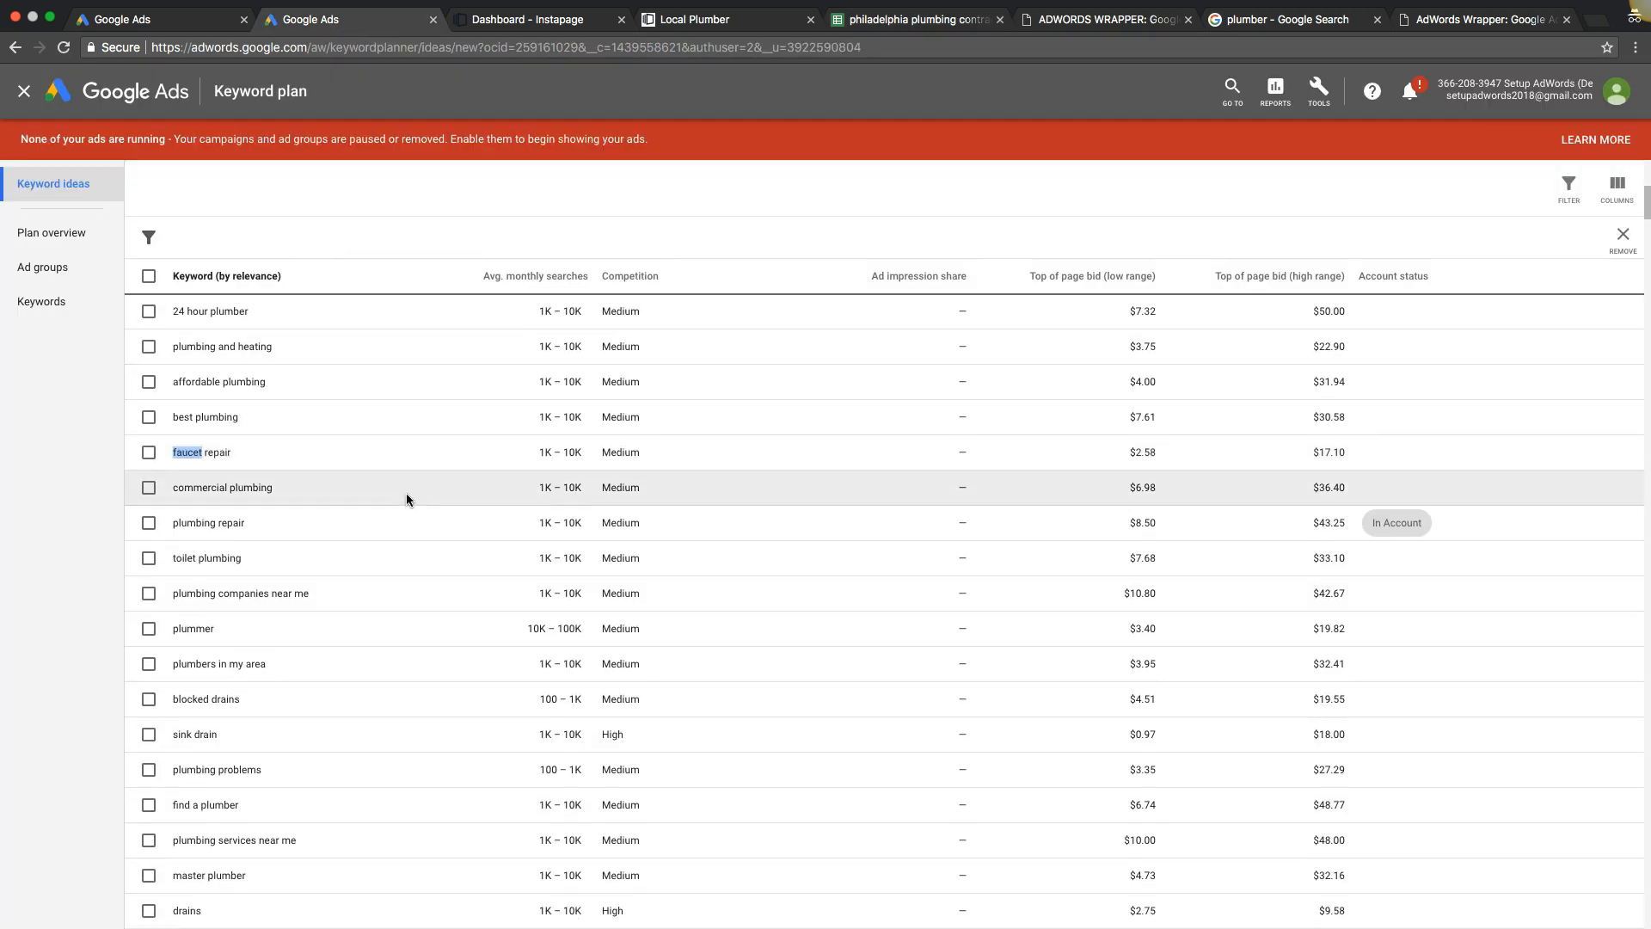
pyautogui.scroll(-4, 406, 500)
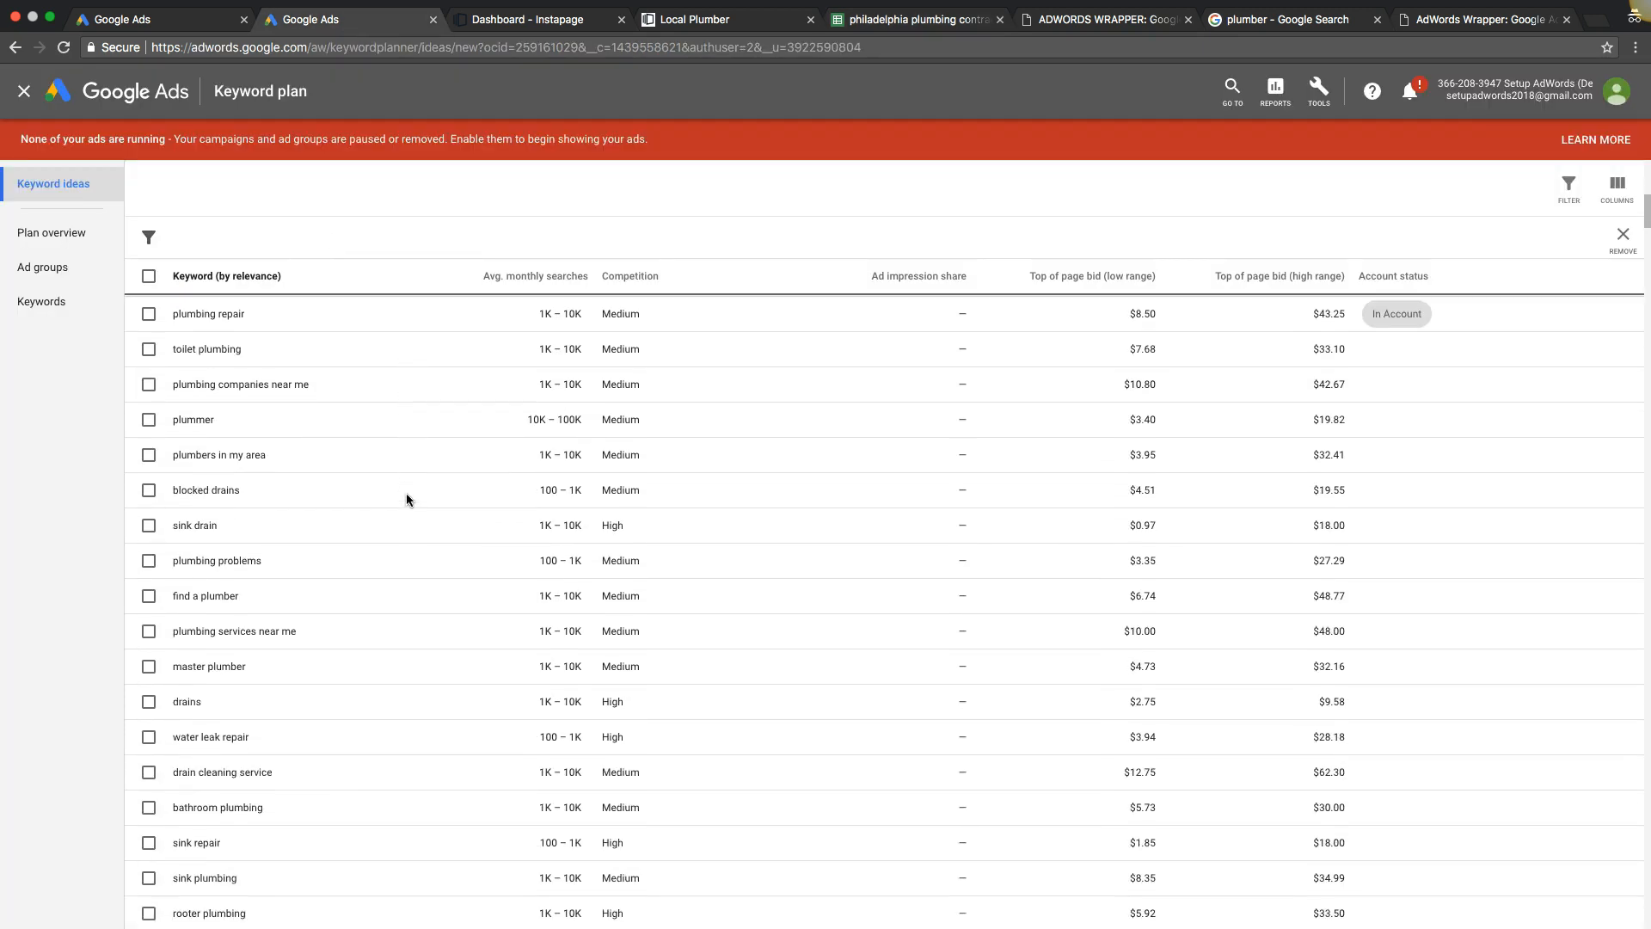
pyautogui.scroll(-7, 407, 498)
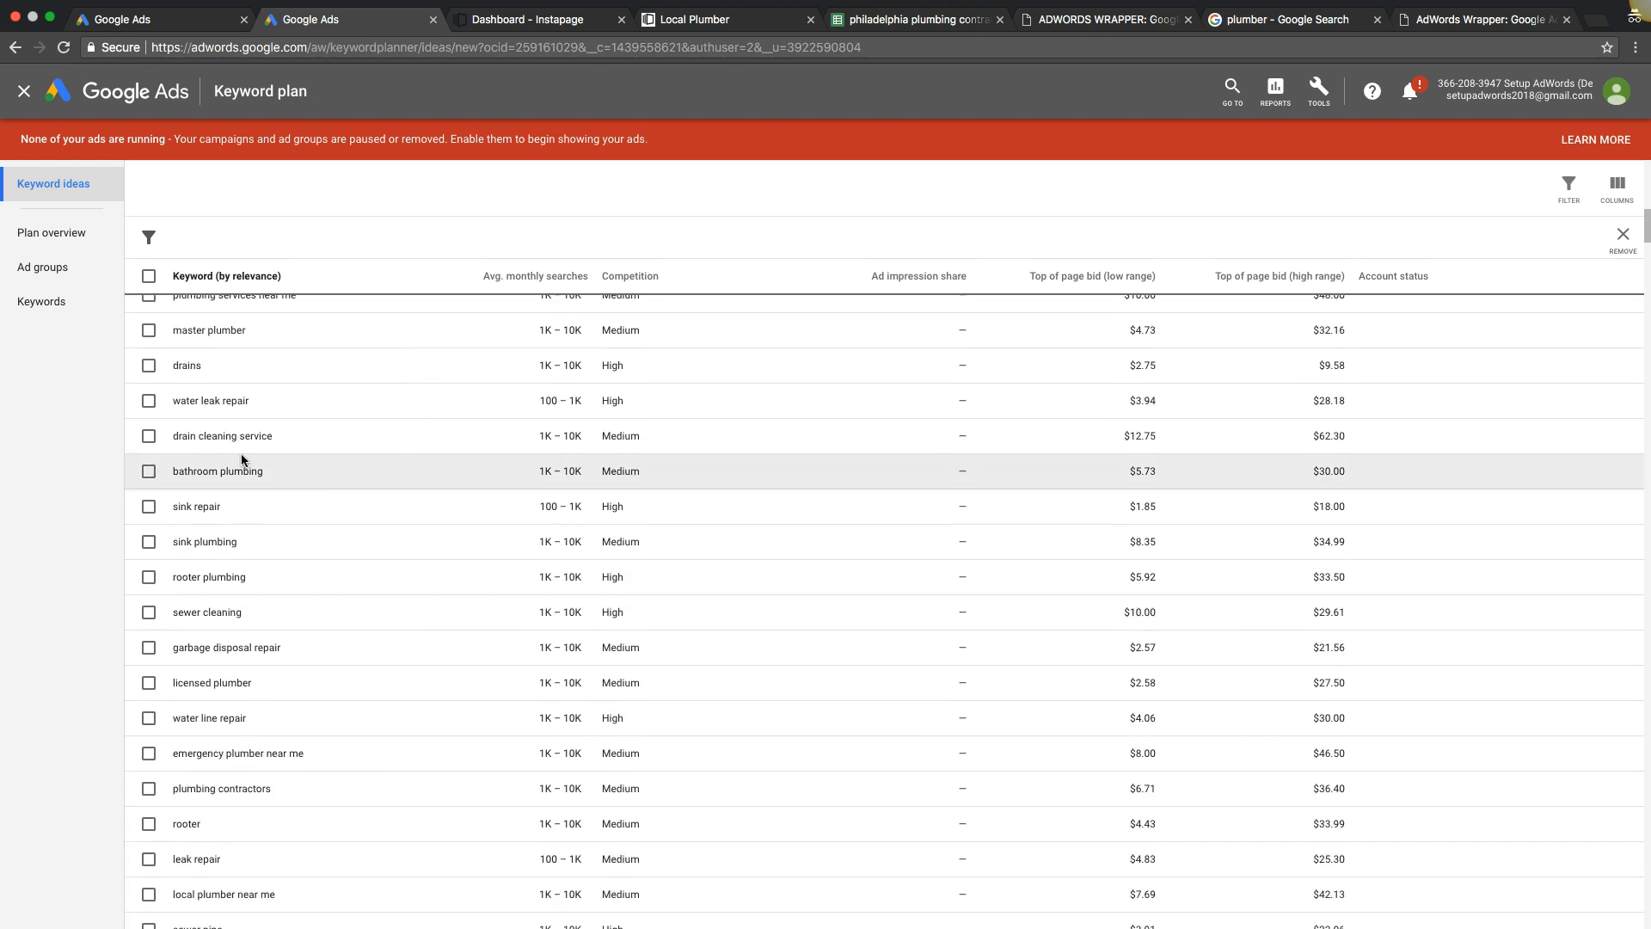
pyautogui.scroll(-3, 241, 454)
pyautogui.scroll(-4, 241, 460)
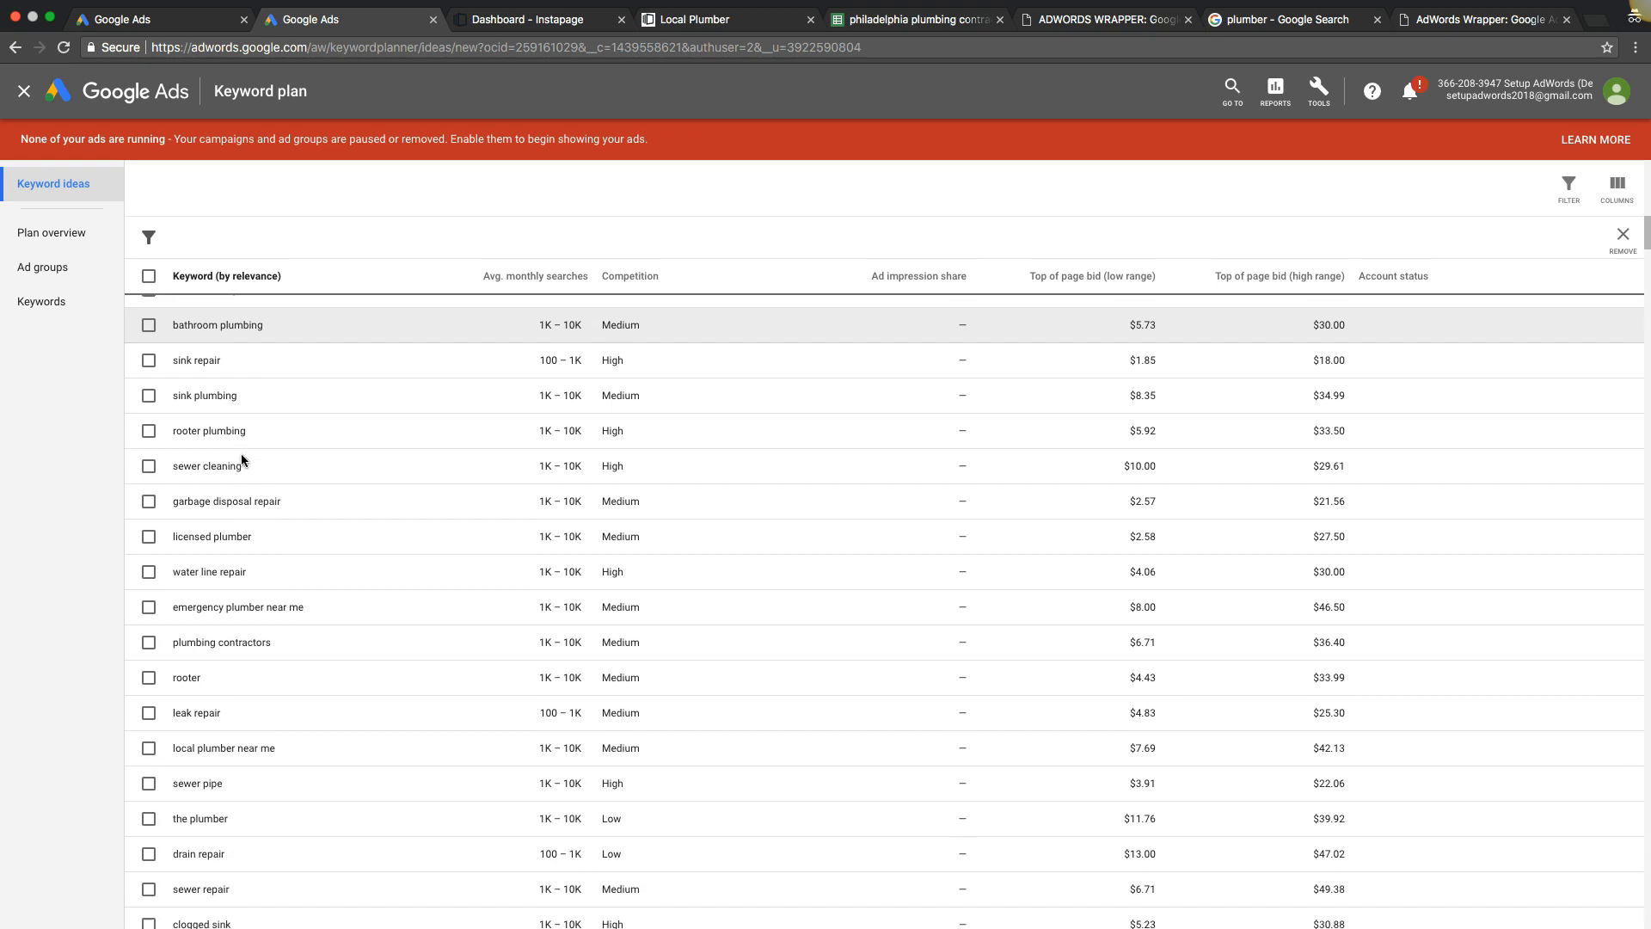
pyautogui.scroll(-5, 241, 460)
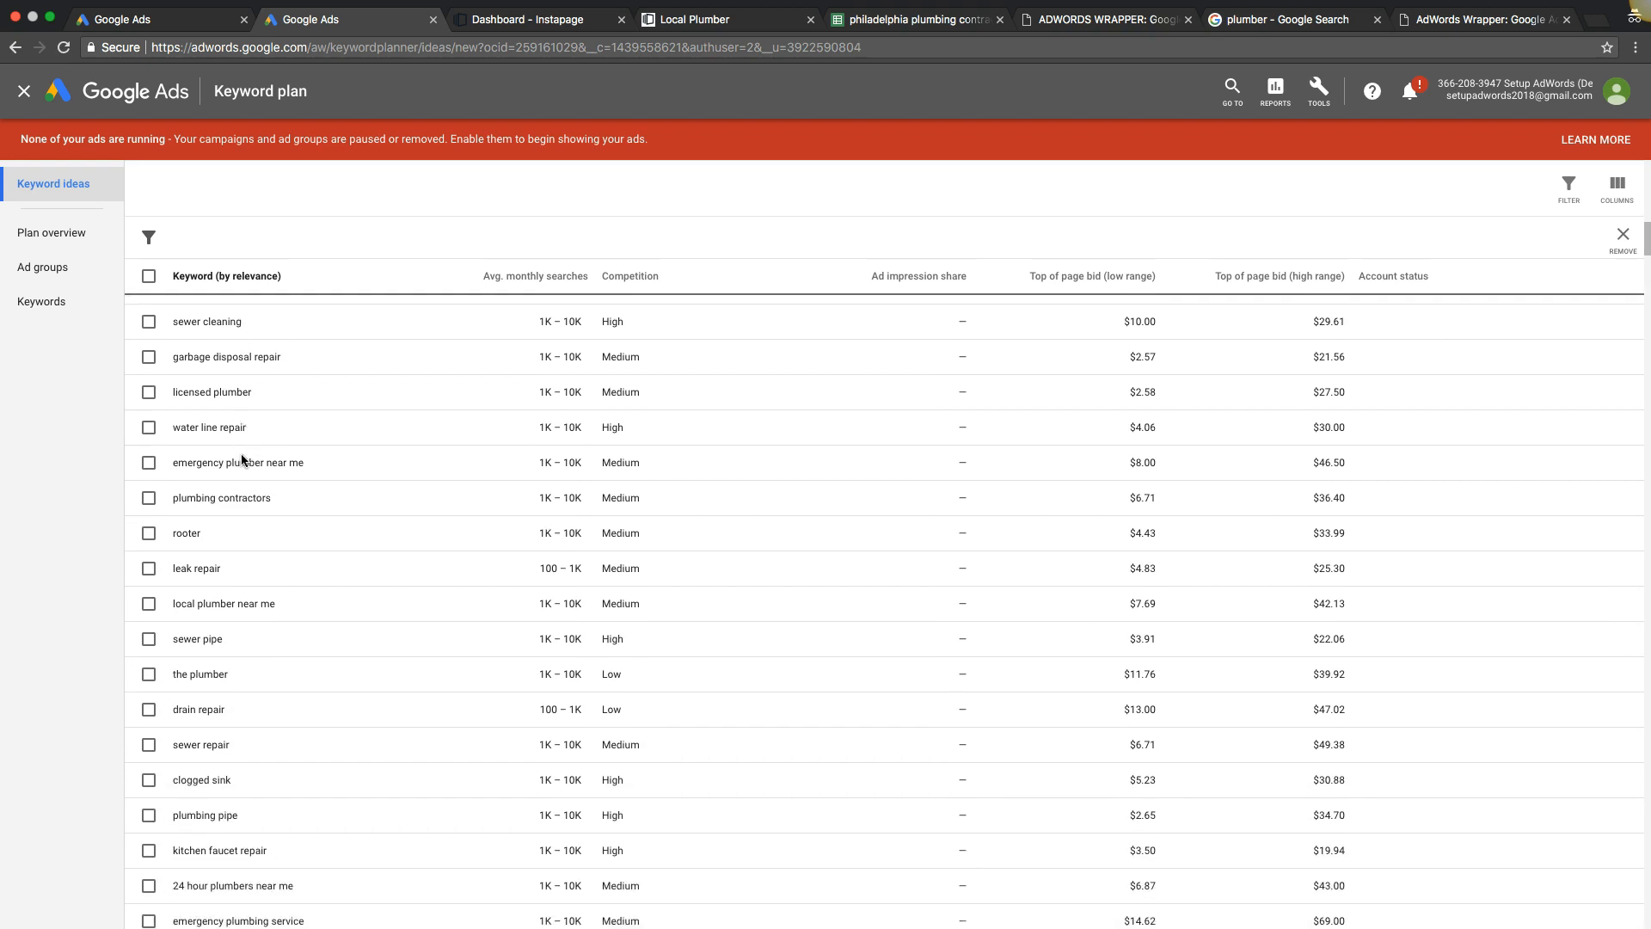
pyautogui.scroll(-6, 240, 460)
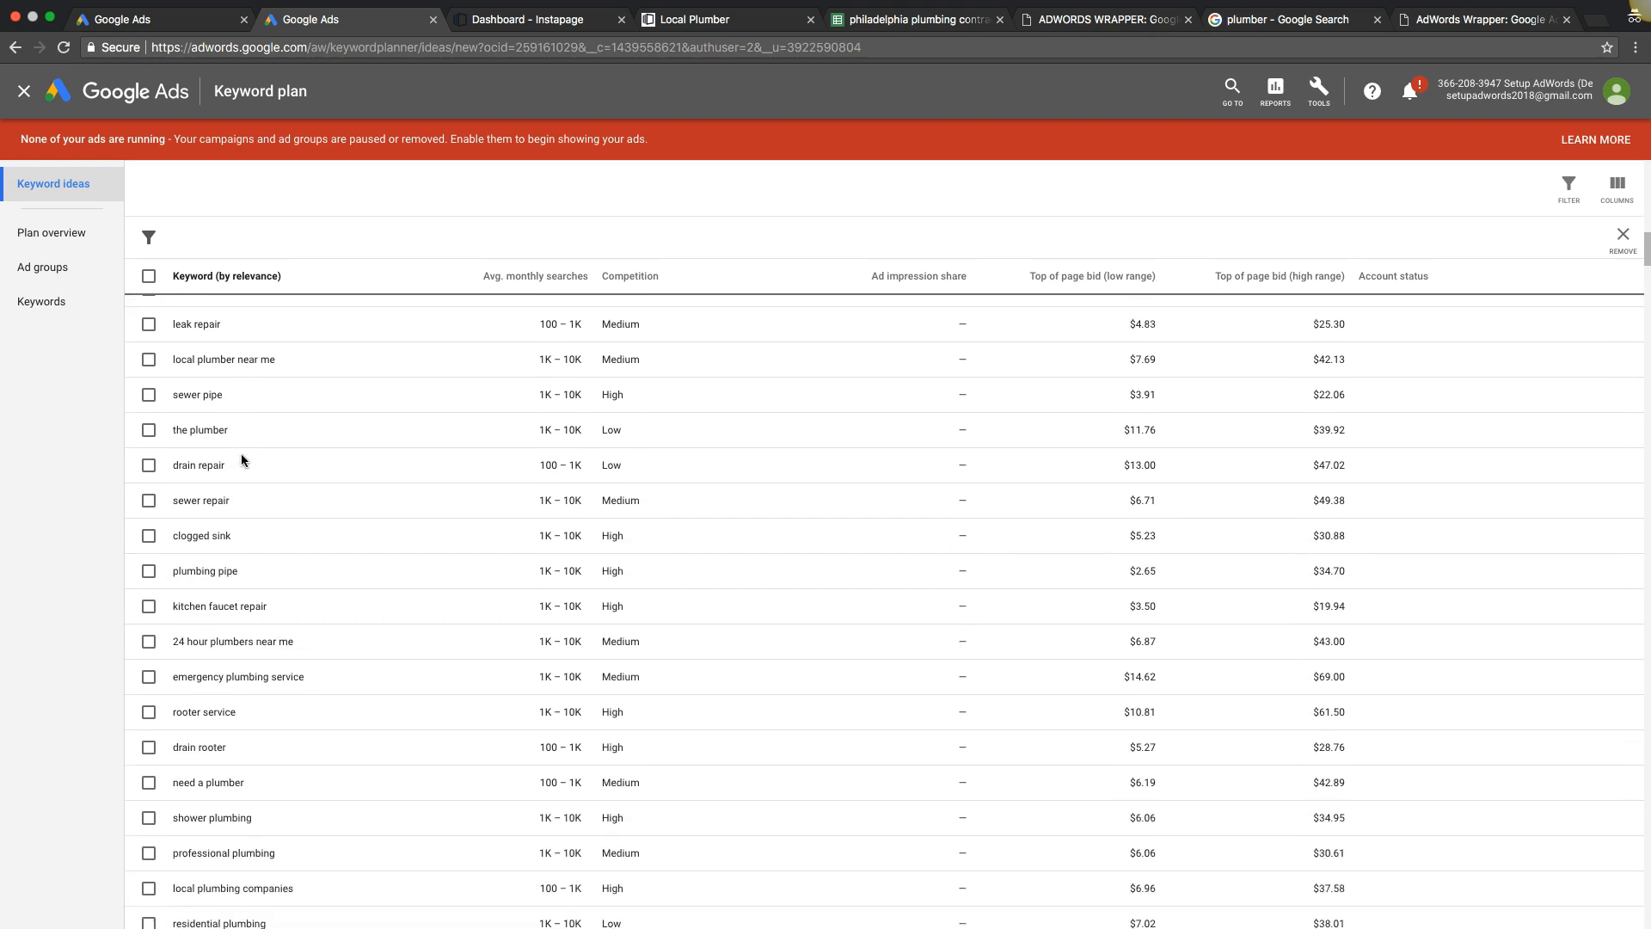
pyautogui.scroll(-5, 242, 459)
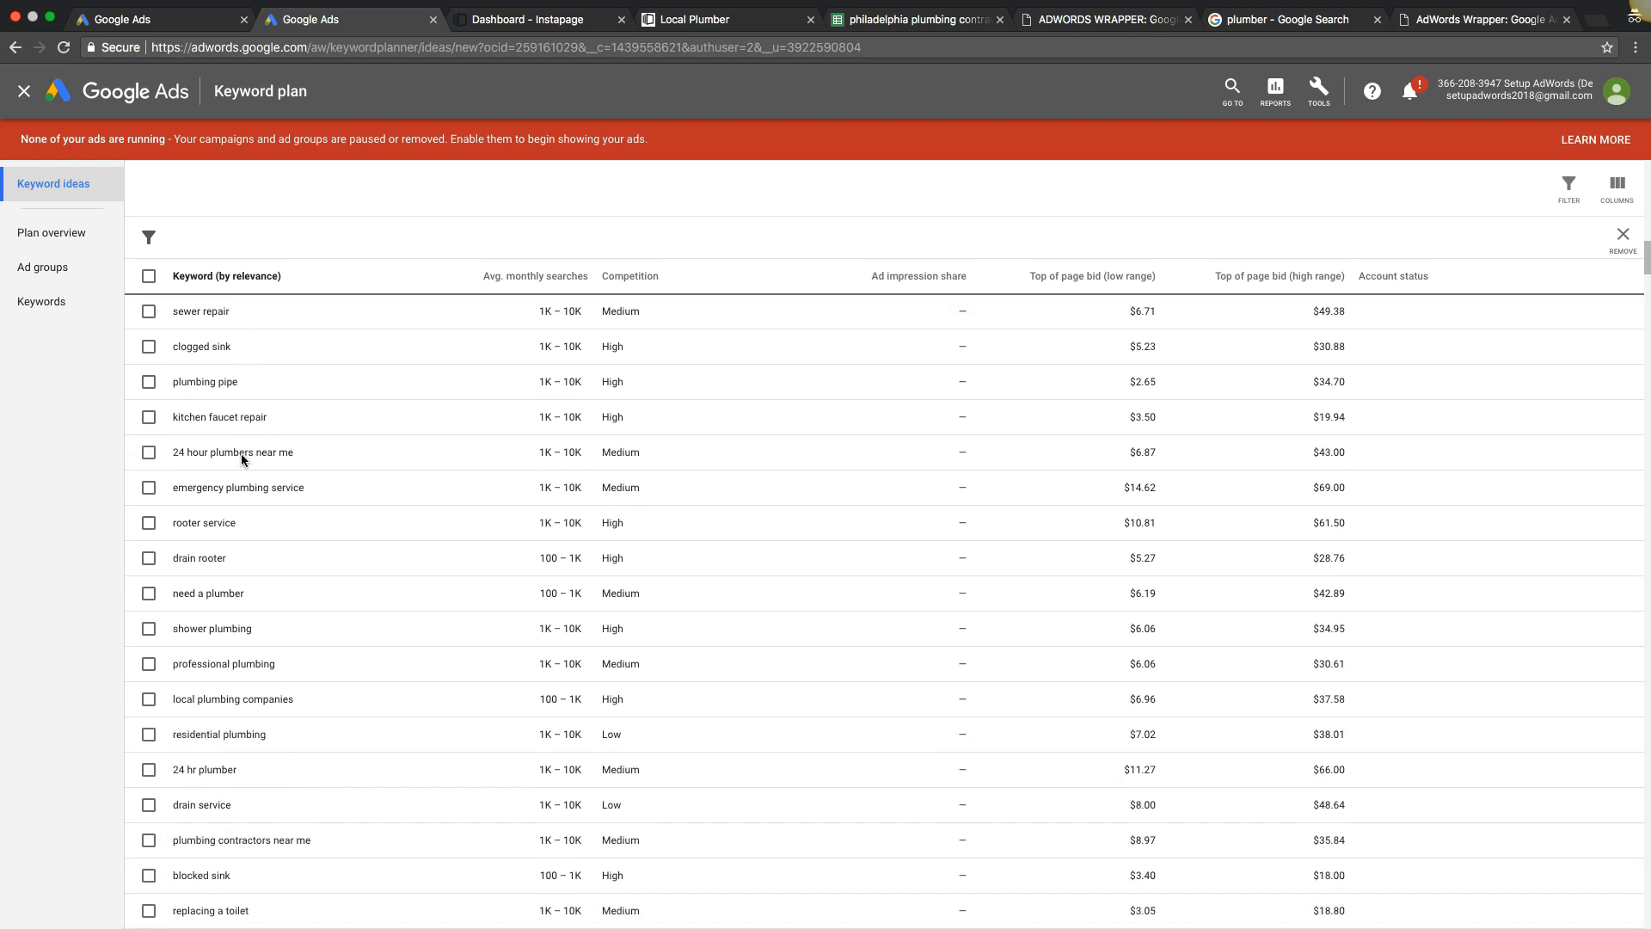
pyautogui.scroll(-5, 241, 460)
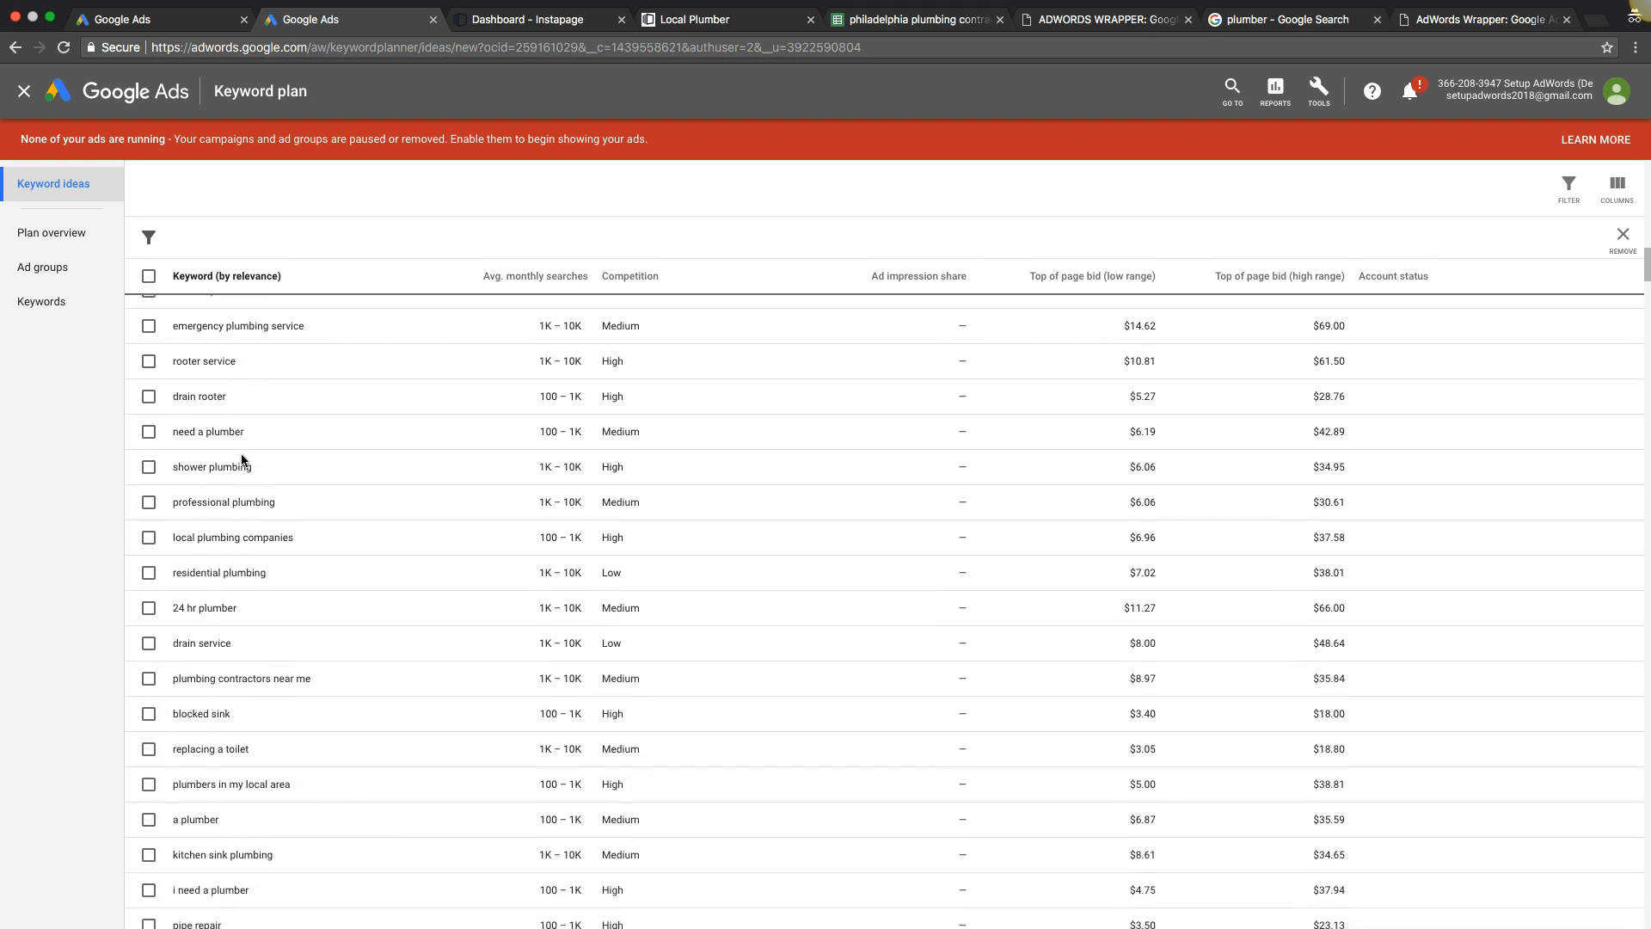
pyautogui.scroll(-5, 241, 460)
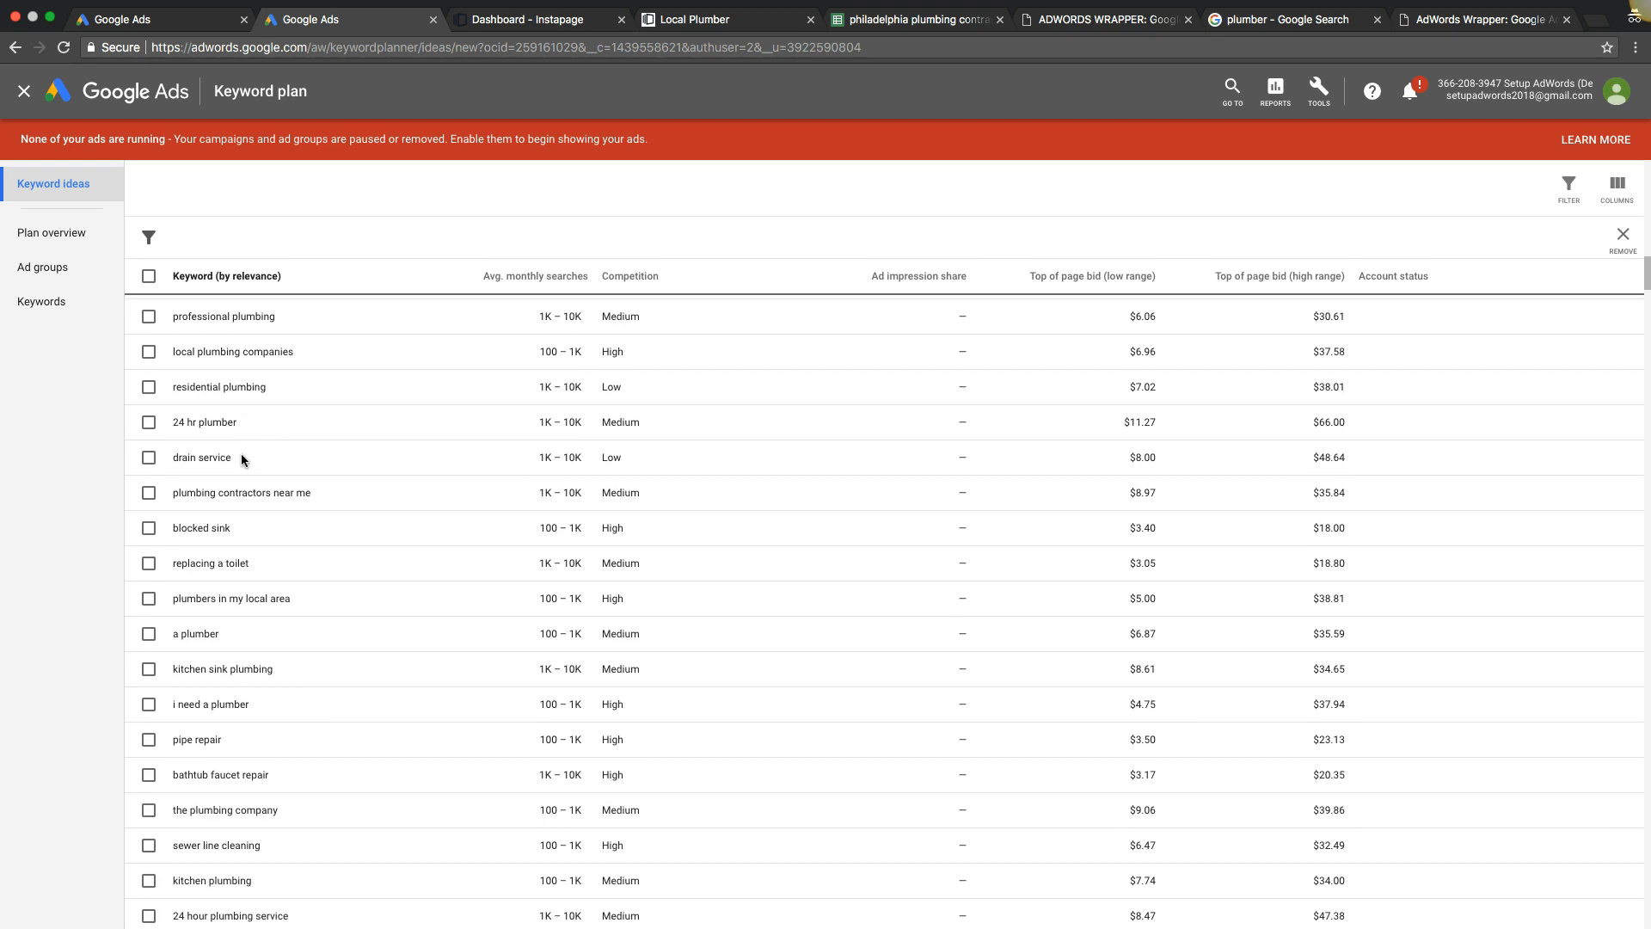
pyautogui.scroll(-7, 241, 460)
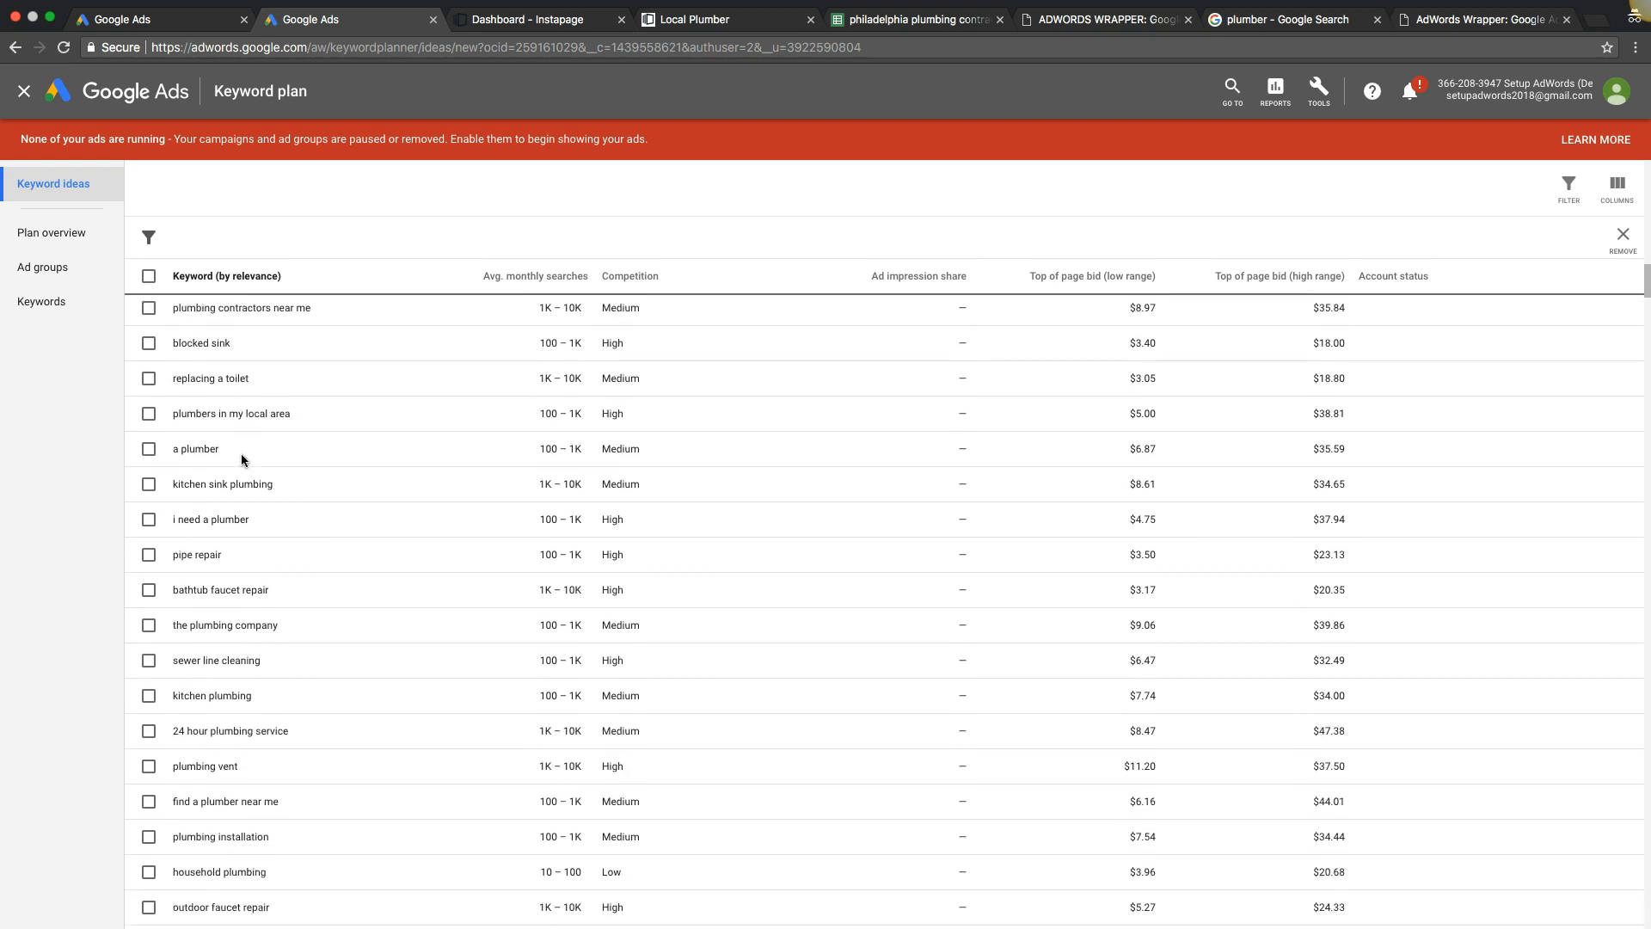
pyautogui.scroll(-3, 241, 460)
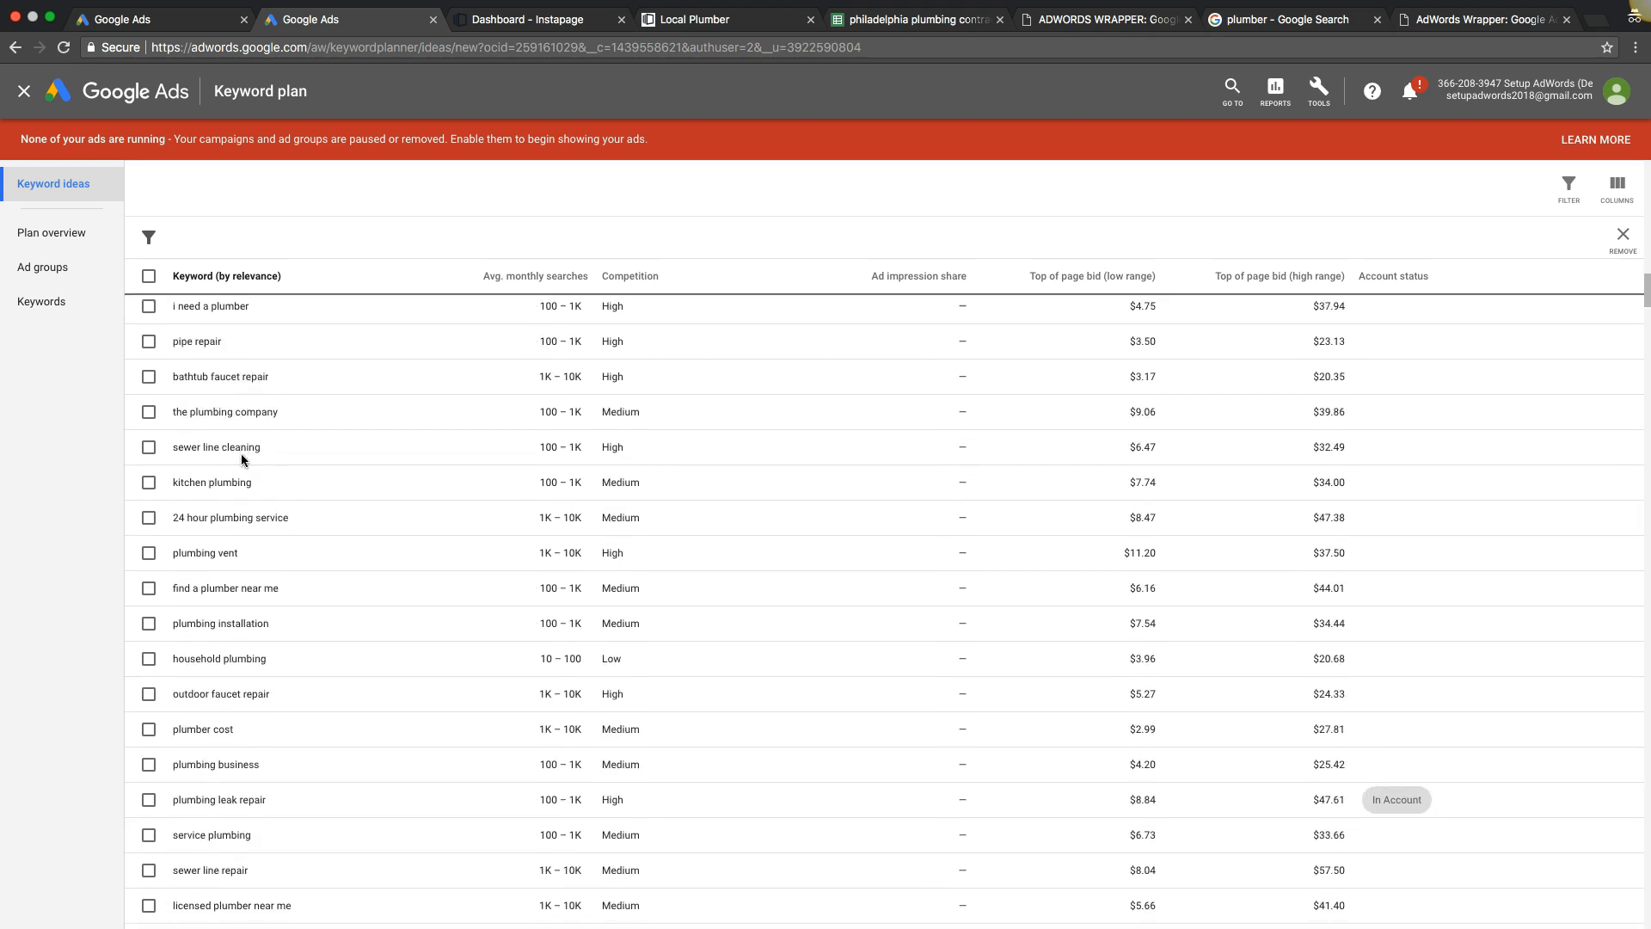
pyautogui.scroll(-1, 241, 452)
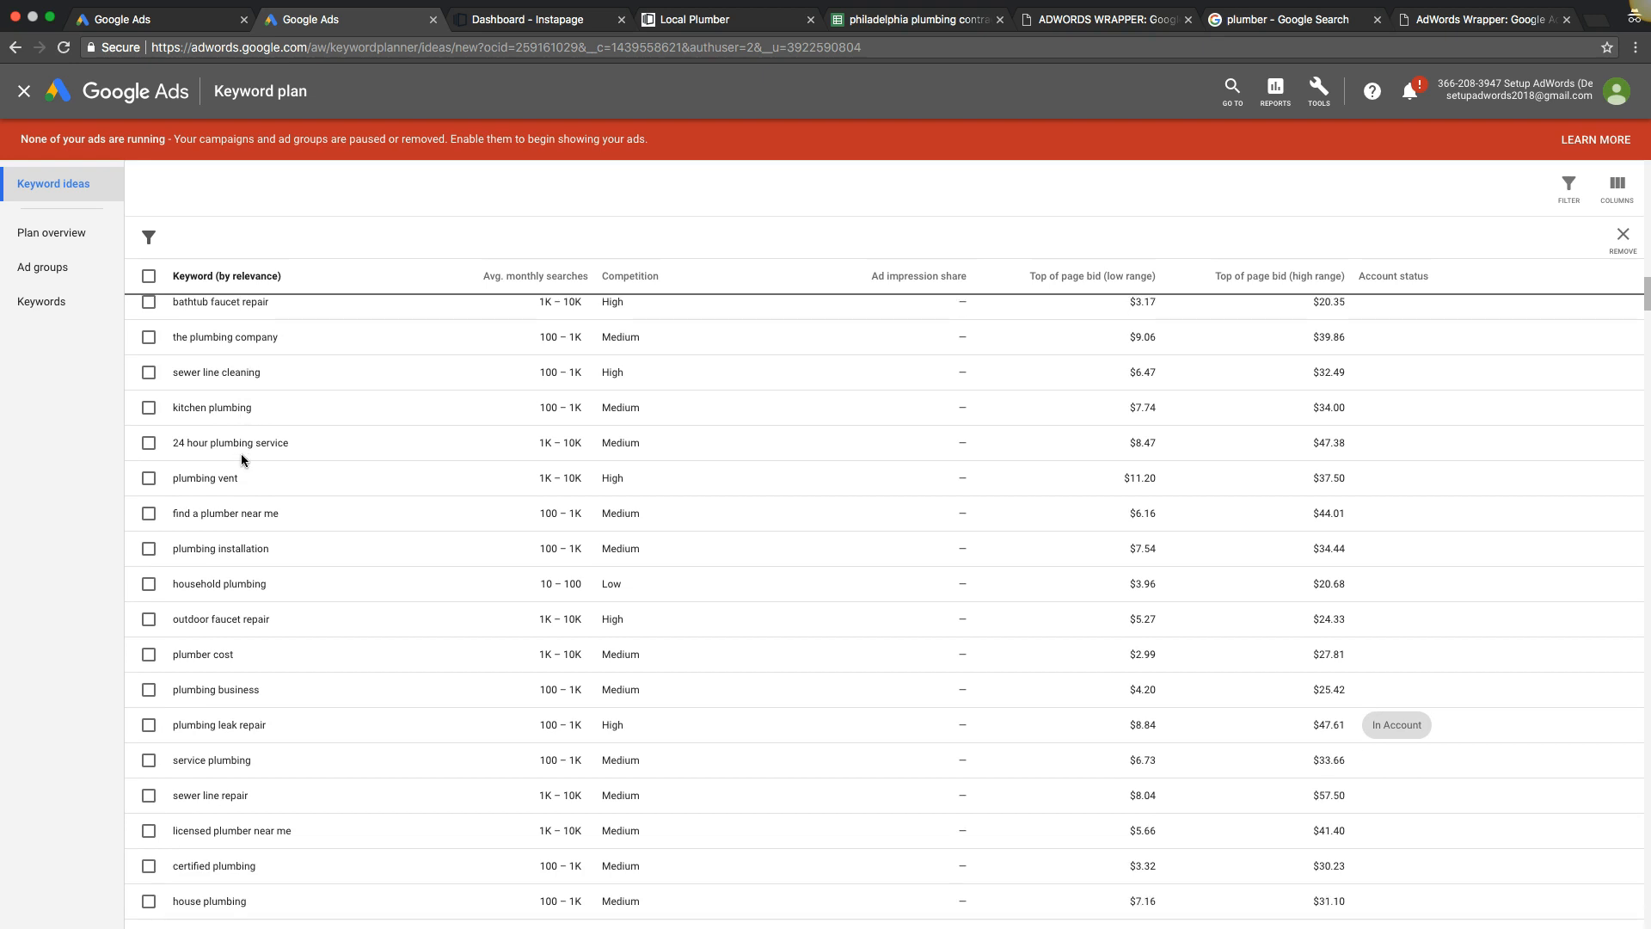
pyautogui.scroll(-3, 241, 452)
pyautogui.scroll(-3, 242, 460)
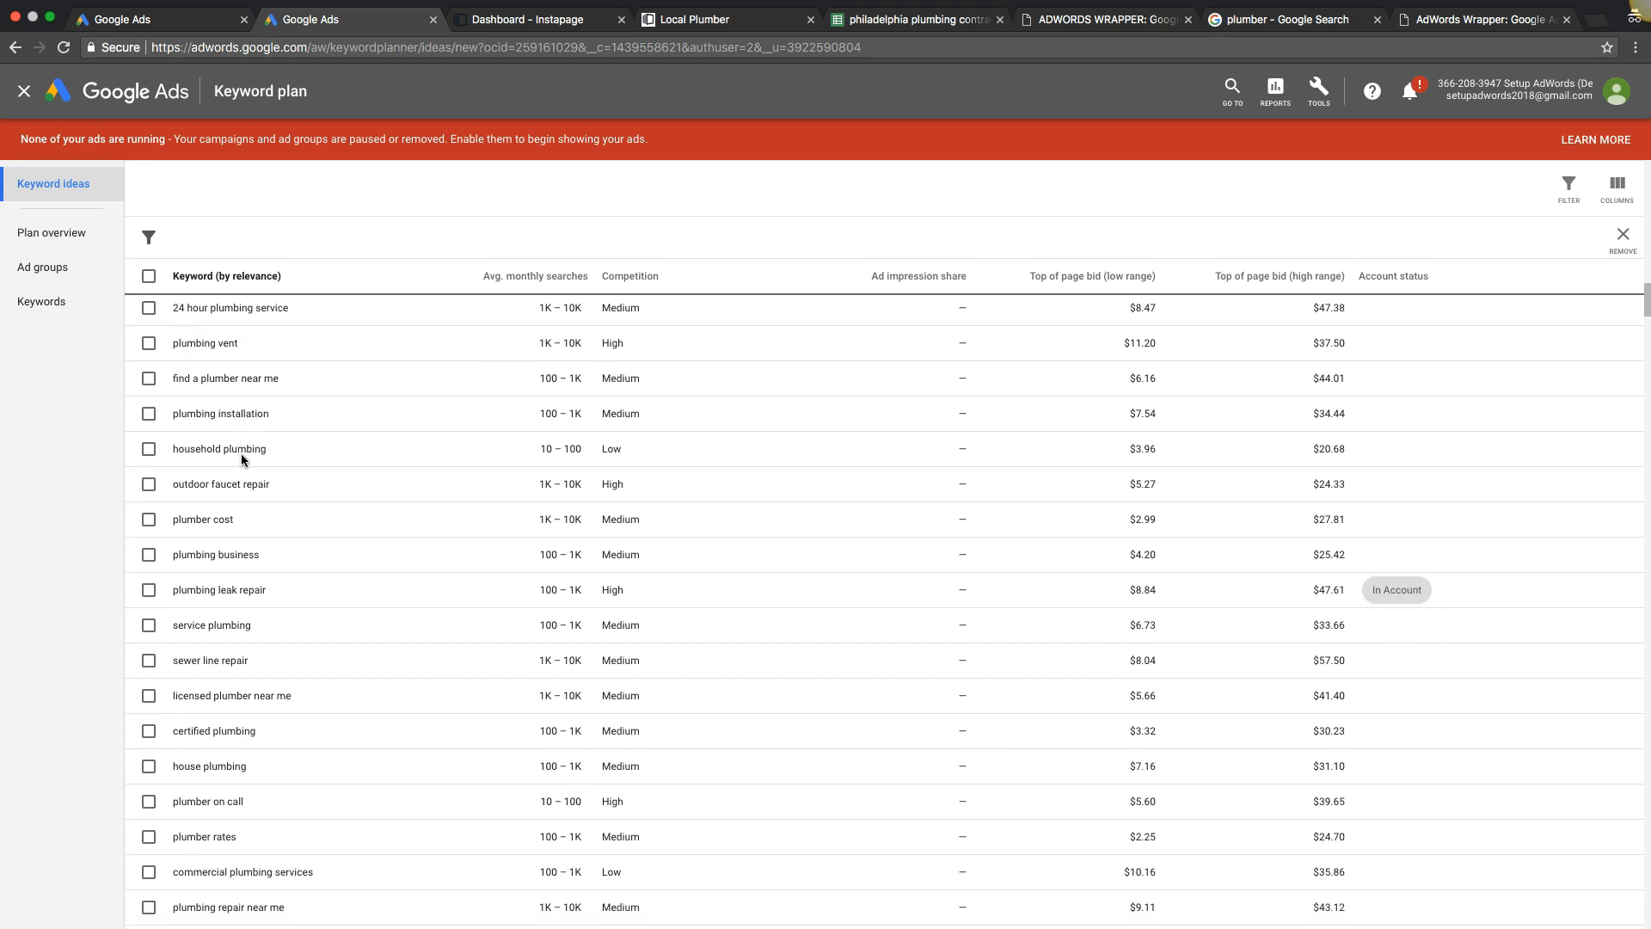
pyautogui.scroll(-4, 242, 455)
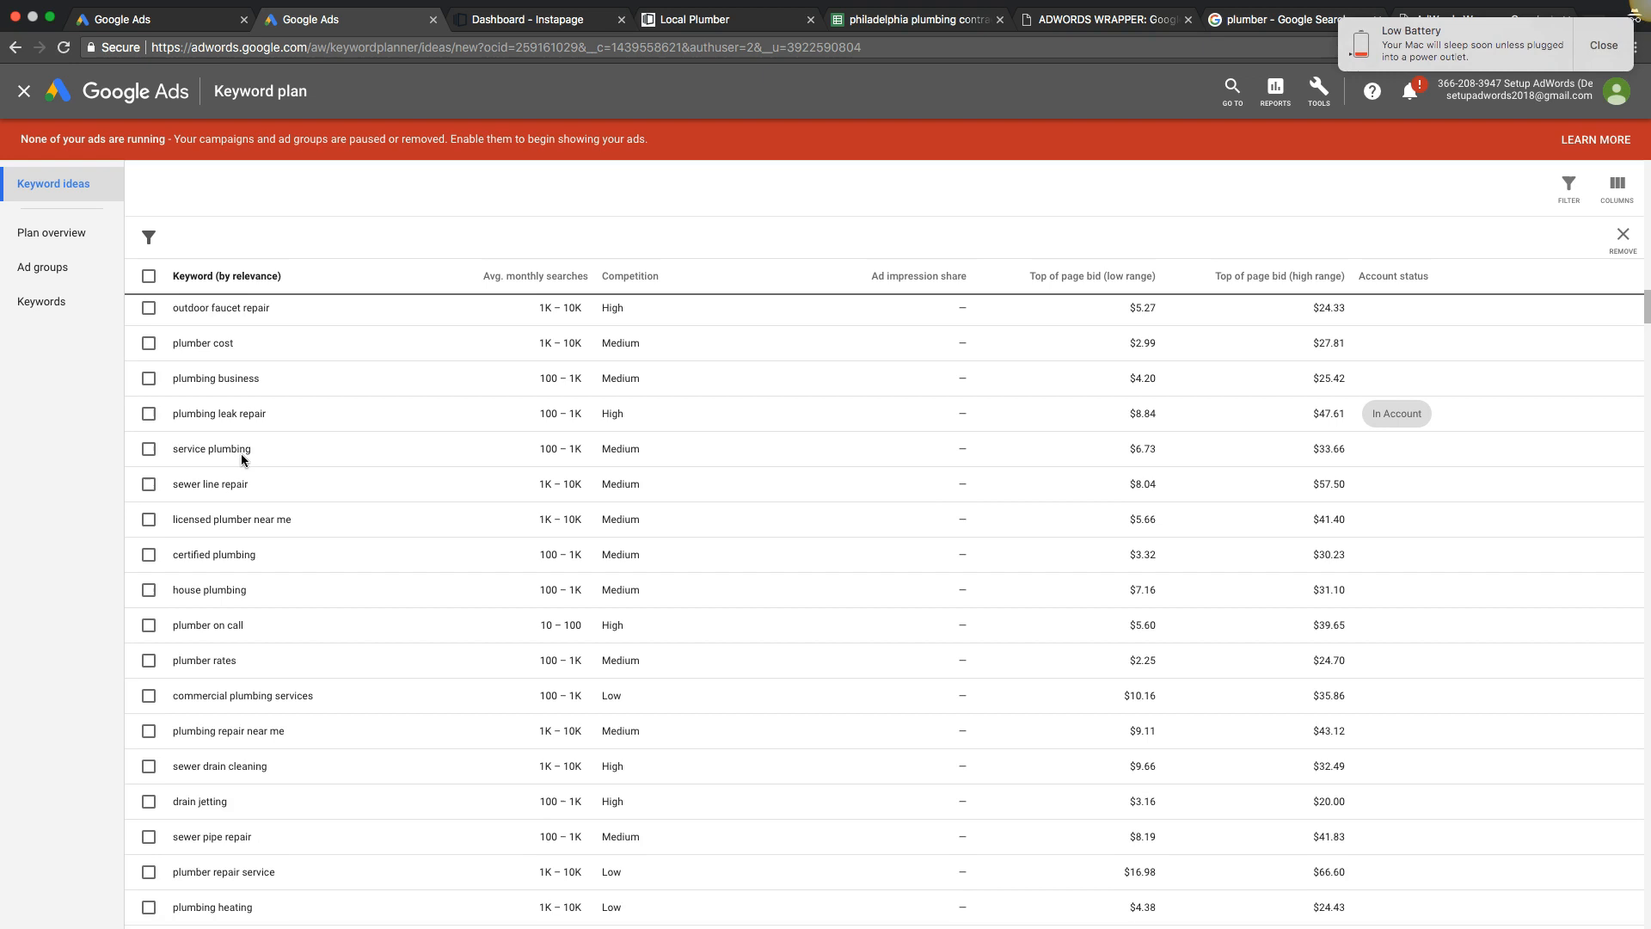
pyautogui.scroll(-3, 241, 460)
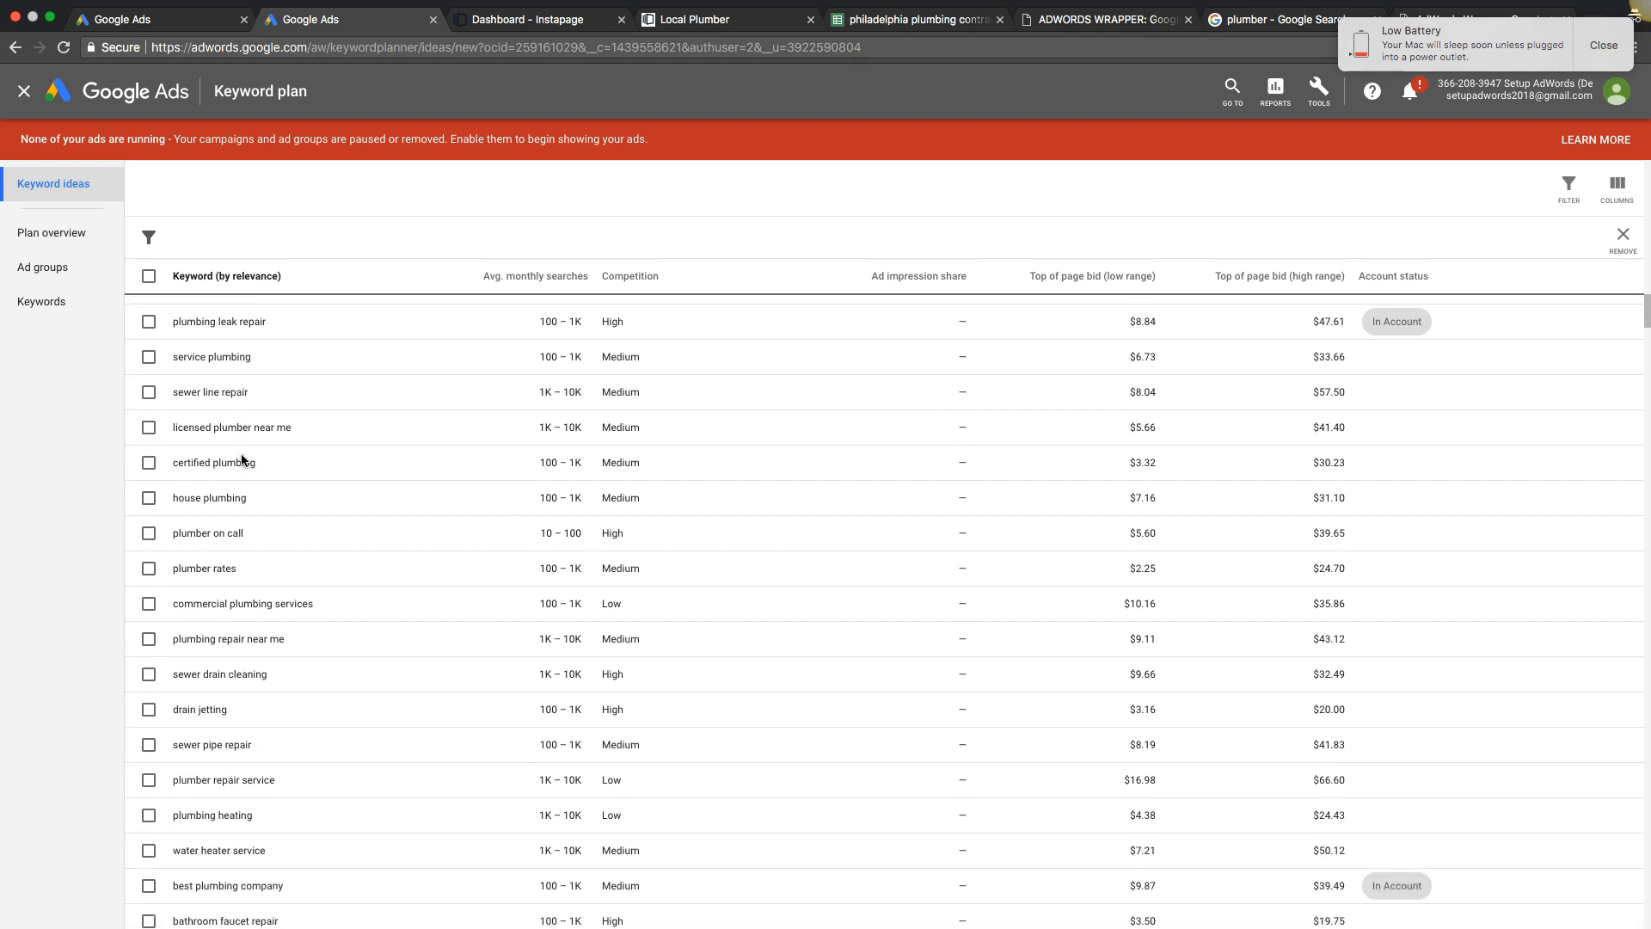
pyautogui.scroll(-4, 241, 460)
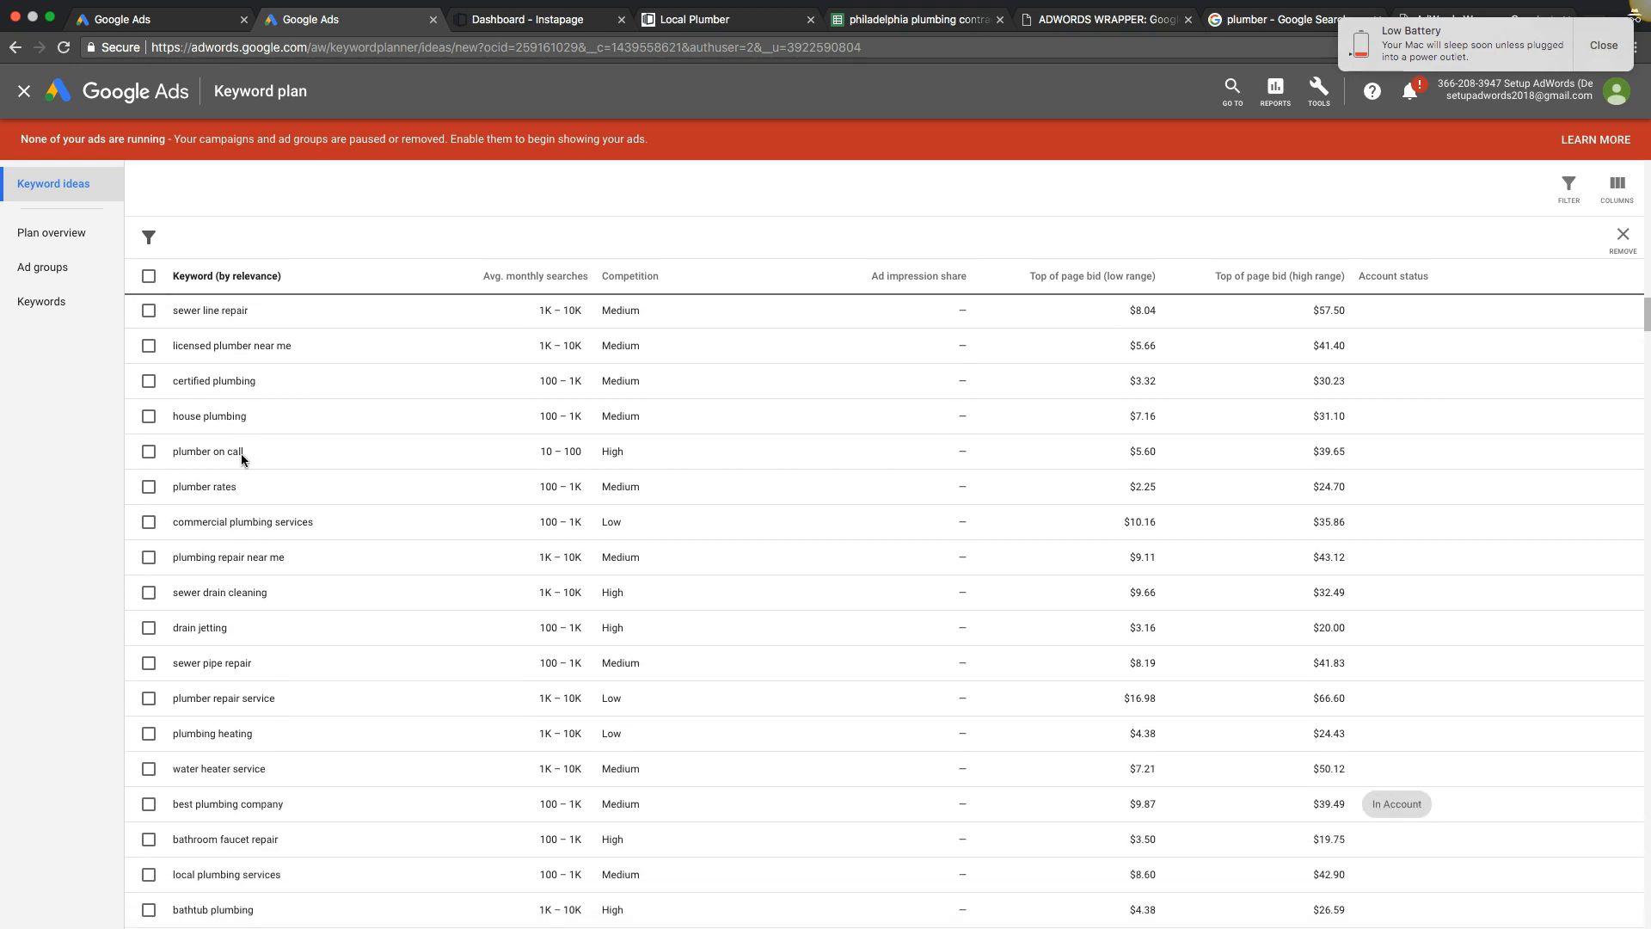
pyautogui.scroll(-1, 241, 456)
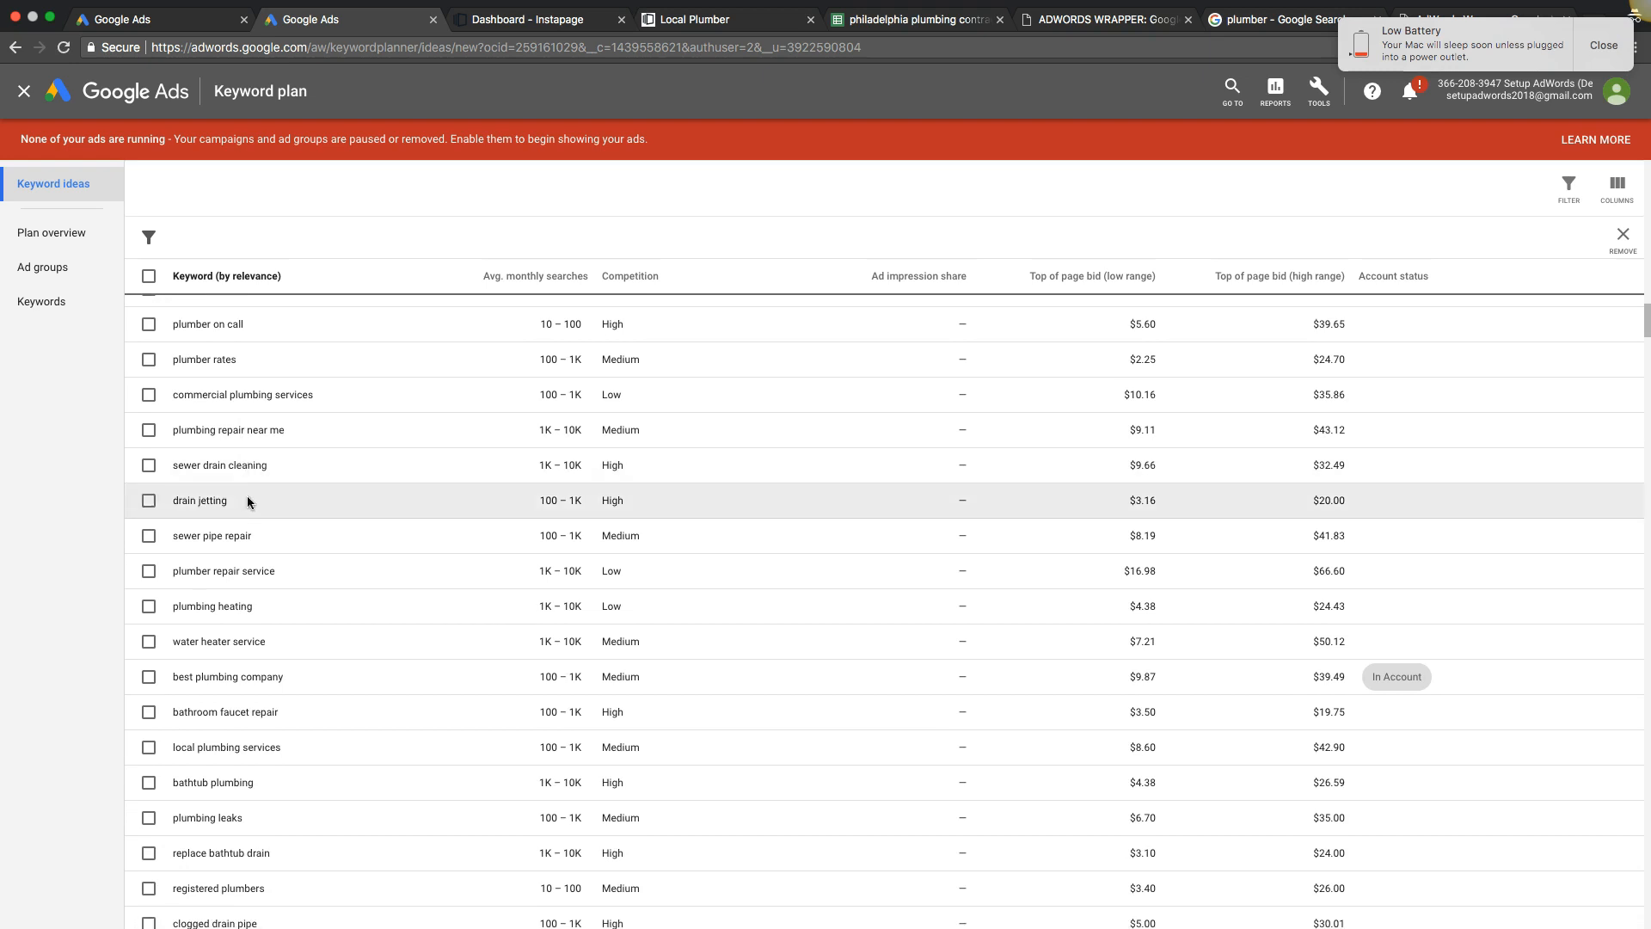
pyautogui.scroll(-3, 329, 496)
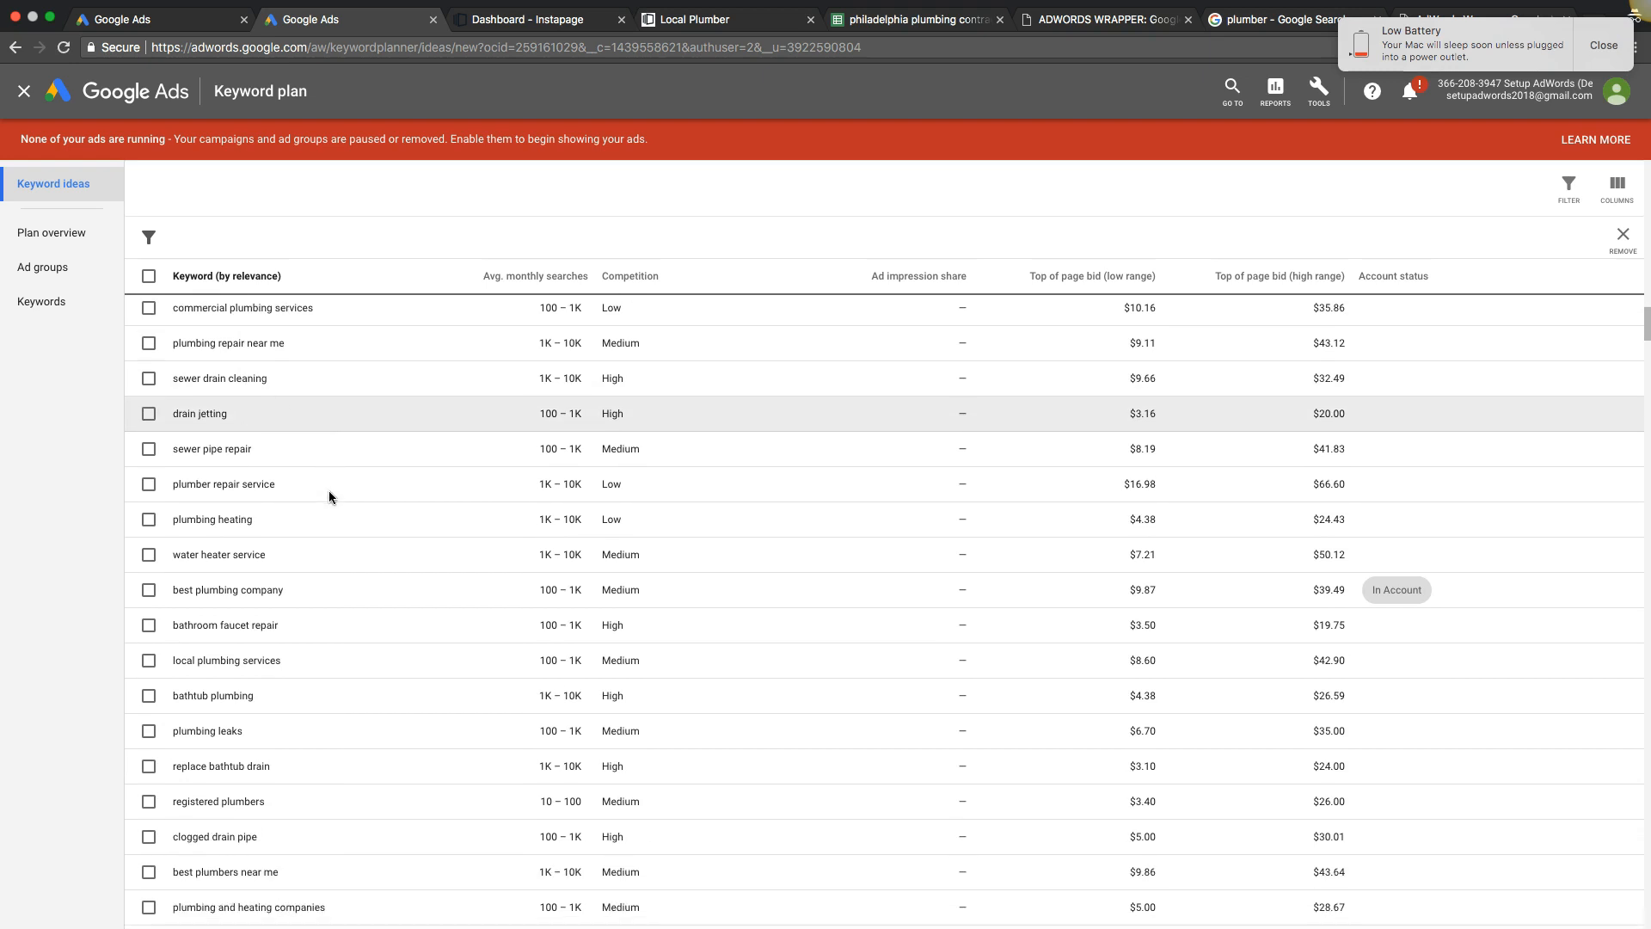
pyautogui.scroll(-4, 329, 496)
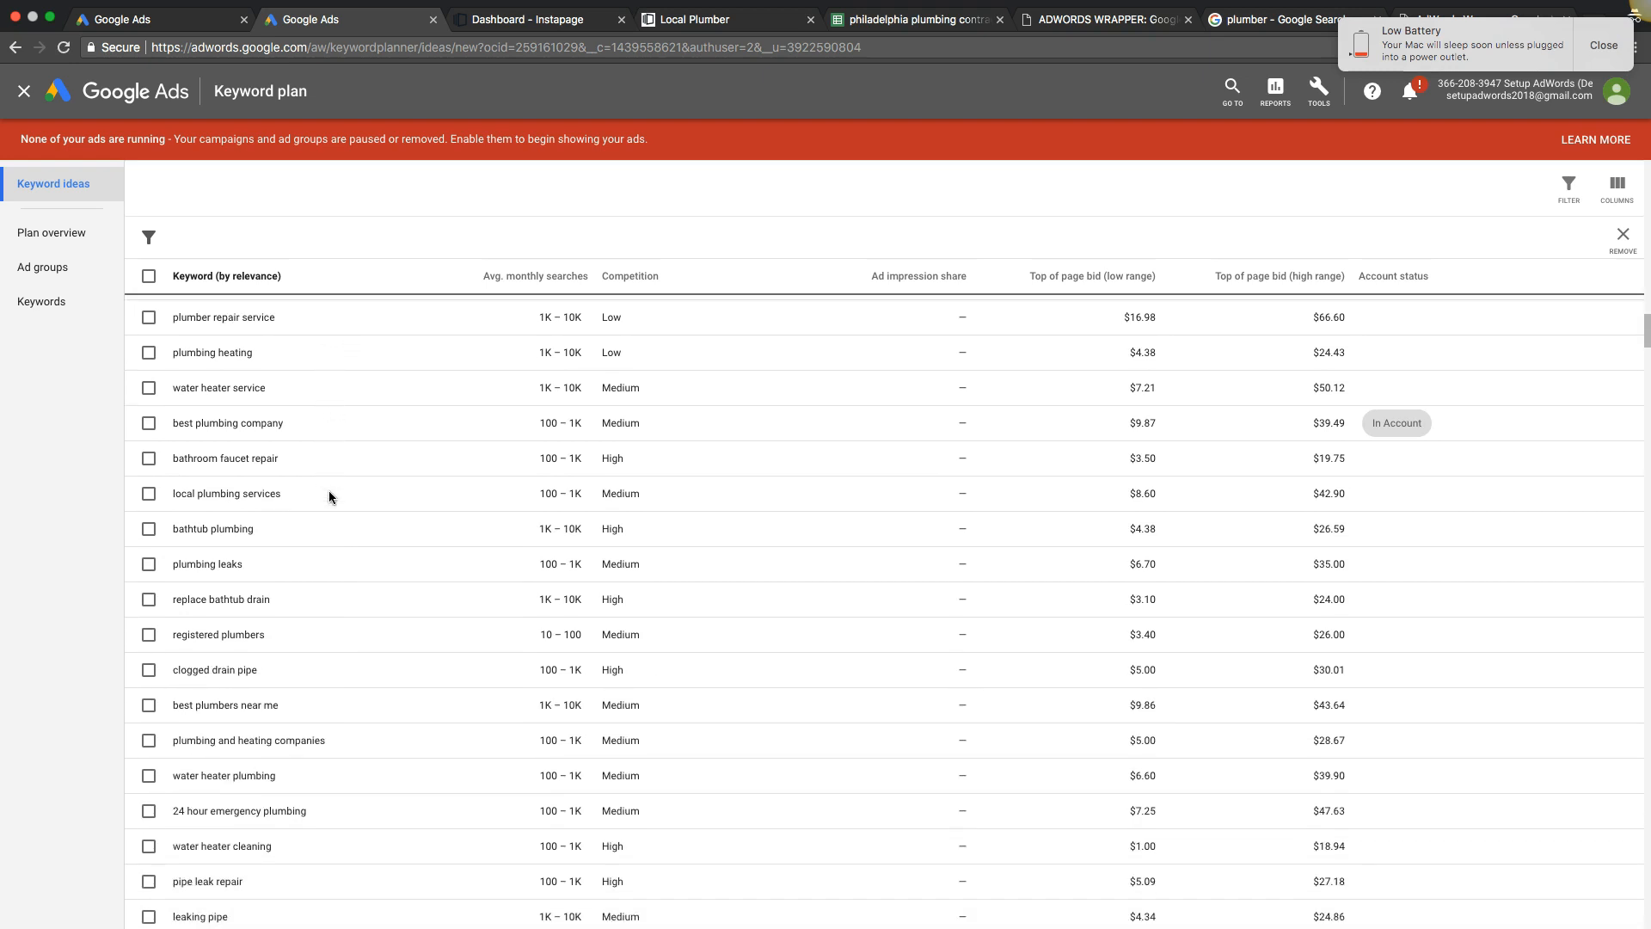
pyautogui.scroll(-6, 329, 497)
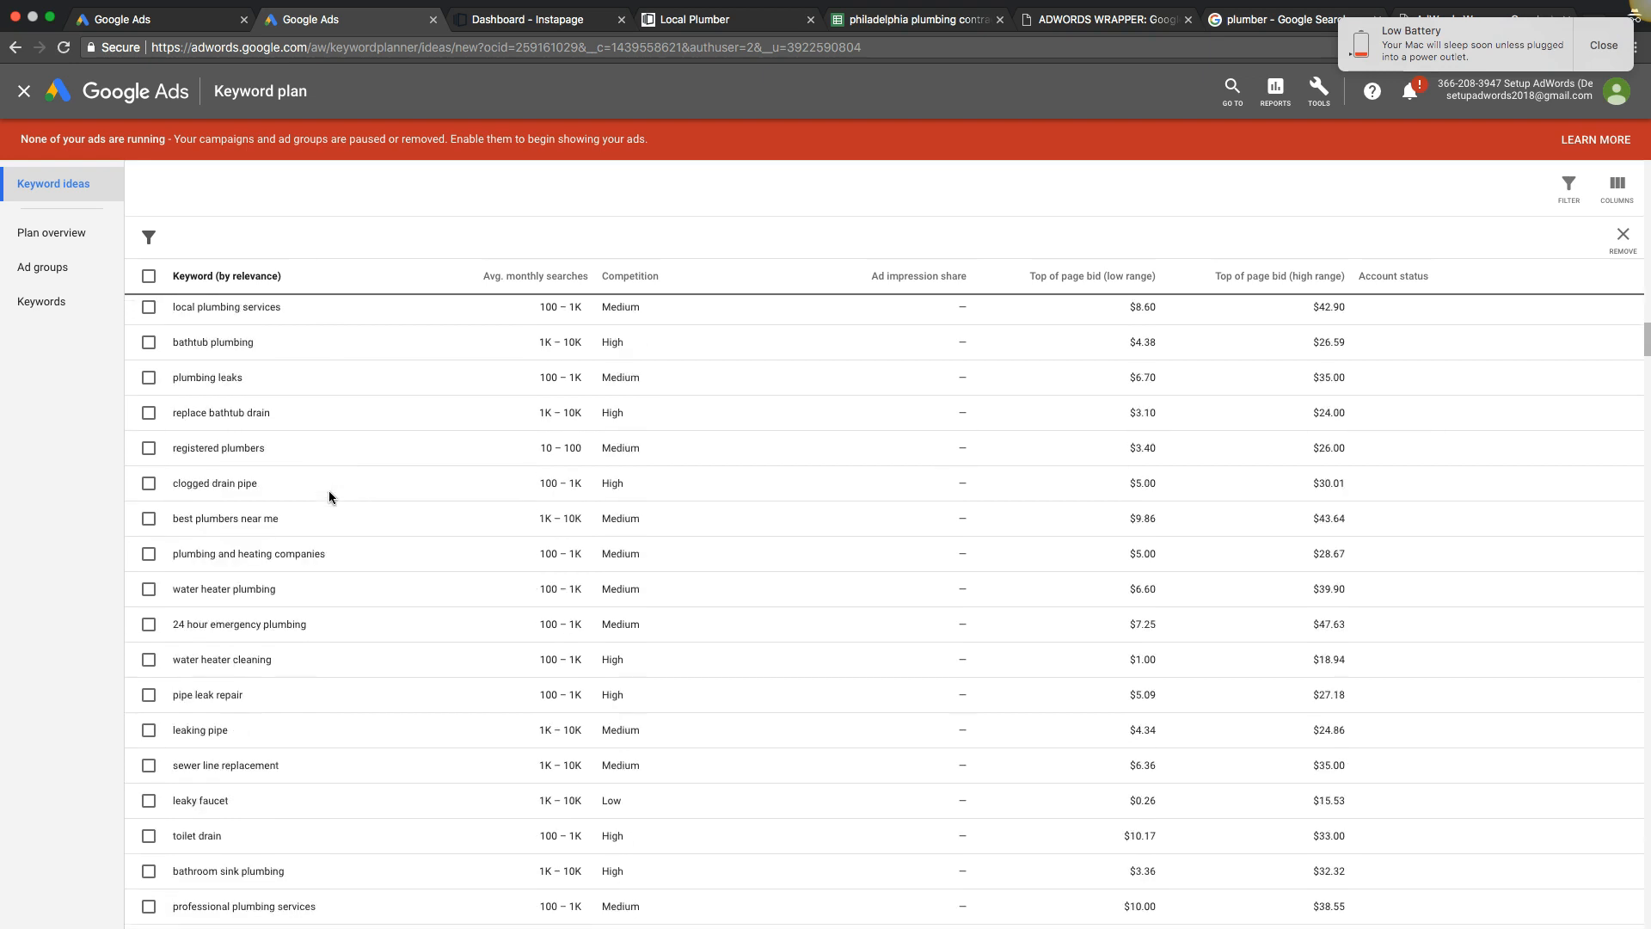
pyautogui.scroll(-9, 329, 496)
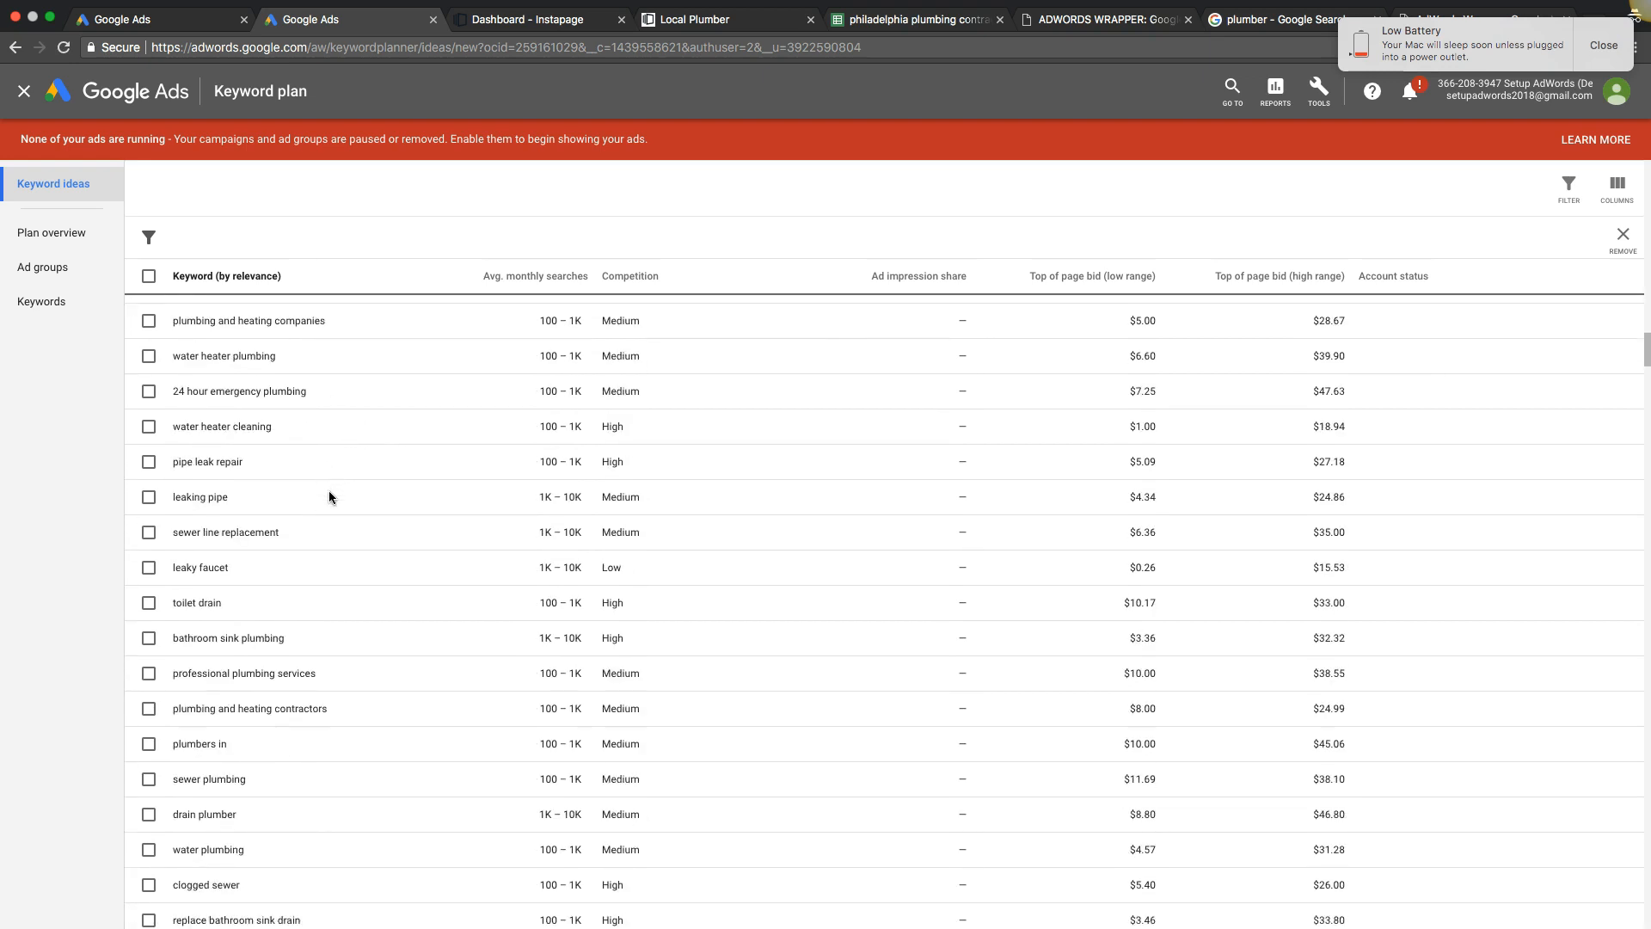
pyautogui.scroll(-8, 329, 496)
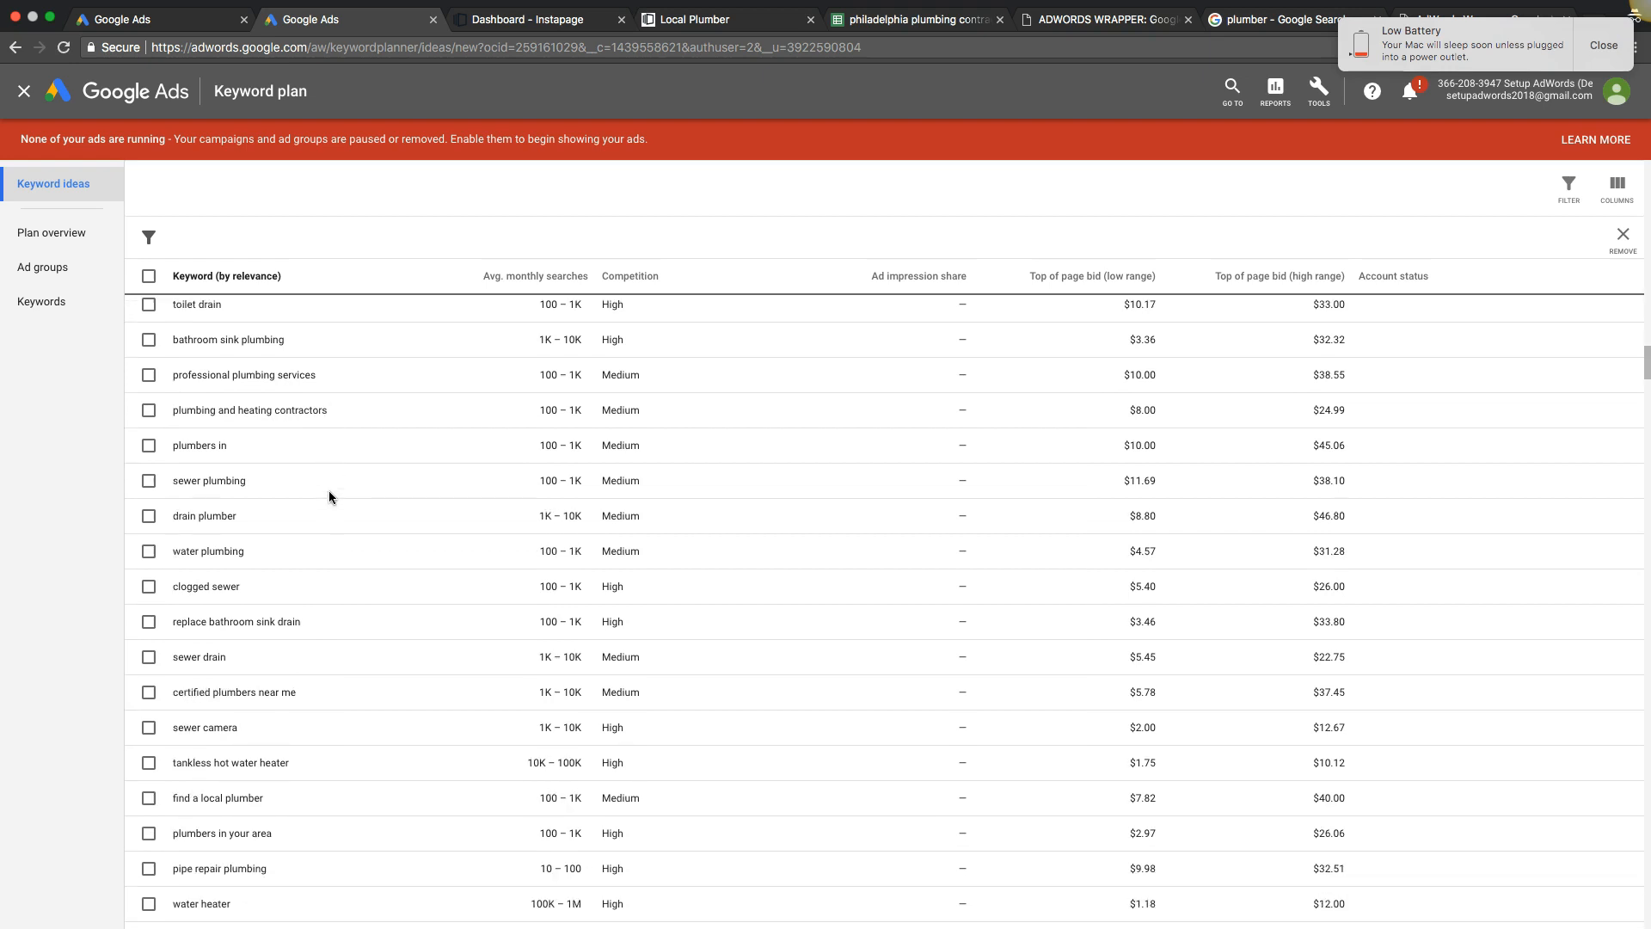
pyautogui.scroll(-5, 329, 496)
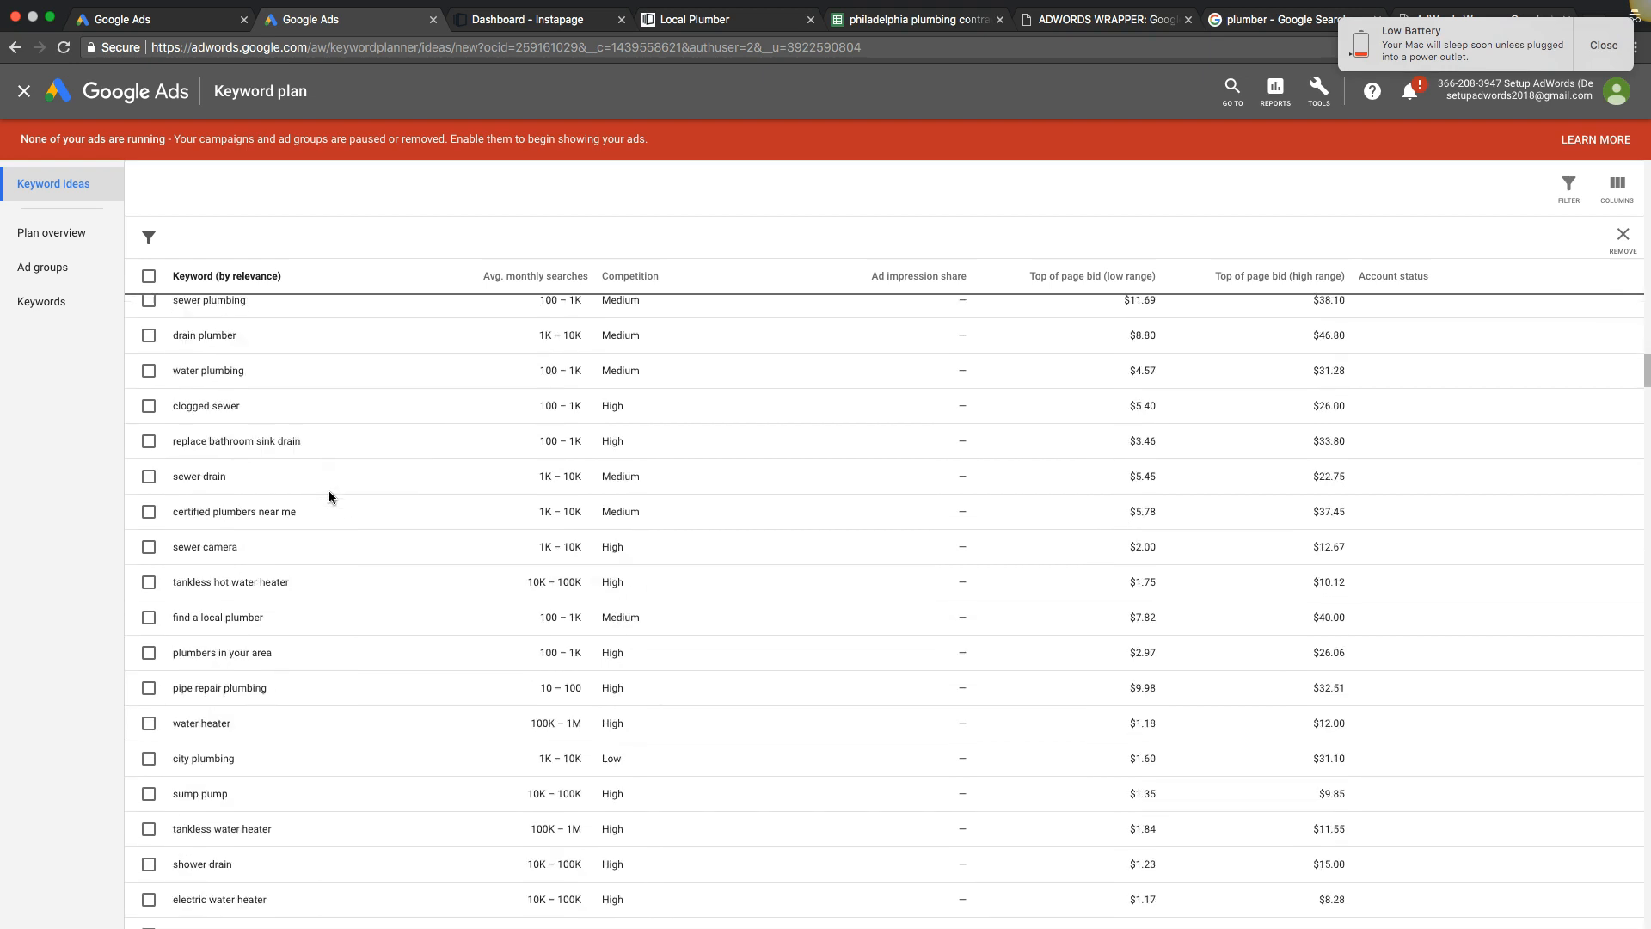
pyautogui.scroll(-3, 329, 496)
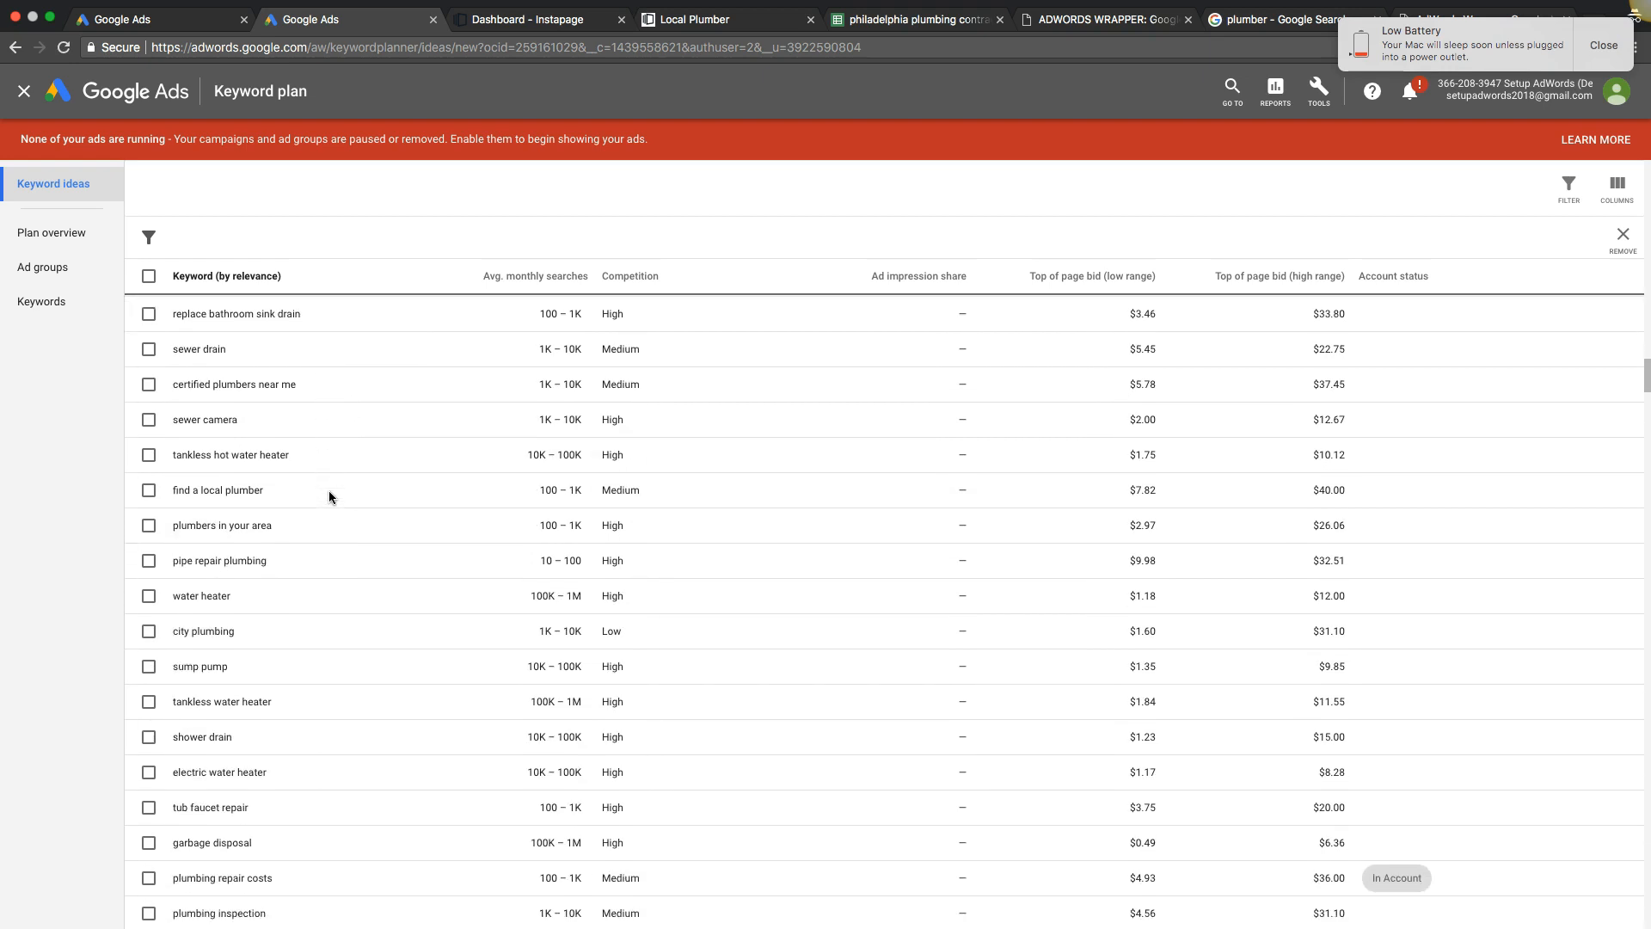
pyautogui.scroll(-3, 328, 497)
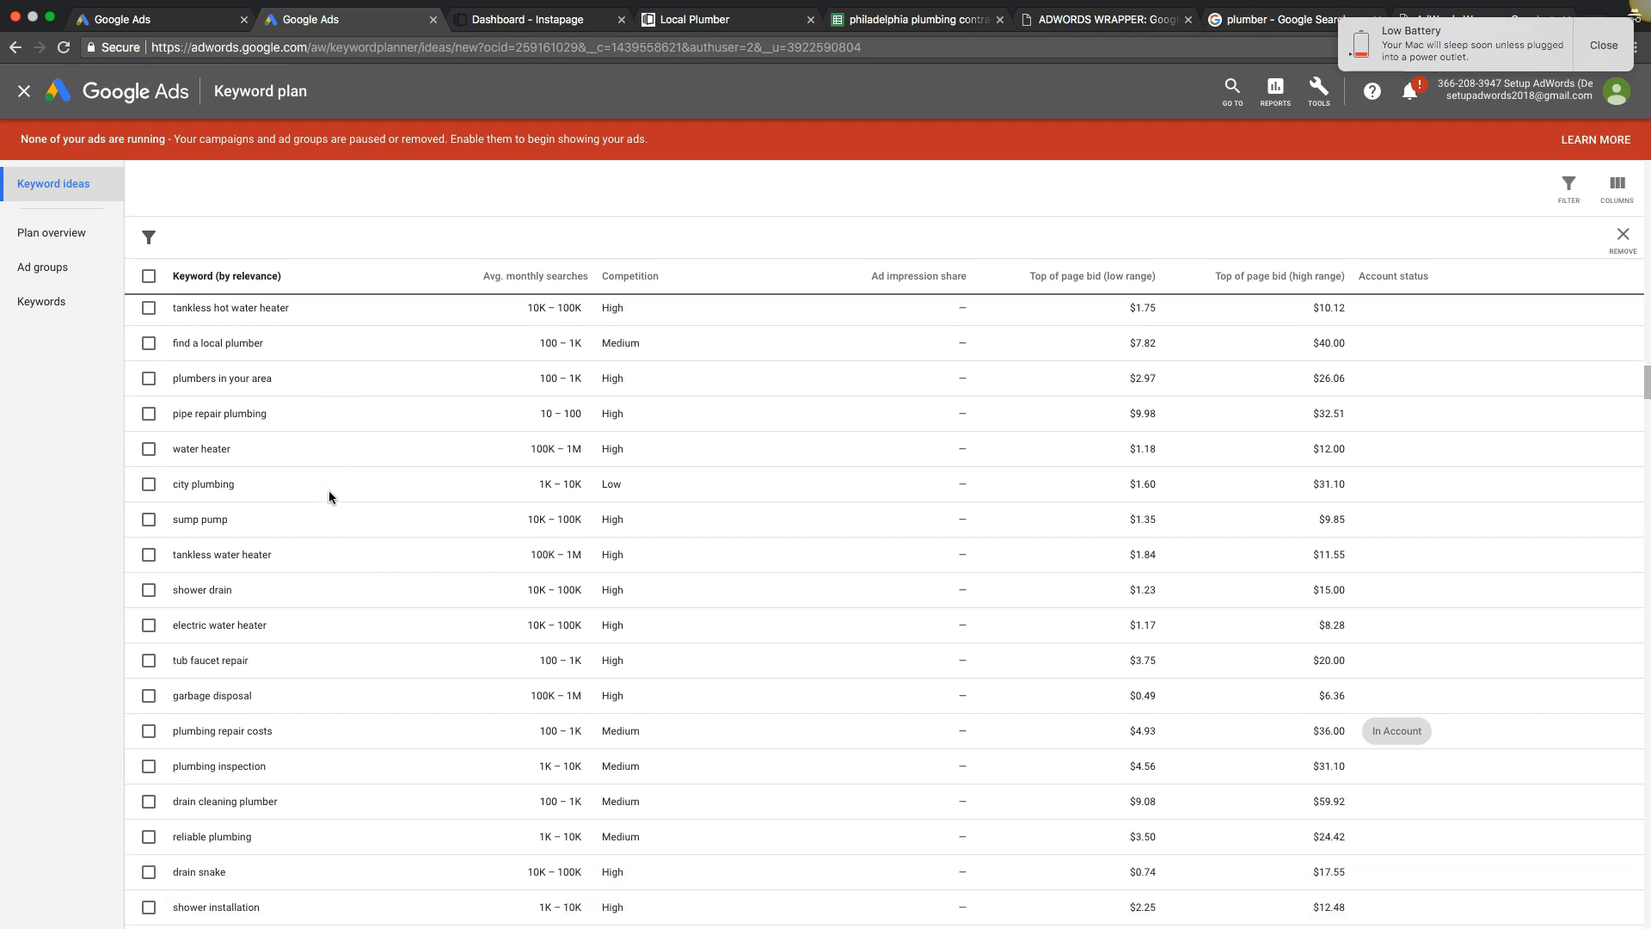
pyautogui.scroll(-6, 328, 496)
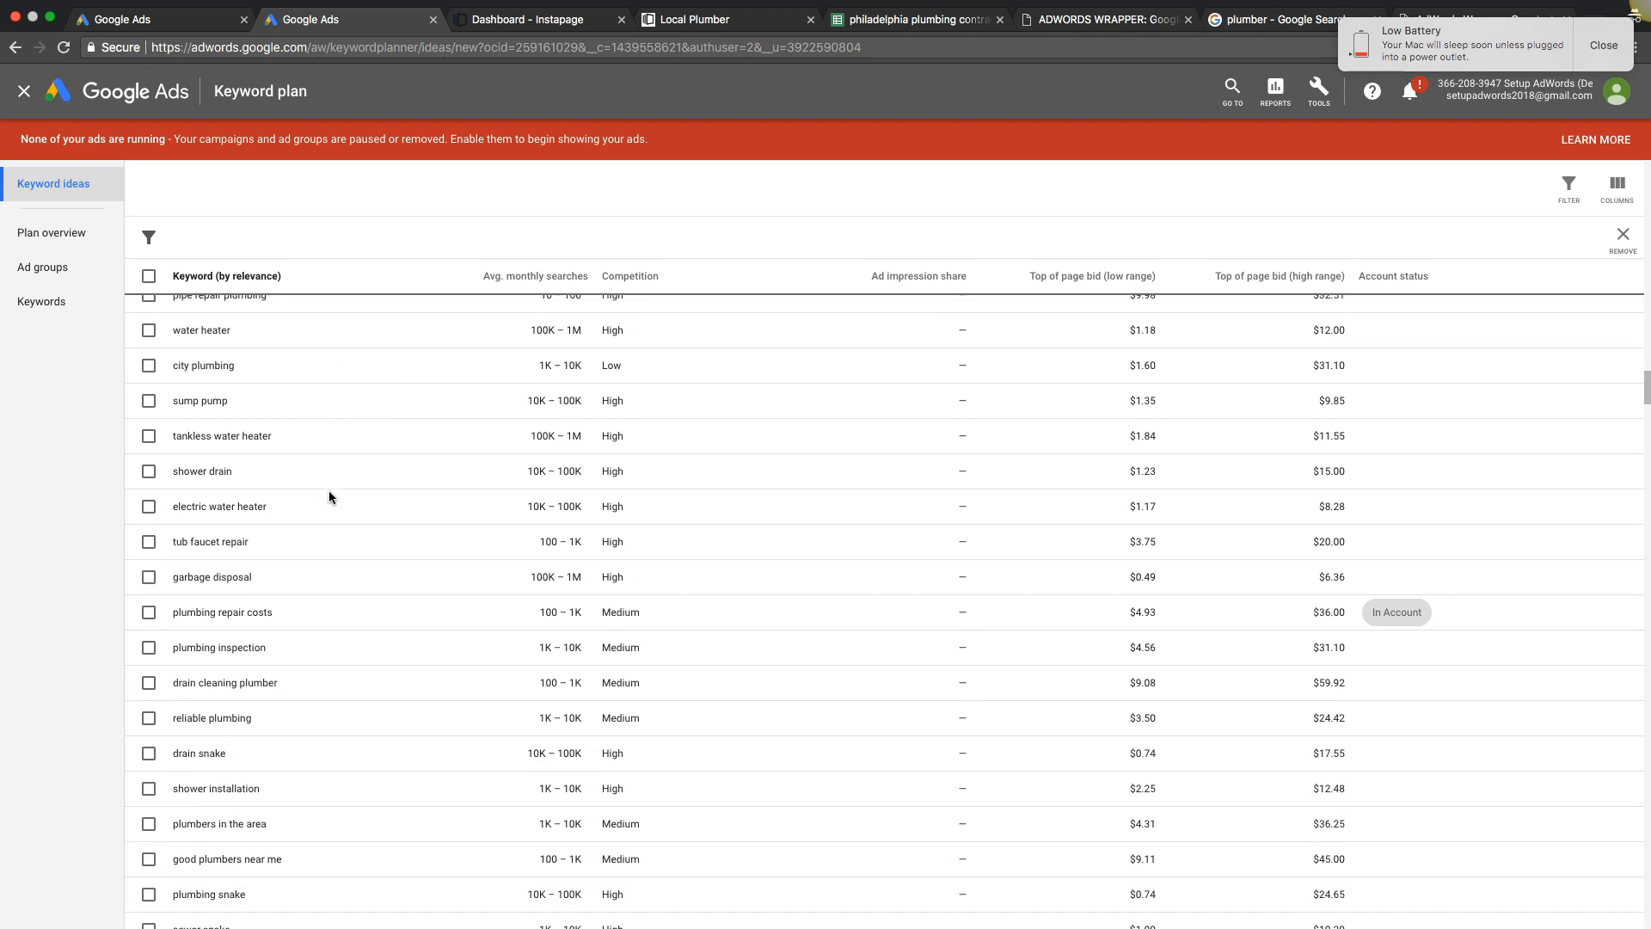
pyautogui.scroll(-6, 328, 496)
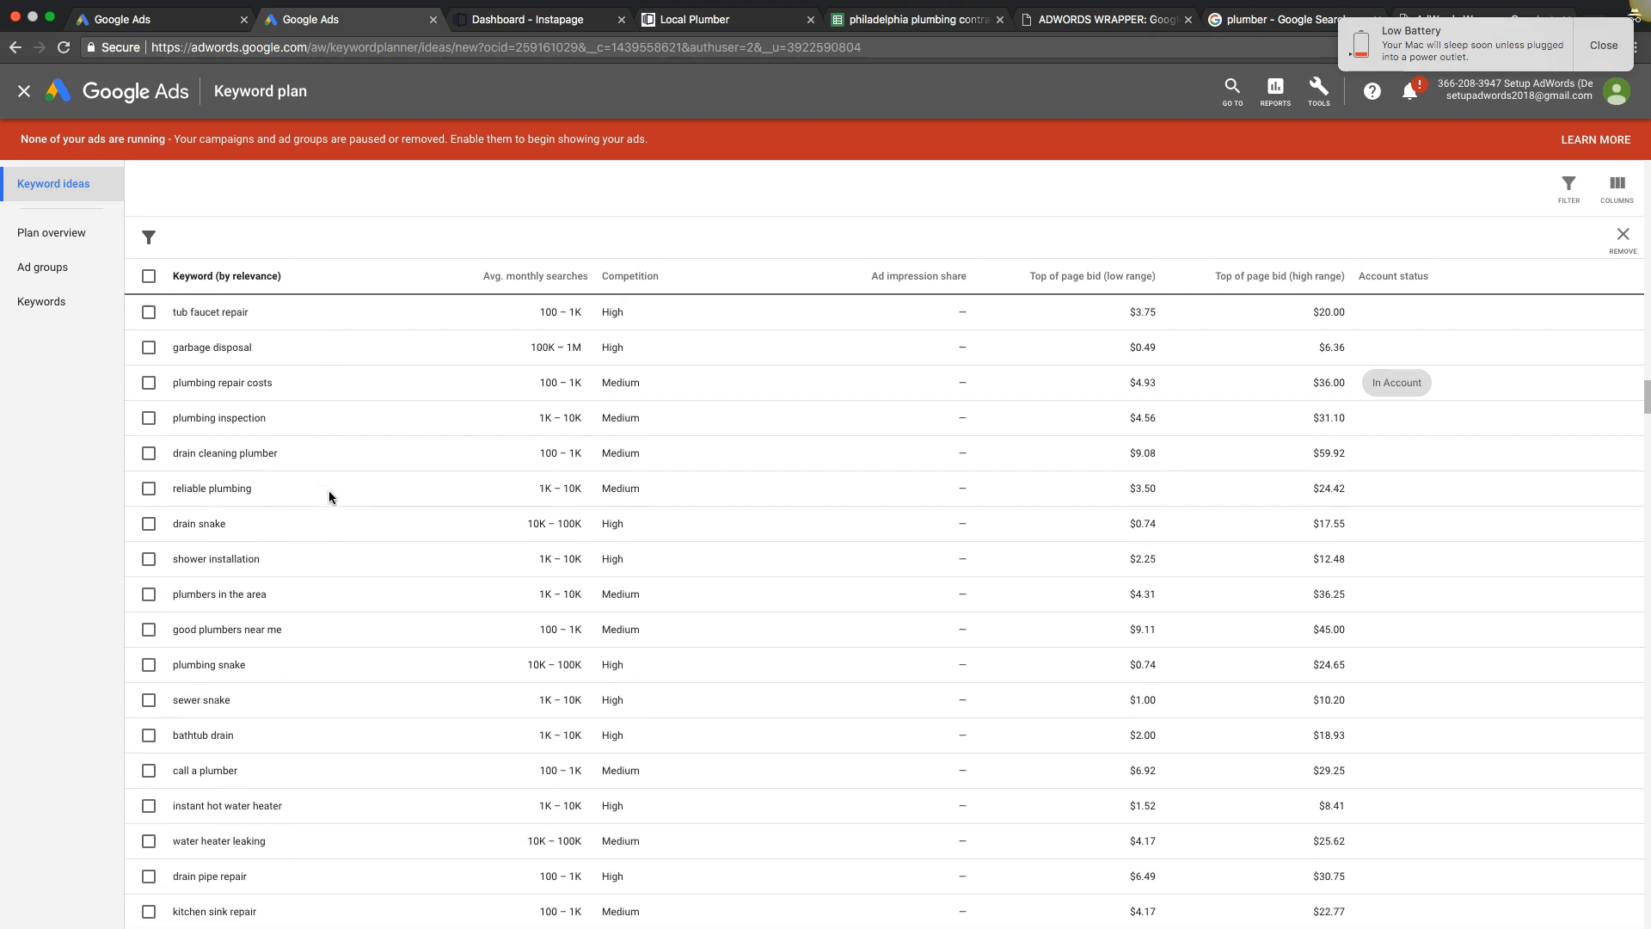
pyautogui.scroll(-5, 329, 496)
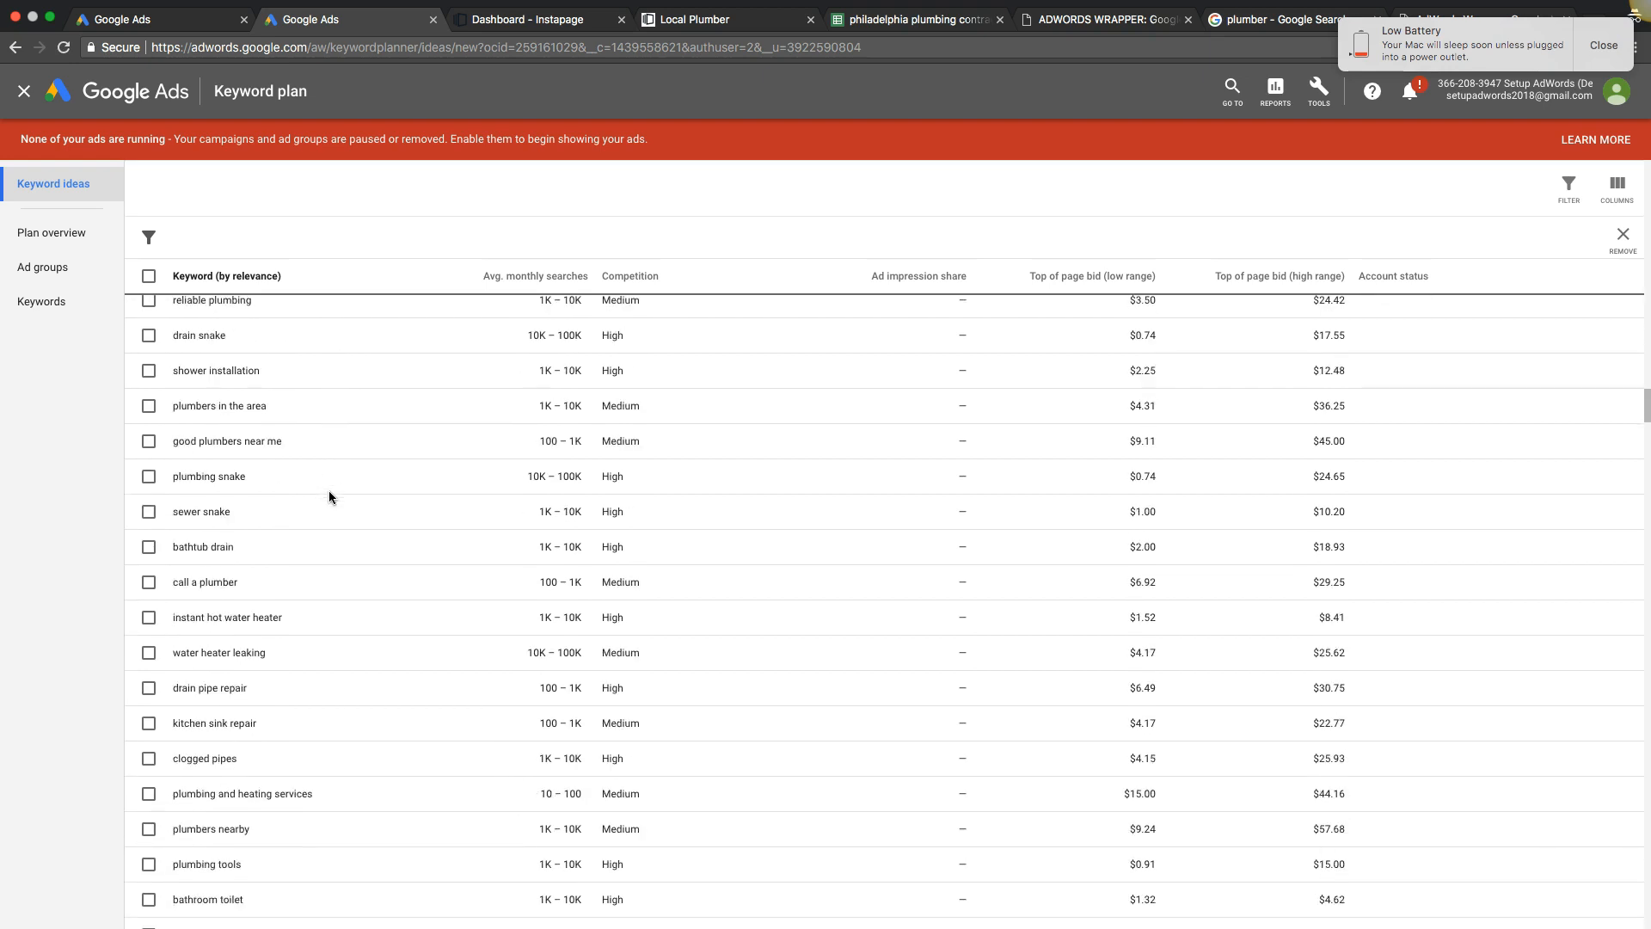
pyautogui.scroll(-6, 328, 496)
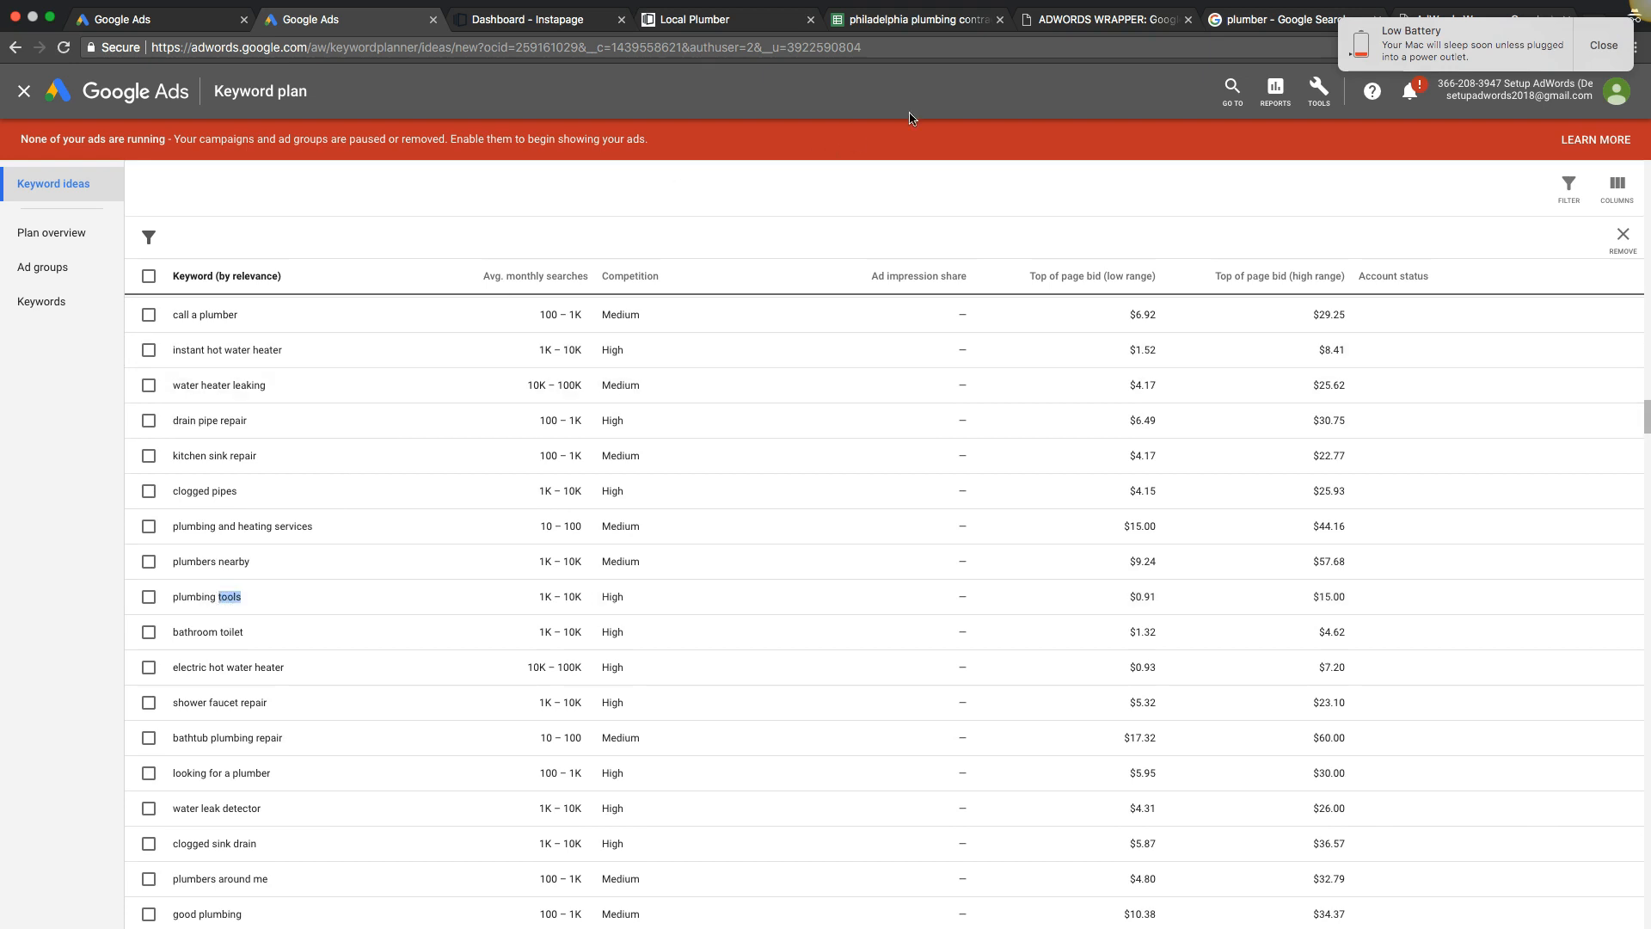
# In the keyword spreadsheet, enter "tools" in cell G5 as a negative keyword.
pyautogui.click(912, 19)
pyautogui.click(1035, 275)
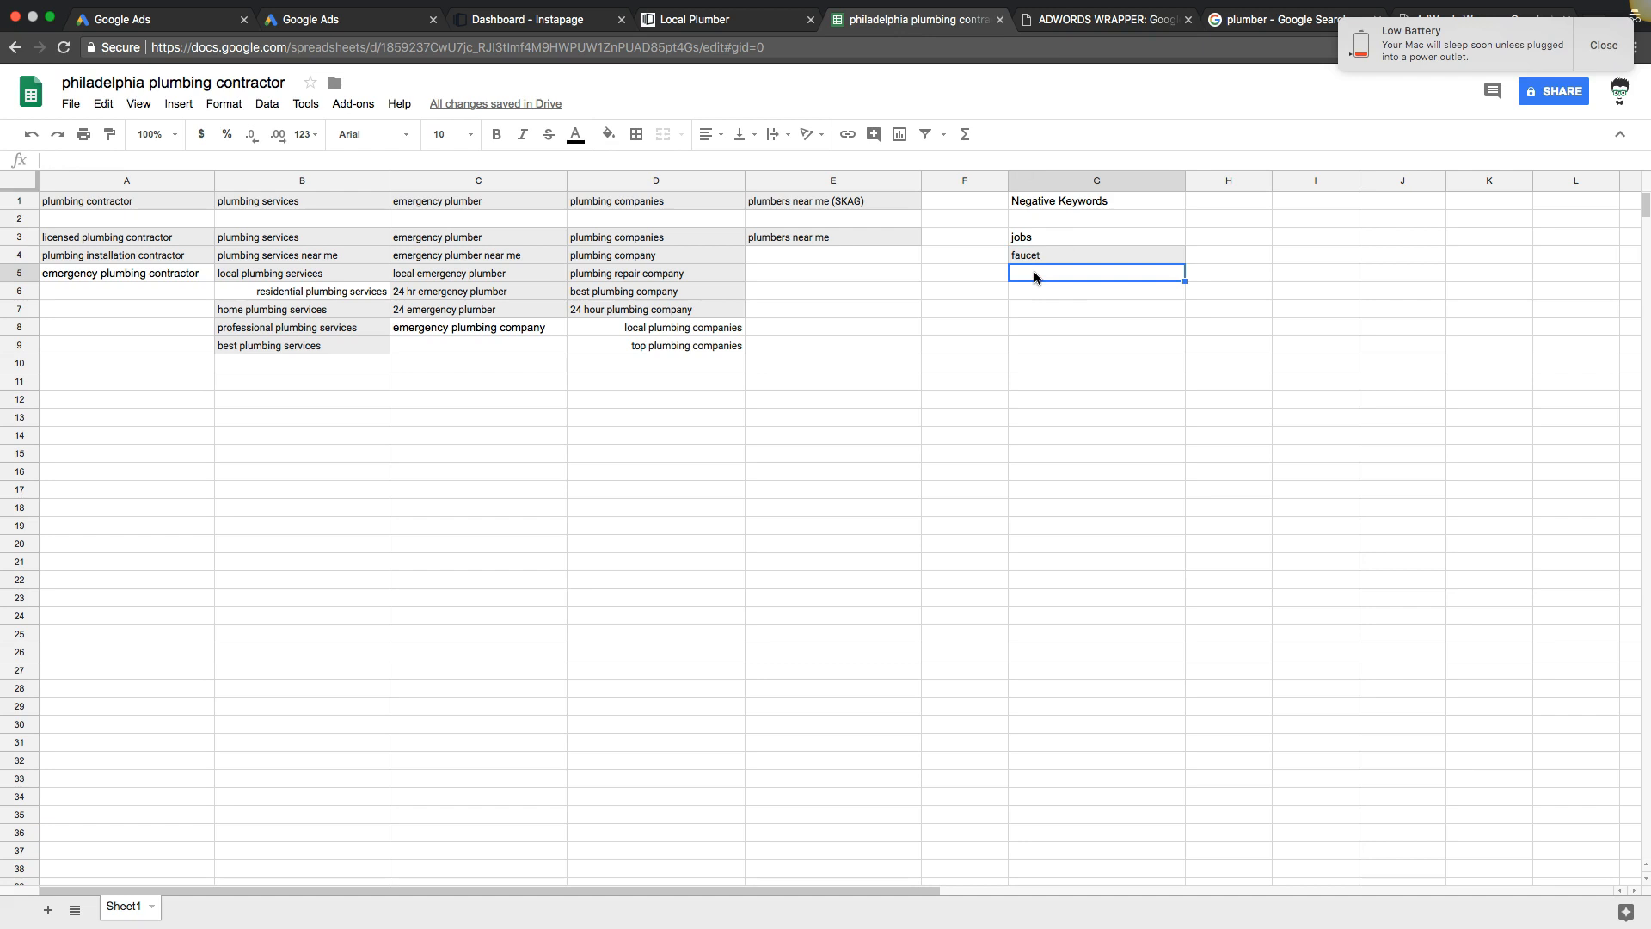
pyautogui.write('tools')
# Examine the Google Ads keyword ideas below "plumbing tools" for more irrelevant terms to exclude as negative keywords.
pyautogui.click(308, 21)
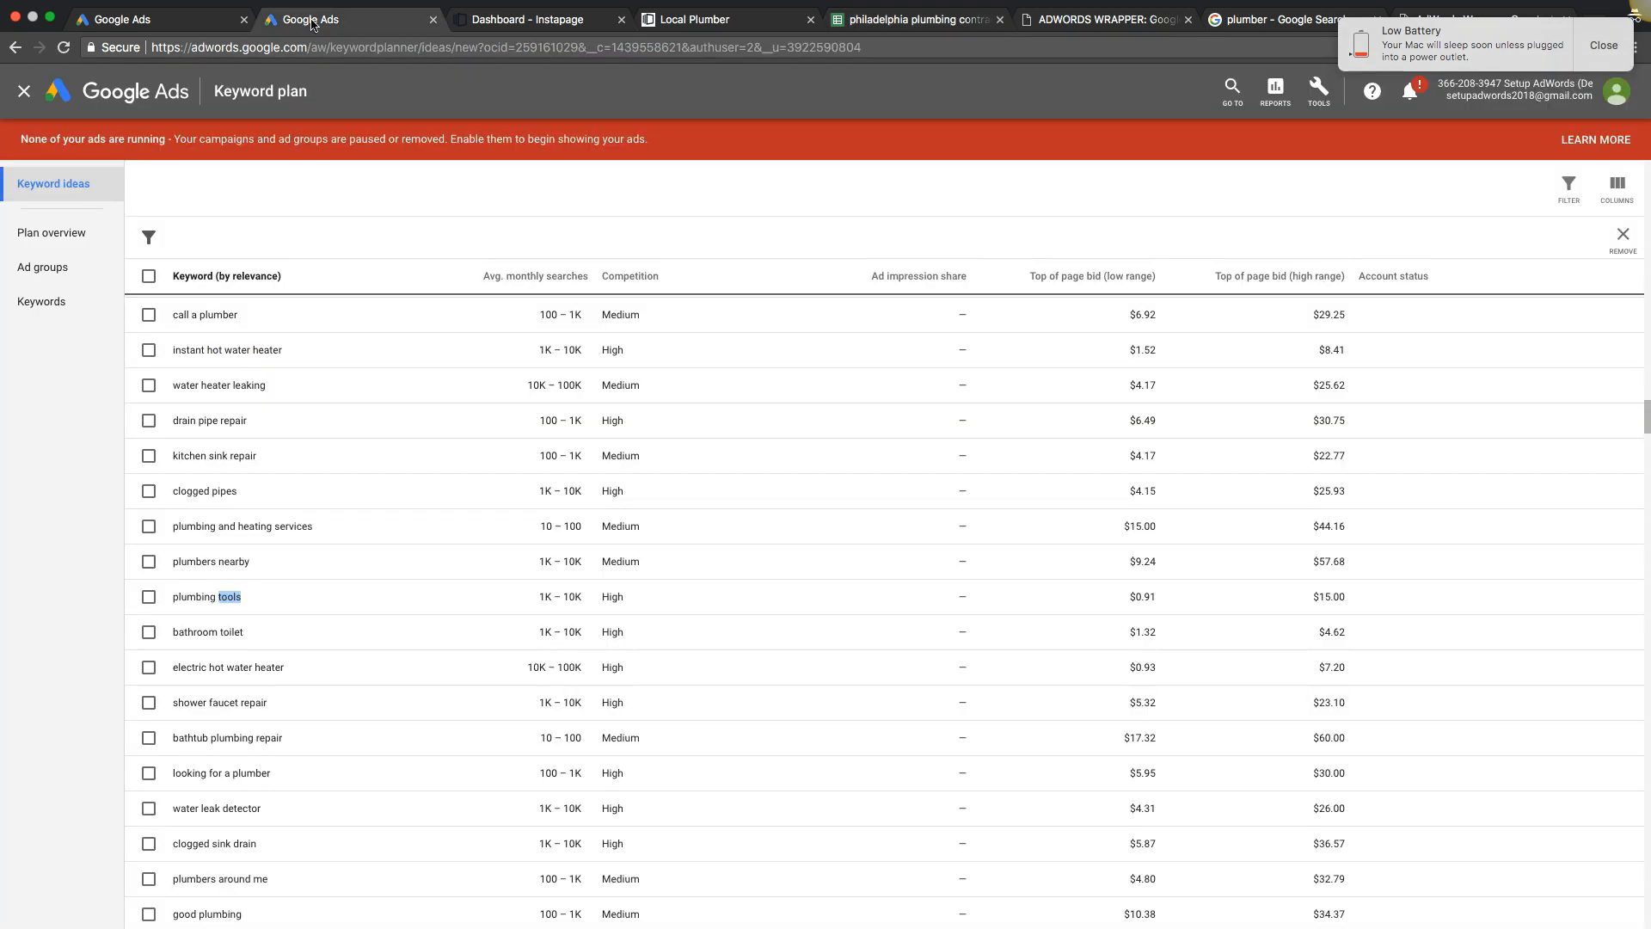
pyautogui.scroll(-4, 437, 465)
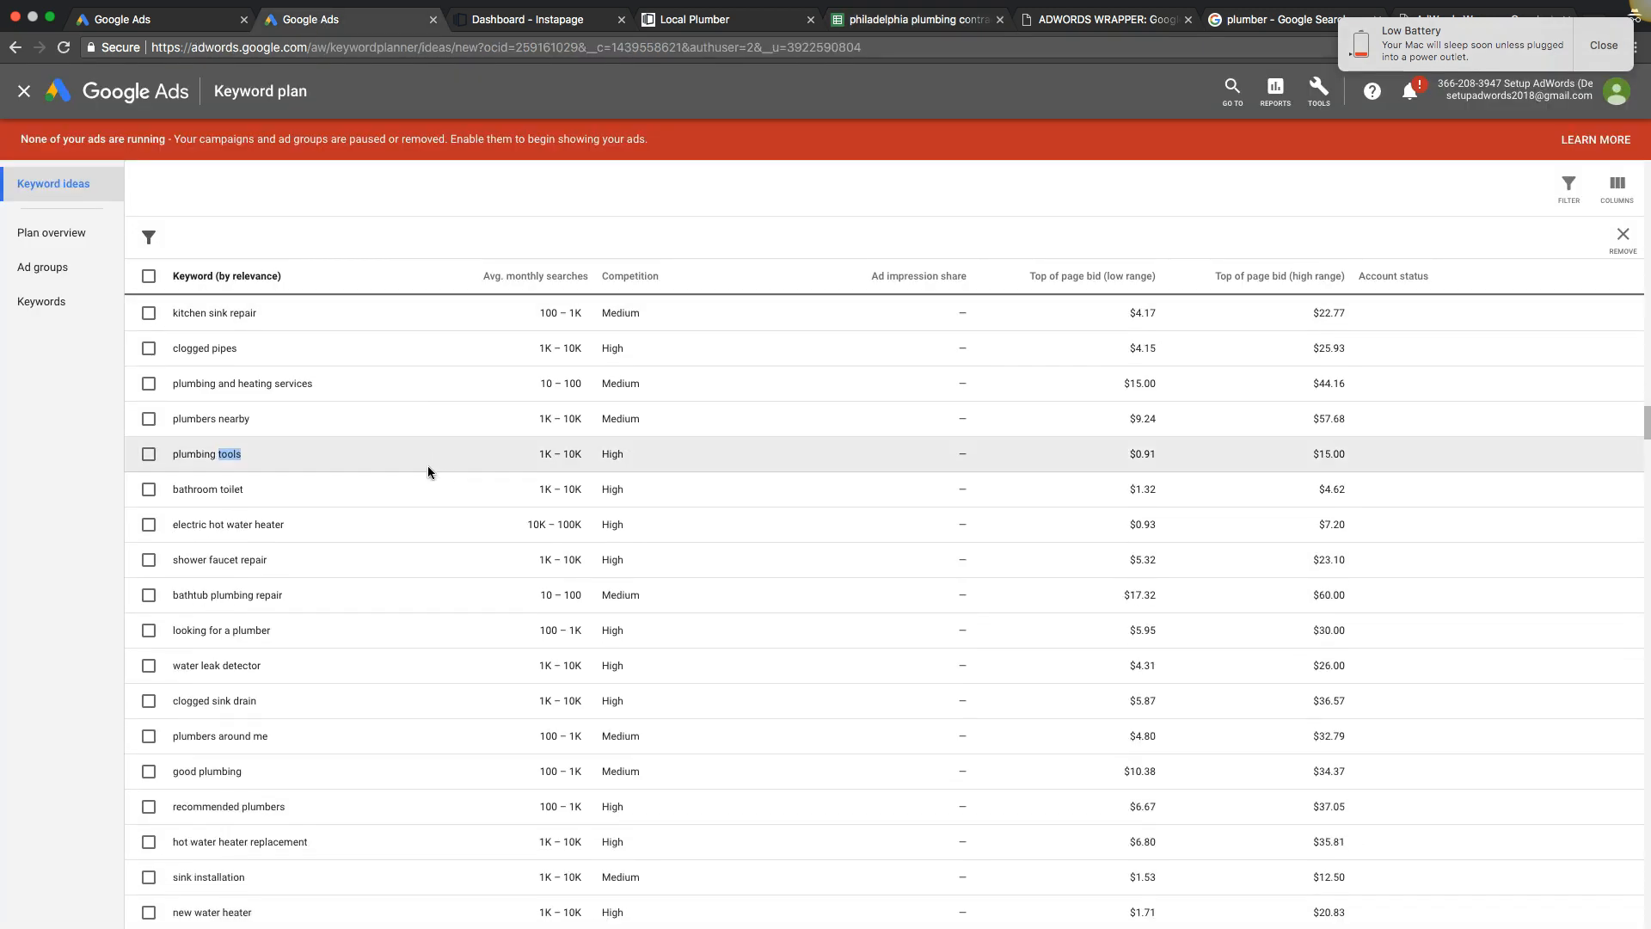
pyautogui.scroll(-3, 420, 534)
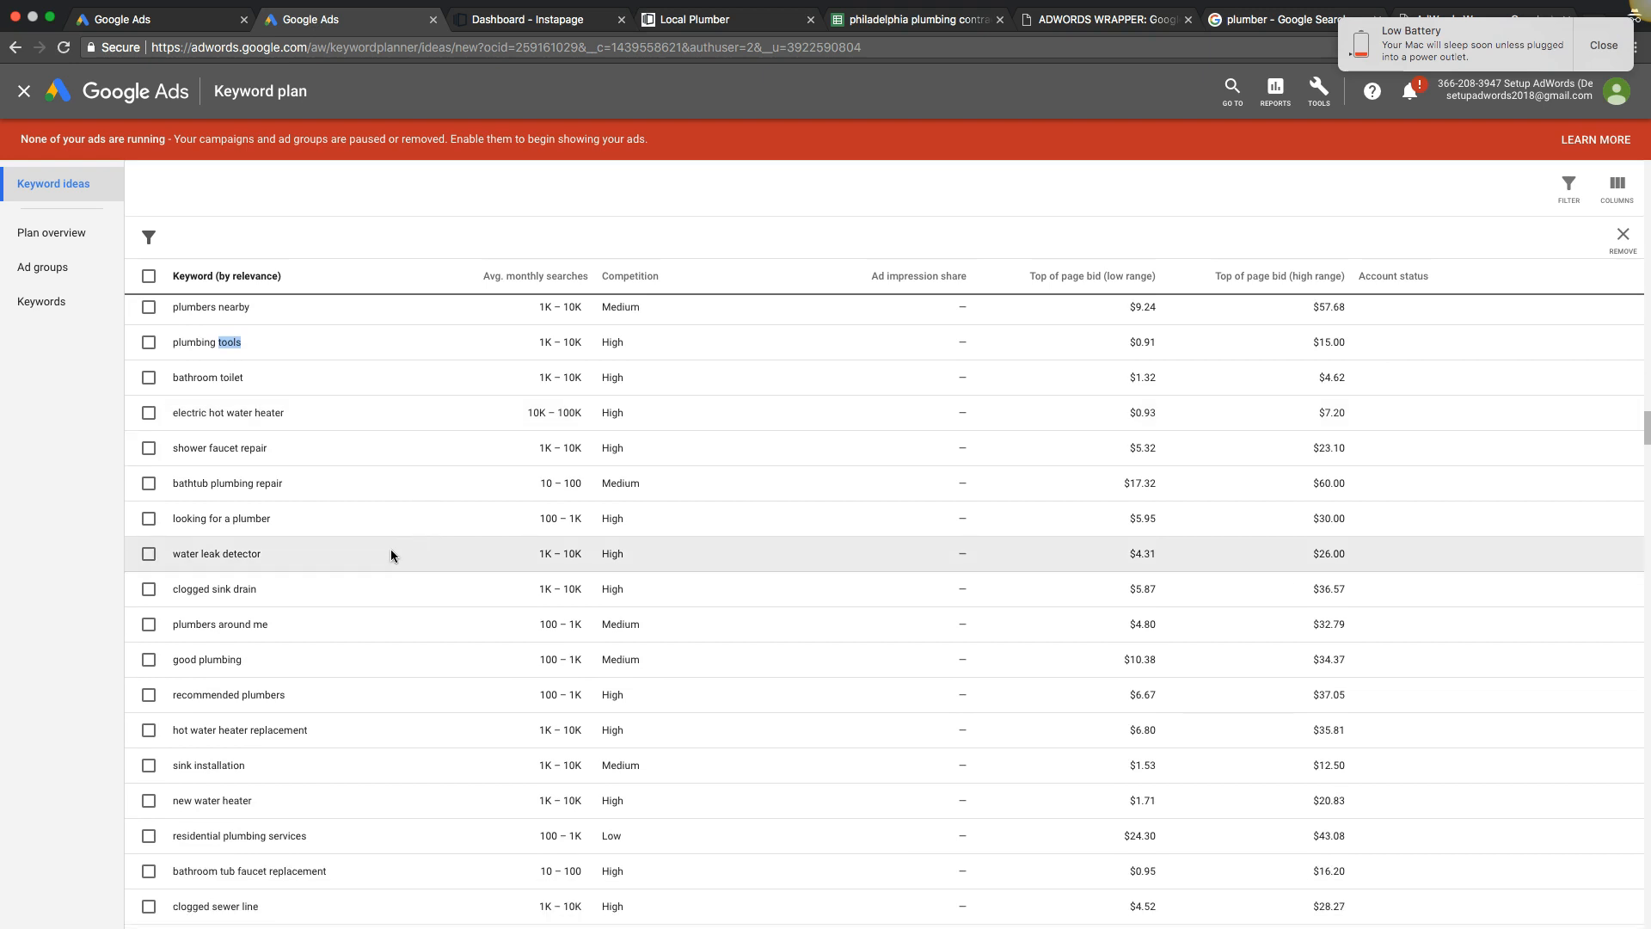
pyautogui.scroll(-4, 390, 549)
pyautogui.scroll(-3, 391, 554)
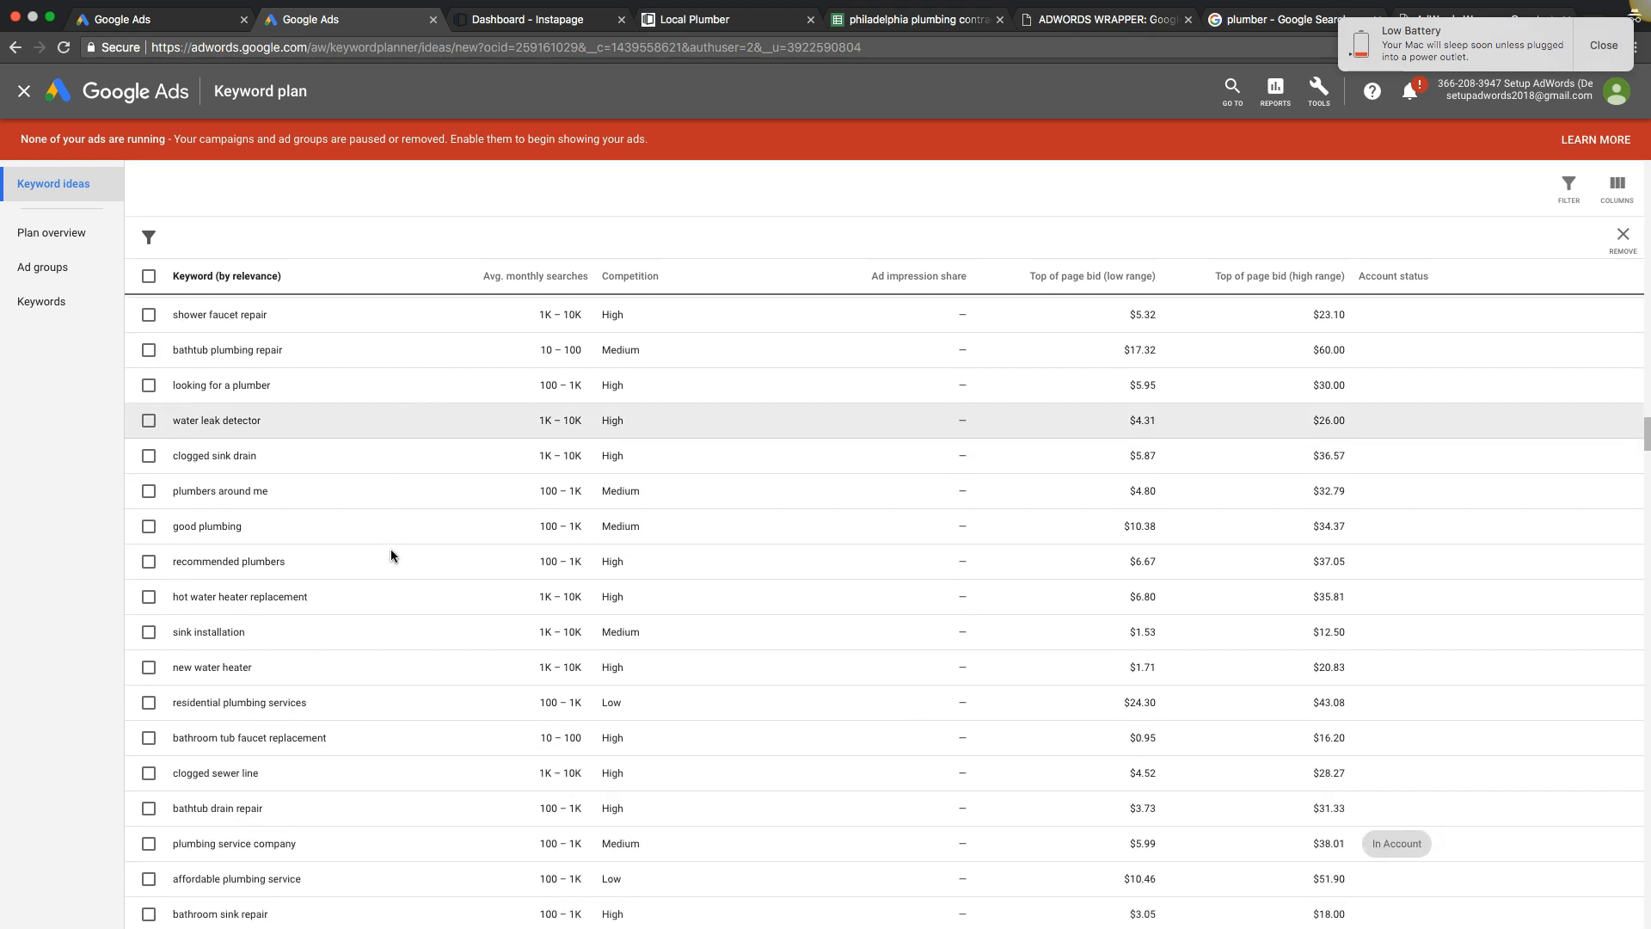
pyautogui.scroll(-4, 391, 553)
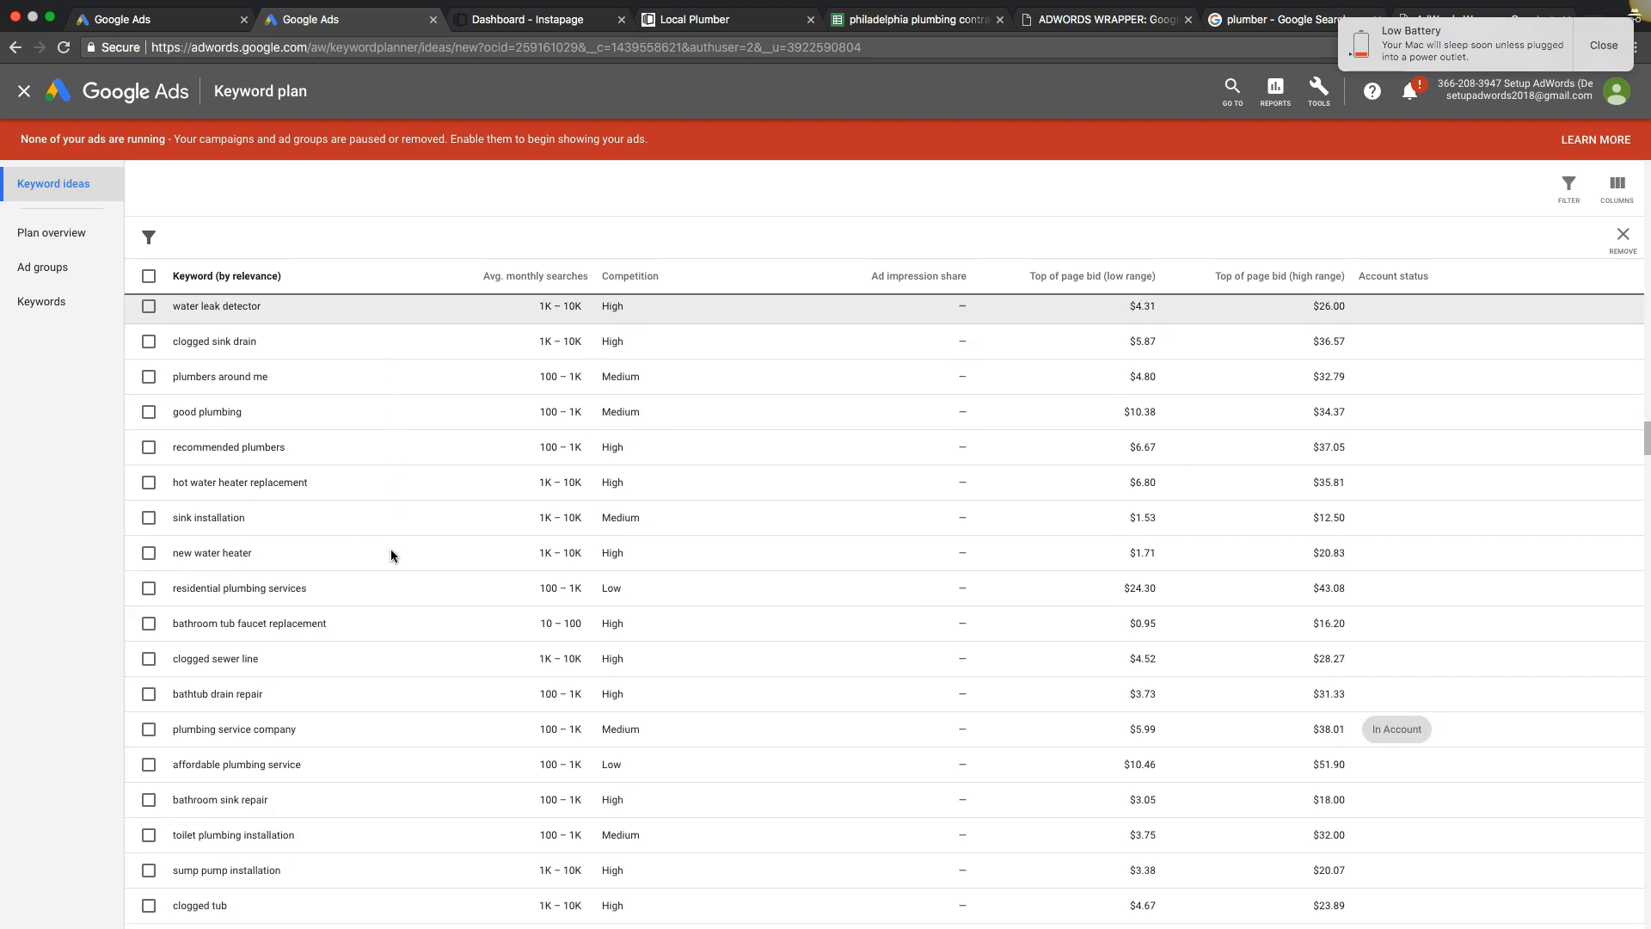
pyautogui.scroll(-3, 392, 554)
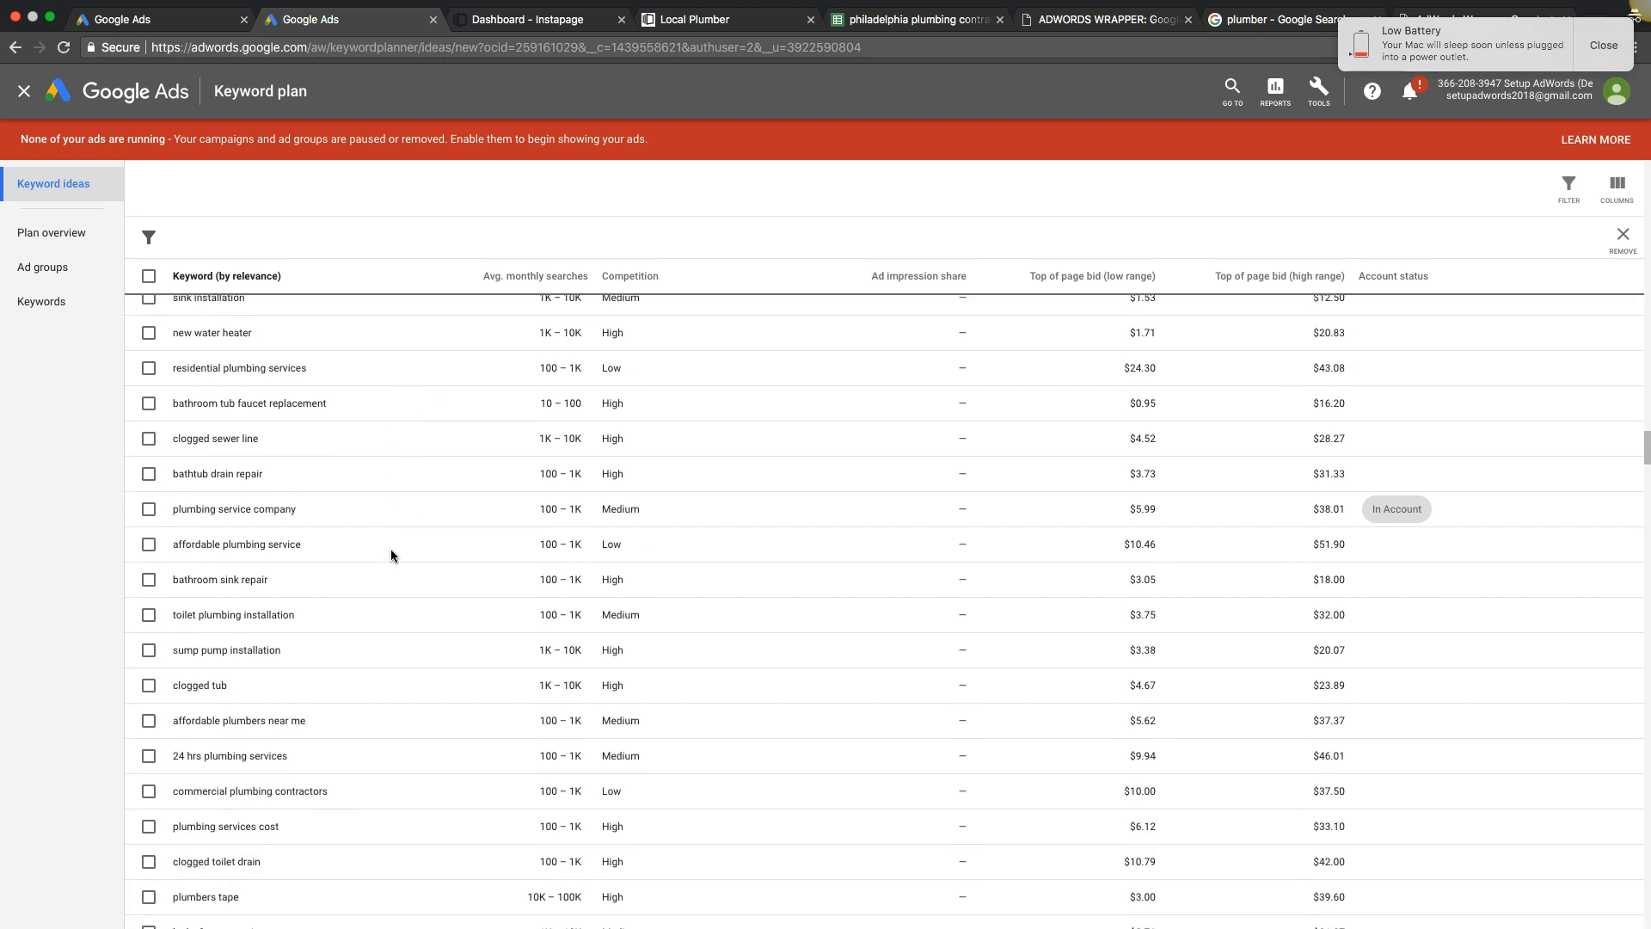
pyautogui.scroll(-3, 390, 555)
pyautogui.scroll(-3, 391, 555)
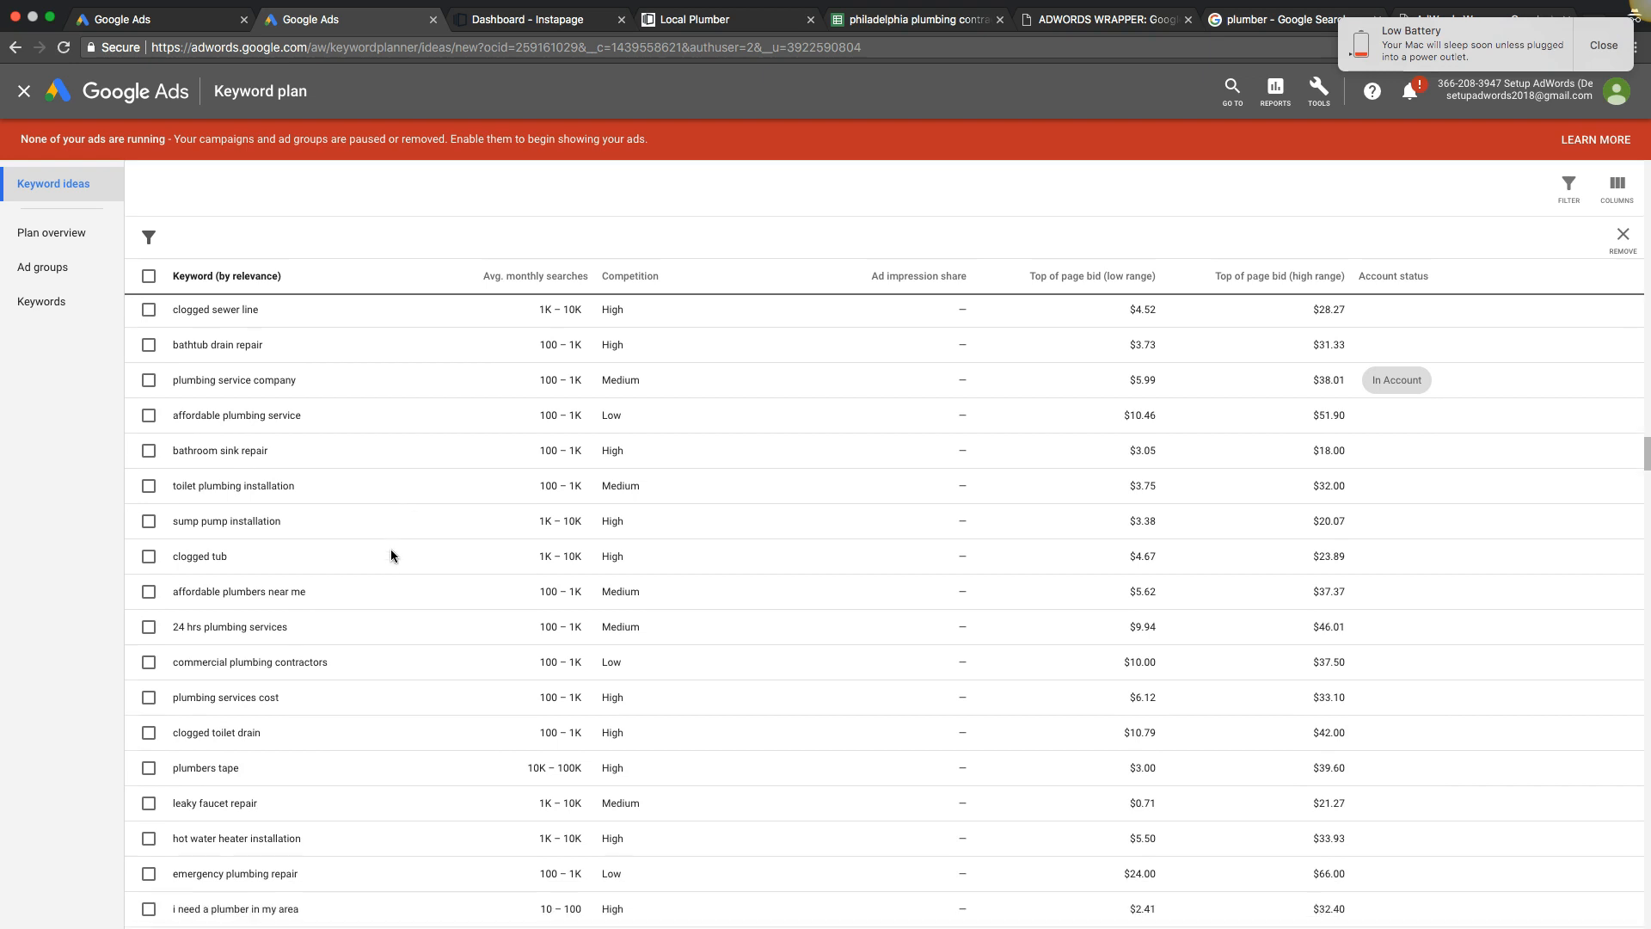
pyautogui.scroll(-2, 391, 555)
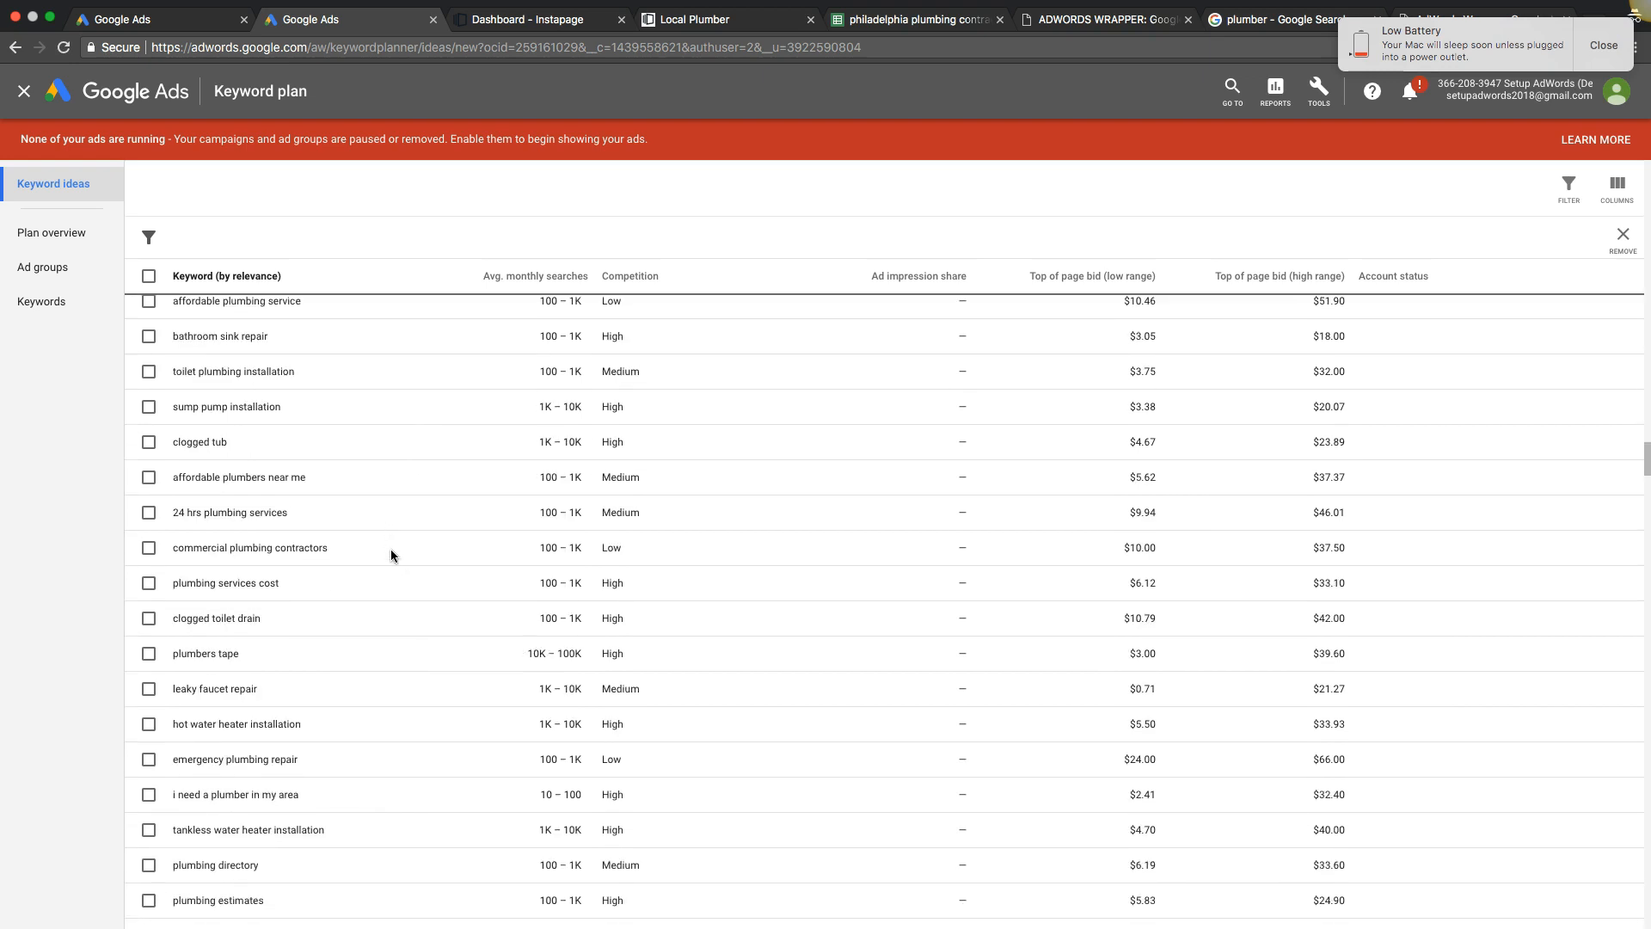
pyautogui.scroll(-4, 391, 555)
pyautogui.scroll(-4, 391, 554)
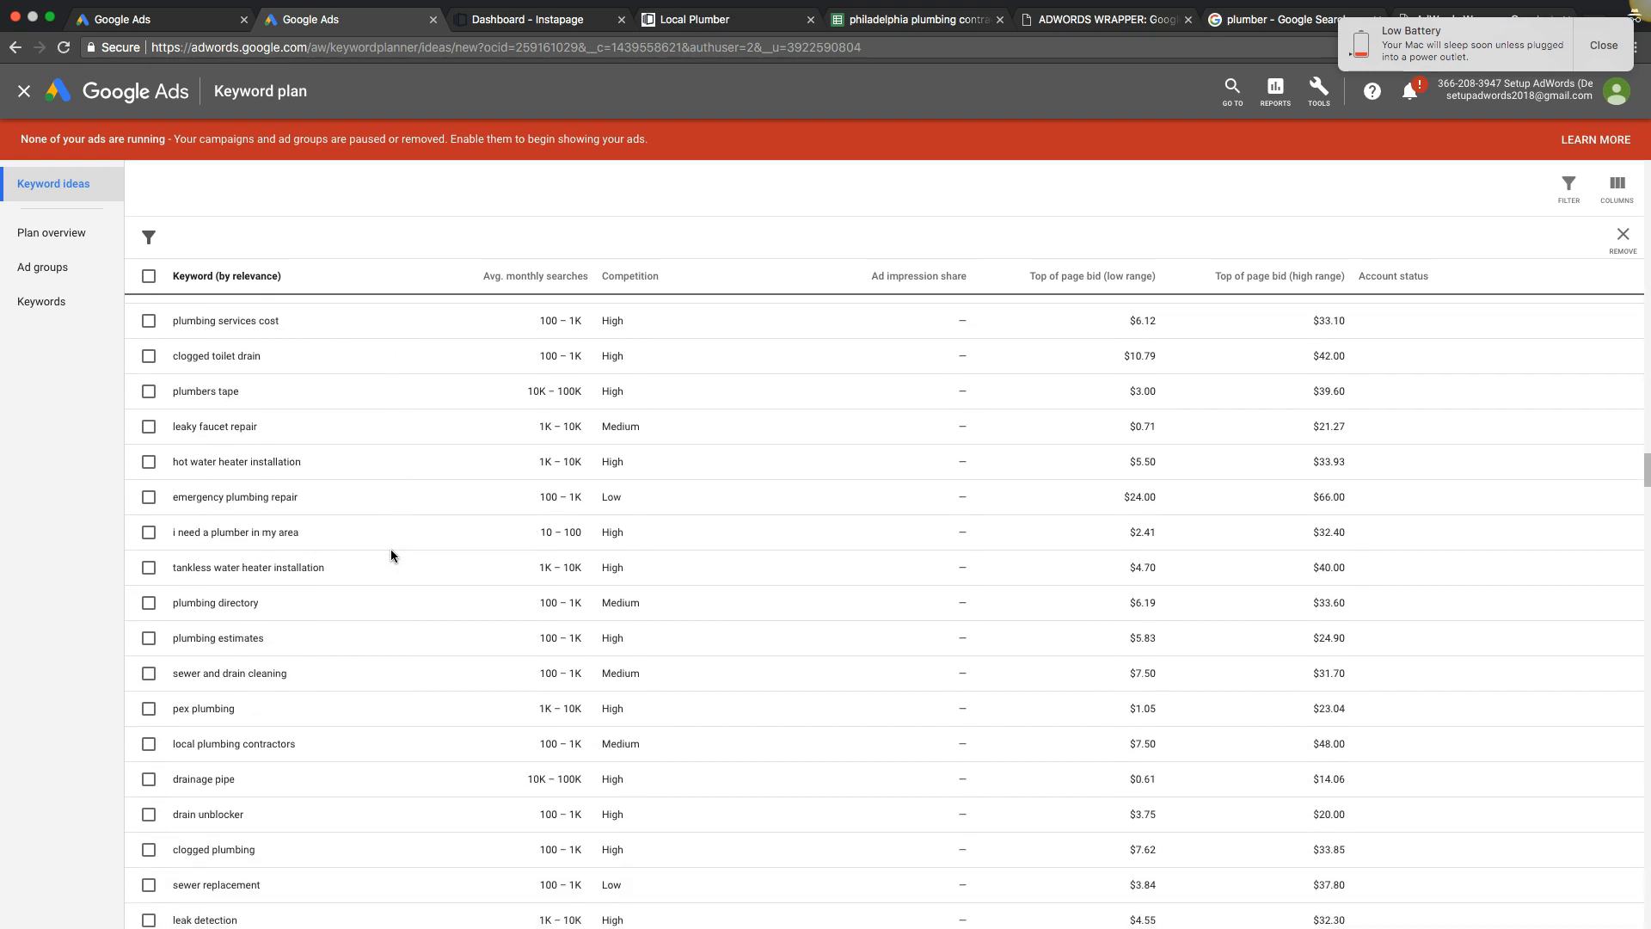
pyautogui.scroll(-2, 390, 550)
# In the keyword spreadsheet, enter "directory" in cell G6 as a negative keyword and dismiss the low battery notification.
pyautogui.moveTo(261, 540); pyautogui.dragTo(222, 539)
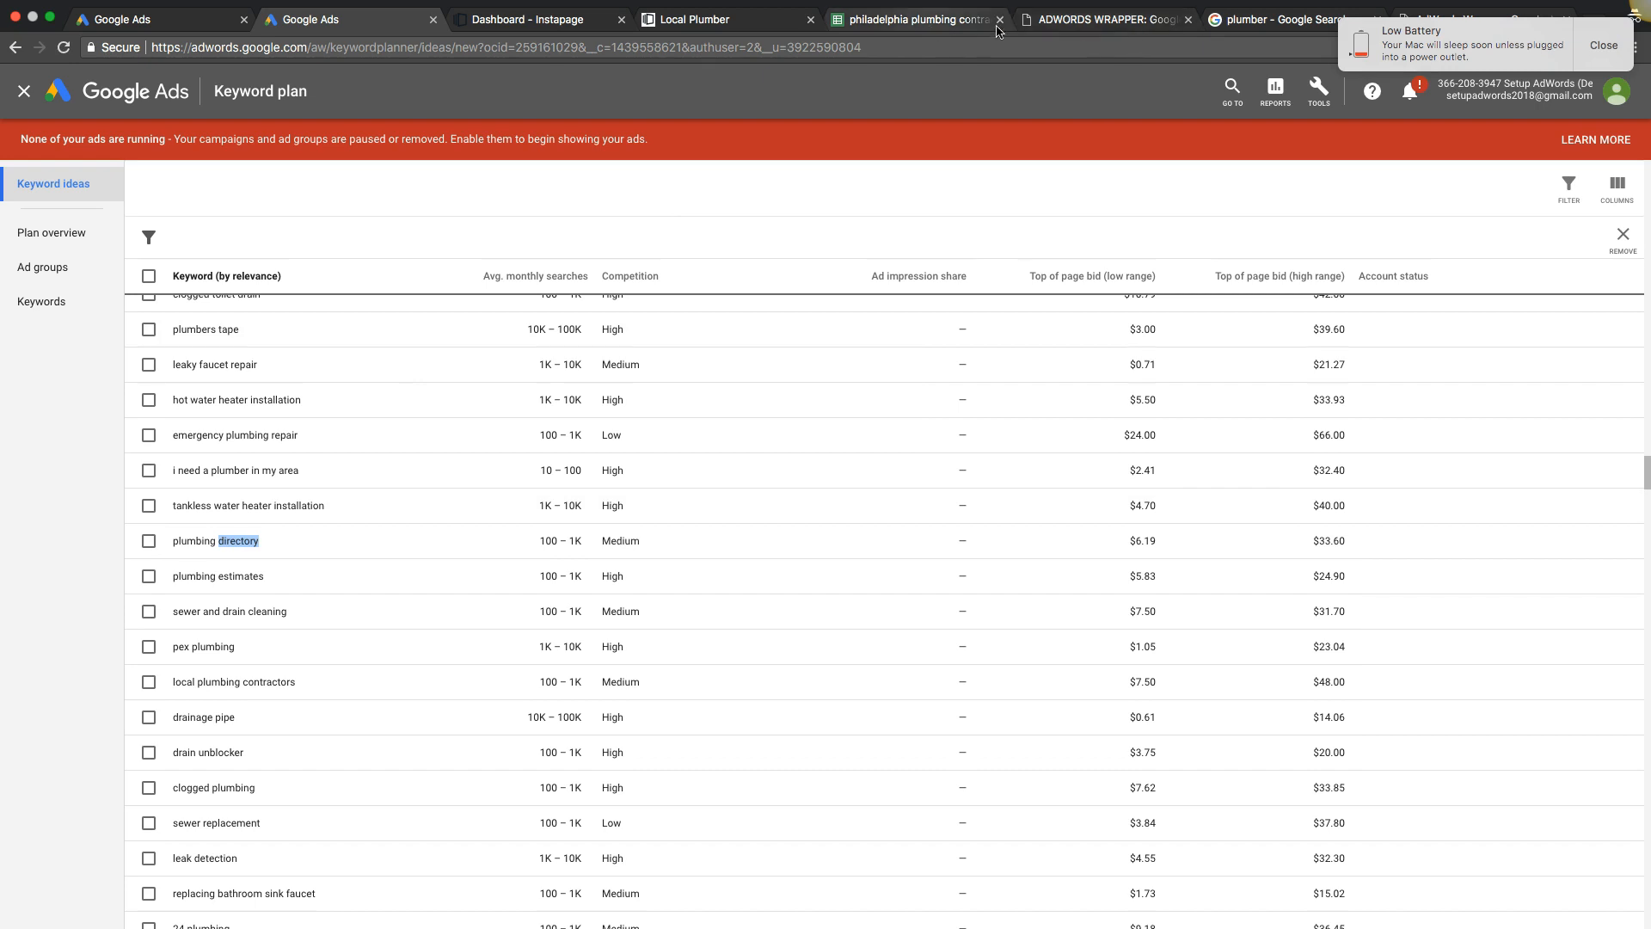
pyautogui.click(963, 22)
pyautogui.click(1034, 292)
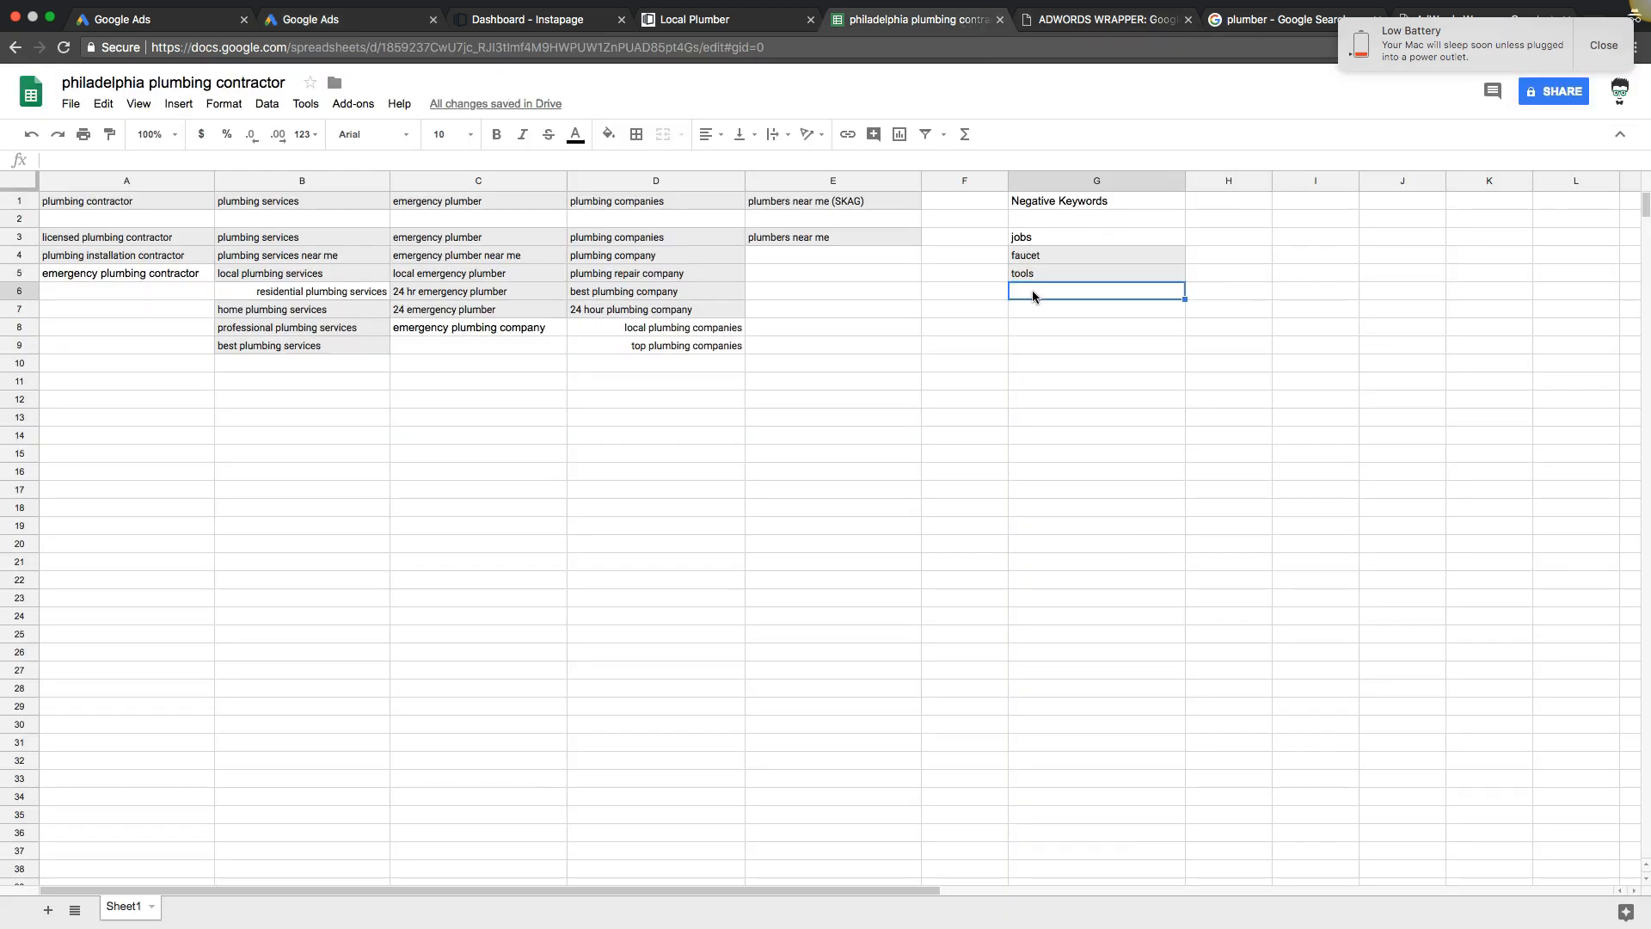
pyautogui.write('directory')
pyautogui.click(1032, 315)
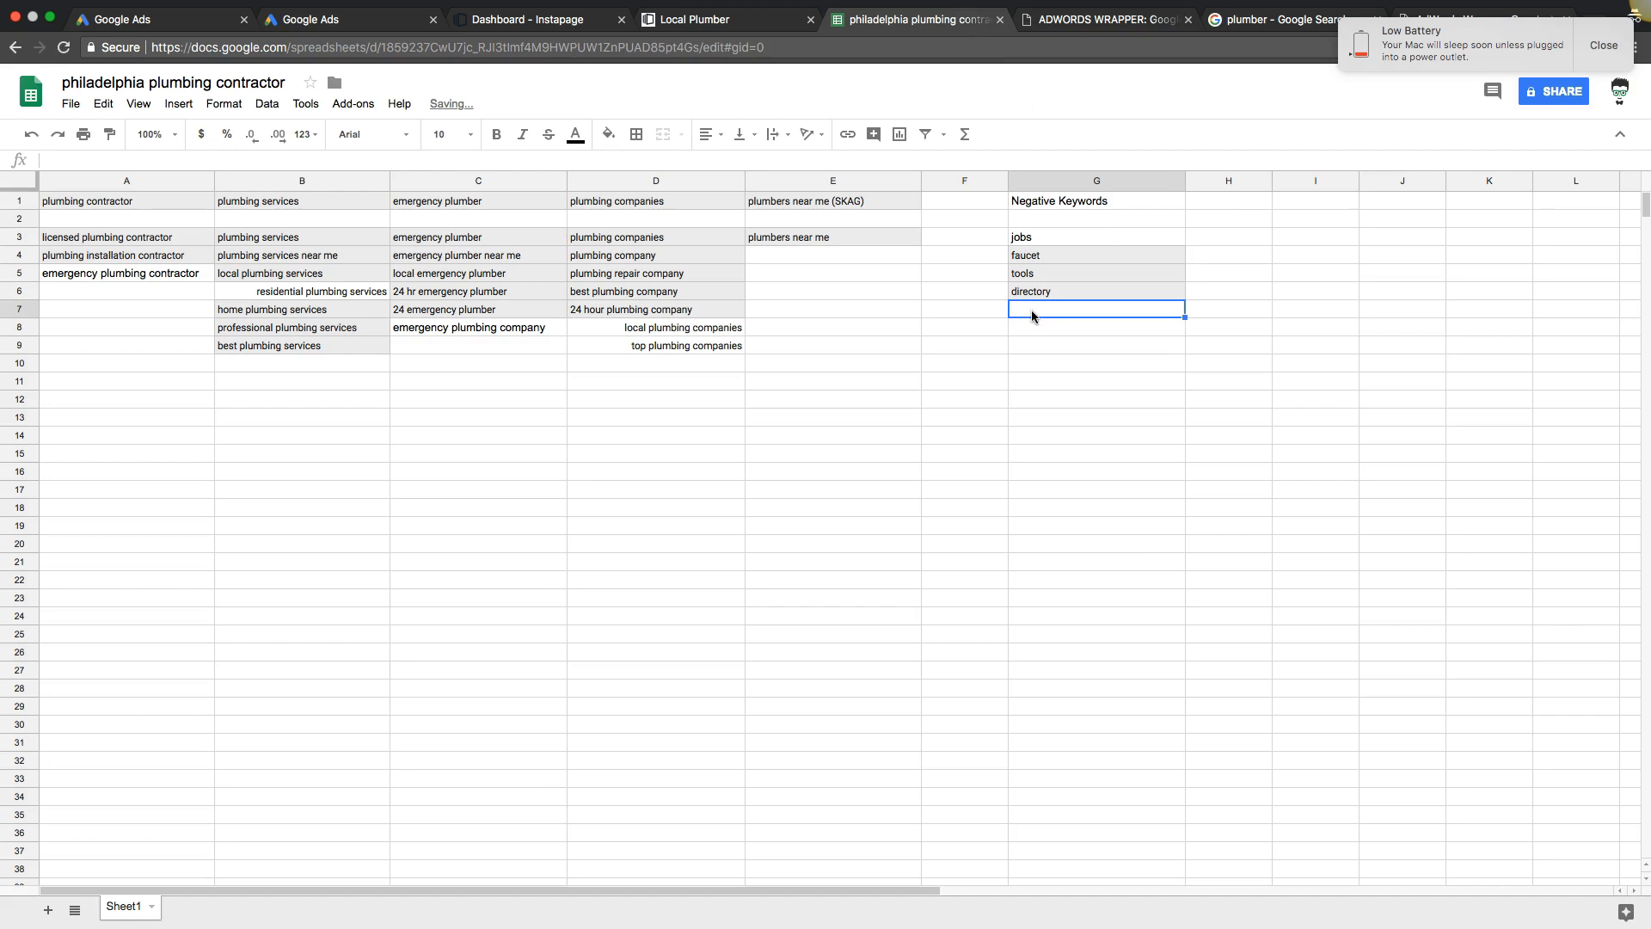
pyautogui.click(1605, 41)
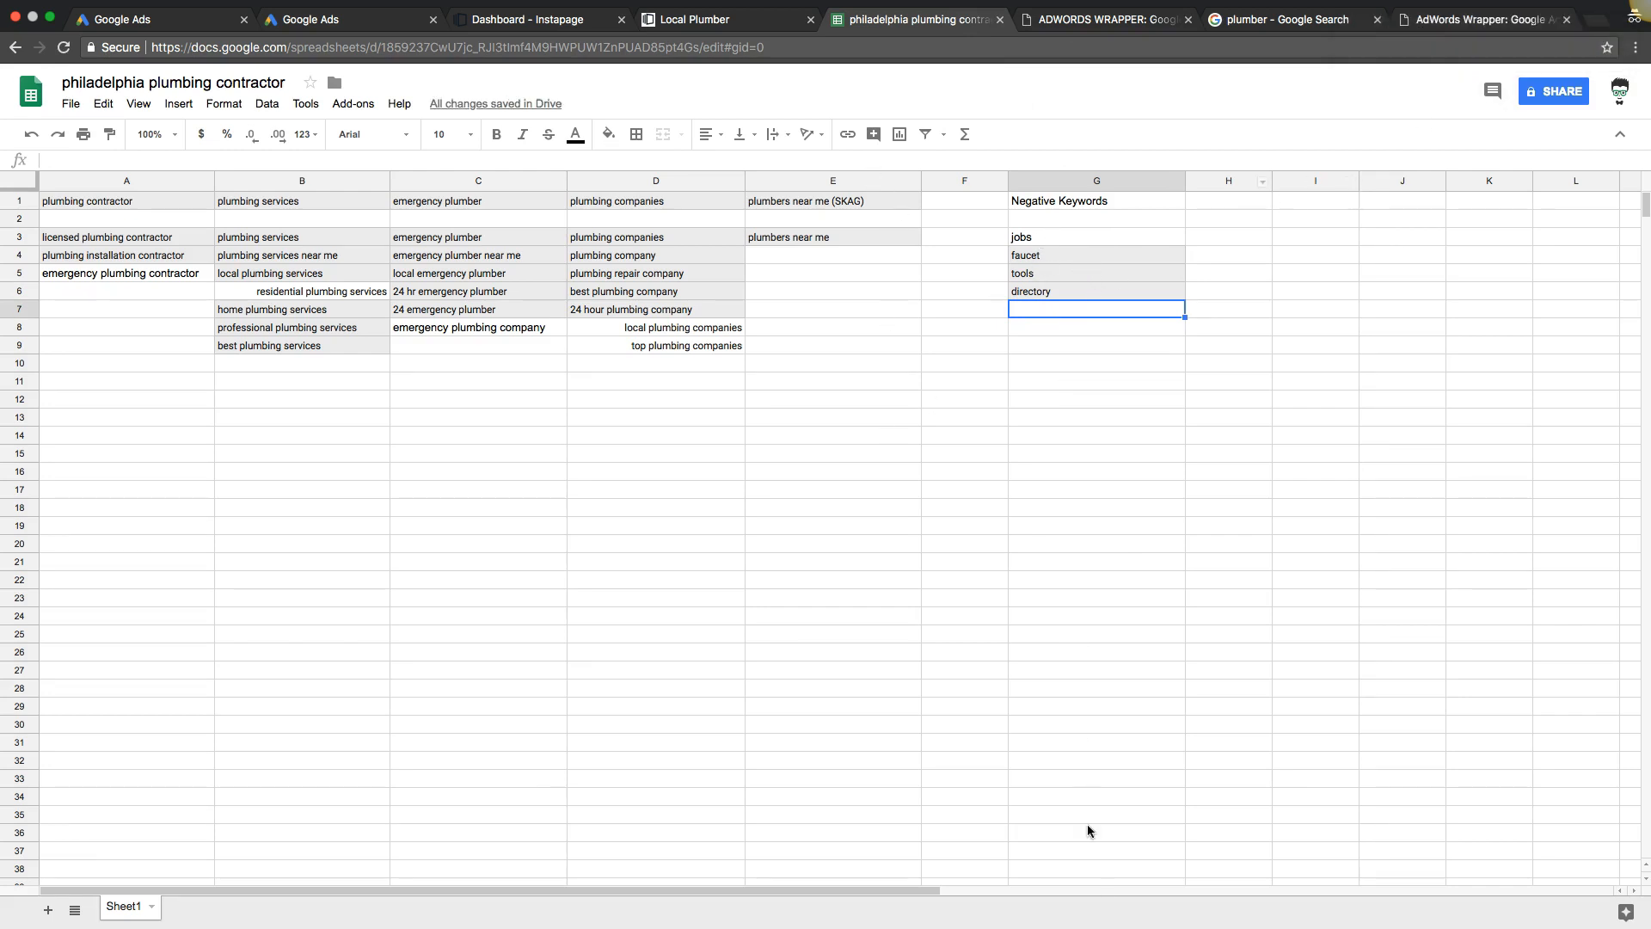
# In Google Ads, open the form for adding negative keywords to the philadelphia plumbing contractor campaign.
pyautogui.click(303, 21)
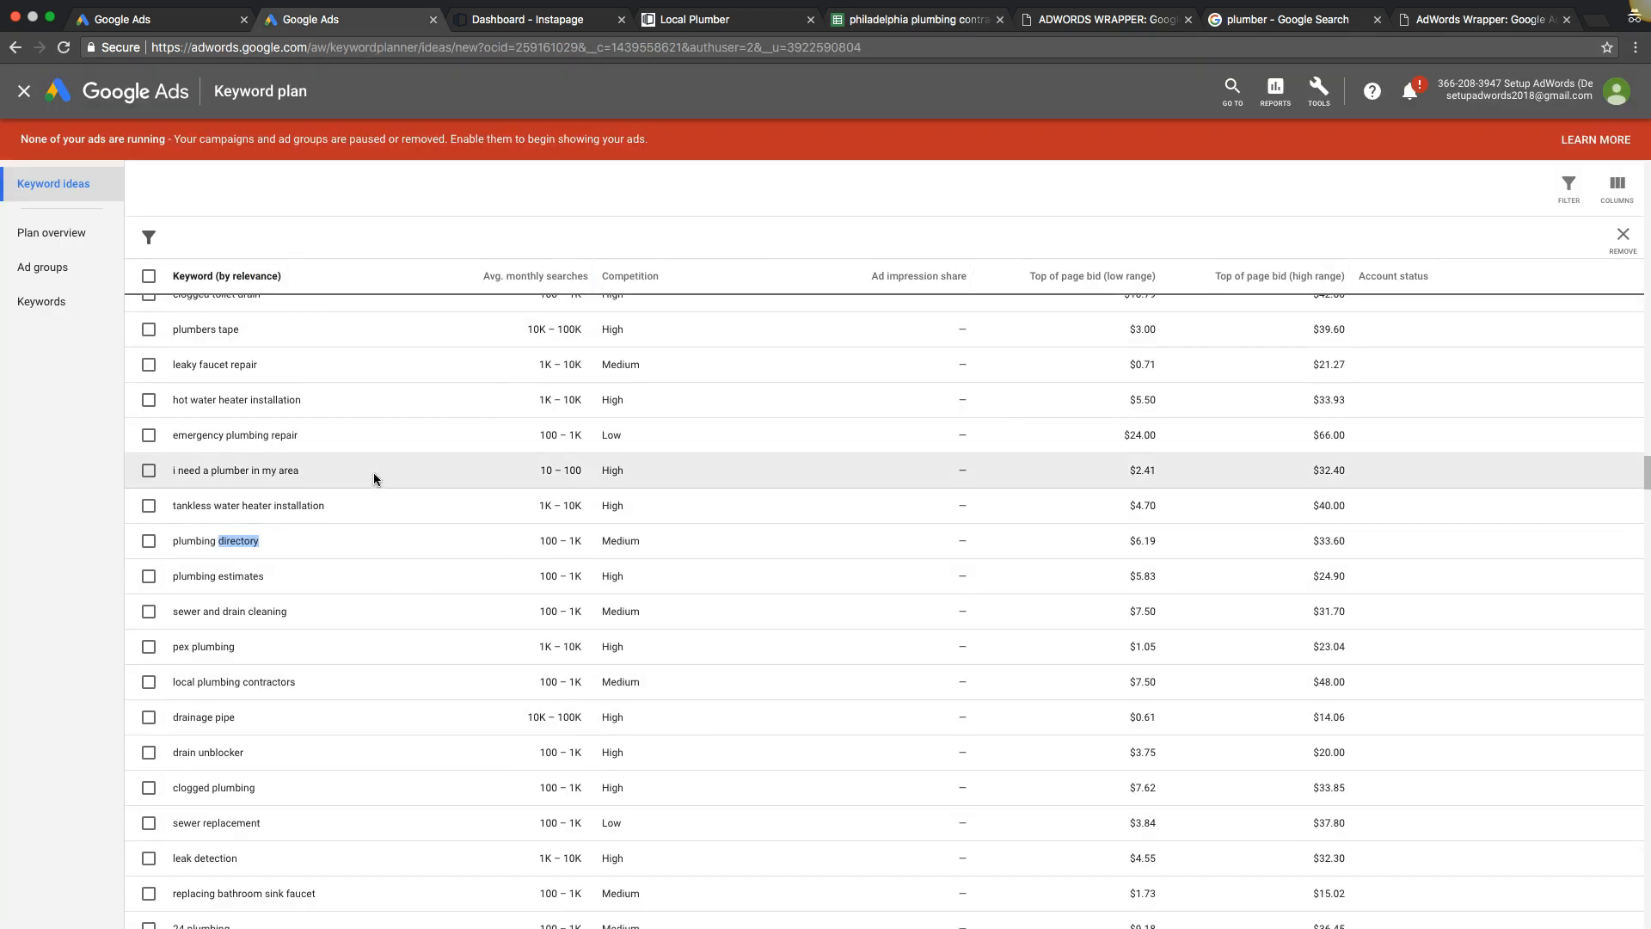
pyautogui.click(129, 19)
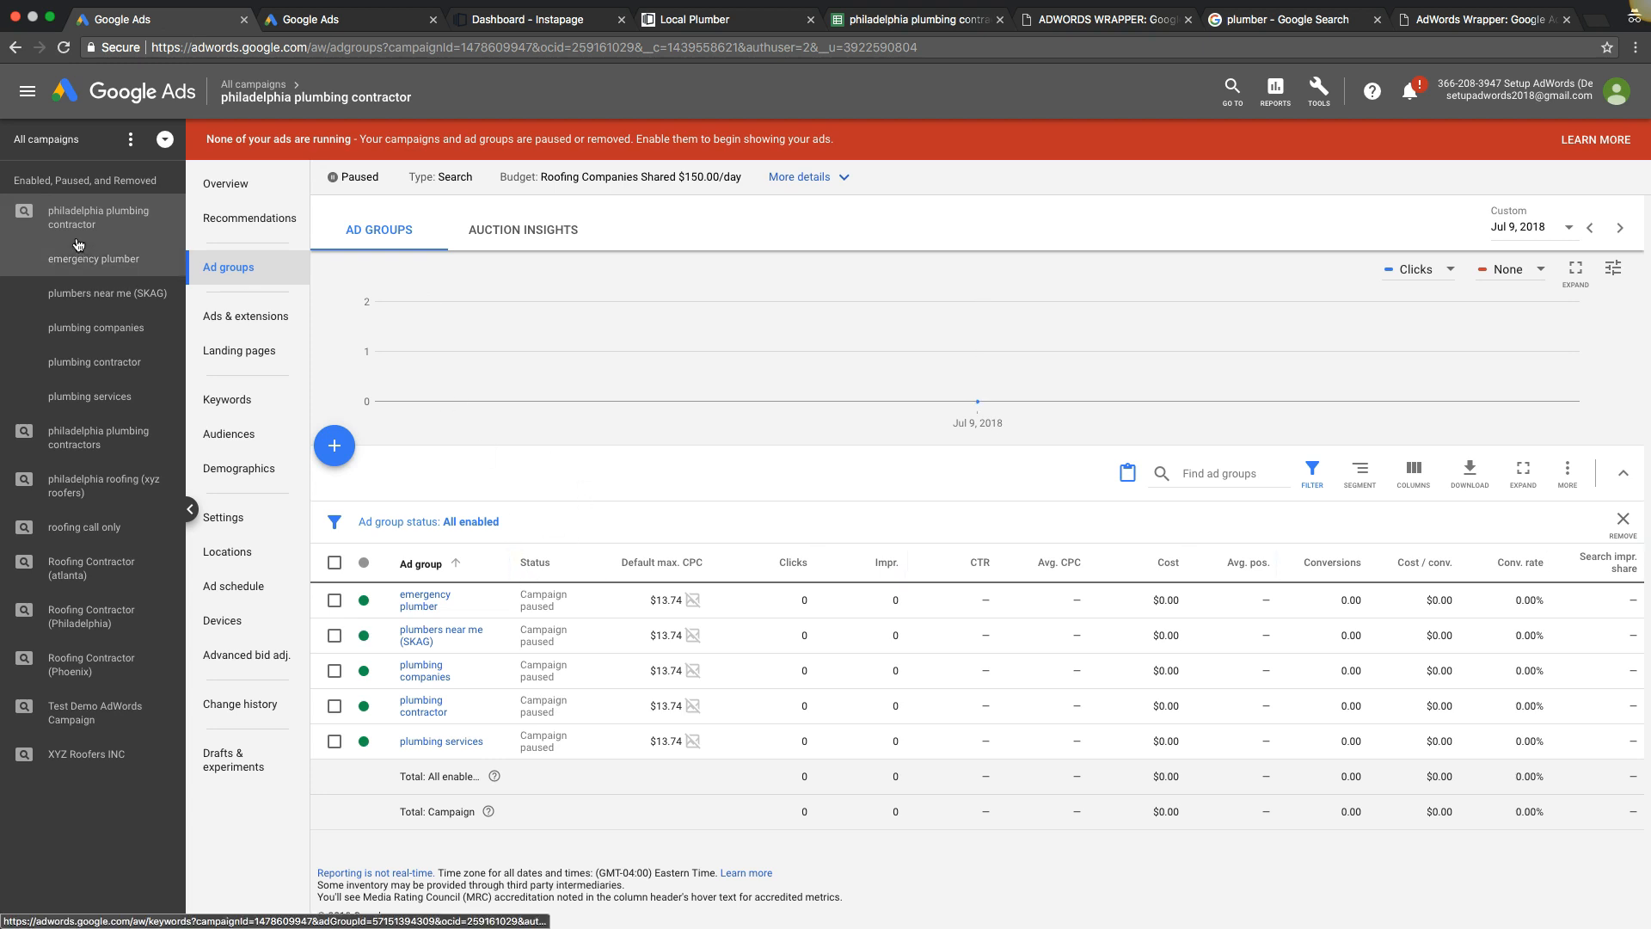
pyautogui.click(229, 399)
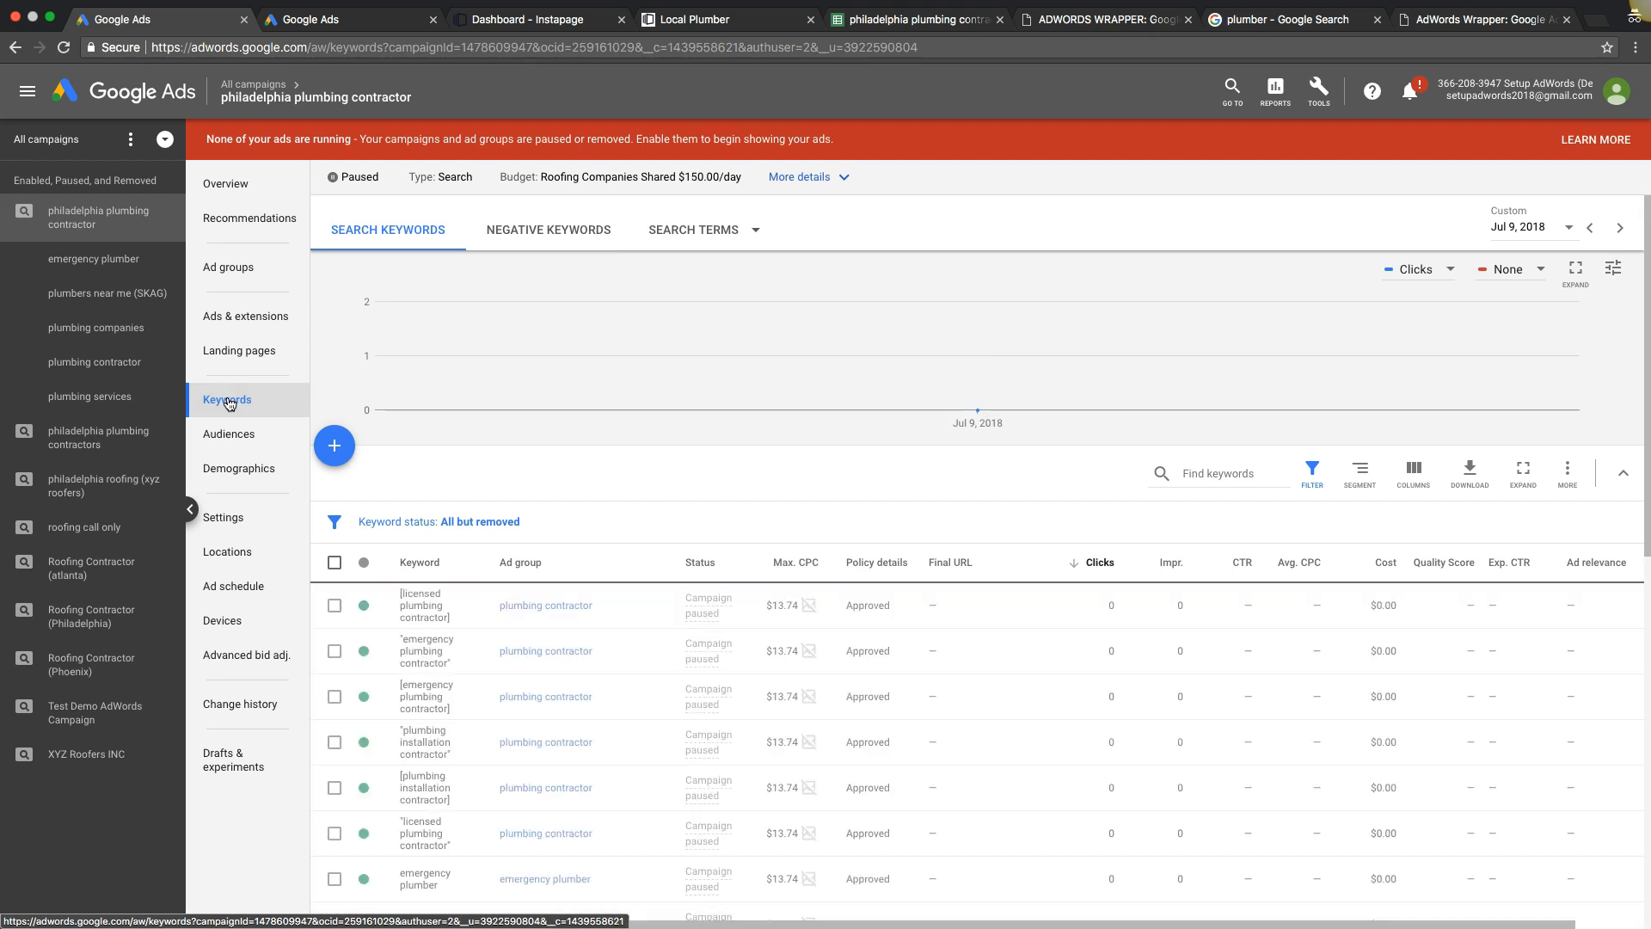
pyautogui.click(516, 234)
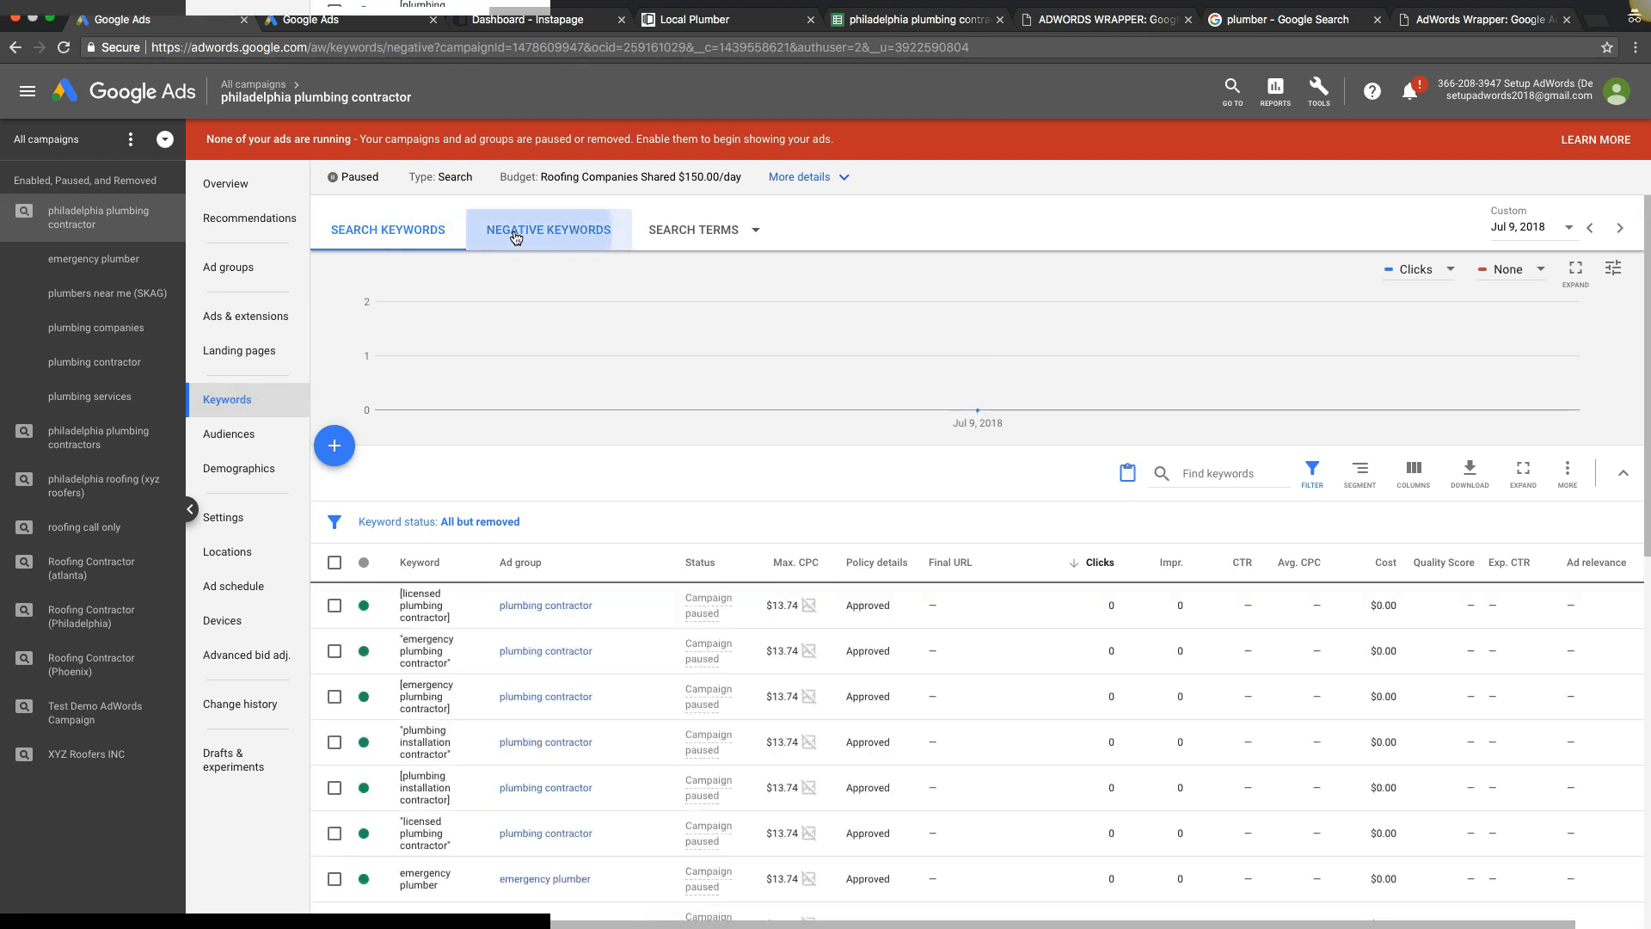
pyautogui.click(351, 284)
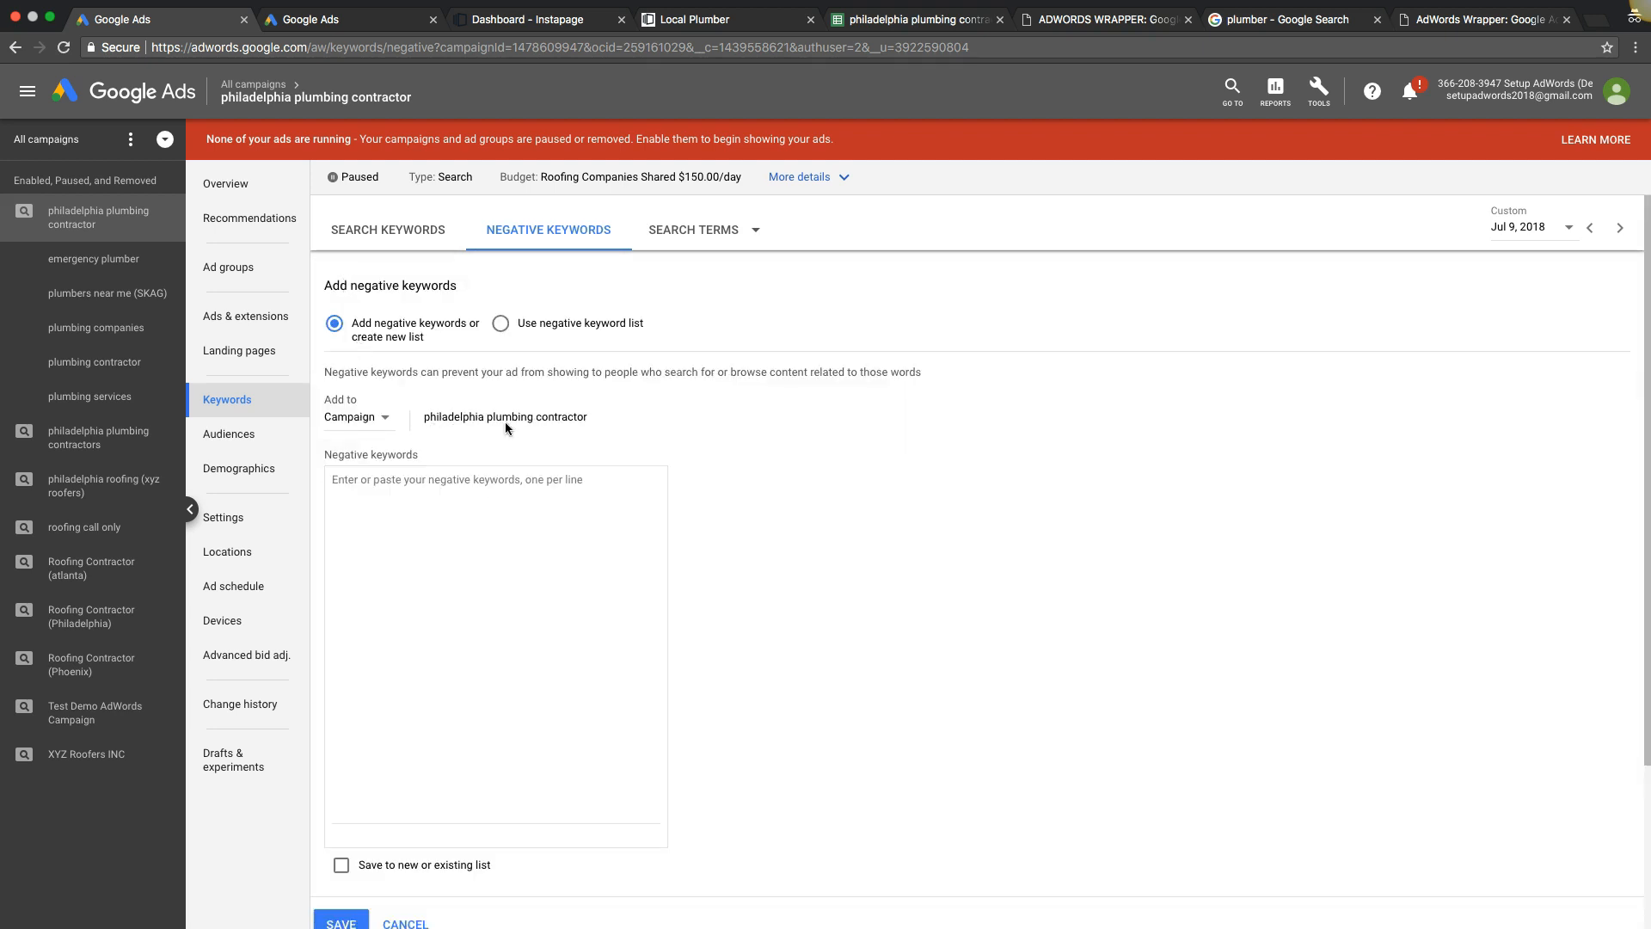
# Copy "jobs", "faucet", "tools" and "directory" from spreadsheet cells G3:G6 into the campaign's negative keywords and save them.
pyautogui.click(915, 26)
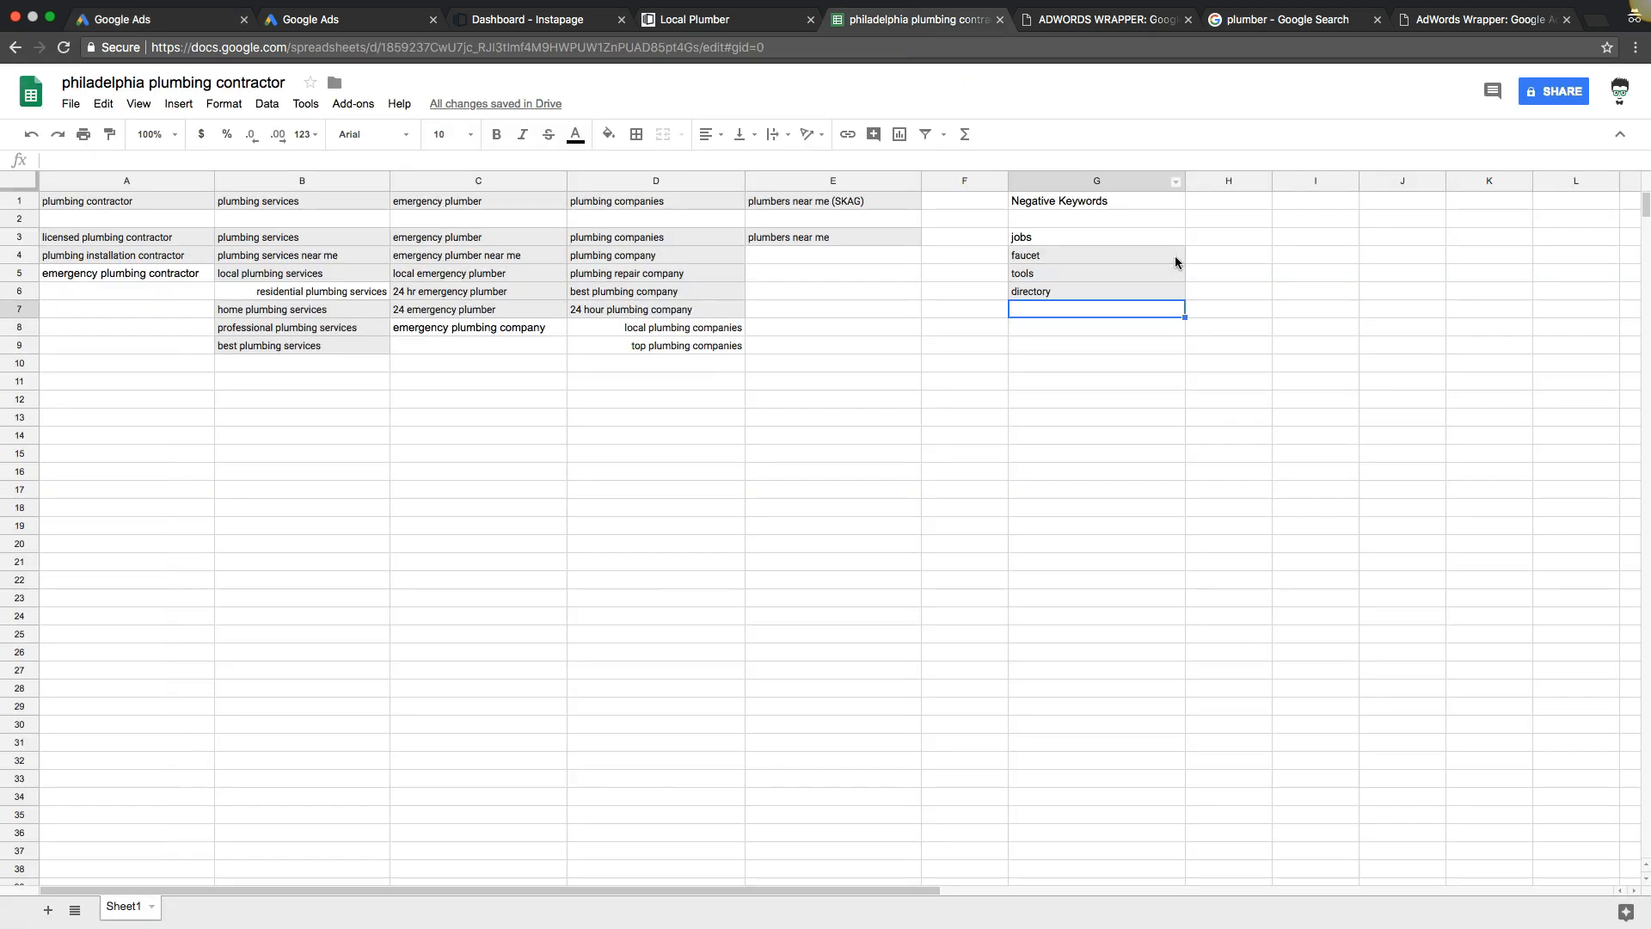
pyautogui.moveTo(1064, 238); pyautogui.dragTo(1066, 296)
pyautogui.hotkey('ctrl', 'c')
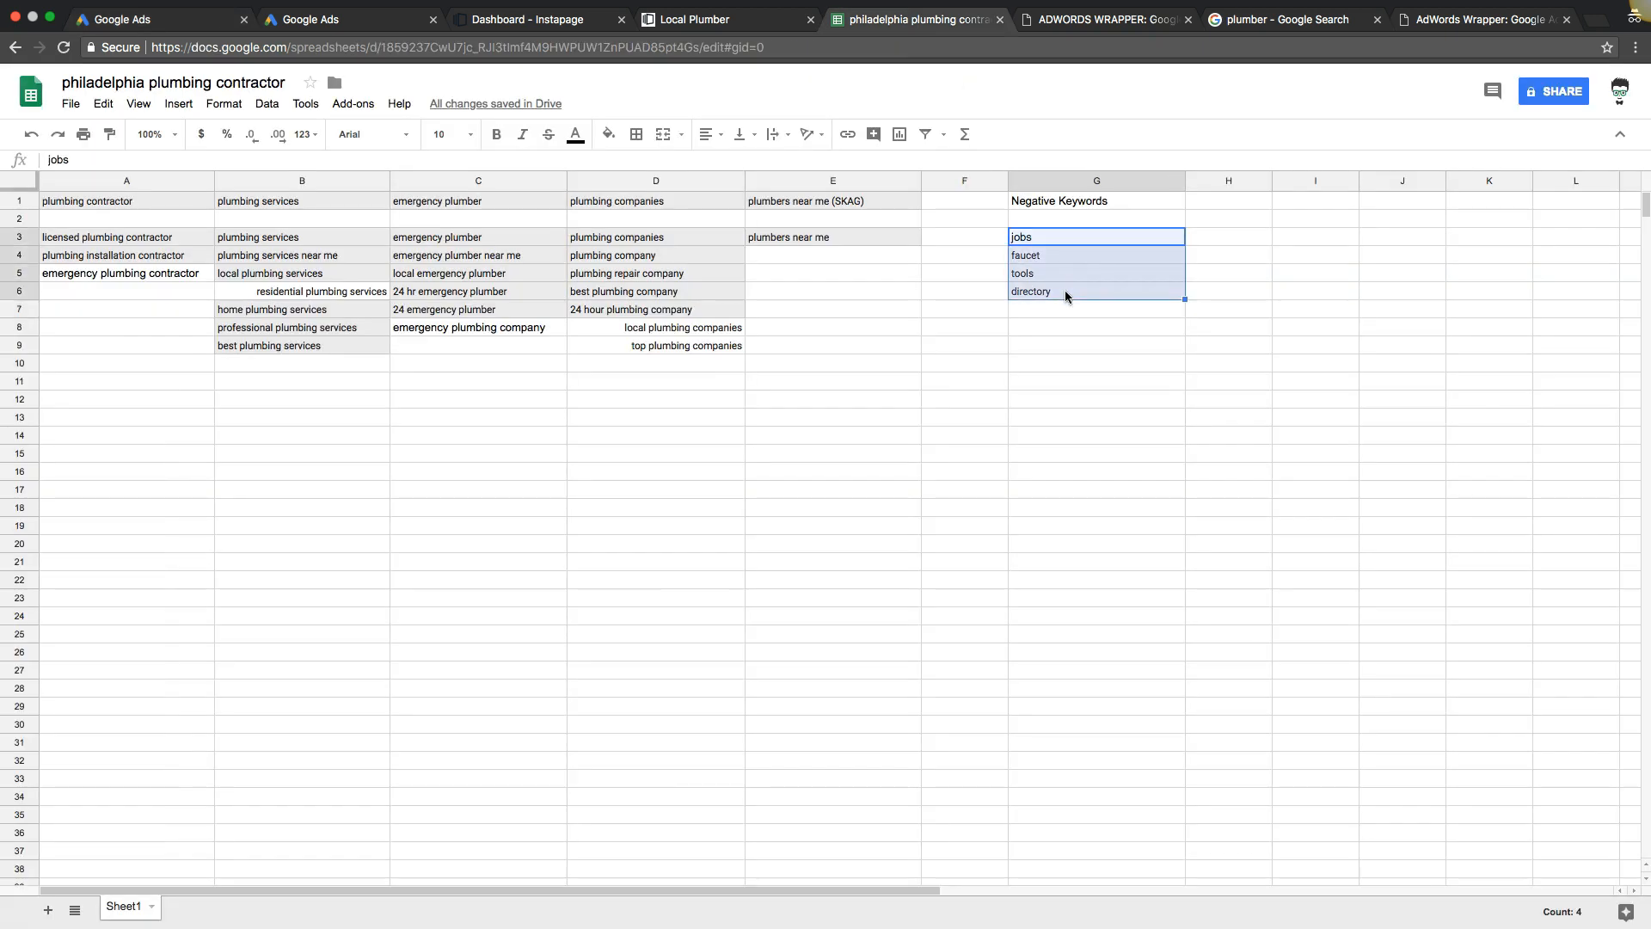
pyautogui.click(172, 19)
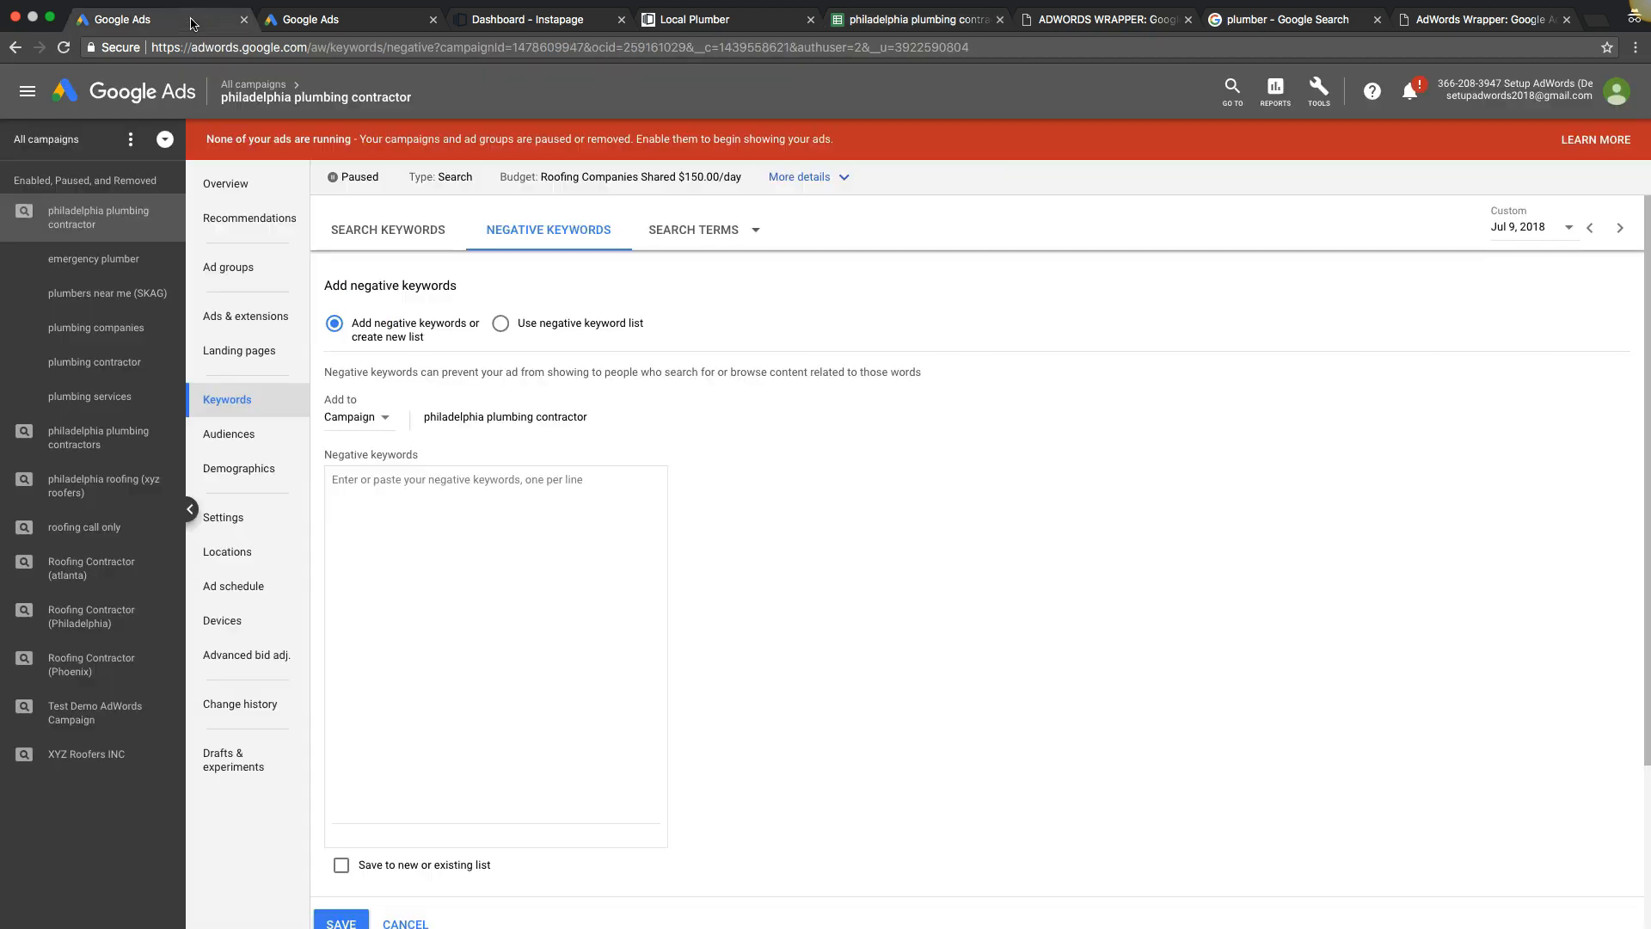
pyautogui.click(395, 486)
pyautogui.hotkey('ctrl', 'v')
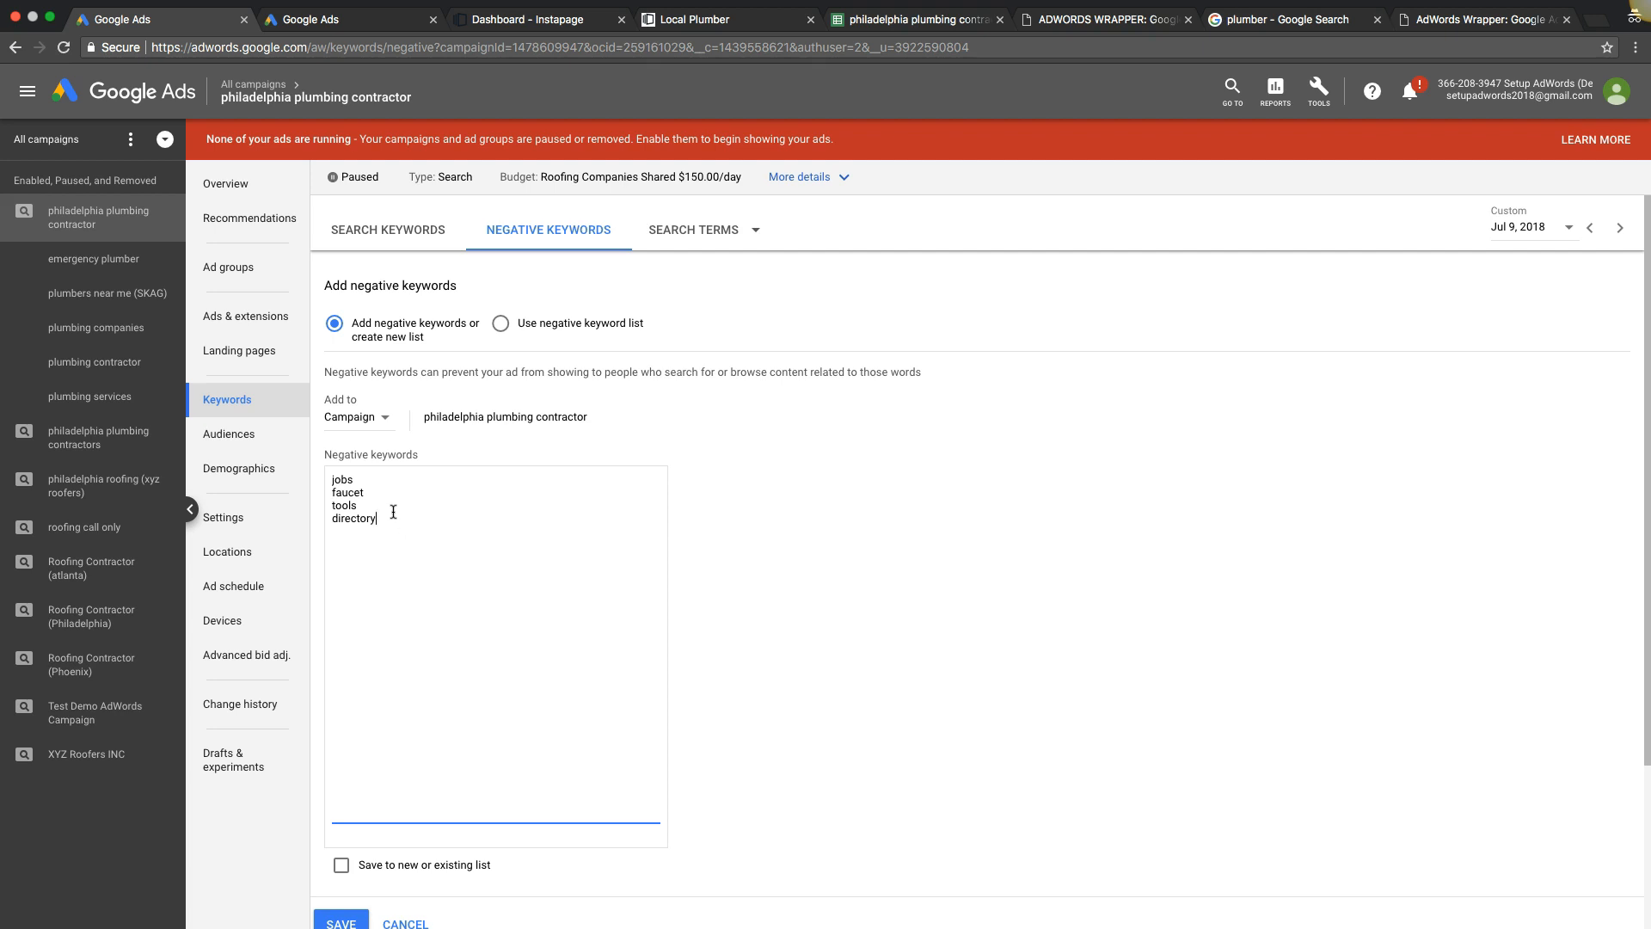
pyautogui.scroll(-3, 404, 551)
pyautogui.click(348, 801)
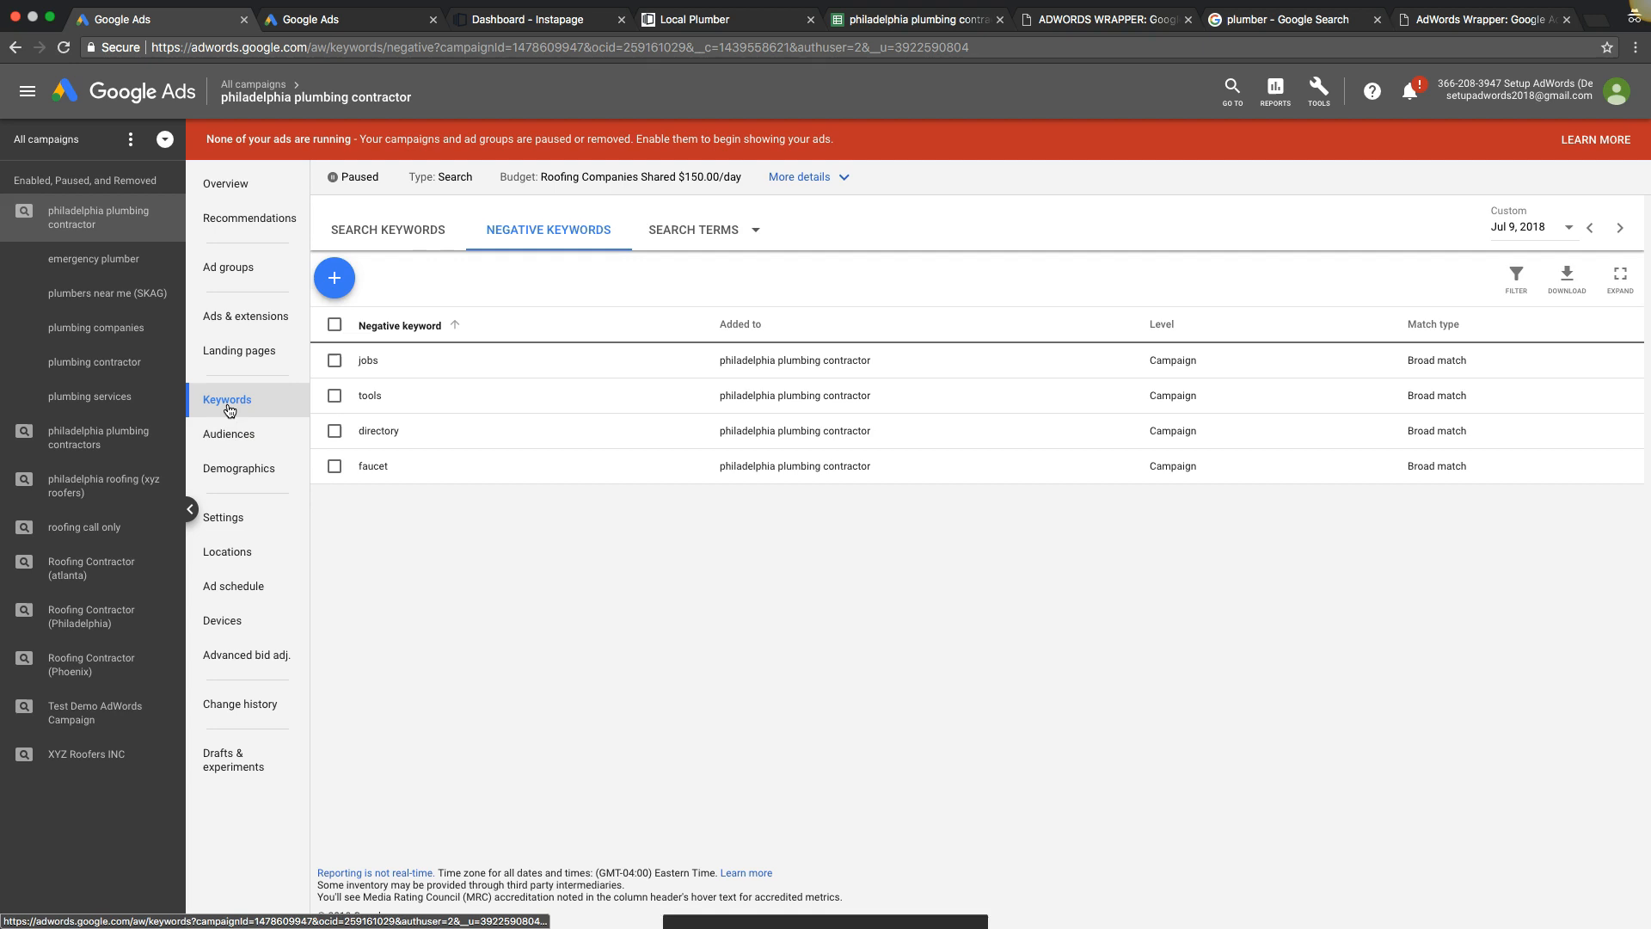
# Start a new sitelink extension in the campaign's extensions and set it to be added to This campaign.
pyautogui.click(230, 268)
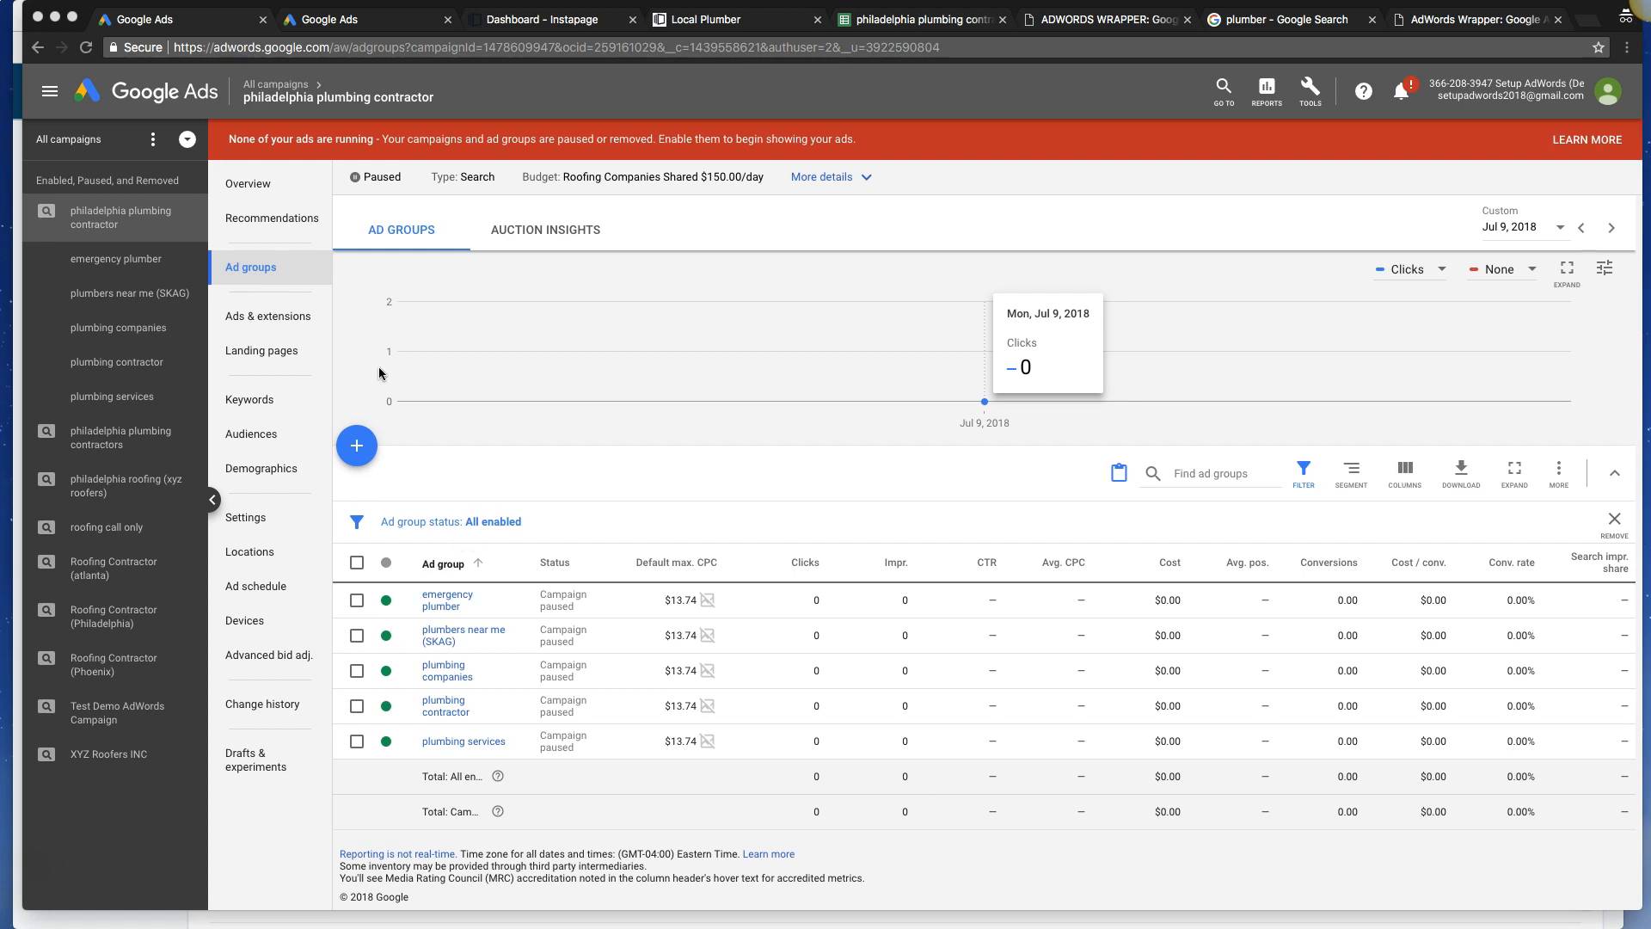
pyautogui.click(249, 270)
pyautogui.click(266, 323)
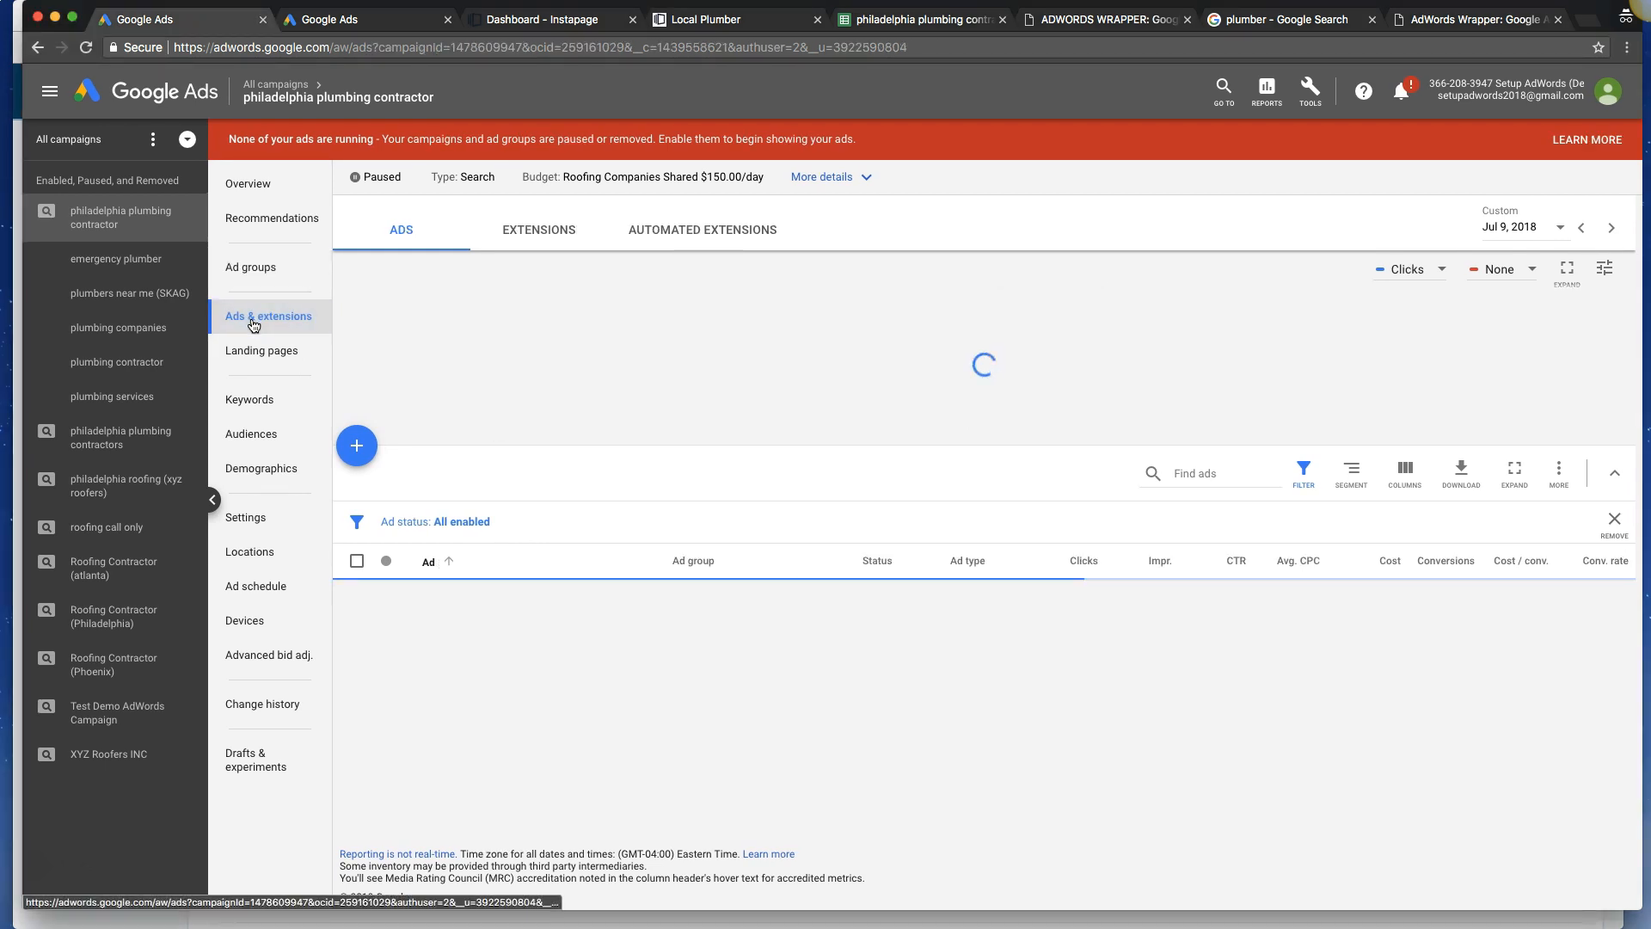
pyautogui.click(539, 232)
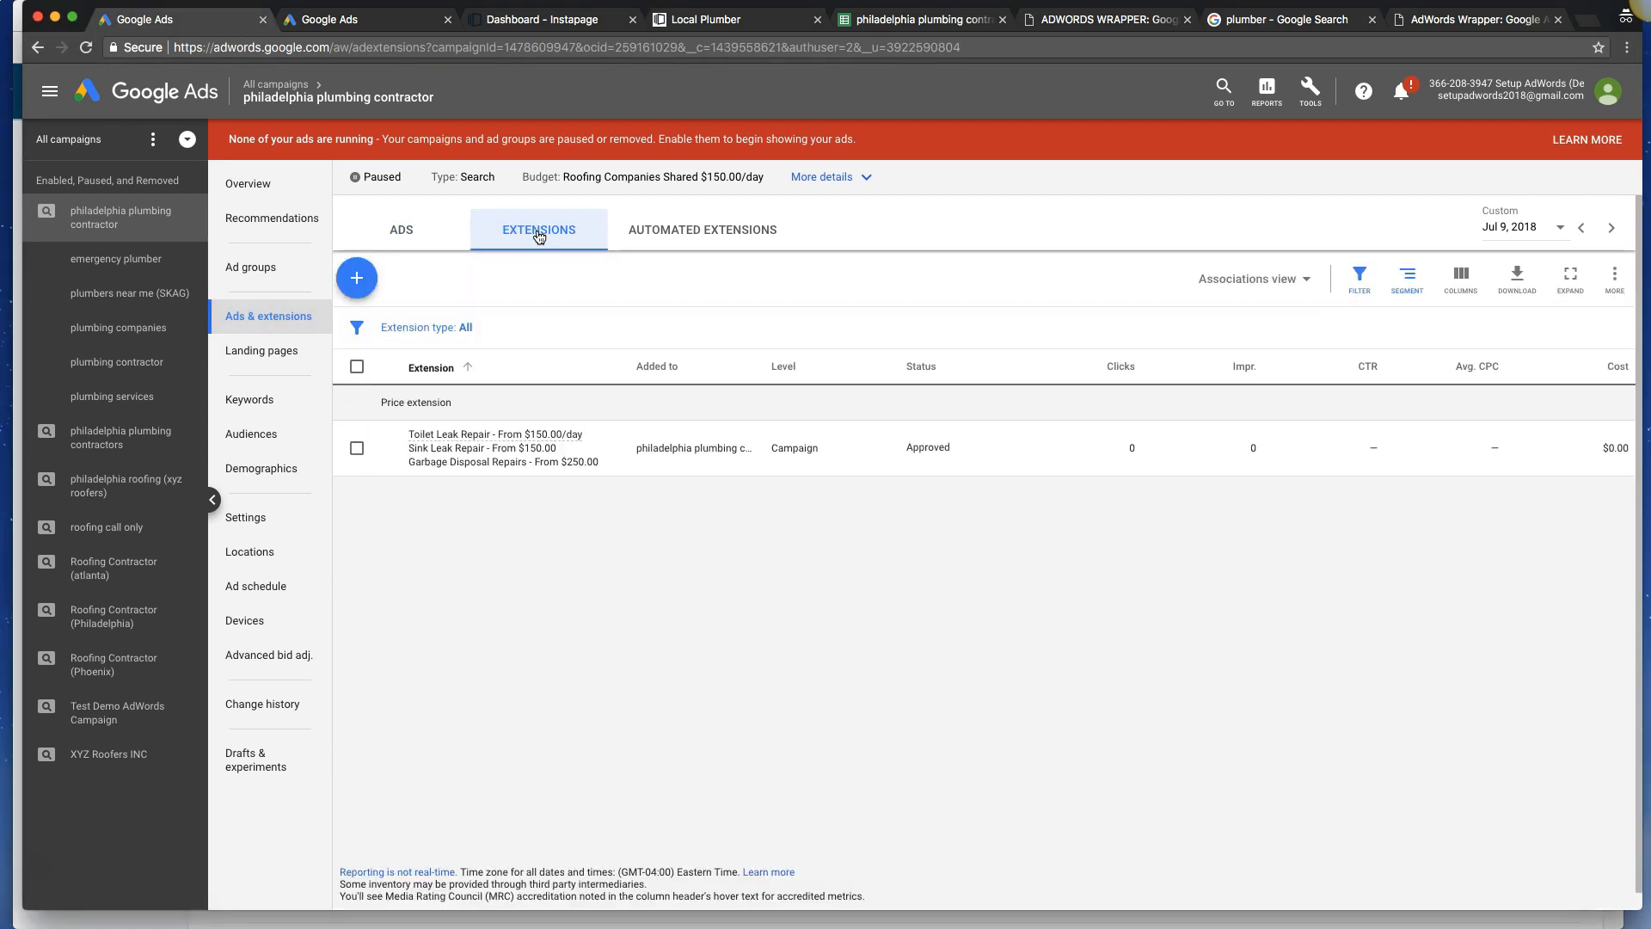
pyautogui.click(357, 283)
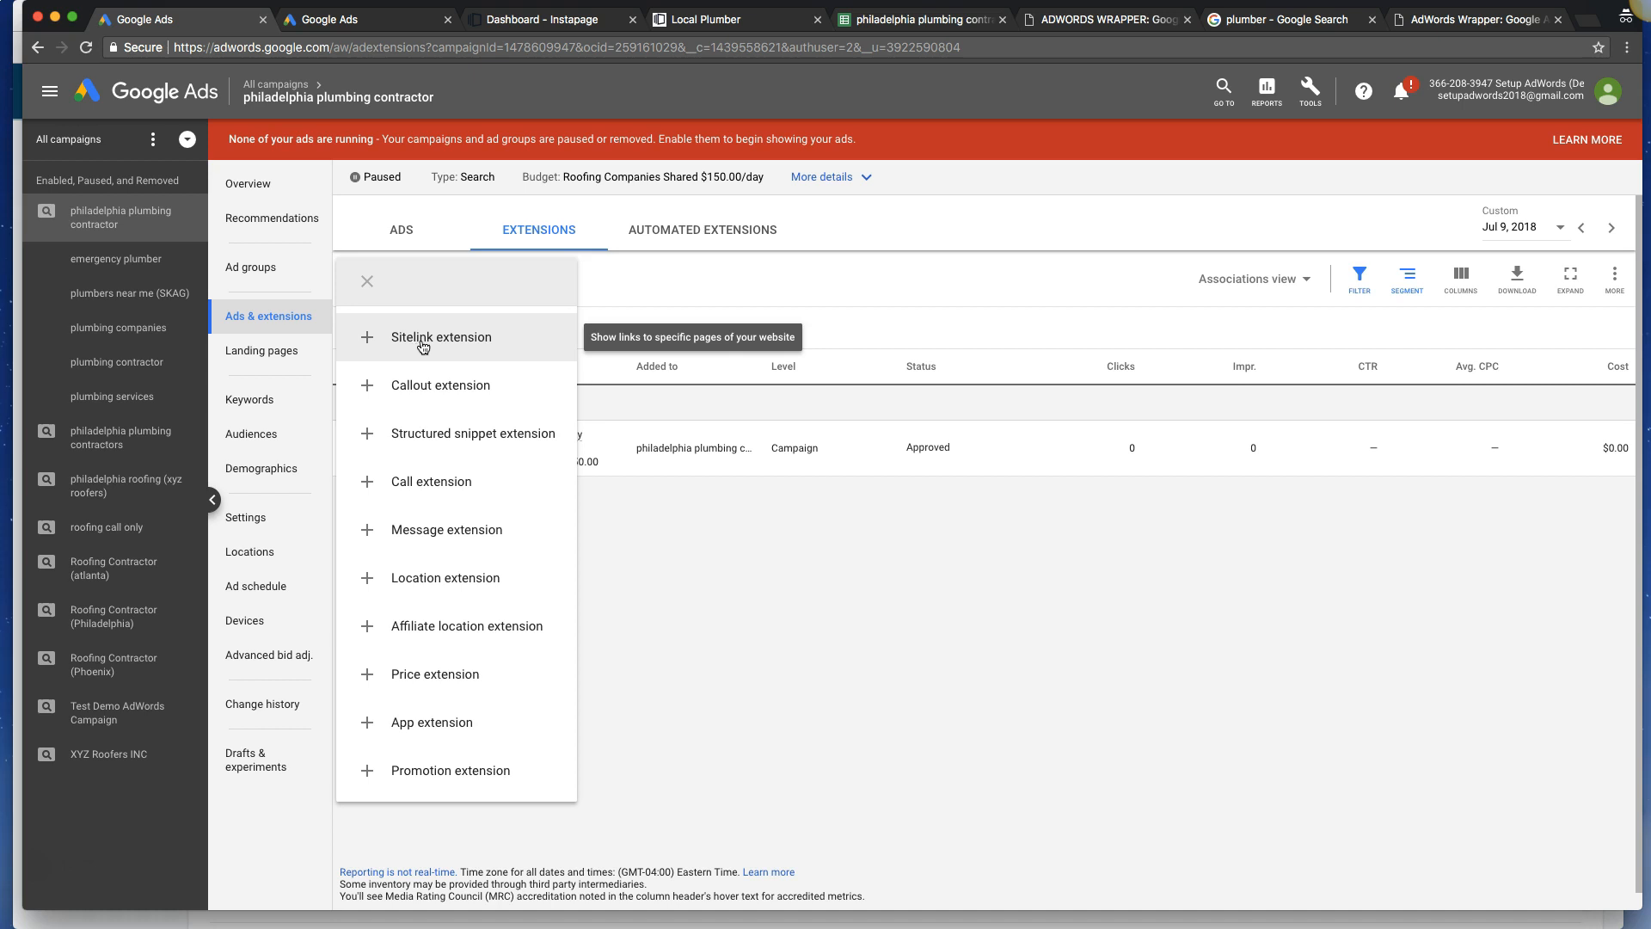
pyautogui.click(422, 346)
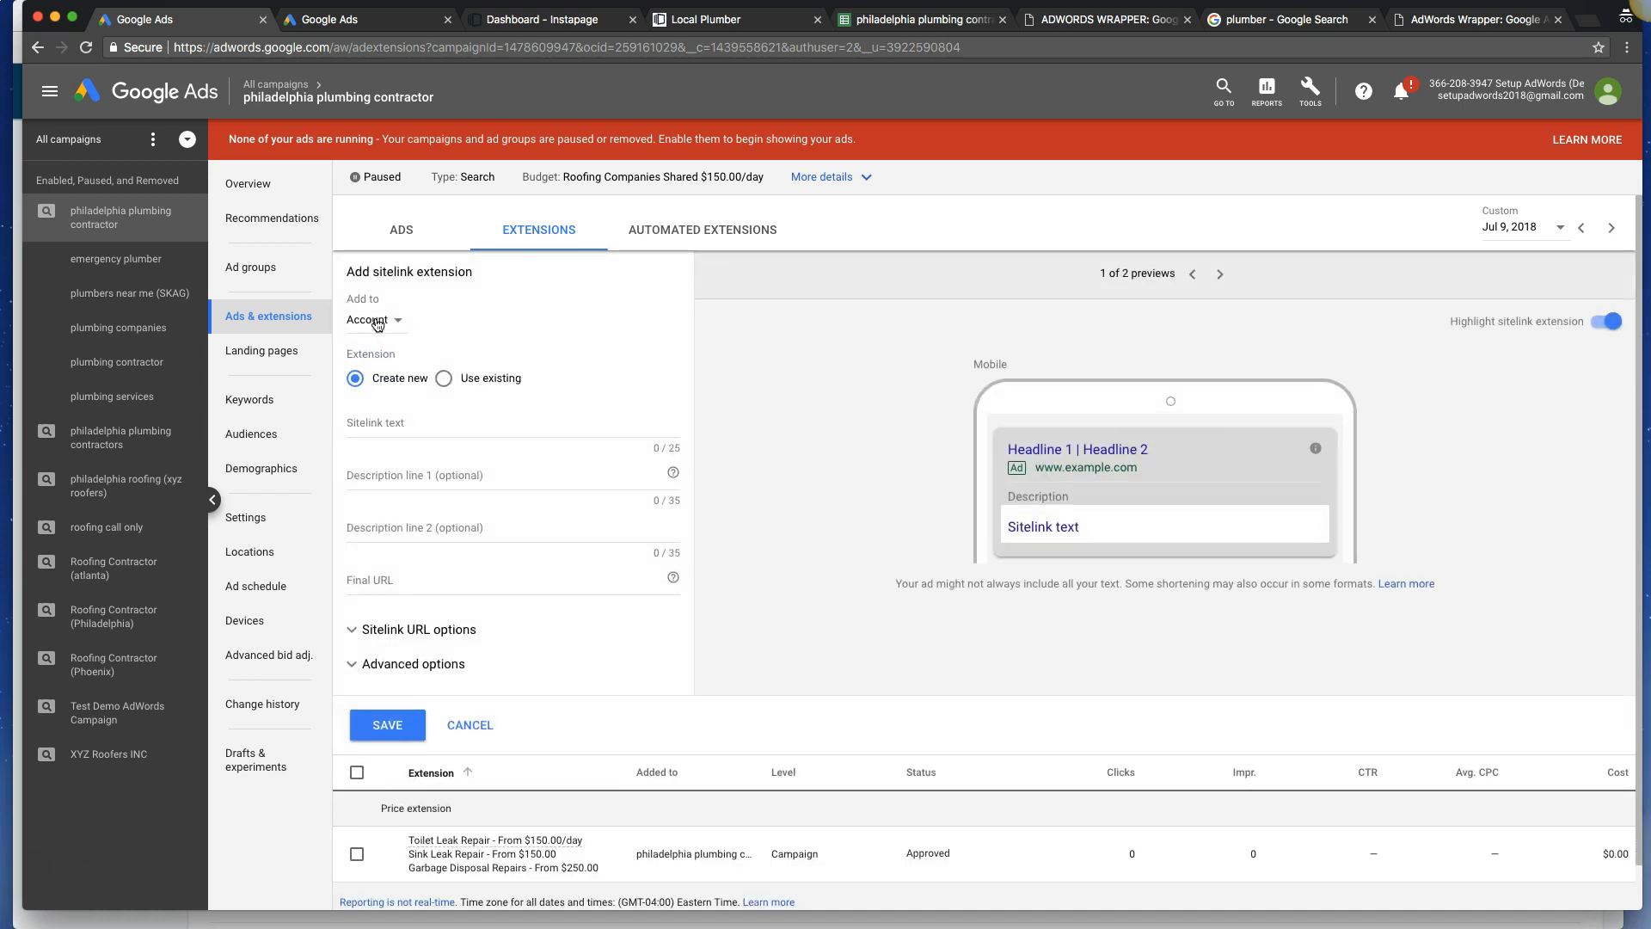
pyautogui.click(377, 320)
pyautogui.click(401, 369)
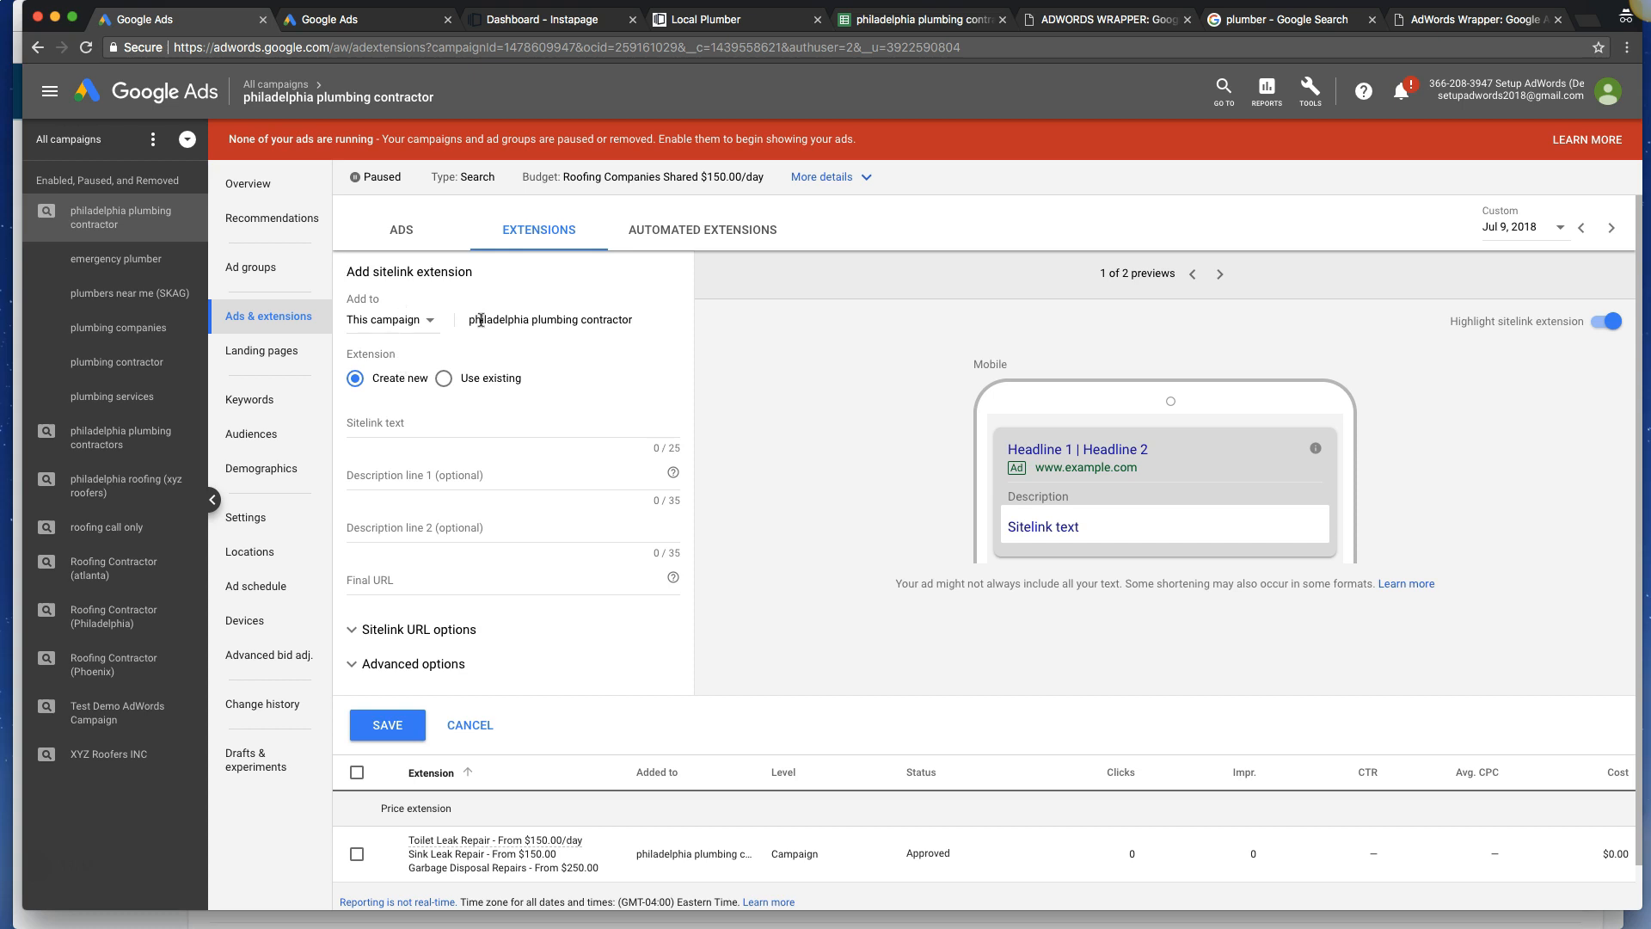
pyautogui.click(731, 19)
pyautogui.click(406, 50)
pyautogui.press('super+c')
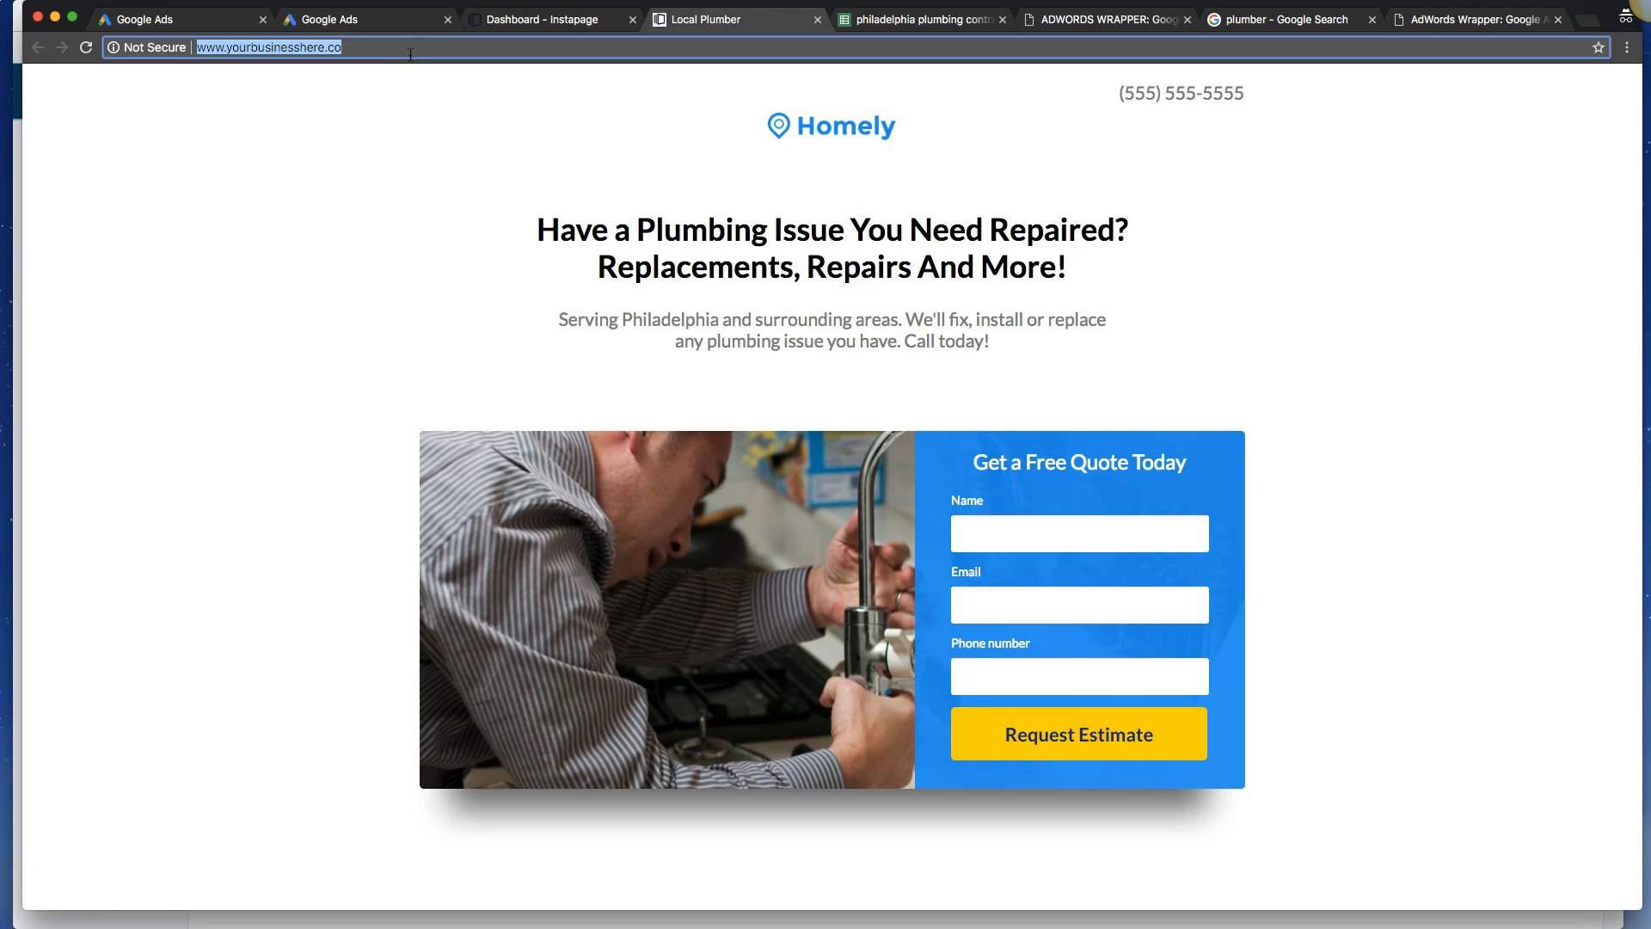
pyautogui.click(222, 16)
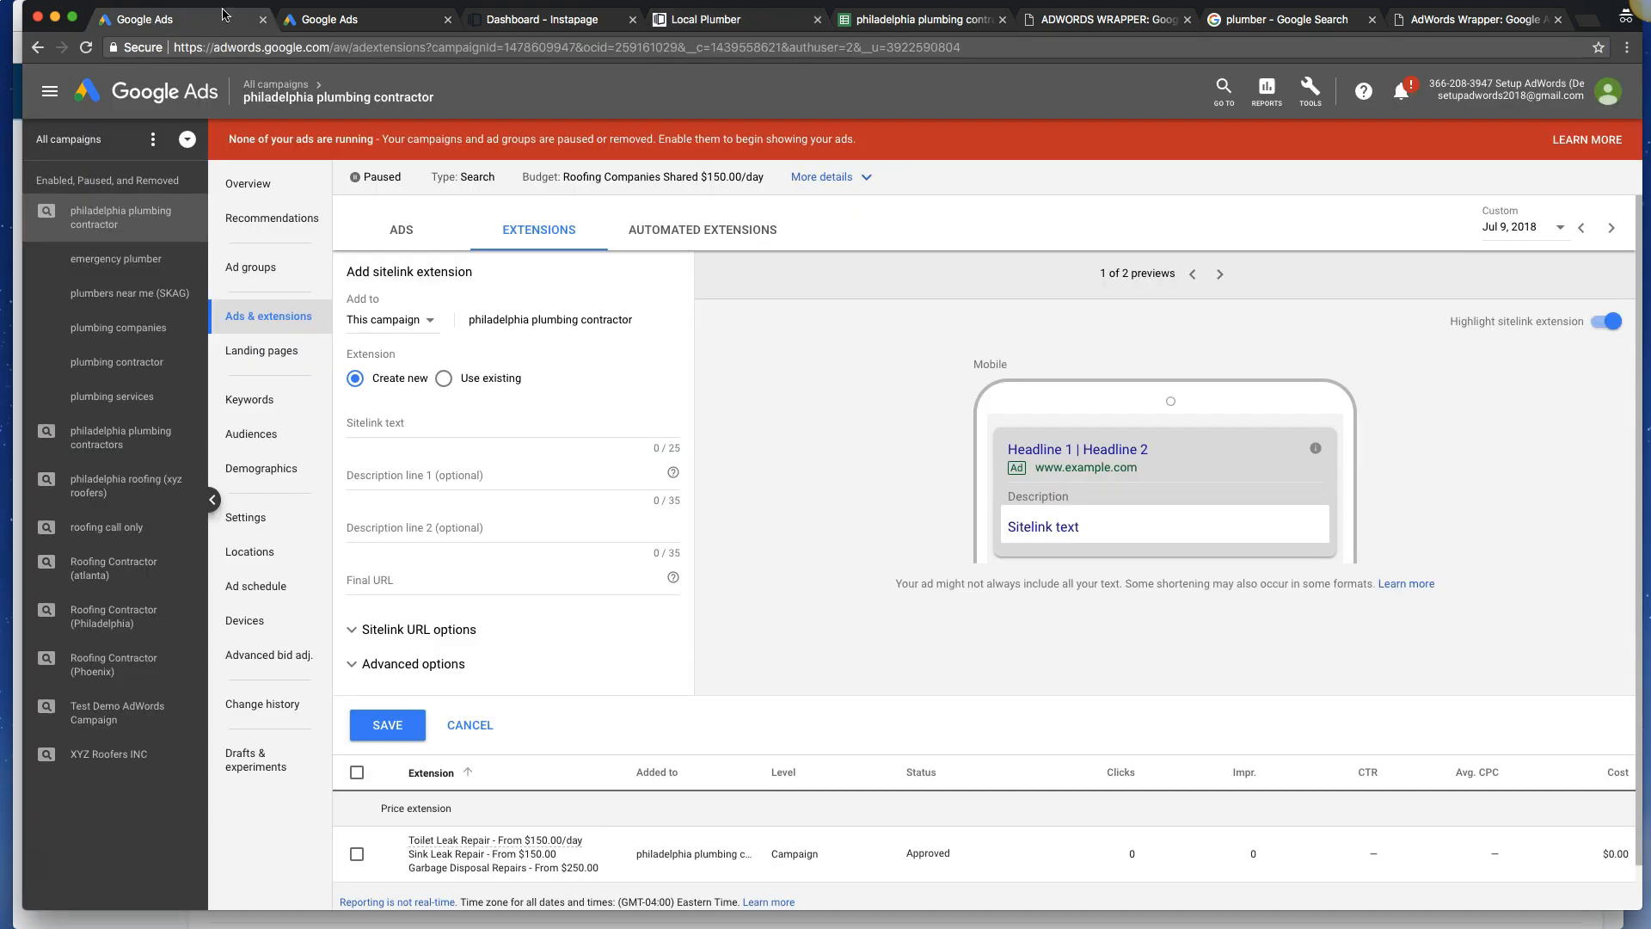
pyautogui.click(376, 428)
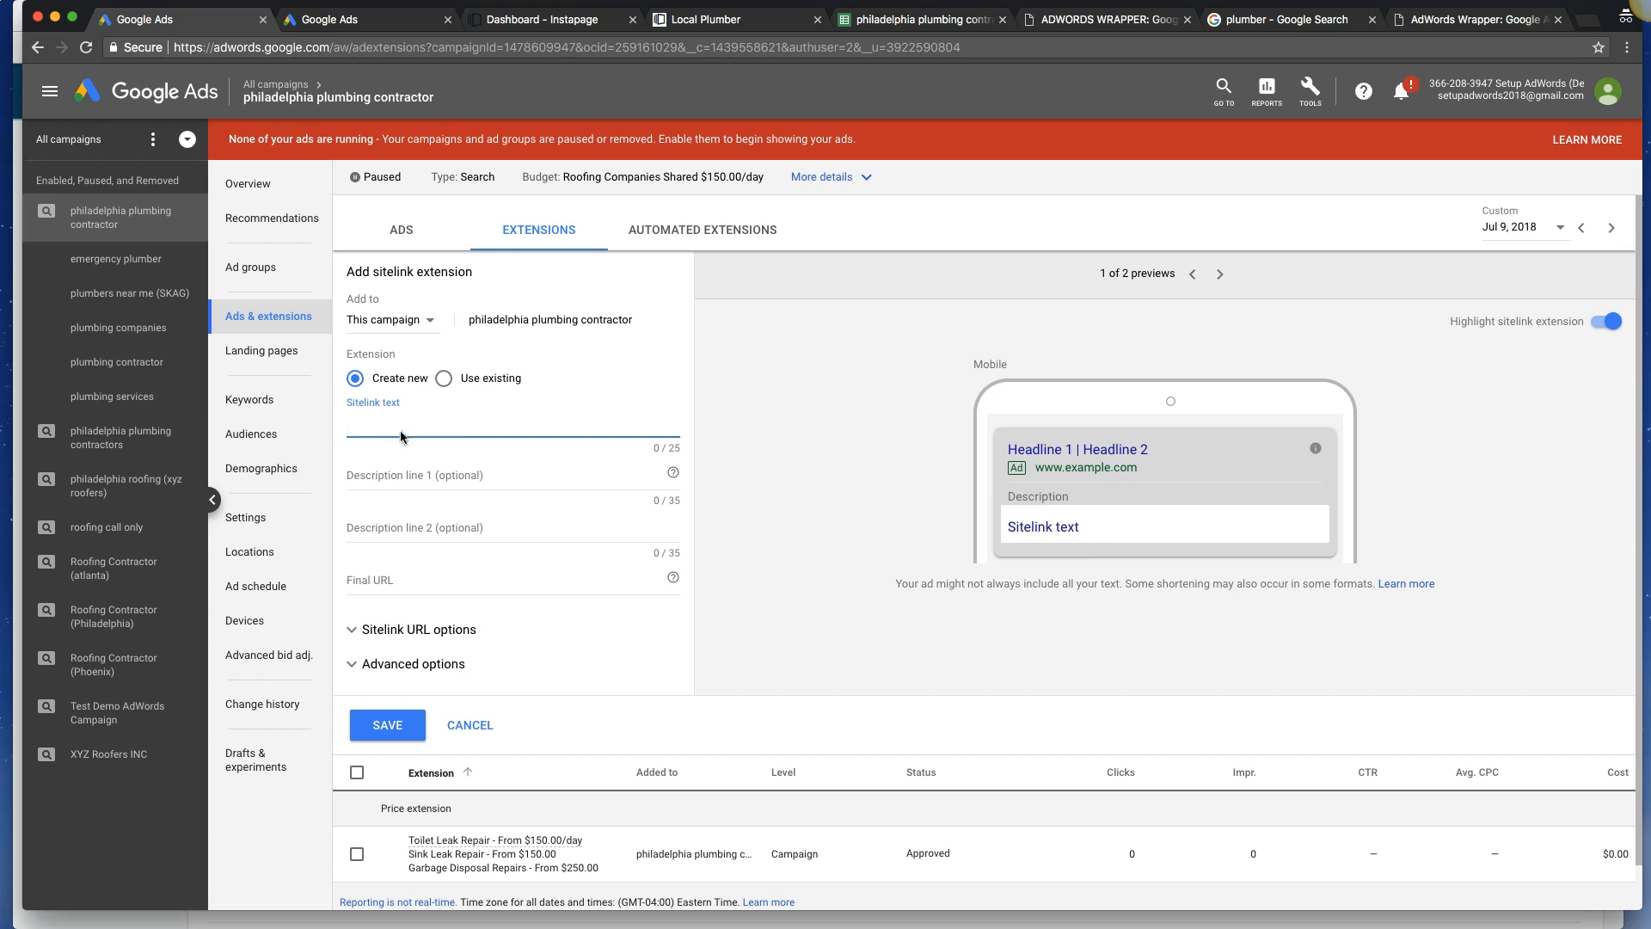
pyautogui.click(389, 584)
pyautogui.press('super+v')
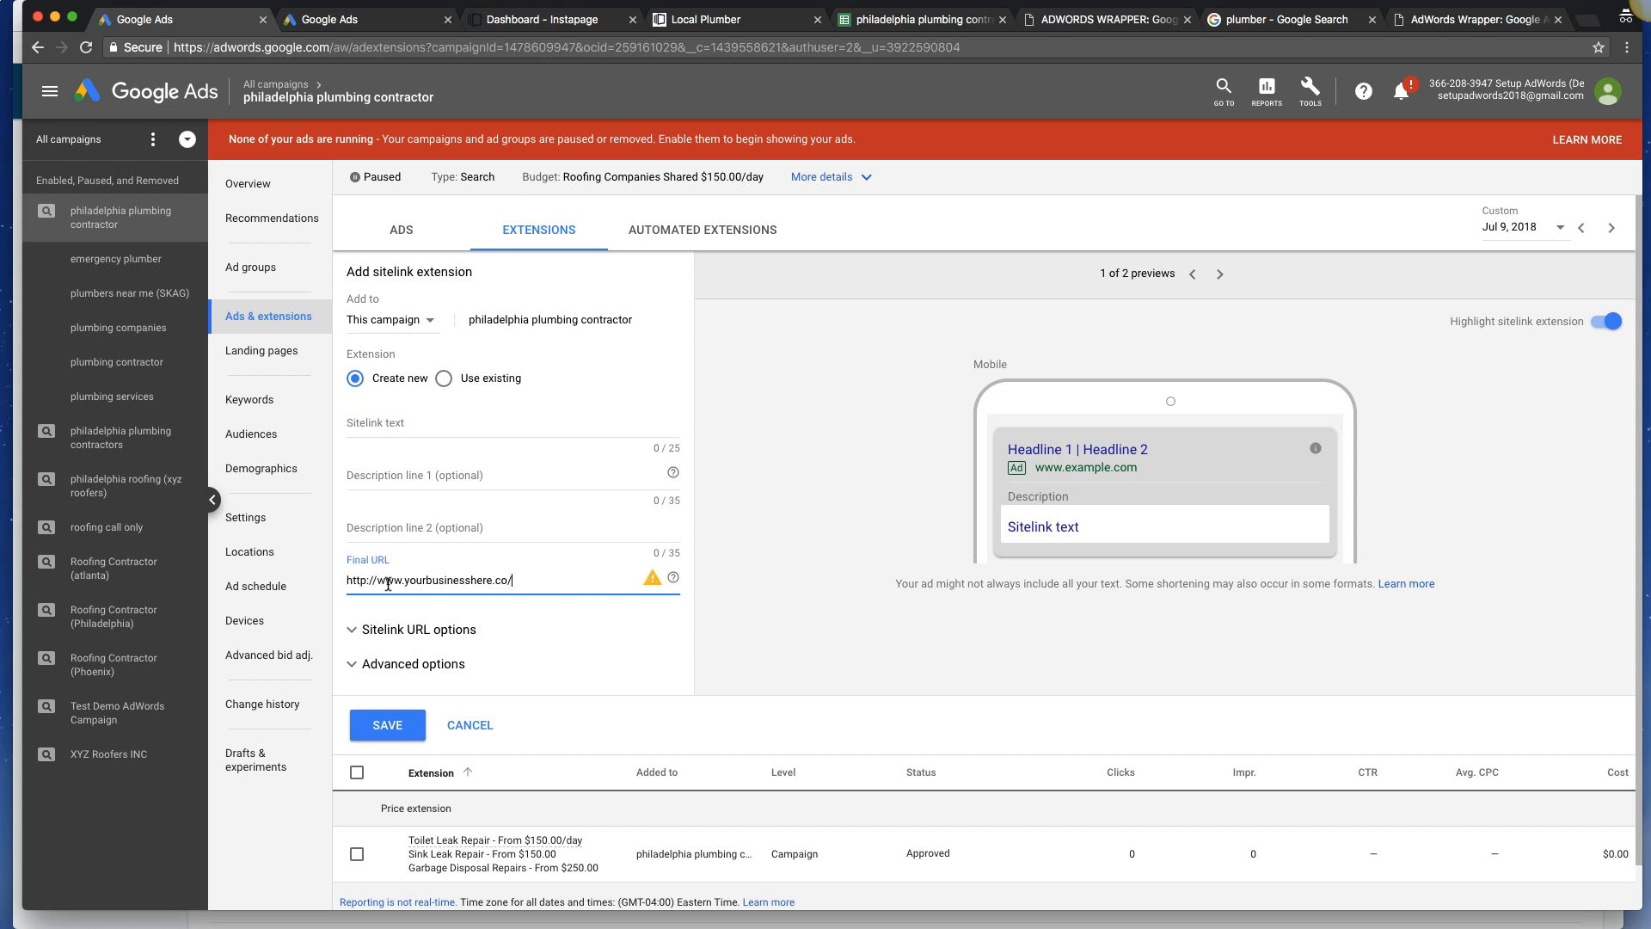
pyautogui.click(555, 626)
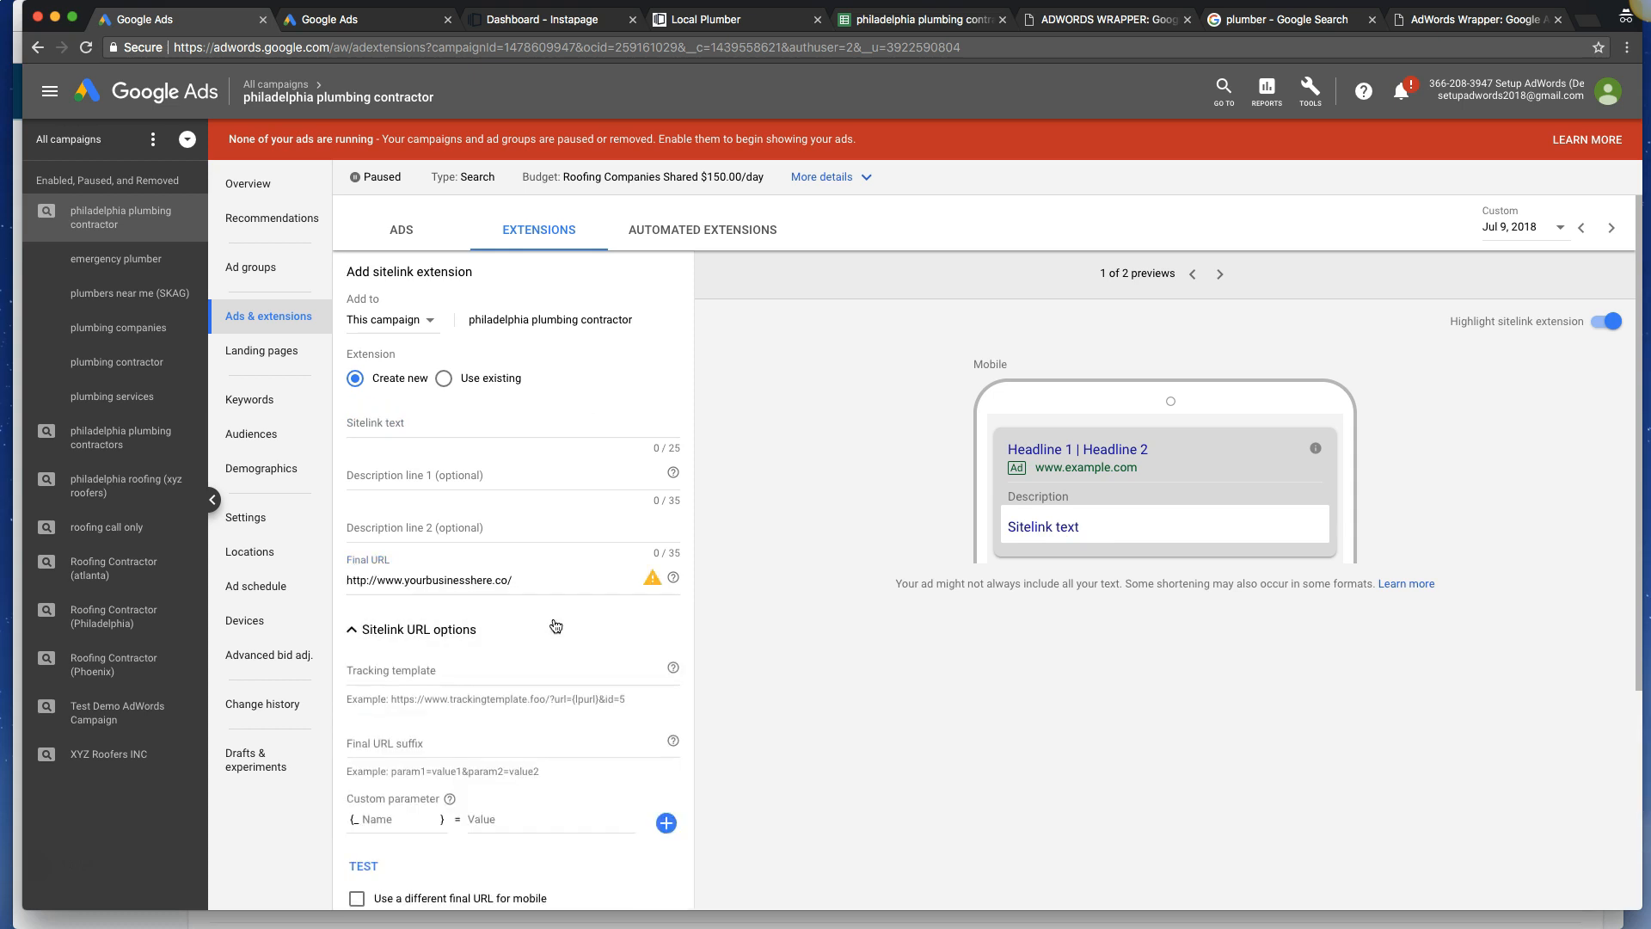
pyautogui.click(556, 632)
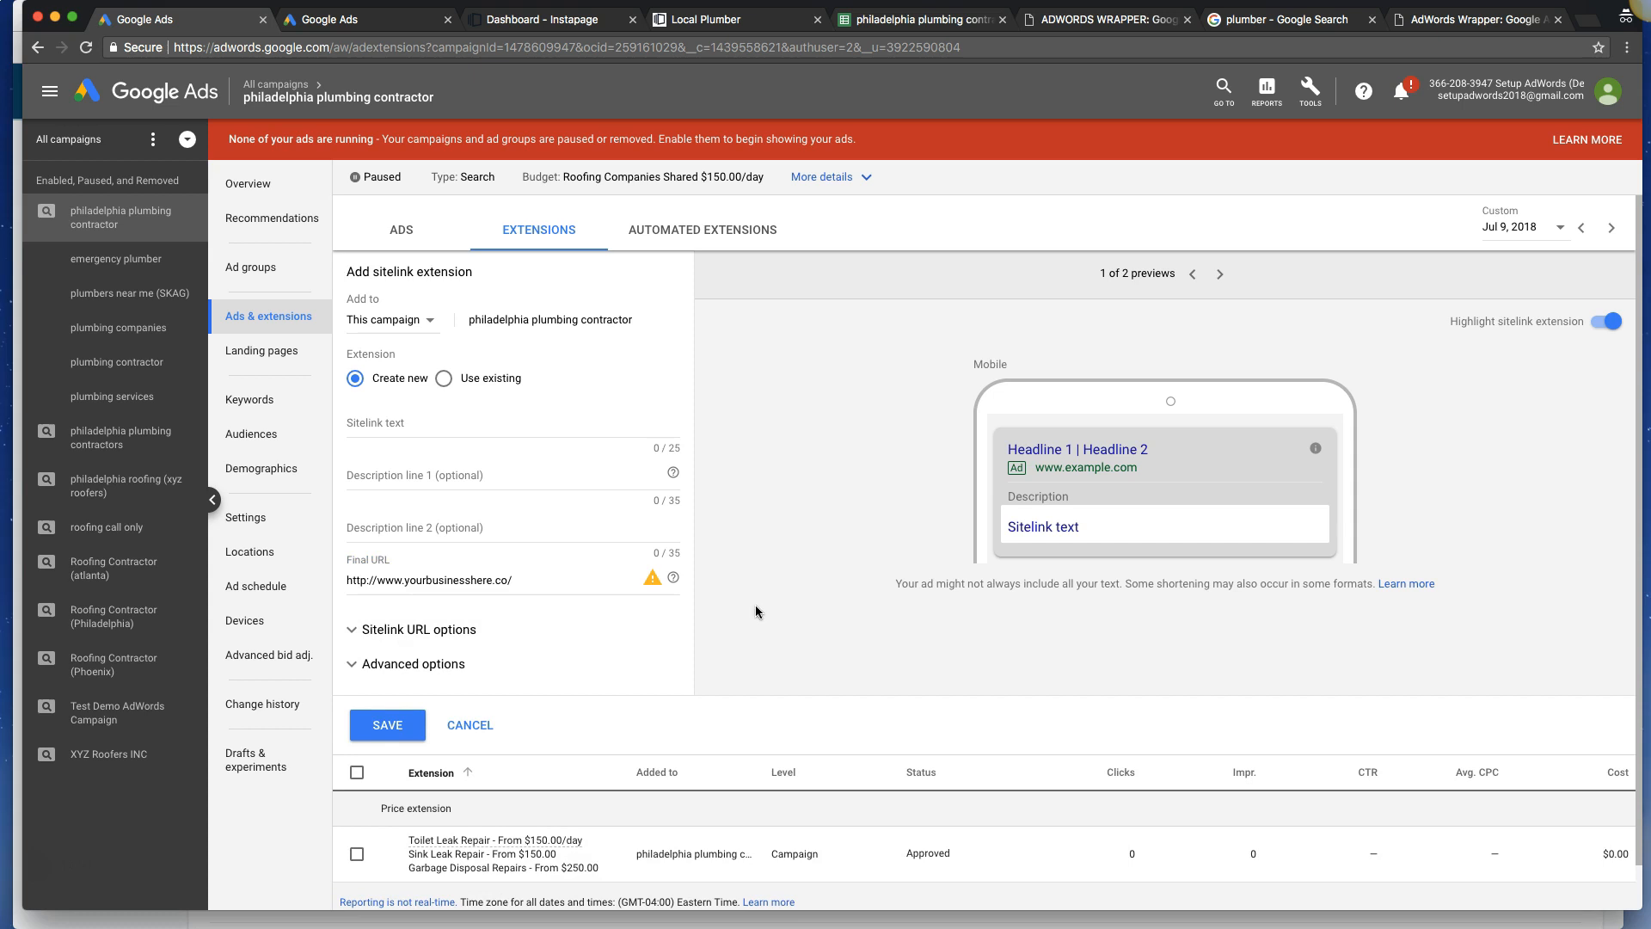
# Set the date range to Today and copy the new sitelink's final URL for reuse.
pyautogui.click(1535, 232)
pyautogui.click(1299, 261)
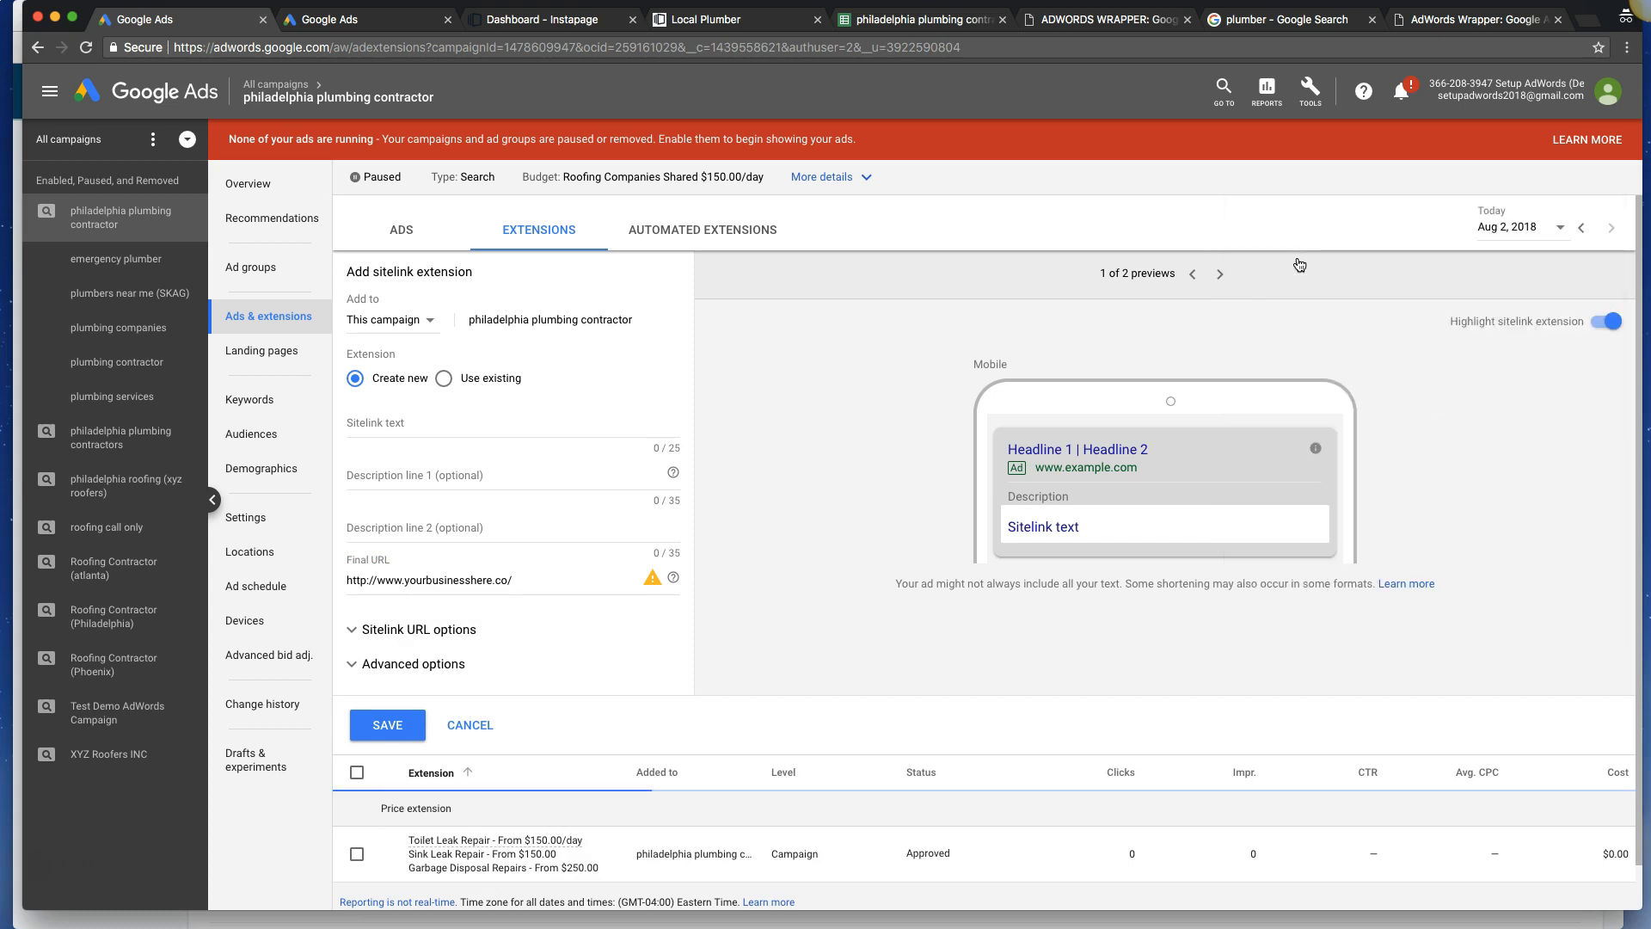
pyautogui.click(454, 581)
pyautogui.tripleClick(425, 581)
pyautogui.press('super+c')
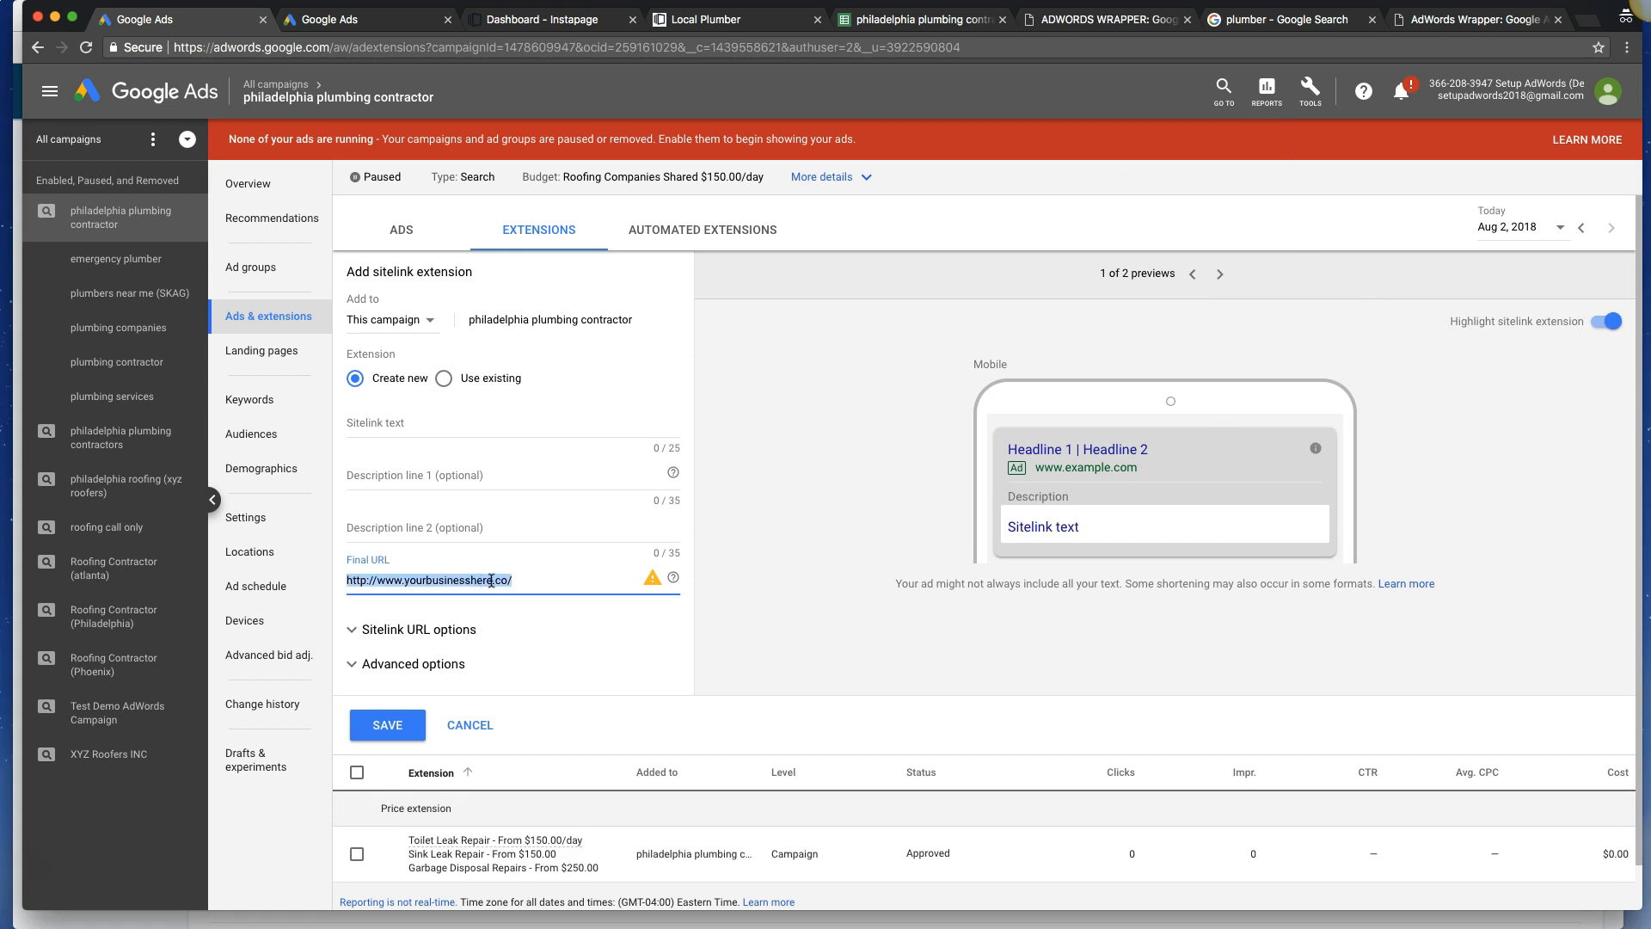
pyautogui.click(530, 584)
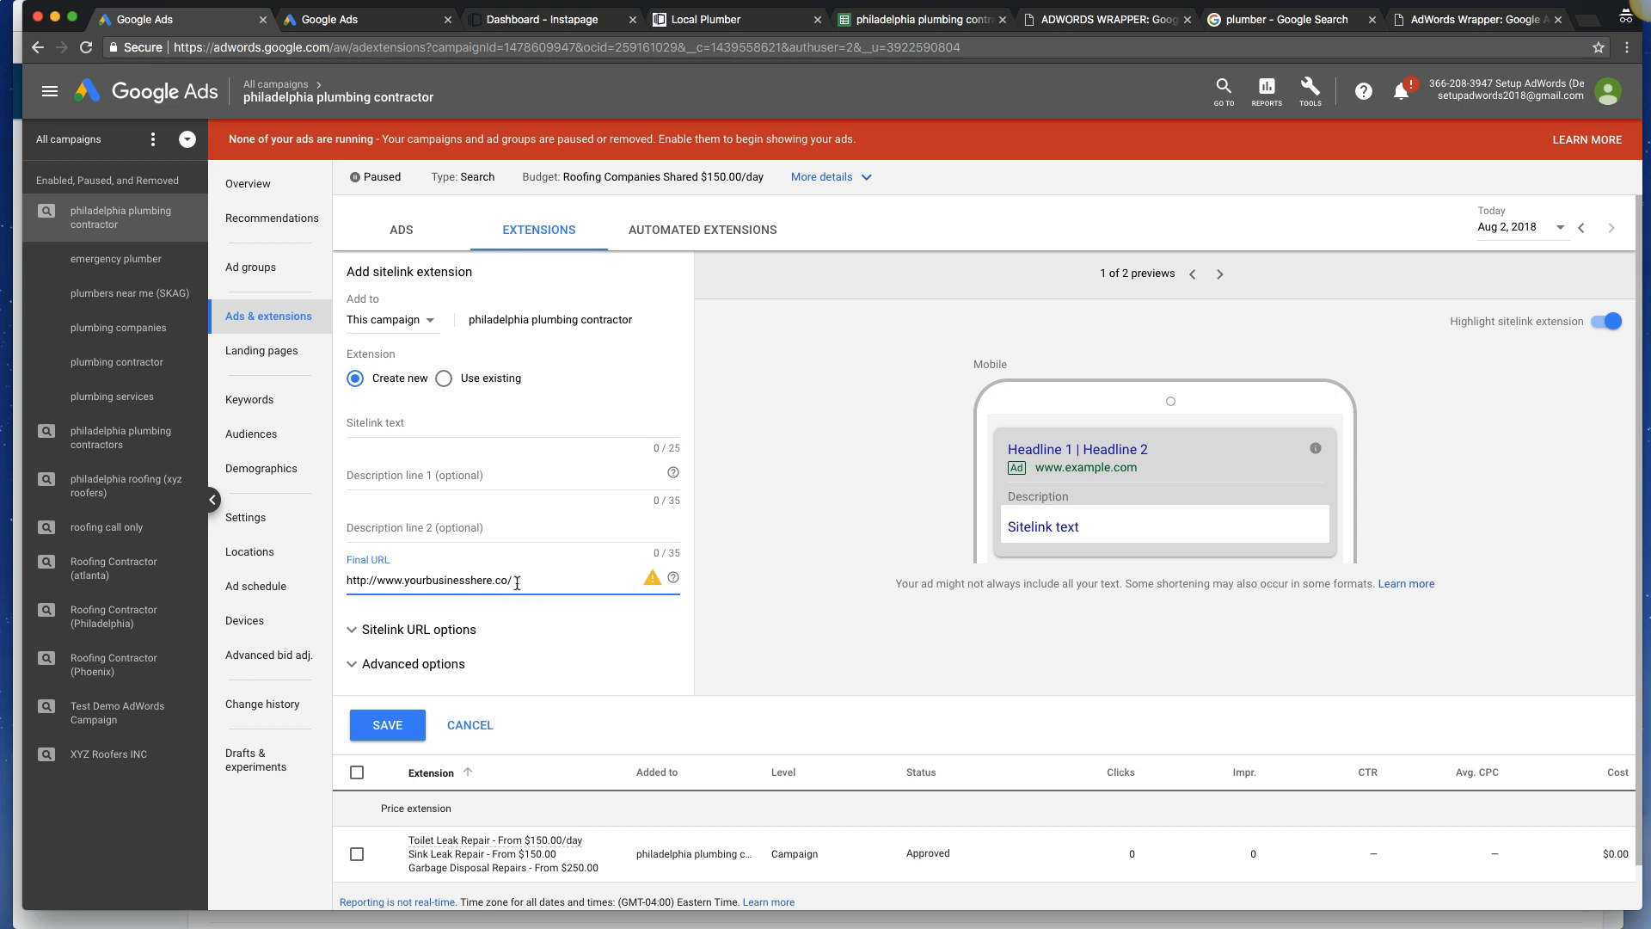
# Enter "Read Customer Reviews" as the sitelink text and set the sitelink's device preference to Mobile.
pyautogui.click(365, 423)
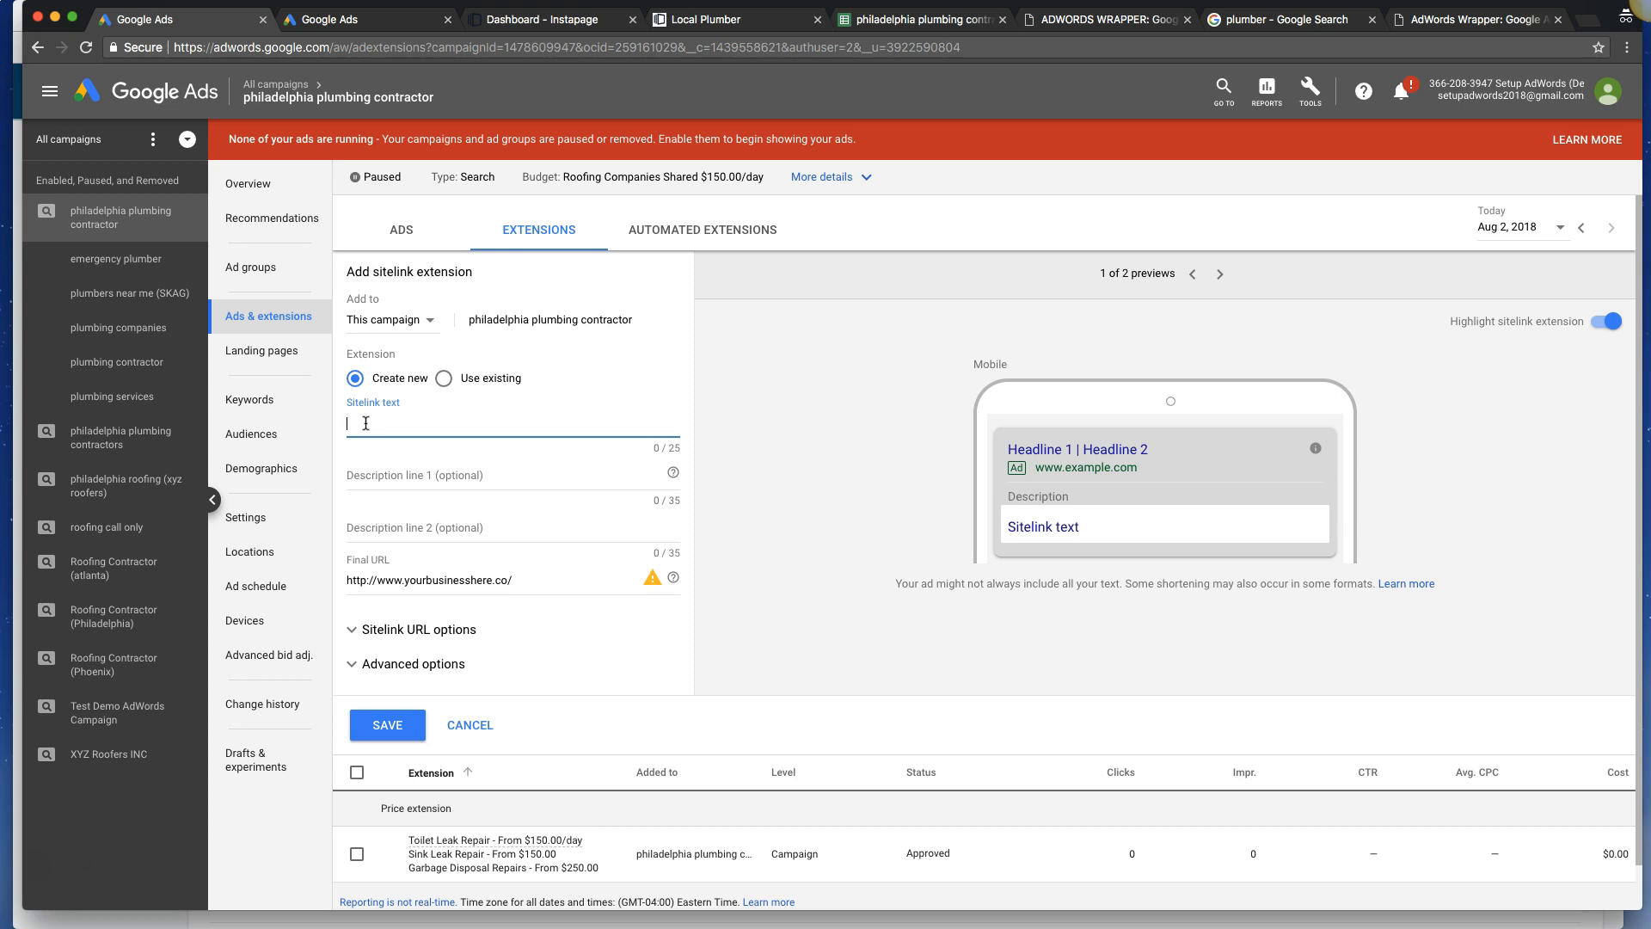
pyautogui.write('Read Customer Reviews')
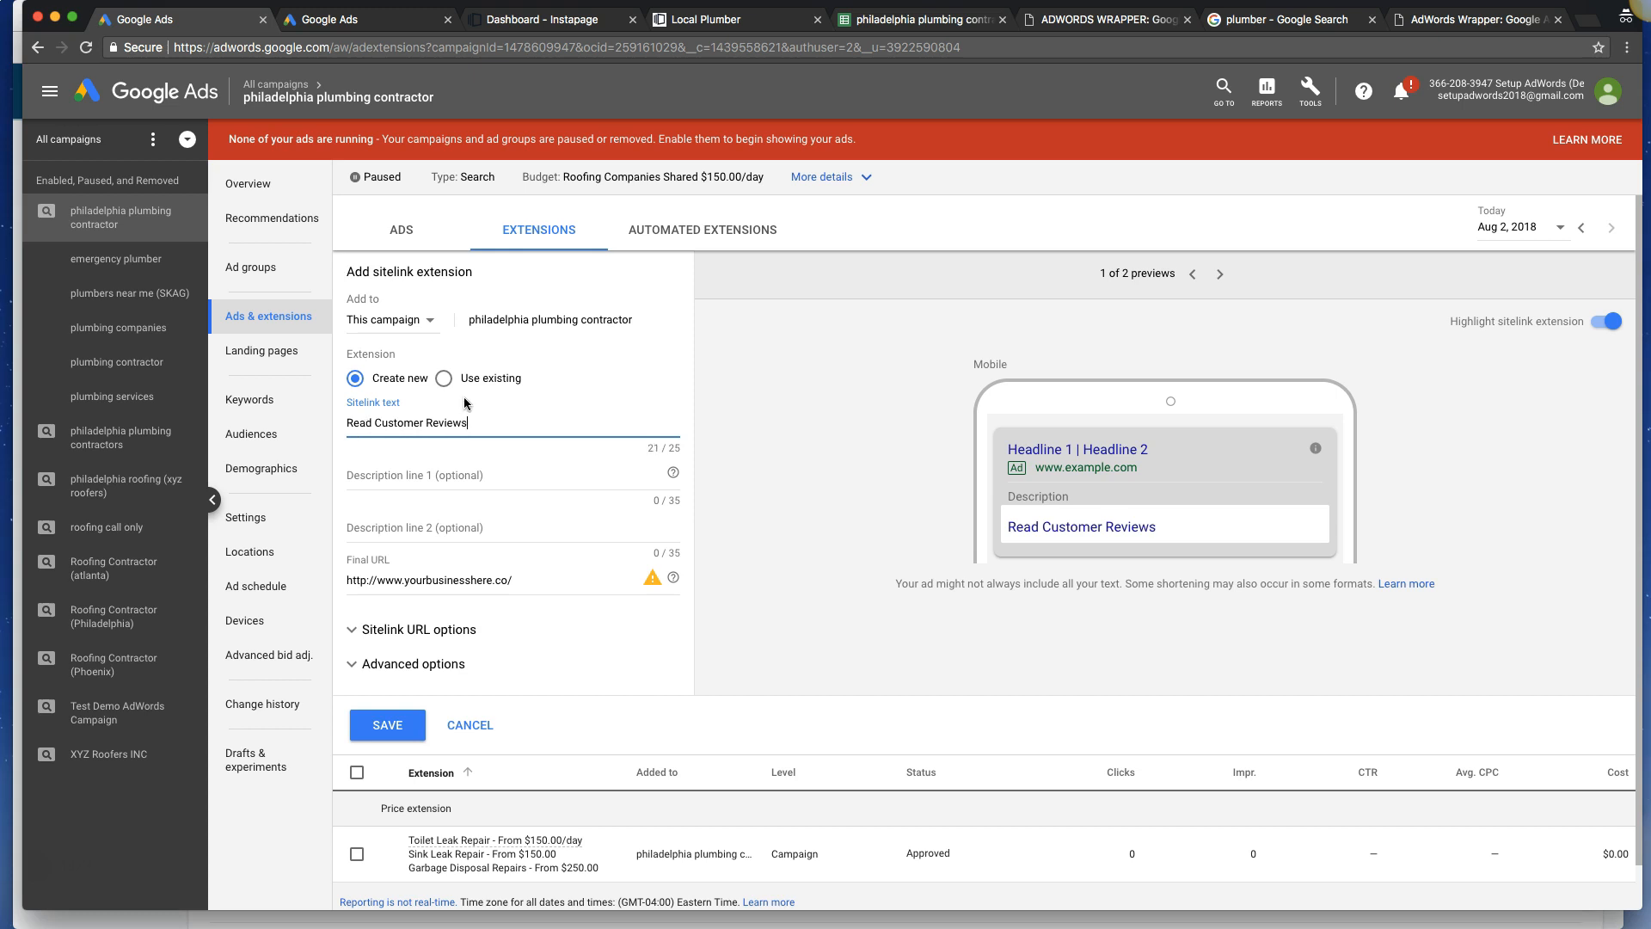
pyautogui.click(358, 666)
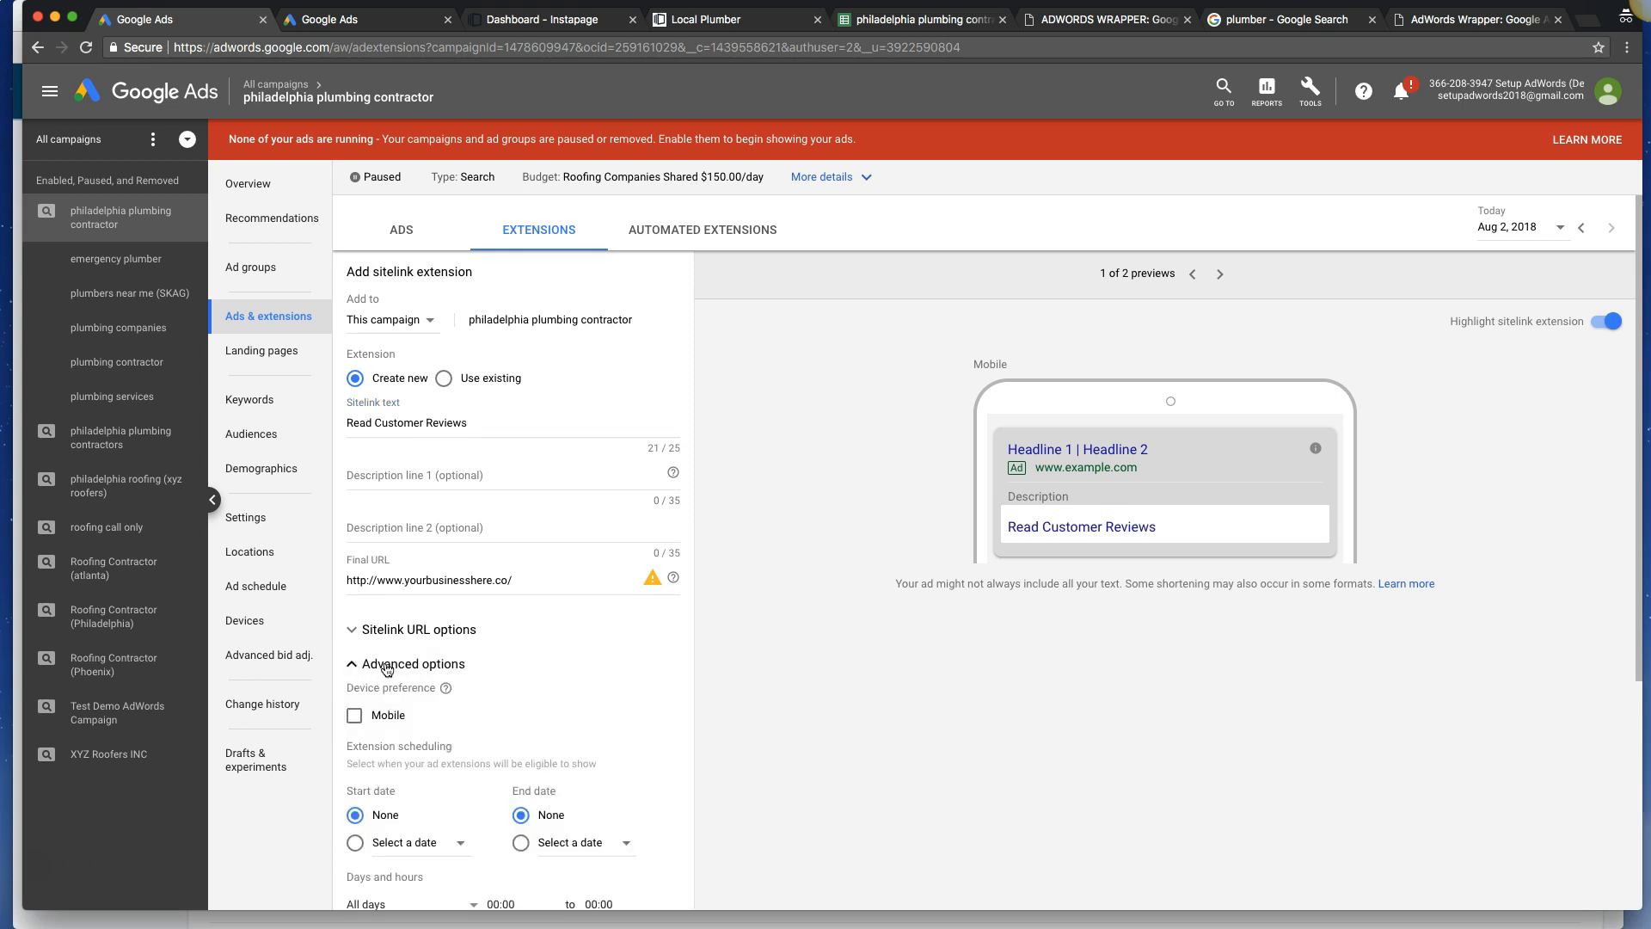
pyautogui.click(354, 716)
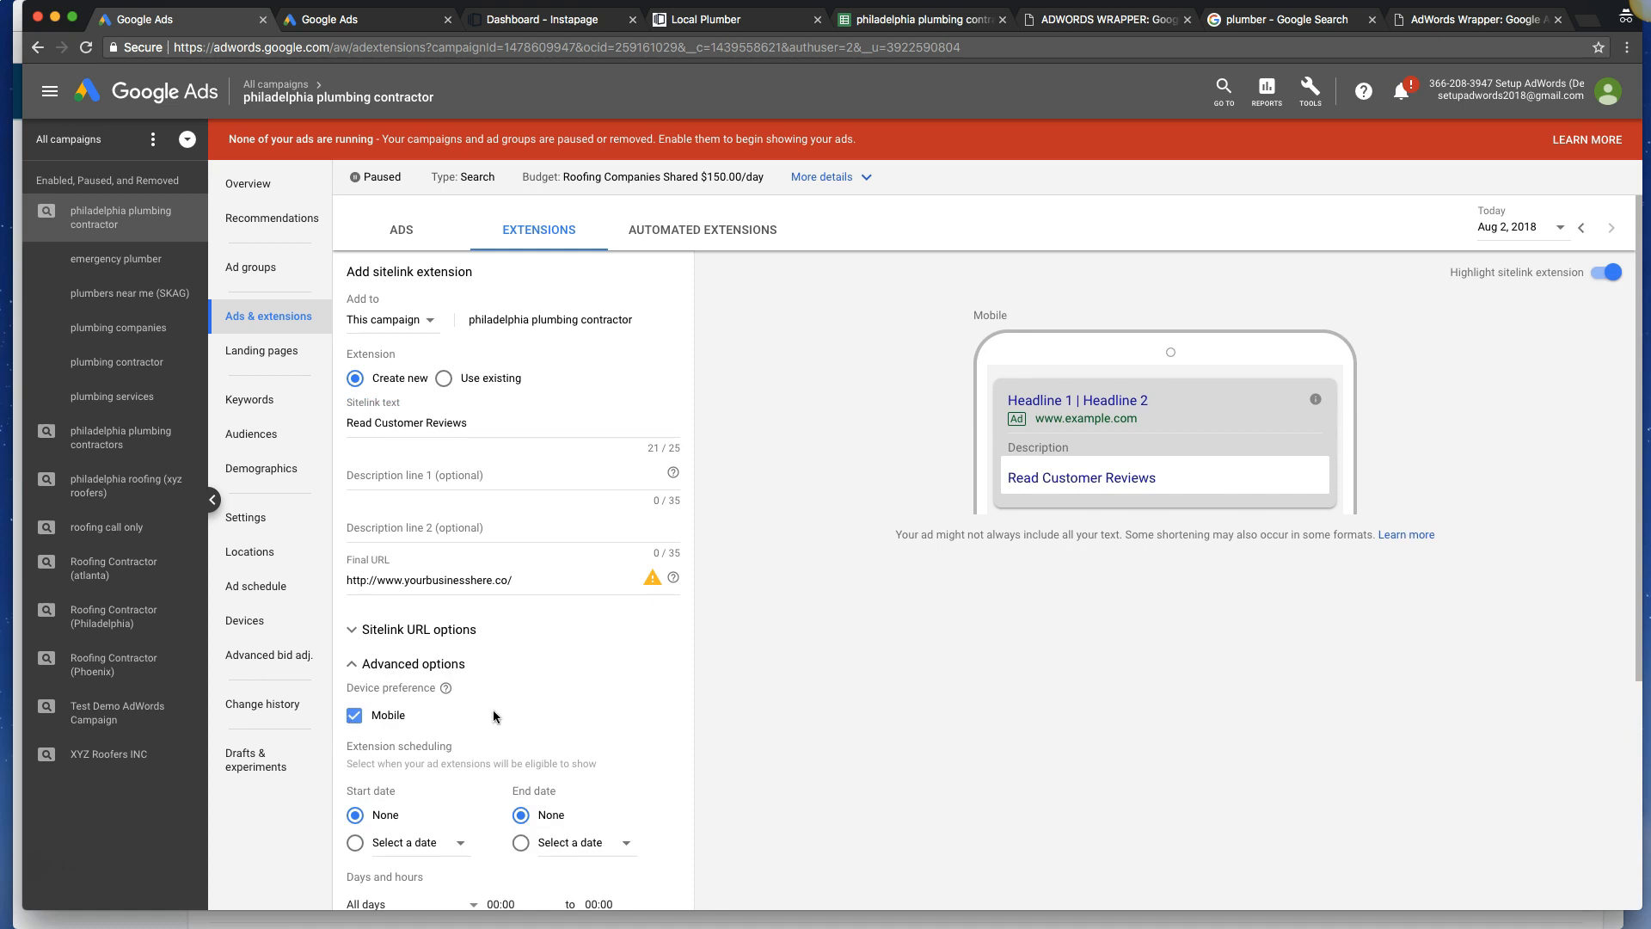
pyautogui.click(444, 691)
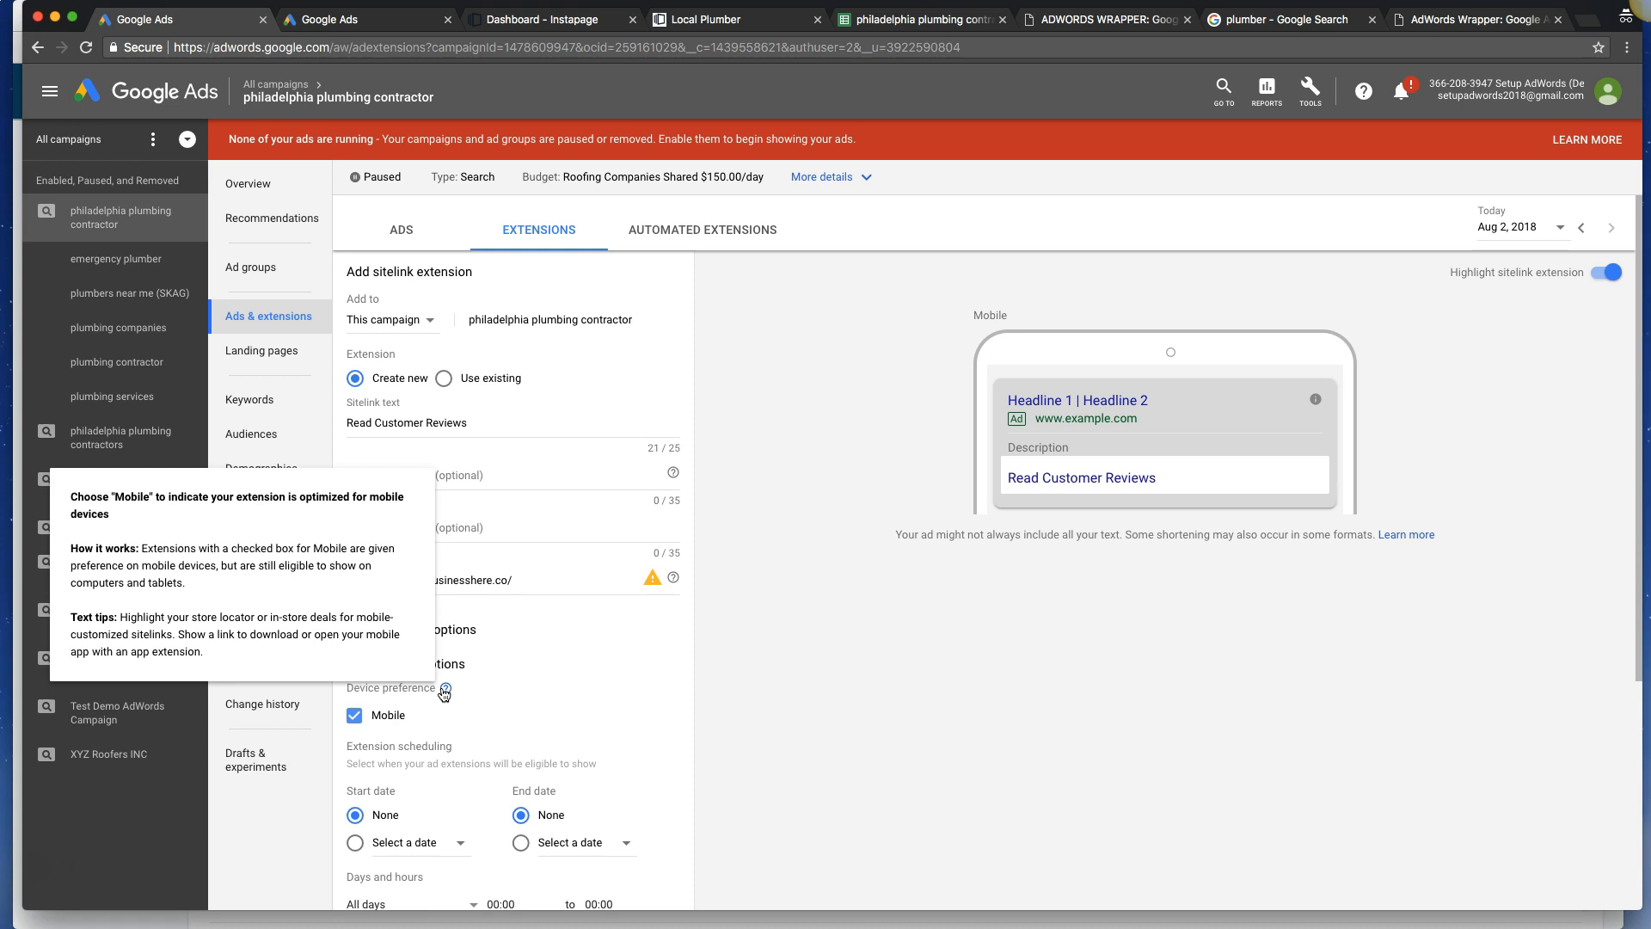
pyautogui.click(498, 683)
# Review the extension scheduling options and save the Read Customer Reviews sitelink.
pyautogui.scroll(-2, 576, 678)
pyautogui.scroll(-2, 575, 662)
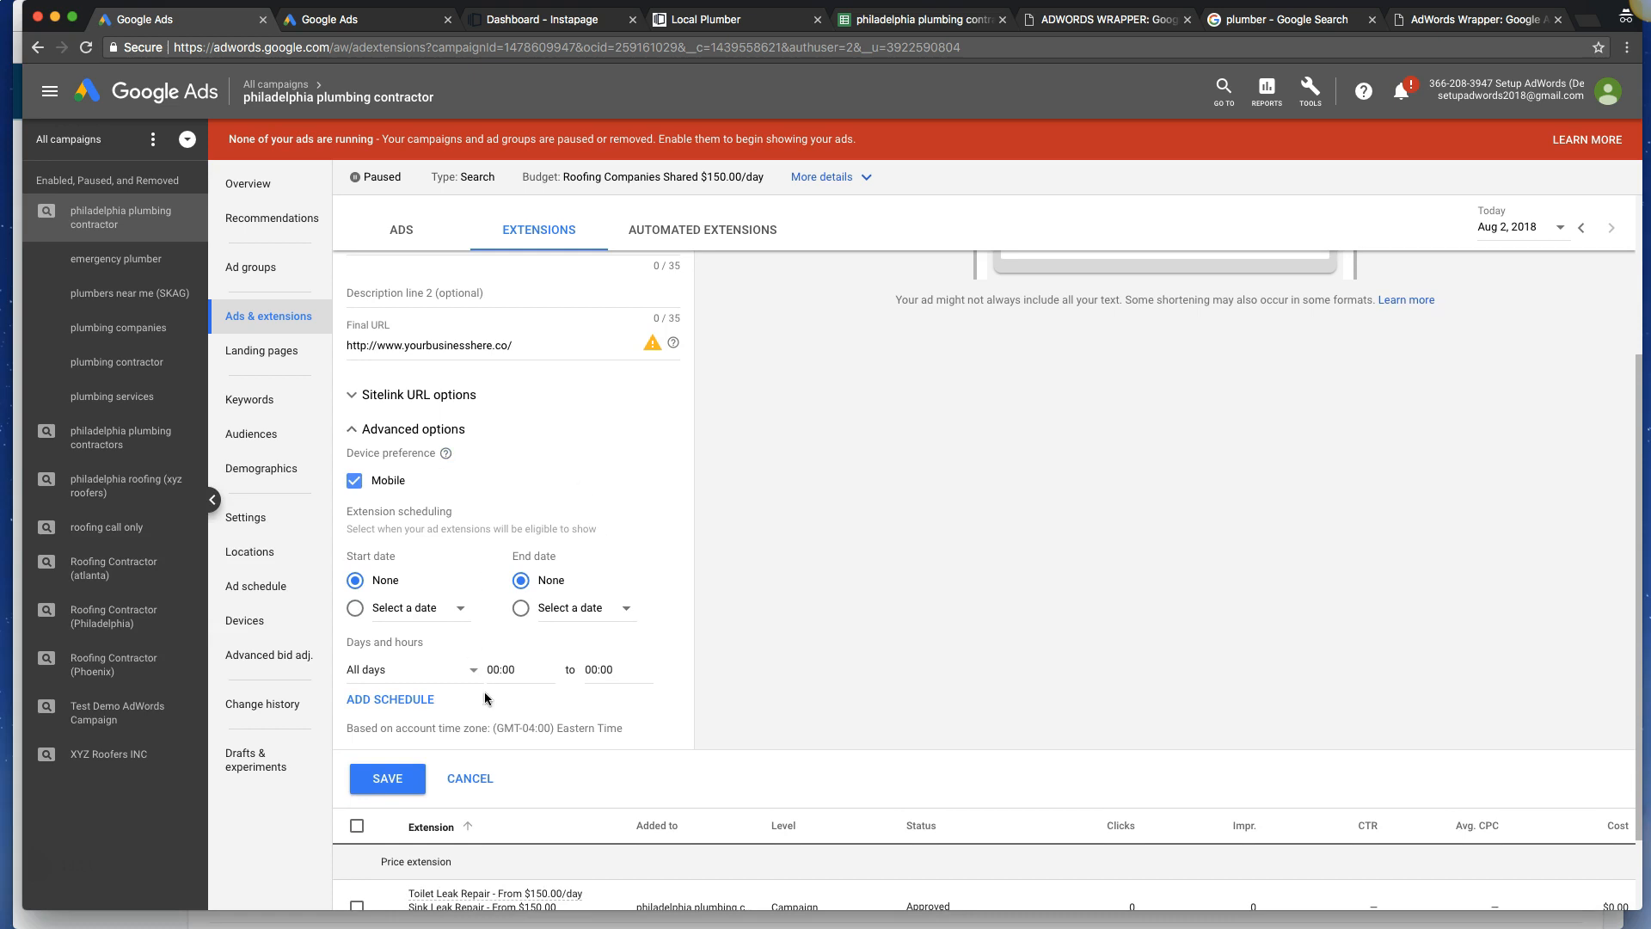
pyautogui.scroll(3, 409, 597)
pyautogui.scroll(-5, 407, 630)
pyautogui.click(383, 676)
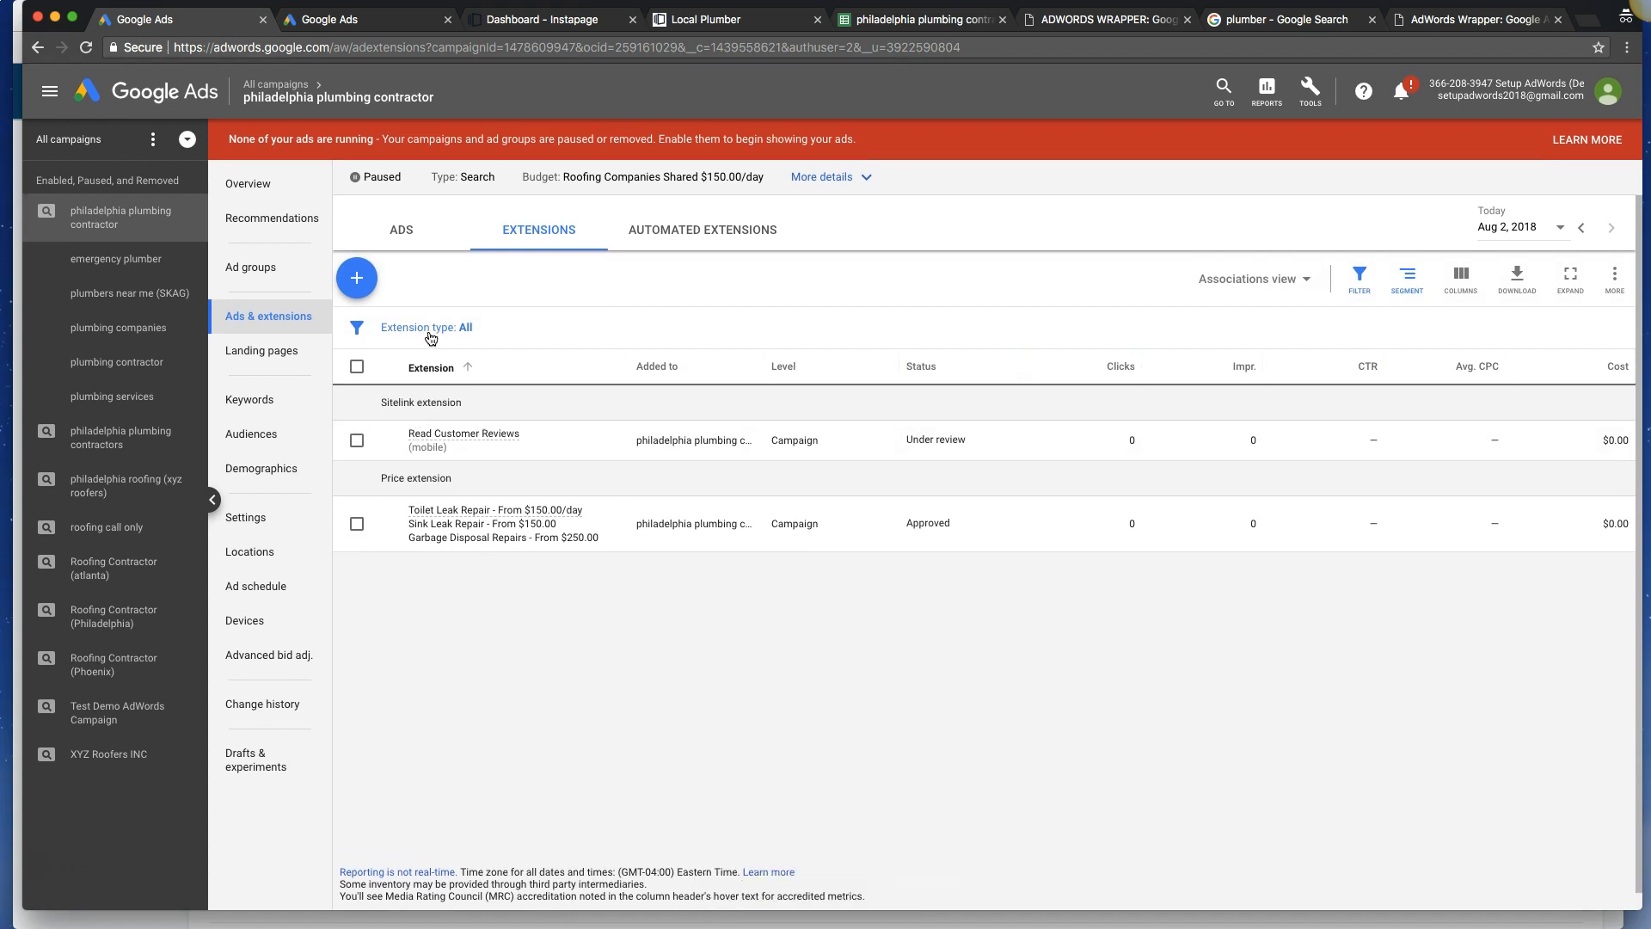
pyautogui.click(356, 286)
pyautogui.click(420, 332)
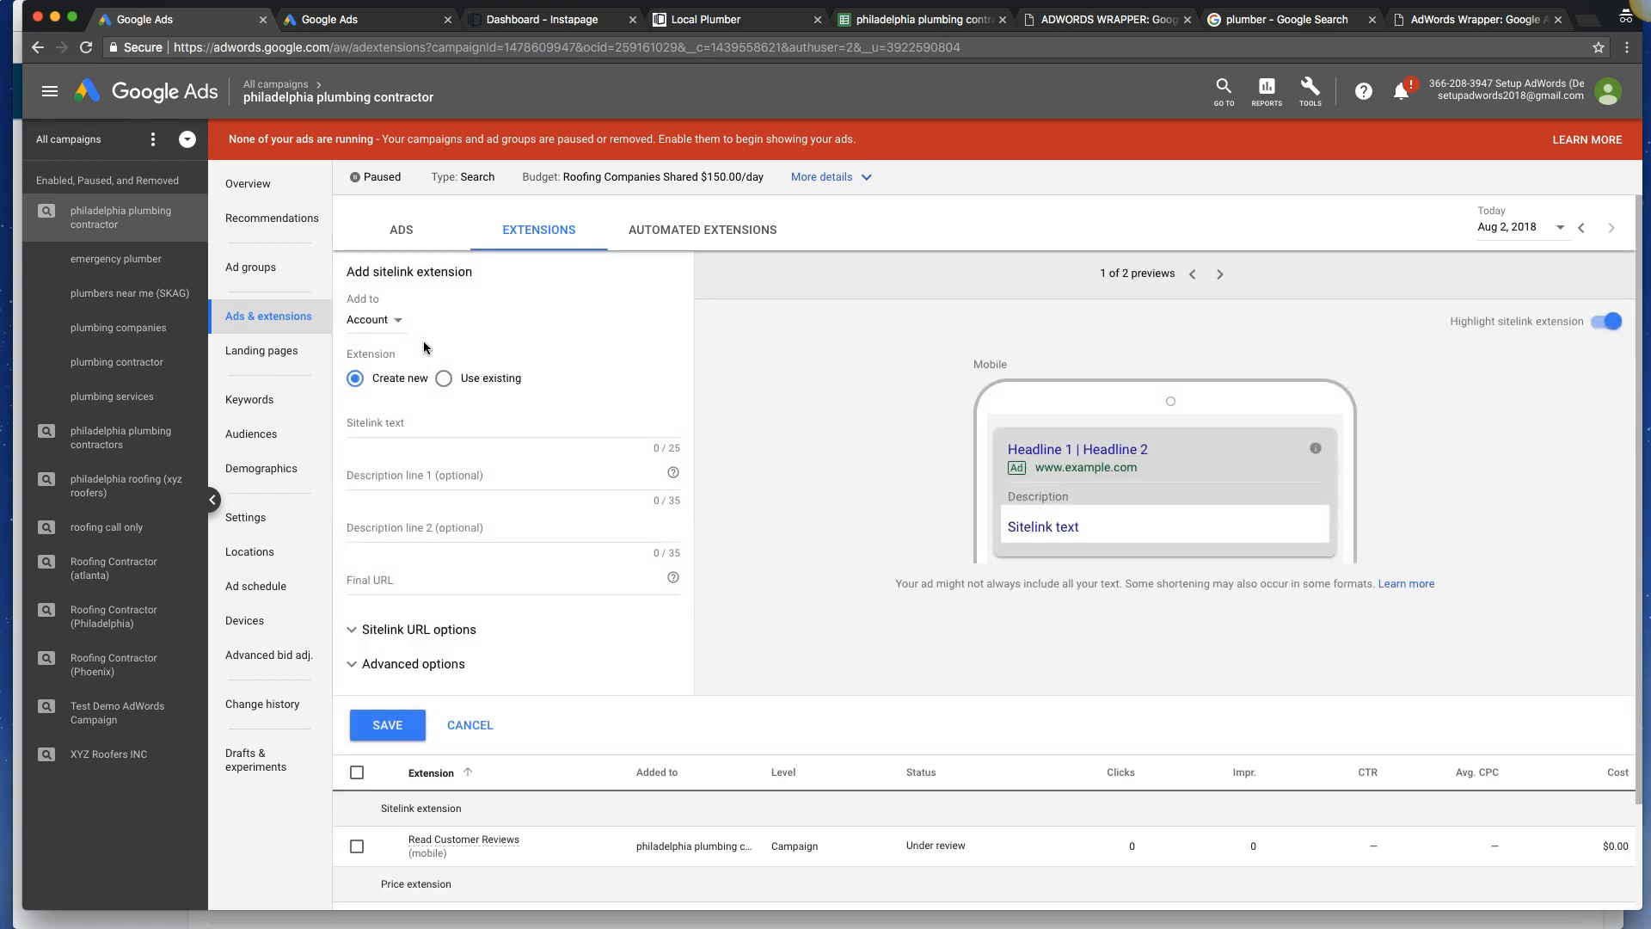
pyautogui.click(384, 331)
pyautogui.click(380, 364)
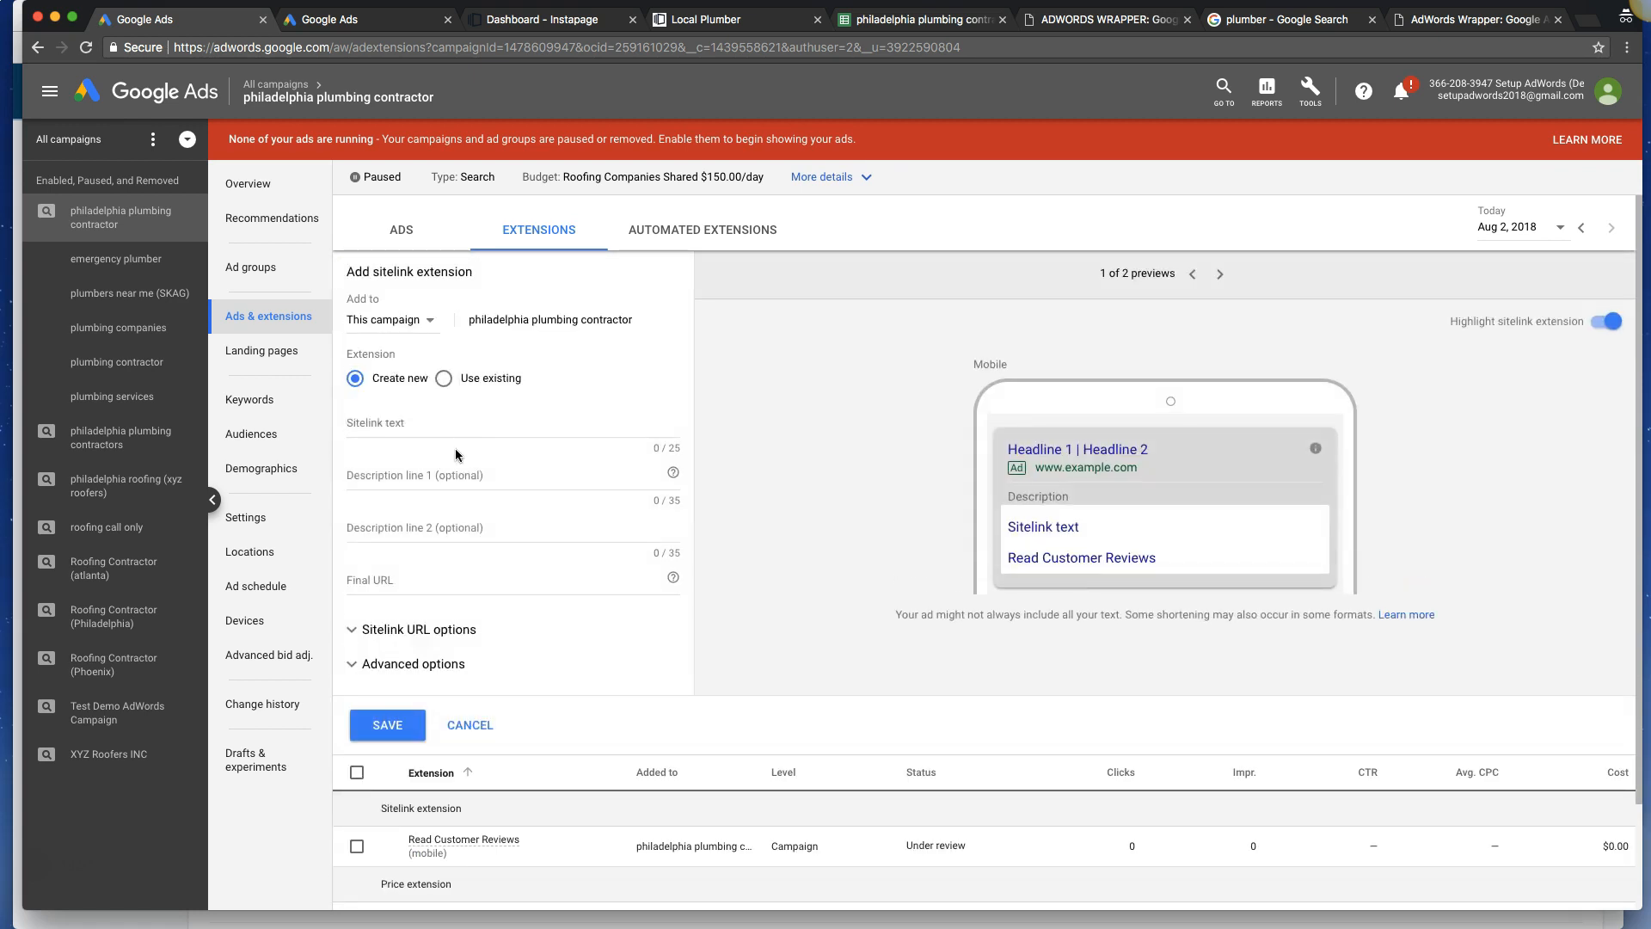
pyautogui.click(374, 582)
pyautogui.press('super+v')
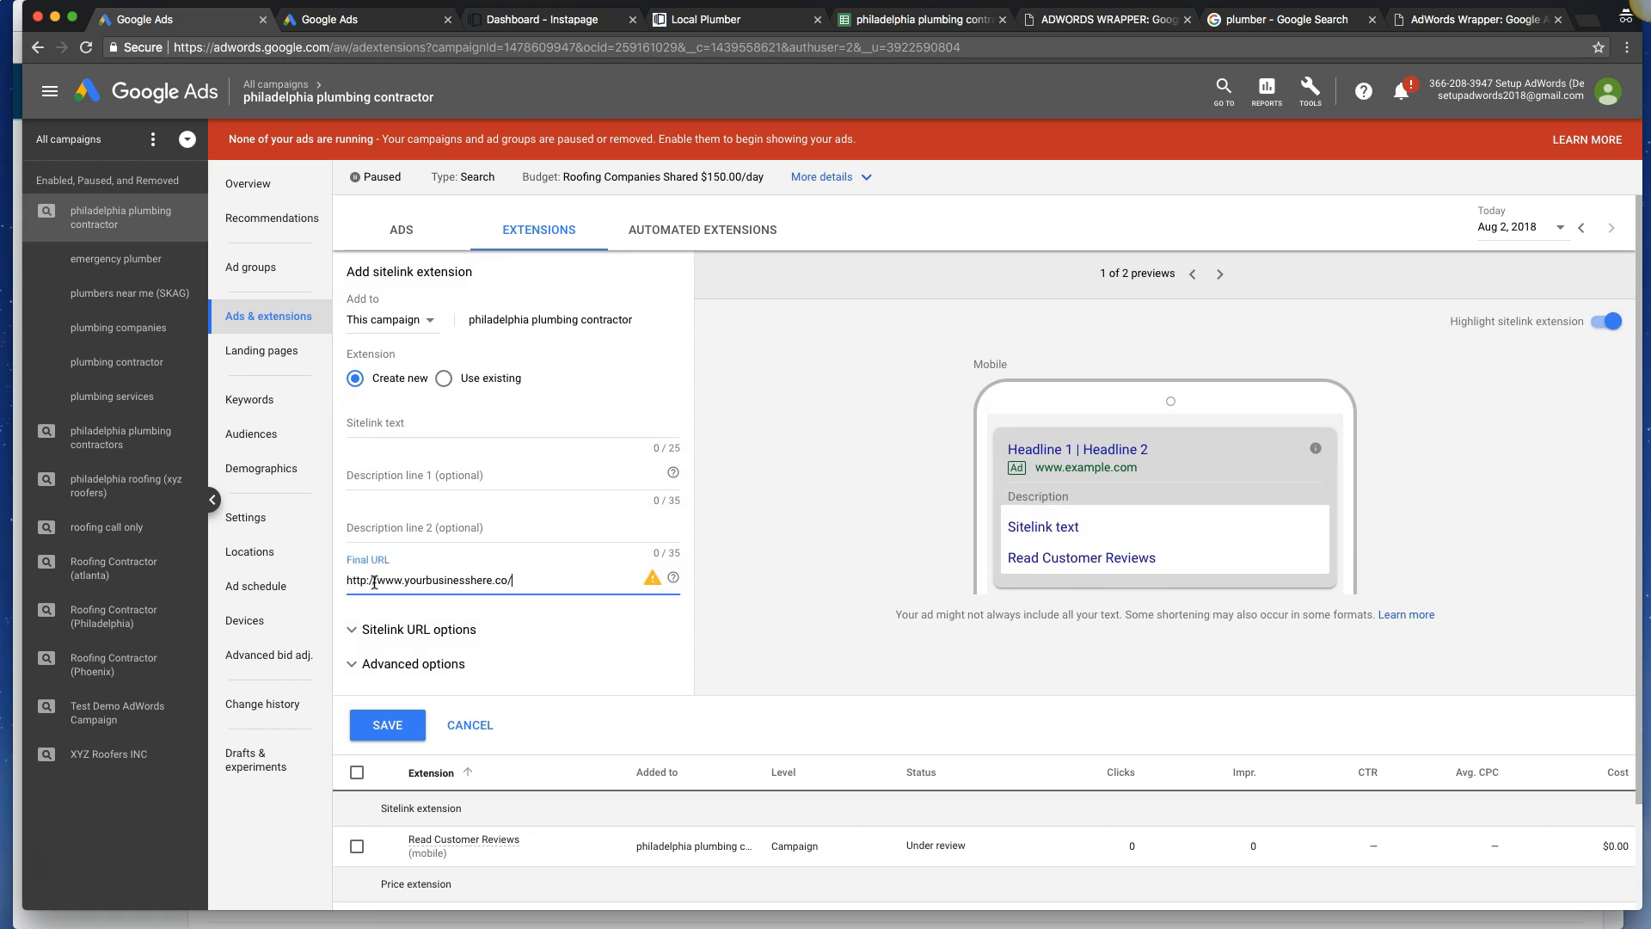
# Enter "Located in Philadelphia" as the sitelink text, set the device preference to Mobile and save the sitelink.
pyautogui.click(375, 427)
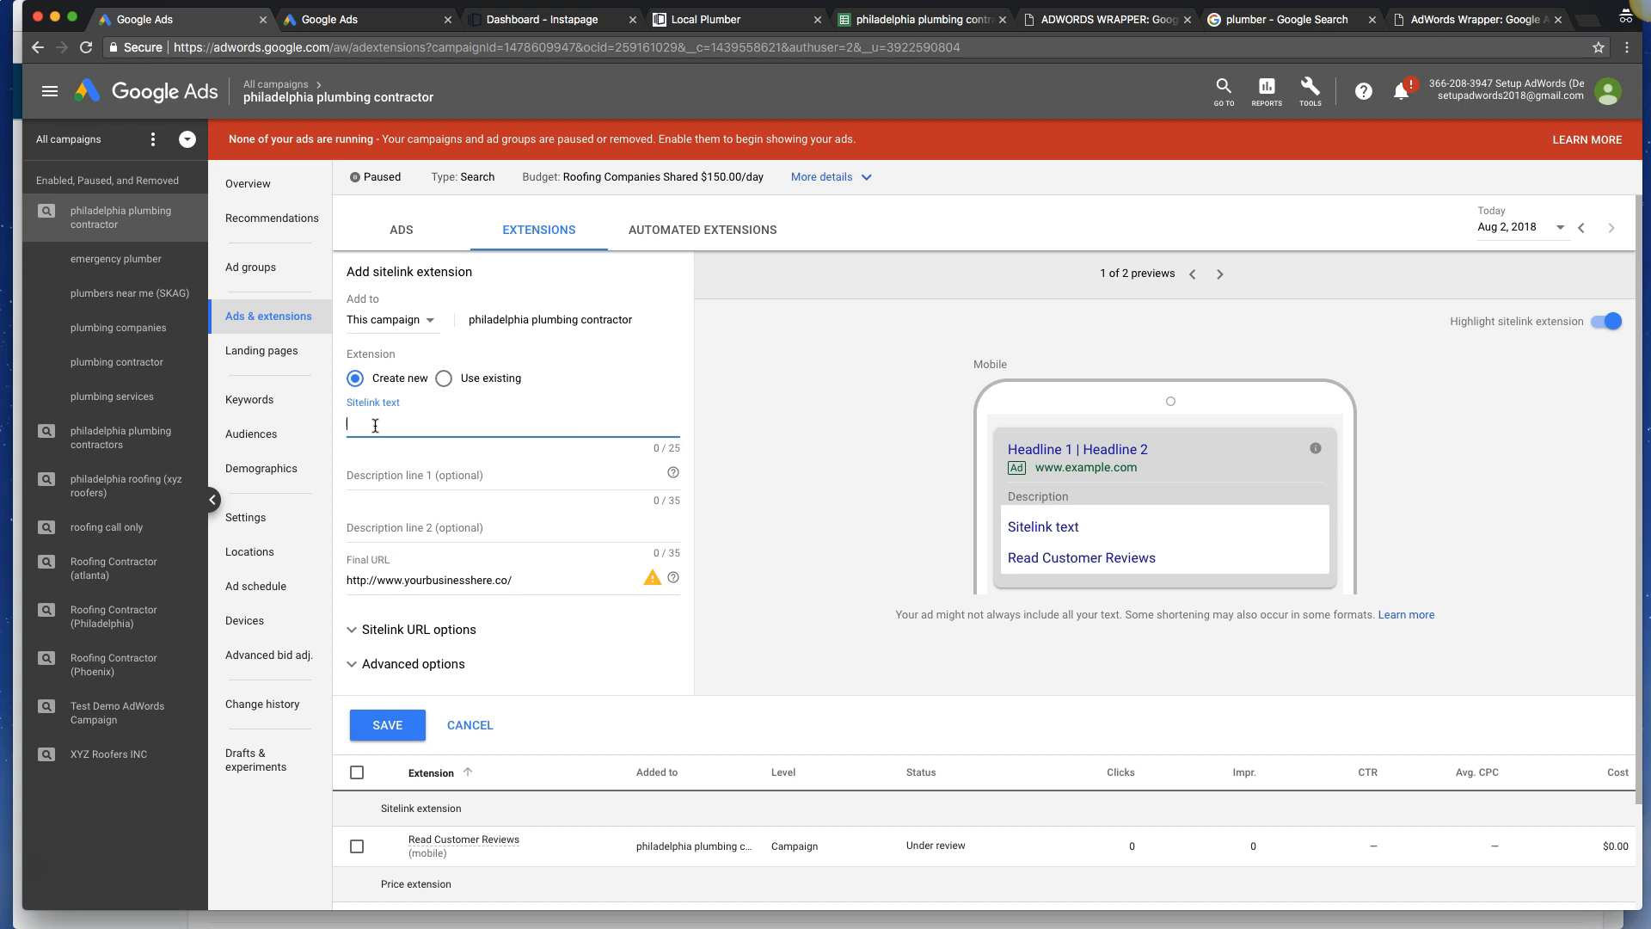
pyautogui.write('Located in Philadelphia')
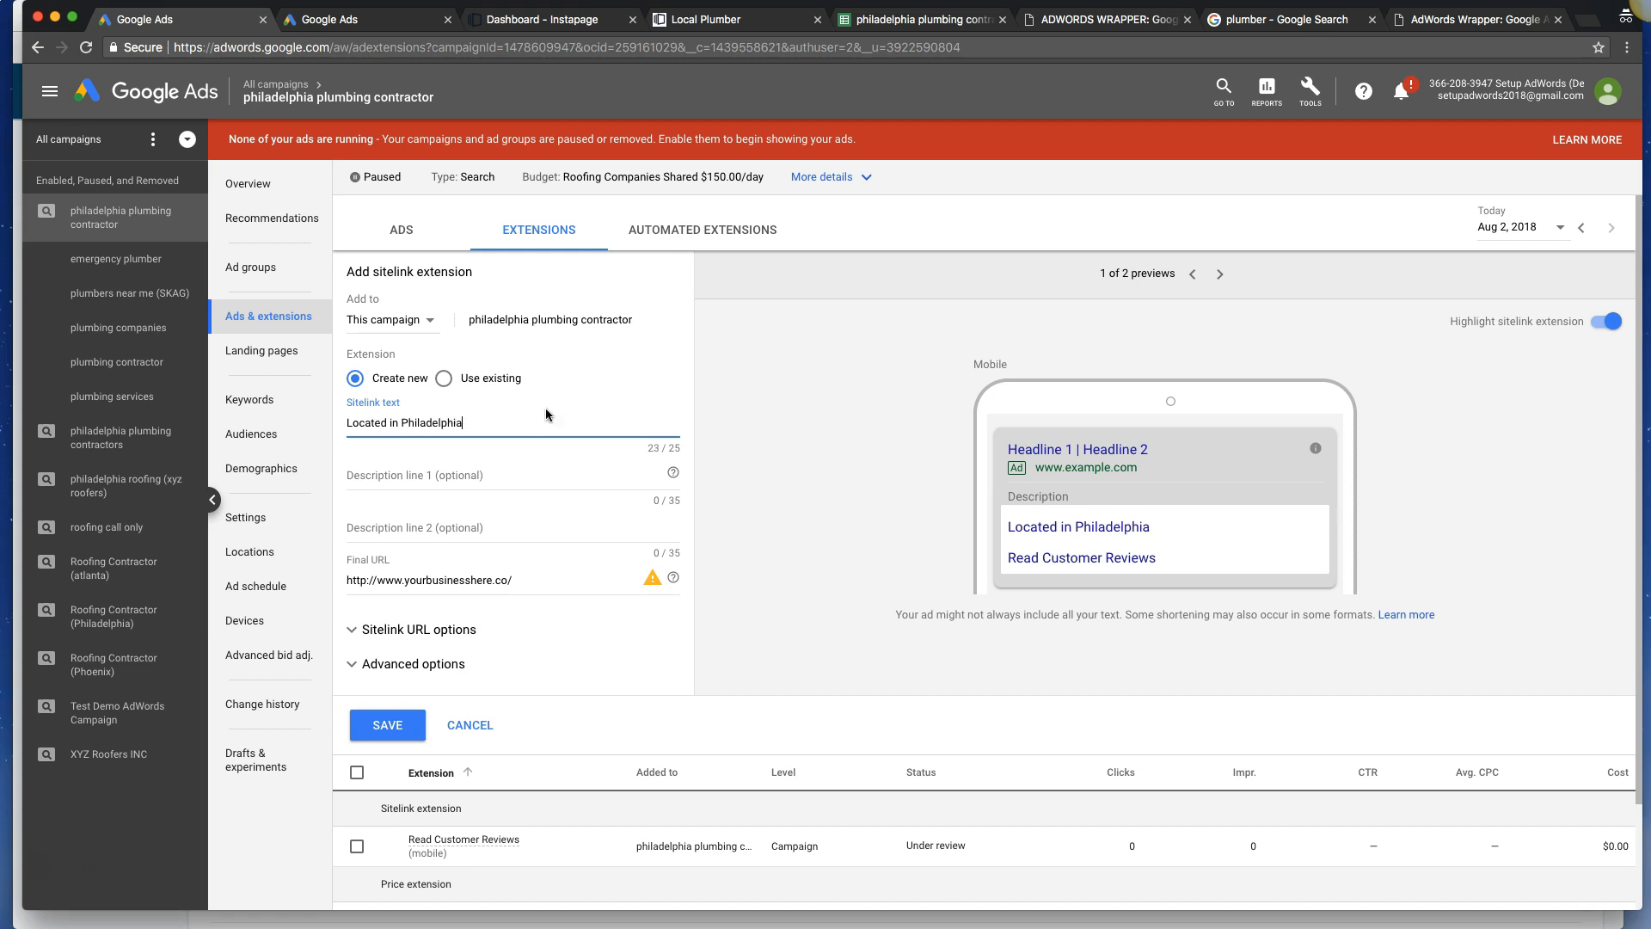
pyautogui.click(352, 665)
pyautogui.click(354, 715)
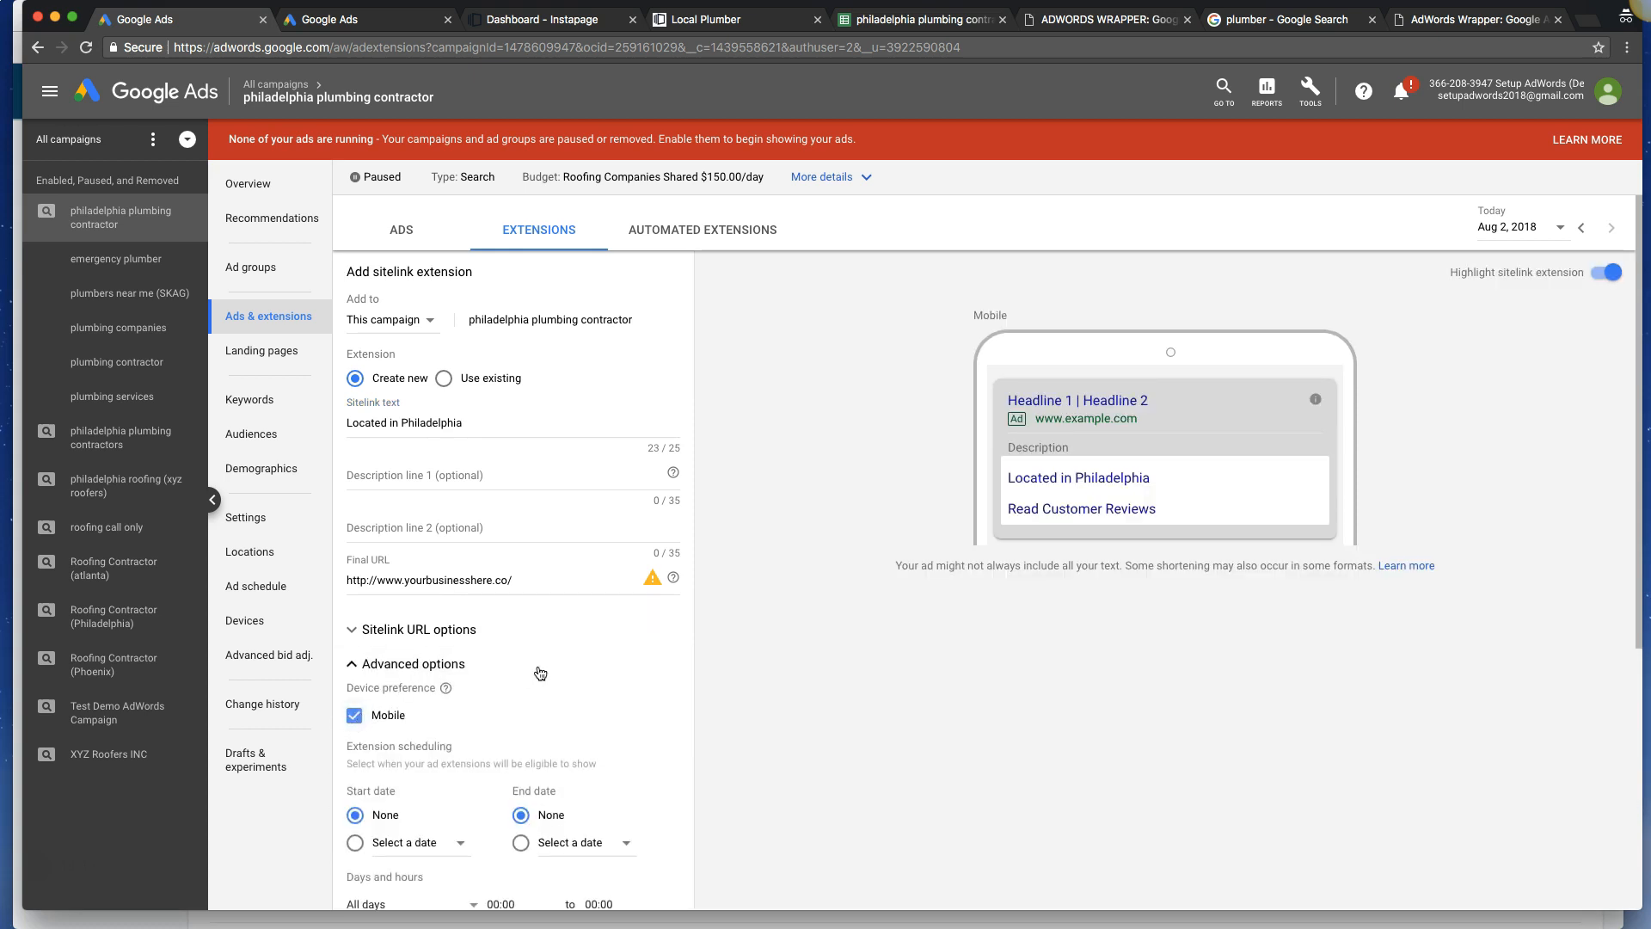
pyautogui.scroll(-3, 537, 669)
pyautogui.click(398, 856)
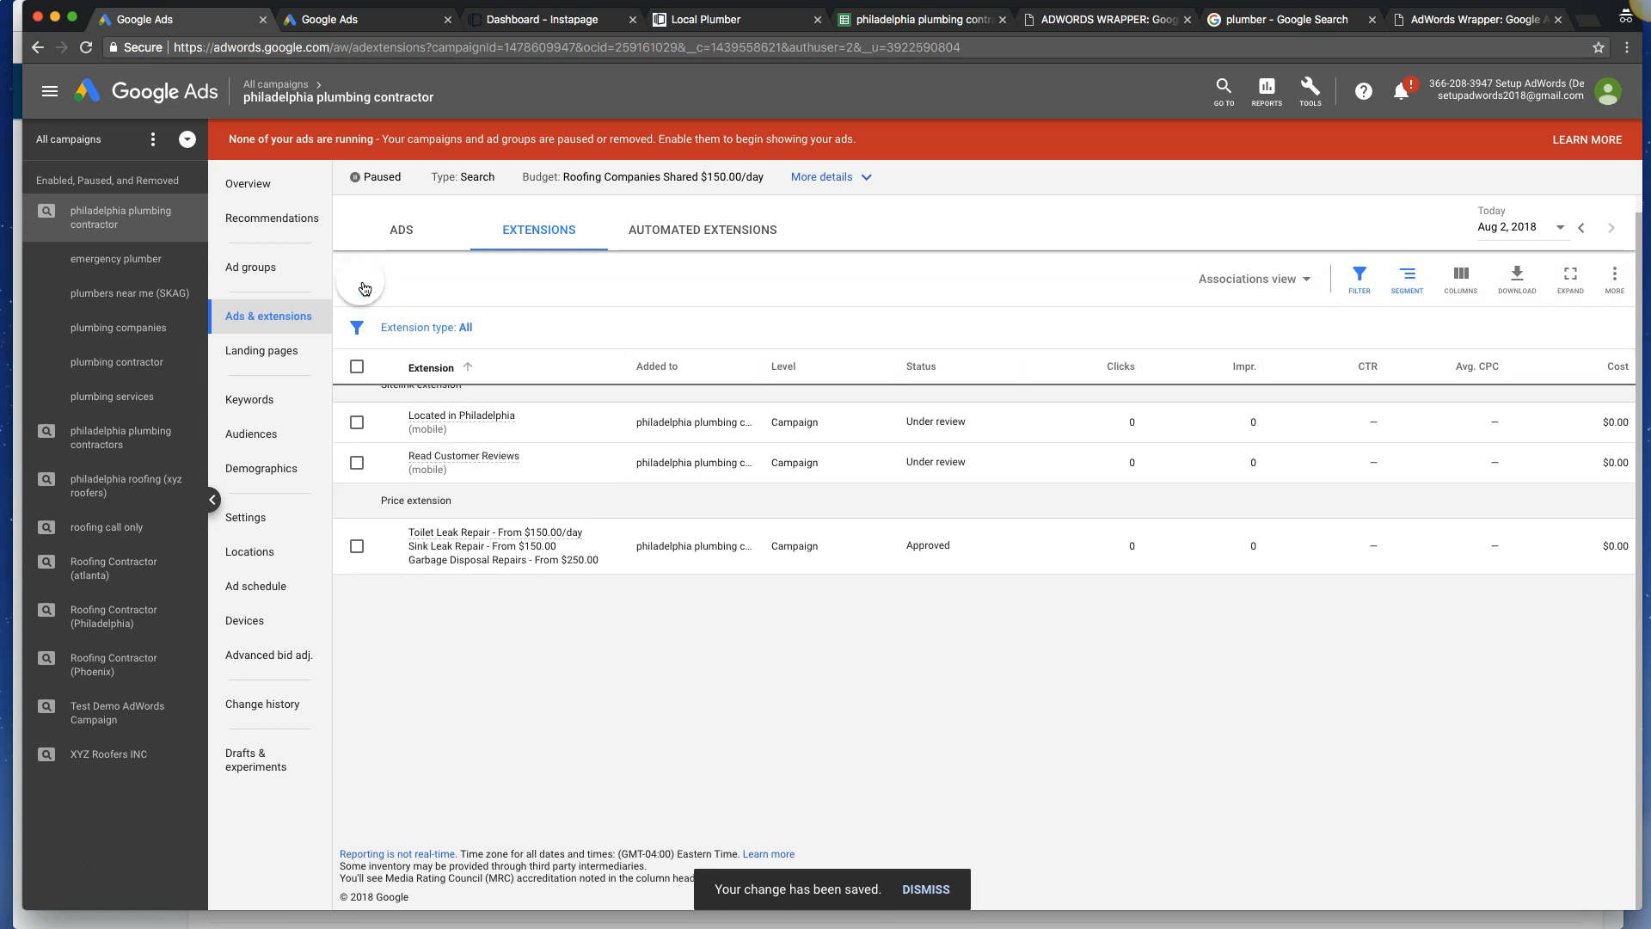
pyautogui.click(366, 293)
pyautogui.click(384, 339)
pyautogui.click(377, 320)
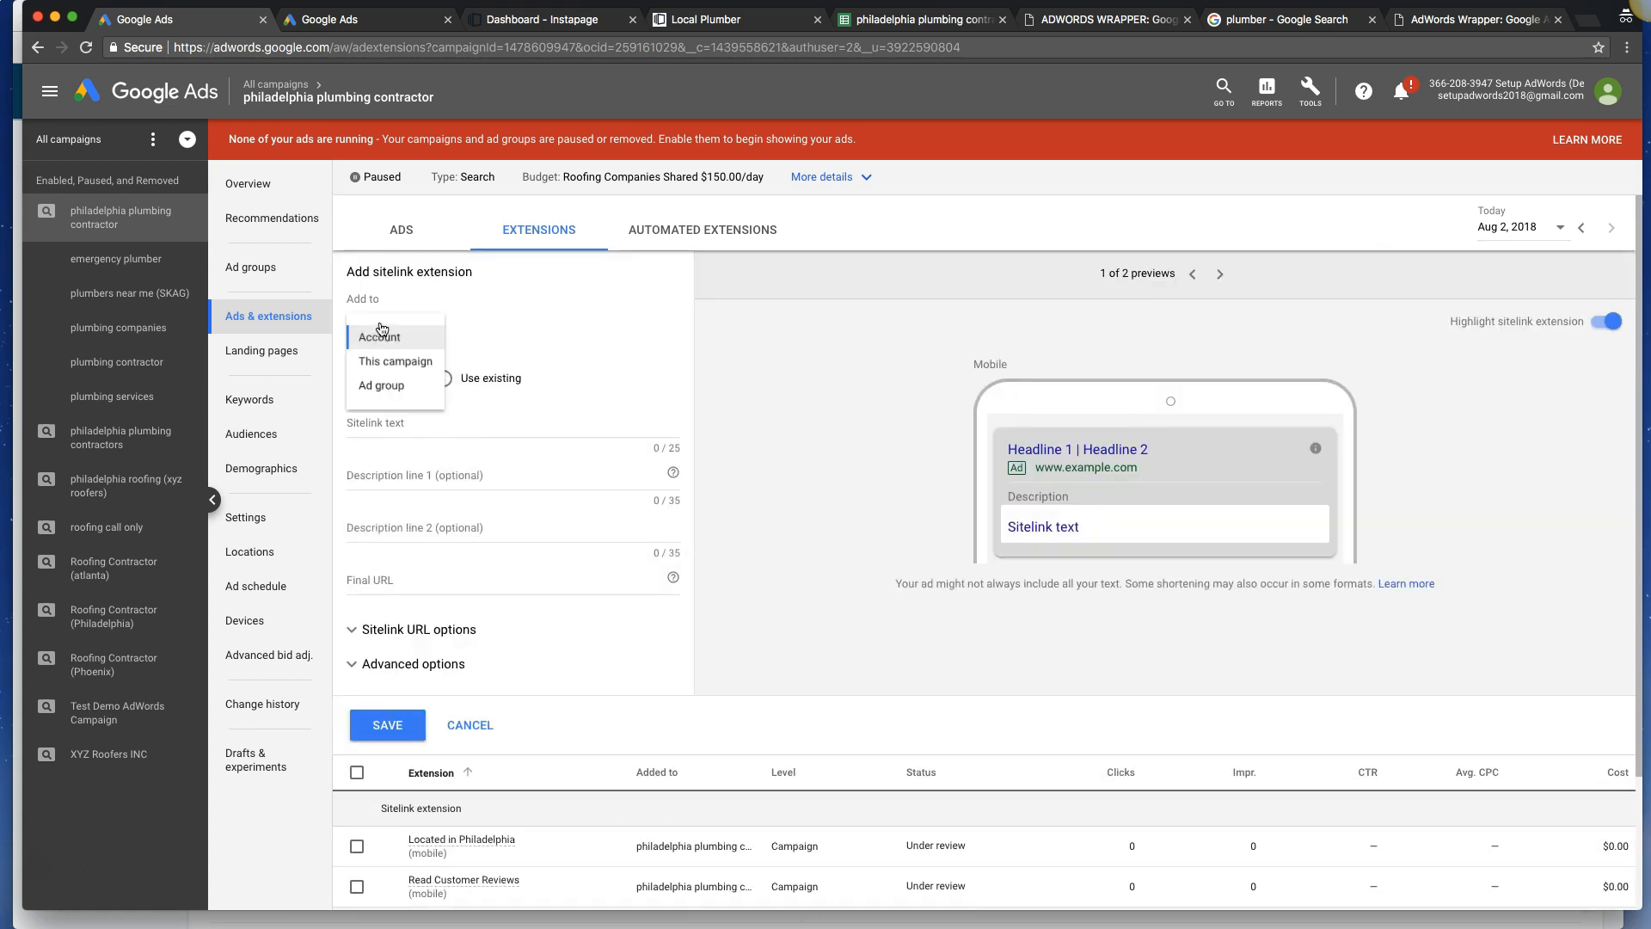
pyautogui.click(387, 367)
pyautogui.click(377, 577)
pyautogui.write('http://www.yourbusinesshere.co/')
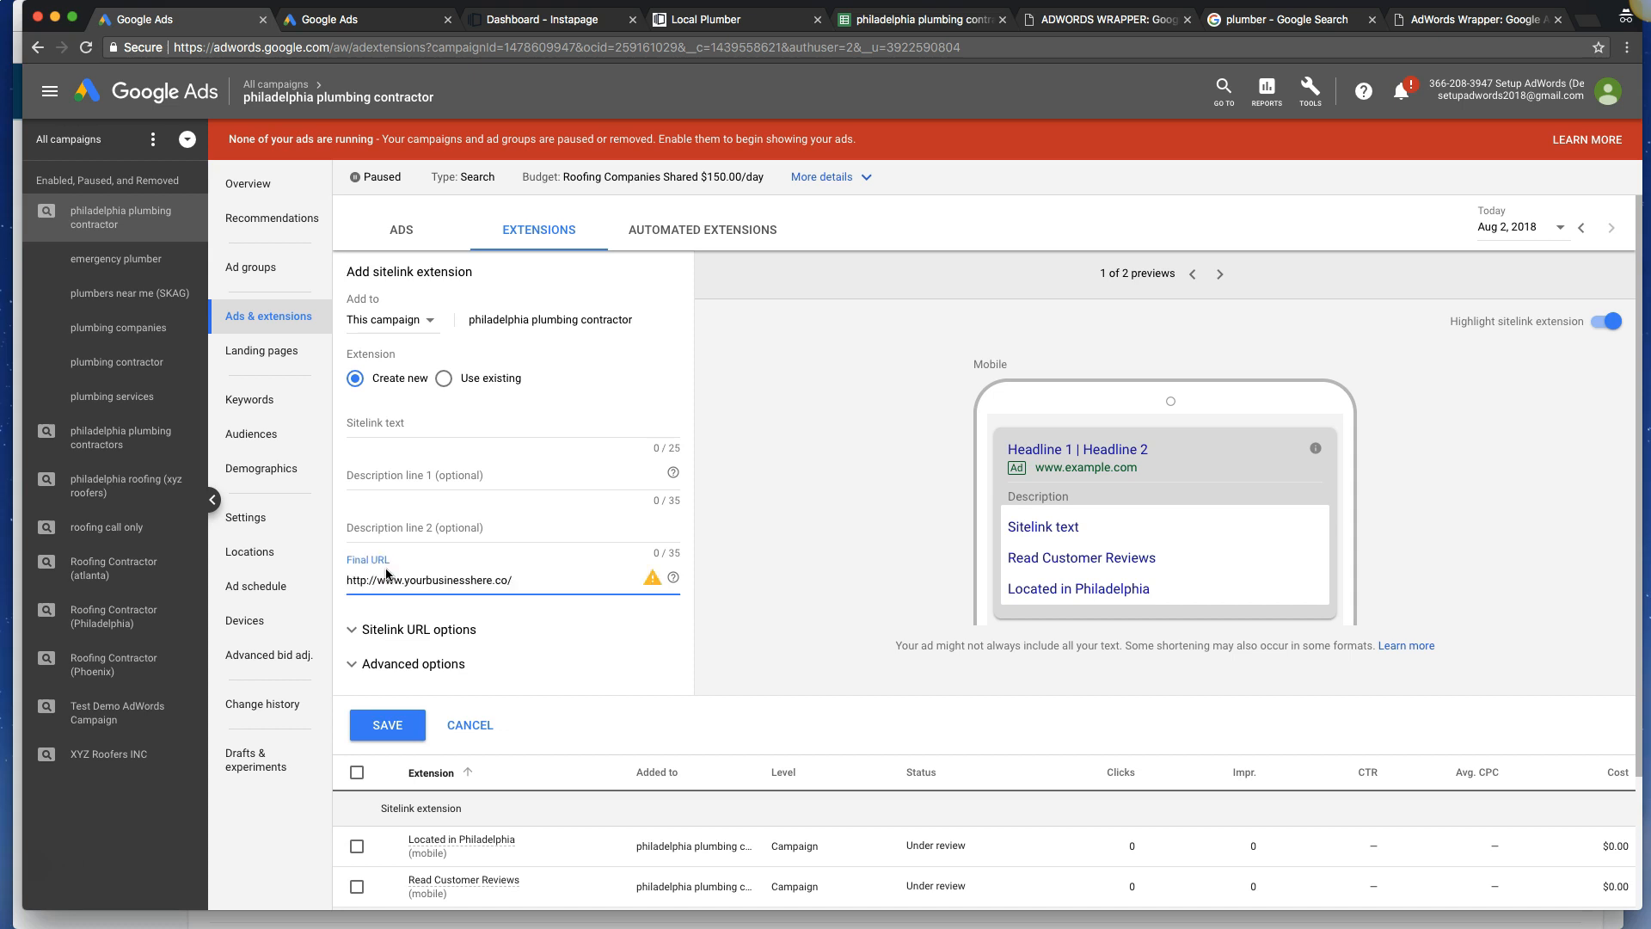
# Enter "$50 Off Drain Repair" as the sitelink text, set the device preference to Mobile and save the sitelink.
pyautogui.click(380, 424)
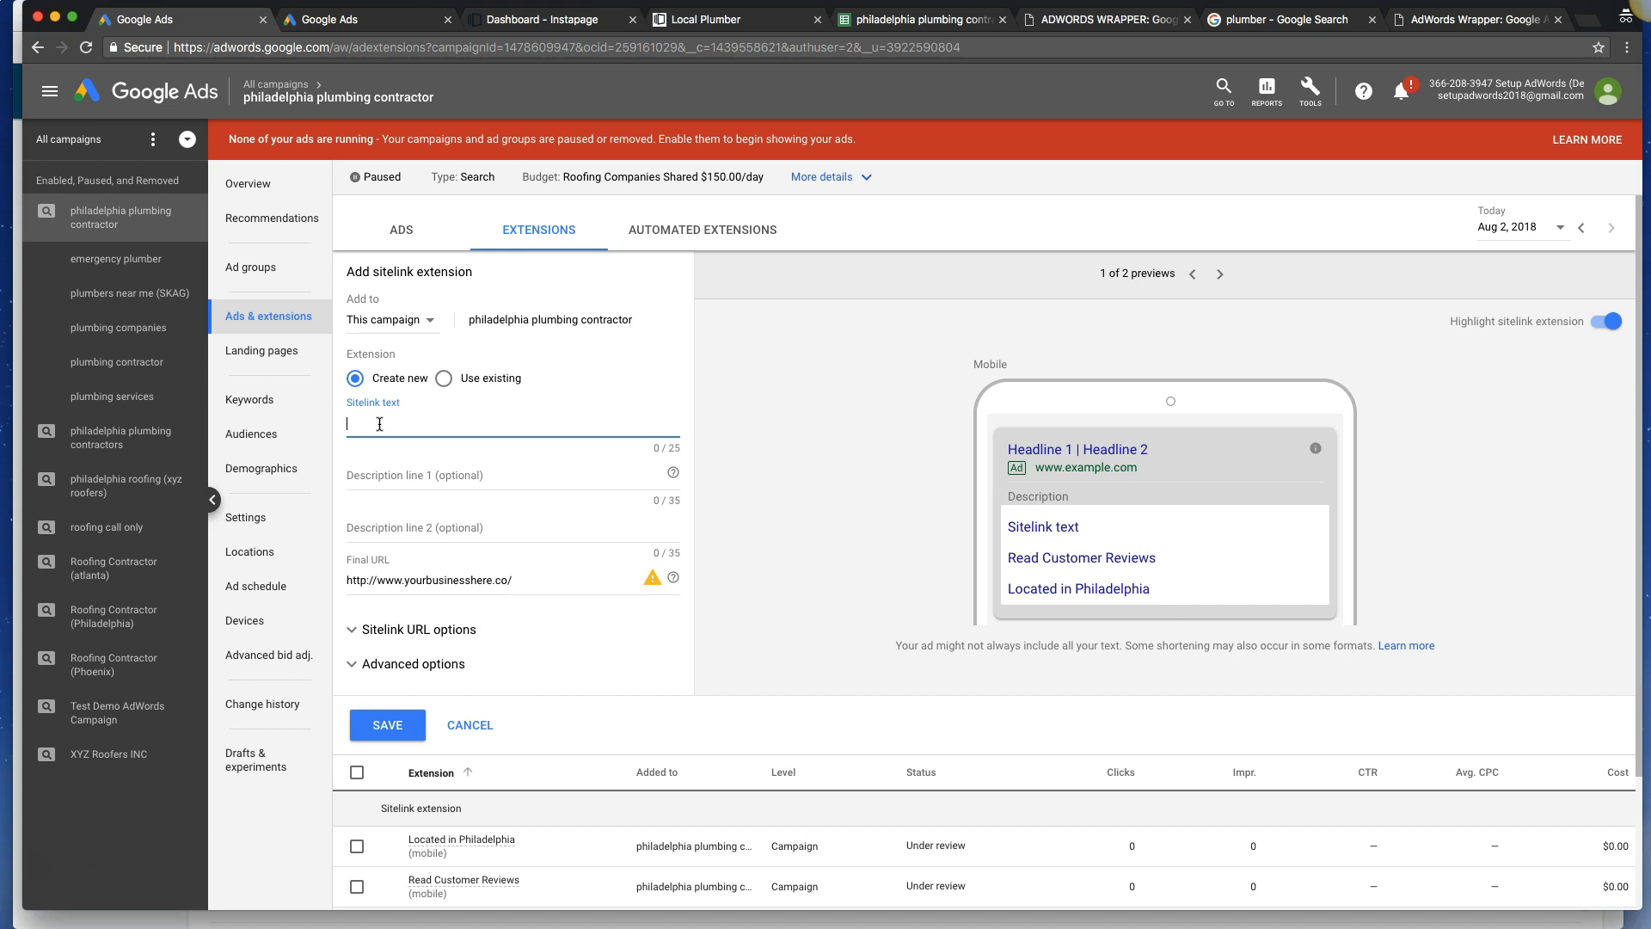
pyautogui.write('$50 Off Drain Repair')
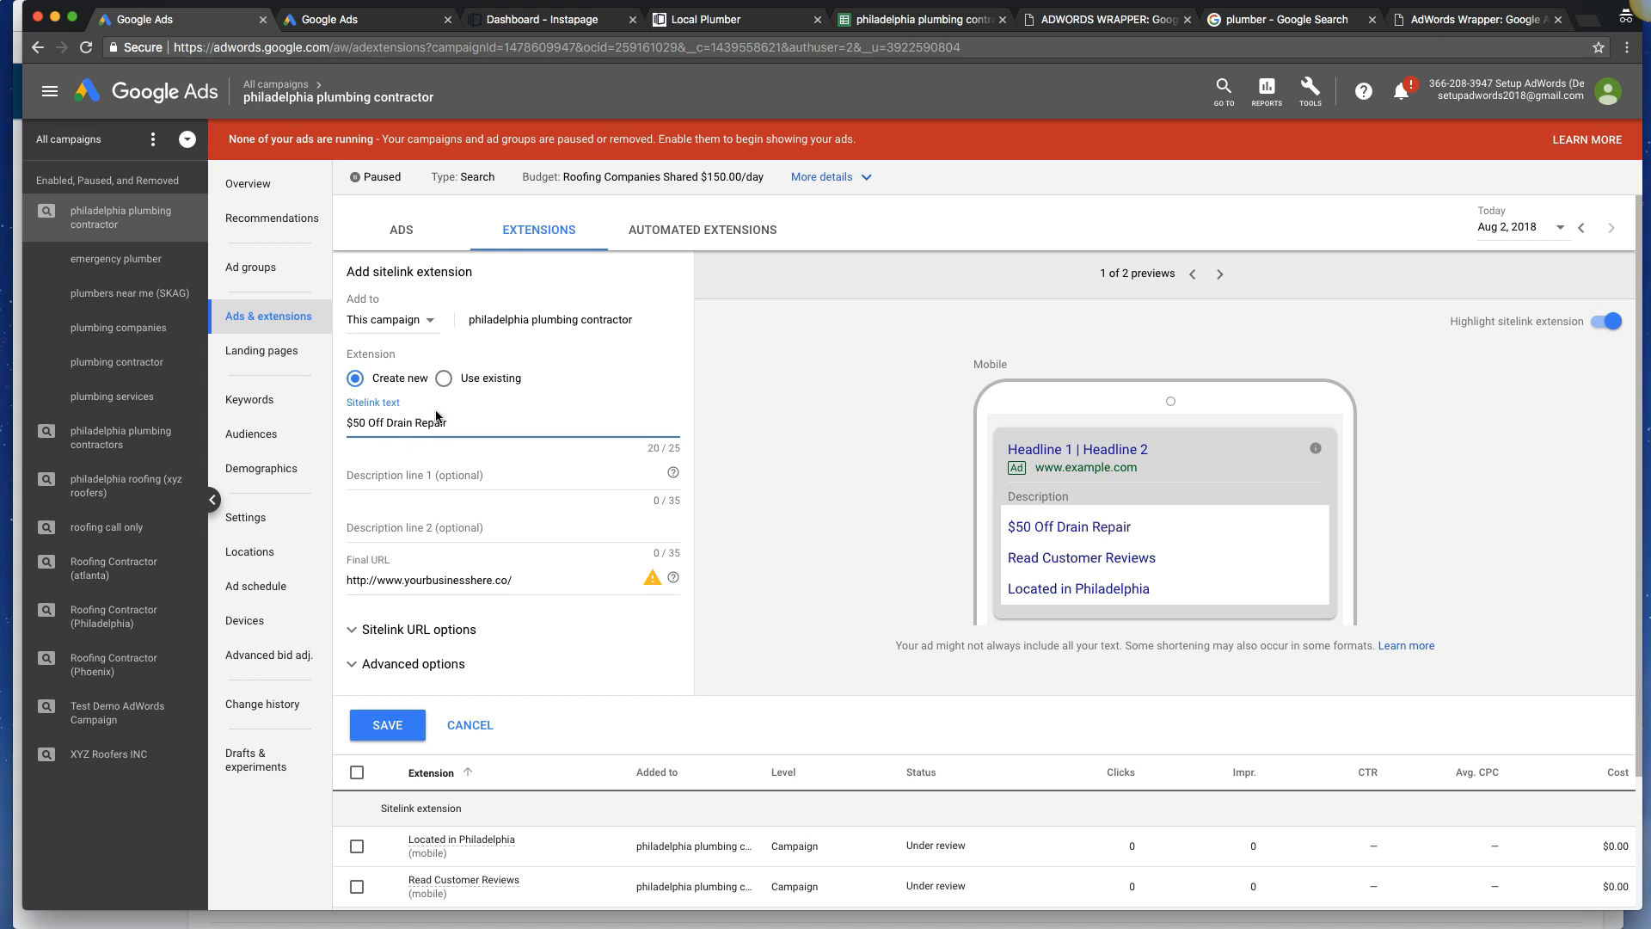
pyautogui.click(357, 665)
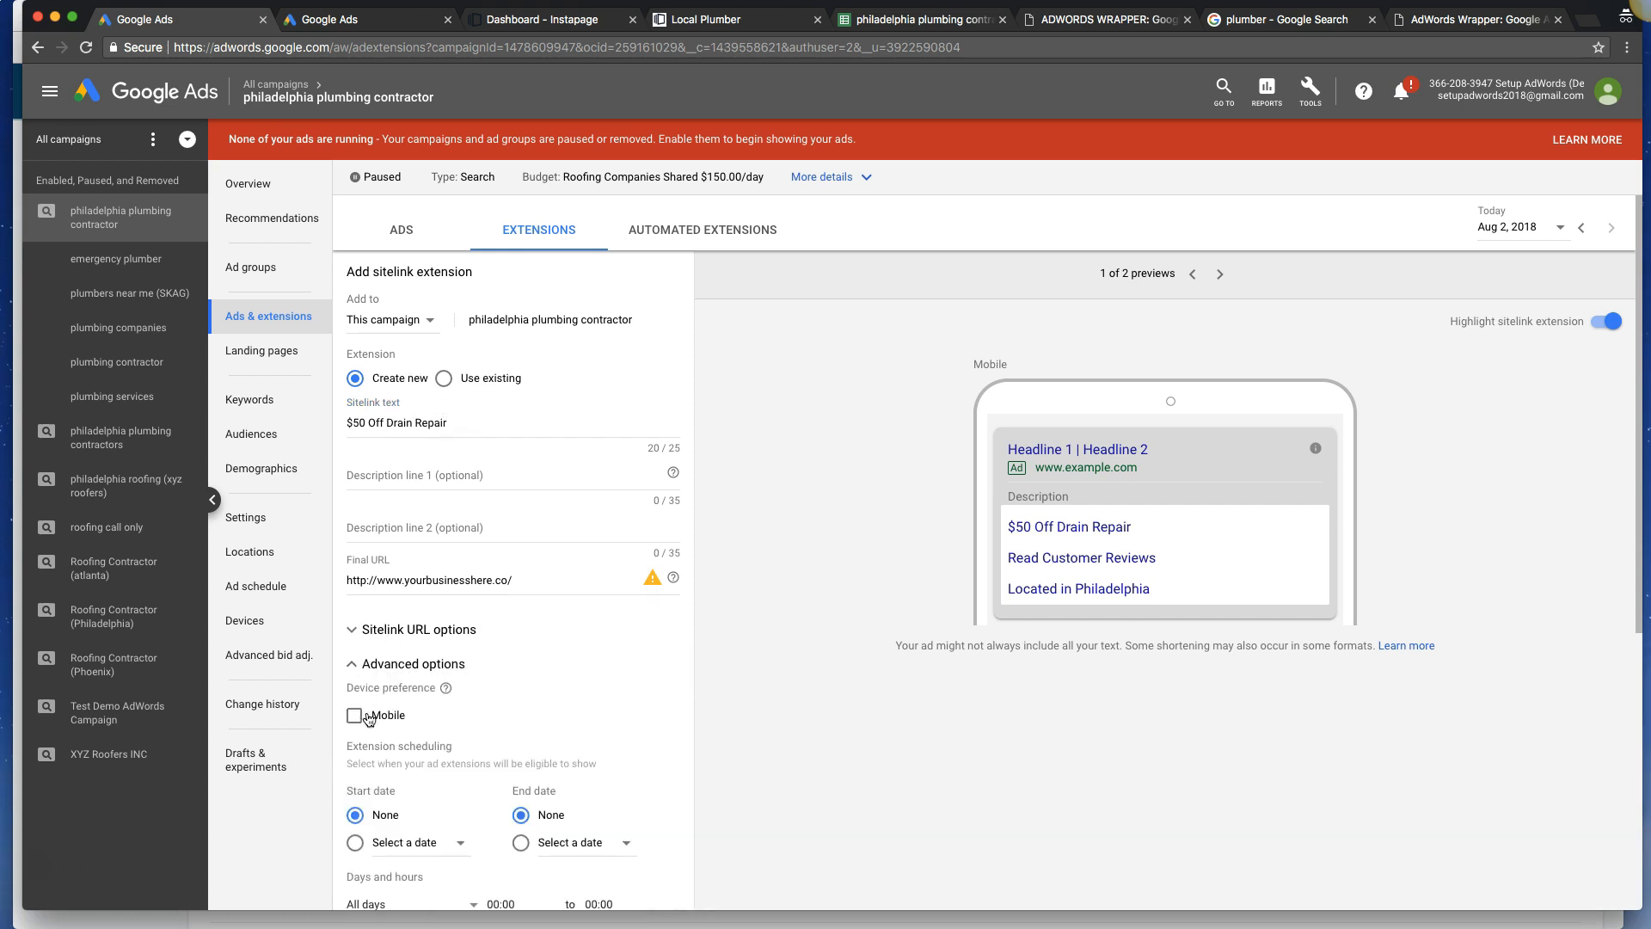
pyautogui.click(354, 714)
pyautogui.scroll(-3, 438, 696)
pyautogui.click(386, 857)
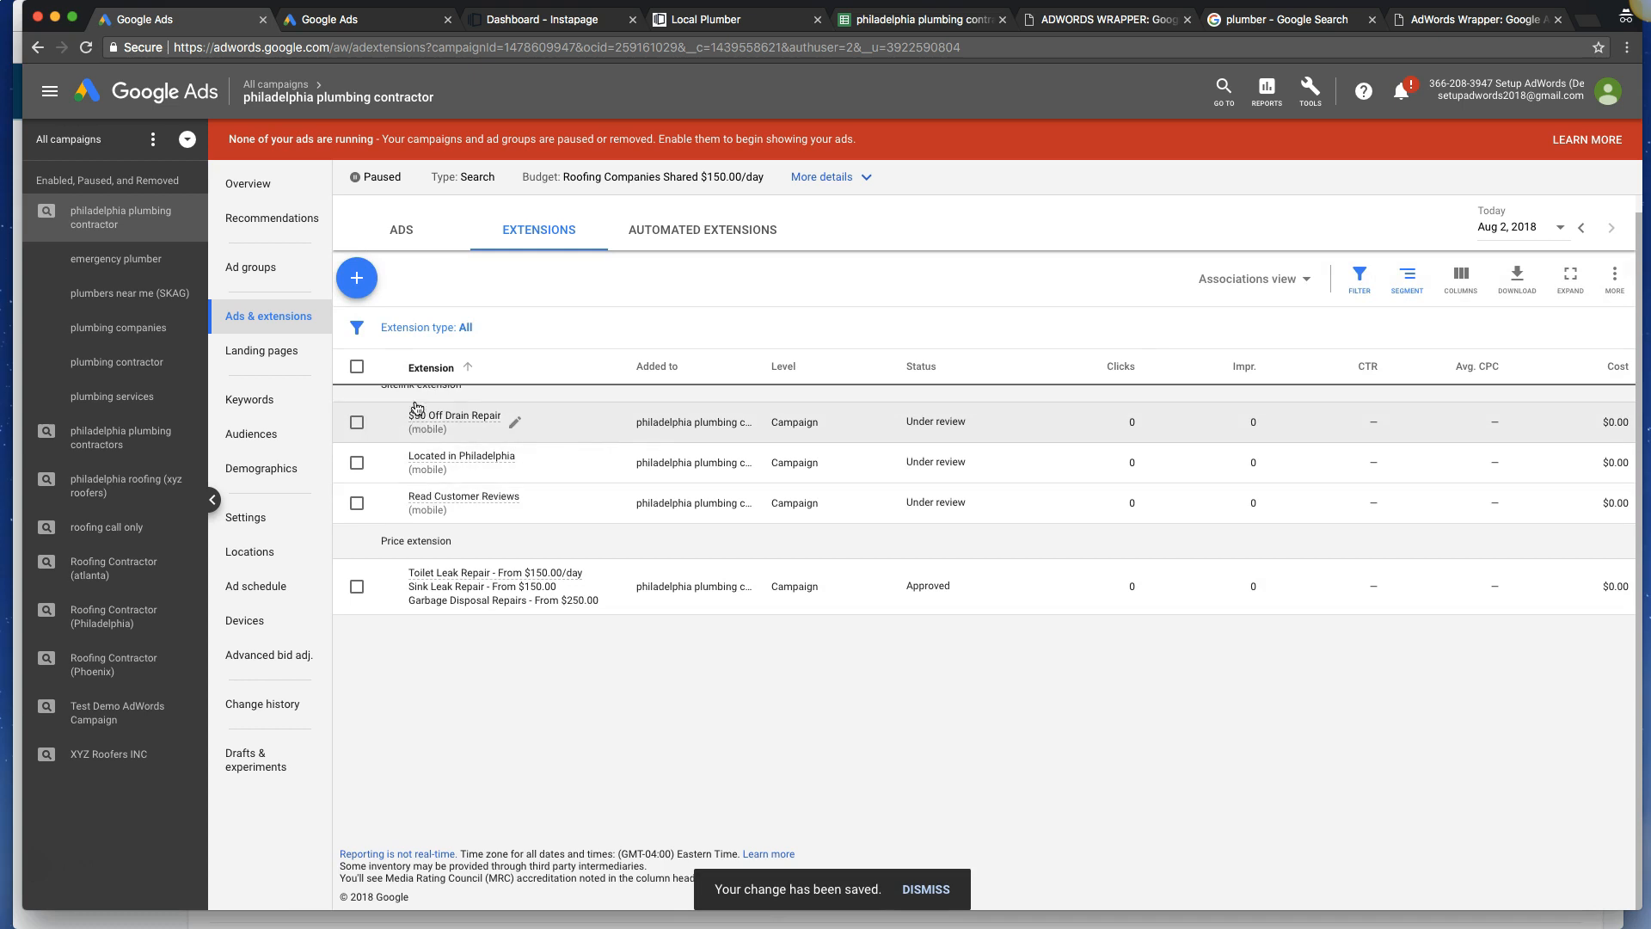
pyautogui.click(358, 280)
pyautogui.click(410, 338)
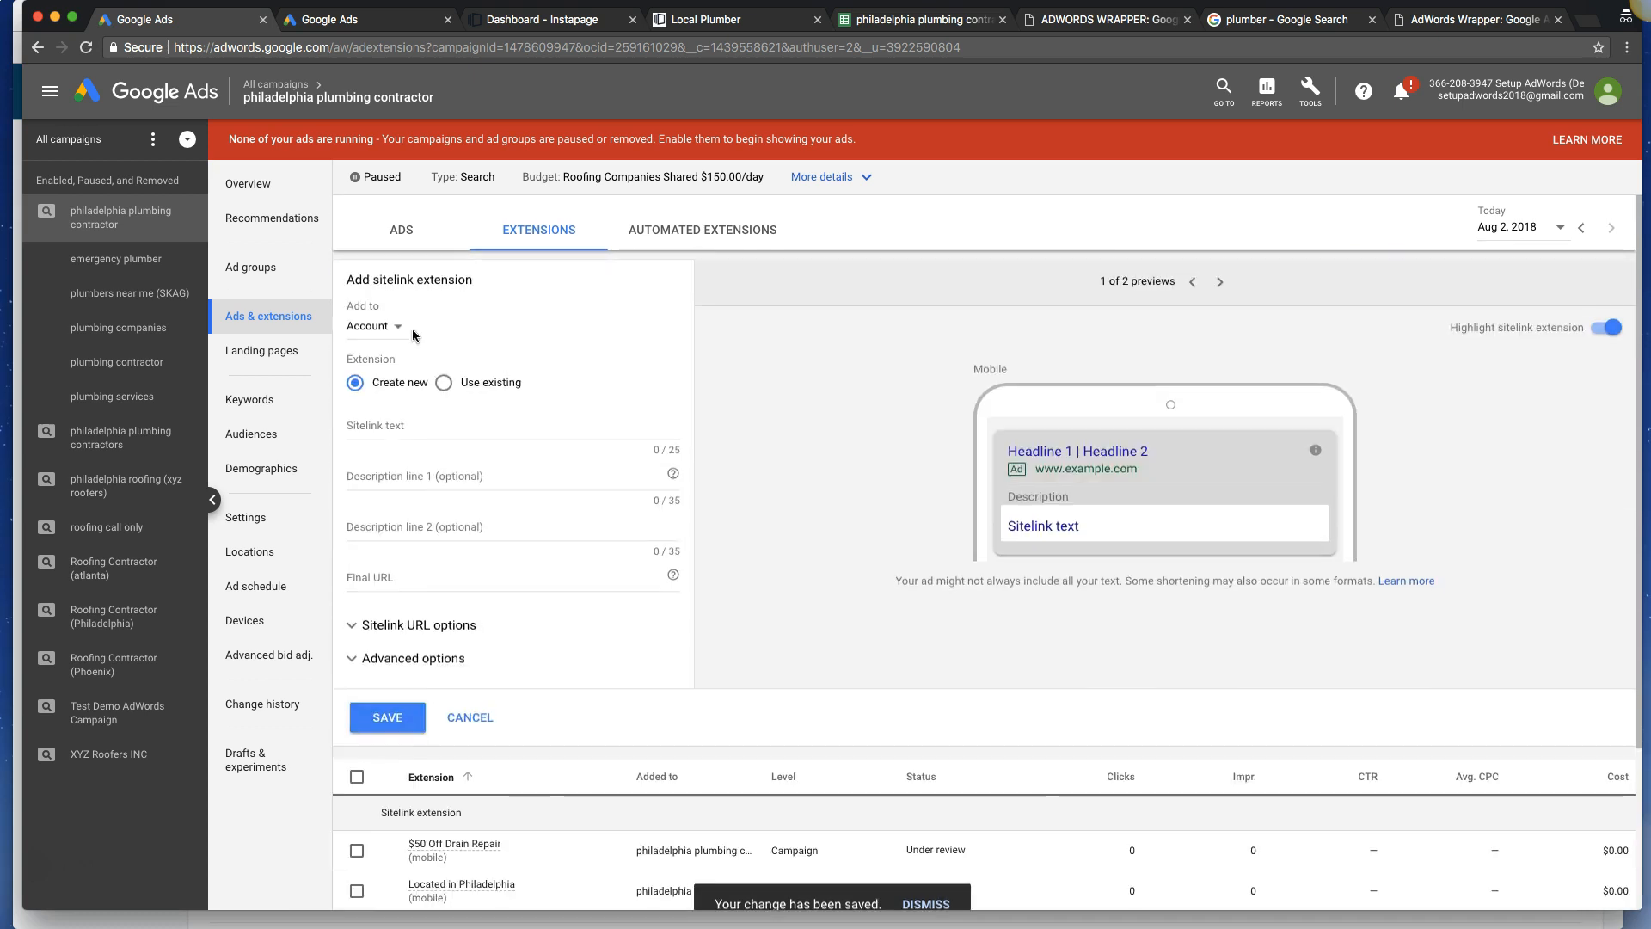
pyautogui.click(369, 324)
pyautogui.click(374, 370)
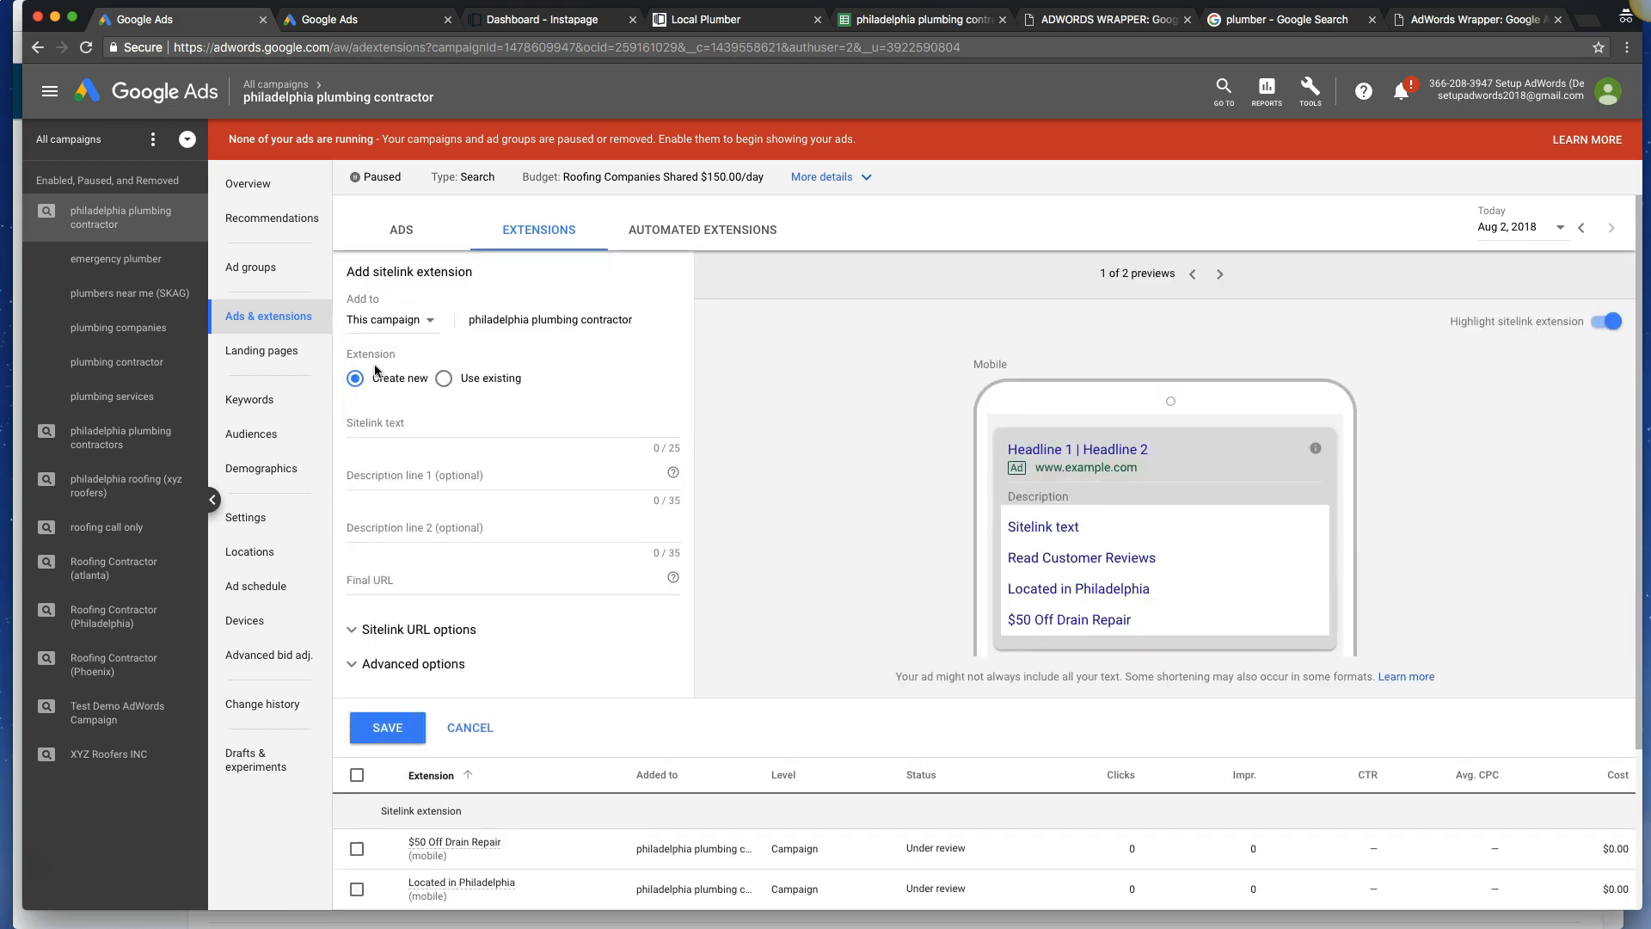
pyautogui.click(383, 583)
pyautogui.write('http://www.yourbusinesshere.co/')
# Examine the sitelink's text and optional description fields and compare its desktop and mobile previews.
pyautogui.click(387, 425)
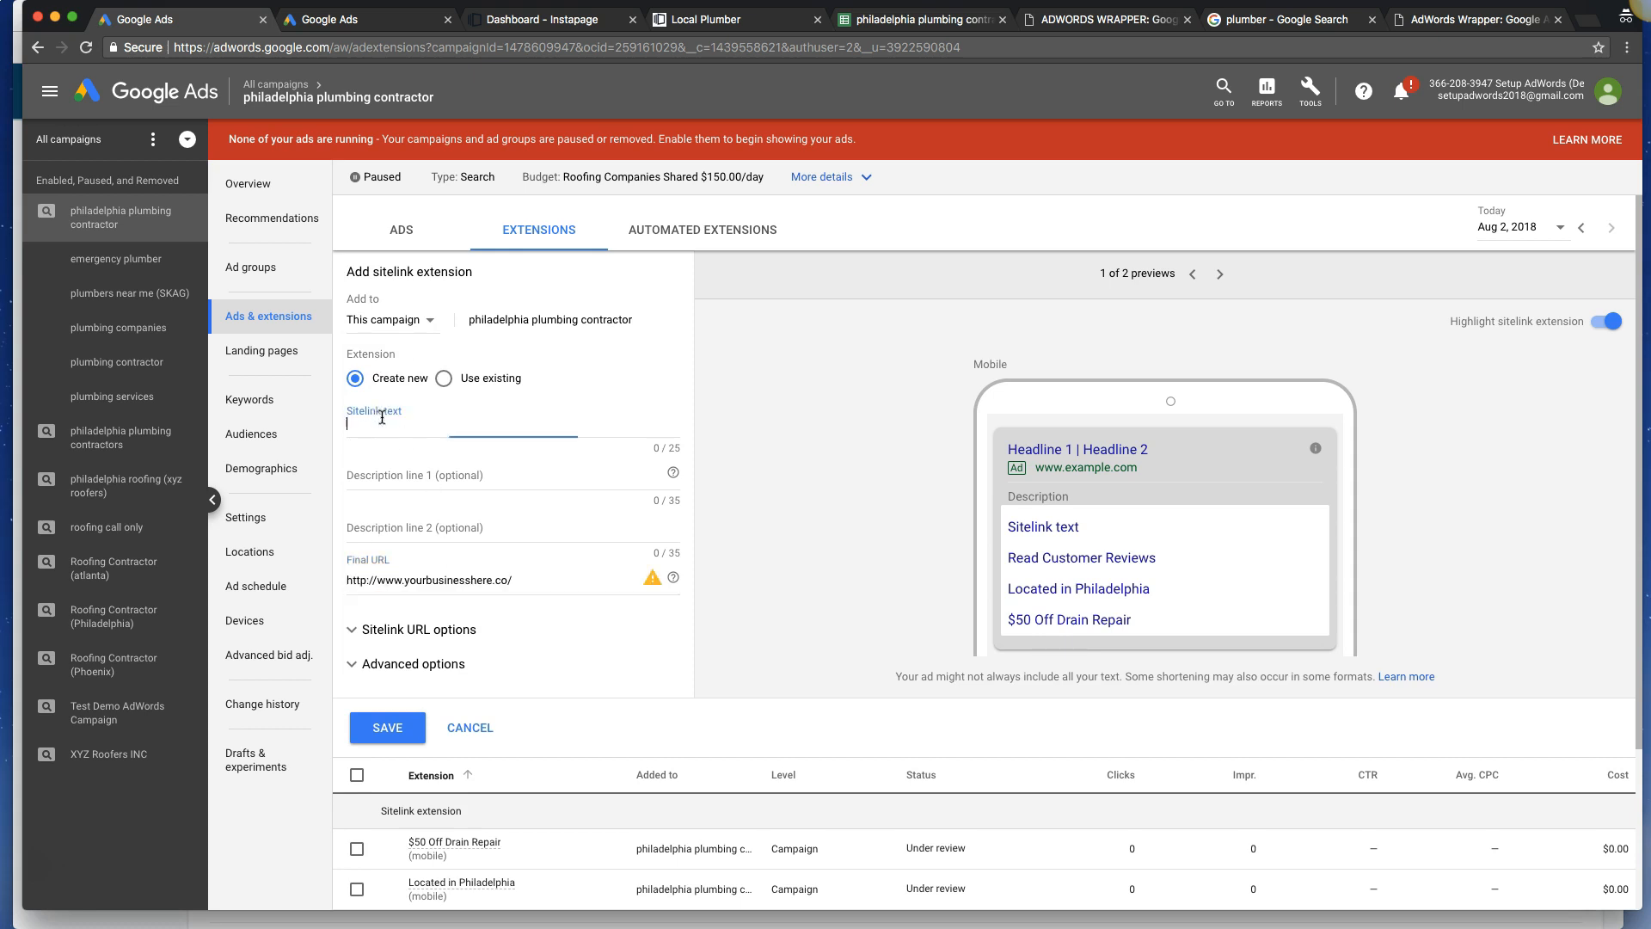
pyautogui.click(432, 475)
pyautogui.click(404, 524)
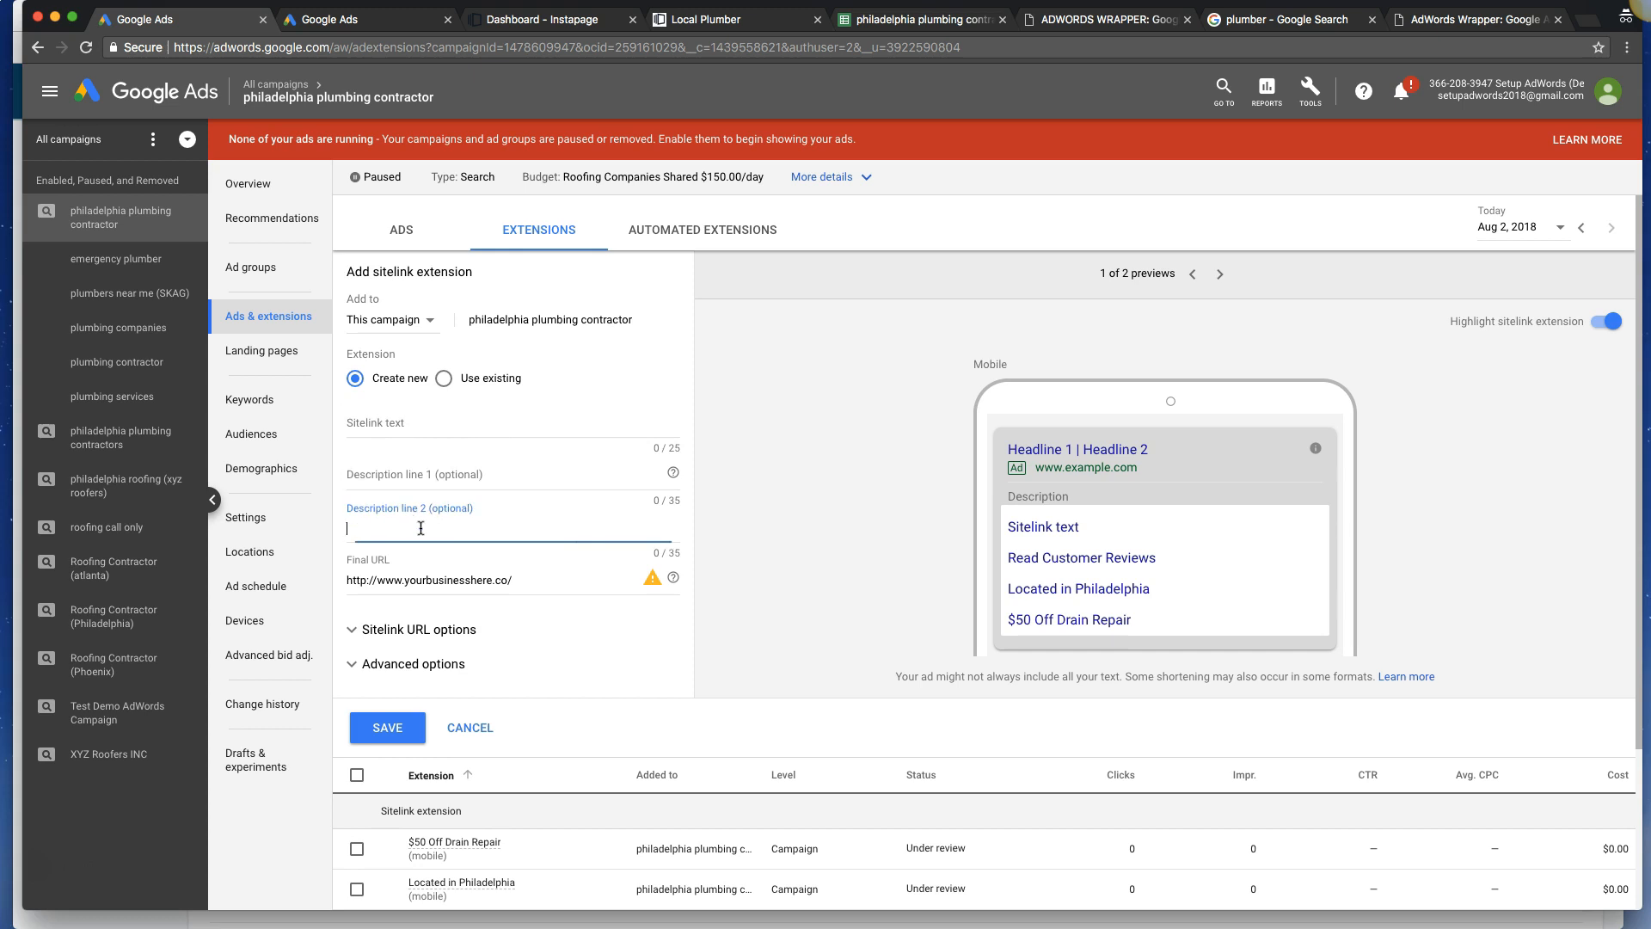
pyautogui.click(380, 474)
pyautogui.click(425, 523)
pyautogui.click(422, 472)
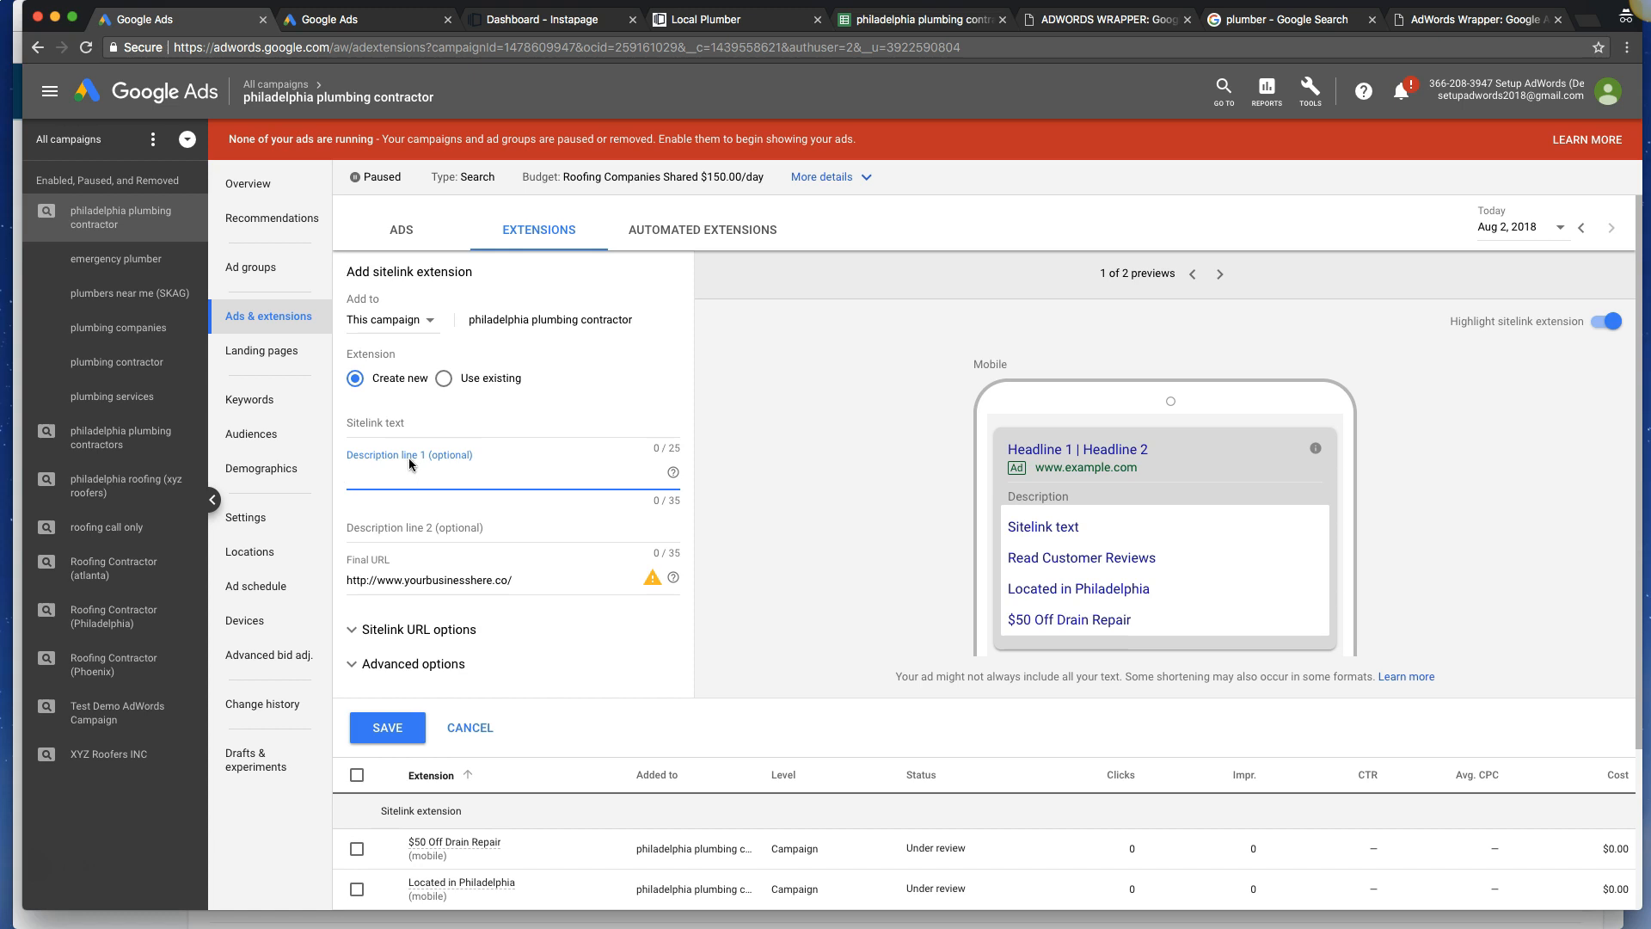
pyautogui.click(411, 428)
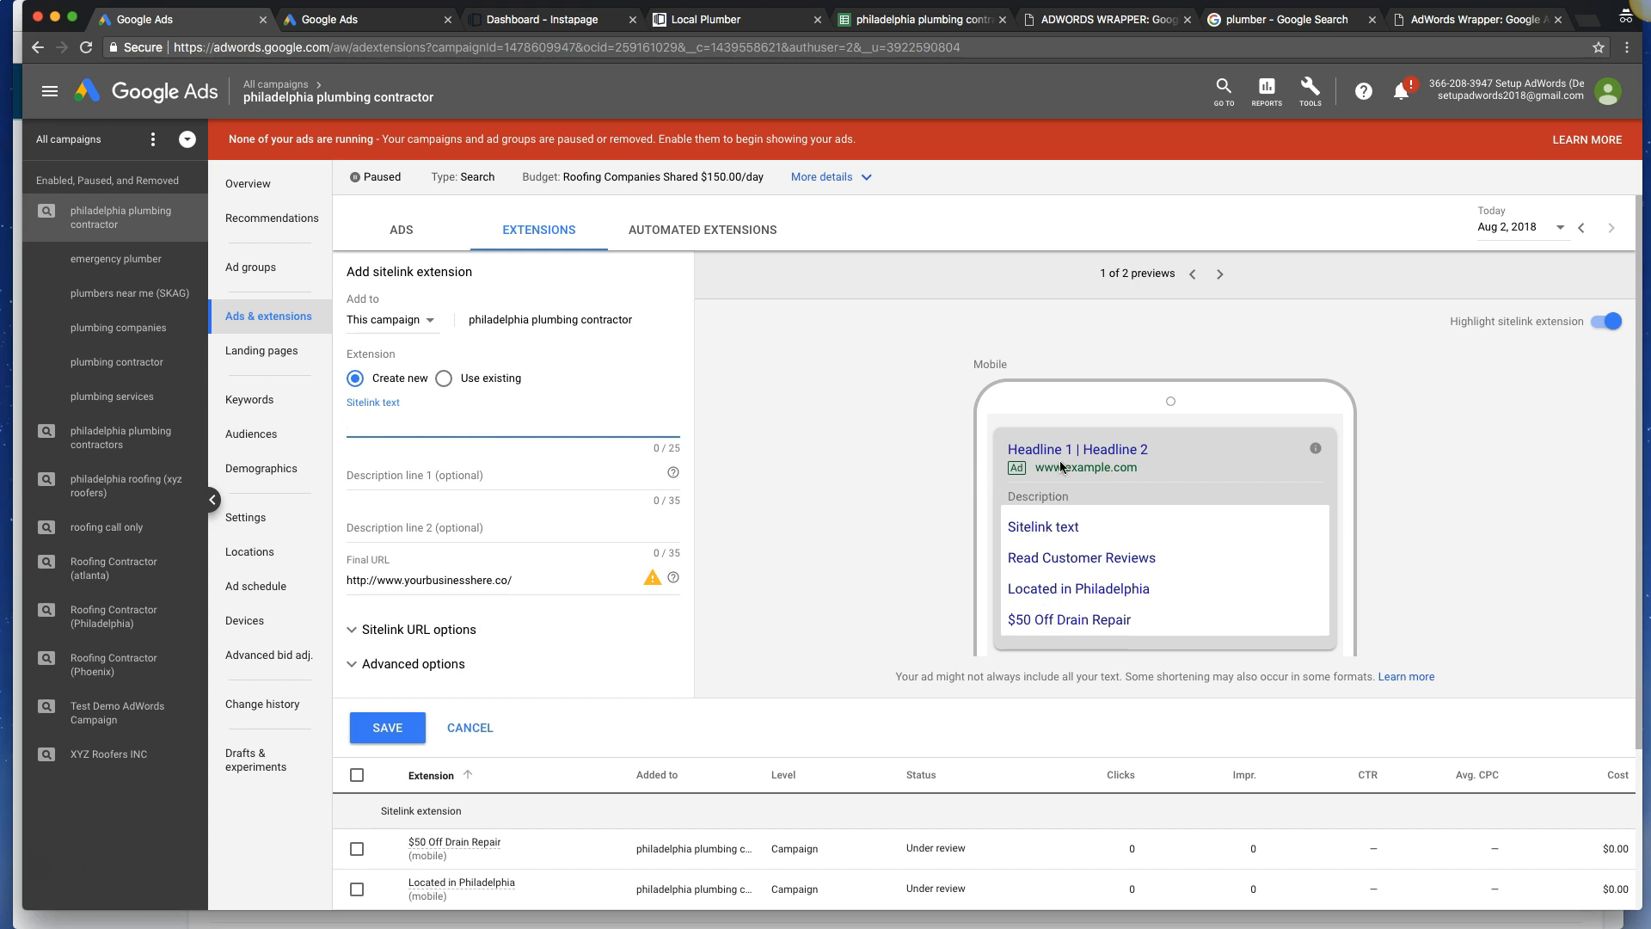
pyautogui.click(1219, 273)
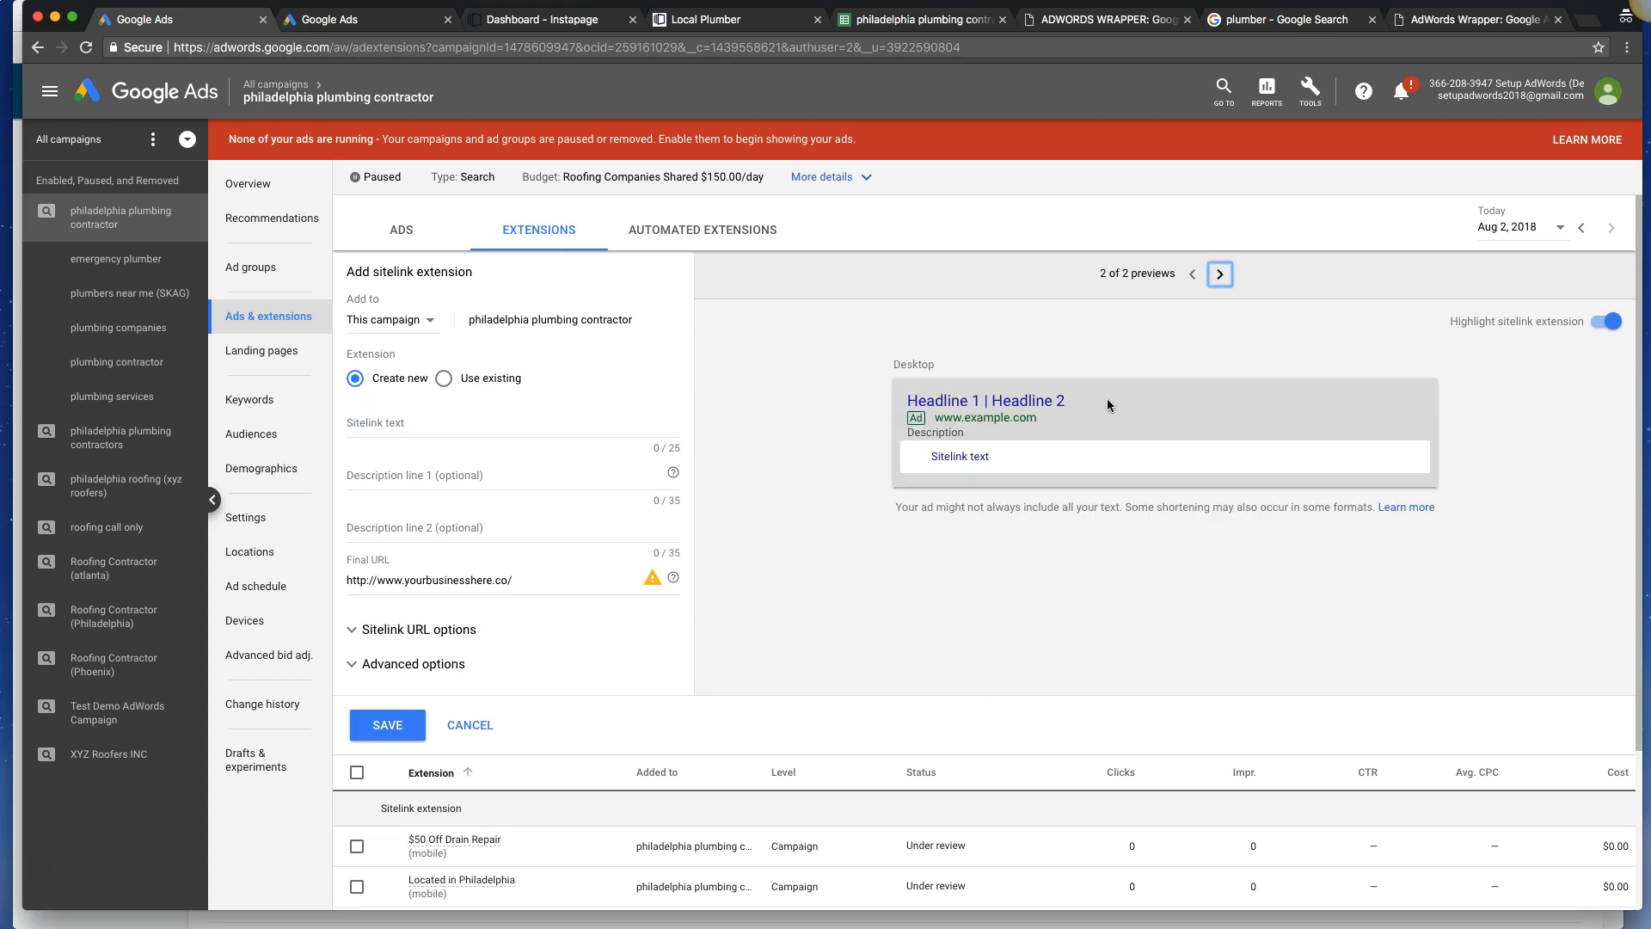
pyautogui.click(1191, 274)
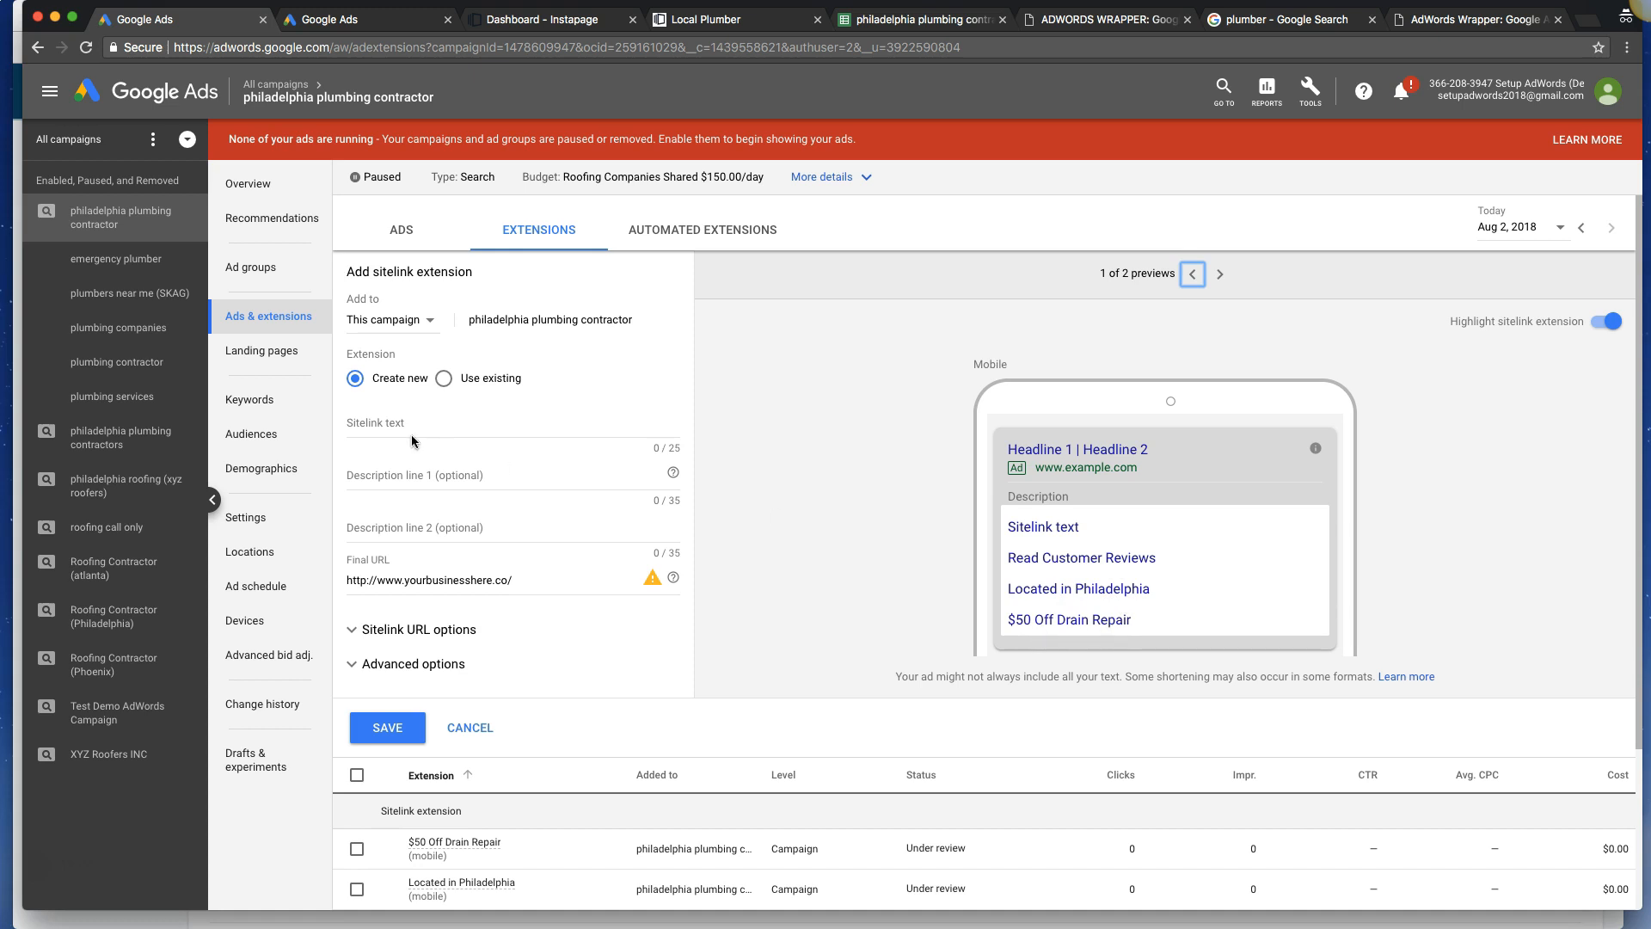
# Set the sitelink text to "Call For a Free Quote" with description lines "Get a quote over" and "the phone today", and view the desktop preview.
pyautogui.click(384, 422)
pyautogui.write('Call For a Free Quote')
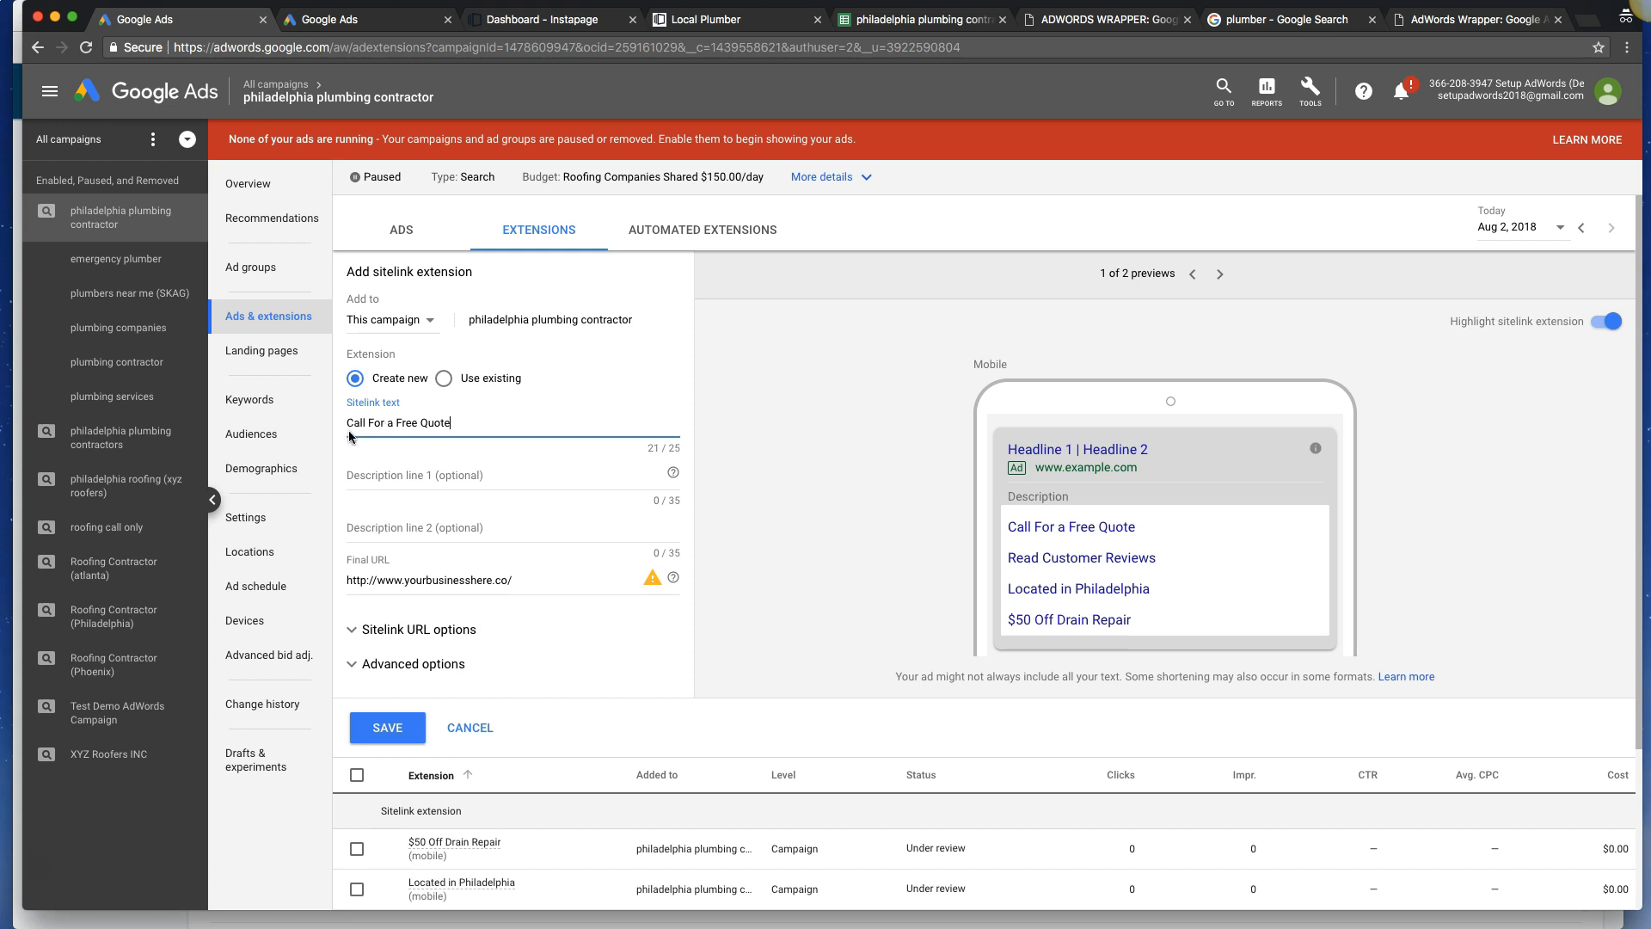
pyautogui.click(418, 470)
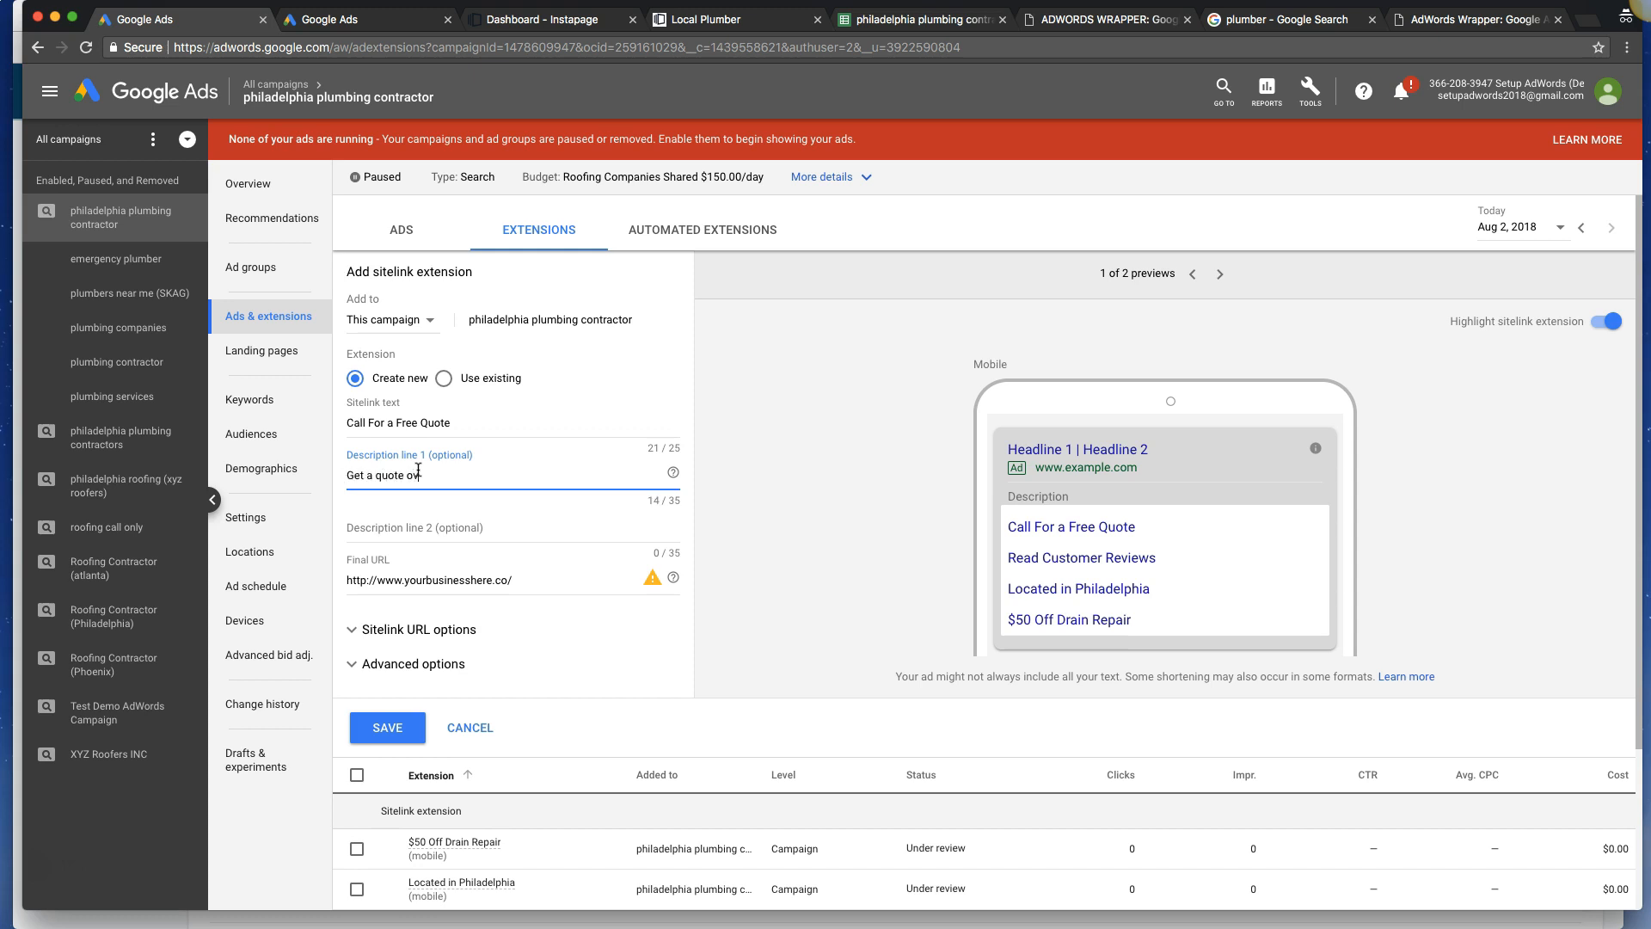
pyautogui.click(403, 532)
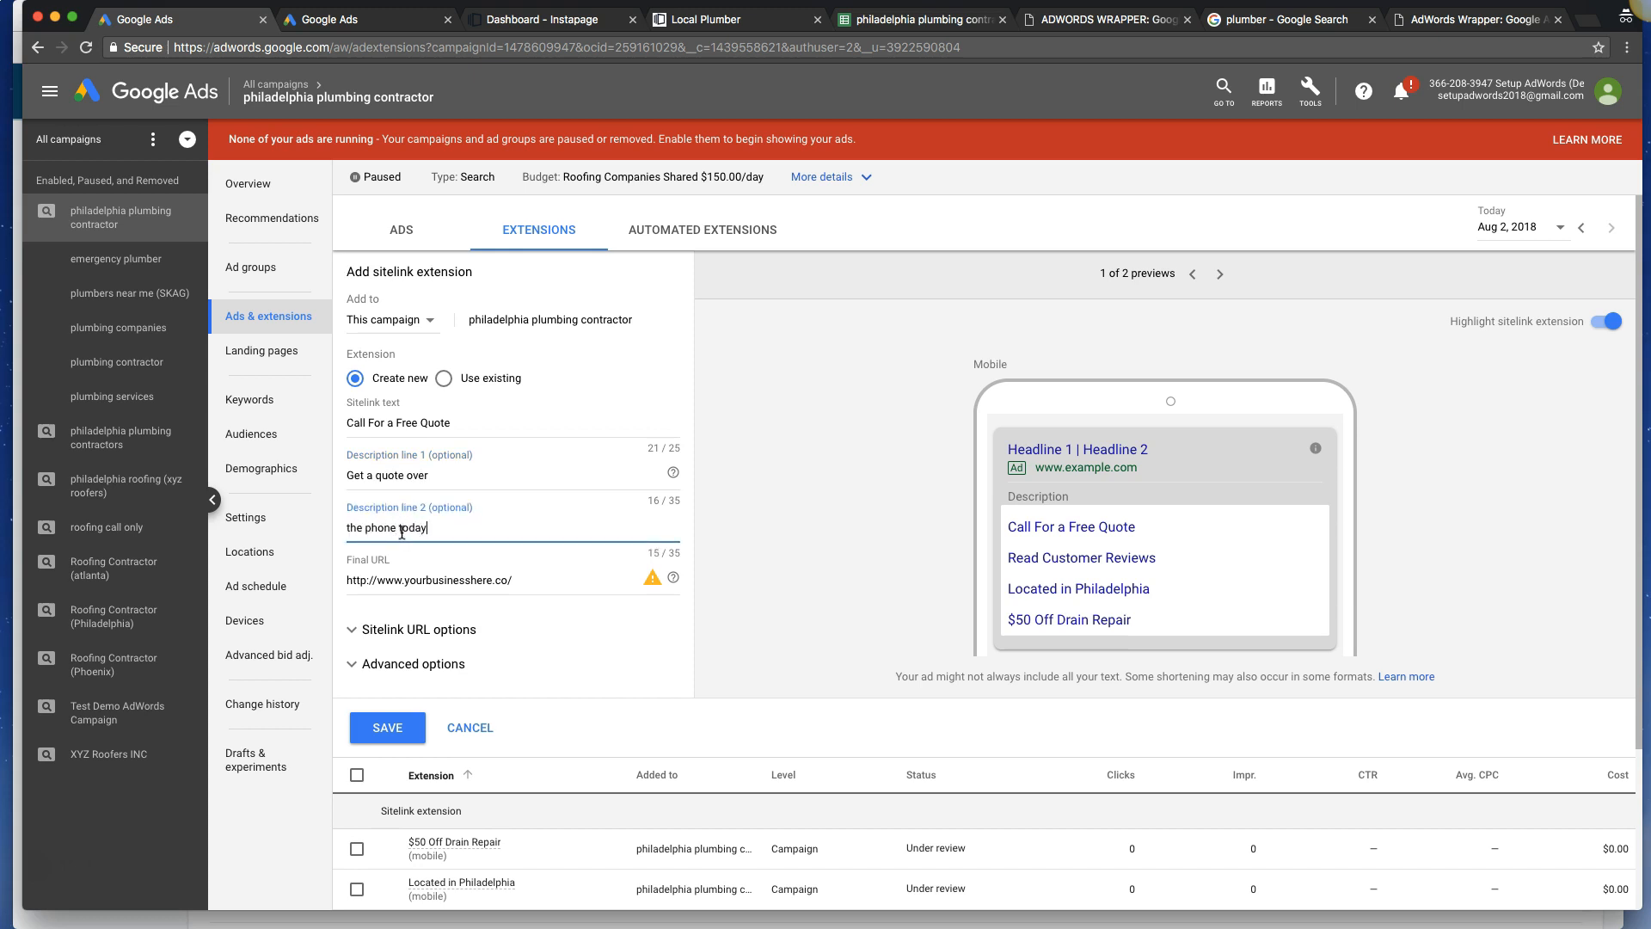
pyautogui.click(1216, 276)
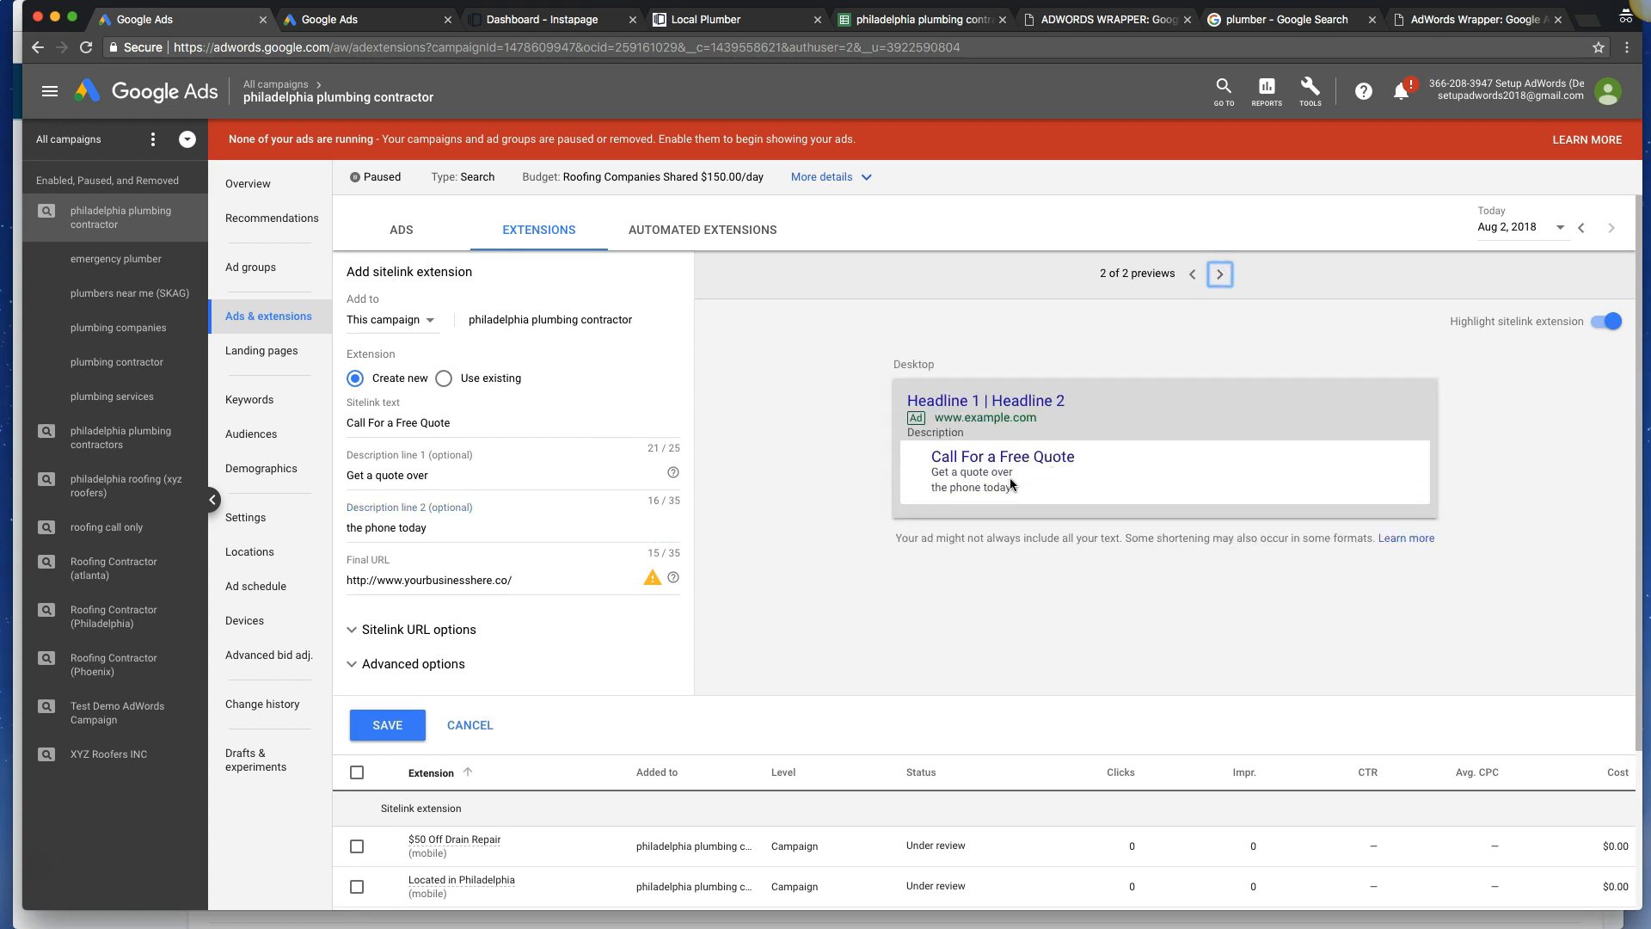
# Return to the mobile preview and clear both description lines of the "Call For a Free Quote" sitelink.
pyautogui.click(1192, 273)
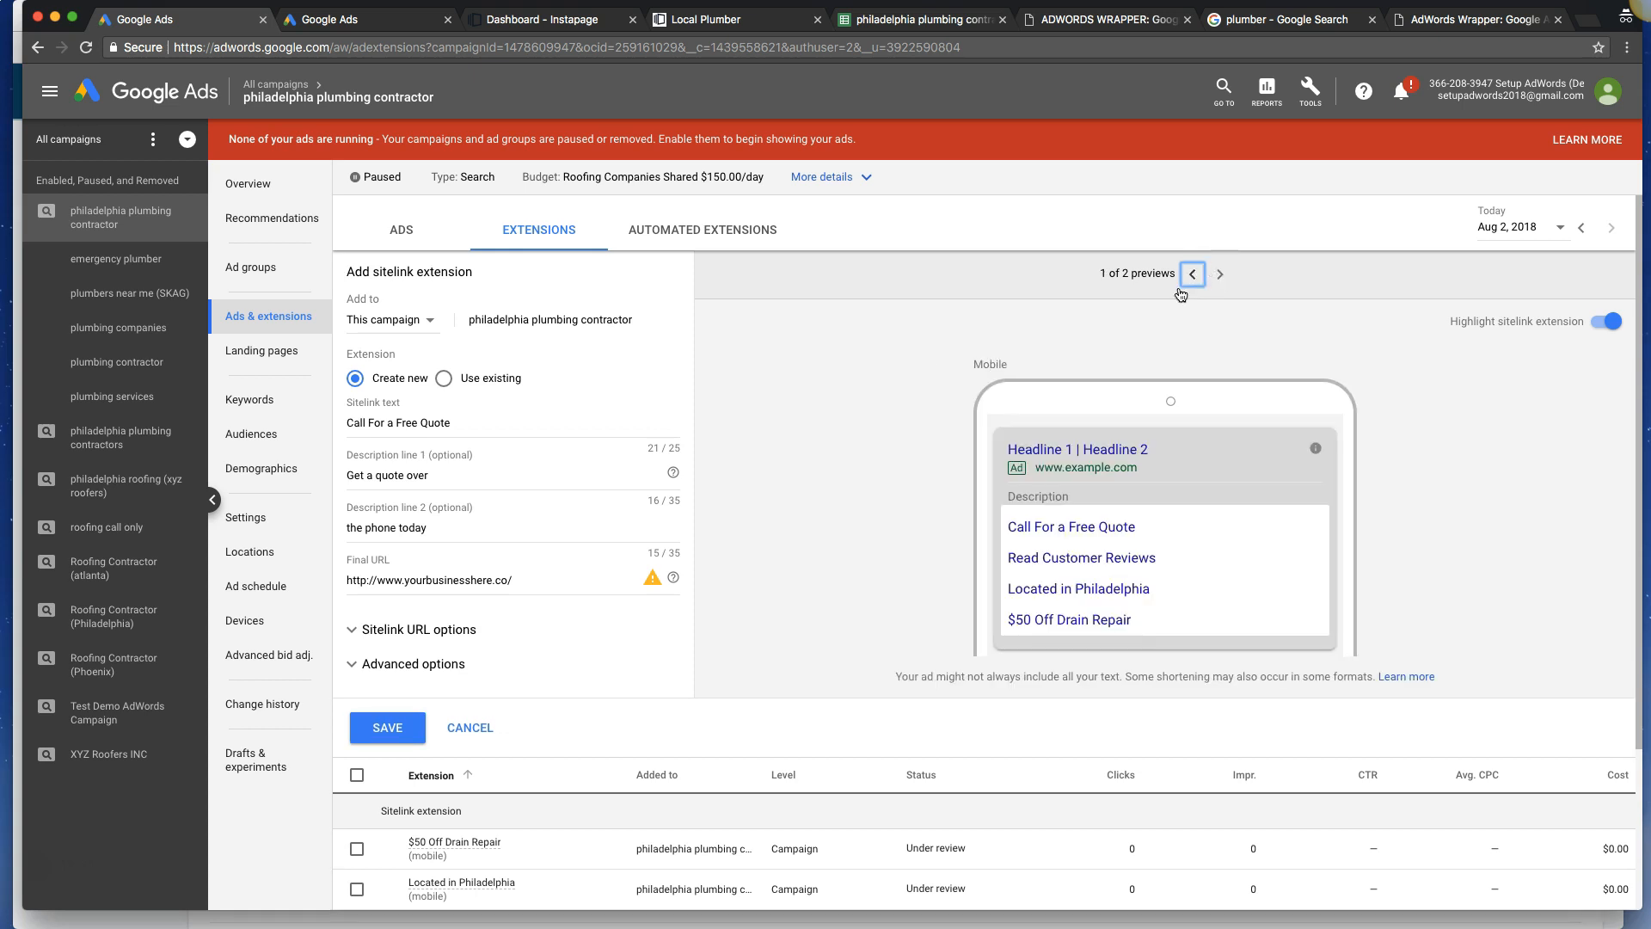
pyautogui.moveTo(469, 475); pyautogui.dragTo(243, 483)
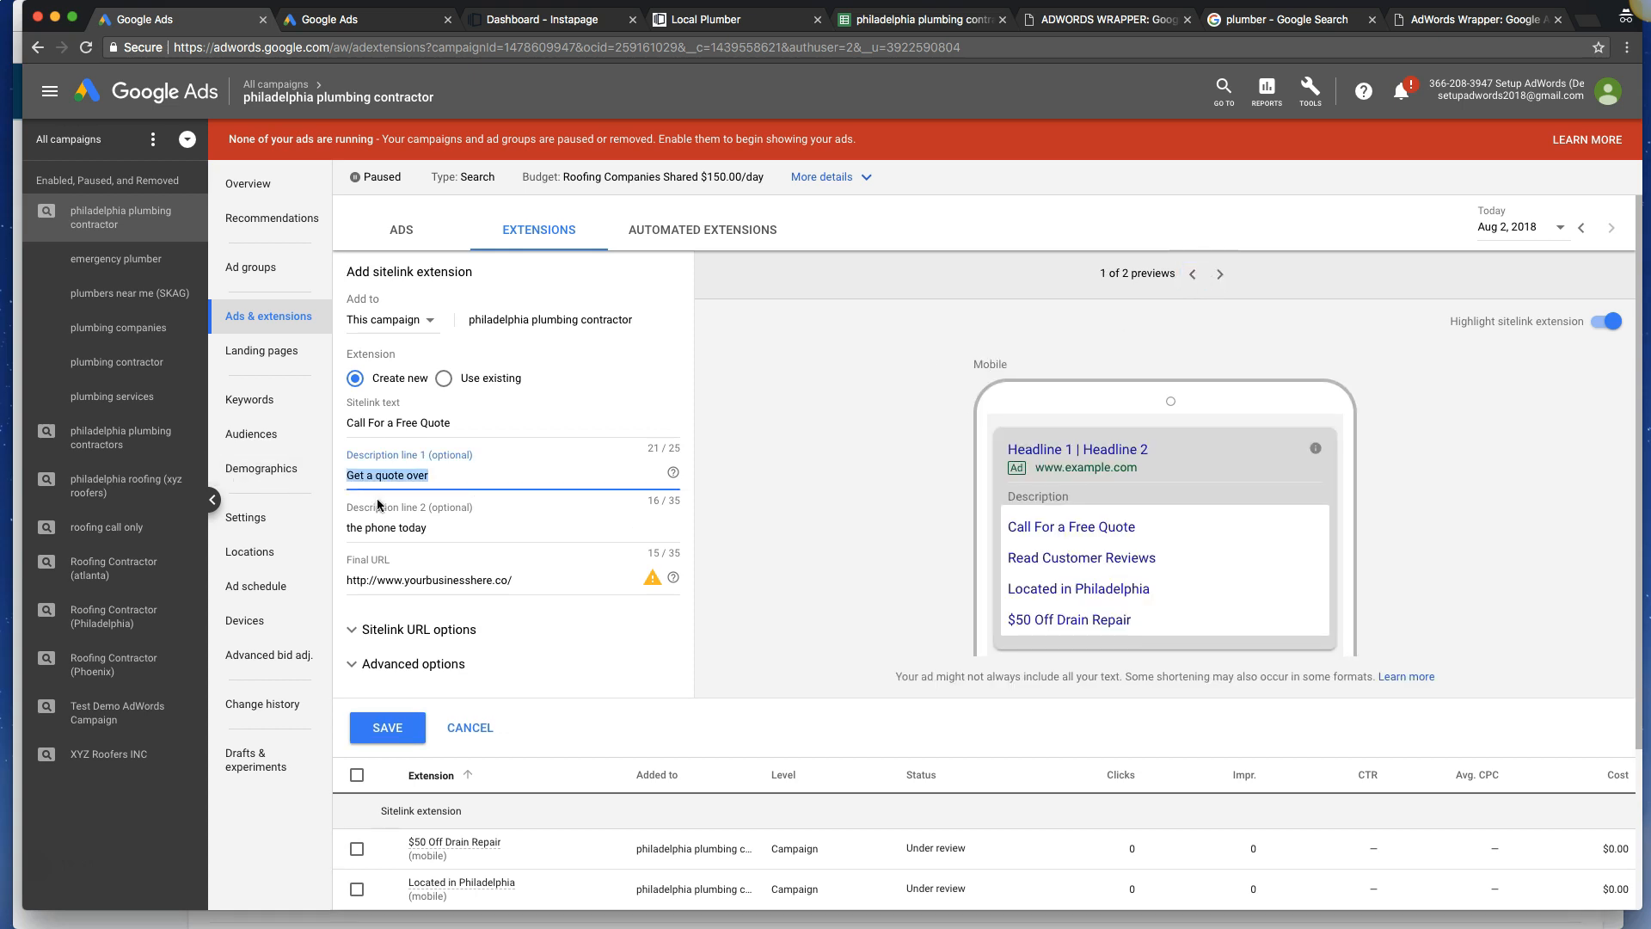
pyautogui.press('BackSpace')
pyautogui.moveTo(447, 526); pyautogui.dragTo(277, 533)
pyautogui.press('BackSpace')
# Set the sitelink's device preference to Mobile and save the extension.
pyautogui.click(372, 664)
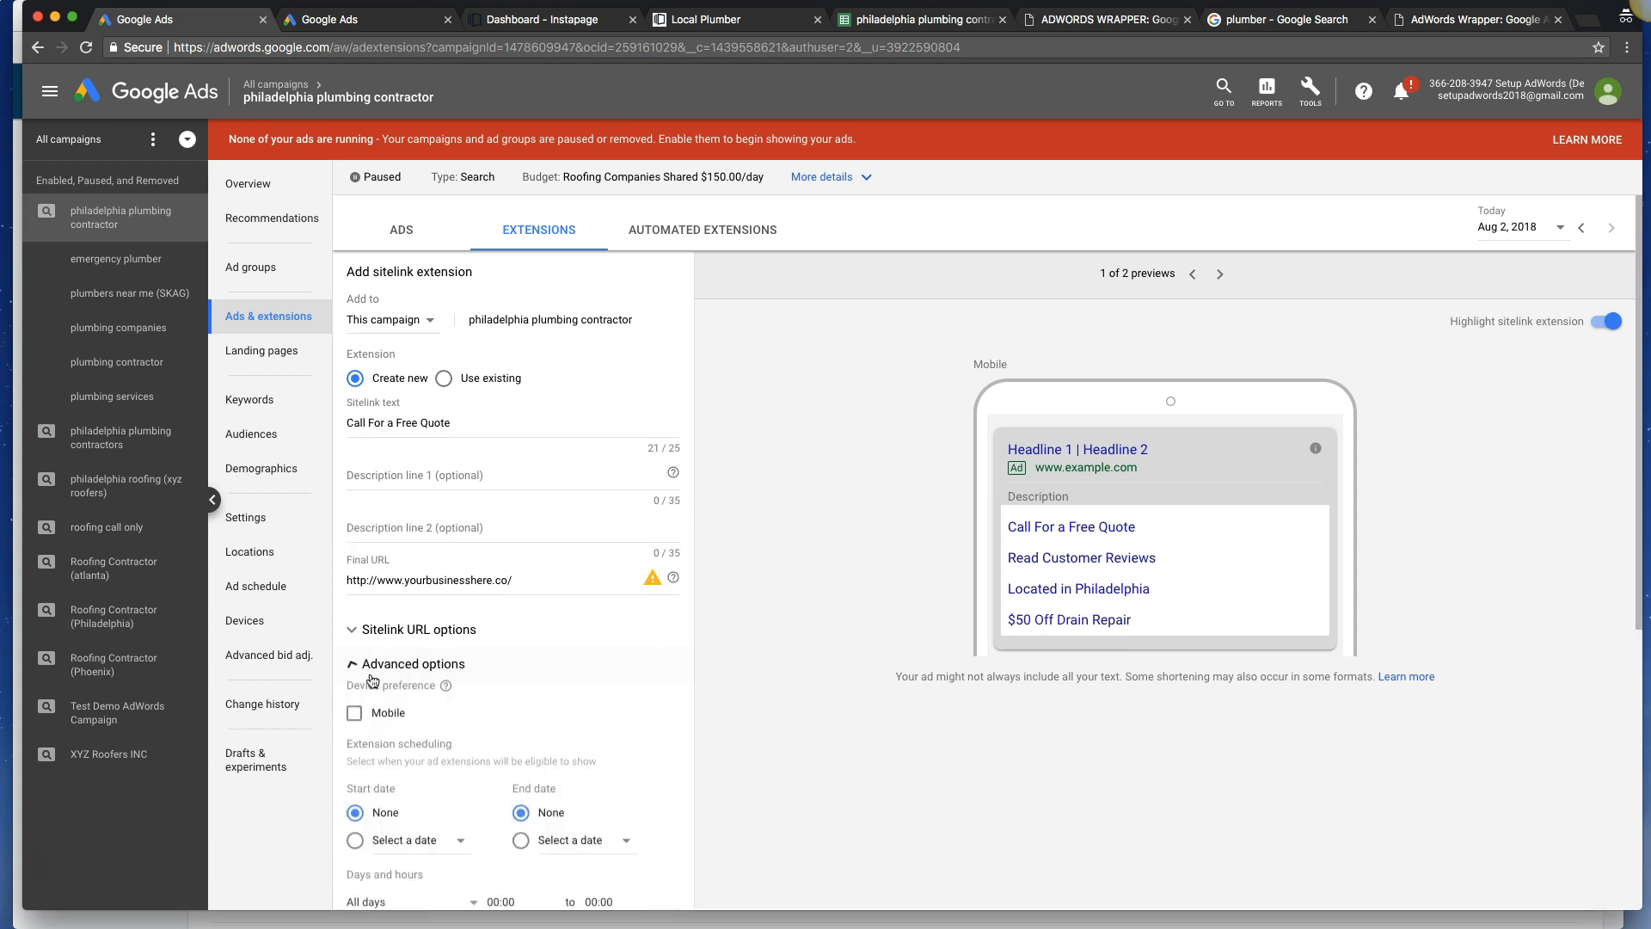
pyautogui.scroll(-2, 548, 597)
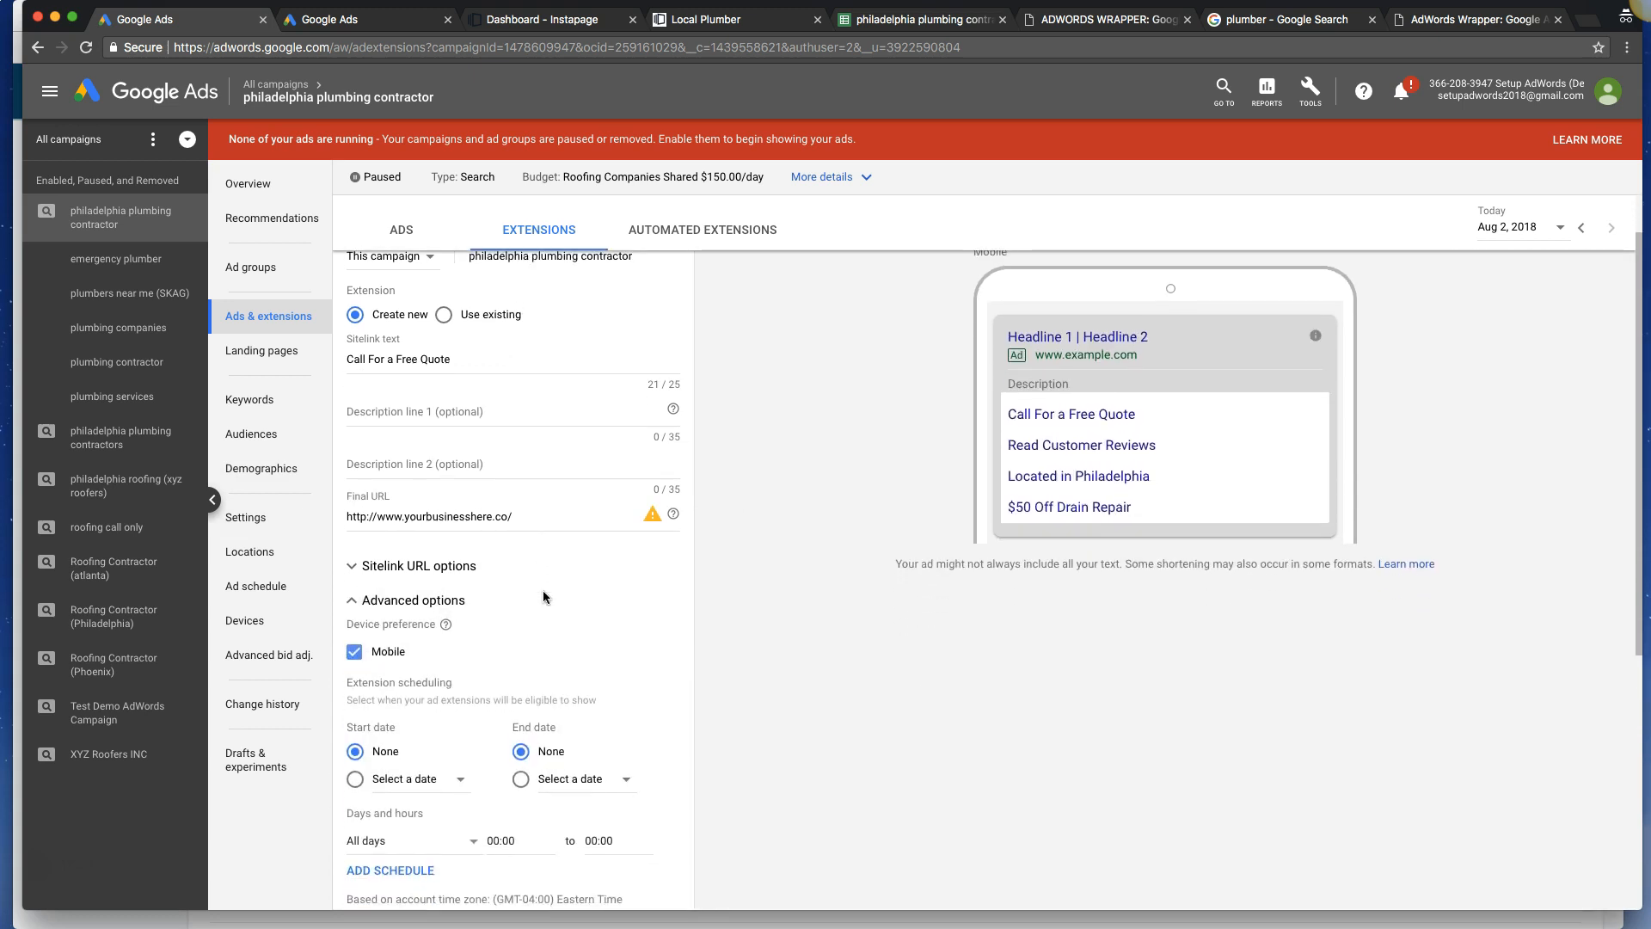
pyautogui.scroll(-6, 670, 538)
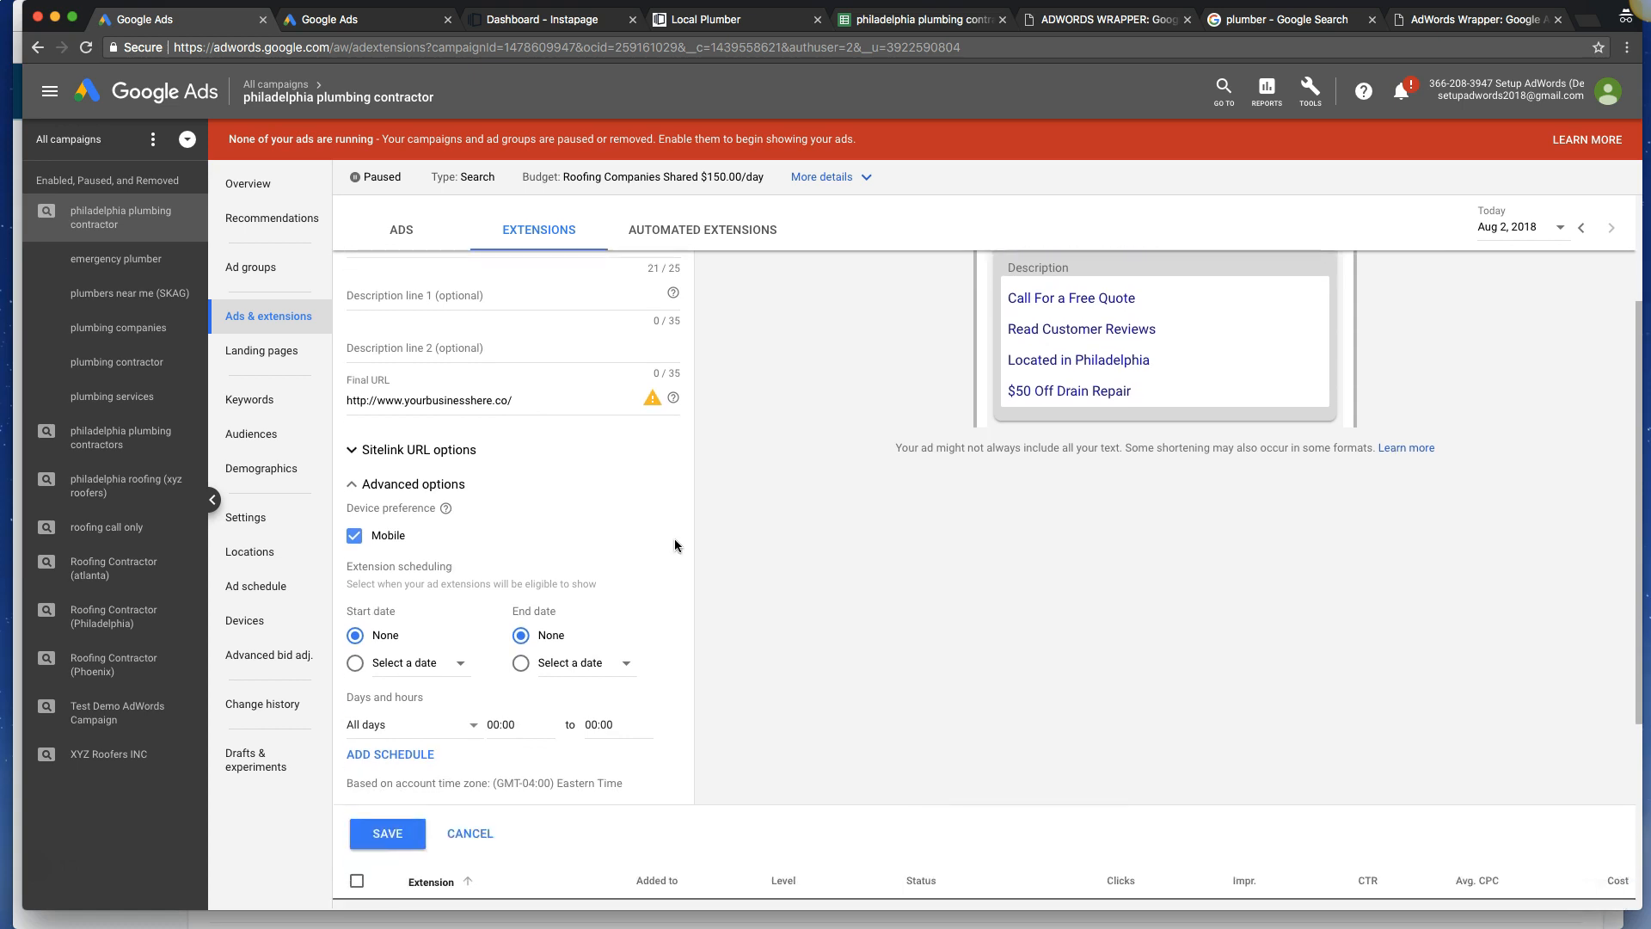
pyautogui.click(389, 747)
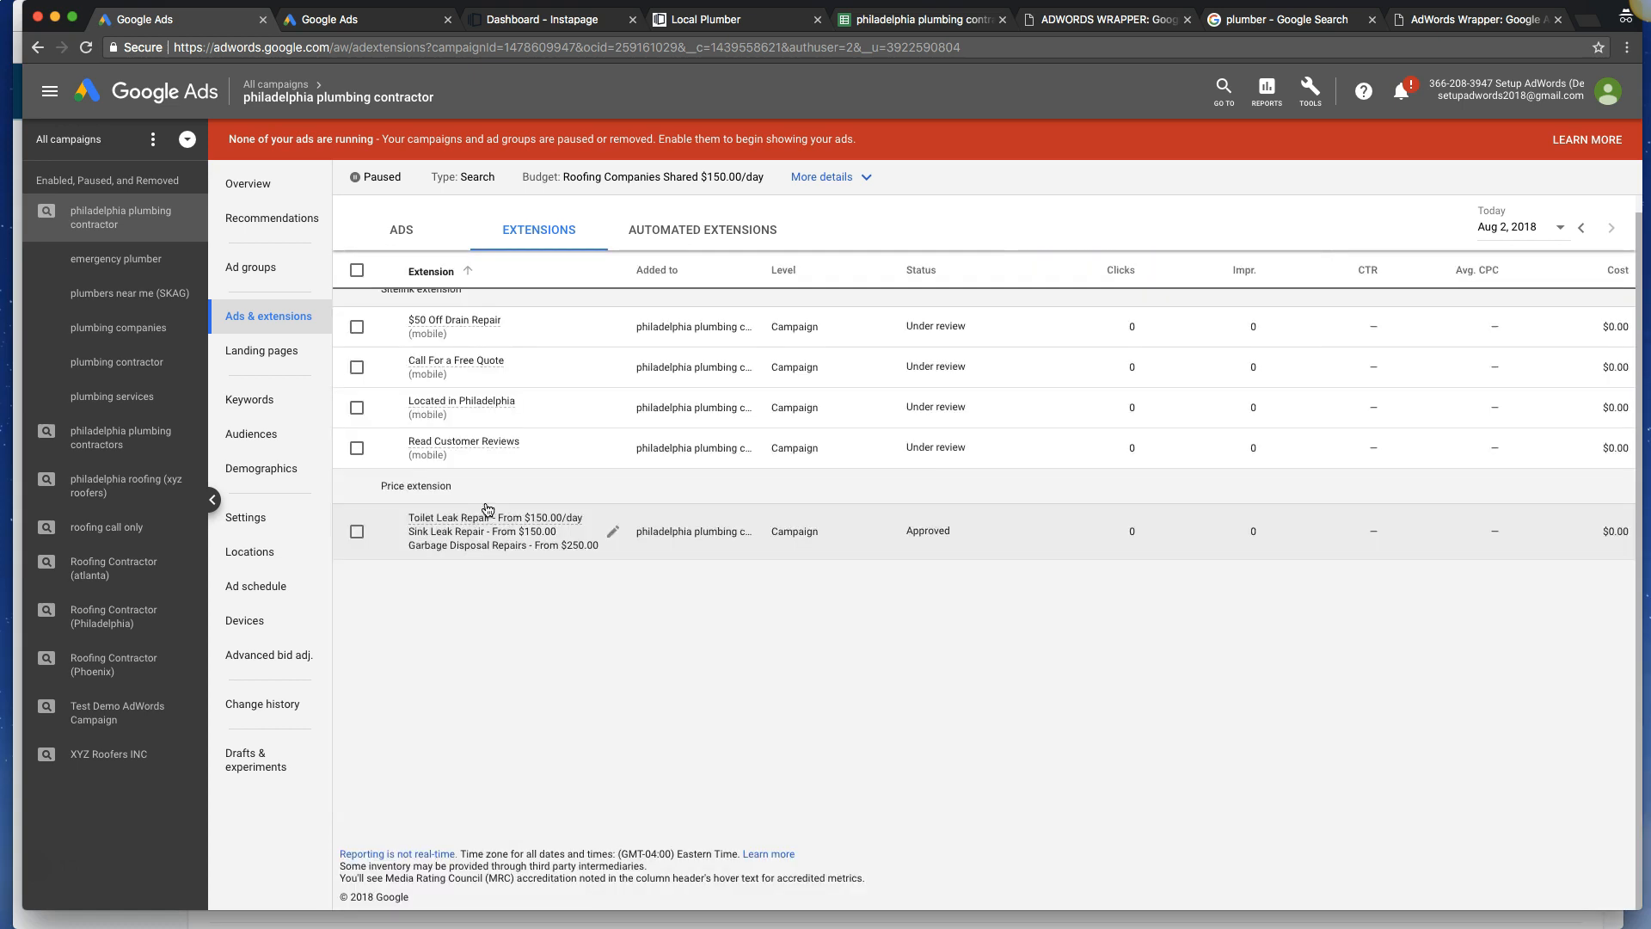
# Start a callout extension and add it to This campaign.
pyautogui.scroll(1, 455, 465)
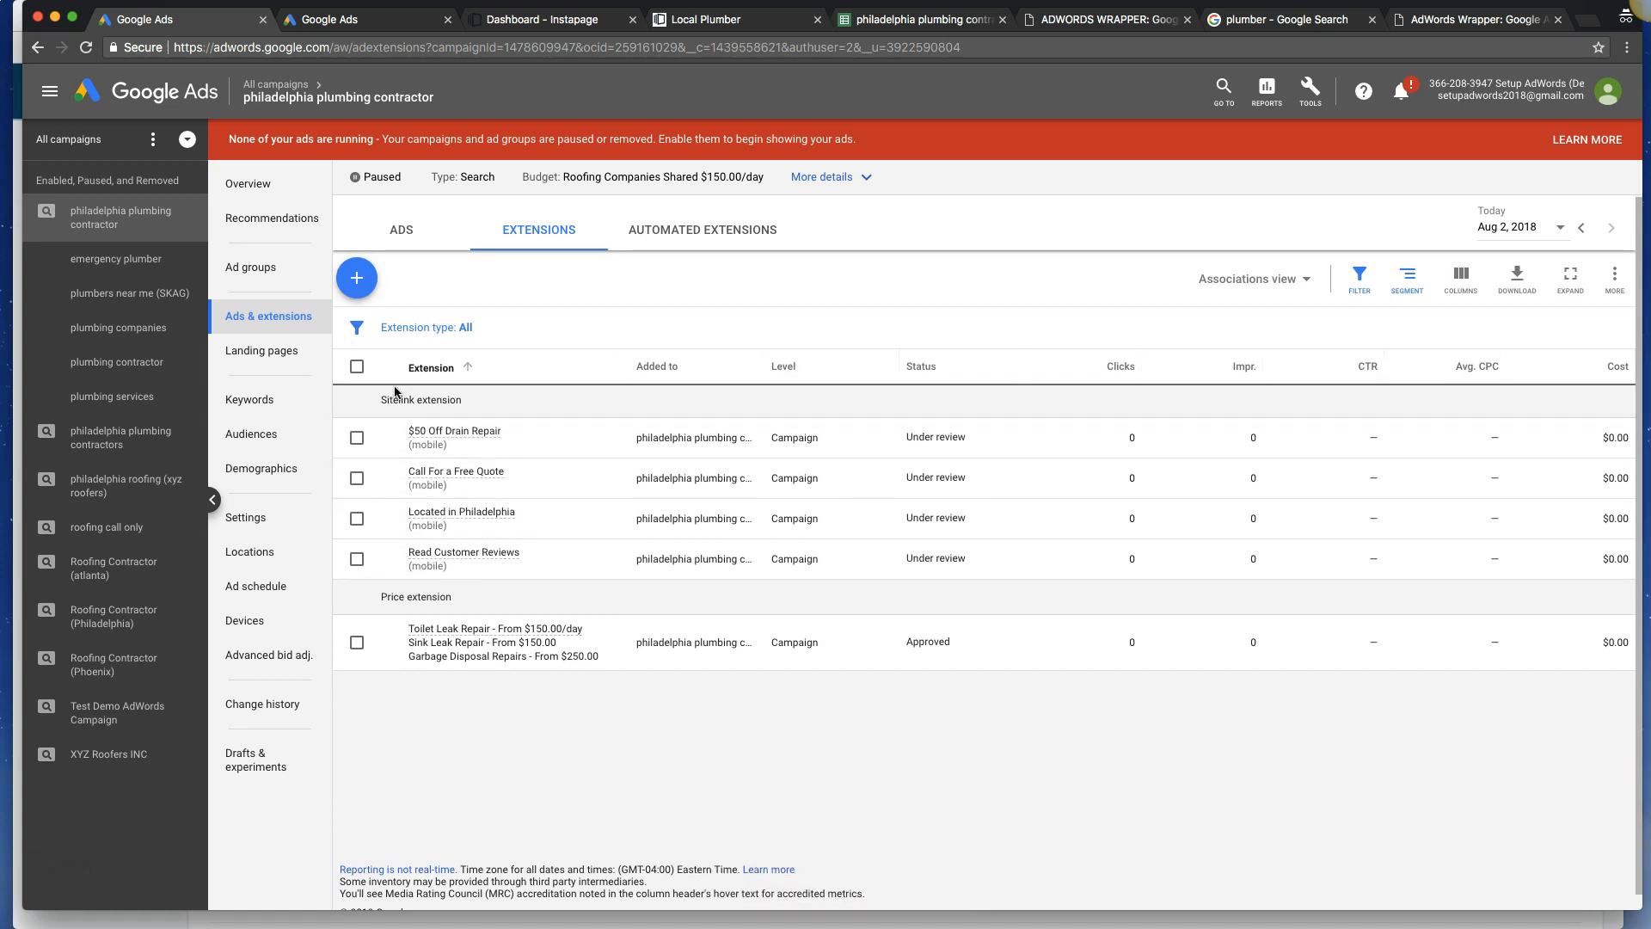
pyautogui.click(368, 292)
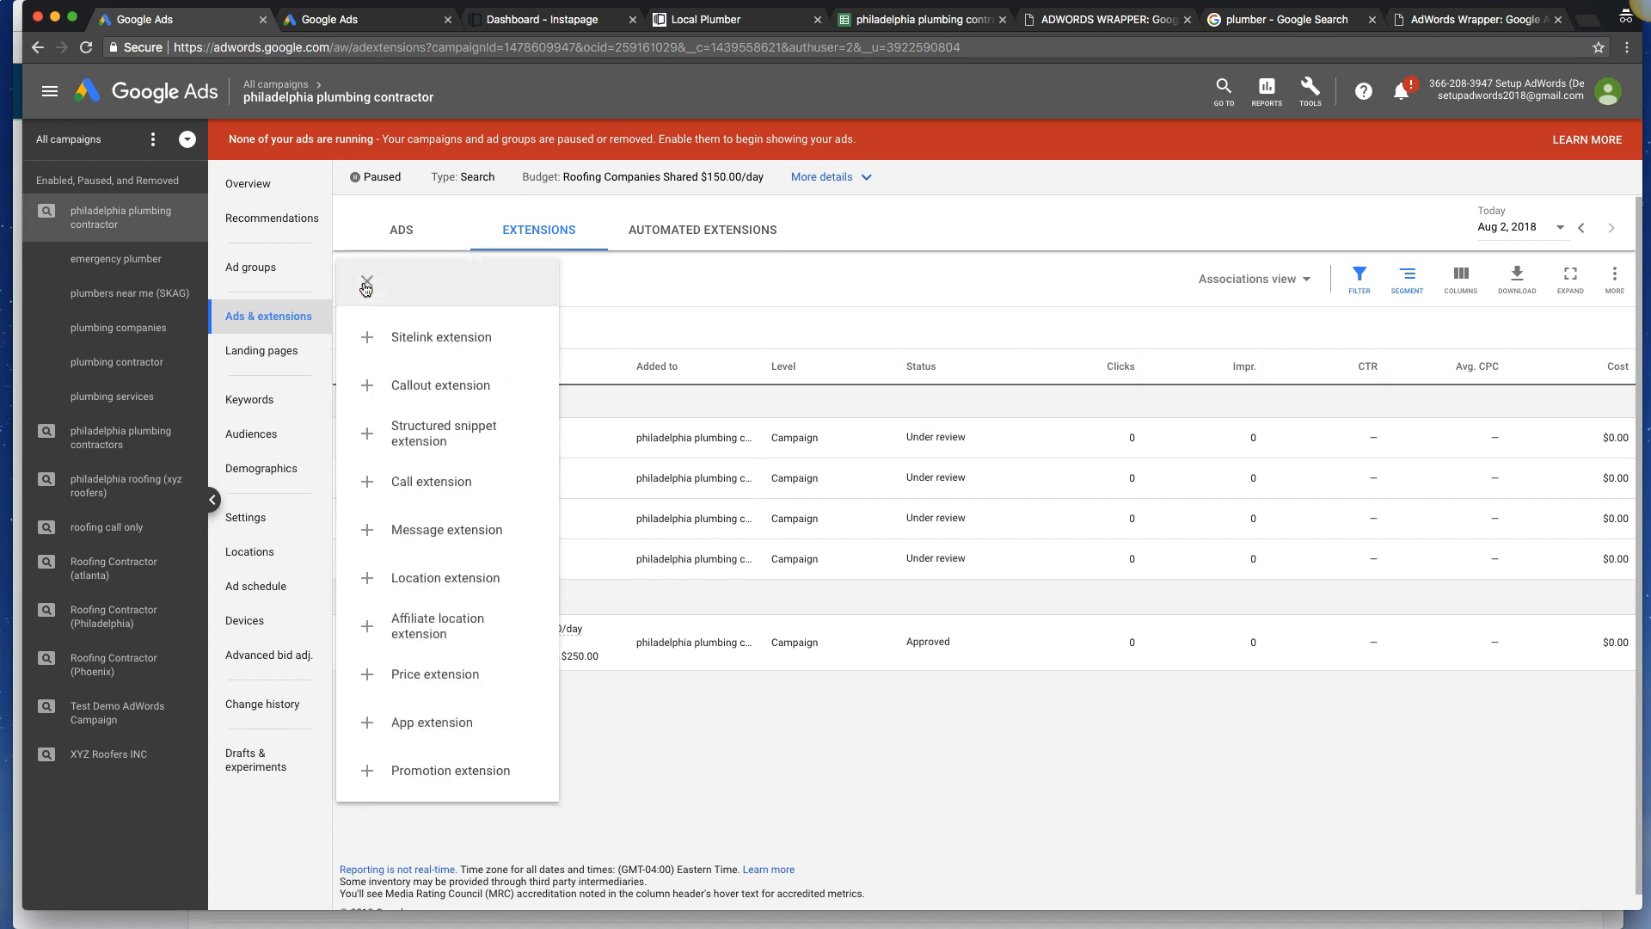
pyautogui.click(436, 397)
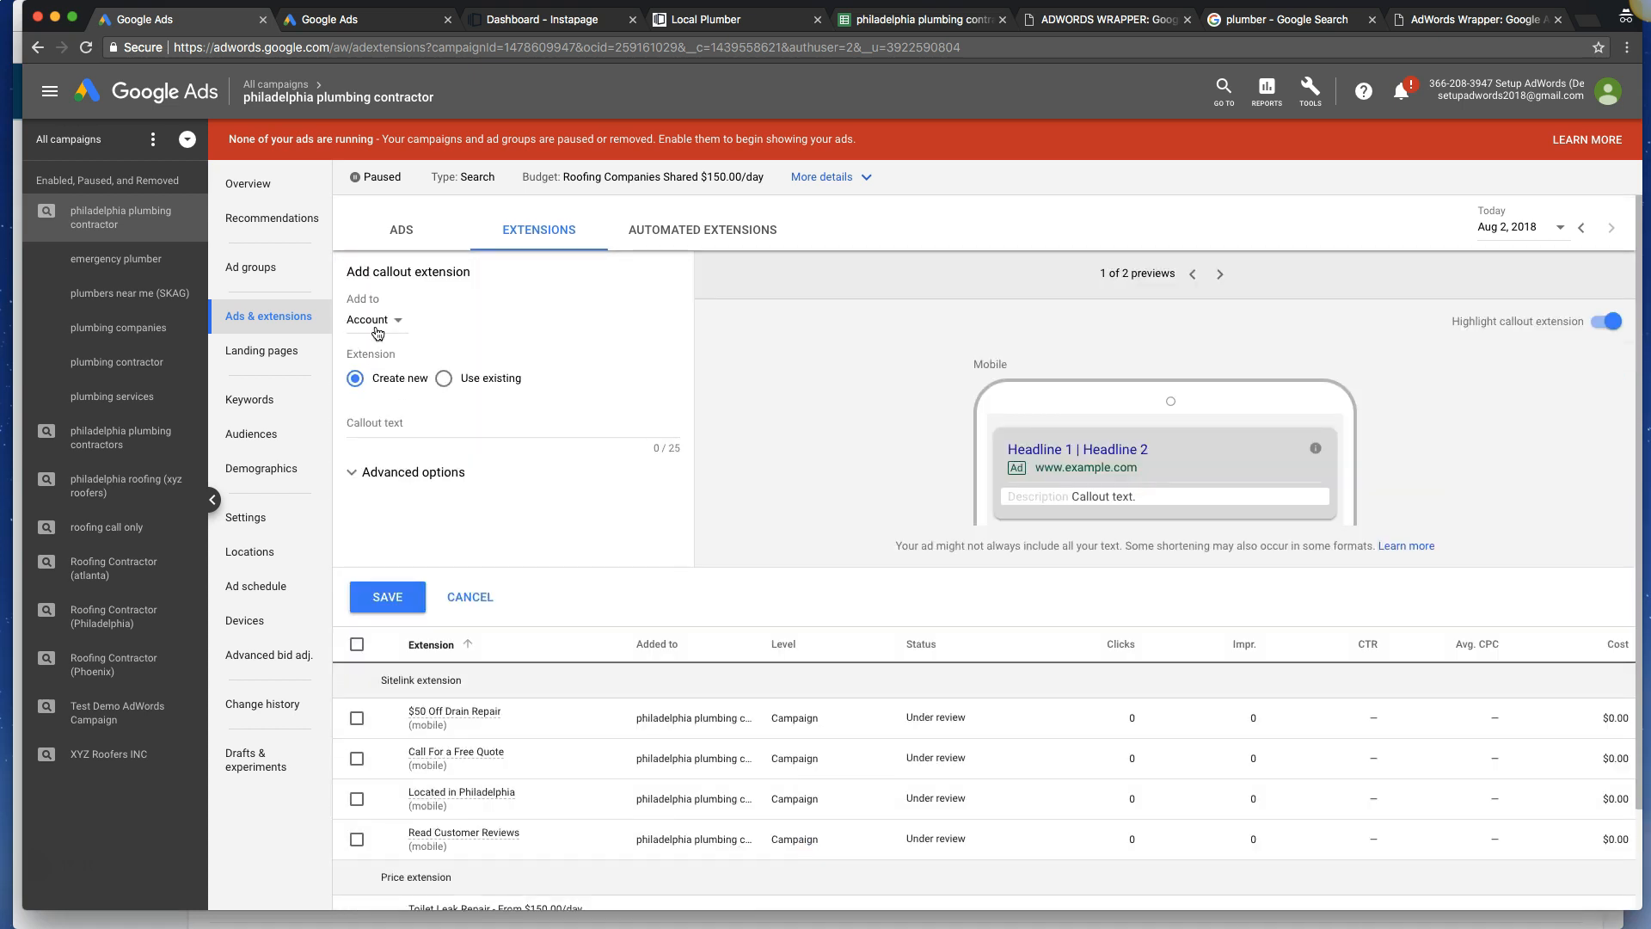
pyautogui.click(379, 319)
pyautogui.click(381, 368)
# Set the callout text to "25 Years Experience" with a Mobile device preference and save it.
pyautogui.click(409, 424)
pyautogui.write('25')
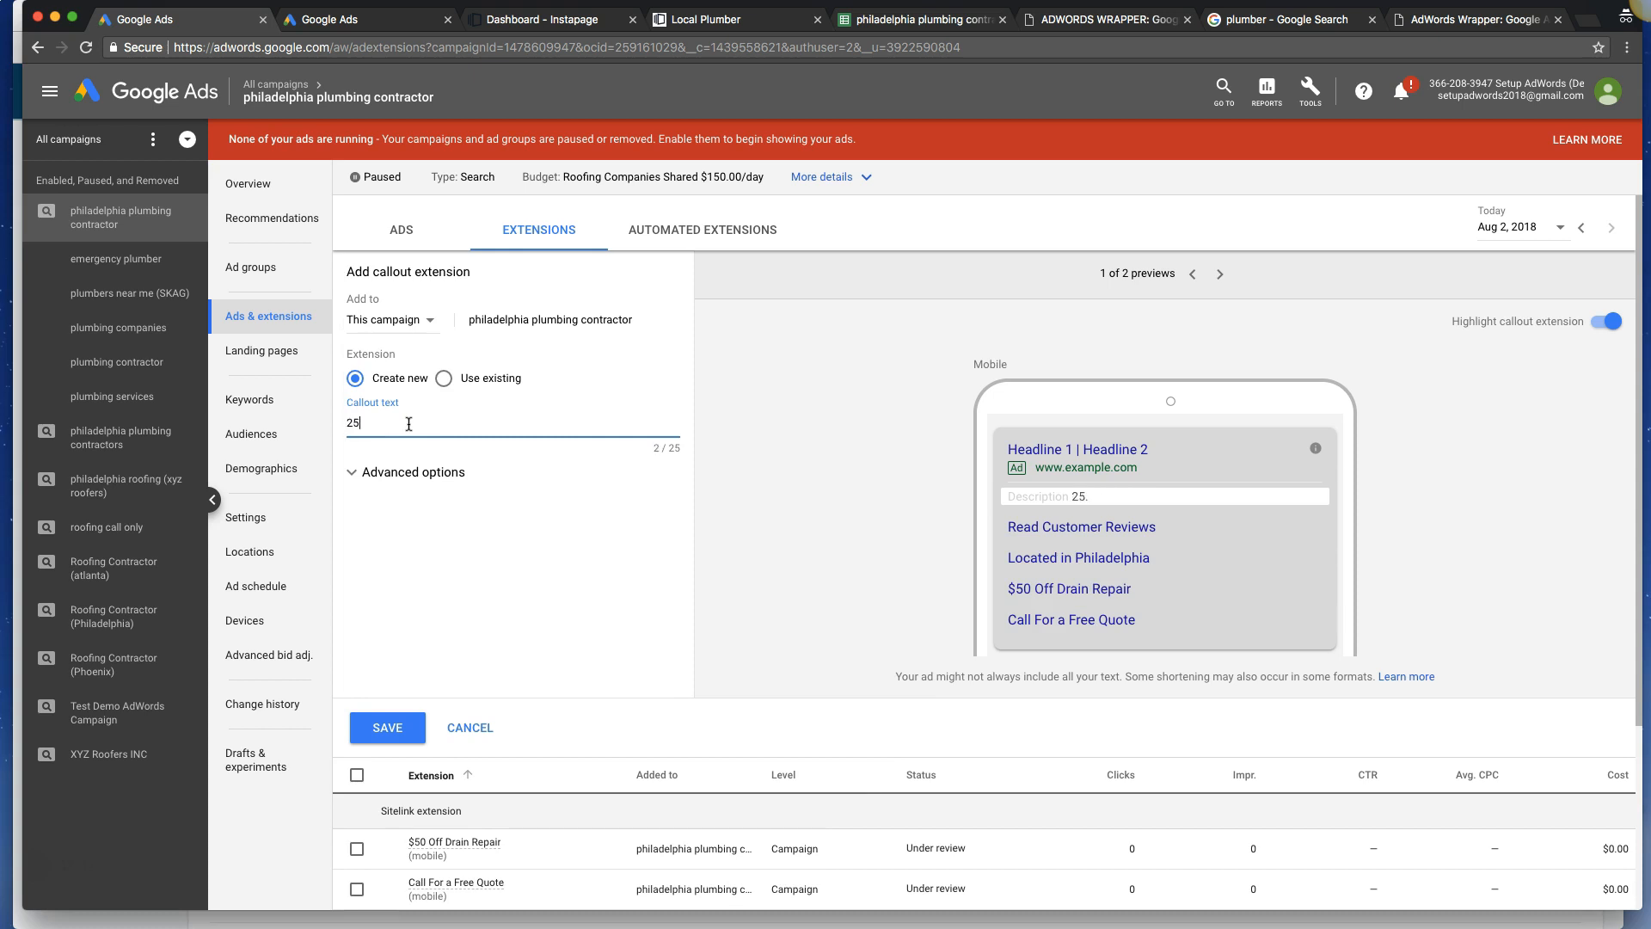
pyautogui.write(' Years Experience')
pyautogui.click(355, 471)
pyautogui.click(351, 519)
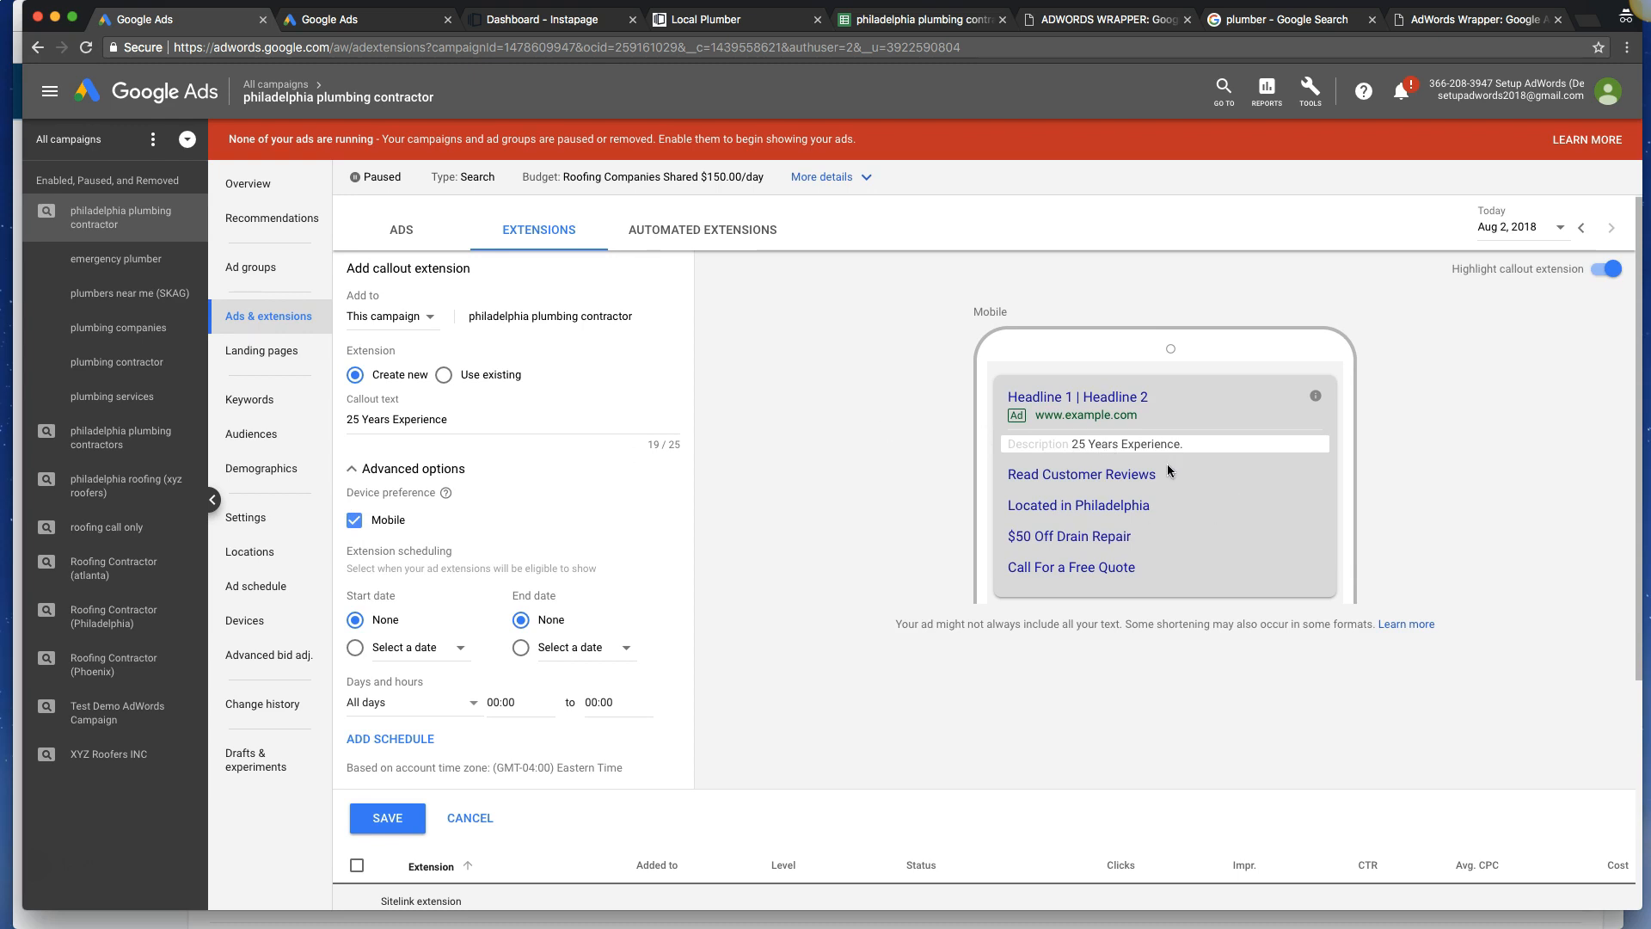
pyautogui.click(389, 822)
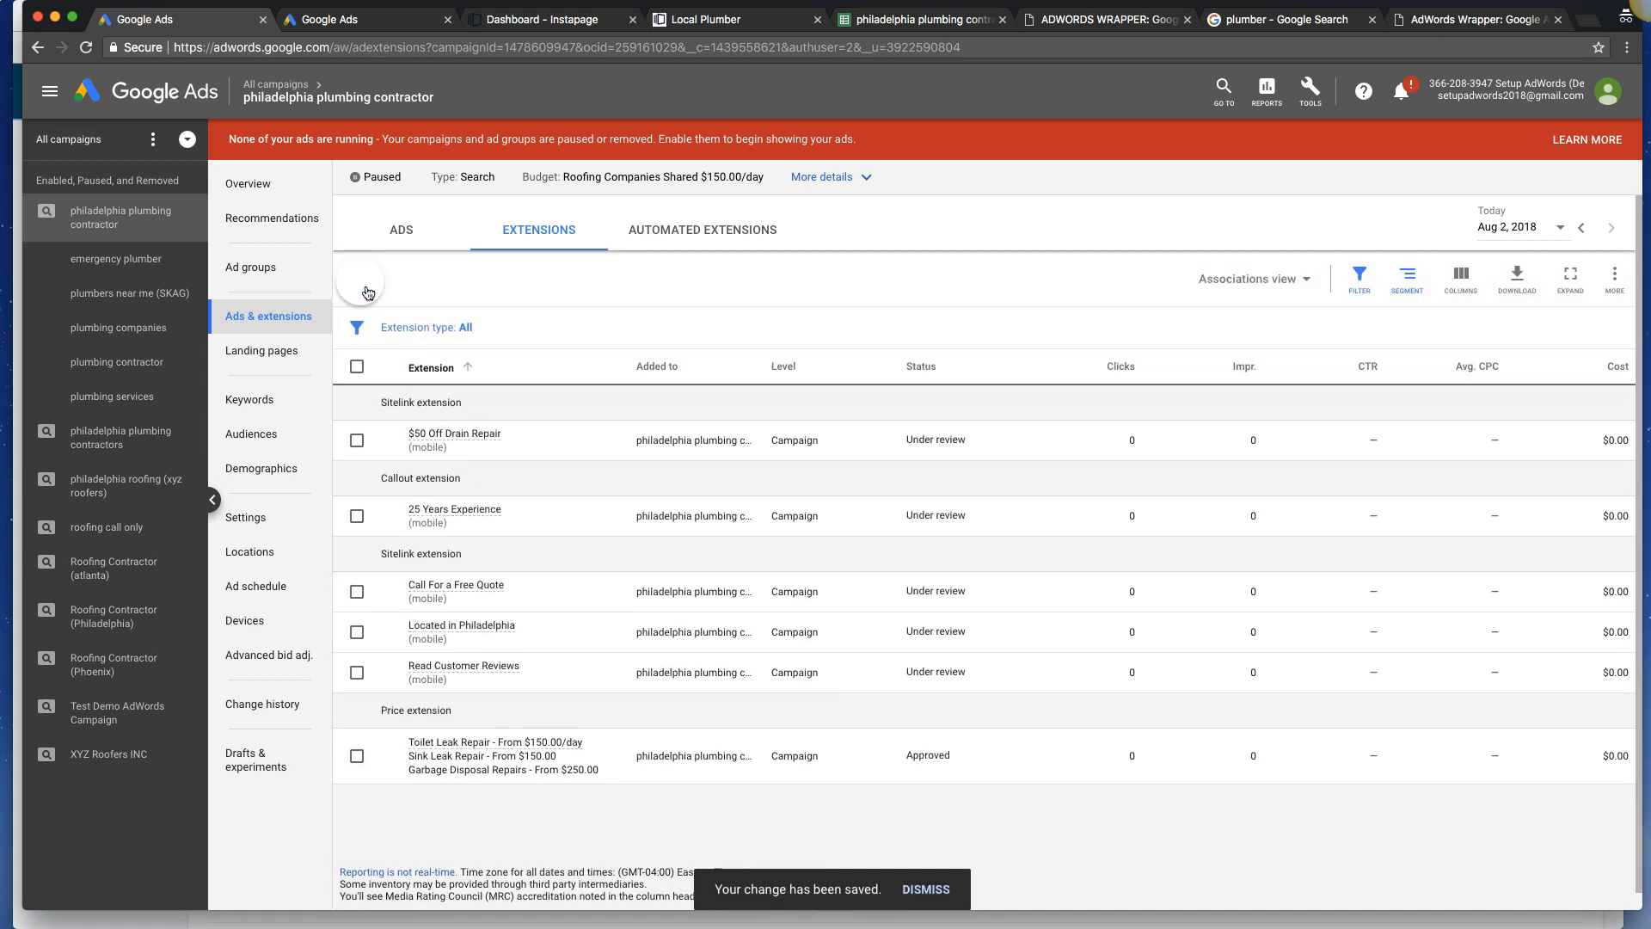
# Start a second callout extension and add it to This campaign.
pyautogui.click(356, 277)
pyautogui.click(419, 388)
pyautogui.click(371, 323)
pyautogui.click(404, 380)
# Enter "Licensed & Certified" as the callout text, set the device preference to Mobile and save the callout.
pyautogui.click(378, 426)
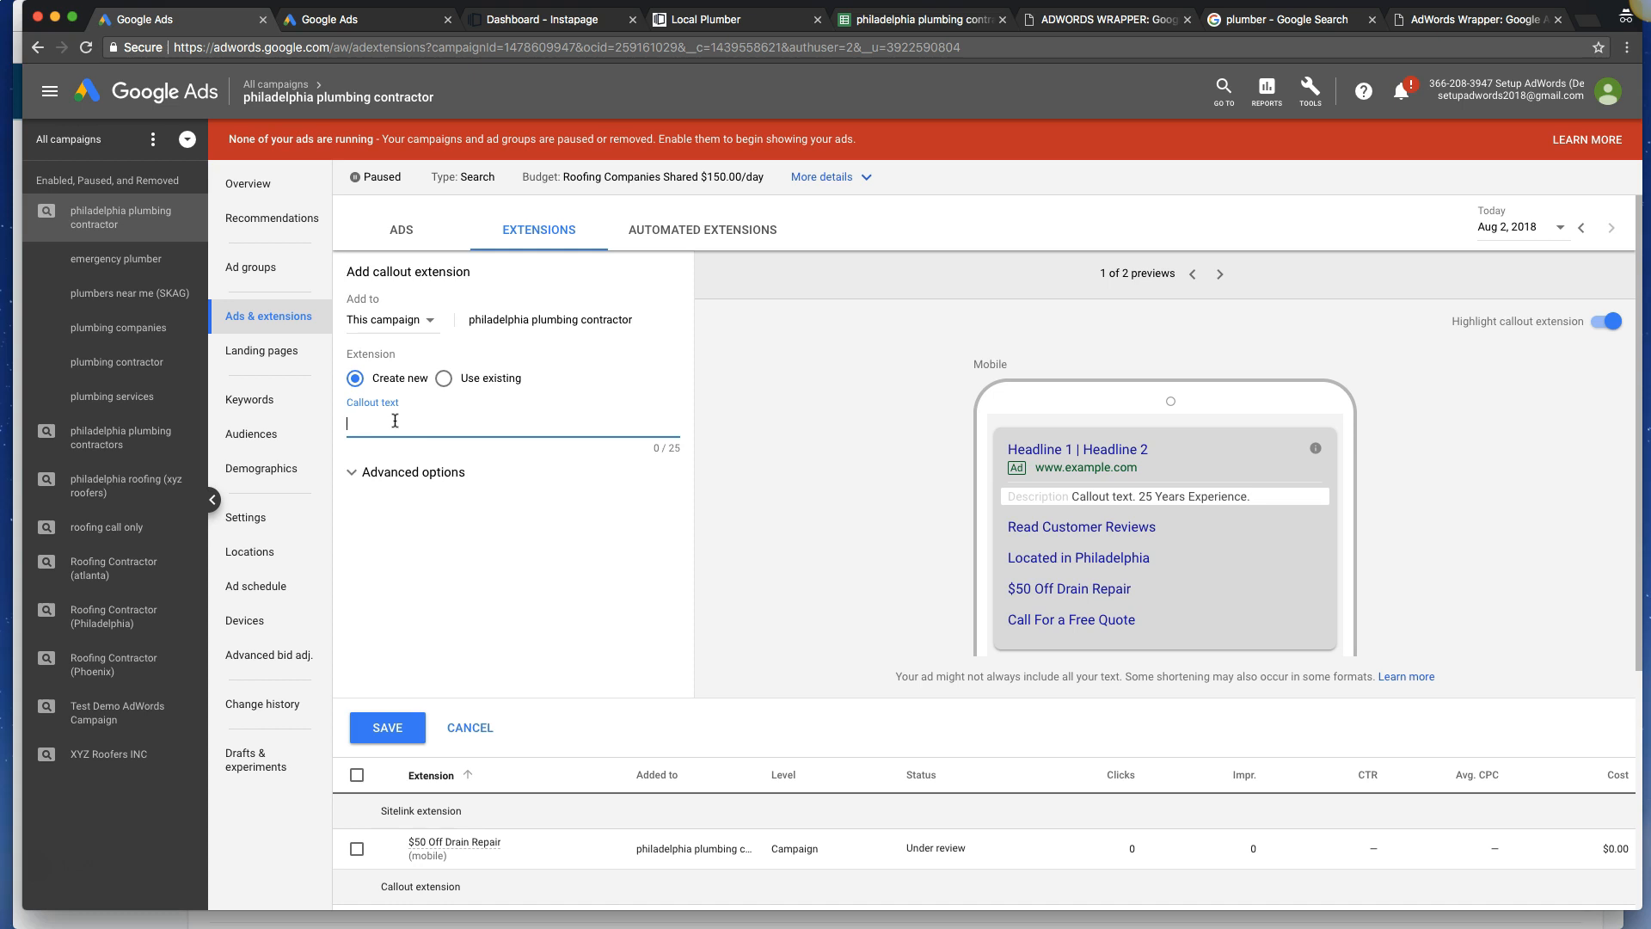
pyautogui.write('Lic')
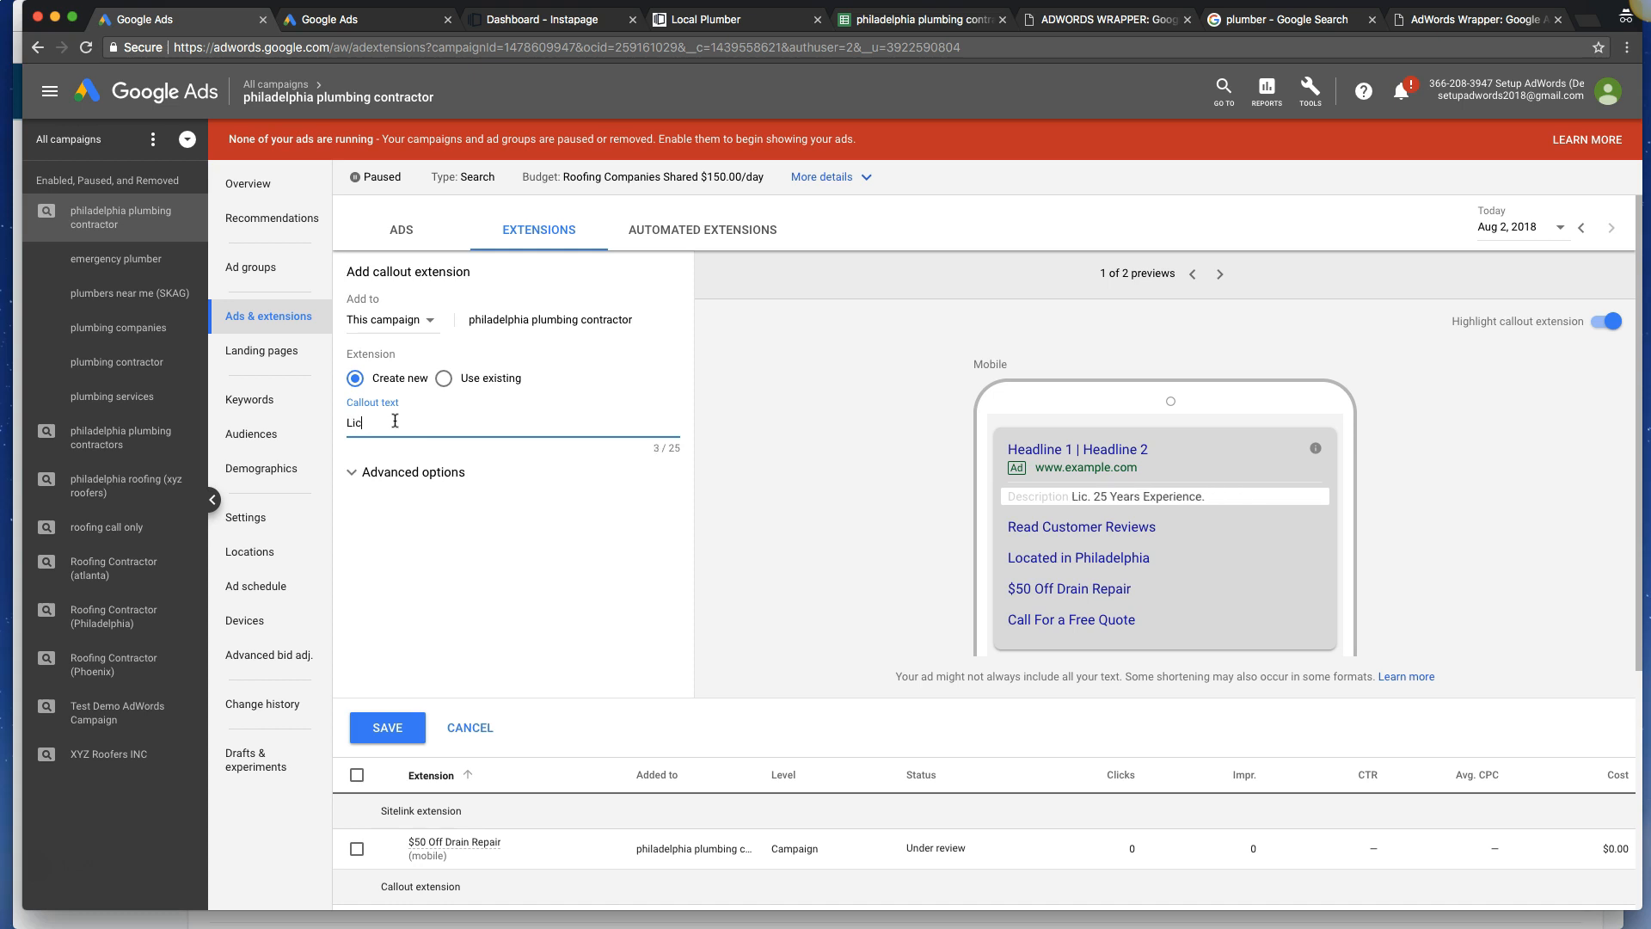
pyautogui.write('ensed & C')
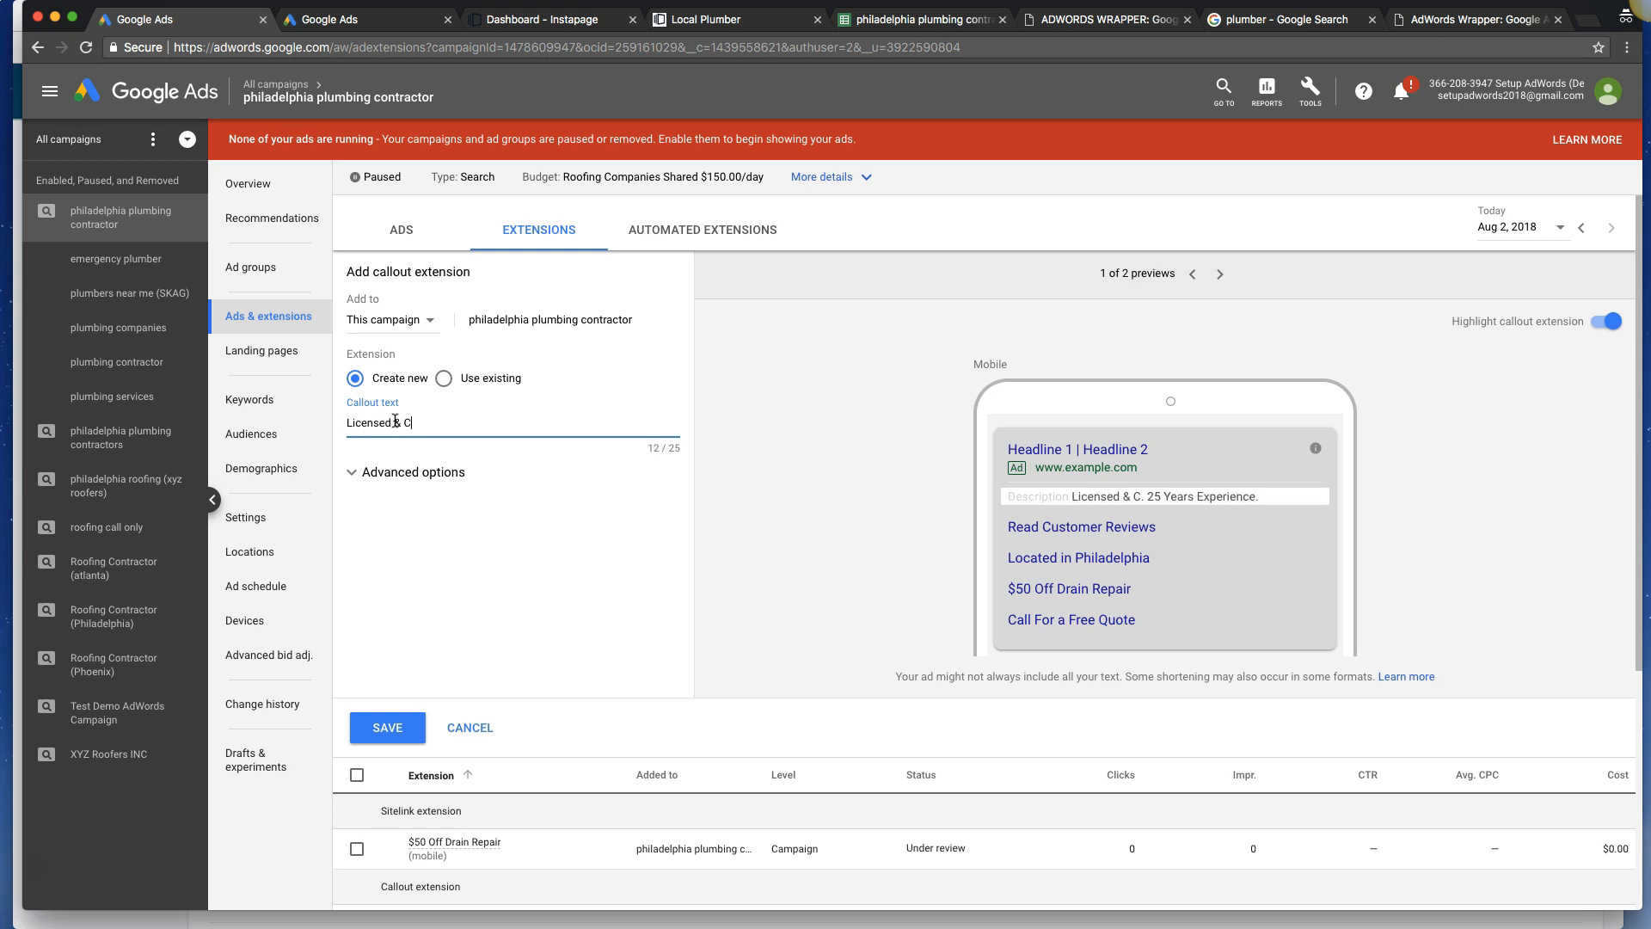
pyautogui.write('ertified')
pyautogui.click(372, 472)
pyautogui.click(362, 524)
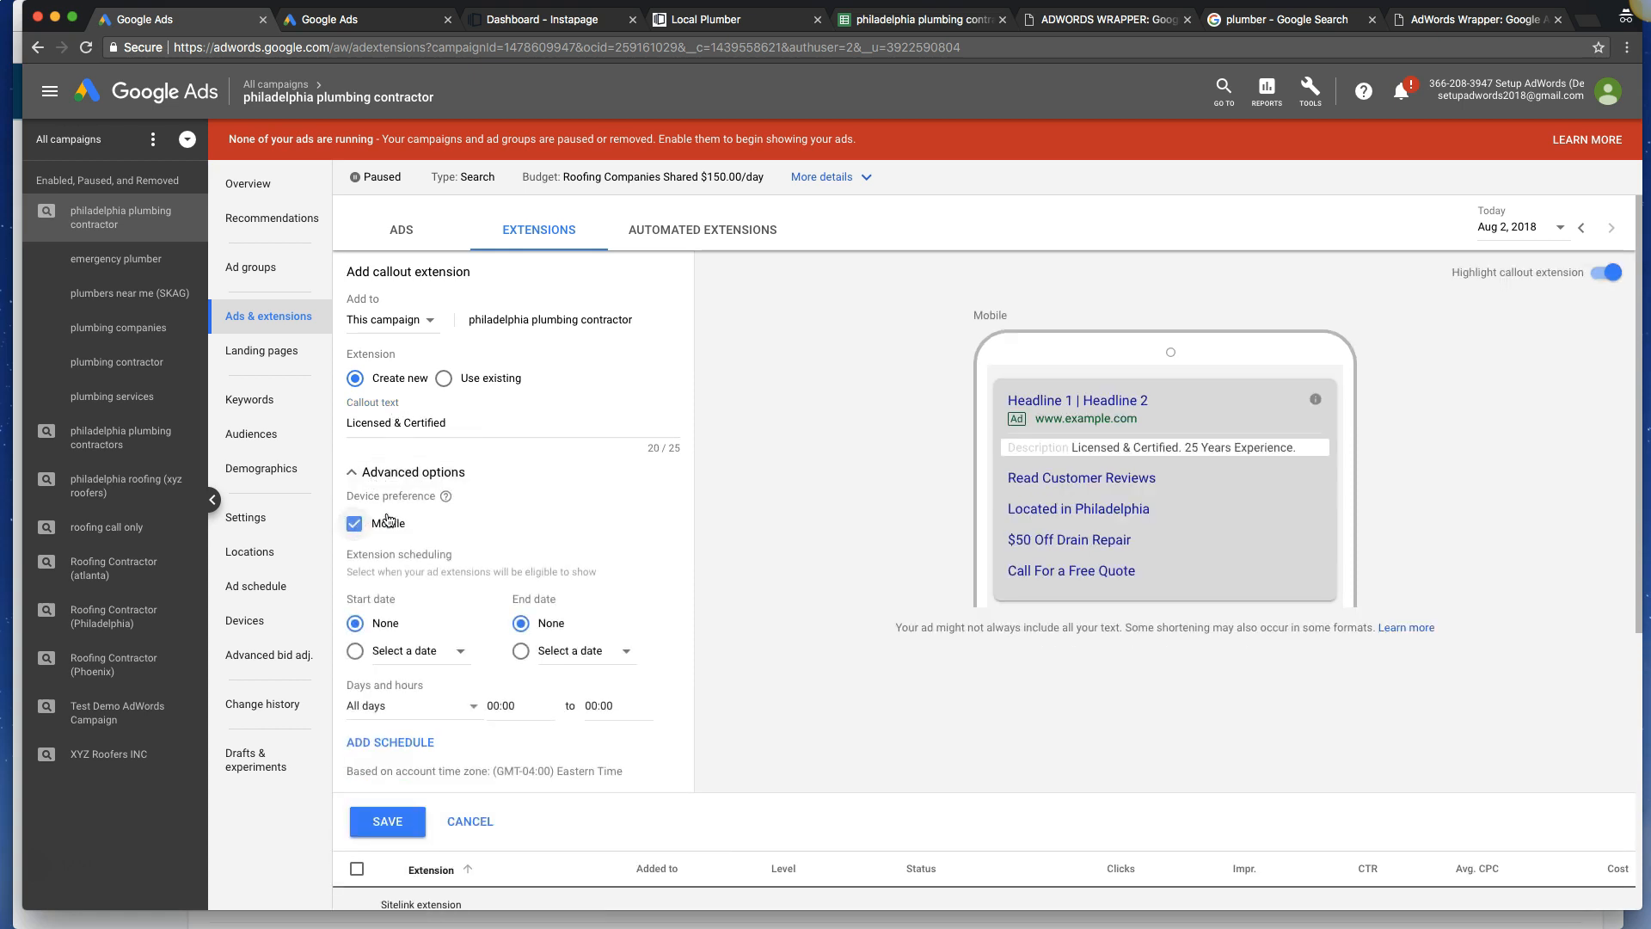
pyautogui.click(400, 819)
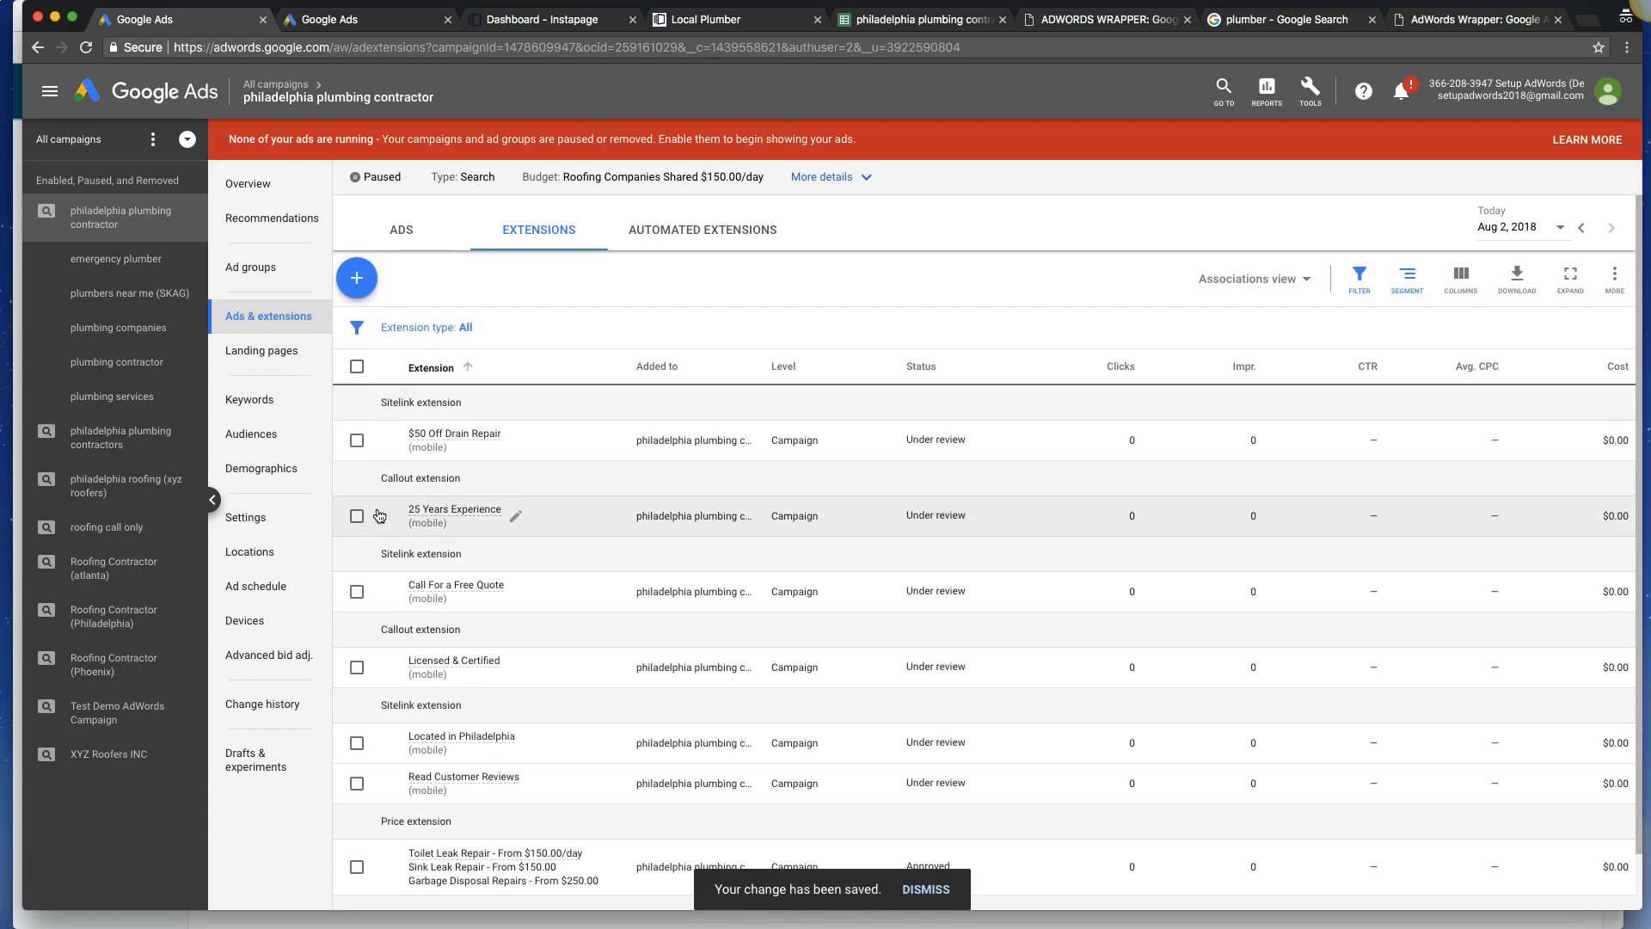
# Start a third callout extension and add it to This campaign.
pyautogui.click(364, 283)
pyautogui.click(404, 387)
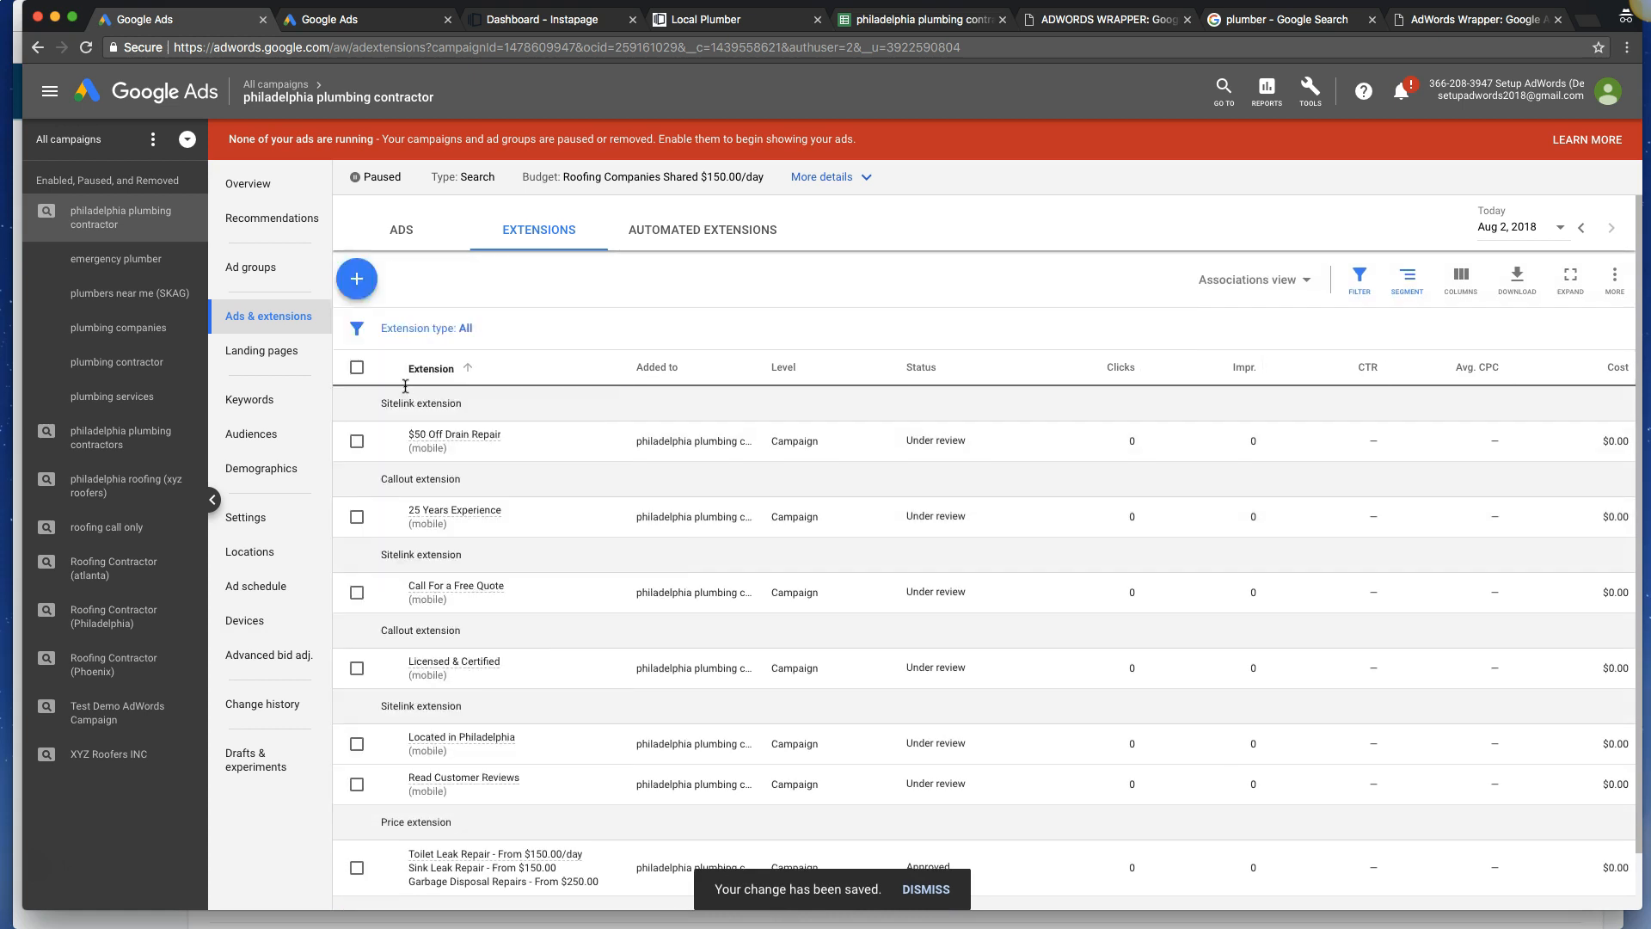
pyautogui.click(378, 323)
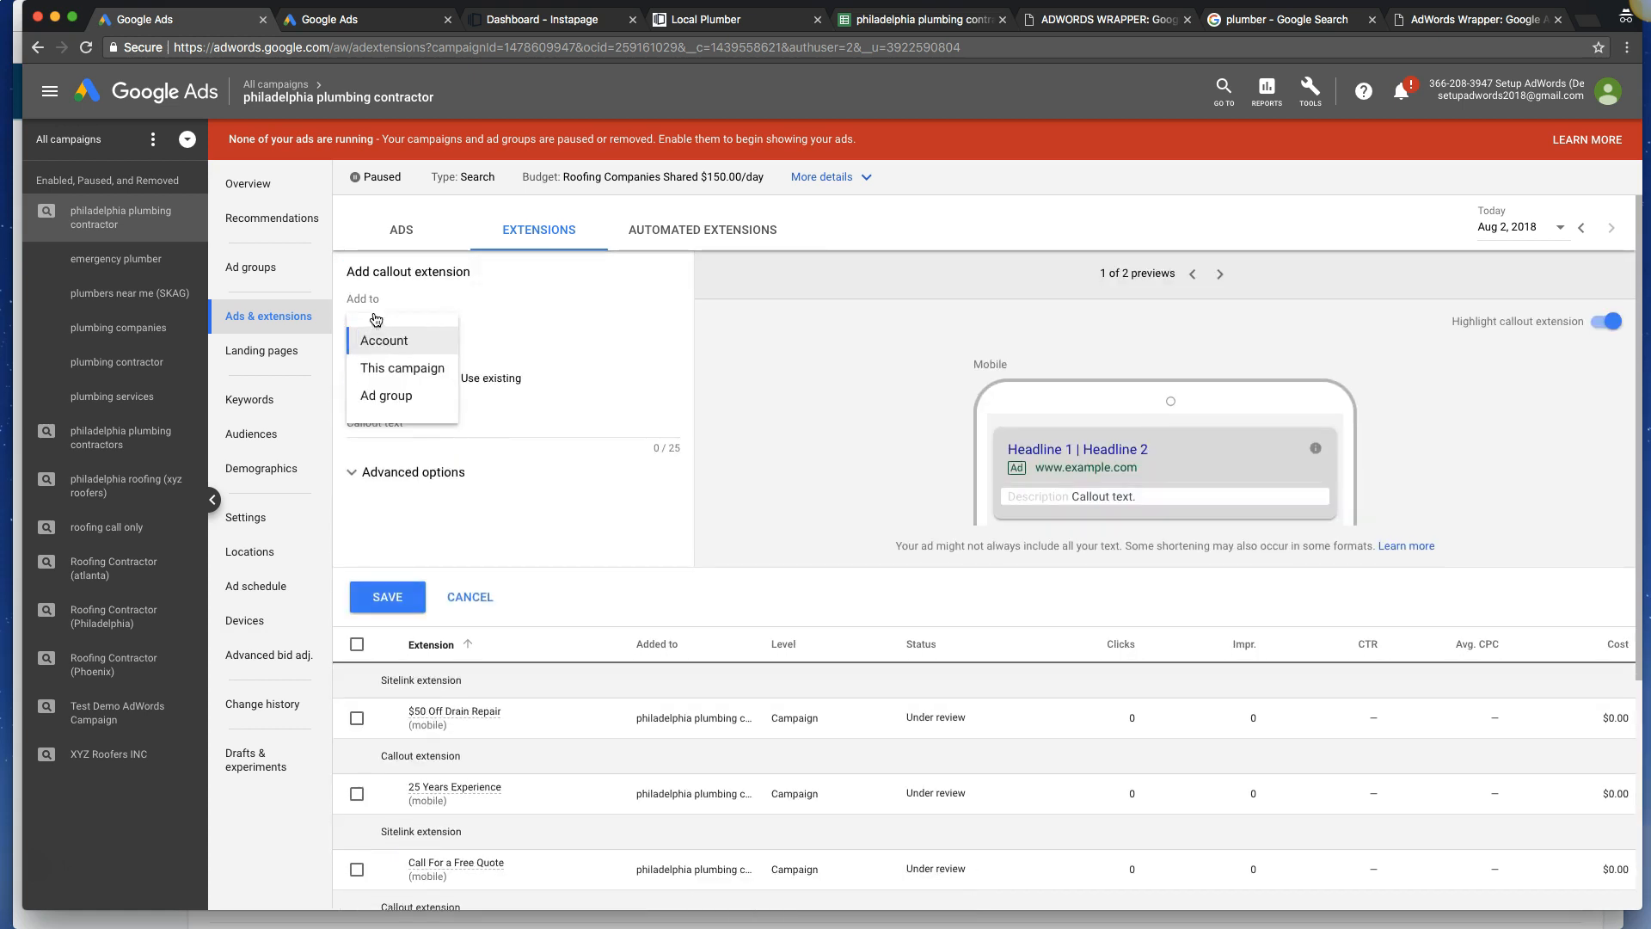
pyautogui.click(381, 364)
# Enter "Call Today" as the callout text, set the device preference to Mobile and save the callout.
pyautogui.click(380, 426)
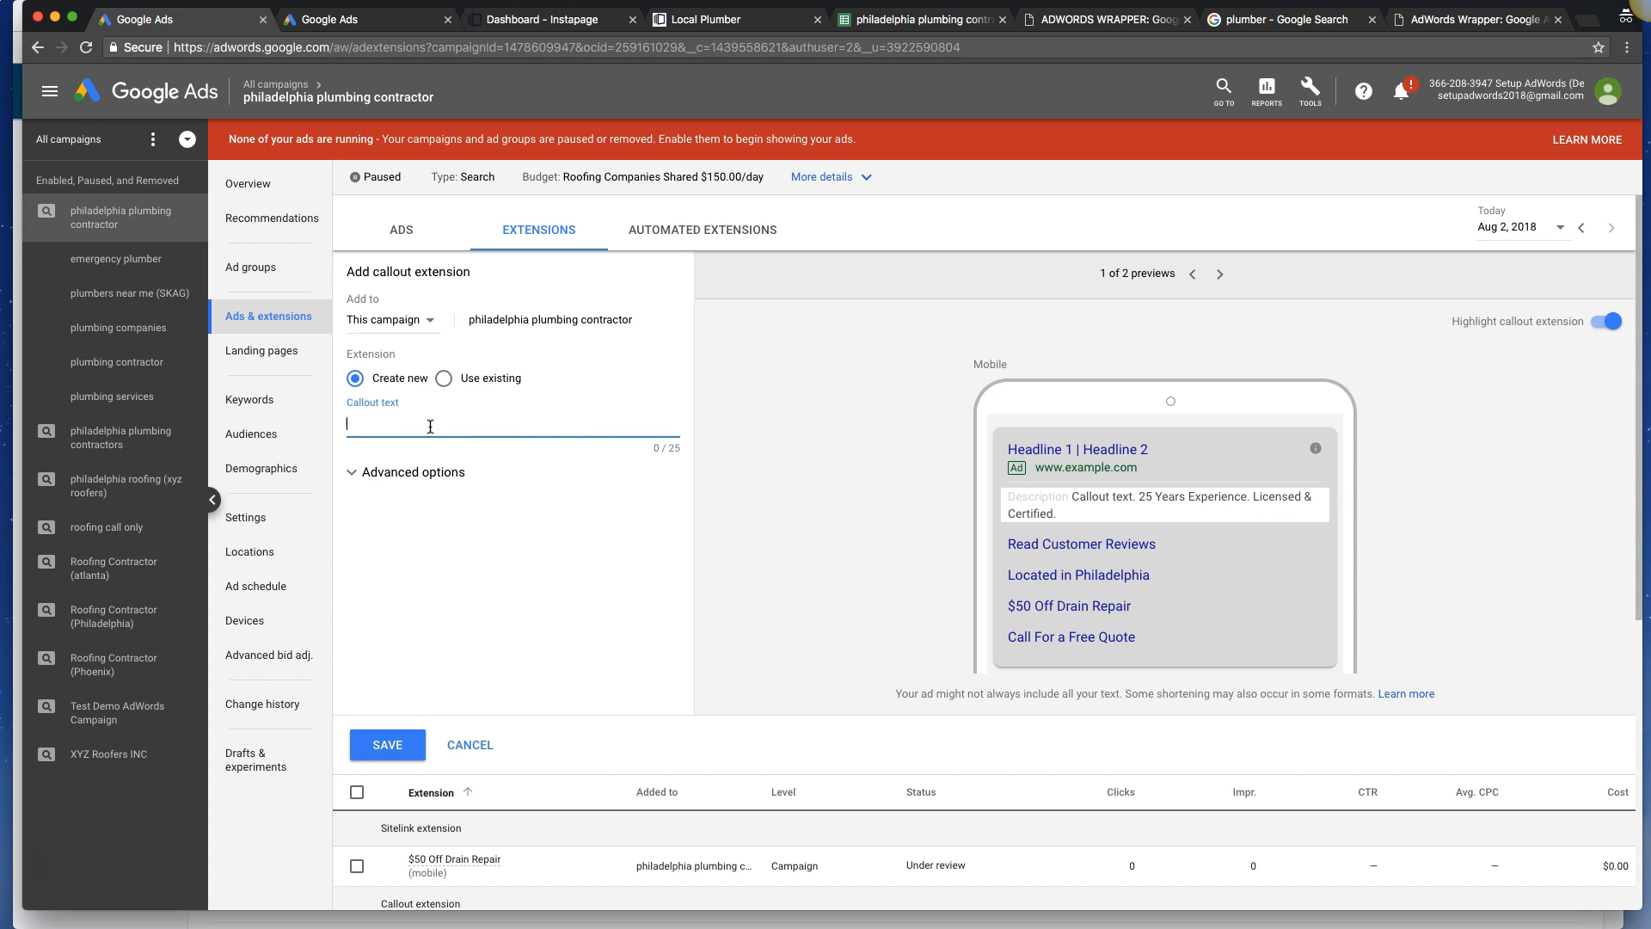
pyautogui.write('Call')
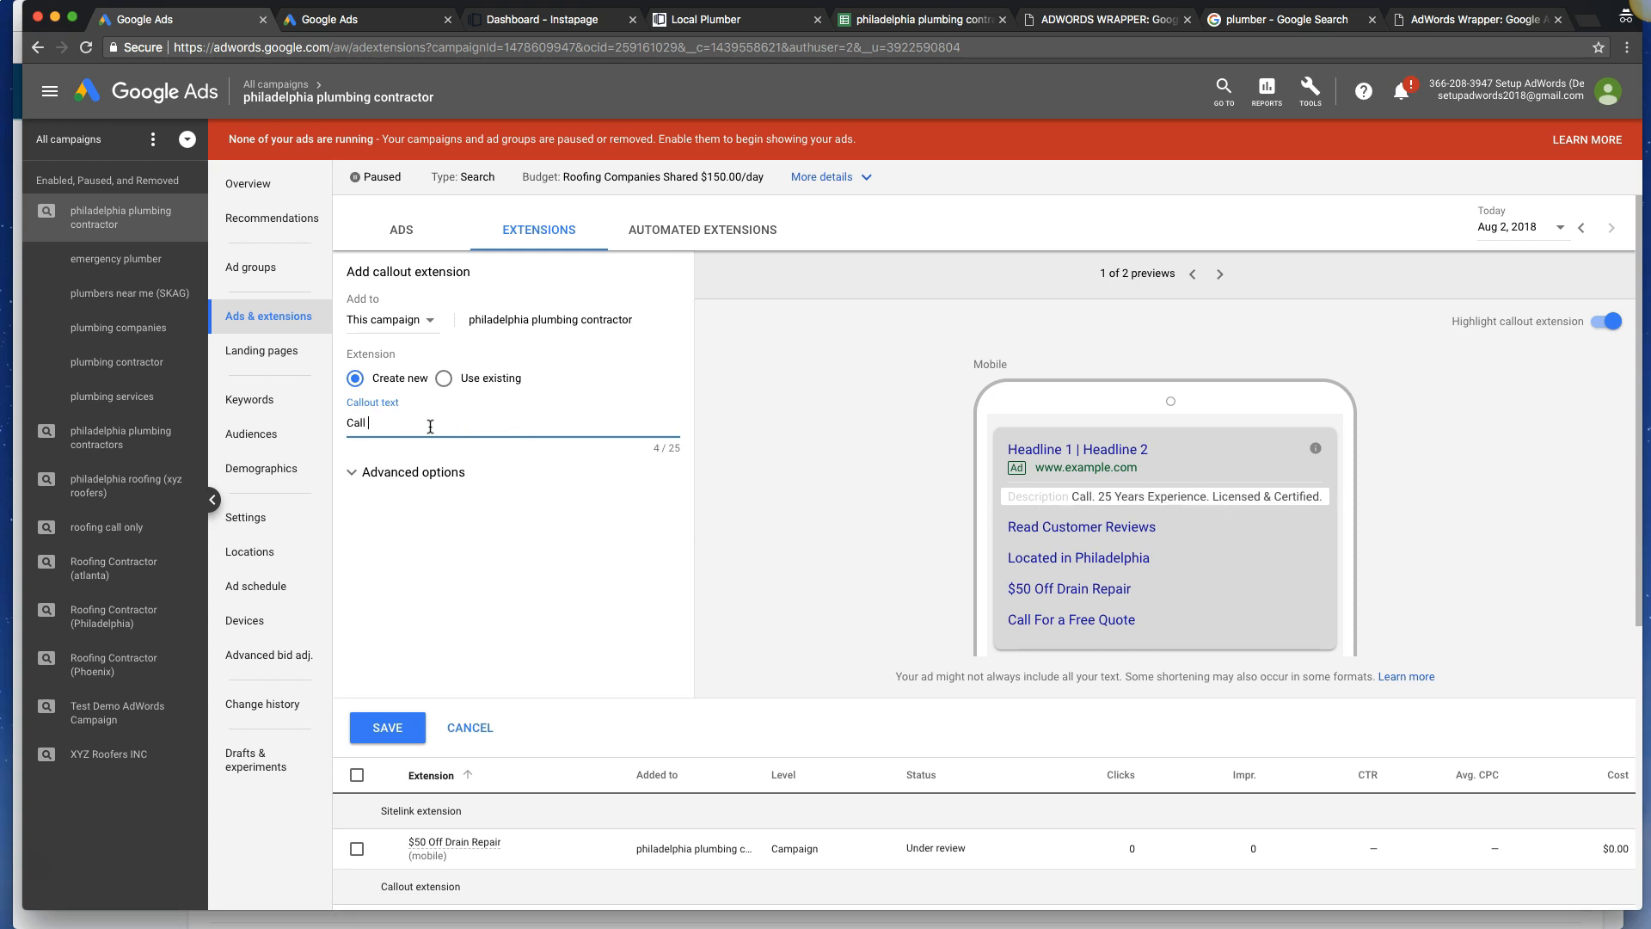
pyautogui.write(' Today')
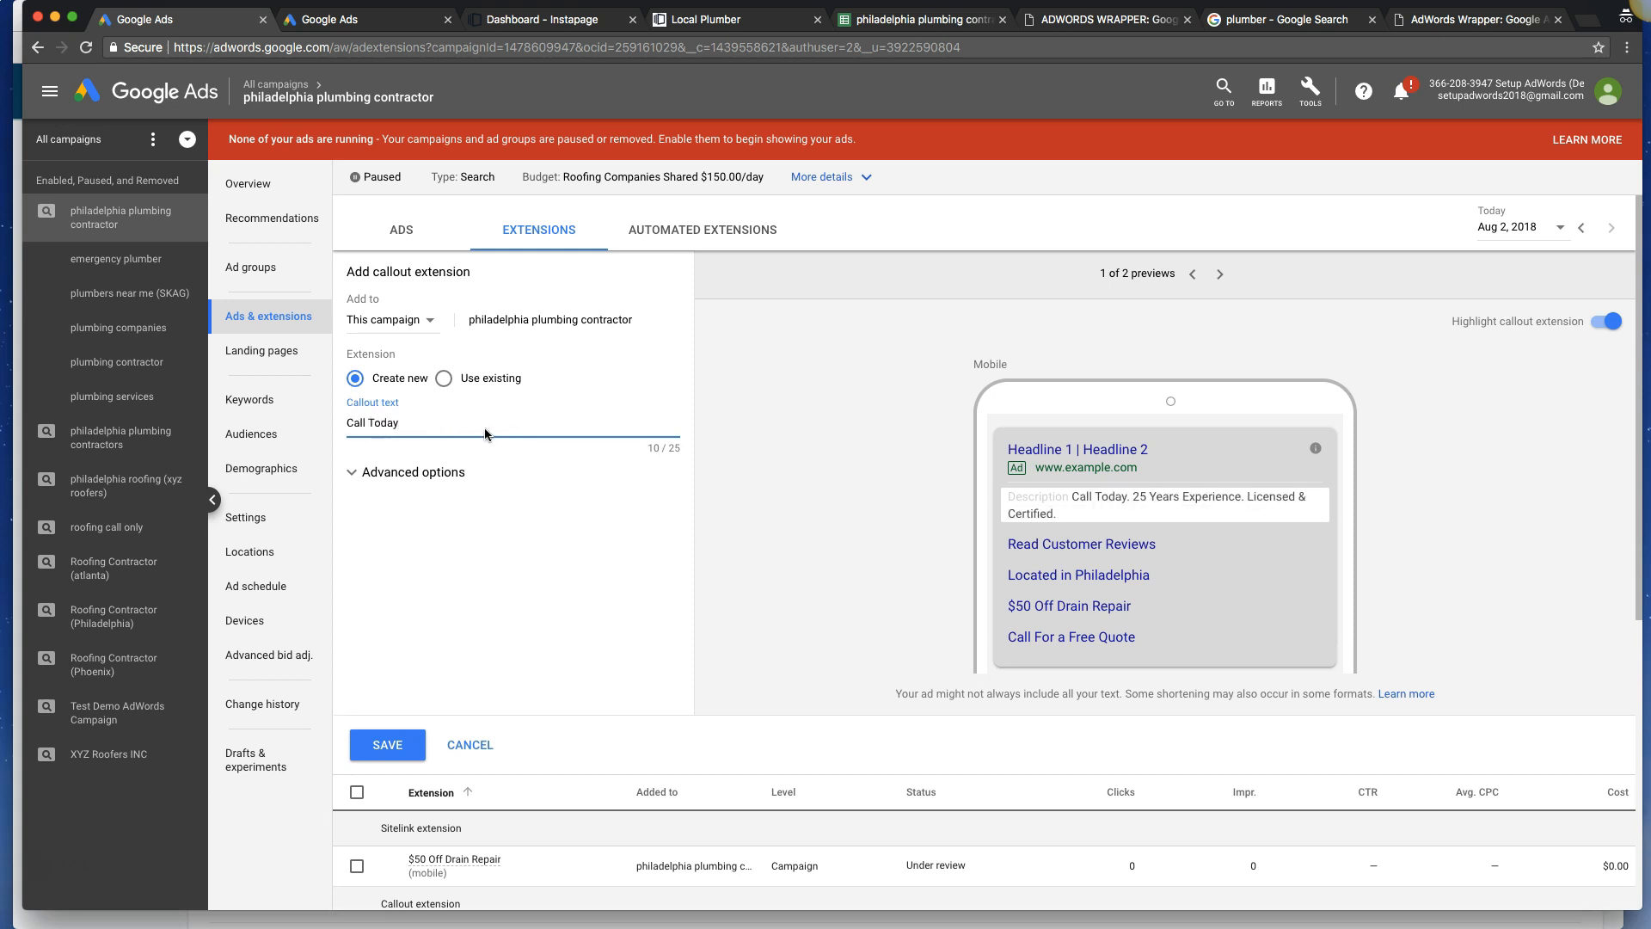
pyautogui.click(375, 474)
pyautogui.click(355, 525)
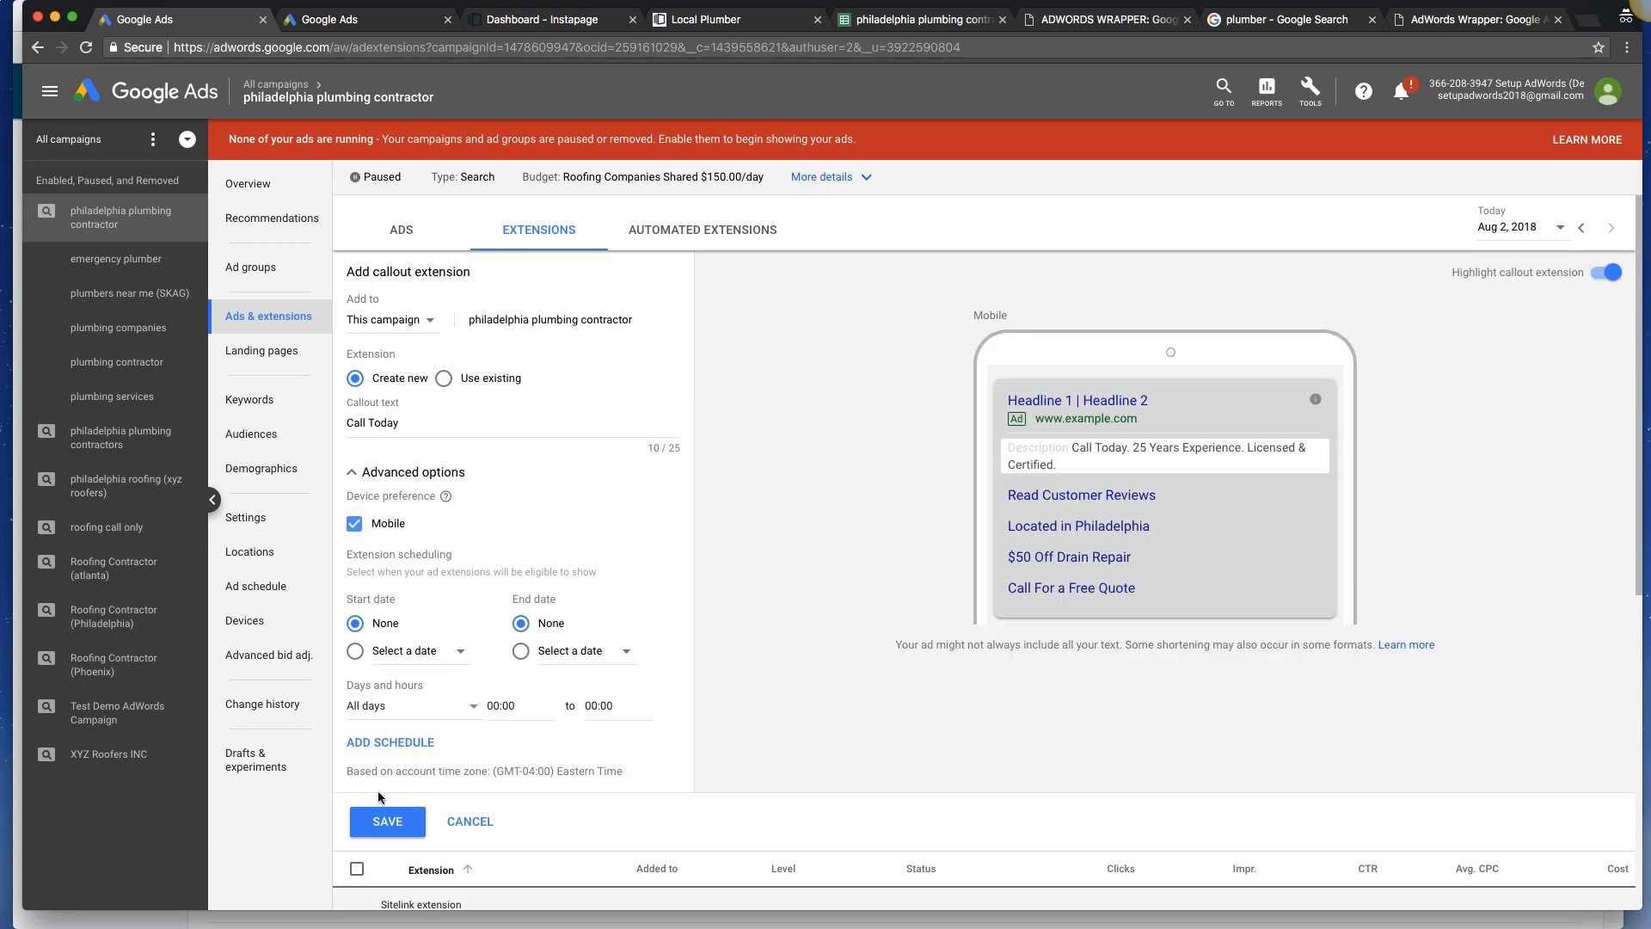
pyautogui.click(385, 820)
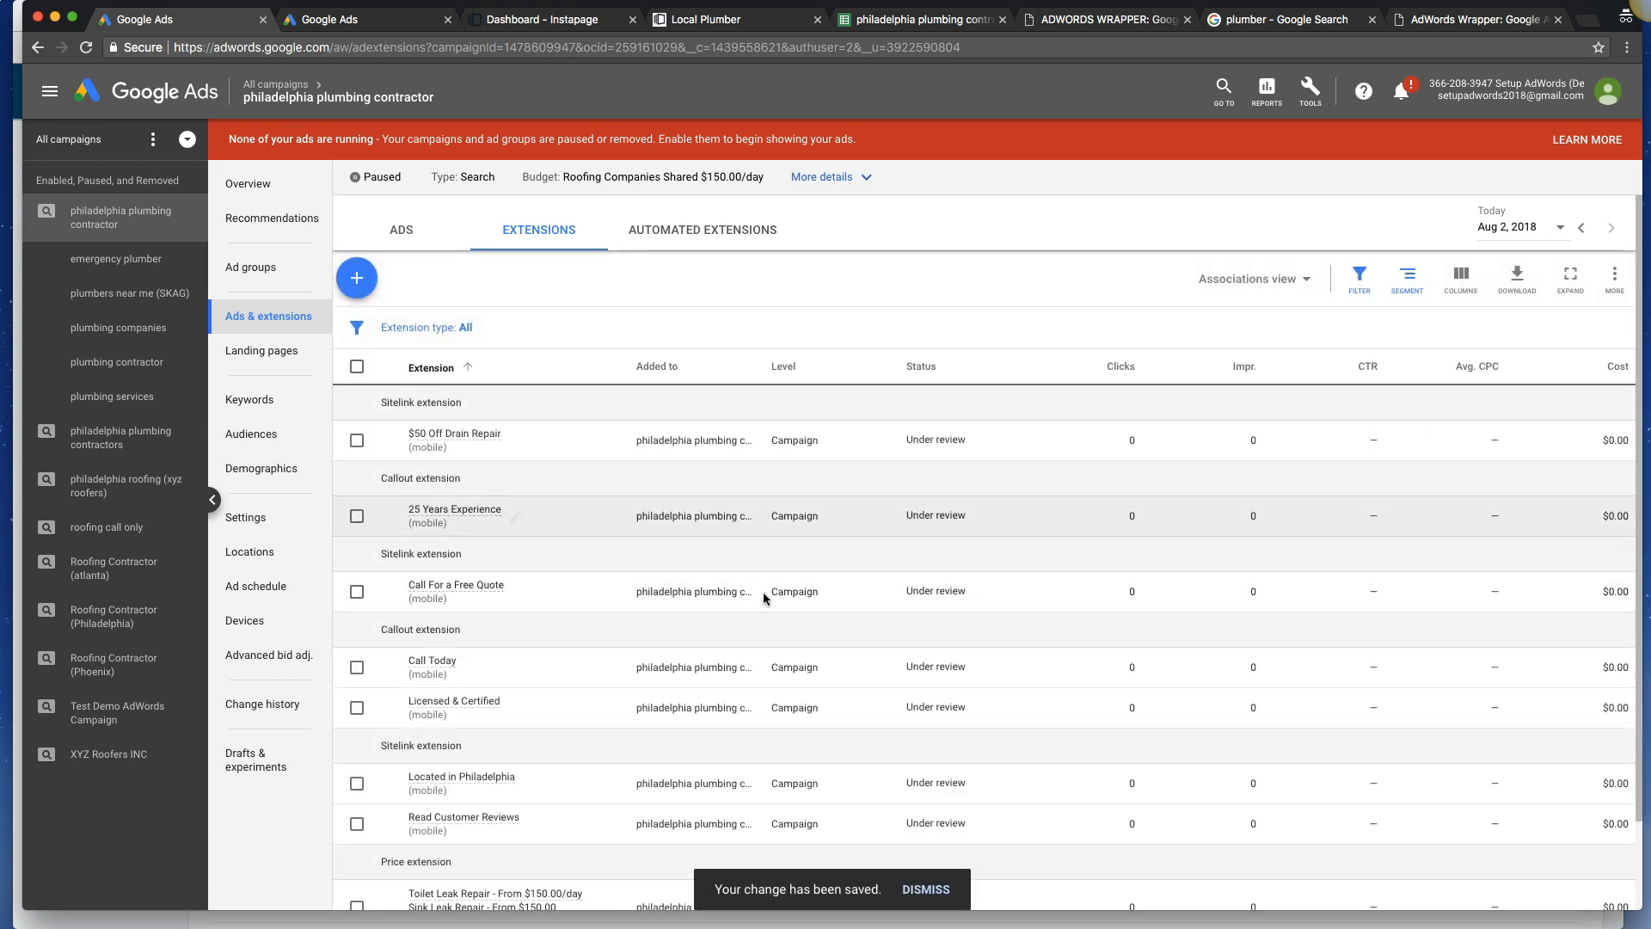
# Start a structured snippet extension for This campaign with the English header type "Service catalog".
pyautogui.click(368, 287)
pyautogui.click(397, 317)
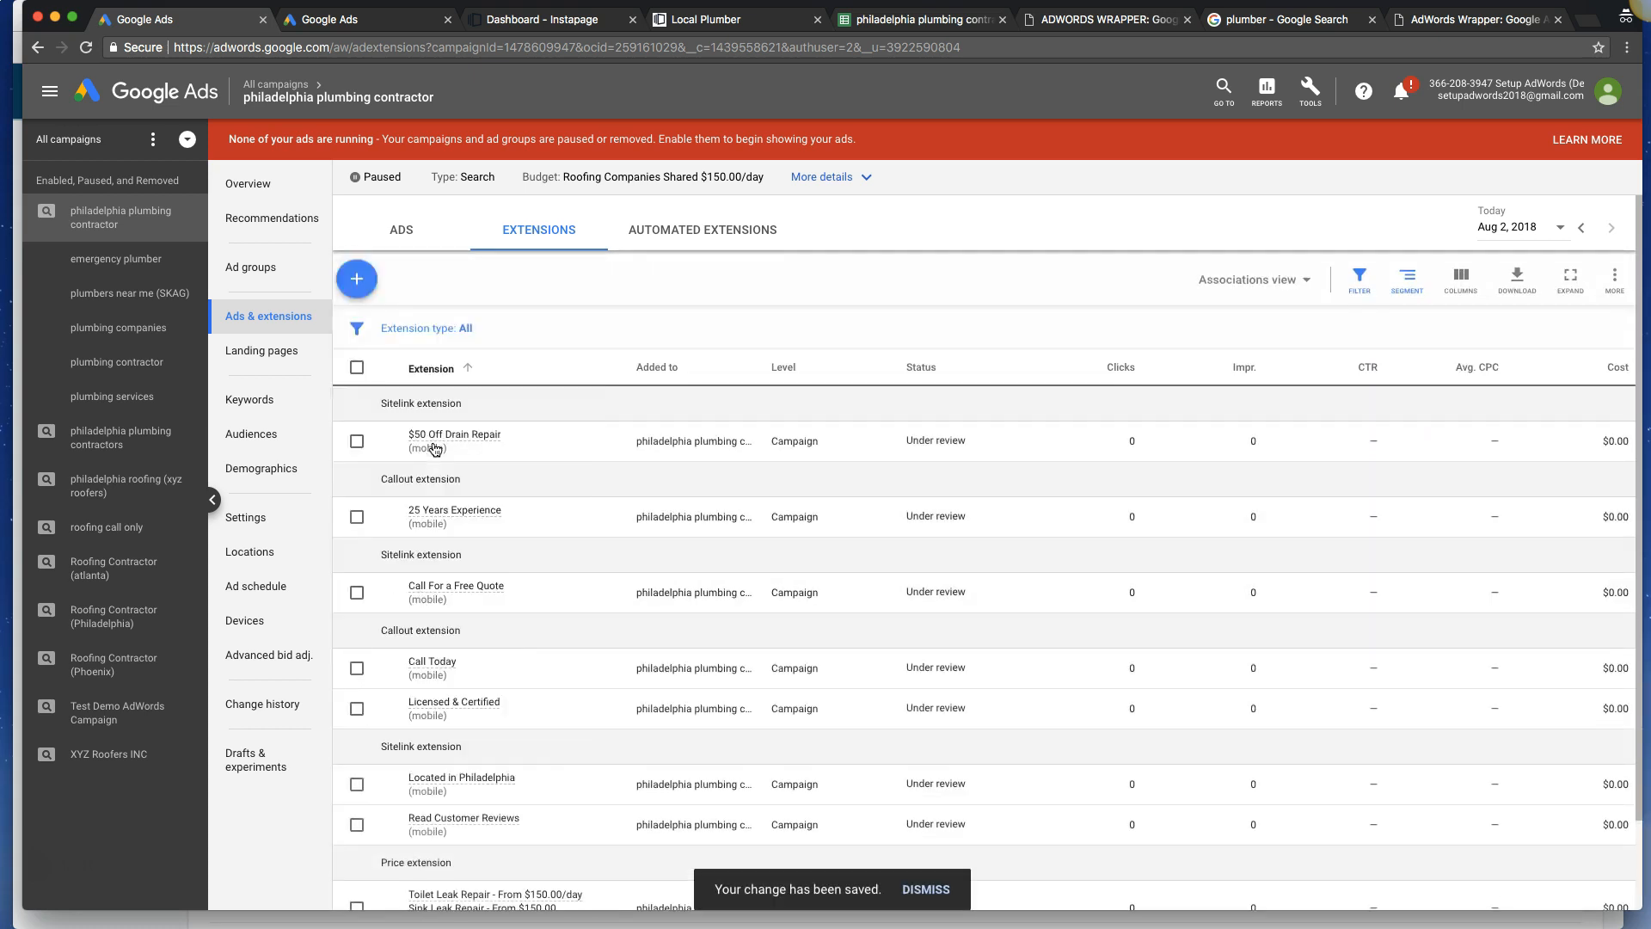
pyautogui.click(388, 334)
pyautogui.click(379, 368)
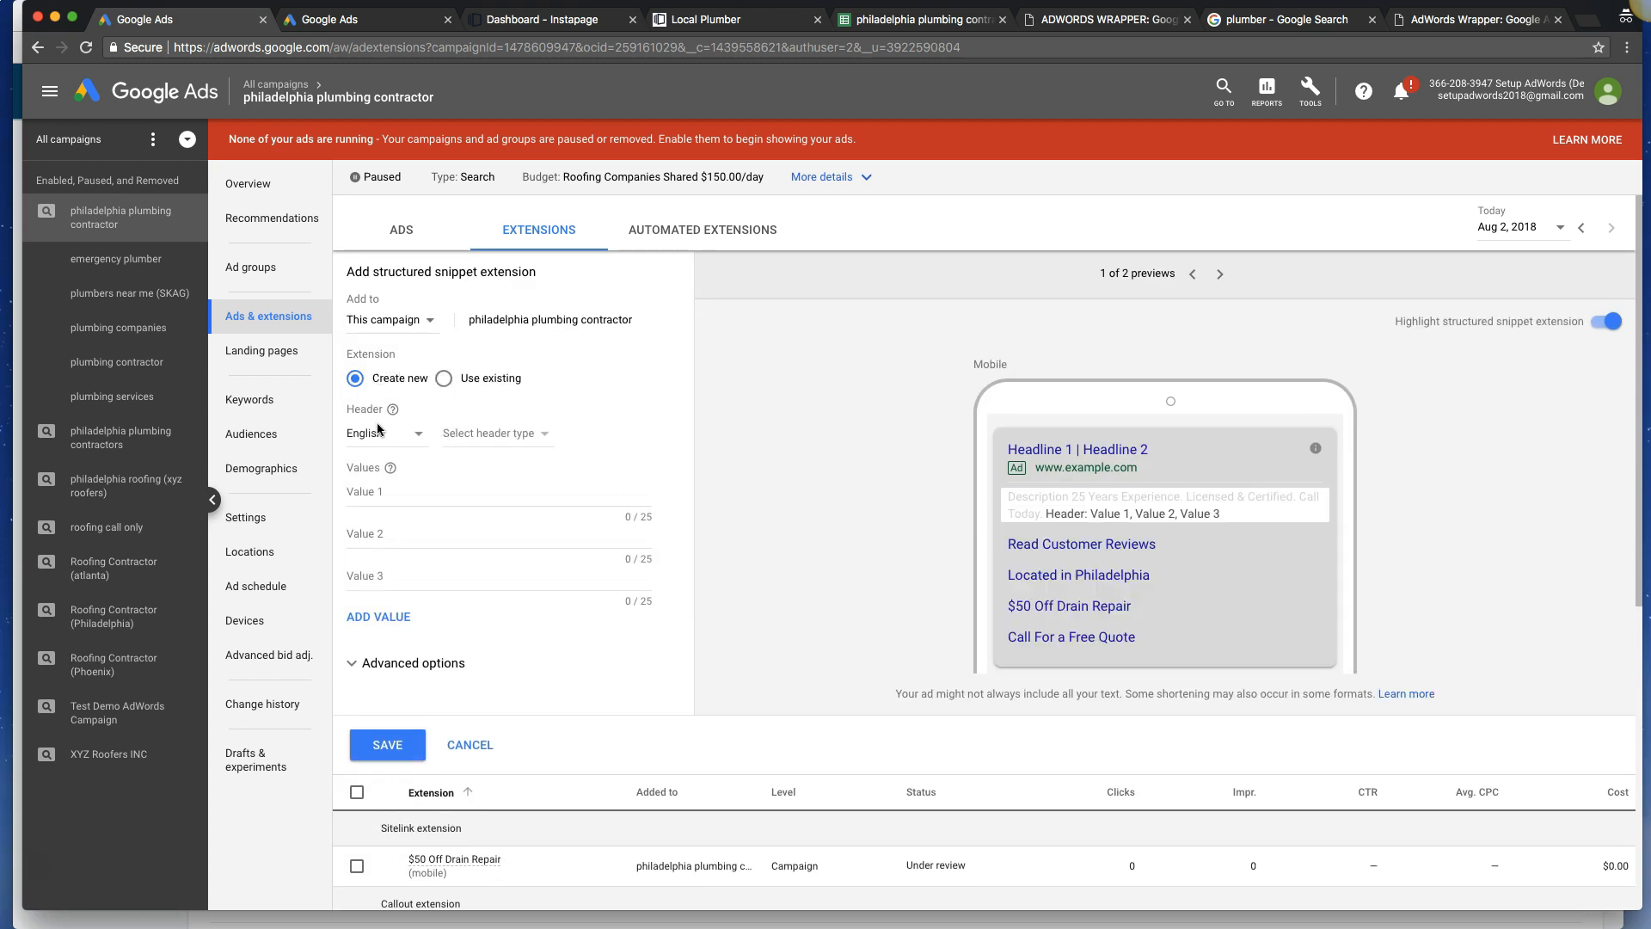
pyautogui.click(511, 437)
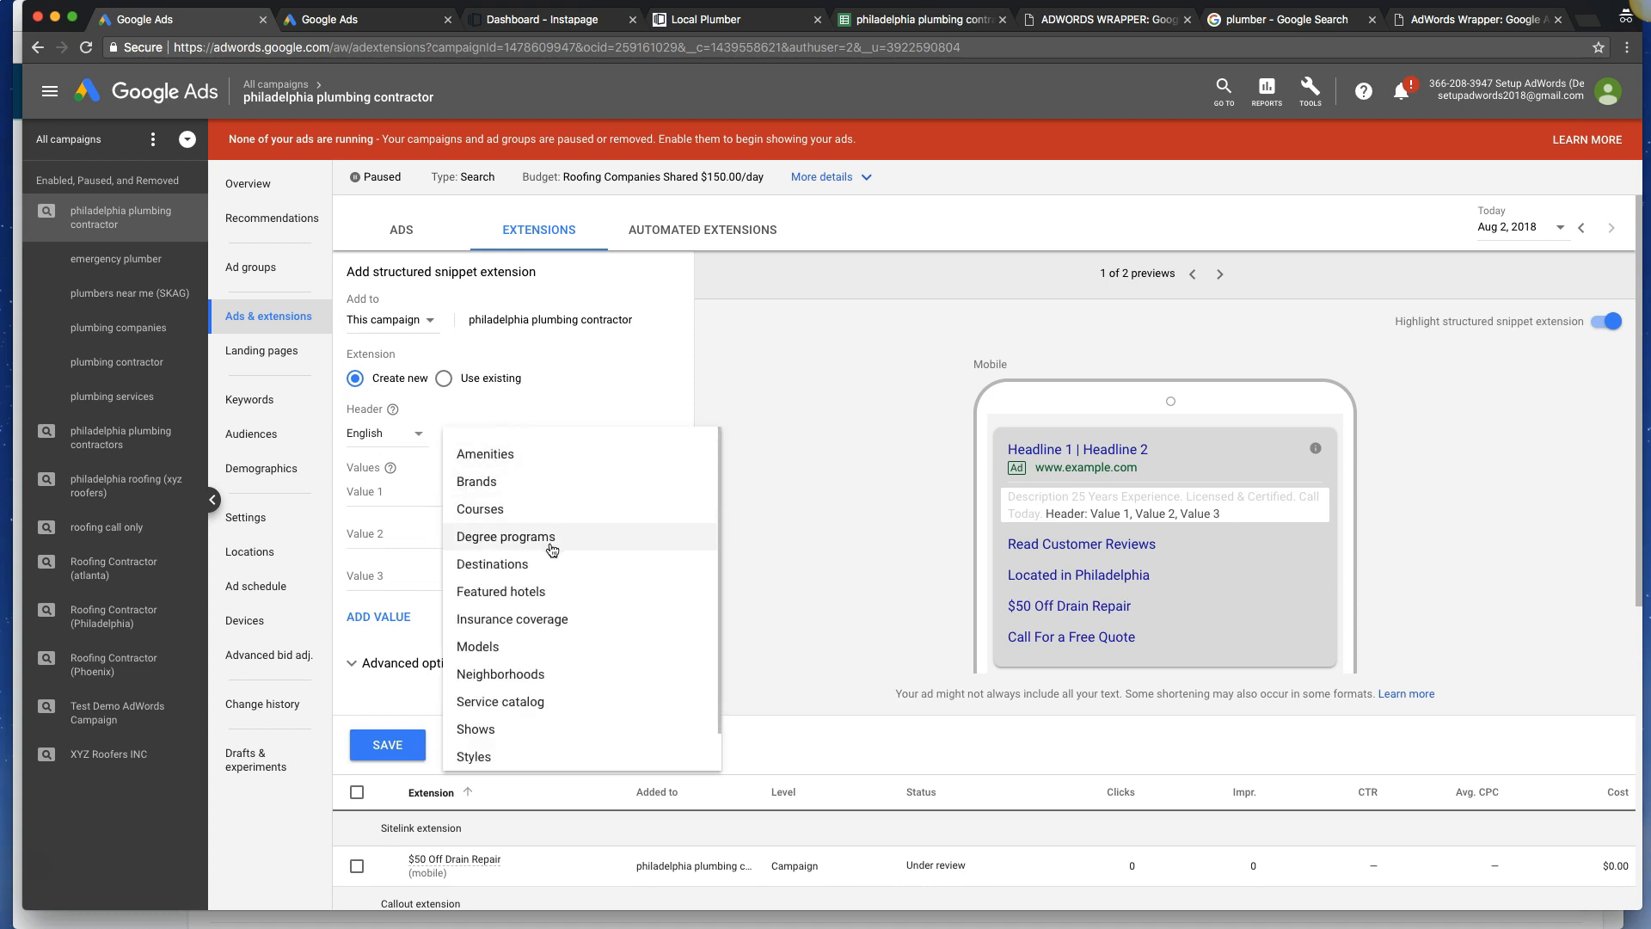
pyautogui.scroll(-1, 545, 583)
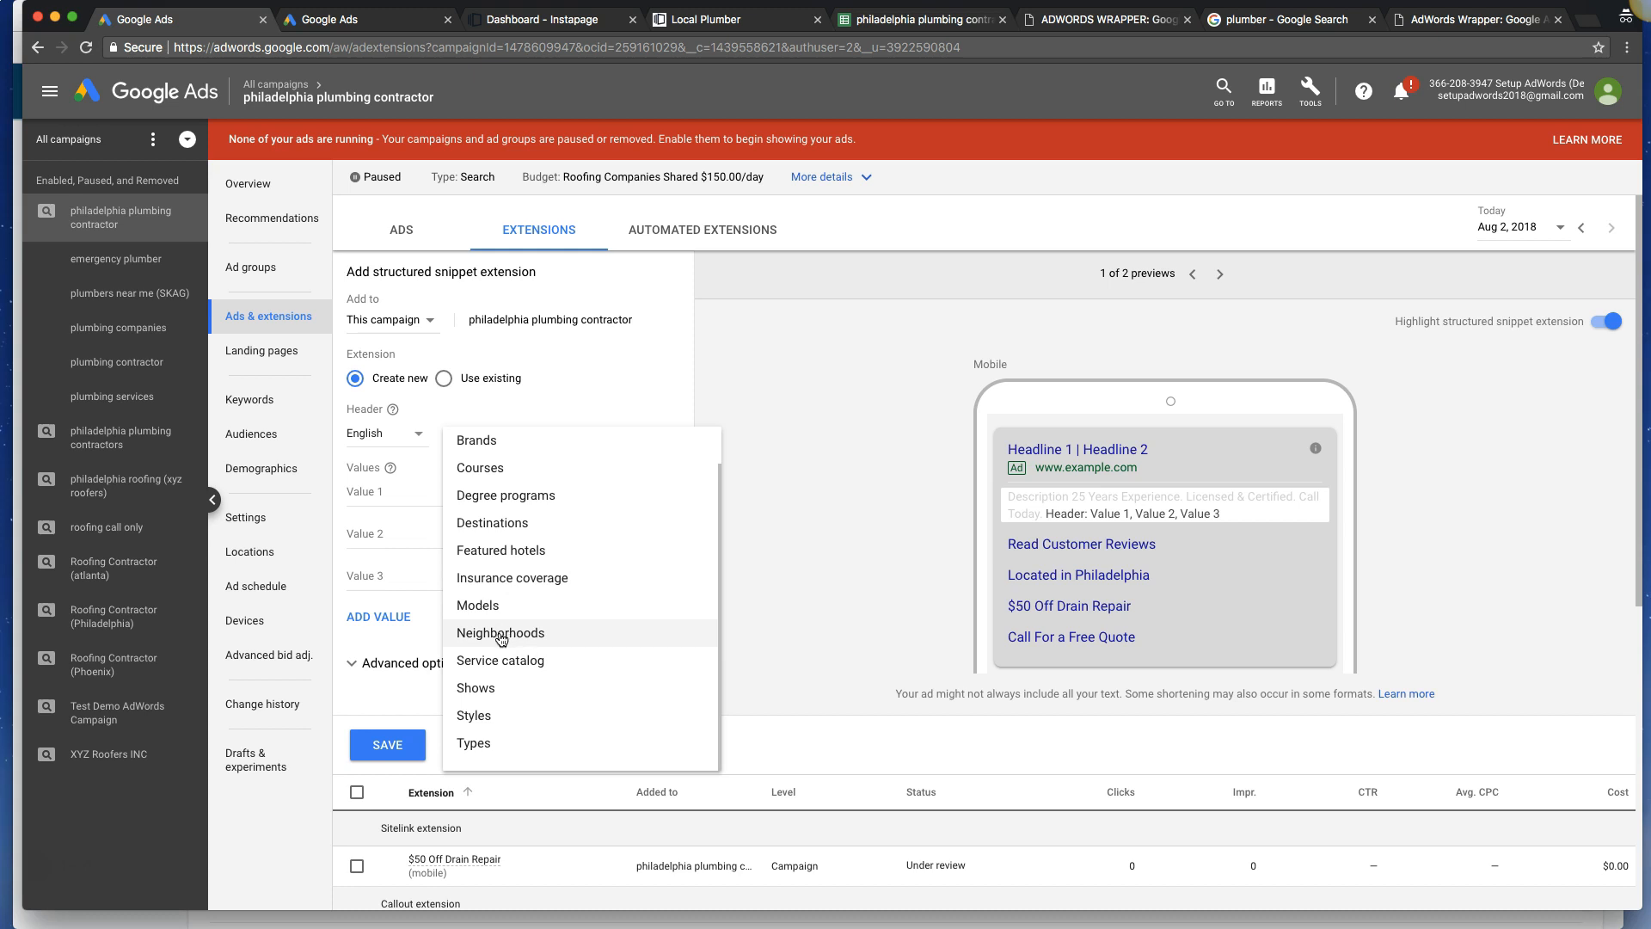
pyautogui.click(505, 665)
# Enter the snippet values "Drain Repair", "Unclog Pipes" and "Sewer Line Repair".
pyautogui.click(385, 502)
pyautogui.write('Dra')
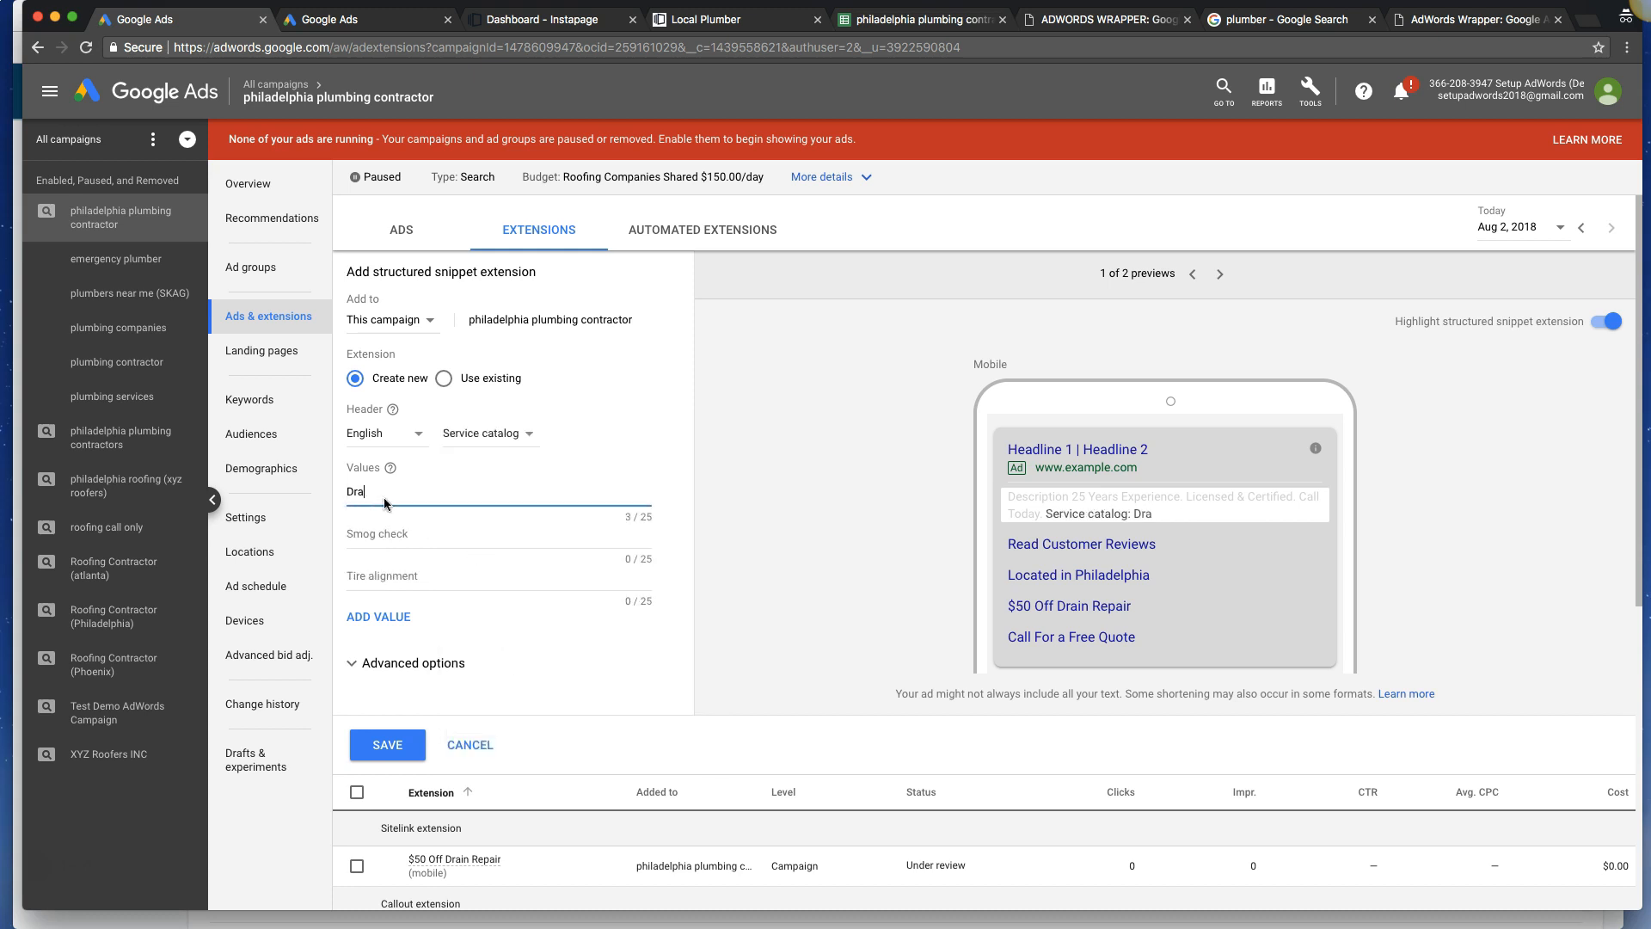
pyautogui.write('in Repair')
pyautogui.click(375, 544)
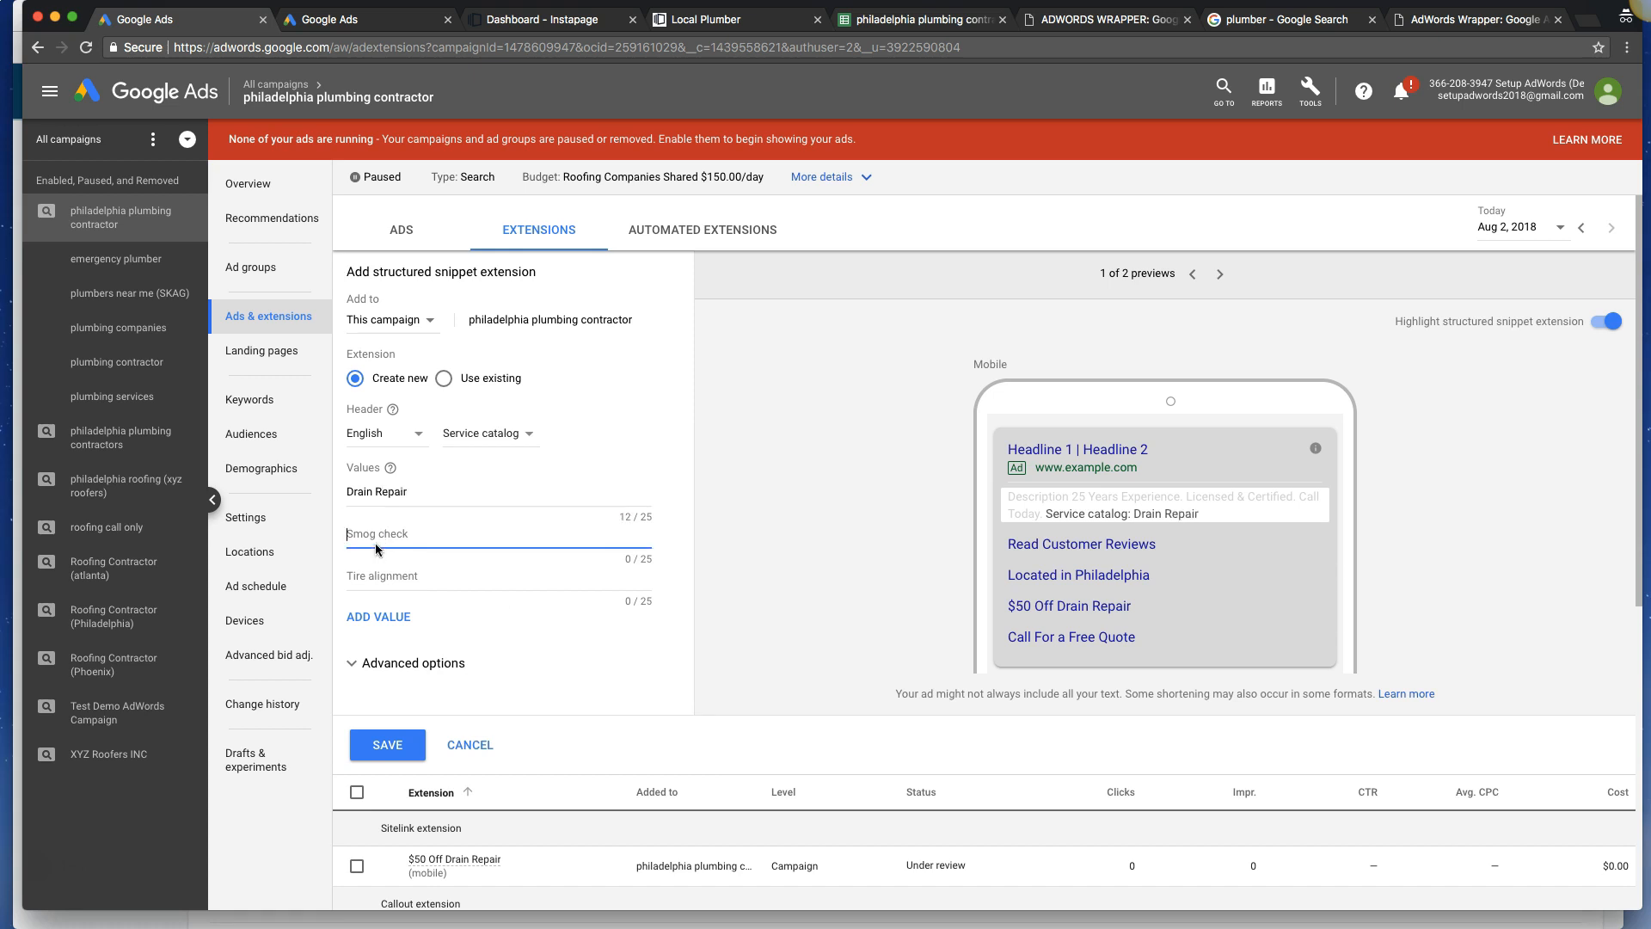
pyautogui.write('Unclog Pipes')
pyautogui.click(378, 574)
pyautogui.write('S')
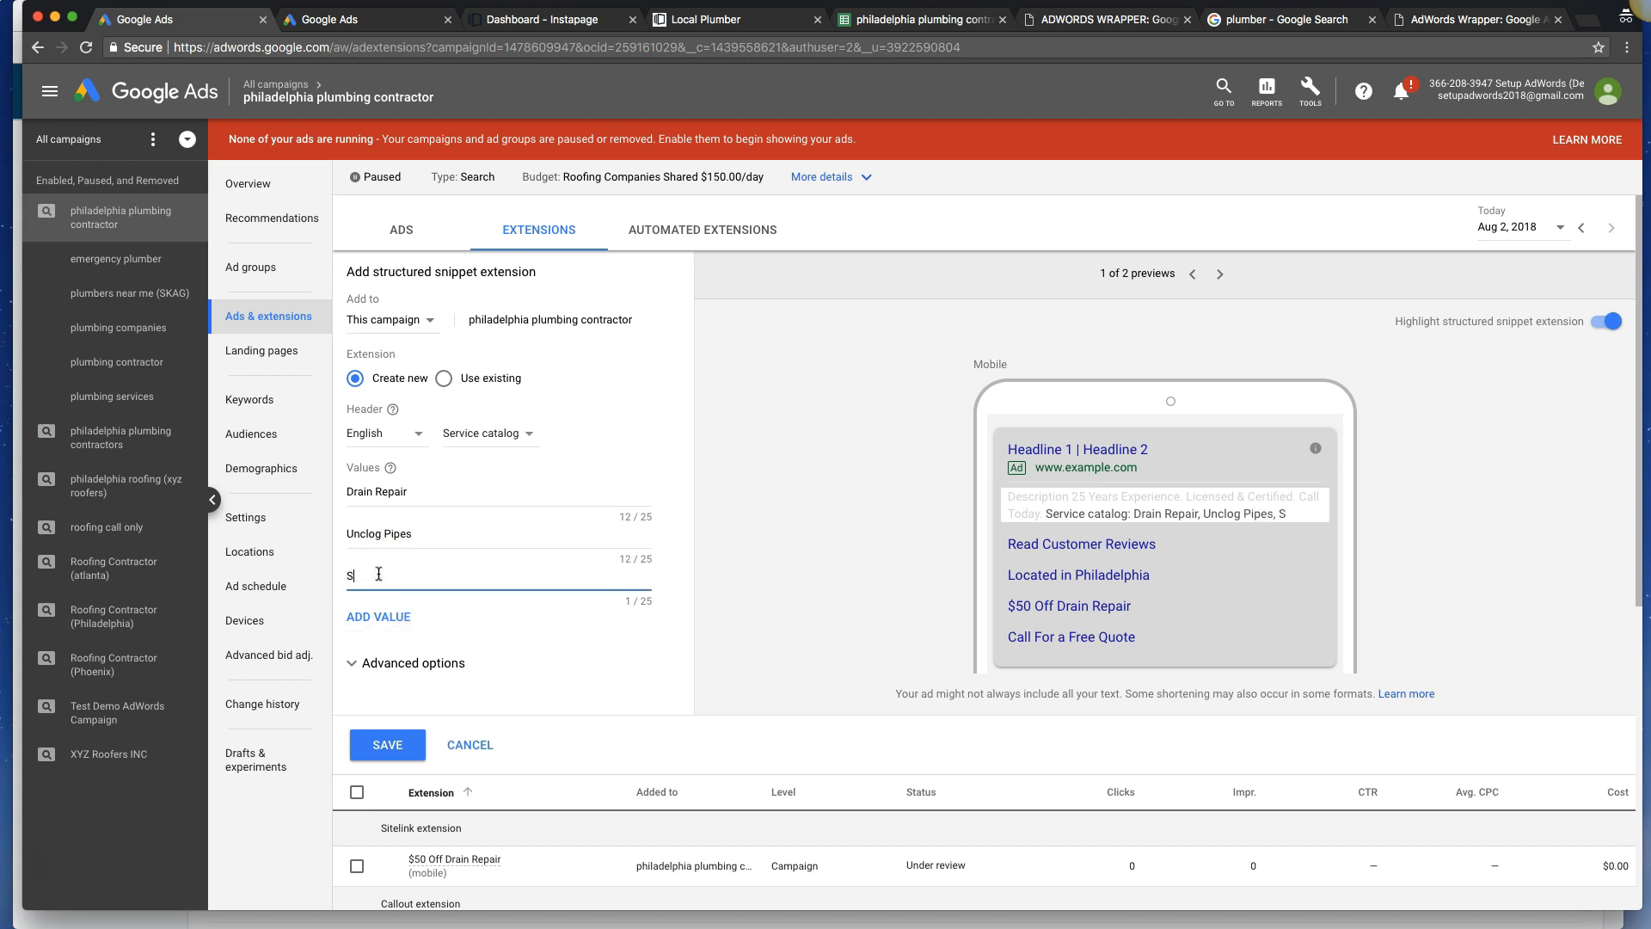
pyautogui.write('ewer Line Repair')
# Set the structured snippet's device preference to Mobile, check the ad preview and save the extension.
pyautogui.click(359, 662)
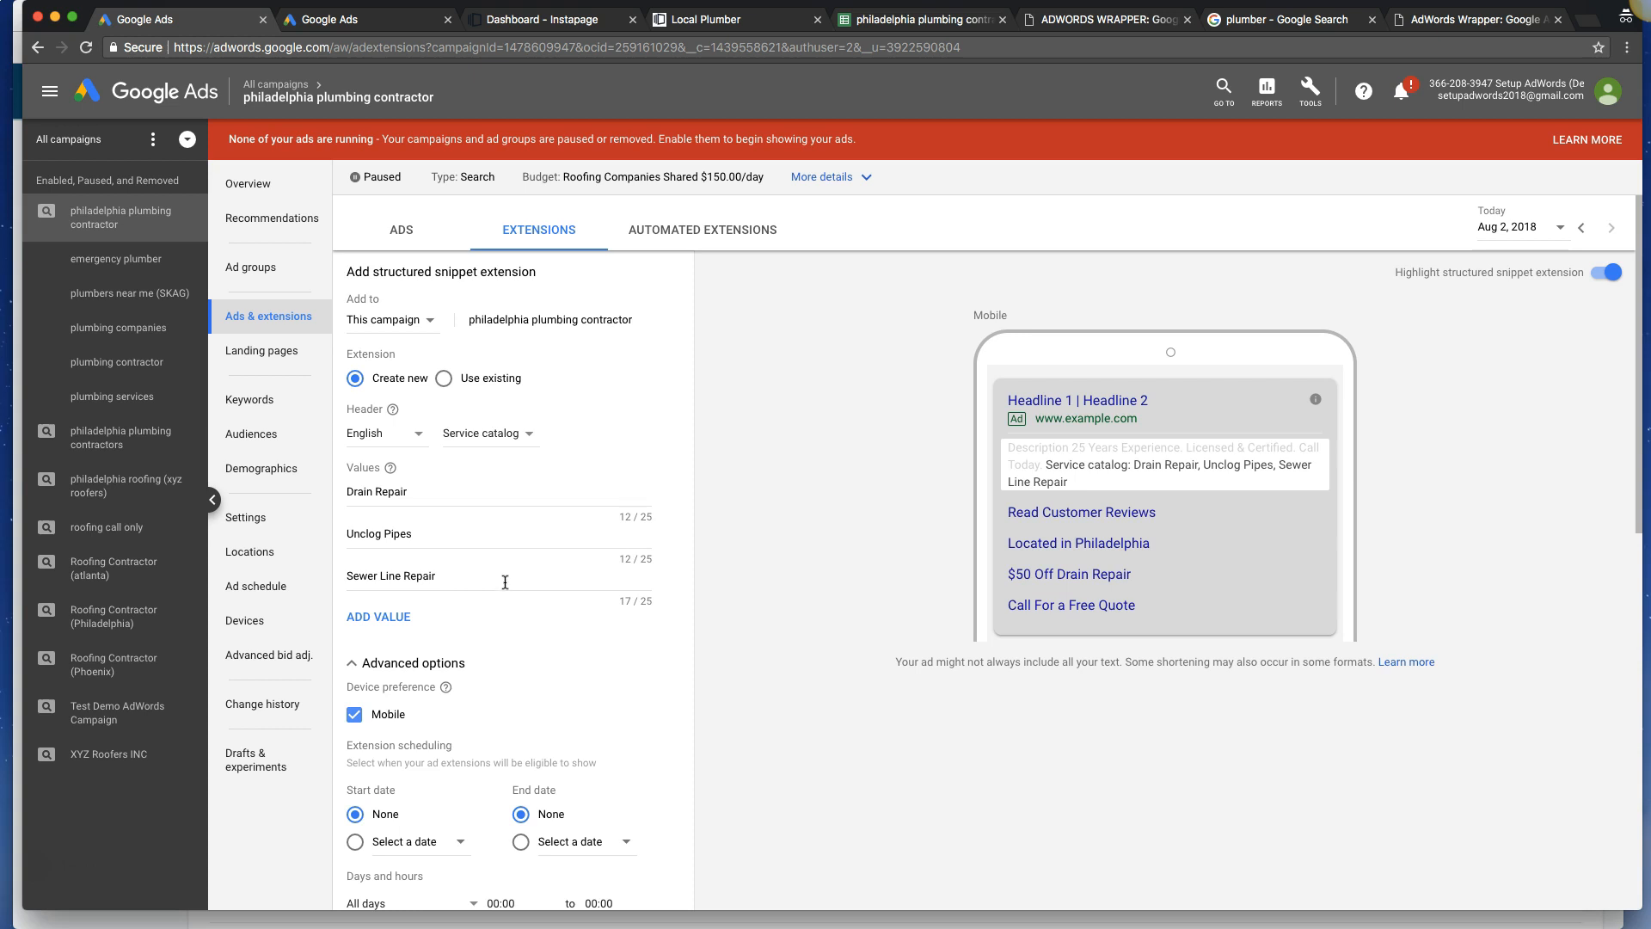
pyautogui.scroll(-3, 504, 559)
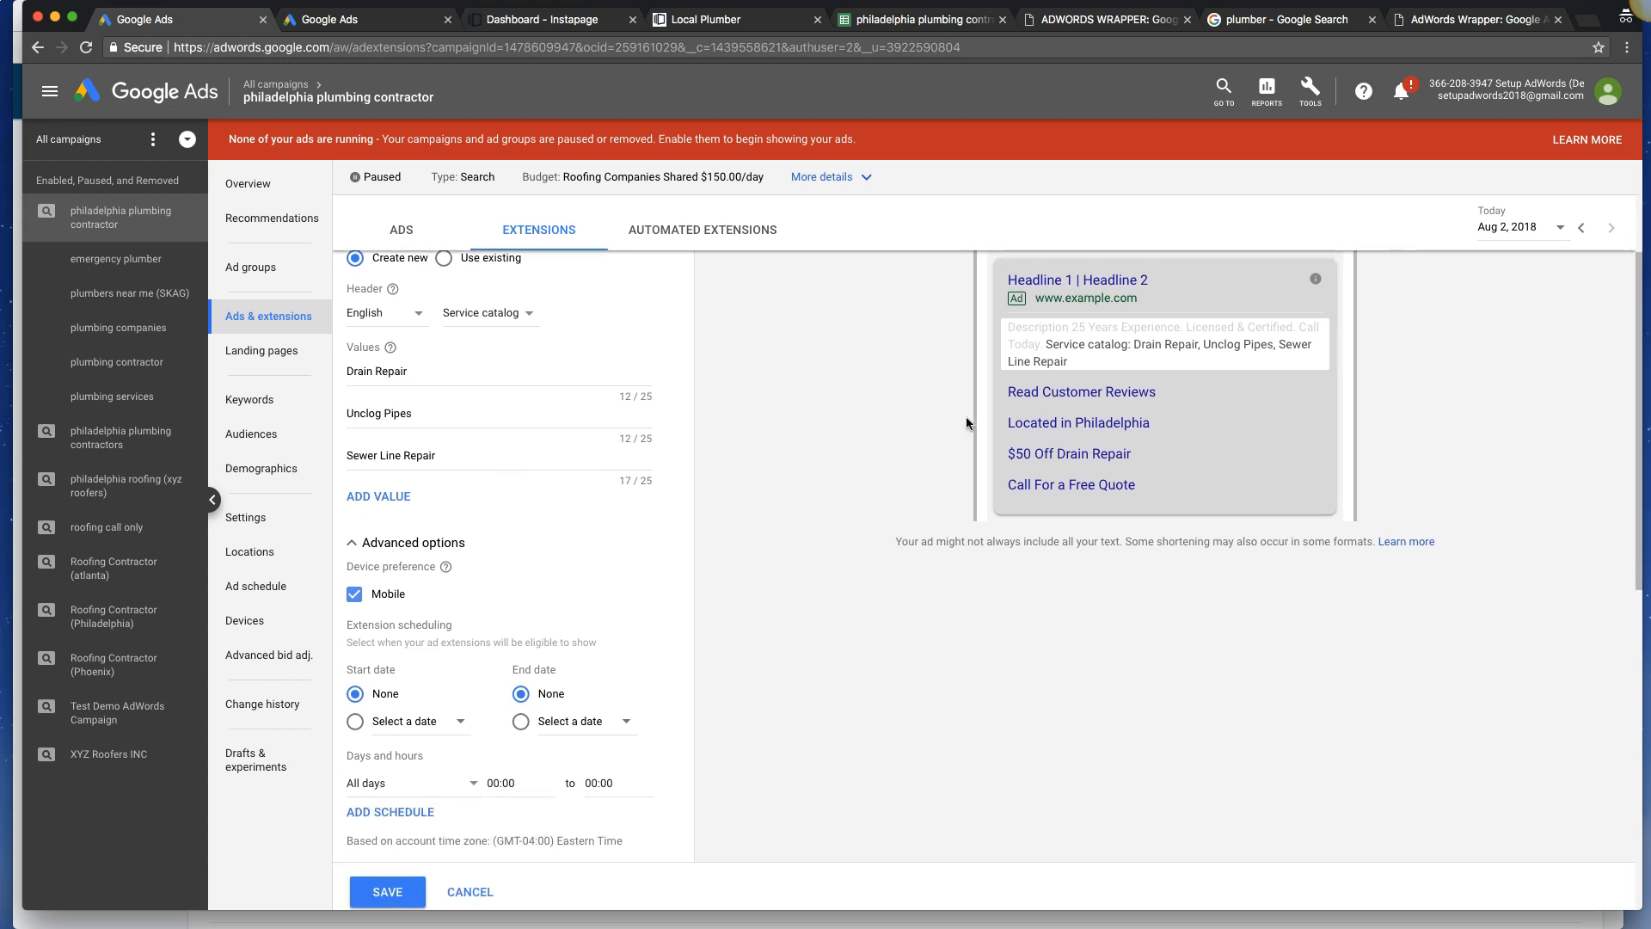
pyautogui.scroll(1, 1034, 435)
pyautogui.scroll(3, 1034, 435)
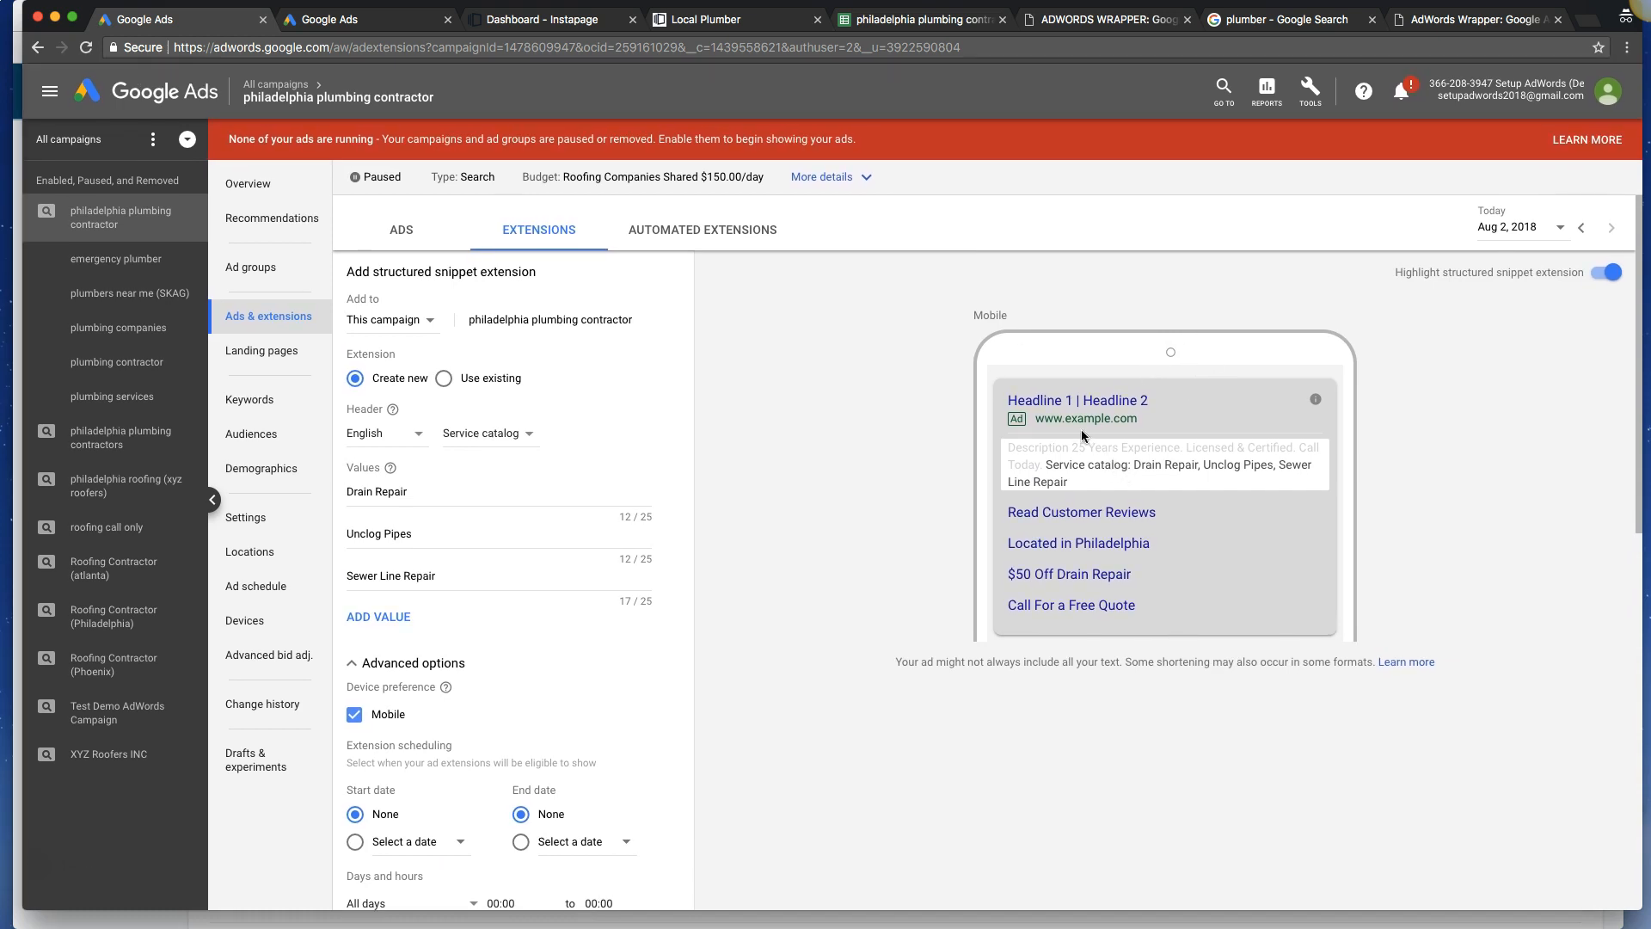
pyautogui.scroll(-1, 1109, 412)
pyautogui.scroll(-1, 1063, 405)
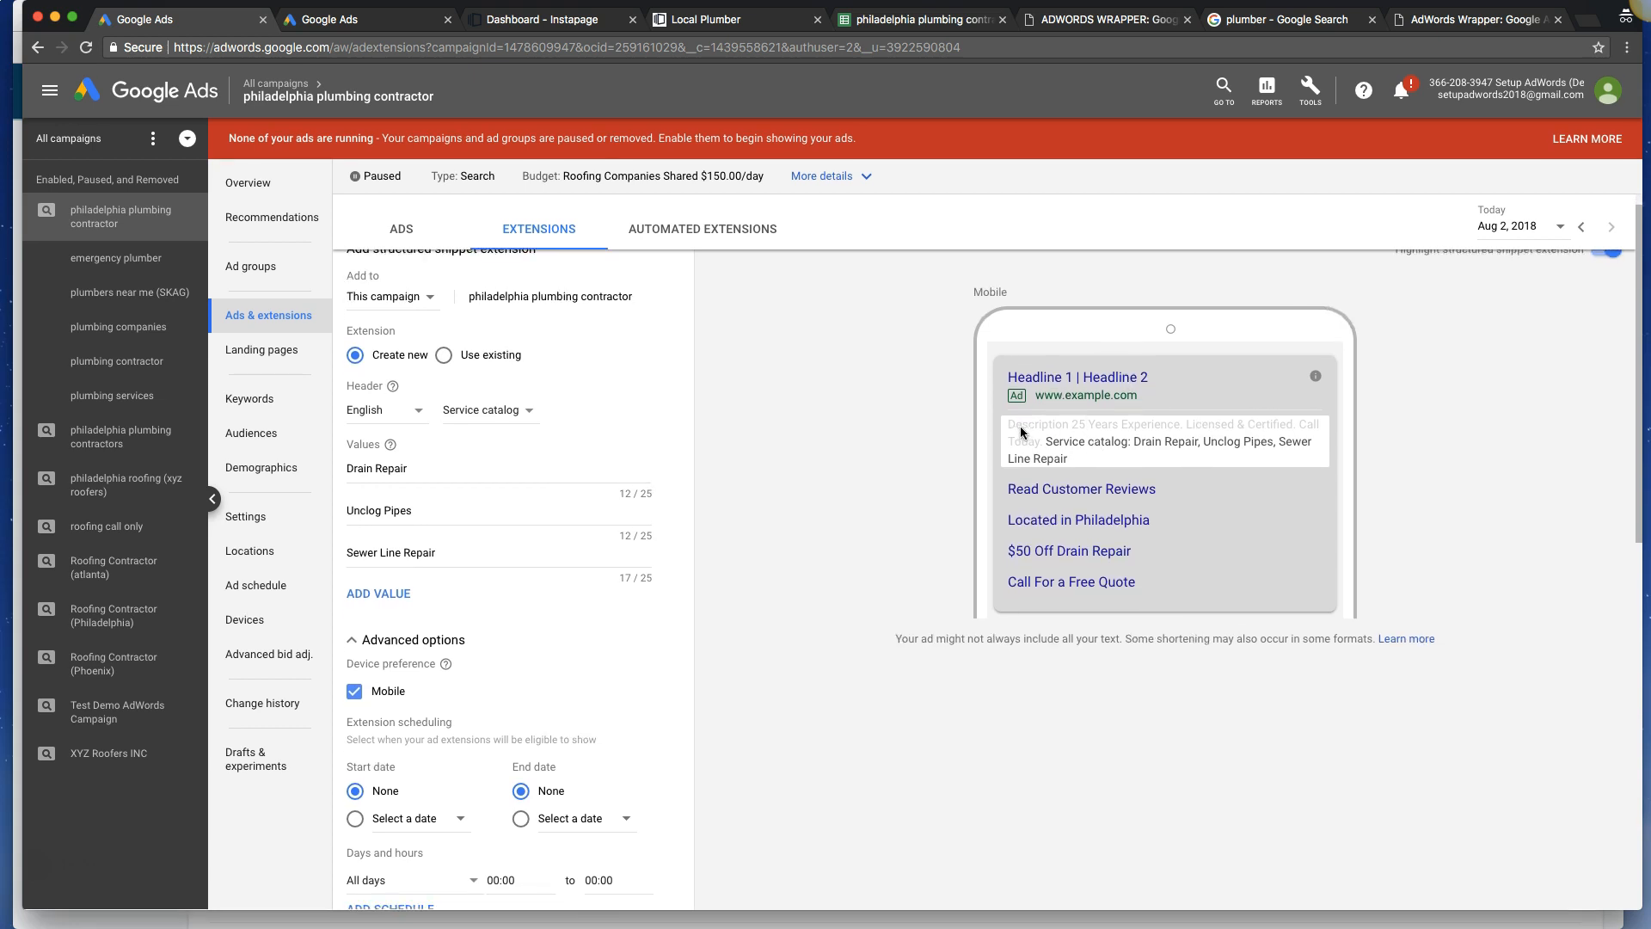
pyautogui.scroll(-1, 1135, 441)
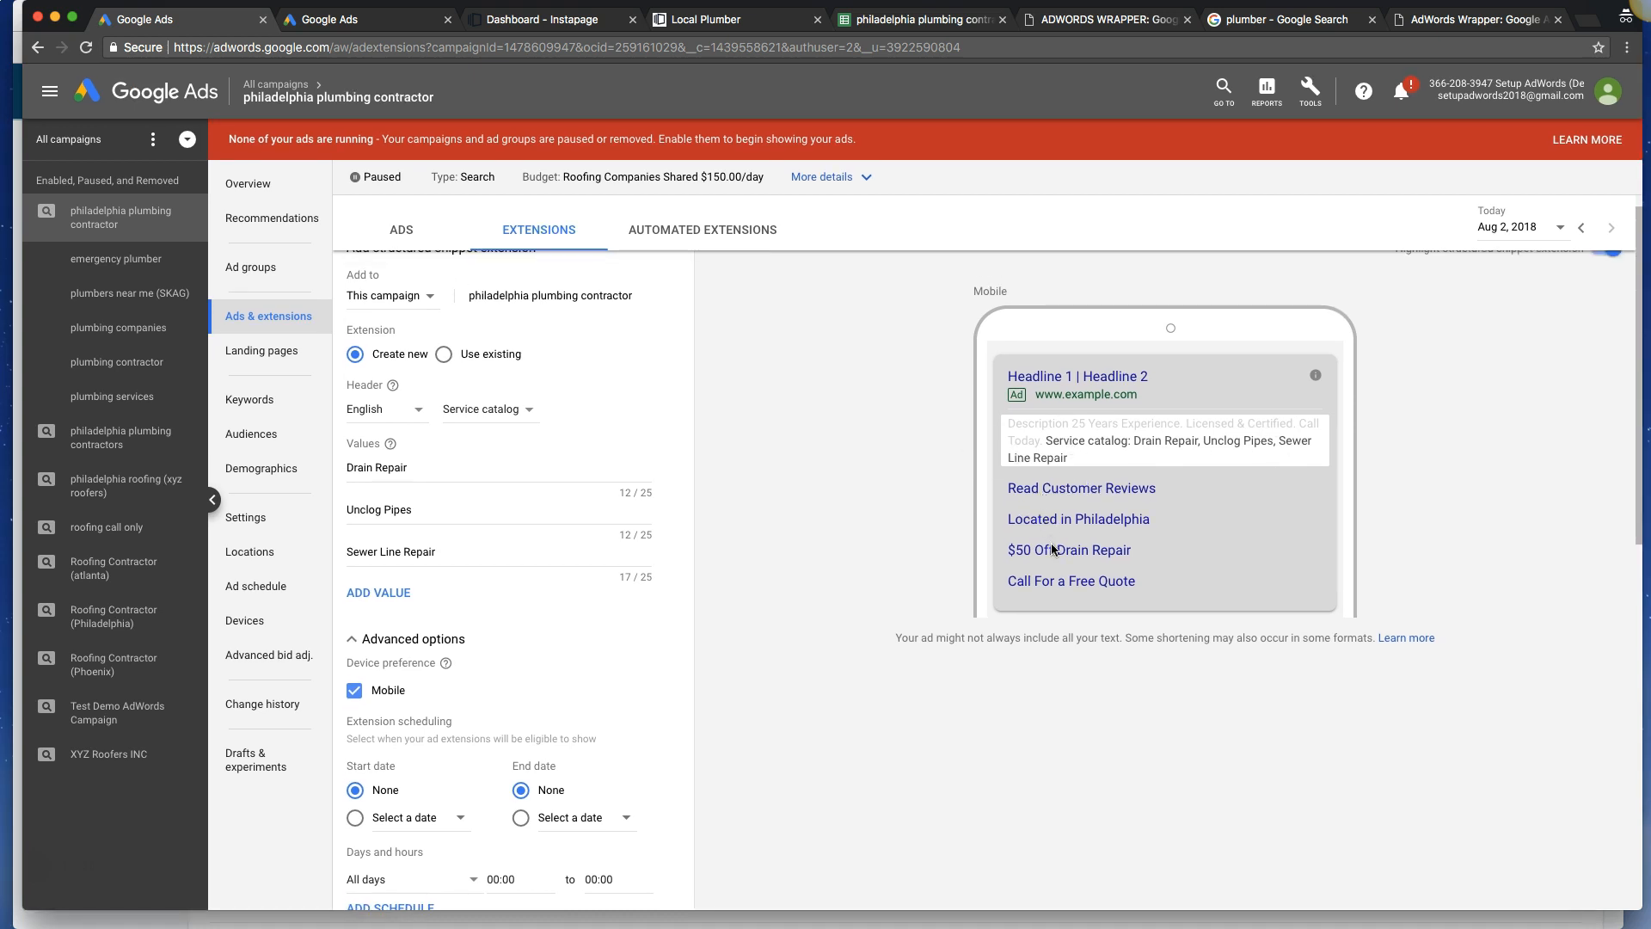
pyautogui.scroll(-5, 602, 508)
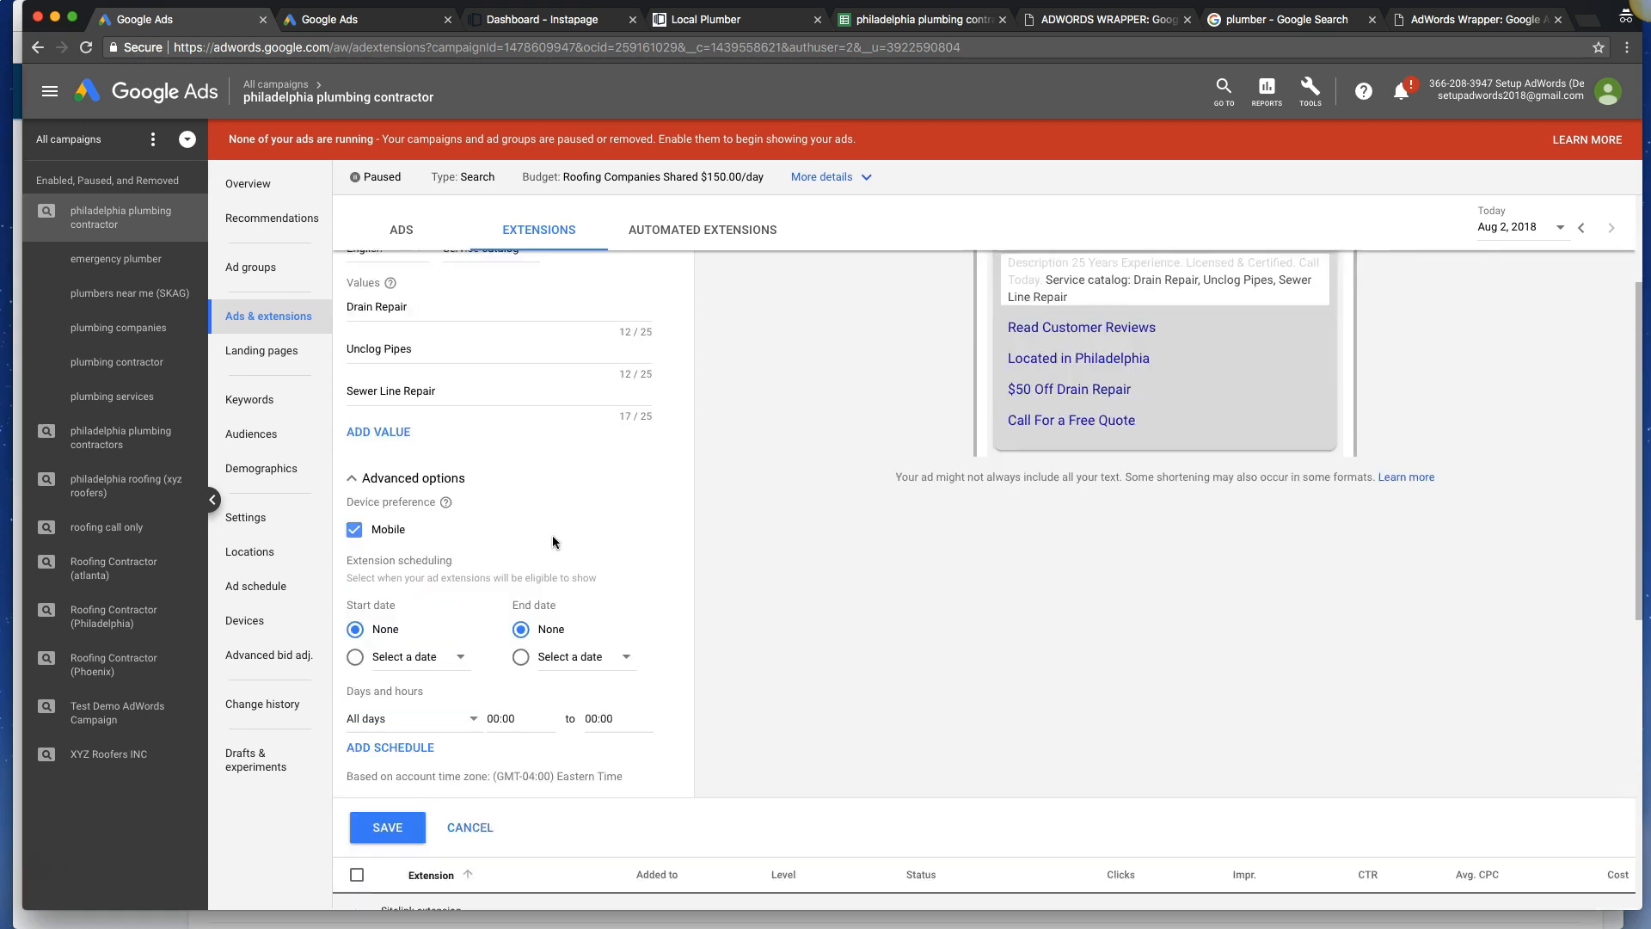
pyautogui.click(390, 750)
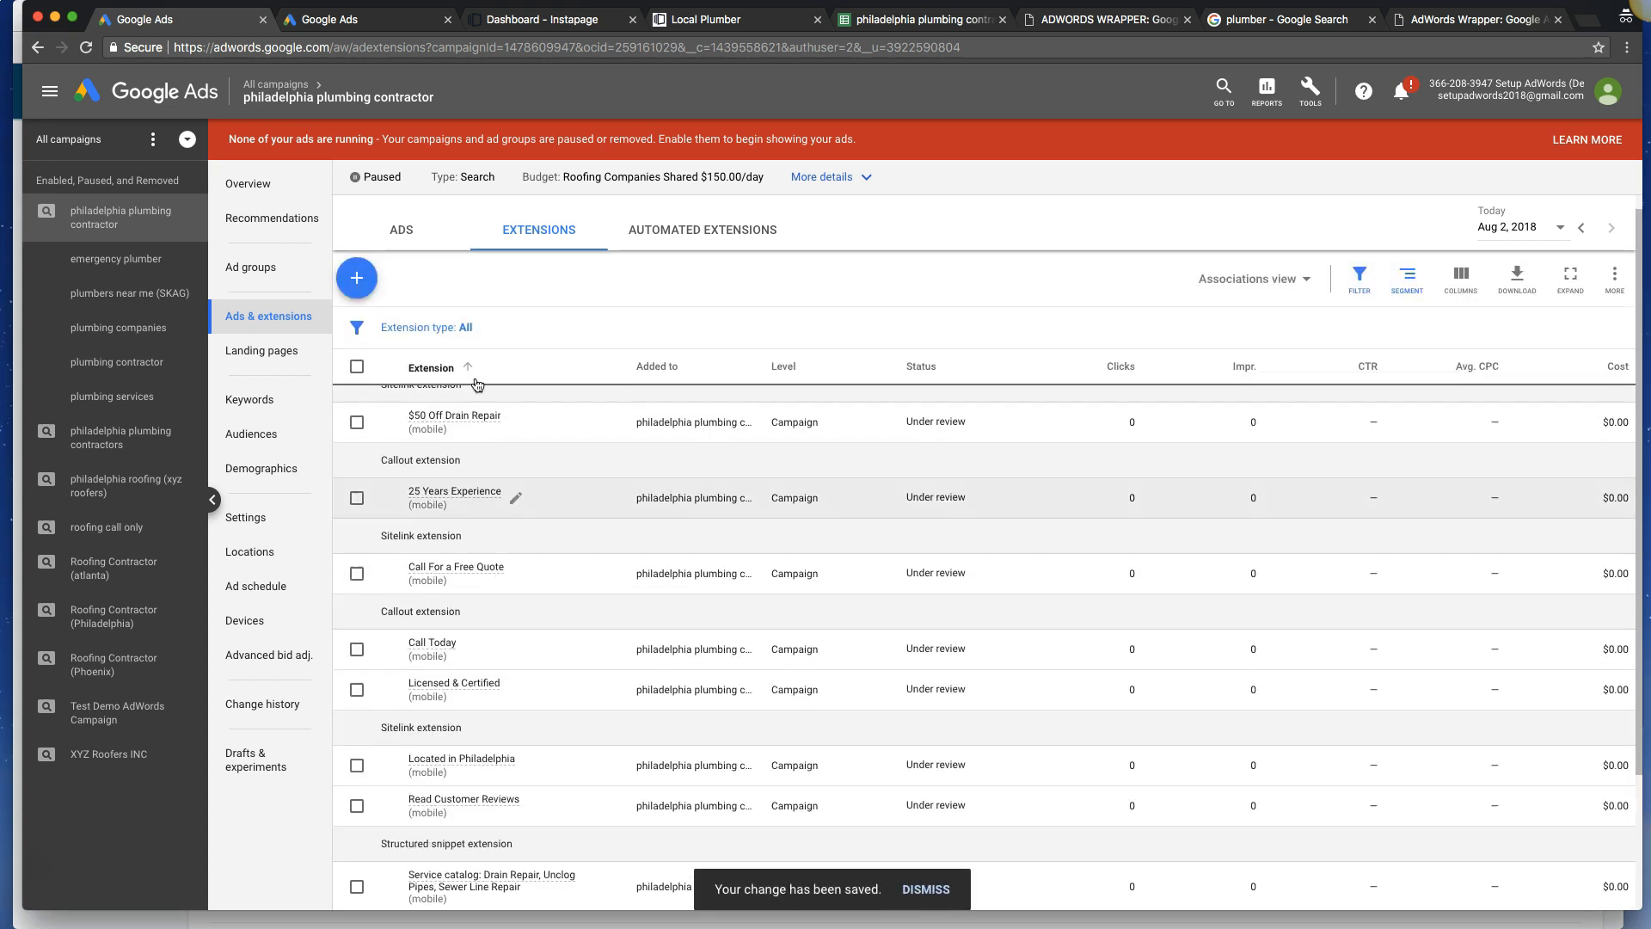
# Start a call extension for This campaign, enter the United States business phone number and compare the desktop and mobile previews.
pyautogui.click(356, 277)
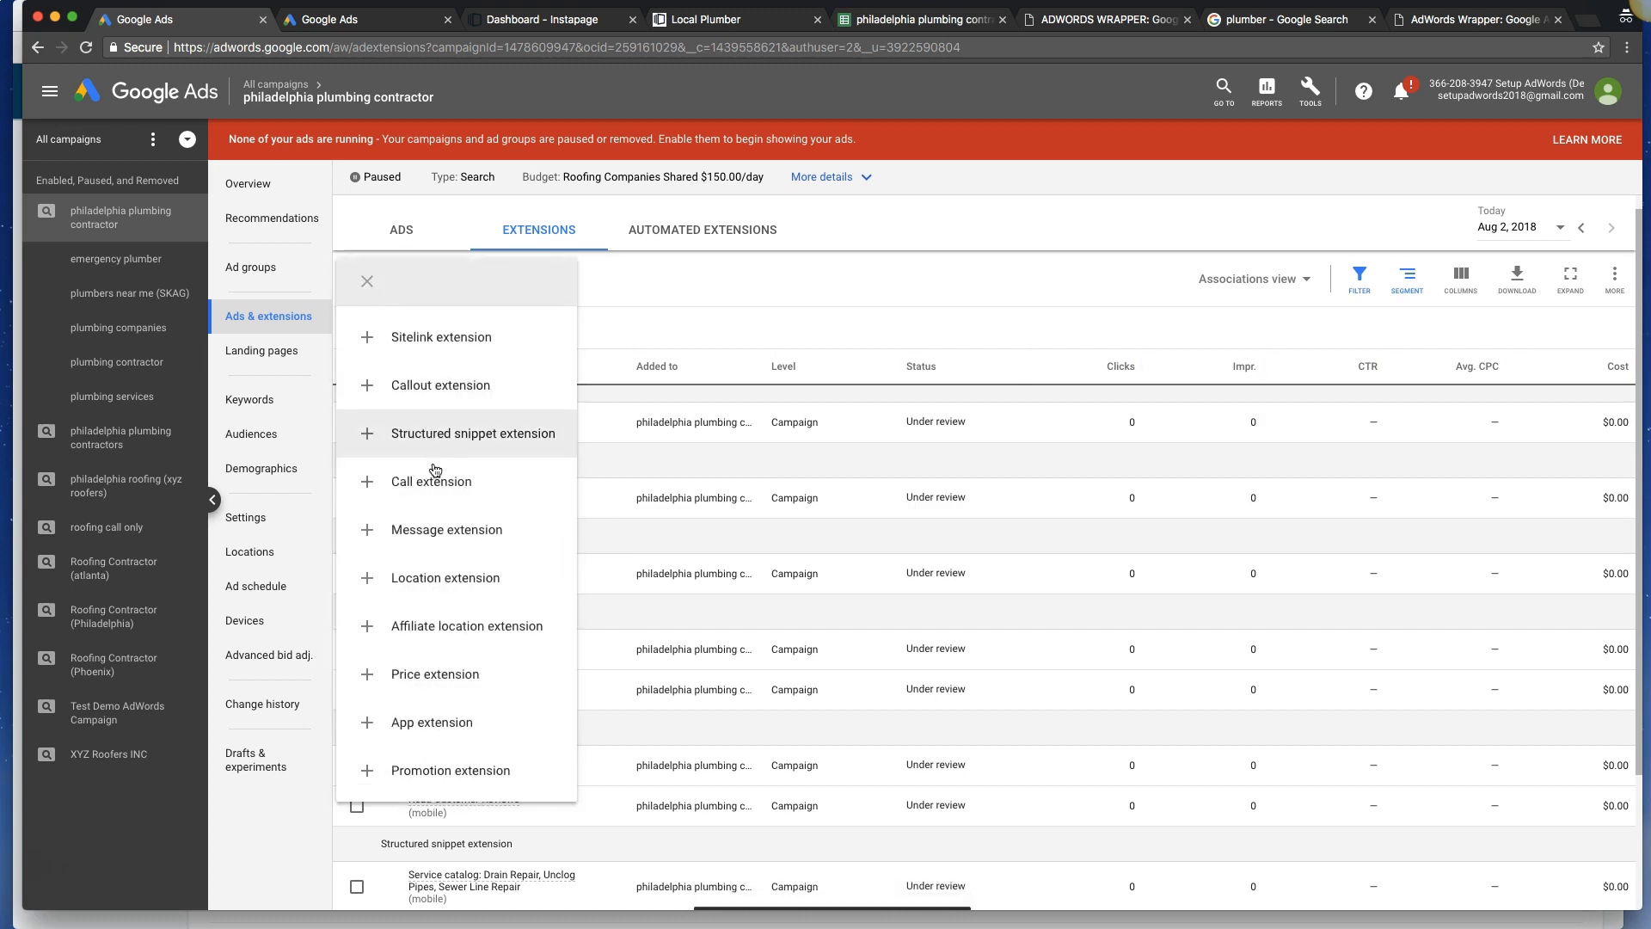
pyautogui.click(435, 479)
pyautogui.click(372, 319)
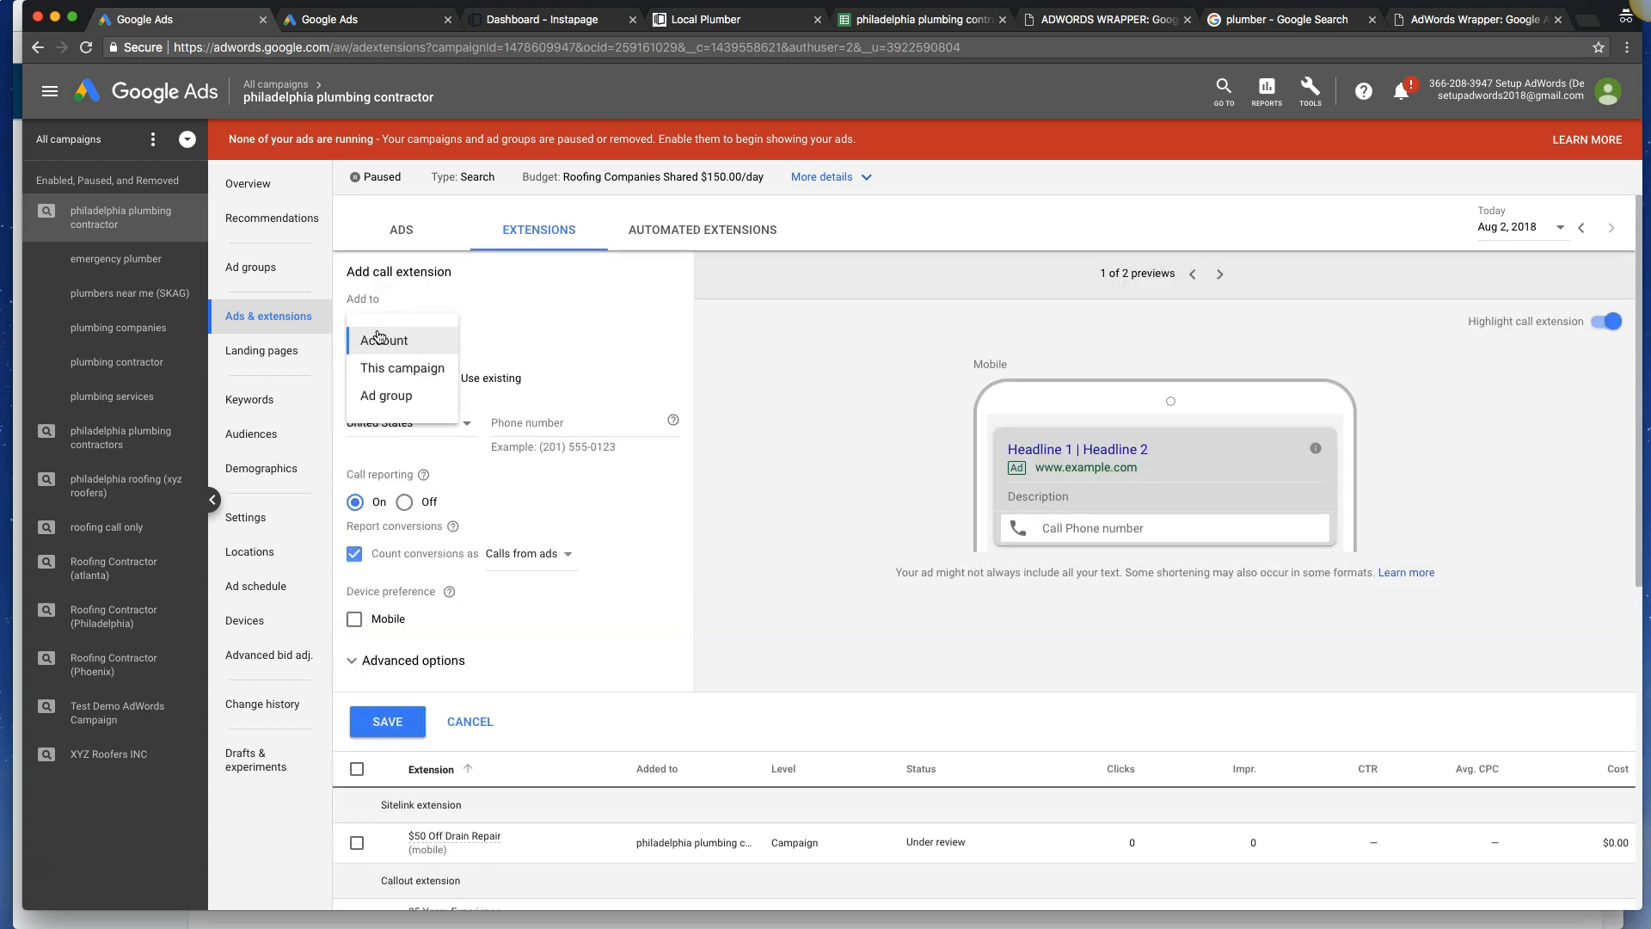
pyautogui.click(378, 376)
pyautogui.click(521, 423)
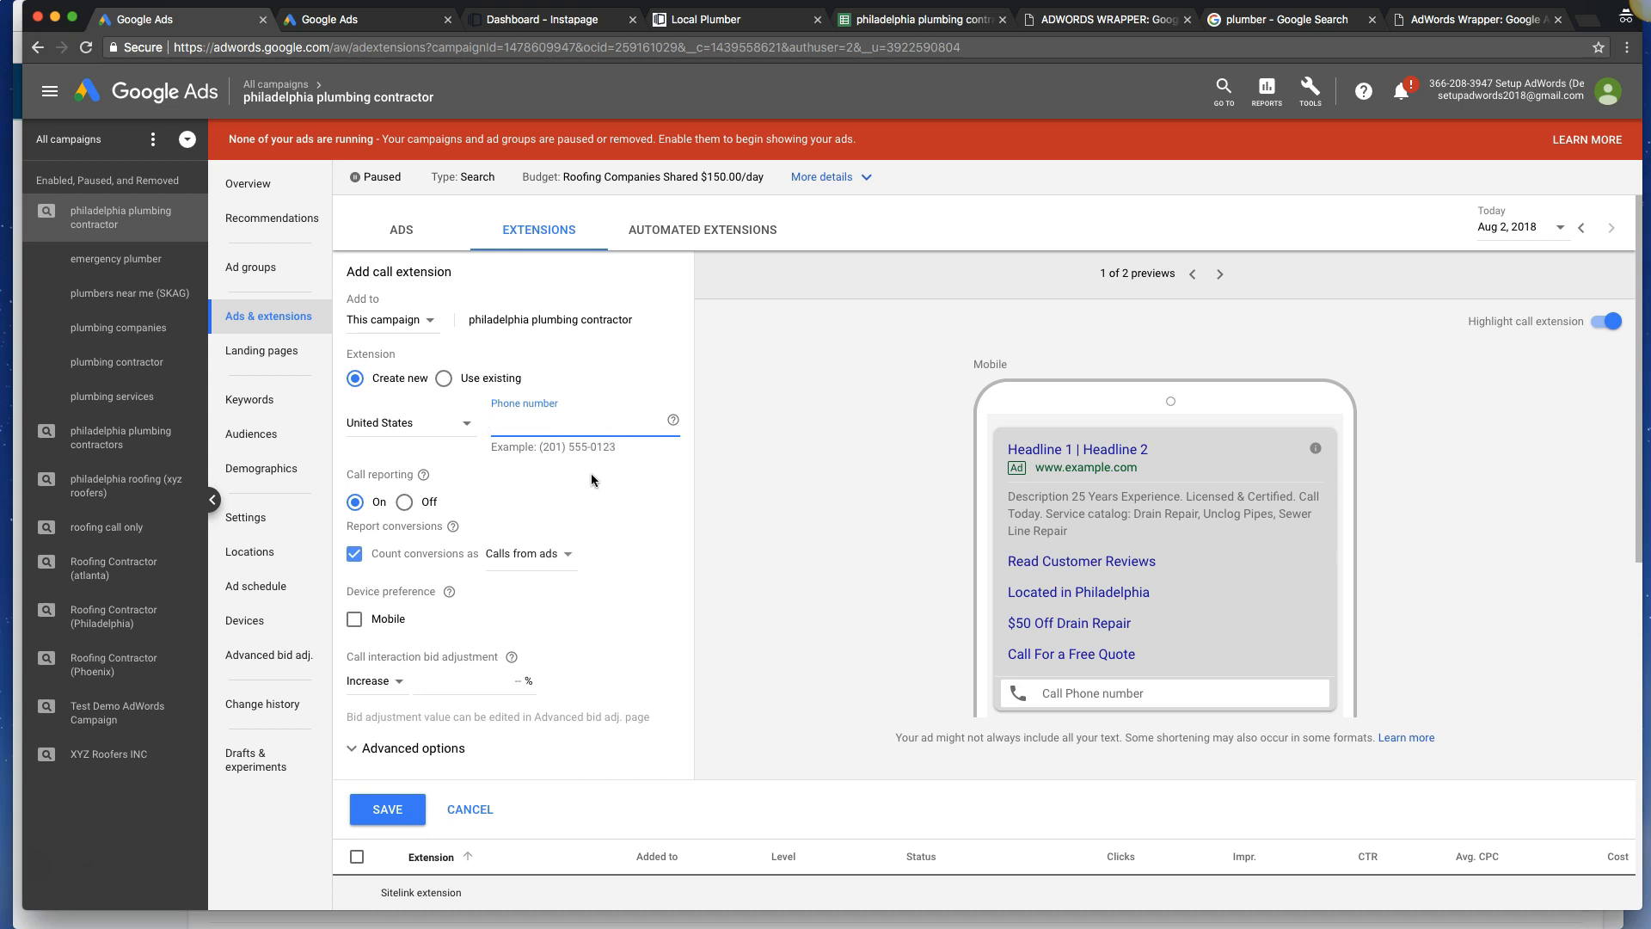
pyautogui.write('555-555-5555')
pyautogui.click(1219, 273)
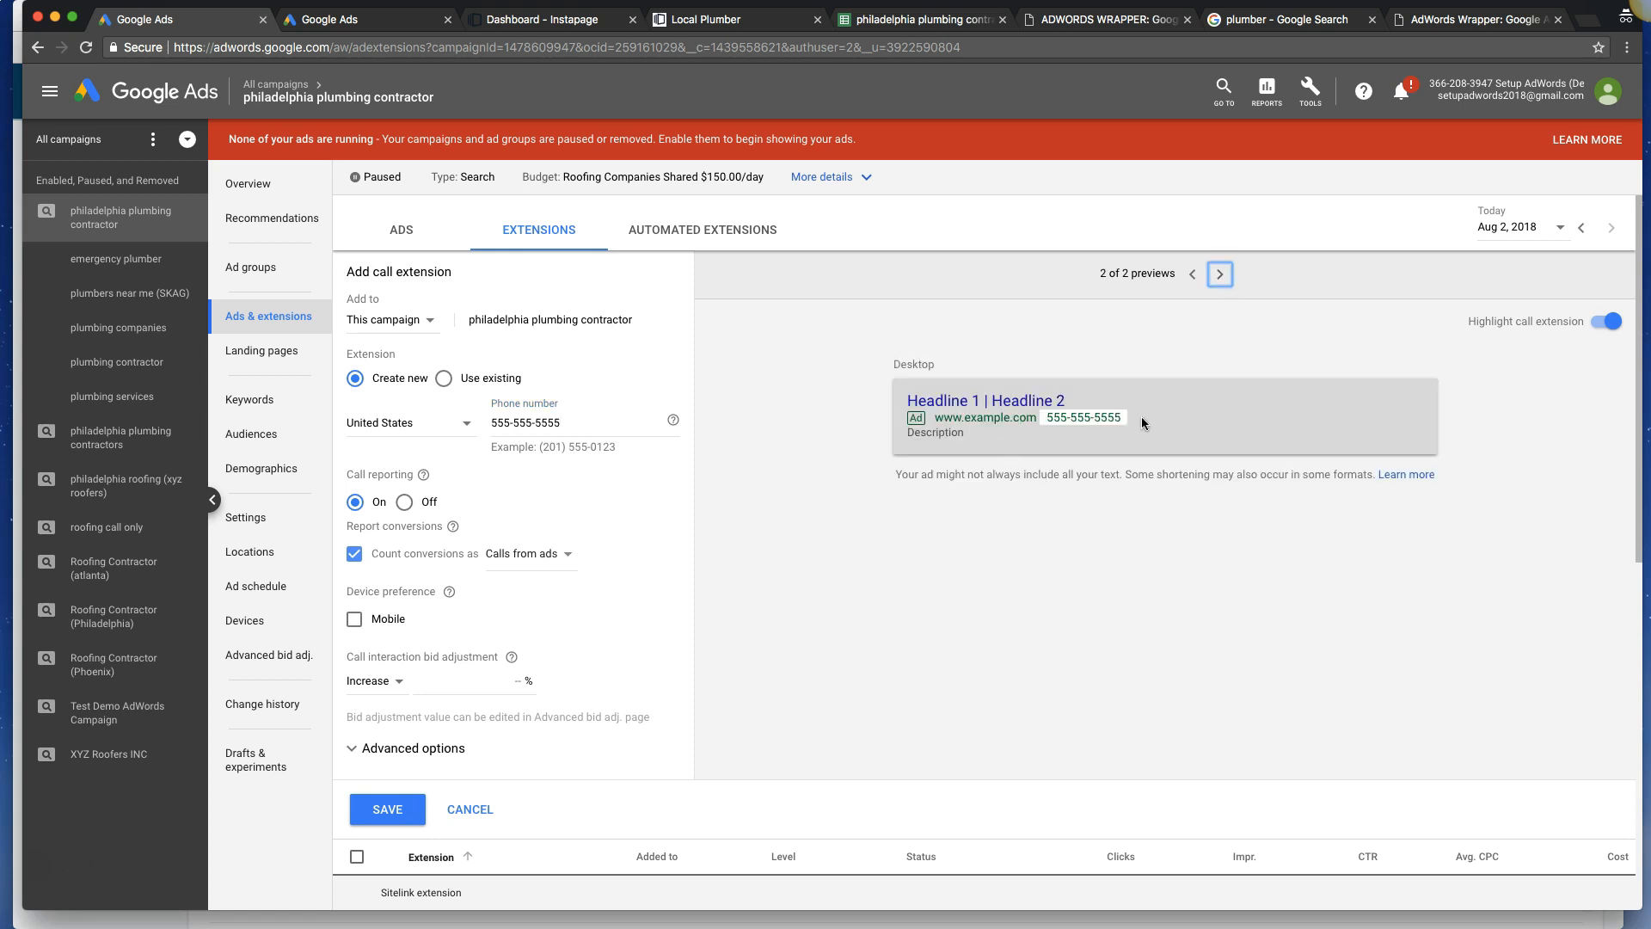
pyautogui.click(1192, 273)
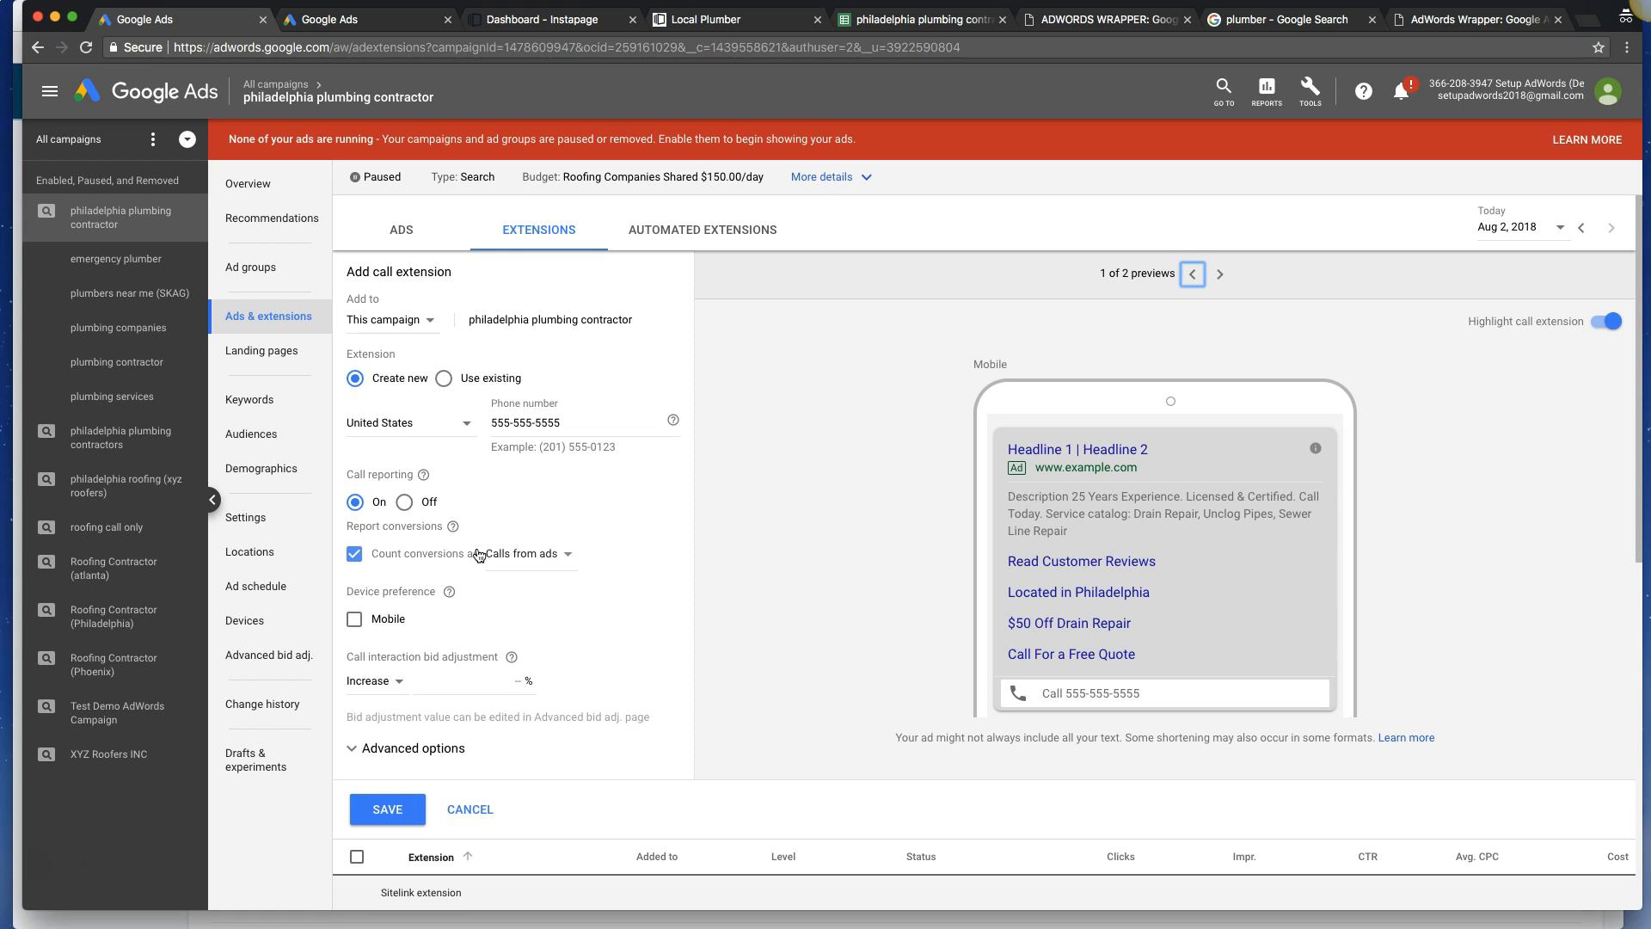
# Count call conversions as "plumber ad extension call", set the device preference to Mobile and submit the call extension.
pyautogui.click(381, 564)
pyautogui.click(355, 554)
pyautogui.click(551, 560)
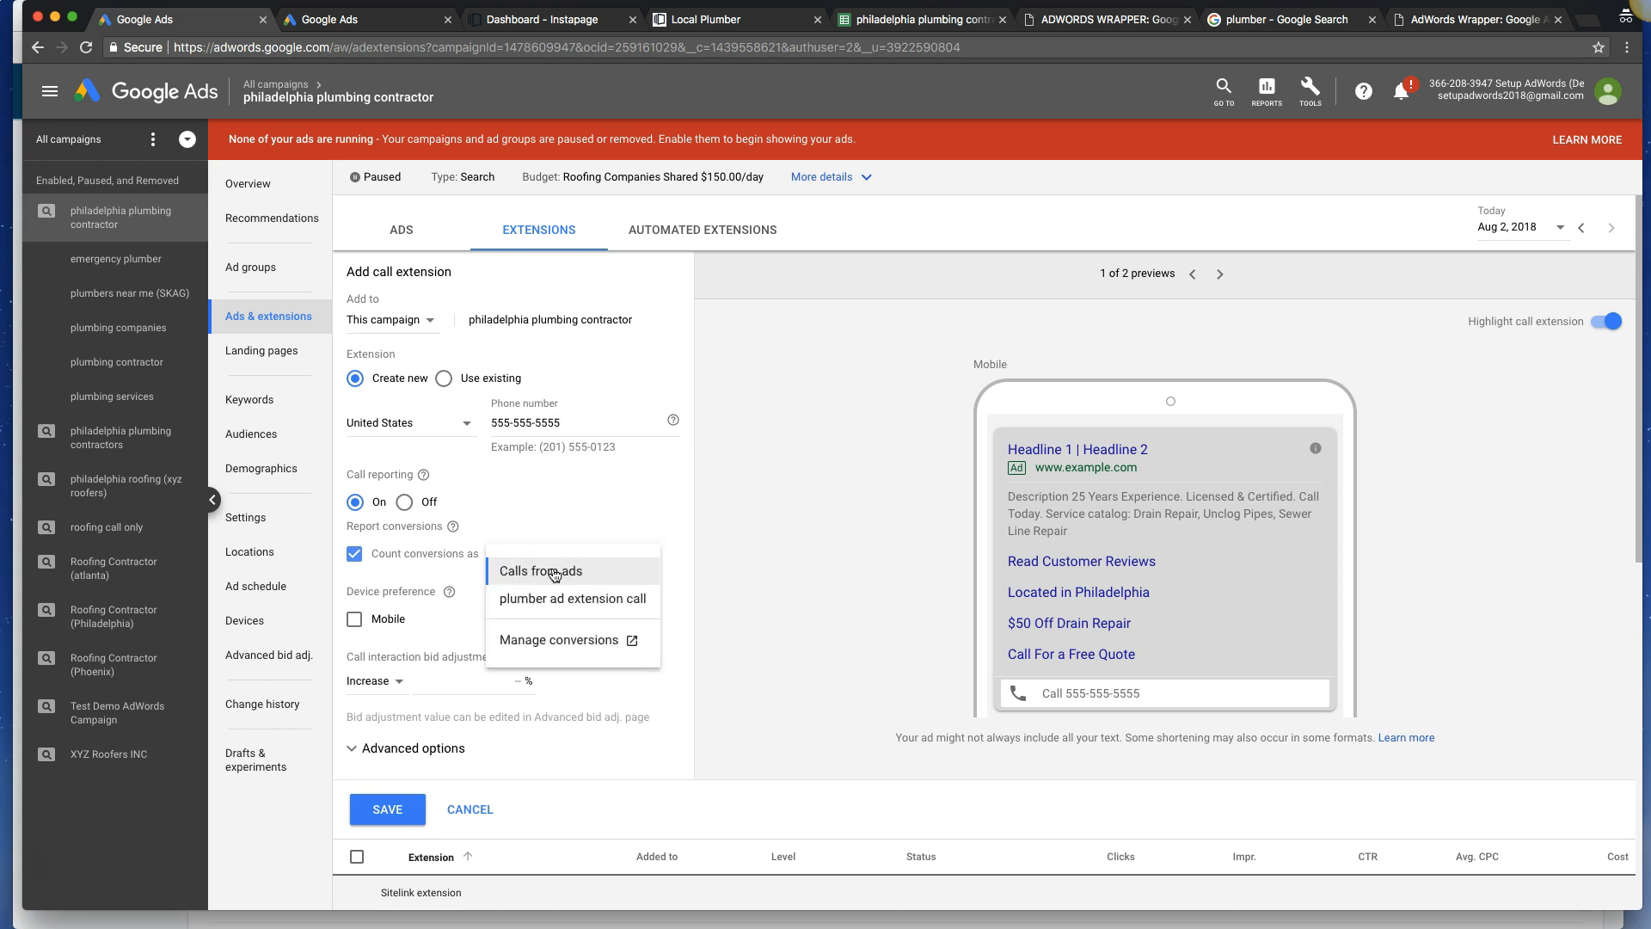
pyautogui.click(552, 605)
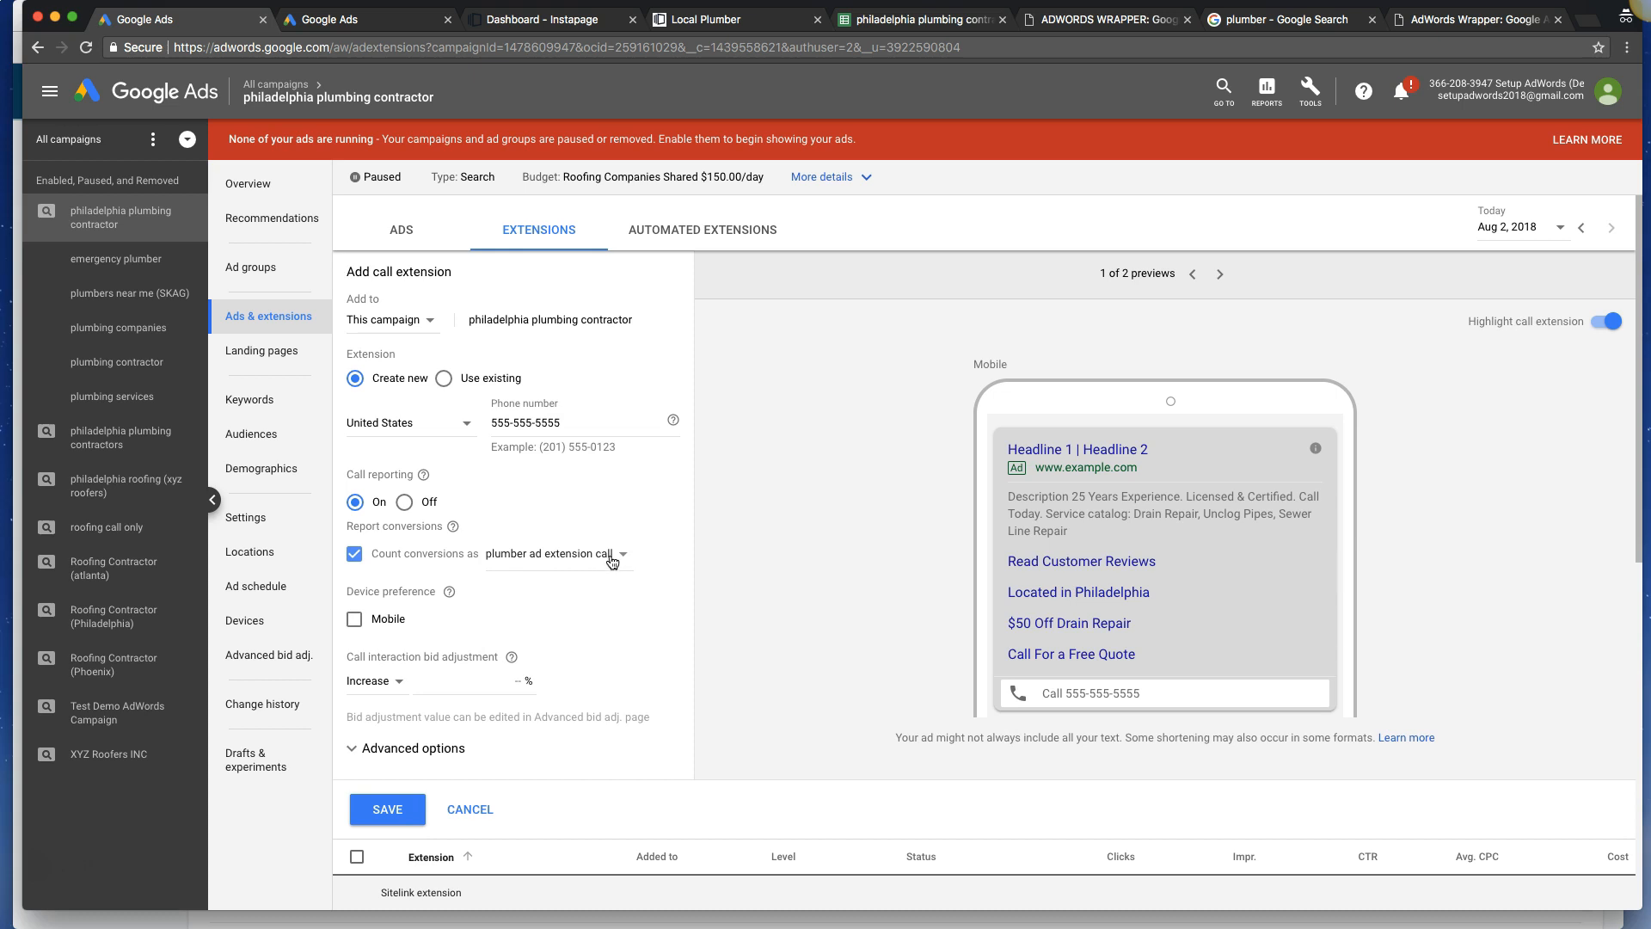
pyautogui.click(356, 620)
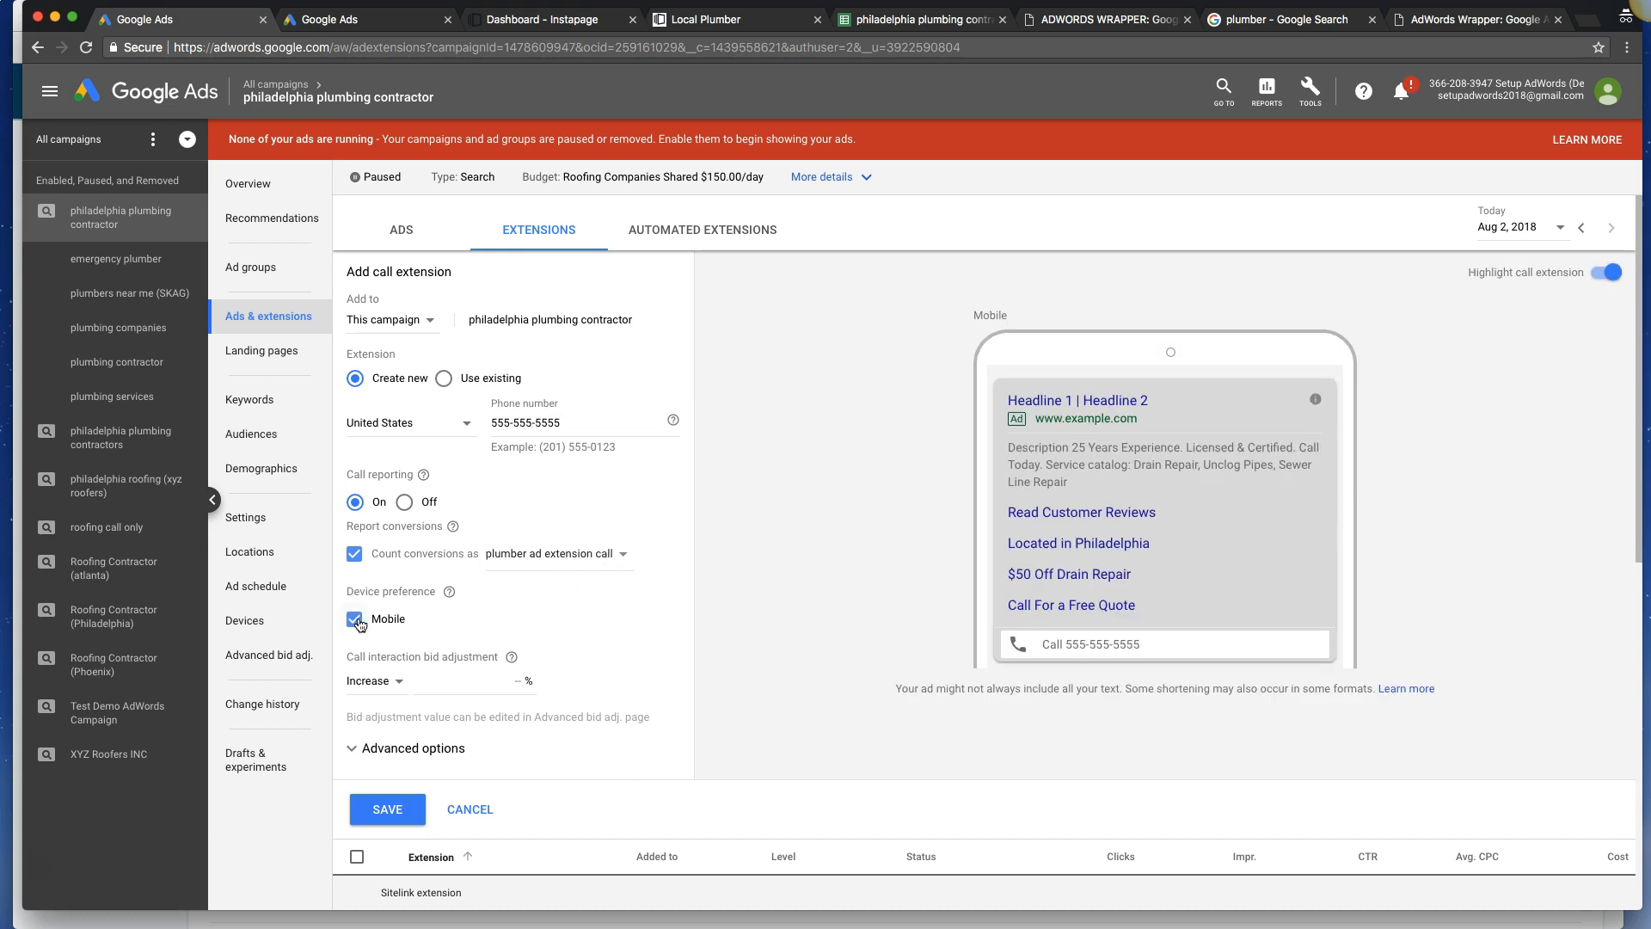
pyautogui.click(391, 808)
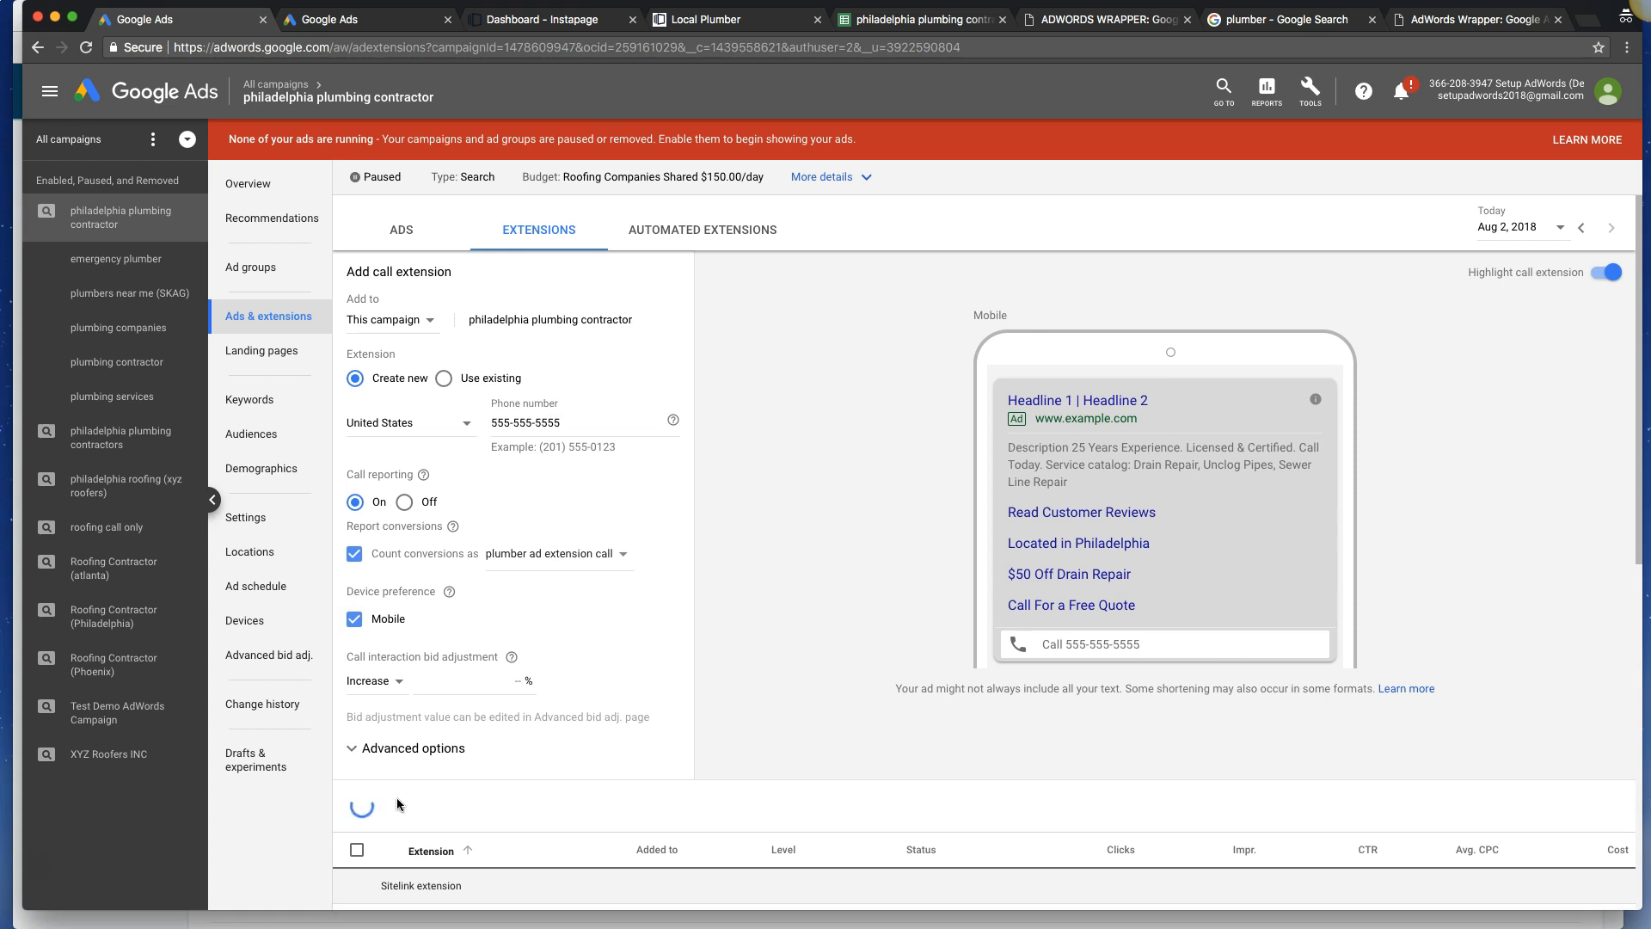
# Replace the call extension's phone number with a local Philadelphia number and save the extension.
pyautogui.click(533, 425)
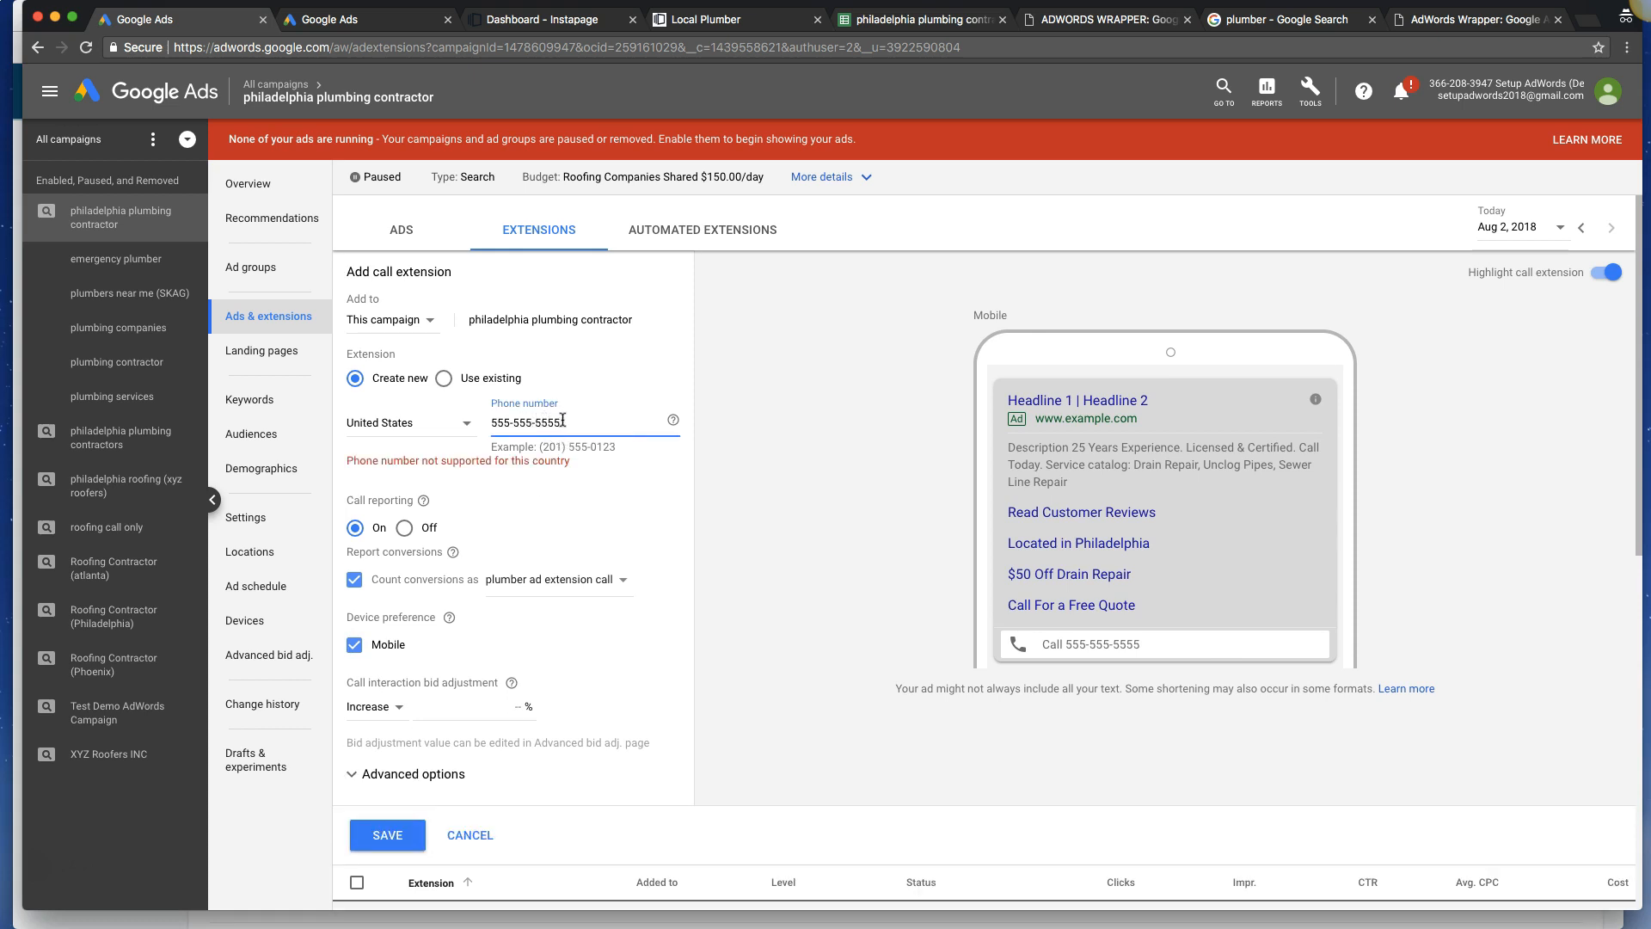
pyautogui.moveTo(507, 420); pyautogui.dragTo(468, 427)
pyautogui.write('215')
pyautogui.click(389, 835)
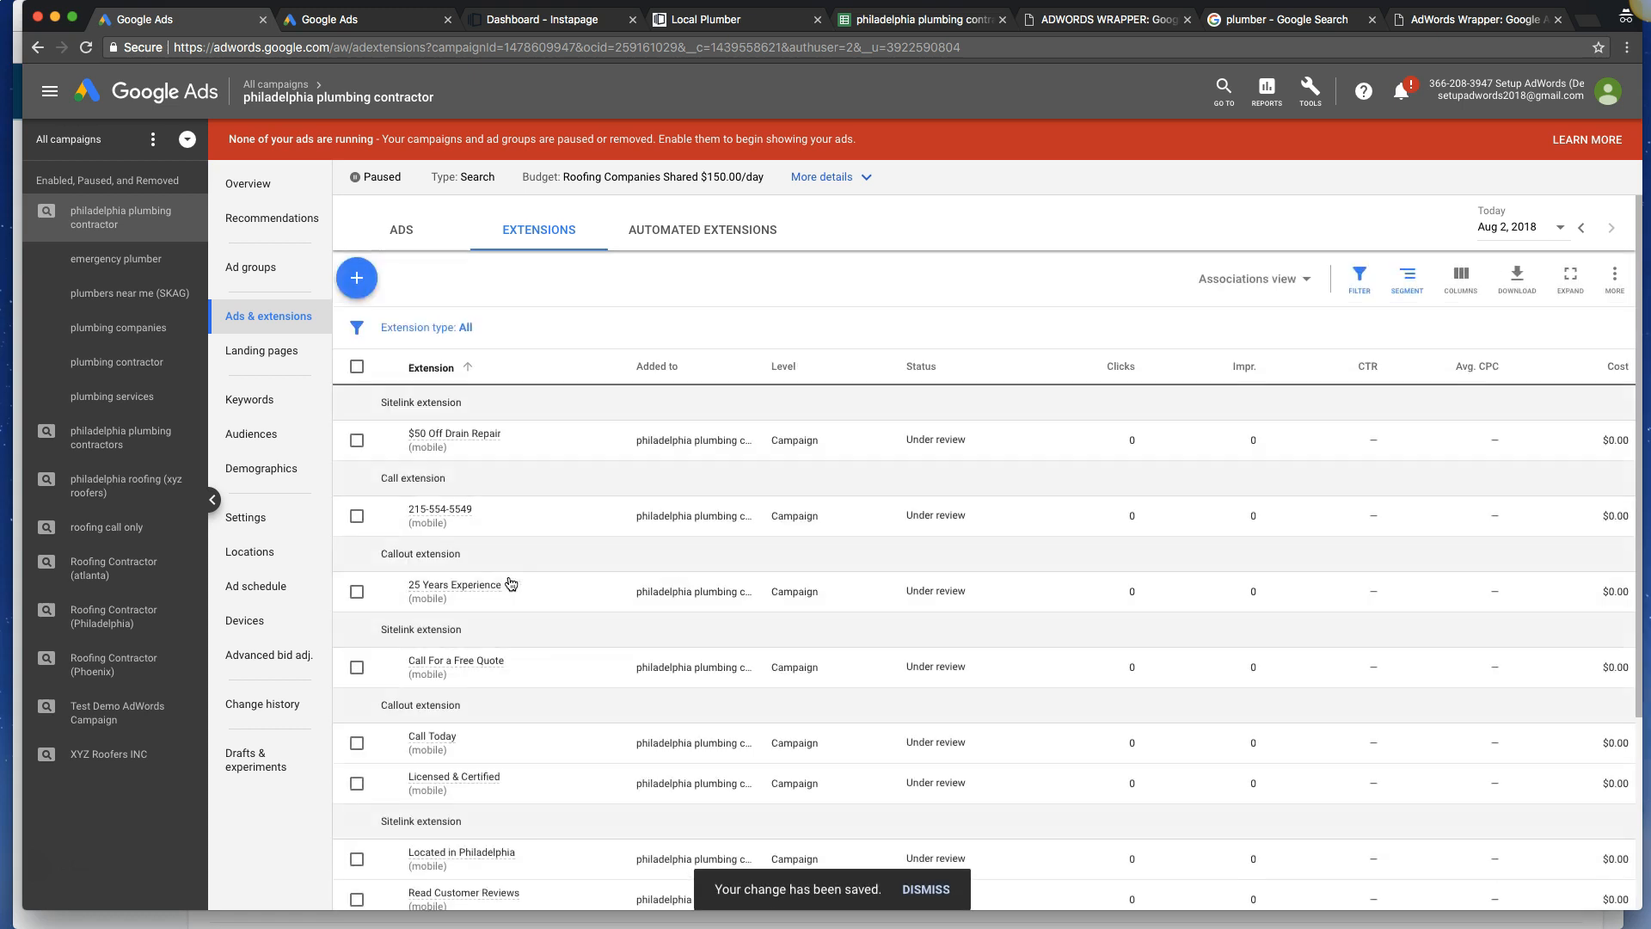
# Review the message extension form and its mobile preview for This campaign, and close it without saving.
pyautogui.click(366, 287)
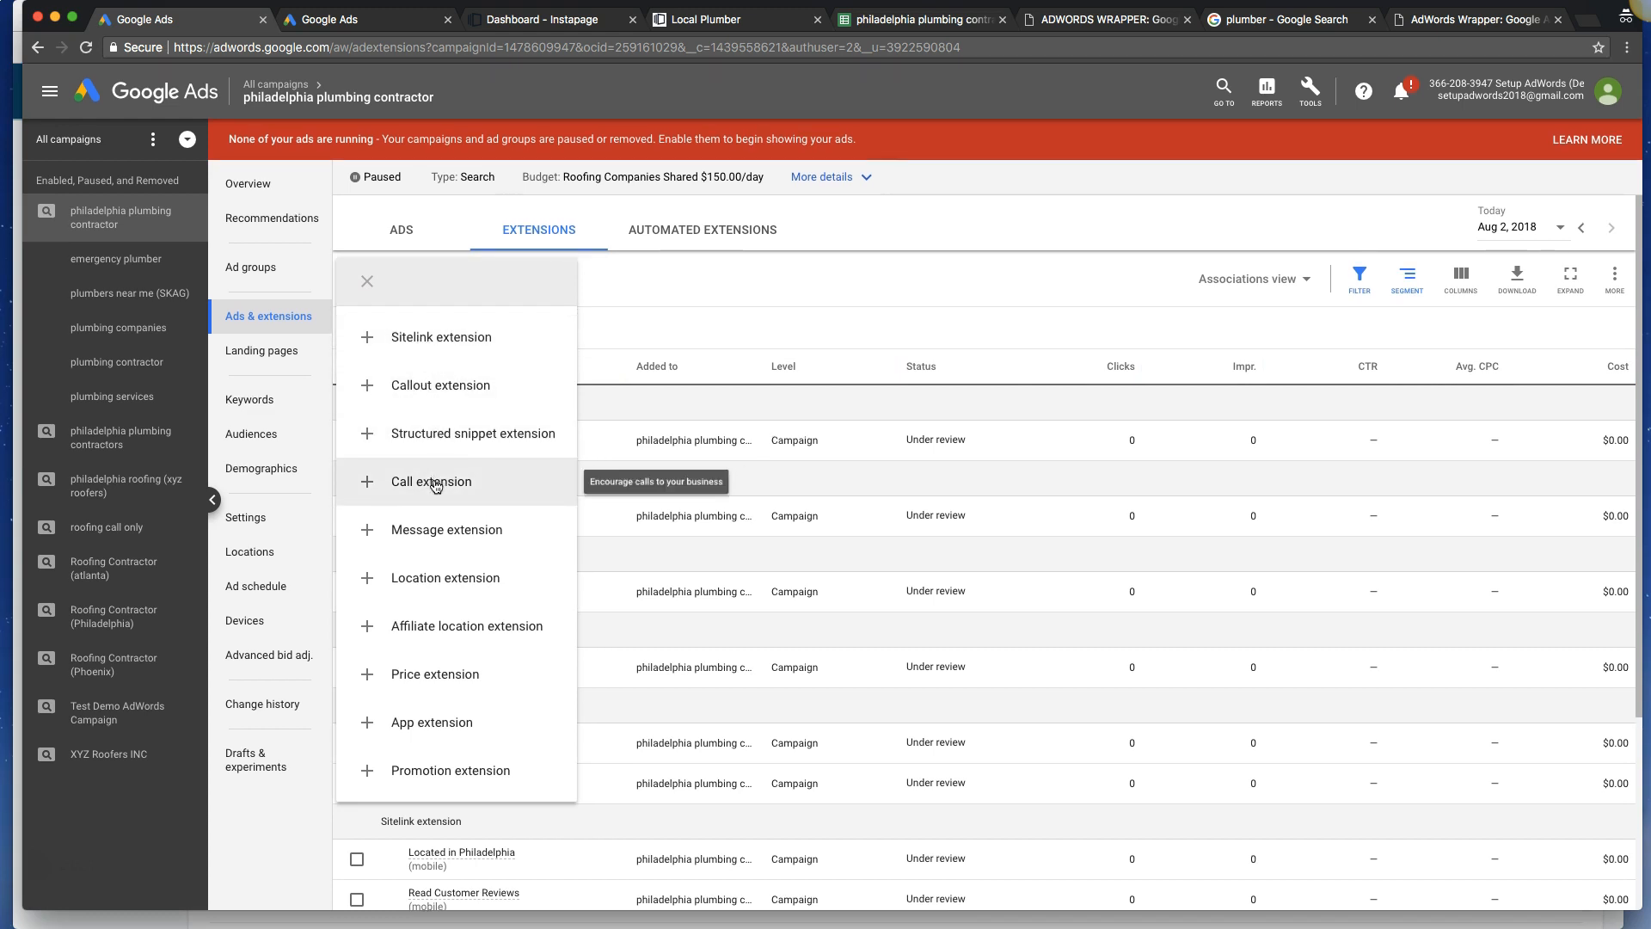
pyautogui.click(465, 538)
pyautogui.click(385, 336)
pyautogui.click(397, 368)
pyautogui.click(509, 423)
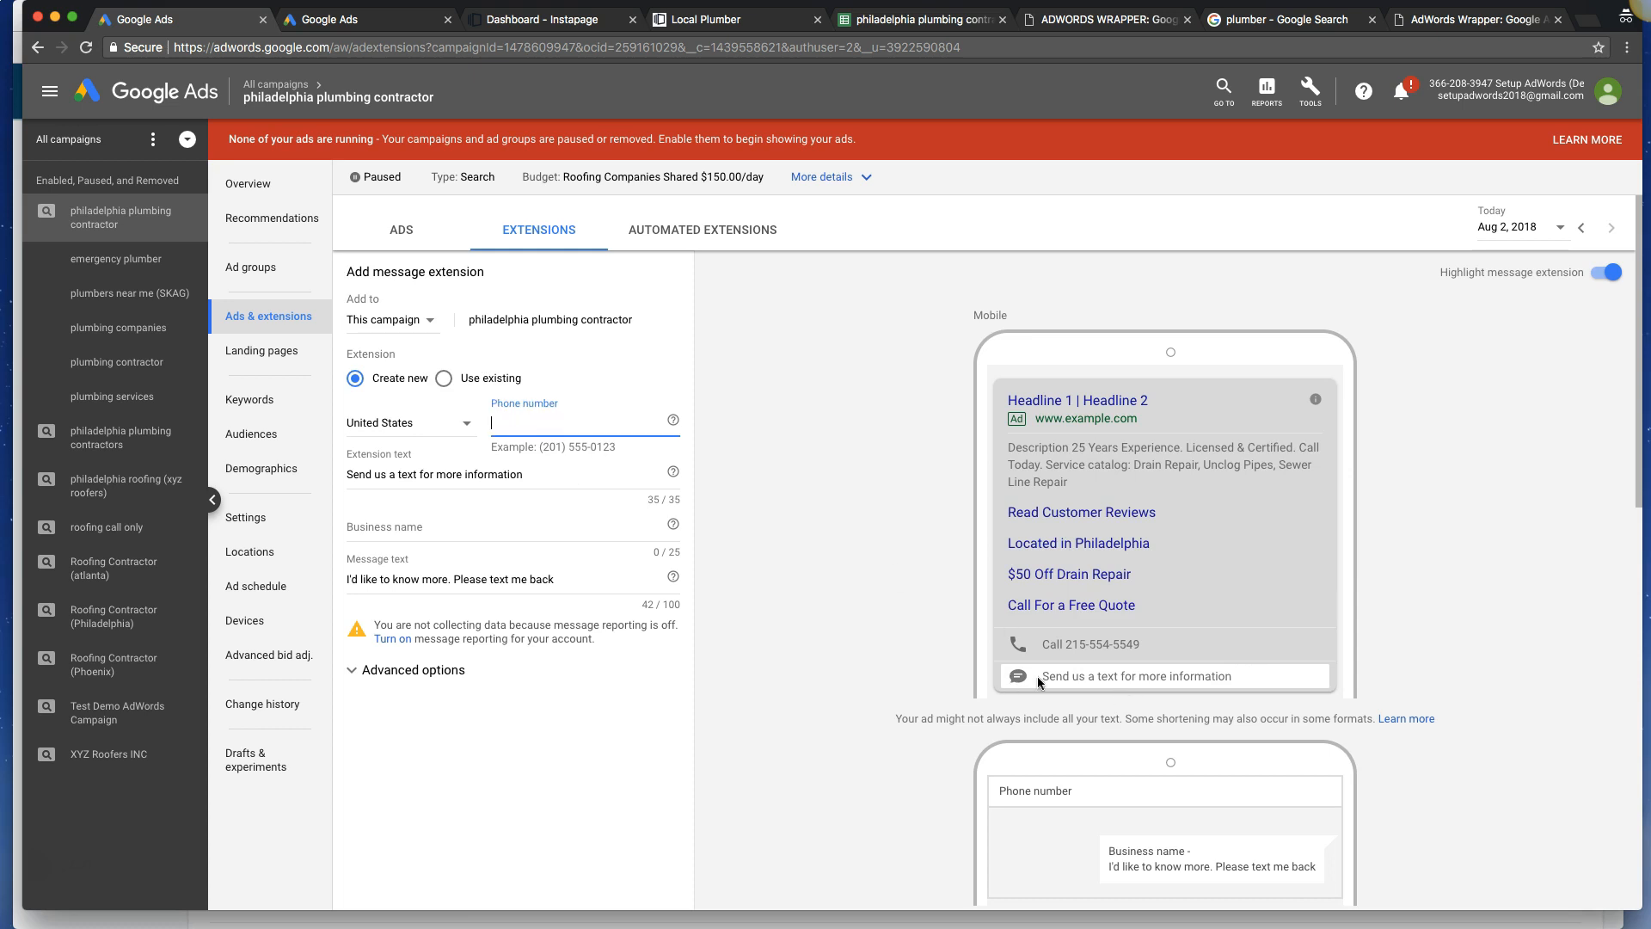
pyautogui.scroll(-1, 1081, 674)
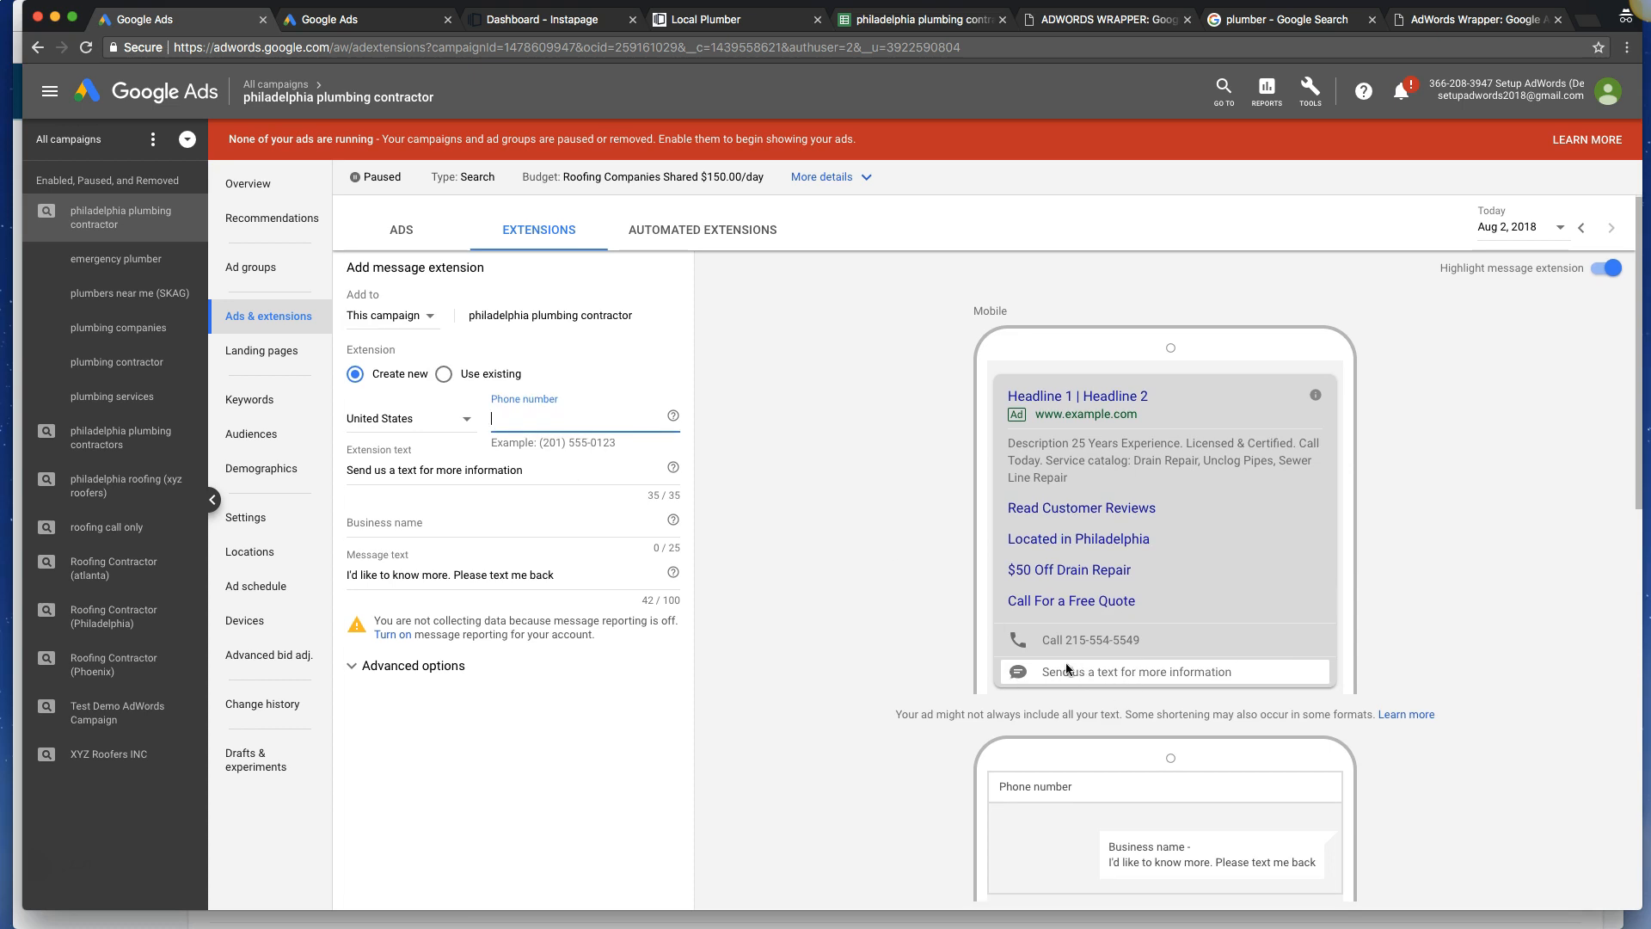
pyautogui.scroll(-1, 1085, 682)
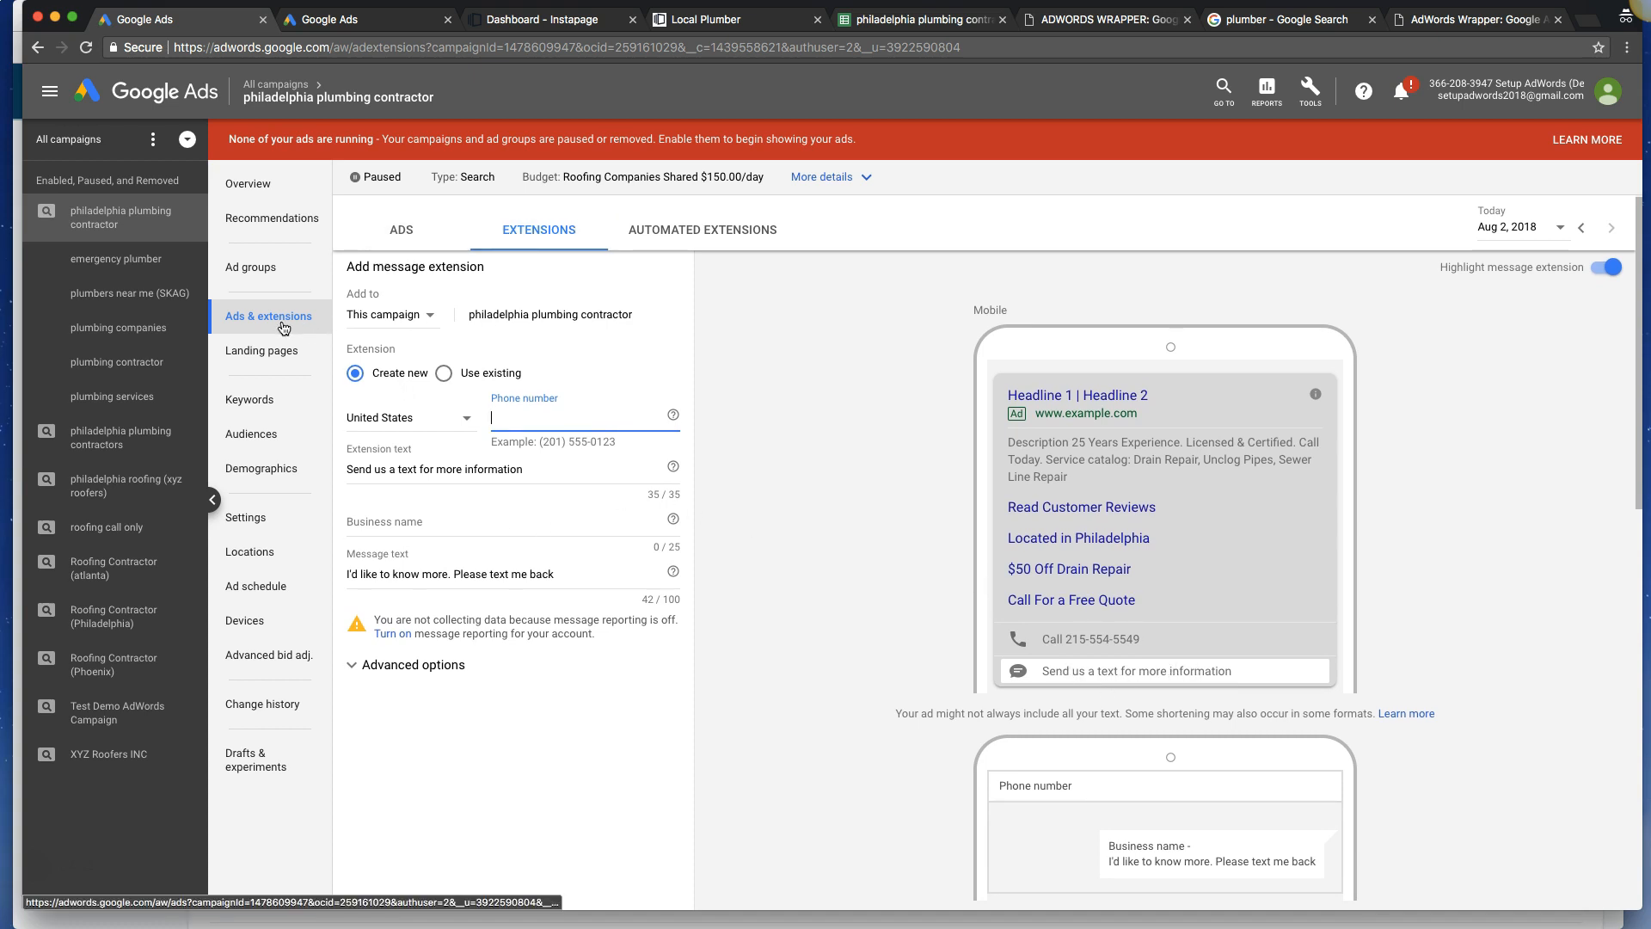
pyautogui.scroll(-2, 539, 854)
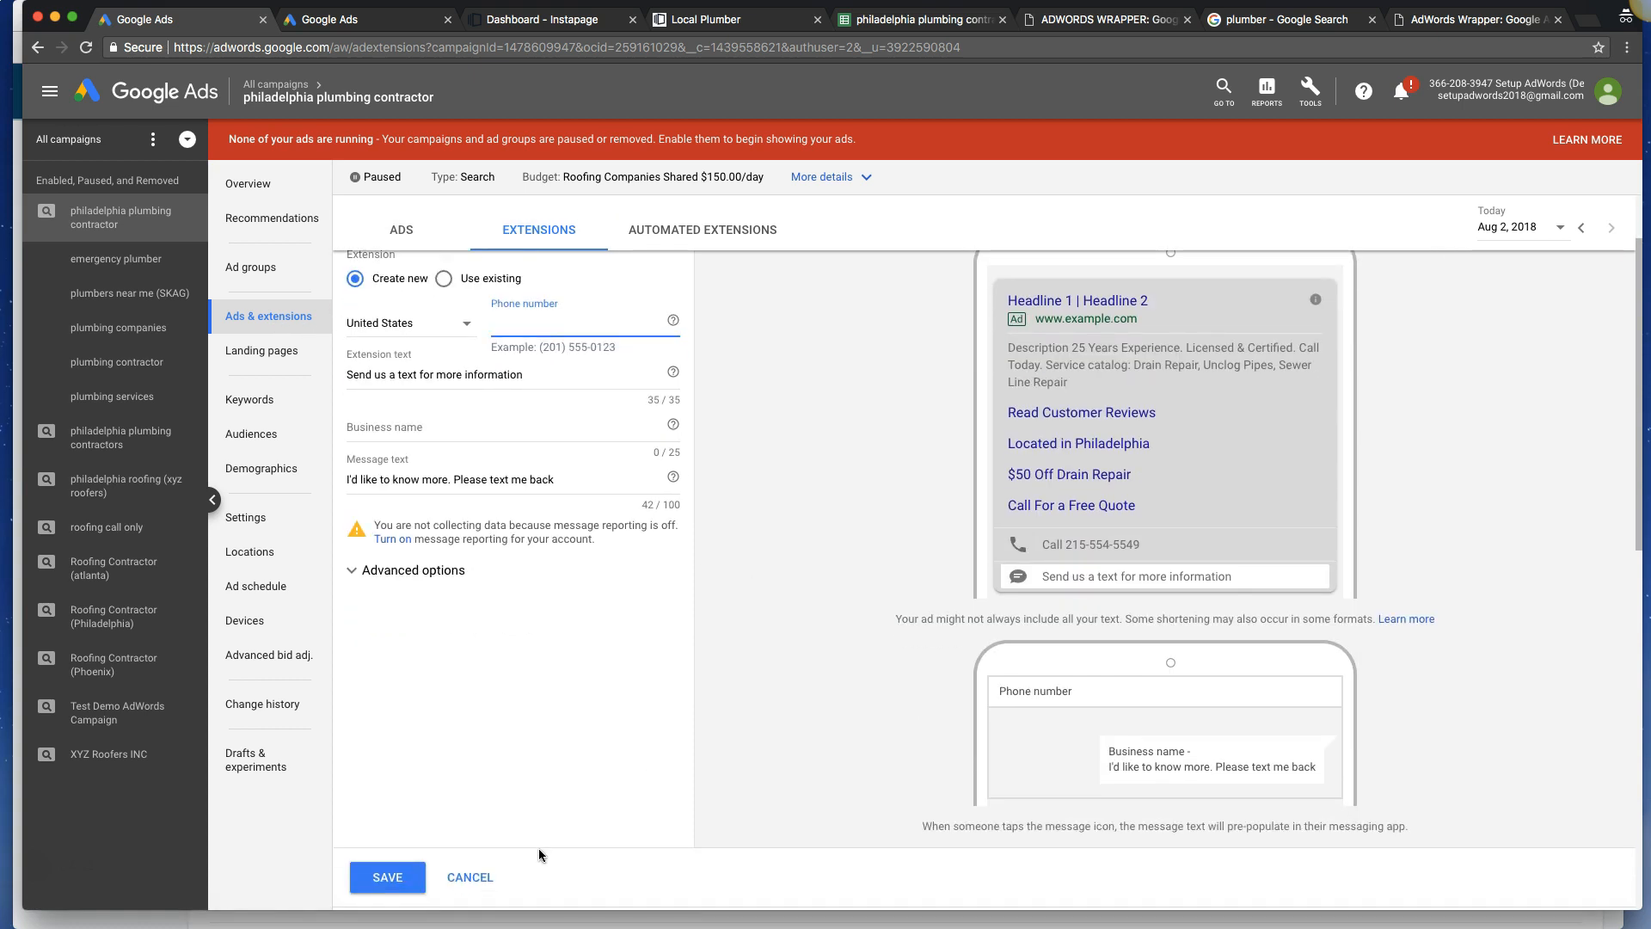
pyautogui.click(470, 877)
# Review the location extension's Google My Business account options and example ad, and close the dialog without linking.
pyautogui.click(368, 286)
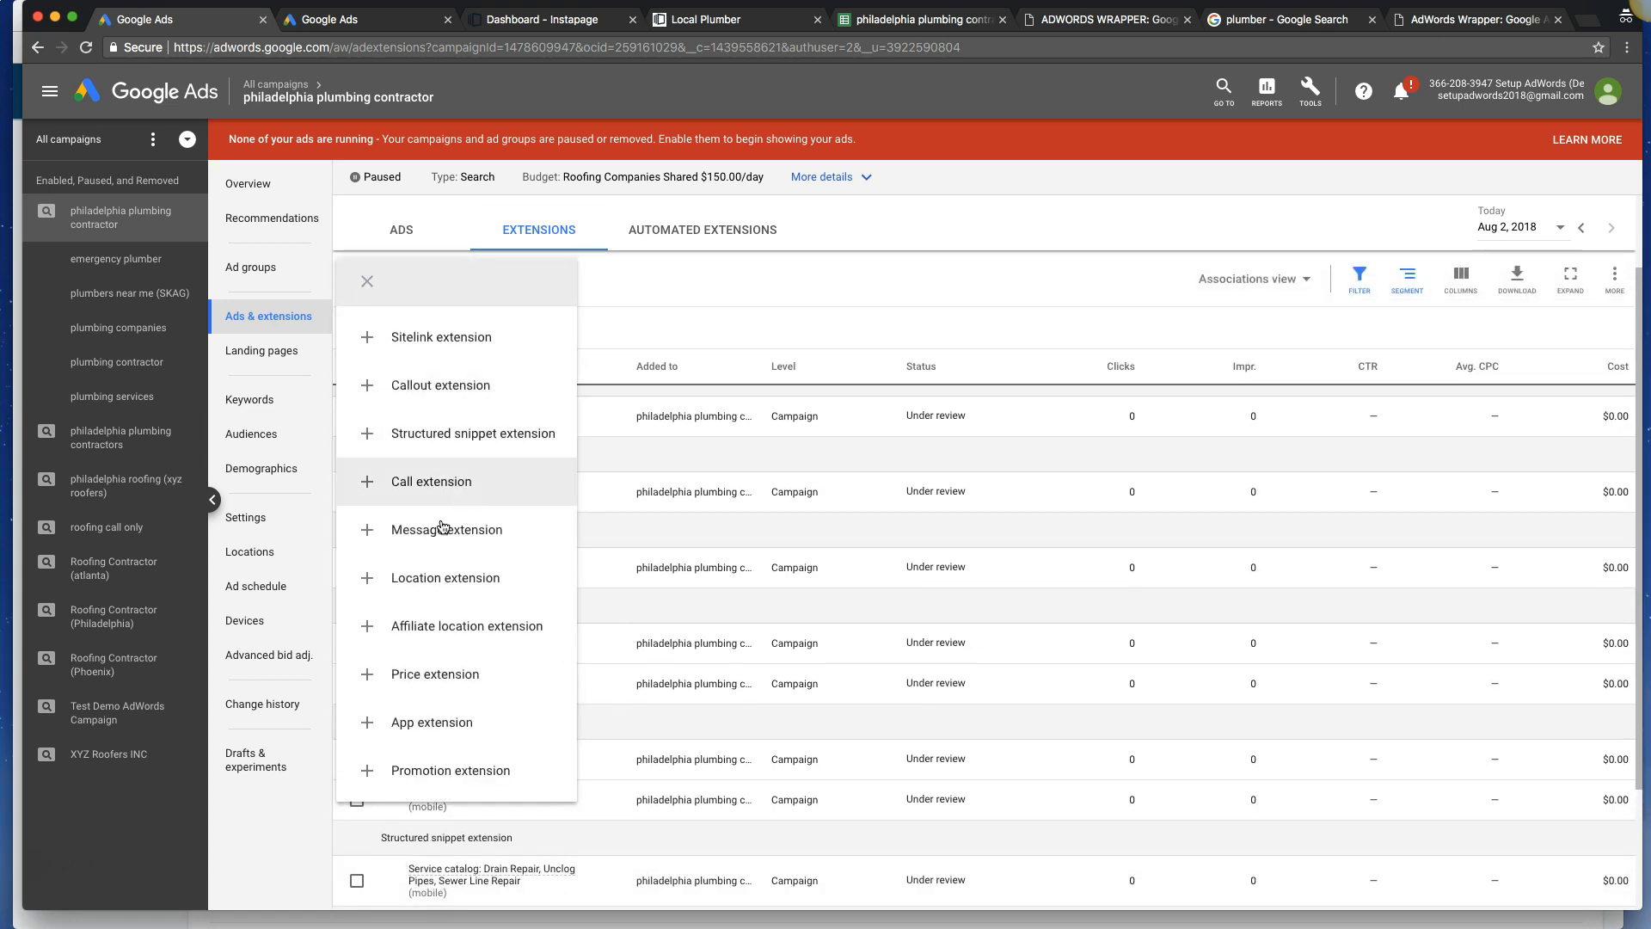
pyautogui.click(435, 578)
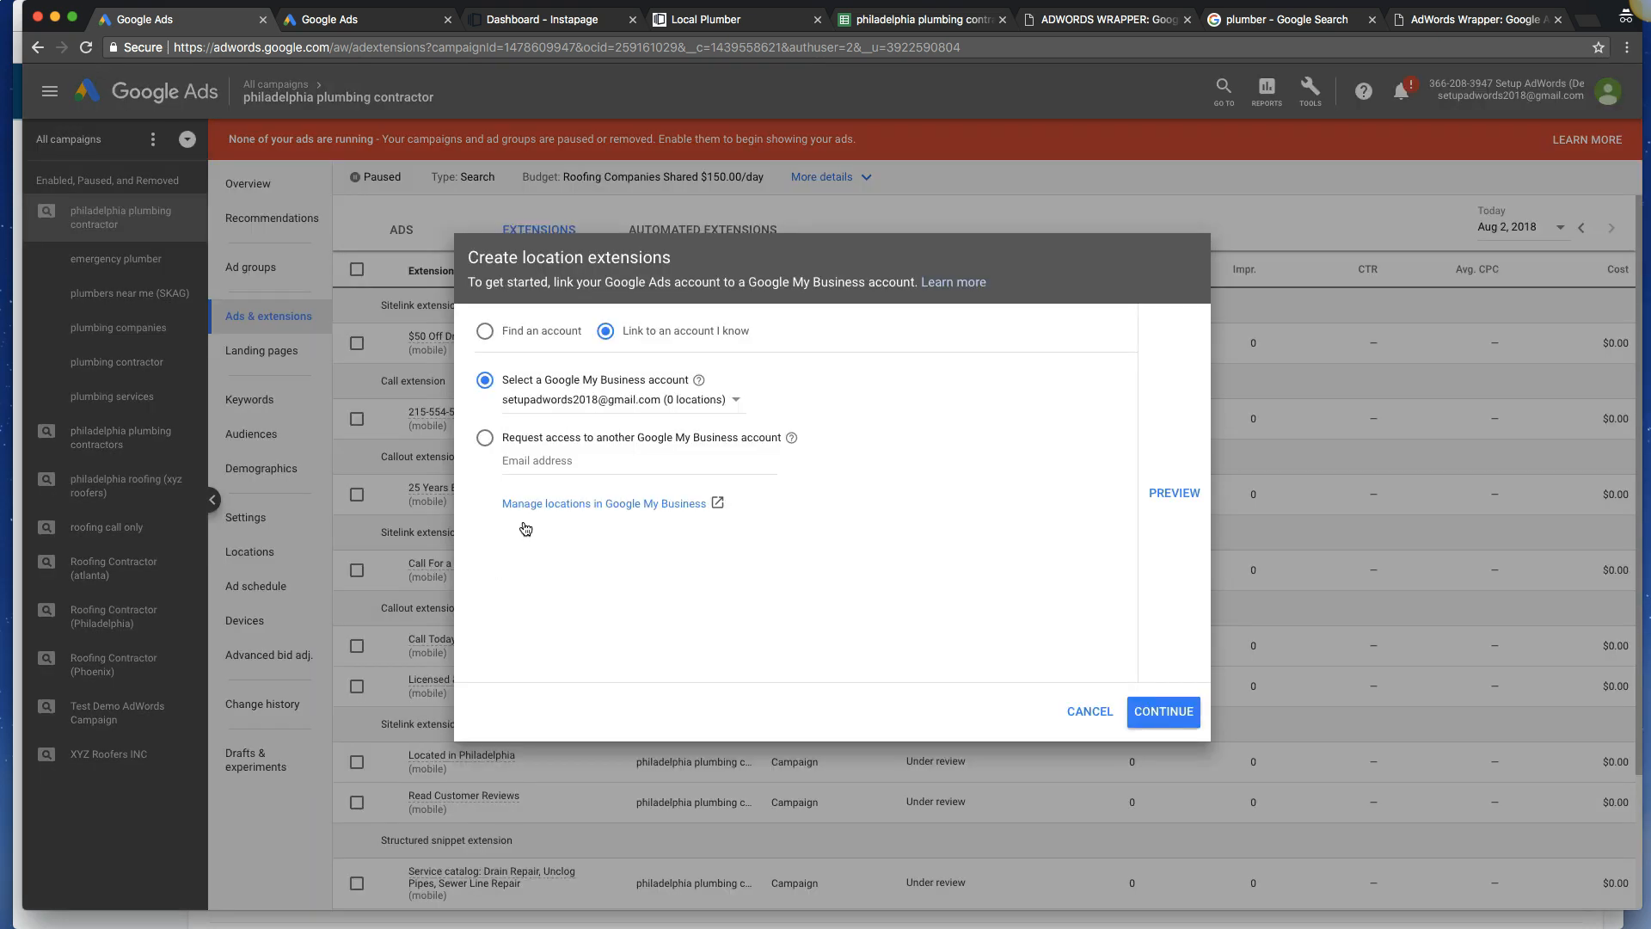
pyautogui.click(487, 335)
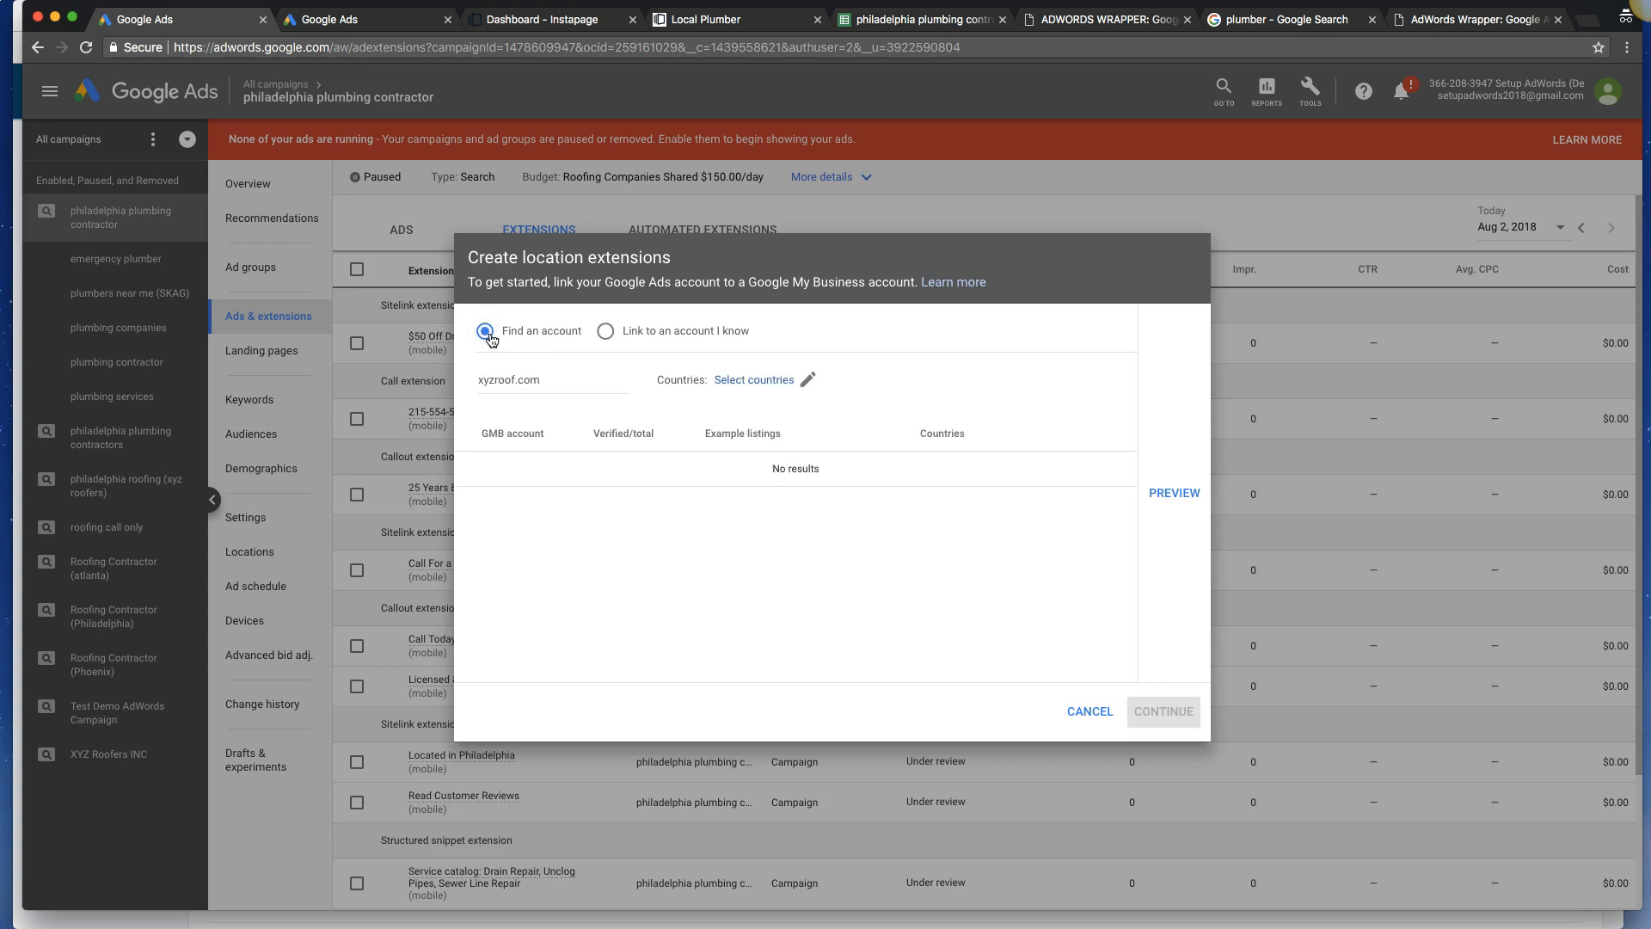
pyautogui.click(607, 331)
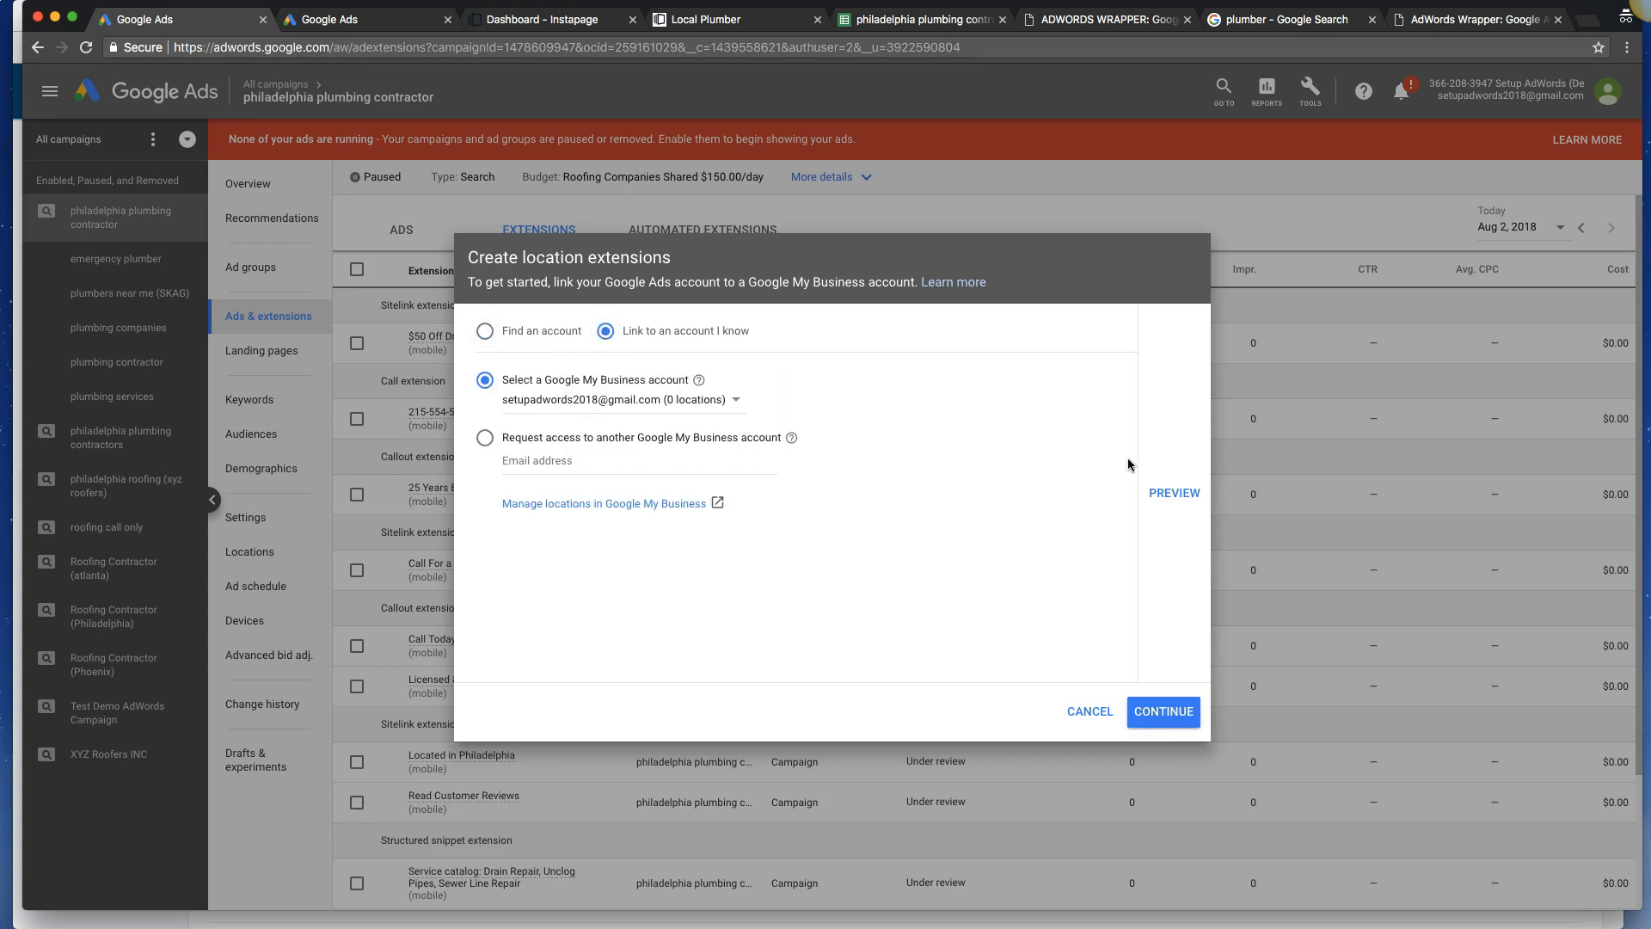
pyautogui.click(1162, 493)
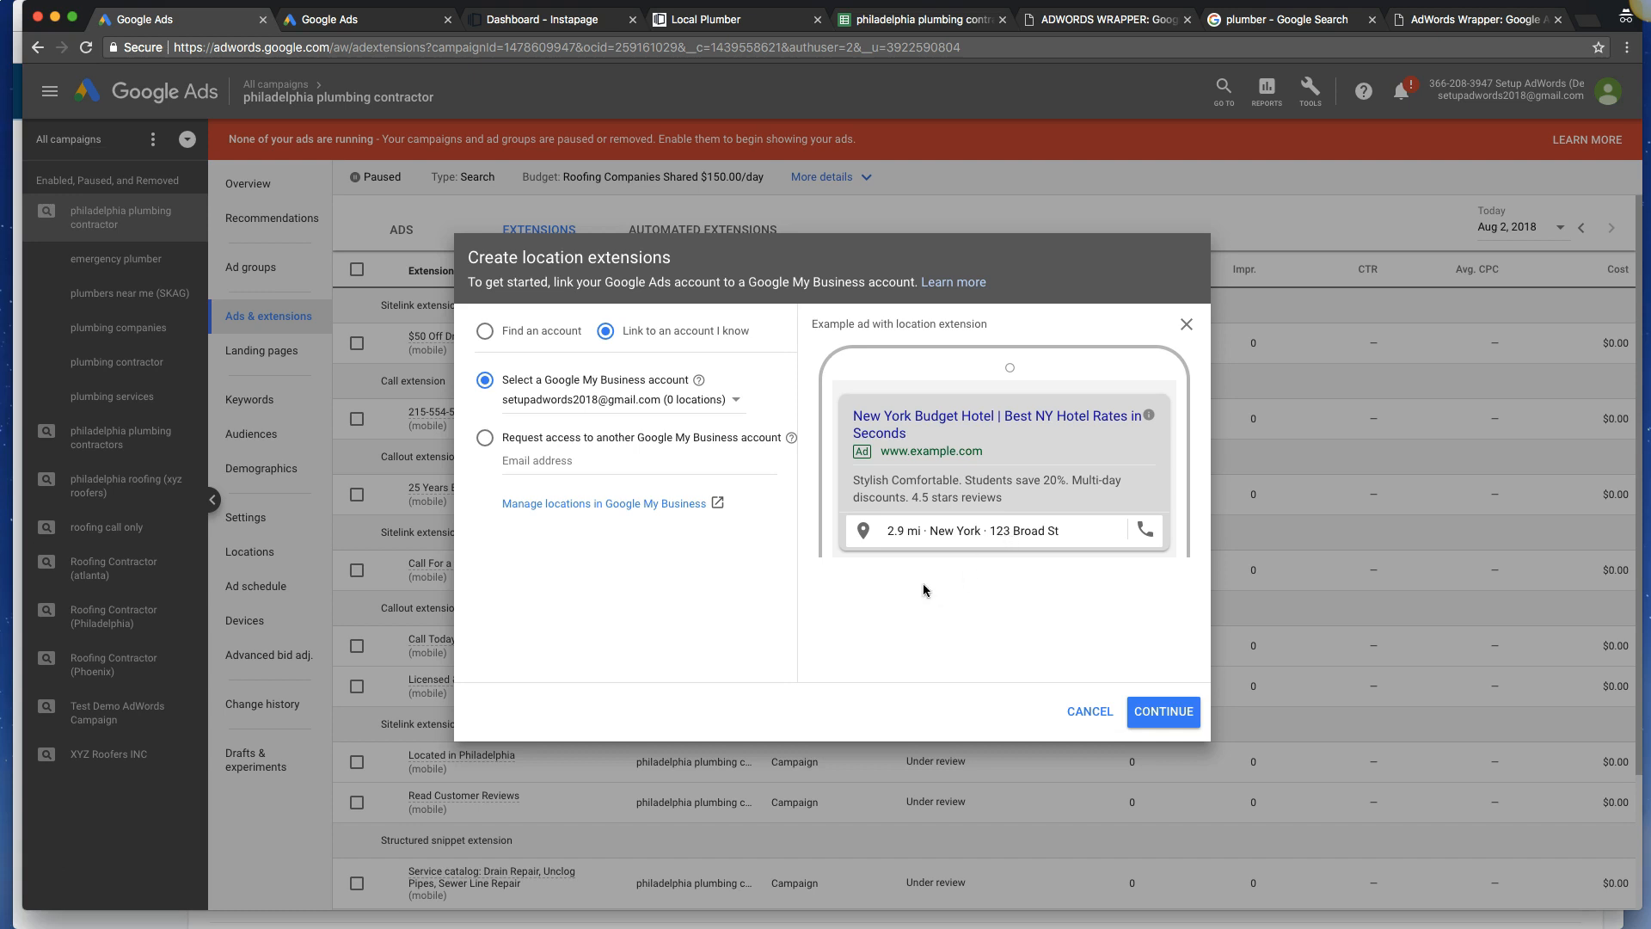
pyautogui.click(1090, 712)
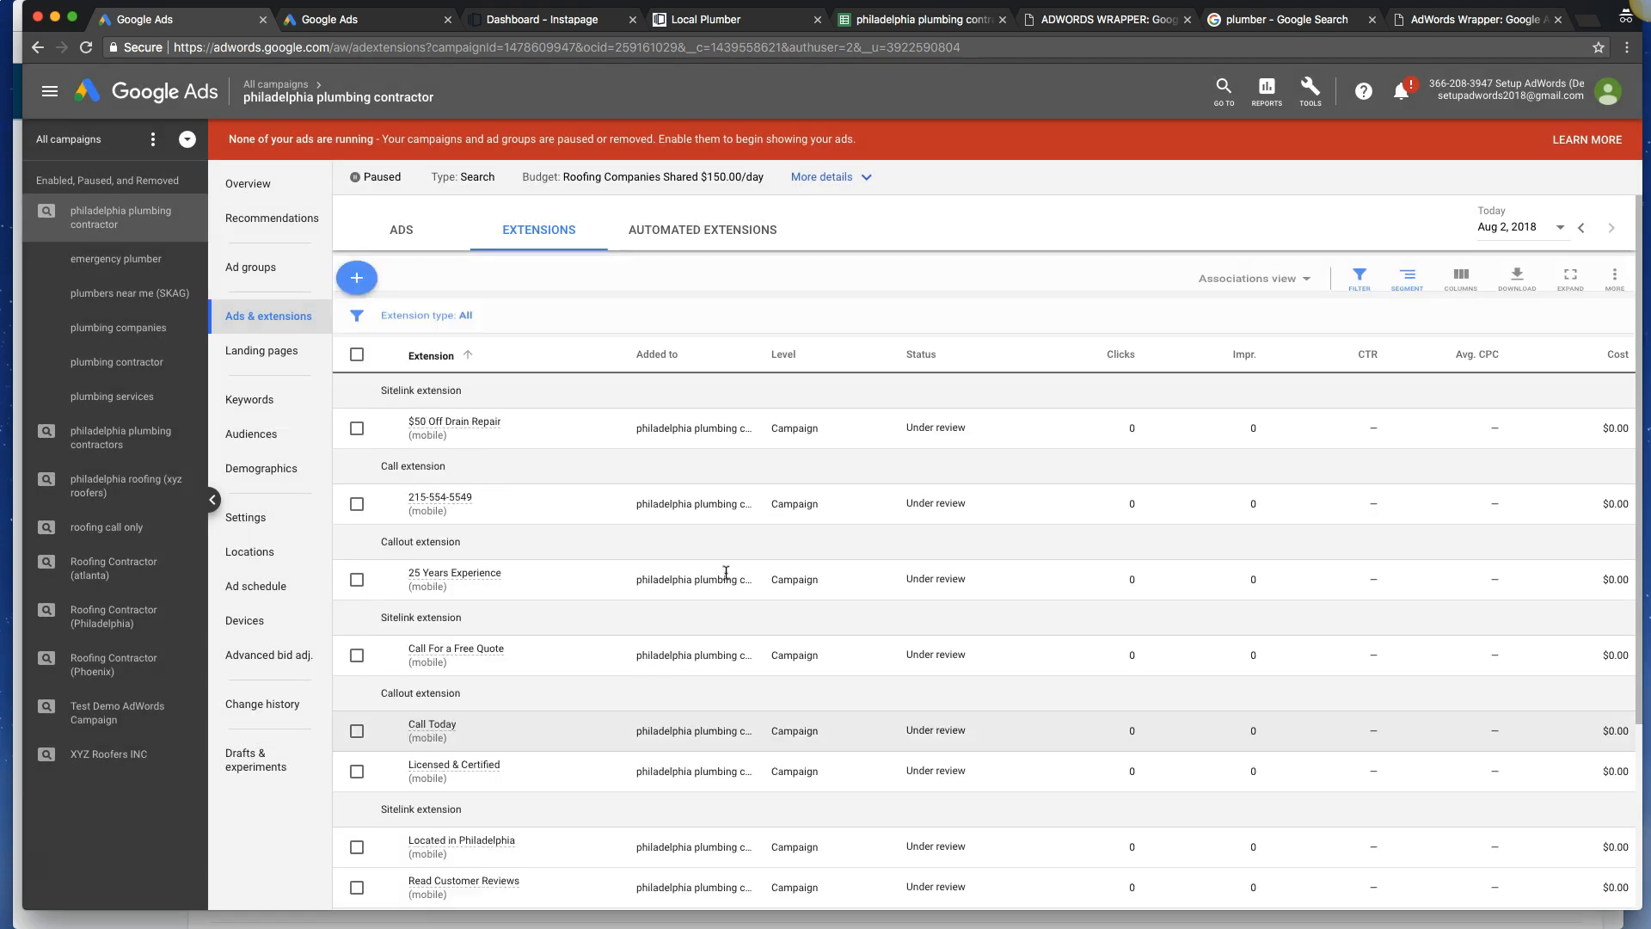
# View the philadelphia plumbing contractor campaign's overview and open its list of ad groups.
pyautogui.click(311, 318)
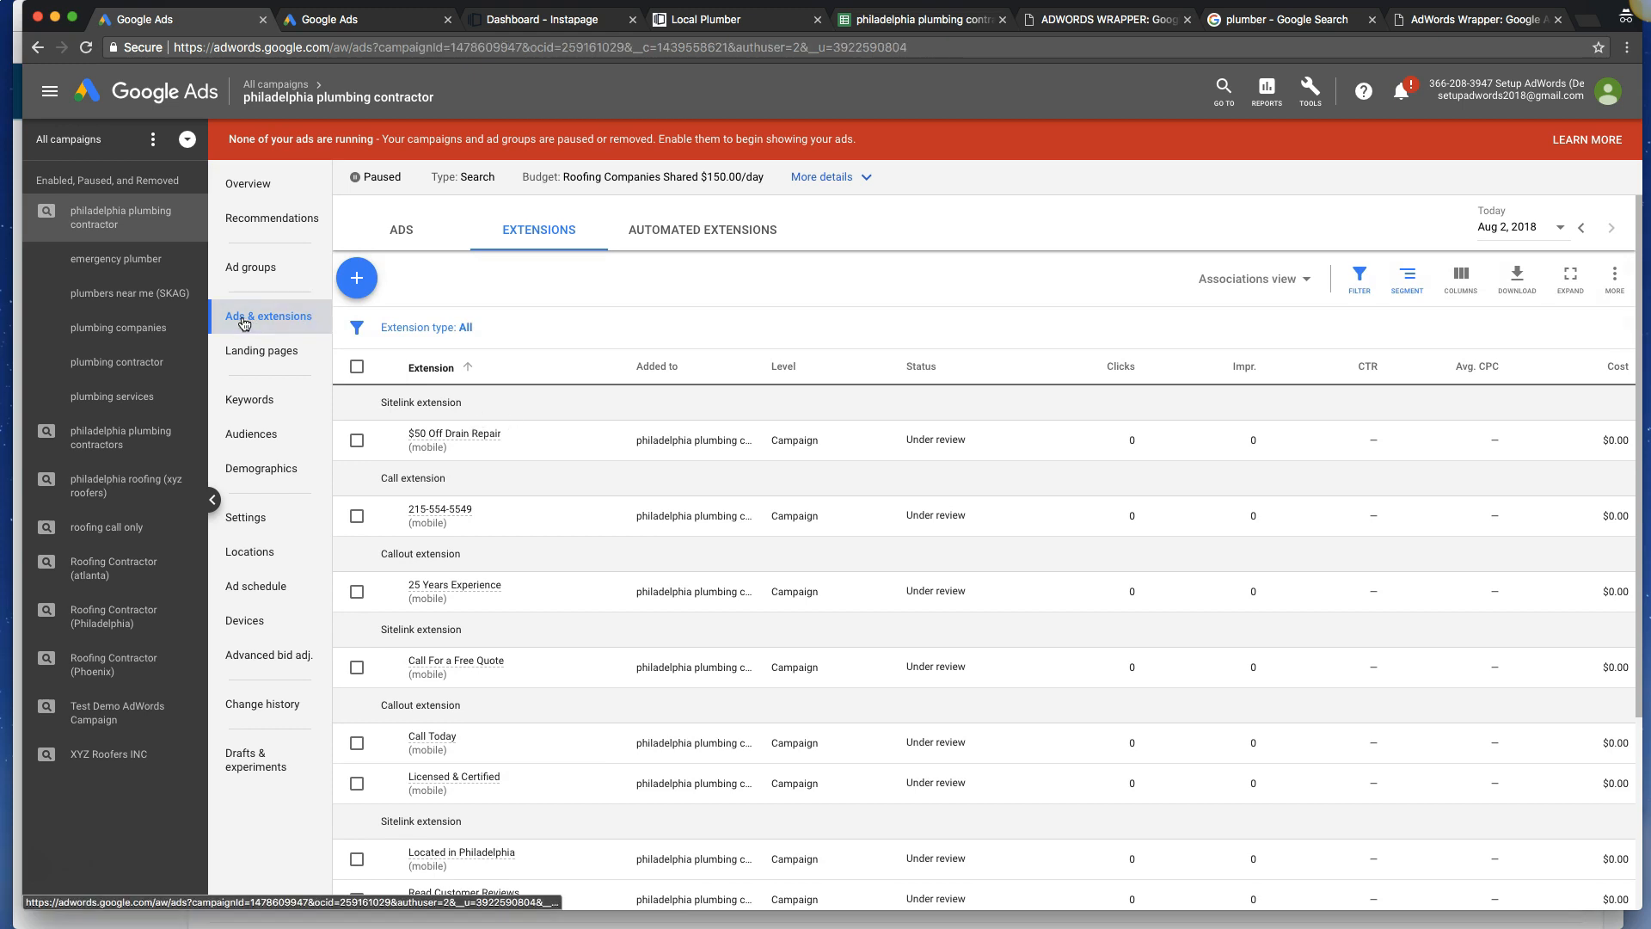
pyautogui.click(252, 191)
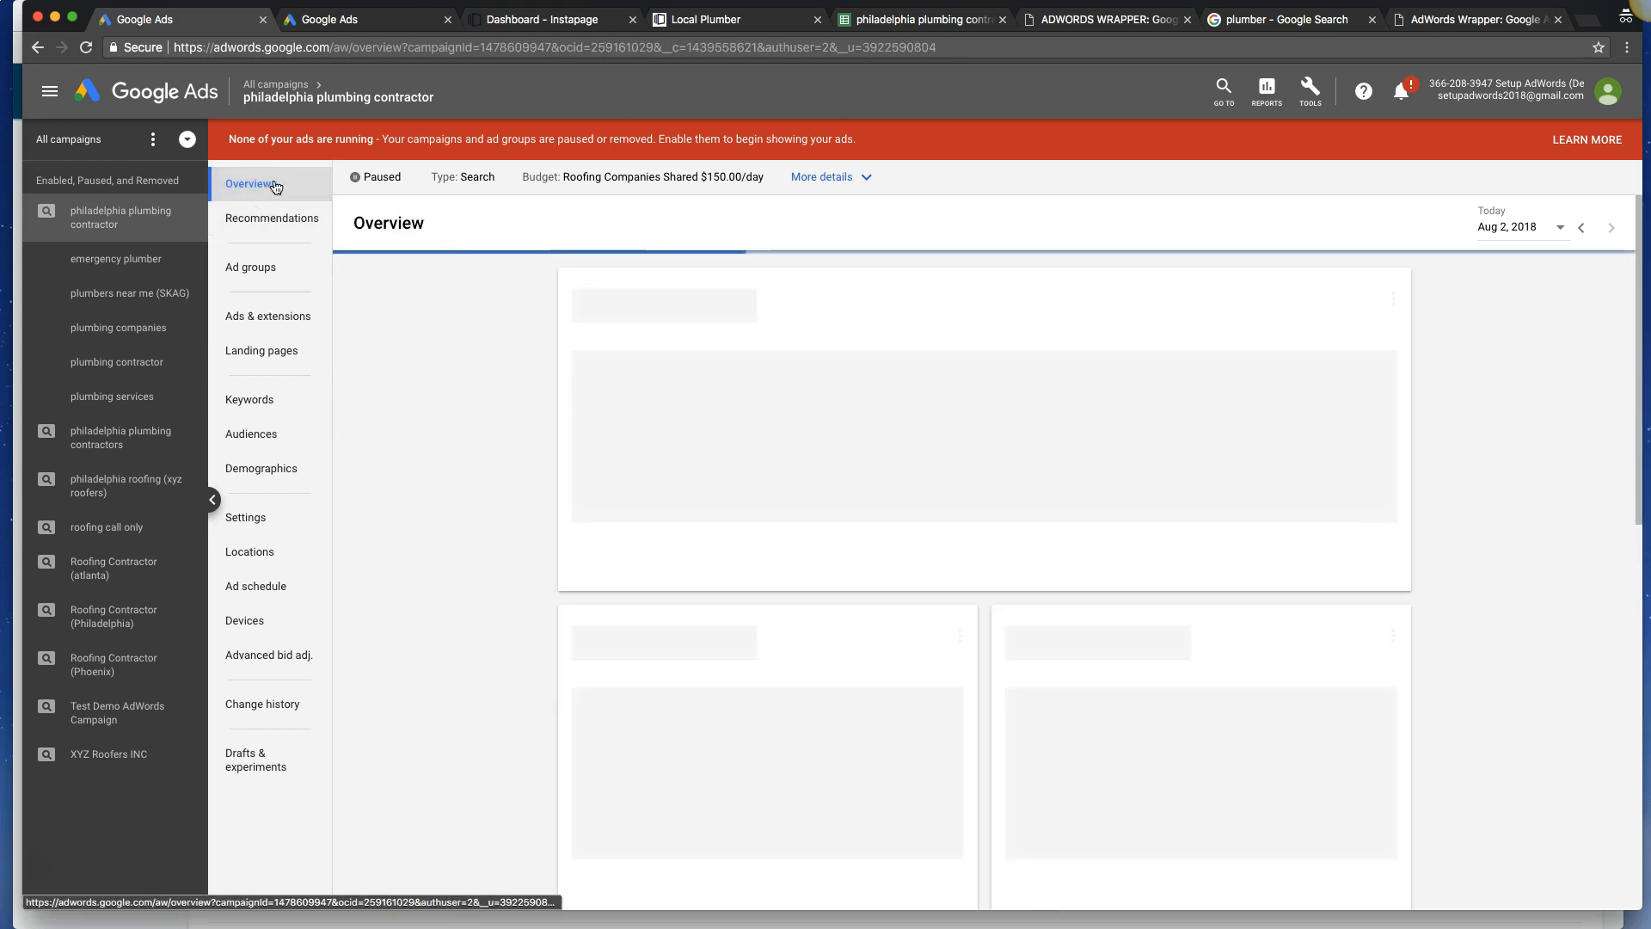
pyautogui.click(94, 224)
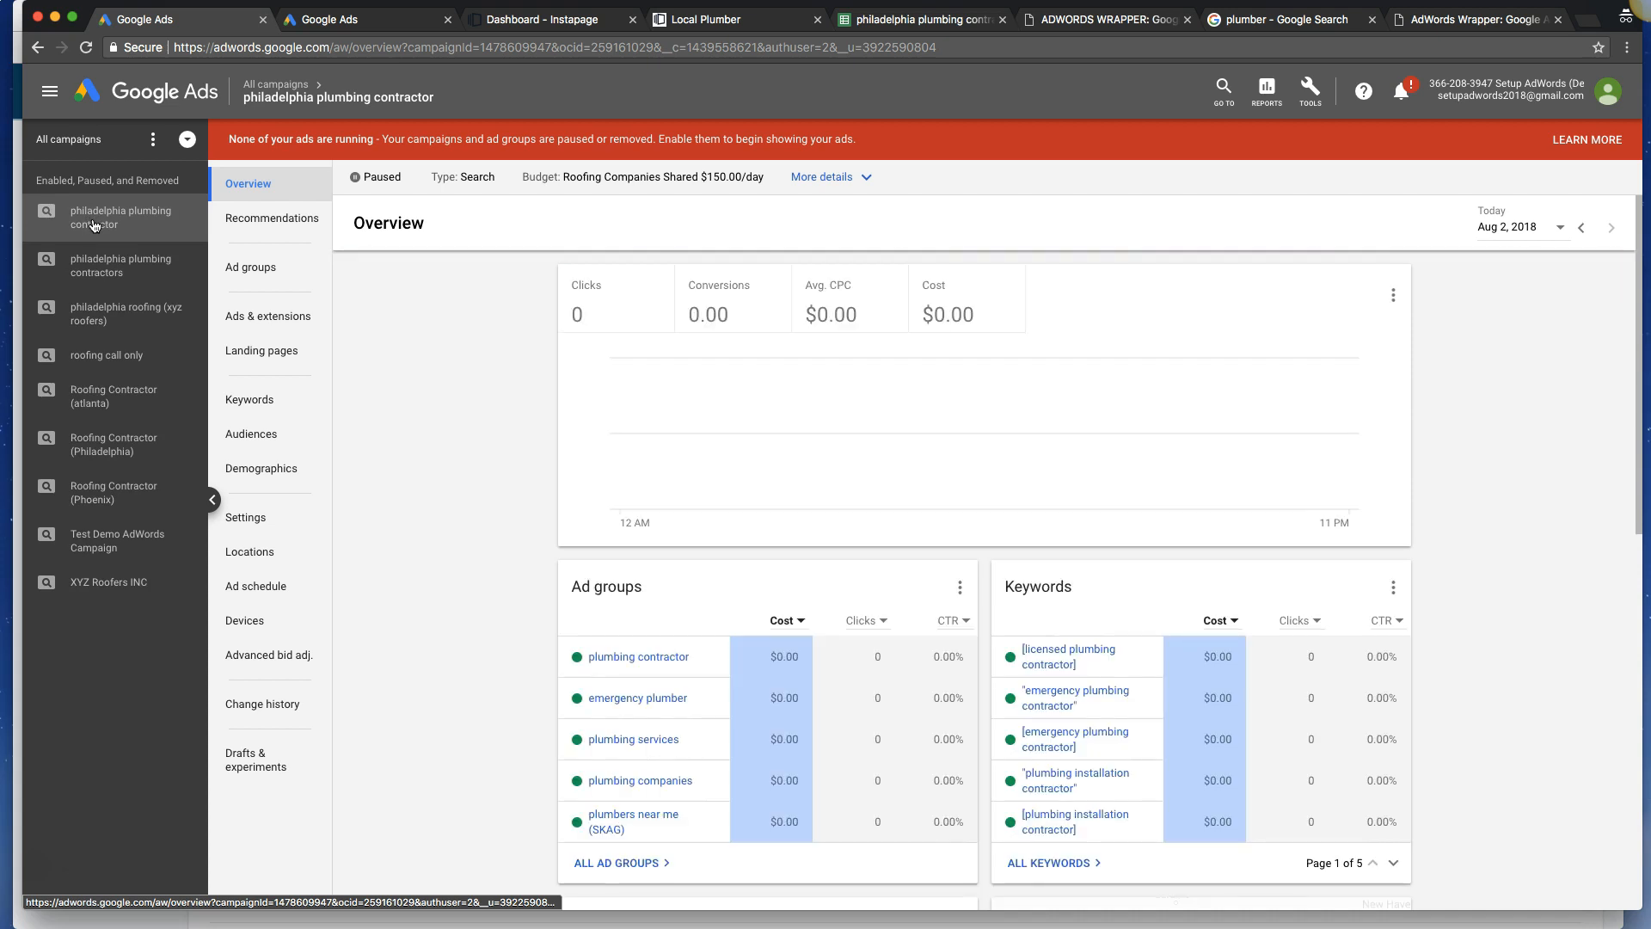
pyautogui.click(267, 269)
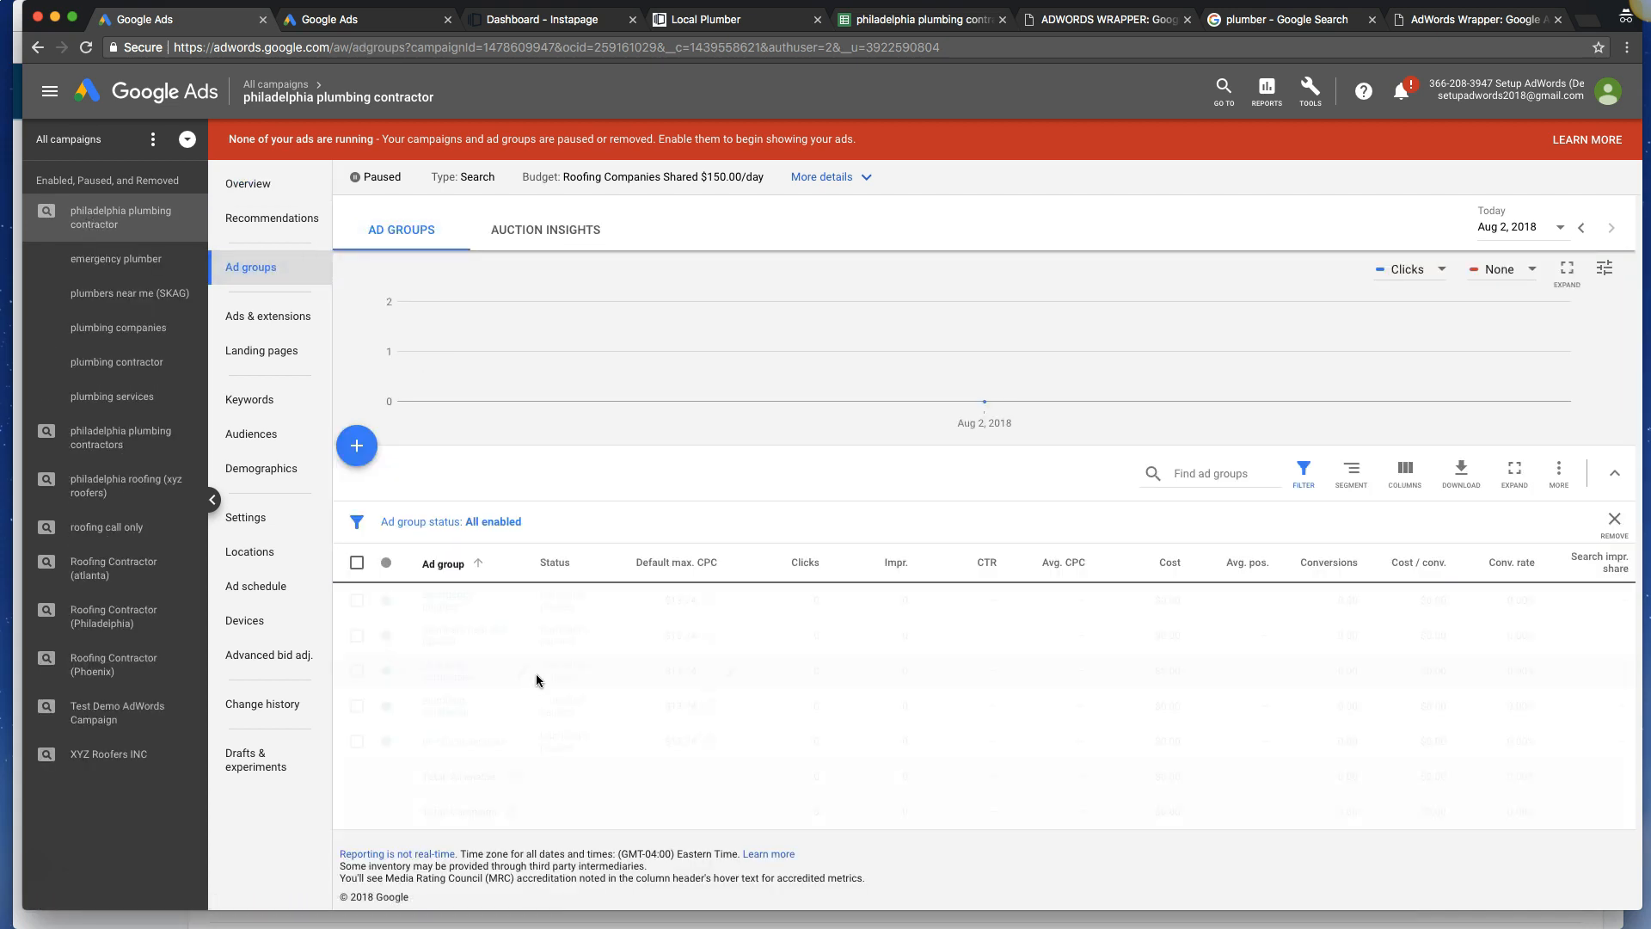